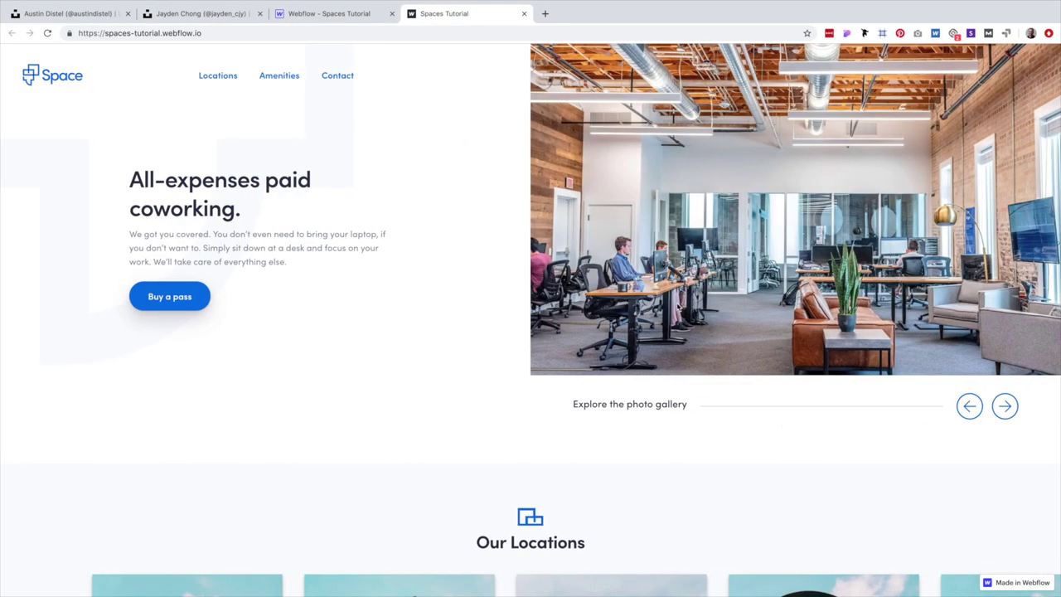
Browse through the hero section's photo gallery on the finished Space site.
left_click(1003, 414)
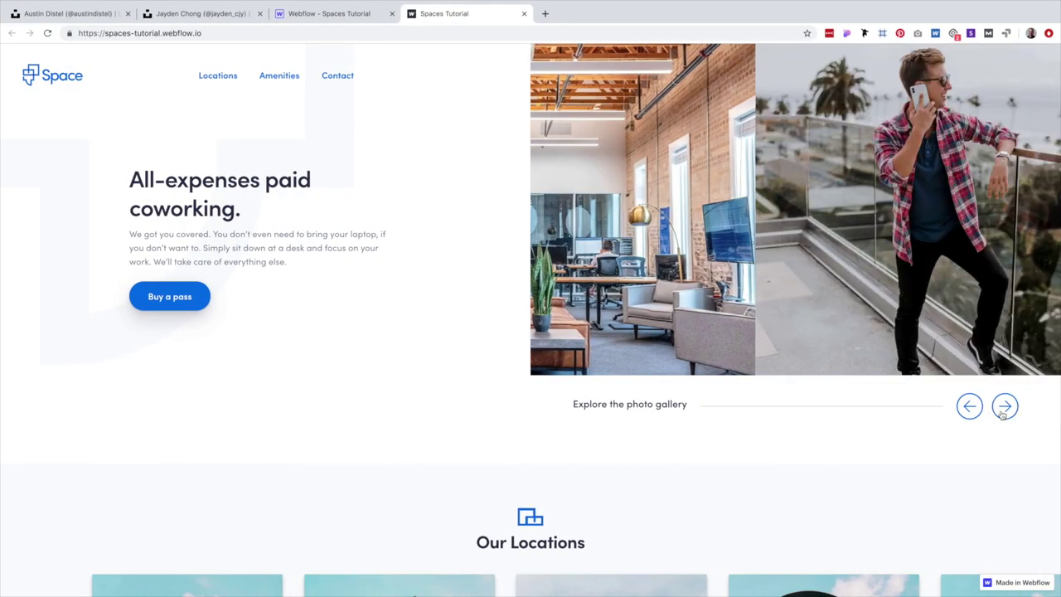
left_click(1003, 414)
left_click(1003, 406)
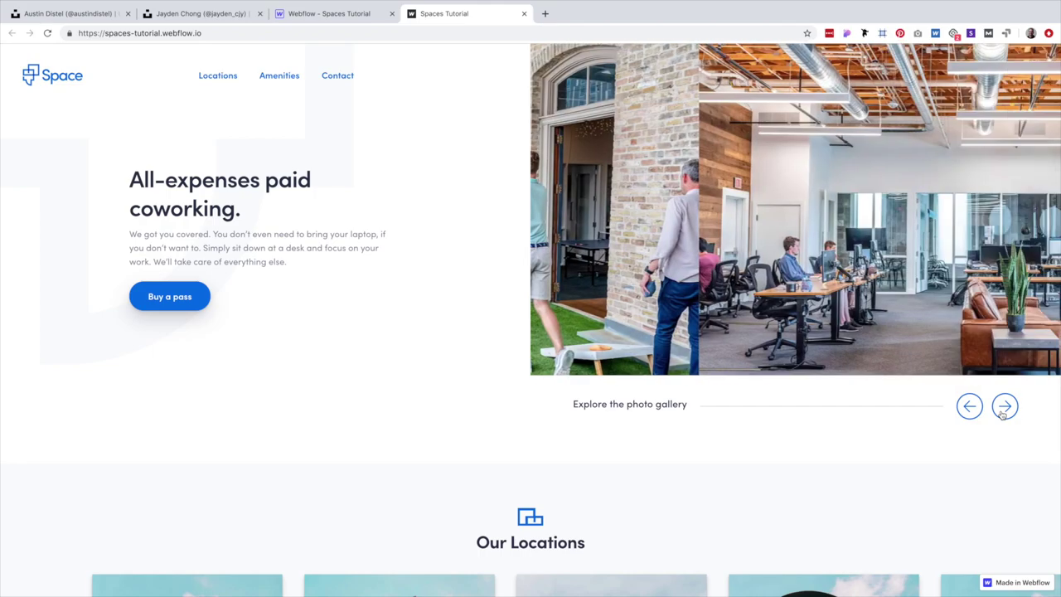
left_click(1003, 406)
left_click(1004, 406)
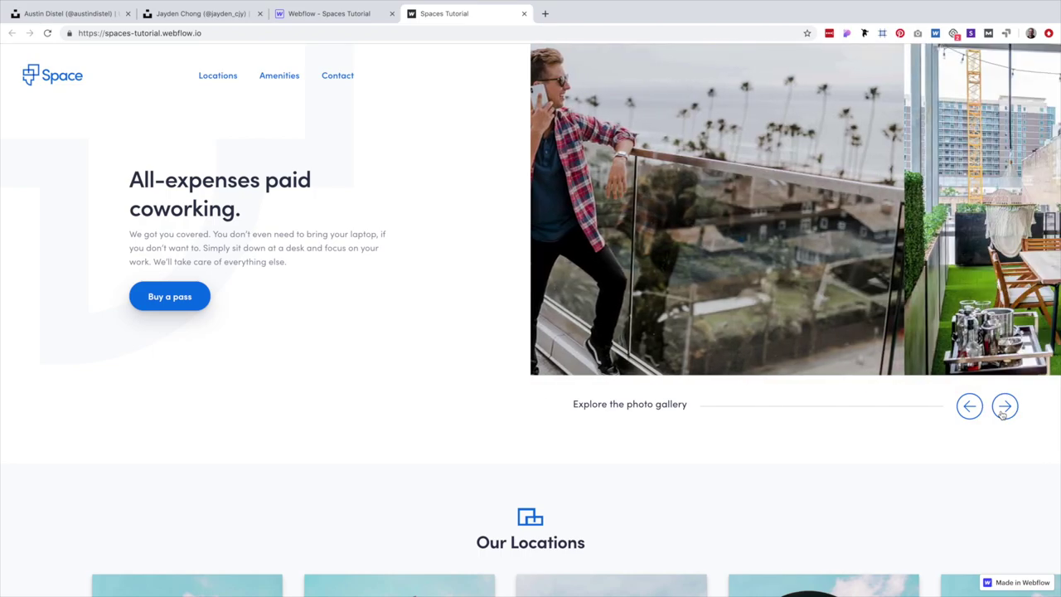
left_click(1003, 415)
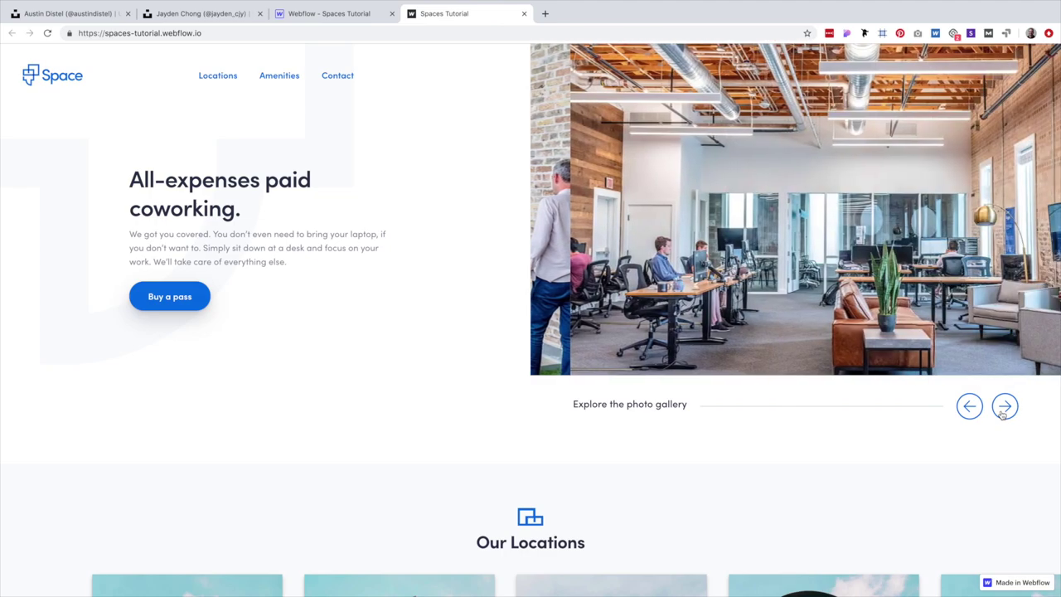
Page through the Our Locations card slider to its end and return to the first card.
scroll(904, 449, "down", 5)
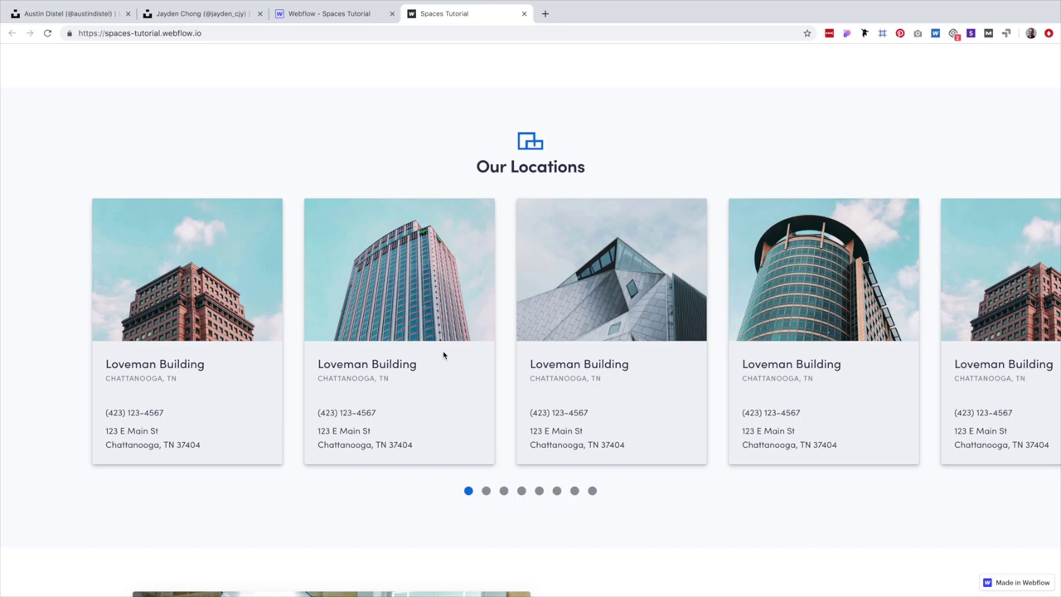
left_click(486, 490)
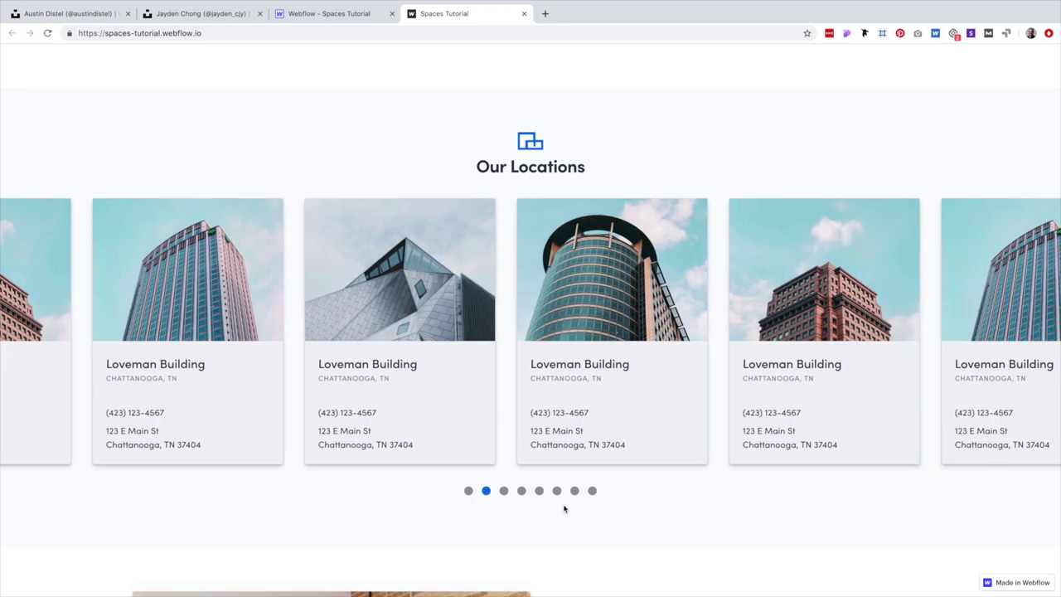
left_click(556, 491)
left_click(592, 491)
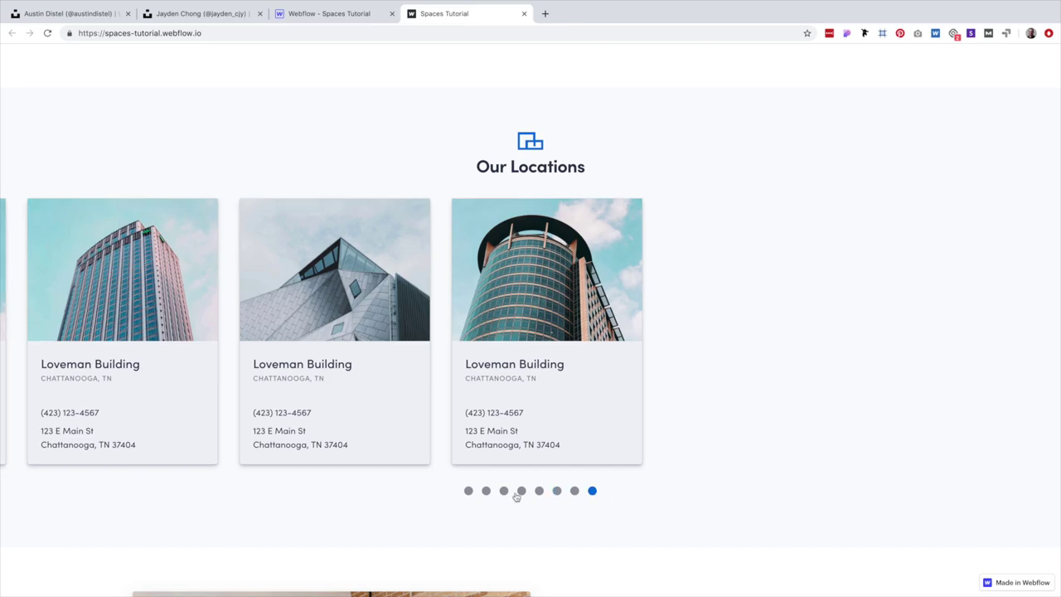
left_click(468, 491)
Review the Amenities tabs and their images, including Conference Rooms, Presentation Space and Assigned Parking, and the Try Space section and footer.
scroll(577, 481, "down", 3)
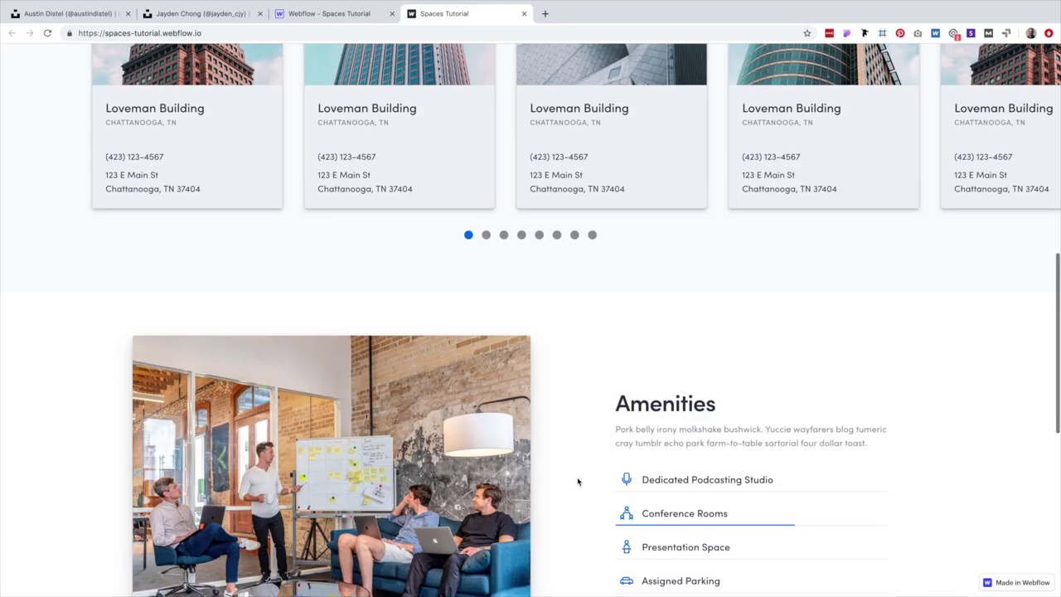
scroll(577, 481, "down", 3)
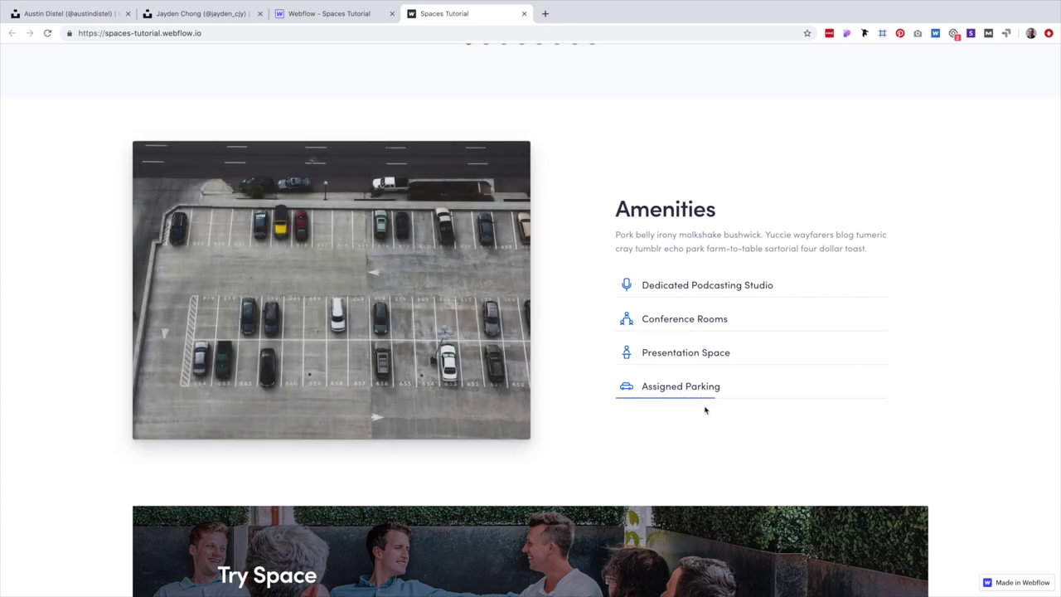
left_click(675, 311)
left_click(676, 359)
left_click(676, 385)
left_click(675, 297)
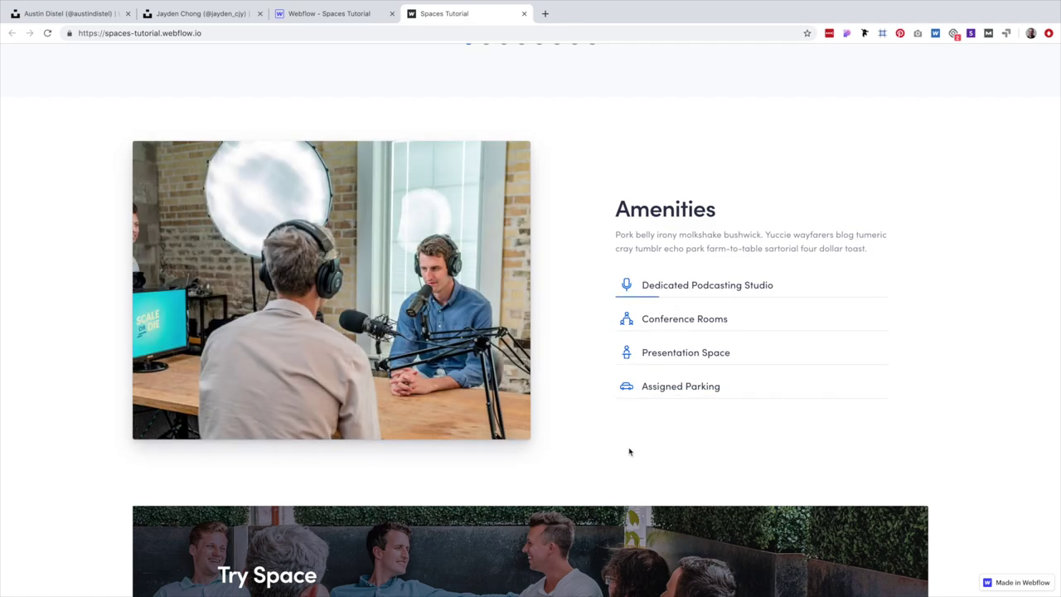
scroll(991, 438, "down", 4)
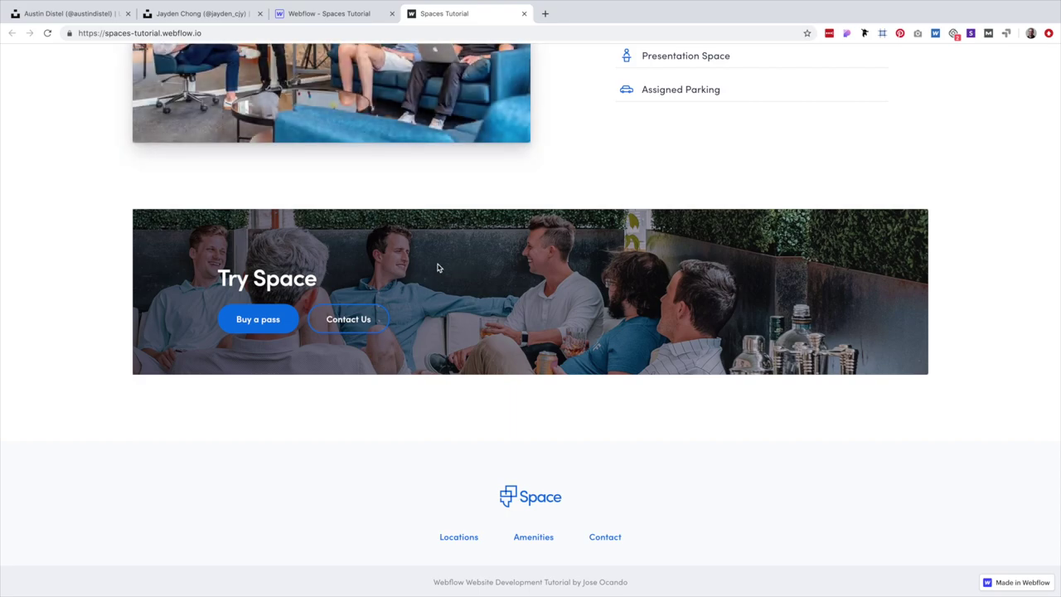
Switch to the first photographer's Unsplash profile and look through the office and coworking photos.
left_click(79, 15)
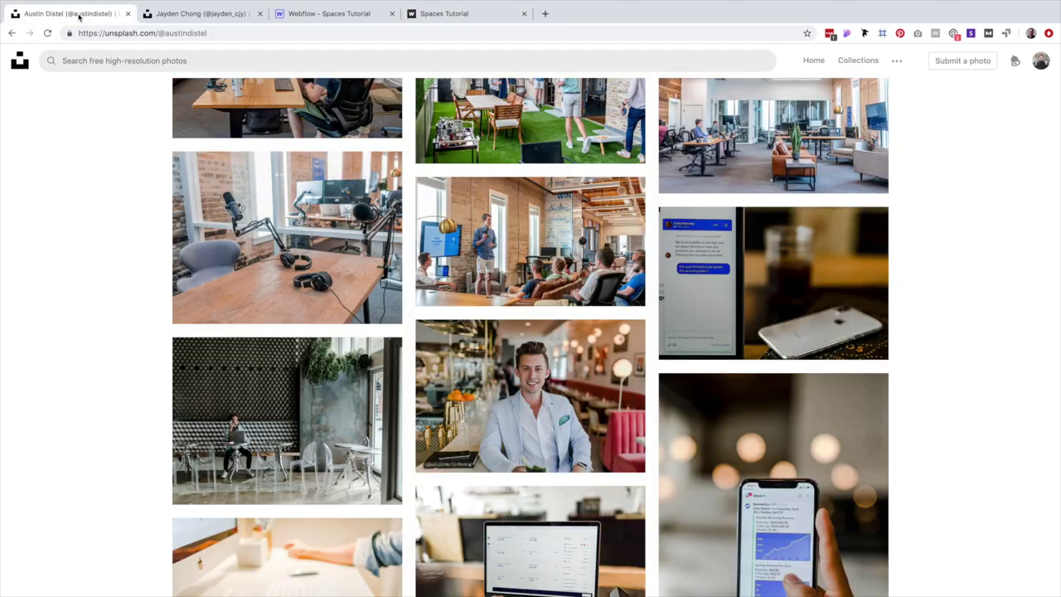
left_click(322, 222)
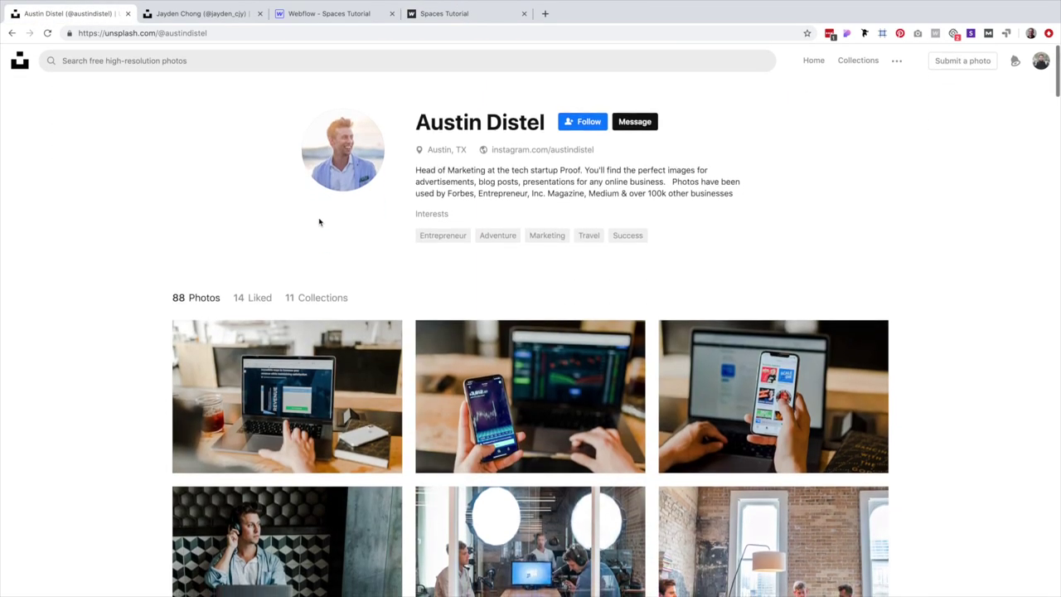
scroll(319, 222, "down", 2)
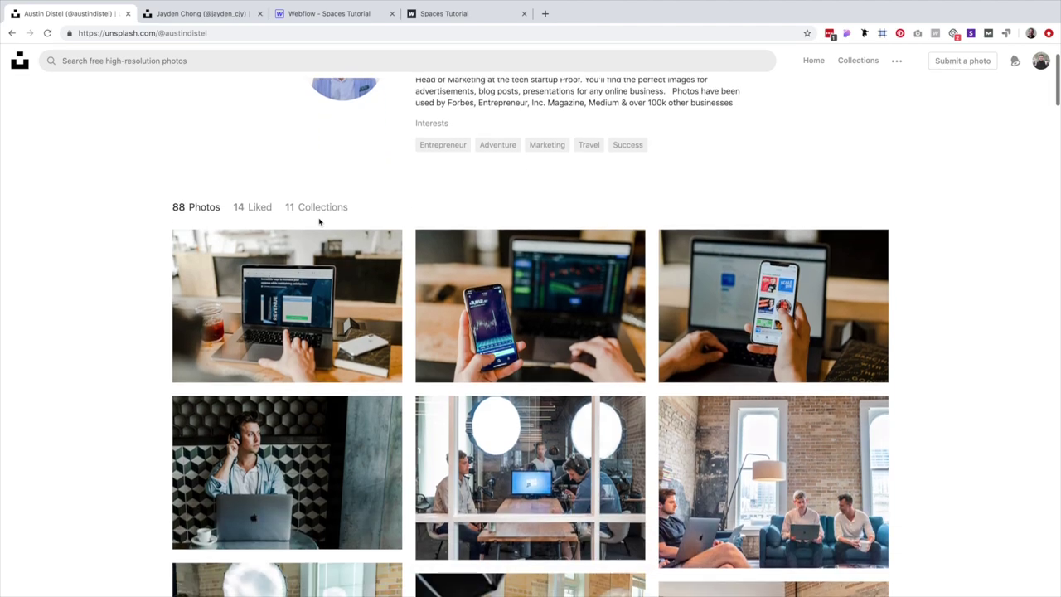
scroll(319, 222, "down", 5)
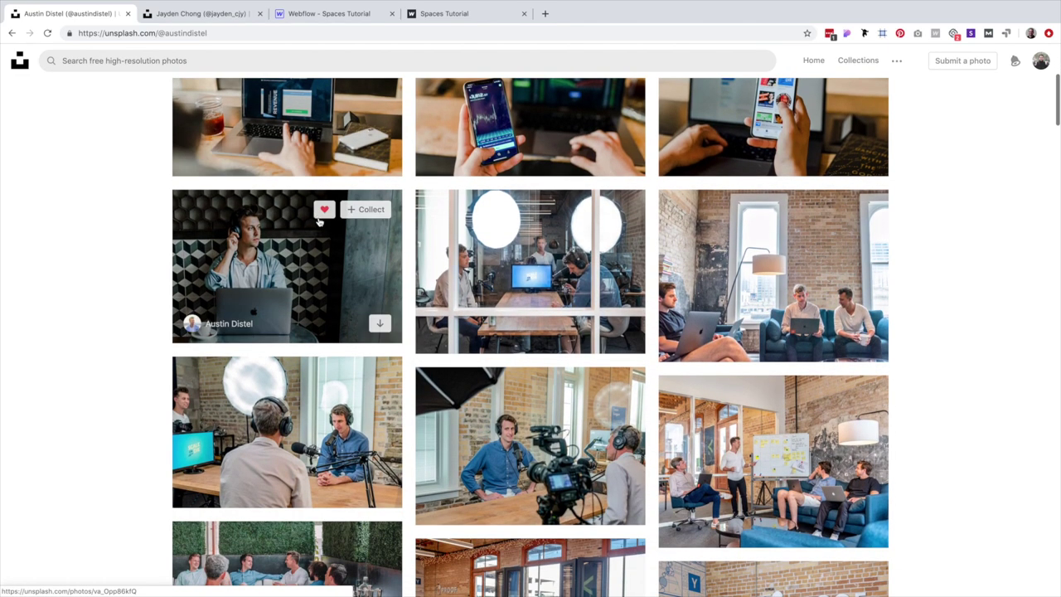
scroll(319, 222, "down", 5)
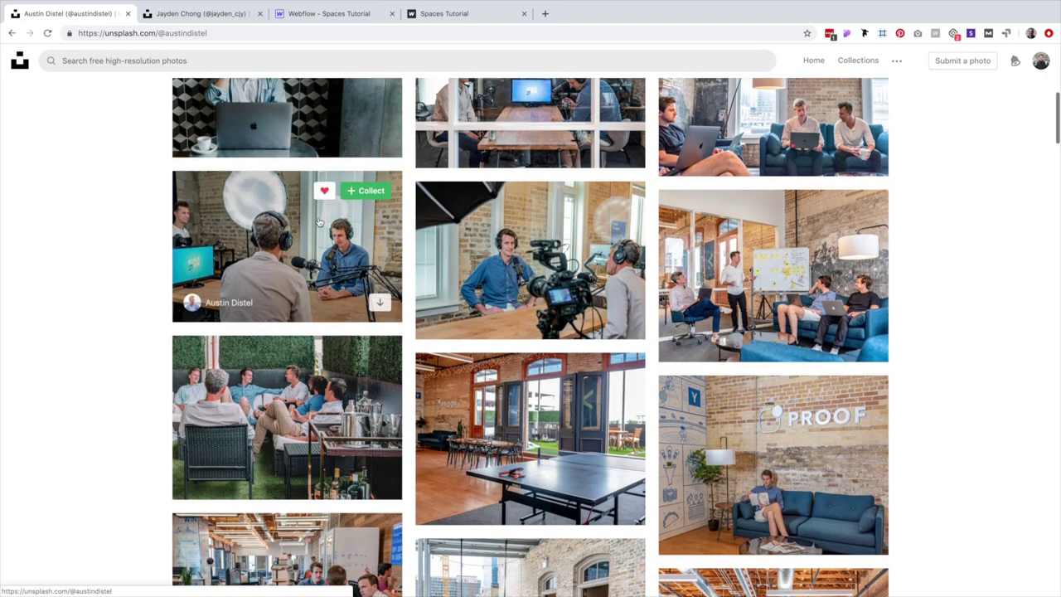
scroll(319, 223, "down", 1)
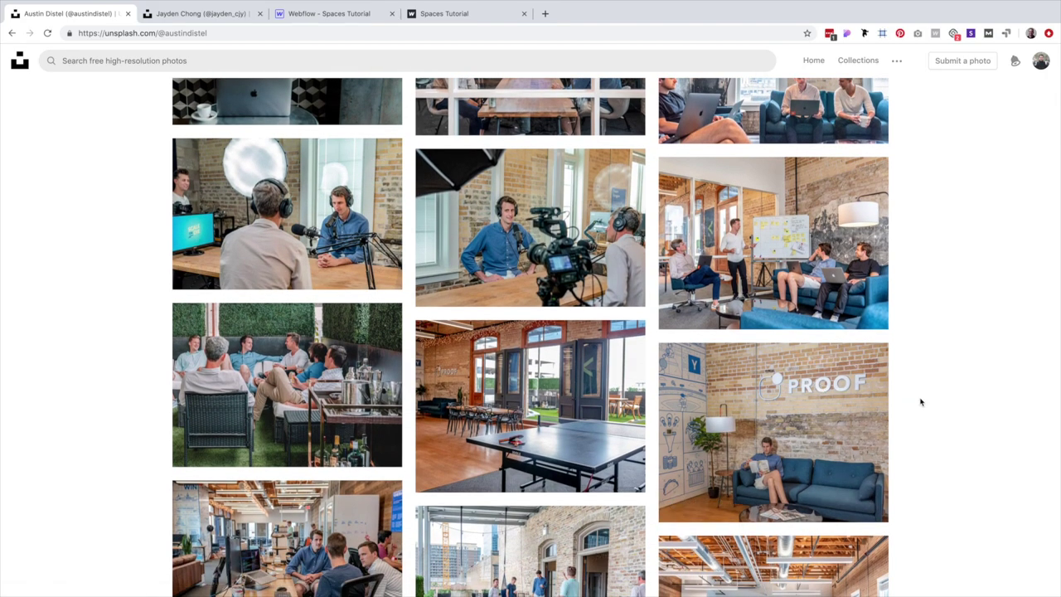
scroll(920, 402, "down", 10)
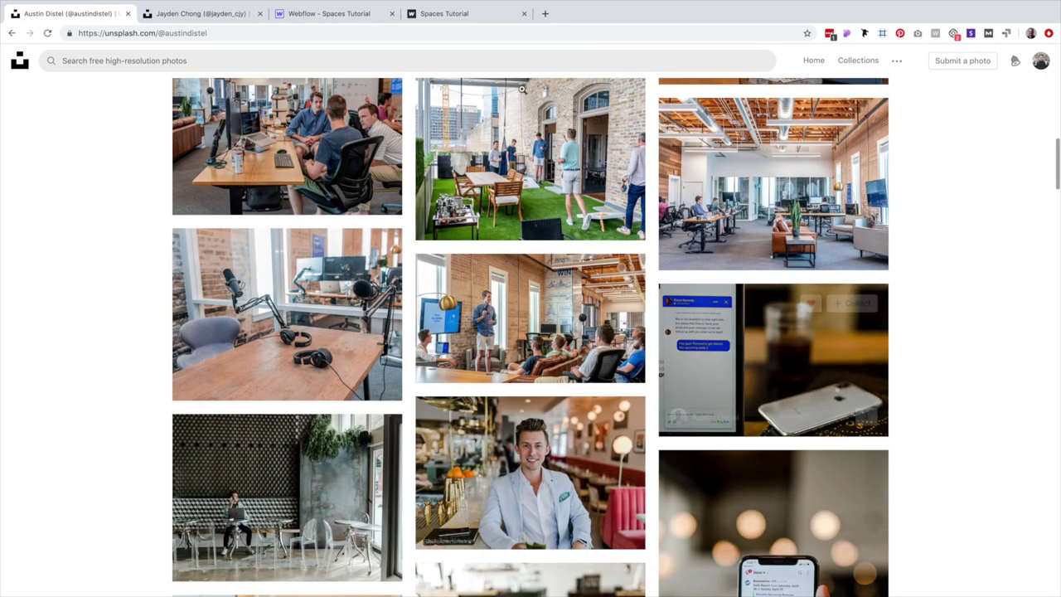
Open the second photographer's Unsplash profile and look through the building photos.
left_click(186, 14)
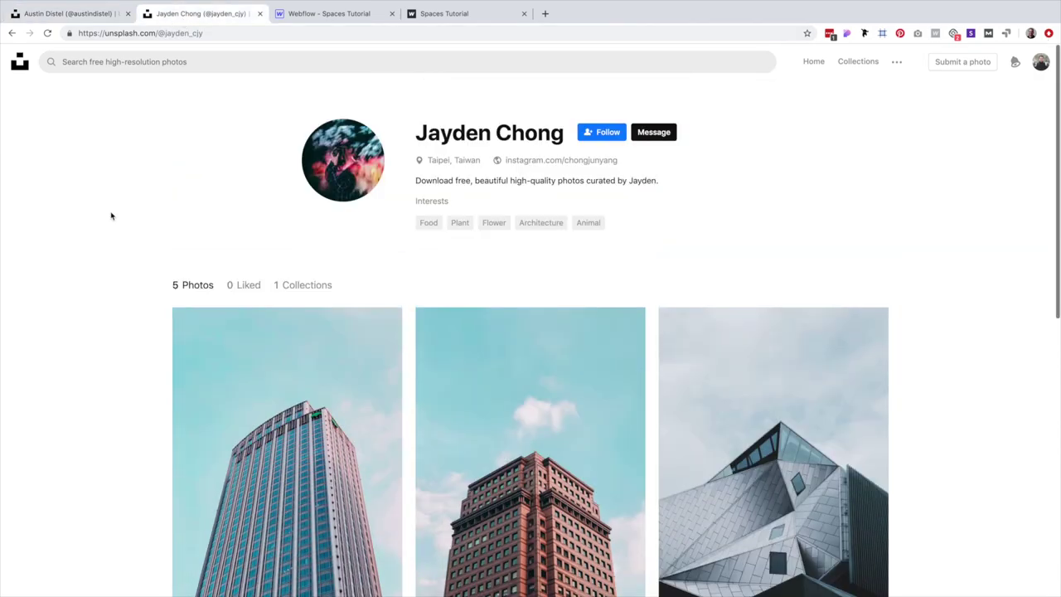
scroll(237, 218, "down", 3)
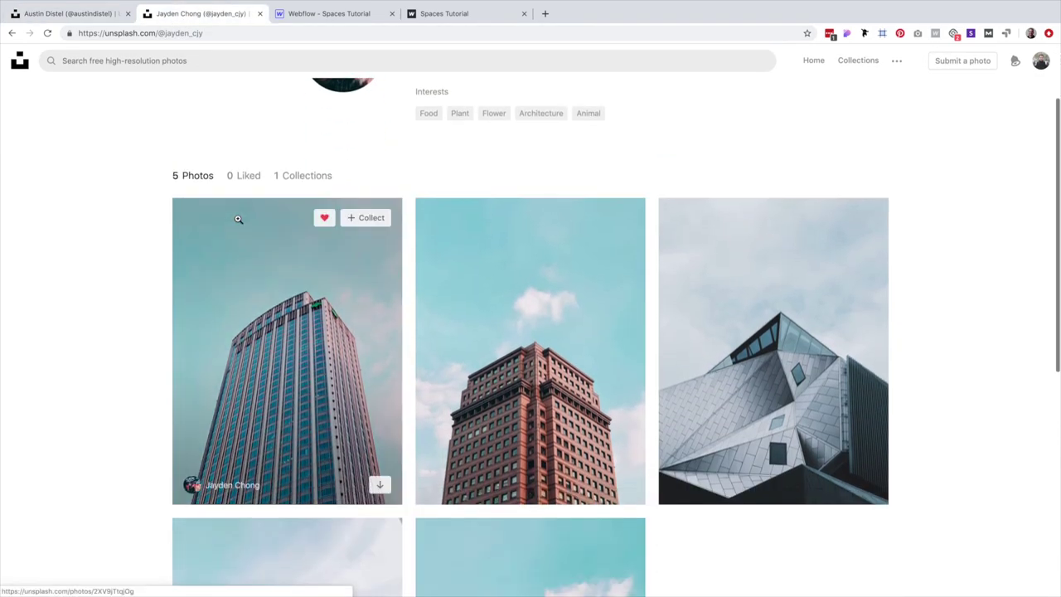
scroll(238, 219, "down", 10)
scroll(526, 329, "up", 4)
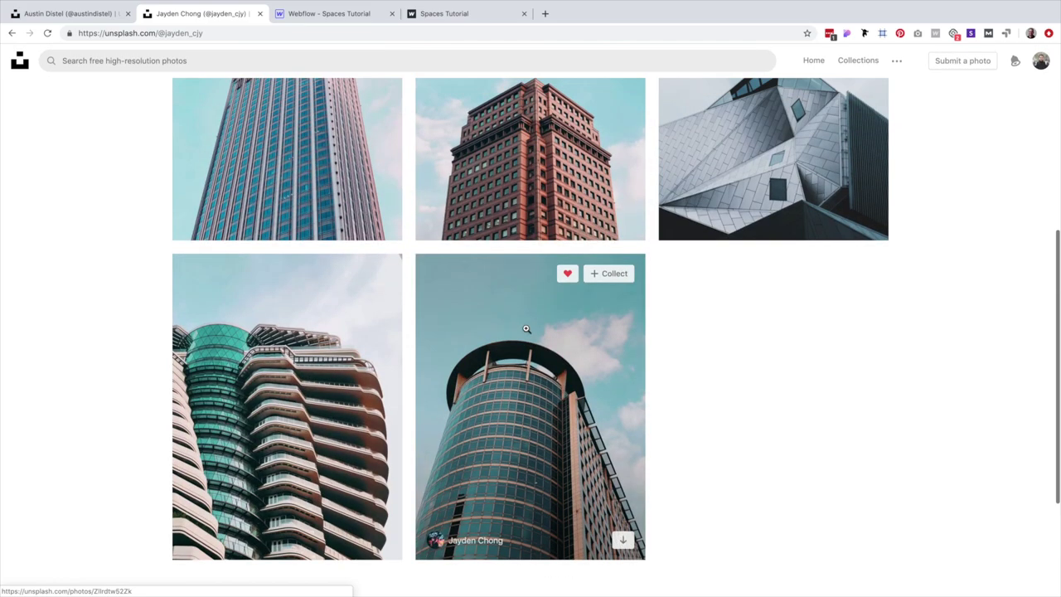
scroll(409, 275, "up", 3)
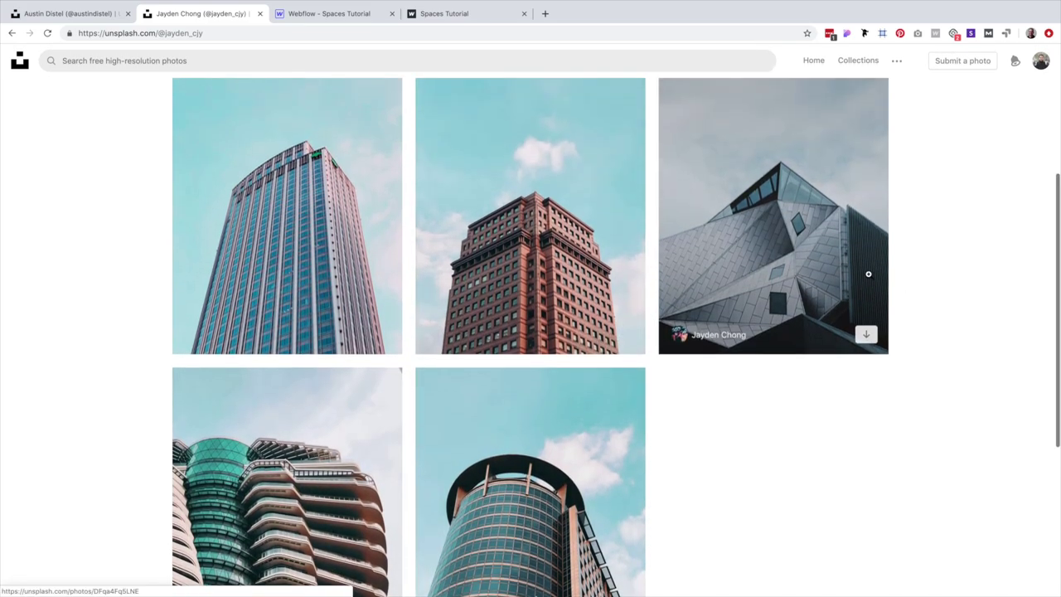
scroll(868, 273, "up", 1)
scroll(867, 273, "up", 1)
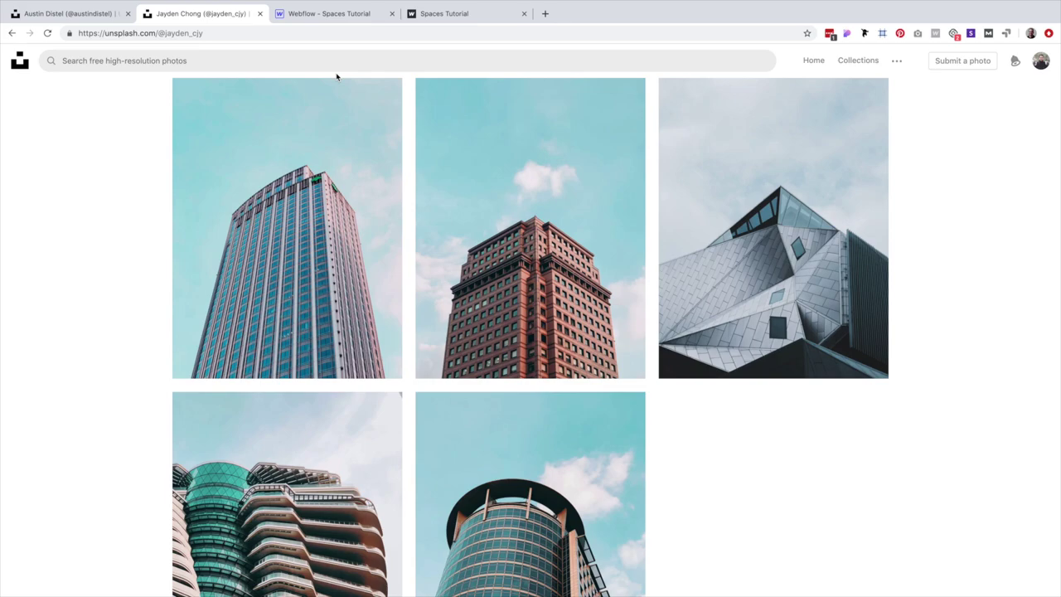
Switch past the Sketch design to the Webflow Designer, add a Section to the body and set its tag to Header.
key("super+Tab")
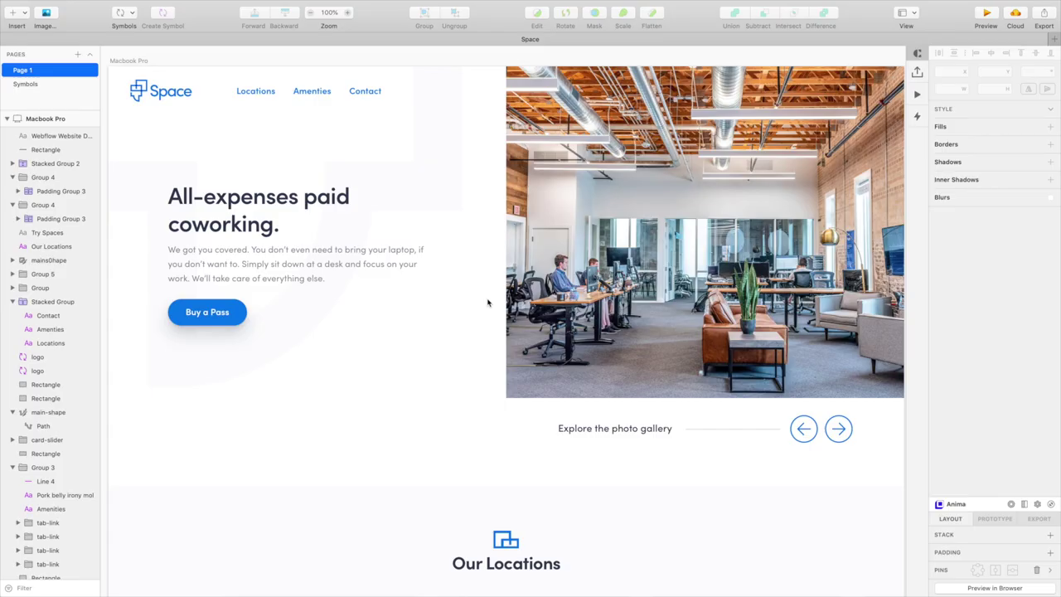
key("super+Tab")
key("super+e")
type("sec")
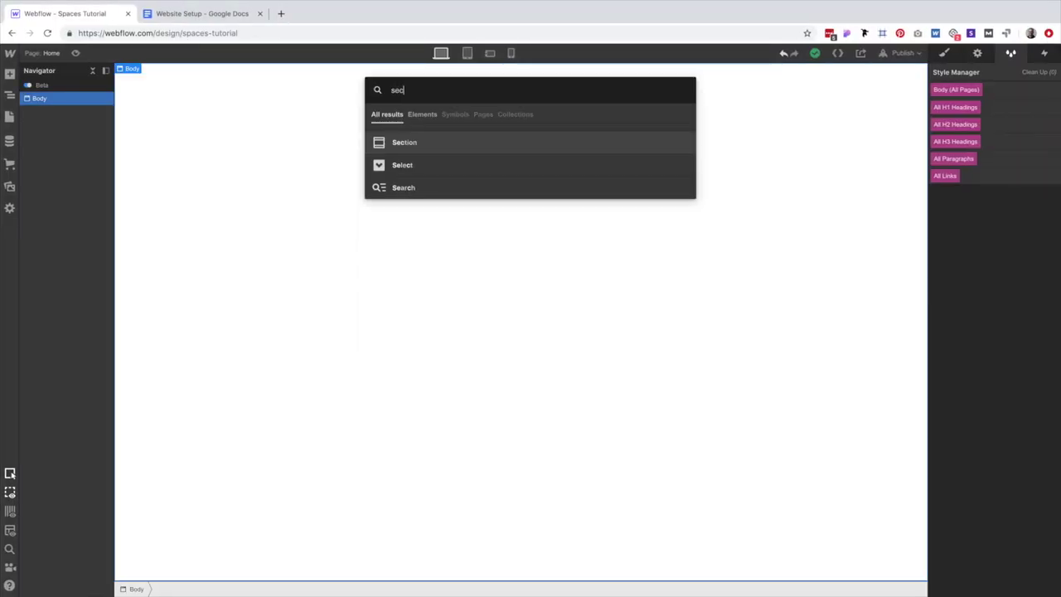
key("Return")
left_click(977, 53)
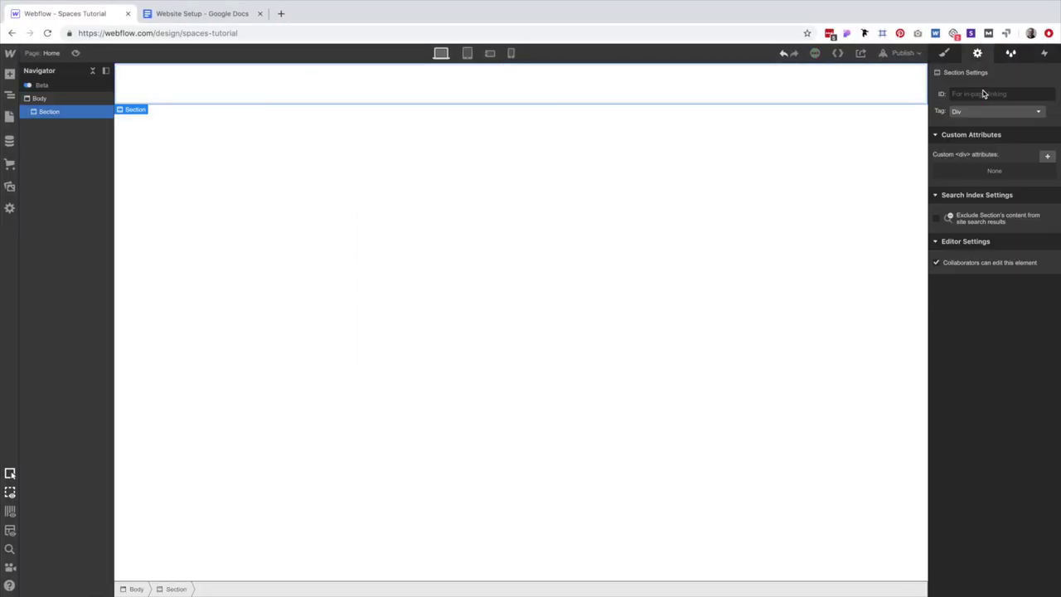
left_click(974, 119)
left_click(973, 136)
Add a div block inside the header section, give it the class flex-horizontal and set its display to flex.
key("super+e")
type("div")
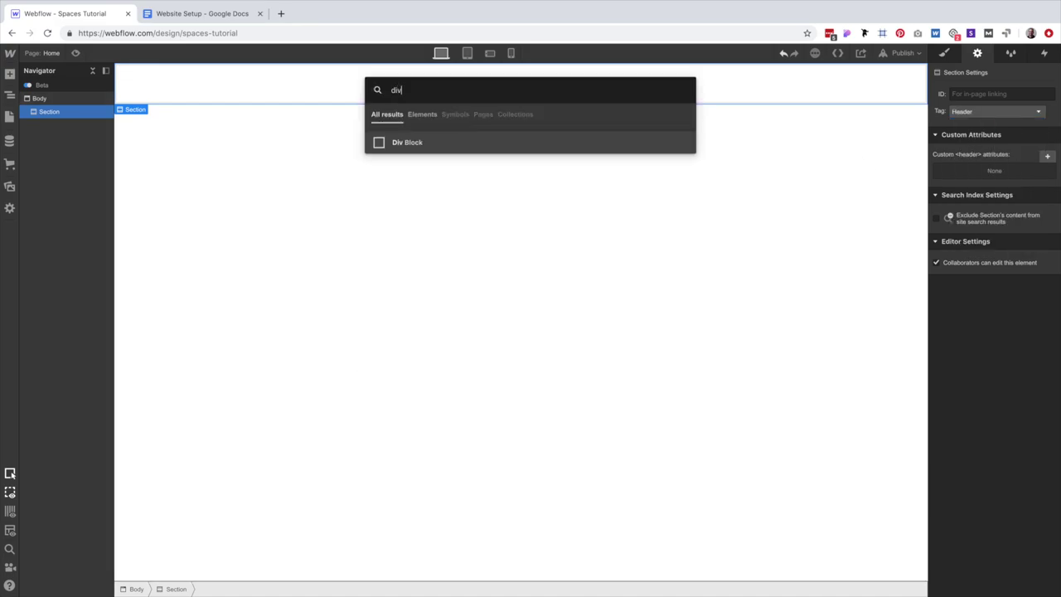
key("Return")
key("s")
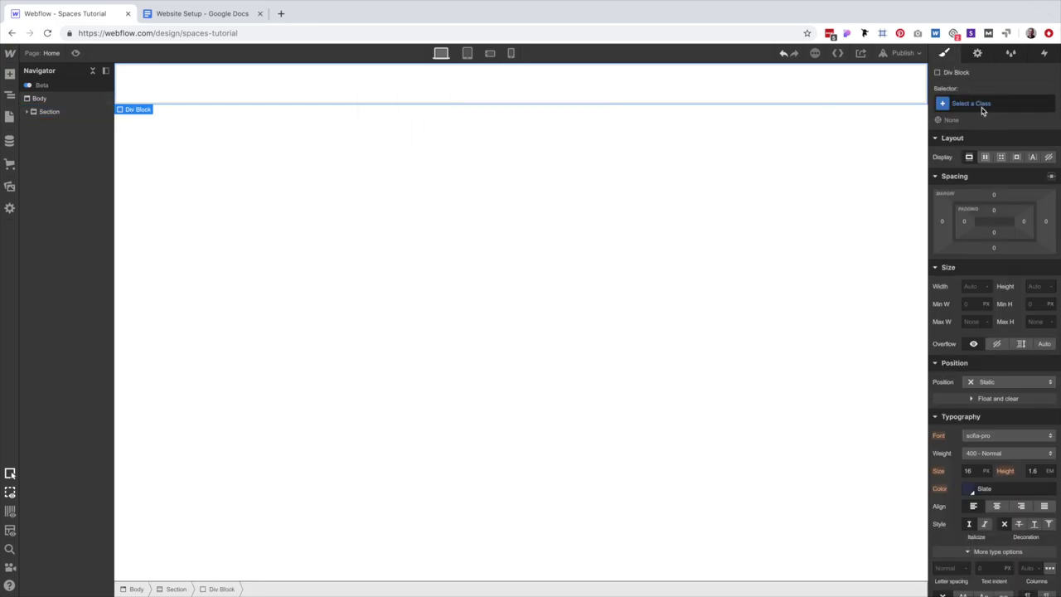
left_click(977, 102)
type("flex-")
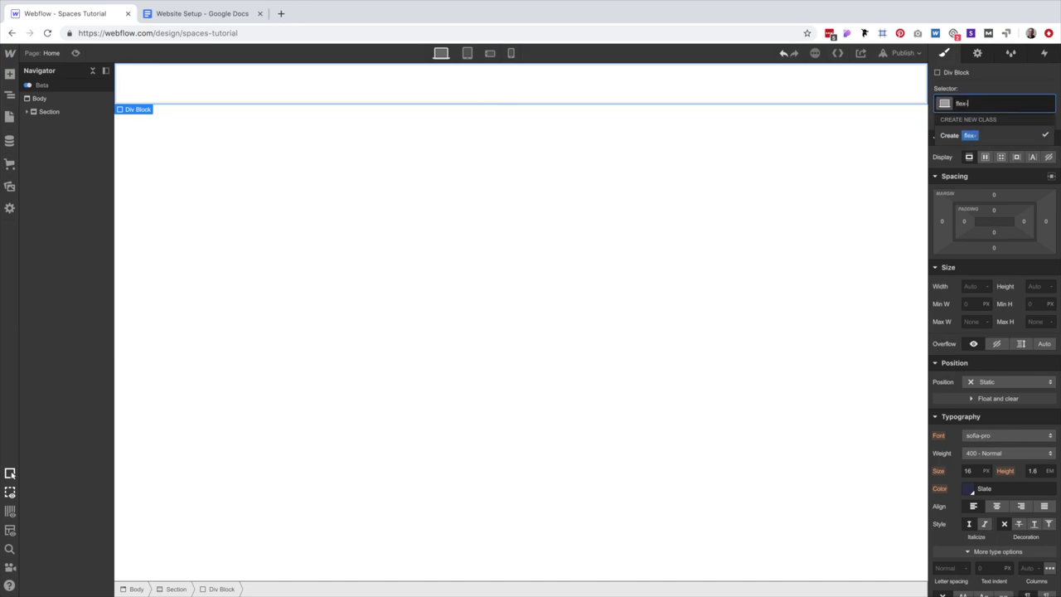
type("horizontal")
key("Return")
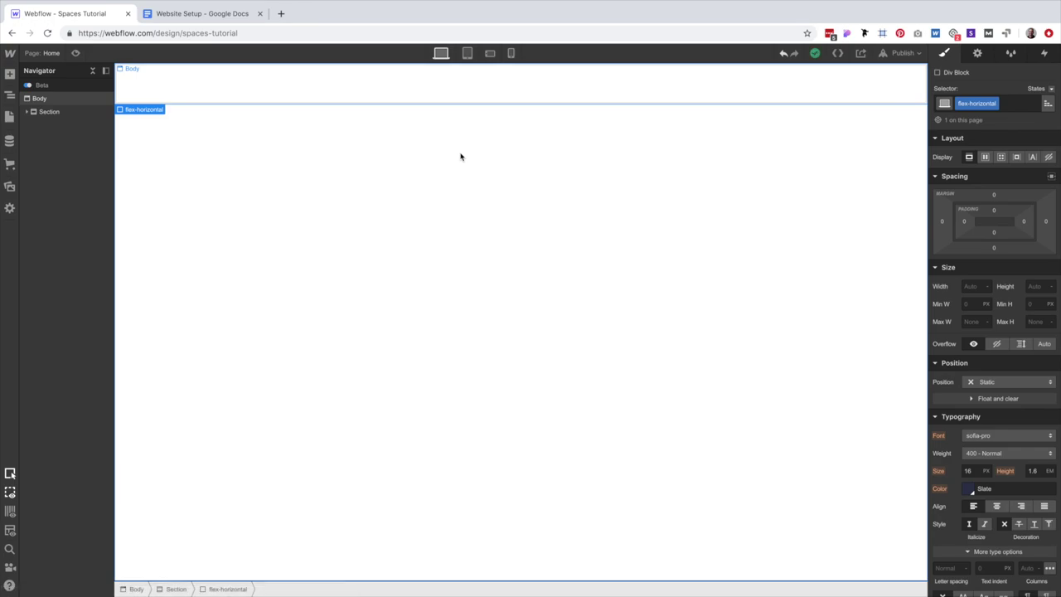
left_click(985, 156)
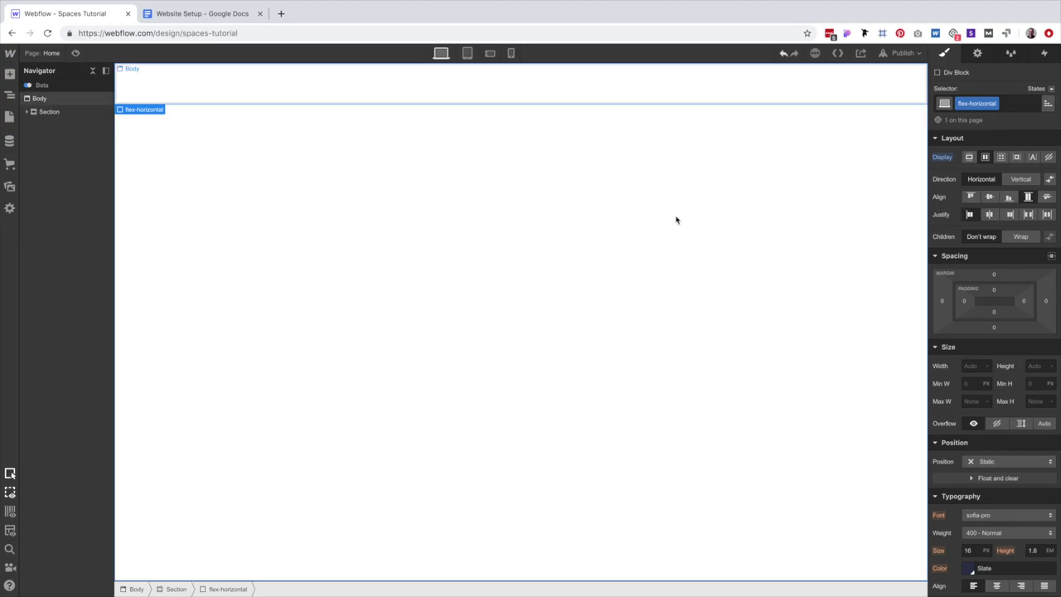
Add a div block inside the flex-horizontal block and give it the class flex-horiztonal__child-50.
key("super+e")
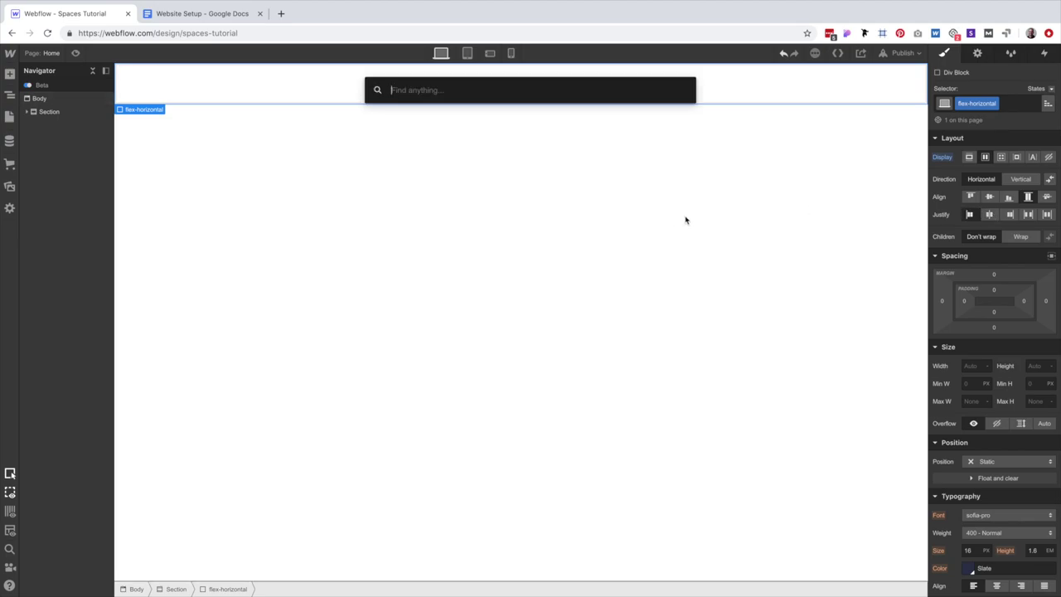
type("d")
key("BackSpace")
type("div")
key("Return")
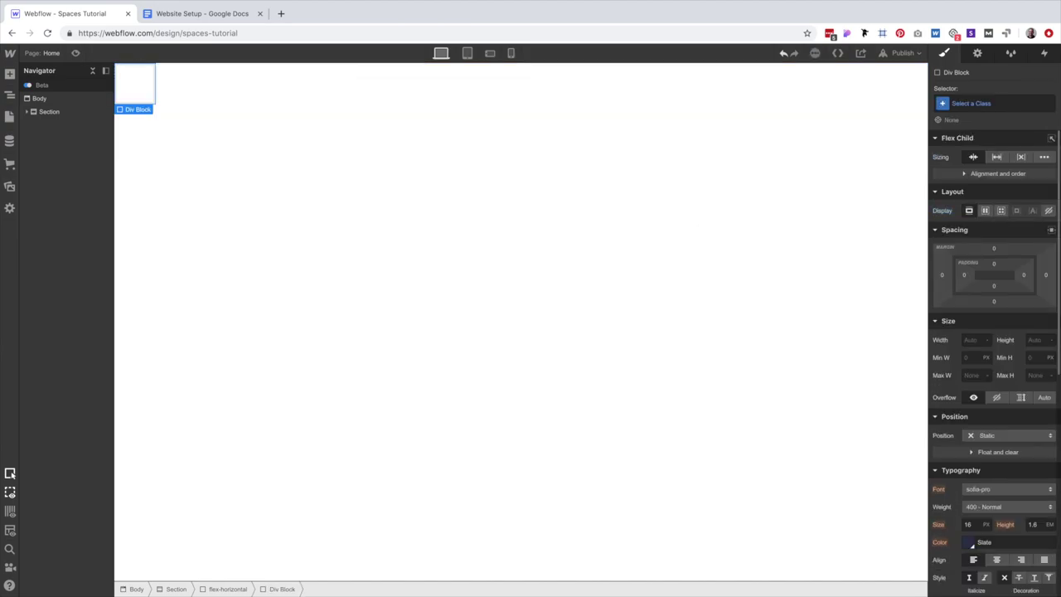
left_click(971, 102)
type("flex-hori")
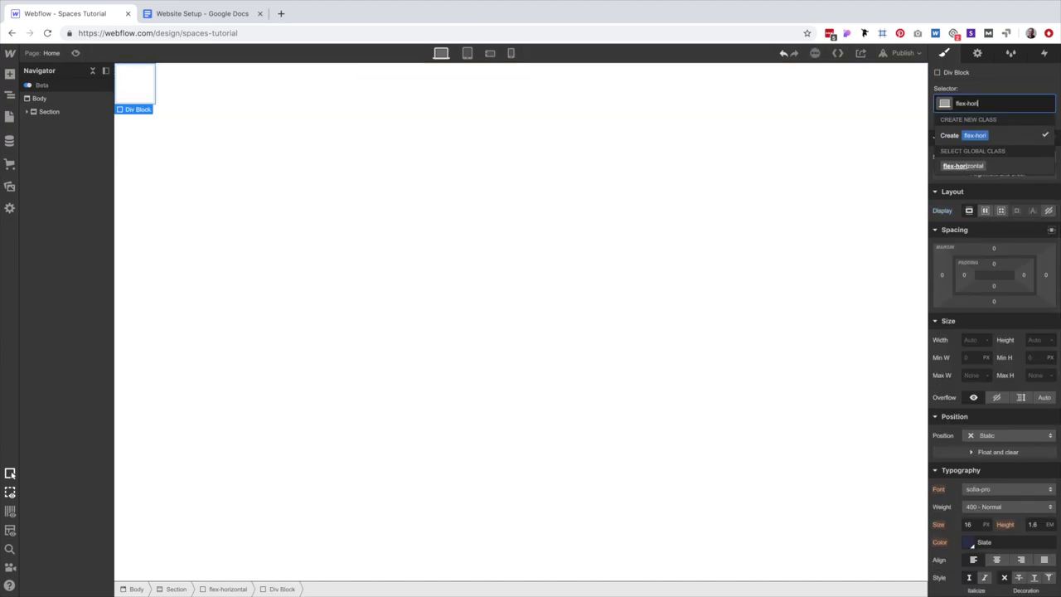
type("ztonal__")
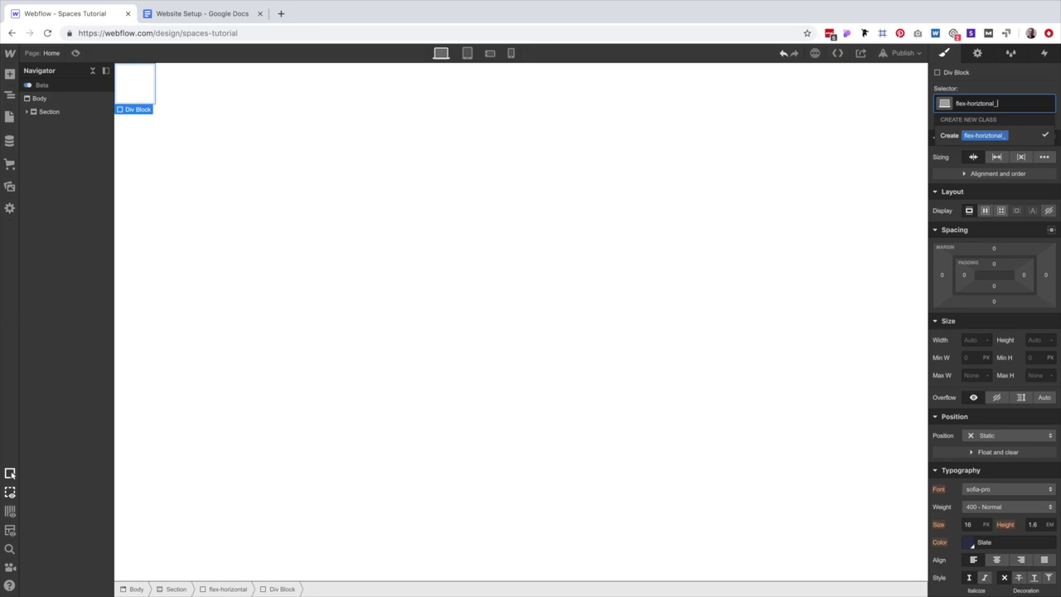
type("child-59")
key("BackSpace")
type("0")
key("Return")
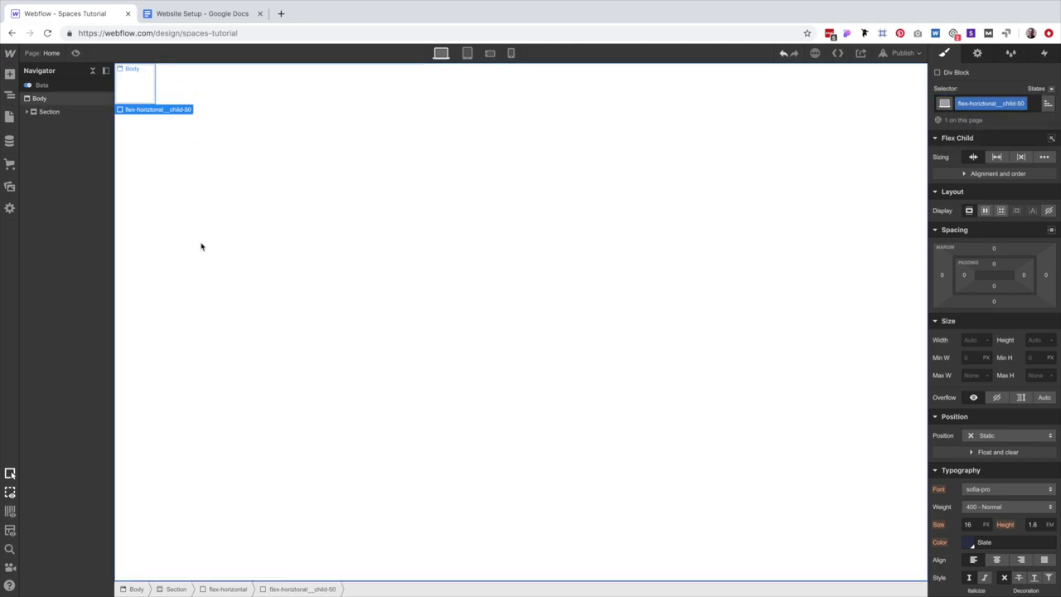
Paste a second copy of the child div into flex-horizontal and set the child class's flex basis to 50%.
left_click(232, 589)
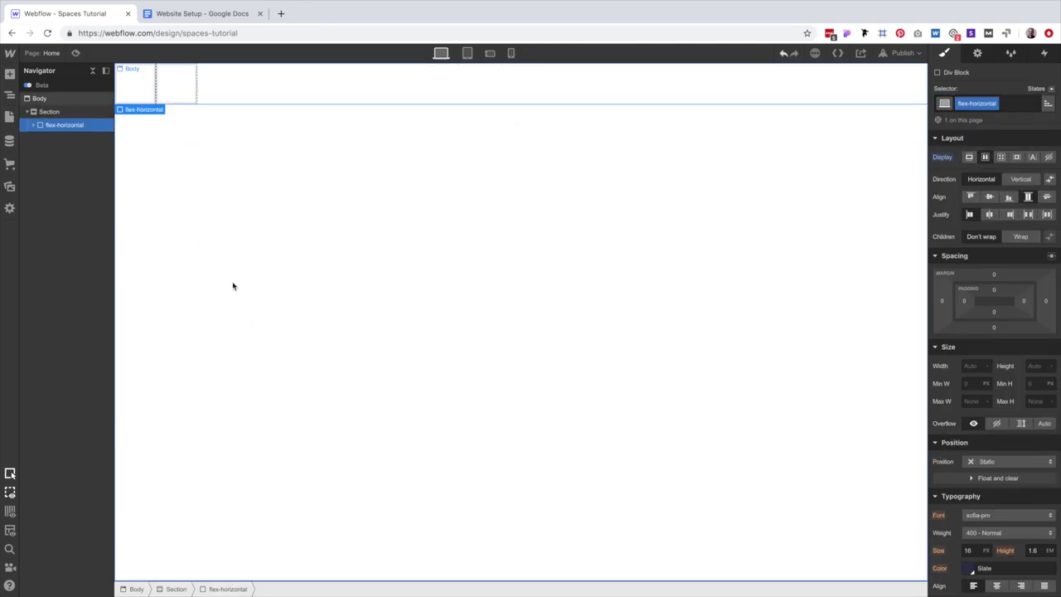
key("ctrl+v")
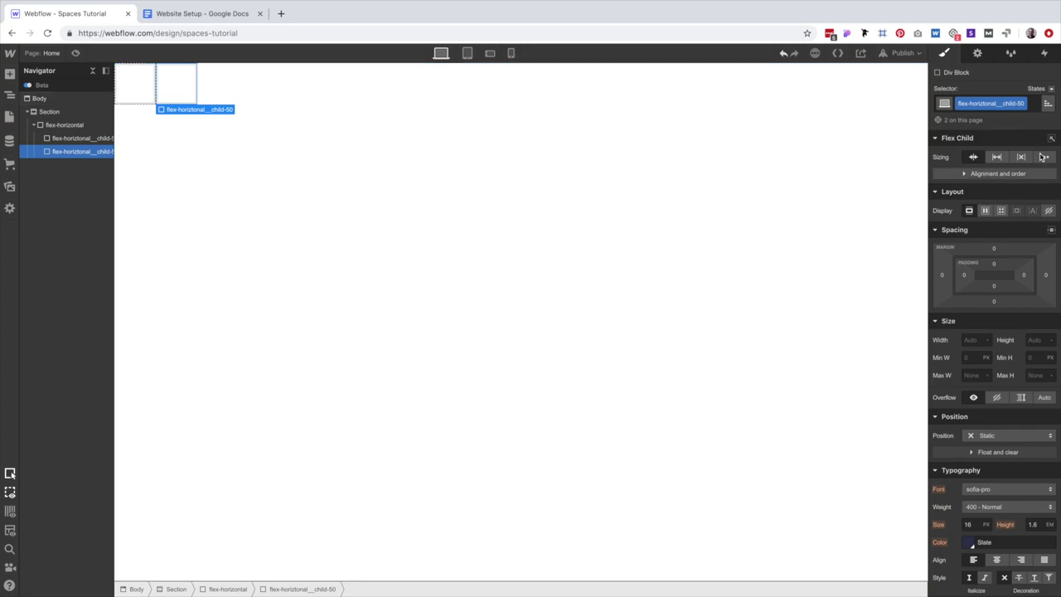
left_click(998, 158)
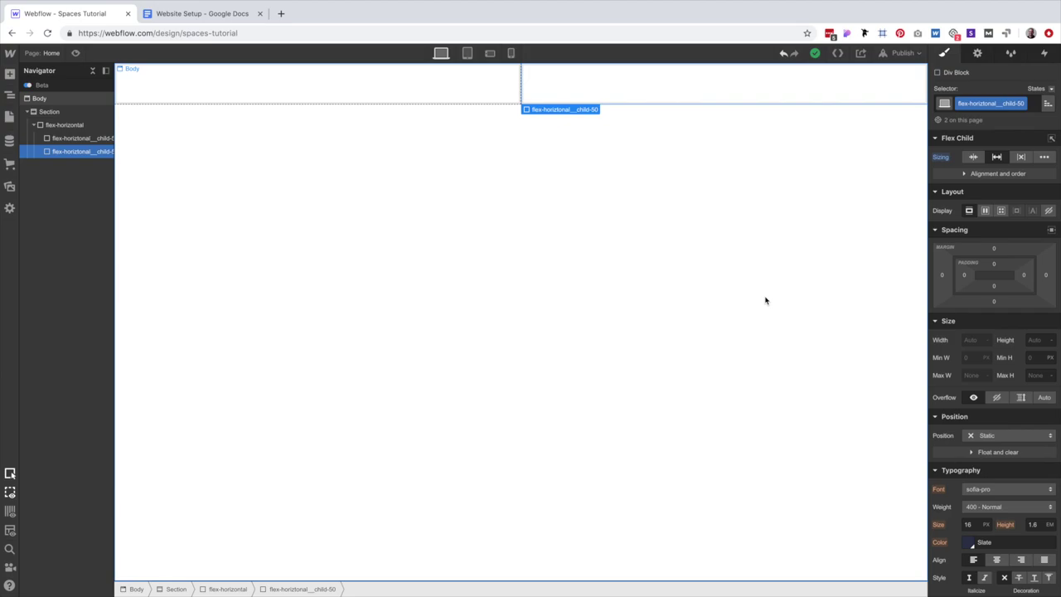
left_click(1044, 157)
left_click(1035, 175)
type("50%")
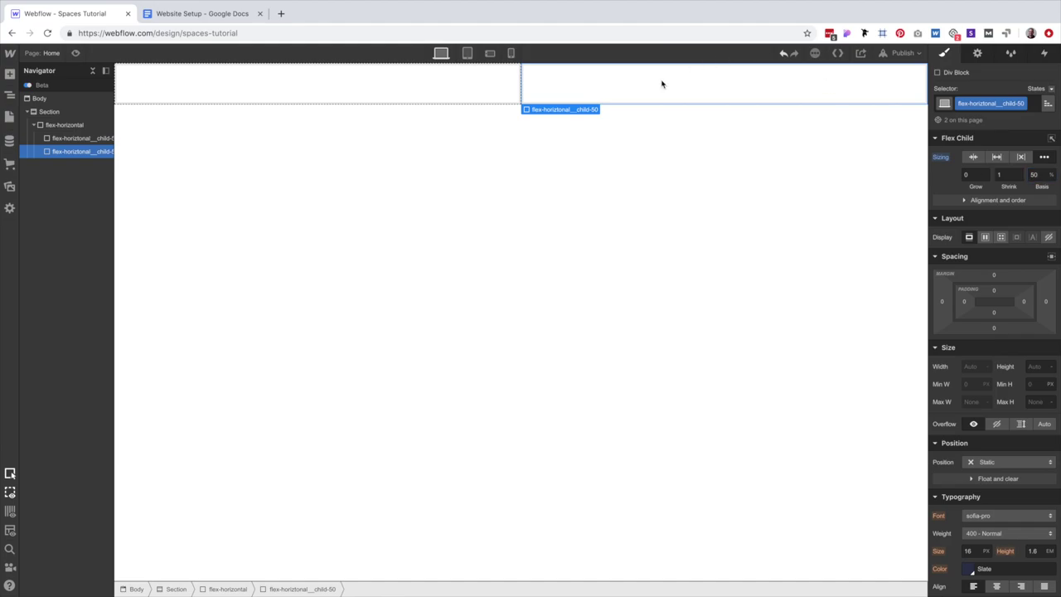
Add a Slider element inside the second flex-horiztonal__child-50 block.
key("super+e")
type("slid")
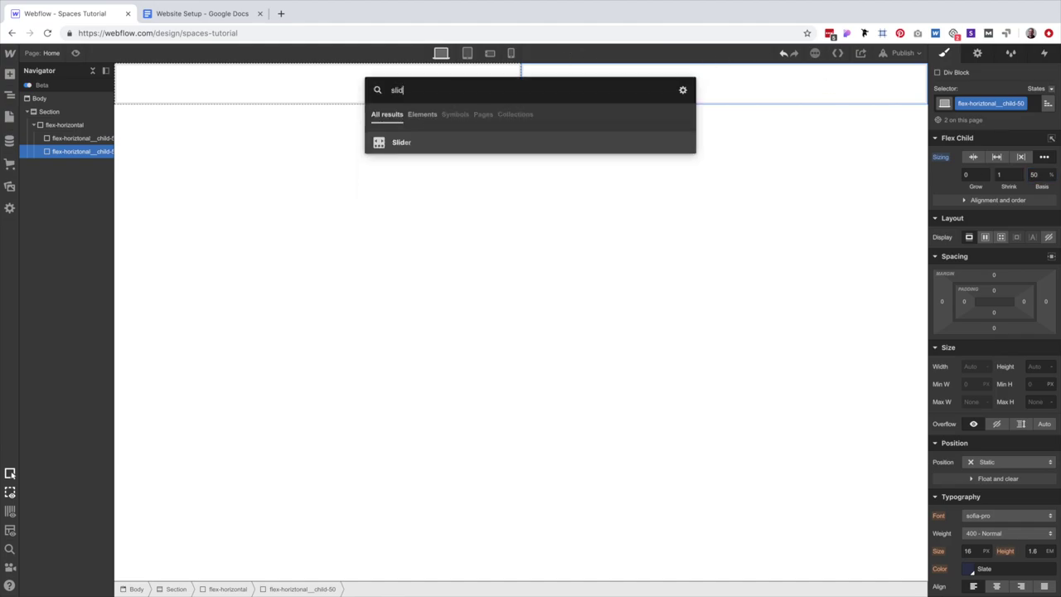
key("Return")
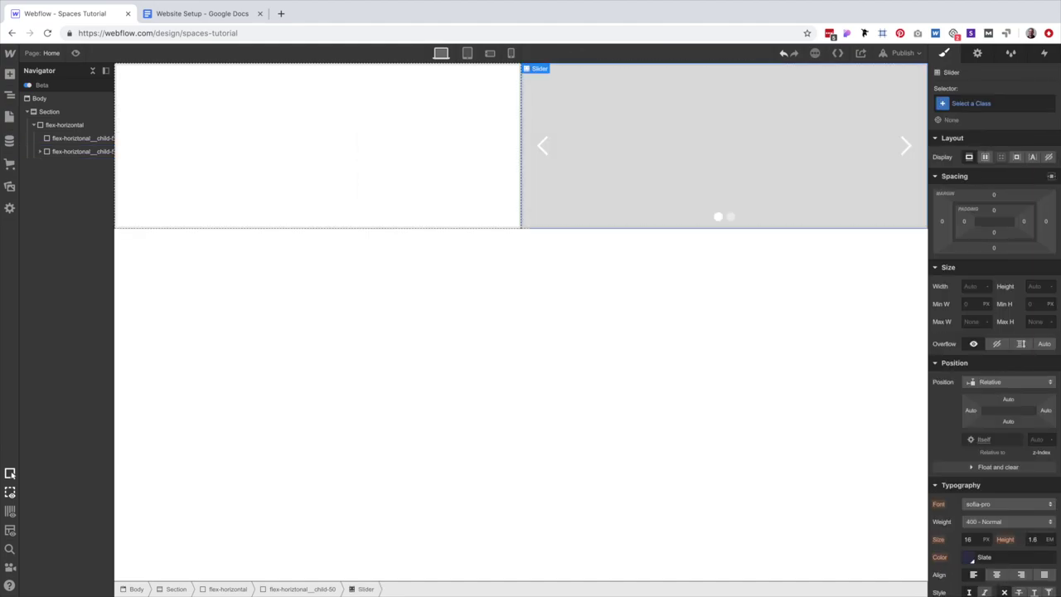
Give the slider's Slide Nav the class display-none and set its display to none.
left_click(759, 226)
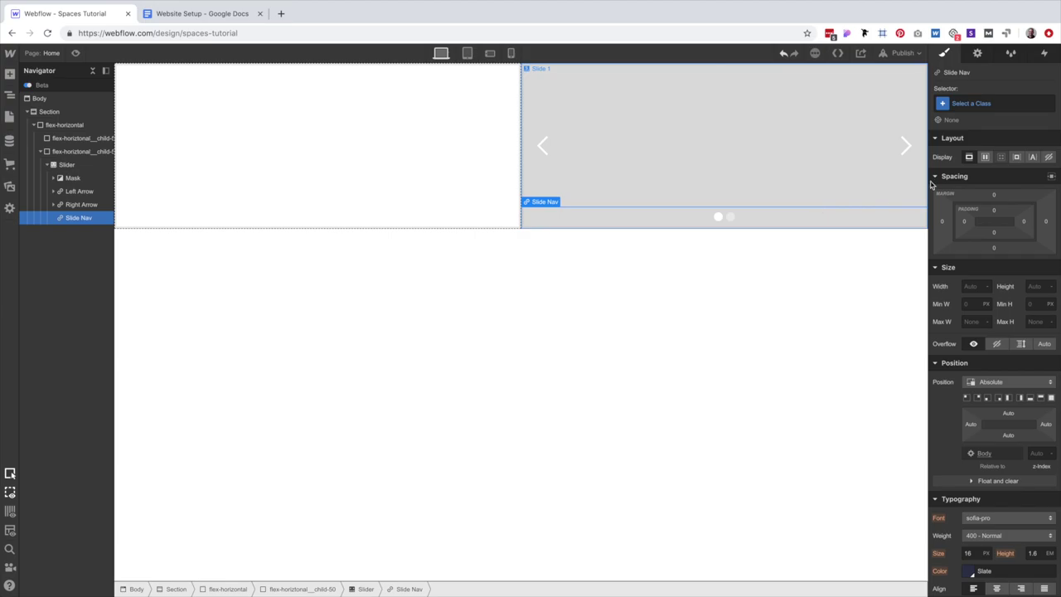
left_click(973, 103)
type("displ")
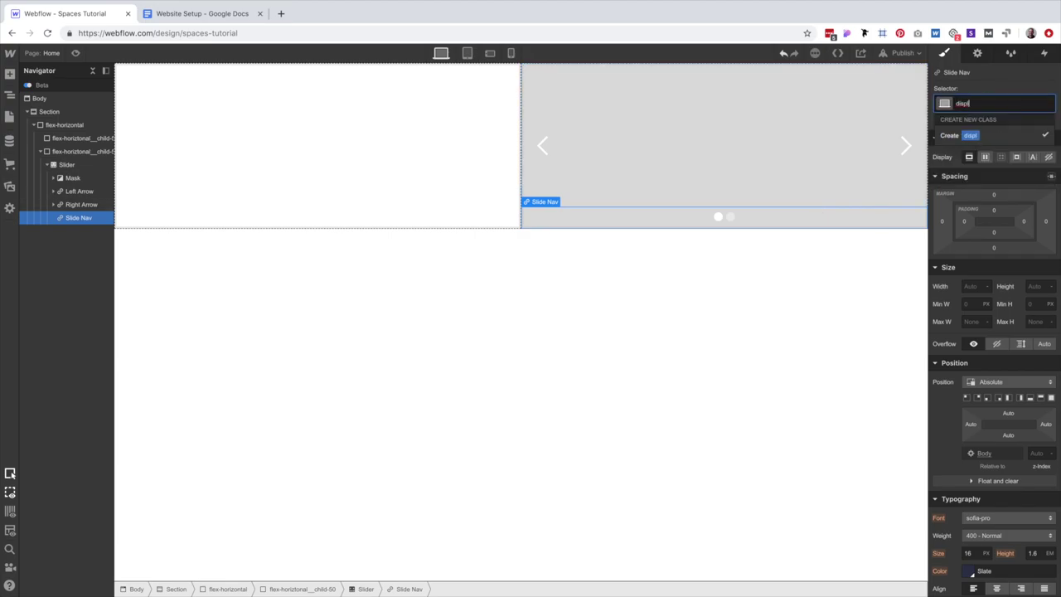
type("ay-none")
key("Return")
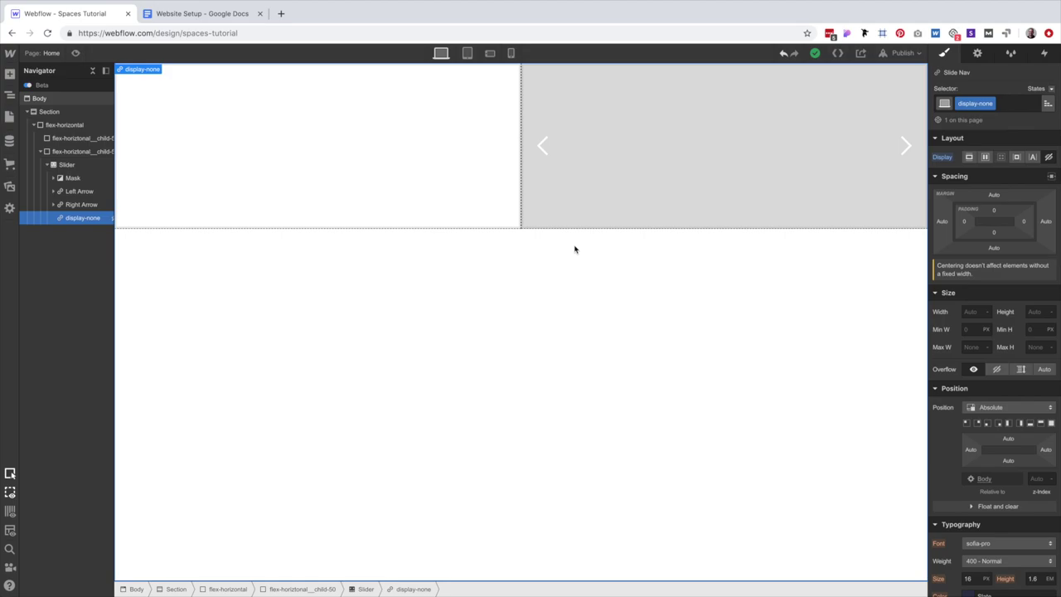
Create the class hero-slider__arrow-button on the slider's left arrow and apply the same class to the right arrow.
left_click(552, 101)
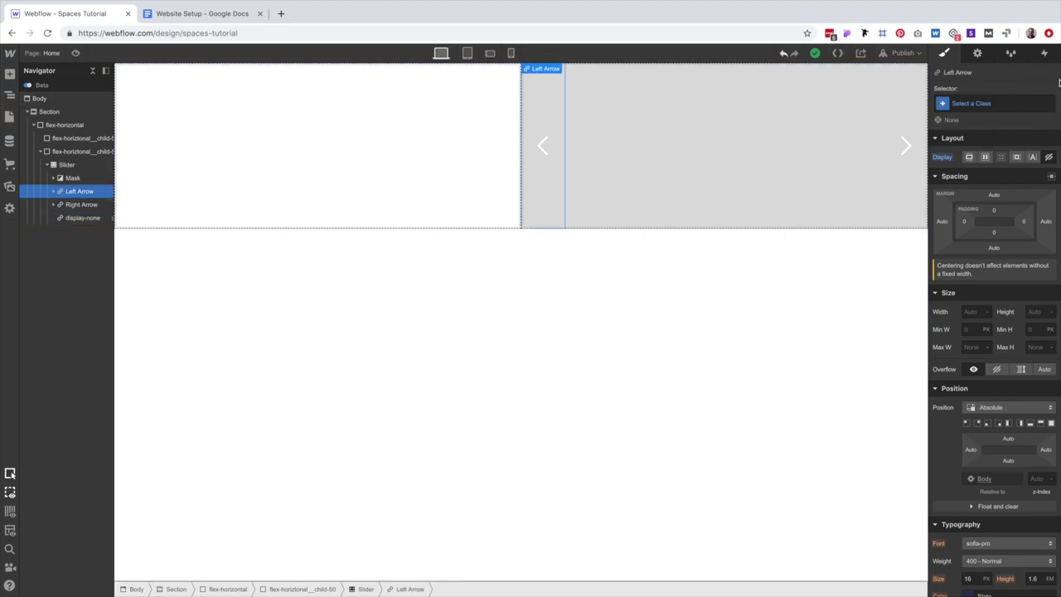
left_click(995, 99)
type("hero-sl")
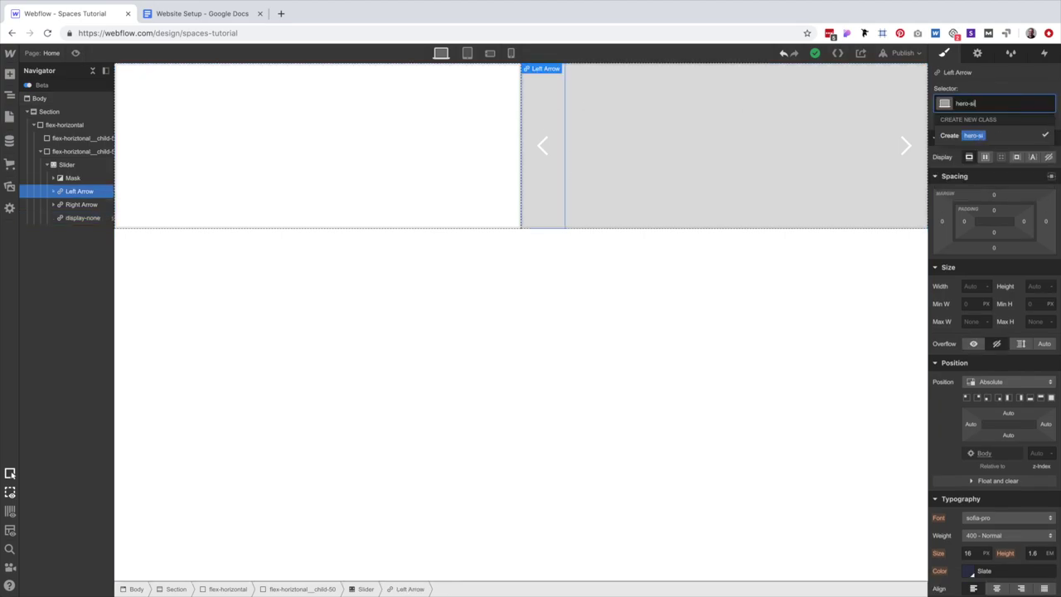
type("ider__arrow-button")
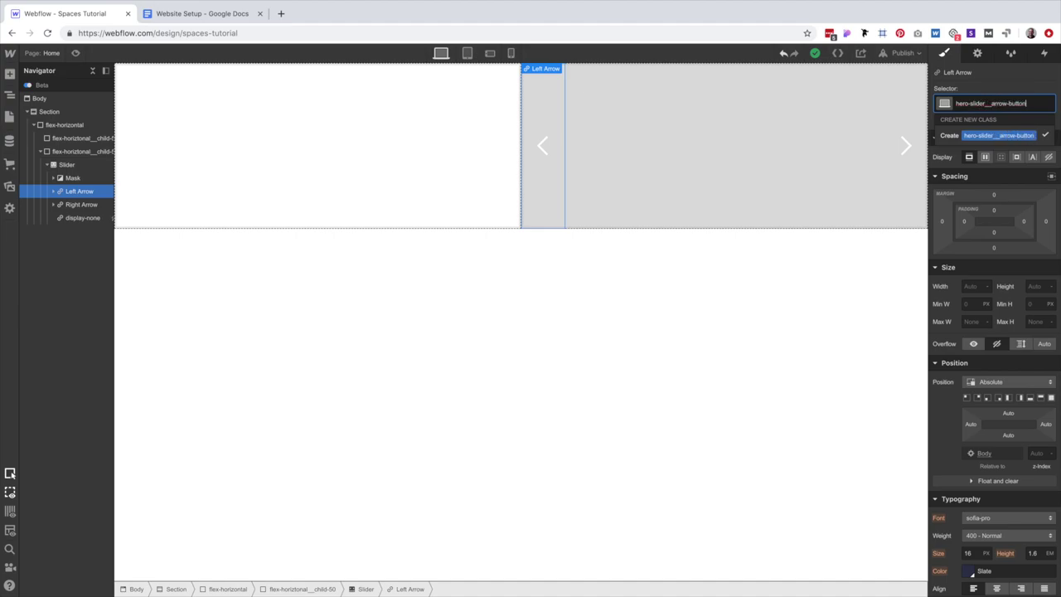
key("Return")
left_click(905, 146)
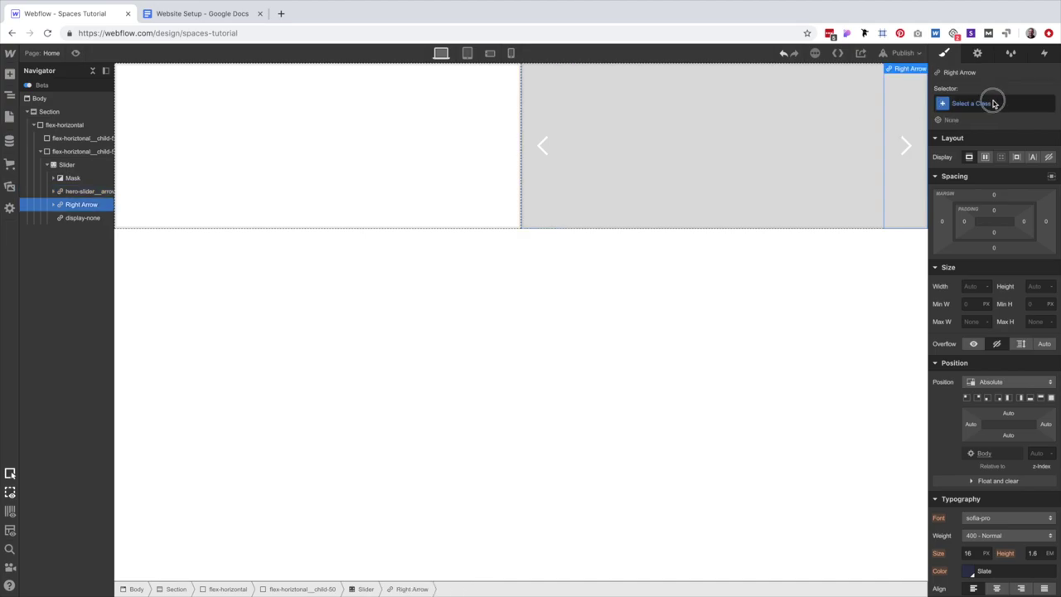
left_click(993, 101)
type("hero")
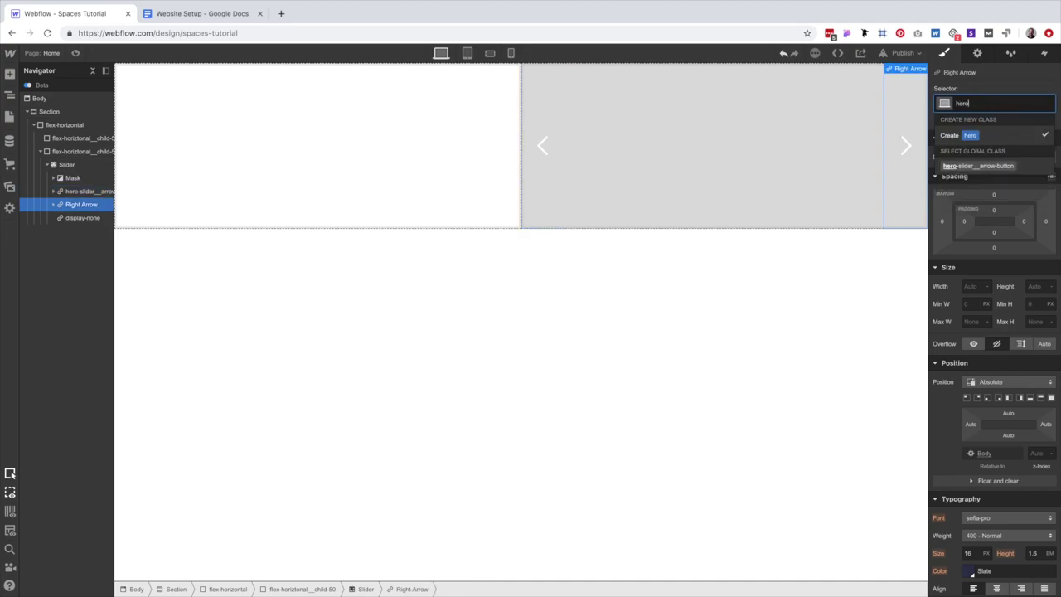
left_click(999, 167)
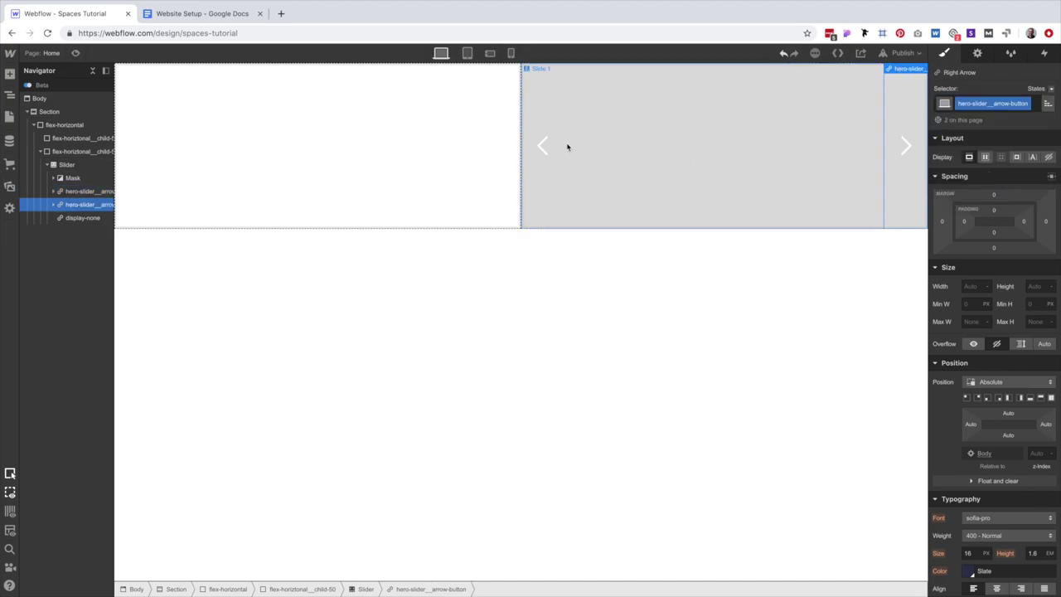
Give the slider's first slide the class hero-slider__slide.
left_click(578, 125)
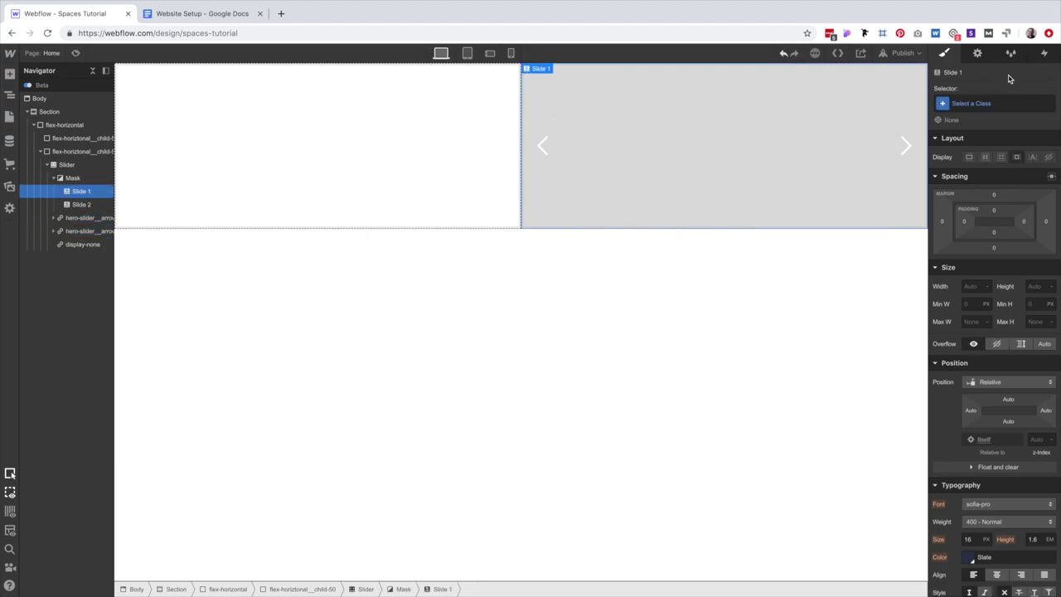
left_click(980, 101)
type("hero-s")
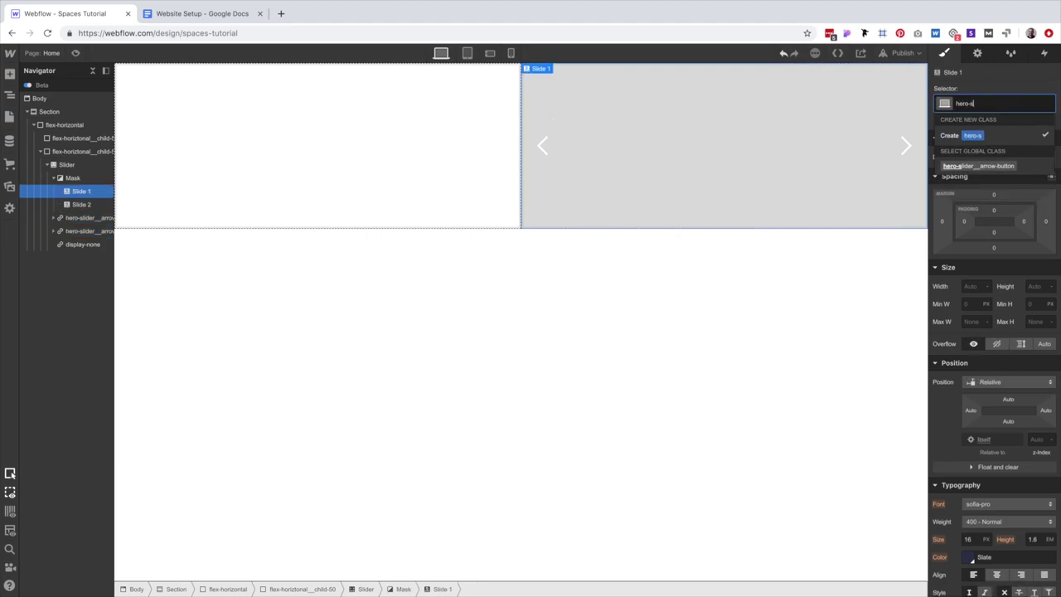
type("lider__slider__sl")
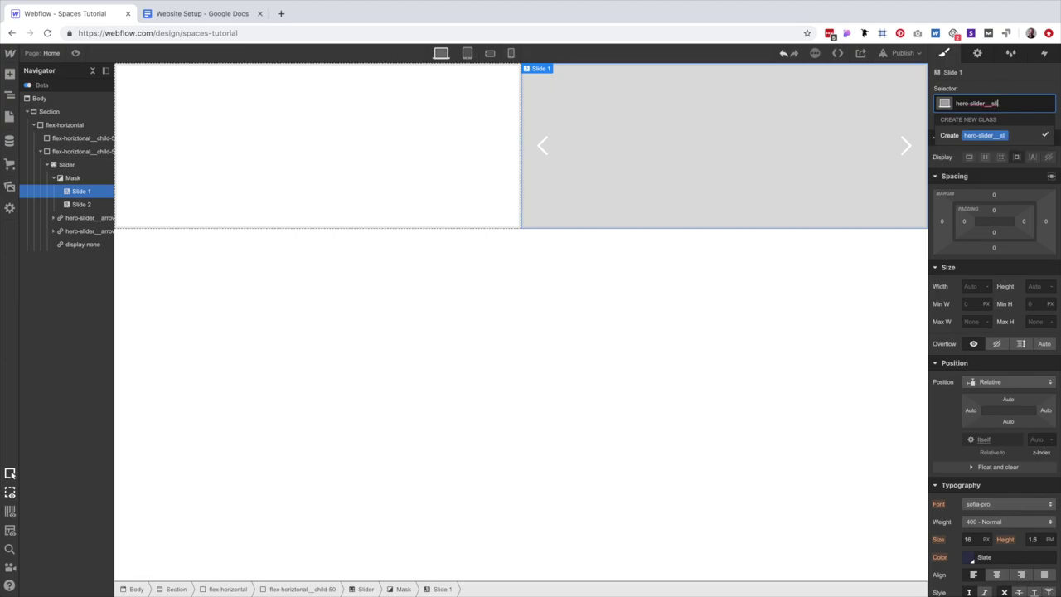
key("Return")
Give the slider's mask the class hero-slider__mask.
left_click(403, 589)
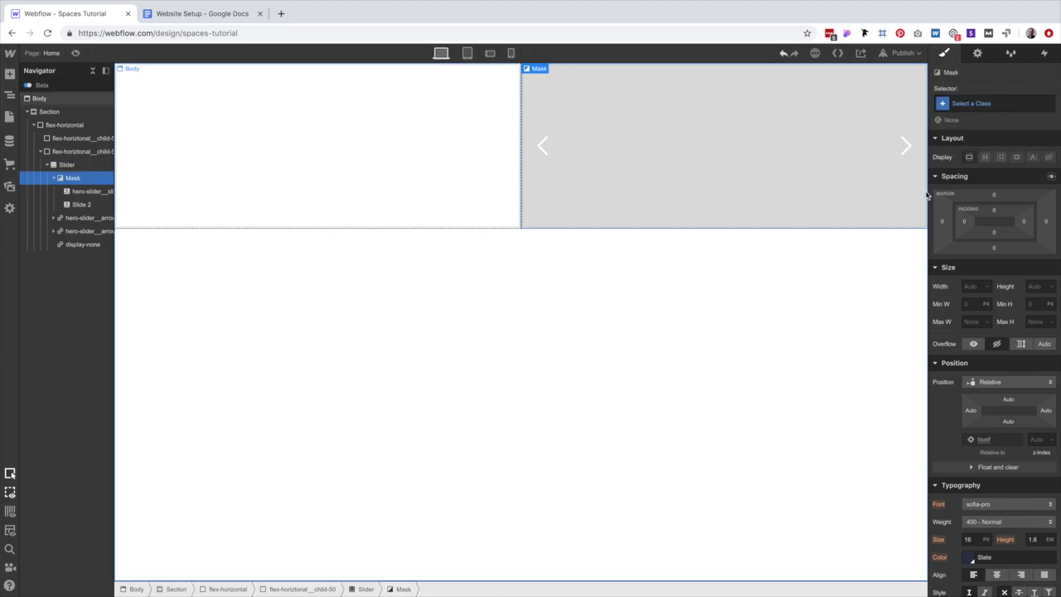
left_click(999, 104)
type("hero-")
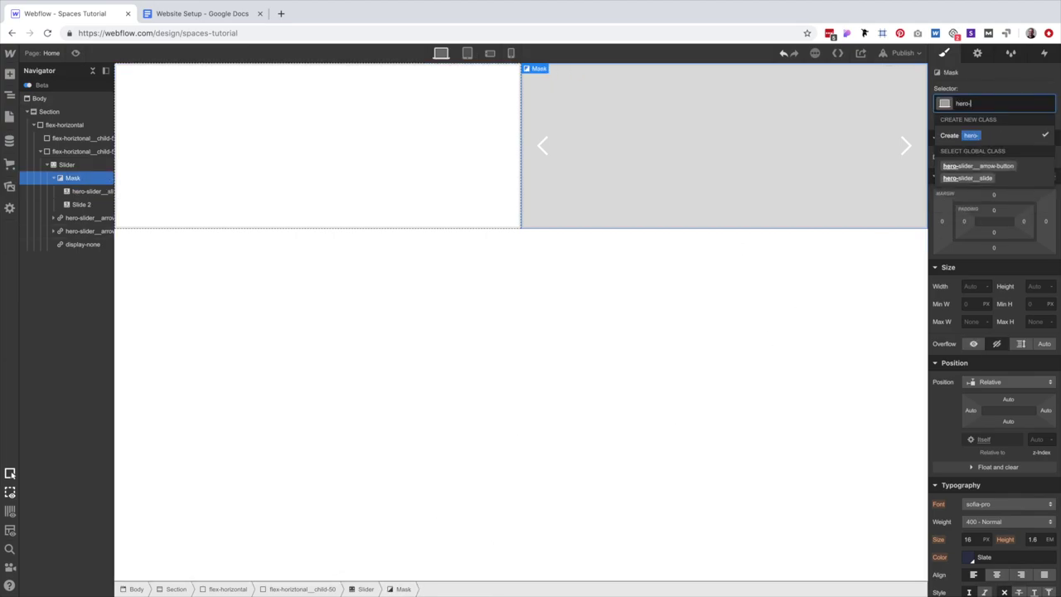
type("slider__mask")
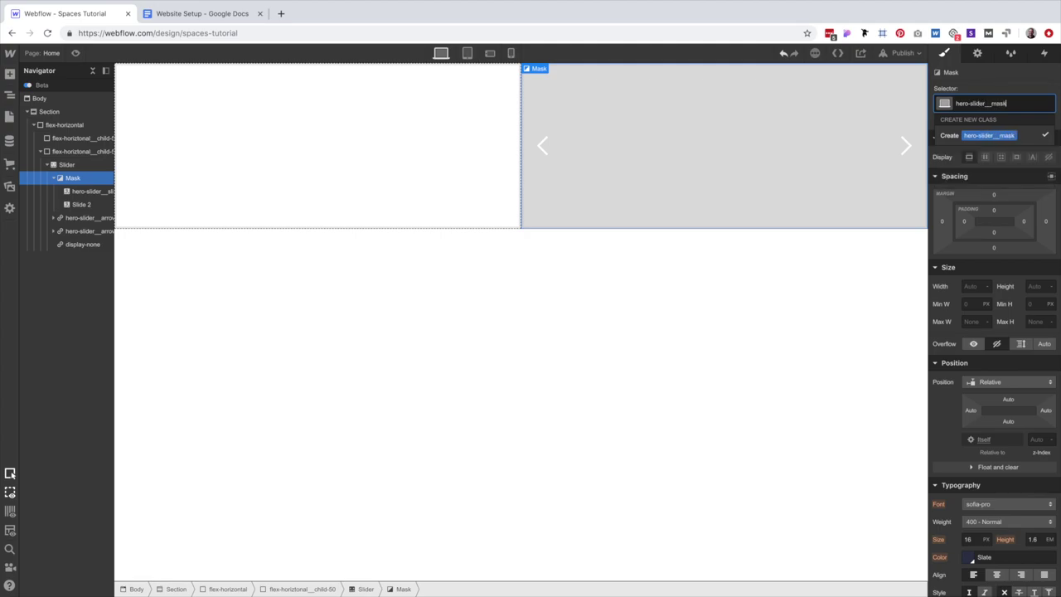
key("Return")
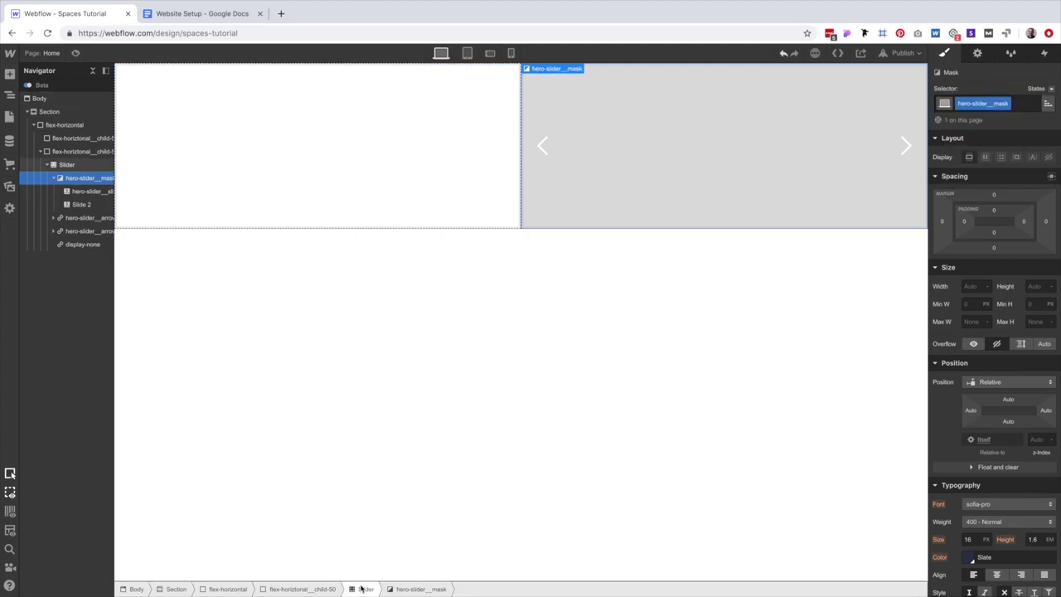
Give the Slider element itself the class hero-slider.
left_click(364, 588)
left_click(975, 103)
type("he")
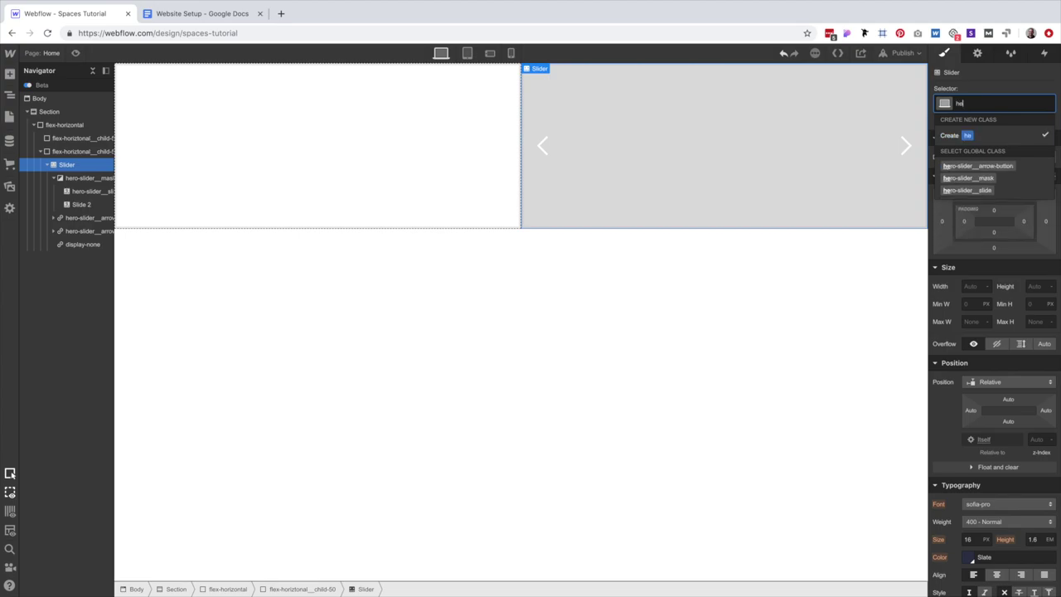
type("ro-slider")
key("Return")
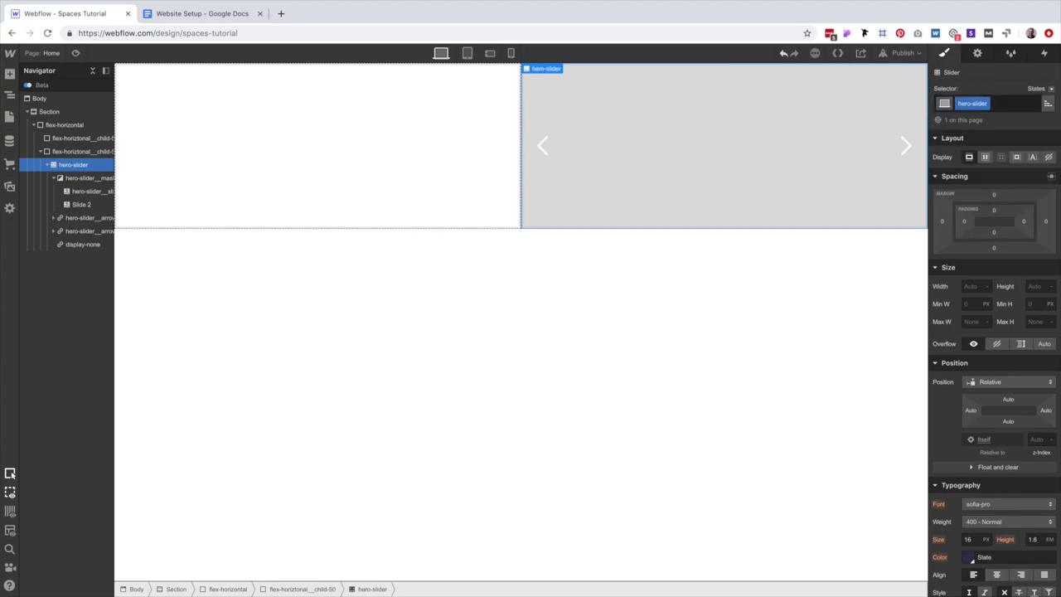
Add an Image element inside the first slide and give it the class hero-slider__image.
left_click(673, 132)
key("super+e")
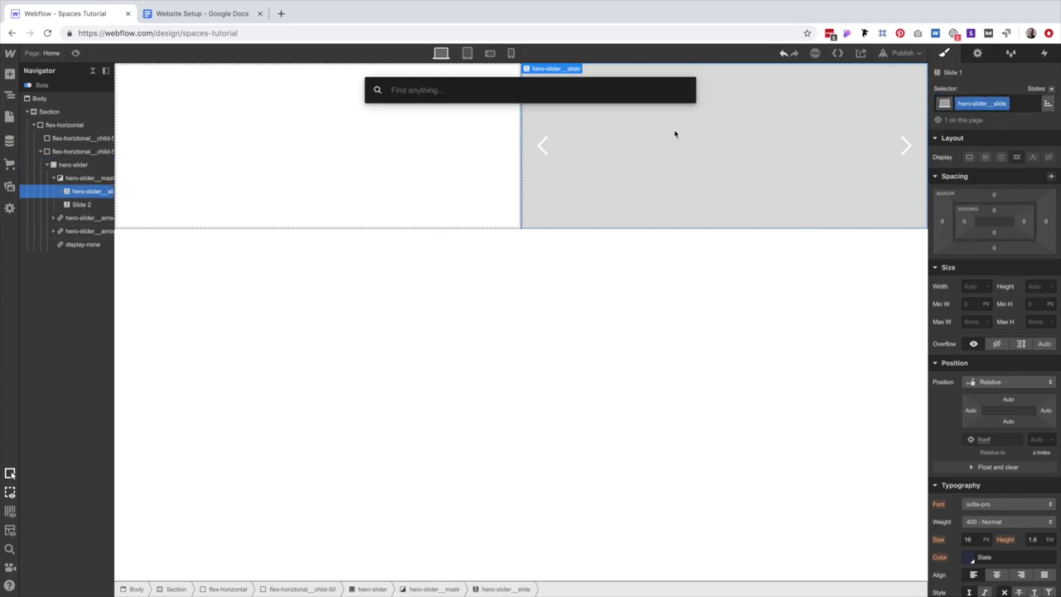
type("ima")
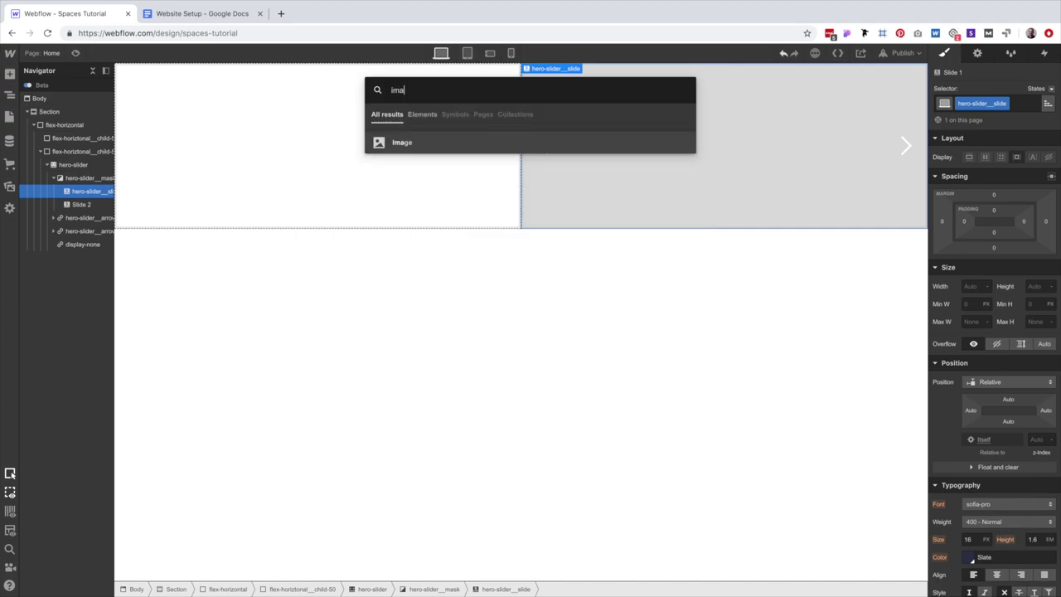
key("Return")
left_click(672, 80)
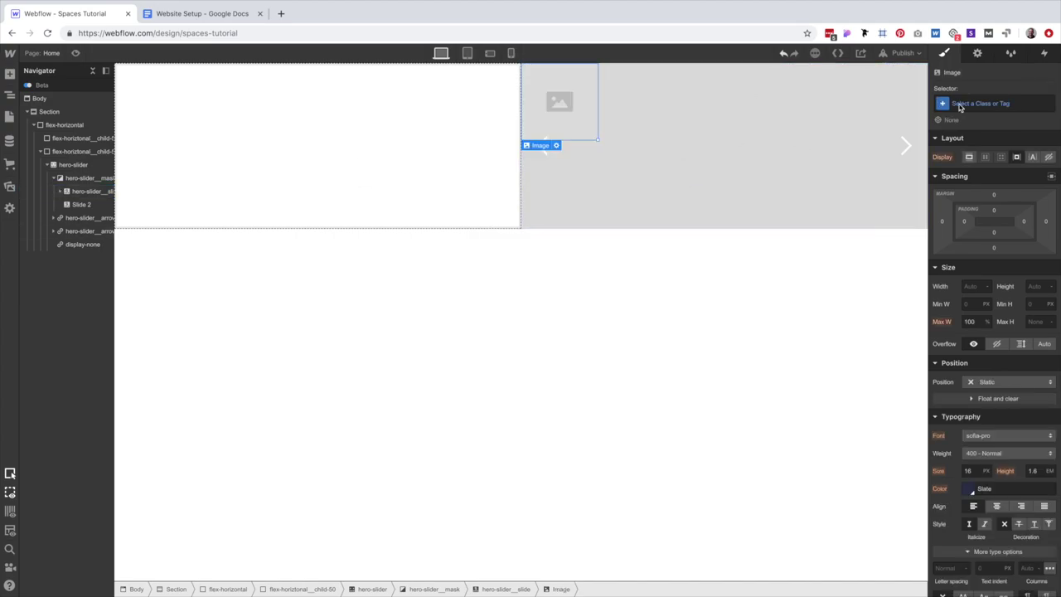
left_click(959, 103)
type("hero-sl")
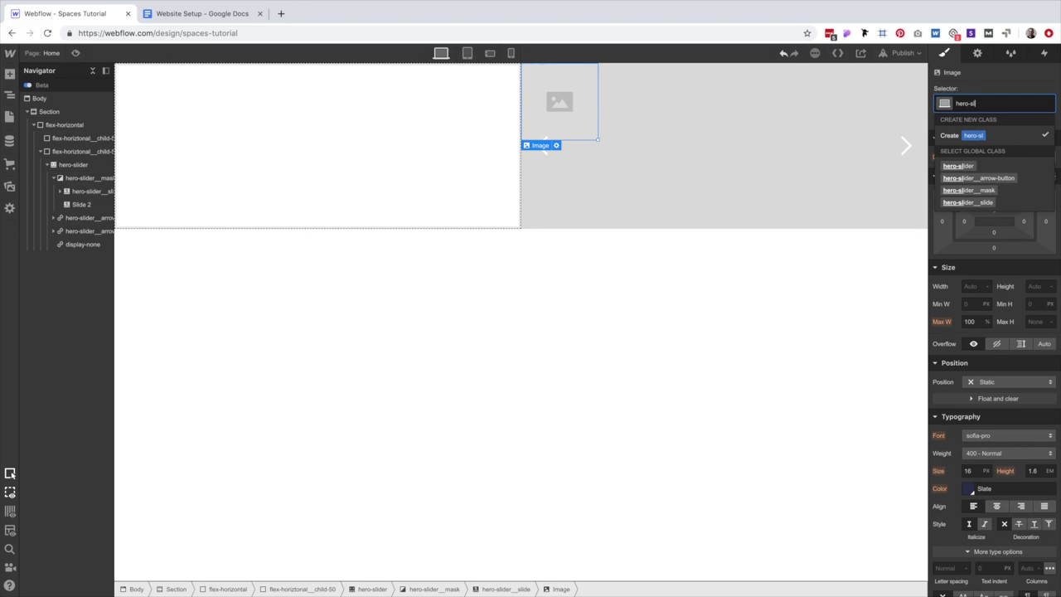
type("ider__image")
key("Return")
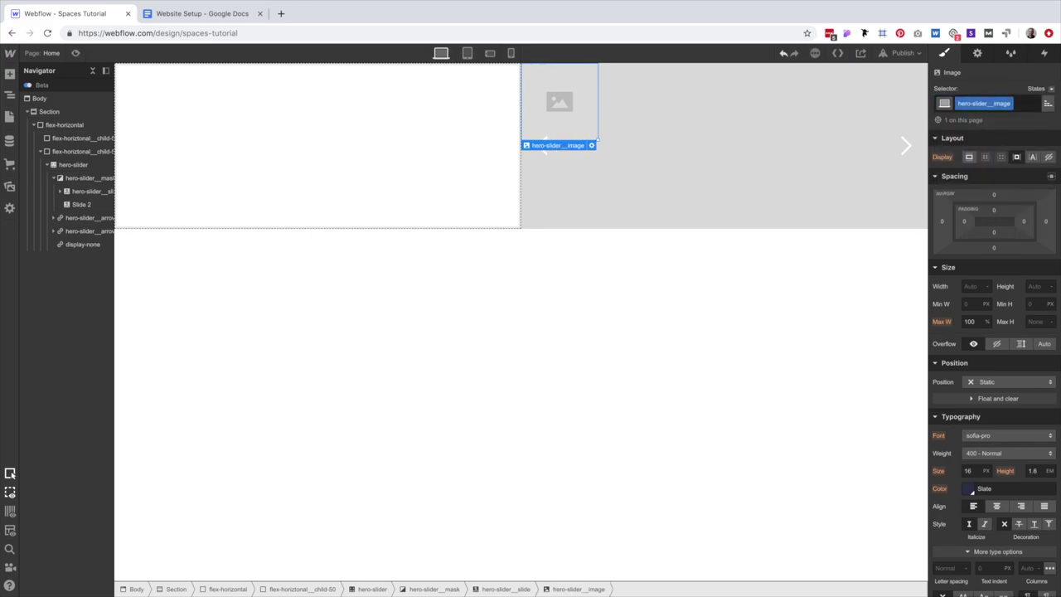
Set the first slide's hero-slider__image to the austin-distel-1555609 office photo from the site's image assets.
left_click(977, 53)
left_click(1001, 140)
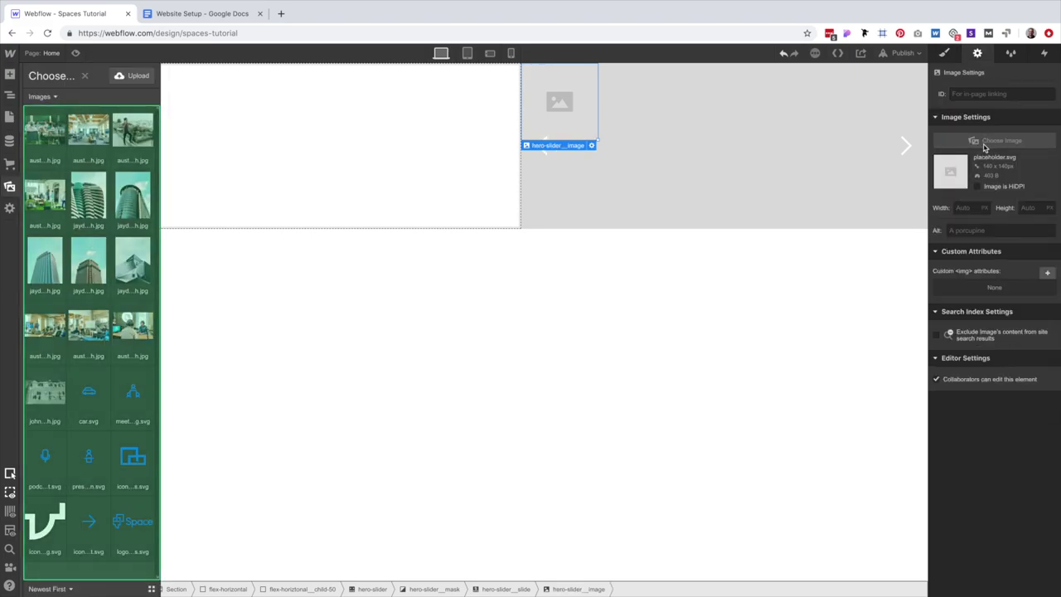
left_click(106, 133)
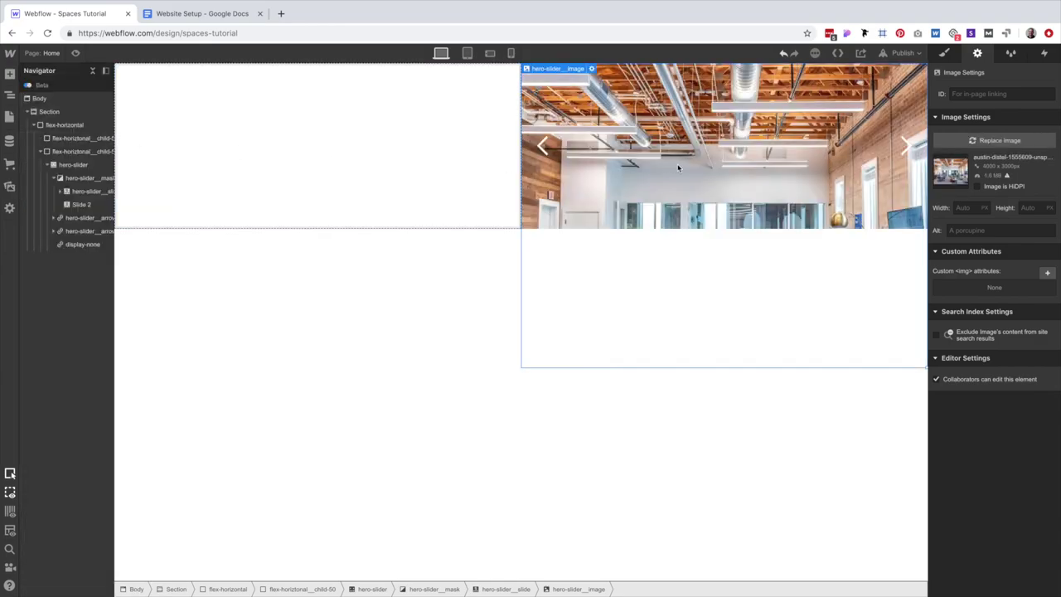
left_click(751, 166)
left_click(944, 53)
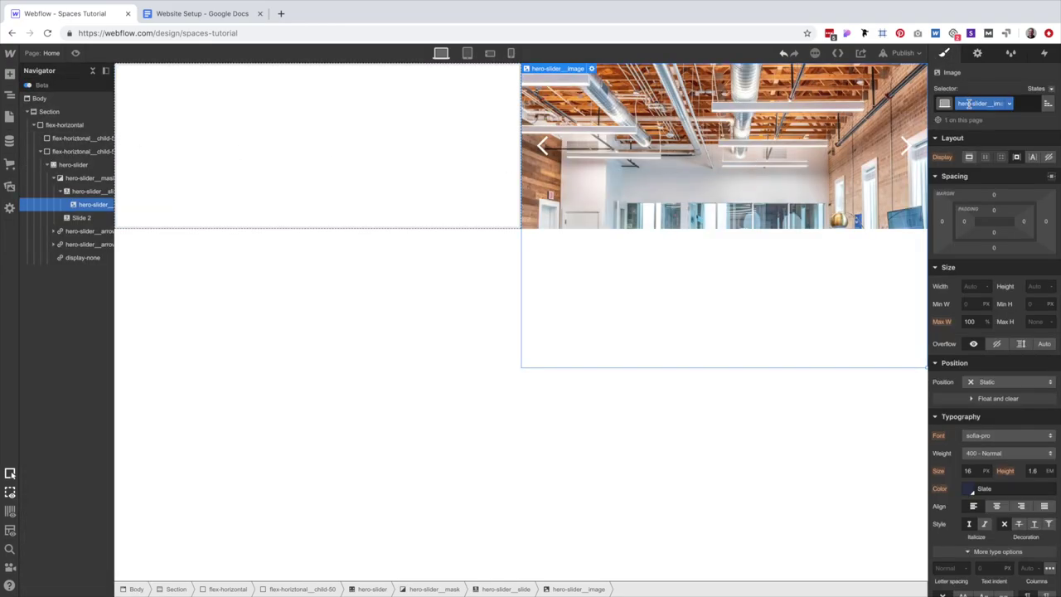
Set the hero-slider__image width to 100% and its height to 600 px.
left_click(972, 284)
type("100%")
key("Return")
left_click(1034, 286)
type("600")
key("Return")
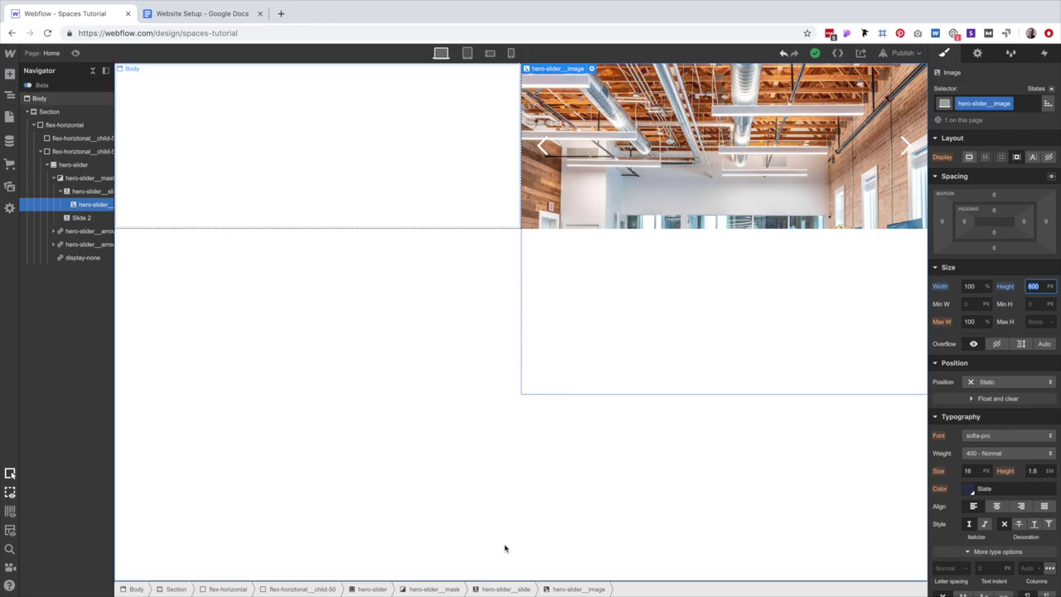
Set the height of the parent hero-slider__slide to 600 px.
key("Up")
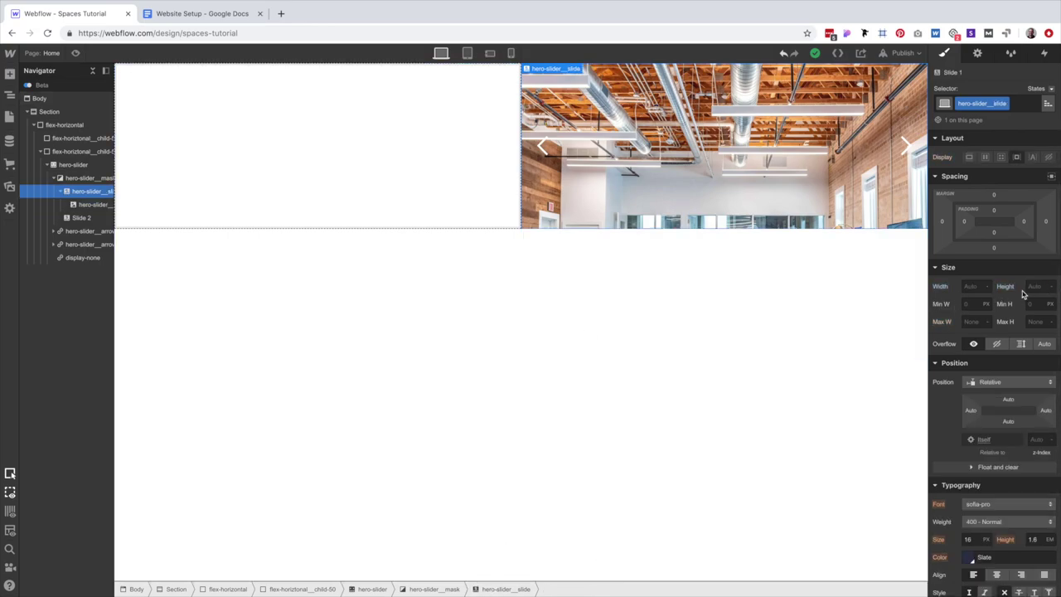
type("600")
key("Return")
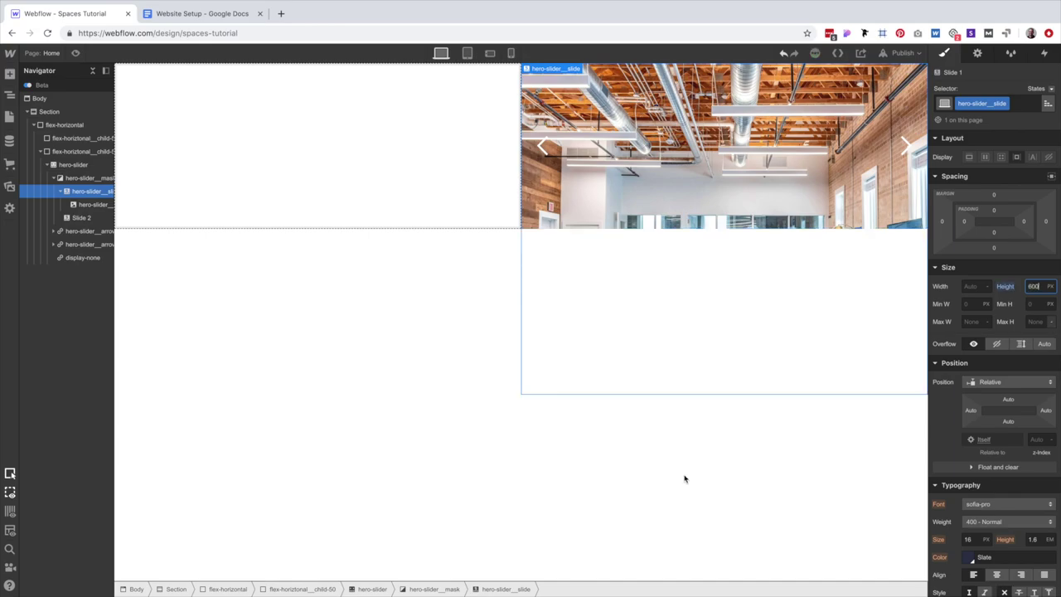
Set the height of hero-slider__mask to 200 px to see how it crops the slide.
left_click(402, 589)
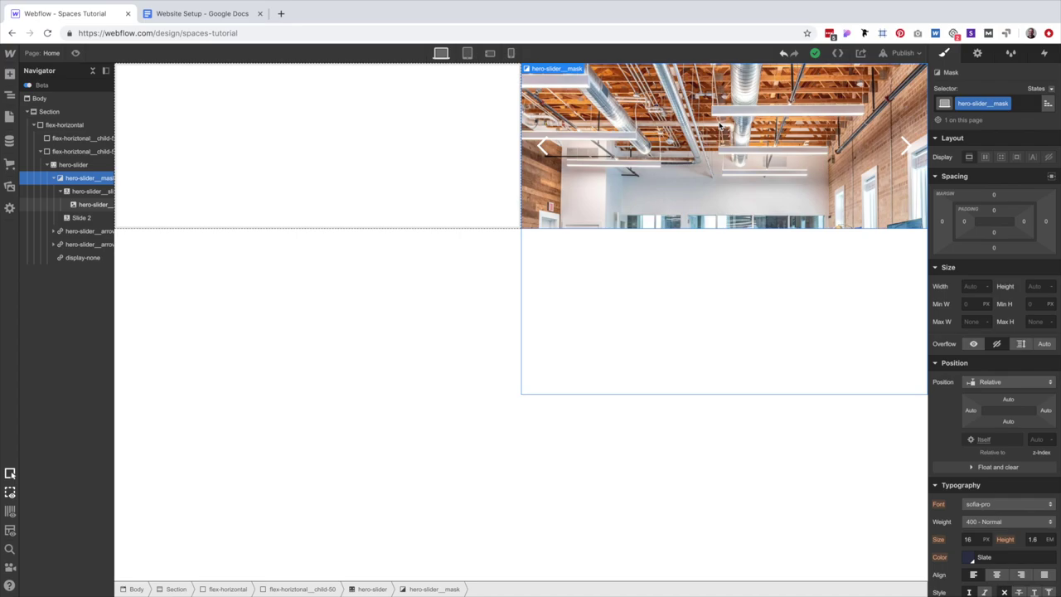
left_click(1036, 285)
type("200")
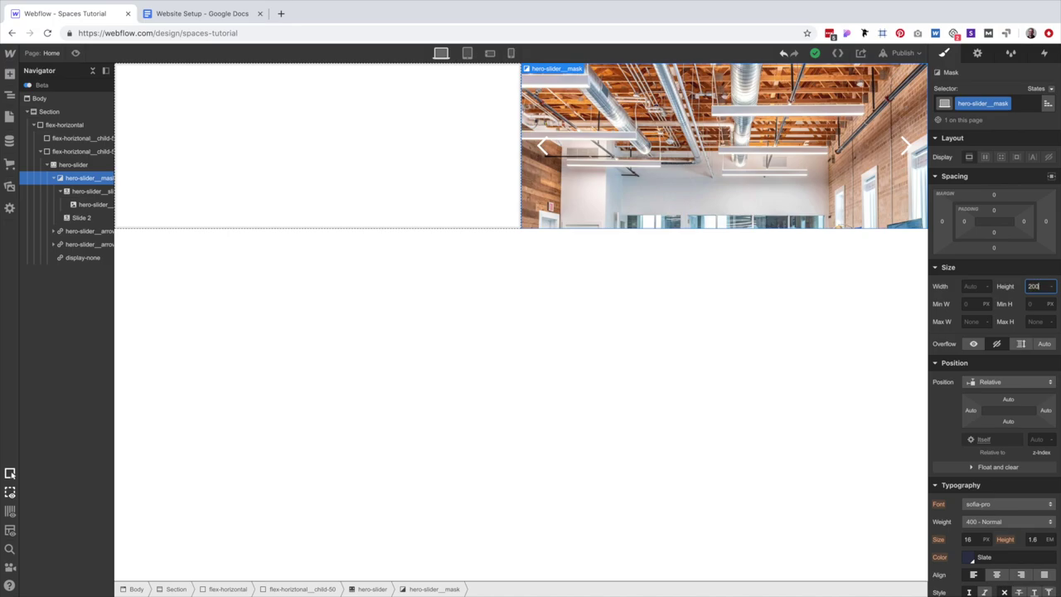
key("Return")
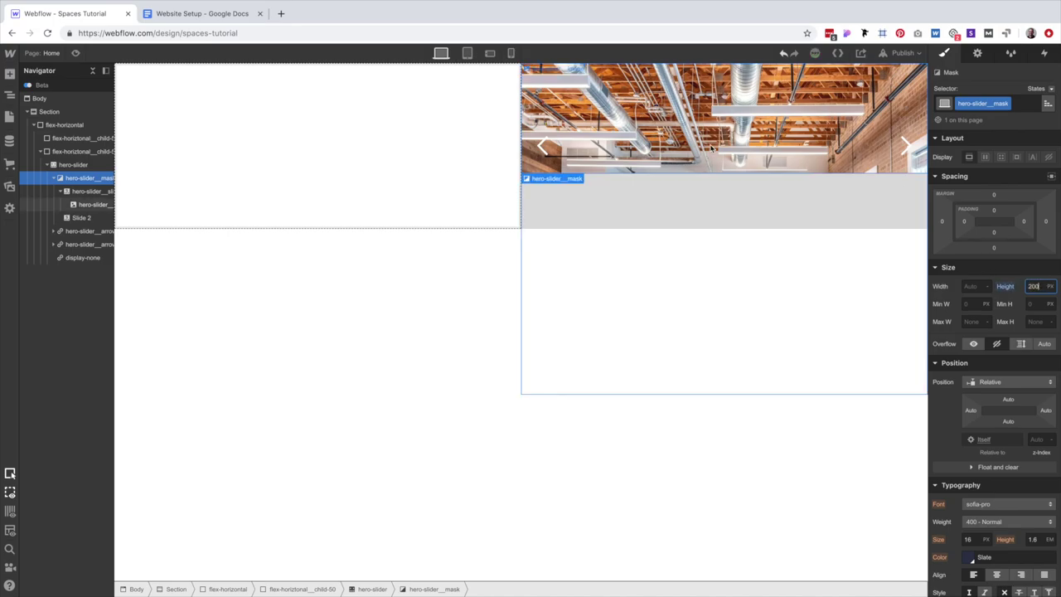
Set the height of hero-slider__mask to 600 px.
left_click(1033, 285)
type("600")
key("Return")
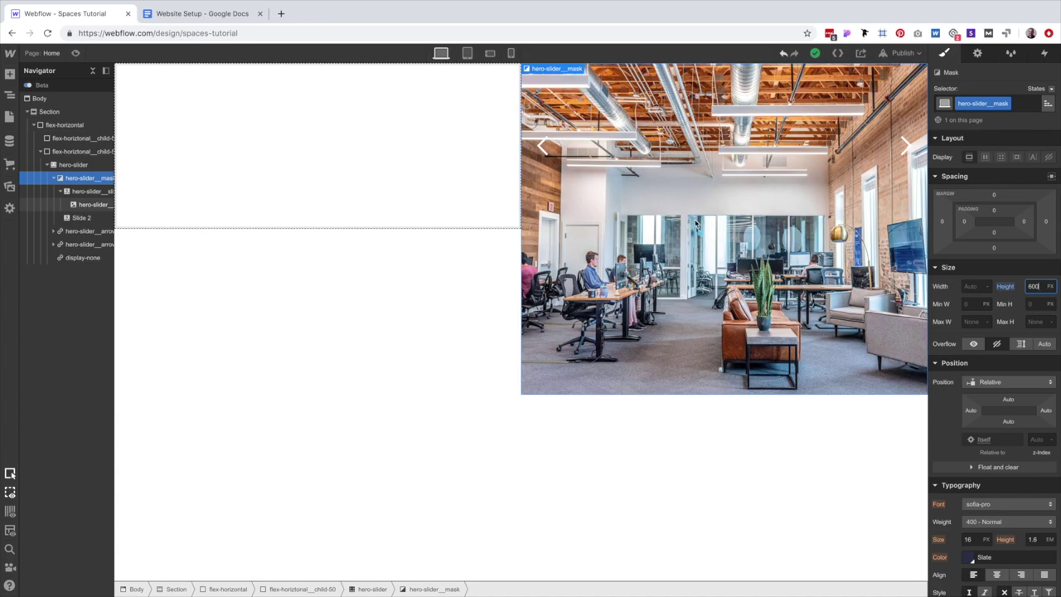
Set the height of hero-slider__image to 200 px to test how the photo scales.
left_click(707, 259)
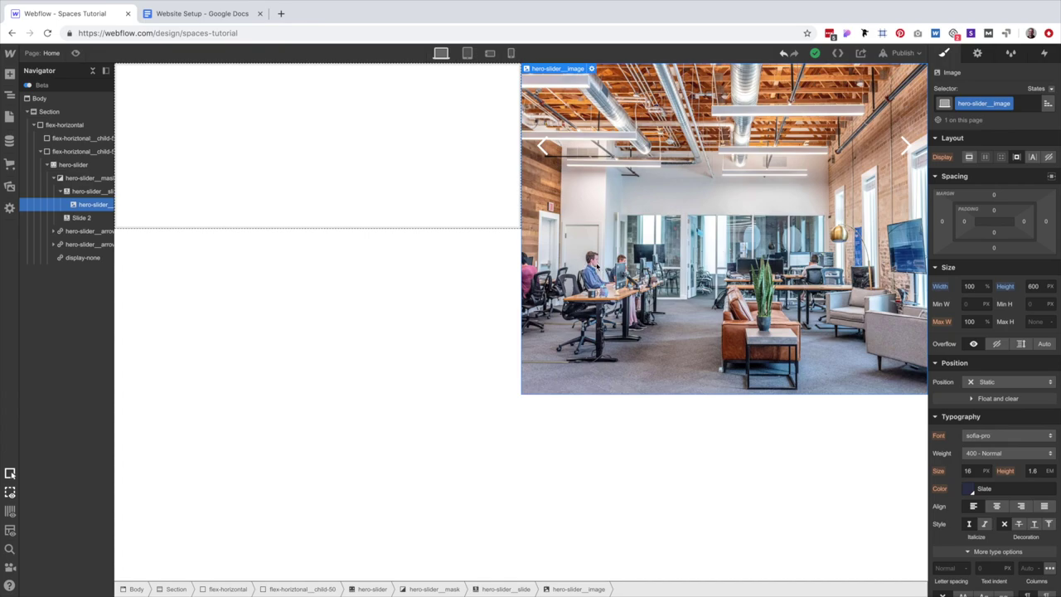
left_click(1037, 288)
type("200")
key("Return")
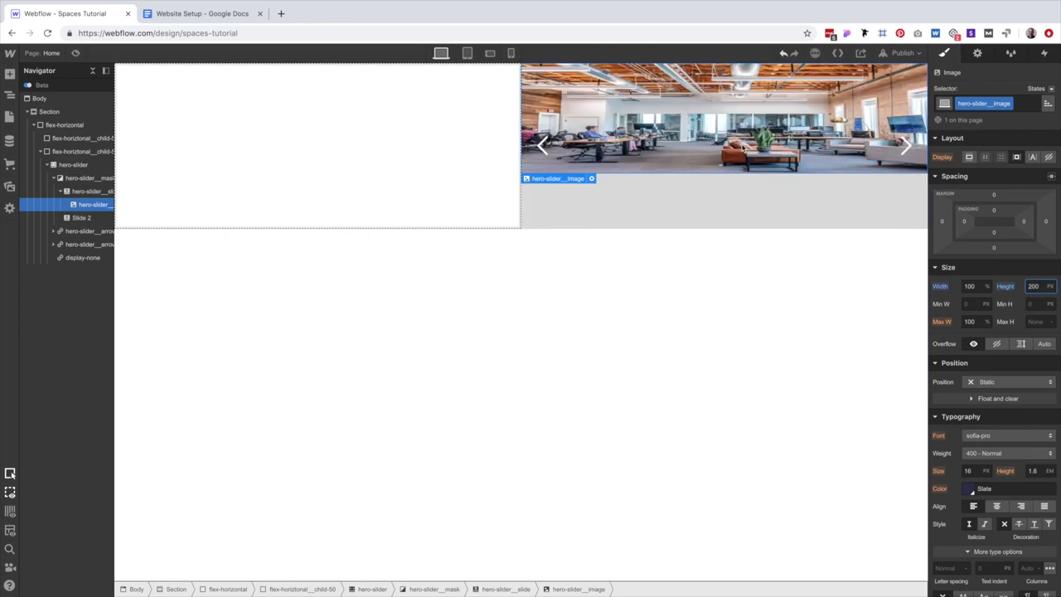
Add an HTML Embed element to the page body and open its code editor.
left_click(445, 321)
key("ctrl+e")
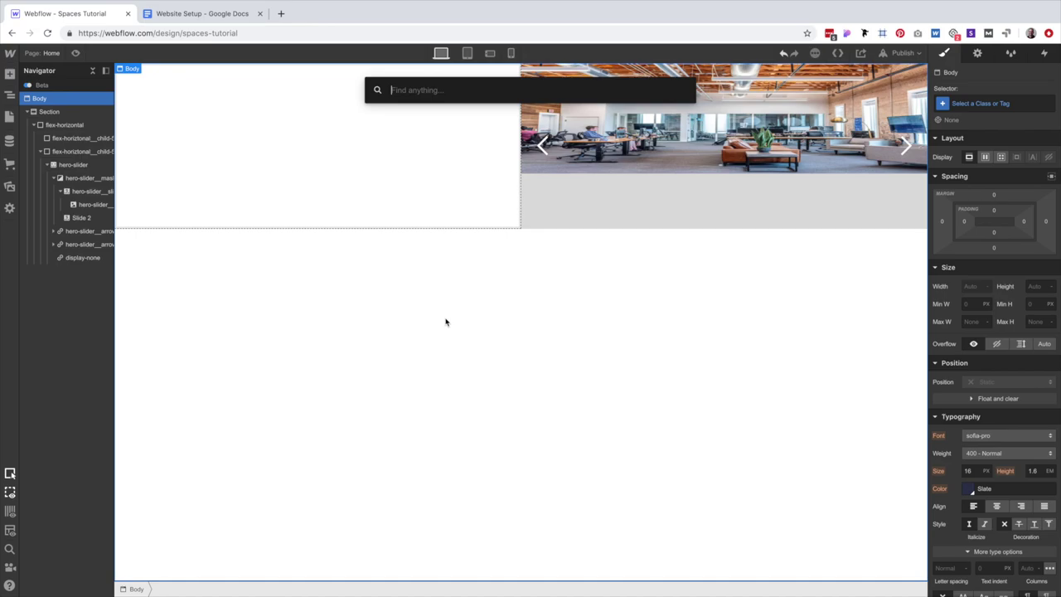
type("emb")
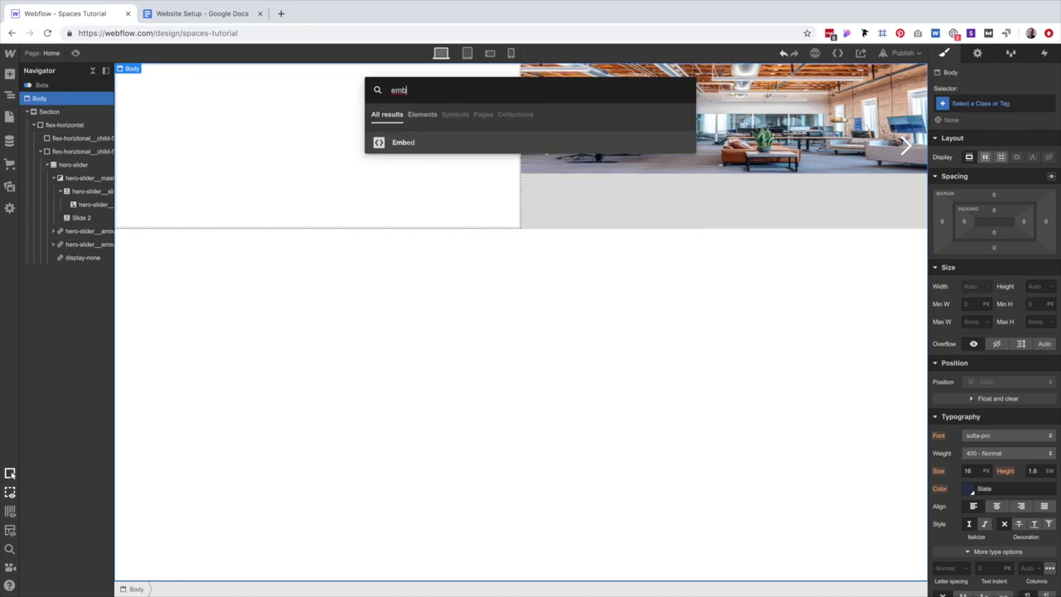
key("Return")
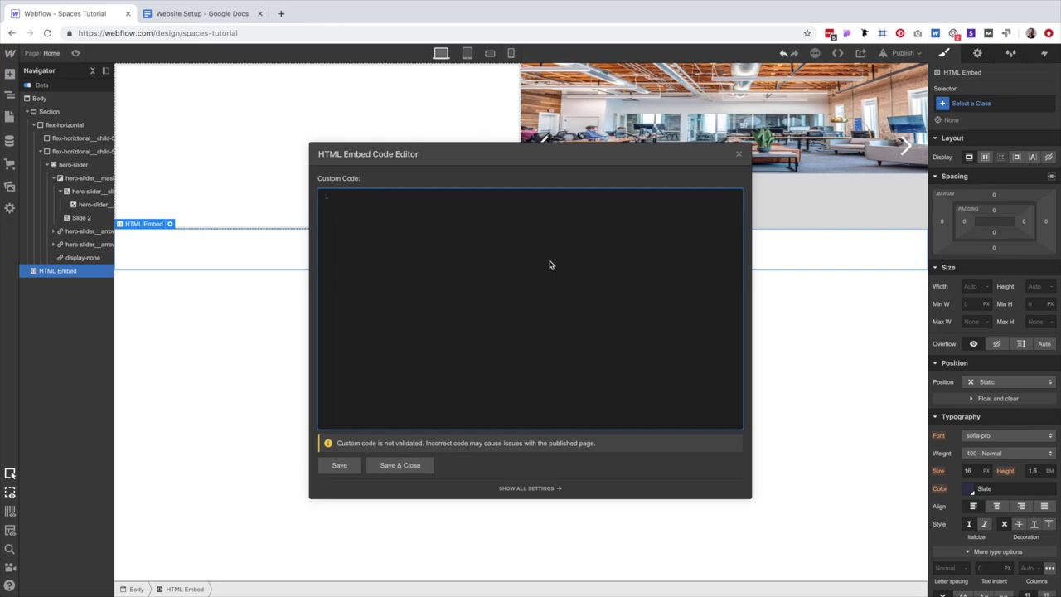
Write opening and closing style tags in the embed's custom code, with an empty line between them.
type("<style>")
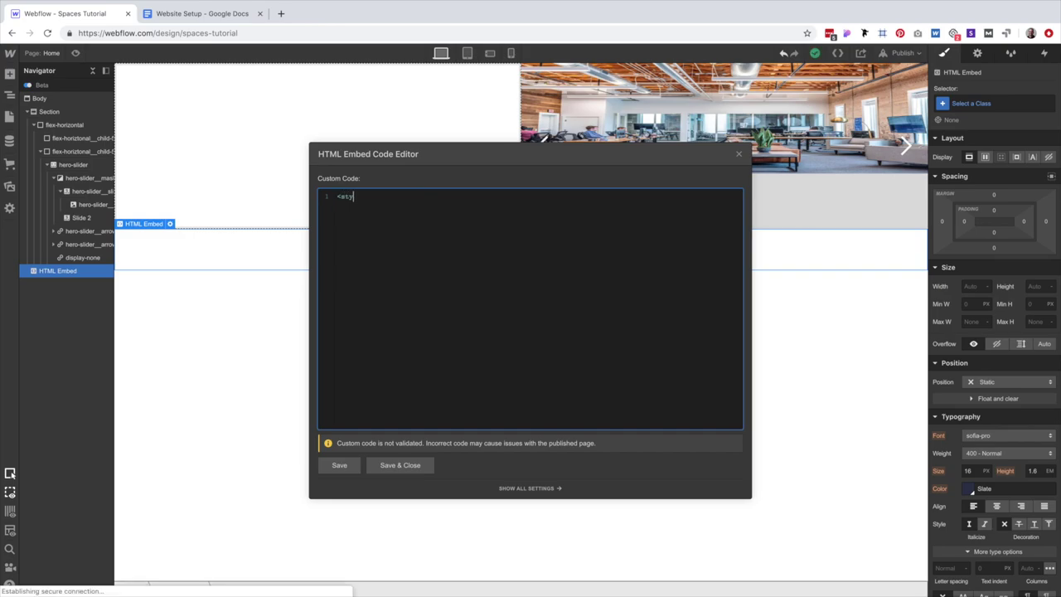
key("Return")
key("Return")
type("<.")
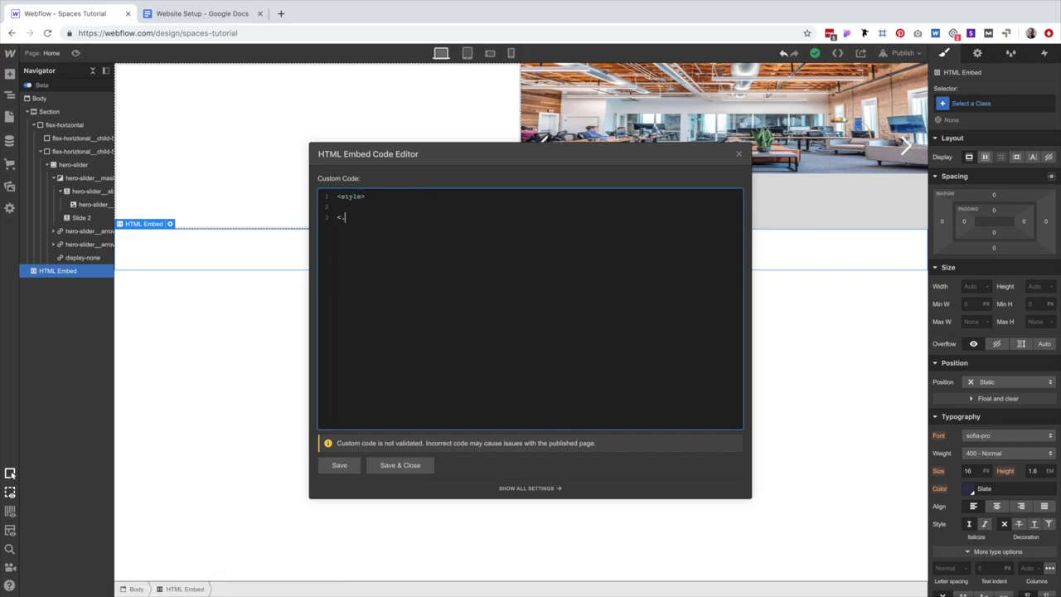
key("BackSpace")
type("/sty")
key("BackSpace")
key("BackSpace")
type("tyle>")
Add the CSS rule .hero-slider__image { object-fit: cover; } inside the style tags.
key("Up")
key("Tab")
type("hero-slider__image {}")
key("Return")
key("Return")
key("Up")
key("Tab")
type("object-fit: cover;")
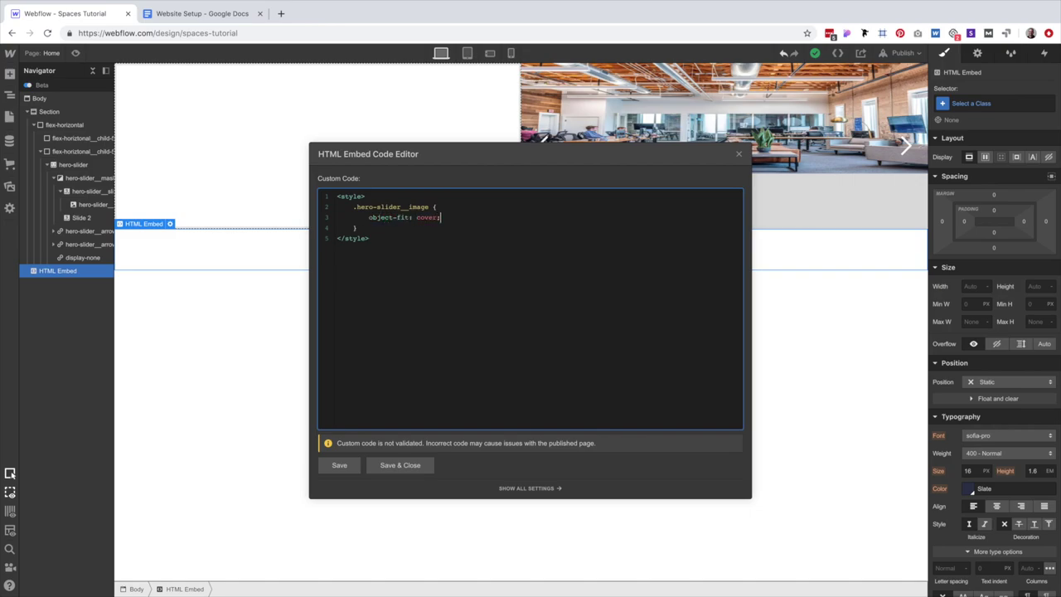
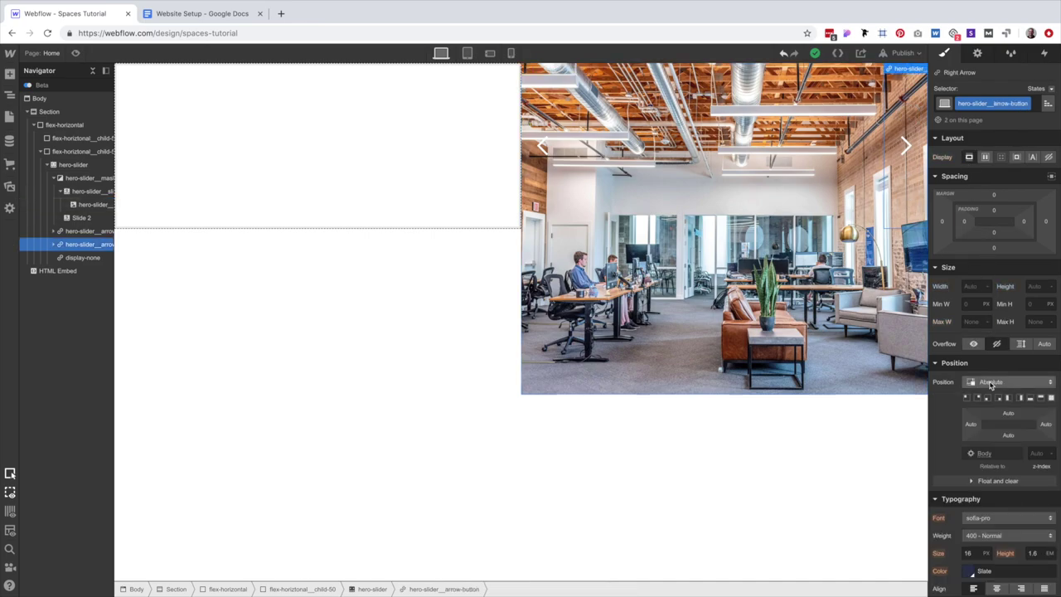
Anchor the absolutely positioned hero-slider__arrow-button to the bottom right, with 0% bottom and right offsets.
scroll(986, 319, "down", 1)
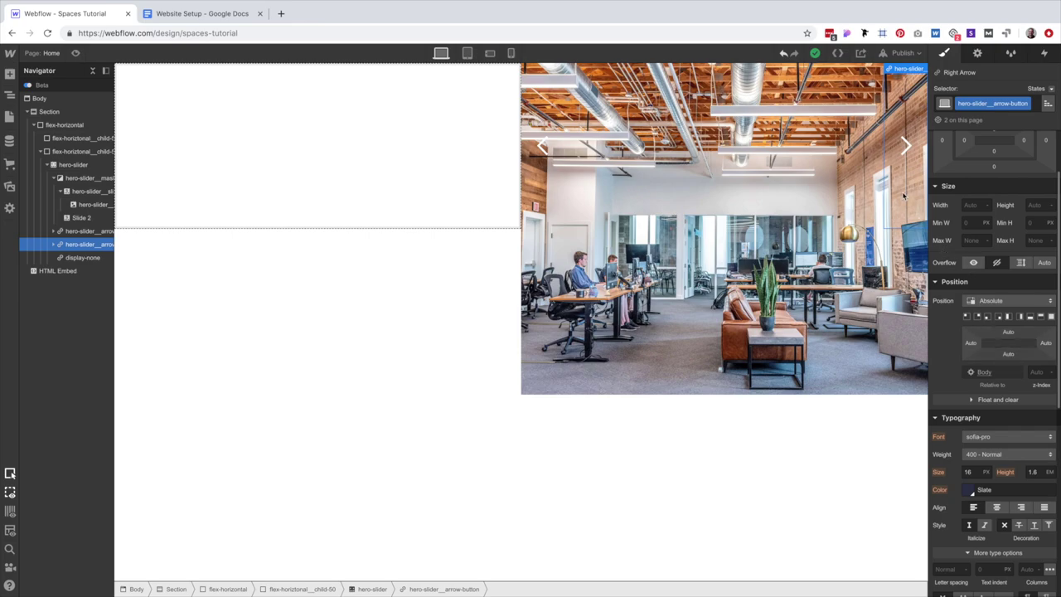
left_click(1020, 316)
left_click(1021, 320)
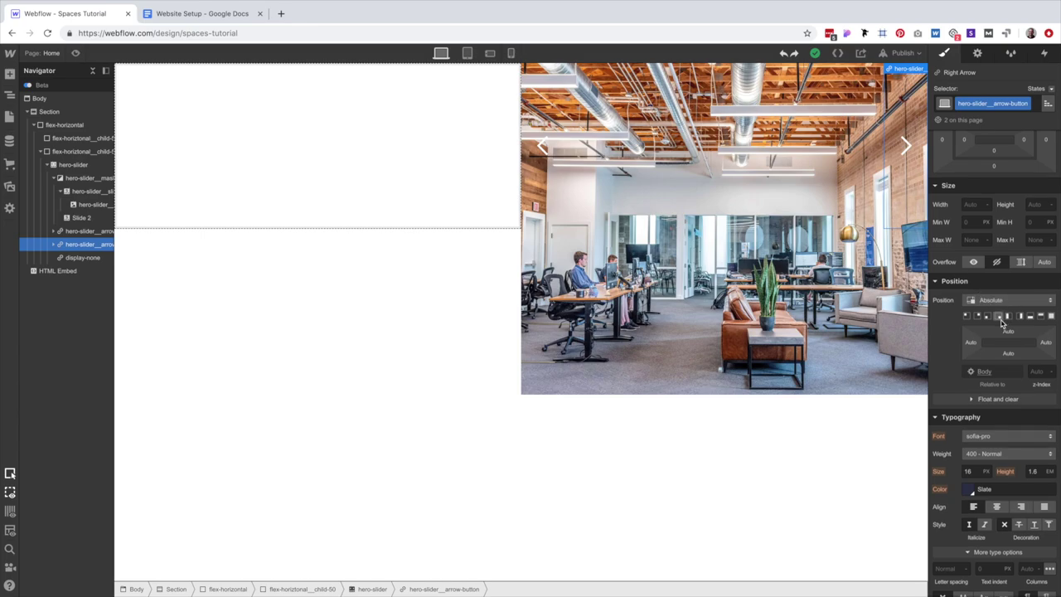
scroll(1001, 324, "down", 1)
left_click(998, 309)
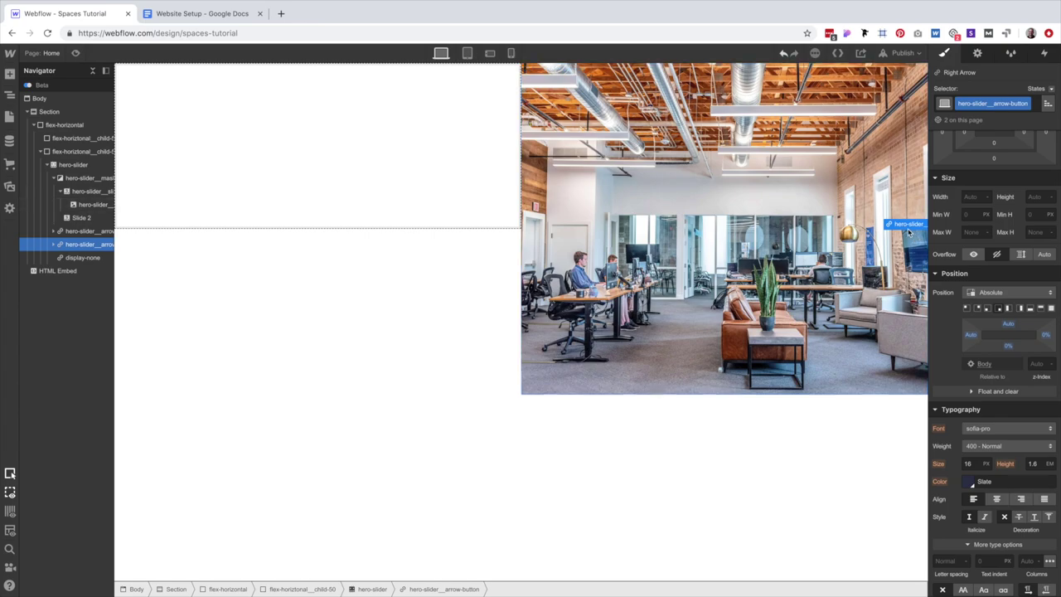
Set the hero-slider__arrow-button width and height to 48 px each.
scroll(985, 281, "up", 2)
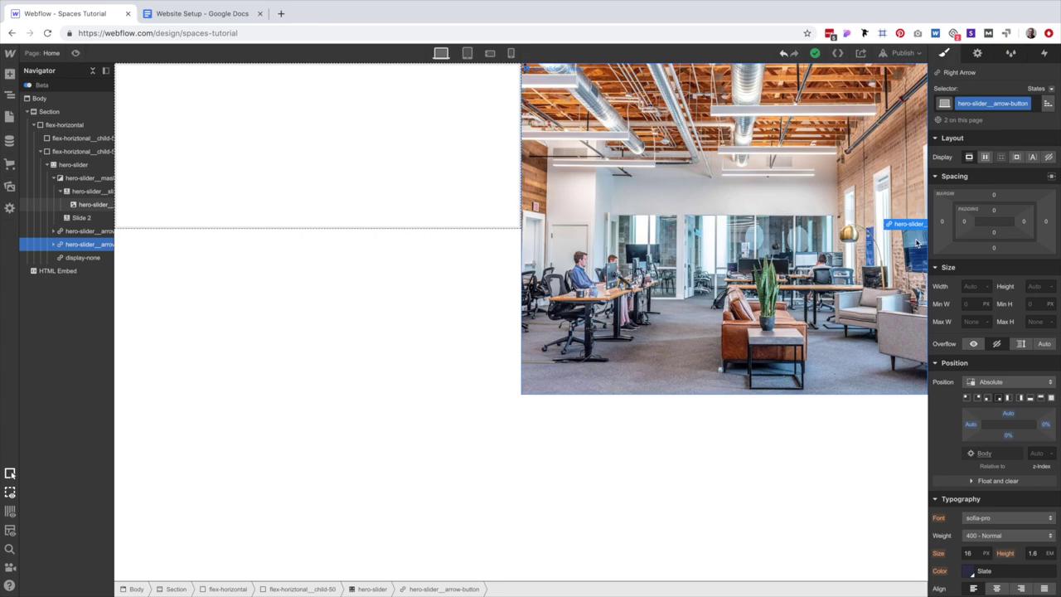
left_click(971, 286)
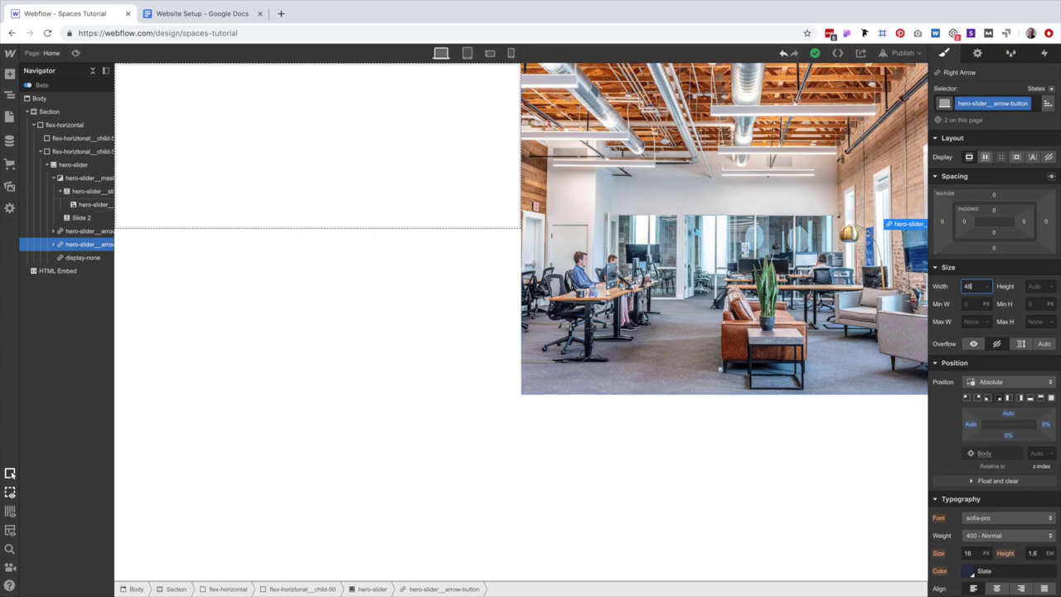
type("48")
key("Tab")
key("Return")
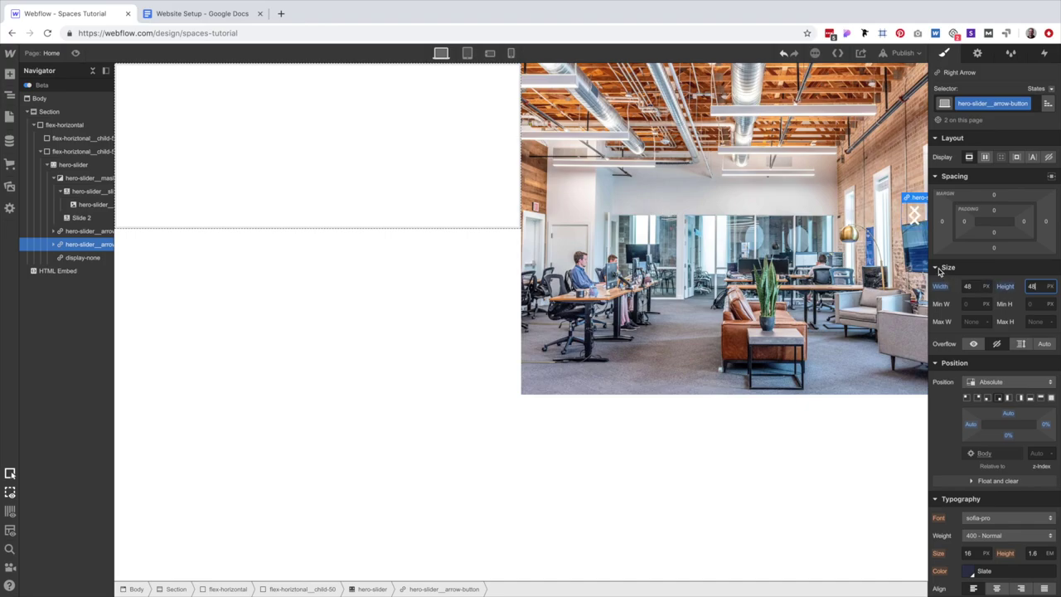
Switch to the Sketch design to check the right arrow button below the hero photo, and return to Webflow.
key("ctrl+Left")
left_click(843, 421)
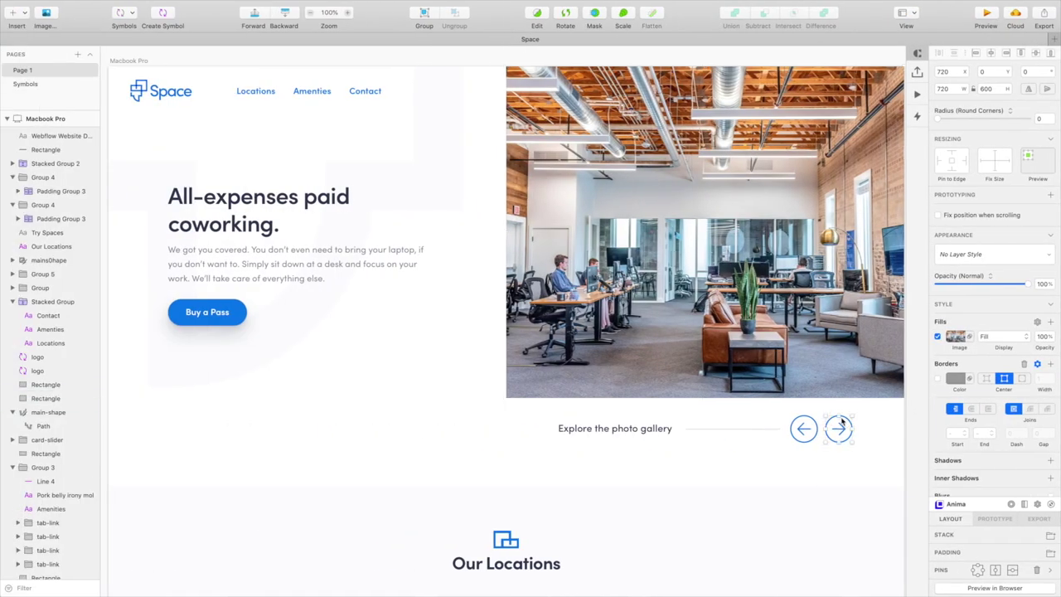
key("ctrl+Right")
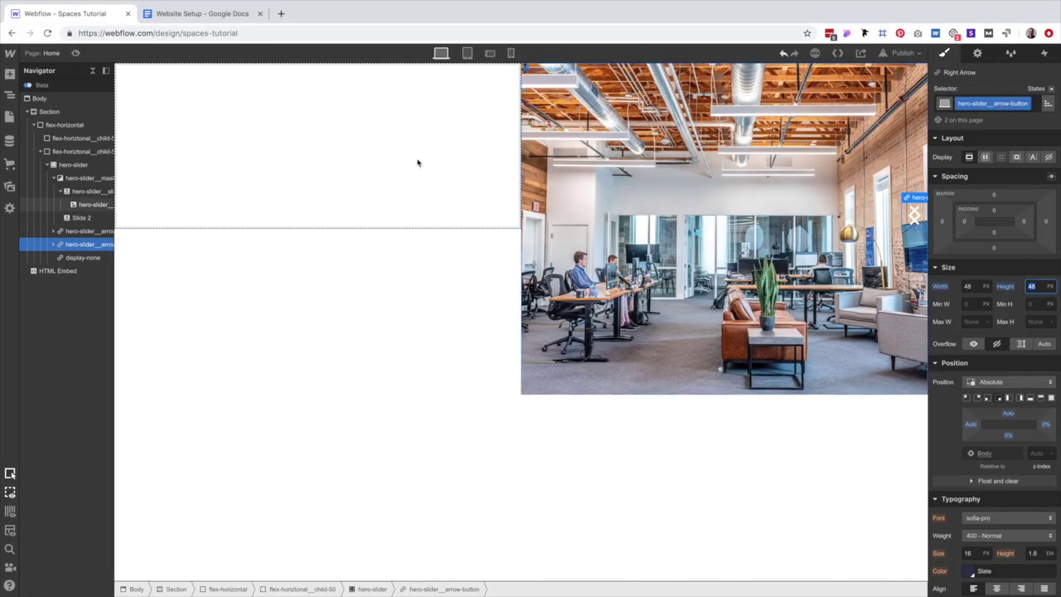
Set the height of the hero-slider element to 600 px.
left_click(373, 589)
left_click(1033, 286)
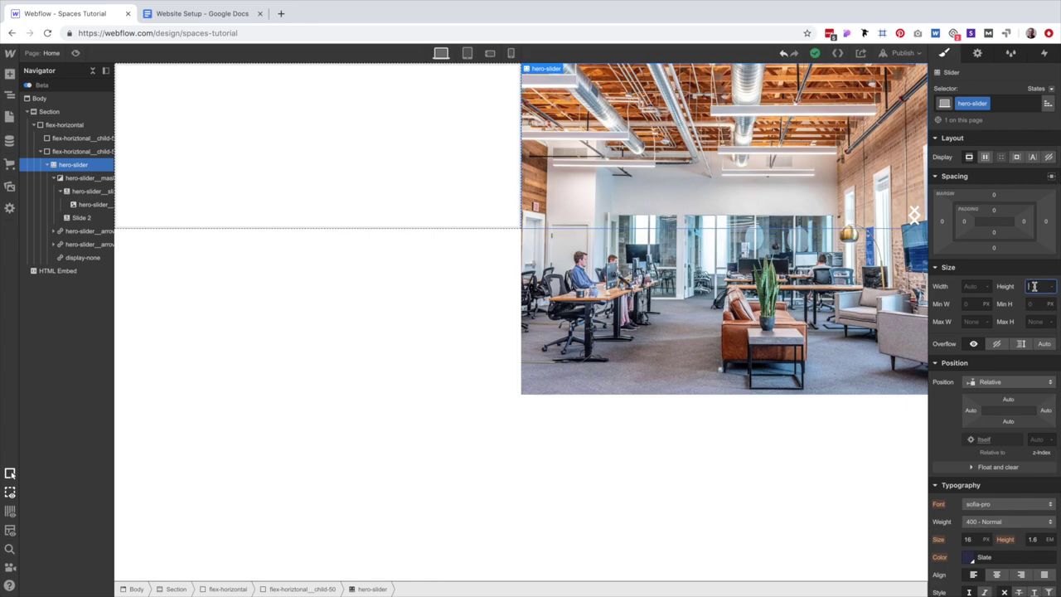
type("600")
key("Return")
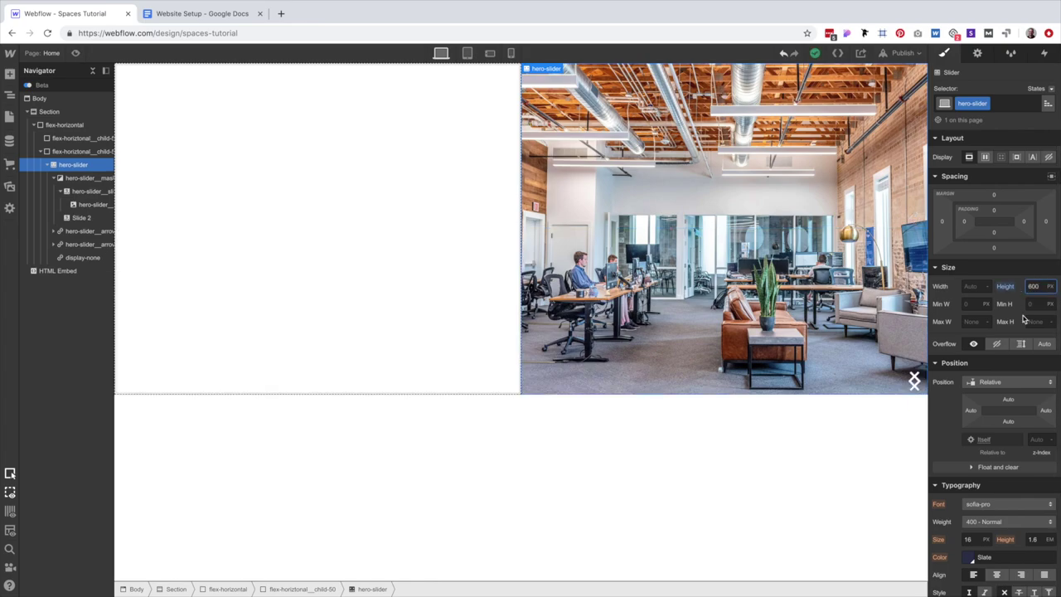
Try an Auto height on hero-slider and restore it to 600 px.
type("au")
key("Return")
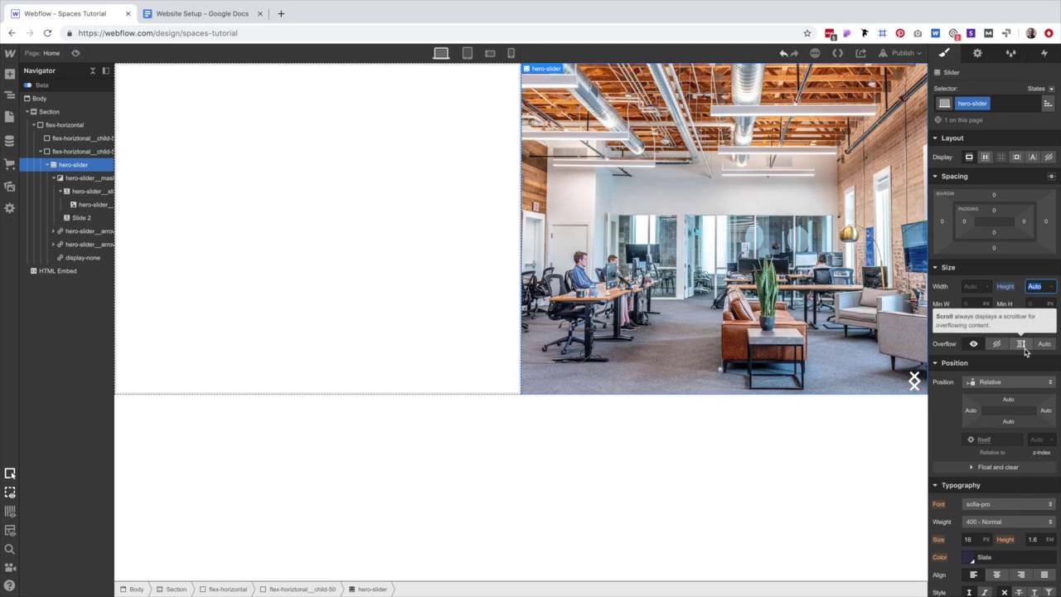
type("600")
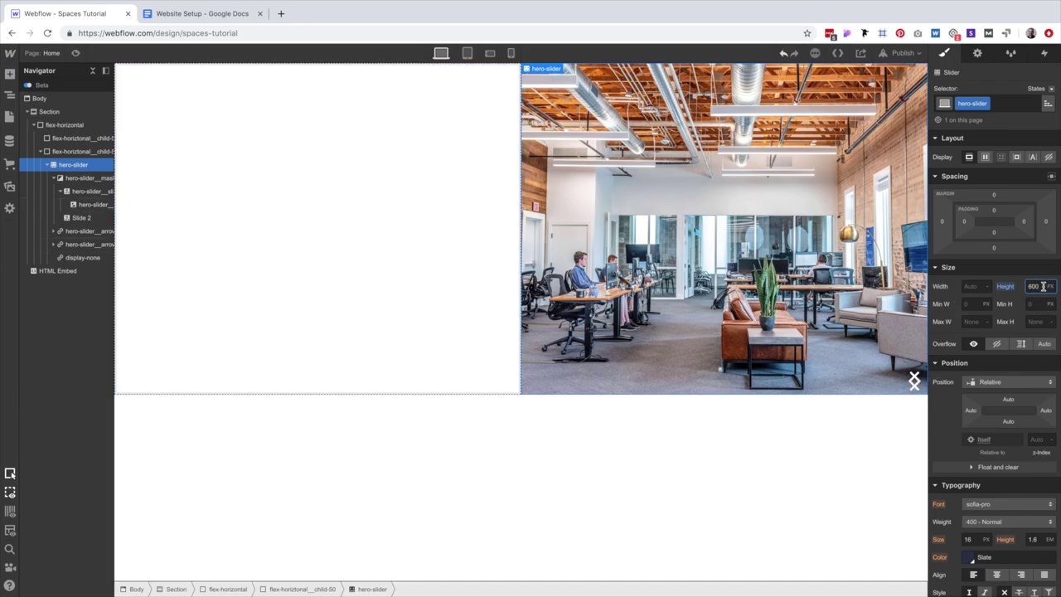
Increase the hero-slider height by 48 px for the arrow buttons and by 32 px for their gap in the Sketch design, making it 680 px.
type("+48")
key("Return")
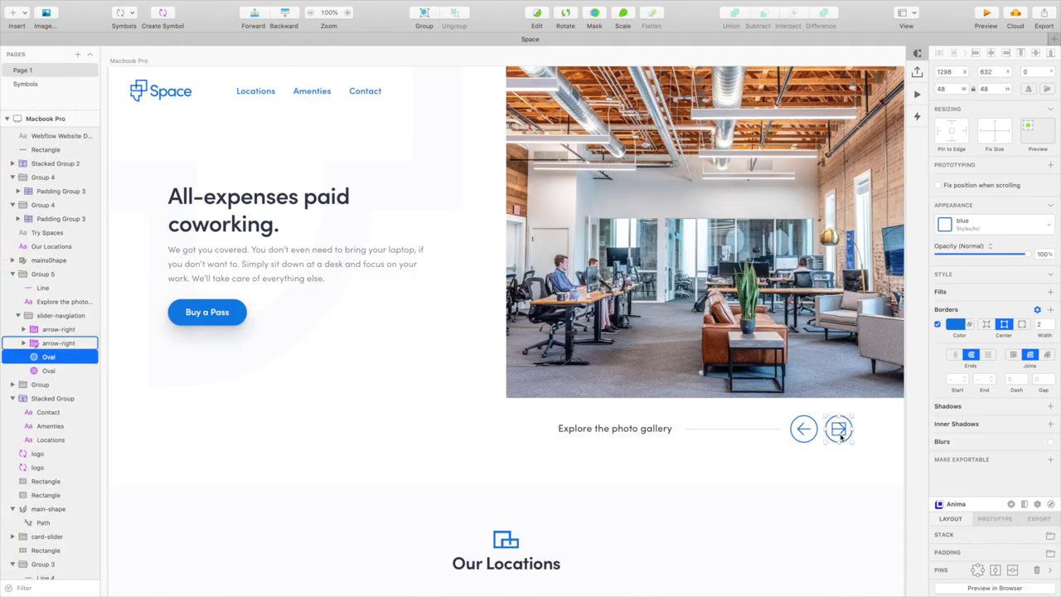
key("alt")
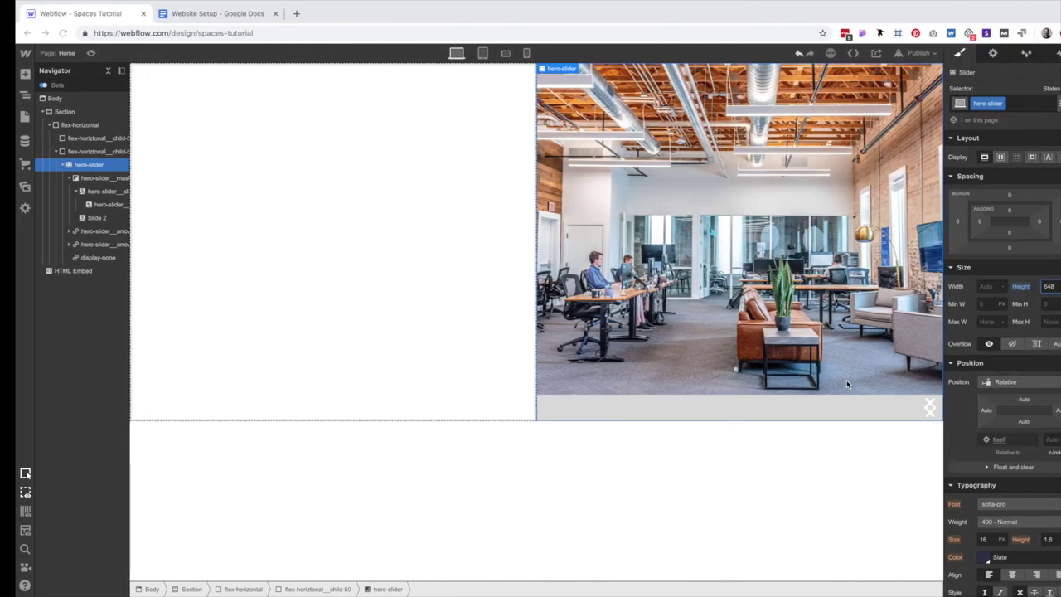
key("Right")
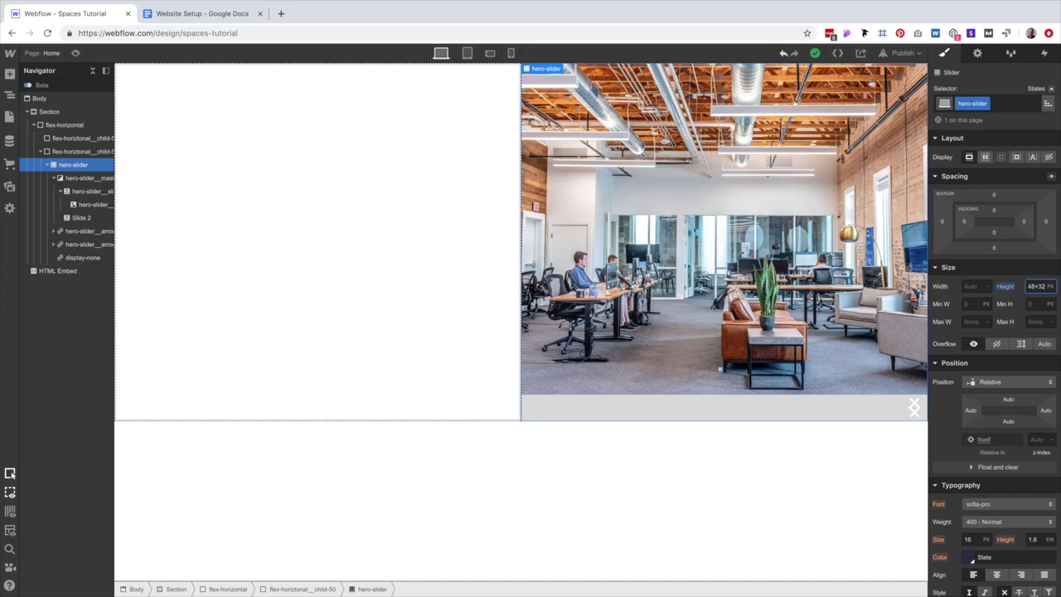
key("Return")
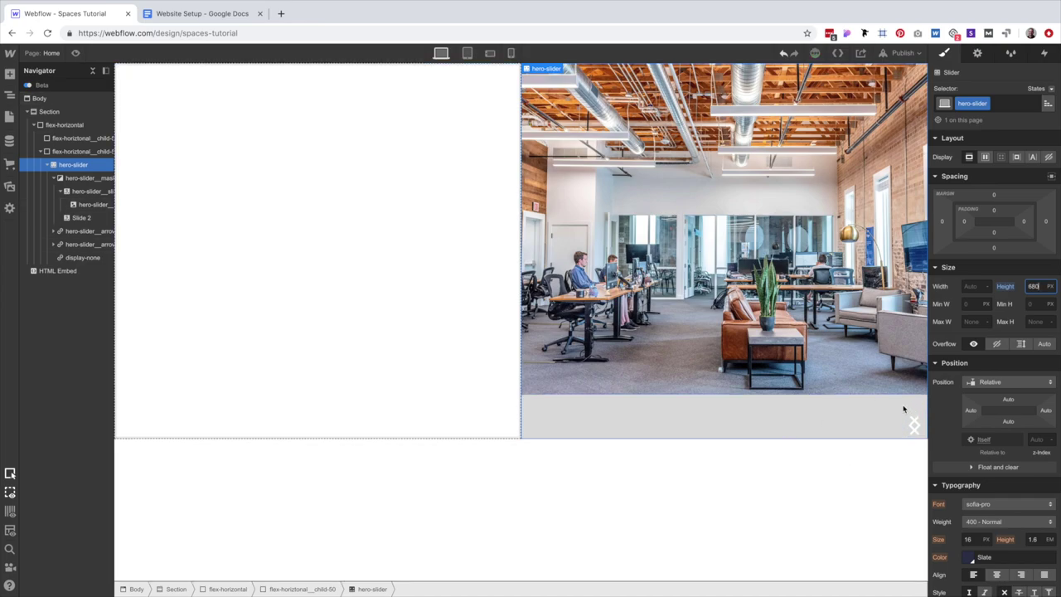
Add a new combo class left-arrow-button to the slider's Right Arrow element.
left_click(905, 422)
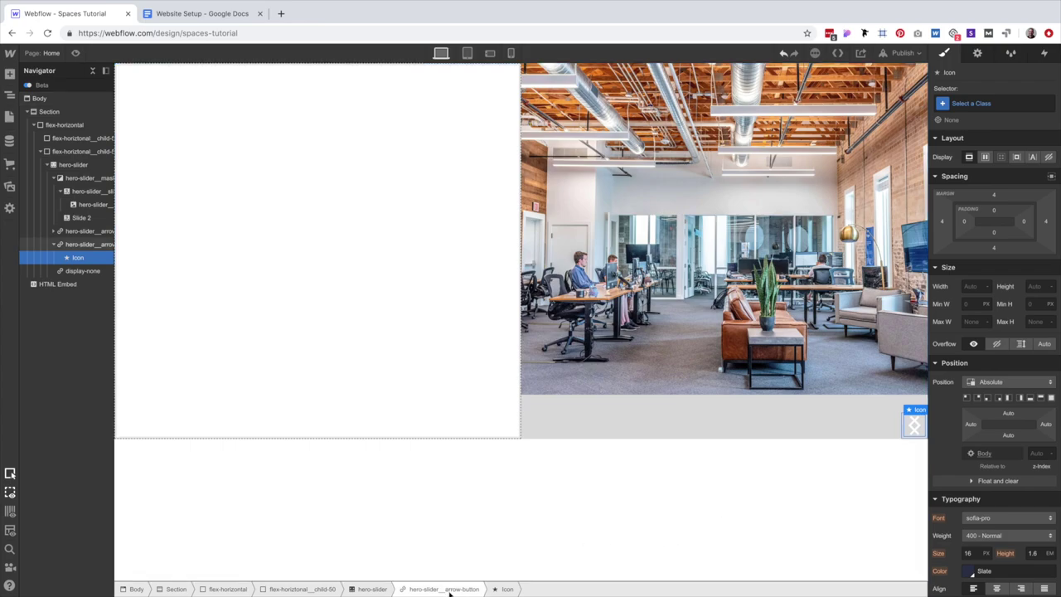
left_click(451, 590)
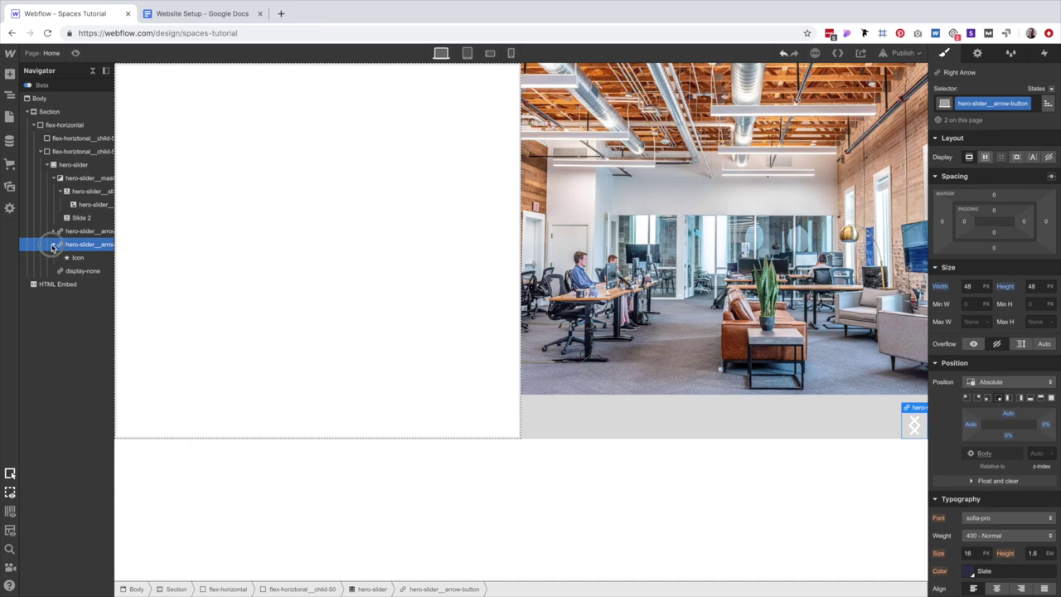
left_click(53, 243)
left_click(74, 235)
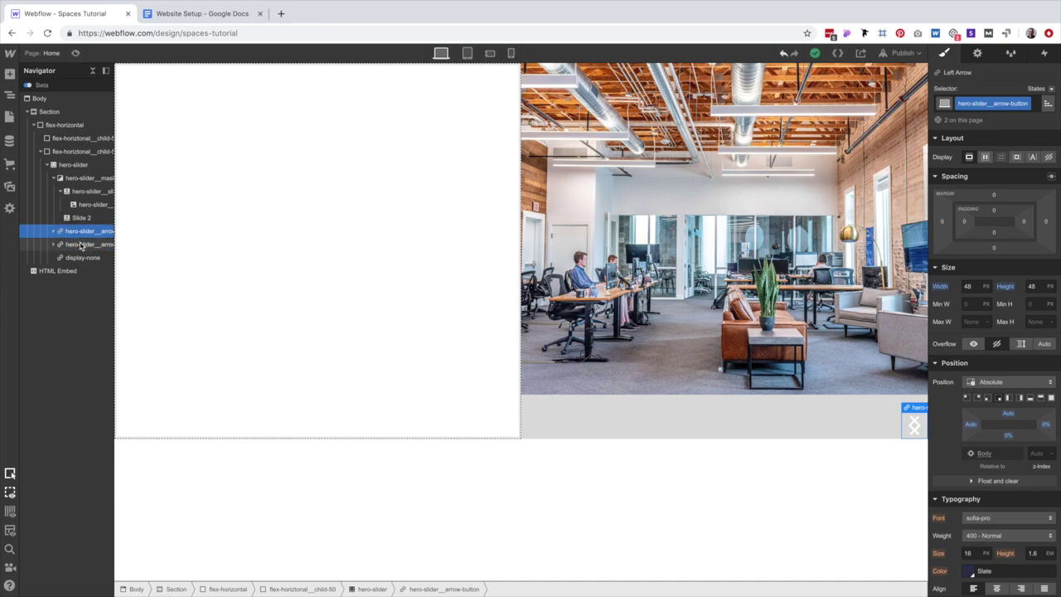
left_click(77, 244)
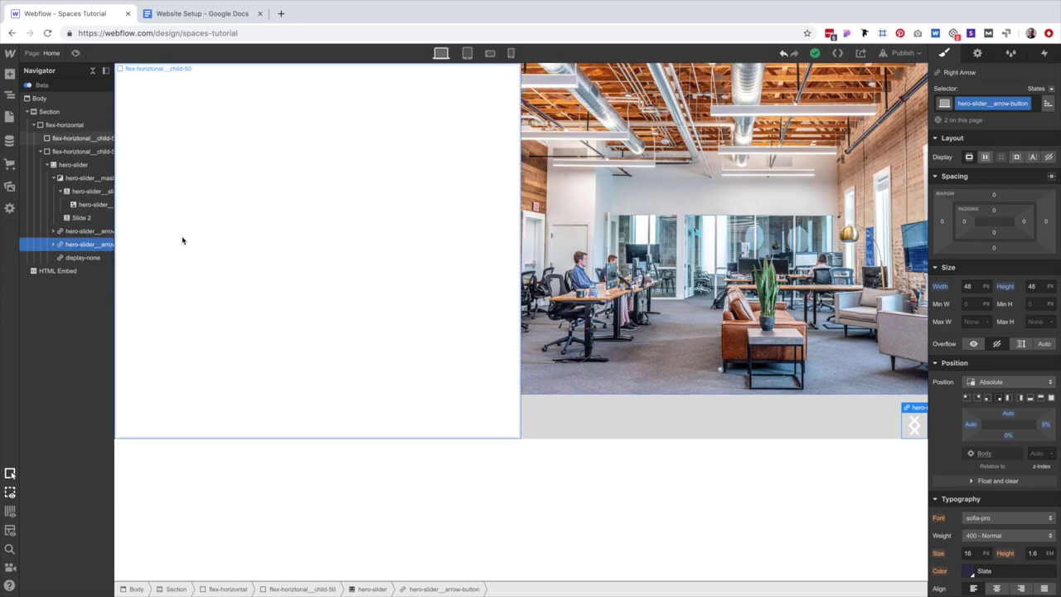
left_click(1033, 103)
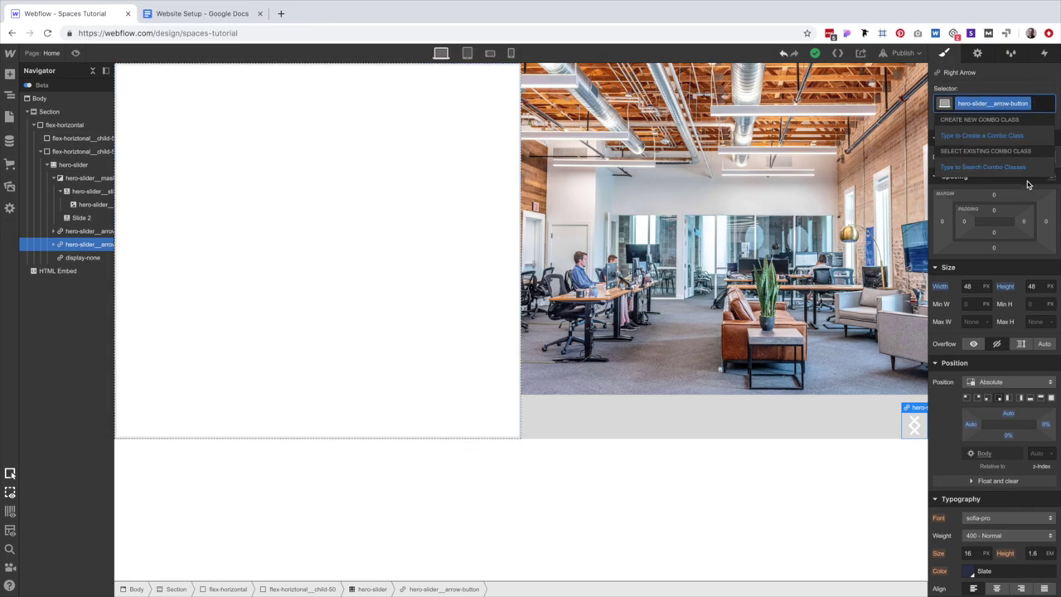
type("left-arrow-button")
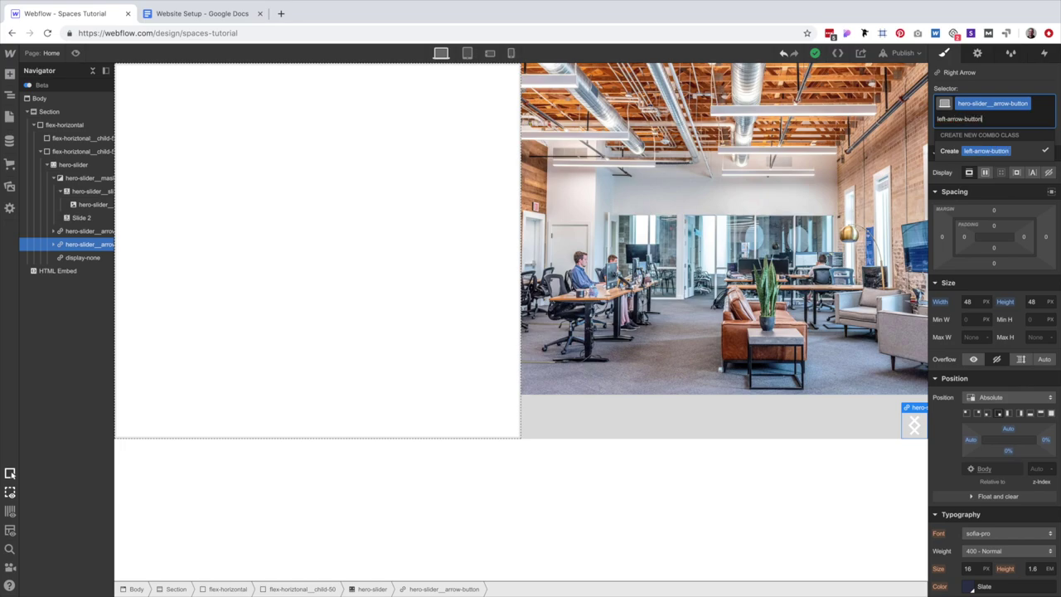
key("Return")
Give left-arrow-button a Move transform of -48 px on the horizontal axis.
scroll(1046, 316, "down", 10)
scroll(1047, 316, "up", 8)
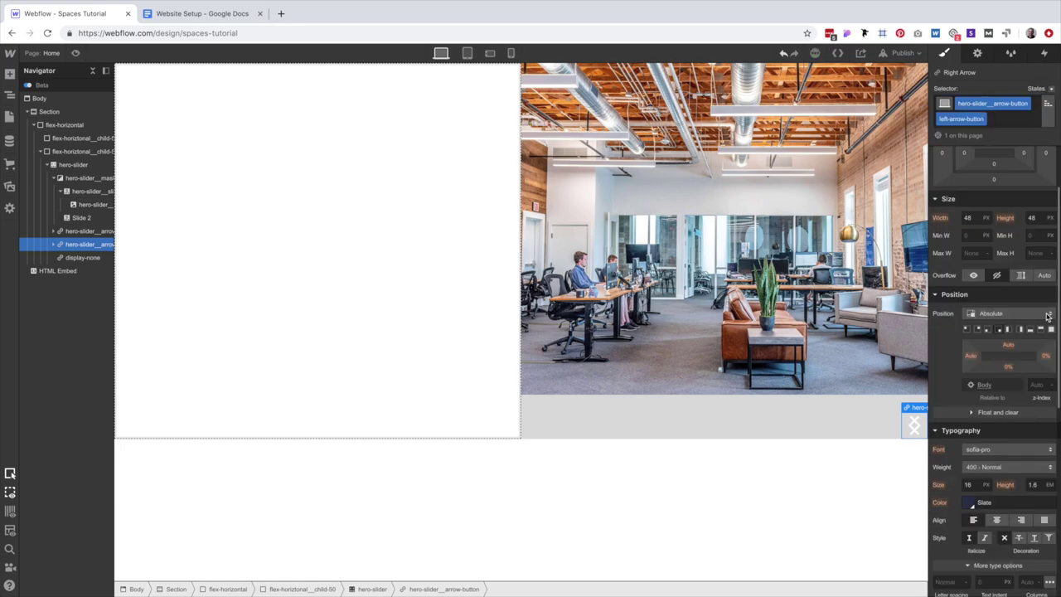
scroll(1047, 315, "up", 2)
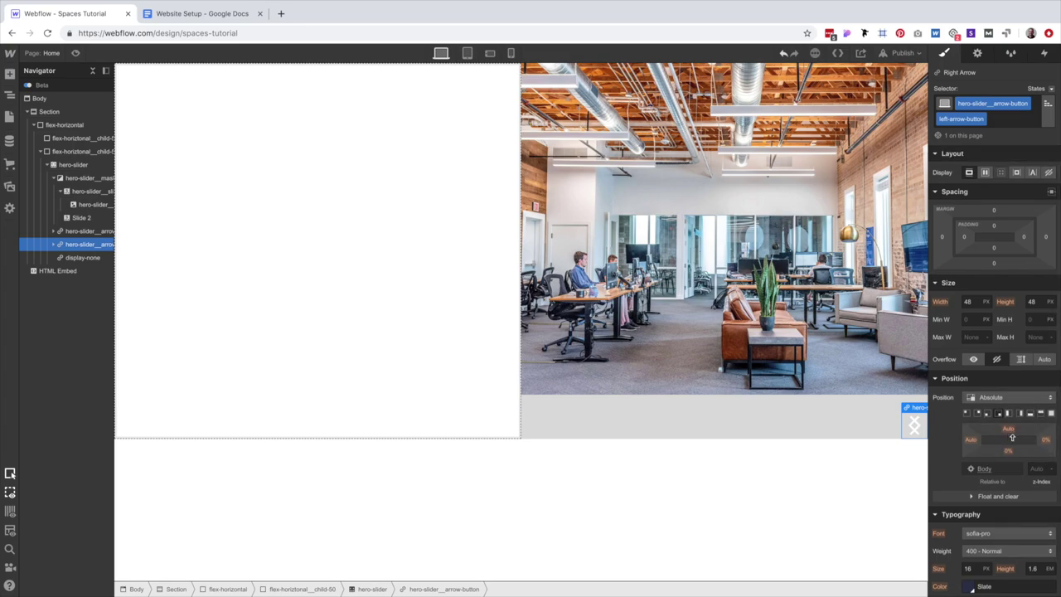
scroll(951, 435, "down", 6)
scroll(1026, 464, "down", 6)
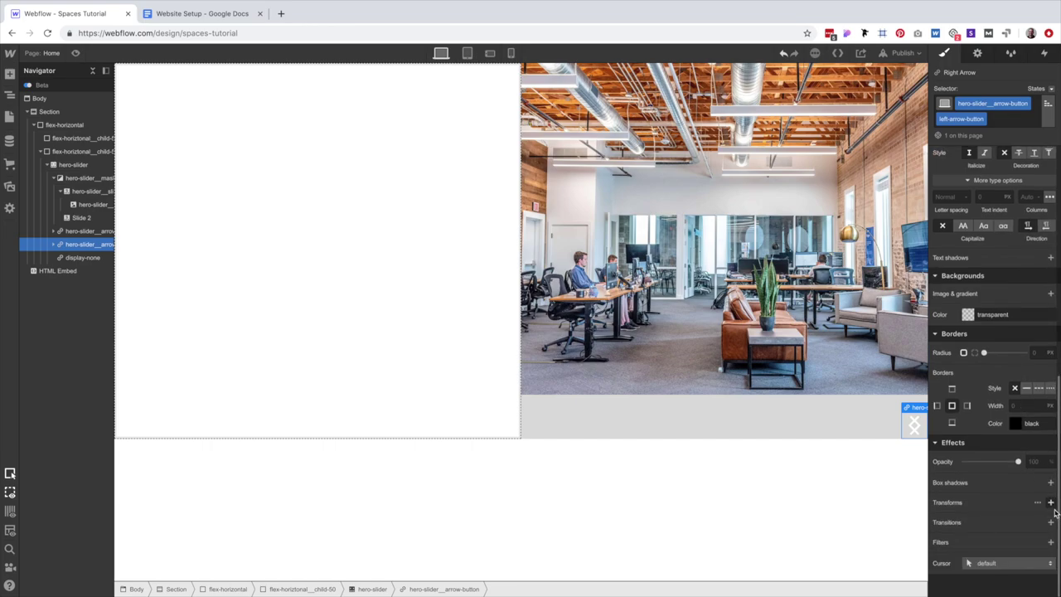
left_click(1050, 502)
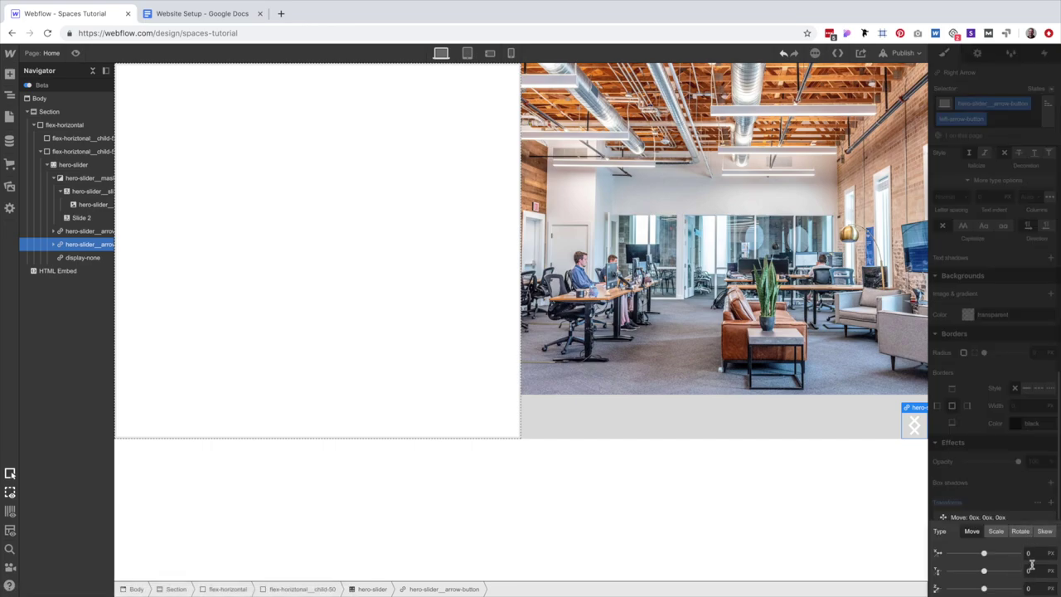
left_click(1033, 553)
type("-48")
key("Return")
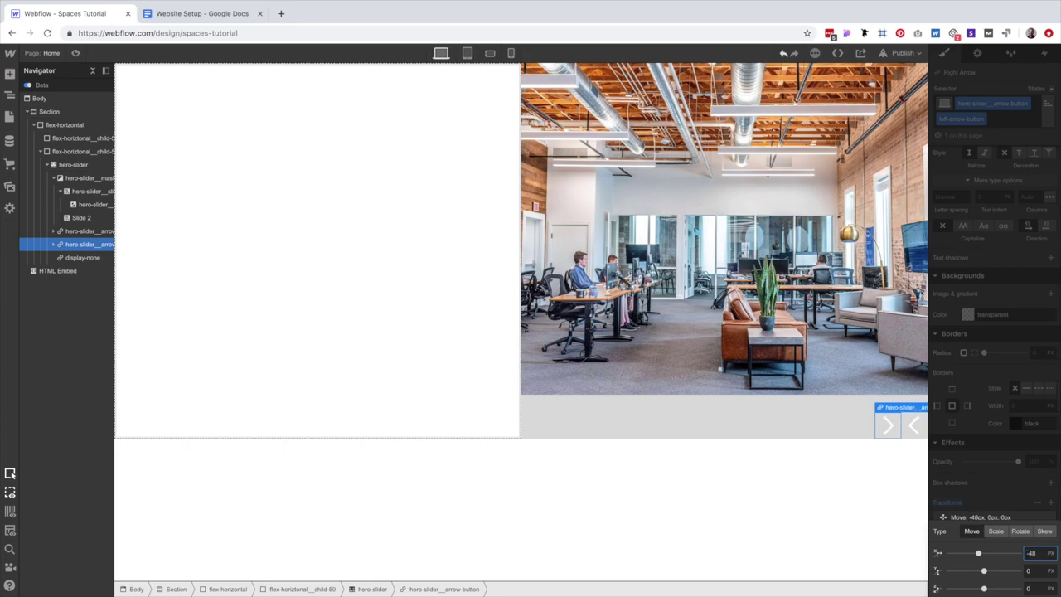
left_click(890, 462)
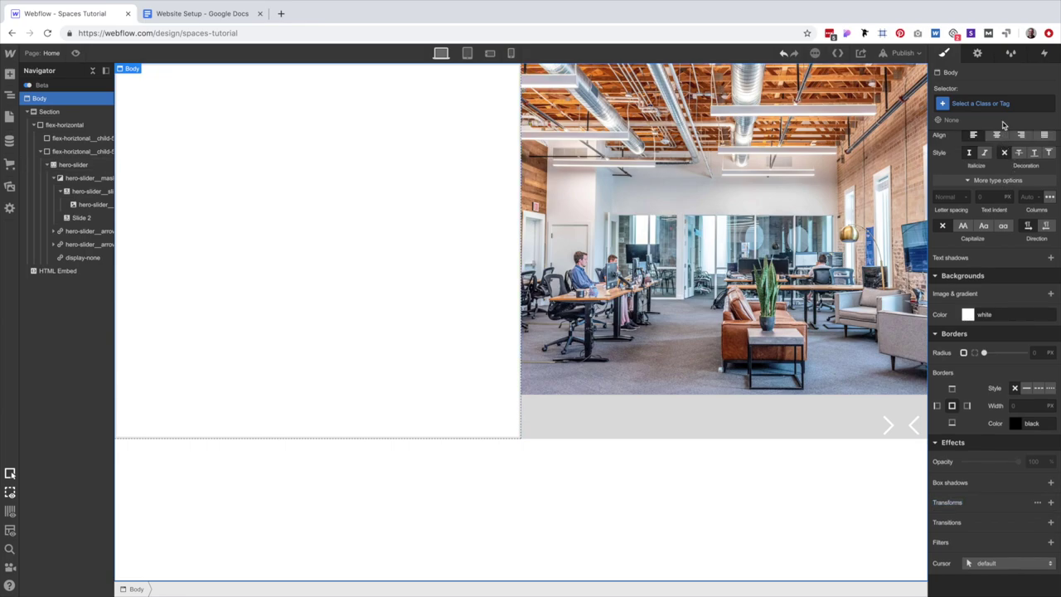
Remove the left-arrow-button combo class from the Right Arrow and apply it to the Left Arrow instead.
left_click(882, 428)
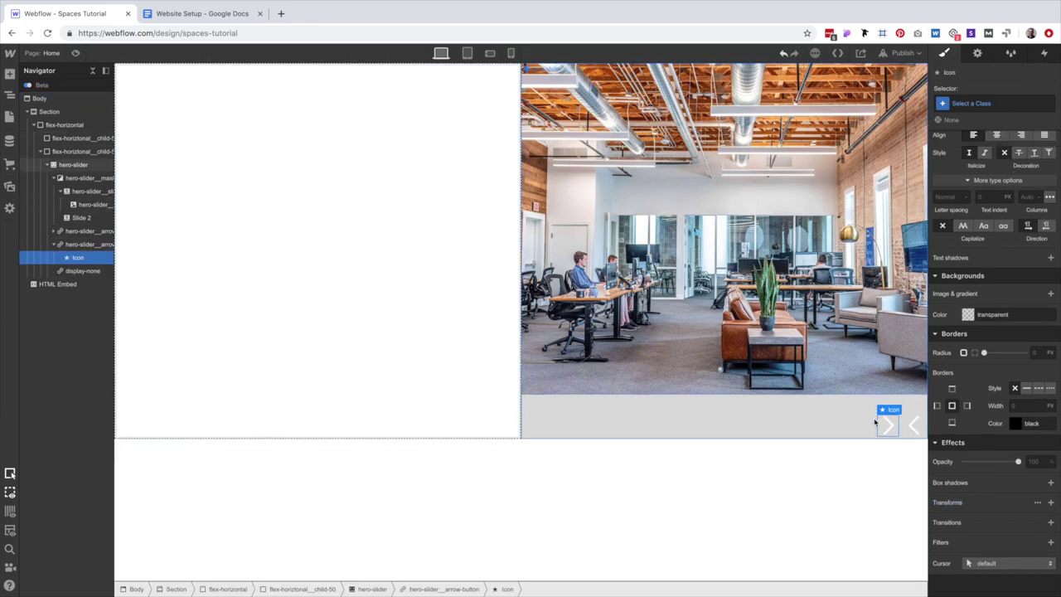
left_click(1001, 118)
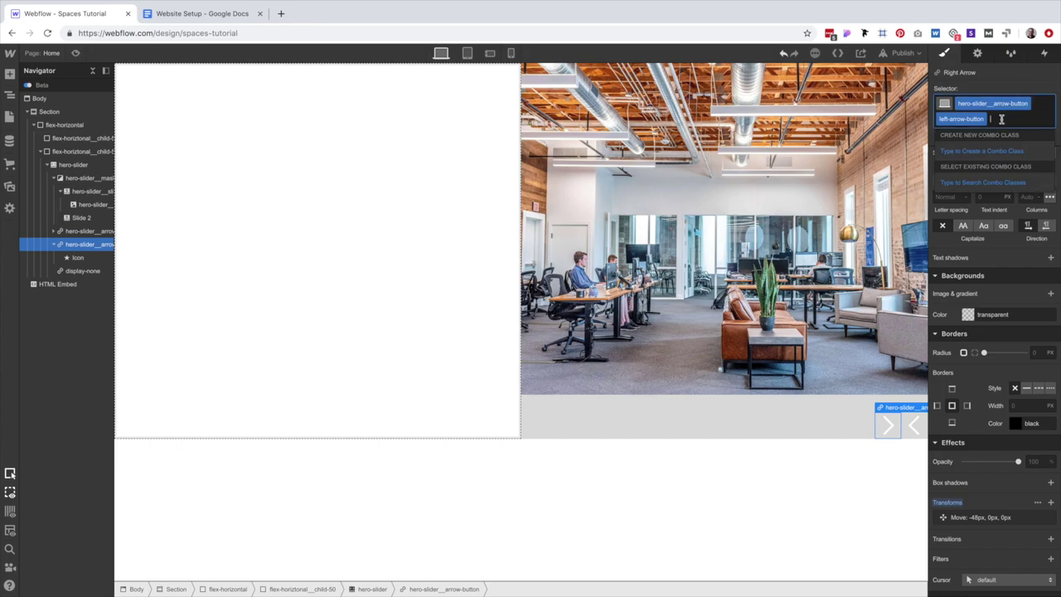
key("BackSpace")
left_click(87, 231)
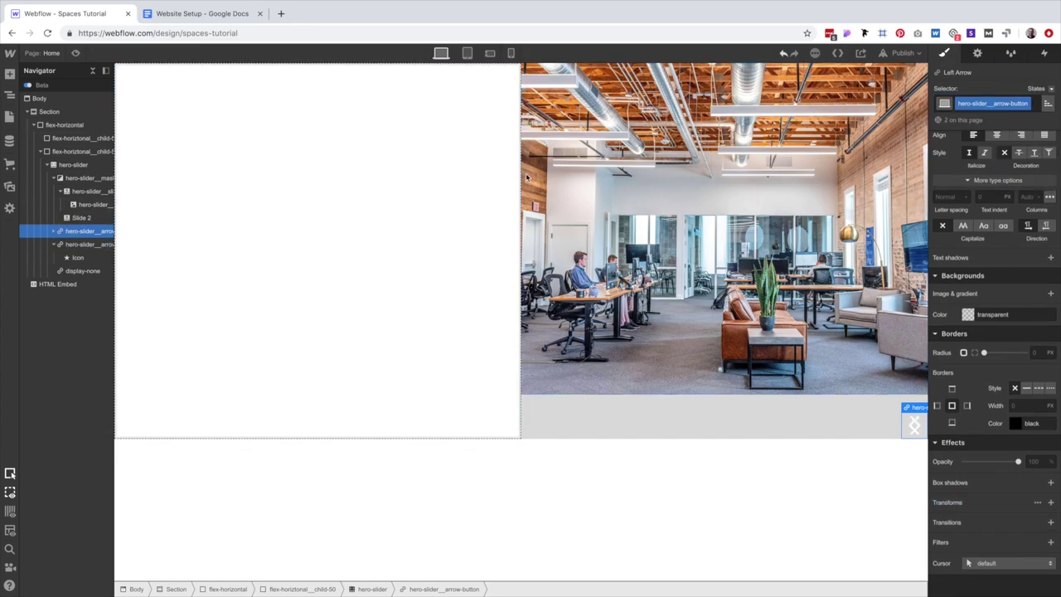
left_click(1035, 102)
type("left")
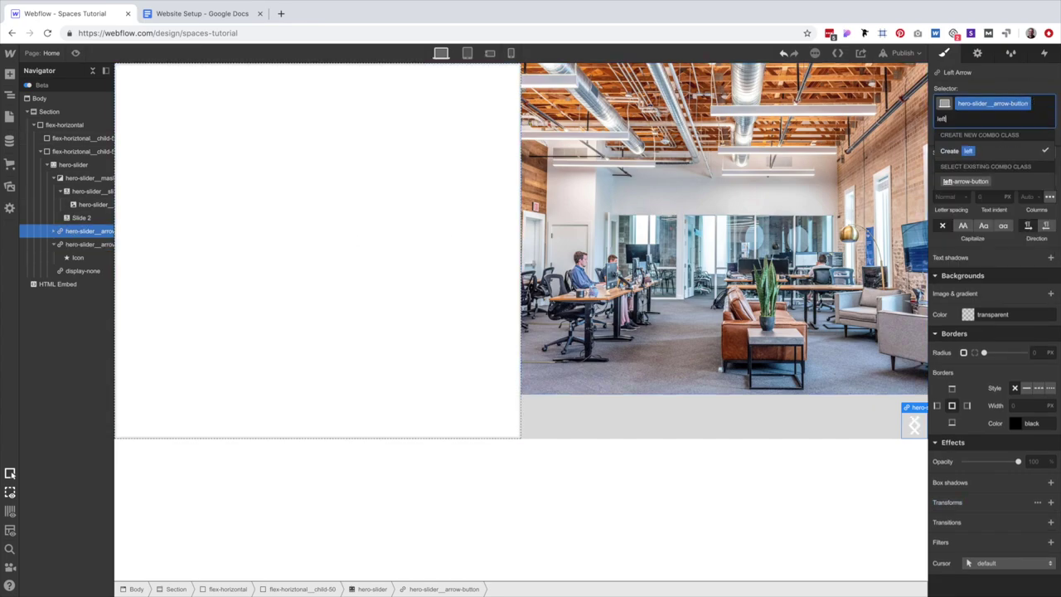
left_click(977, 187)
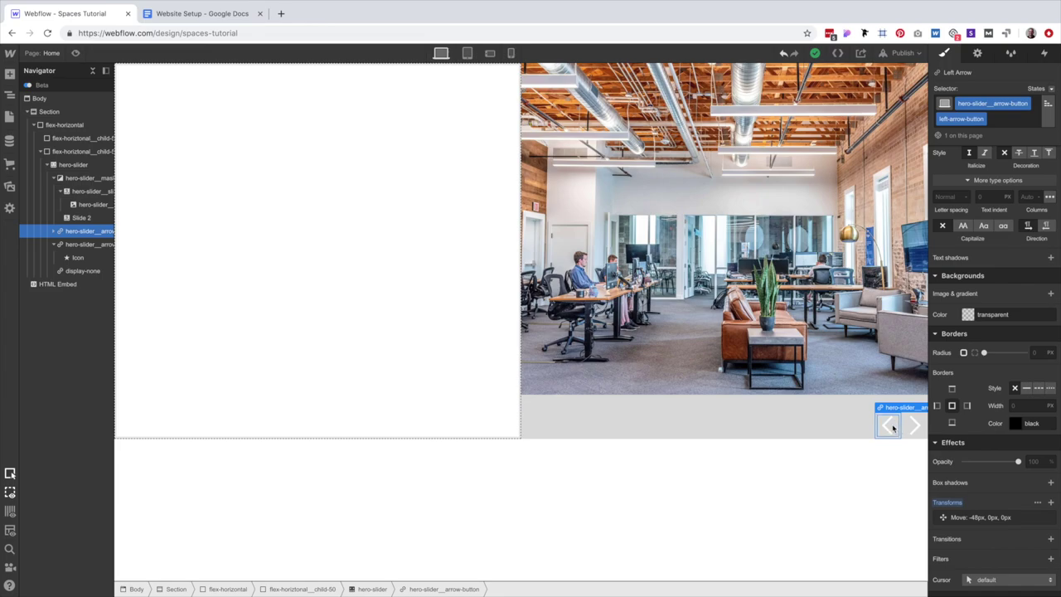
Delete the default icons inside the left and right arrow buttons.
key("ctrl+z")
key("ctrl+z")
key("ctrl+z")
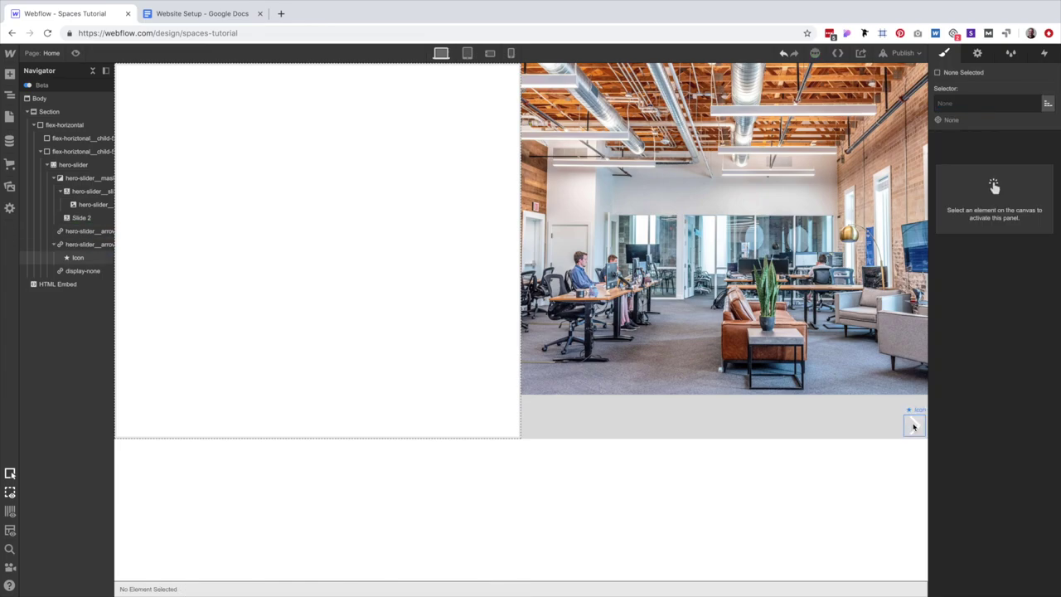
left_click(912, 426)
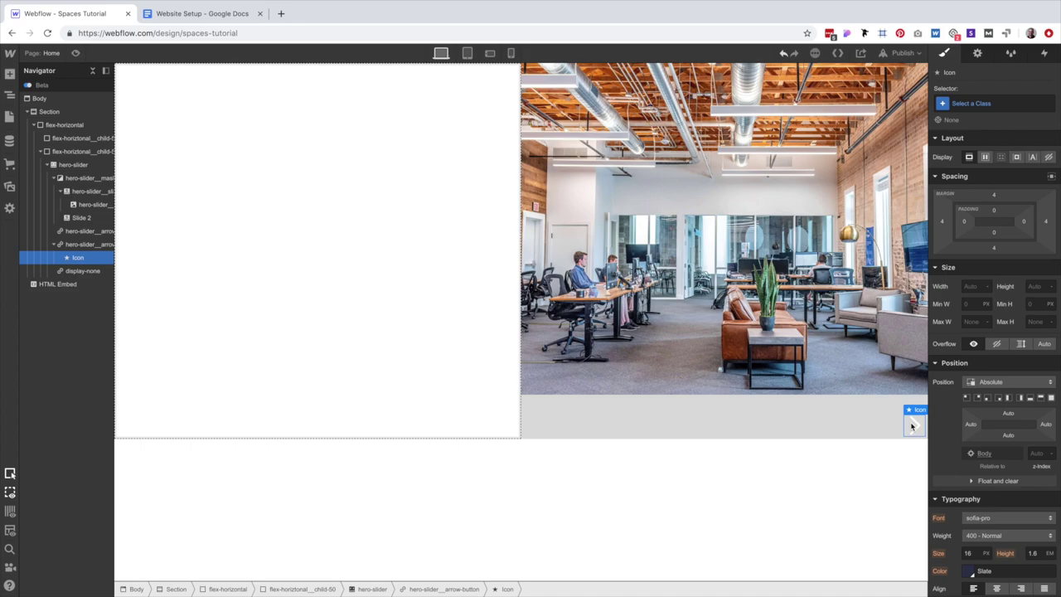
key("Delete")
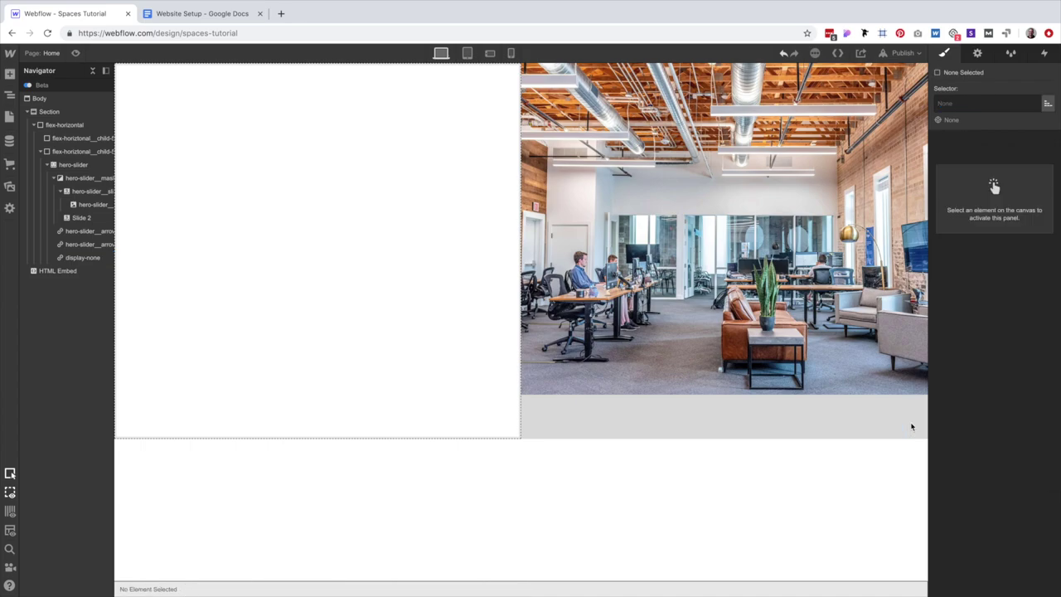
Check the gap between the two arrow circles in the Sketch design, and return to Webflow with the Left Arrow selected.
left_click(912, 425)
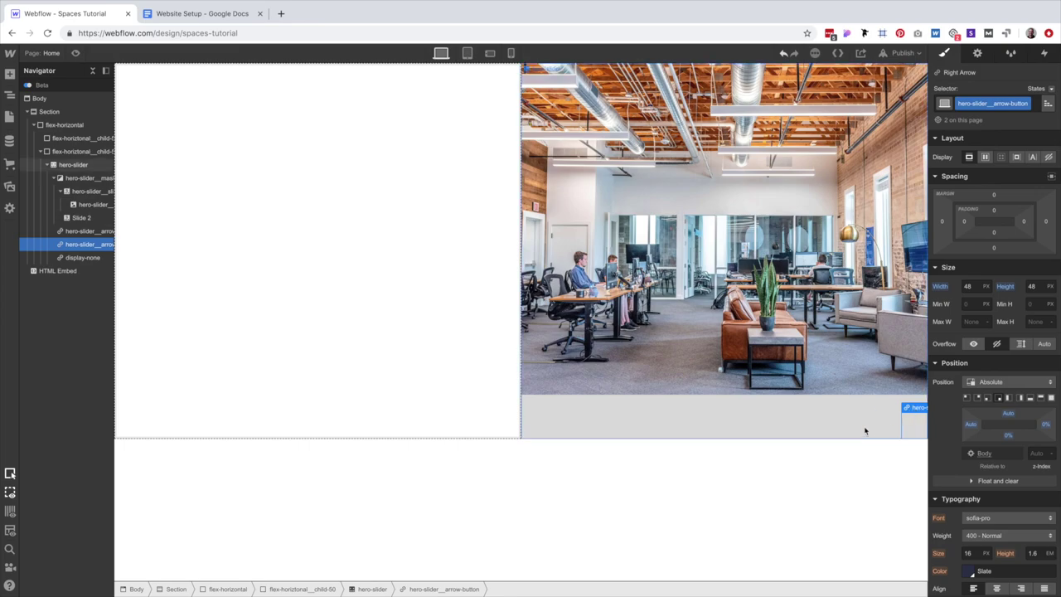
left_click(885, 426)
key("ctrl+Left")
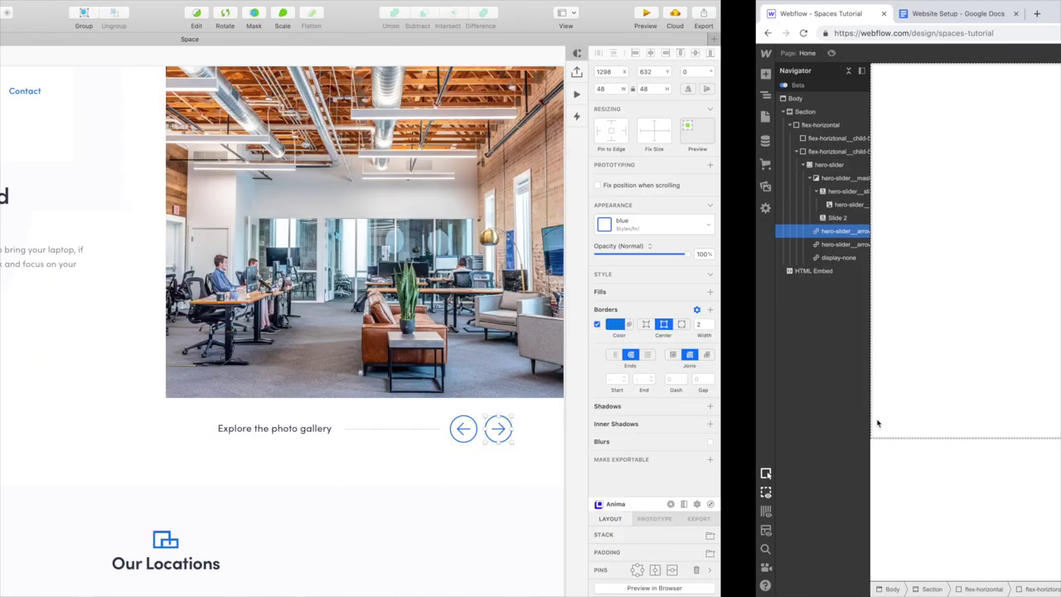
left_click_drag(816, 426, 805, 427)
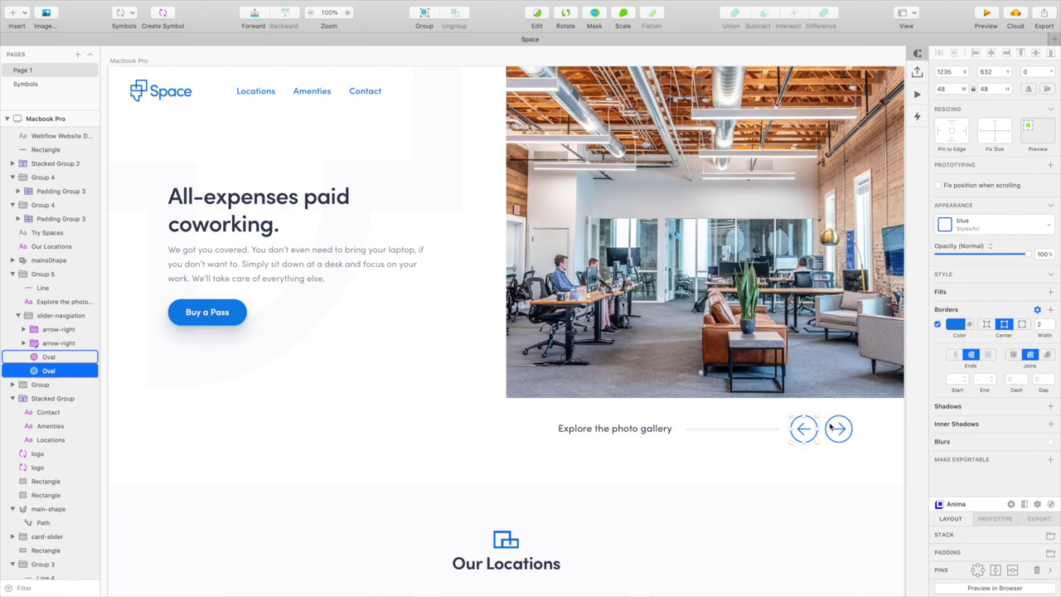
key("ctrl+Right")
Shift the left arrow button a further 16 px for the gap, making its horizontal Move transform -64 px.
scroll(978, 498, "down", 10)
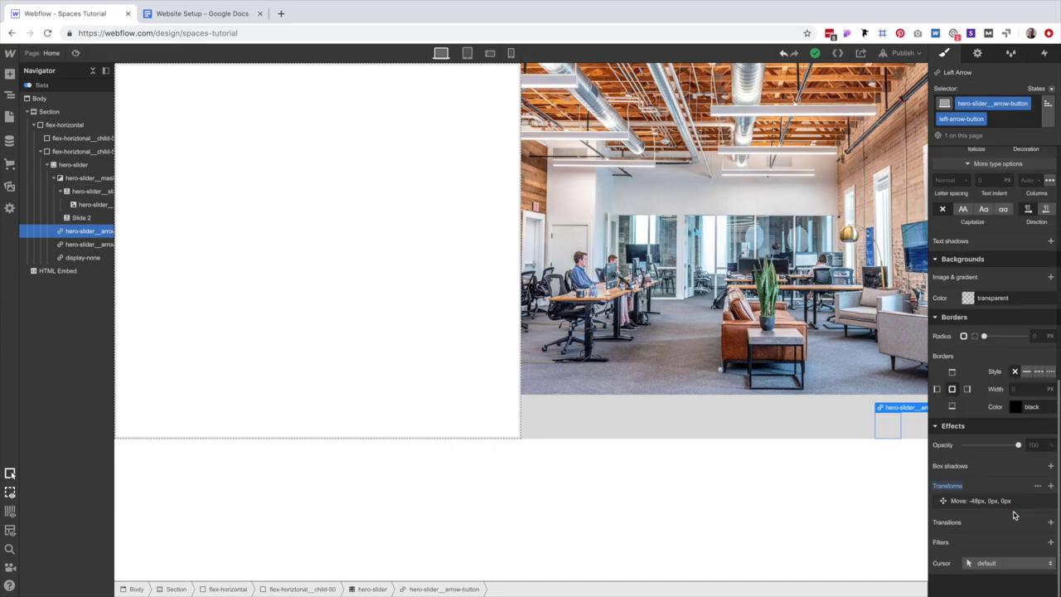
left_click(1019, 501)
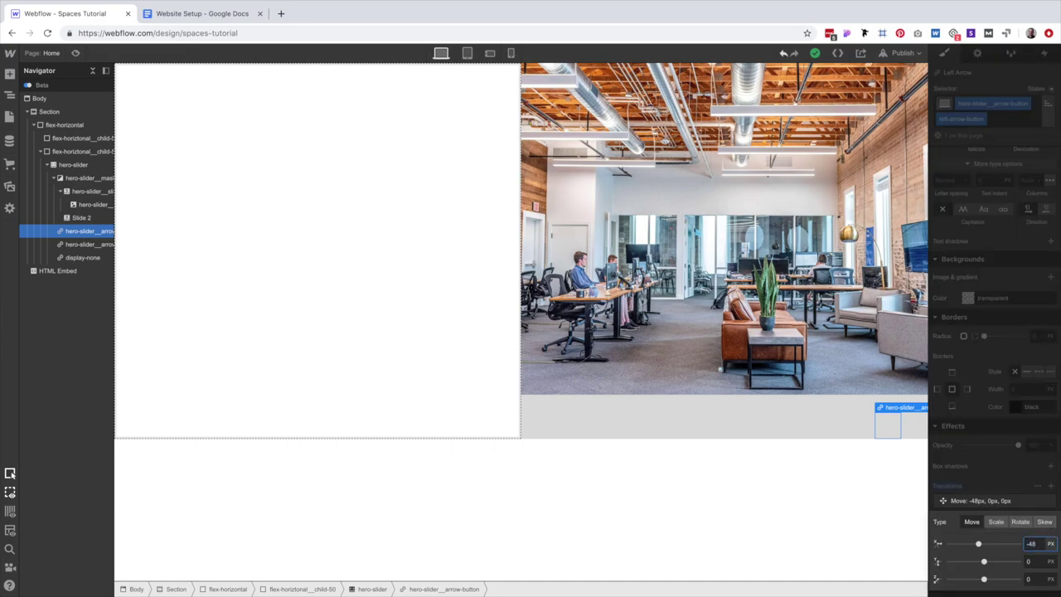
type("-16")
key("Return")
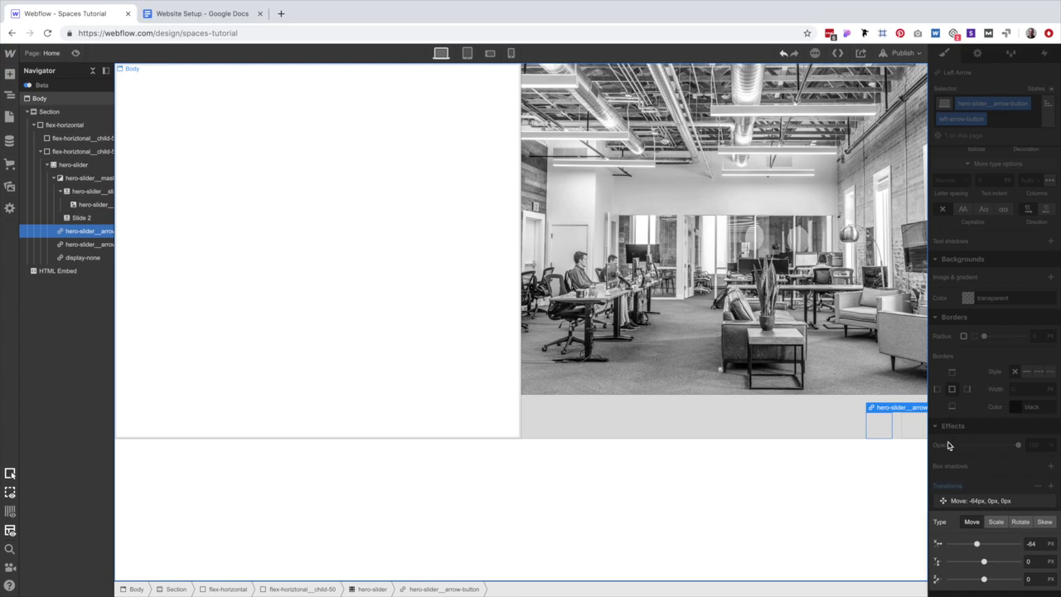
left_click(903, 427)
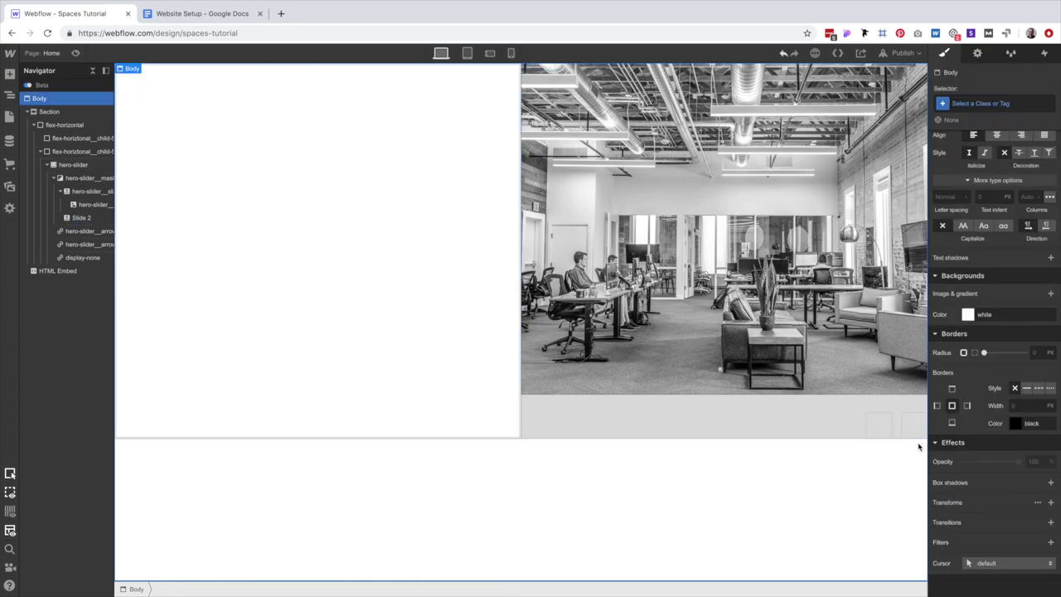
Change the grey background color of hero-slider so the strip below the photo is white.
left_click(746, 423)
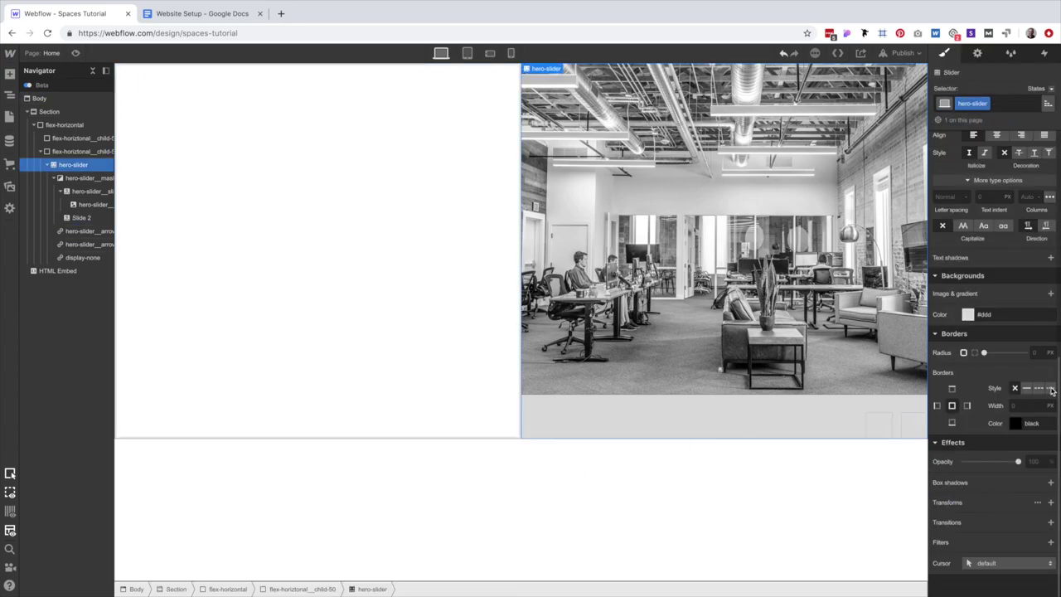
left_click(968, 315)
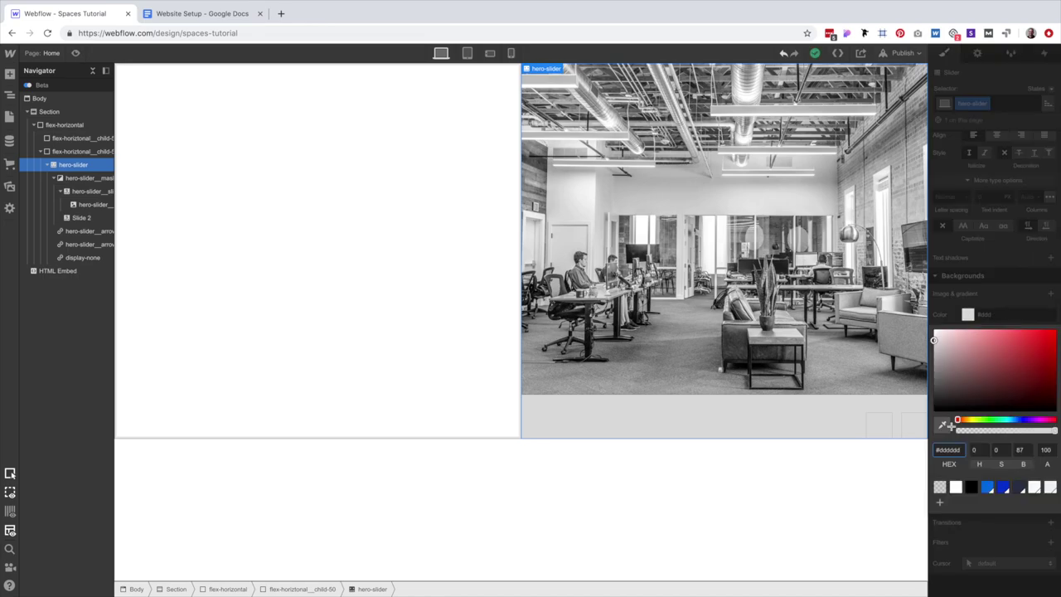
left_click(878, 485)
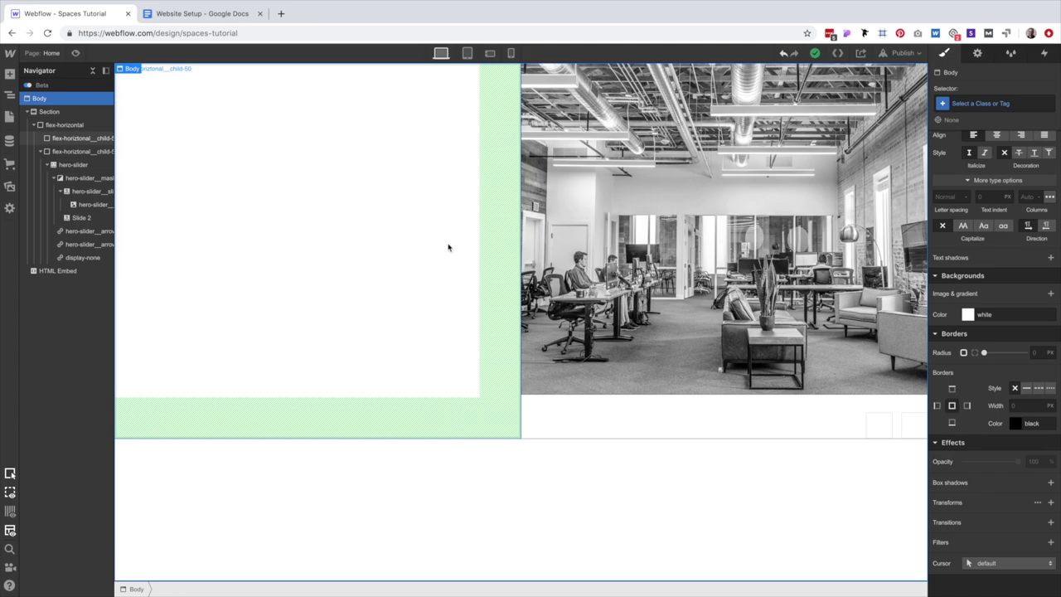
Turn off the X-ray view, preview the page, and return to the designer.
left_click(275, 331)
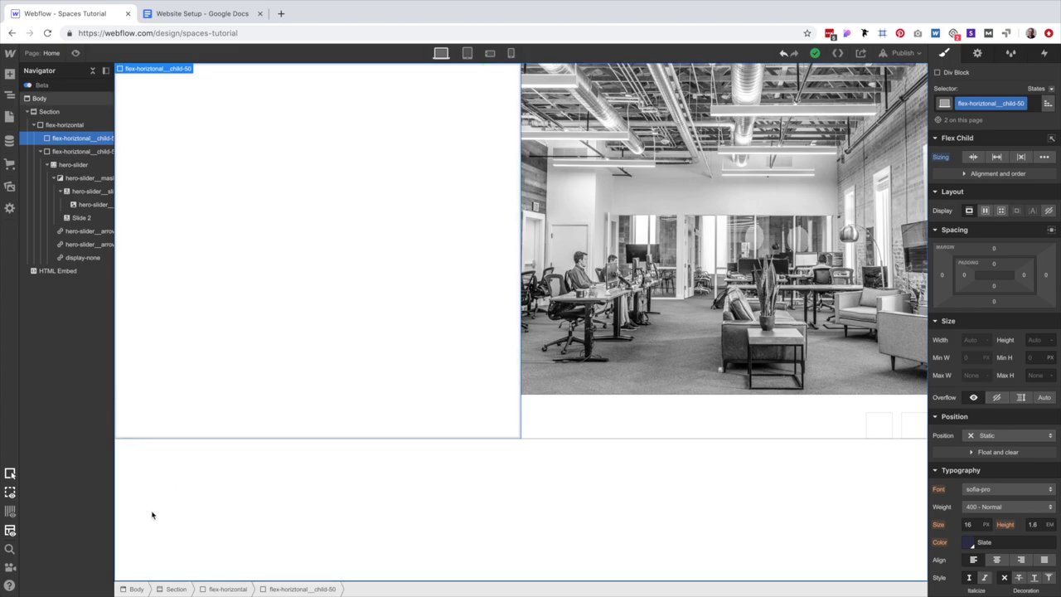
left_click(573, 531)
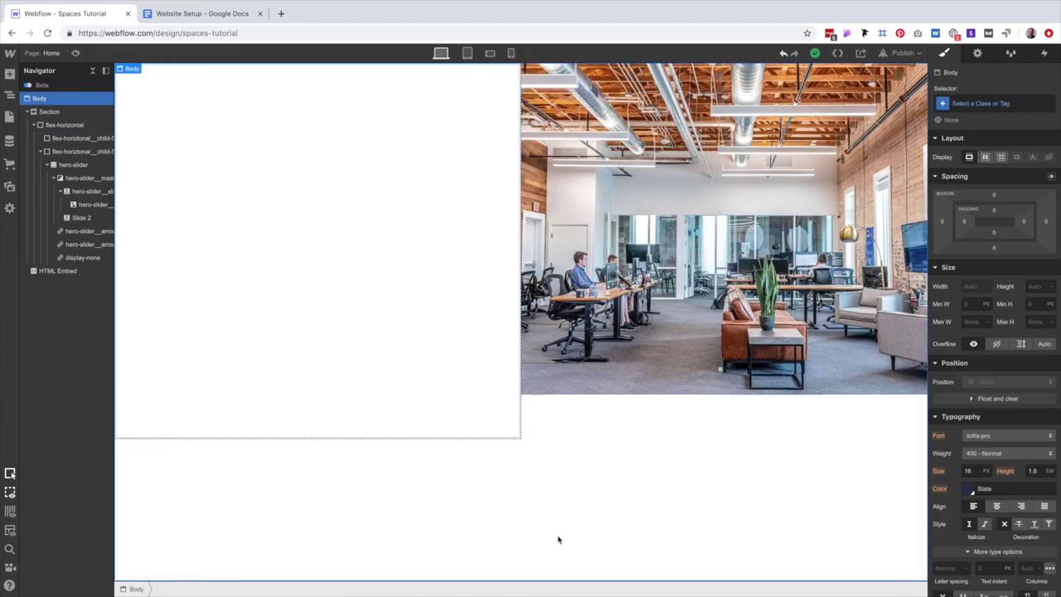
left_click(76, 53)
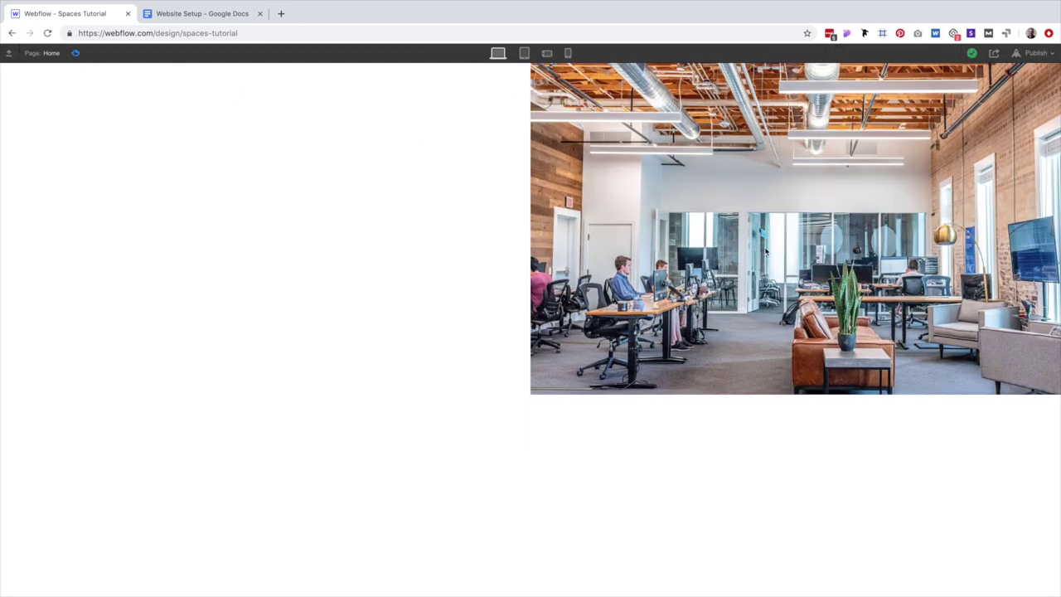
key("ctrl+shift+p")
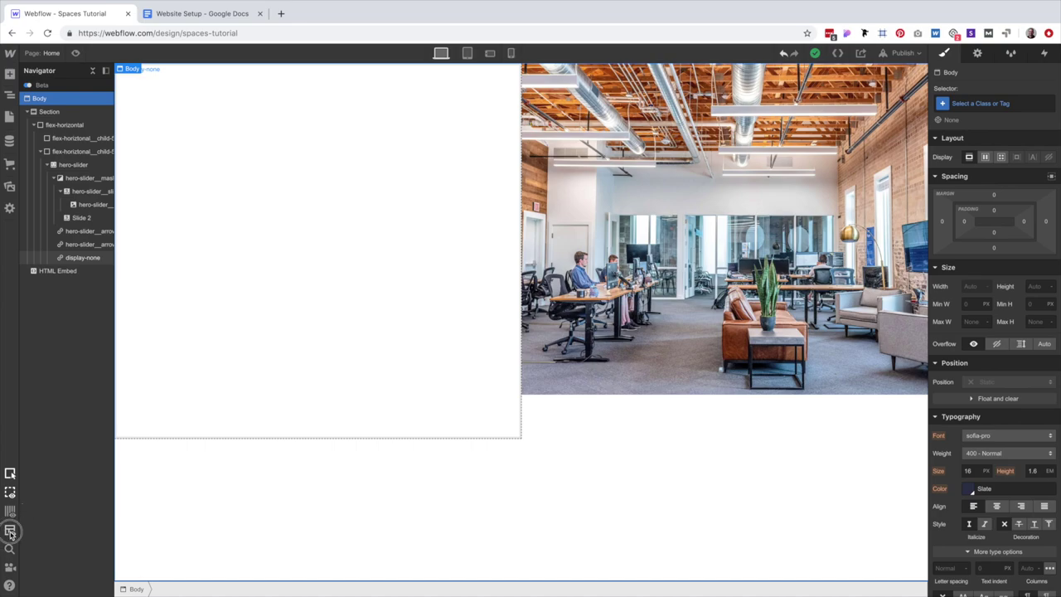
Set the right offset of hero-slider__arrow-button to 6vw and compare the arrows' placement with the Sketch design.
left_click(918, 426)
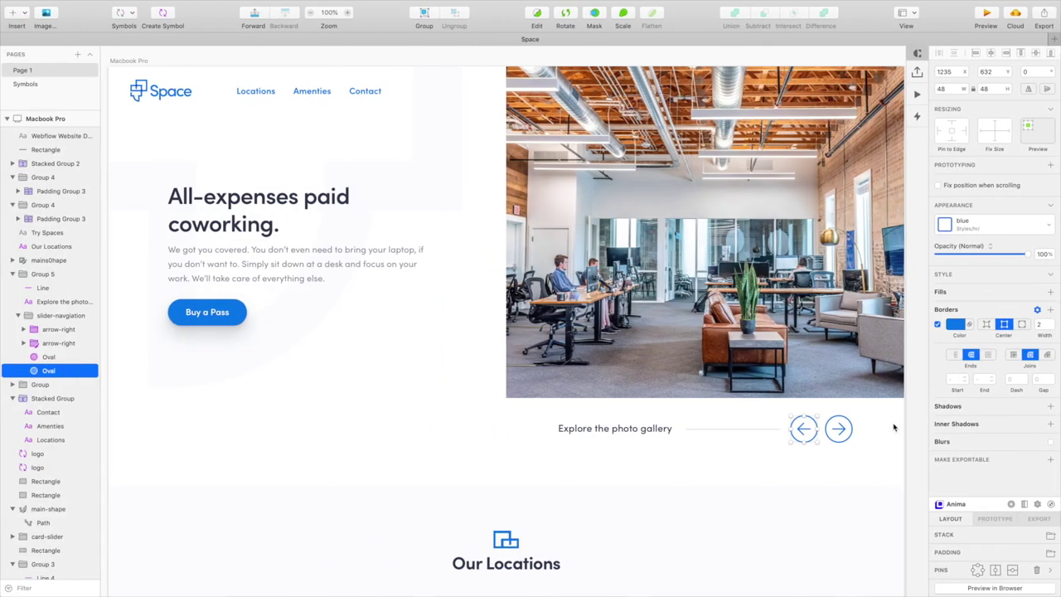
left_click(853, 422)
key("ctrl+Right")
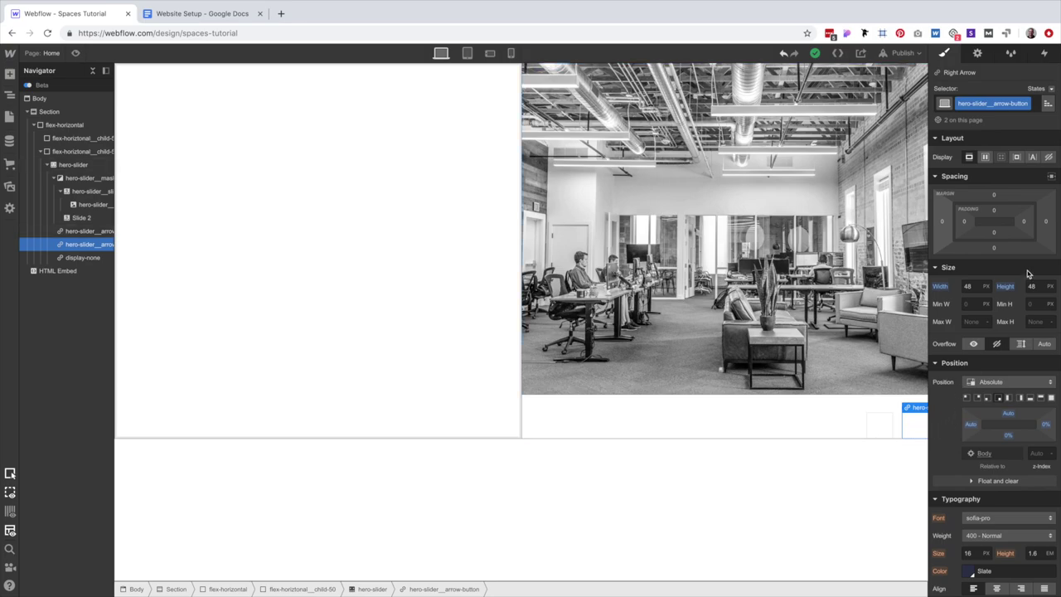
left_click(1045, 426)
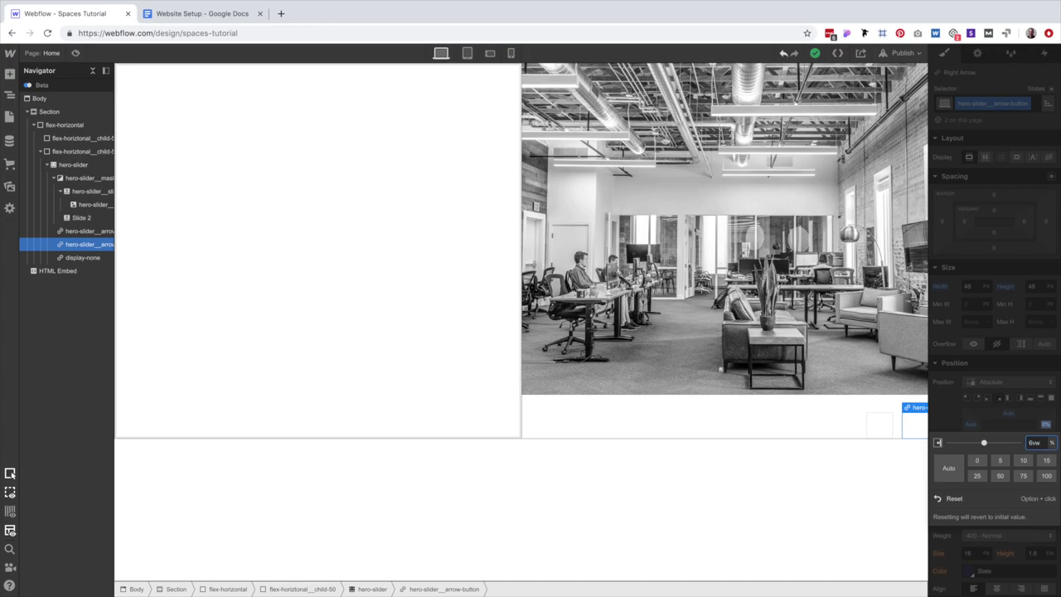
key("Return")
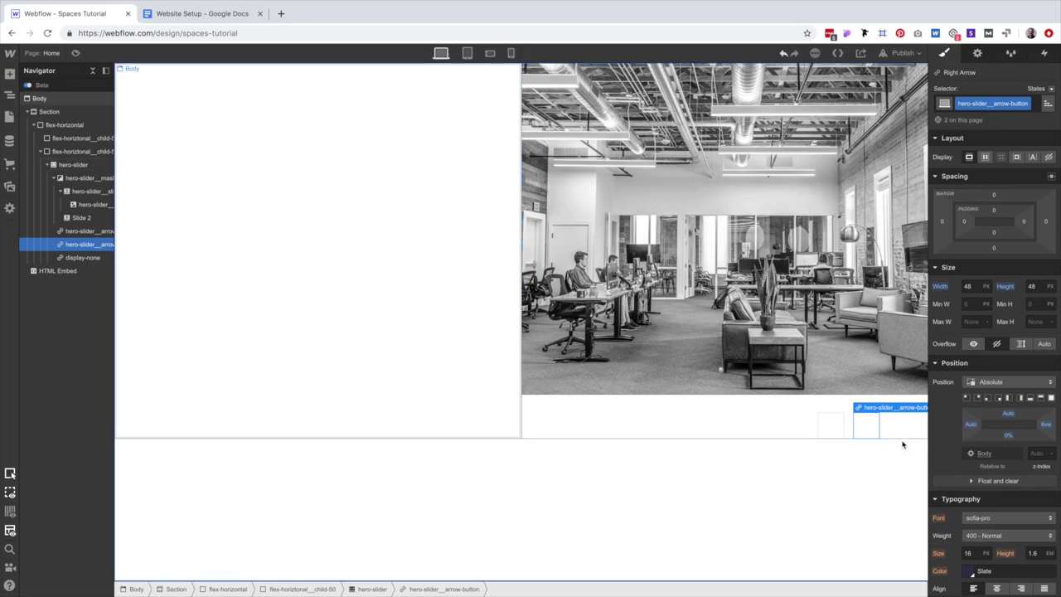
key("ctrl+Left")
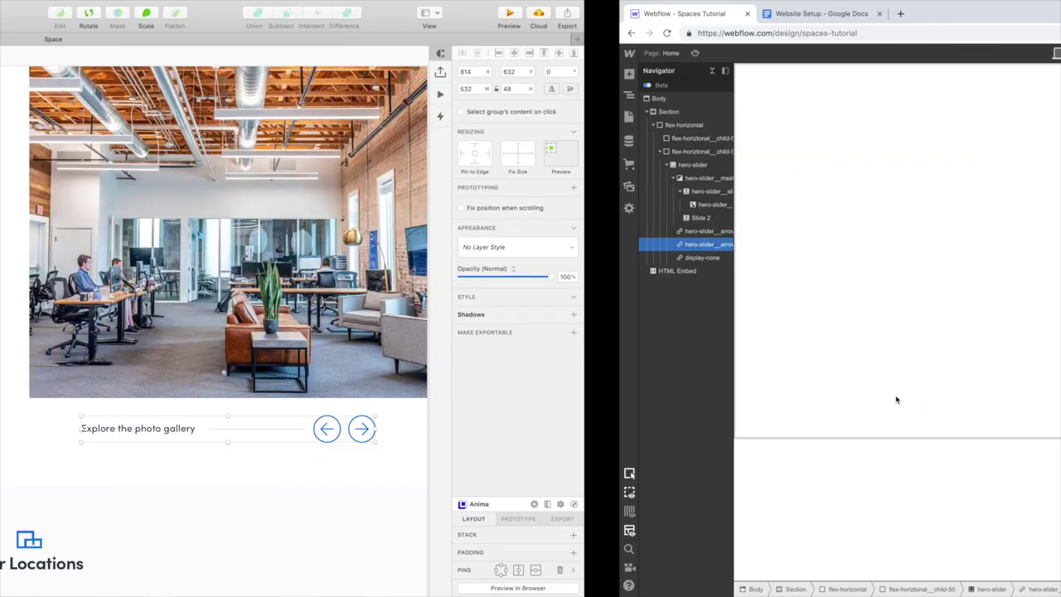
key("ctrl+Right")
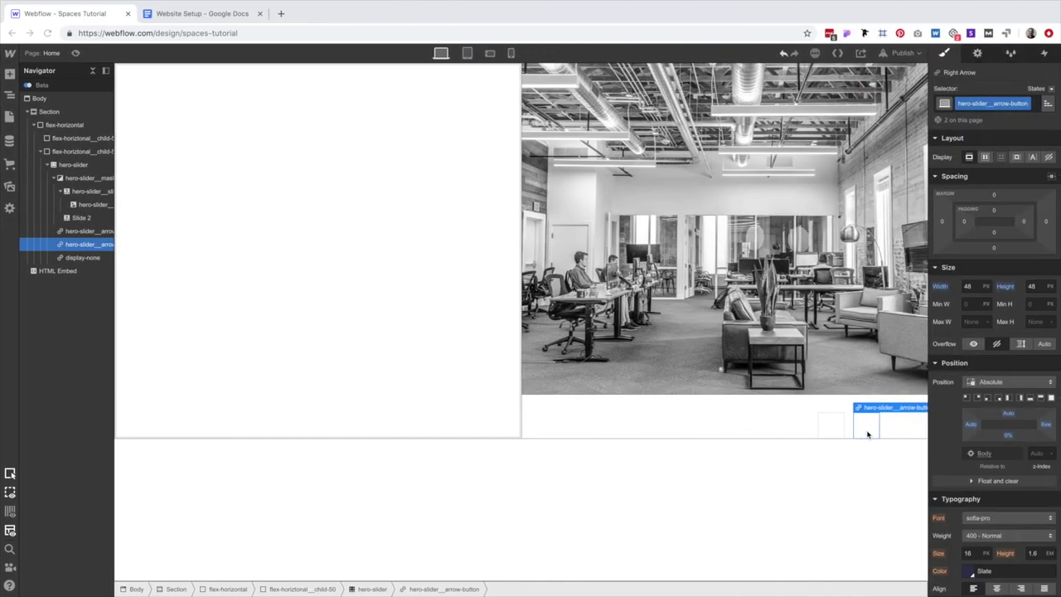
Add a Div Block to the slider and nest it inside the left arrow button.
left_click(889, 426)
left_click(869, 422)
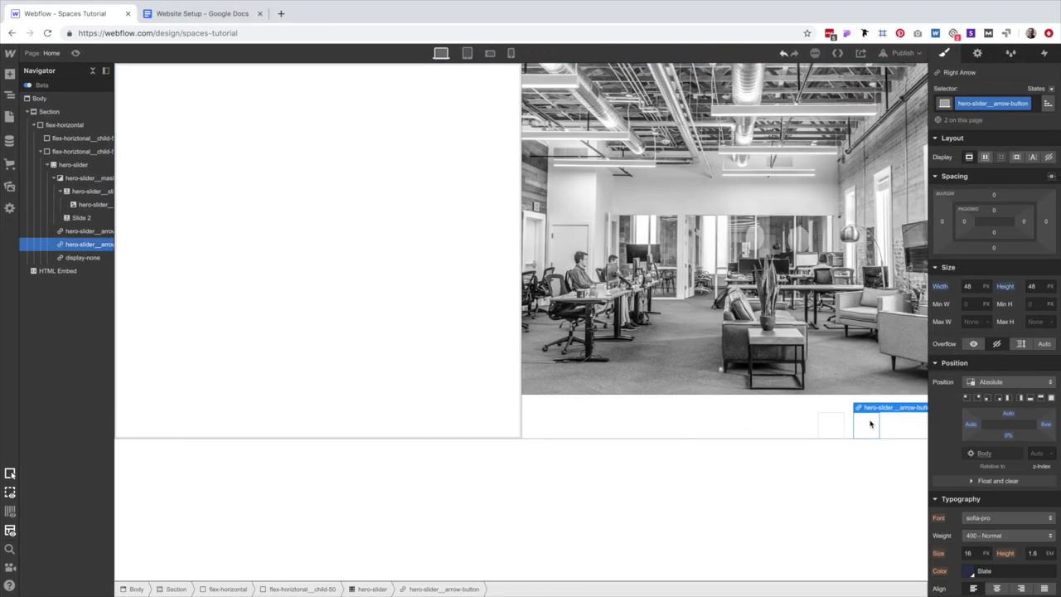
key("super+e")
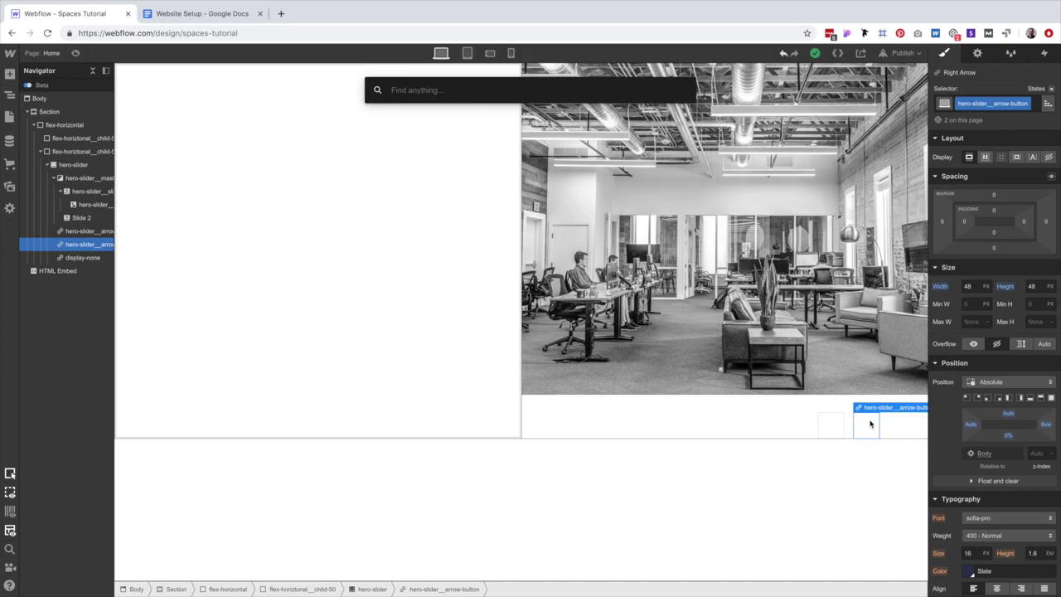
type("arro")
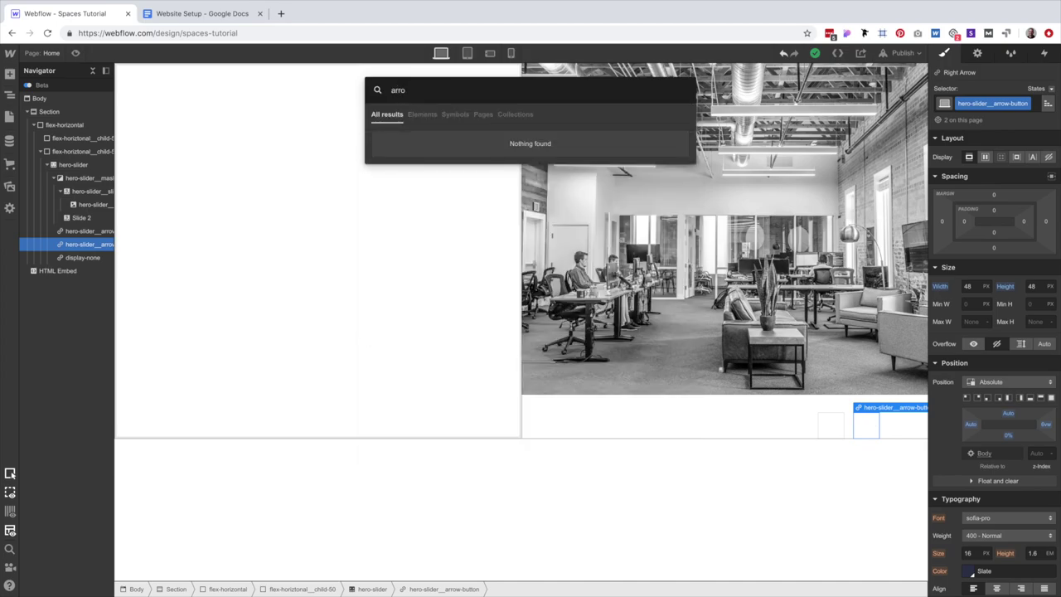
key("BackSpace")
key("BackSpace")
key("BackSpace")
key("BackSpace")
type("di")
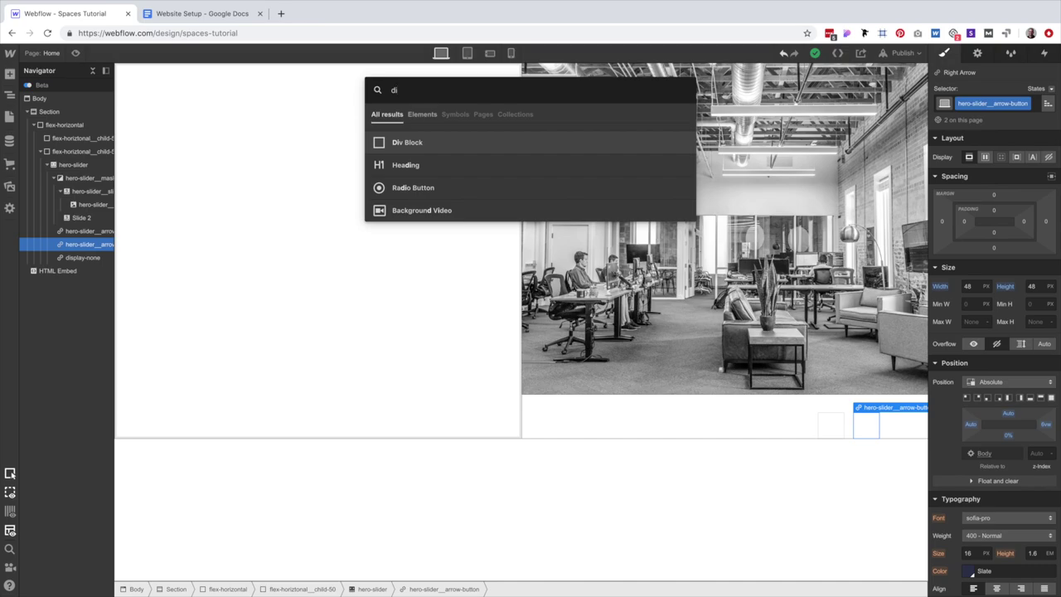
key("Return")
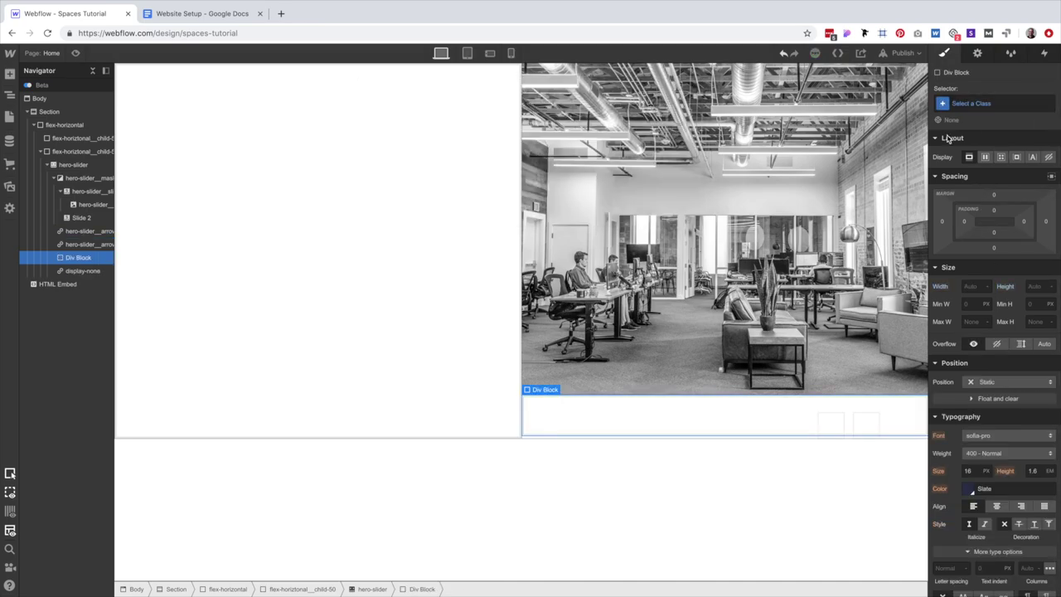
mouse_move(545, 388)
left_mouse_down()
mouse_move(428, 255)
mouse_move(151, 246)
mouse_move(92, 259)
mouse_move(77, 226)
mouse_move(72, 252)
left_mouse_up()
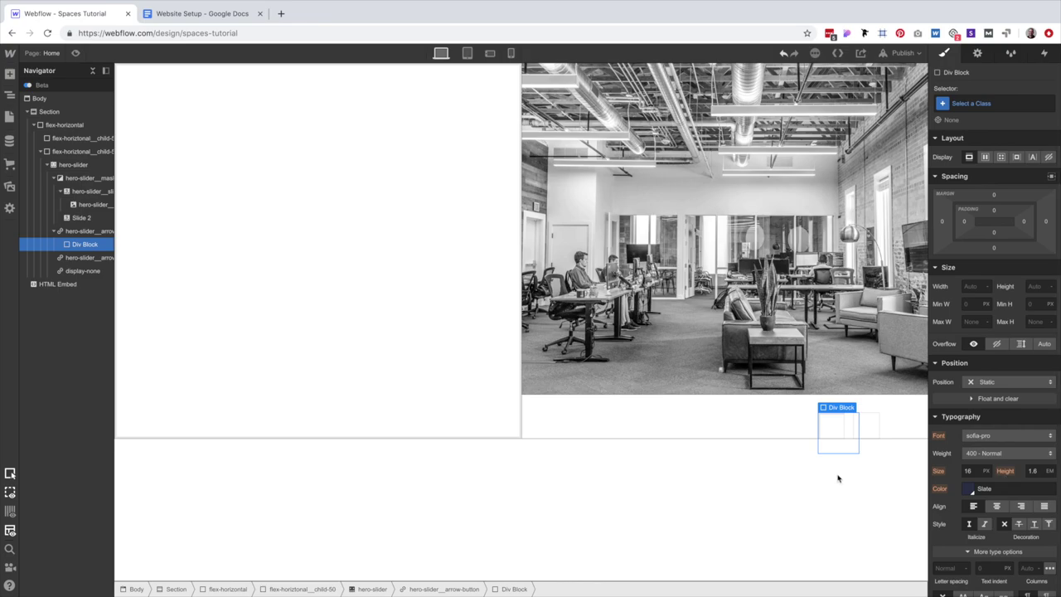
Create the class arrow-circle on the Div Block inside the left arrow button.
left_click(976, 106)
type("arrow")
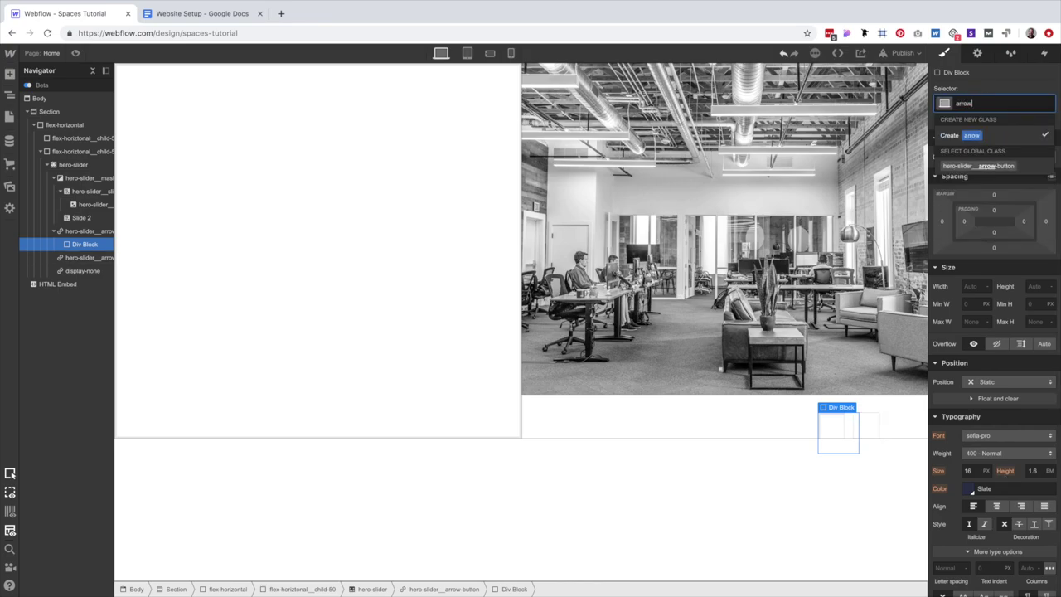
type("-circle")
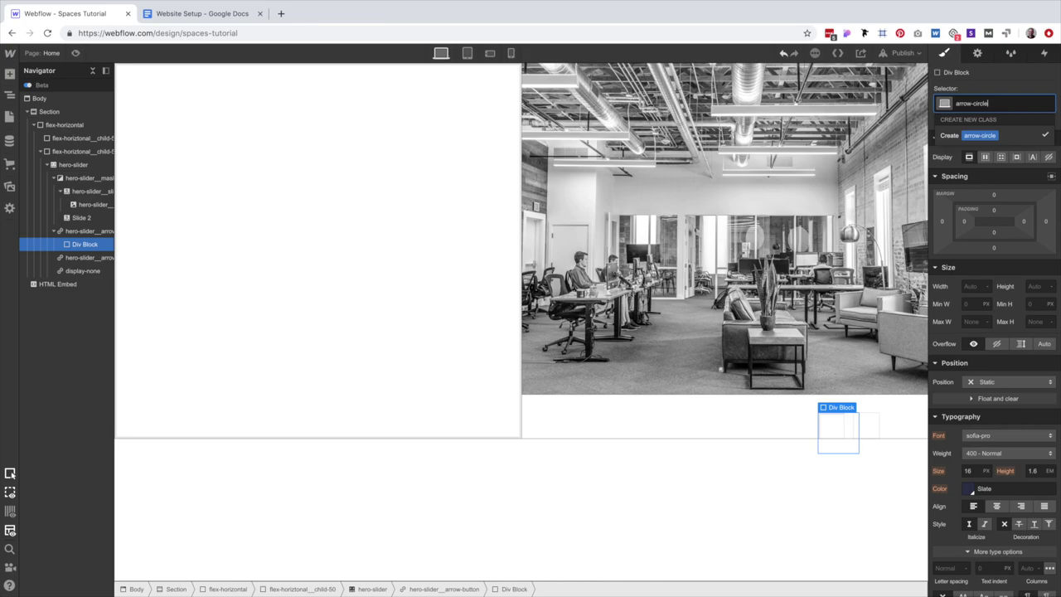
key("Return")
Give arrow-circle a solid 2 px border on all sides in Royal Blue.
scroll(994, 447, "down", 4)
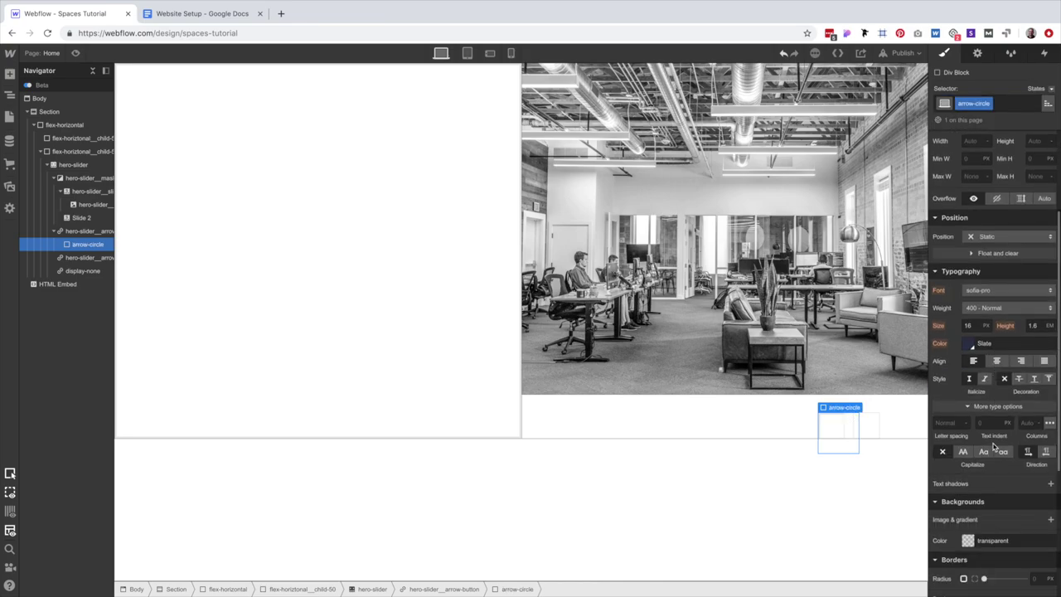
scroll(995, 447, "down", 3)
left_click(1026, 462)
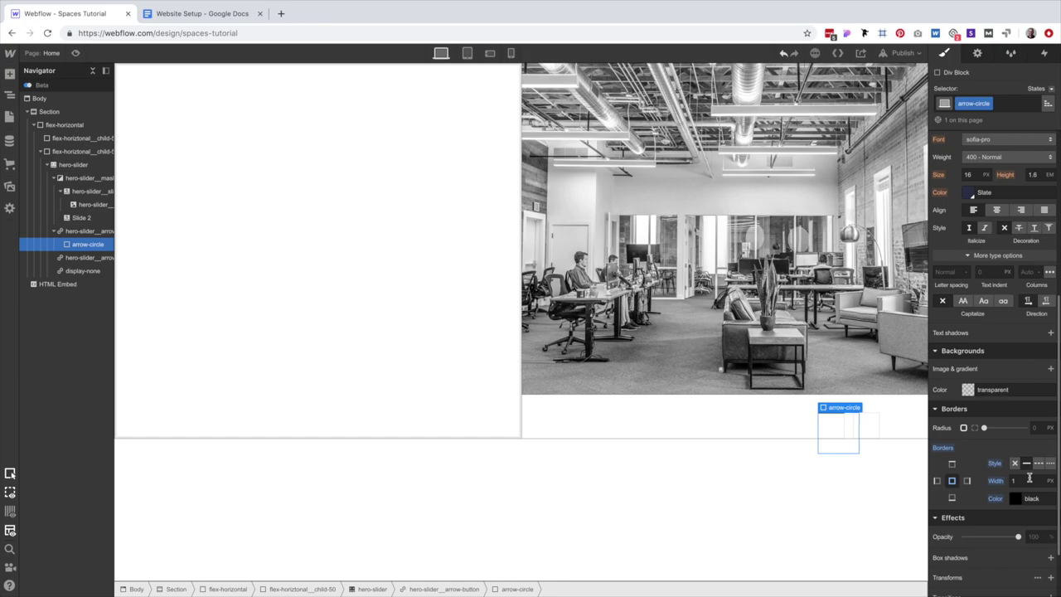
left_click(1024, 479)
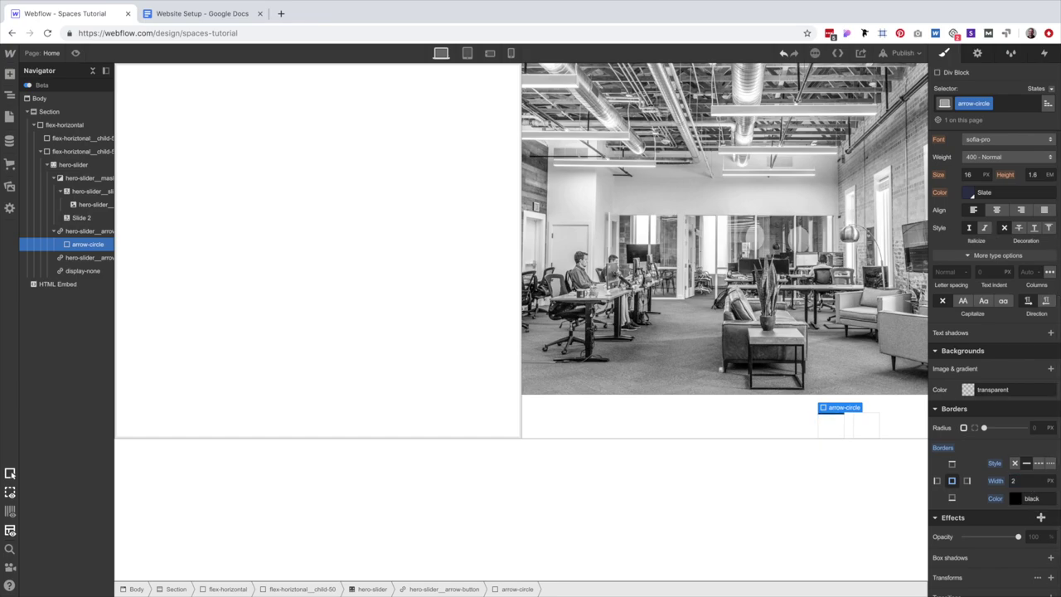
left_click(1015, 498)
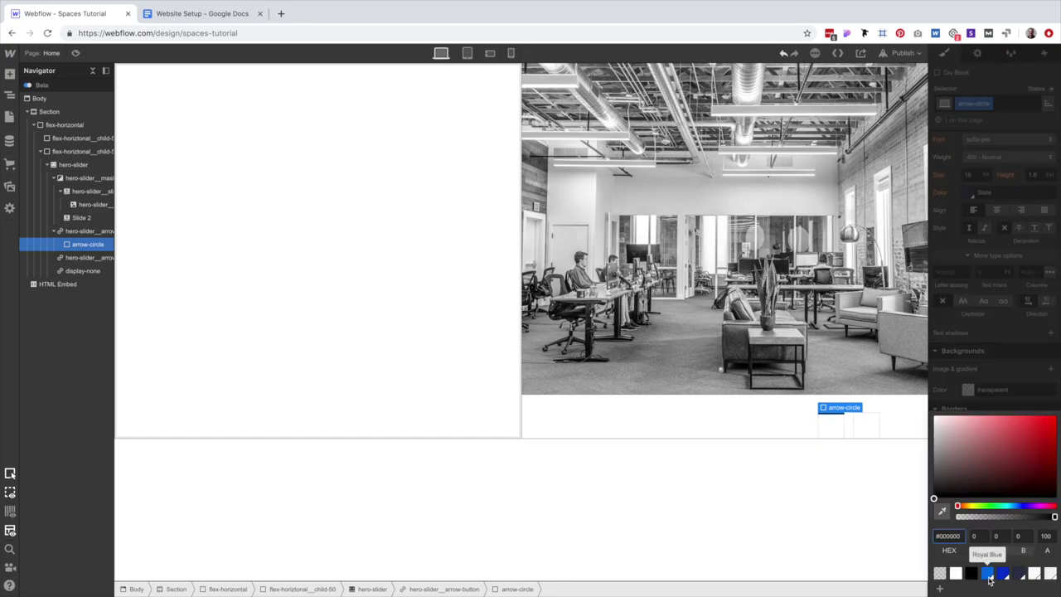
left_click(988, 573)
left_click(1026, 348)
Set the width and height of arrow-circle to 48 px each.
scroll(1022, 369, "up", 3)
scroll(1021, 369, "up", 4)
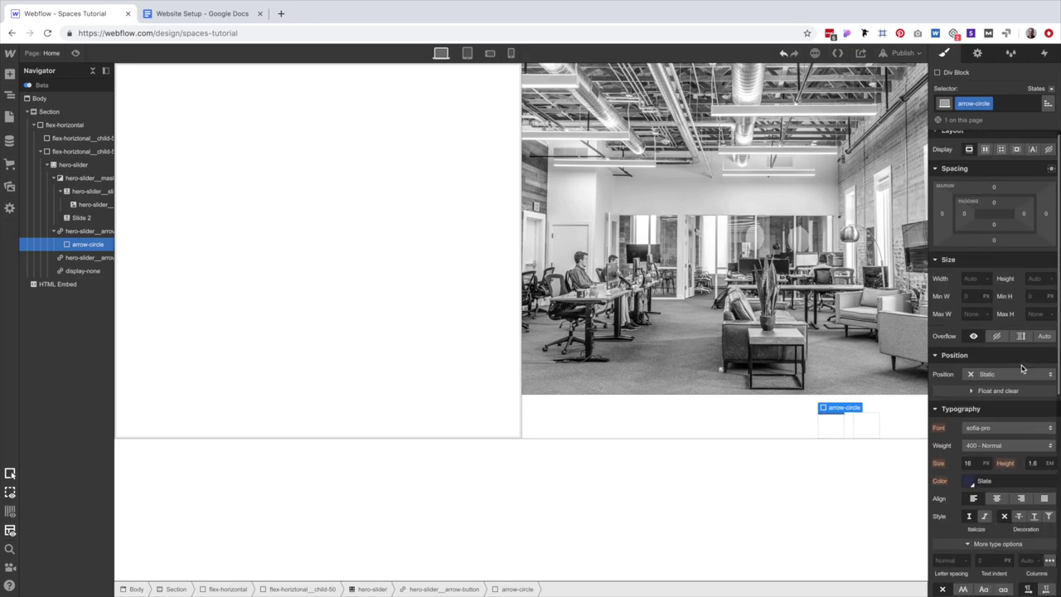
left_click(967, 286)
type("48")
key("Tab")
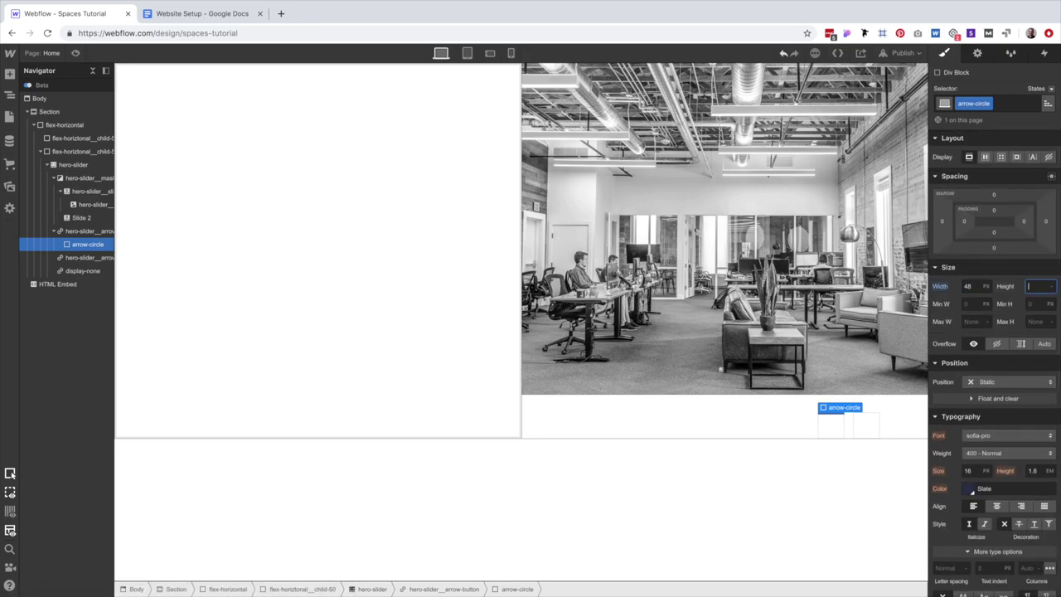
type("48")
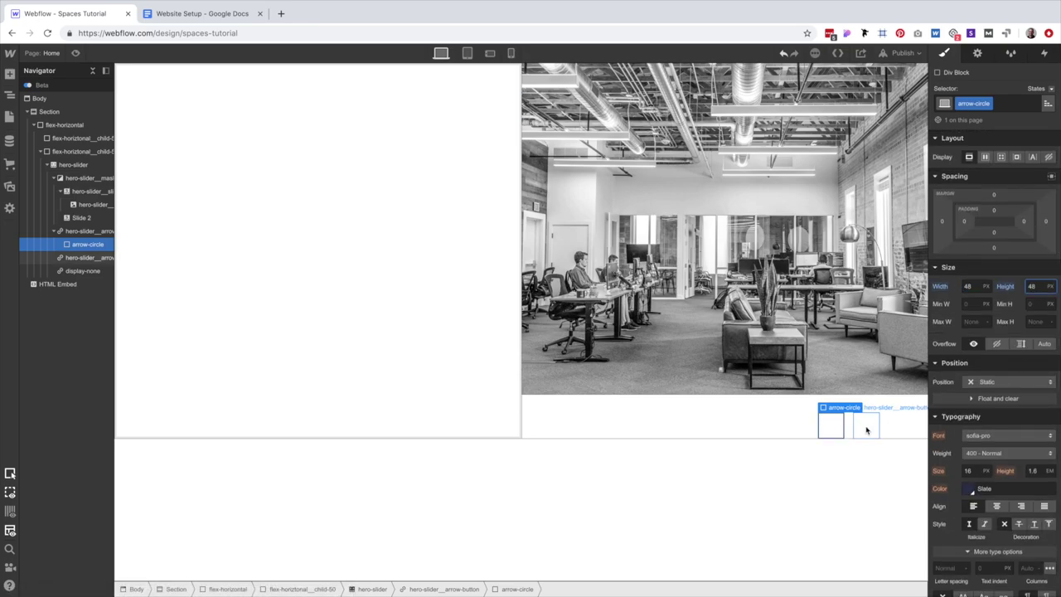
Turn off the X-ray view, check the blue border on the canvas, and reselect arrow-circle.
scroll(1019, 469, "down", 2)
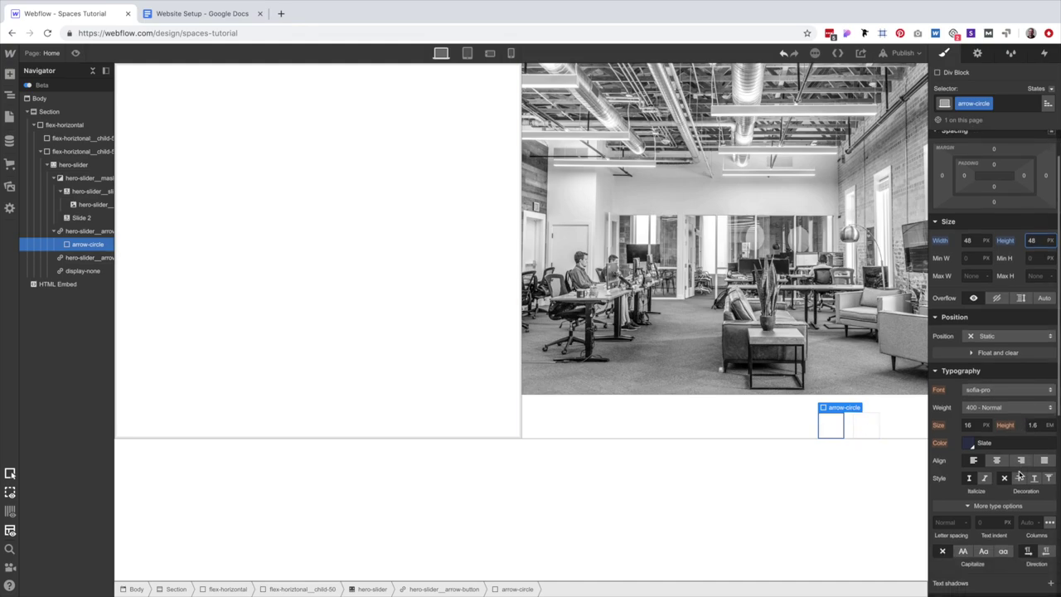
scroll(1019, 475, "down", 1)
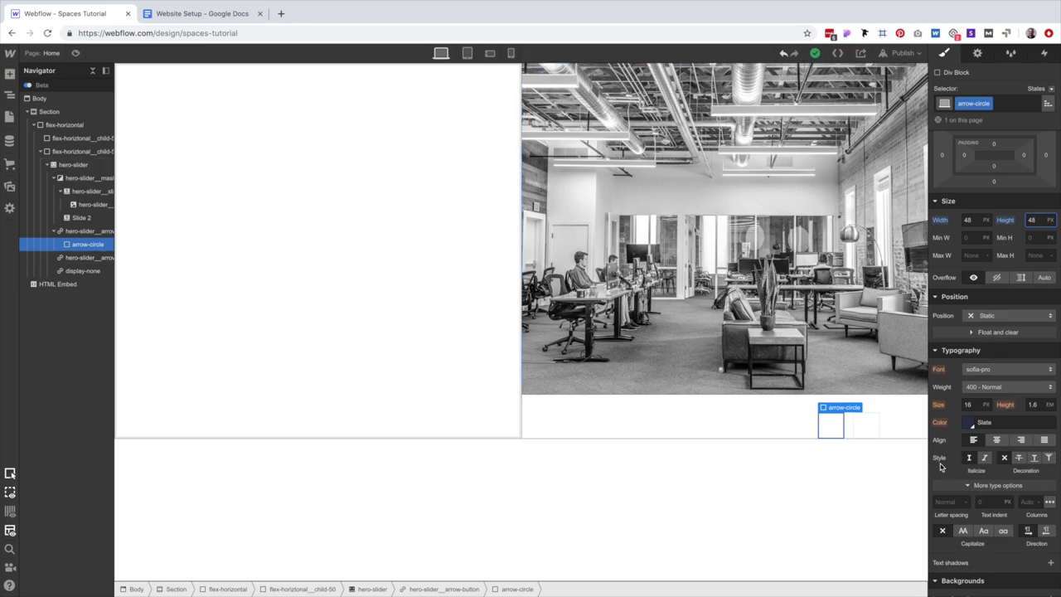
left_click(872, 426)
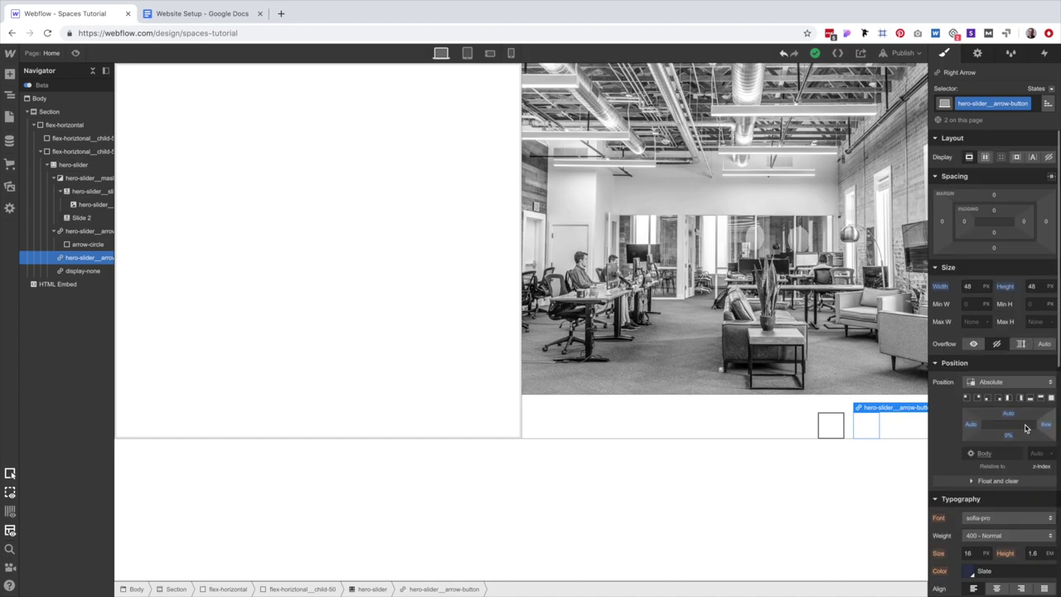
left_click(835, 428)
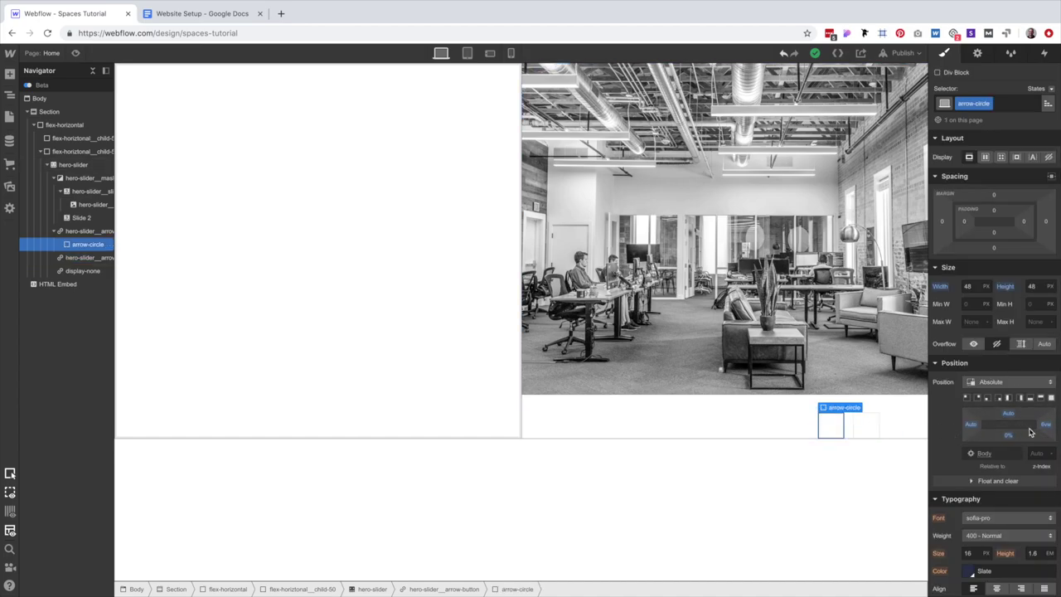
scroll(1031, 432, "down", 2)
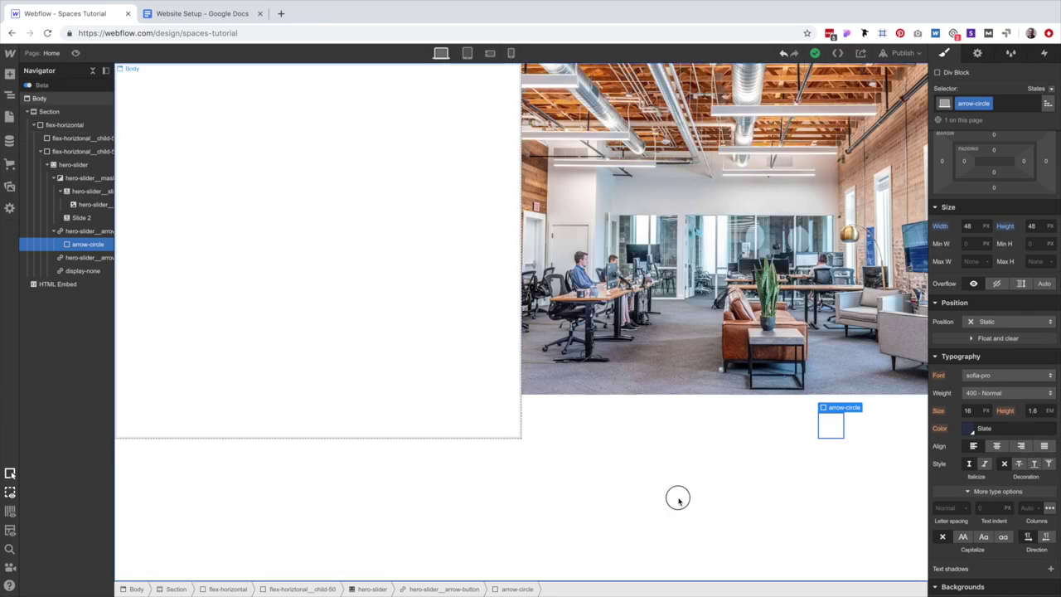
left_click(832, 507)
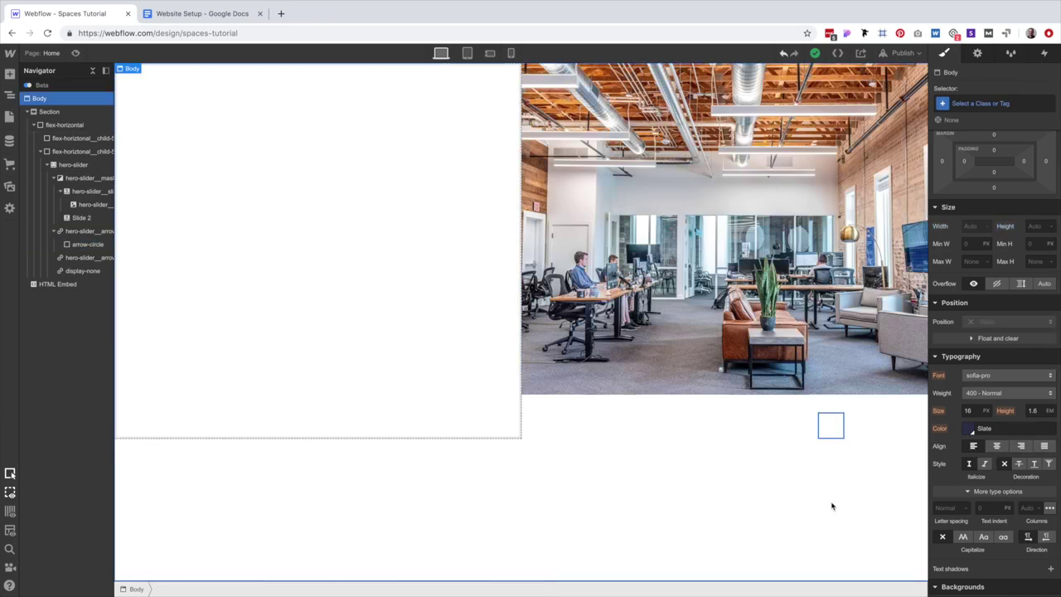
left_click(832, 422)
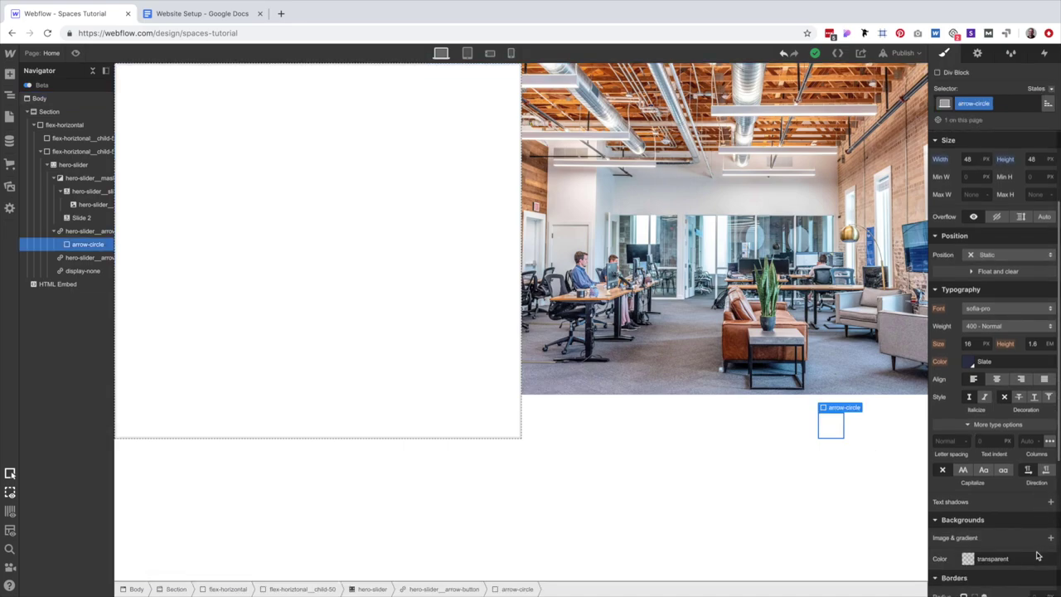
Round the border of arrow-circle into a circle with a 50% radius.
scroll(1036, 556, "down", 5)
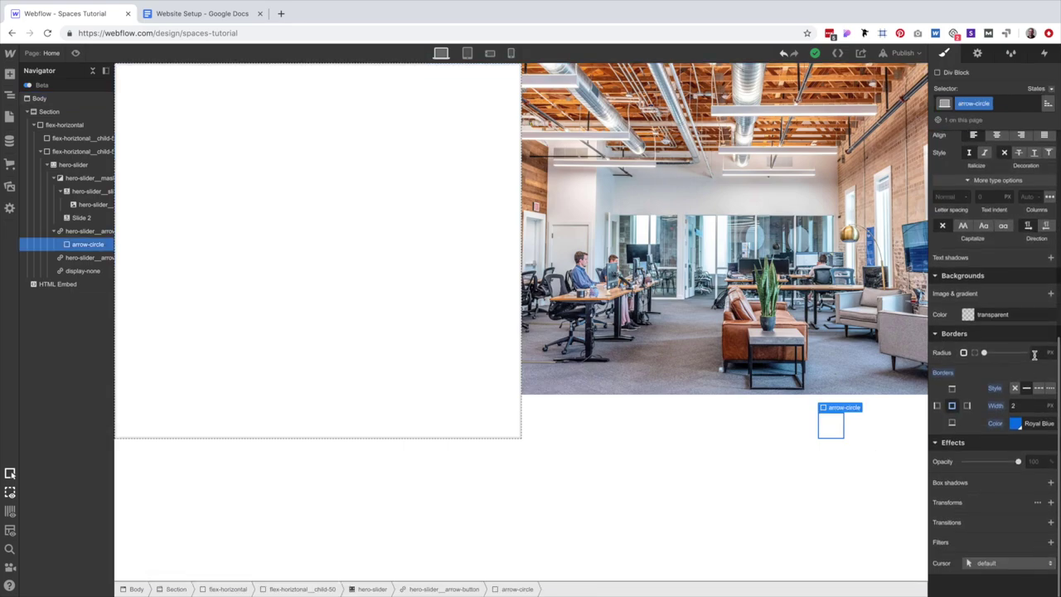
left_click(1034, 354)
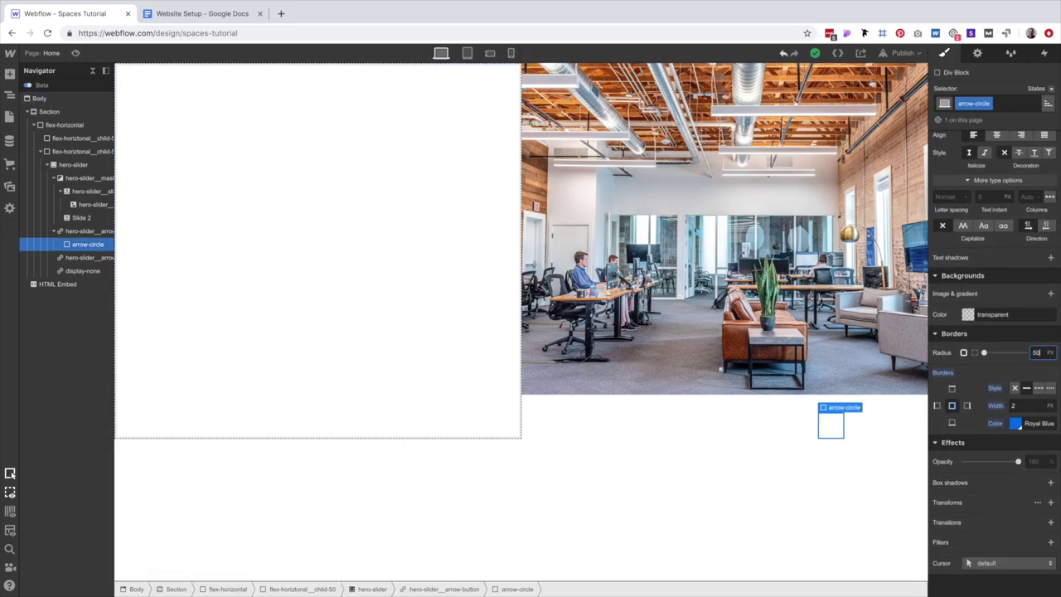
key("Return")
left_click(835, 492)
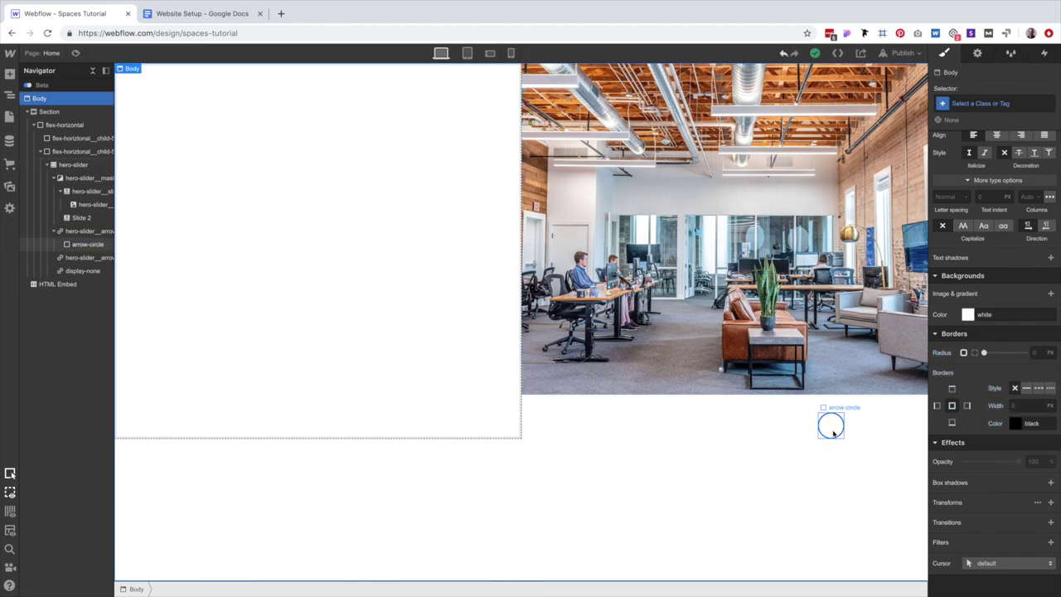
Copy the arrow-circle from the left arrow button into the right arrow button.
left_click(832, 429)
left_click_drag(833, 429, 866, 426)
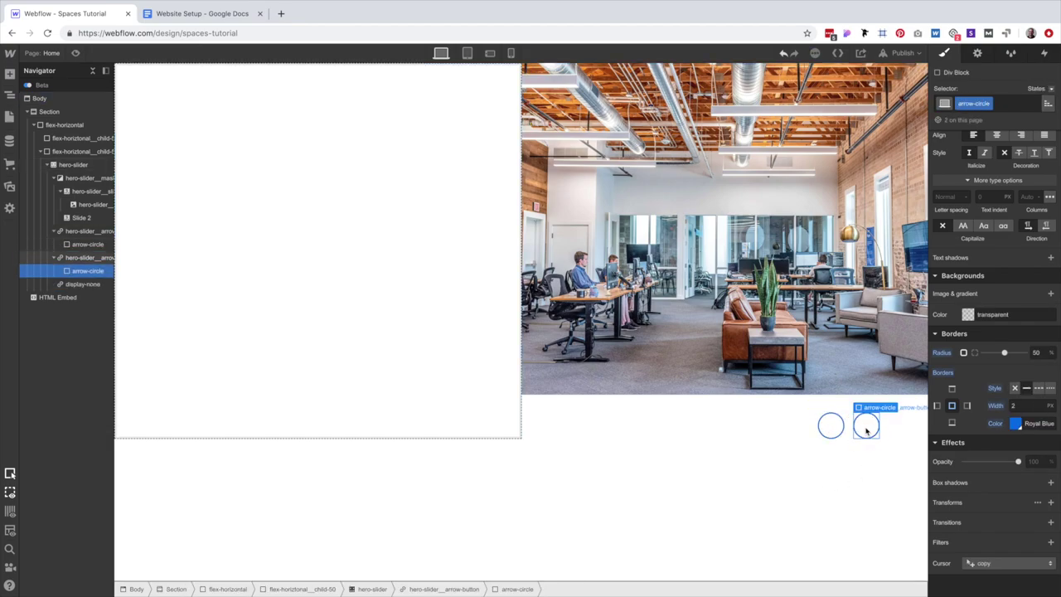
left_click(849, 483)
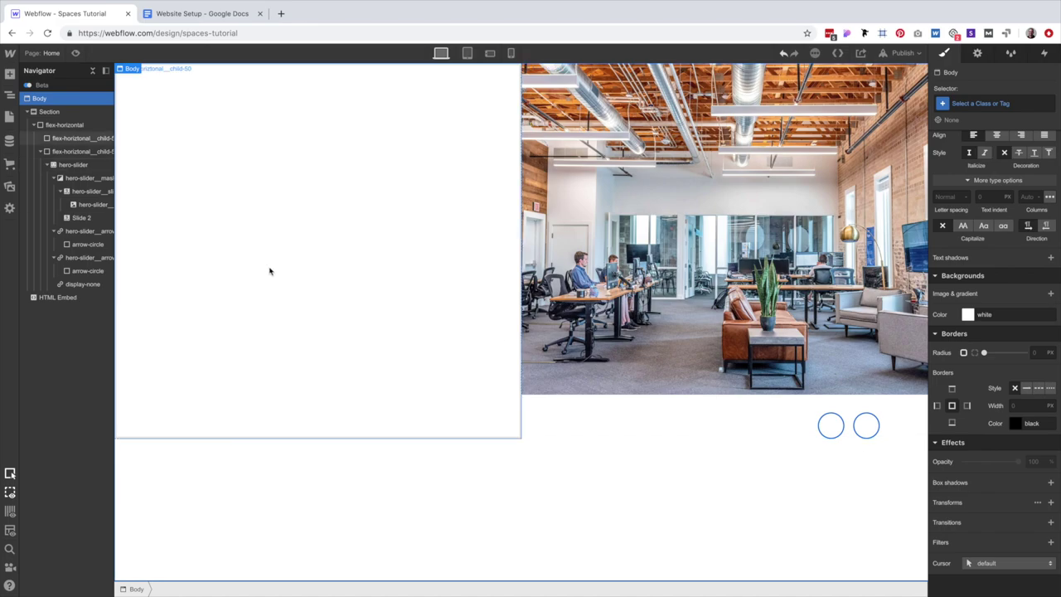
Place the blue right-arrow SVG icon from the assets inside the right button's arrow-circle.
left_click(10, 186)
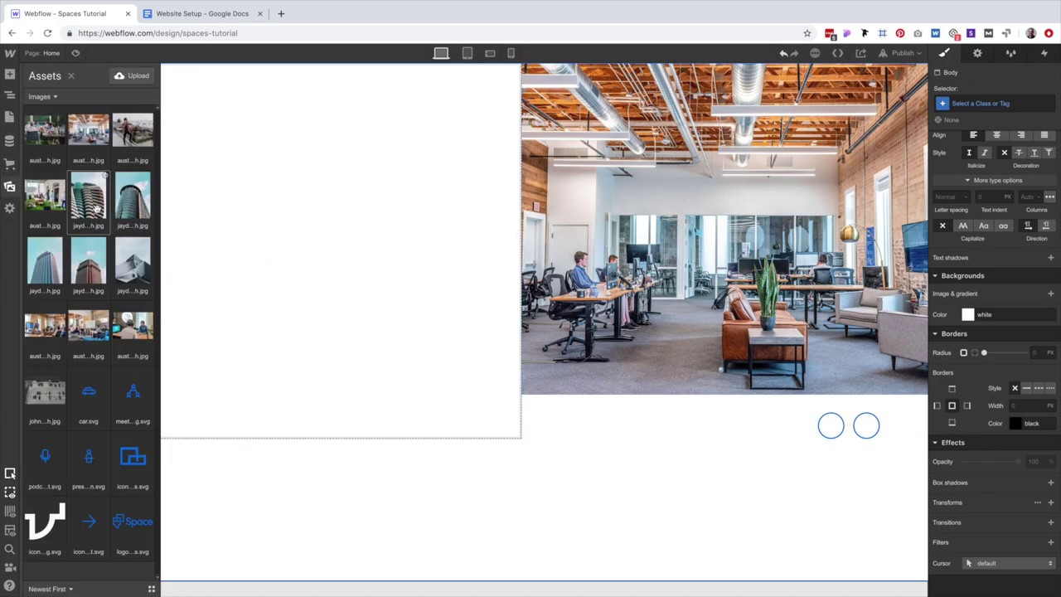
left_click_drag(82, 529, 867, 429)
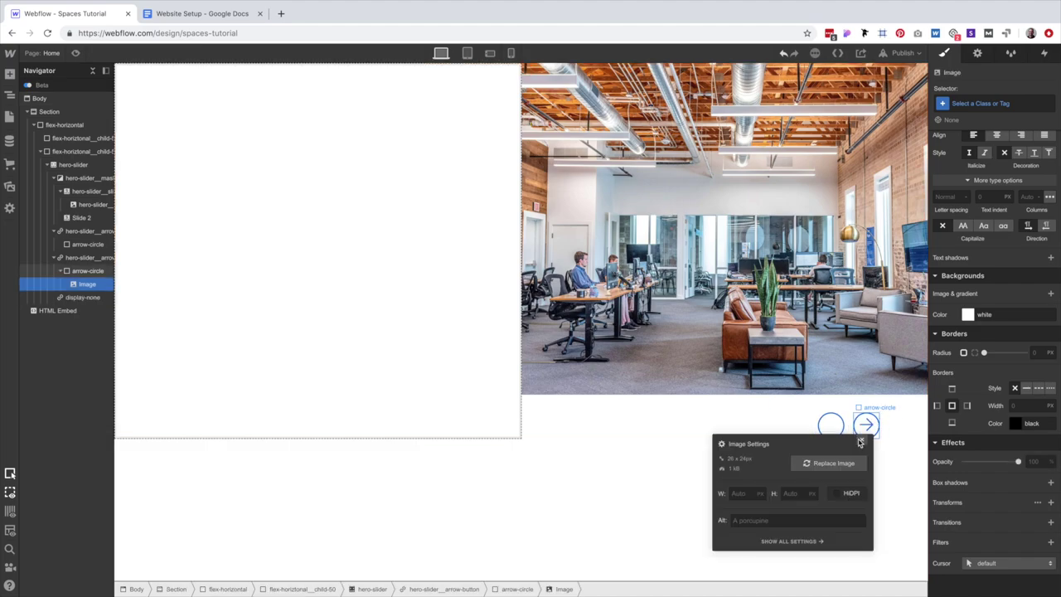
Make arrow-circle a vertical flex container and center the arrow image inside it.
left_click(876, 450)
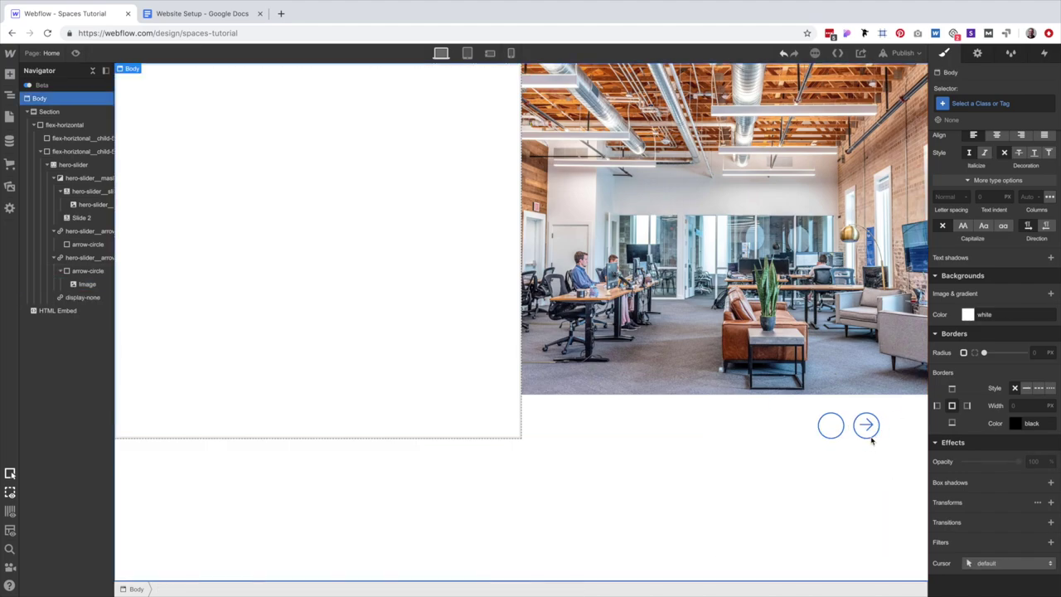
left_click(868, 436)
scroll(1034, 373, "up", 3)
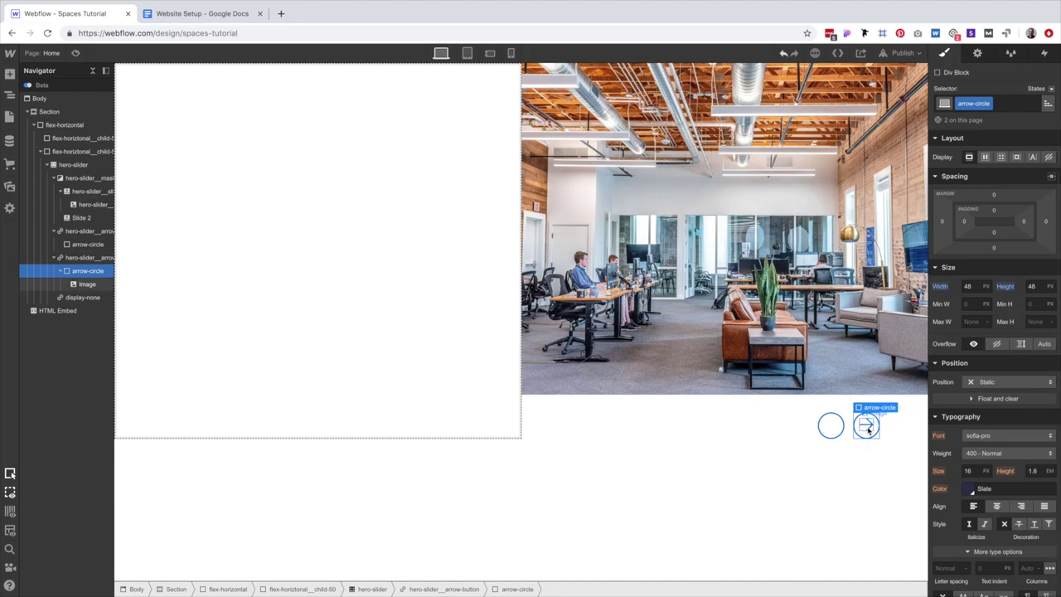
left_click(986, 158)
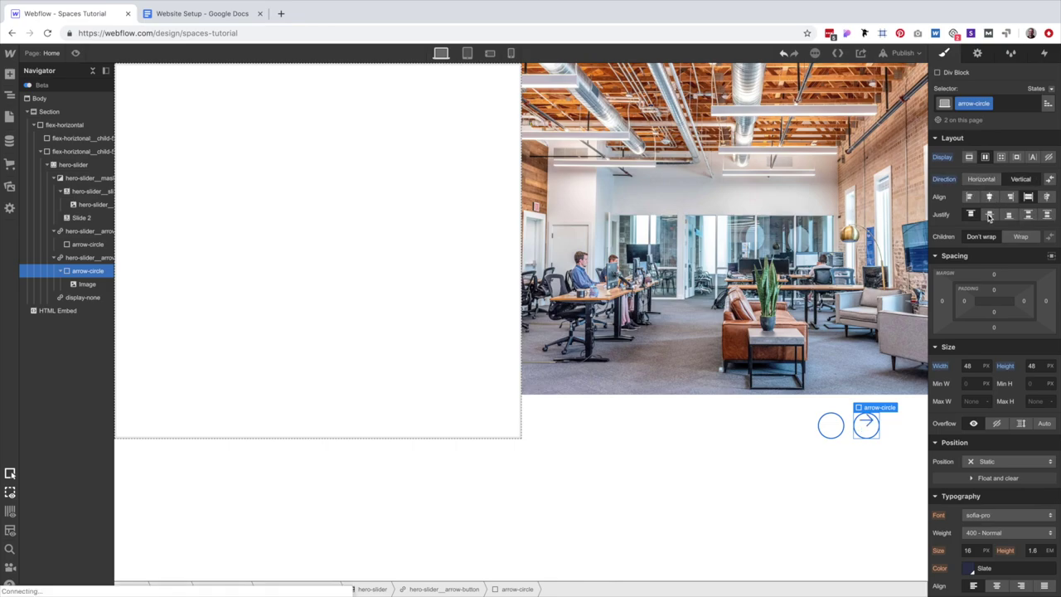
left_click(882, 465)
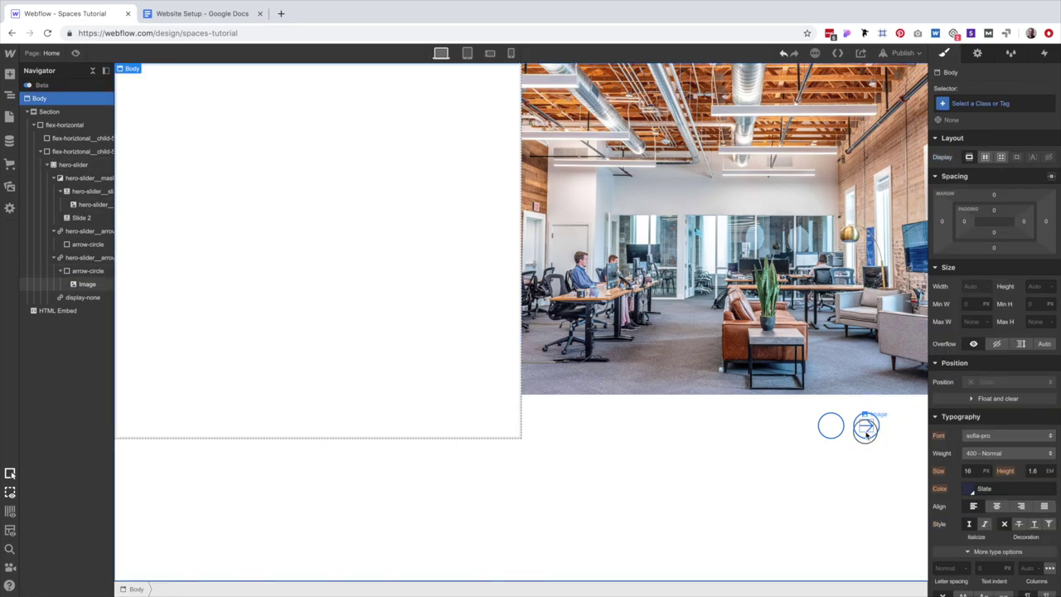
Give the arrow image the class arrow-circle__arrow and copy it into the left button's arrow-circle.
left_click(867, 431)
left_click(980, 104)
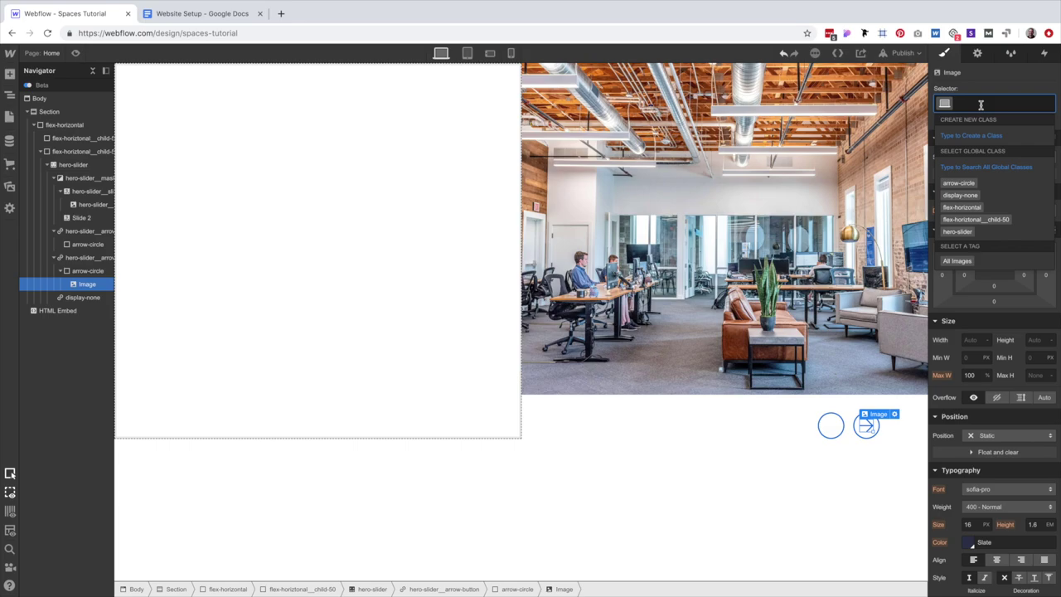
type("arrow-")
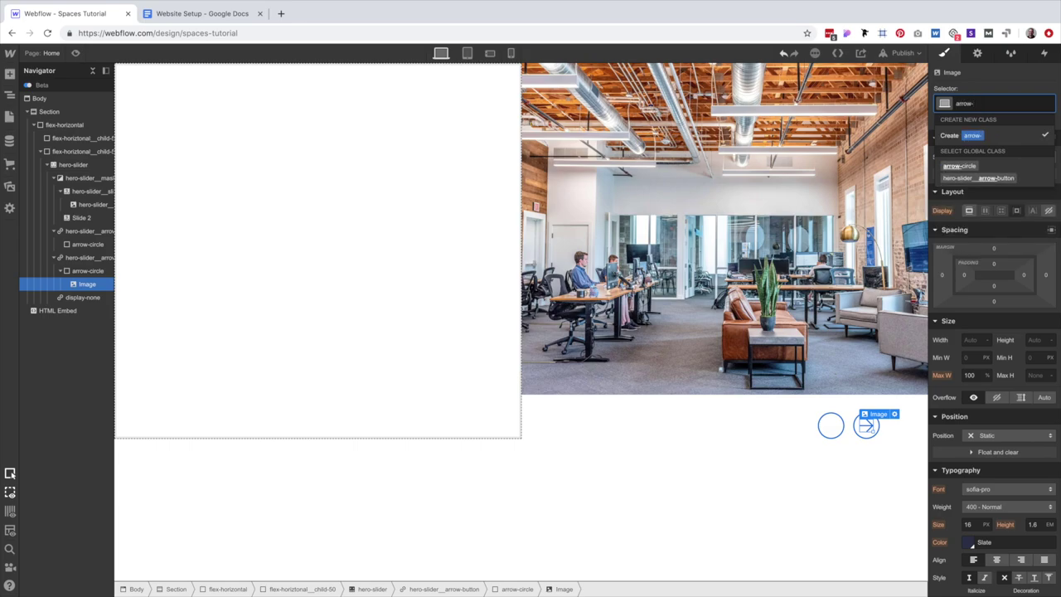
type("circle__")
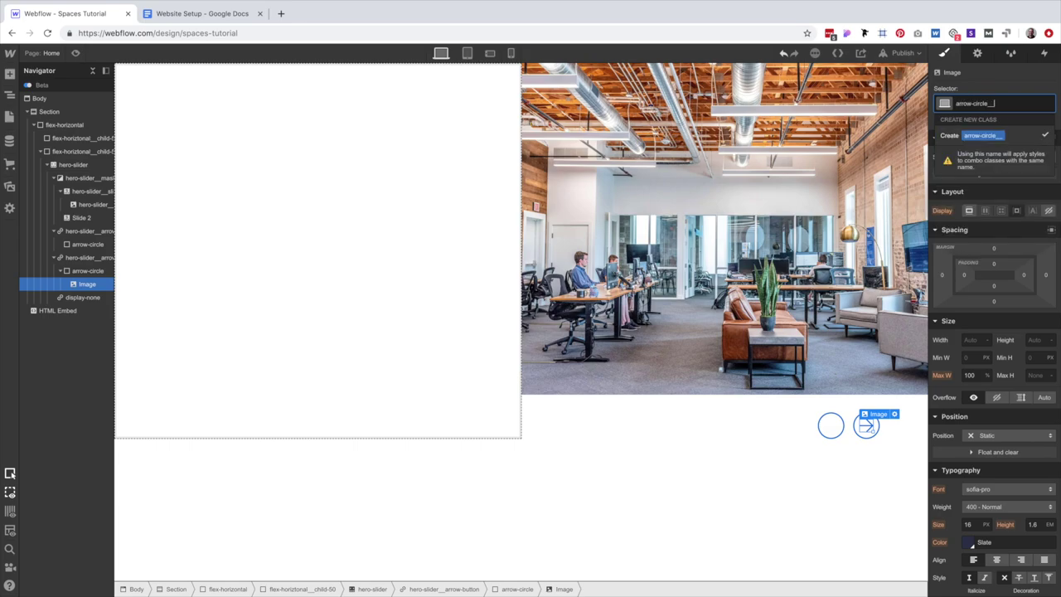
type("arrow")
key("Return")
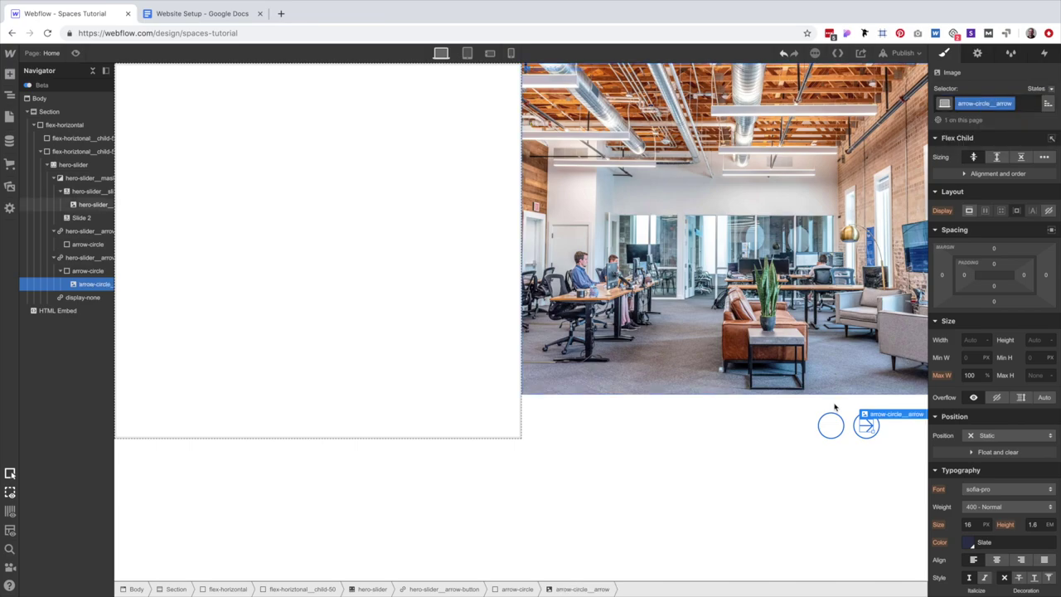
left_click_drag(872, 429, 832, 427)
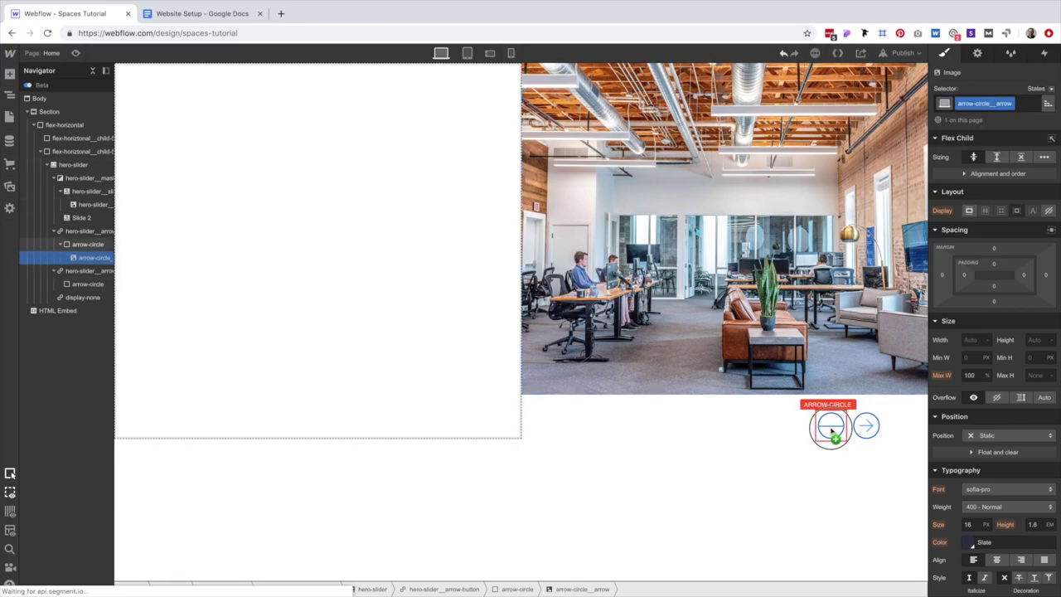
Check the arrow icon in the Sketch design, return to Webflow, and set the arrow-circle__arrow width to 24 px.
left_click(865, 428)
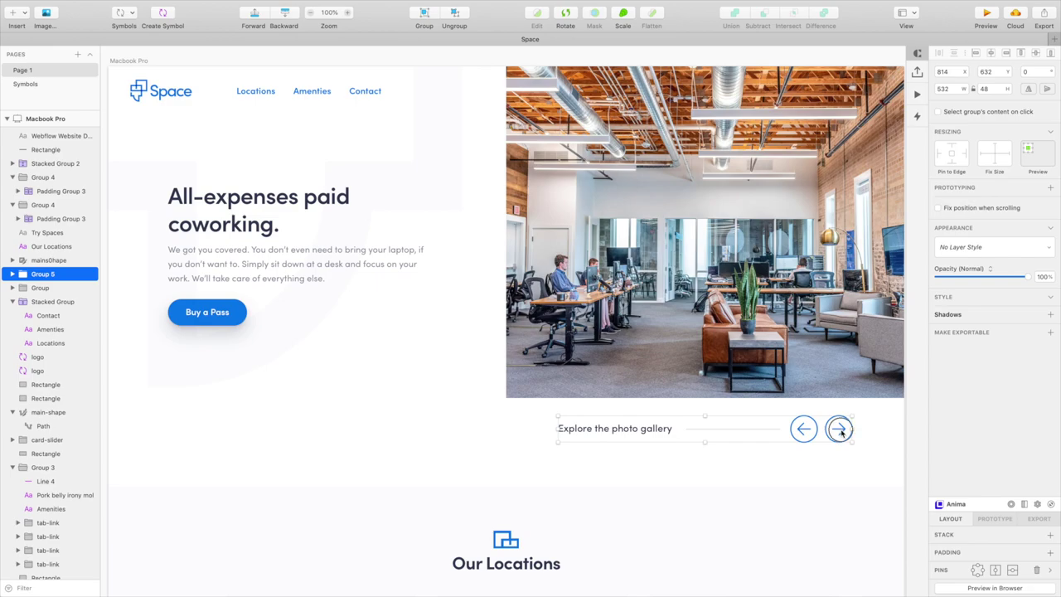
left_click(840, 430)
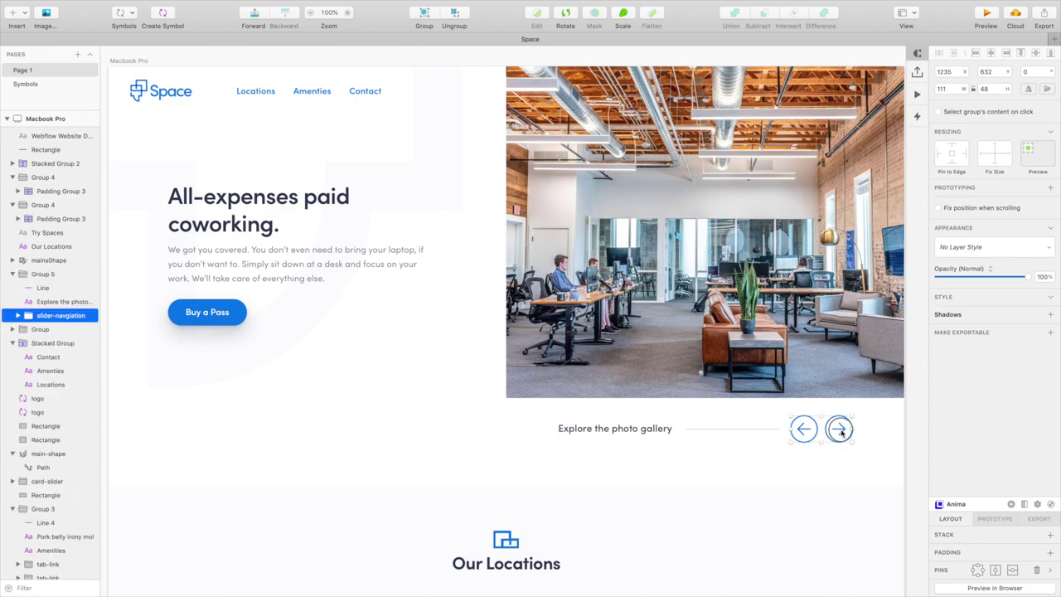
double_click(840, 430)
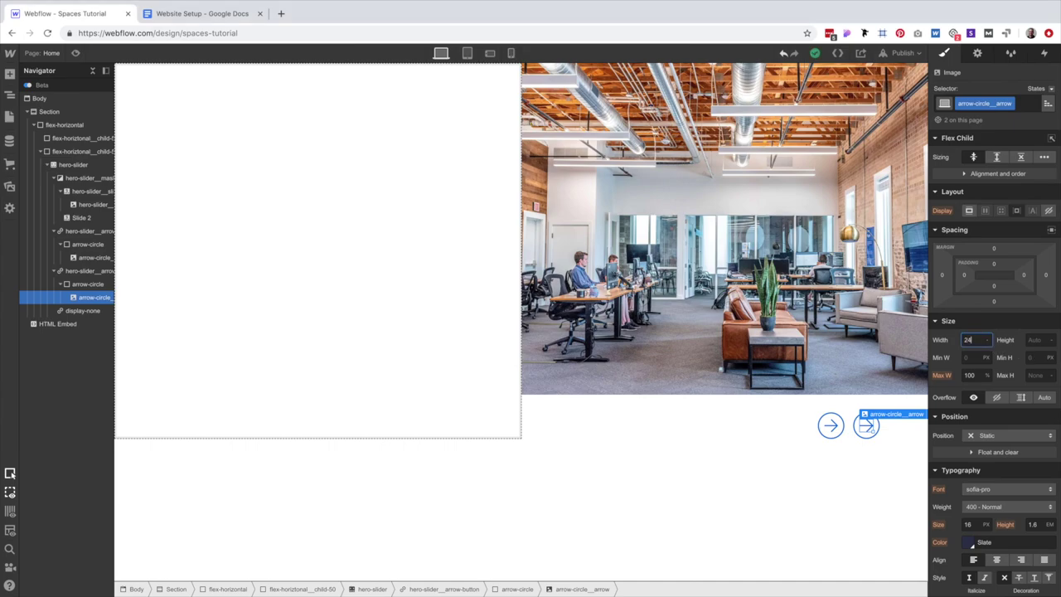
key("Return")
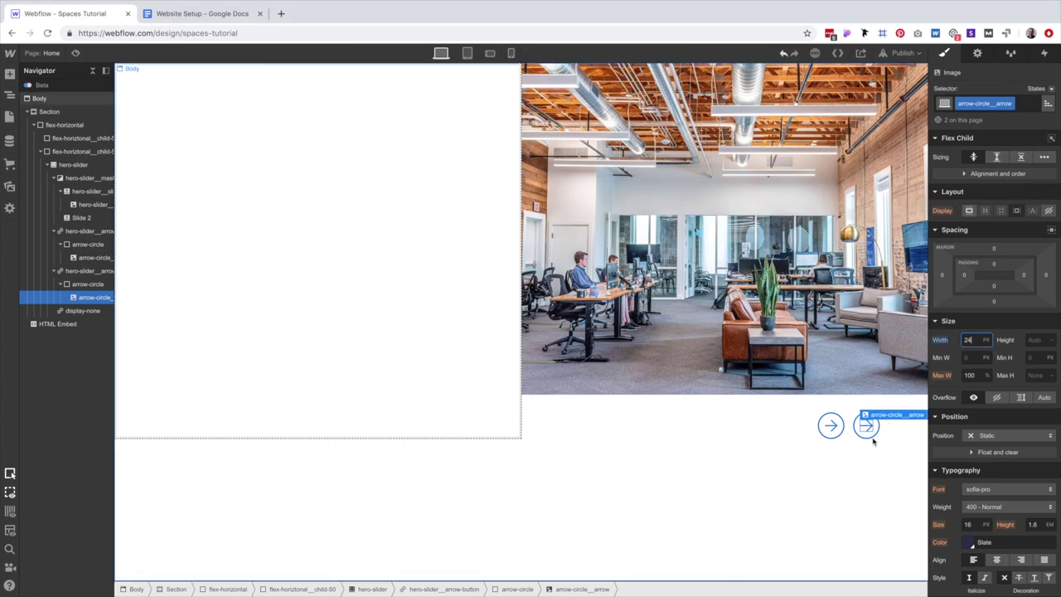
left_click(865, 465)
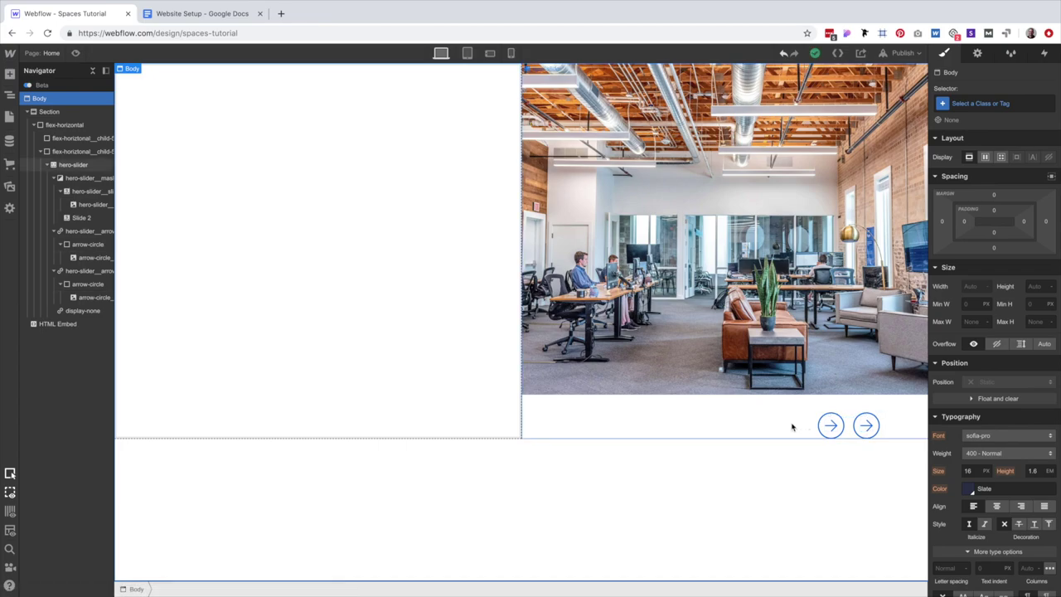
Add the combo class left-arrow to the arrow image in the left button.
left_click(833, 427)
left_click(831, 426)
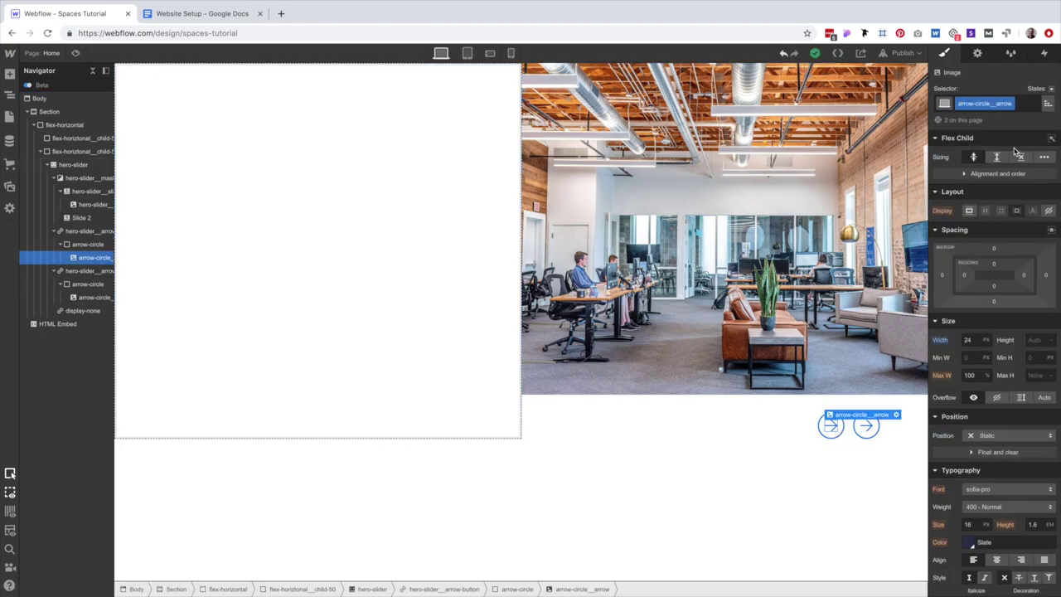
left_click(1038, 101)
type("left-")
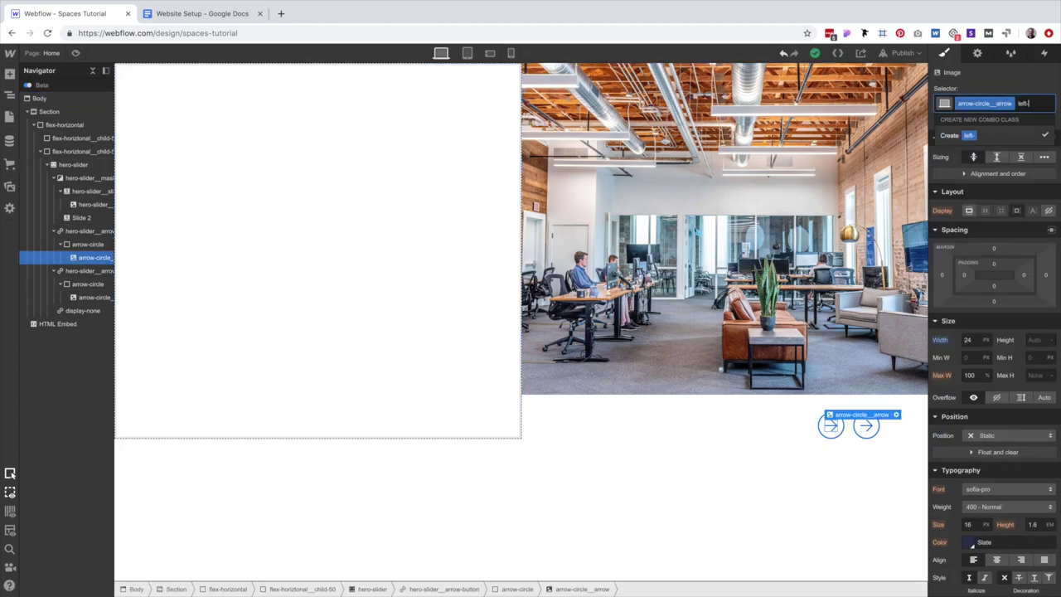
type("arrow")
key("Return")
Rotate the left-arrow image 180 degrees around its Z axis with a transform.
scroll(1018, 405, "down", 5)
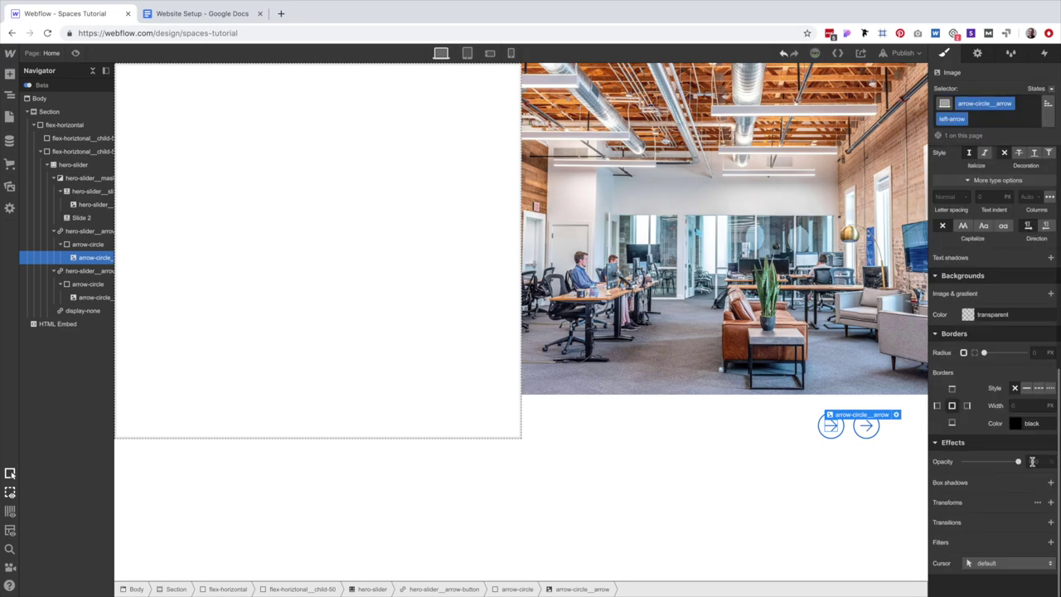
left_click(1050, 502)
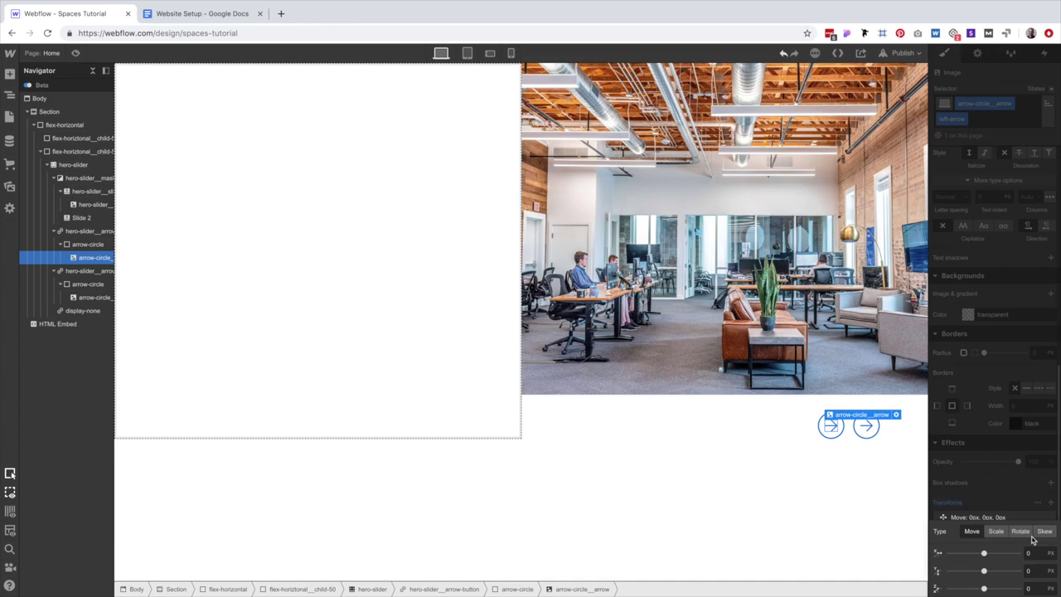
left_click(1032, 587)
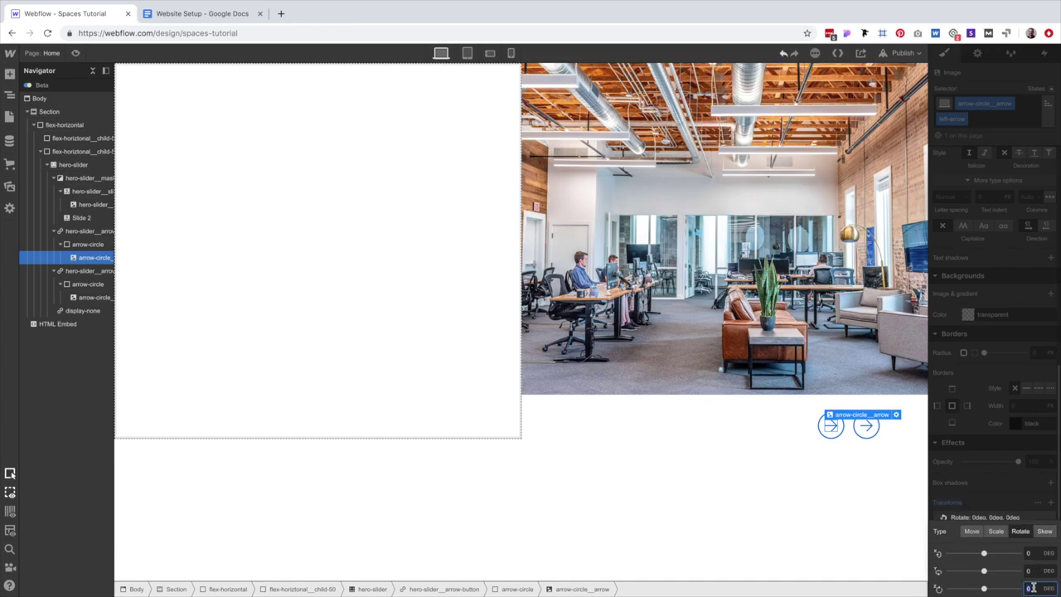
type("180")
key("Return")
left_click(794, 530)
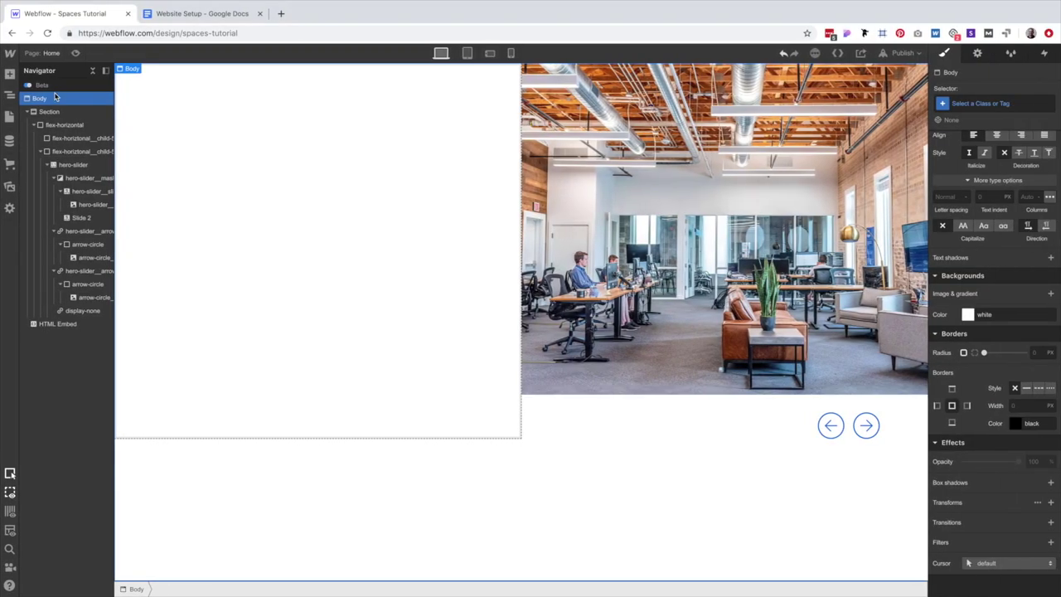
Preview the page, test the slider with both arrow buttons, and return to the design view.
left_click(75, 52)
left_click(988, 432)
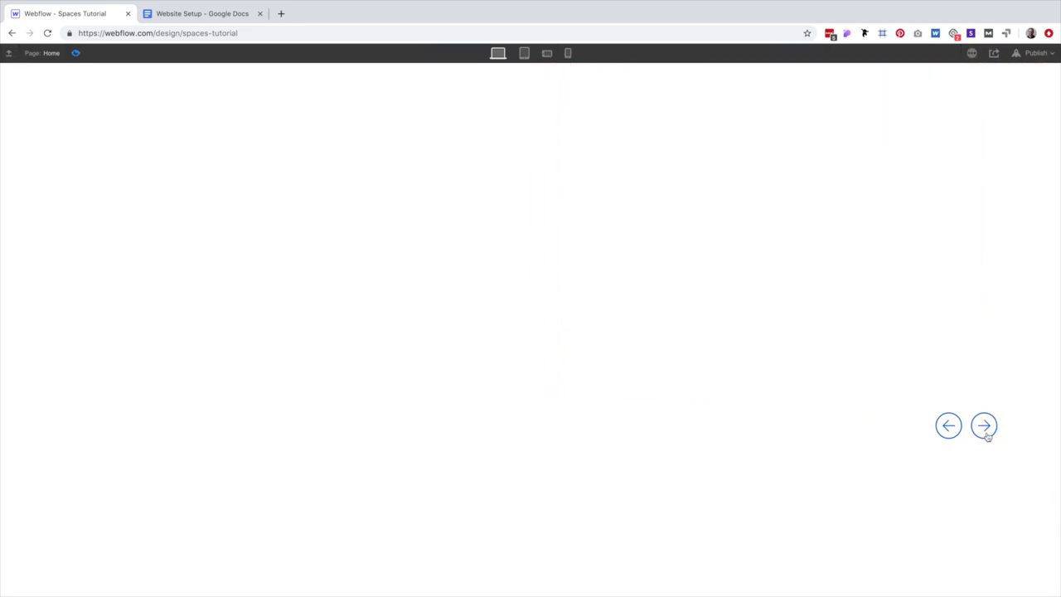
left_click(985, 428)
left_click(947, 427)
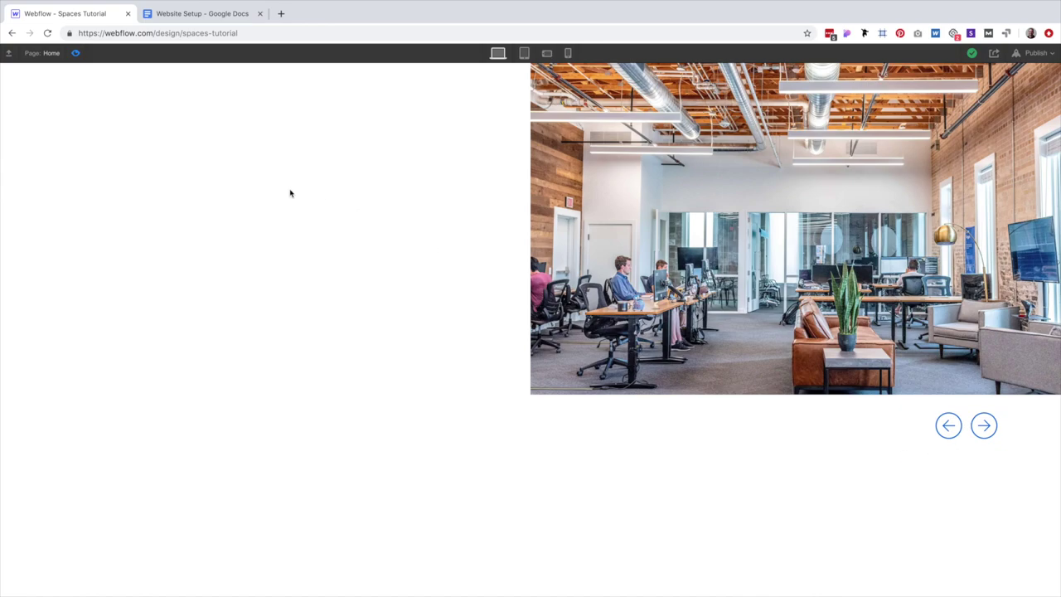
key("super+shift+p")
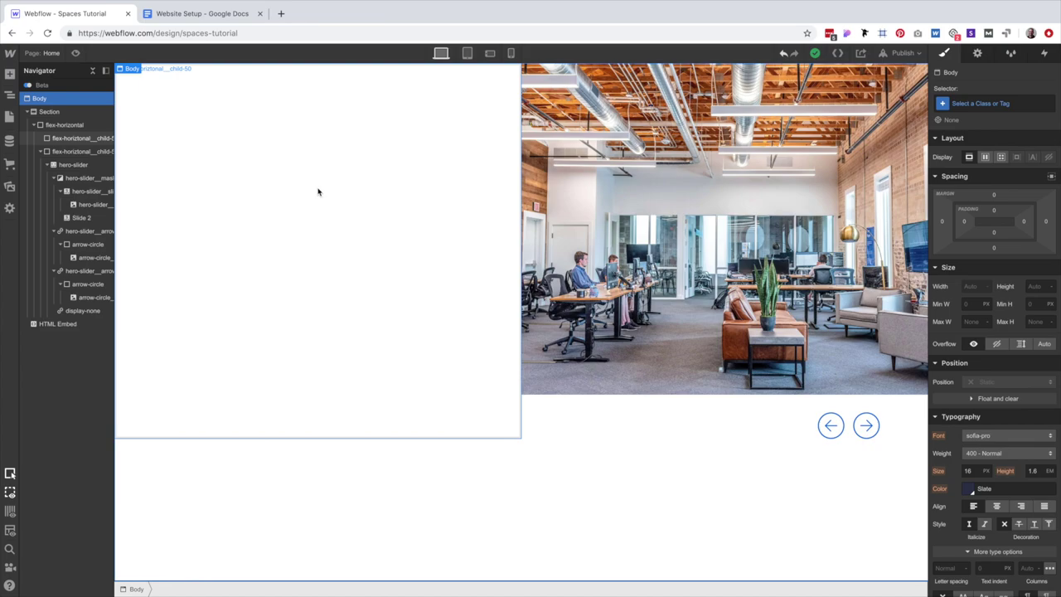
Add a div block below the hero-slider inside the second flex-horiztonal__child-50.
left_click(709, 416)
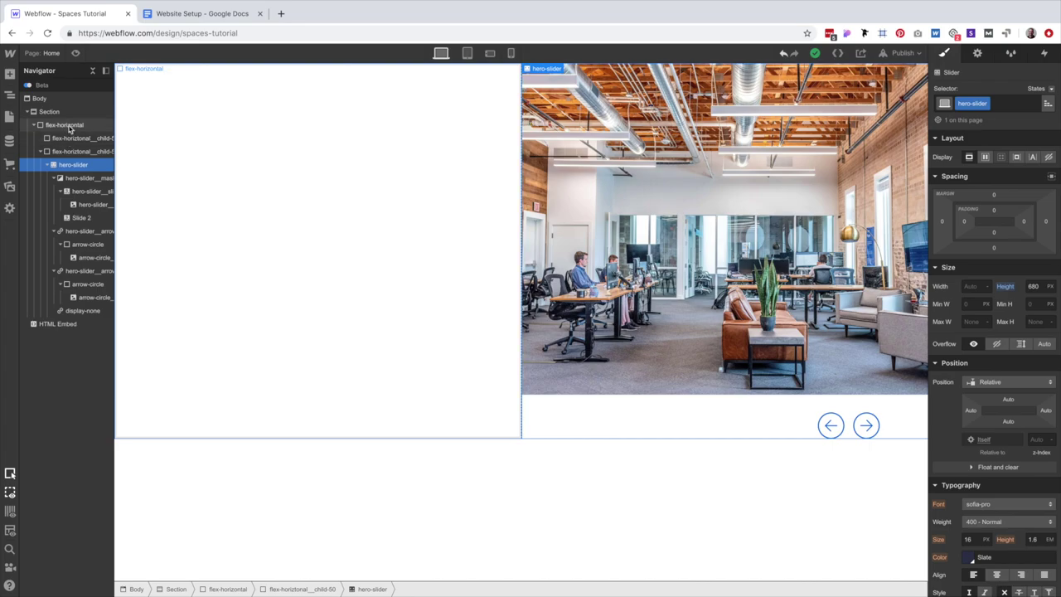
left_click(72, 152)
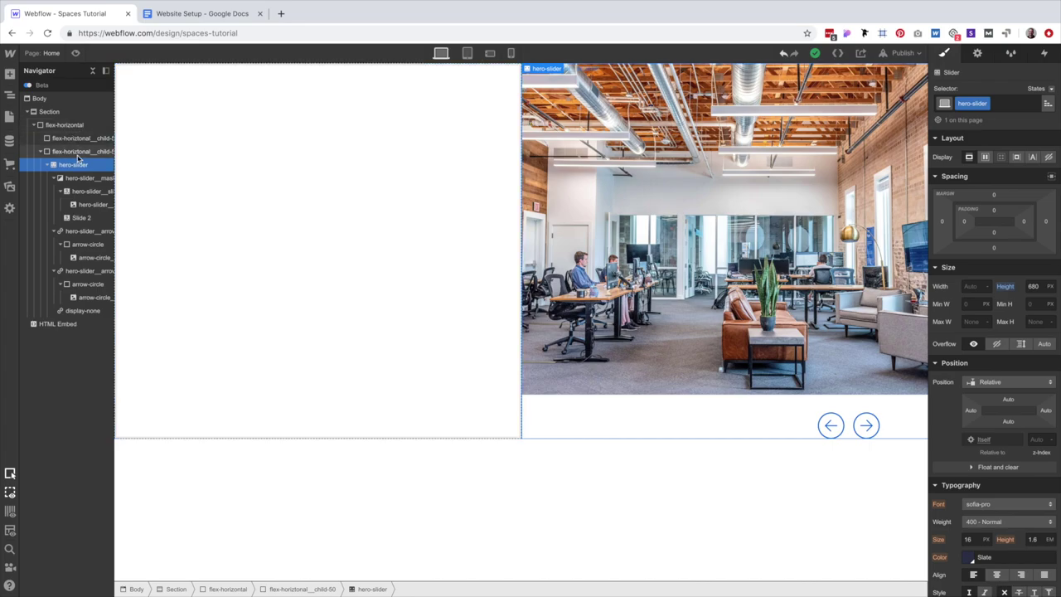
key("super+e")
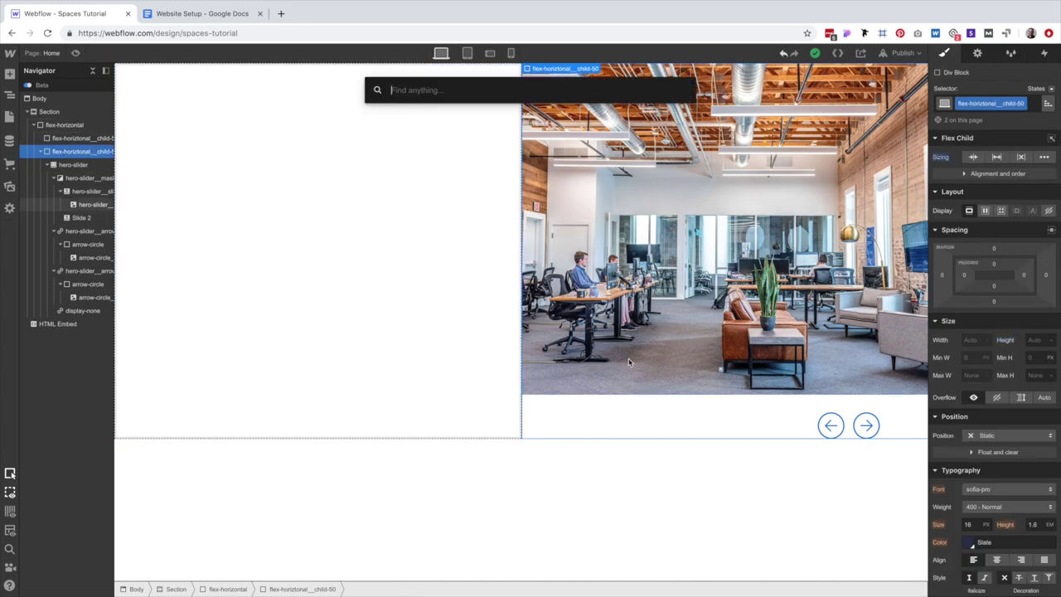
type("di")
key("Return")
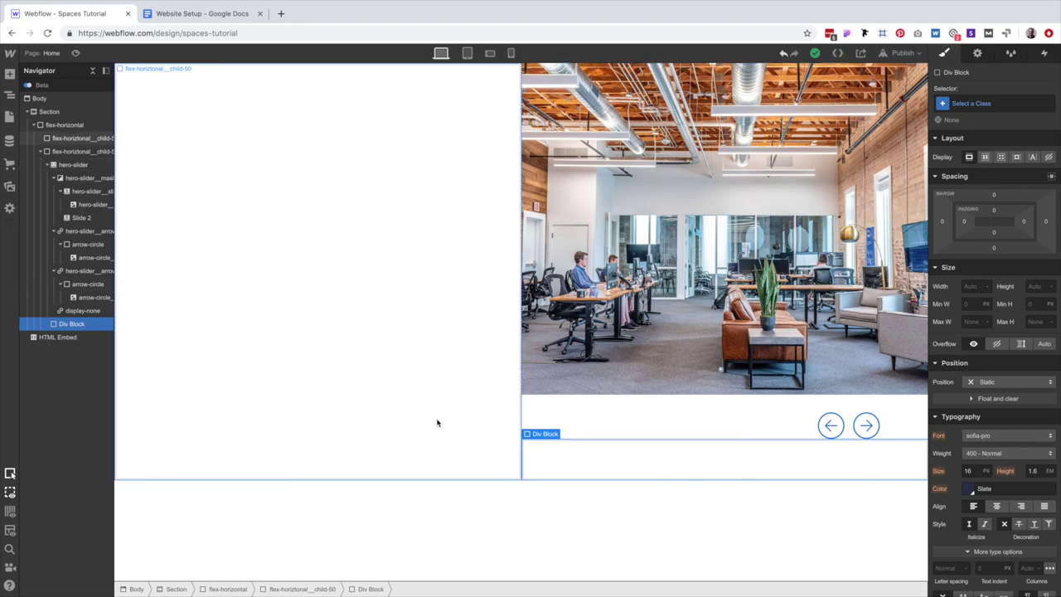
Add the combo class position-relative to the second flex-horiztonal__child-50 and set its position to Relative.
left_click(83, 152)
left_click(1040, 105)
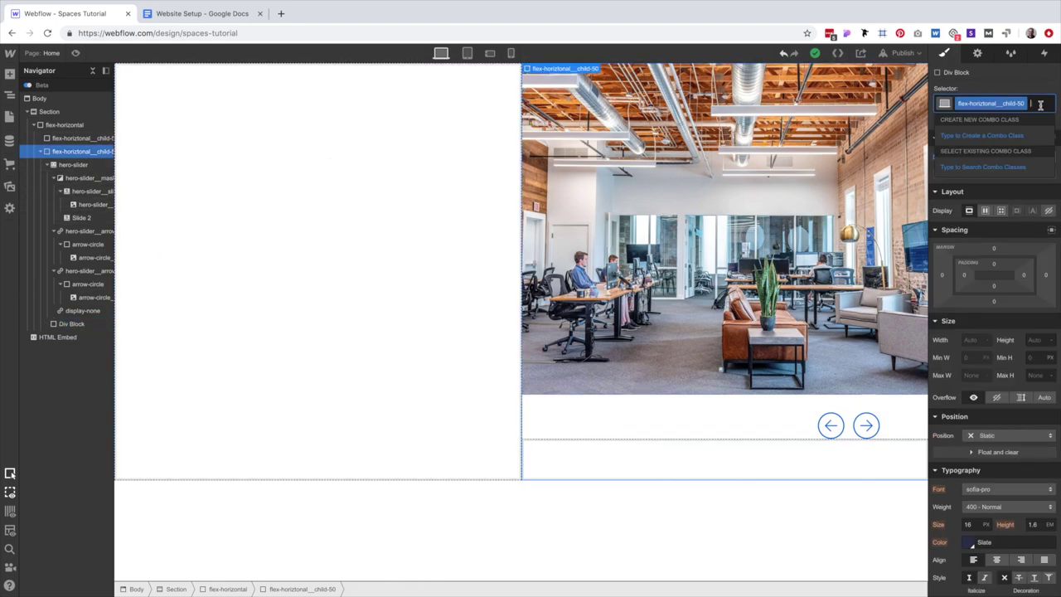
type("position")
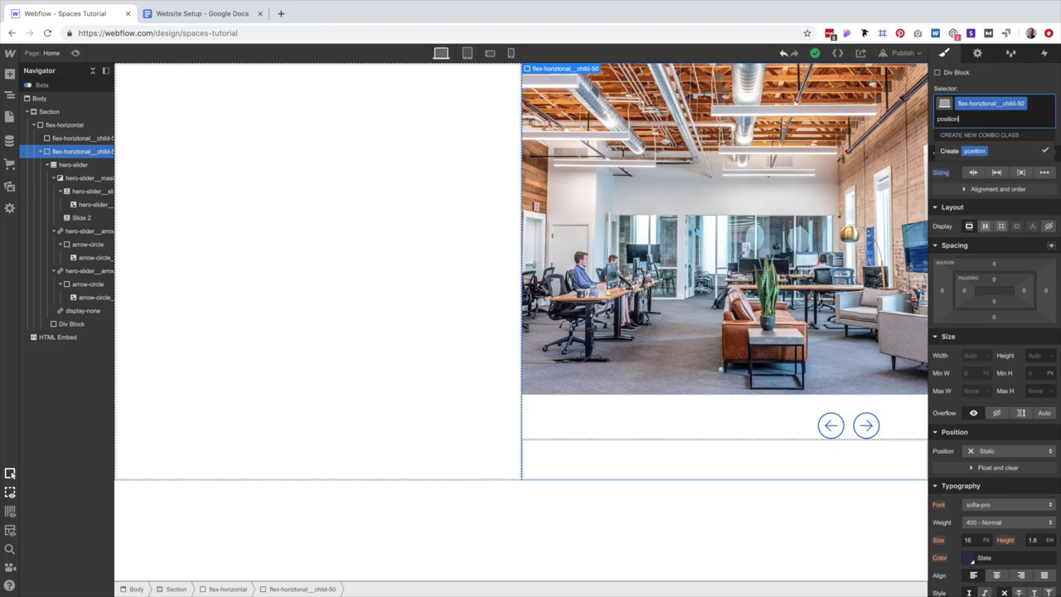
type("-relative")
key("Return")
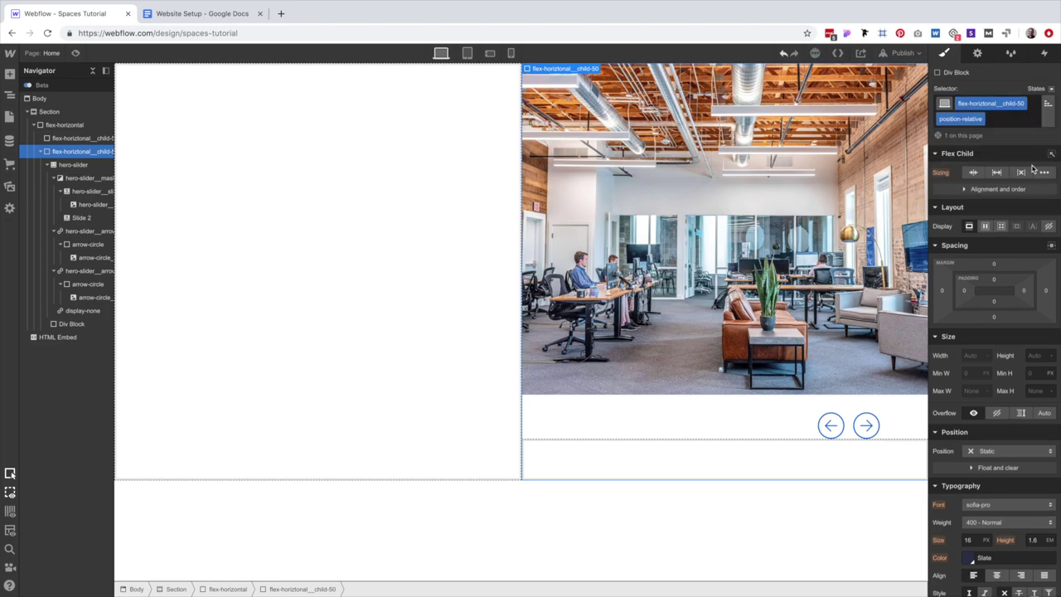
left_click(988, 452)
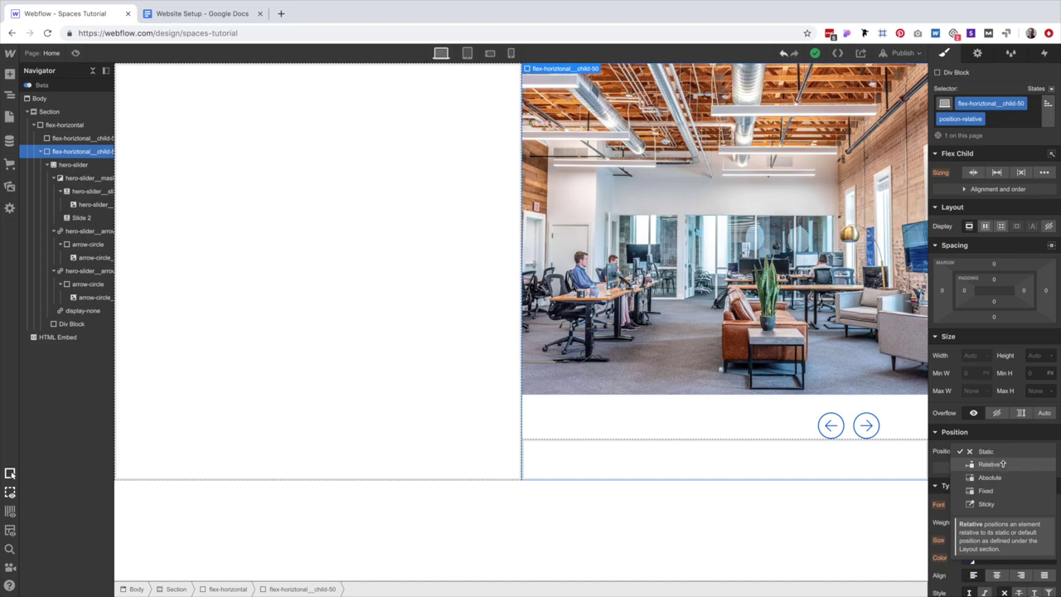
left_click(1003, 467)
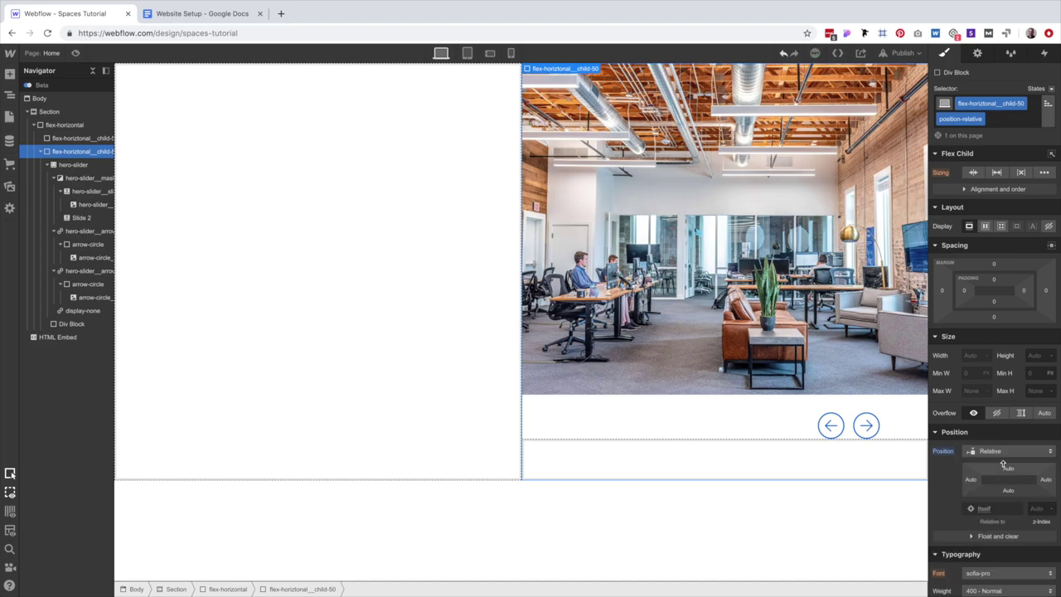
Give the new div block below the hero-slider the class hero-slider__caption-wrapper.
left_click(739, 469)
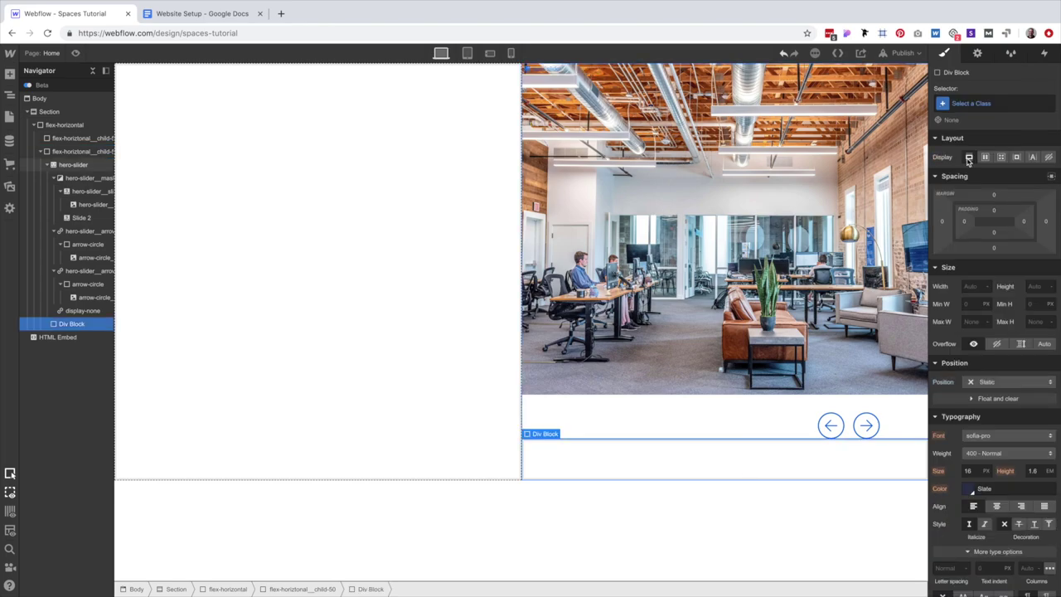
left_click(974, 104)
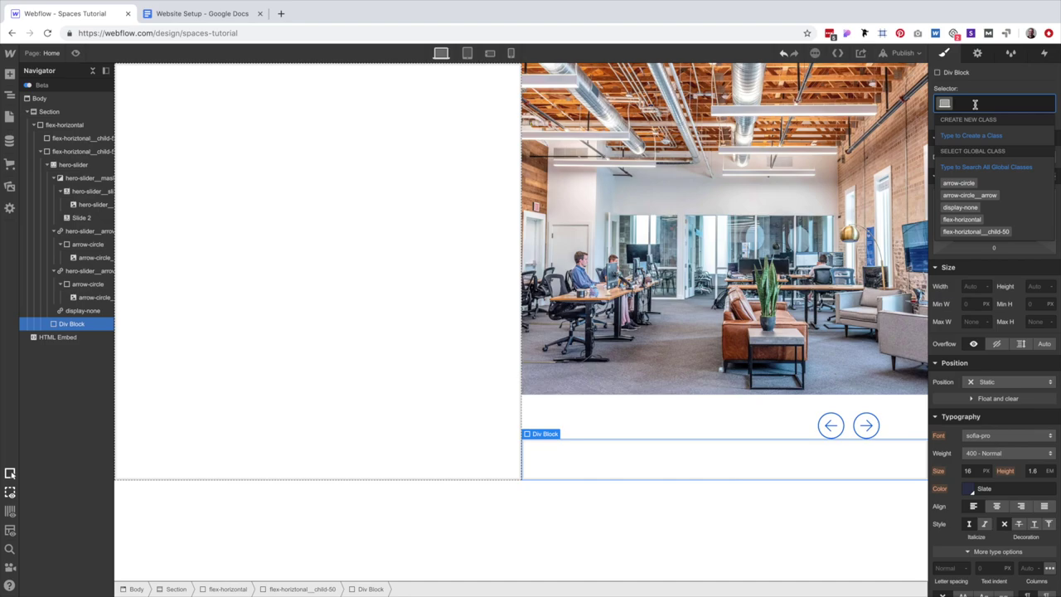
key("Down")
type("hero-slider__Capt")
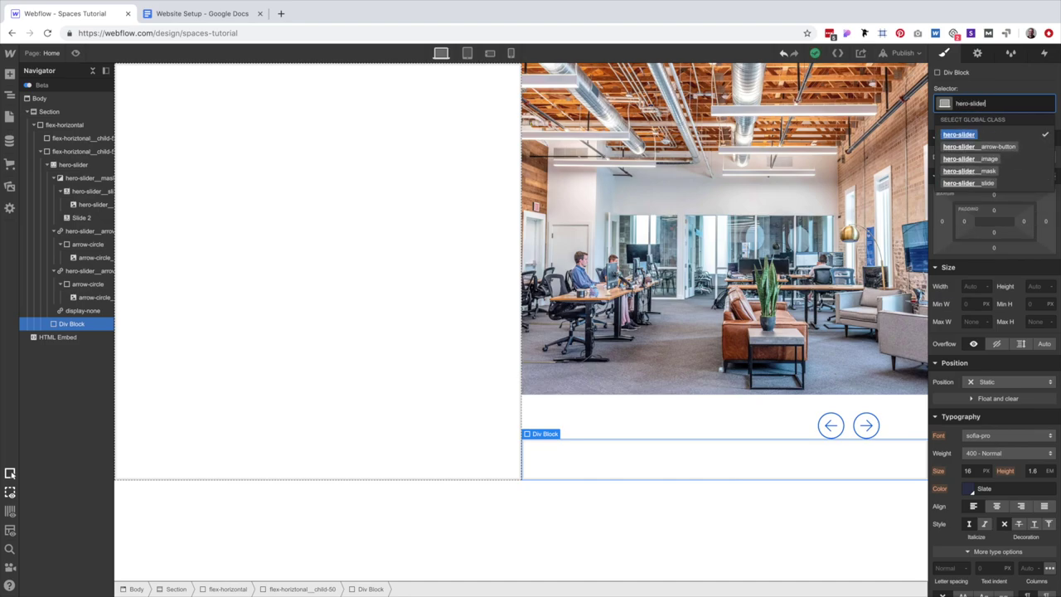
key("BackSpace")
key("BackSpace")
key("BackSpace")
key("BackSpace")
type("cap")
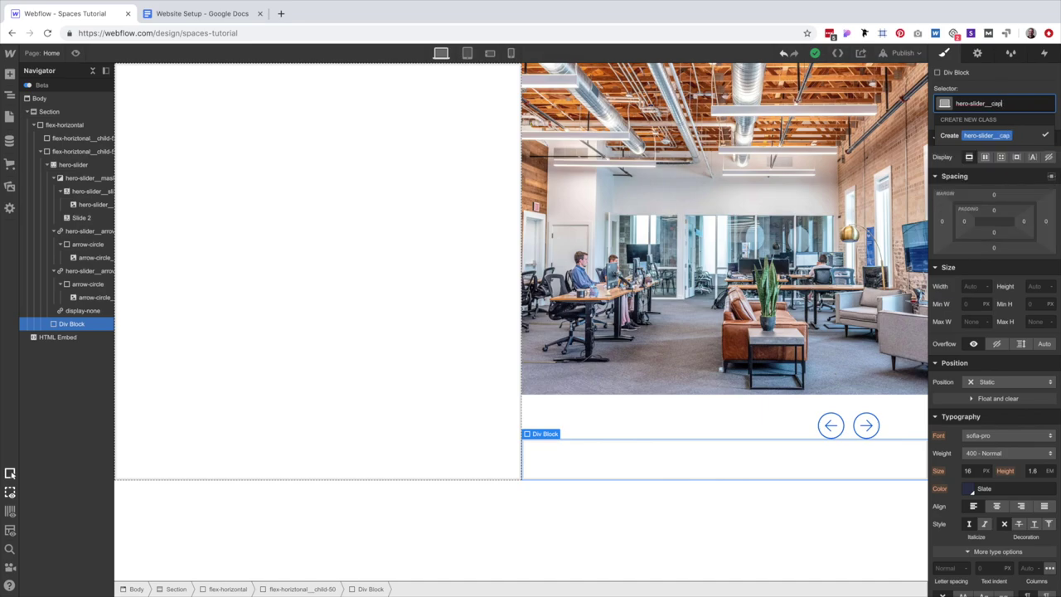
type("tion-wrapper")
key("Return")
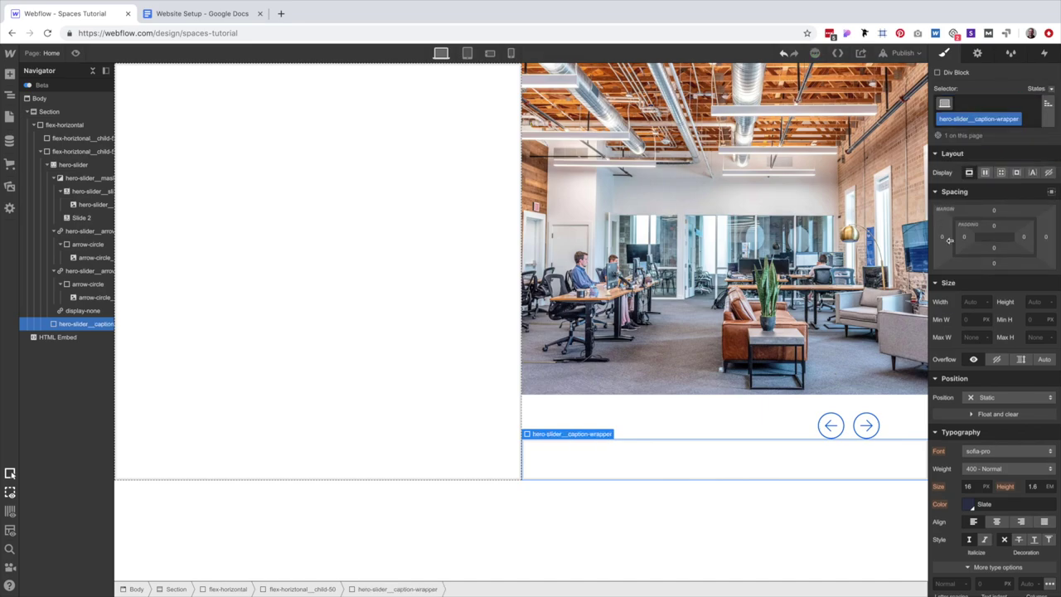
Set the hero-slider__caption-wrapper's position to Absolute and anchor it to its parent's bottom-left corner.
left_click(986, 398)
left_click(999, 424)
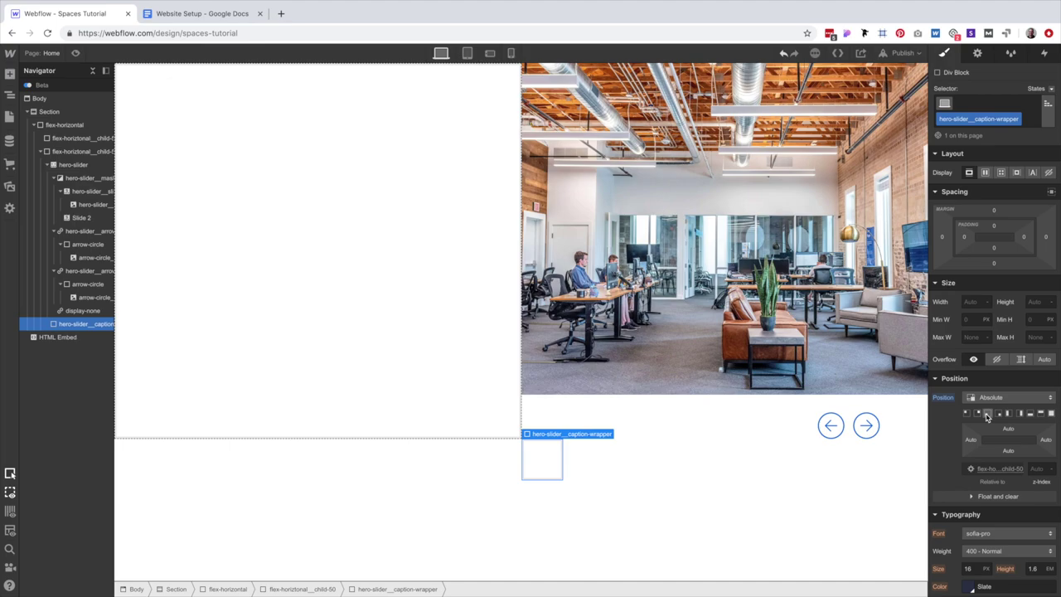
left_click(986, 414)
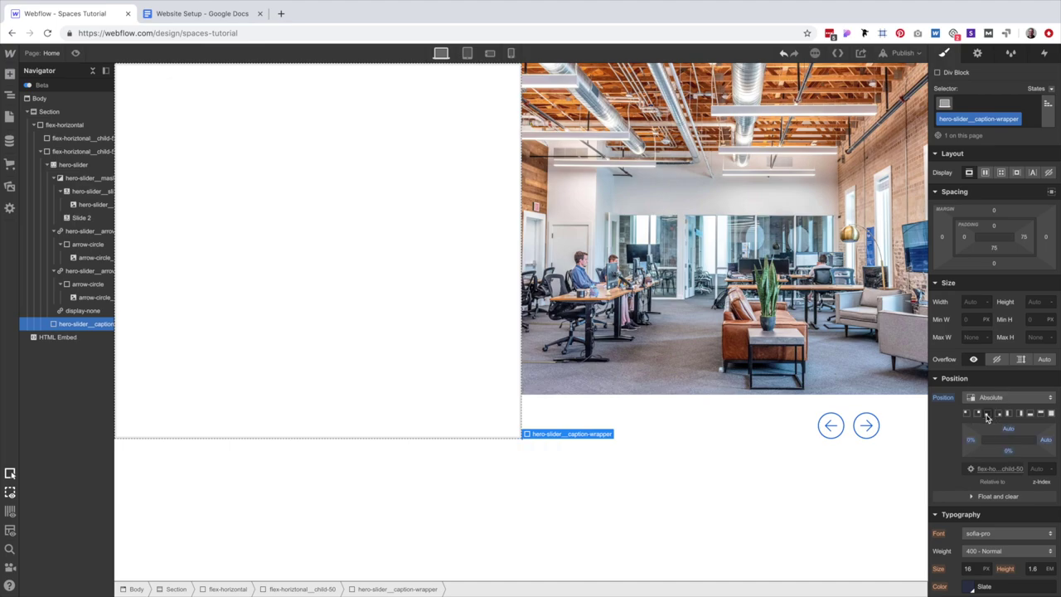
Set the hero-slider__caption-wrapper's width and height to 48 px each.
left_click(968, 301)
type("48")
key("Tab")
type("48")
key("Return")
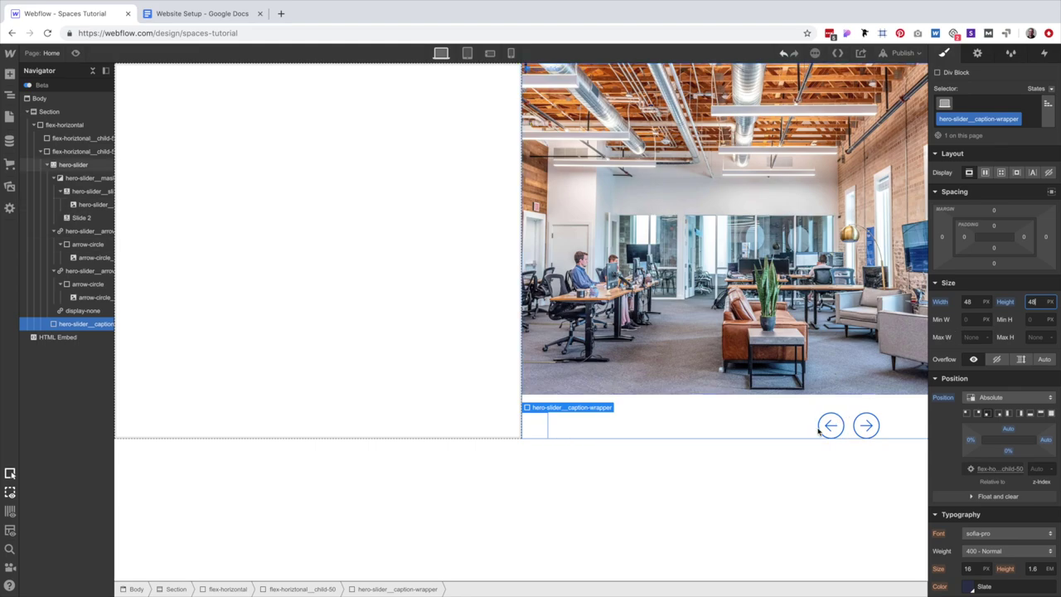
Switch to Sketch, inspect the line between the gallery caption and the arrow buttons, and return to Webflow.
key("ctrl+Left")
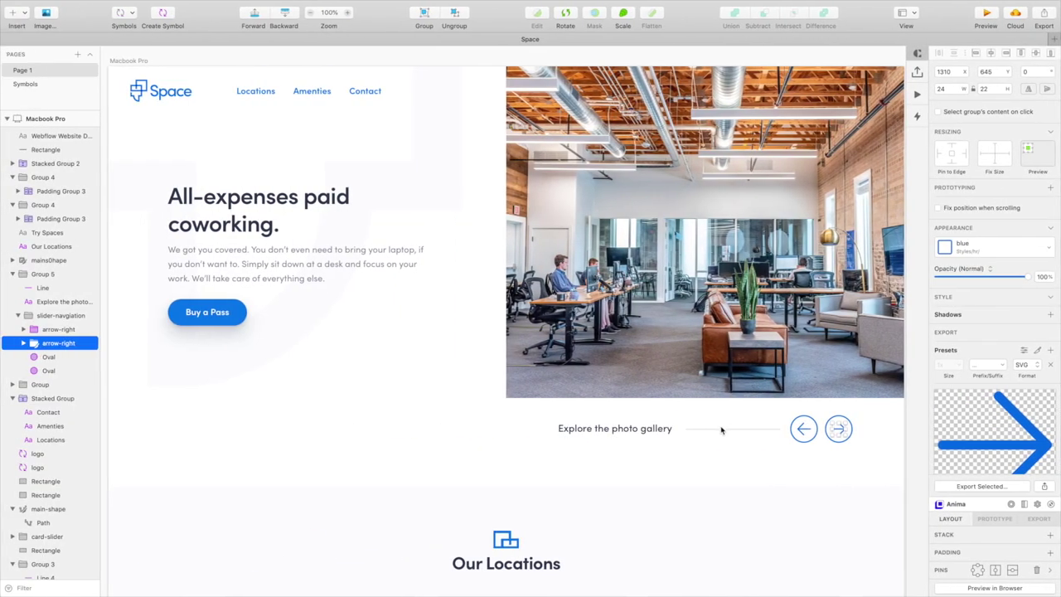
left_click(728, 428)
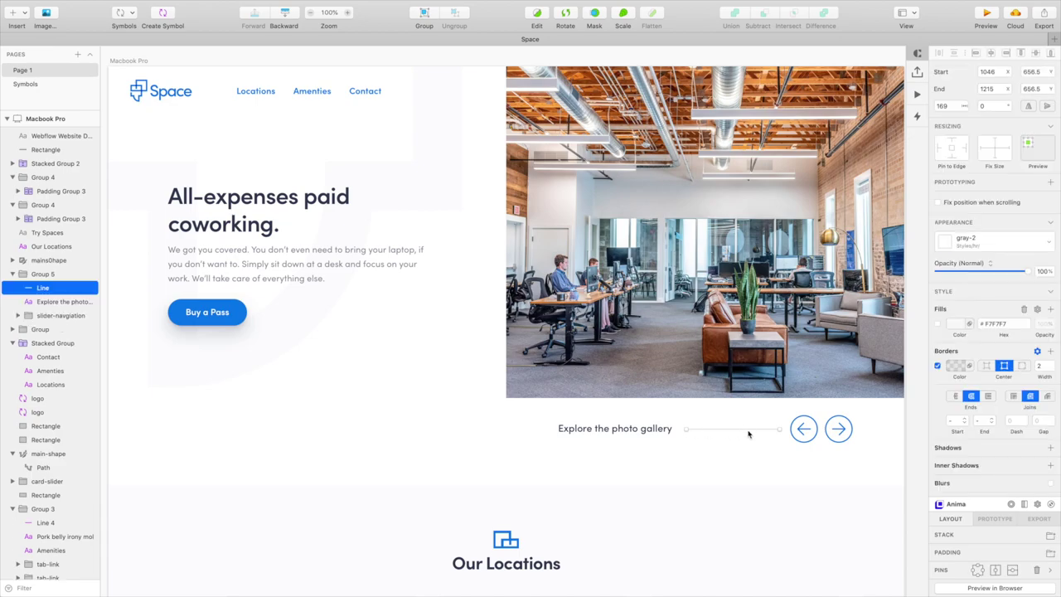
key("ctrl+Right")
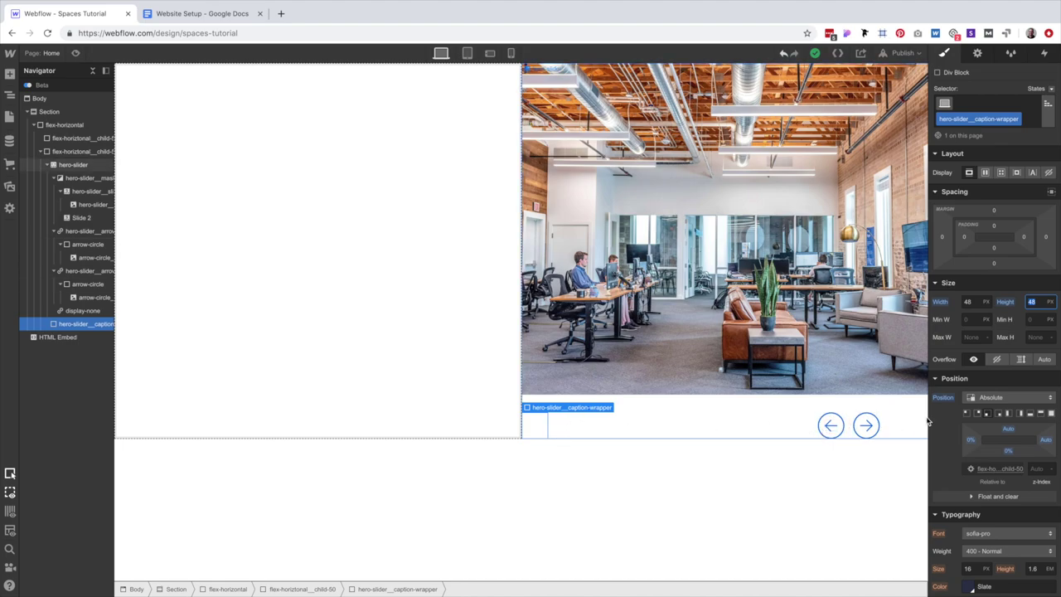
Select the right hero-slider__arrow-button link, the parent of its arrow-circle, and set its z-index to 3.
left_click(866, 425)
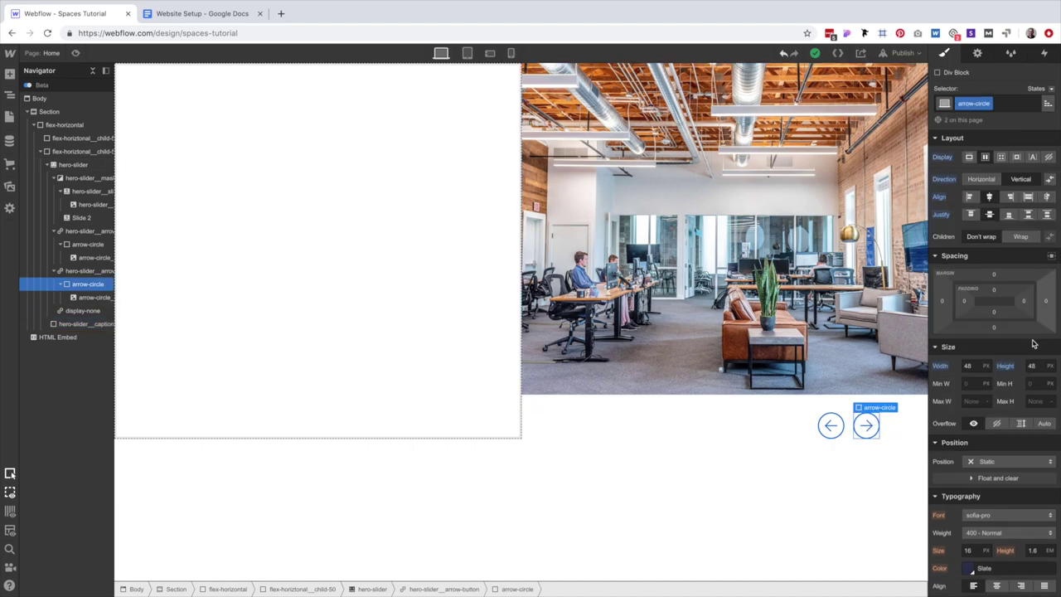
left_click(444, 588)
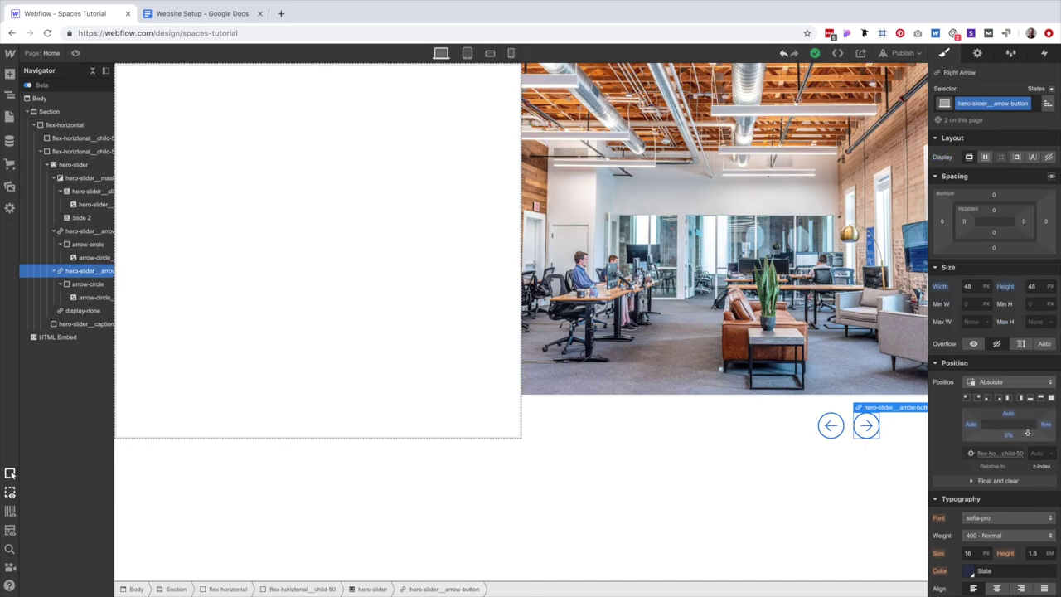
left_click(580, 421)
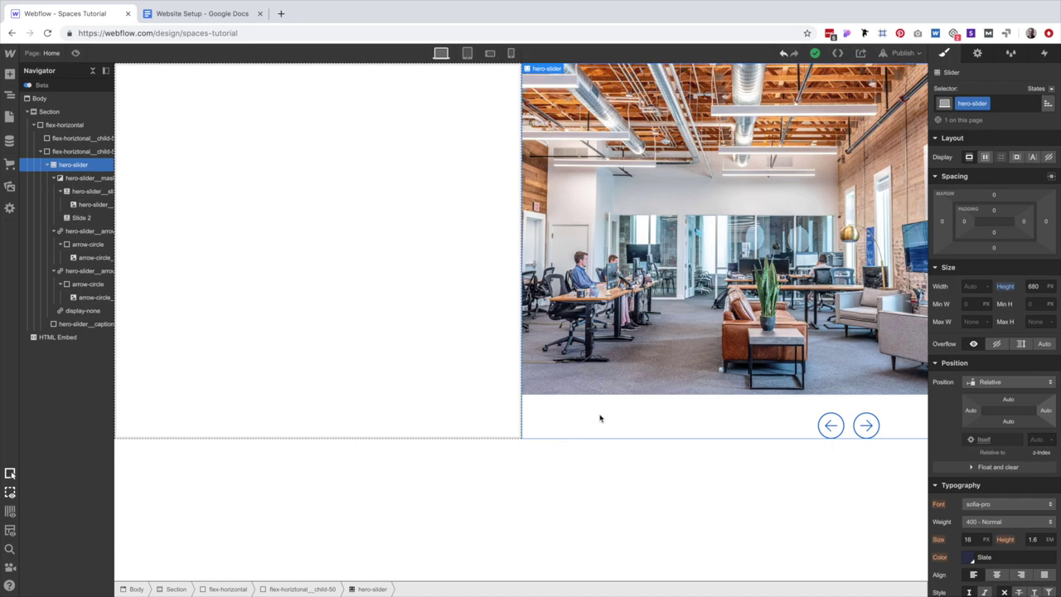
left_click(864, 425)
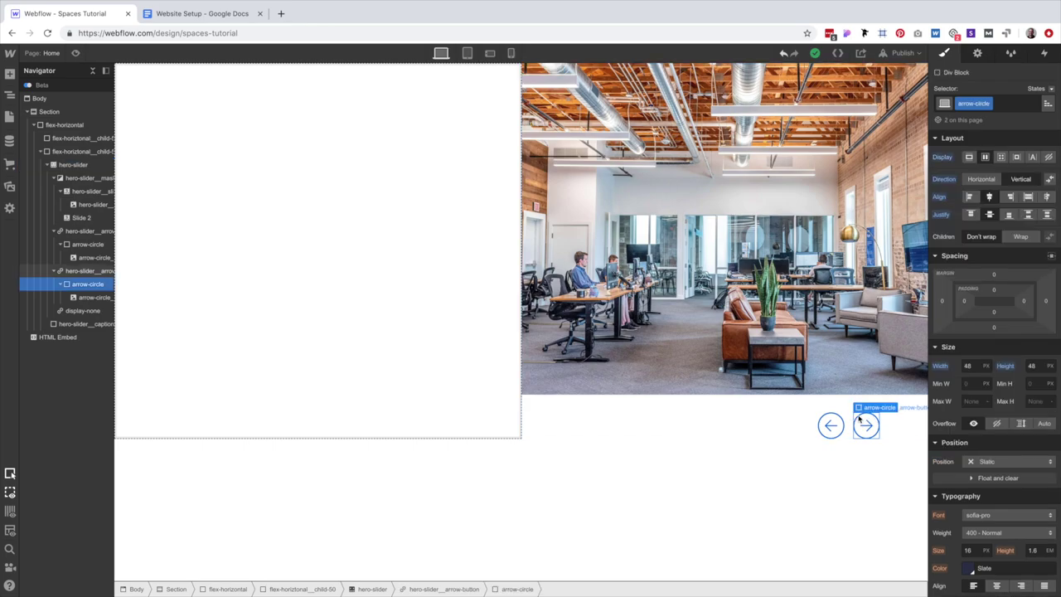
left_click(448, 587)
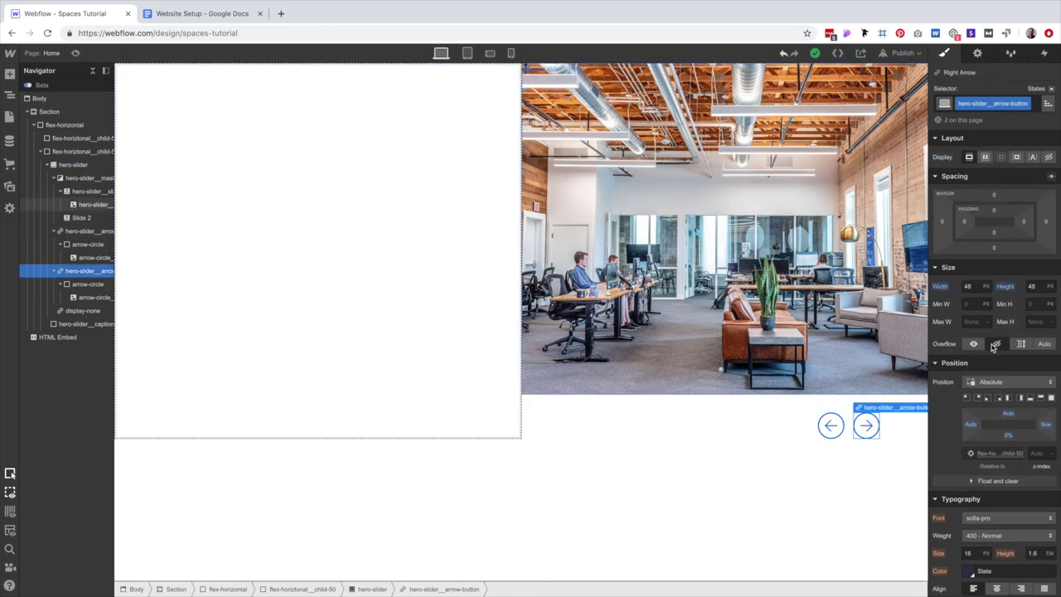
left_click(1036, 452)
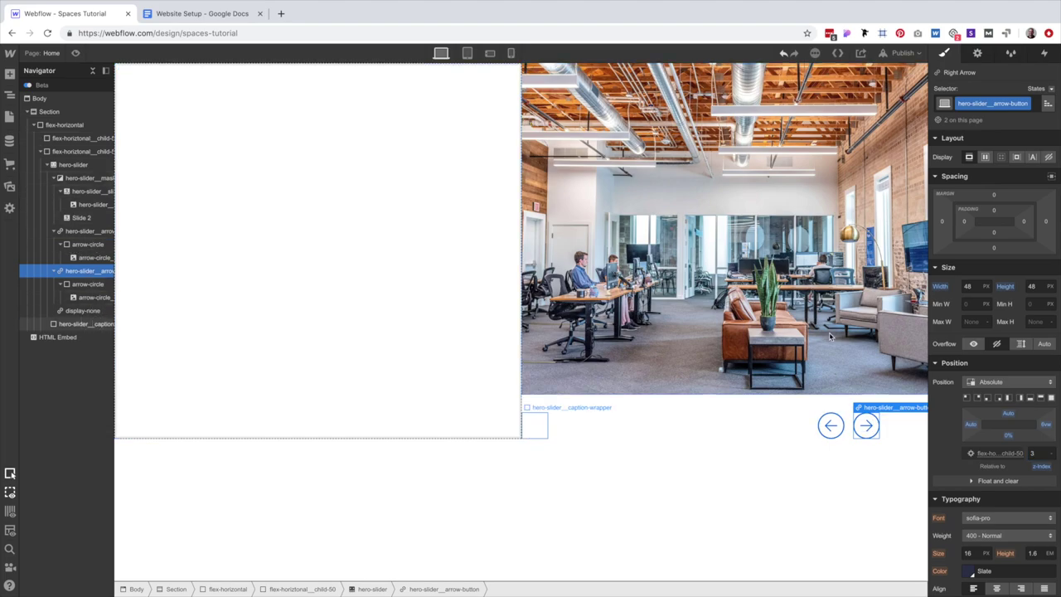
Set the hero-slider__caption-wrapper's z-index to 2.
left_click(86, 324)
left_click(1035, 469)
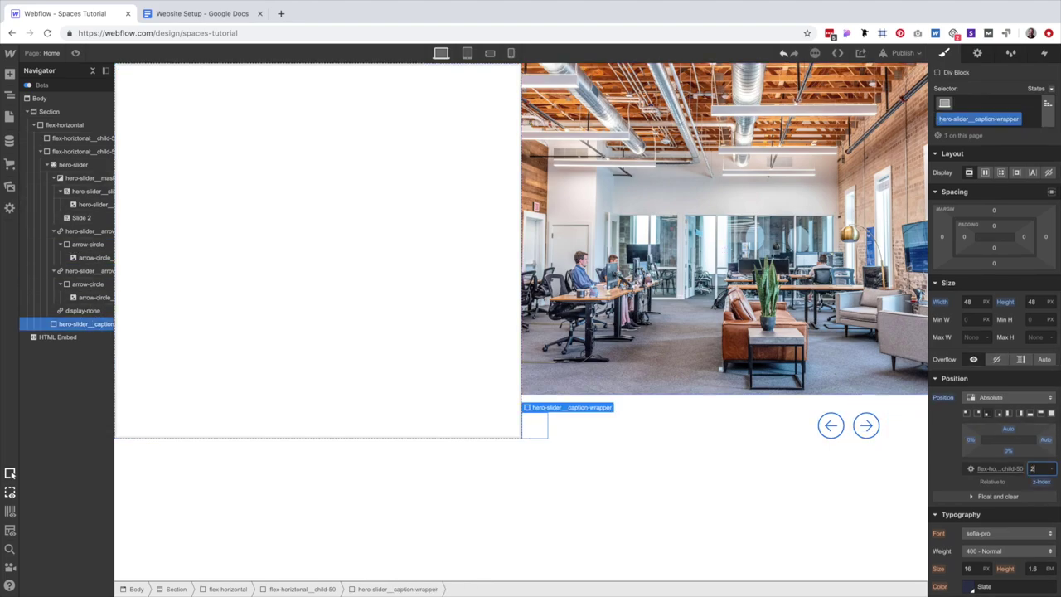
left_click(566, 469)
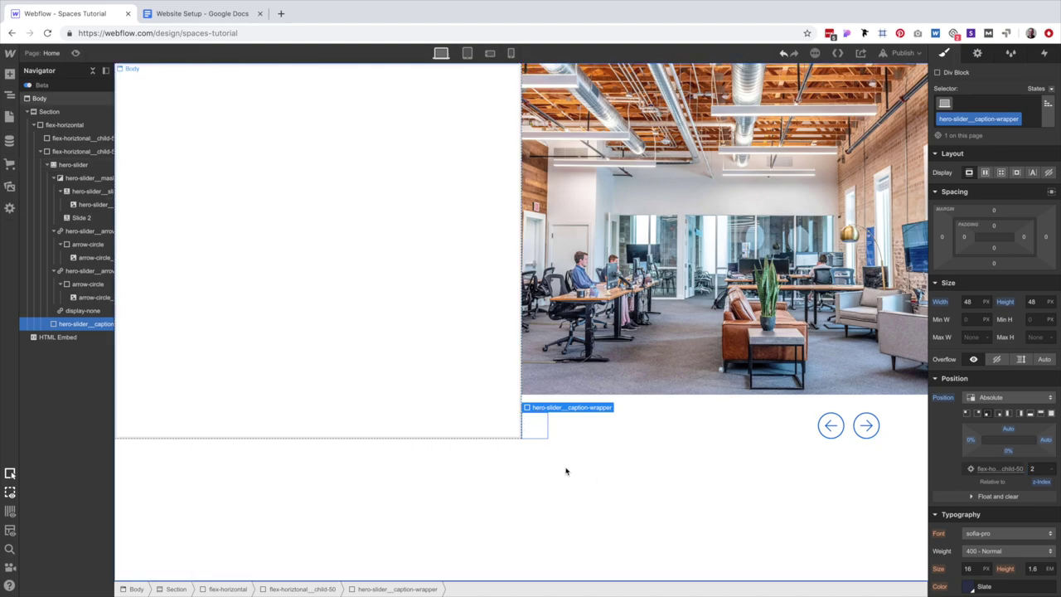
Set the hero-slider__caption-wrapper's width to 44 VW.
left_click(538, 432)
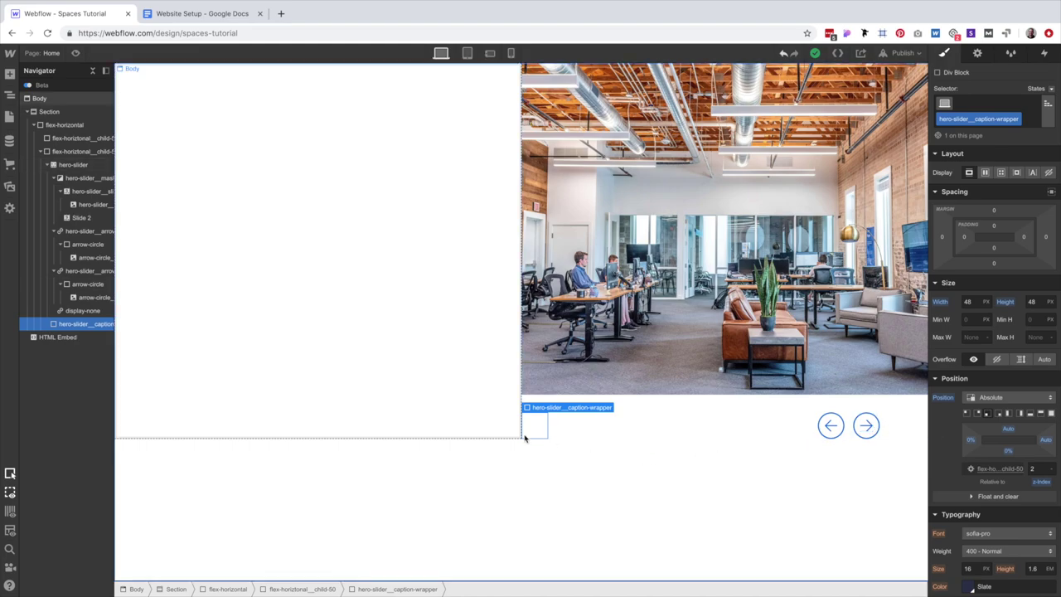
left_click(977, 302)
key("Return")
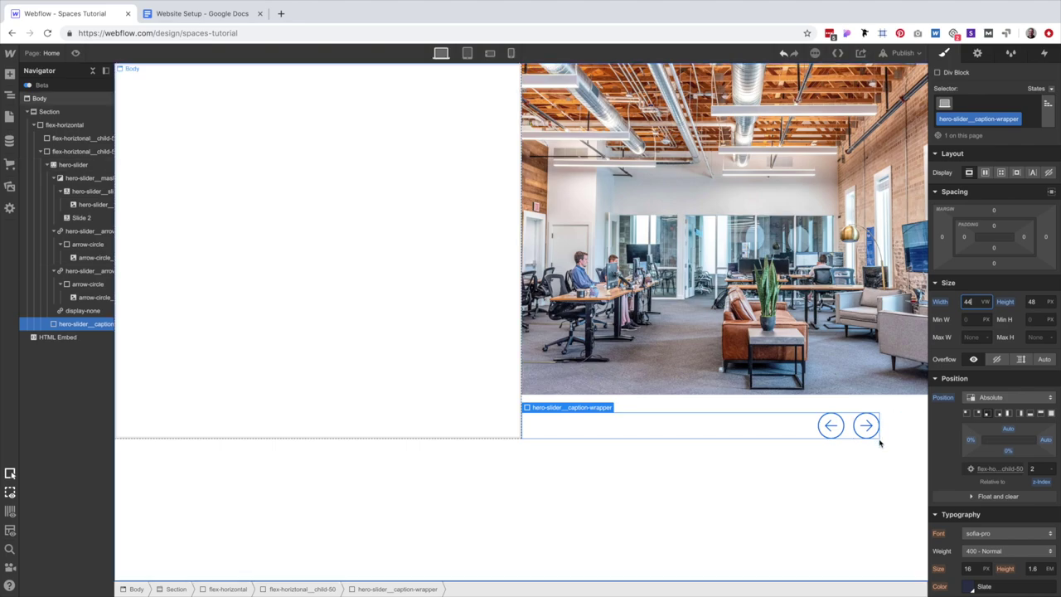
scroll(1036, 259, "down", 1)
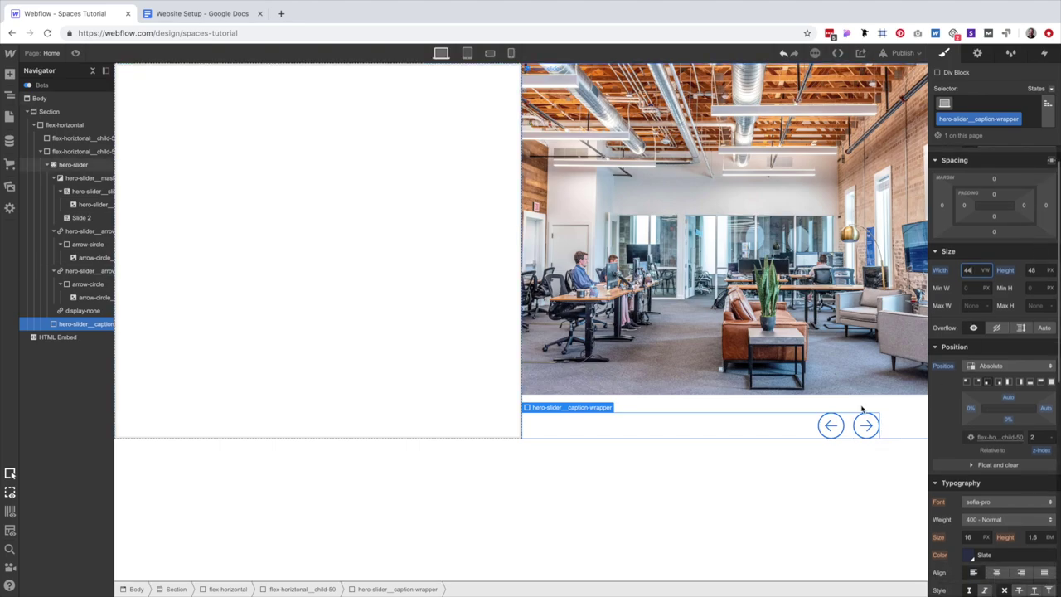
scroll(1036, 259, "up", 1)
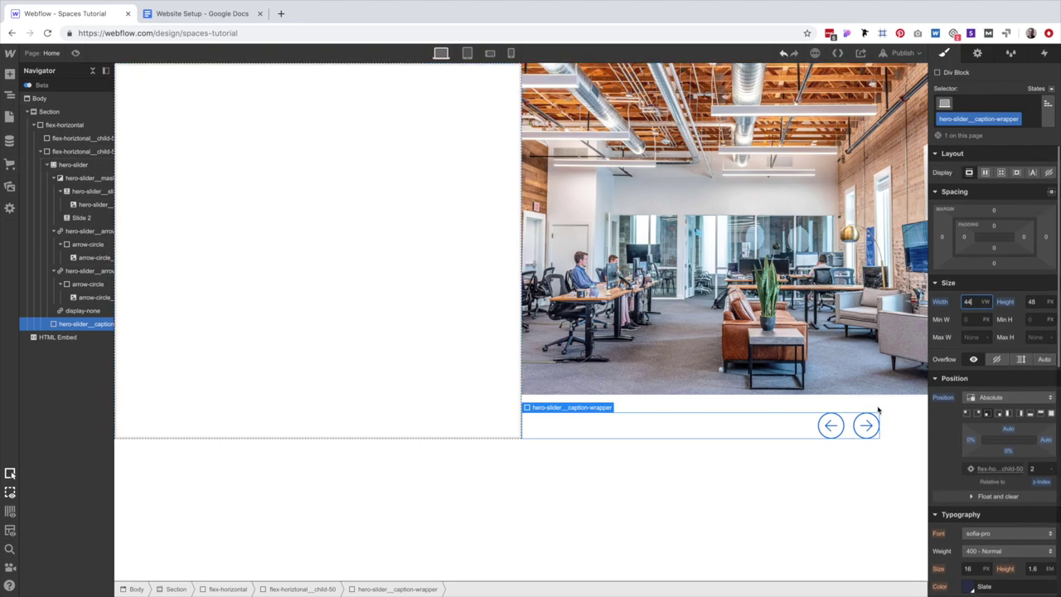
Set the hero-slider__caption-wrapper's right padding to 112 px to clear both arrow buttons and the gap between them.
left_click(1022, 236)
type("48+16")
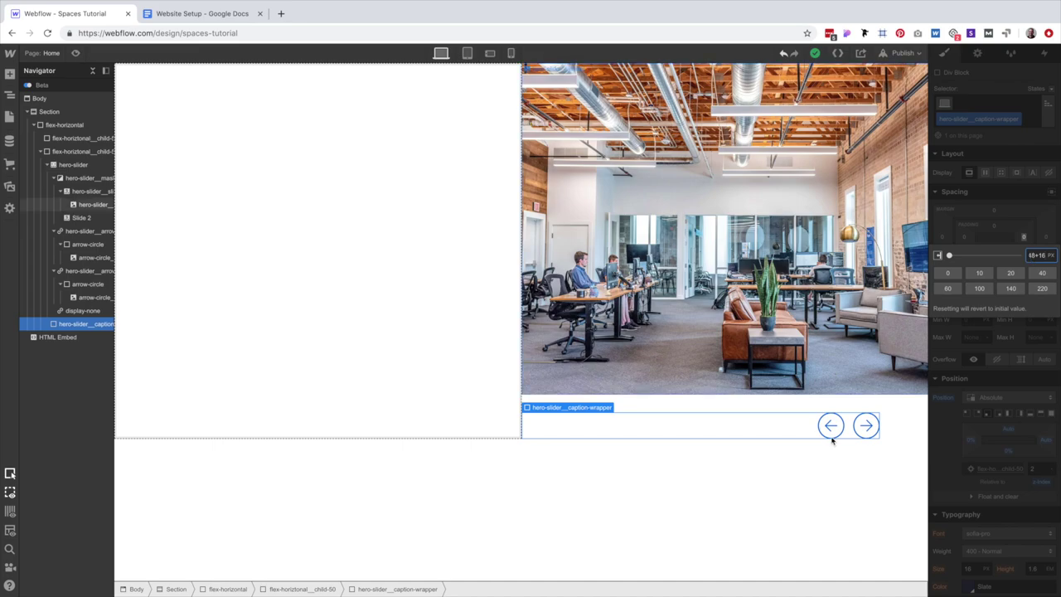
key("Return")
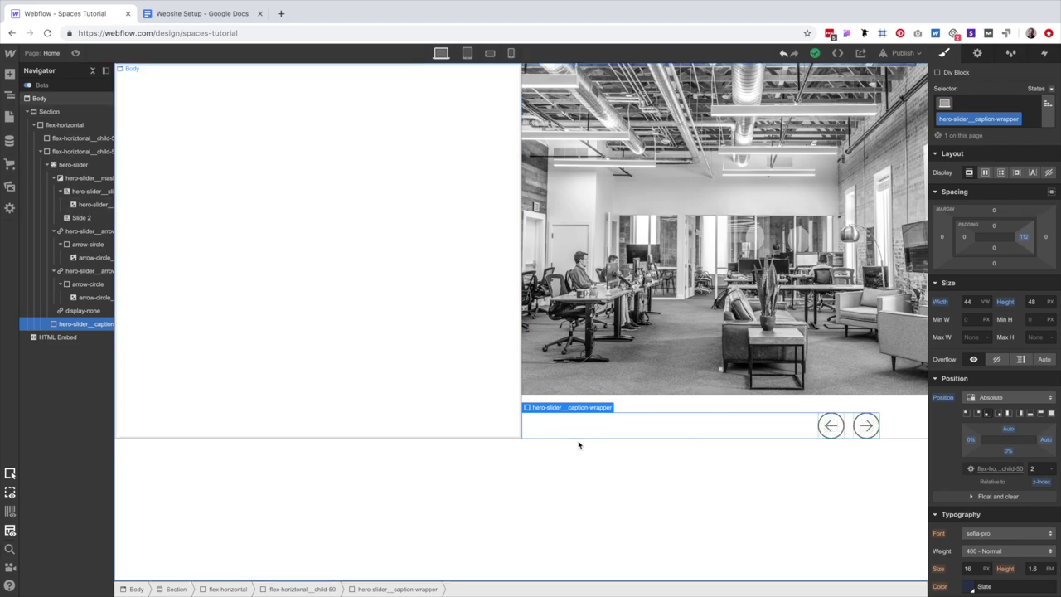
Add a paragraph inside the hero-slider__caption-wrapper.
key("super+e")
type("p")
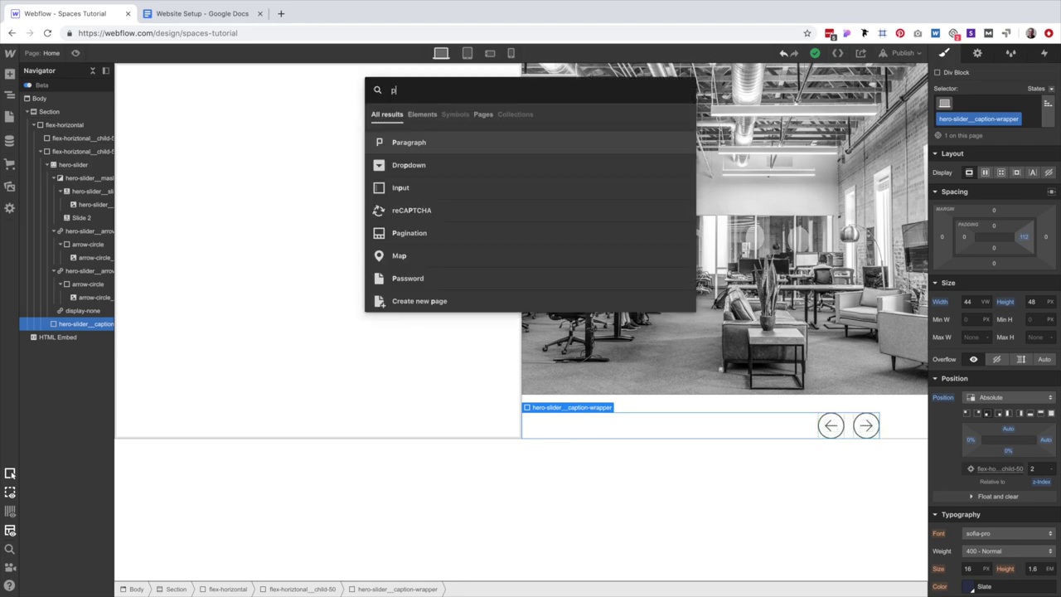
type("a")
key("Return")
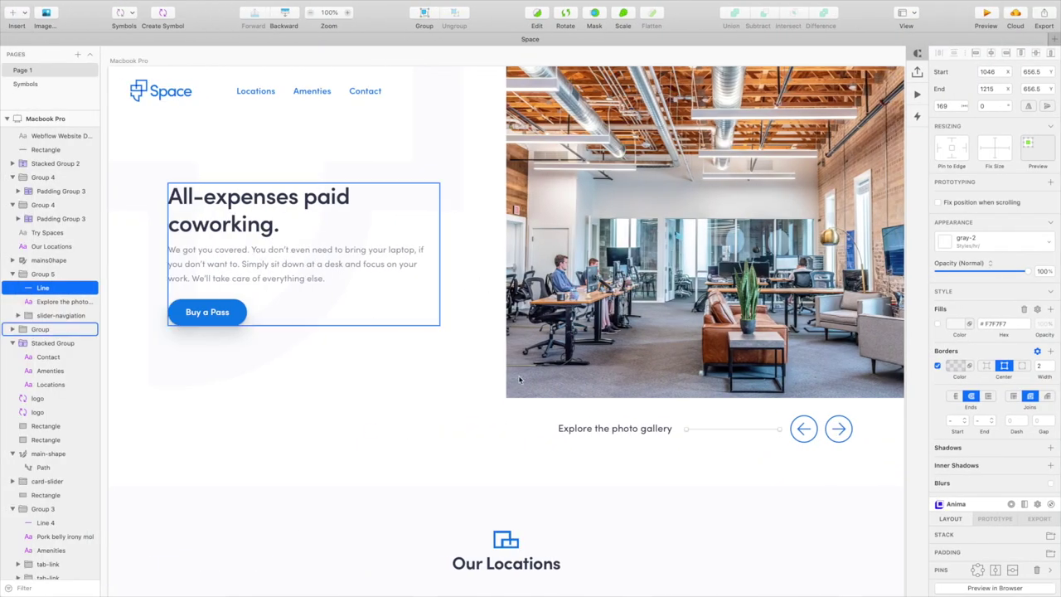
In the Sketch design, select the gallery caption below the hero photo and open its text.
left_click(602, 431)
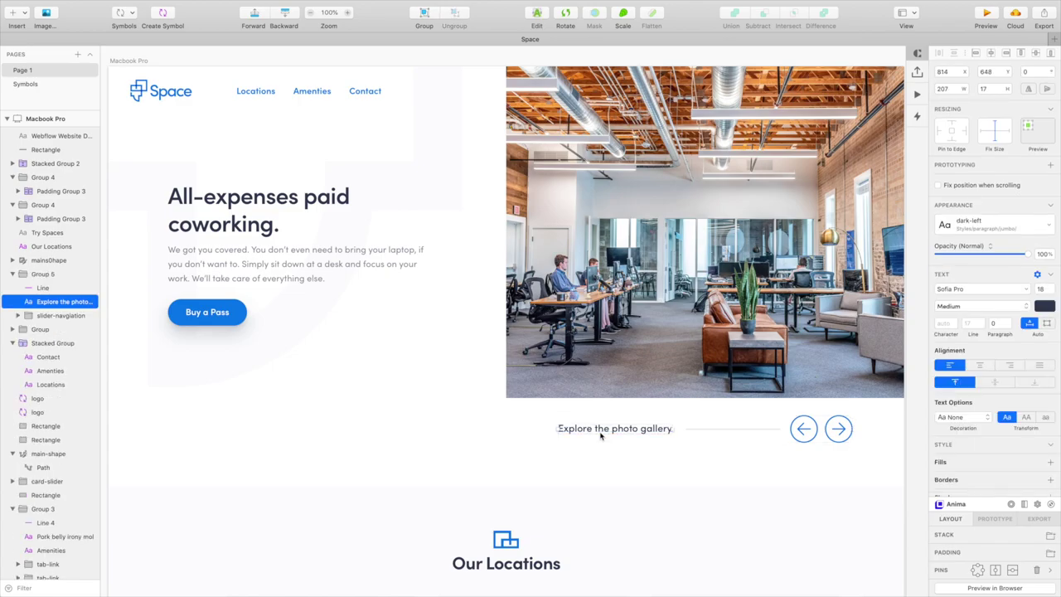
double_click(619, 427)
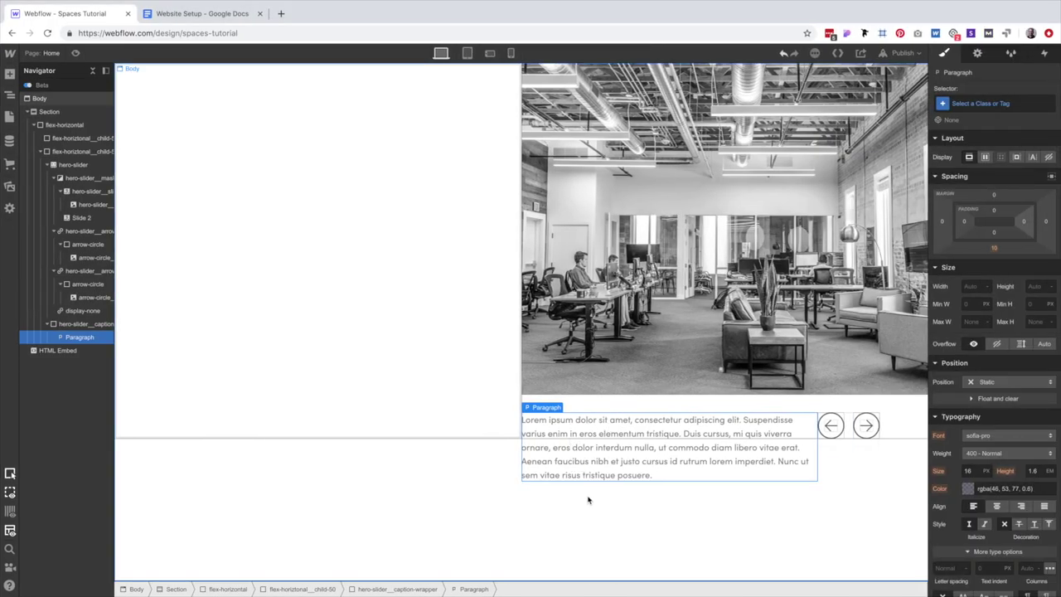
Replace the paragraph inside the hero-slider__caption-wrapper with a text block in Webflow.
key("Delete")
left_click(589, 421)
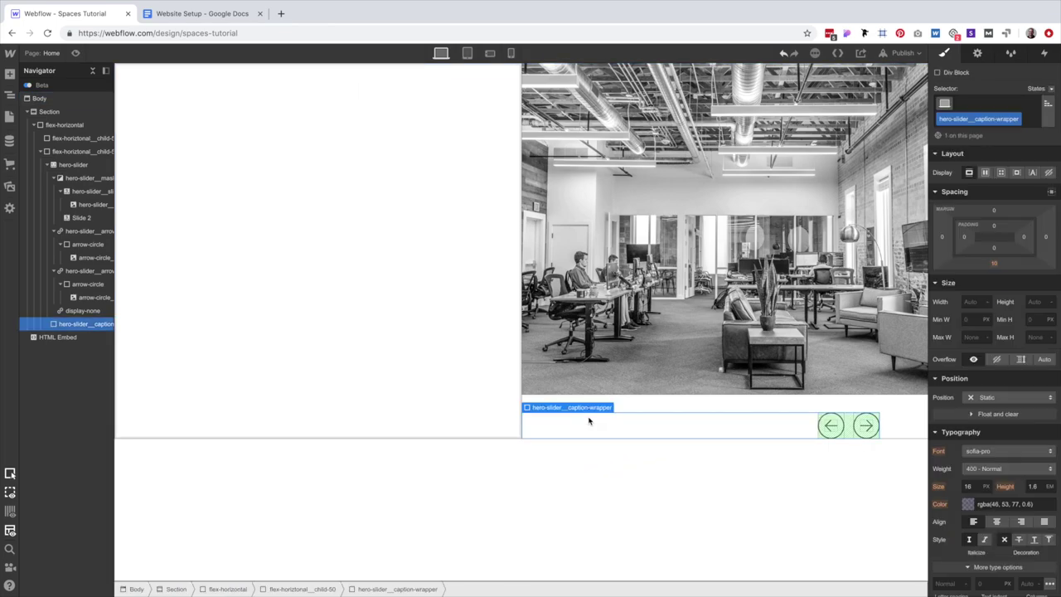
key("super+e")
type("text")
key("Return")
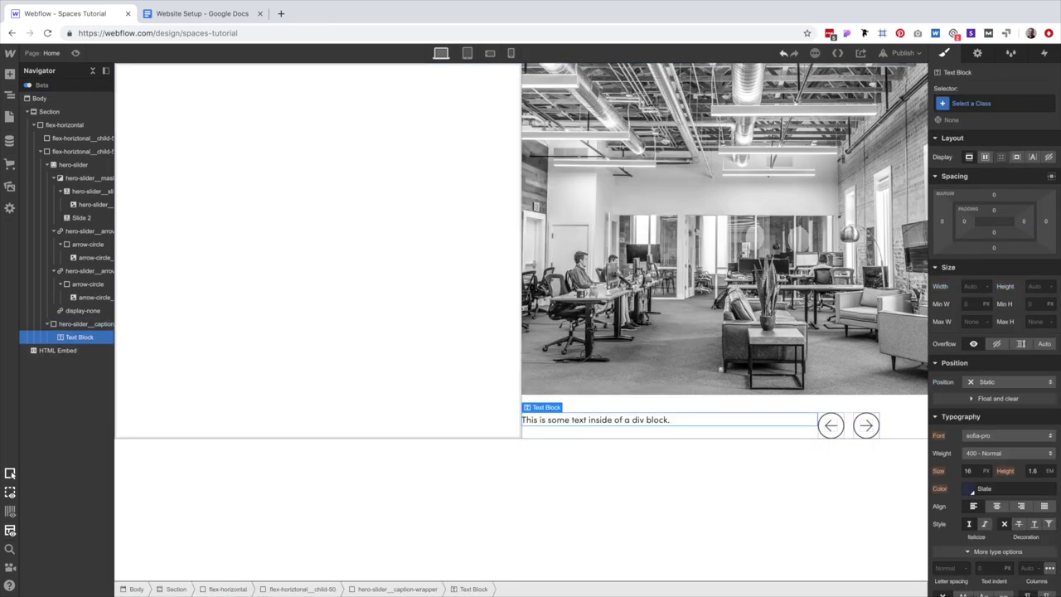
Change the text block's content to "Explore the photo gallery" and select its parent hero-slider__caption-wrapper.
double_click(597, 421)
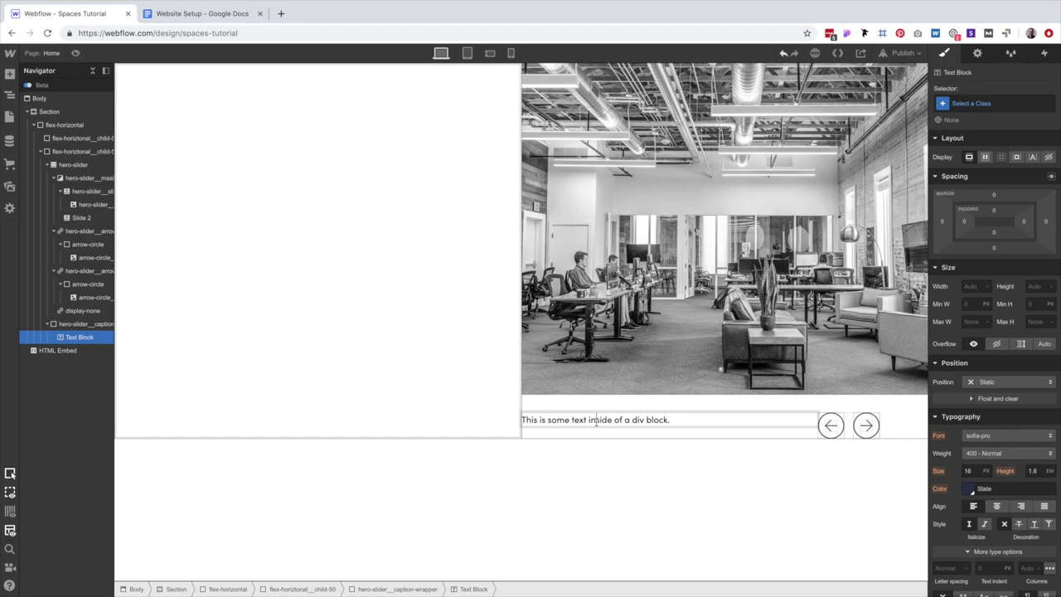
key("super+a")
type("Explore the photo gallery")
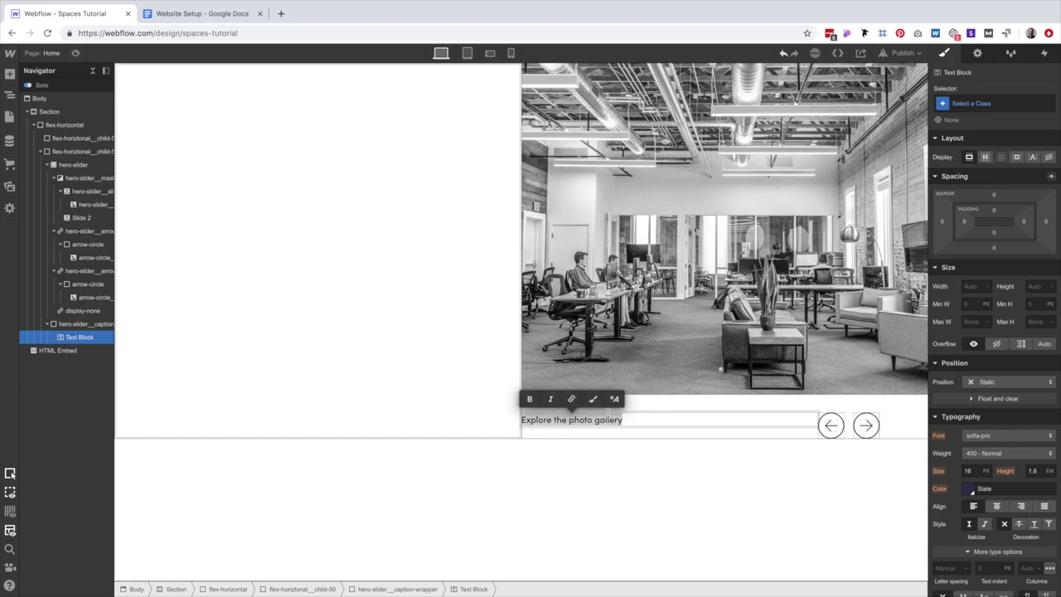
key("Escape")
left_click(597, 421)
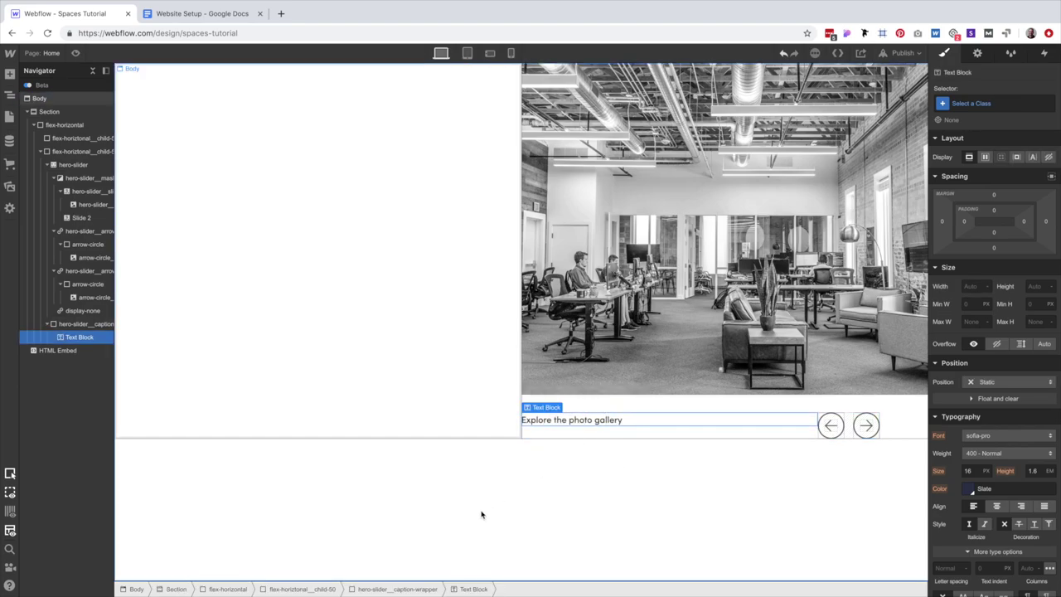
left_click(408, 592)
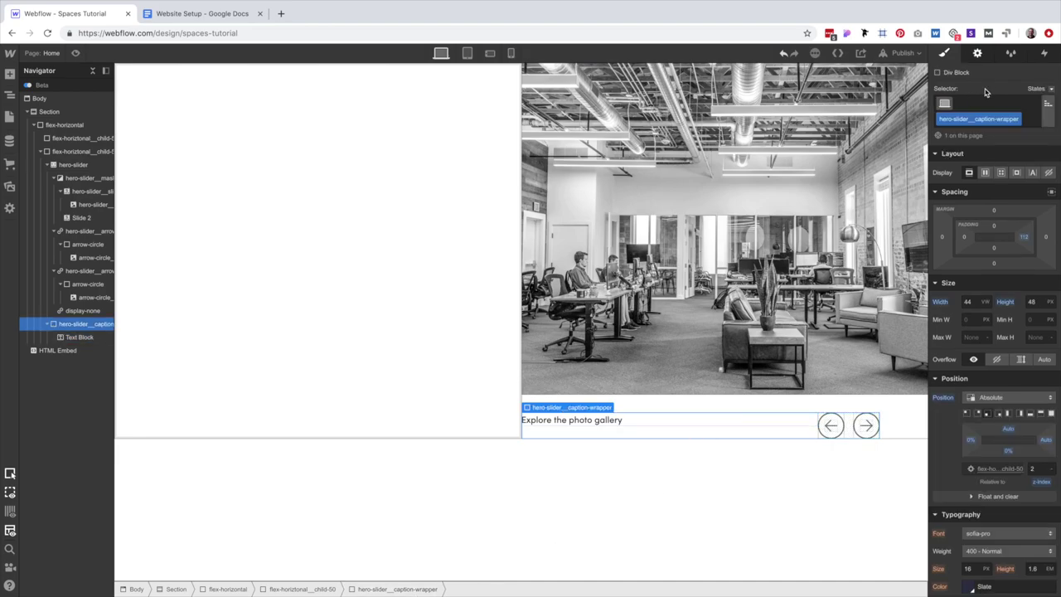
Make the hero-slider__caption-wrapper a horizontal flex container with its children aligned to the center.
left_click(985, 172)
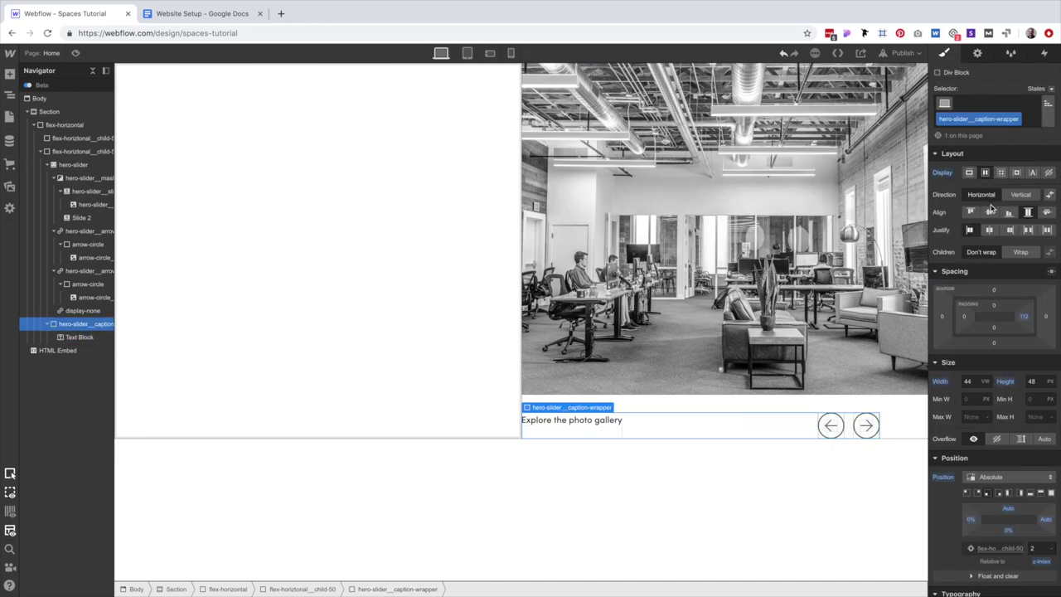
left_click(990, 213)
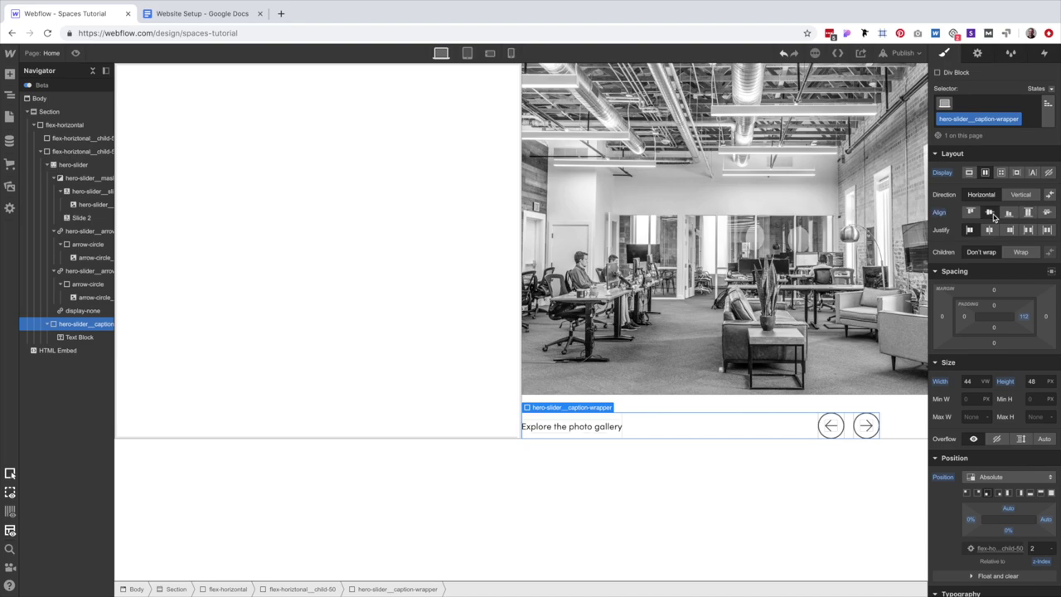
Give the "Explore the photo gallery" text block the new class p-jumbo.
left_click(600, 433)
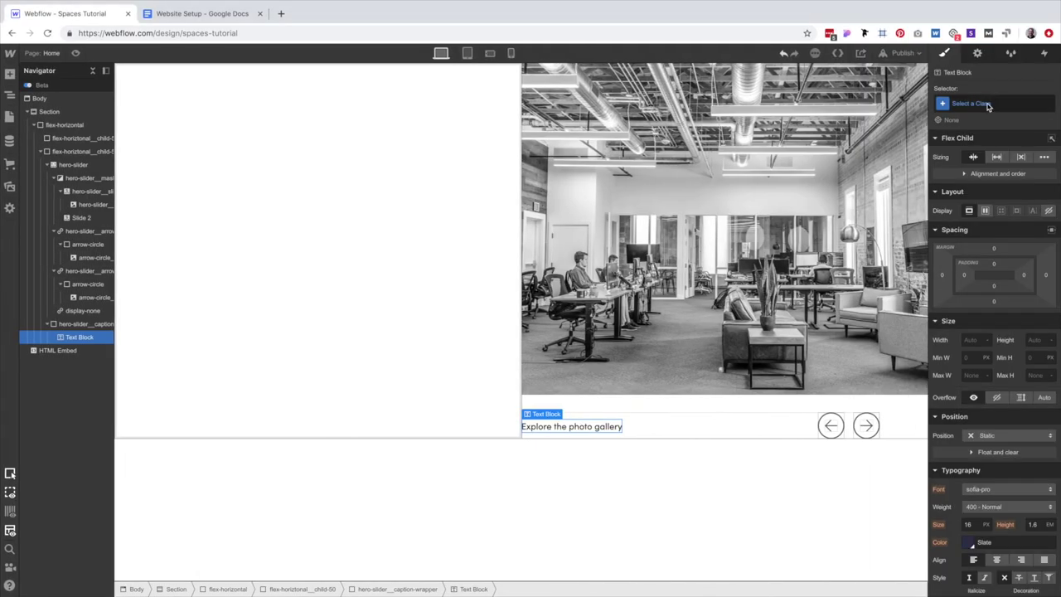
left_click(986, 103)
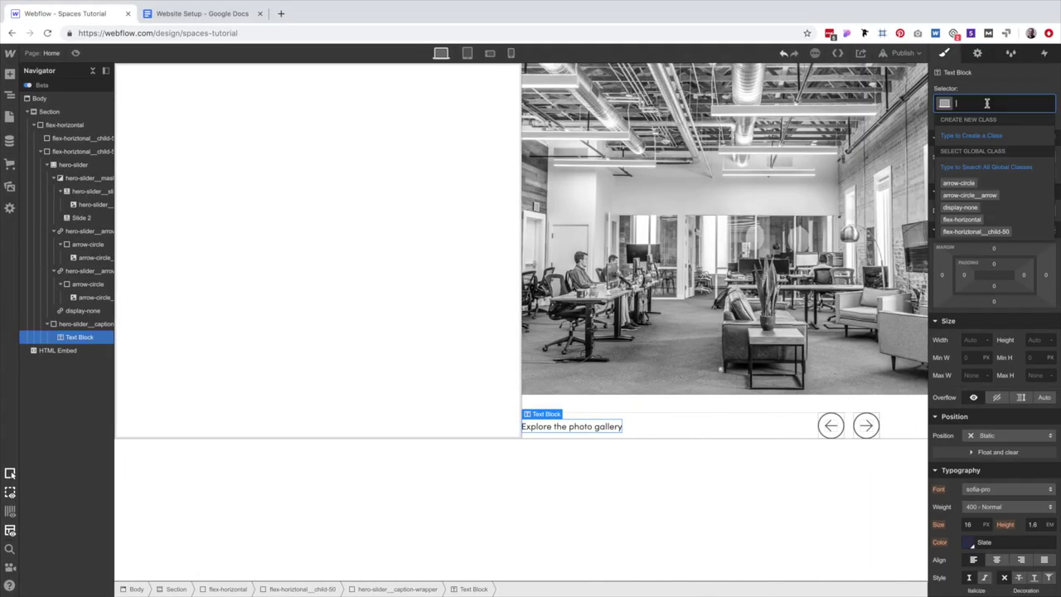
type("p-jumbo")
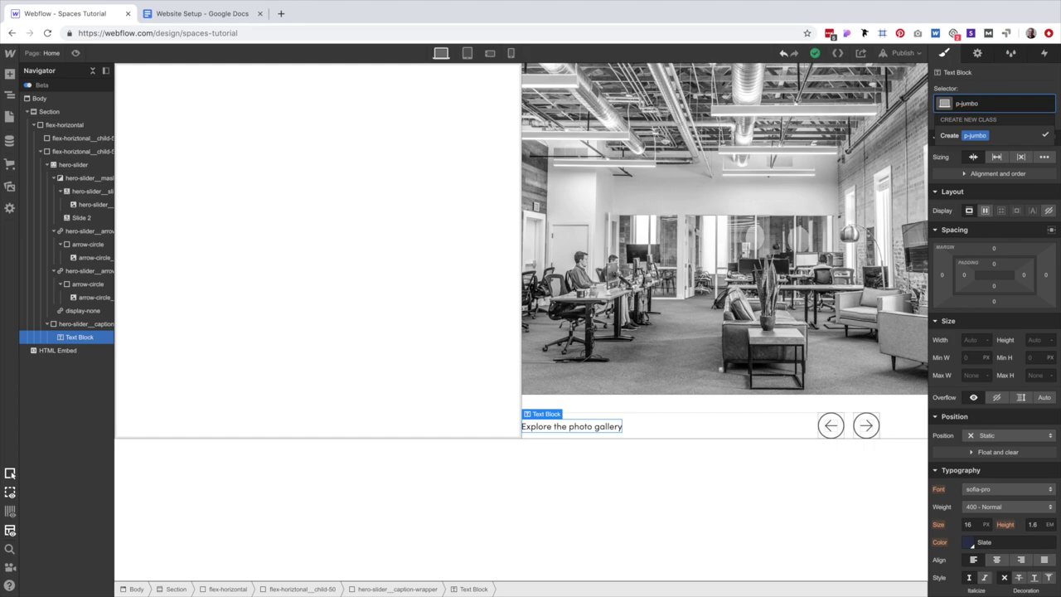
key("Return")
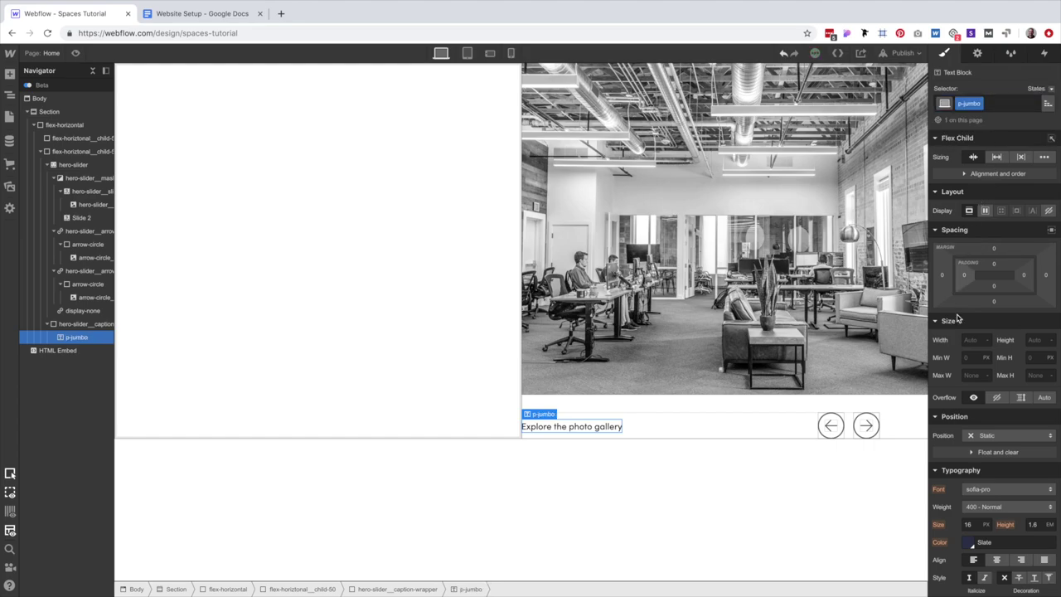
Set the p-jumbo font size to 18/16em, its line height to 1.6 em and its weight to 500 - Medium.
scroll(990, 324, "down", 3)
left_click(977, 342)
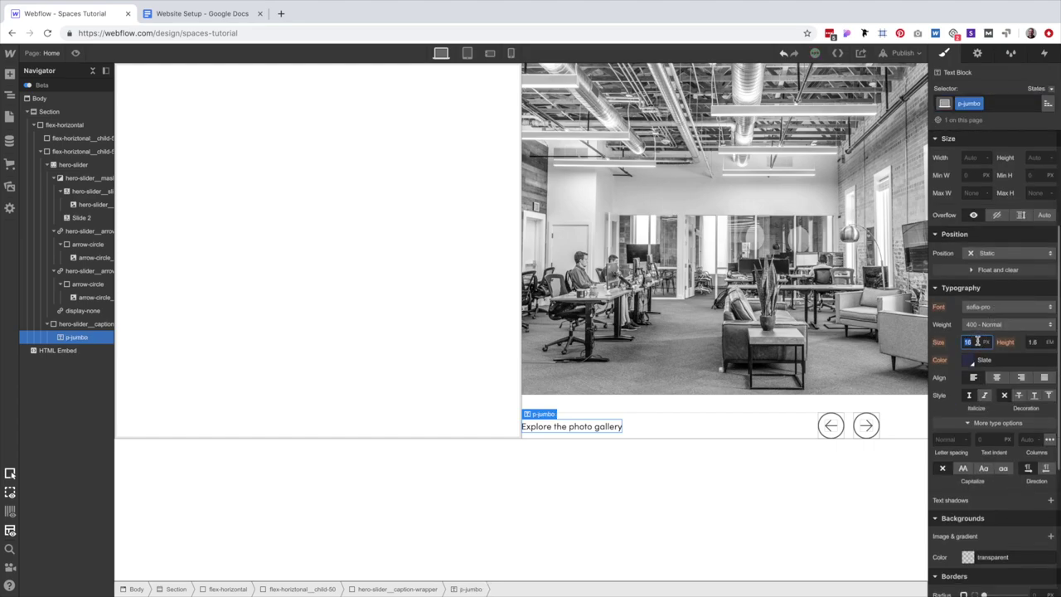
type("18/")
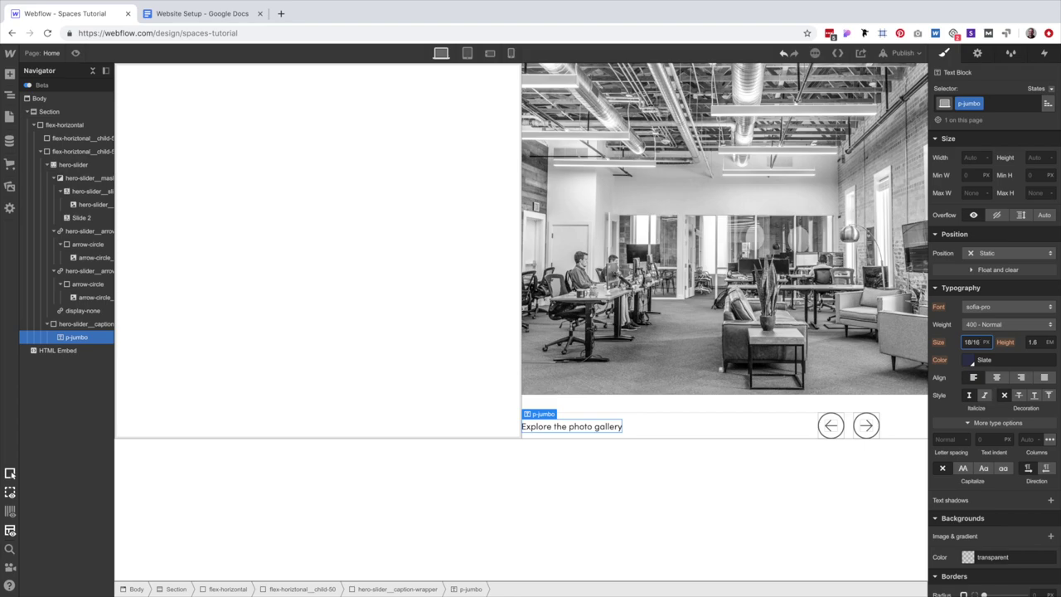
type("em")
key("Return")
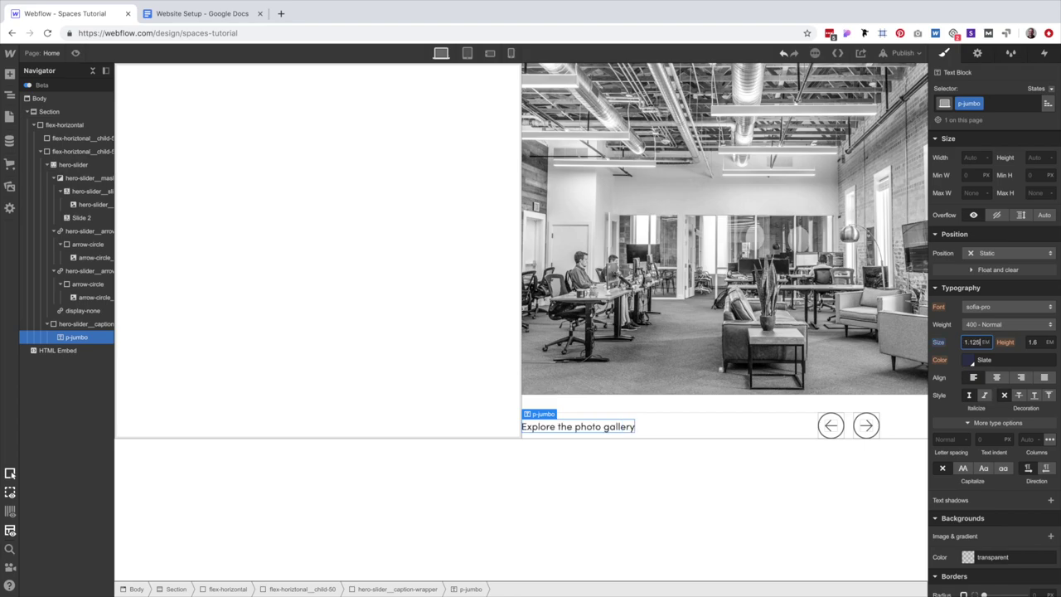
left_click(1037, 341)
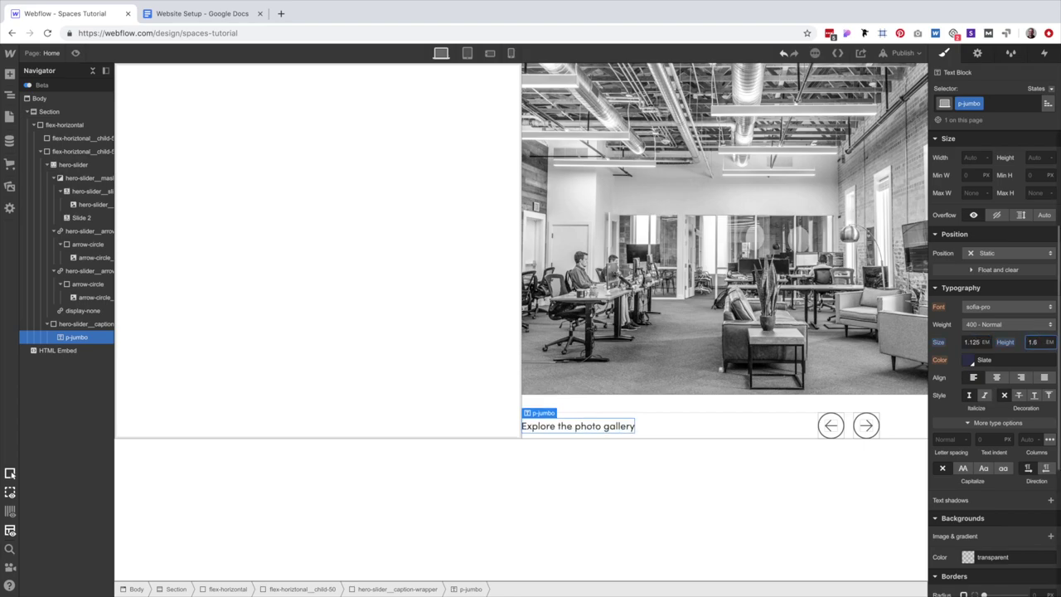
left_click(996, 325)
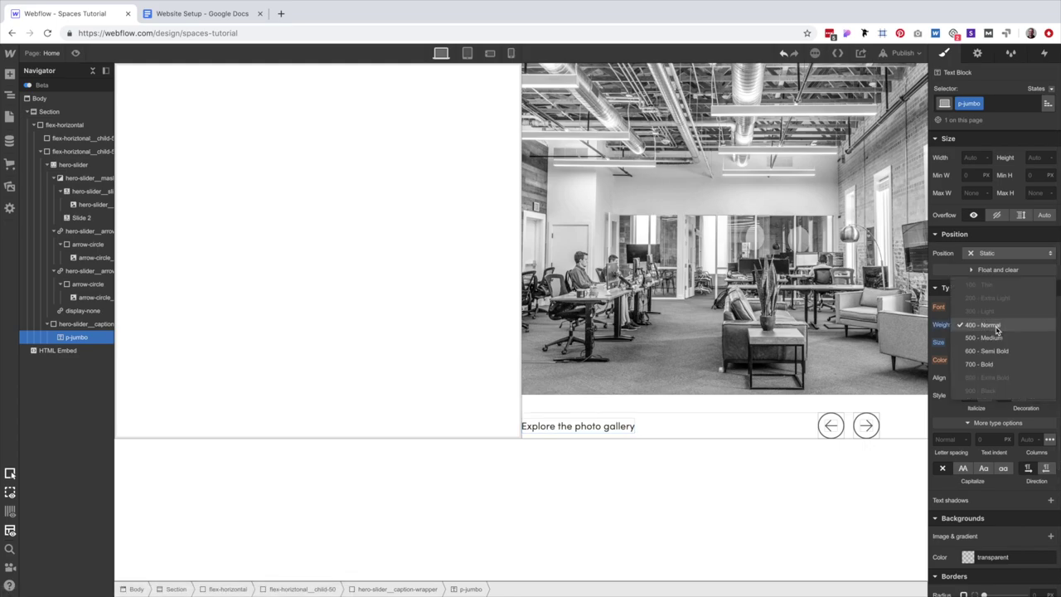
left_click(995, 339)
Check the gallery caption in the Sketch design, return to Webflow and turn off the X-ray display.
key("ctrl+Left")
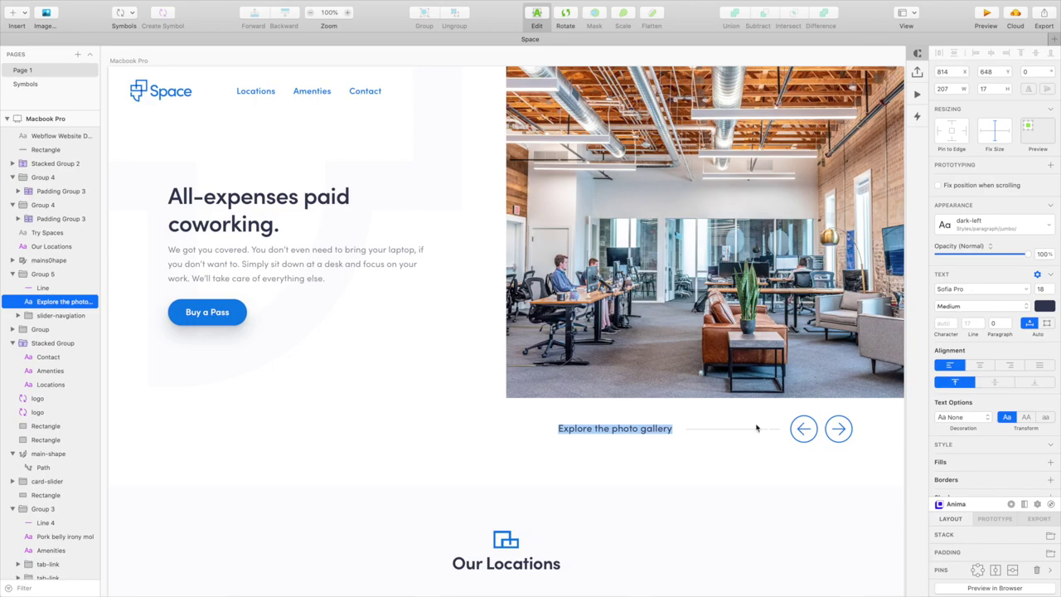
key("ctrl+Right")
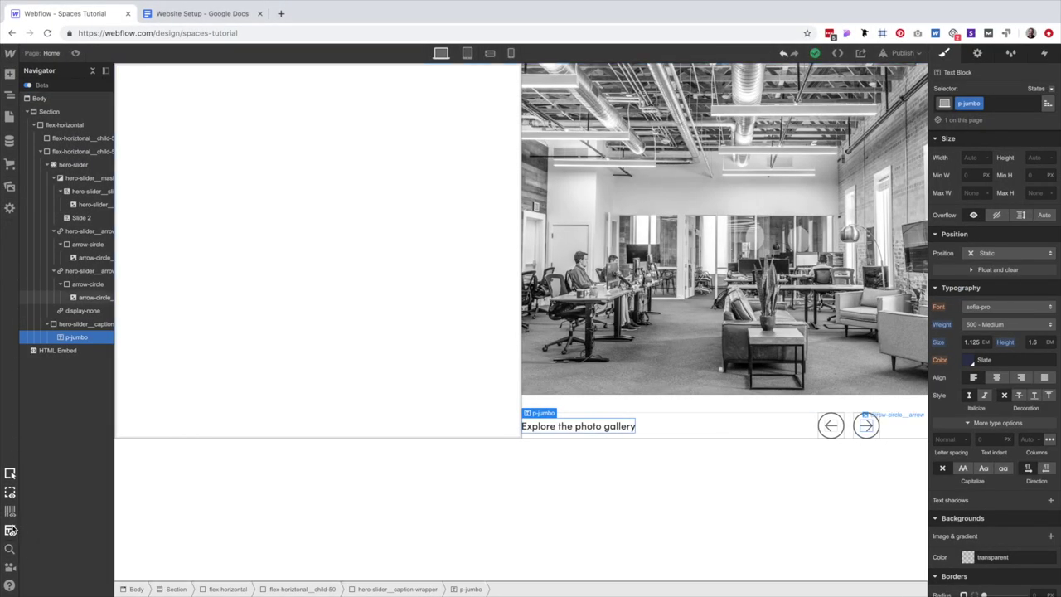
left_click(692, 487)
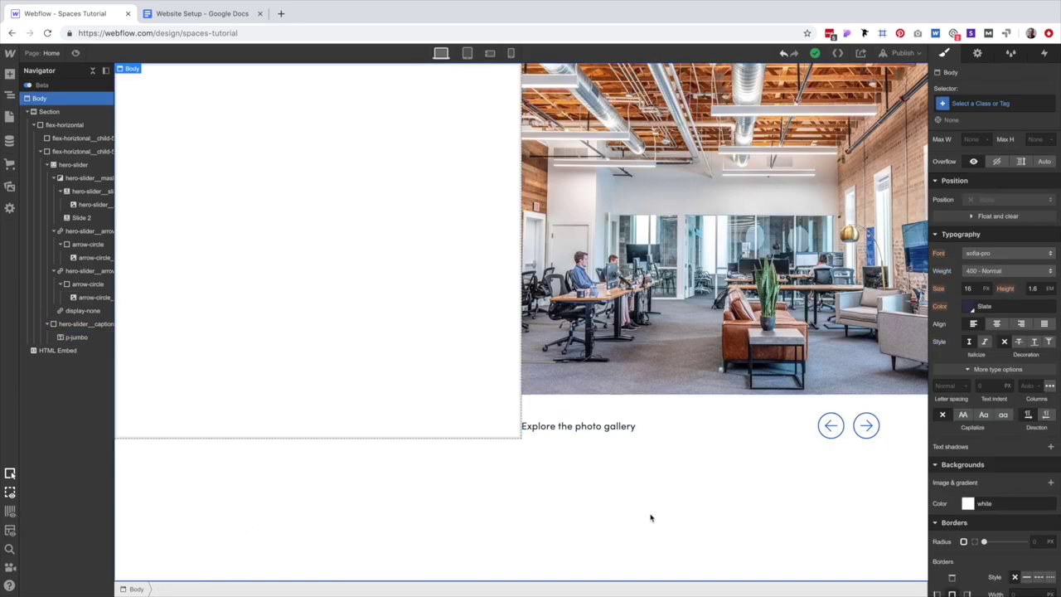
Set the left padding of the hero-slider__caption-wrapper to 6vw.
left_click(604, 431)
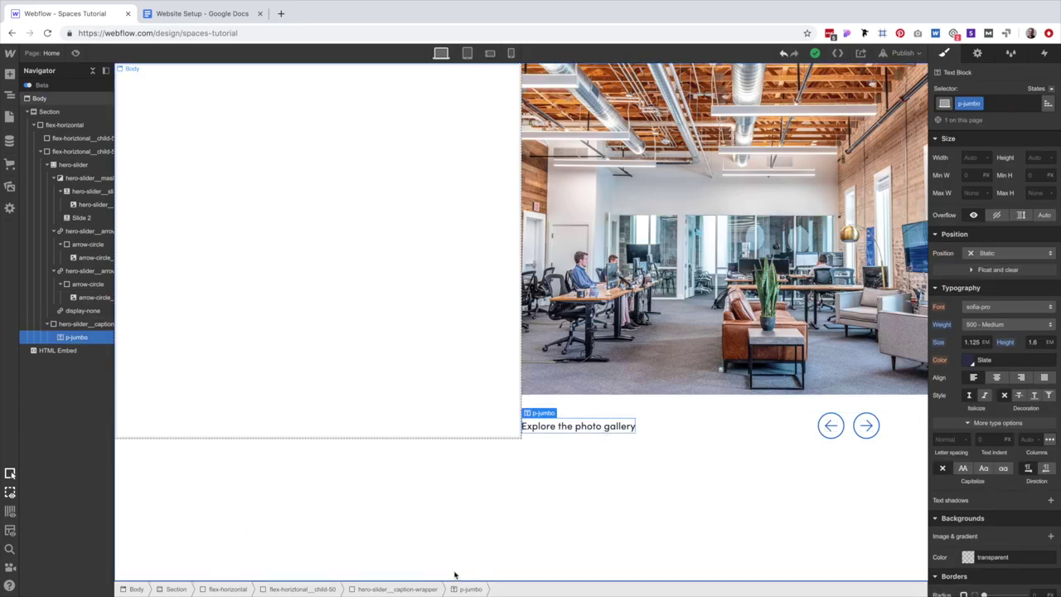
left_click(402, 588)
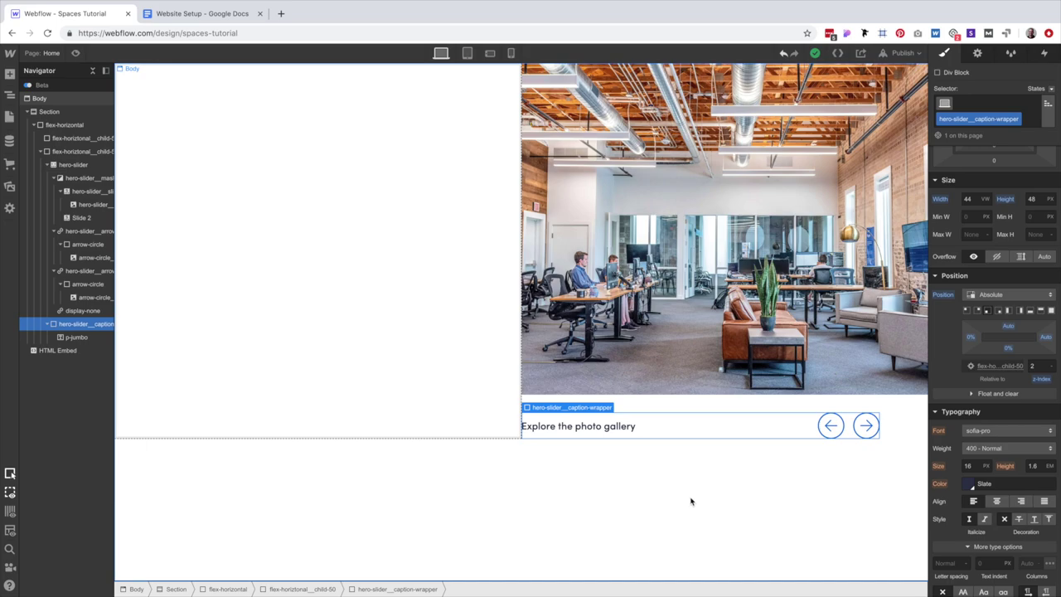
scroll(1011, 232, "up", 3)
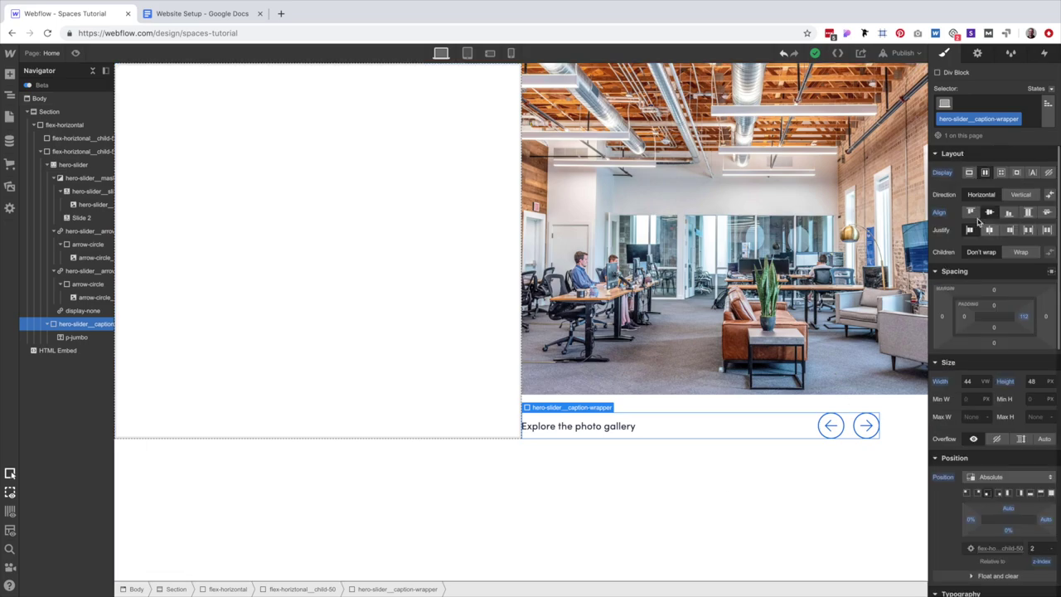
left_click(964, 319)
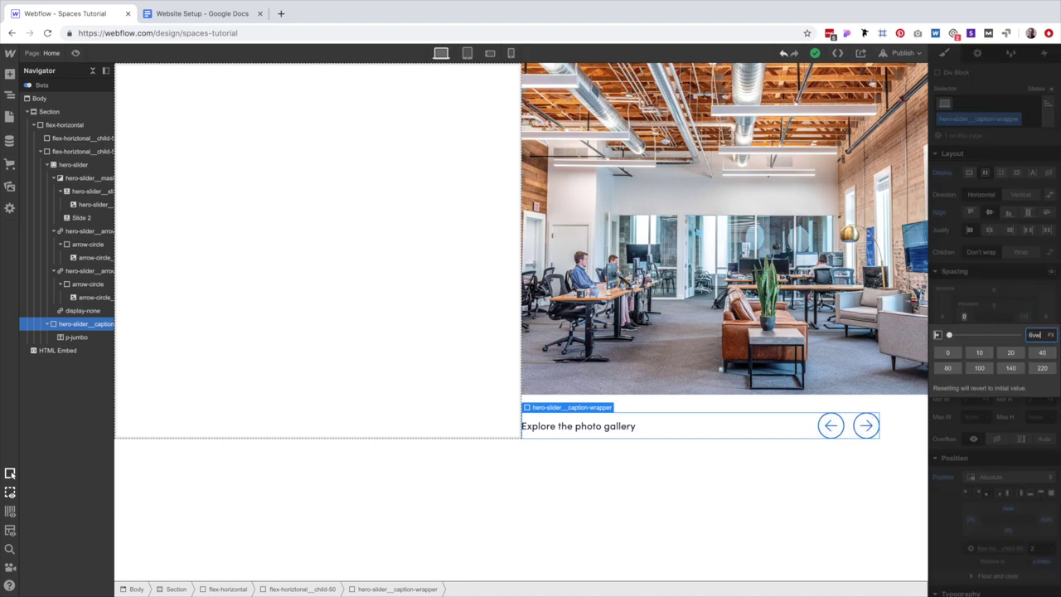
type("6vw")
key("Return")
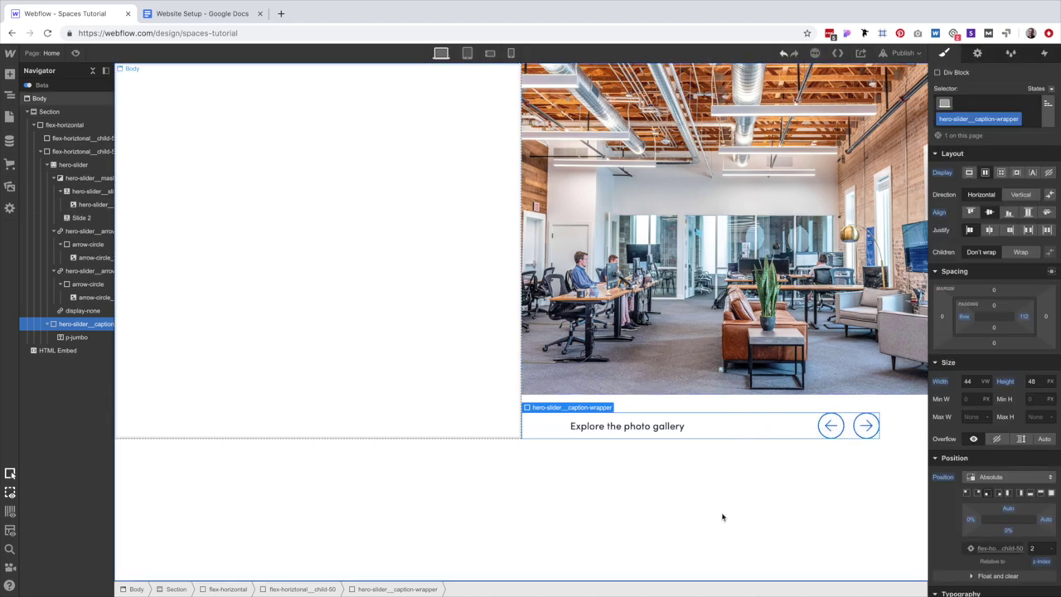
Add a div block after the caption text and give it the new class hr-gray.
left_click(658, 429)
key("ctrl+e")
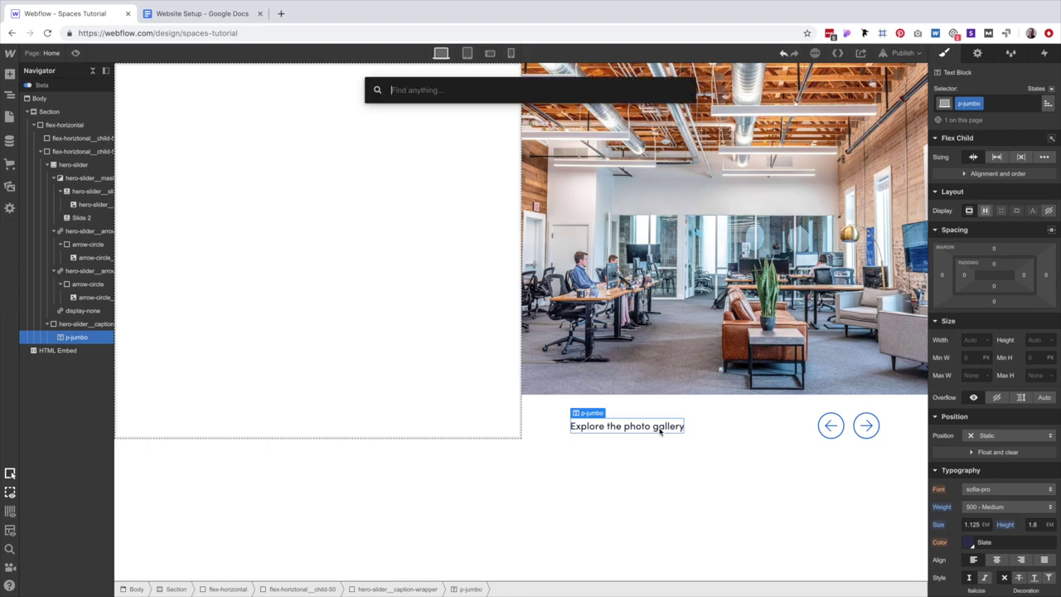
type("div")
key("Return")
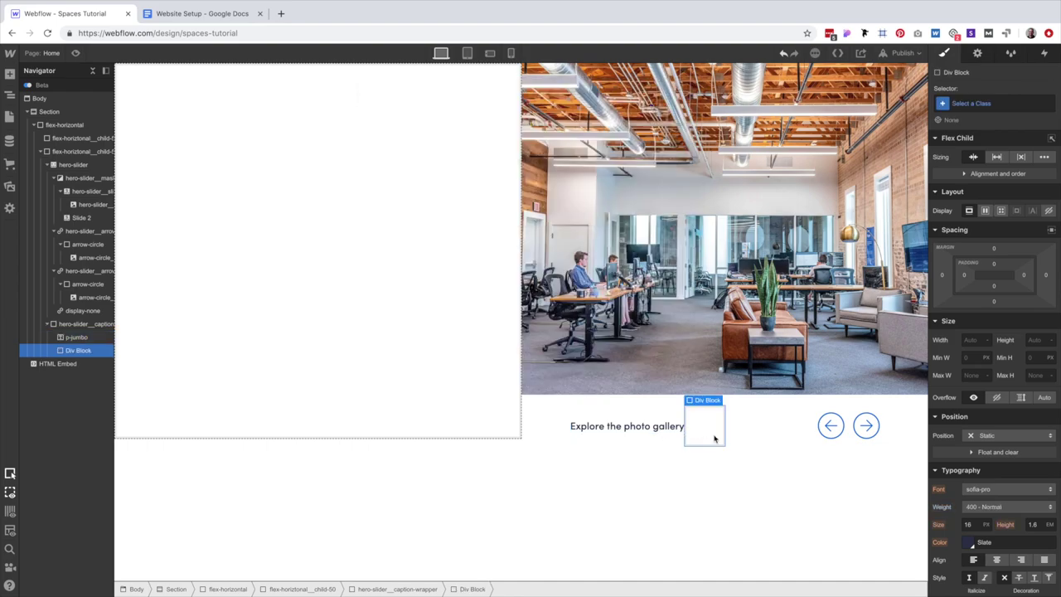
left_click(998, 108)
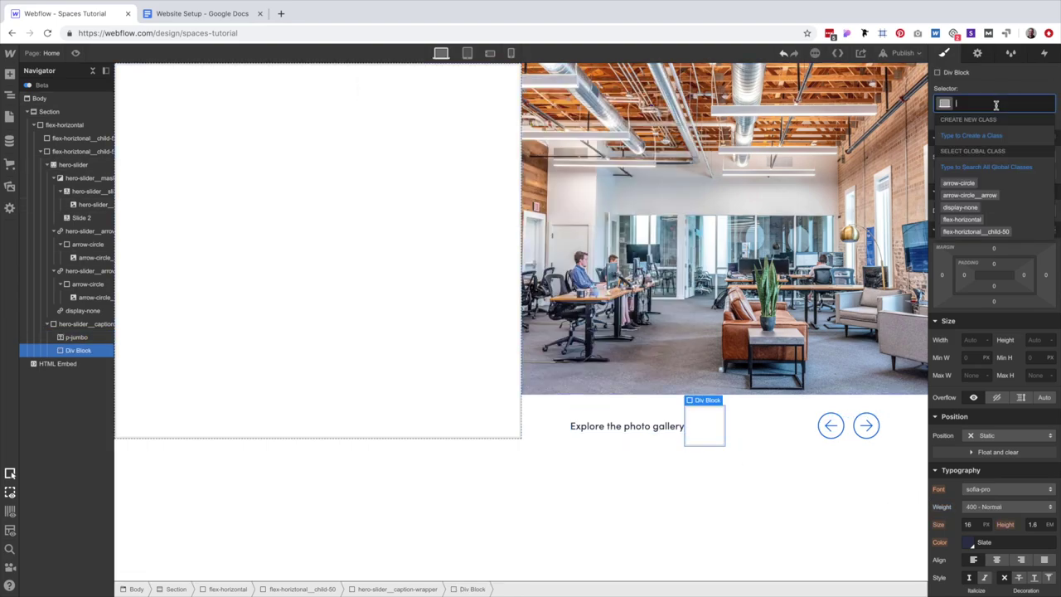
type("hr-g")
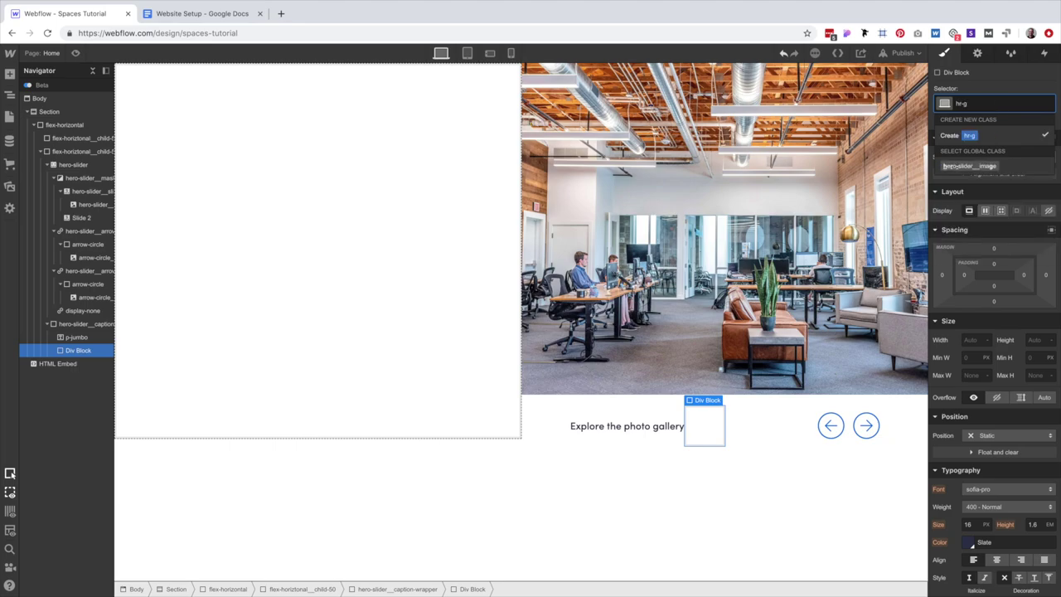
type("ray")
key("Return")
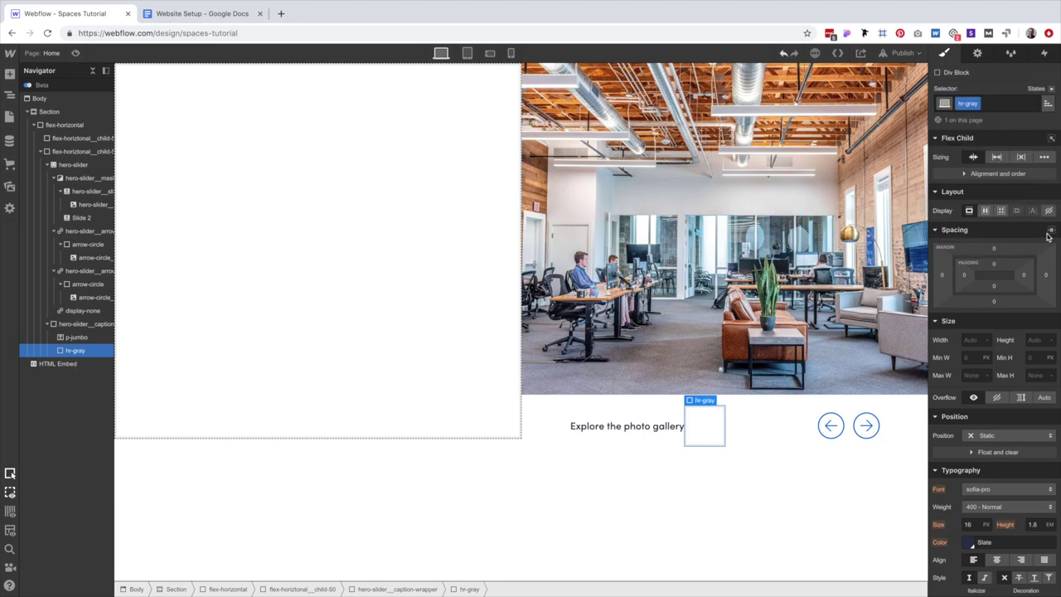
Let hr-gray grow to fill the free space in the wrapper and set its height to 2px.
left_click(999, 157)
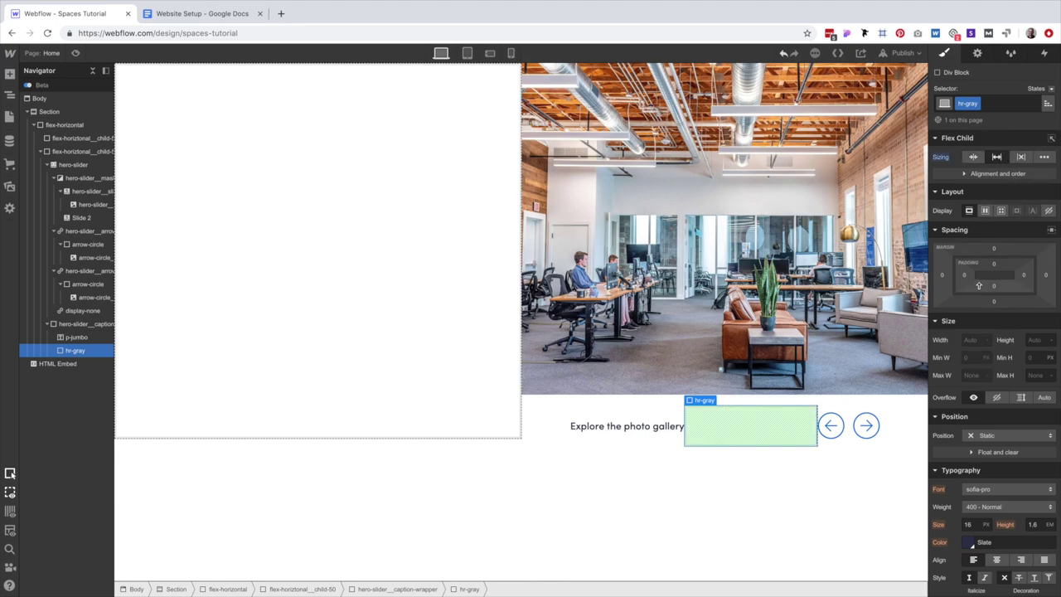
left_click(1041, 340)
type("2p")
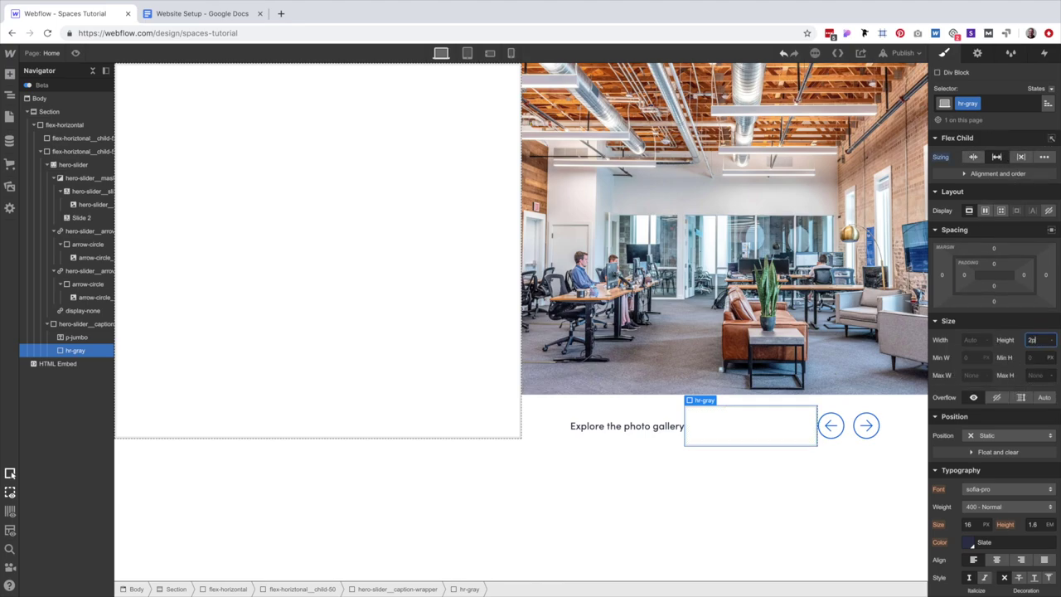
type("x")
key("Return")
Fill the hr-gray background with the dark swatch #2e354d at an alpha of 12.
scroll(986, 501, "down", 5)
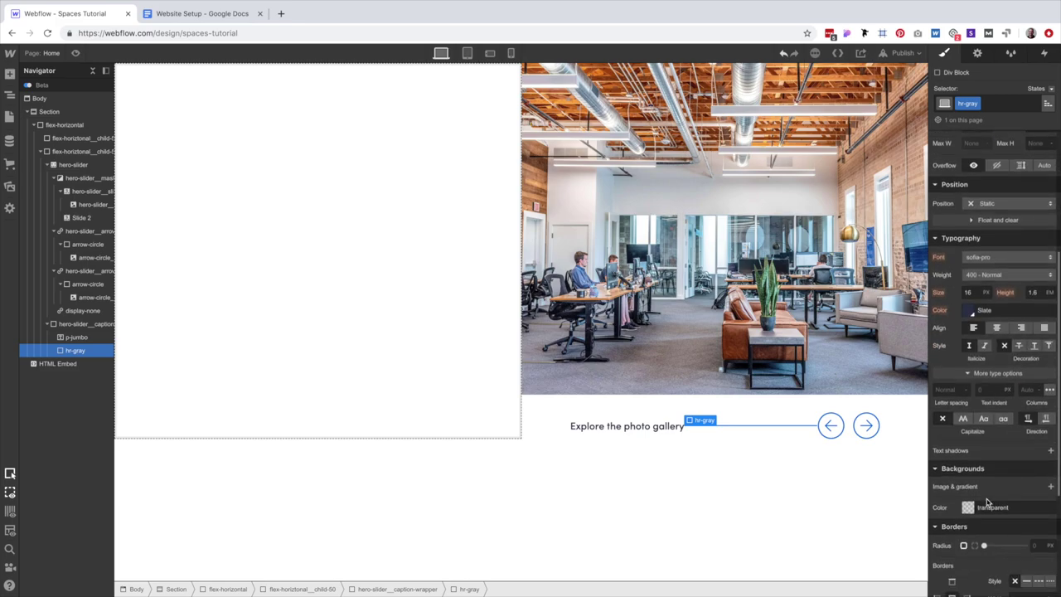
left_click(967, 507)
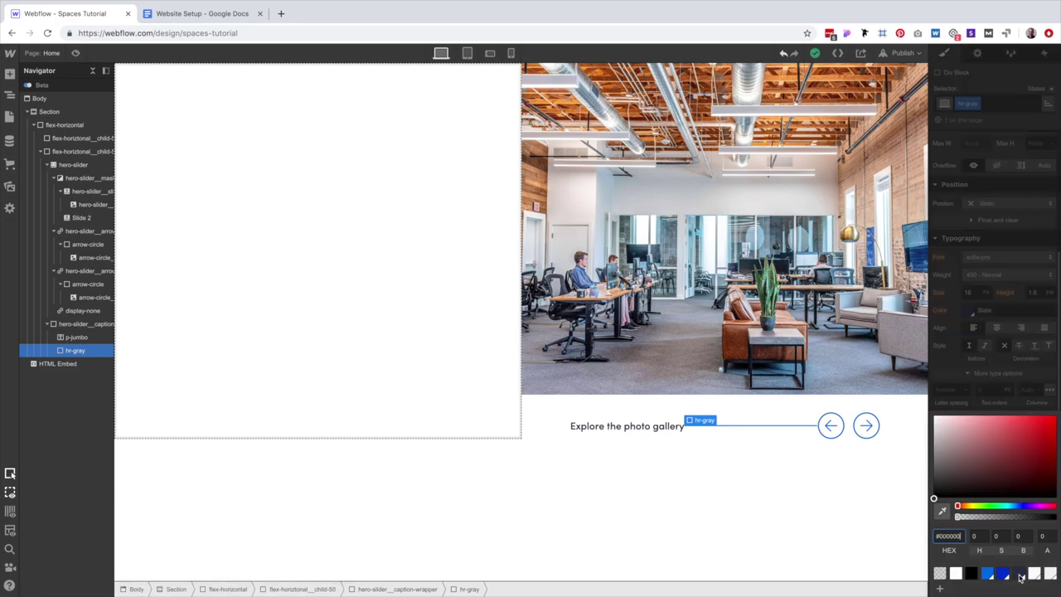
left_click(1019, 573)
double_click(1044, 514)
type("12")
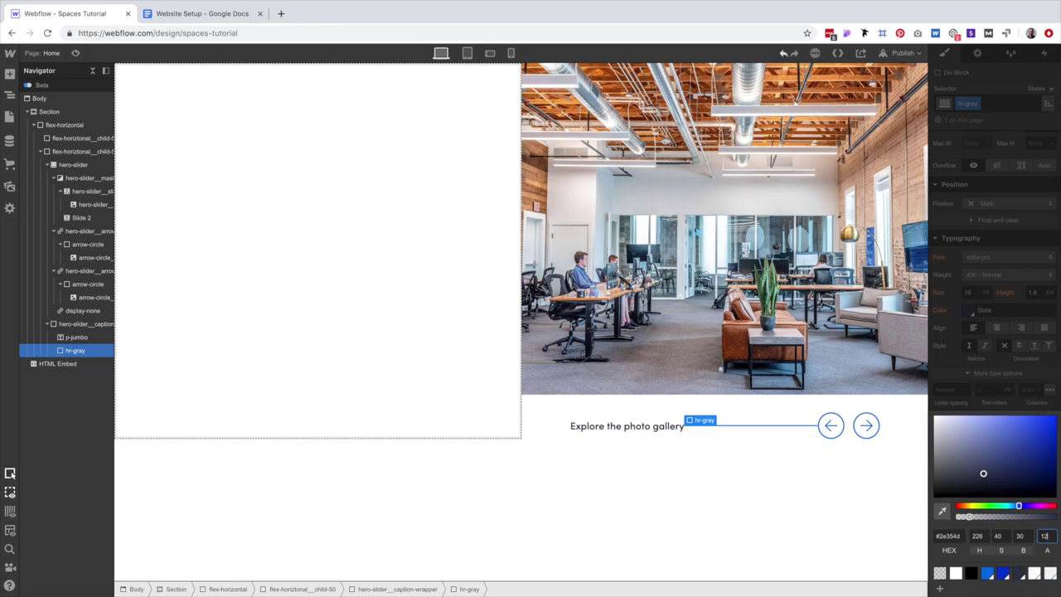
key("Return")
left_click(860, 545)
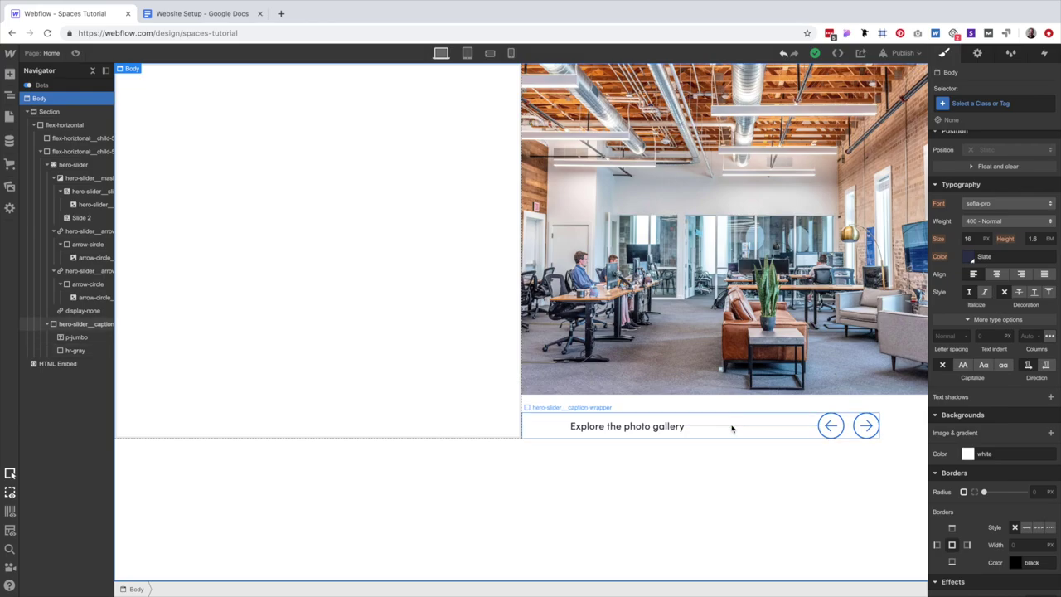
Inspect the line beside the gallery caption in the Sketch design and return to hr-gray in Webflow.
key("ctrl+Left")
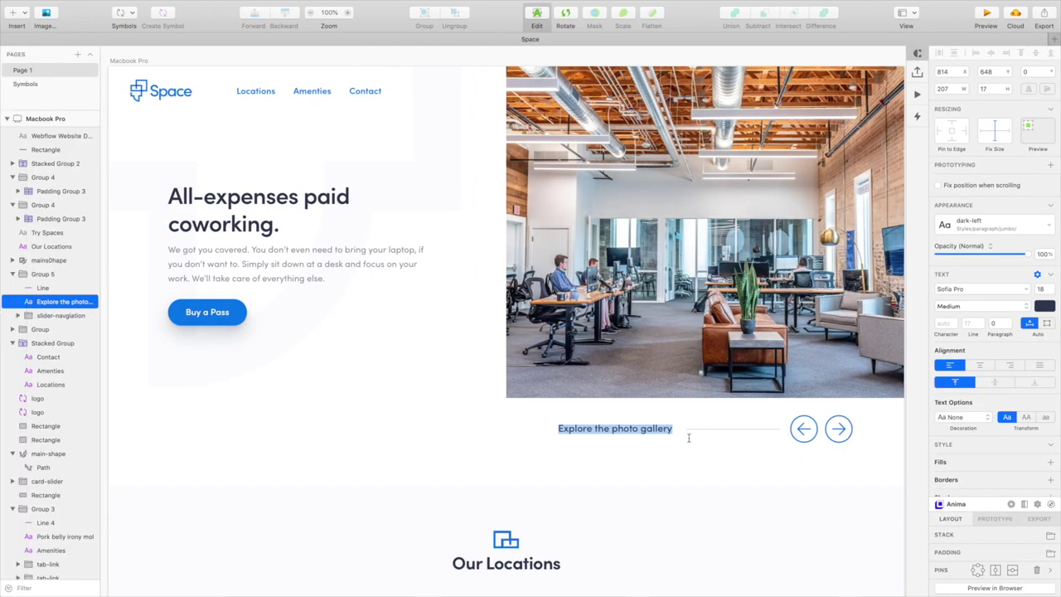
key("Escape")
left_click(730, 444)
left_click_drag(728, 452, 706, 411)
key("ctrl+Right")
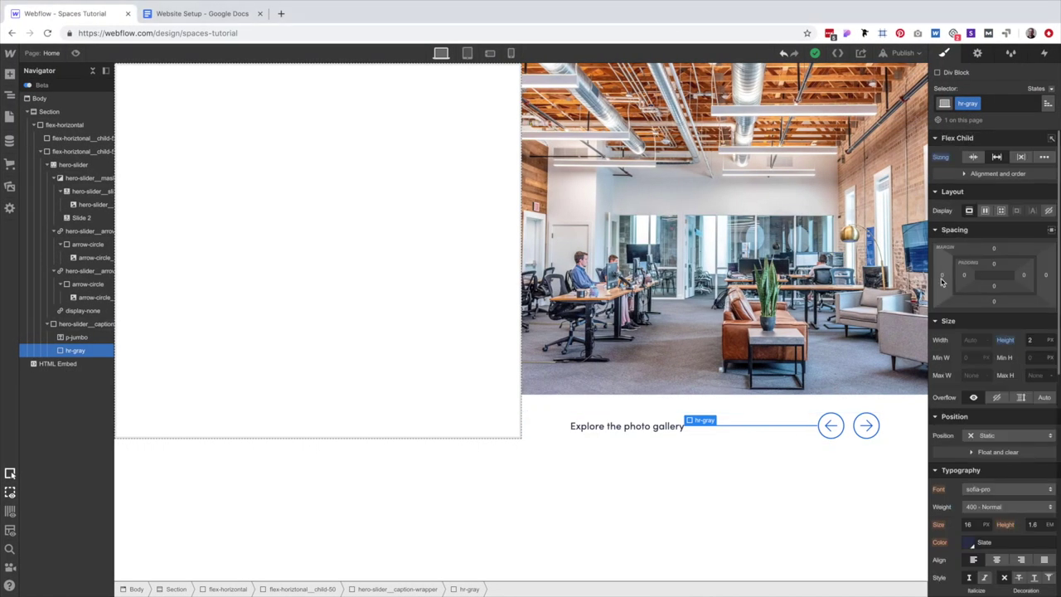
Set the left margin of hr-gray to 24 px and its right margin to 25 px.
left_click(949, 284)
type("24")
key("Return")
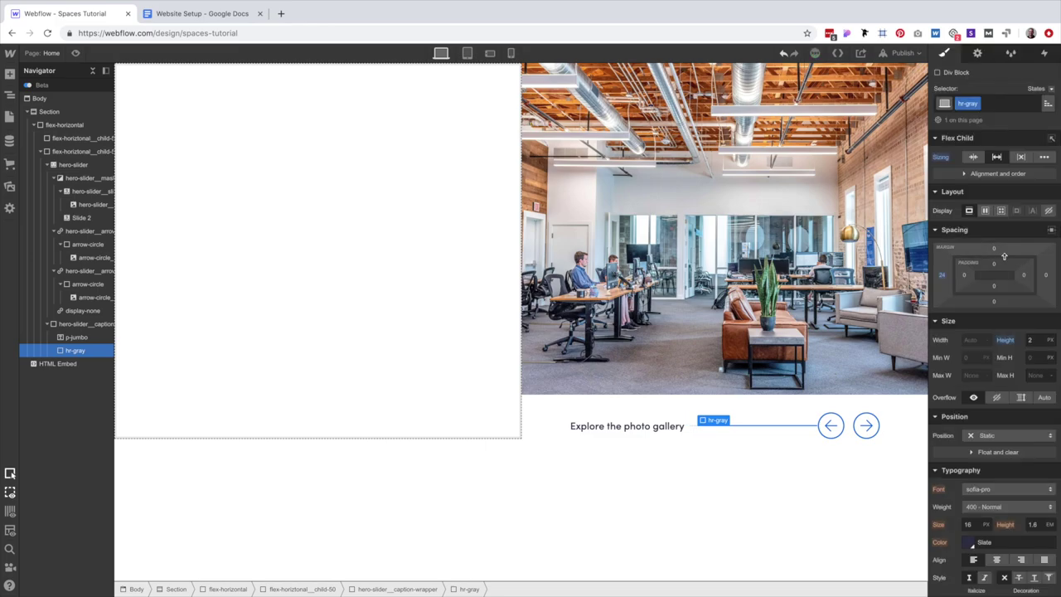
left_click(1046, 279)
type("25")
key("Return")
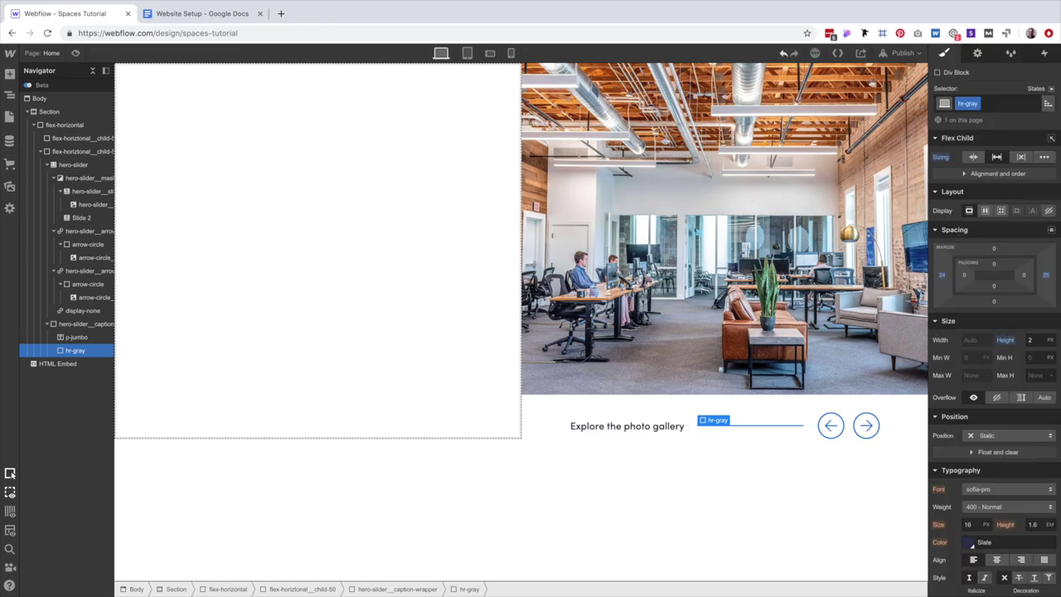
Set the right margin of hr-gray to 24 px and resize the canvas to check how the line adapts.
left_click(1047, 279)
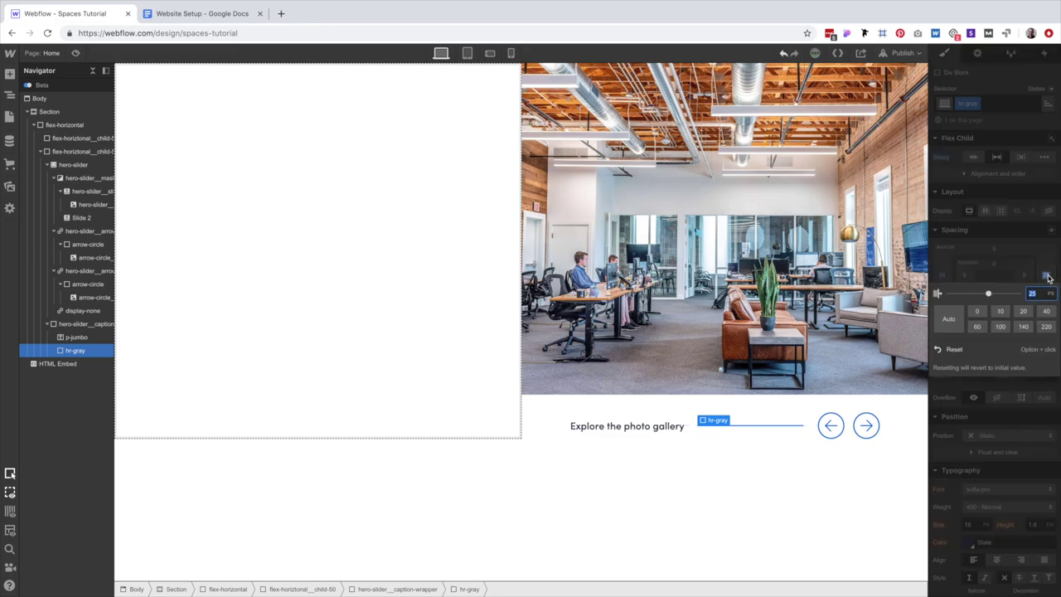
type("24")
key("Return")
left_click(743, 462)
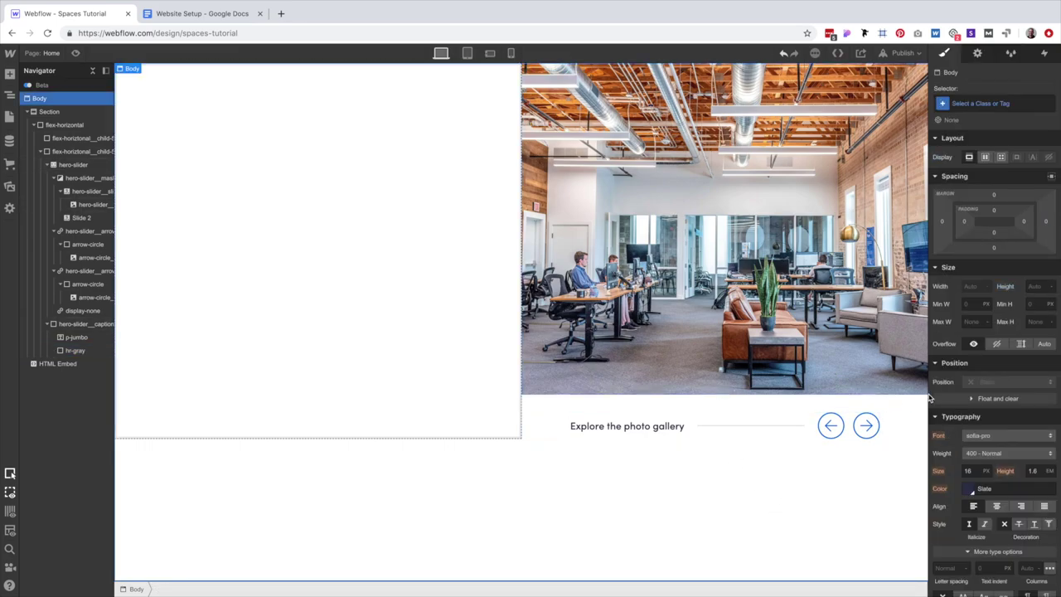
left_click_drag(930, 399, 1058, 398)
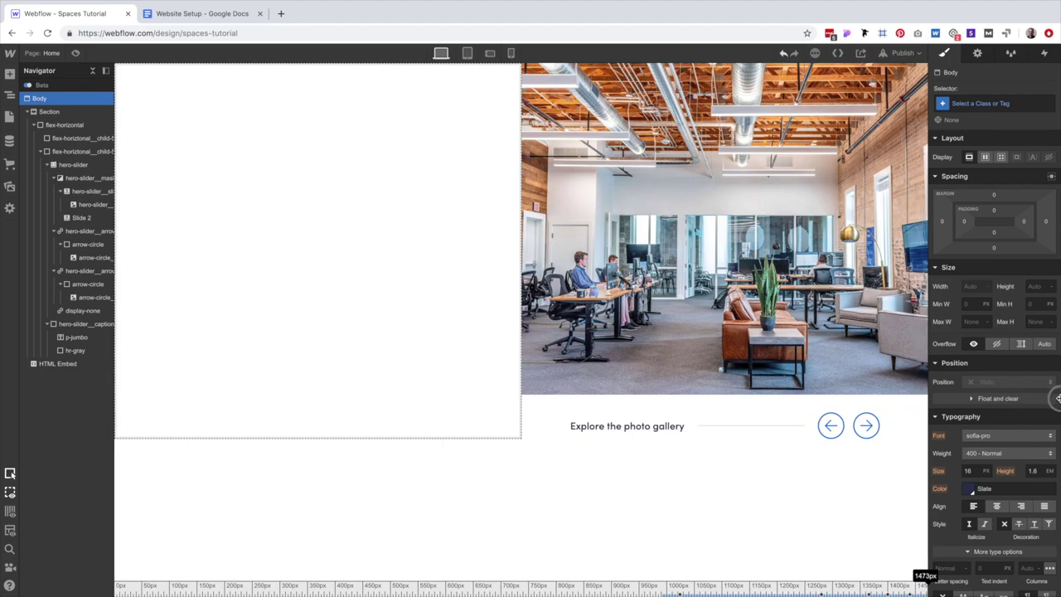
Set the children of hero-slider__caption-wrapper to wrap.
left_click(659, 421)
left_click(399, 588)
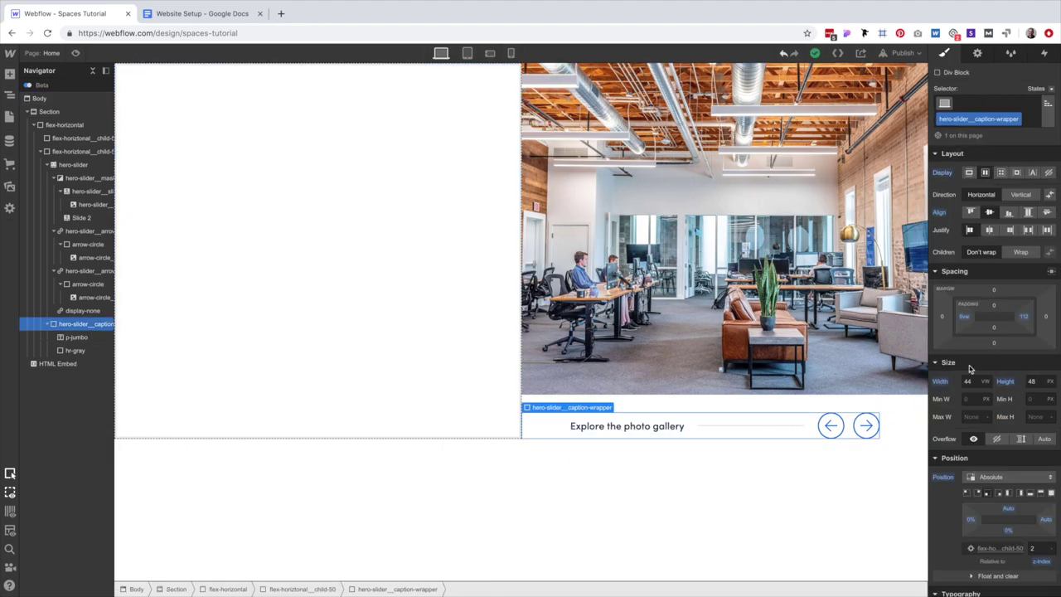
left_click(1020, 253)
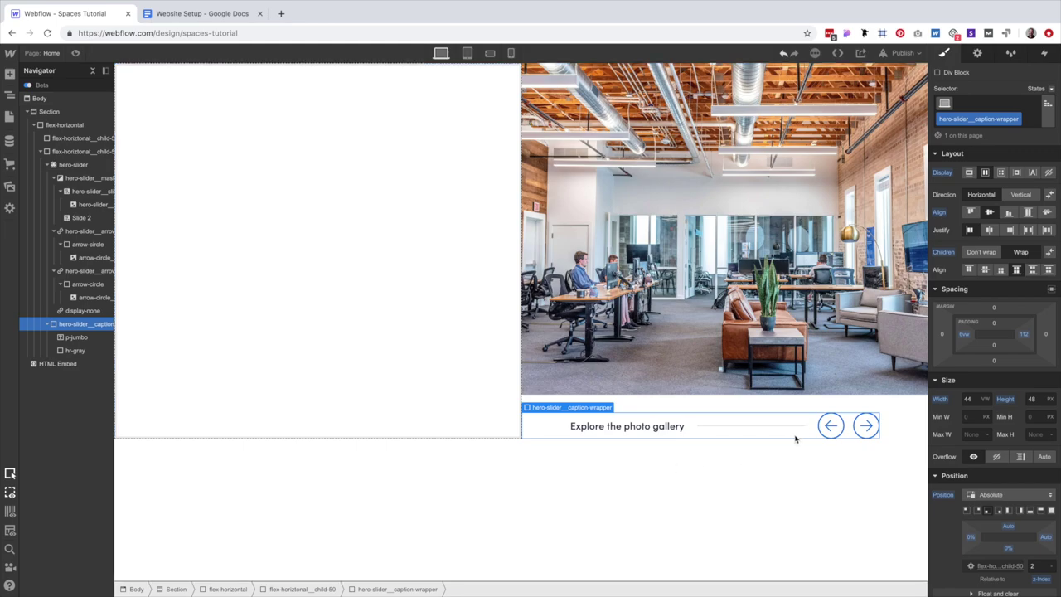
Preview the page and advance the hero slider to its next slide, then return to editing.
left_click(76, 52)
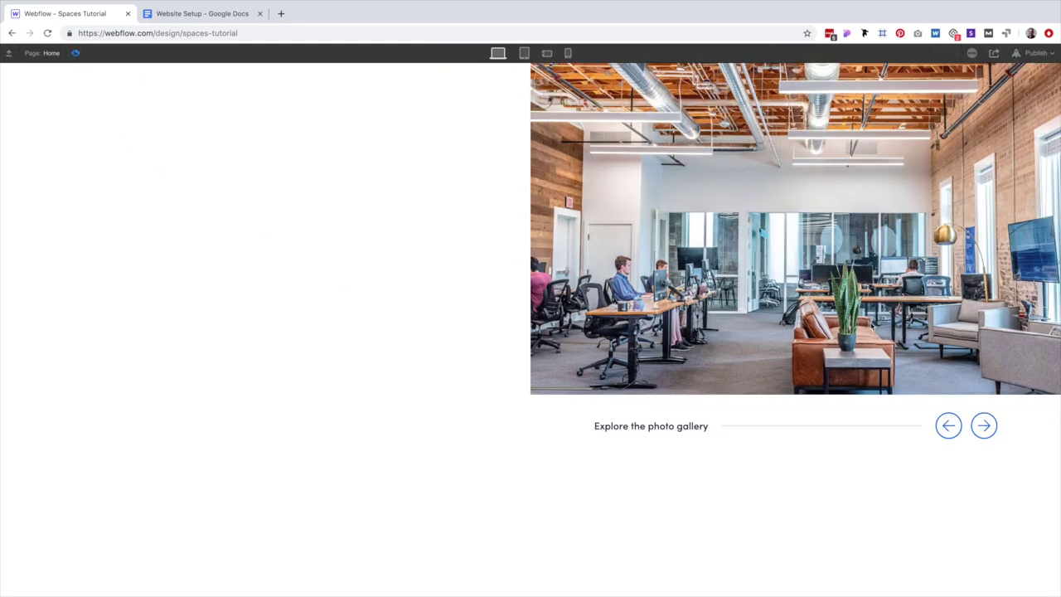
left_click(984, 426)
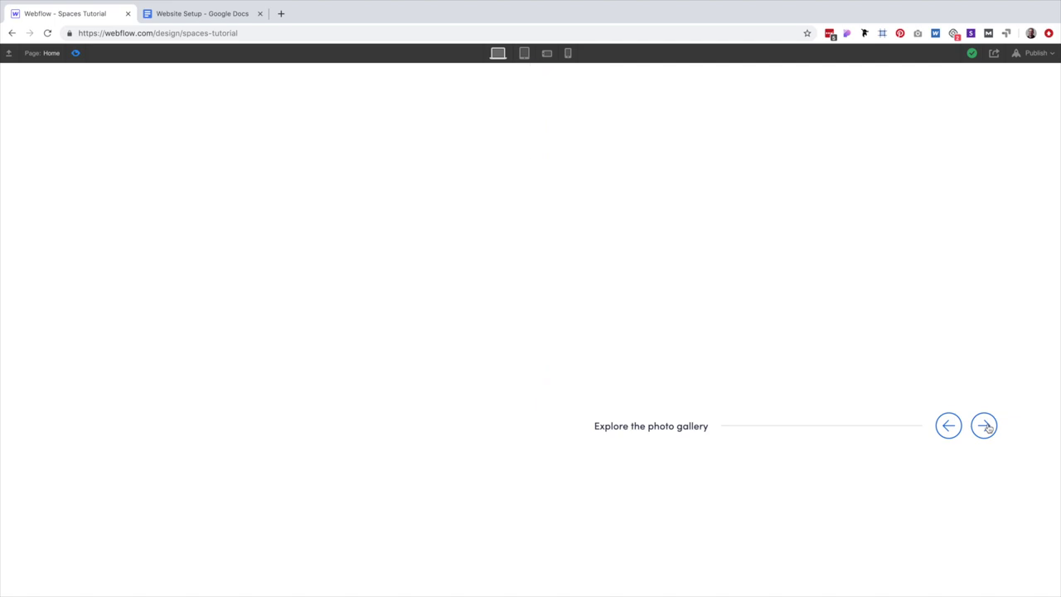
left_click(75, 52)
Delete the empty Slide 2 and paste two copies of the first slide into hero-slider__mask.
left_click(660, 292)
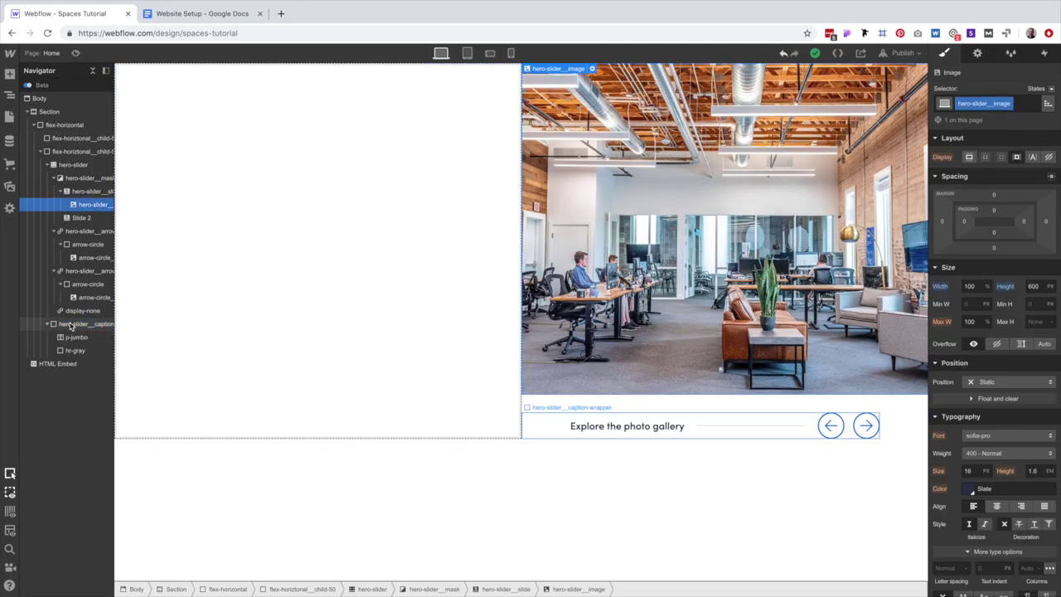
left_click(83, 218)
key("Delete")
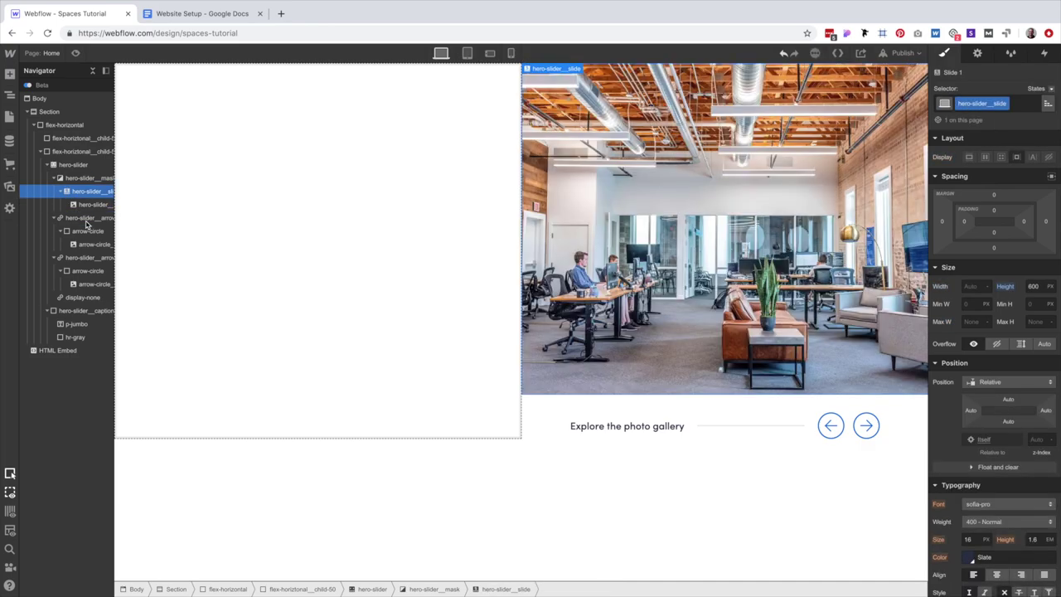
left_click(85, 178)
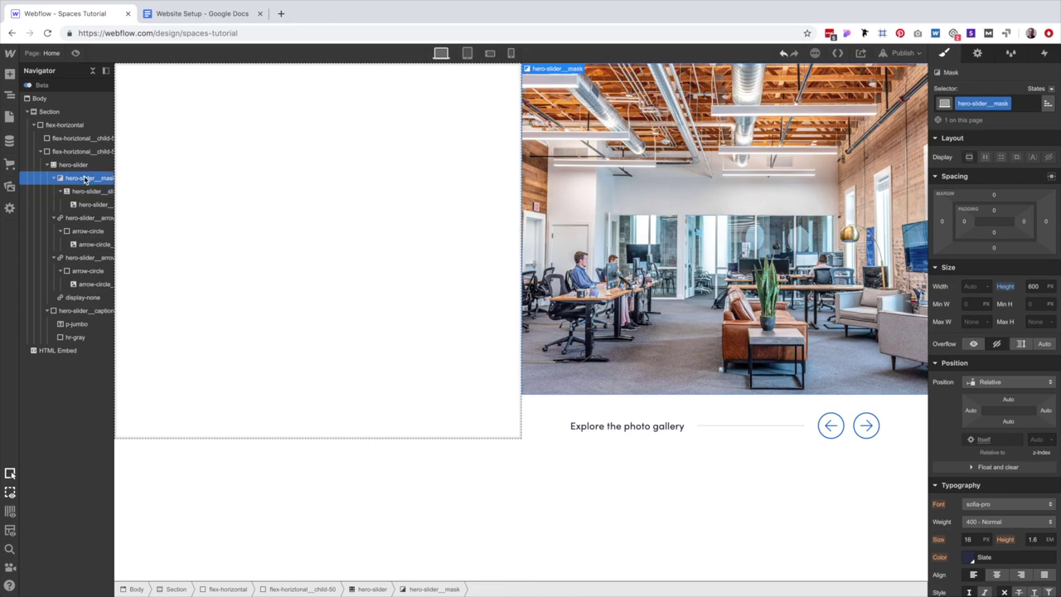
key("ctrl+v")
key("ctrl+v")
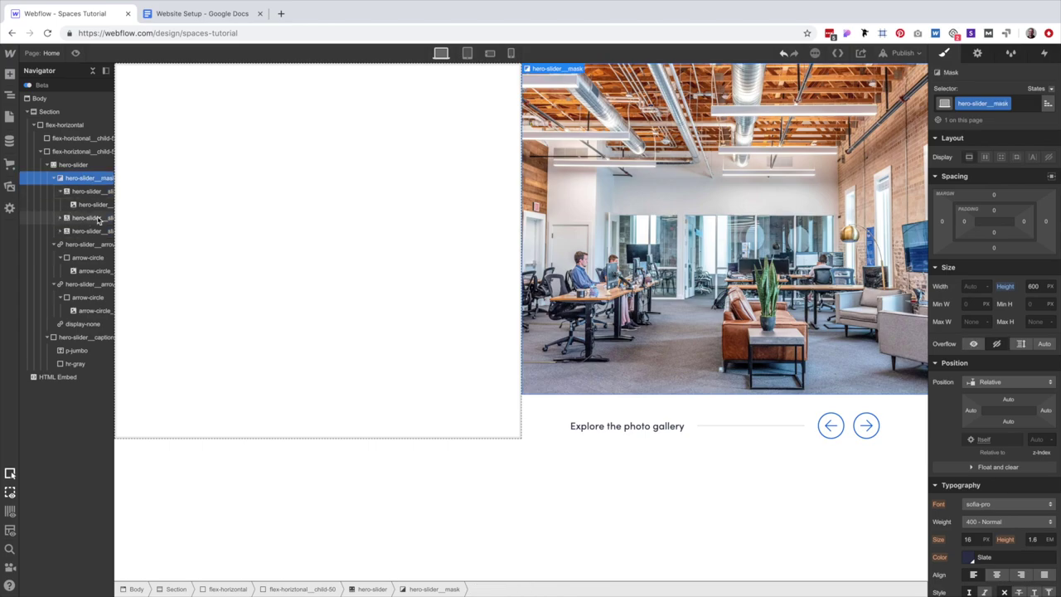
Replace the second slide's image with the rooftop patio photo austin-distel-1555610.
left_click(91, 218)
left_click(756, 245)
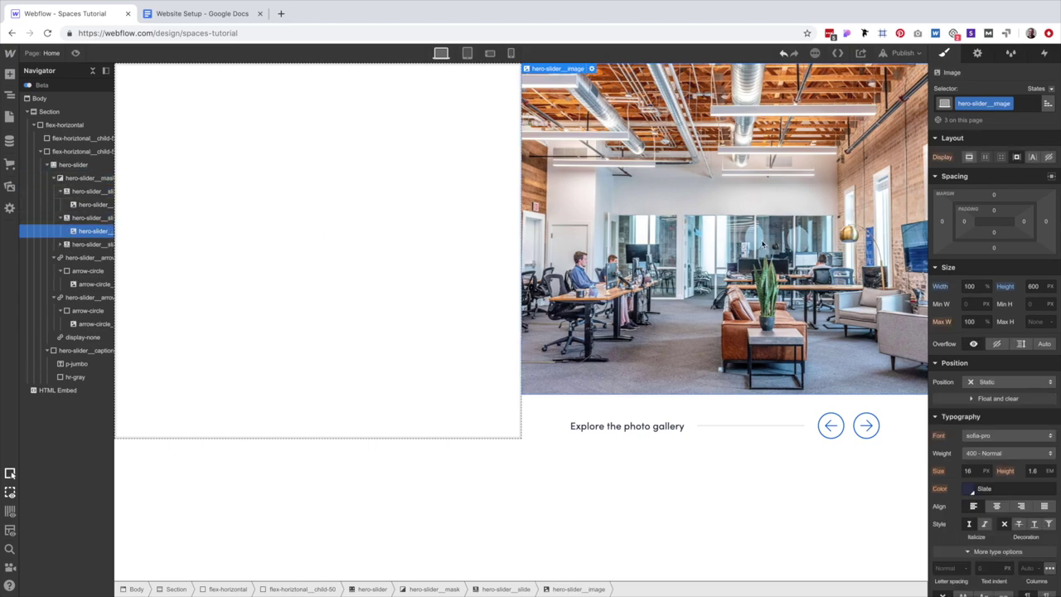
left_click(977, 52)
left_click(977, 141)
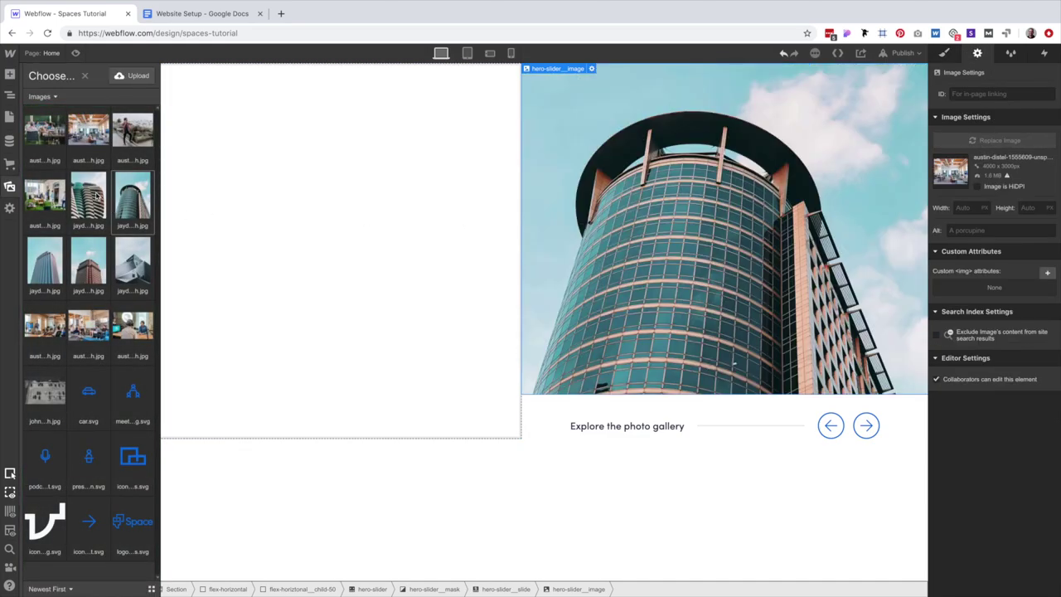
left_click(55, 192)
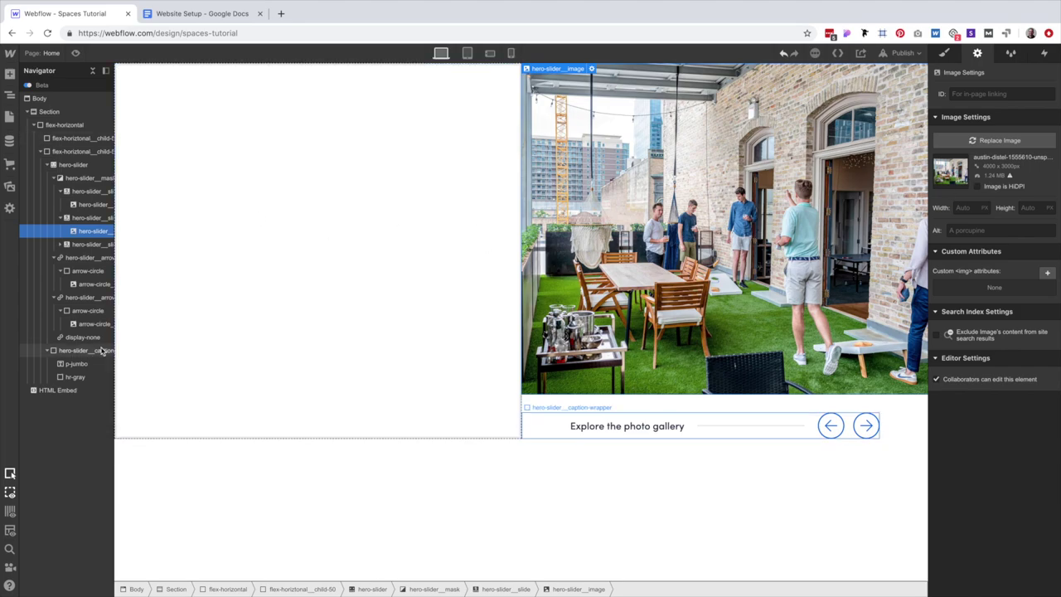
Replace the third slide's image with the photo austin-distel-1472305 of a man phoning on a balcony.
left_click(91, 246)
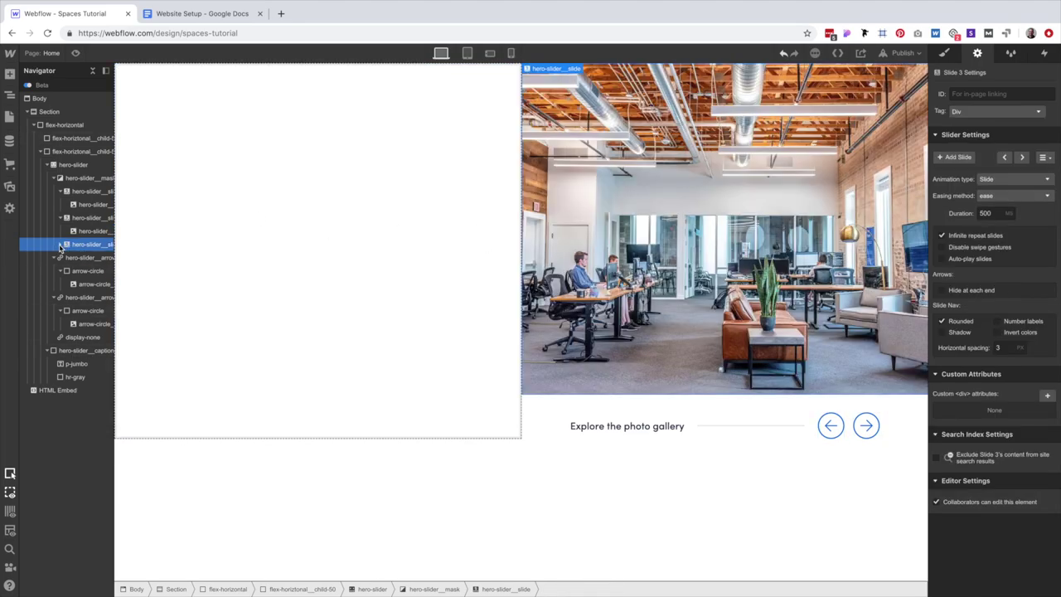
left_click(999, 140)
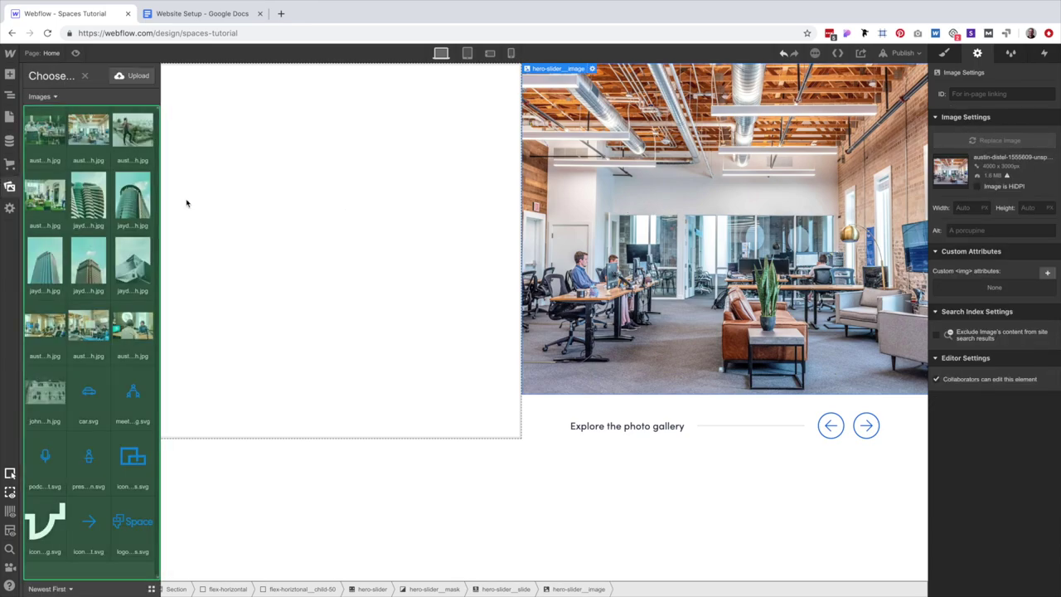
left_click(132, 135)
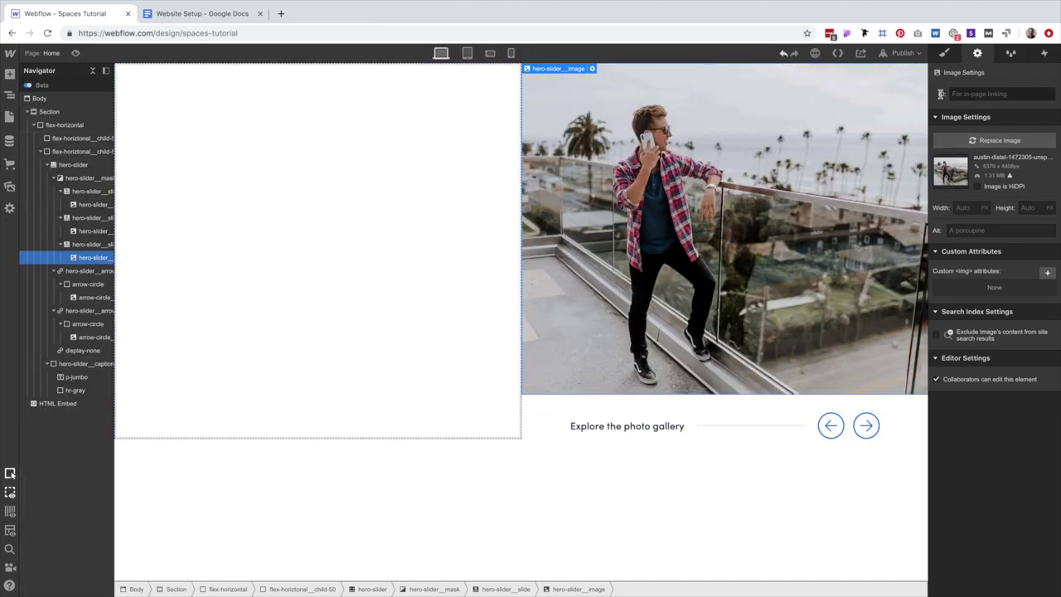
Preview the page and cycle through all the hero slider photos, then return to editing.
left_click(76, 53)
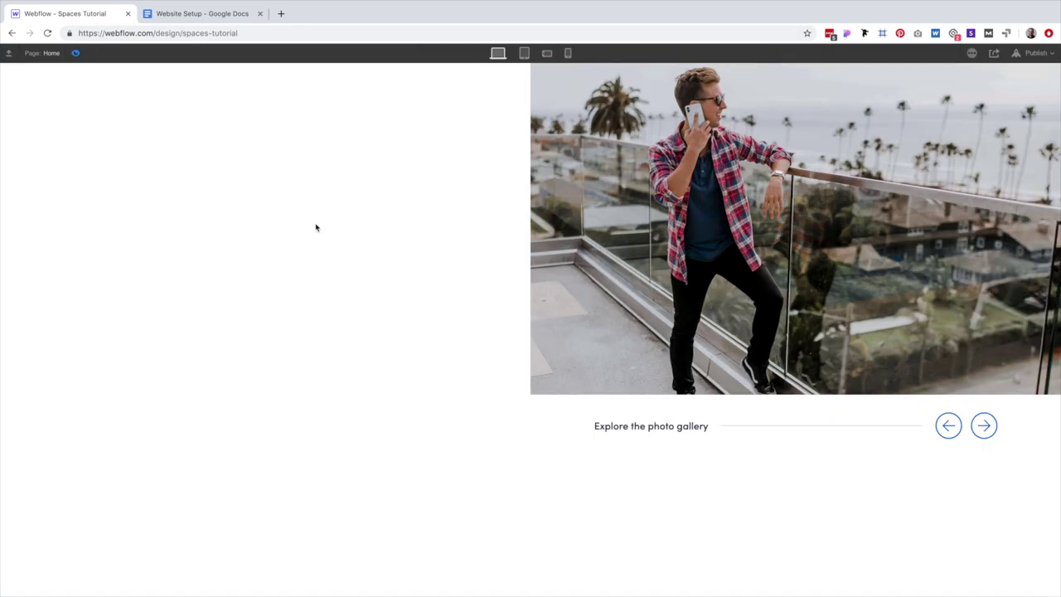
left_click(984, 426)
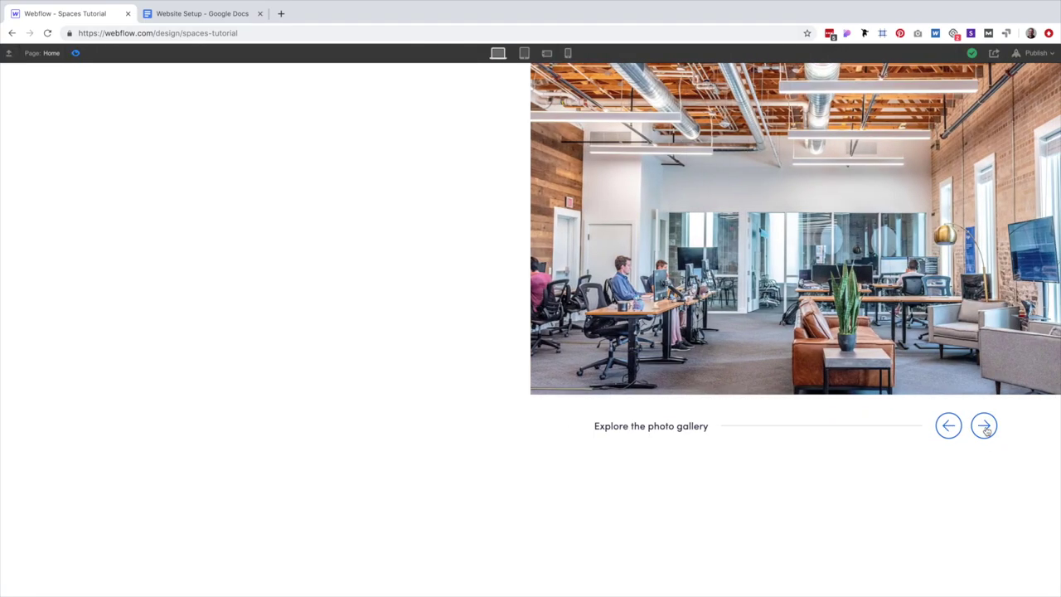
left_click(985, 428)
left_click(985, 428)
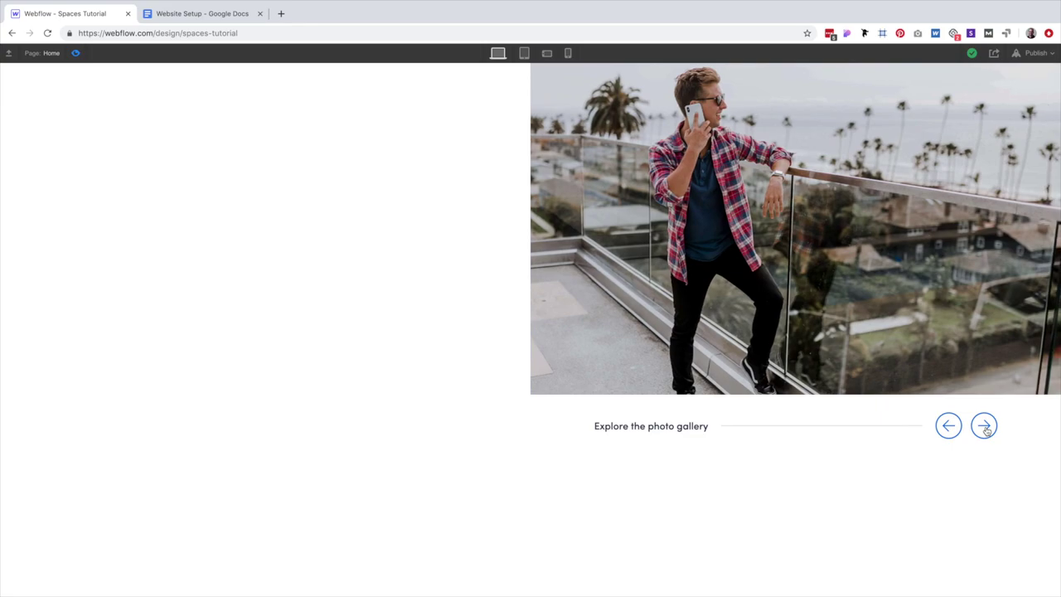
left_click(985, 428)
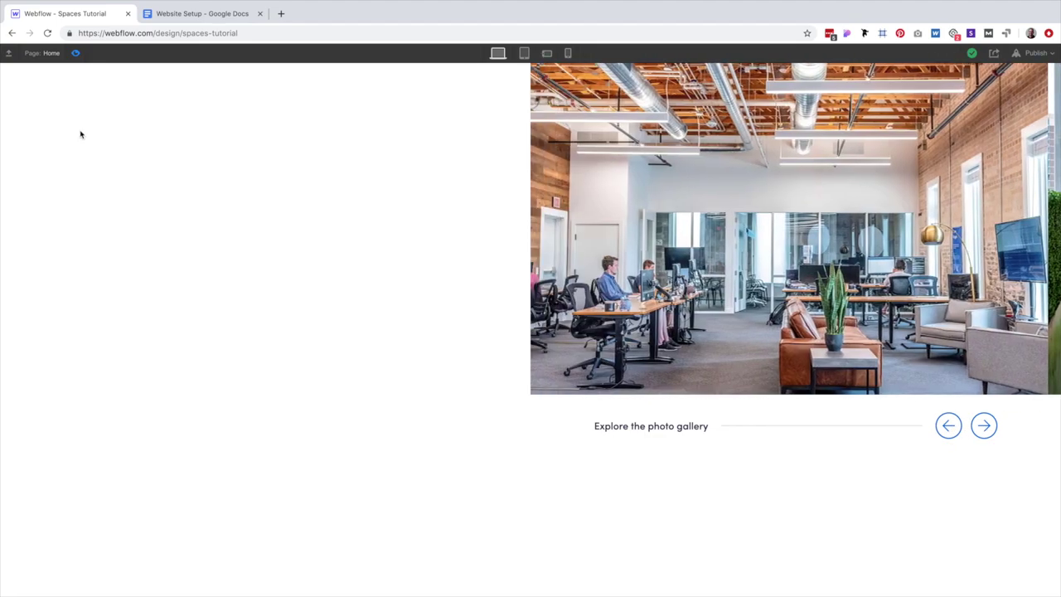
left_click(75, 53)
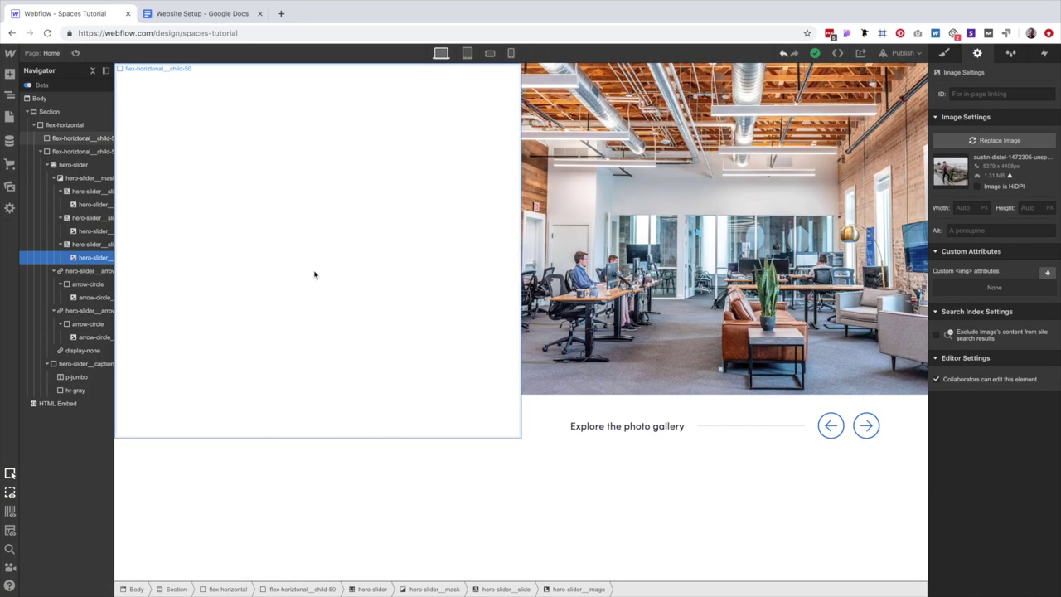
Compare the empty hero column with the Sketch design and add the position-relative class to its flex-horiztonal__child-50 block in Webflow.
left_click(304, 258)
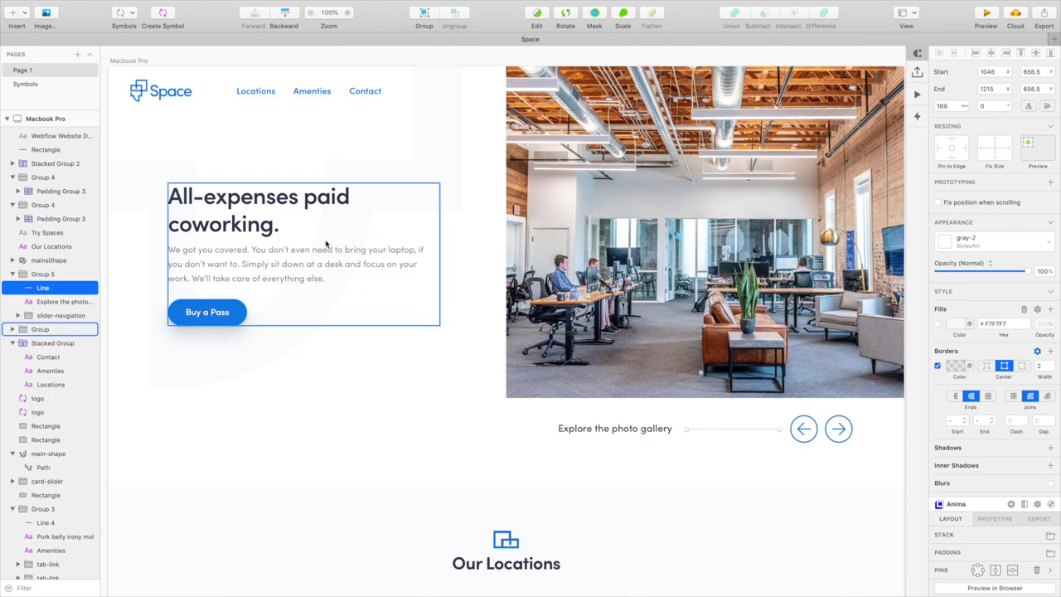
key("ctrl+Right")
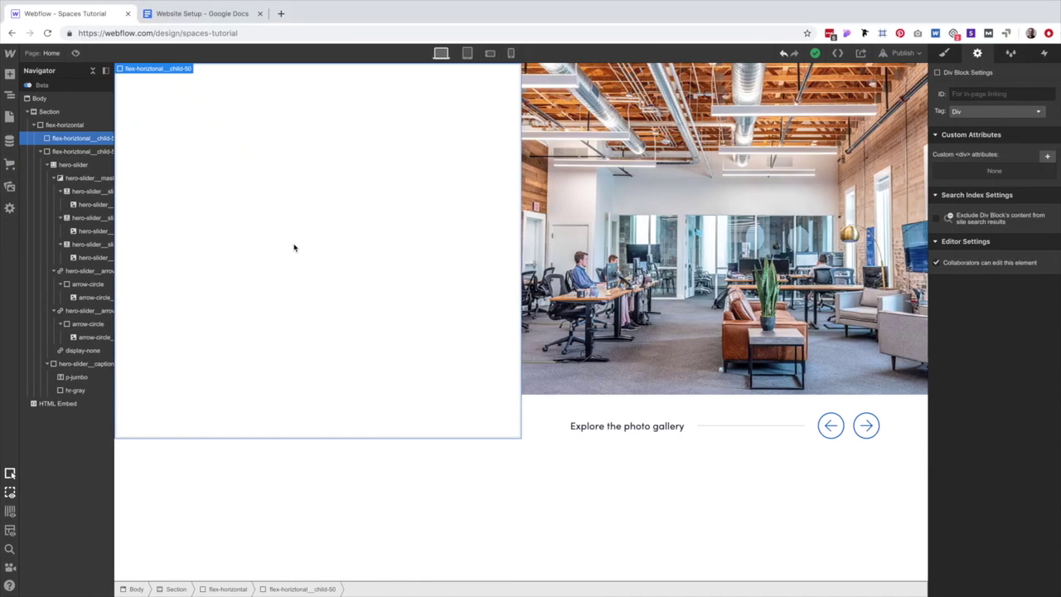
left_click(944, 53)
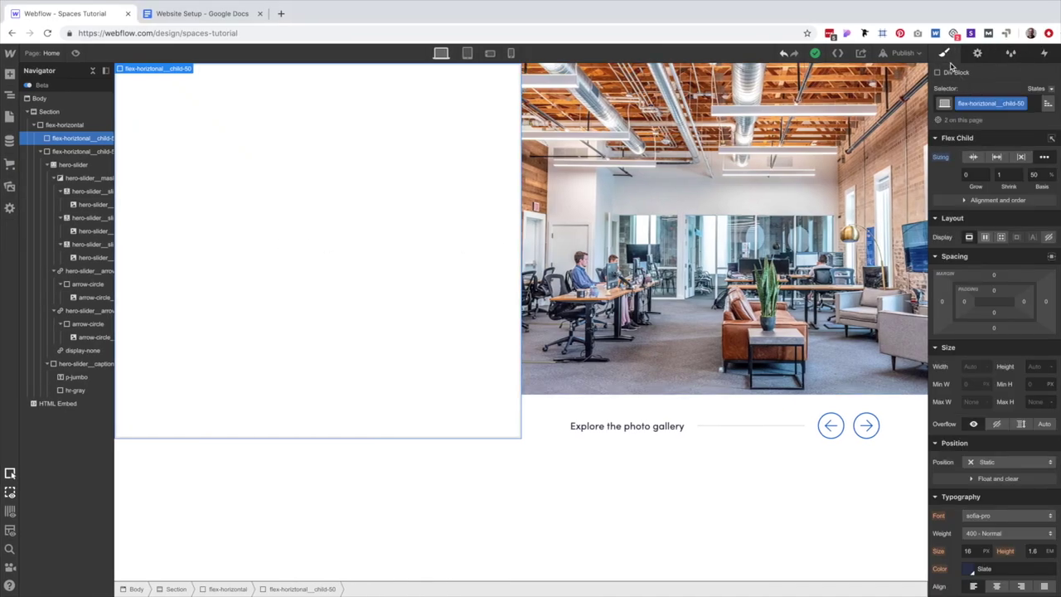
double_click(1026, 103)
key("ctrl+Left")
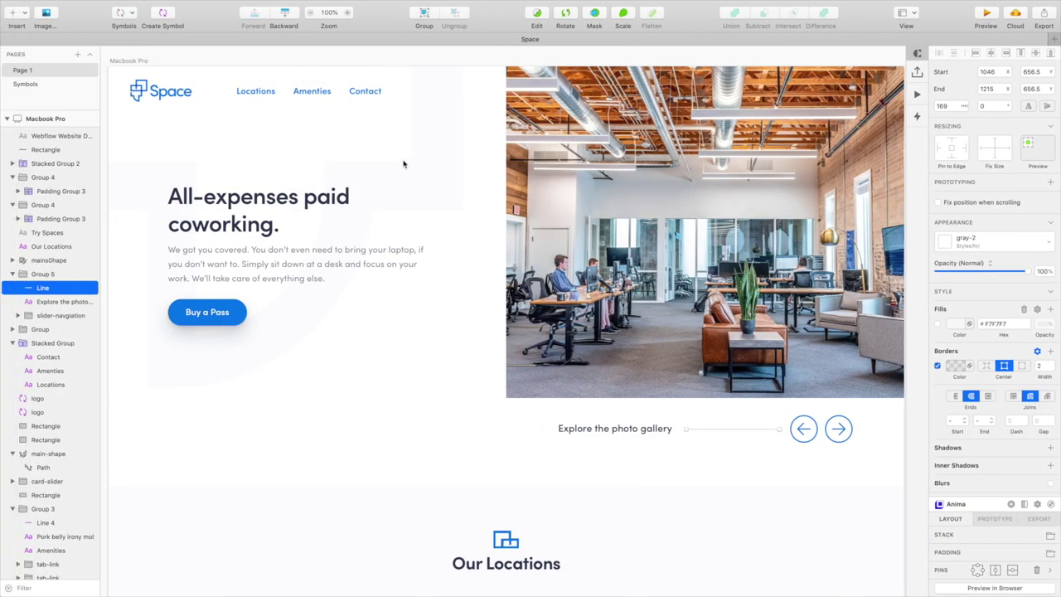
key("ctrl+Right")
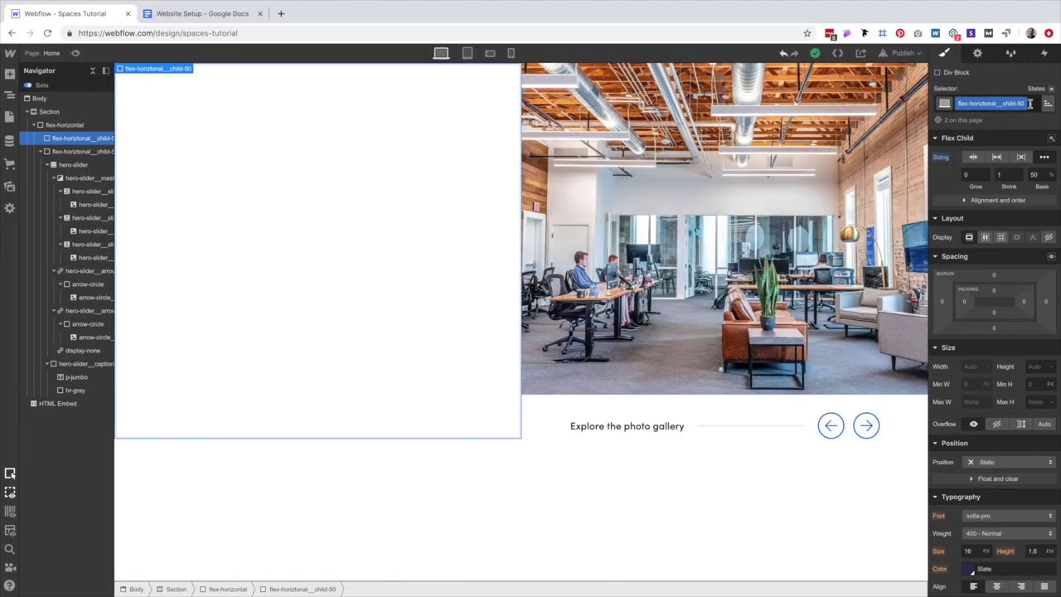
left_click(1031, 103)
left_click(964, 166)
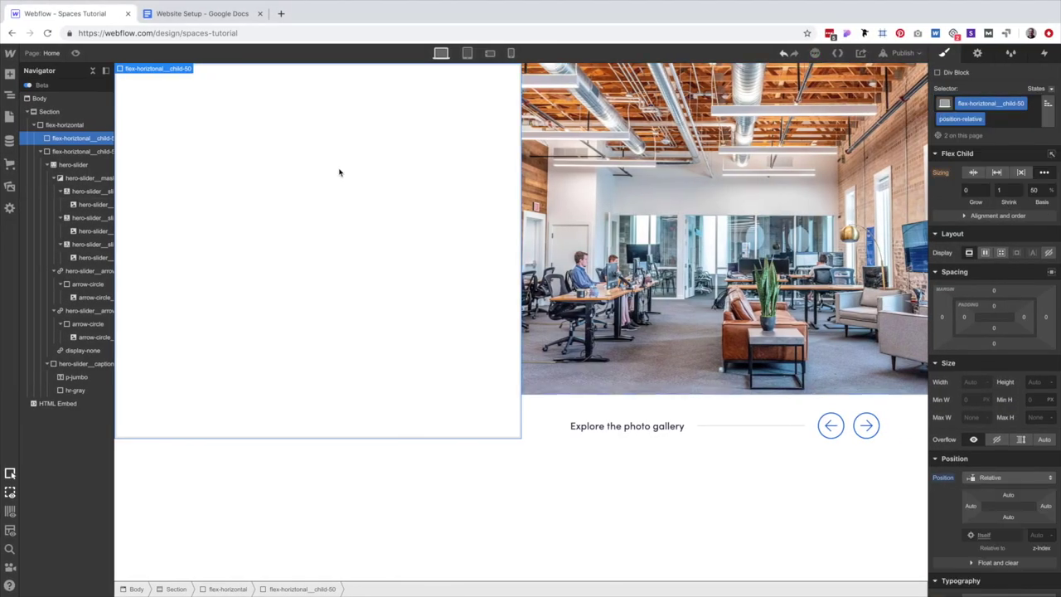
Insert an image element in the empty hero column and assign it the large curved icon SVG.
key("super+e")
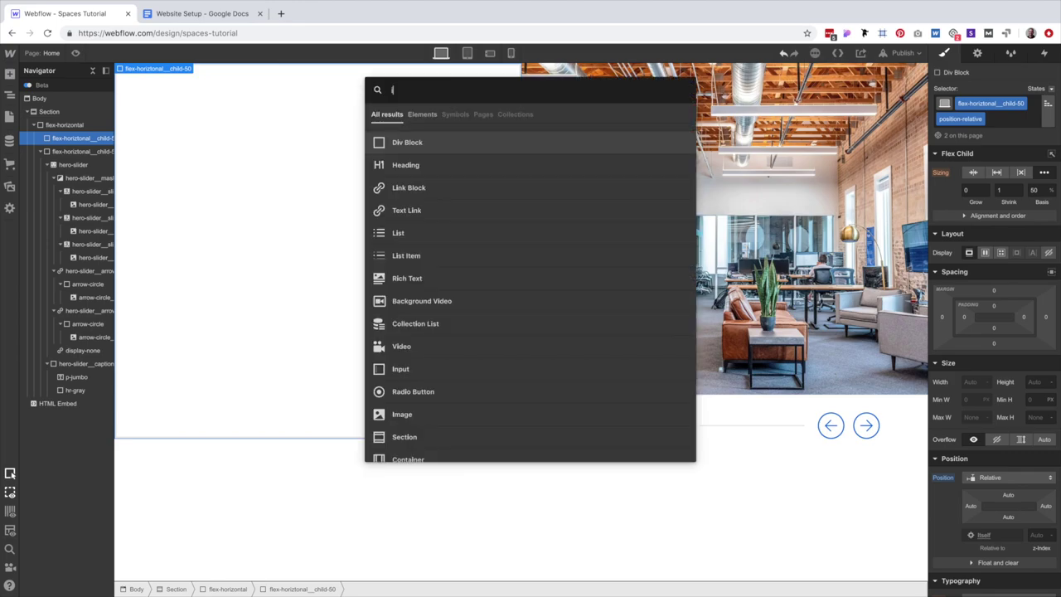
type("img")
key("Return")
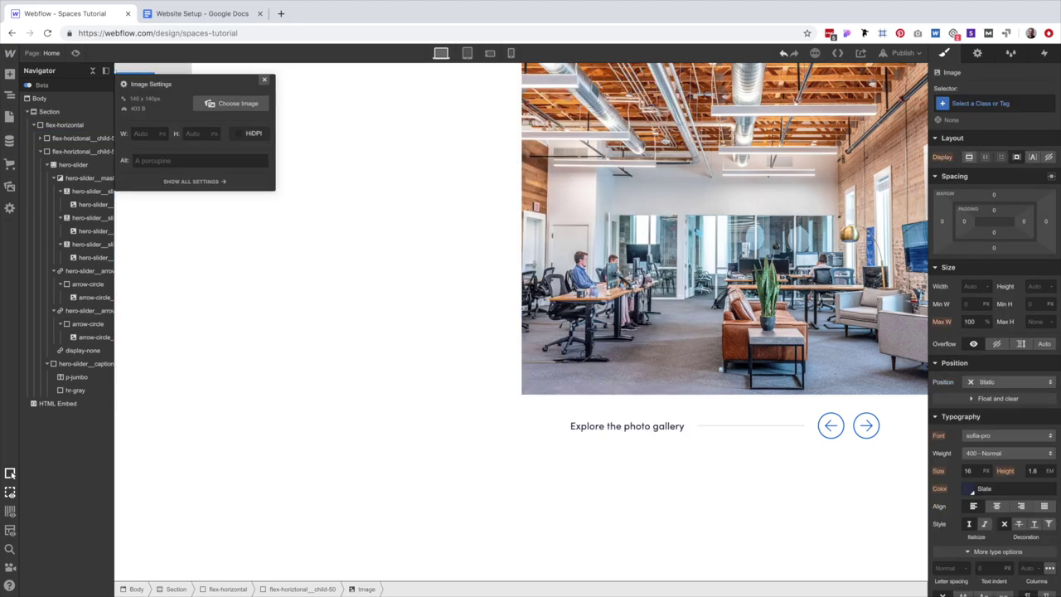
left_click(236, 103)
left_click(51, 527)
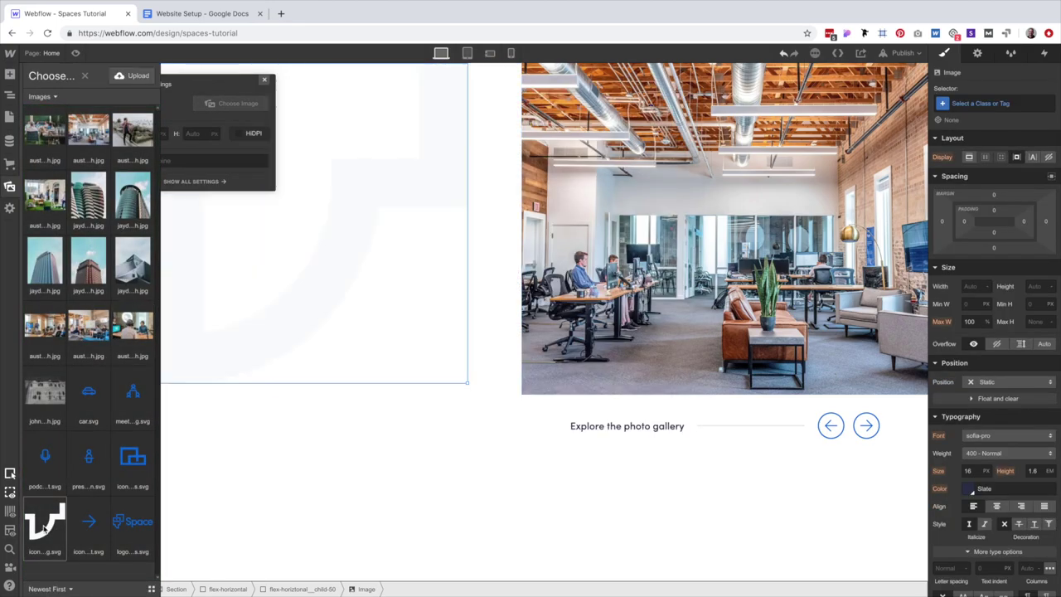
left_click(265, 80)
Give the icon image the new class icon__hero-bg and set its position to Absolute.
left_click(968, 106)
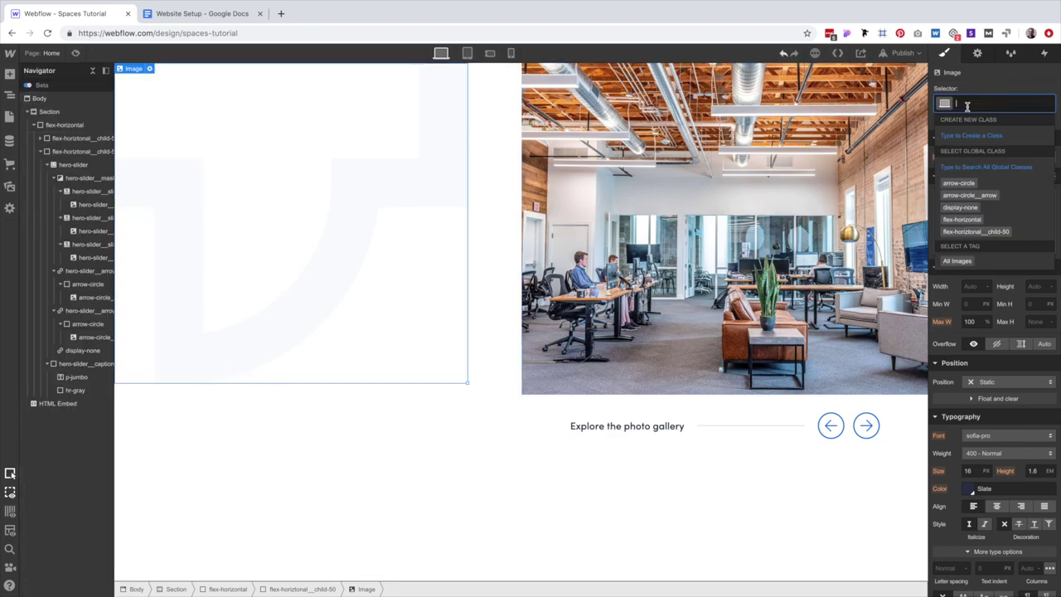
type("icon__")
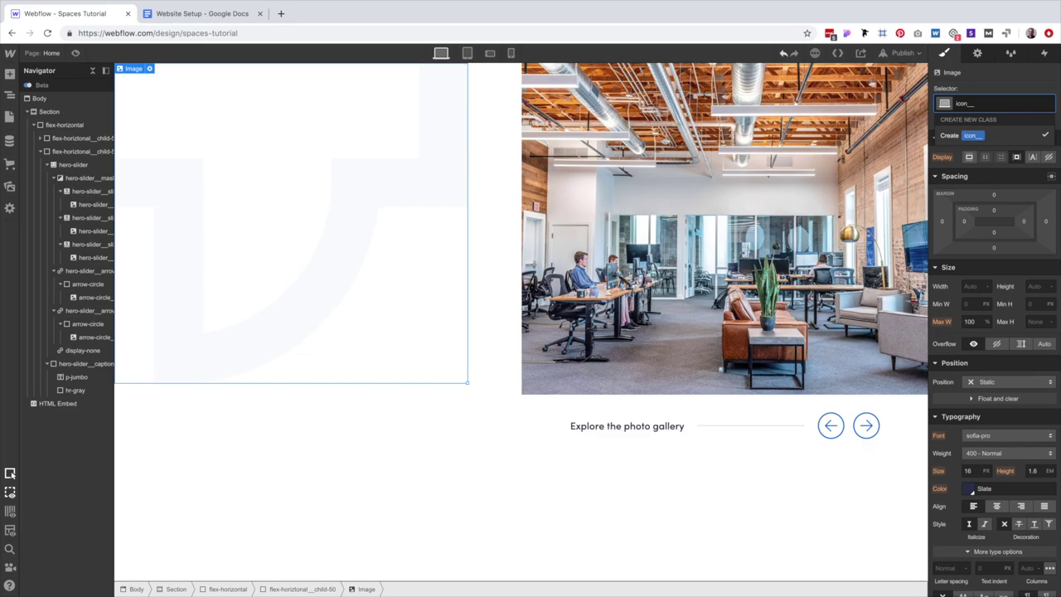
type("hero-bg")
key("Return")
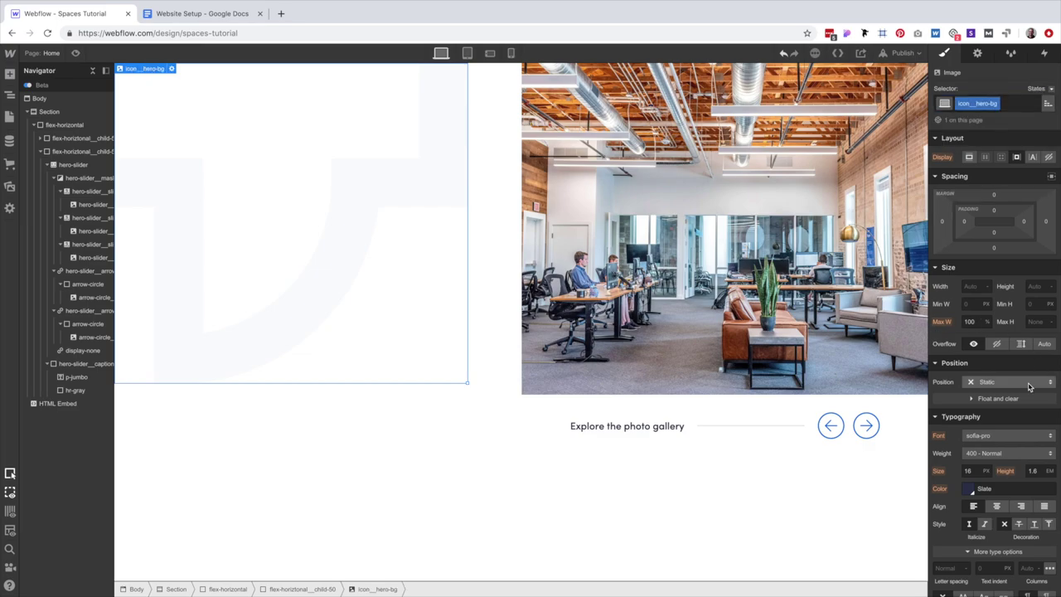
left_click(1009, 381)
left_click(1016, 408)
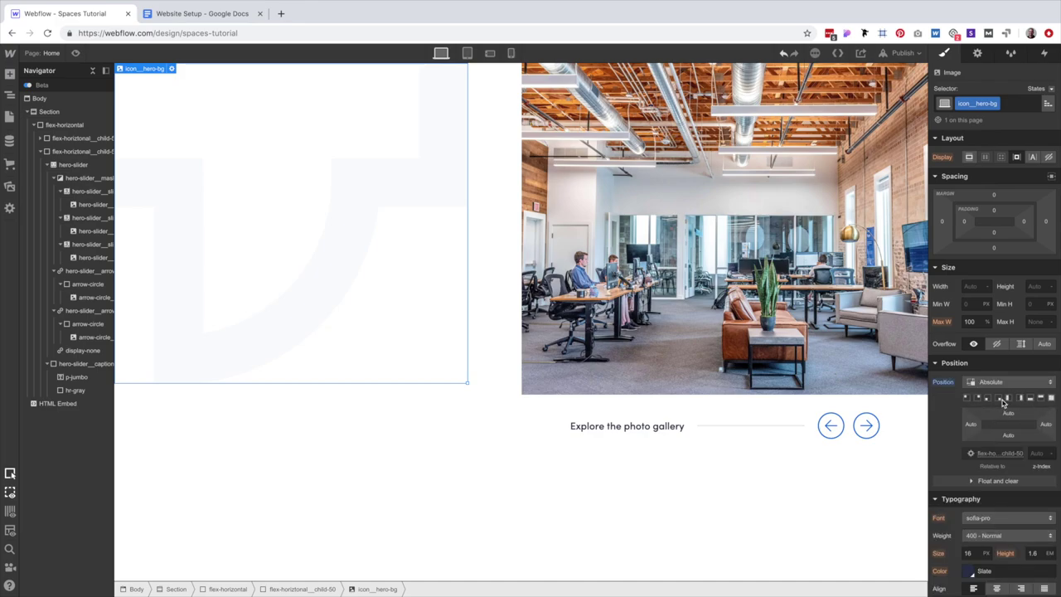
Anchor the absolutely positioned icon__hero-bg image to its column's top-left corner and compare it with the Sketch design.
left_click(965, 397)
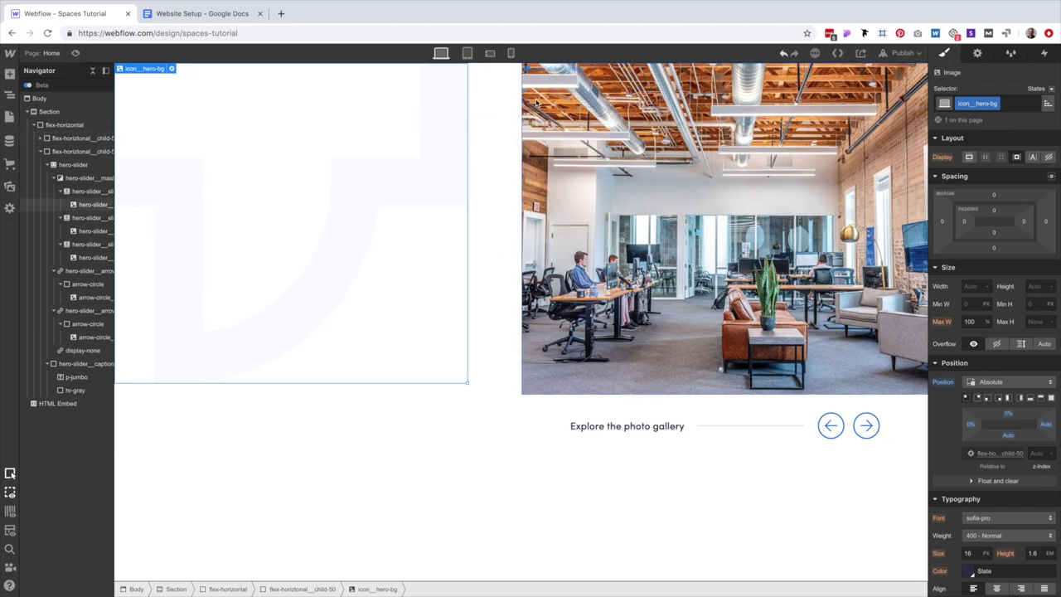
key("ctrl+Left")
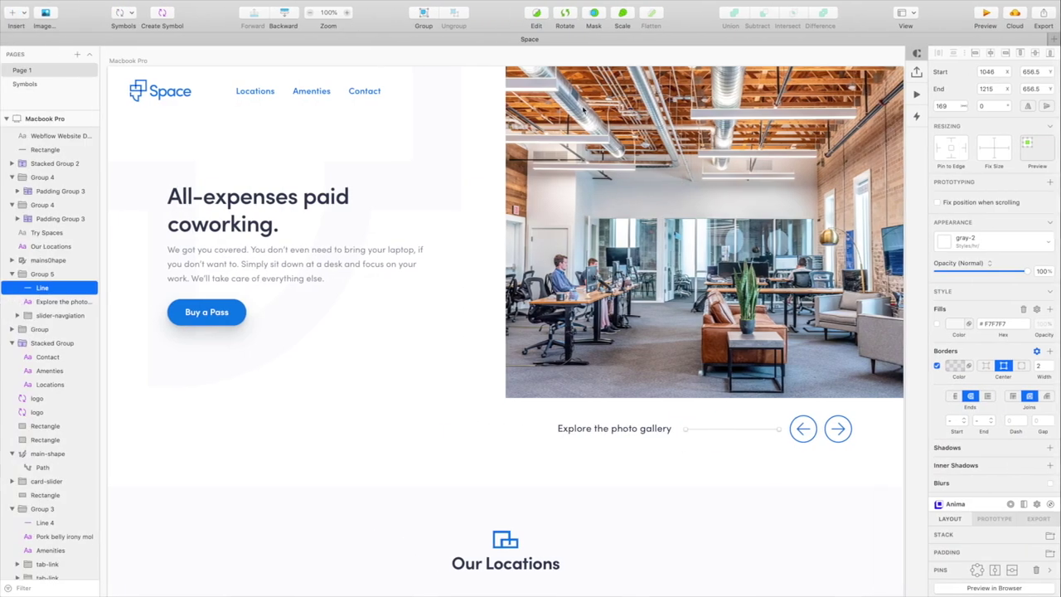
key("ctrl+Right")
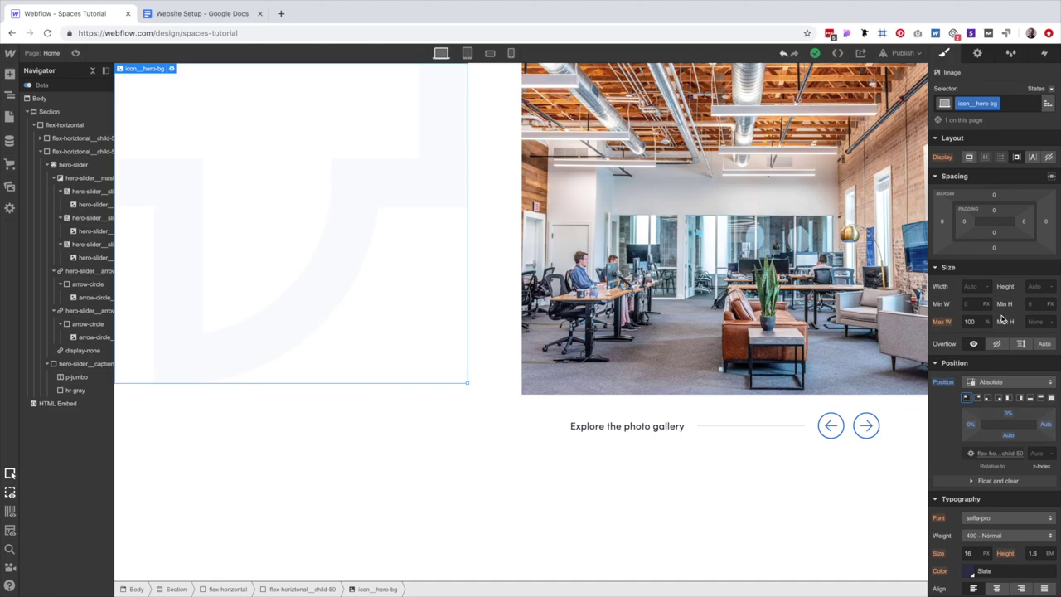
left_click(971, 286)
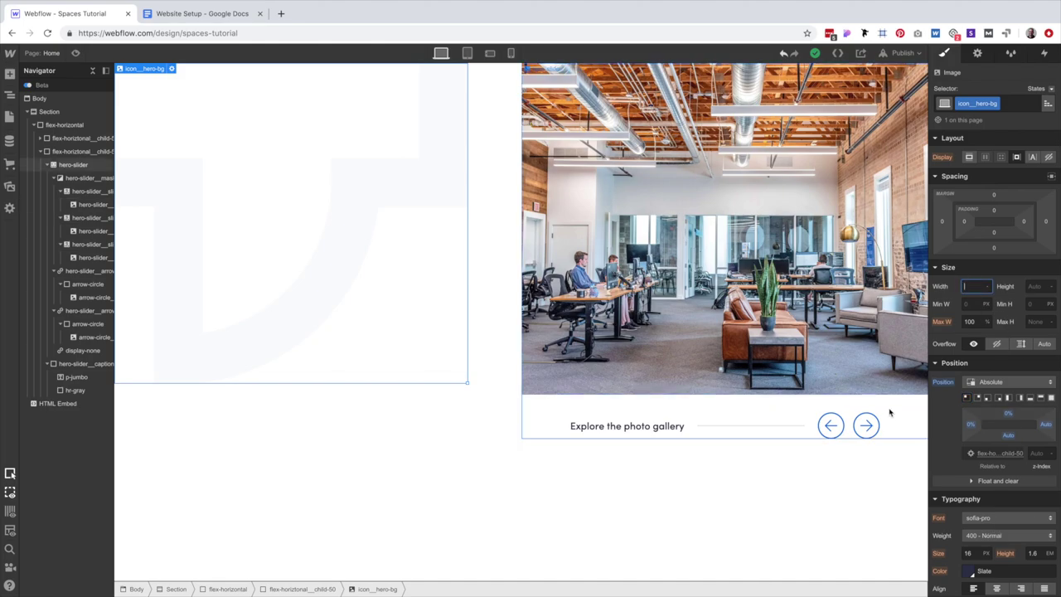
key("Return")
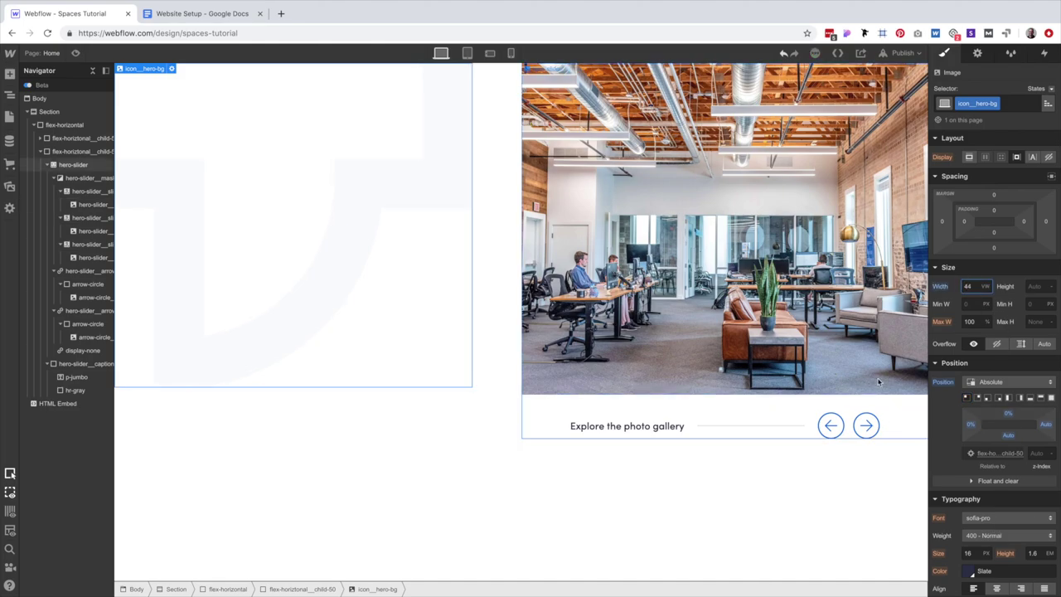
left_click(941, 286, "alt")
Set the icon__hero-bg image's maximum width to 44 VW.
left_click(972, 322)
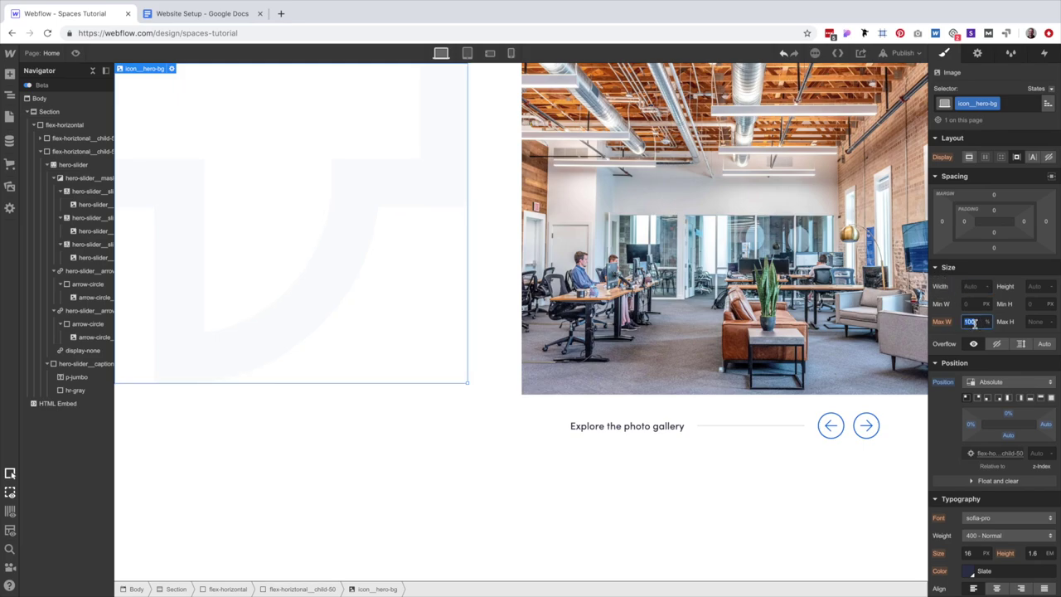
type("44vw")
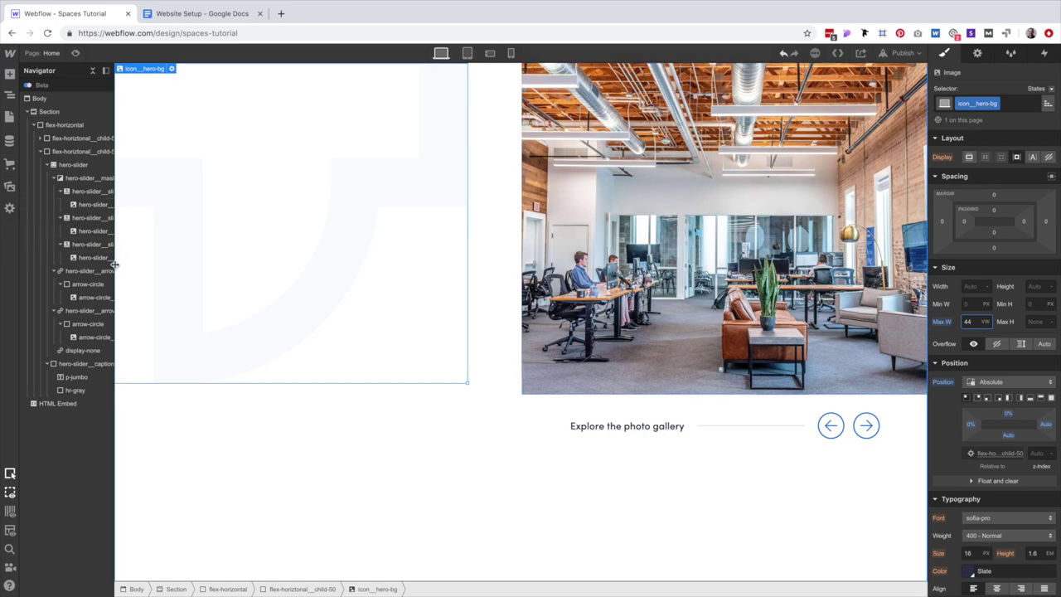
left_click_drag(116, 268, 3, 254)
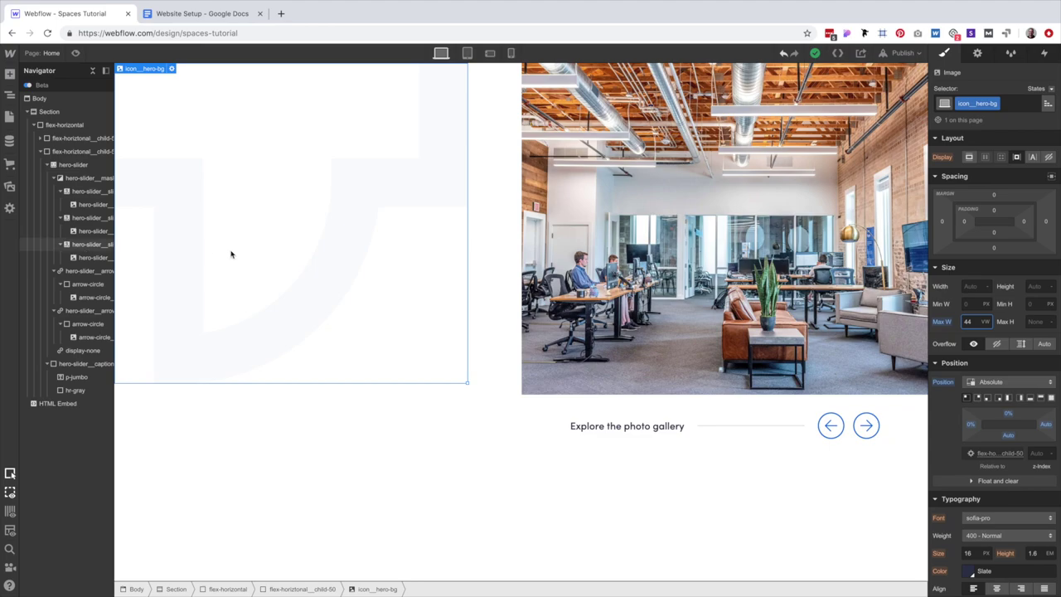
left_click(252, 219)
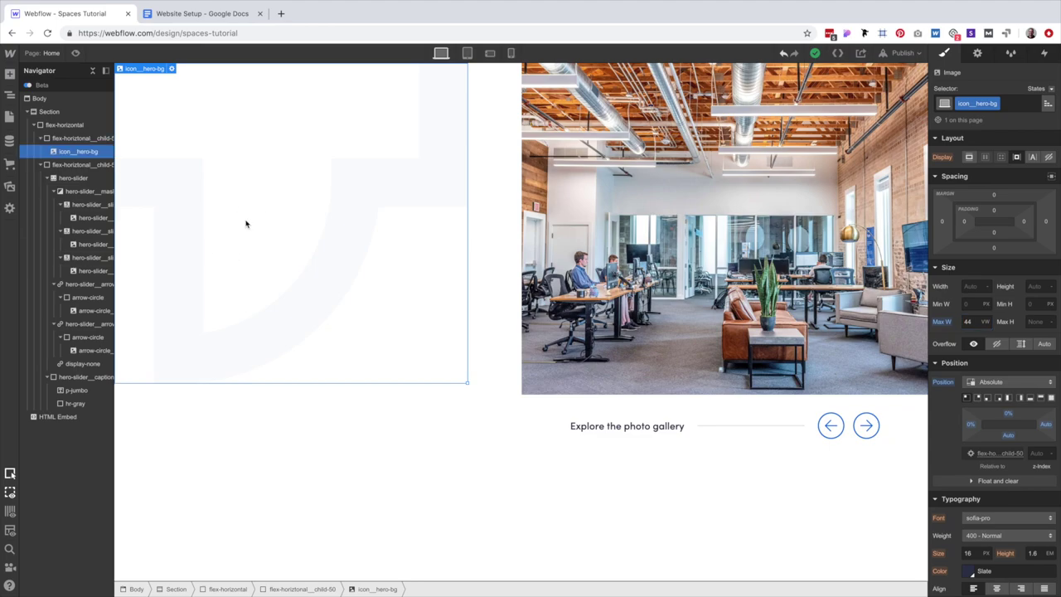
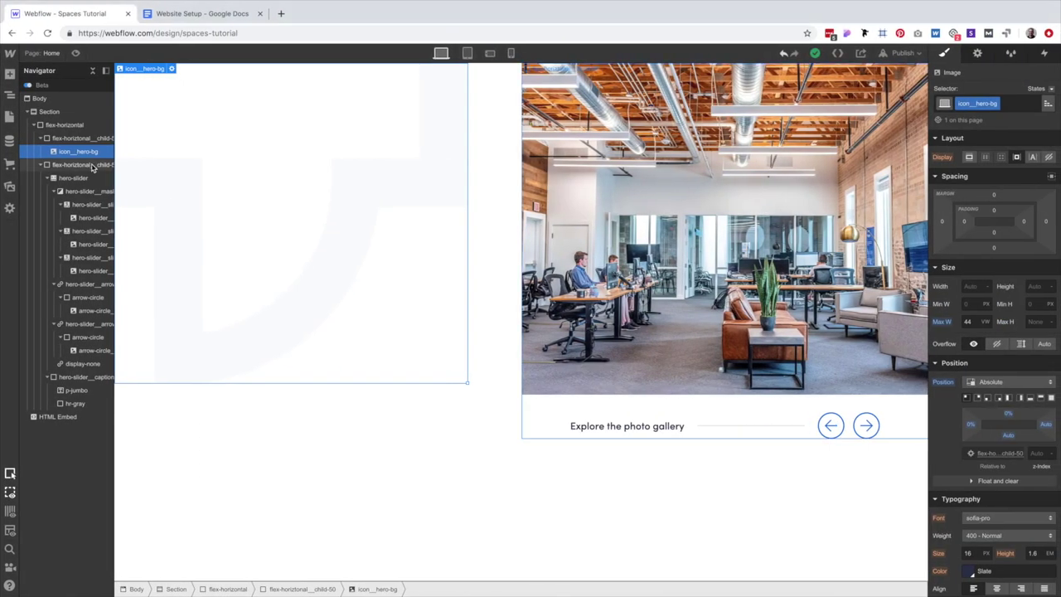
left_click(92, 165)
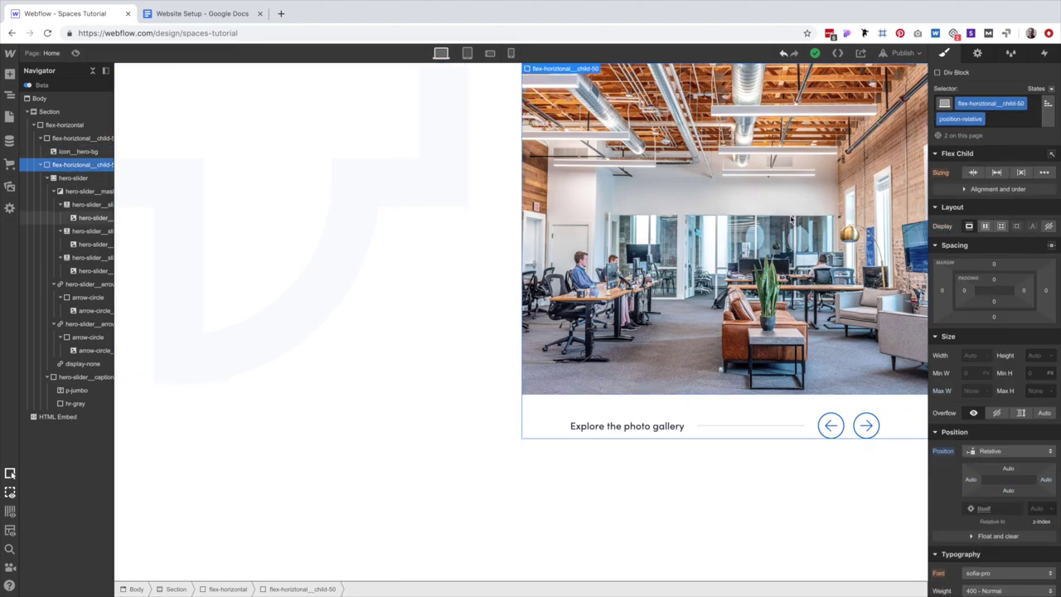
key("super+e")
type("div")
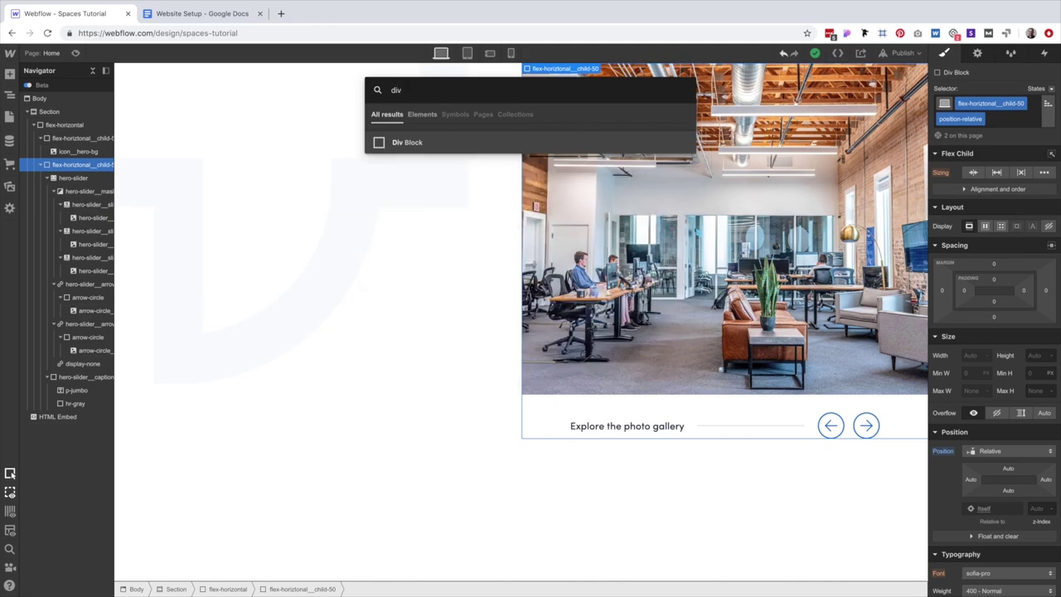
key("Return")
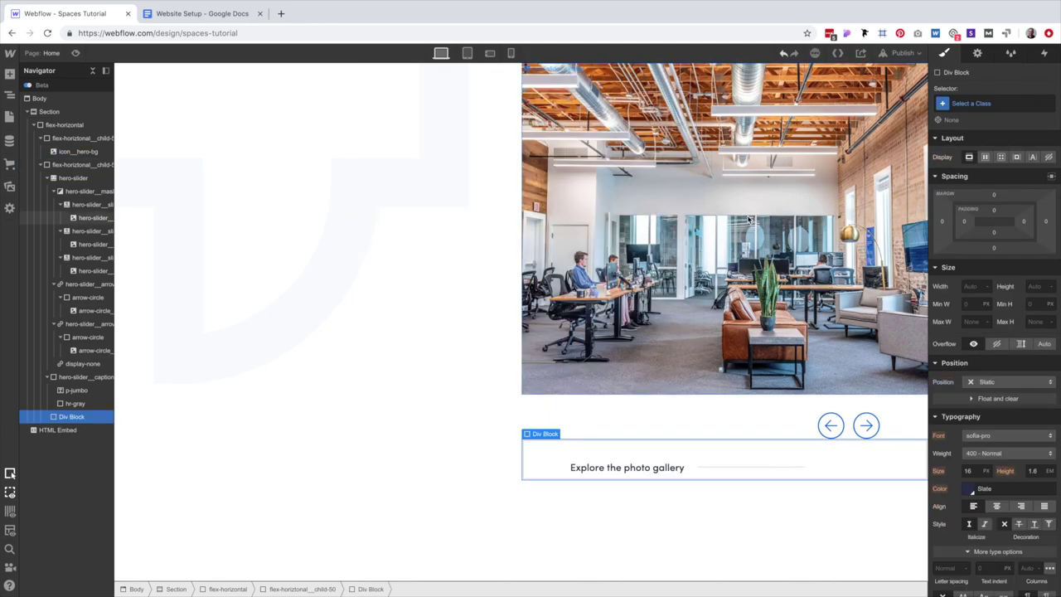
key("Delete")
Add a div block inside the first flex-horiztonal__child-50 column, placed before the icon__hero-bg image.
left_click(215, 146)
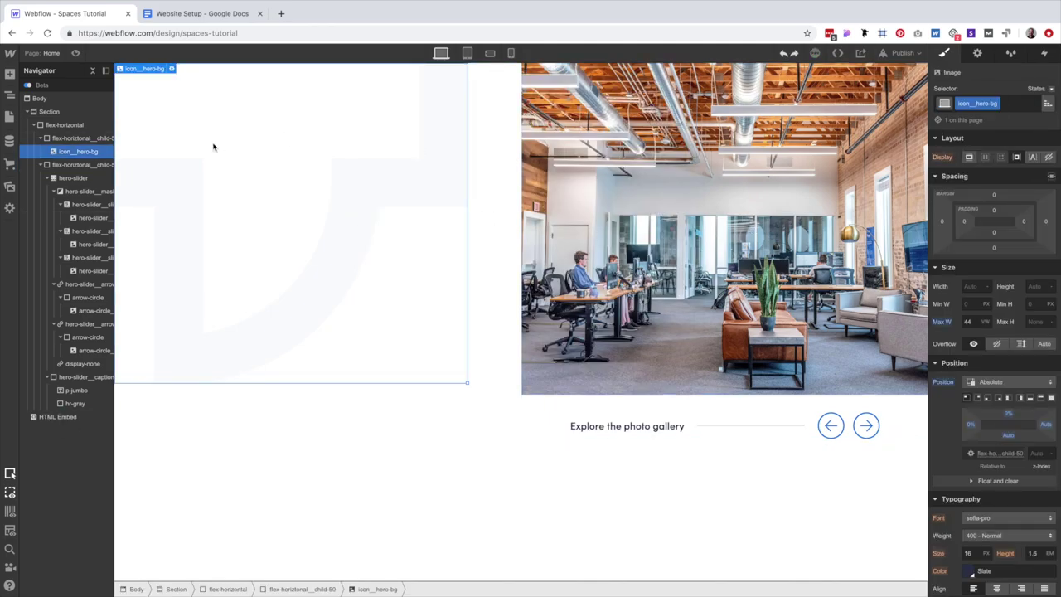
left_click(82, 138)
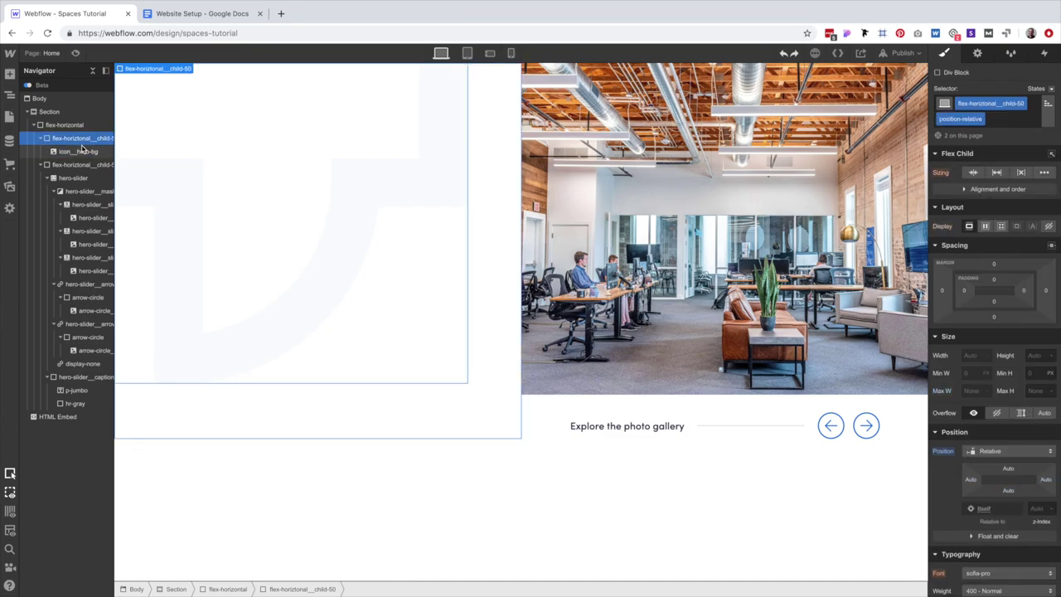
key("super+e")
type("di")
left_click_drag(390, 142, 63, 156)
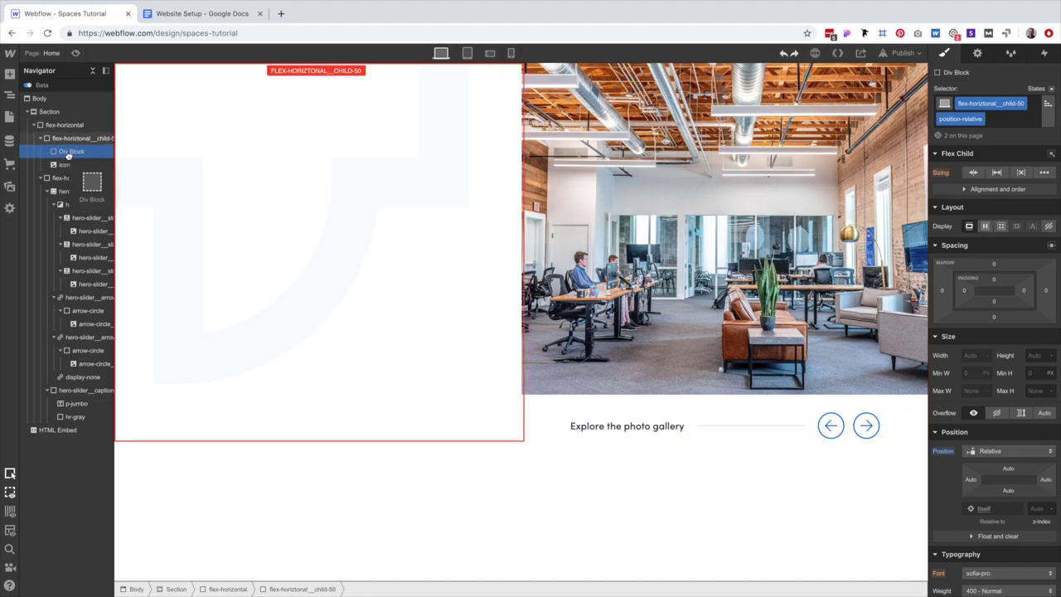
Give the new div block the class hero__content-wrapper.
left_click(982, 104)
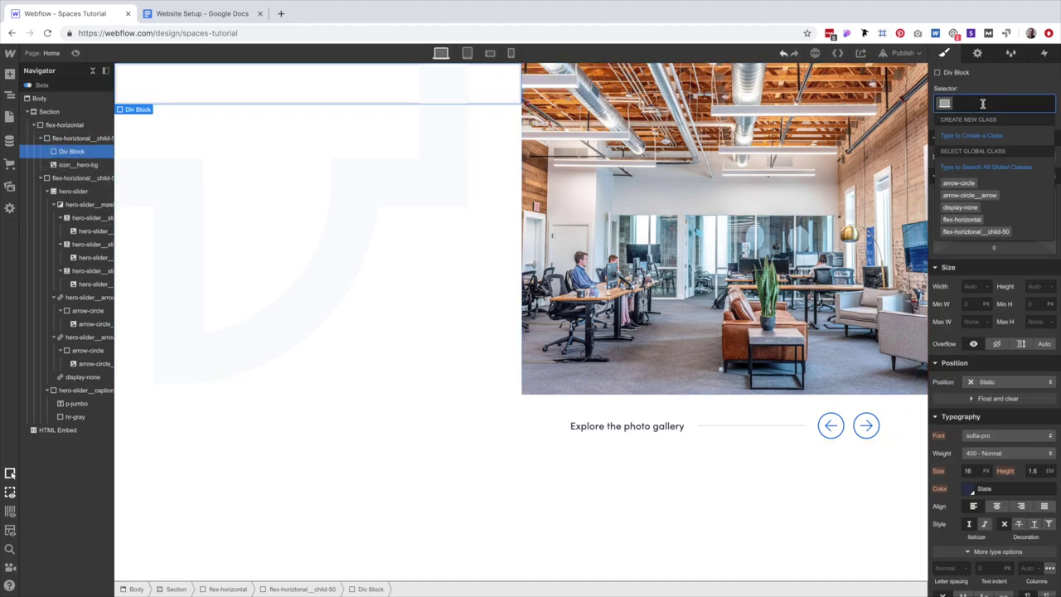
type("hero__conte")
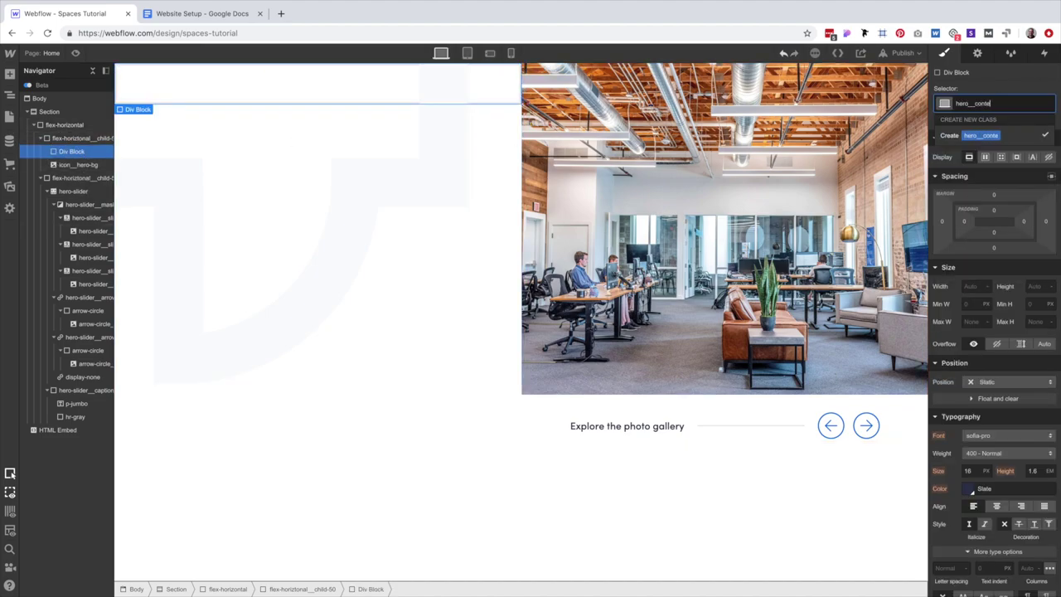
type("nte")
type("-wrapper")
key("Return")
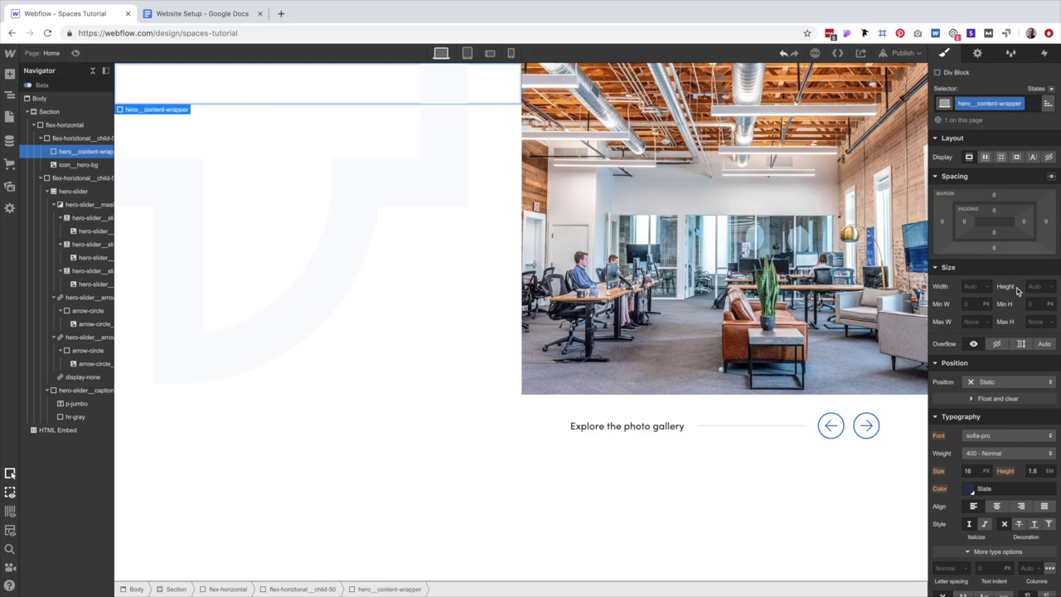
Position hero__content-wrapper absolutely with 0% offsets on all four sides to cover its column.
left_click(1015, 381)
left_click(996, 406)
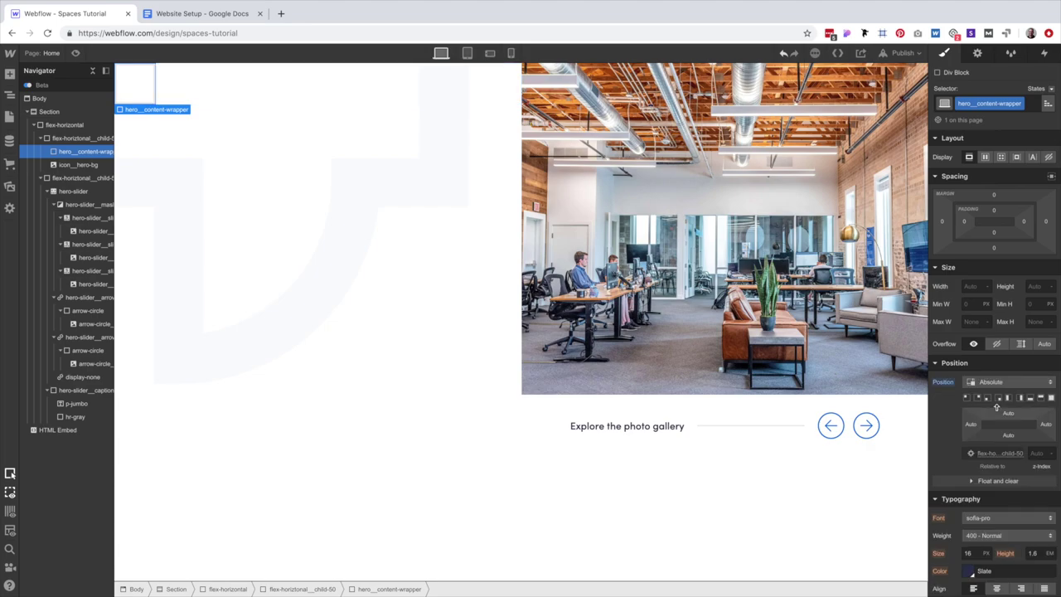
left_click(1041, 397)
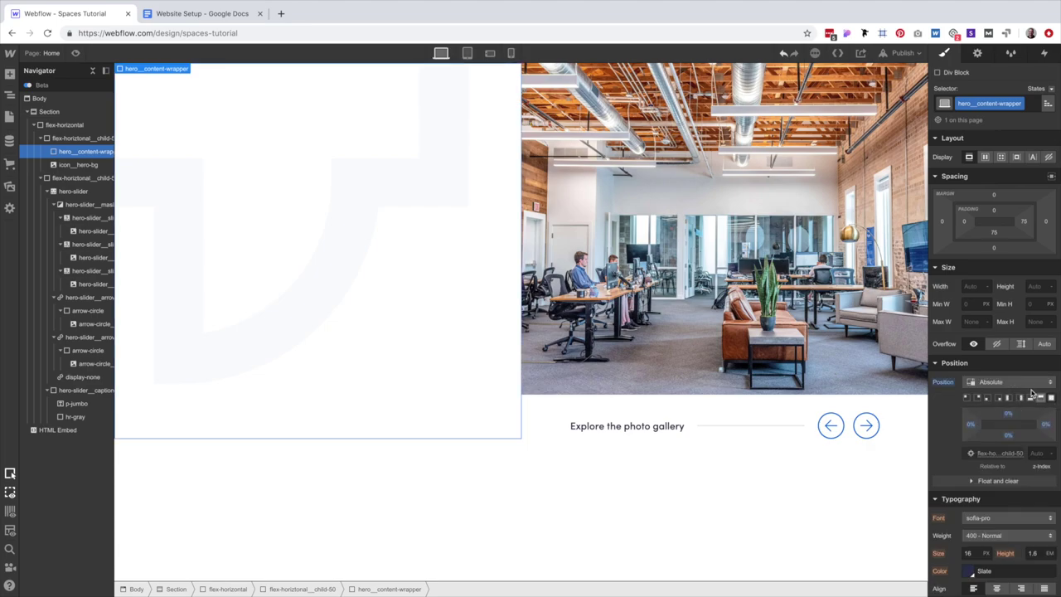
Make hero__content-wrapper a vertical flex container with its children centered in both alignment and justification.
left_click(985, 156)
left_click(1021, 180)
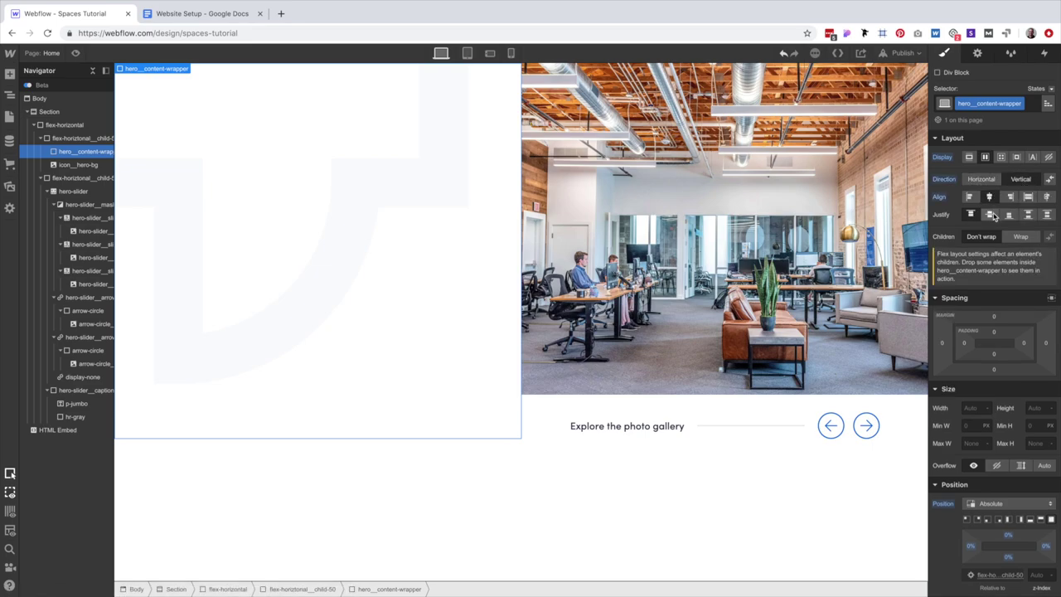
left_click(989, 214)
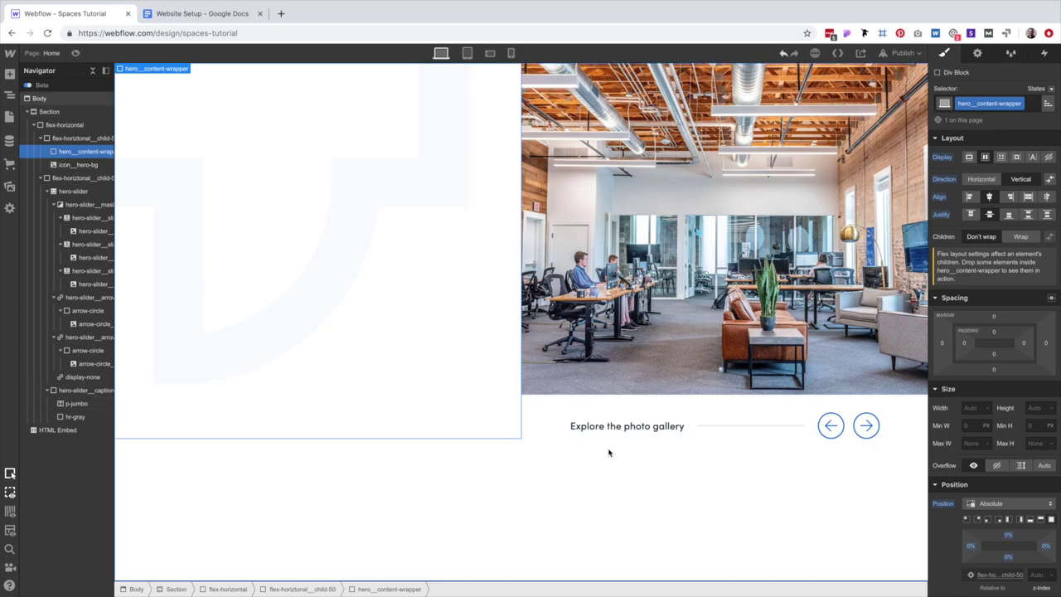
Switch to the Sketch design, check the dimensions of the hero text group, and return to Webflow.
key("ctrl+Left")
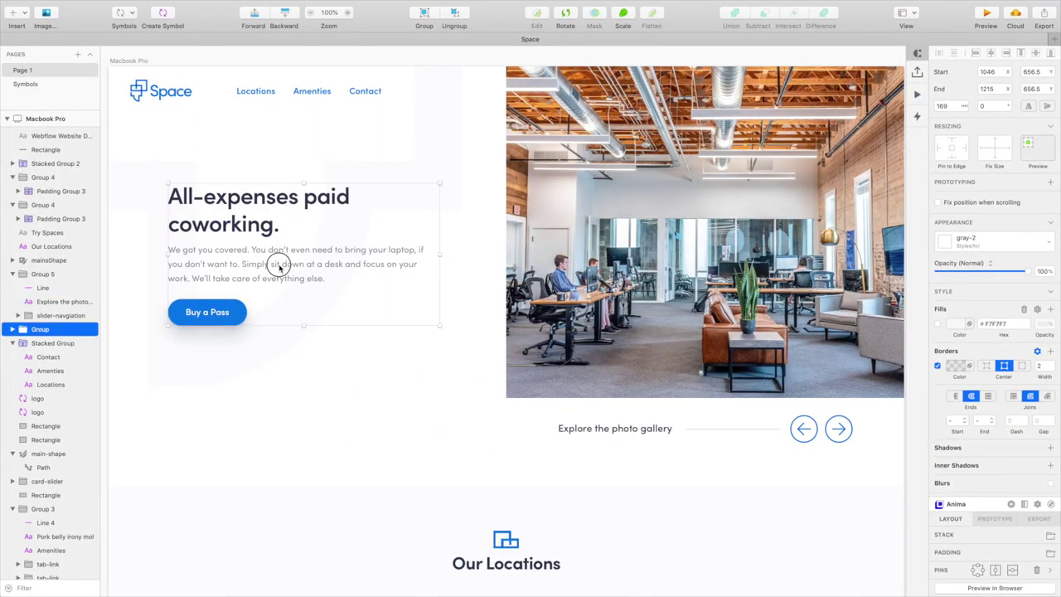
left_click(280, 268)
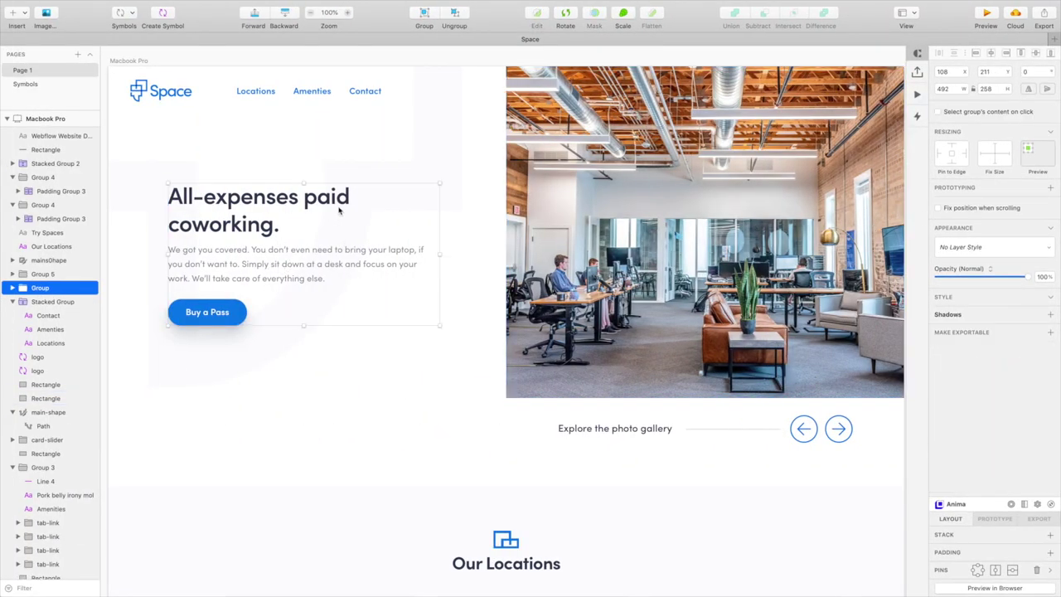
key("ctrl+Right")
Insert a div block nested inside hero__content-wrapper and move the icon__hero-bg image ahead of that wrapper in the element hierarchy.
key("super+e")
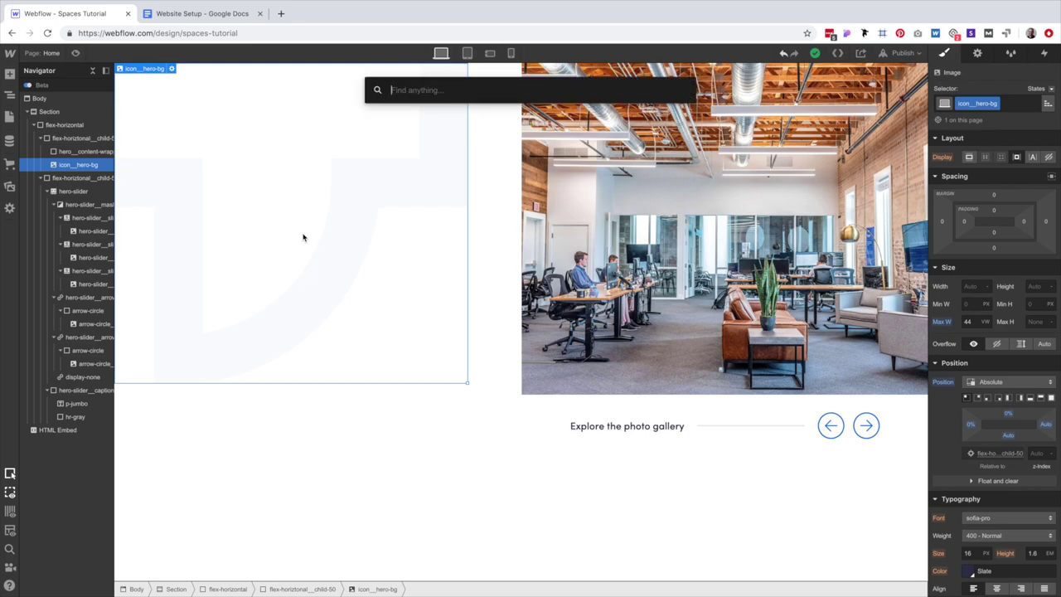
type("div")
key("Return")
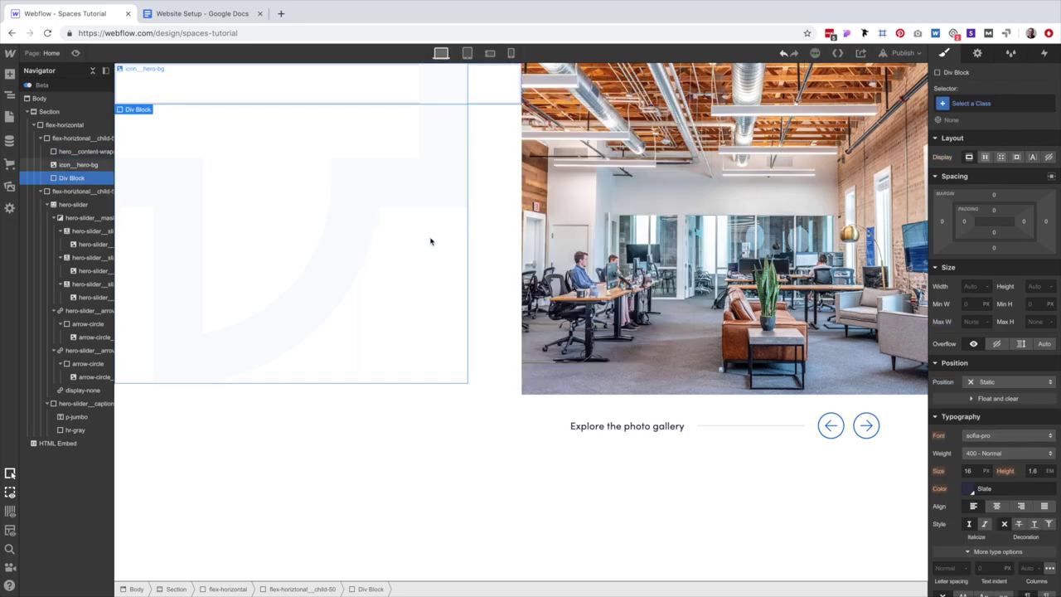
left_click(981, 105)
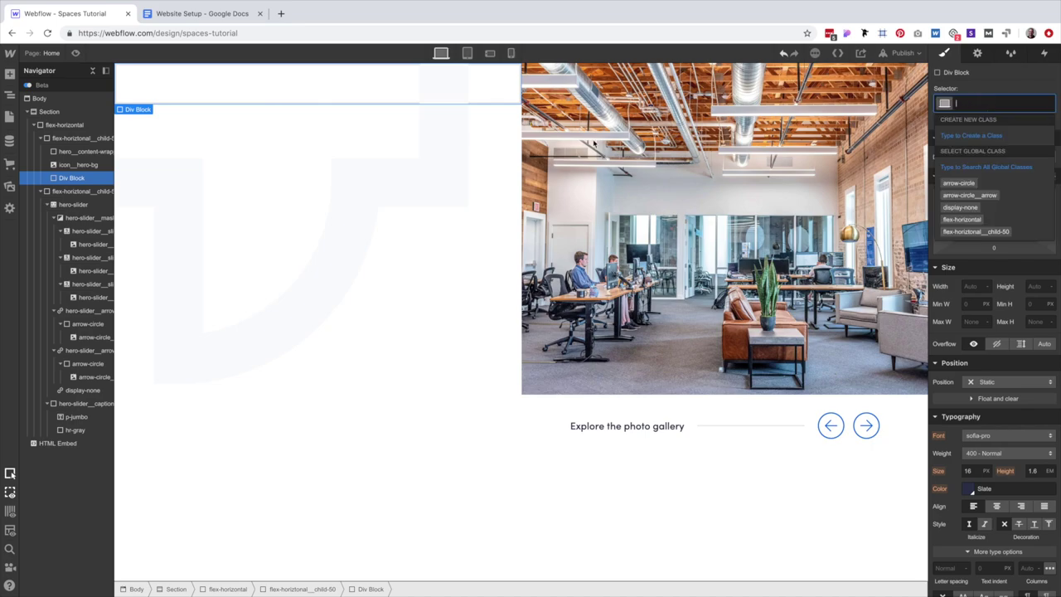
left_click(369, 96)
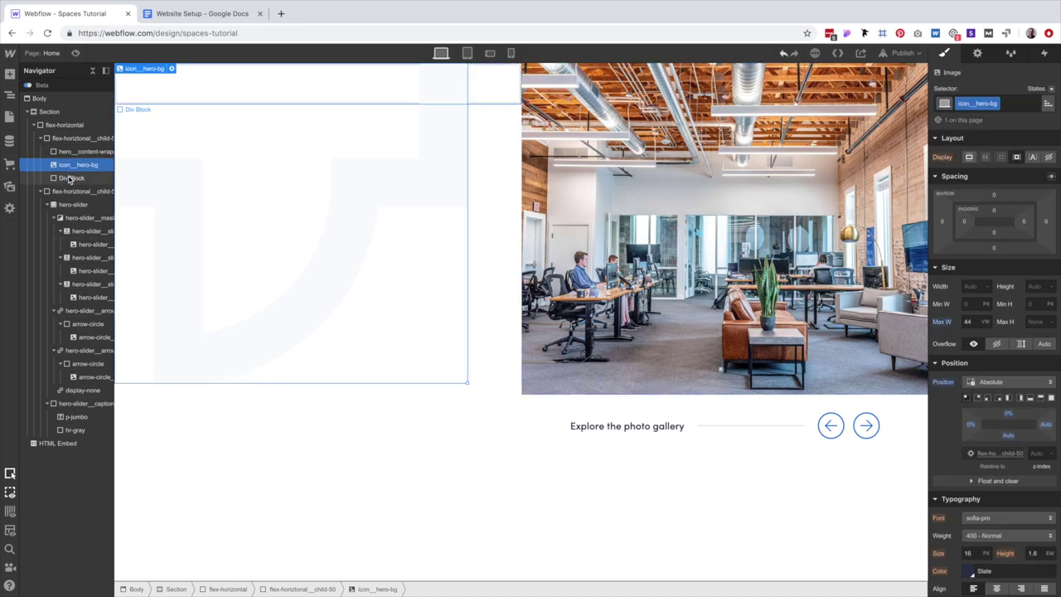
left_click_drag(71, 180, 77, 152)
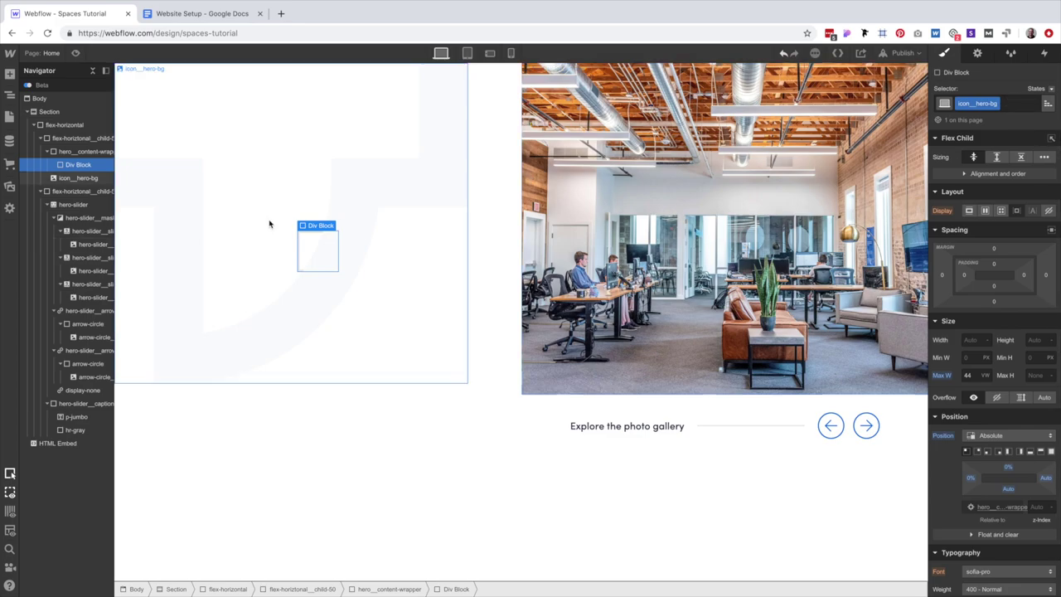
left_click(324, 265)
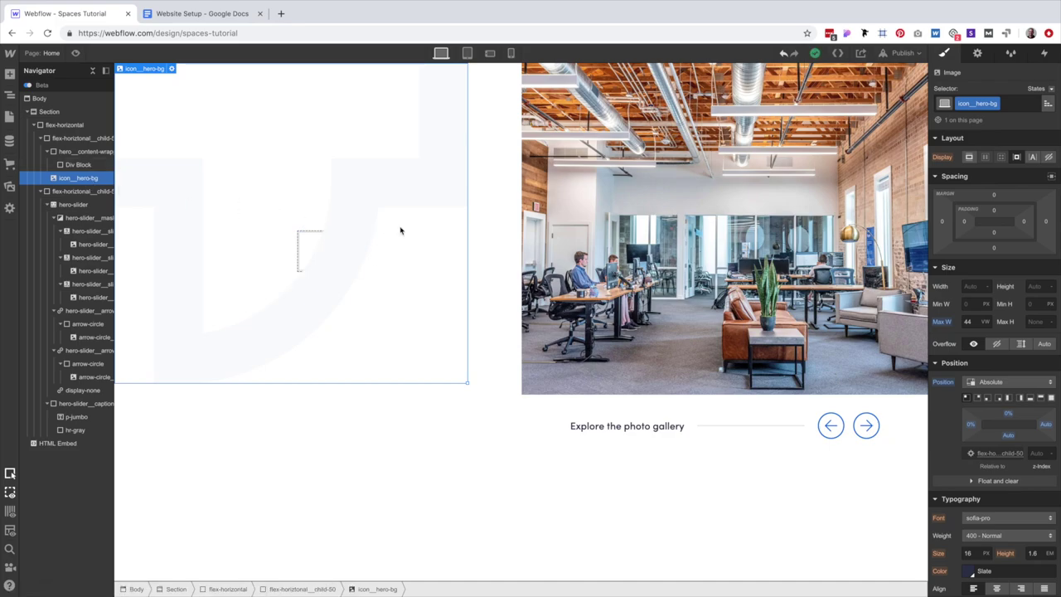
left_click_drag(78, 183, 78, 150)
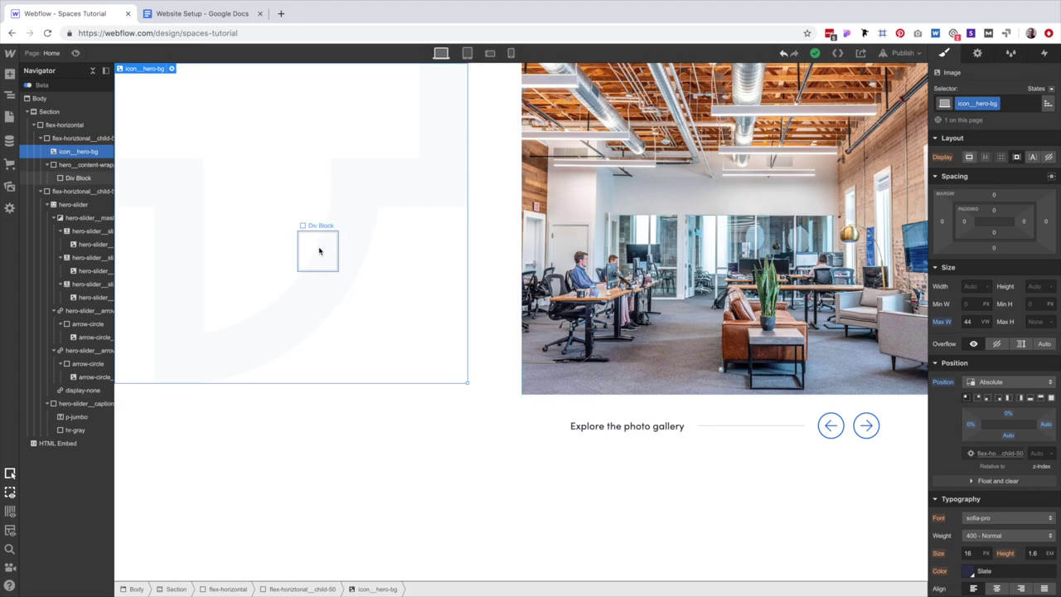
Give the div block inside hero__content-wrapper the new class max-width-492 and set its maximum width to 492 px.
left_click(319, 251)
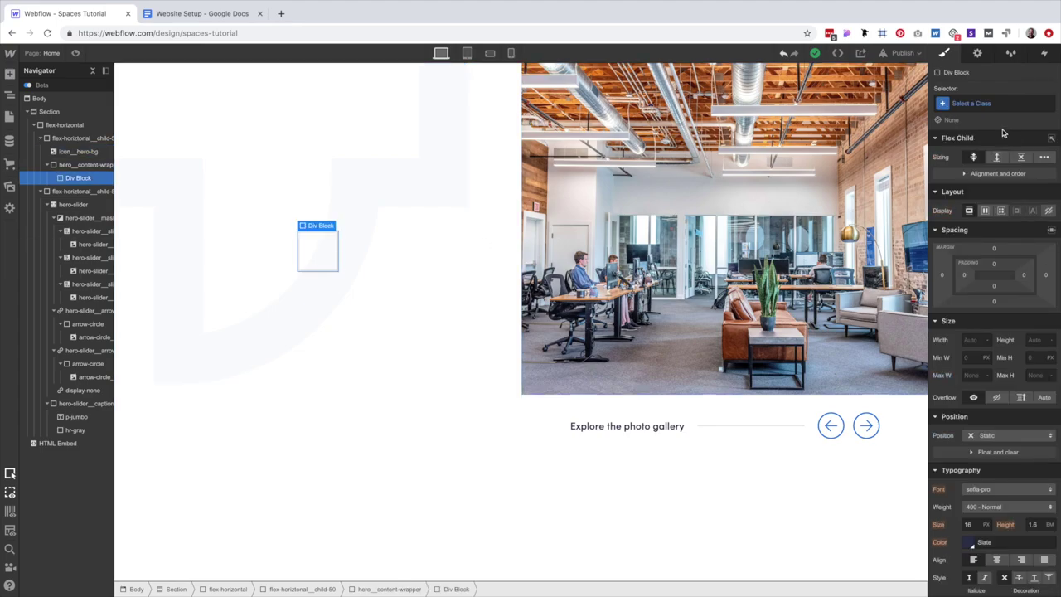
left_click(983, 104)
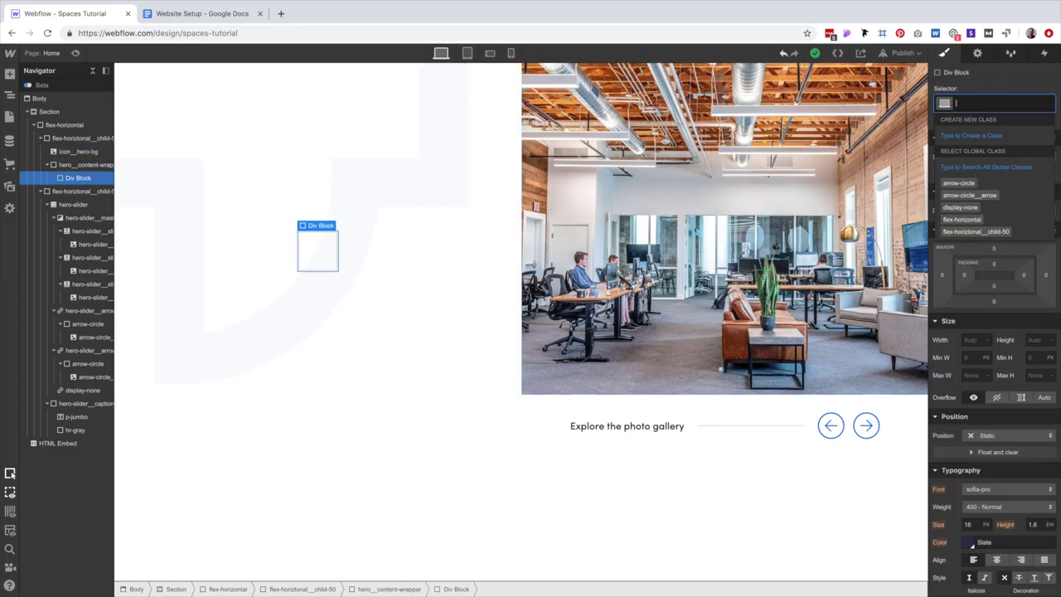
type("max-width-")
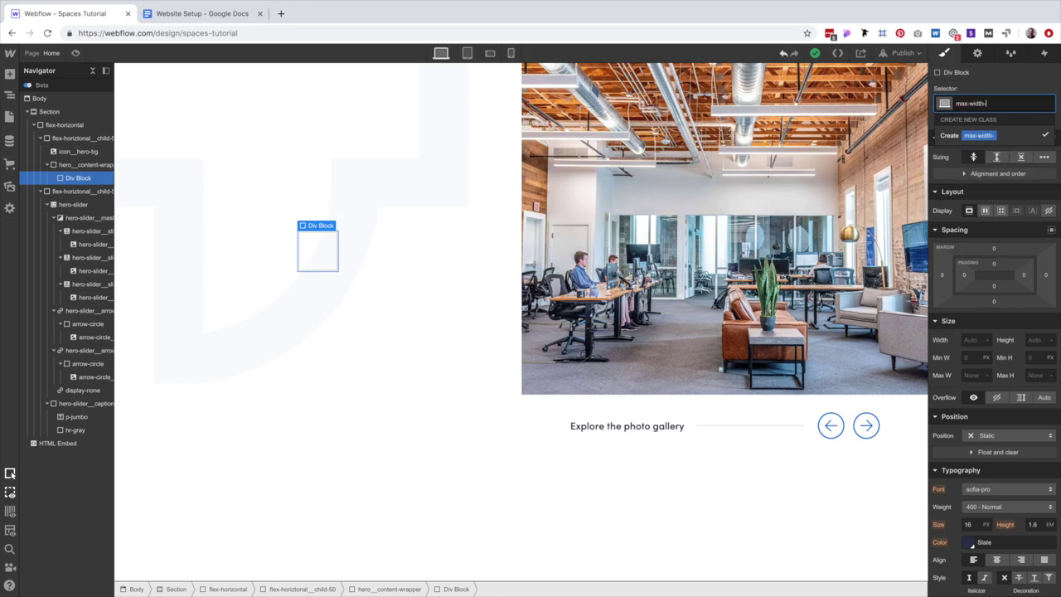
type("492")
key("Return")
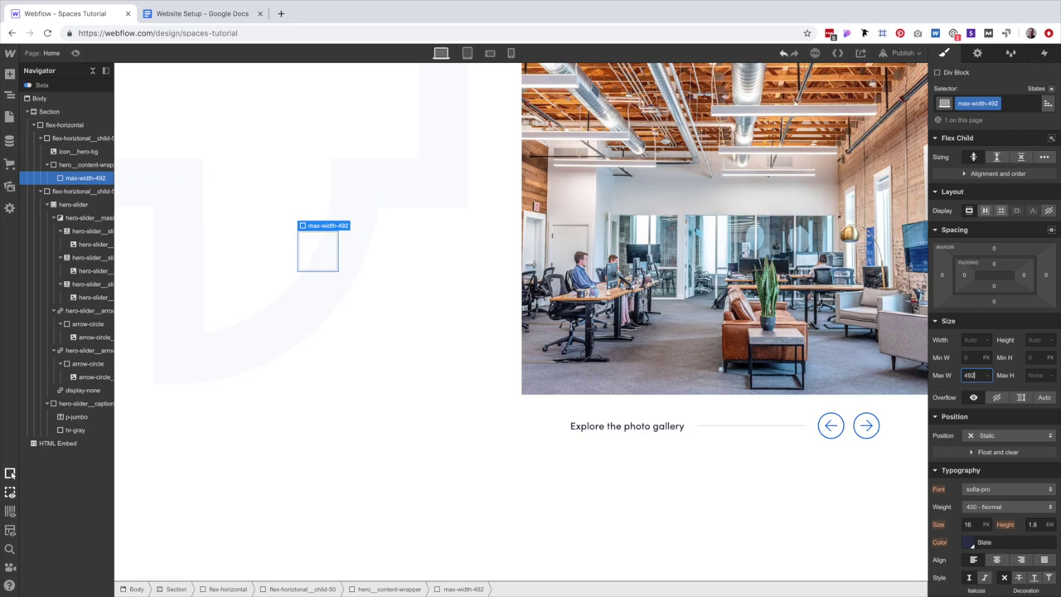
key("Return")
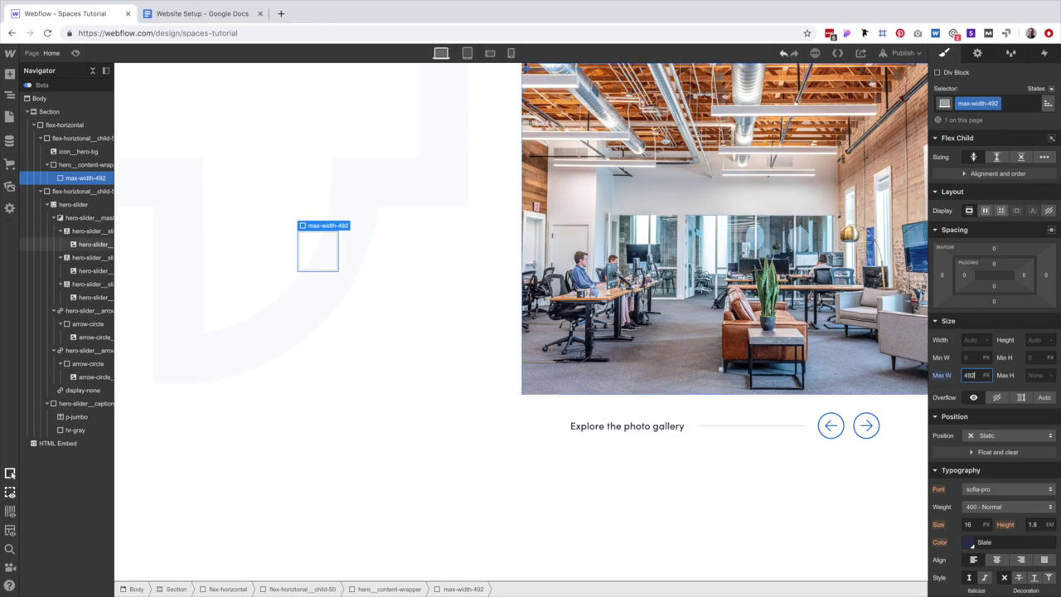
Insert an H1 heading, a paragraph and a button inside the max-width-492 block.
left_click(311, 254)
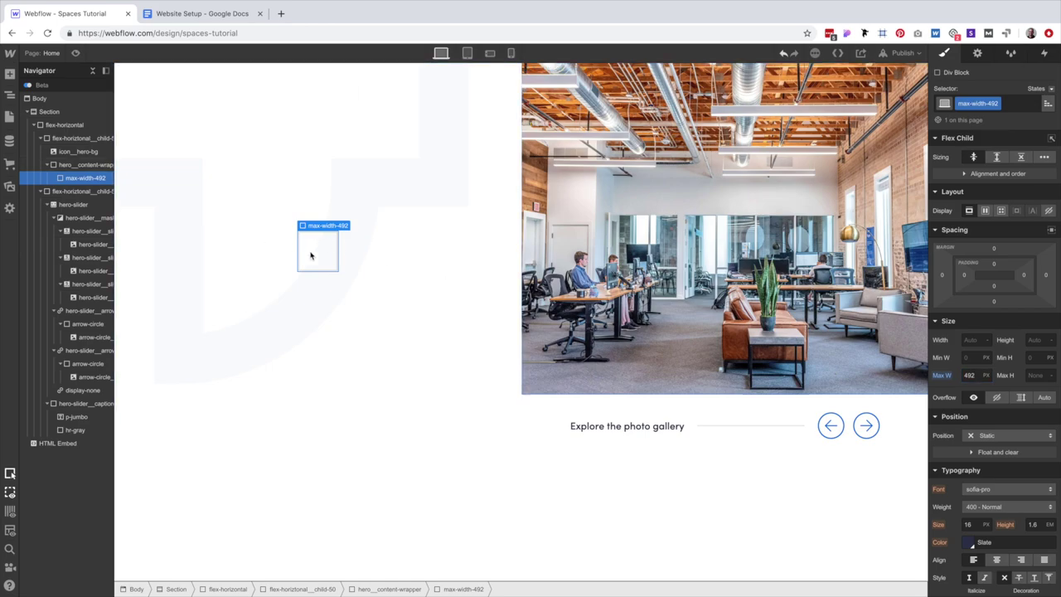
key("super+e")
type("head")
key("Return")
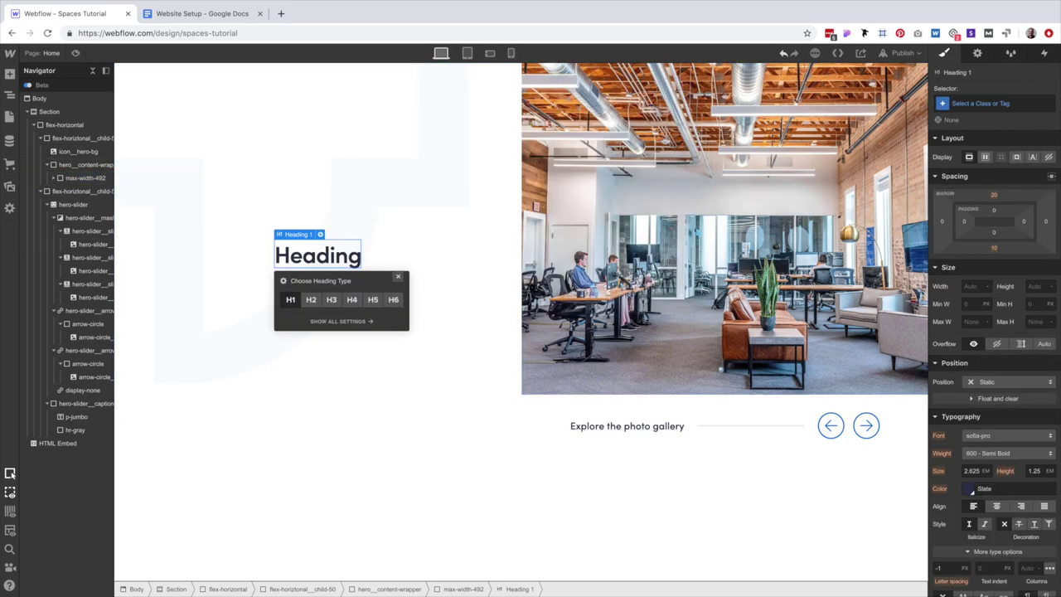
key("super+e")
type("par")
key("Return")
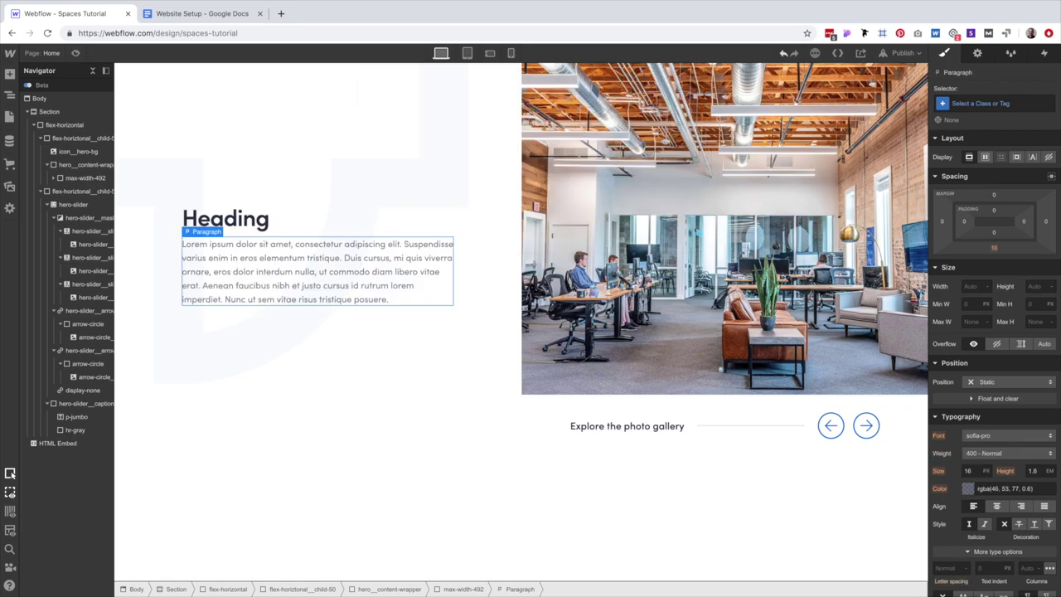
key("super+e")
type("but")
key("Return")
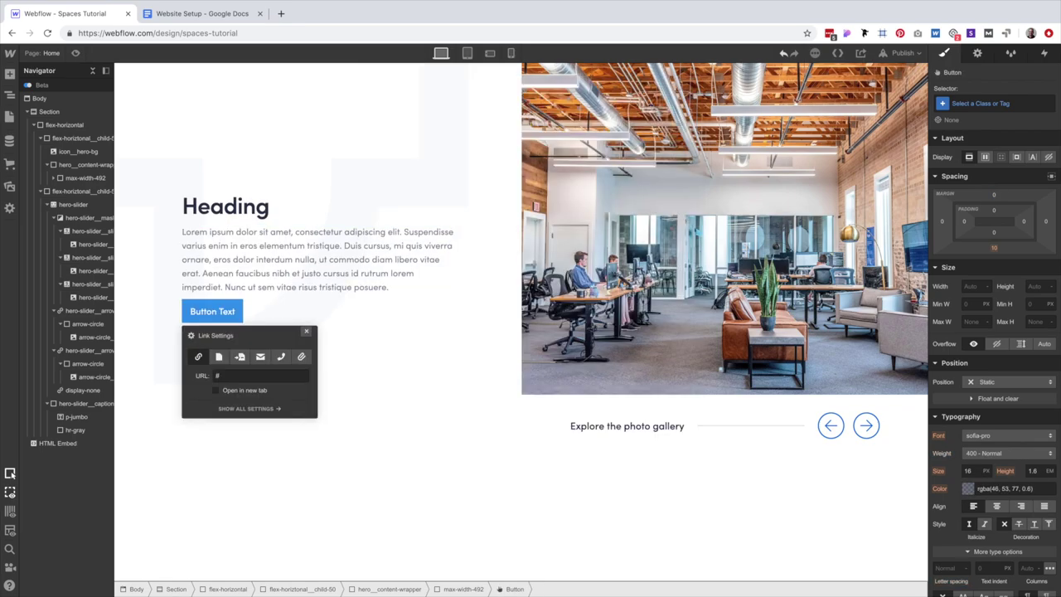
Copy the hero headline from the Sketch design and replace the H1 text in Webflow with "All-expenses paid coworking.".
left_click(257, 212)
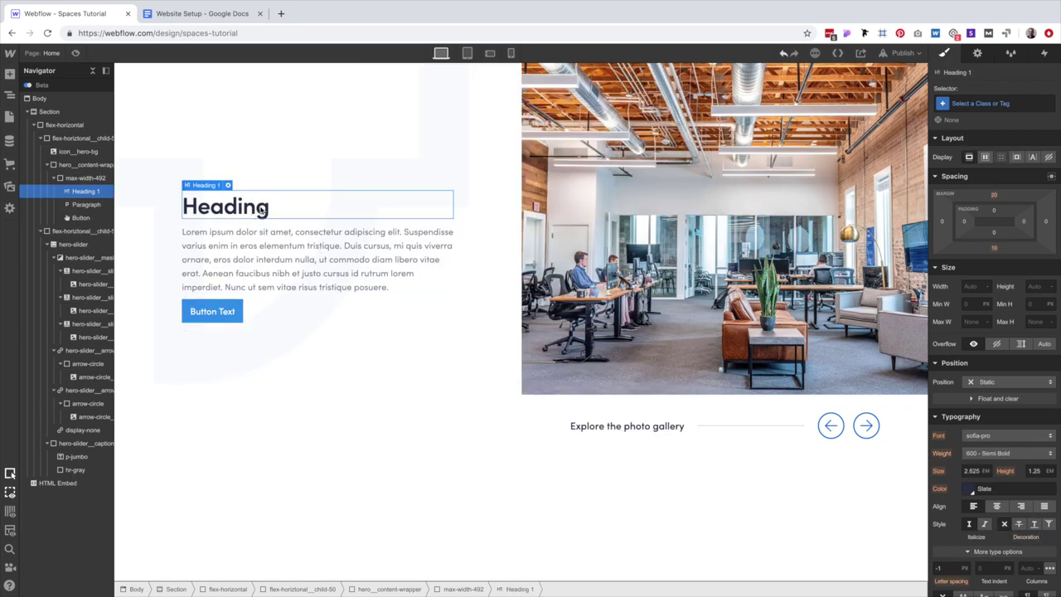
key("ctrl+Left")
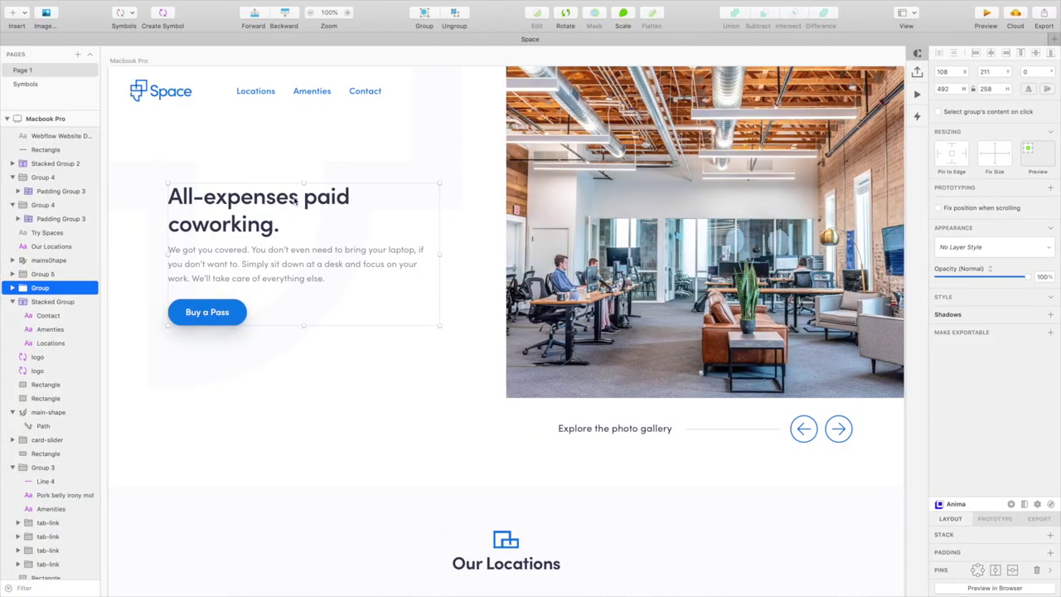
left_click(263, 210)
double_click(263, 209)
key("ctrl+c")
key("ctrl+Right")
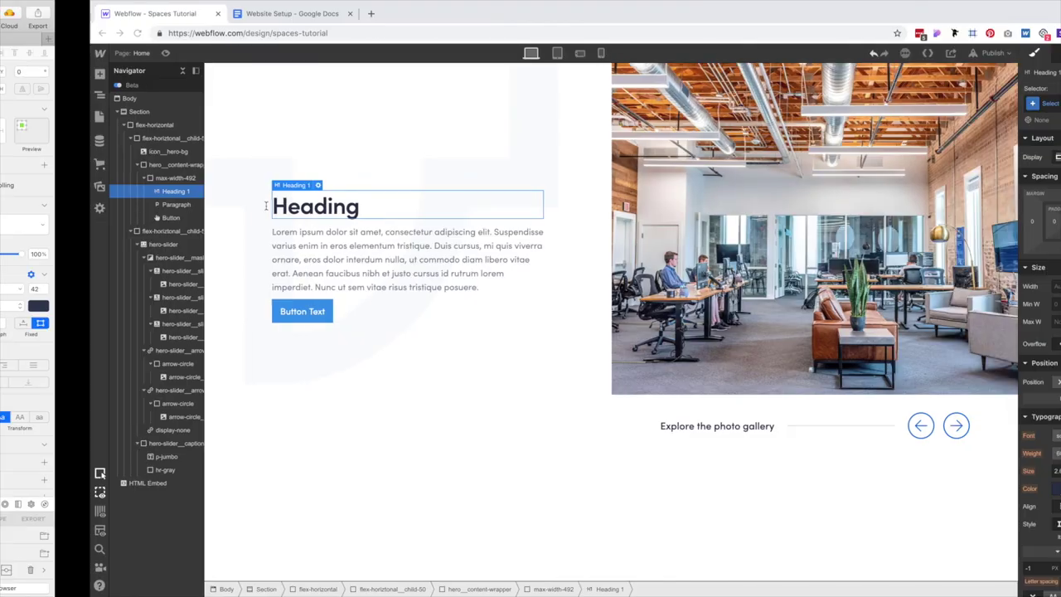
double_click(257, 208)
key("ctrl+v")
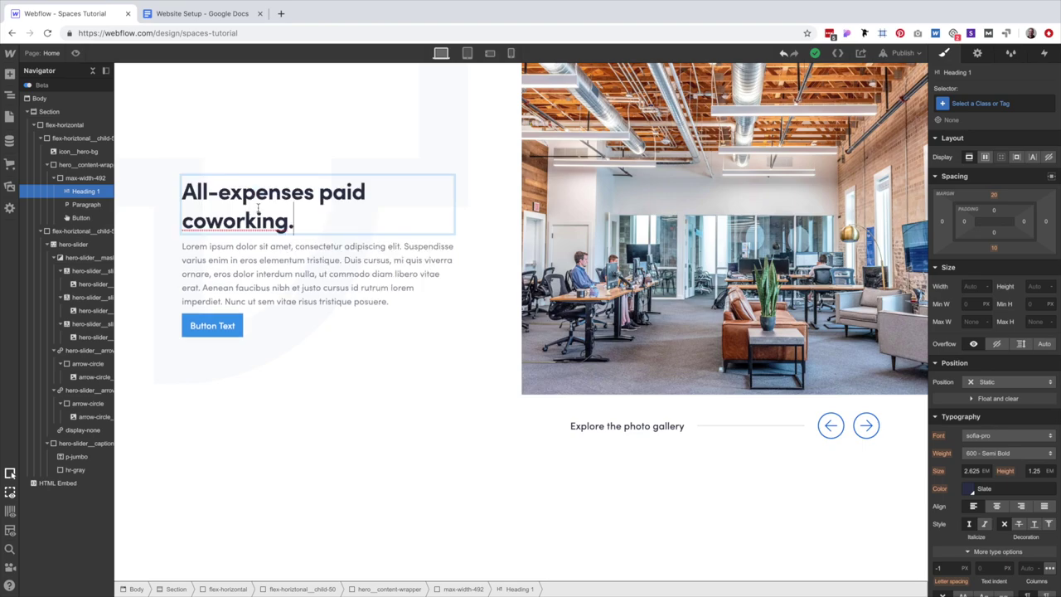
Clear the pasted inline formatting from the entire hero heading text.
triple_click(258, 205)
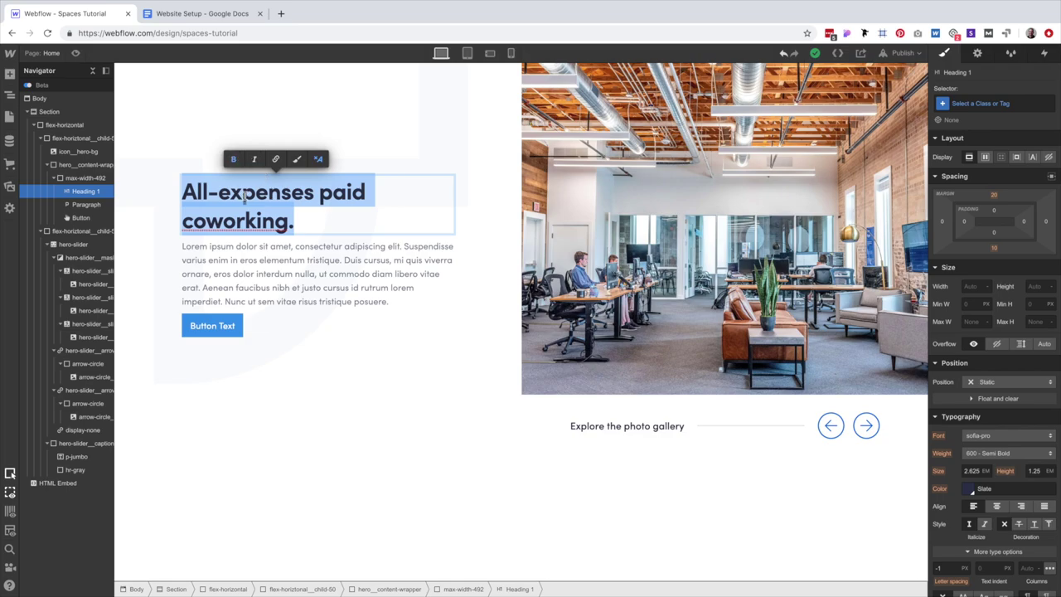
left_click(319, 160)
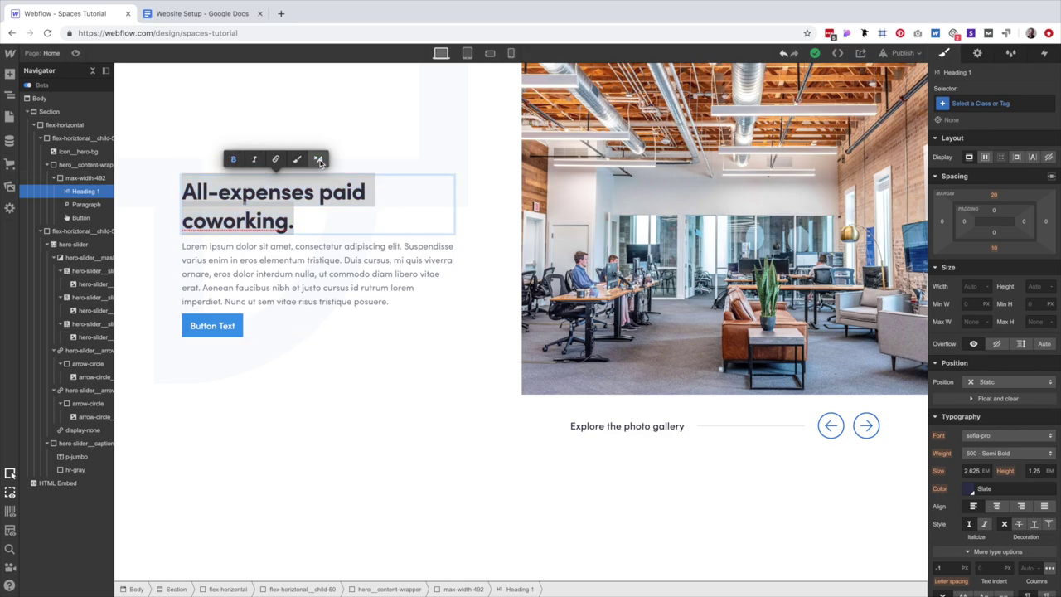
left_click(270, 264)
double_click(207, 220)
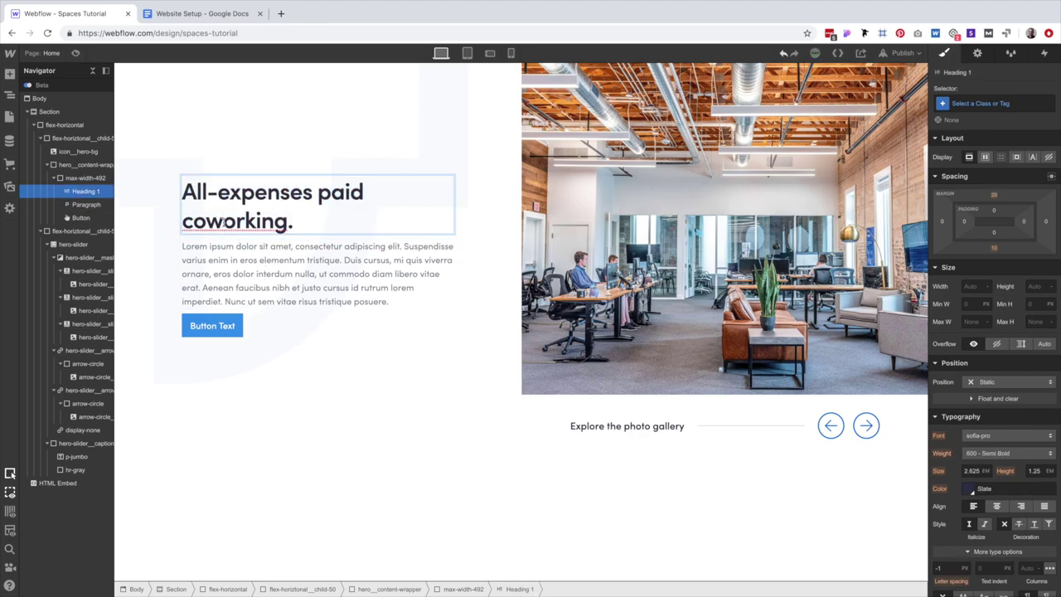
type("-")
key("BackSpace")
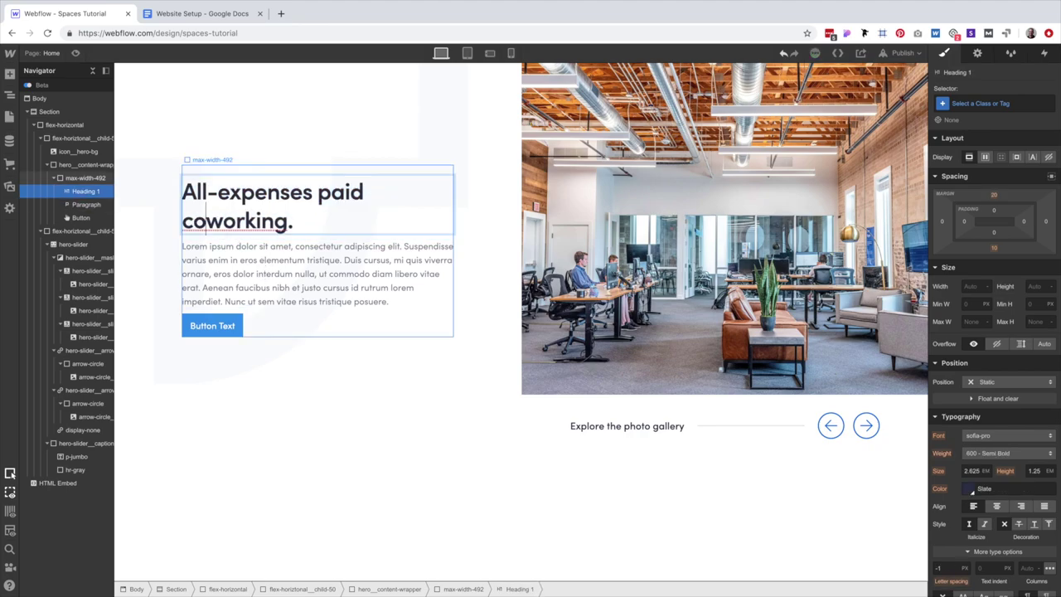
Switch back to the Sketch design.
key("ctrl+Left")
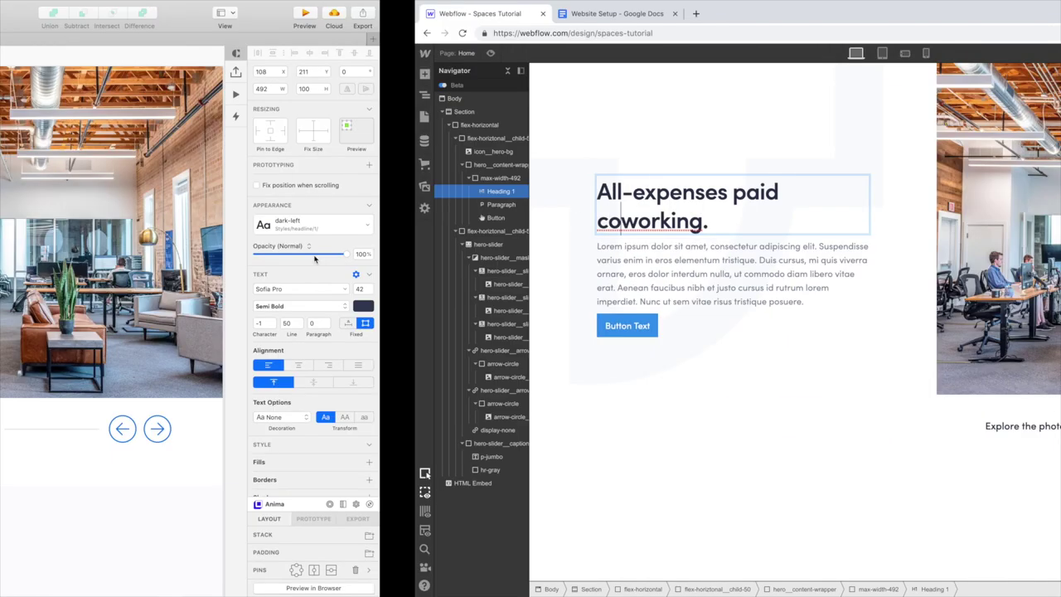
Copy the hero paragraph text from the Sketch mockup and paste it over the placeholder paragraph in Webflow.
left_click(261, 262)
double_click(261, 263)
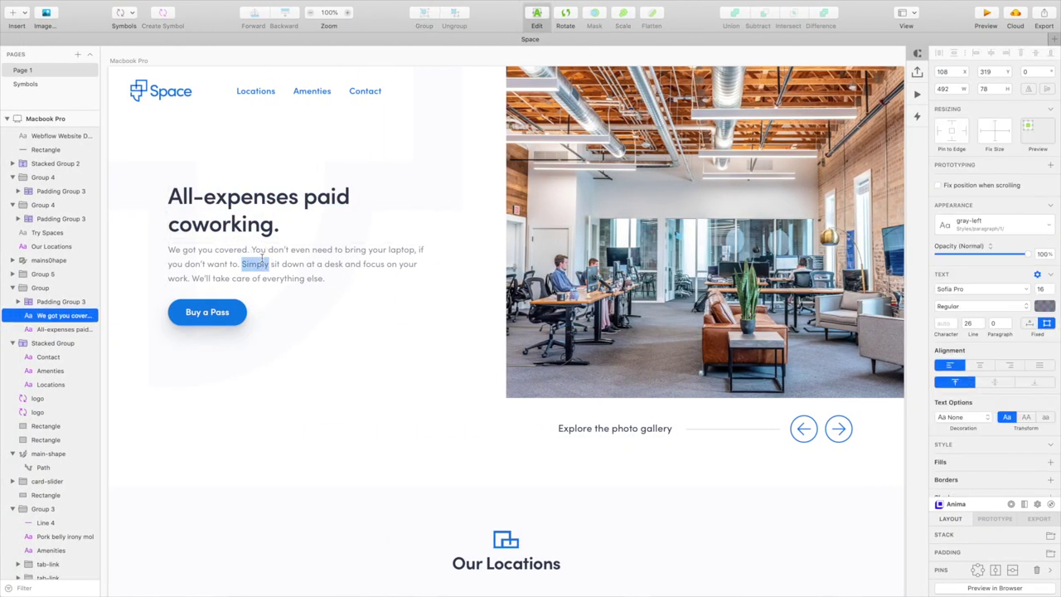
key("super+a")
key("super+c")
key("ctrl+Right")
double_click(258, 261)
key("super+a")
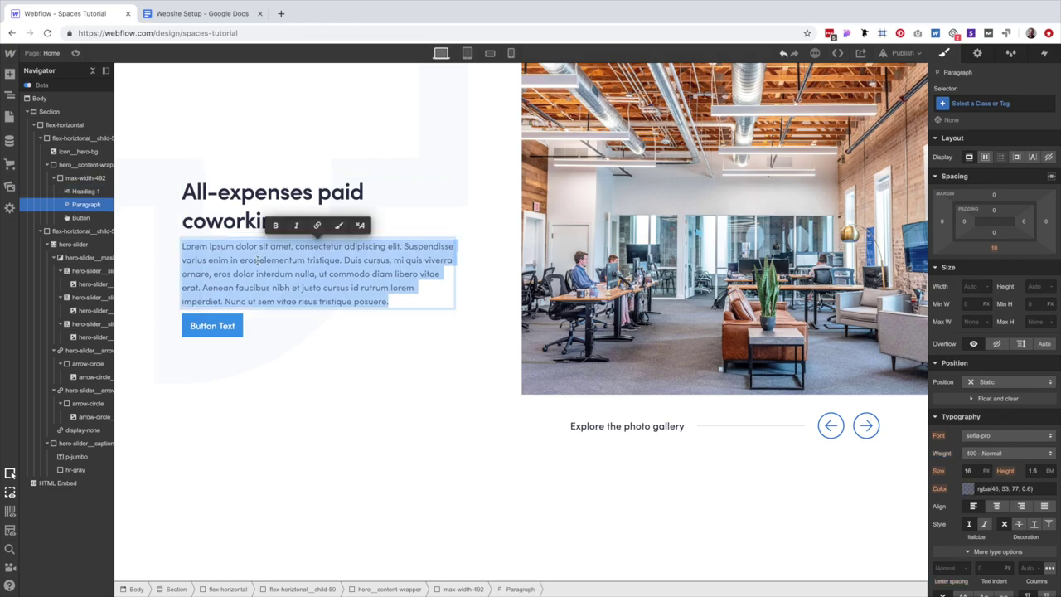
key("super+v")
Give the hero button below the paragraph a new class named "button".
left_click(227, 304)
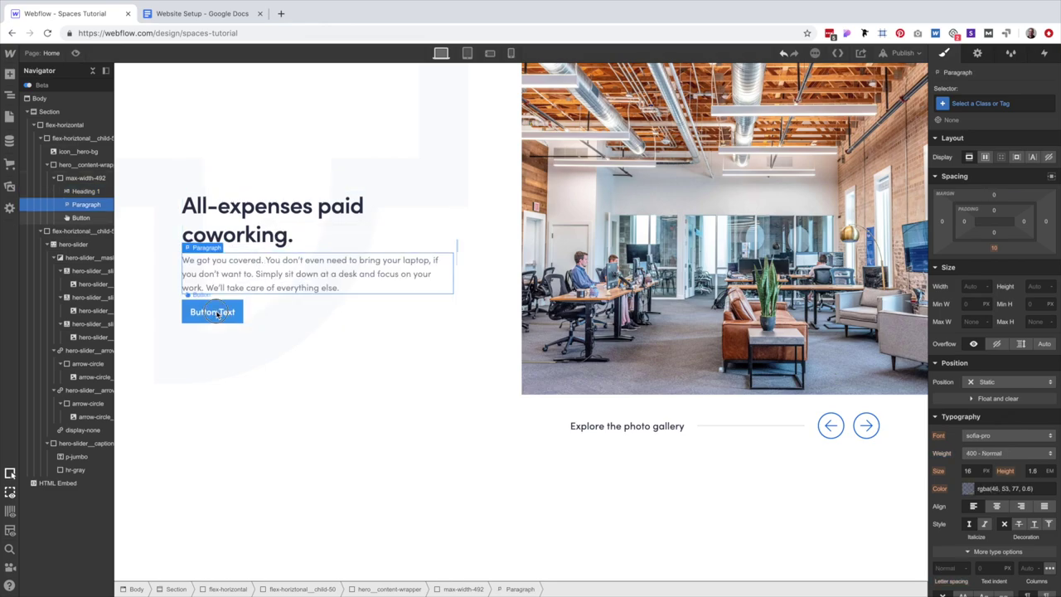
left_click(989, 98)
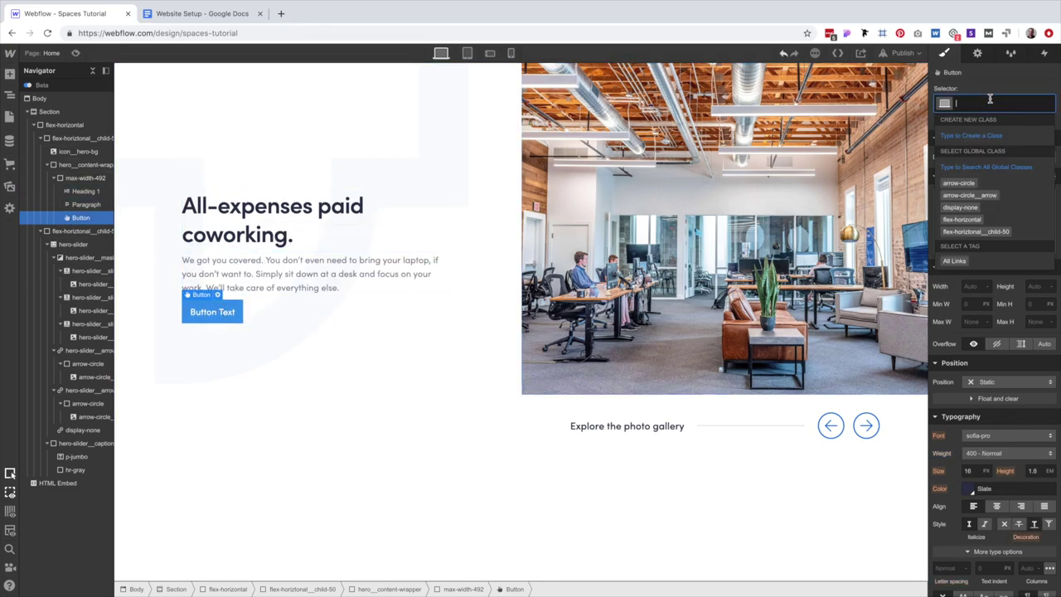
type("button")
key("Return")
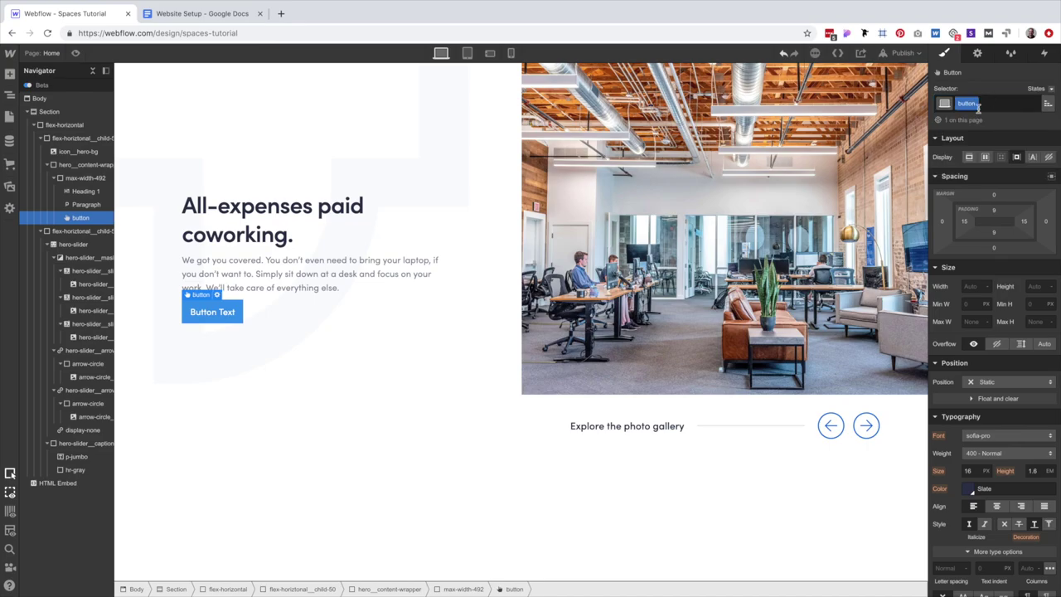
Check the button's text style in the Sketch mockup, then set the Webflow button's font weight to 600 - Semi Bold.
key("ctrl+Left")
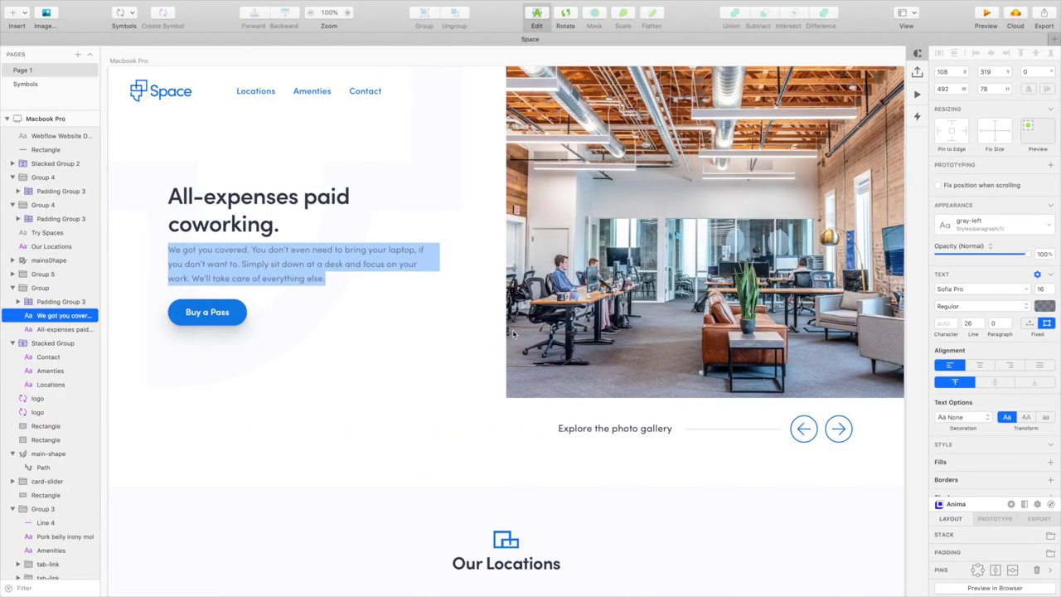
left_click(207, 321)
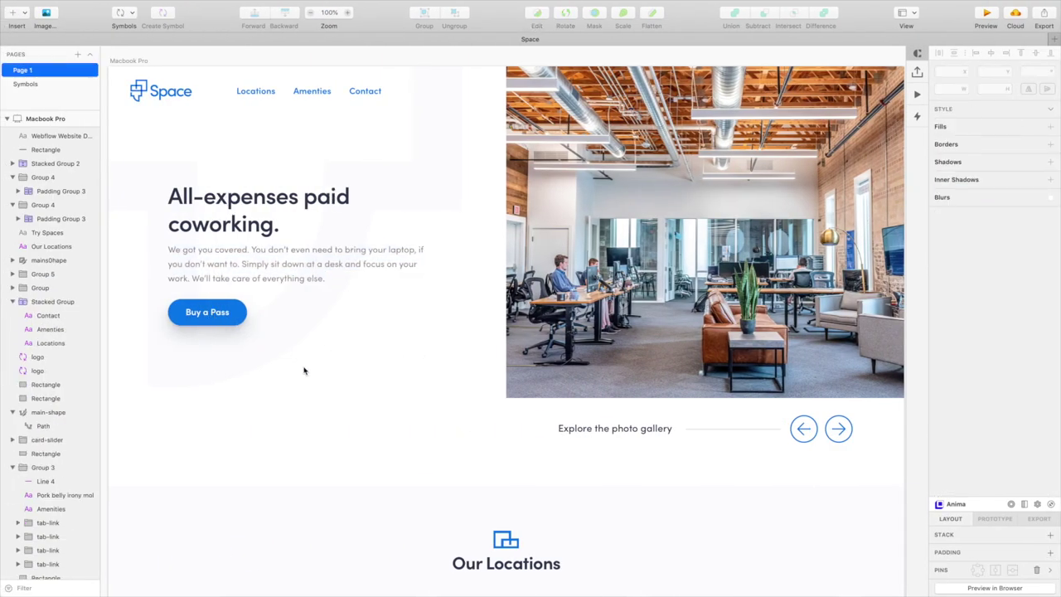
double_click(207, 312)
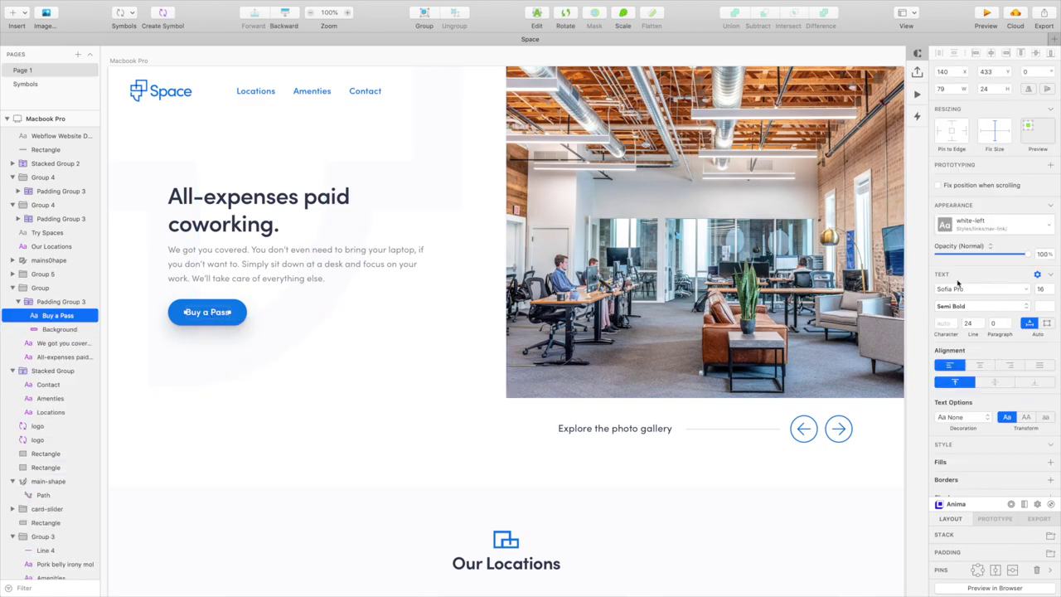
key("ctrl+Right")
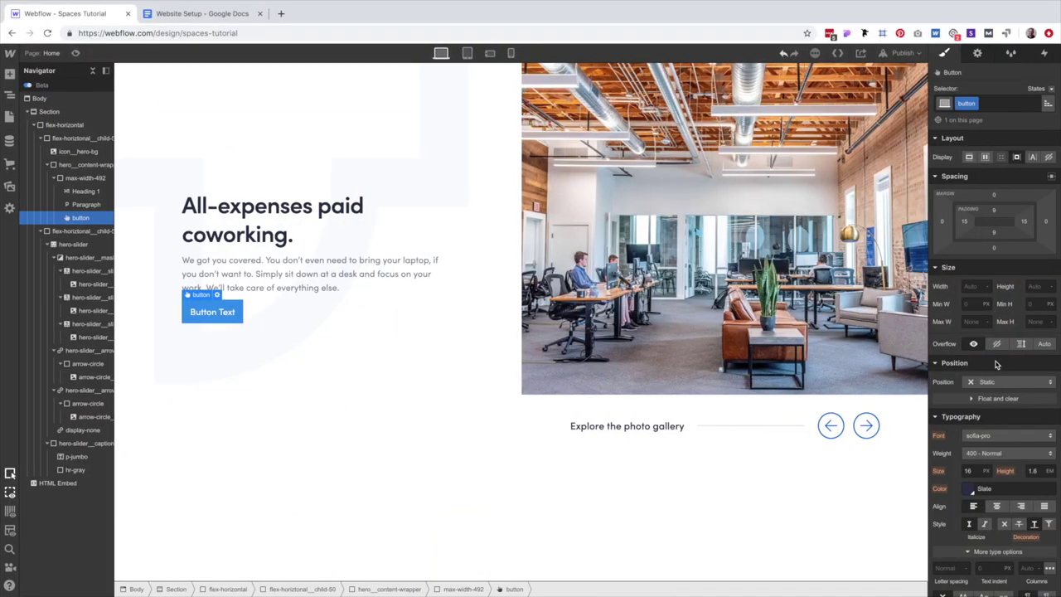
left_click(1003, 454)
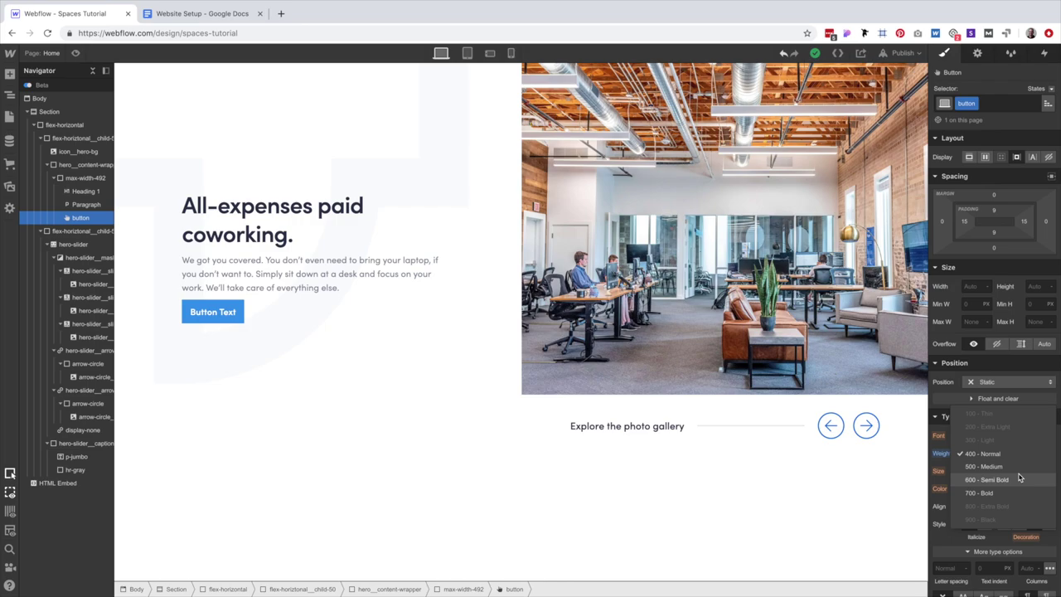
left_click(1006, 480)
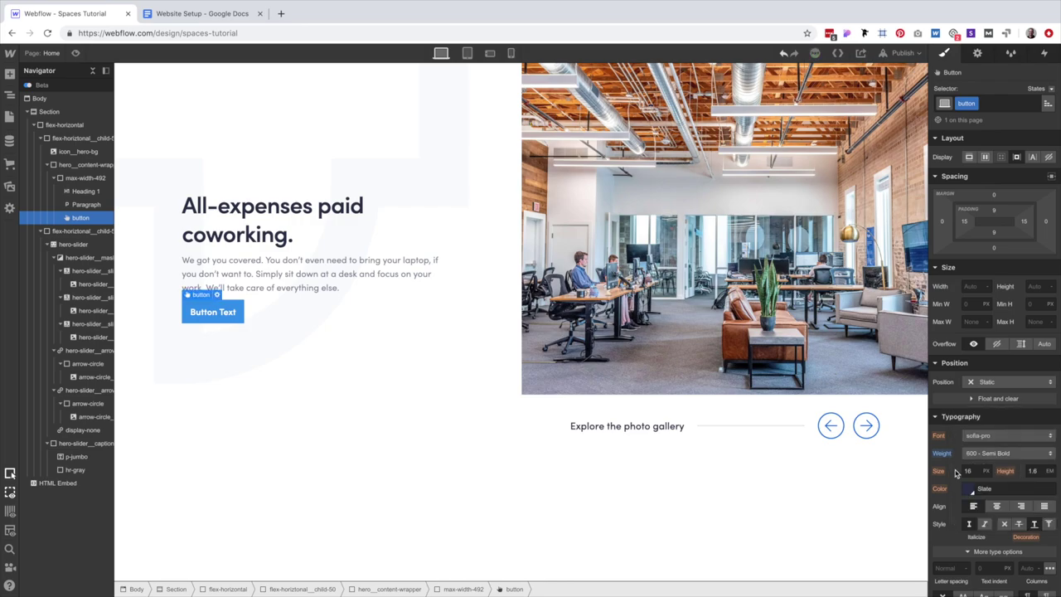
Replace the hero button's label with "Buy a Pass".
double_click(216, 311)
key("ctrl+a")
type("Buy a Po")
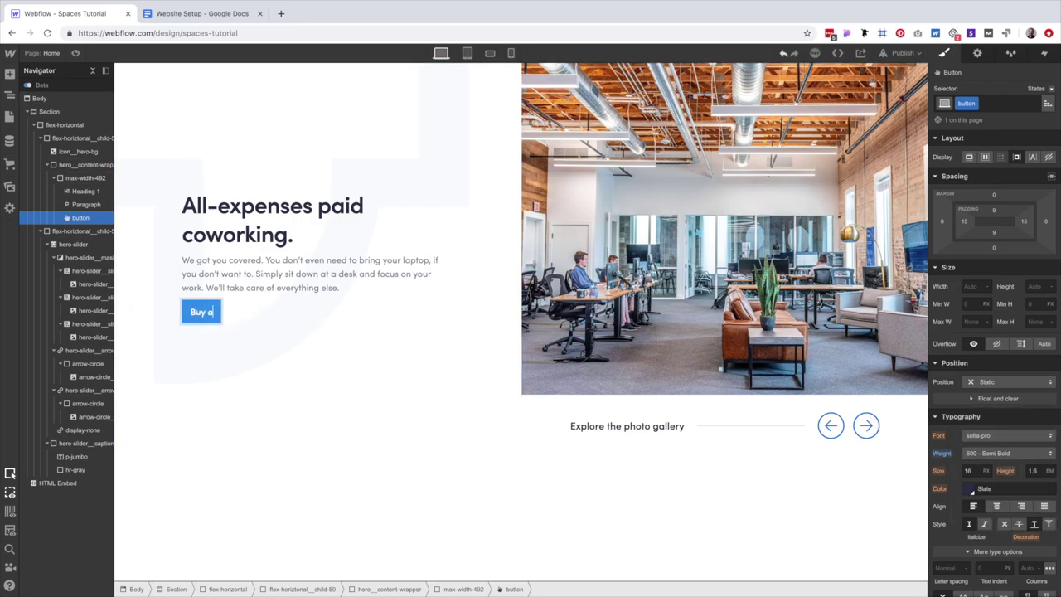
type("ss")
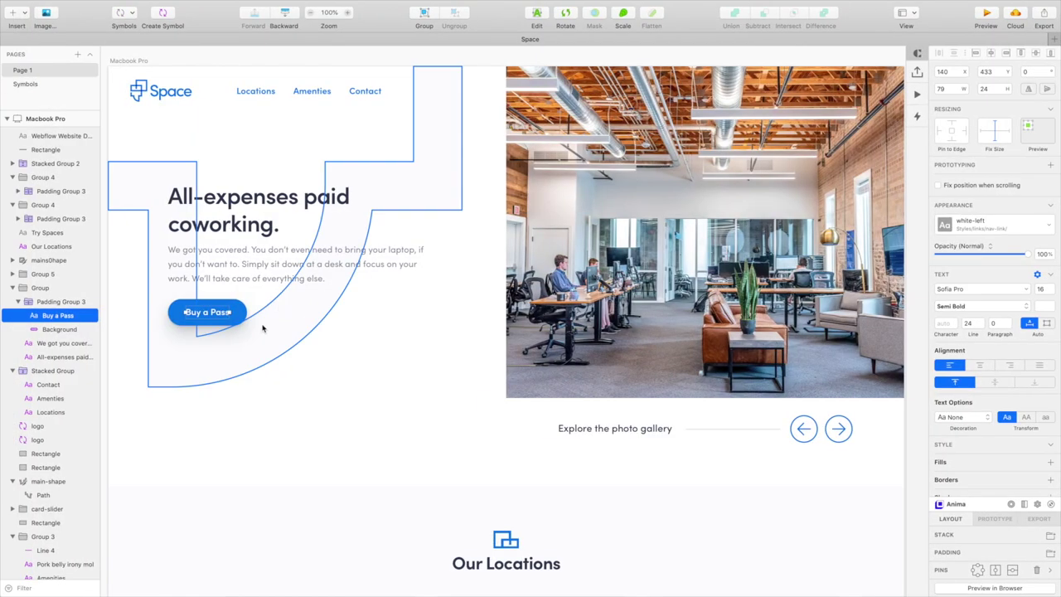
Inspect the button in the Sketch mockup and set the Webflow button's top and bottom padding to 12 px.
double_click(235, 313)
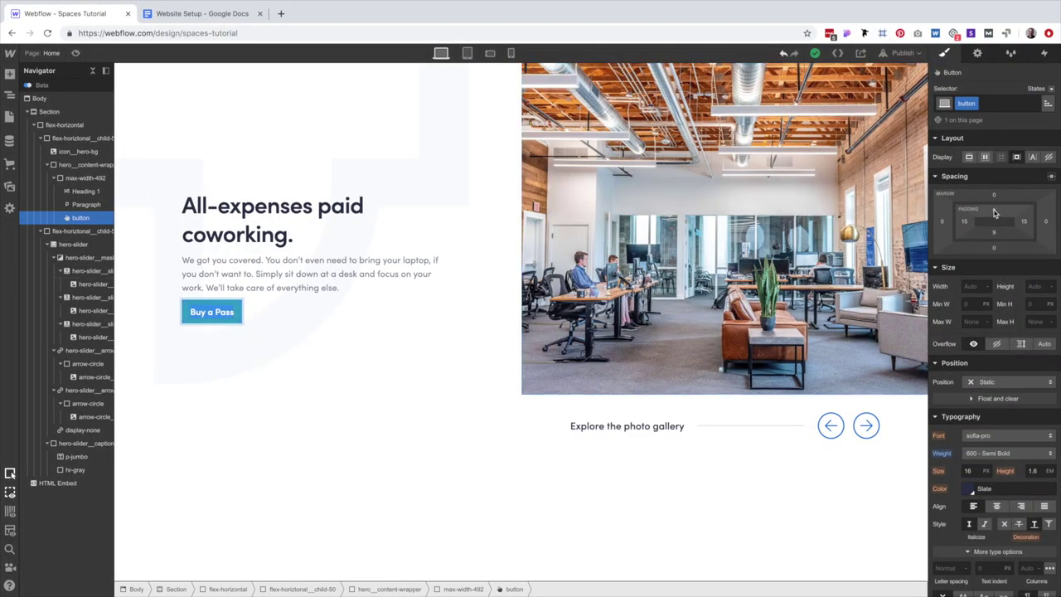
left_click(994, 214)
type("12")
key("Return")
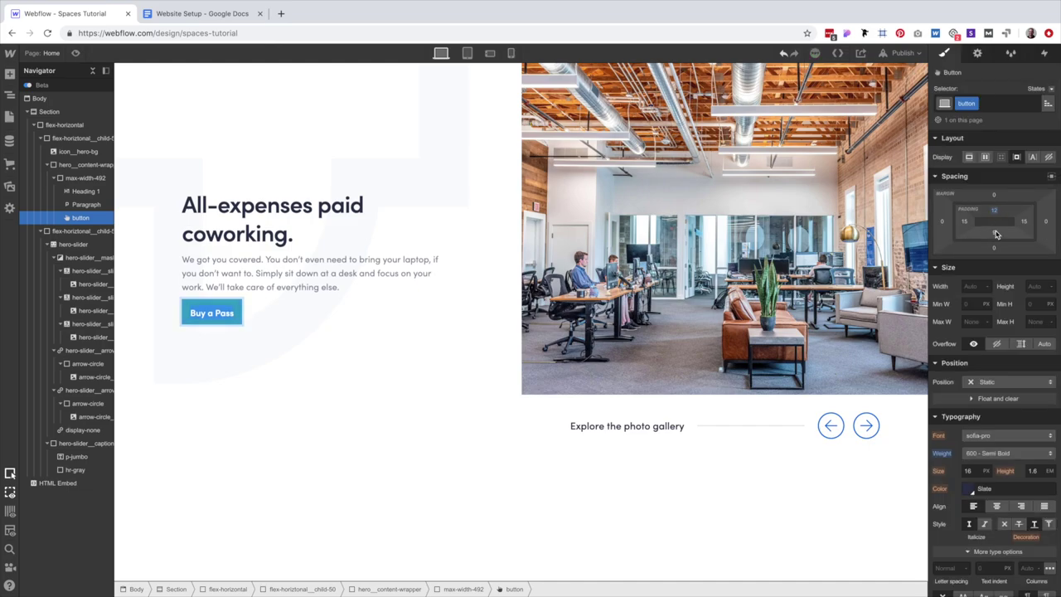
left_click(997, 234)
type("12")
key("Return")
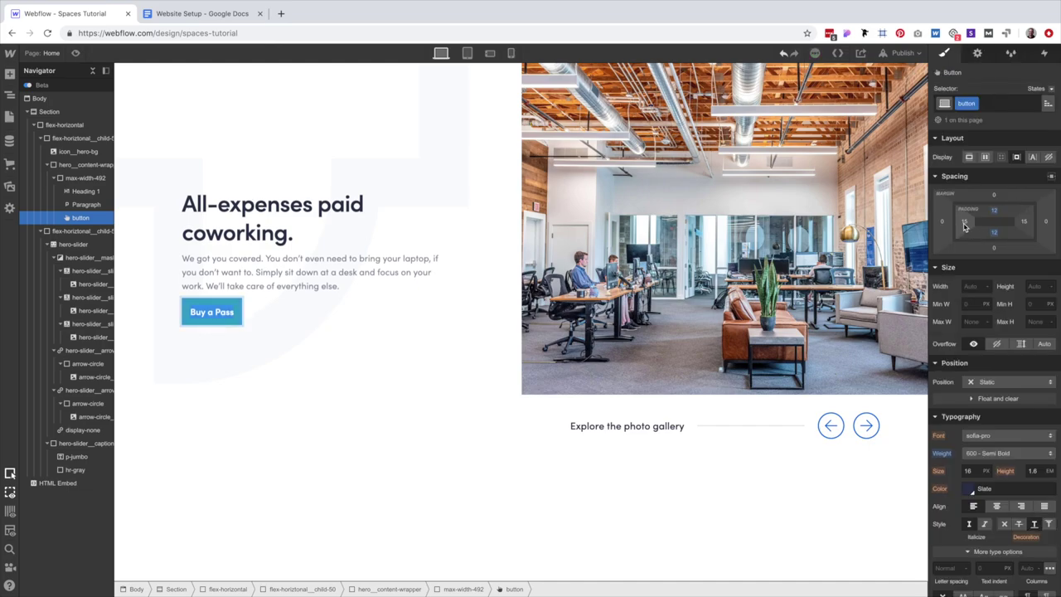
Set the button's left and right padding to 32 px.
left_click(964, 223)
key("Return")
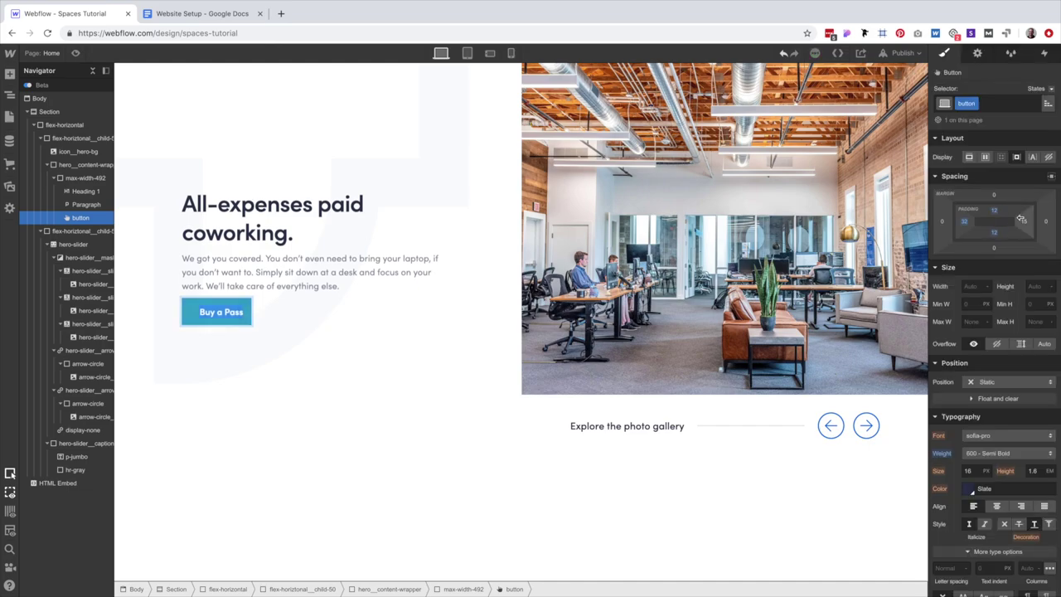
left_click(1024, 222)
type("32")
key("Return")
Set the button's background color to the Royal Blue swatch.
scroll(995, 373, "down", 5)
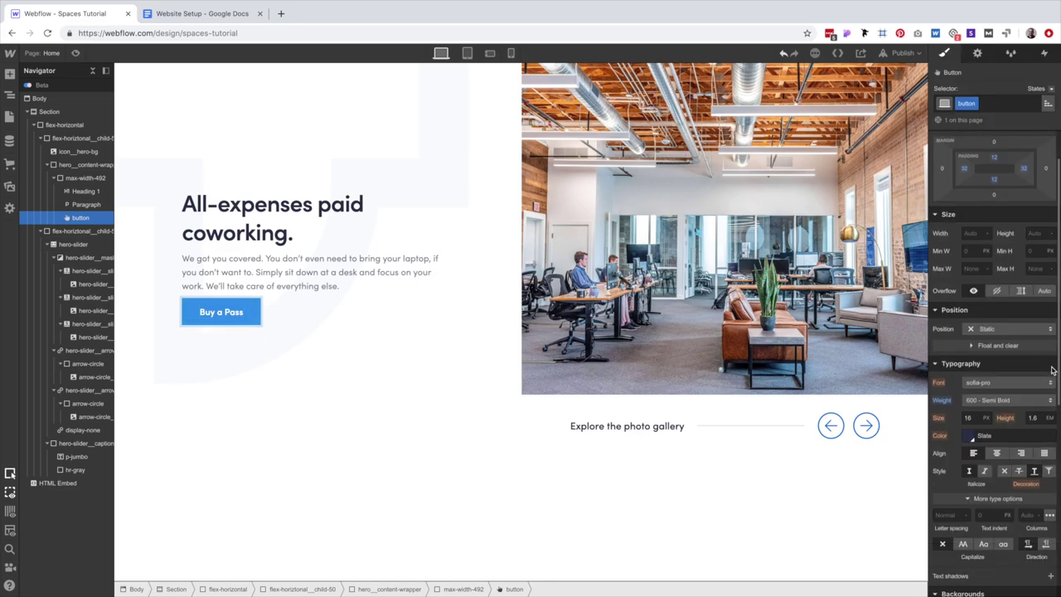
left_click(971, 507)
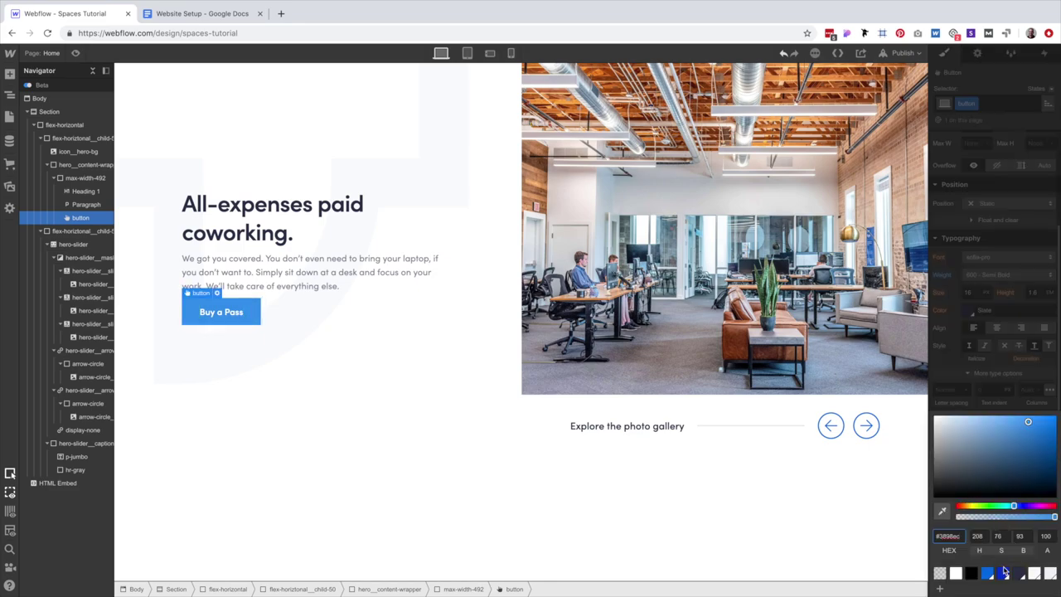
left_click(989, 576)
left_click(1011, 312)
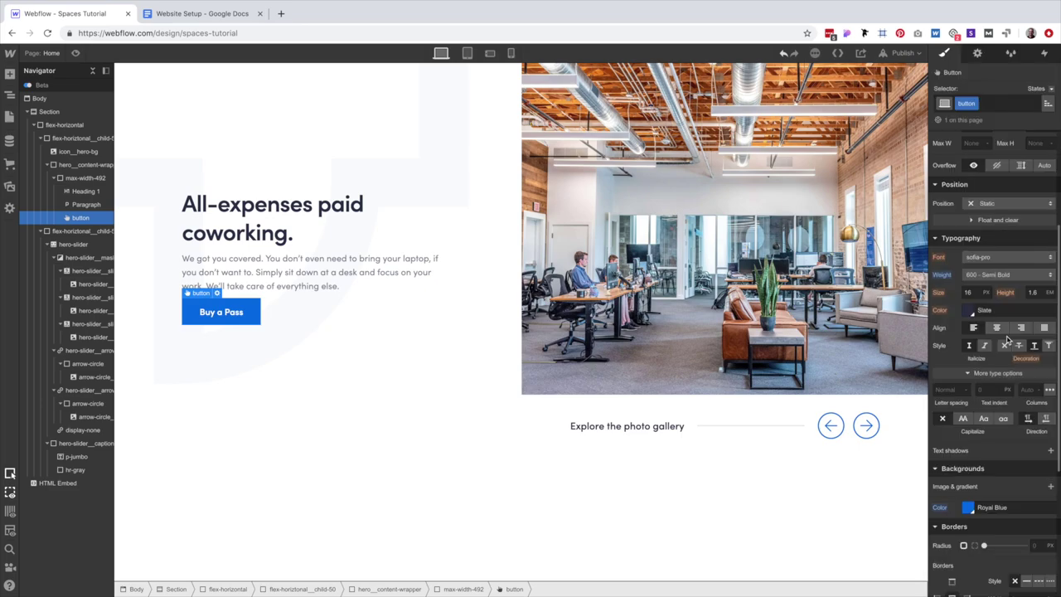
Round the button's corners with a border radius of 100 px.
scroll(999, 335, "up", 4)
scroll(999, 335, "down", 4)
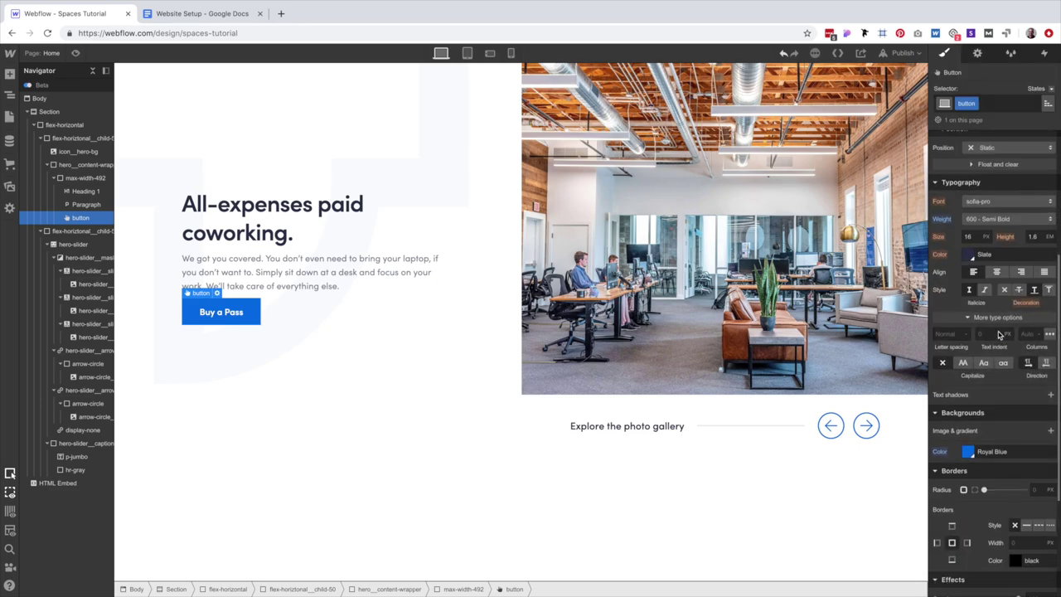
scroll(1009, 427, "down", 3)
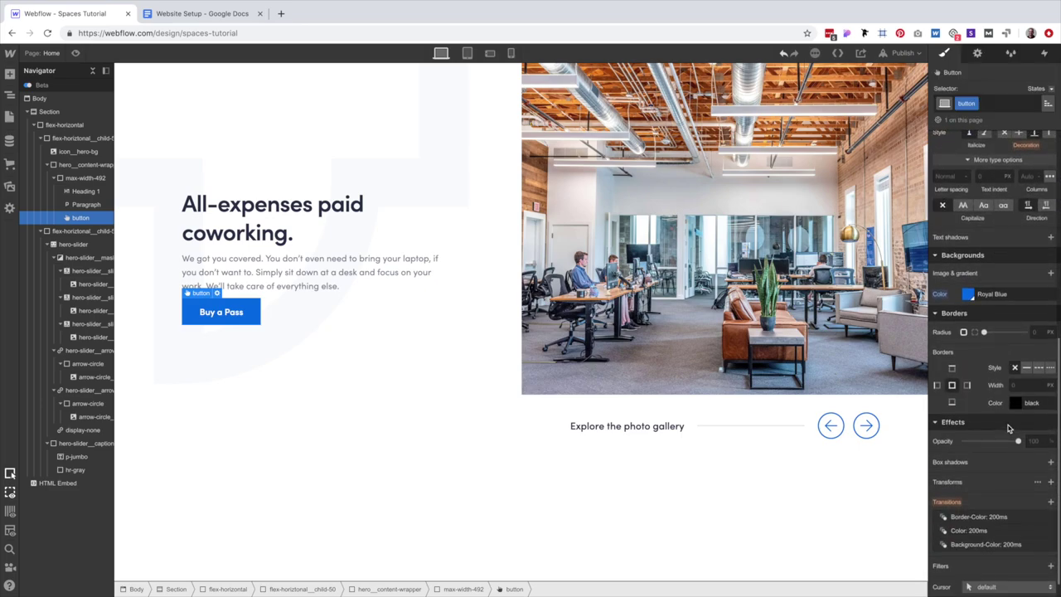
scroll(1008, 428, "up", 1)
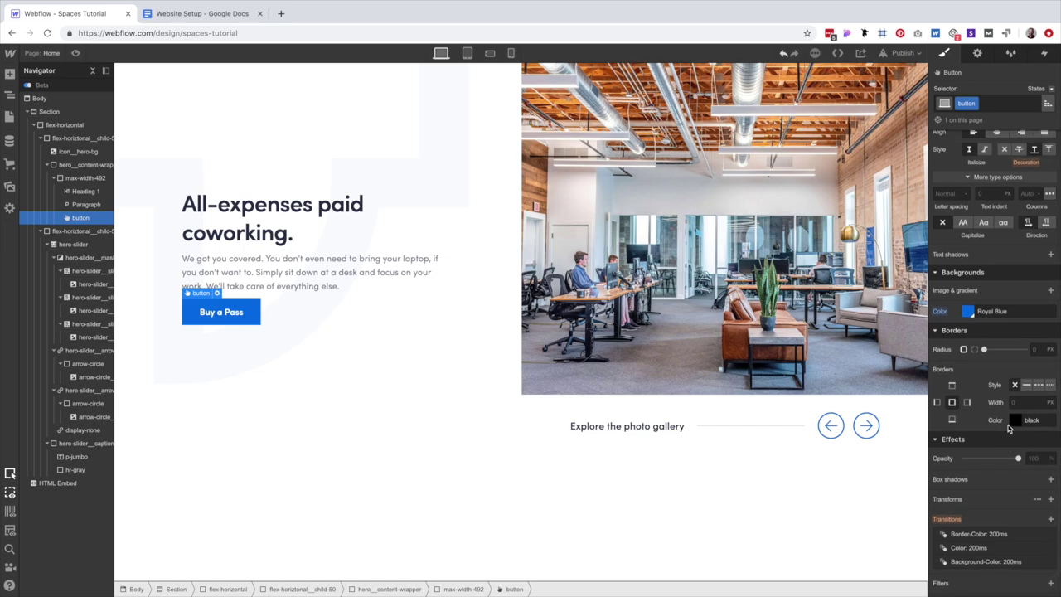
scroll(1005, 418, "down", 2)
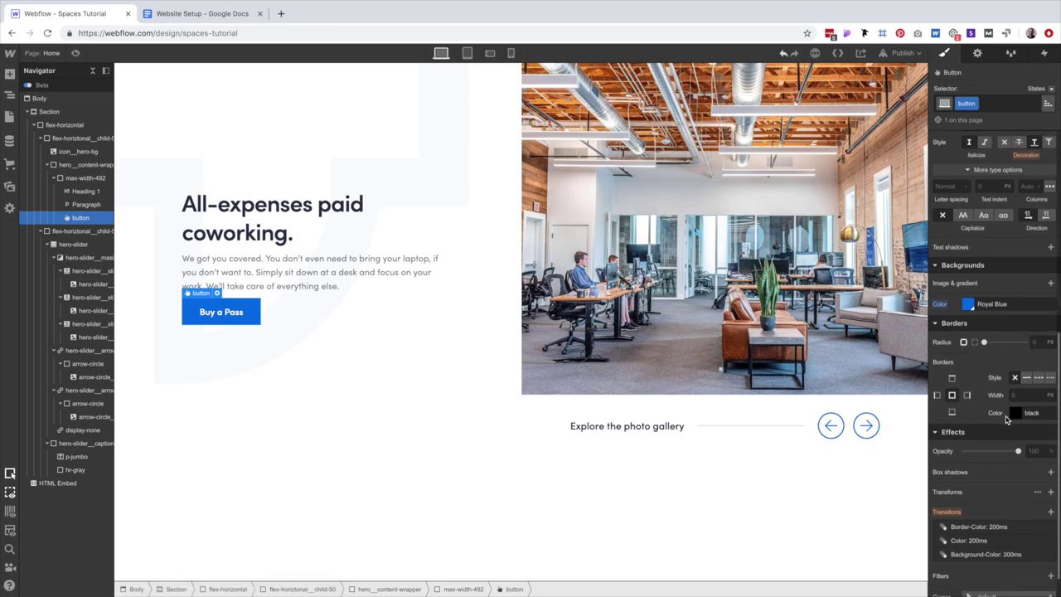
left_click(1033, 310)
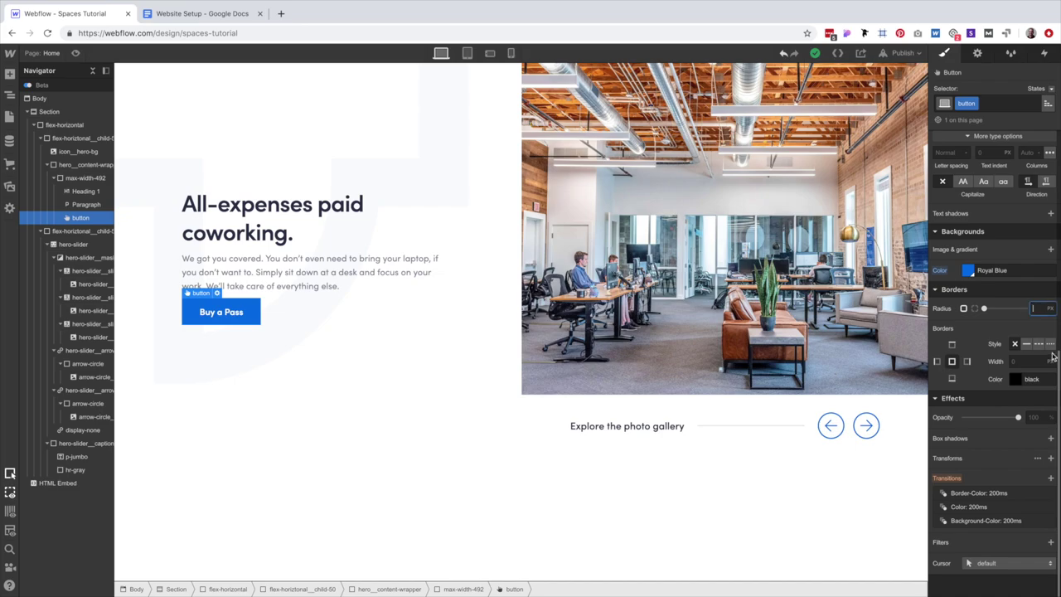
type("100")
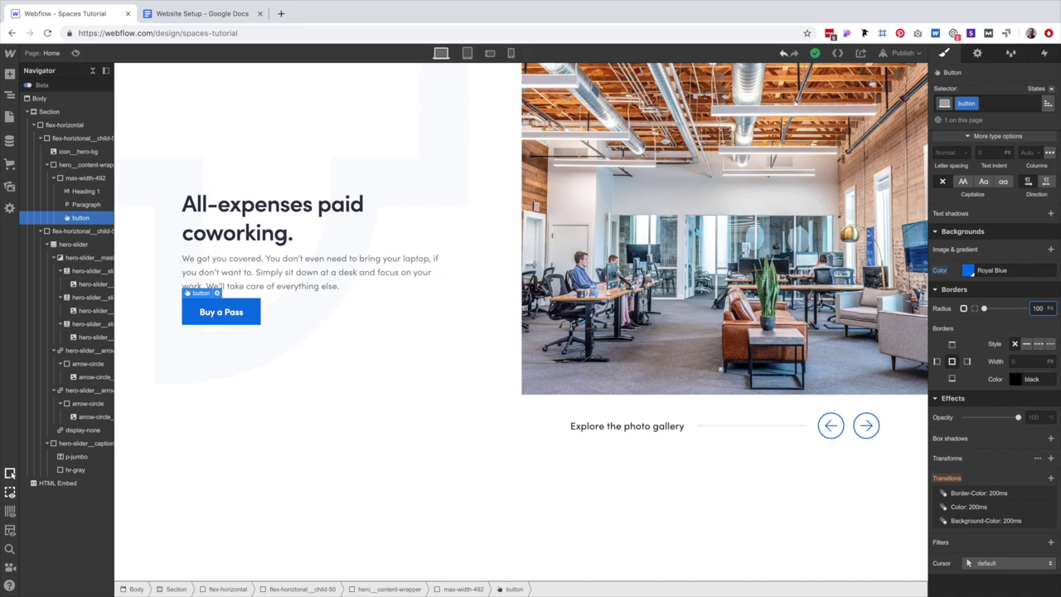
key("Return")
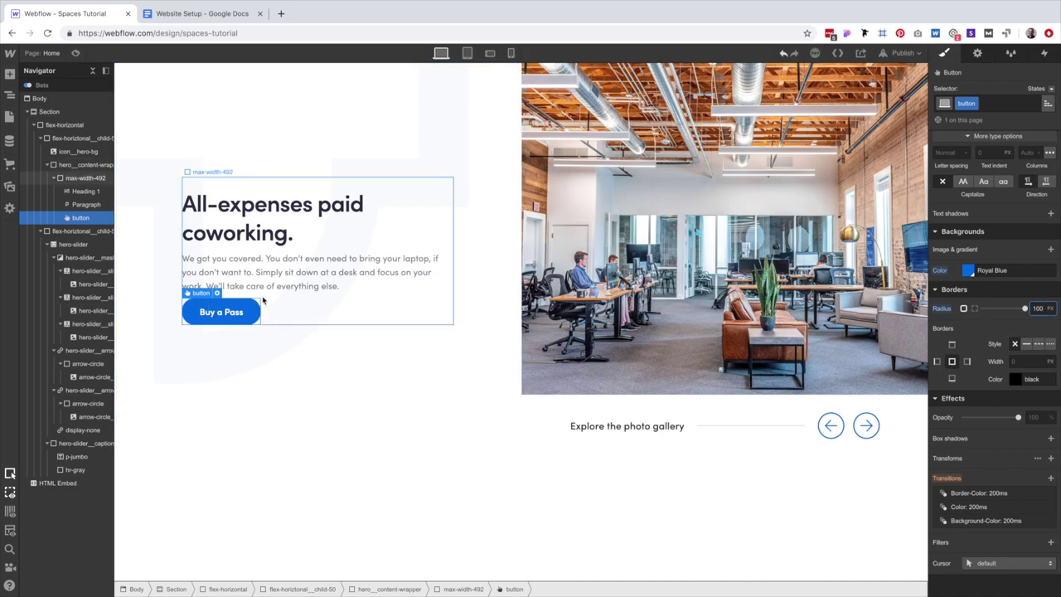
Check the spacing of the paragraph above the button and give the button a top margin of 14 px.
left_click(308, 403)
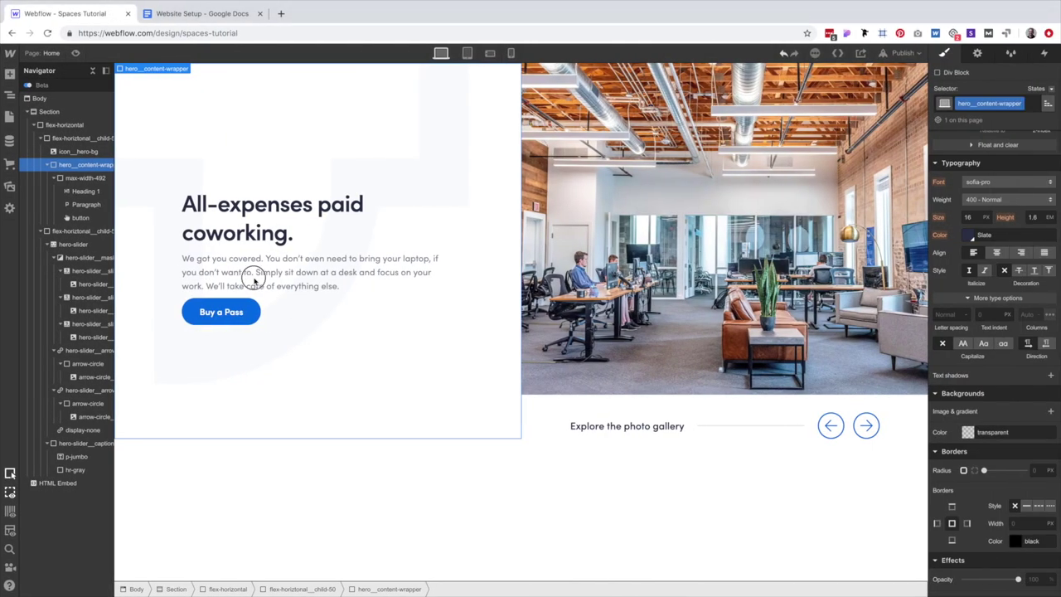
left_click(243, 282)
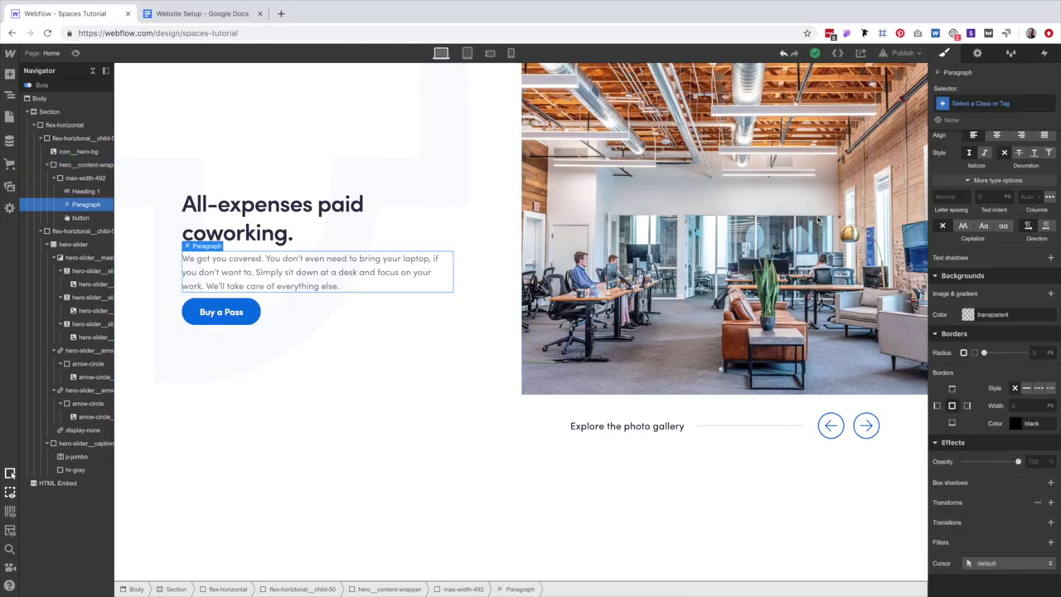
scroll(994, 232, "up", 5)
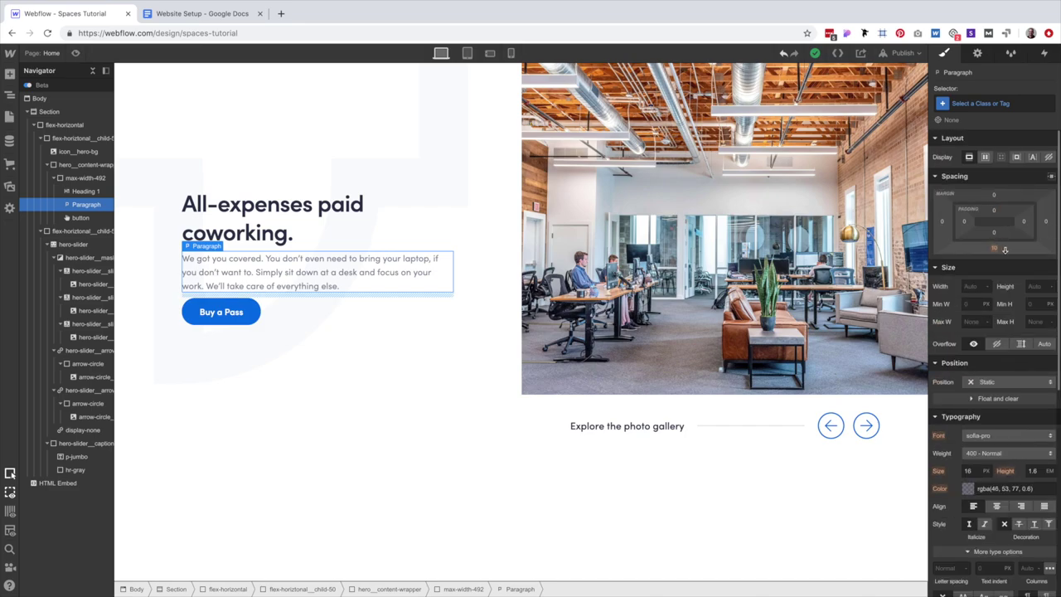
left_click(245, 308)
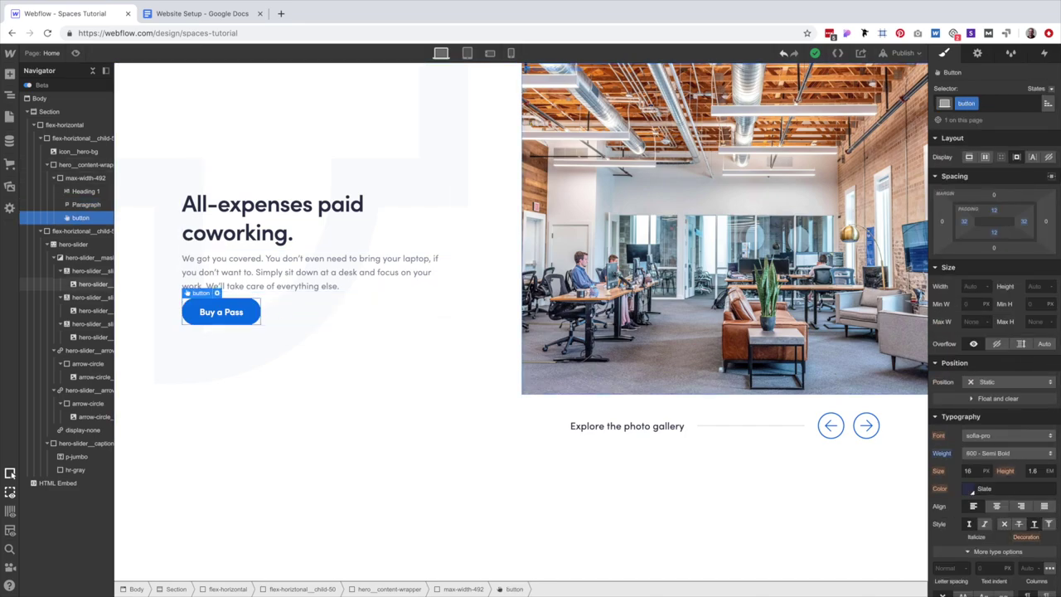
left_click(995, 196)
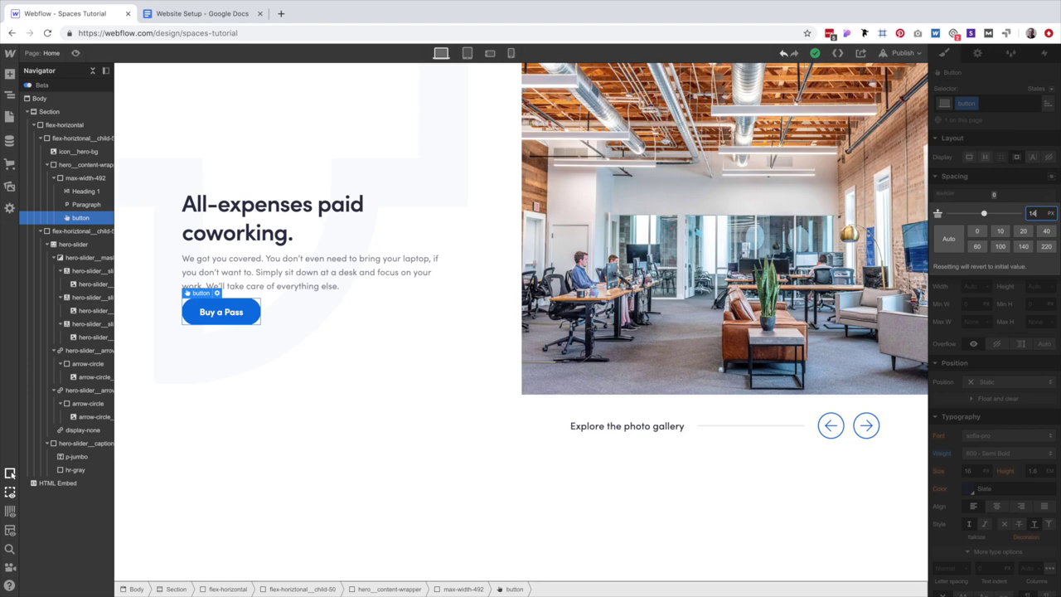
key("Return")
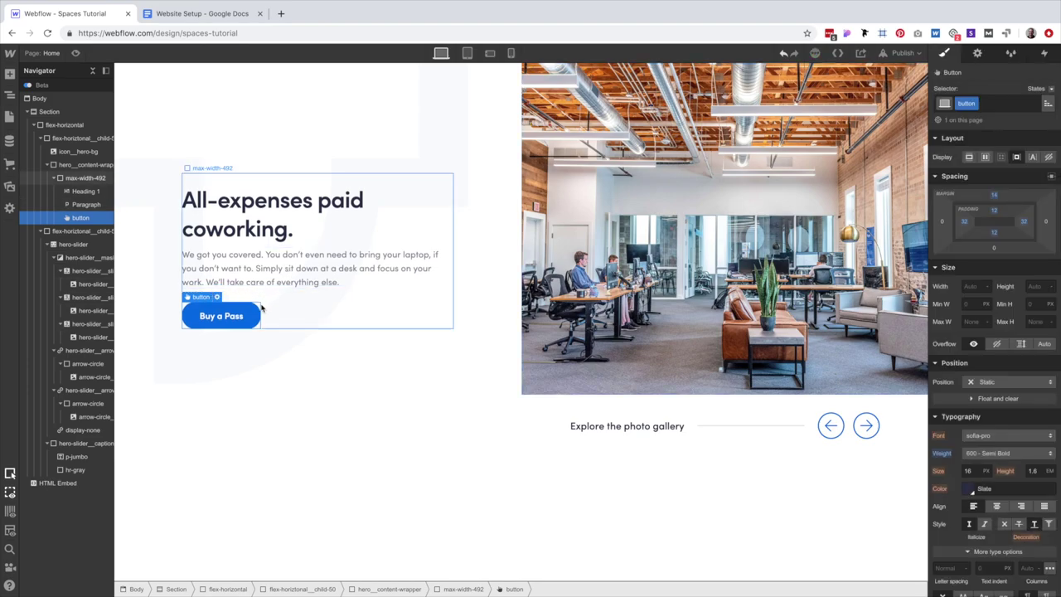
Add an outer box shadow to the Buy a Pass button with a 180° angle, 1 px distance and 2 px blur, following the Sketch mockup.
left_click(353, 432)
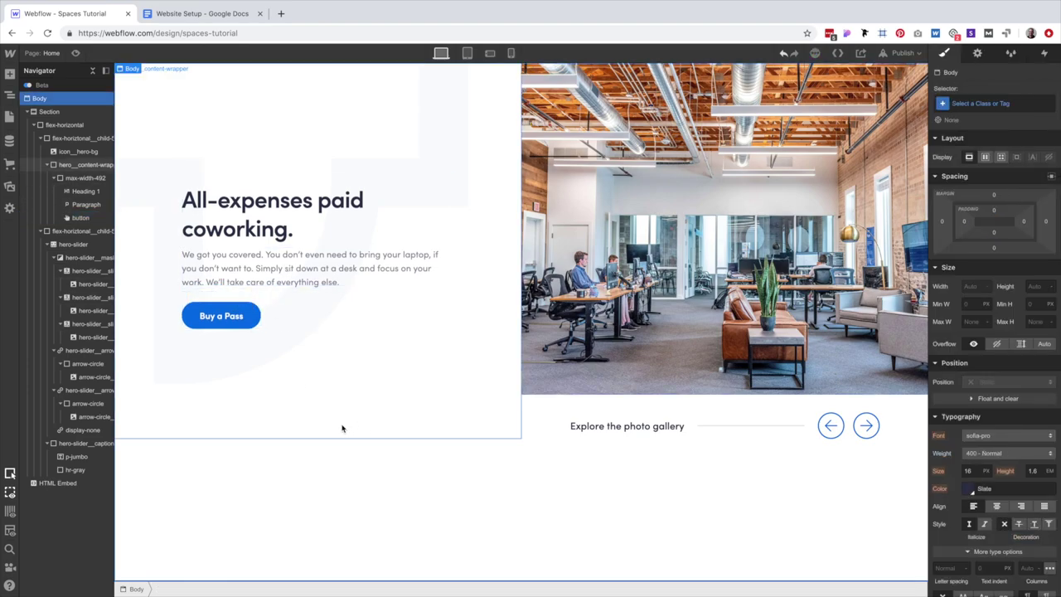
left_click(237, 305)
scroll(988, 315, "down", 5)
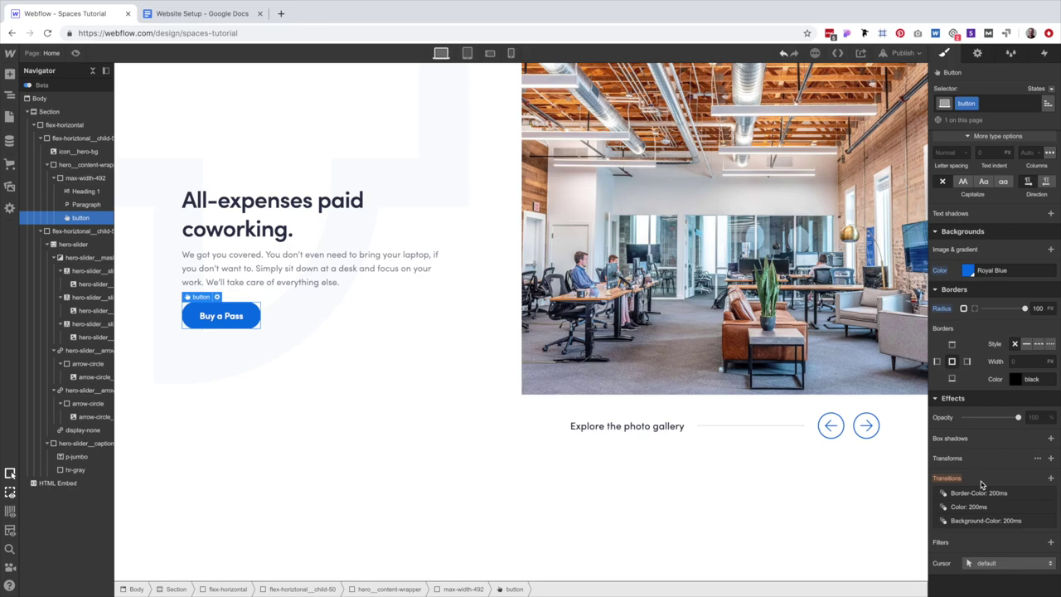
left_click(1051, 438)
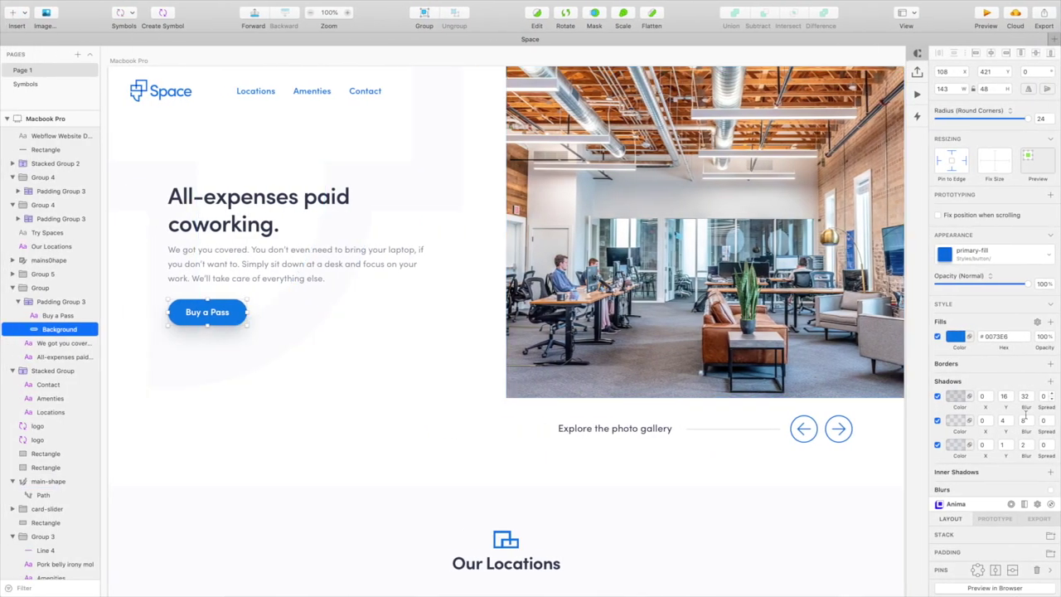
scroll(1028, 410, "down", 2)
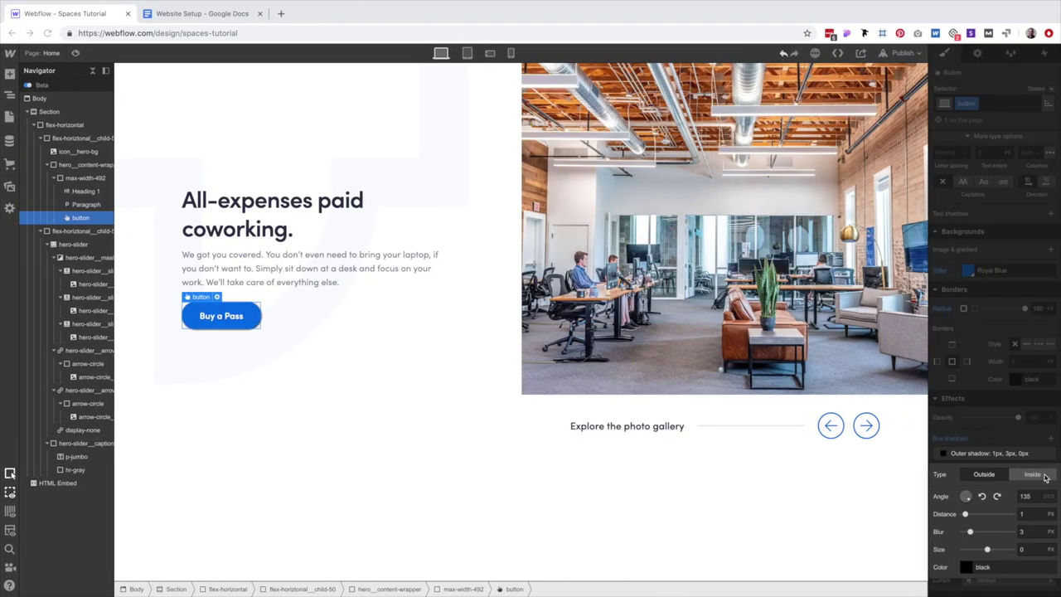
double_click(1035, 497)
type("180")
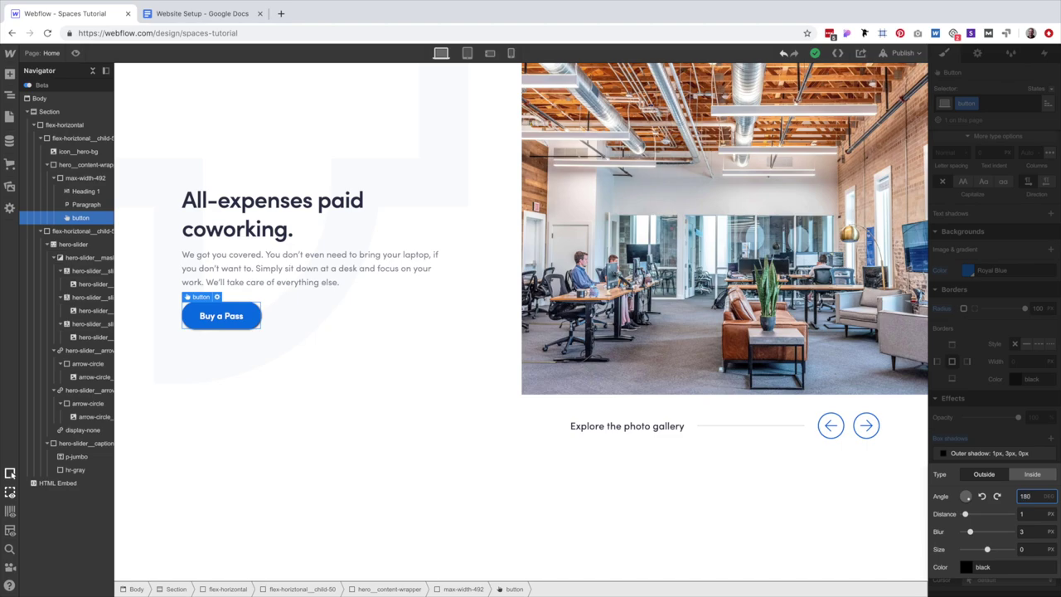
key("Tab")
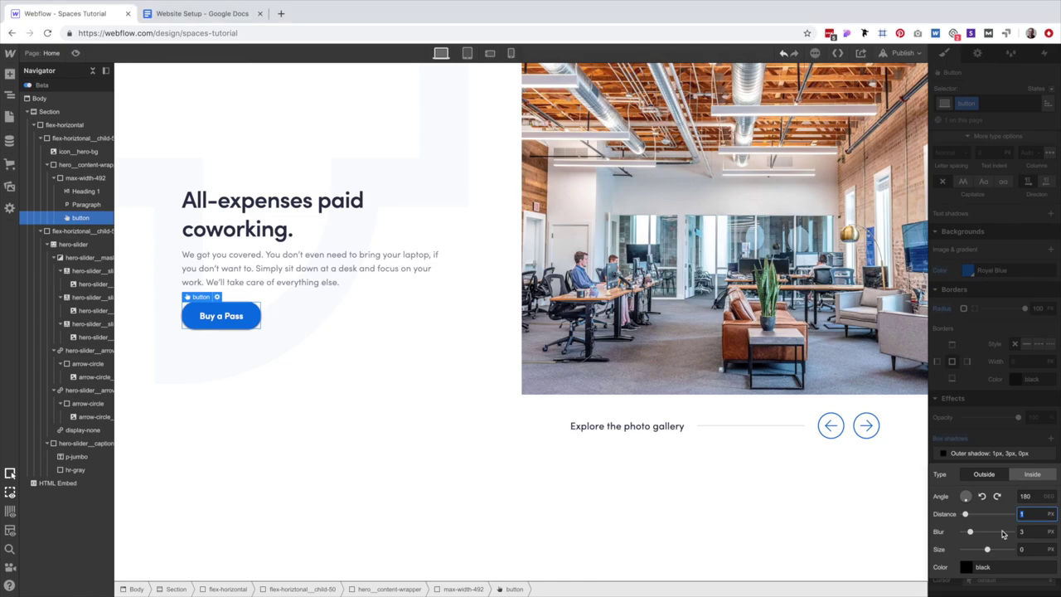
key("Tab")
Color the button's first box shadow with the Slate swatch at 14% opacity.
left_click(967, 566)
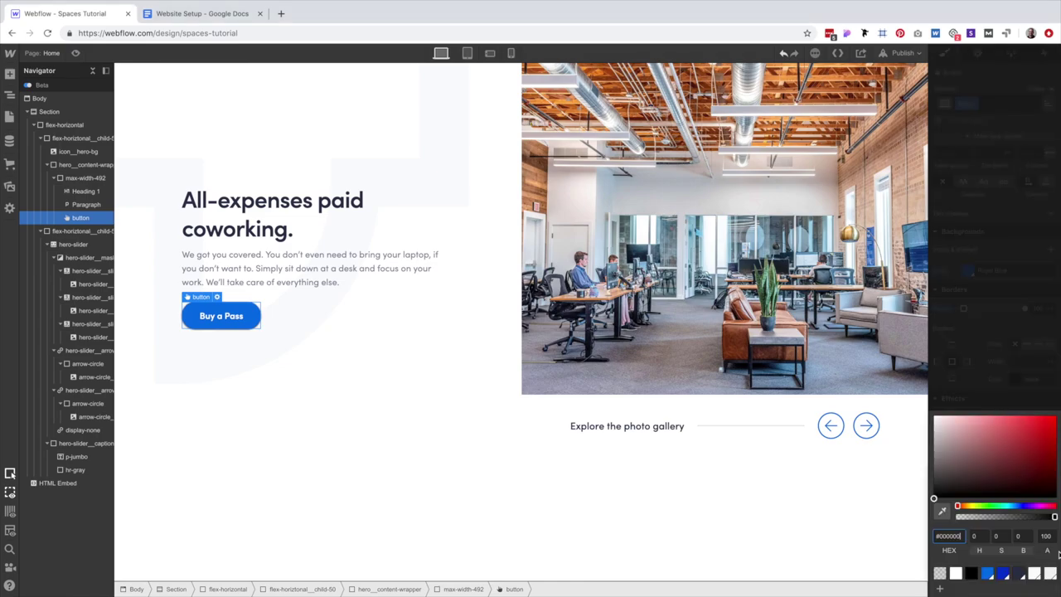
left_click(1020, 575)
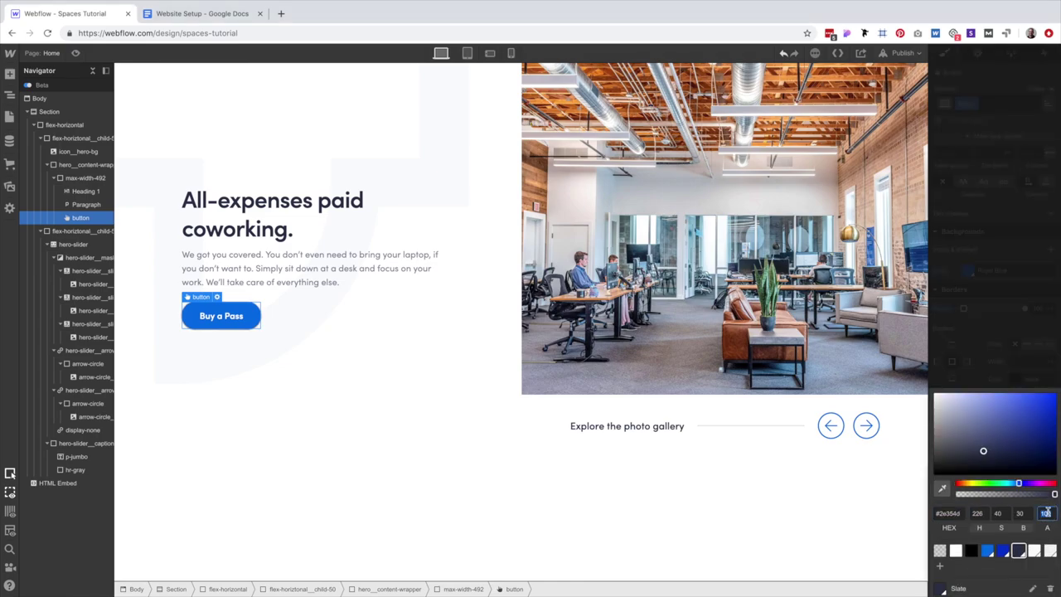
left_click(1014, 359)
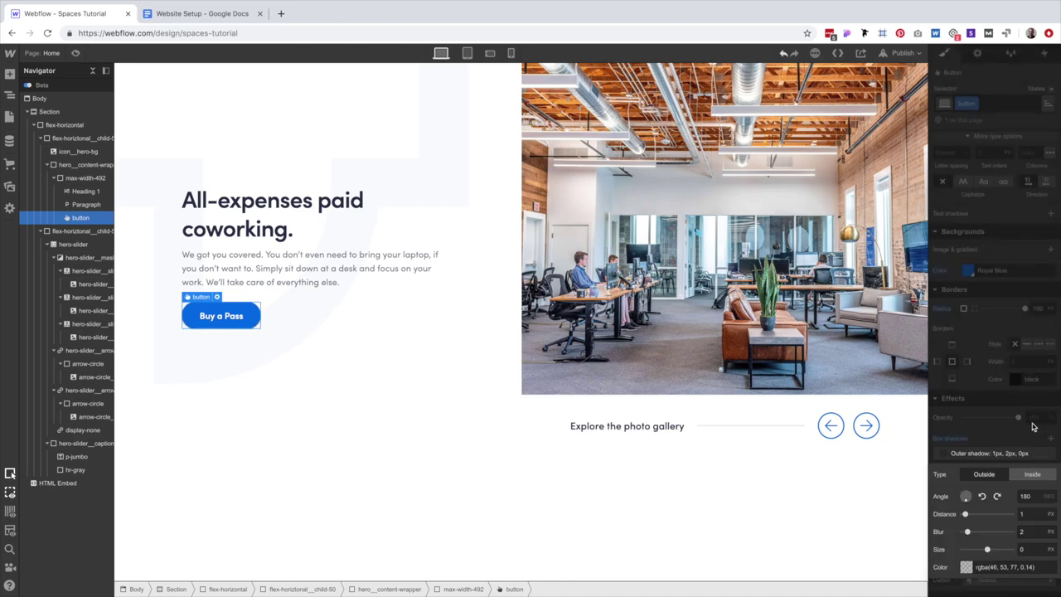
left_click(1048, 459)
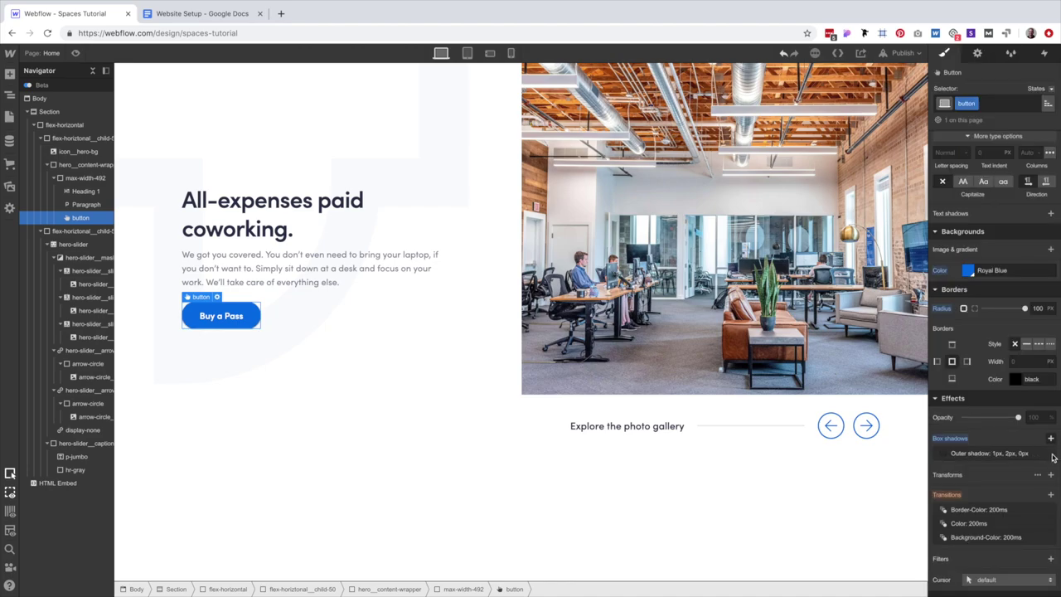
Add a second outer box shadow to the button with a 180° angle, 4 px distance and 8 px blur, matching the Sketch mockup.
left_click(1052, 456)
key("ctrl+Left")
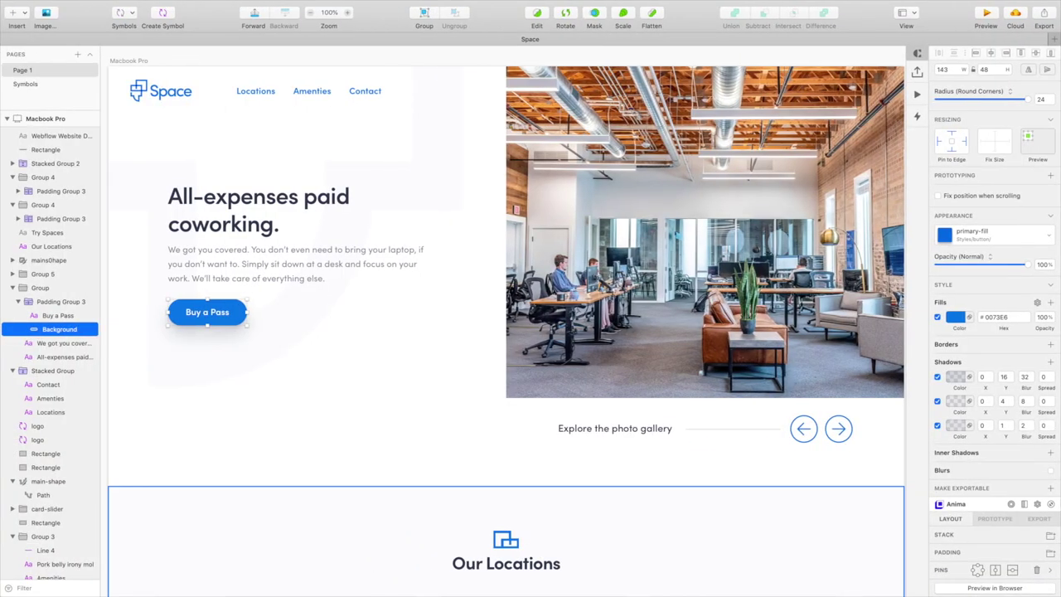
key("ctrl+Right")
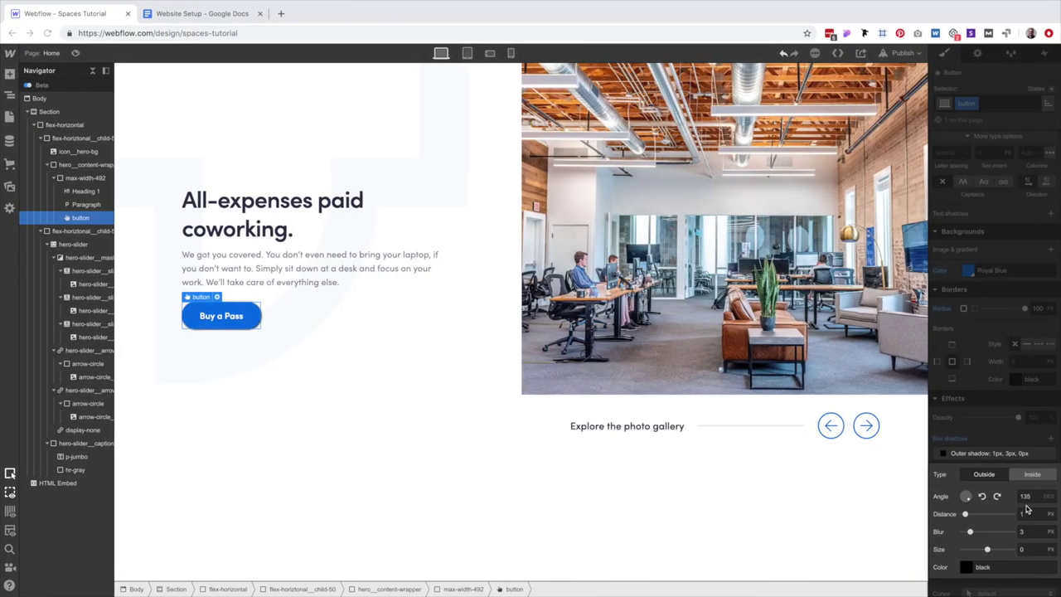
left_click(1028, 495)
type("180")
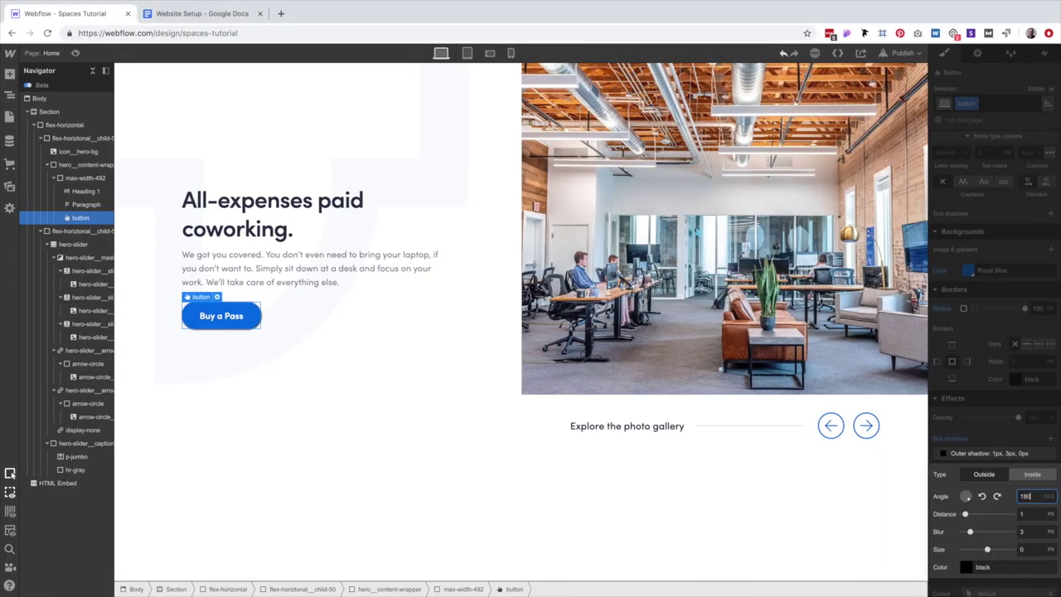
key("Tab")
type("4")
key("Tab")
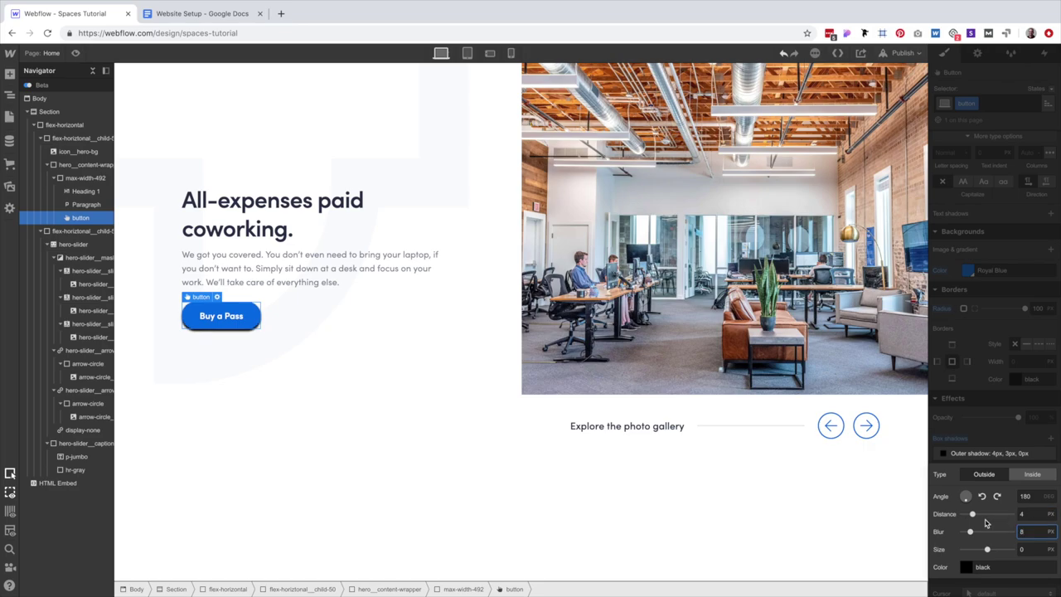
Color the button's second box shadow with the Slate swatch at 12% opacity.
left_click(967, 567)
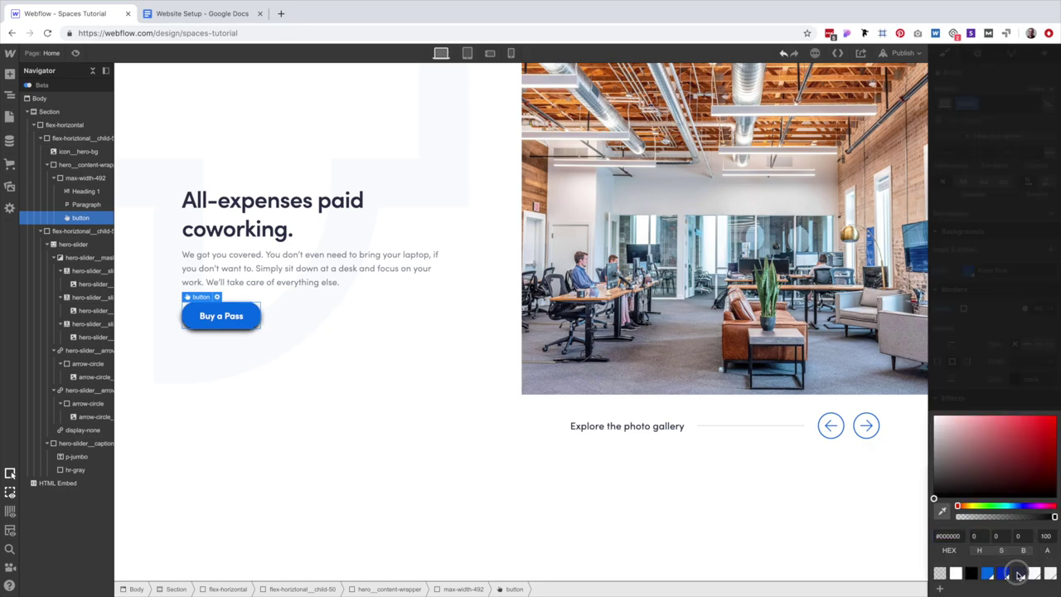
left_click(1019, 573)
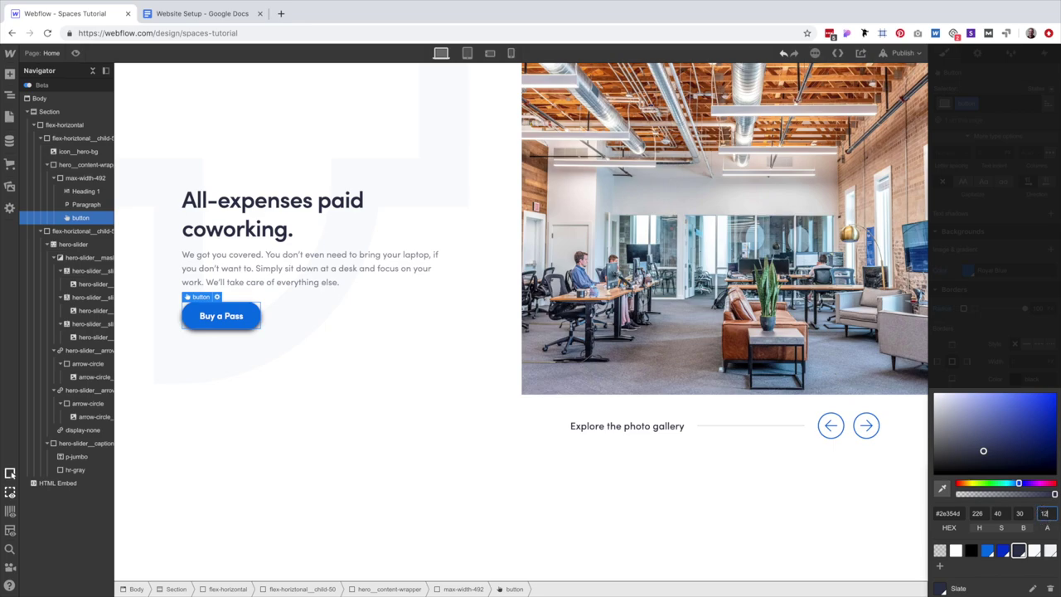
left_click(1046, 374)
left_click(1042, 475)
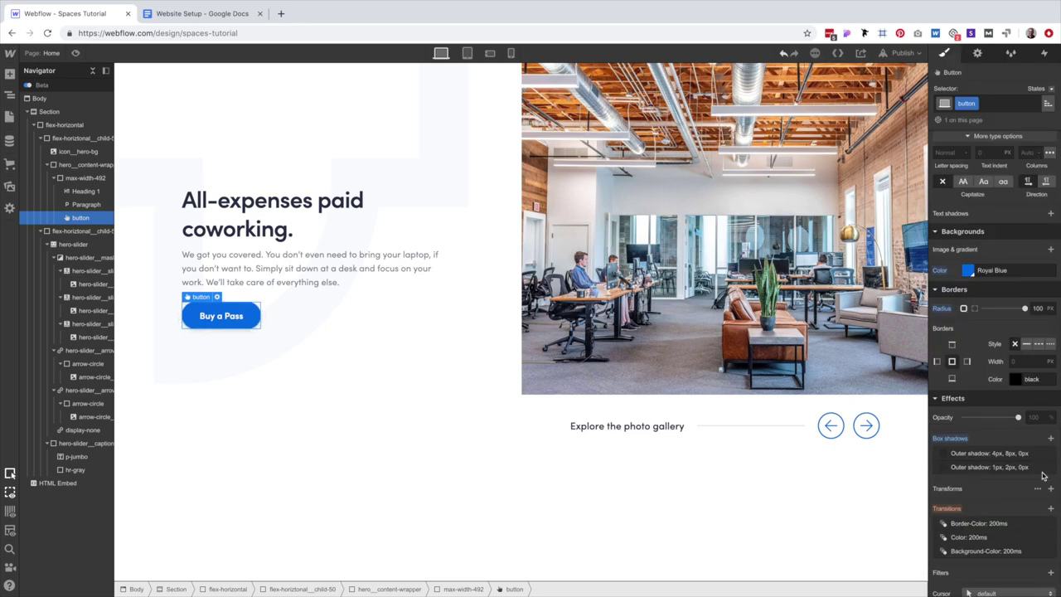
Add a third outer box shadow to the button with a 180° angle, 16 px distance and 32 px blur.
left_click(1046, 452)
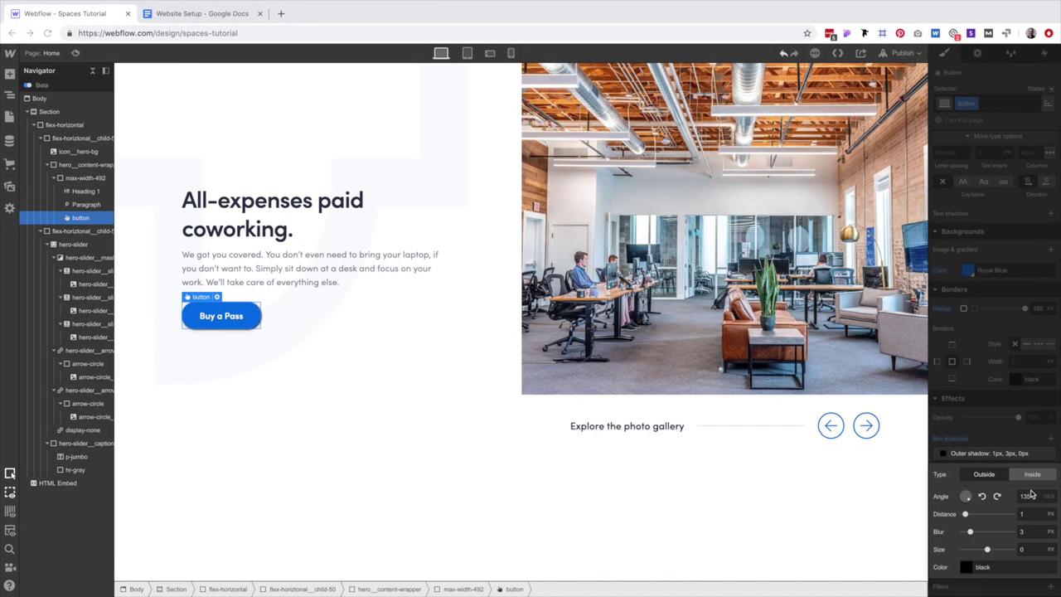
left_click(1028, 496)
type("180")
key("Tab")
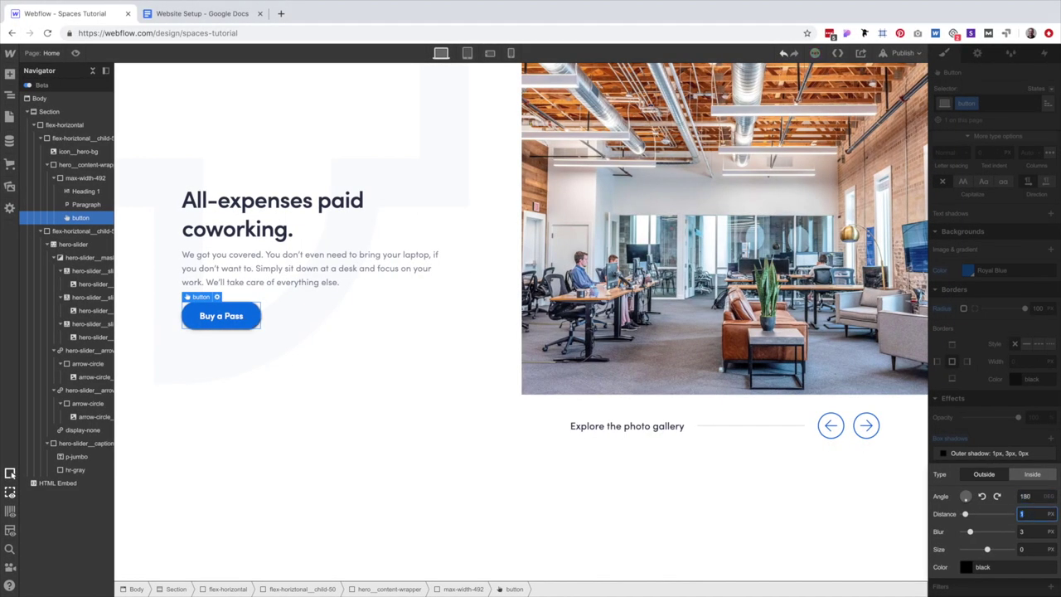
type("16")
key("Tab")
type("32")
key("Tab")
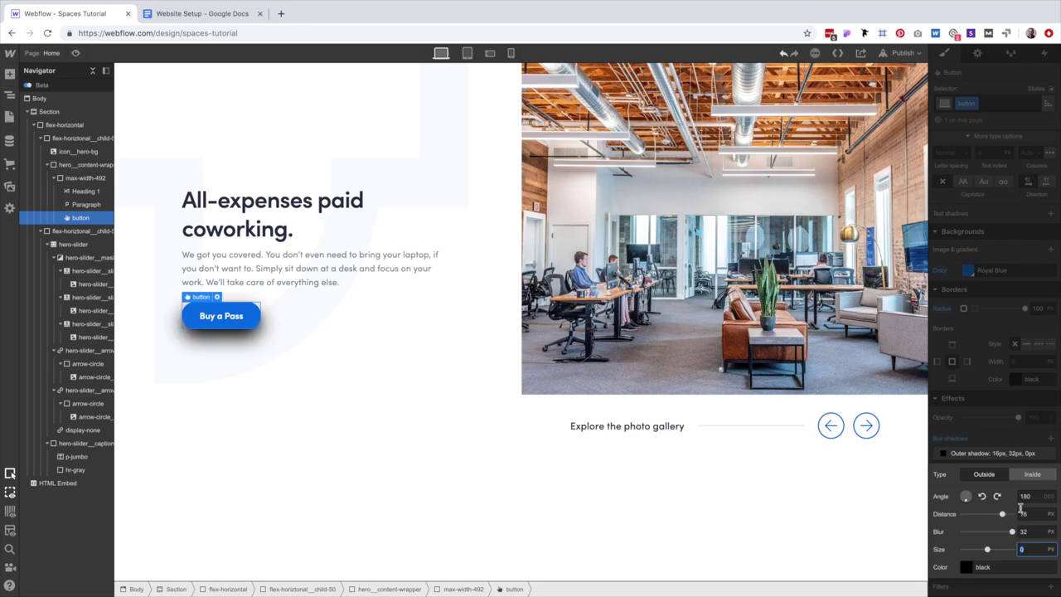
Color the button's third box shadow with the Slate swatch at 20% opacity.
left_click(965, 567)
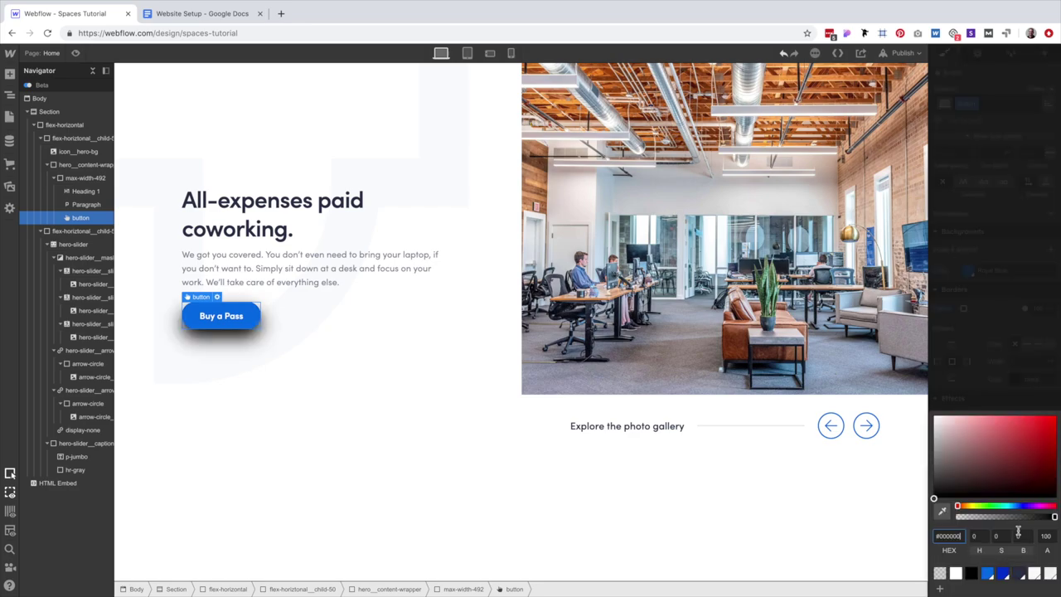
left_click(1018, 573)
left_click(1046, 514)
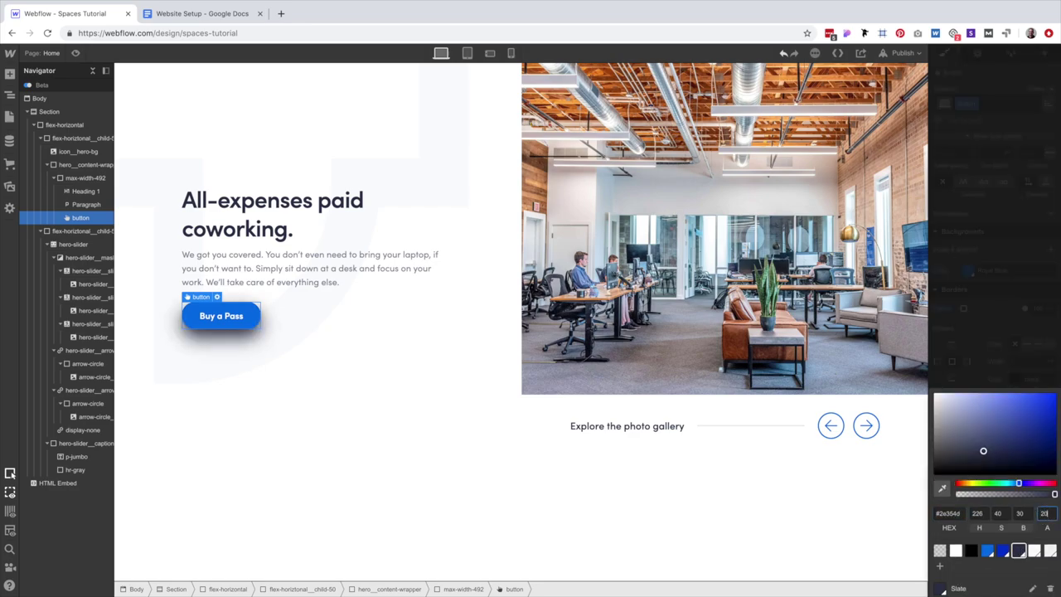
left_click(331, 419)
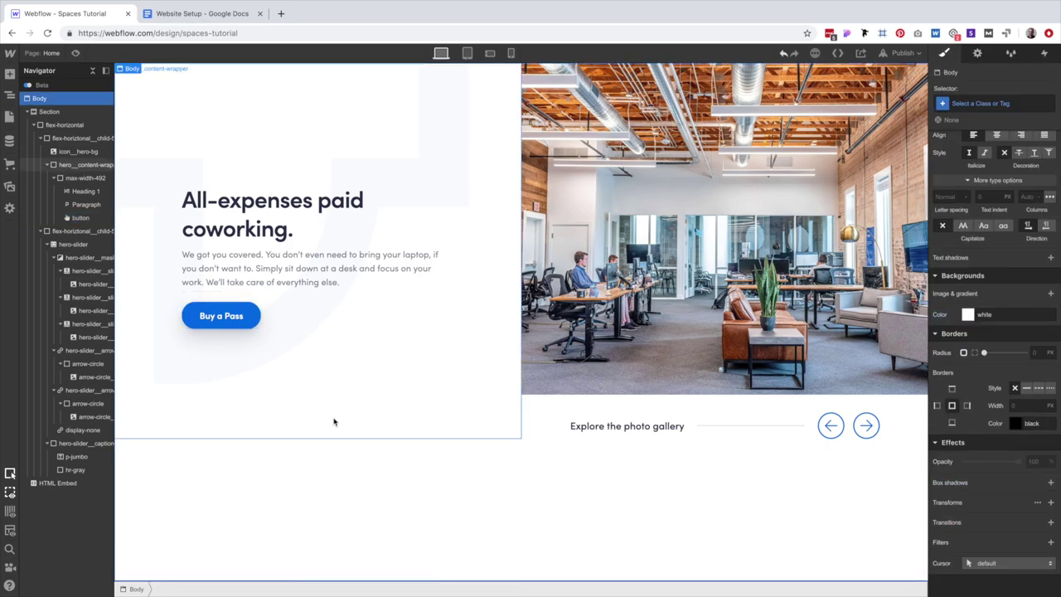
Set the background color of the Buy a Pass button's Hover state to the Dark Blue swatch.
left_click(218, 351)
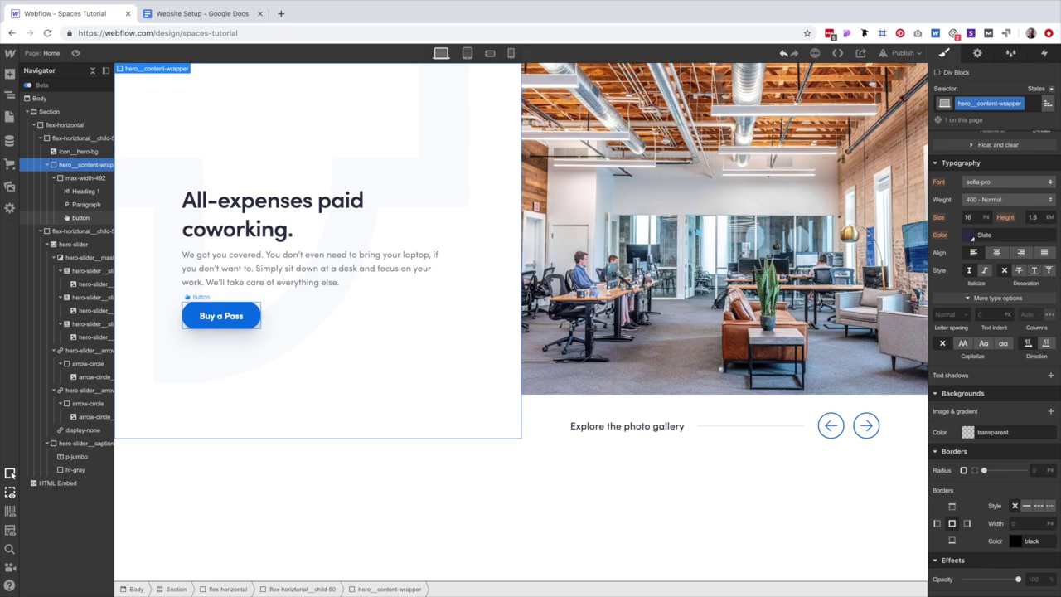
left_click(250, 320)
left_click(1050, 91)
left_click(1030, 112)
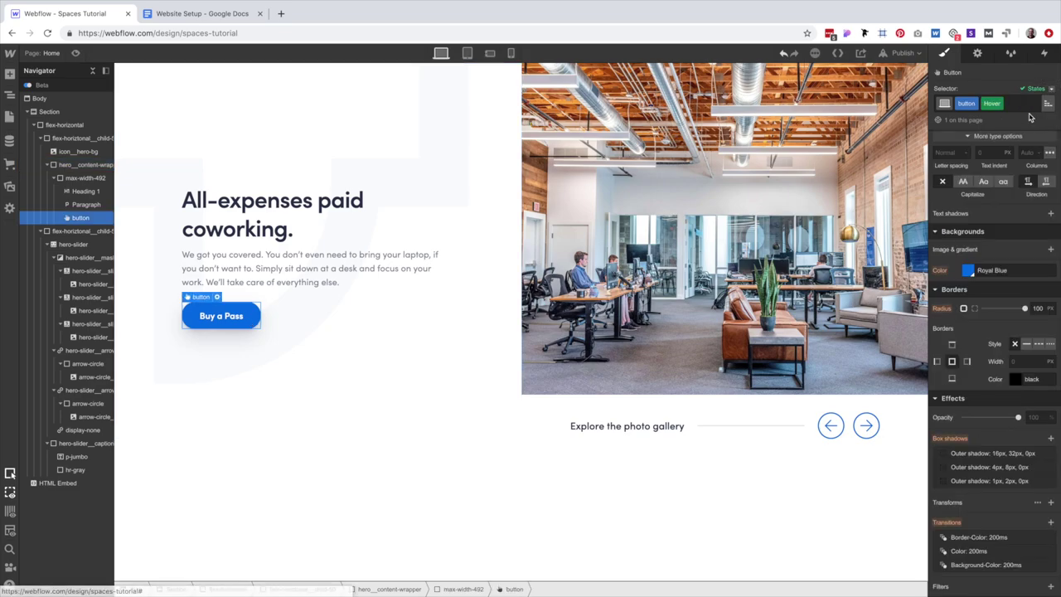
scroll(1017, 327, "down", 1)
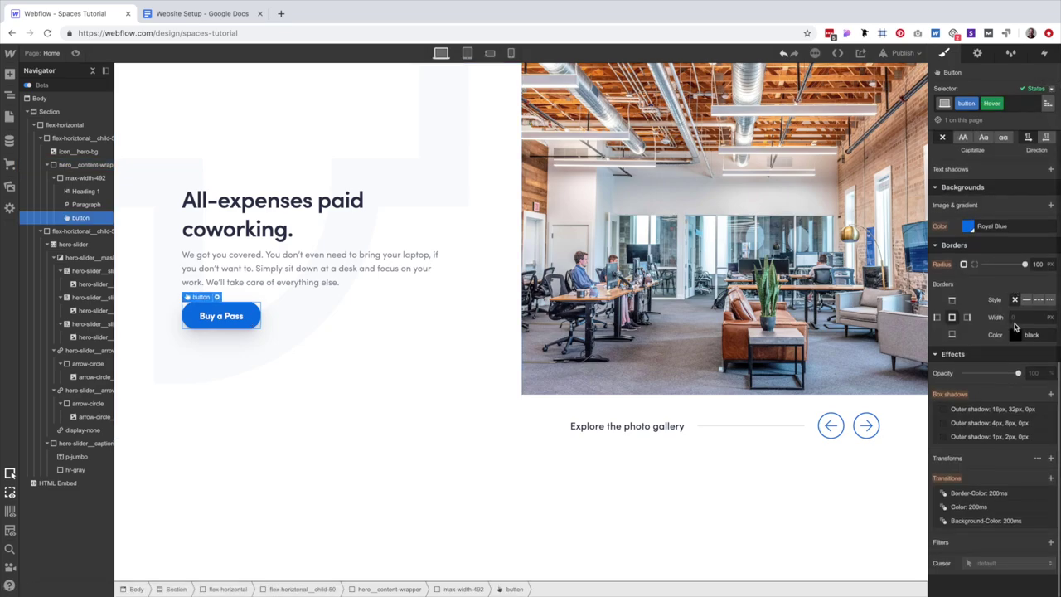
left_click(972, 227)
left_click(1003, 401)
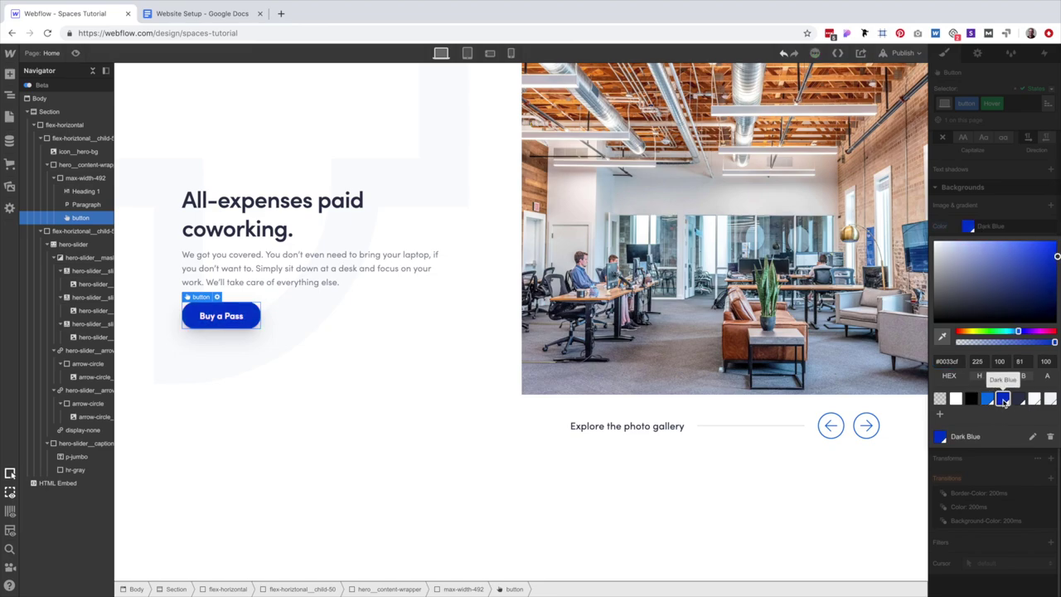
left_click(1010, 219)
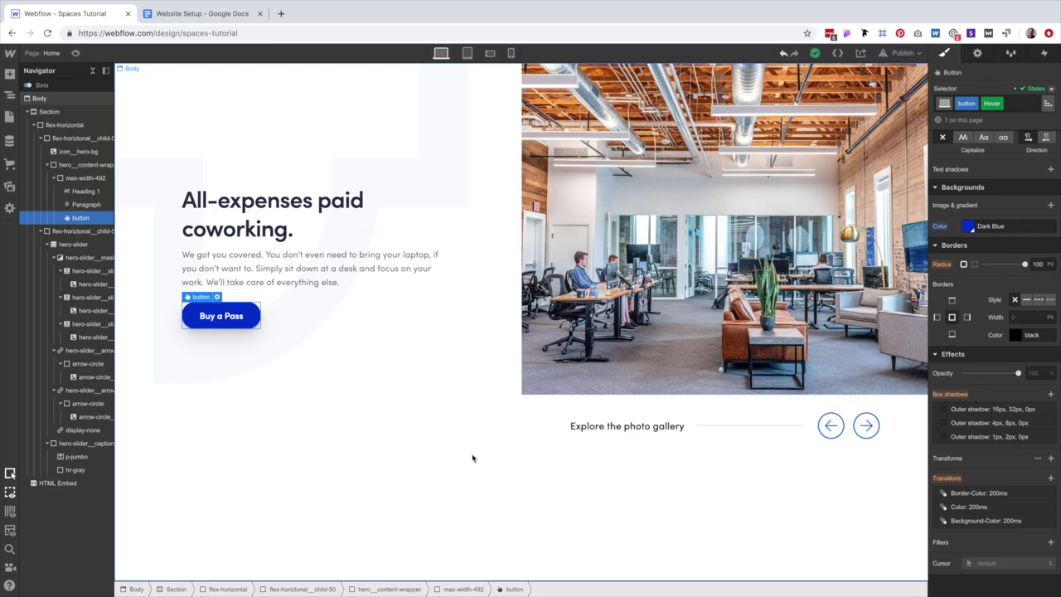
Preview the page to check the button's hover effect, and compare the hero section with the Sketch mockup.
left_click(152, 138)
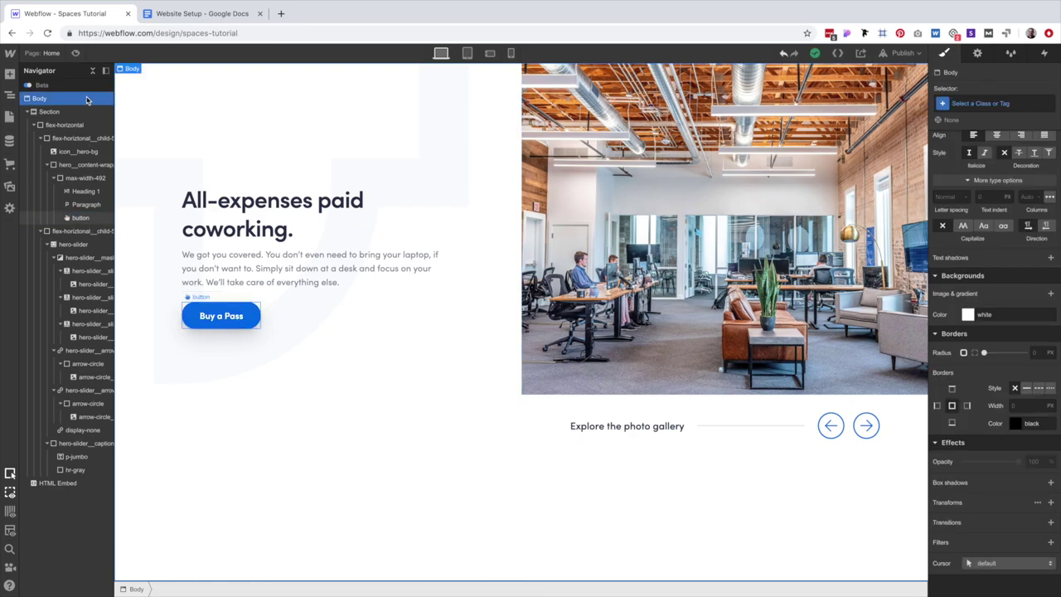
key("super+shift+p")
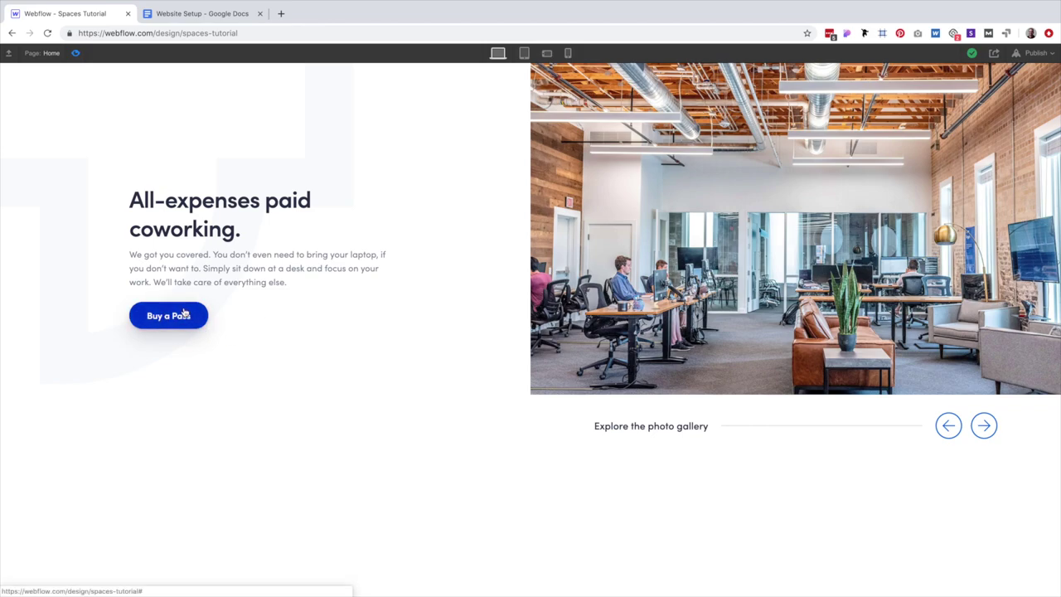
left_click(75, 52)
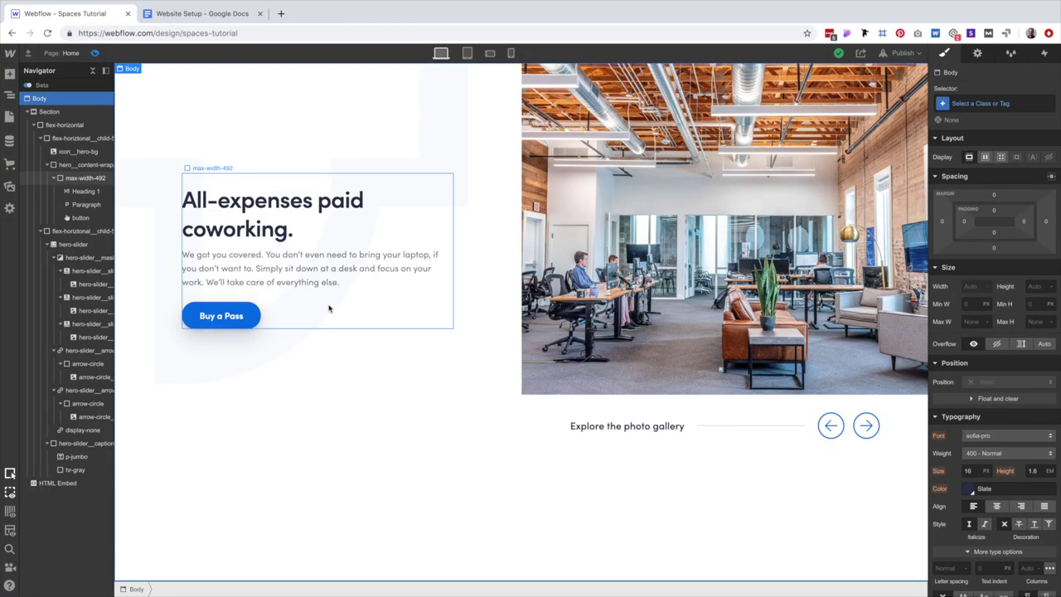
key("ctrl+Left")
scroll(397, 396, "up", 2)
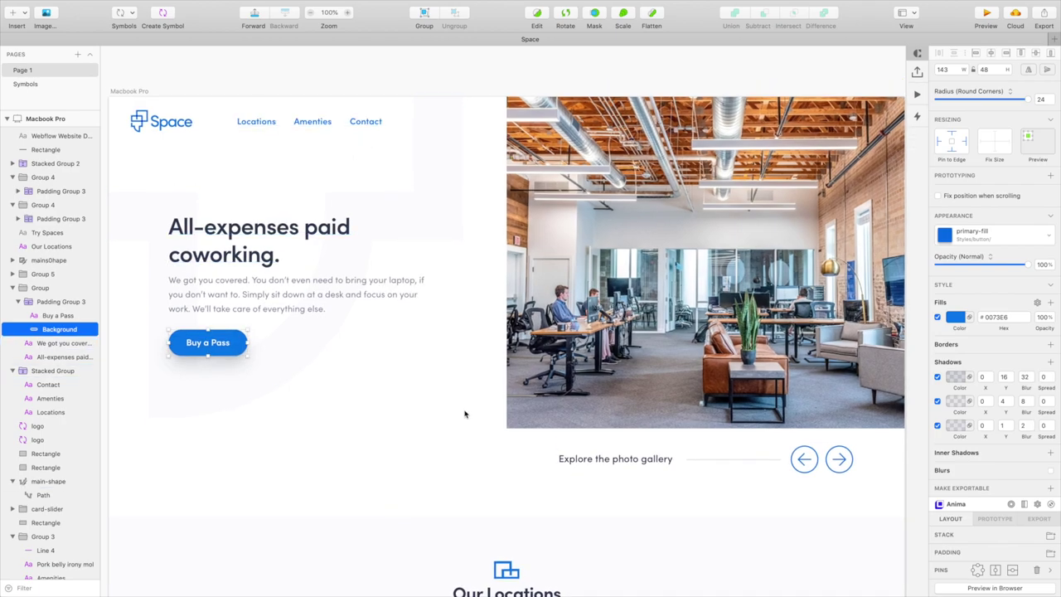
key("ctrl+Right")
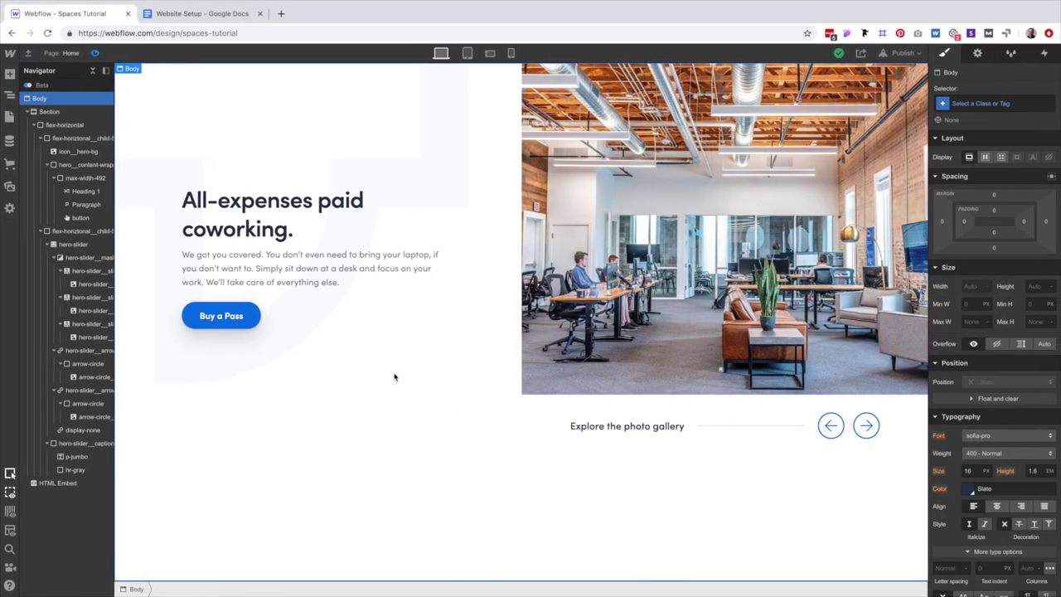
Add a Navbar element to the page and move it above the hero Section within the Body.
left_click(27, 111)
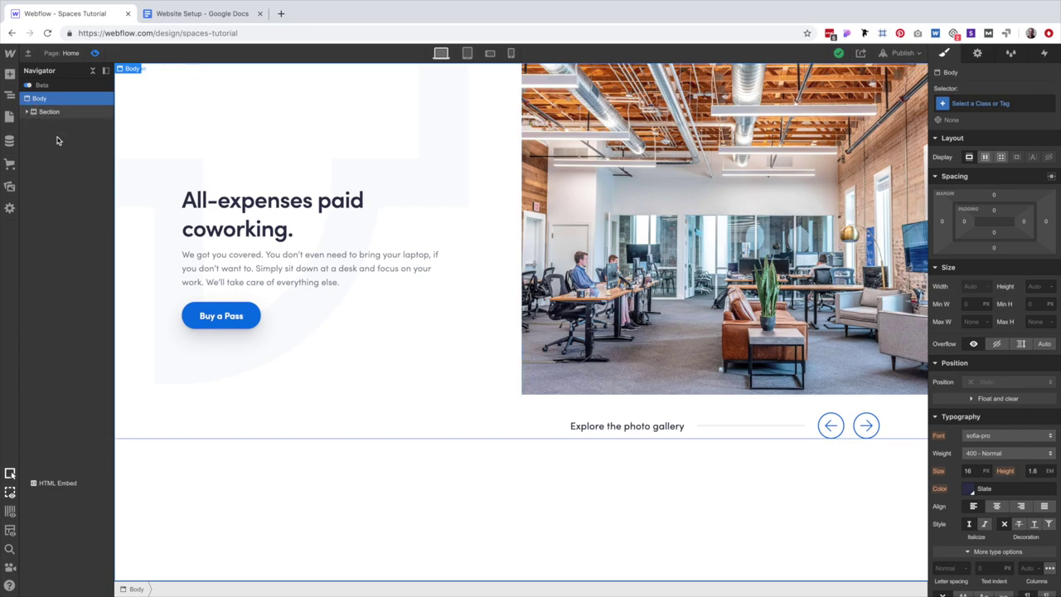
key("super+e")
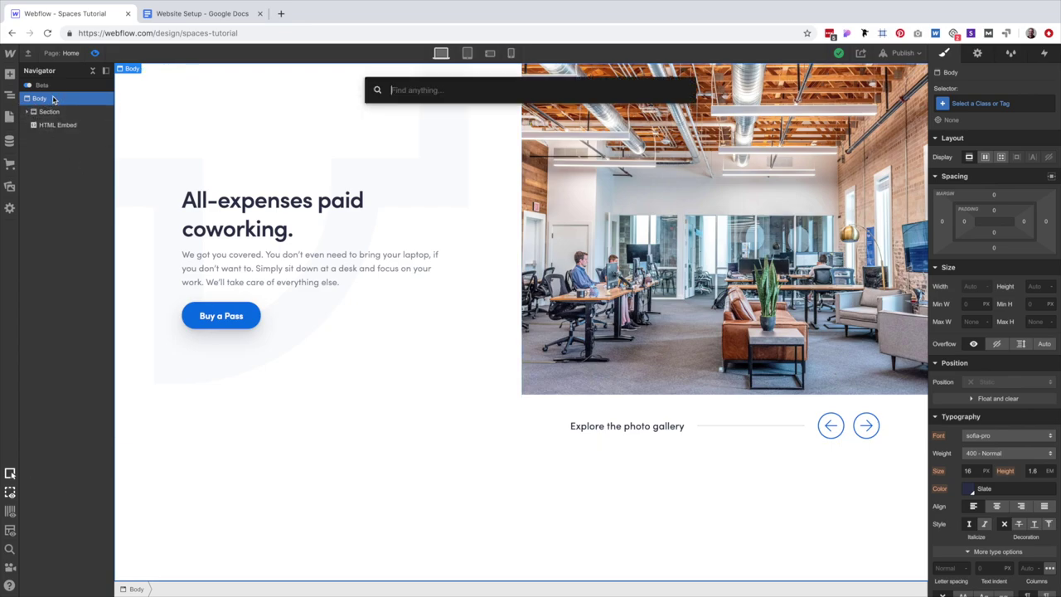
type("nav")
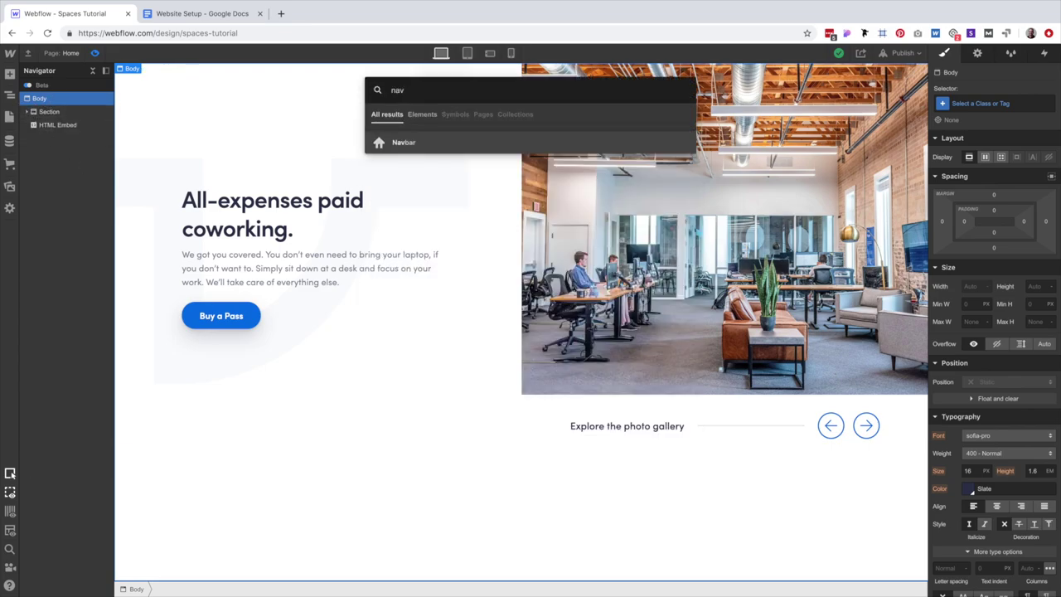
key("Return")
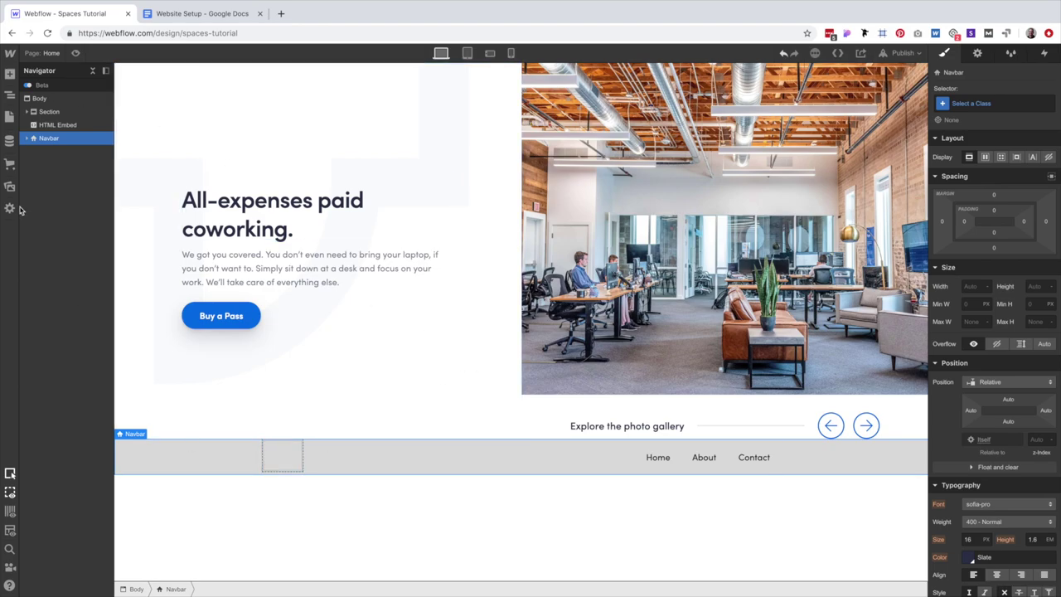
left_click_drag(48, 145, 41, 108)
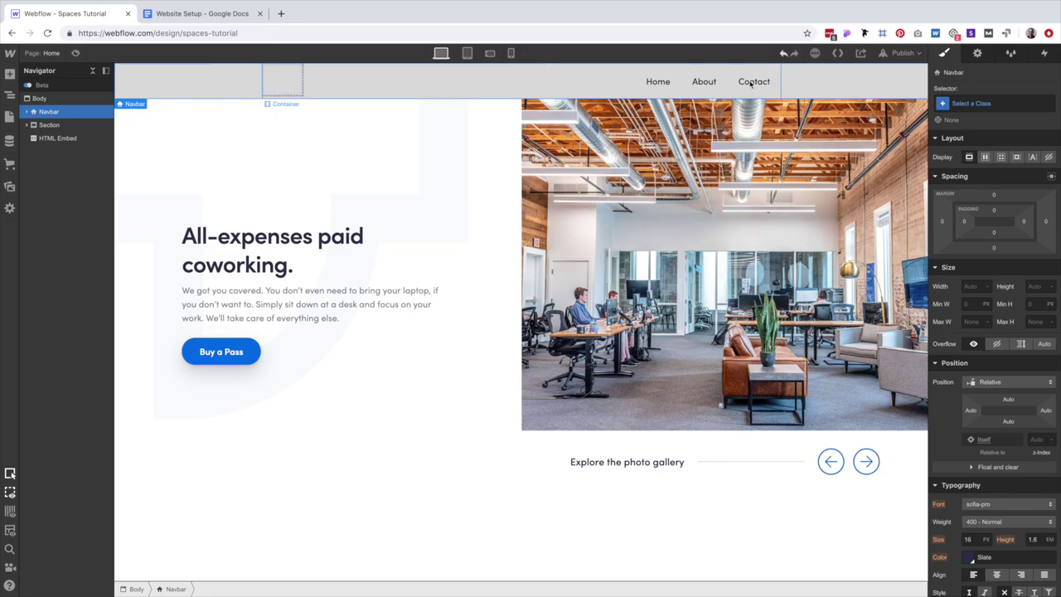
Create the class "navbar" on the new Navbar element.
left_click(981, 107)
type("navb")
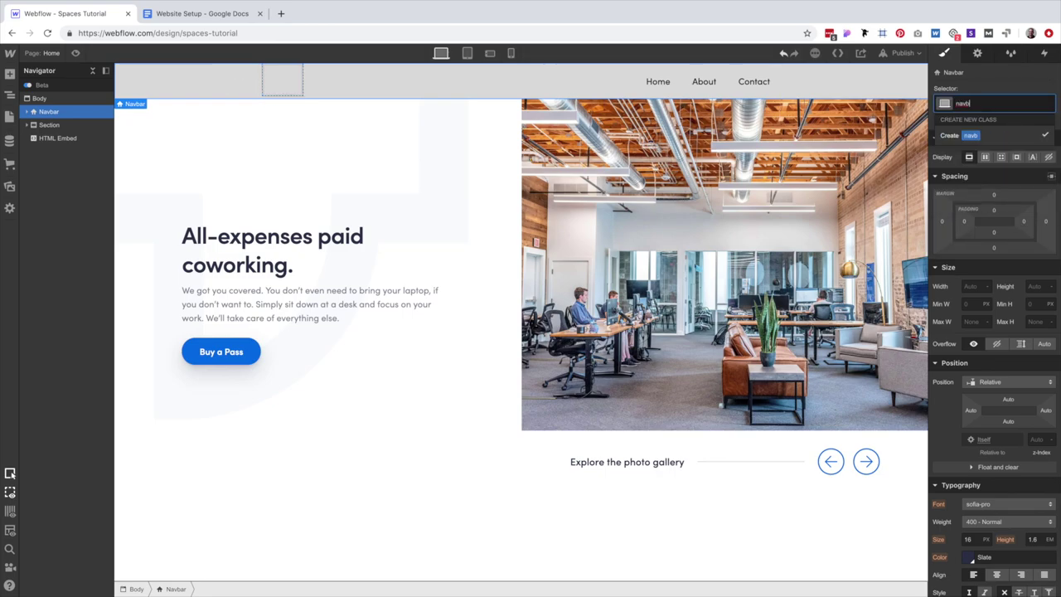
key("BackSpace")
key("Return")
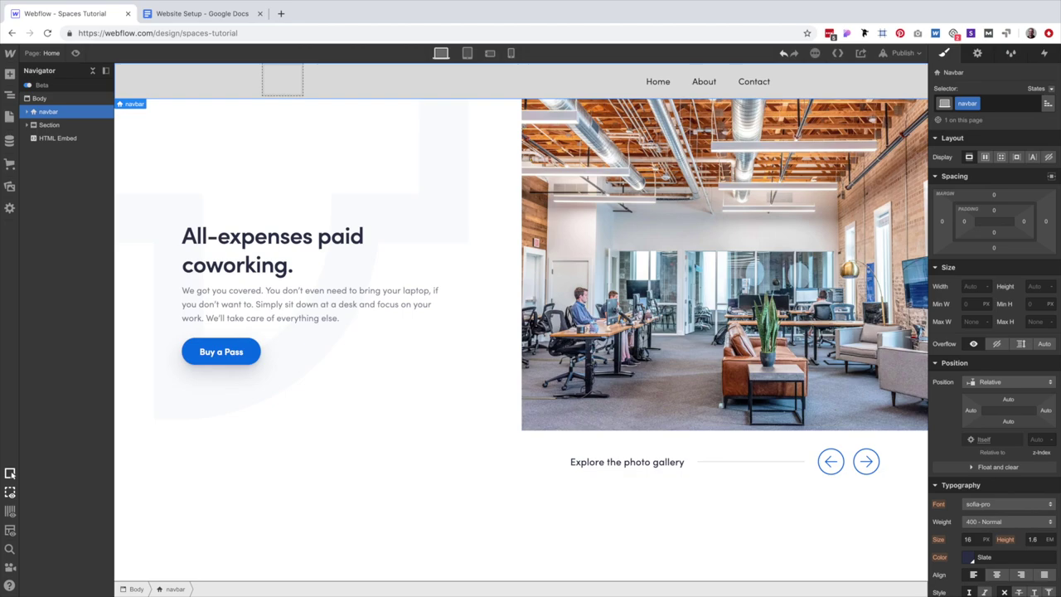
Position the navbar absolutely at the page's top-left corner and set its width to 50 VW.
left_click(986, 387)
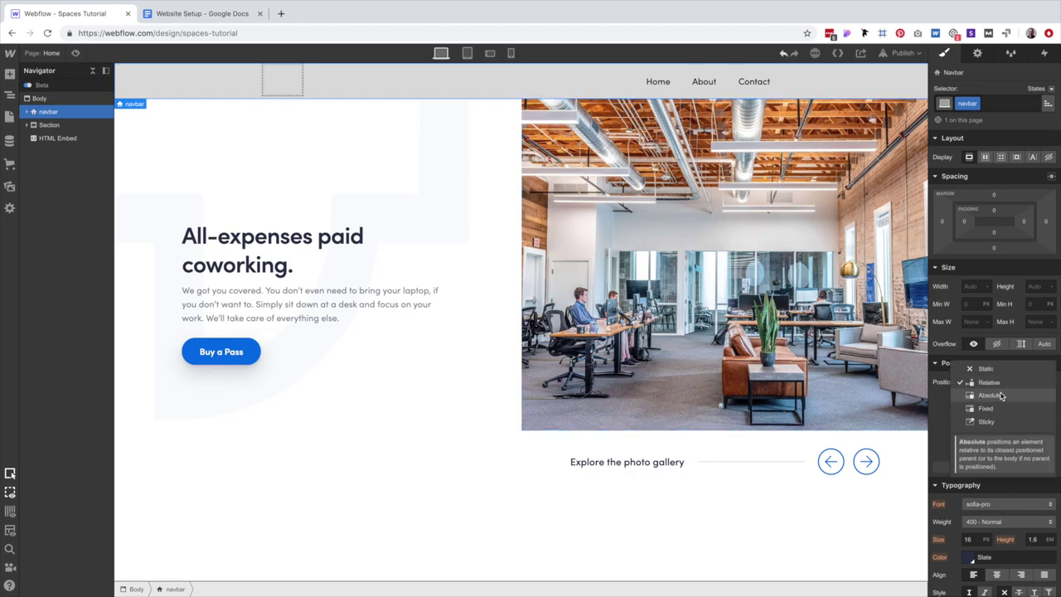
left_click(1000, 394)
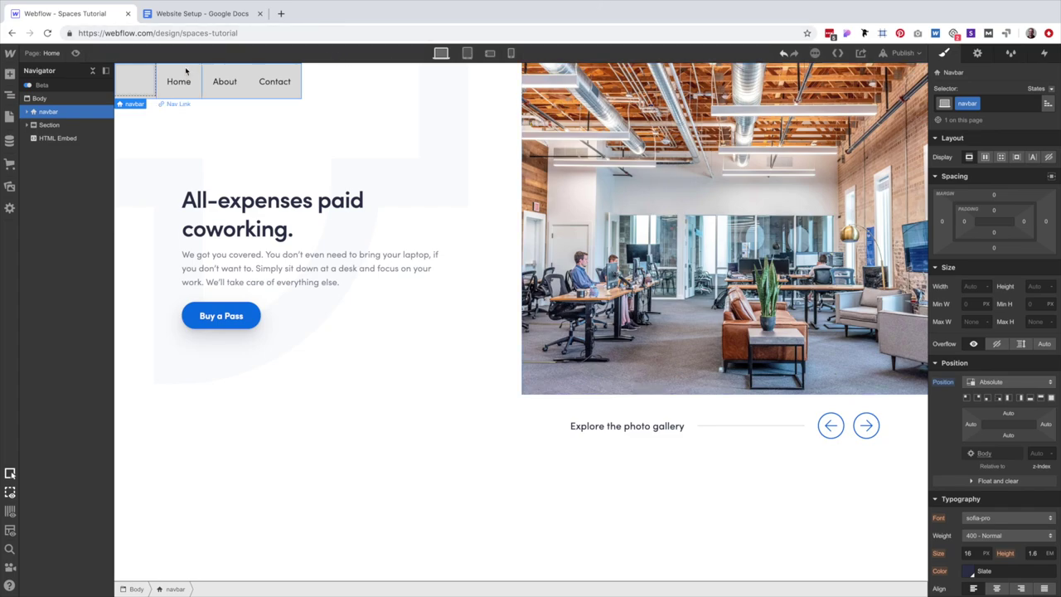
left_click(965, 399)
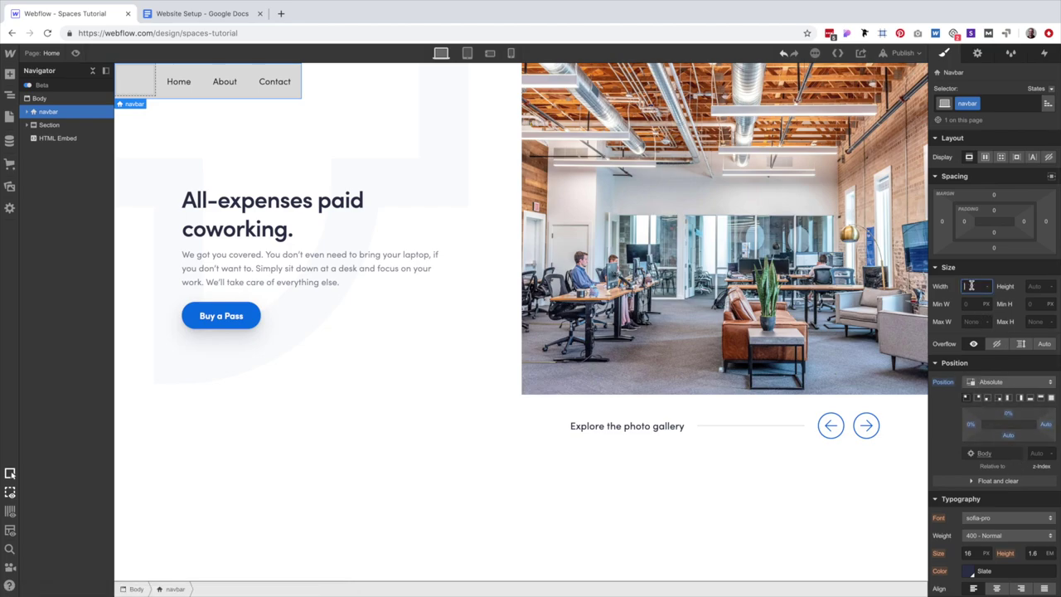
key("Return")
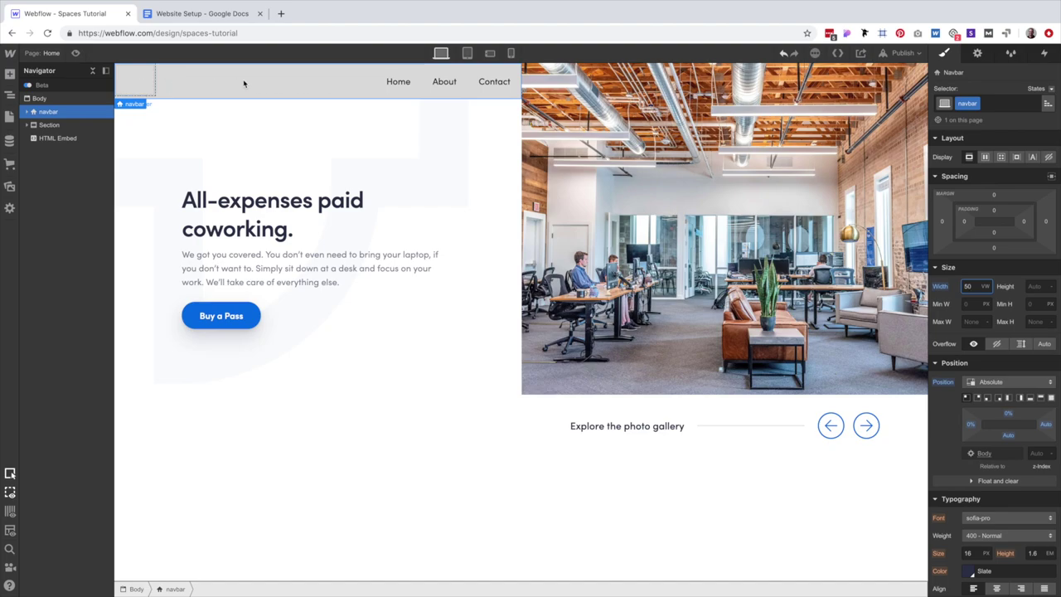
Make the navbar's background color transparent.
scroll(963, 498, "down", 4)
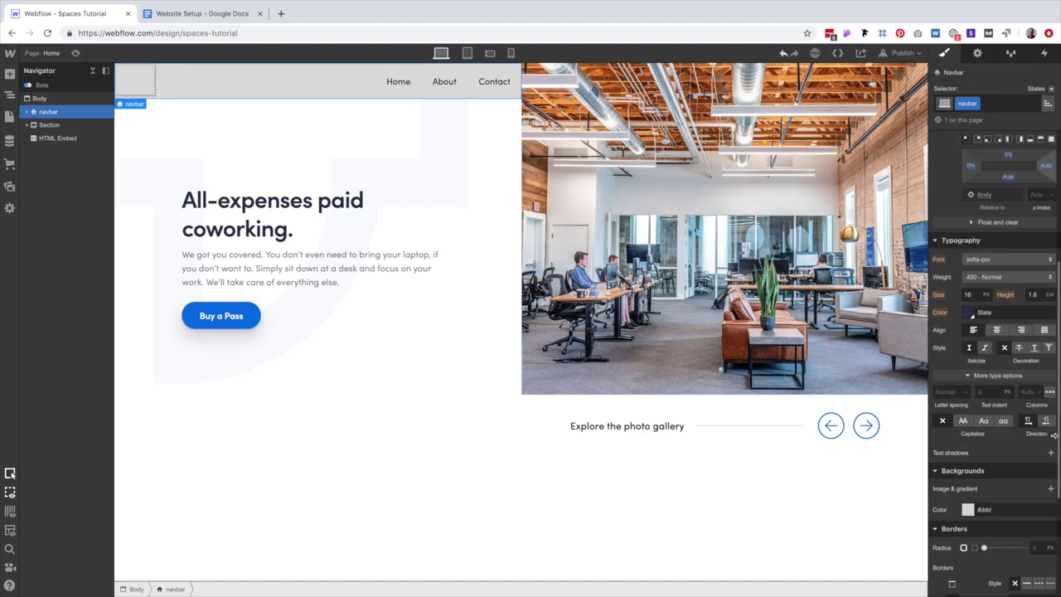
left_click(967, 510)
left_click(940, 572)
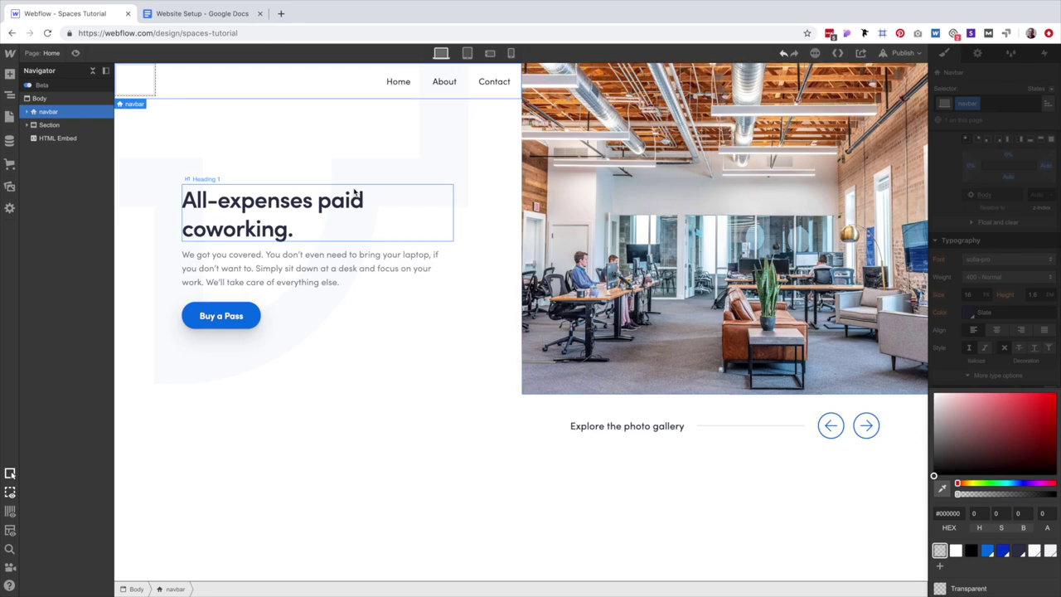
Place the Space logo SVG from the site's assets inside the navbar's Brand link.
key("super+e")
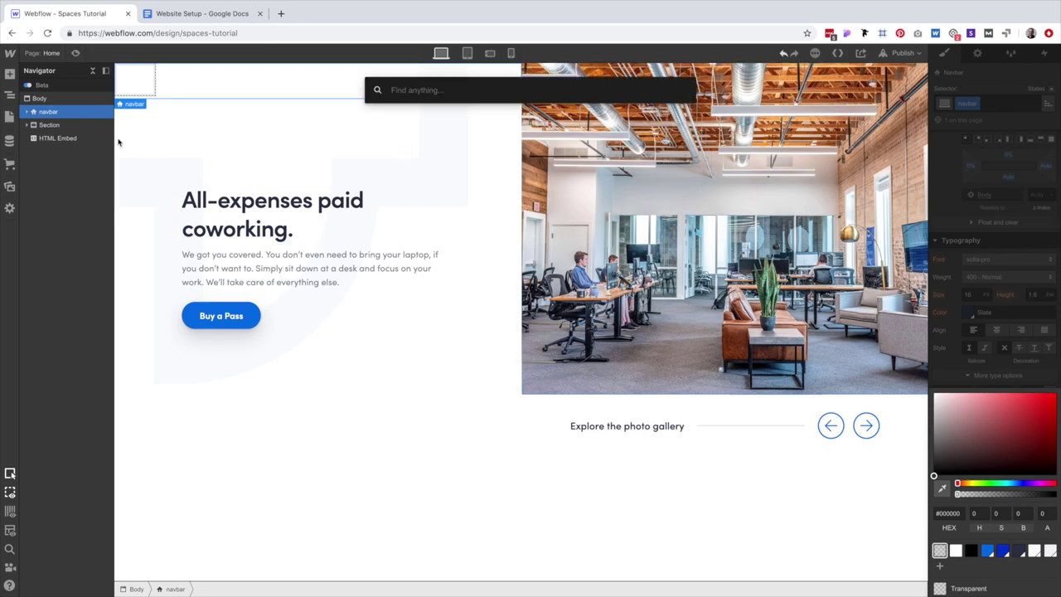
key("Escape")
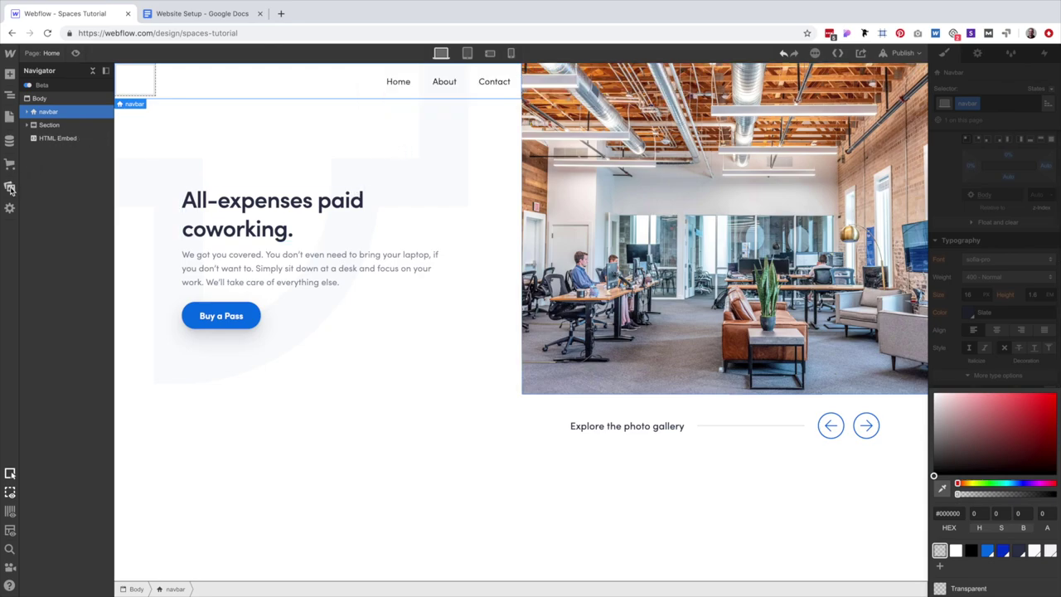
left_click(9, 185)
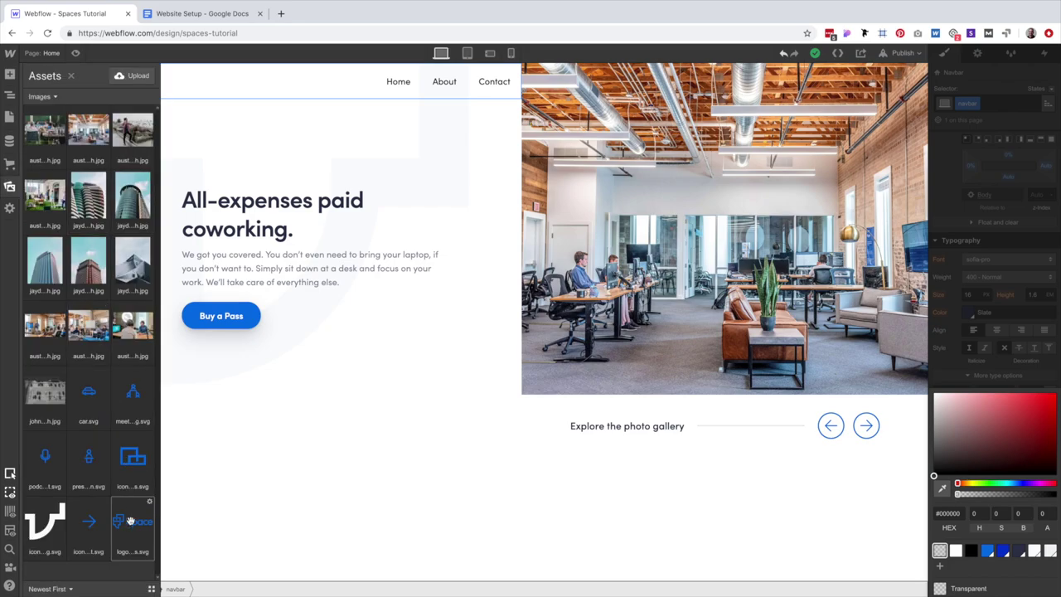
left_click_drag(132, 521, 136, 79)
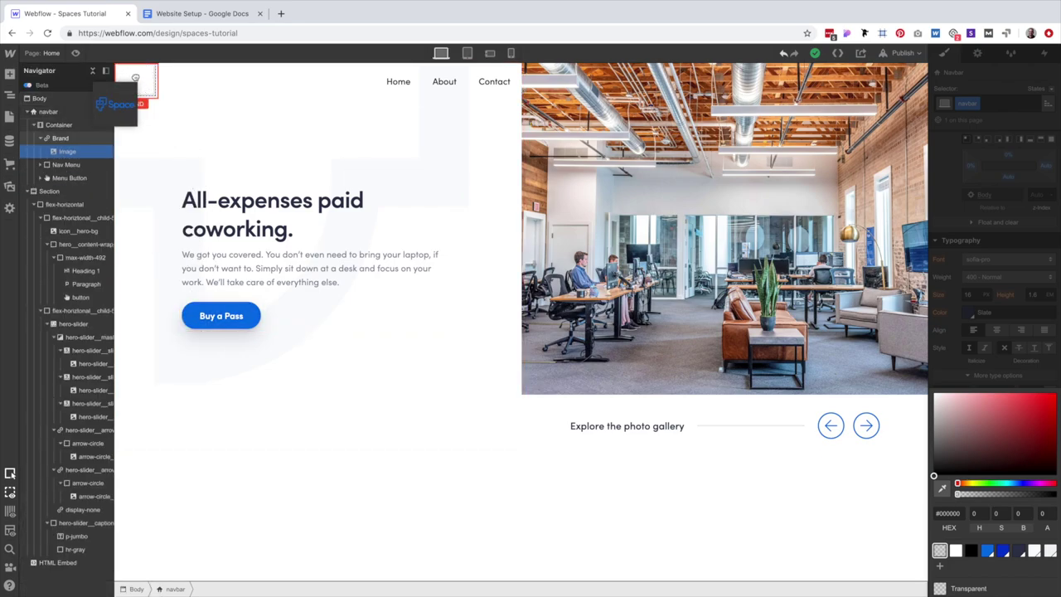
Give the logo image the class "logo" and set its height to 40 px to match the Sketch mockup.
left_click(997, 104)
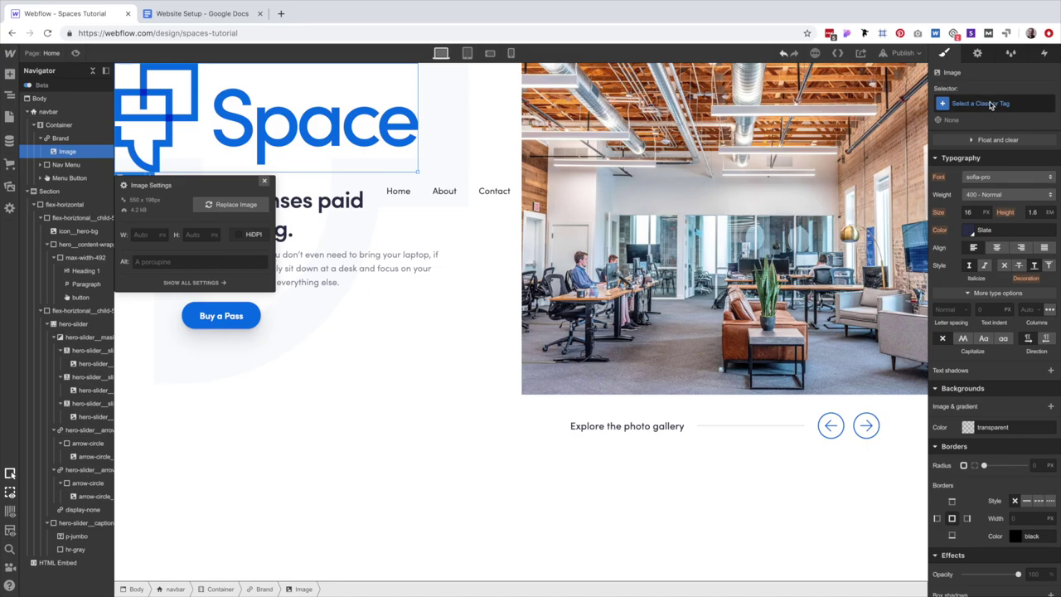
type("logo")
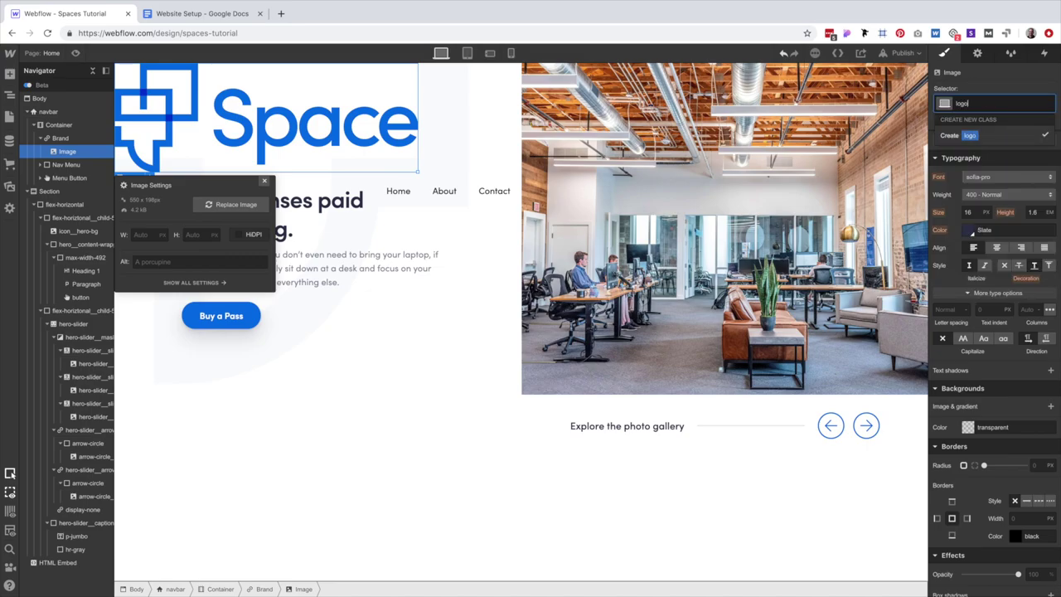
key("Return")
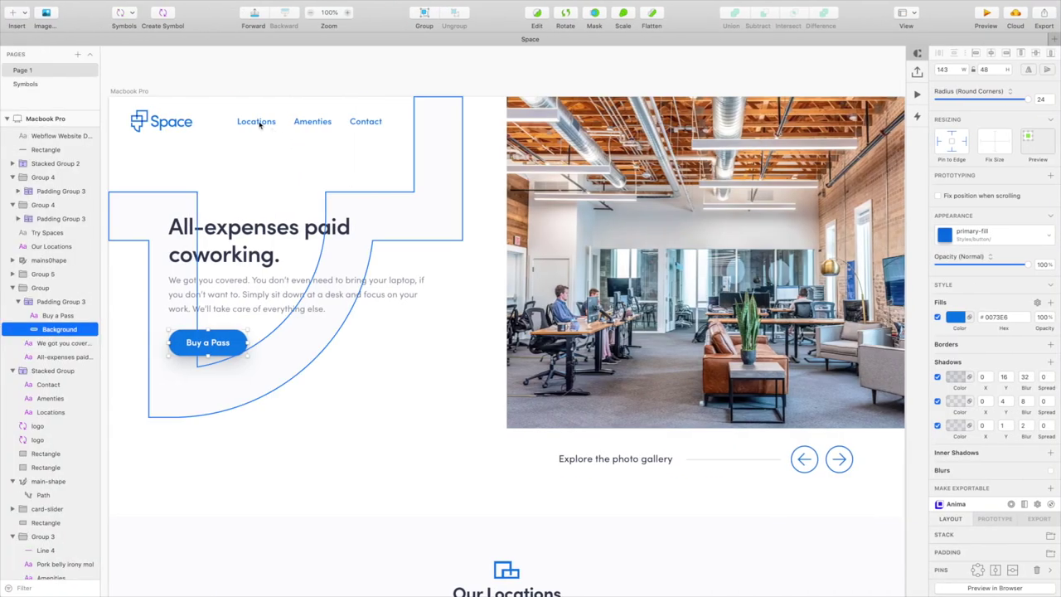
left_click(161, 121)
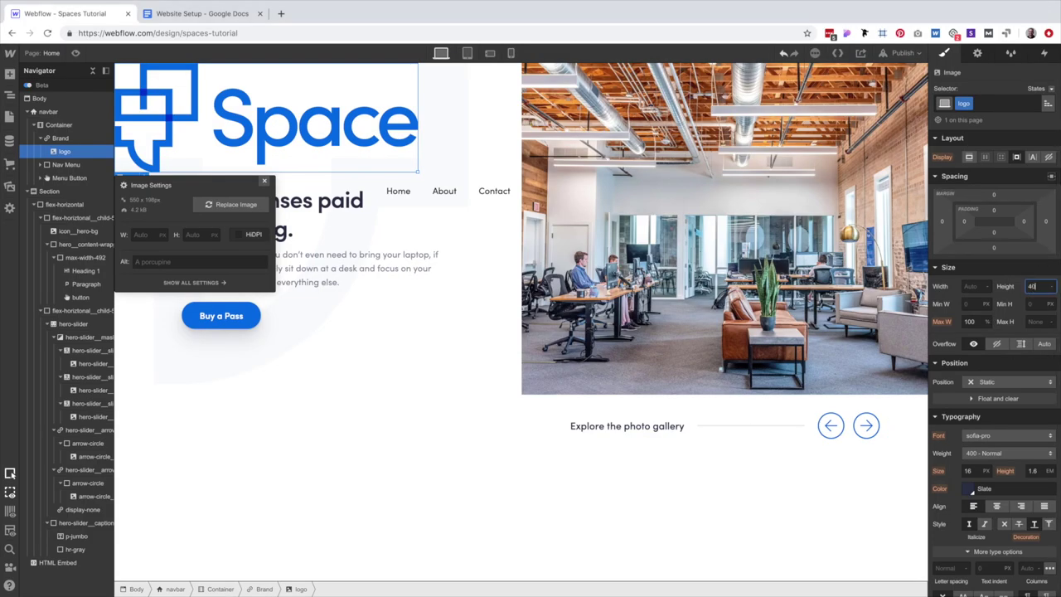
key("Return")
left_click(264, 181)
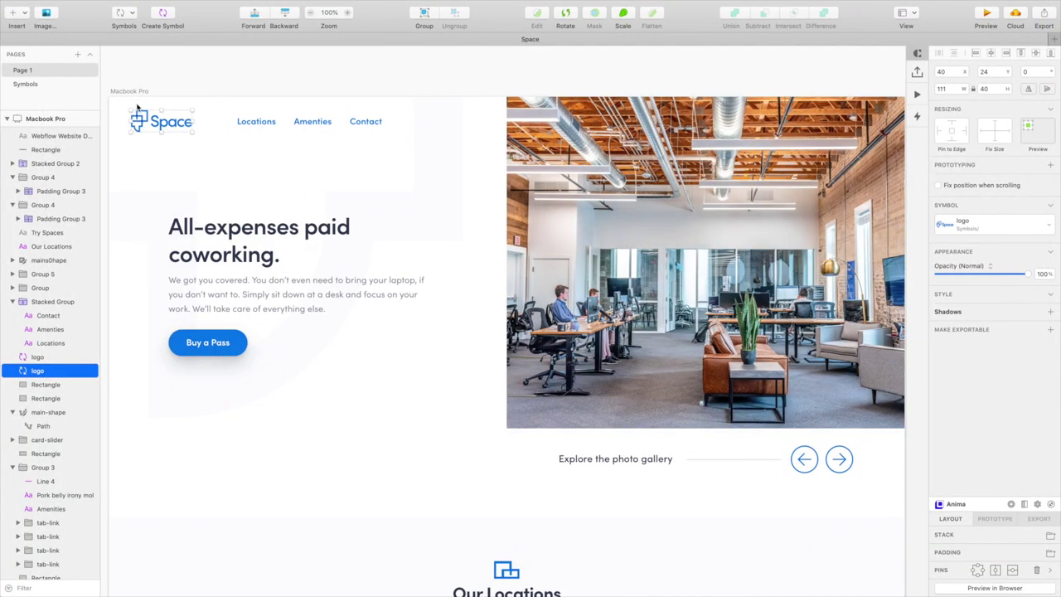
Set the navbar's top padding to 24 px and left padding to 40 px, following the logo's offset in the Sketch mockup.
left_click(238, 121, "shift")
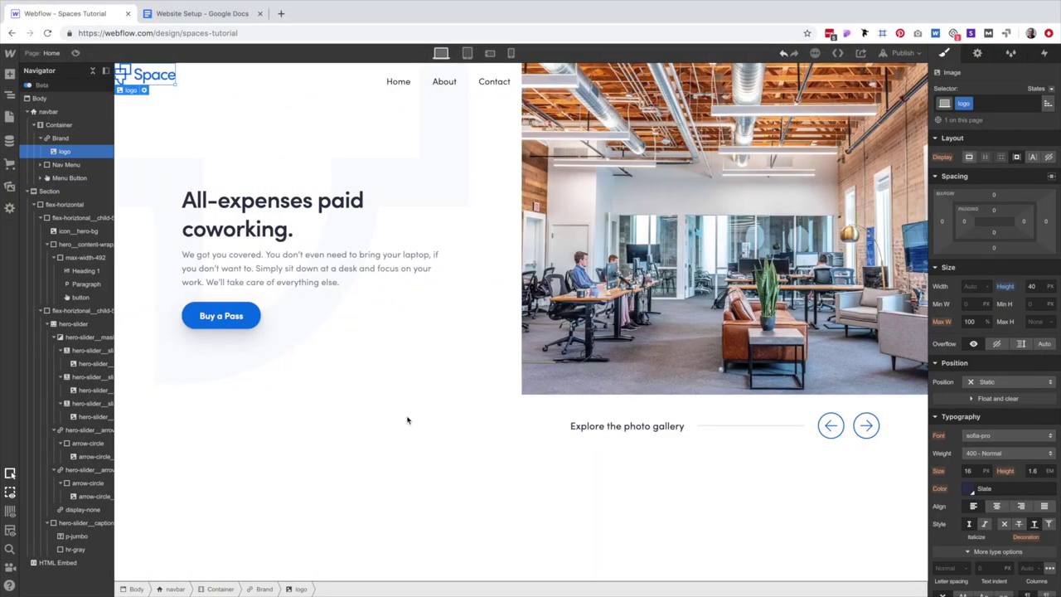
left_click(175, 589)
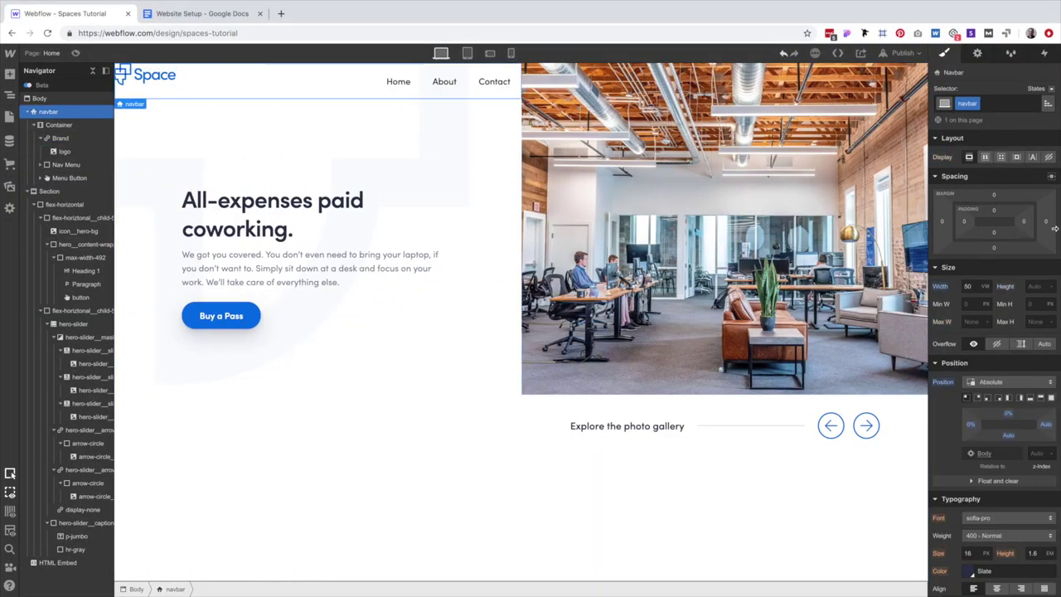
left_click_drag(994, 210, 993, 229)
left_click(964, 222)
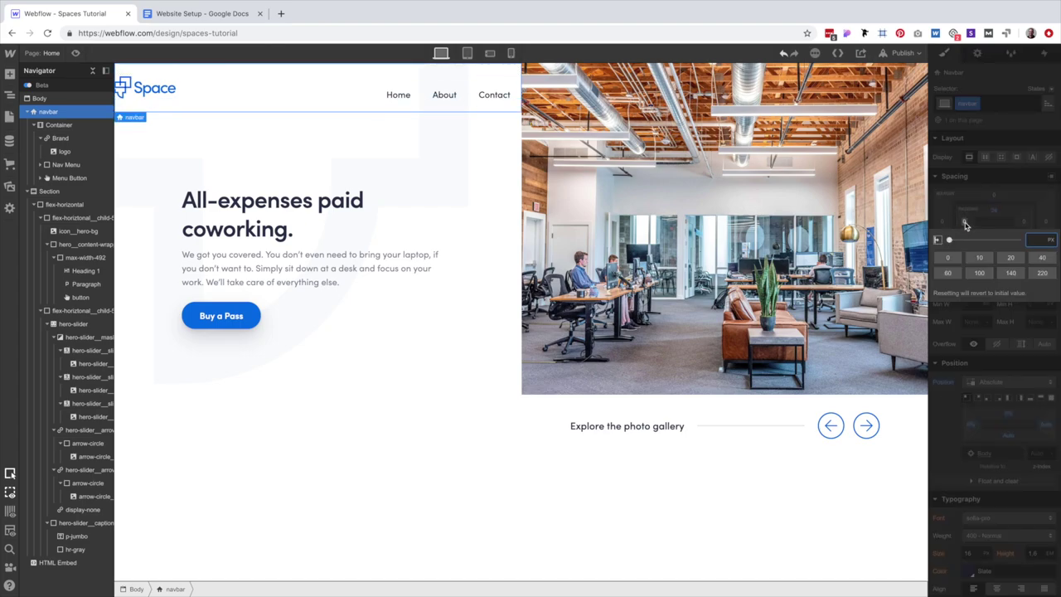
key("Return")
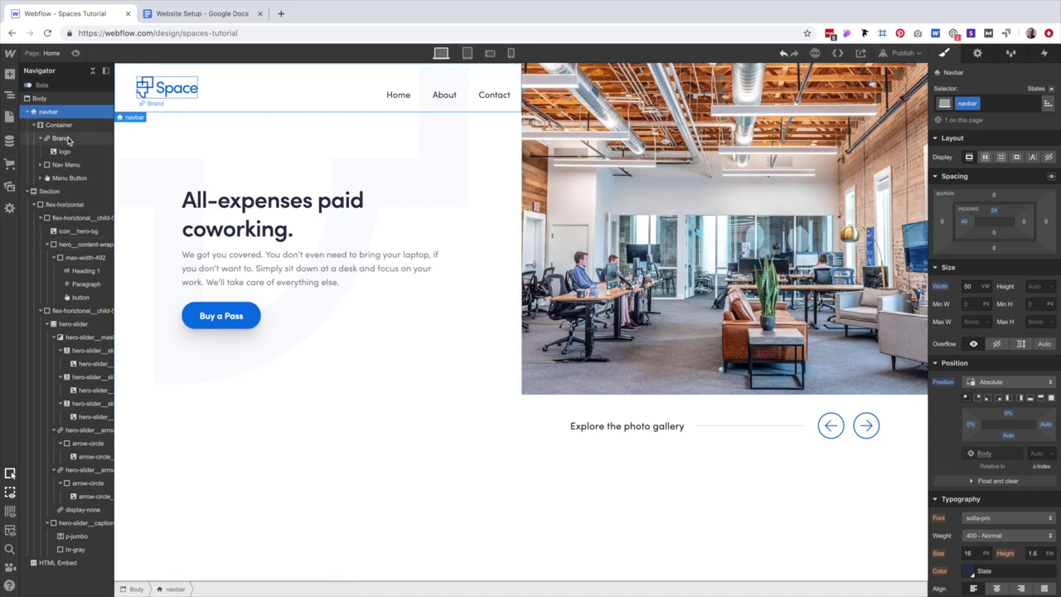
Move the Brand, Nav Menu and Menu Button out of the Container directly into the navbar, and delete the Container.
mouse_move(59, 137)
left_mouse_down()
mouse_move(53, 116)
mouse_move(65, 151)
left_mouse_up()
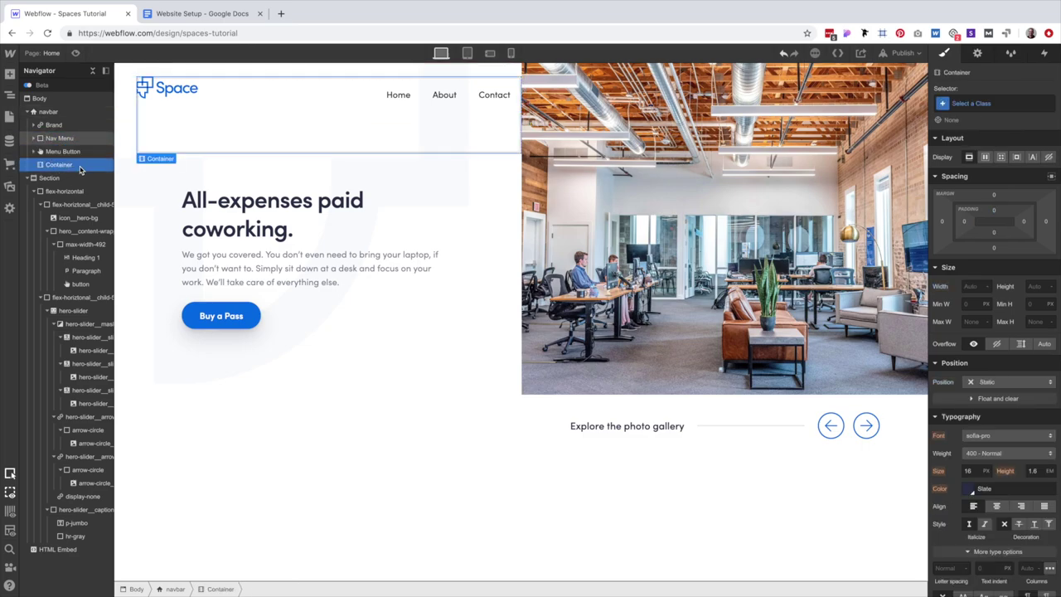
Lay out the navbar as a horizontal flexbox with its children vertically centered and justified to the start.
left_click(58, 114)
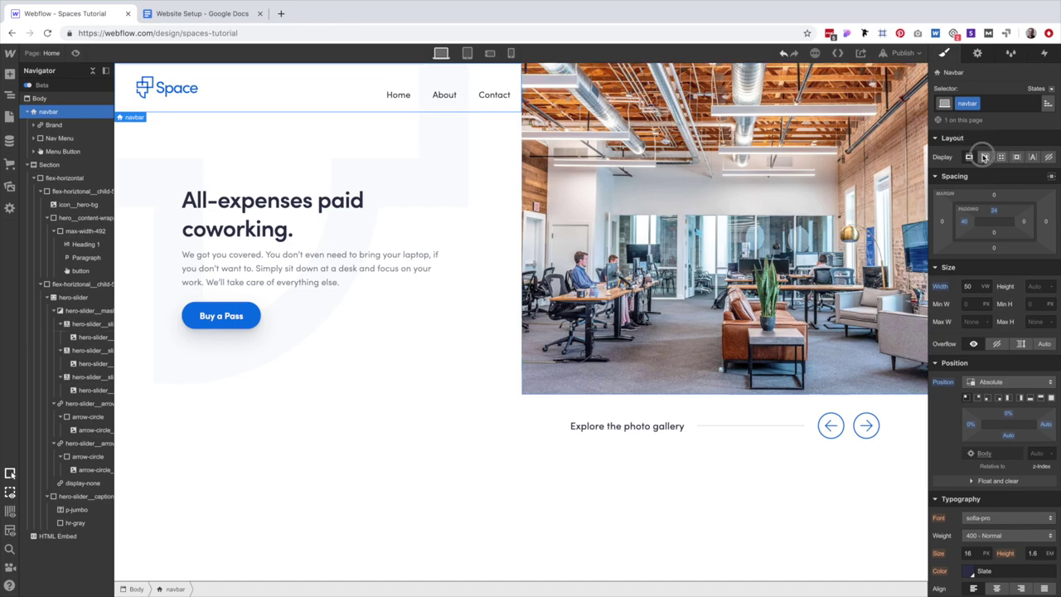
left_click(991, 213)
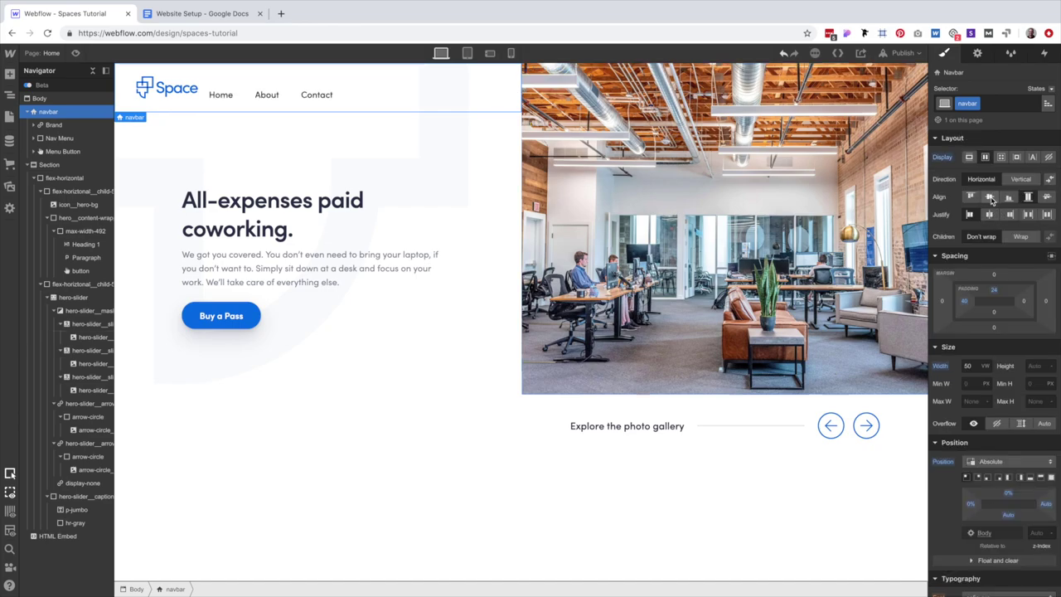
left_click(991, 197)
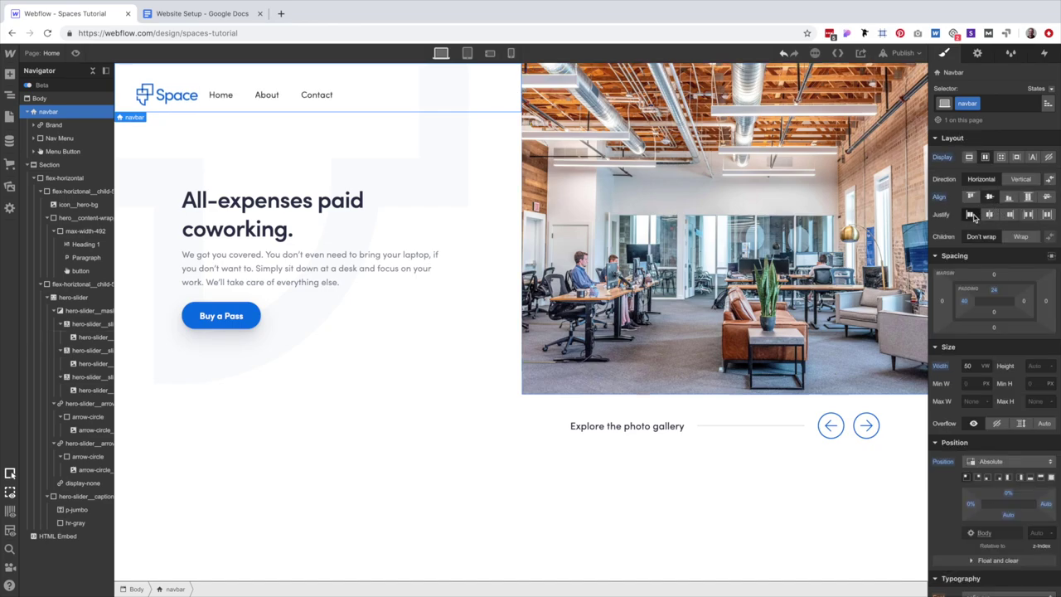
Create the class "nav-link" on the Home link in the Nav Menu.
left_click(212, 95)
left_click(970, 104)
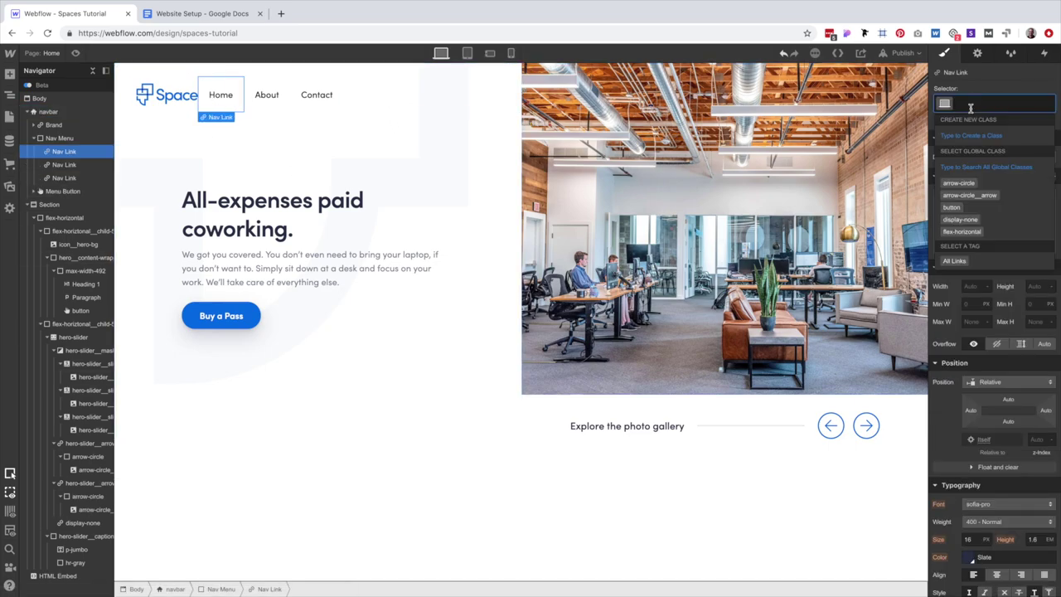
type("nav-link")
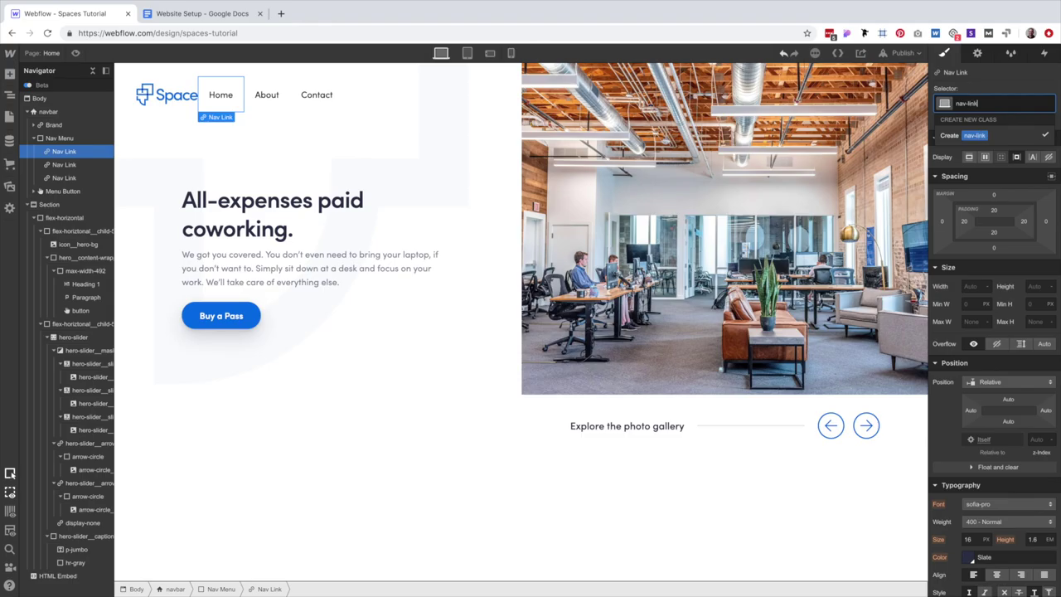
key("Return")
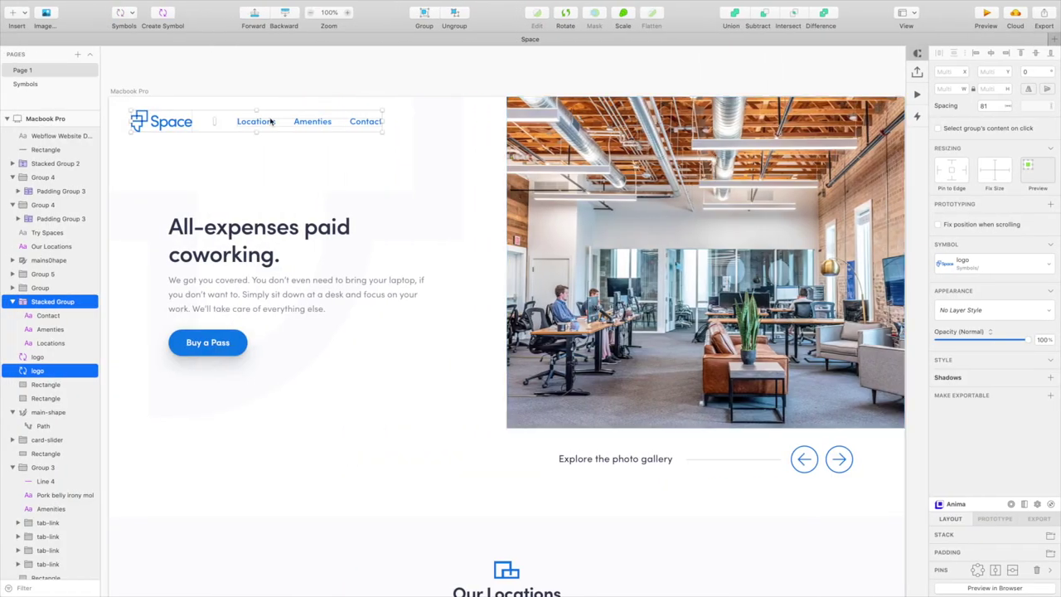
Switch to the Sketch mockup and inspect the Locations navigation link's styling.
left_click(255, 123)
left_click(332, 78)
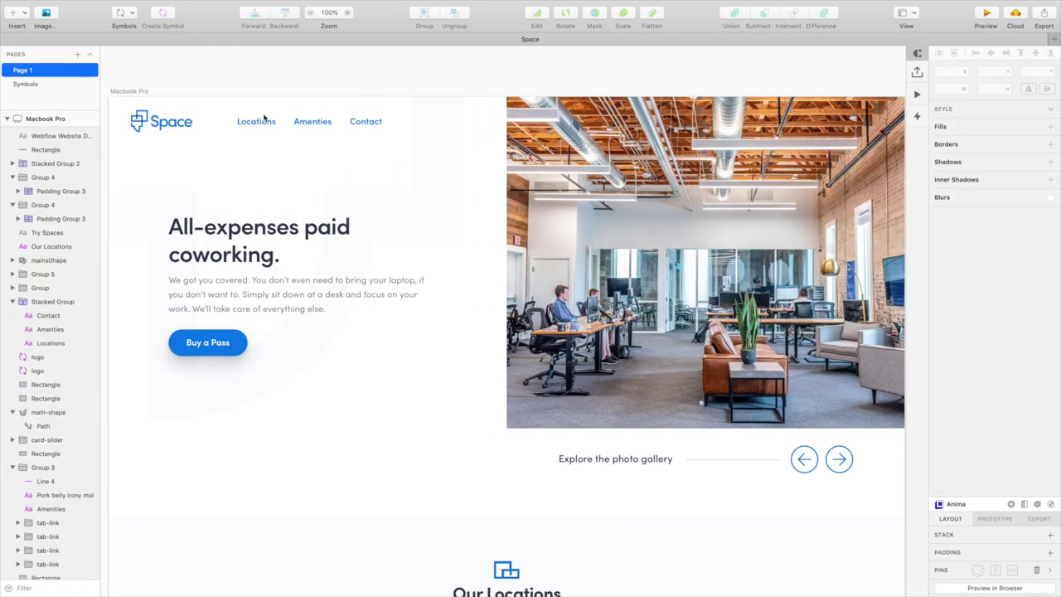
left_click(264, 118)
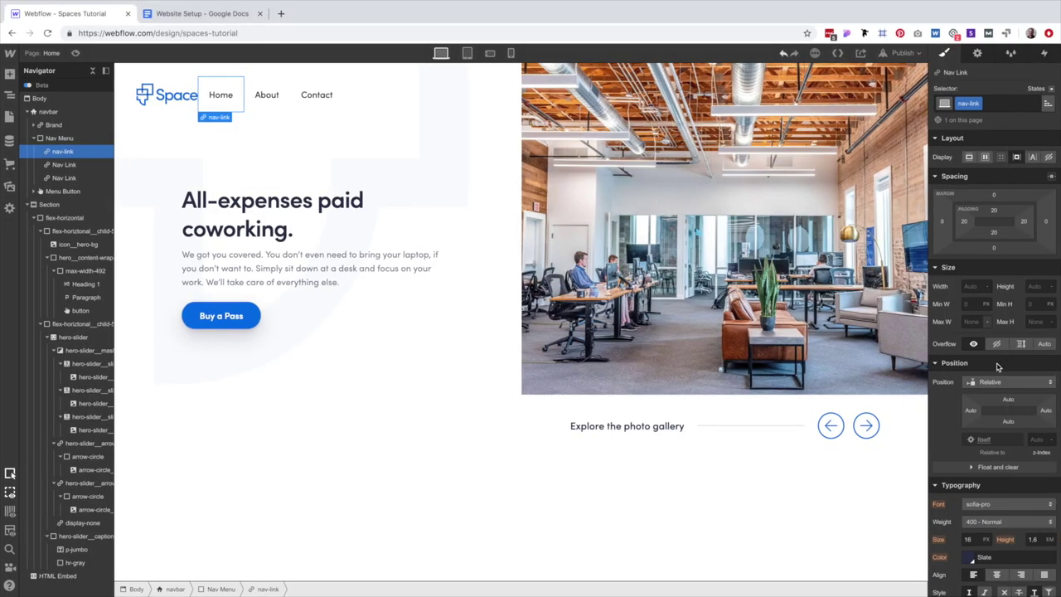
Style the nav-link text with weight 600 - Semi Bold and the Royal Blue color swatch.
left_click(994, 522)
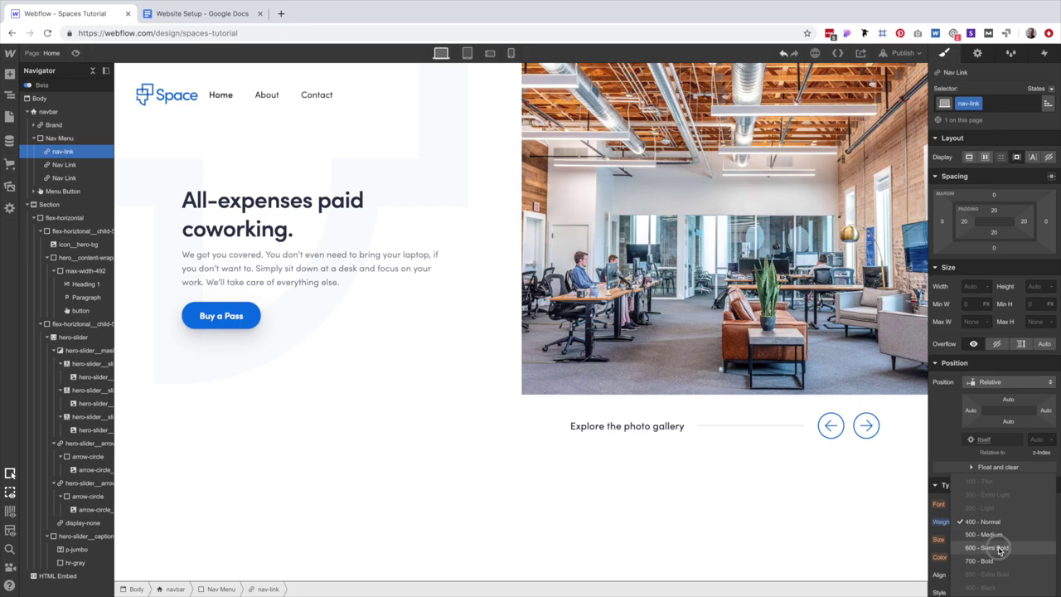
left_click(995, 547)
scroll(991, 445, "down", 4)
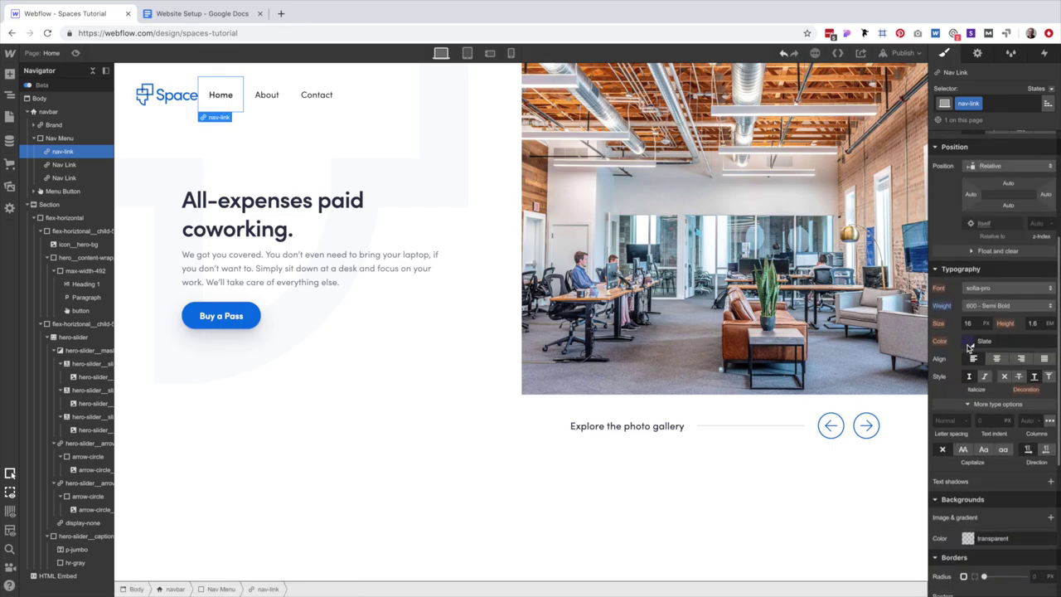
left_click(971, 342)
left_click(988, 514)
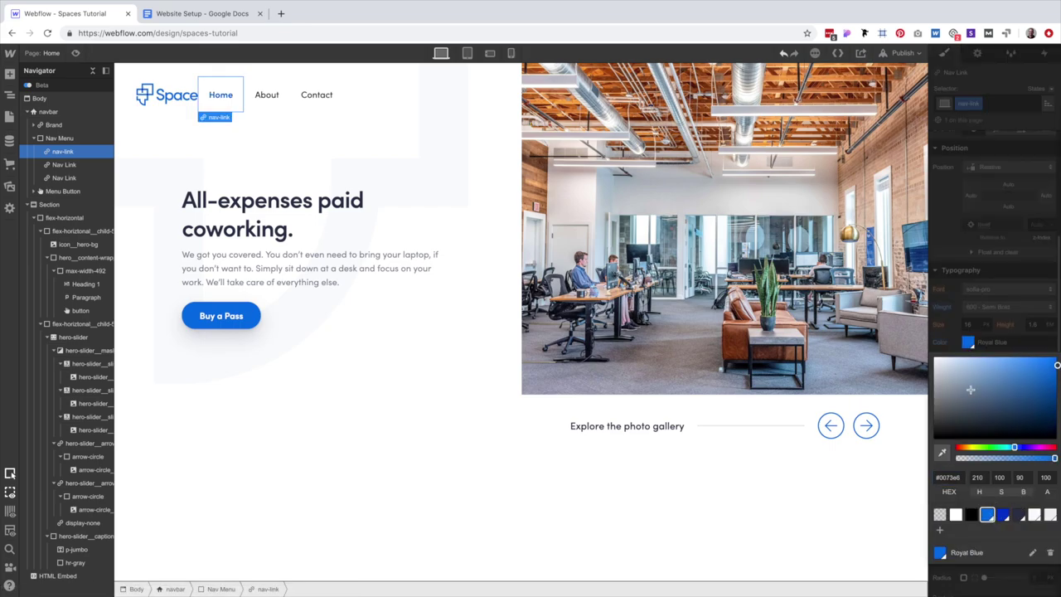
left_click(1044, 267)
Give the nav-link's Hover state the darker blue swatch beside Royal Blue as its text color.
left_click(1042, 88)
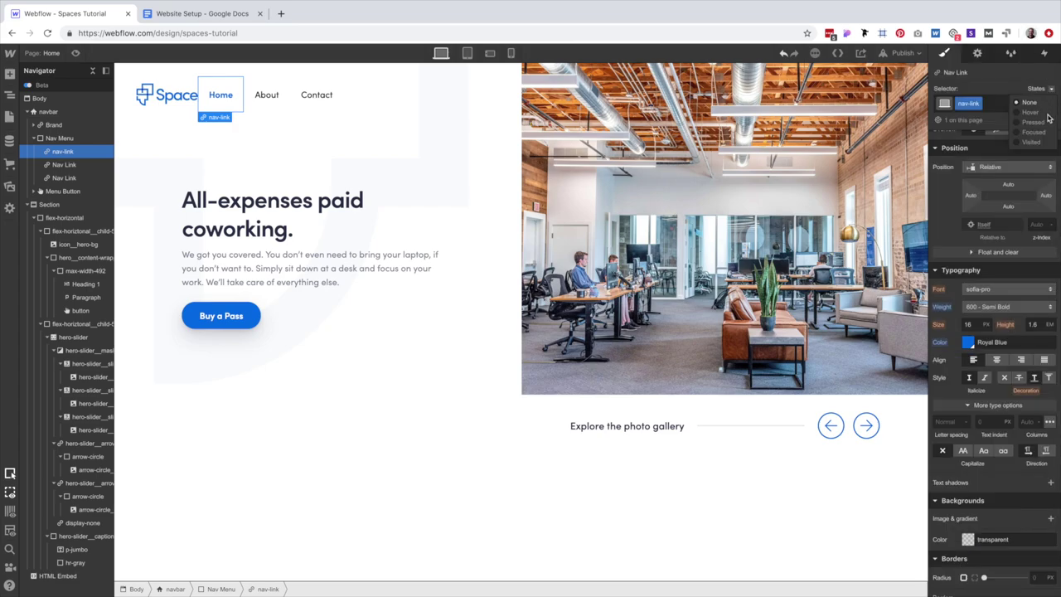
left_click(1028, 112)
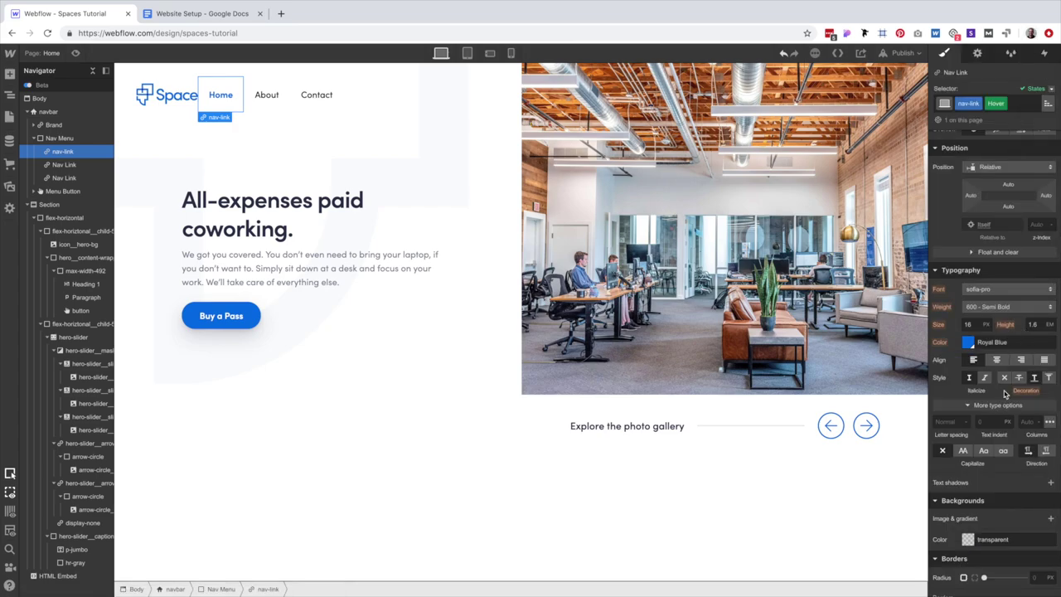
scroll(1004, 395, "down", 2)
left_click(967, 239)
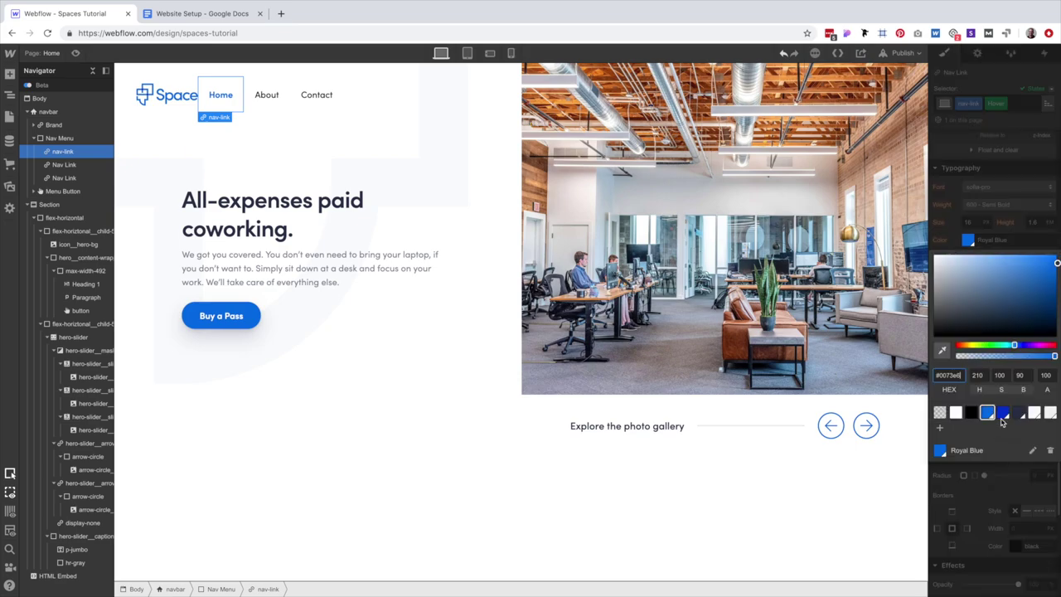
left_click(1003, 411)
left_click(514, 457)
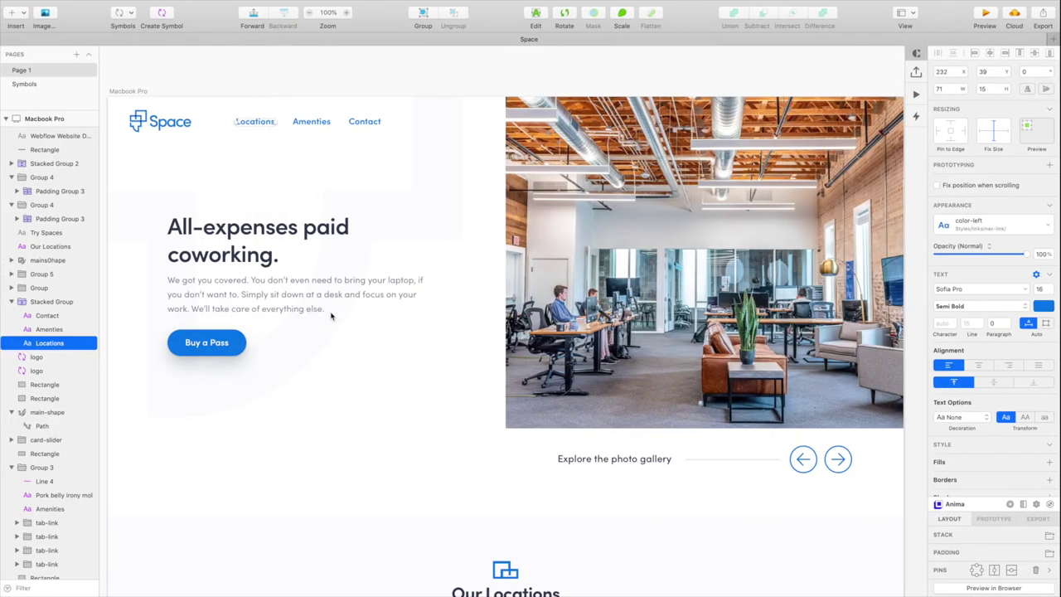
Set the nav-link's padding to 16 px on the left and right and 8 px on the top and bottom.
left_click(305, 122, "shift")
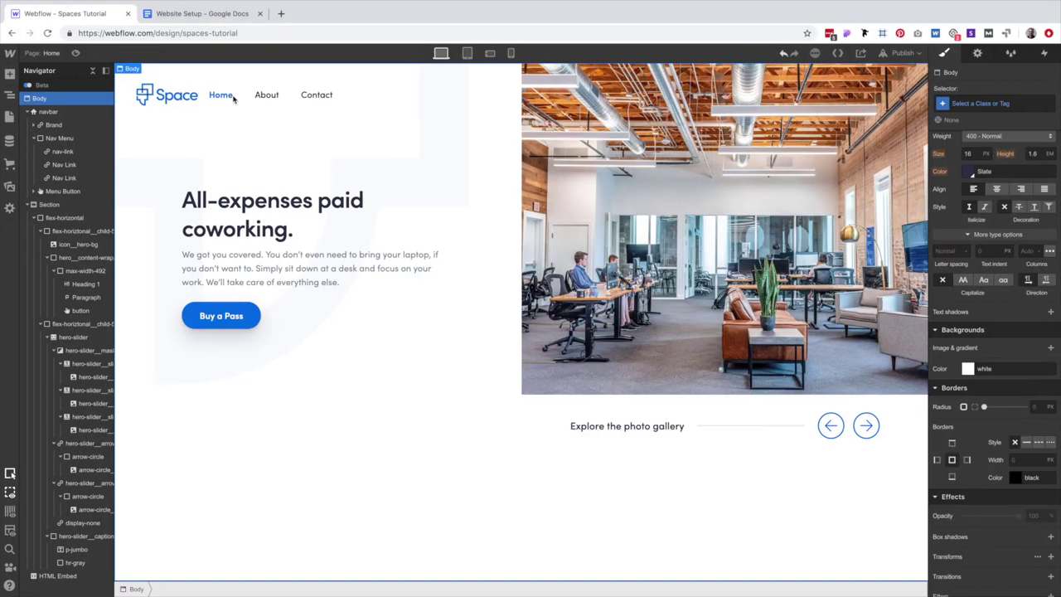
left_click(221, 94)
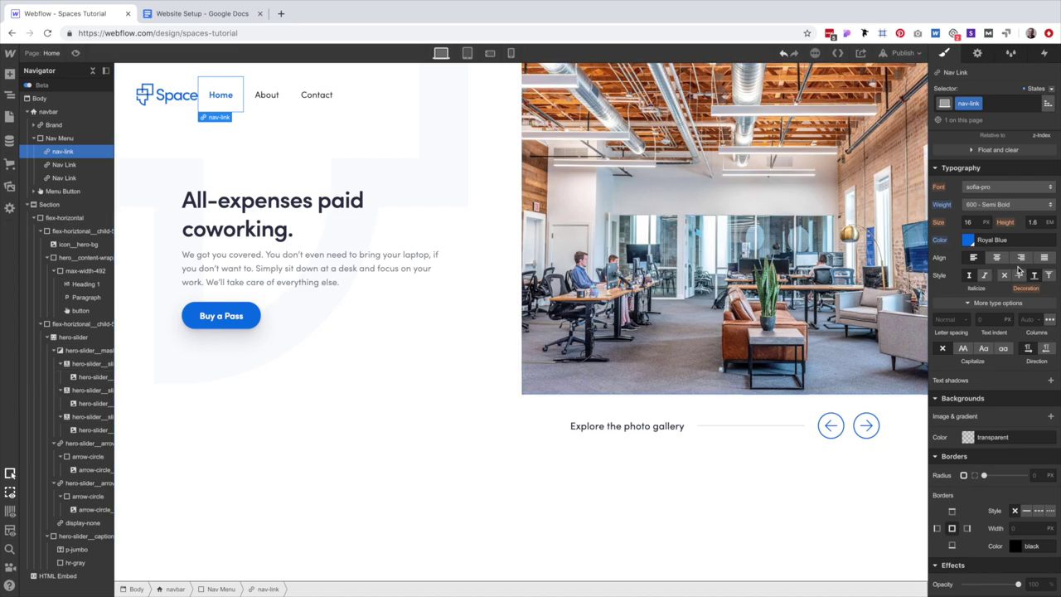
scroll(969, 232, "up", 5)
left_click_drag(965, 224, 1024, 226)
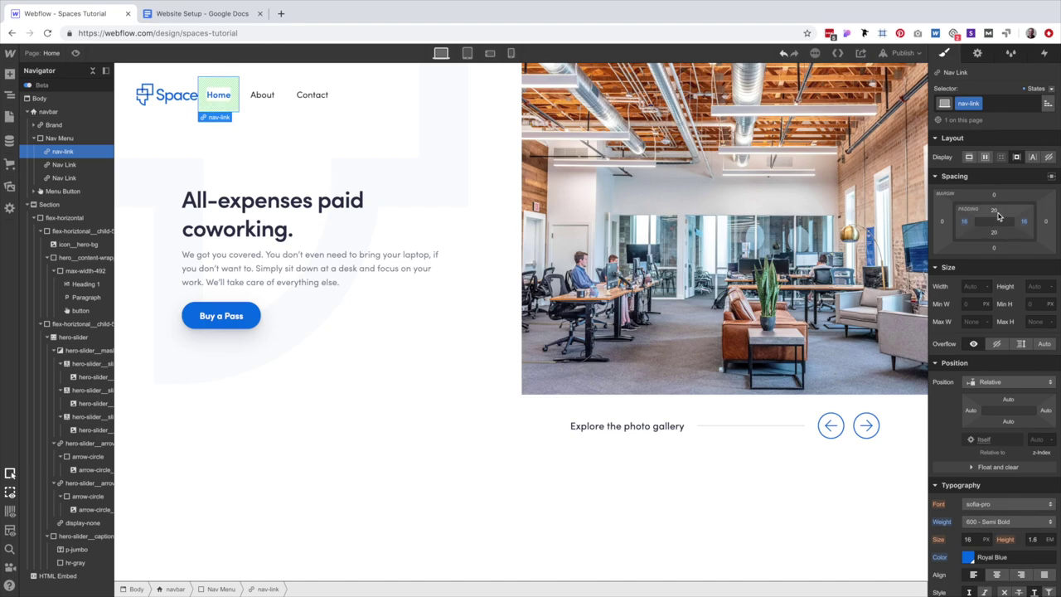
left_click_drag(999, 216, 1005, 233)
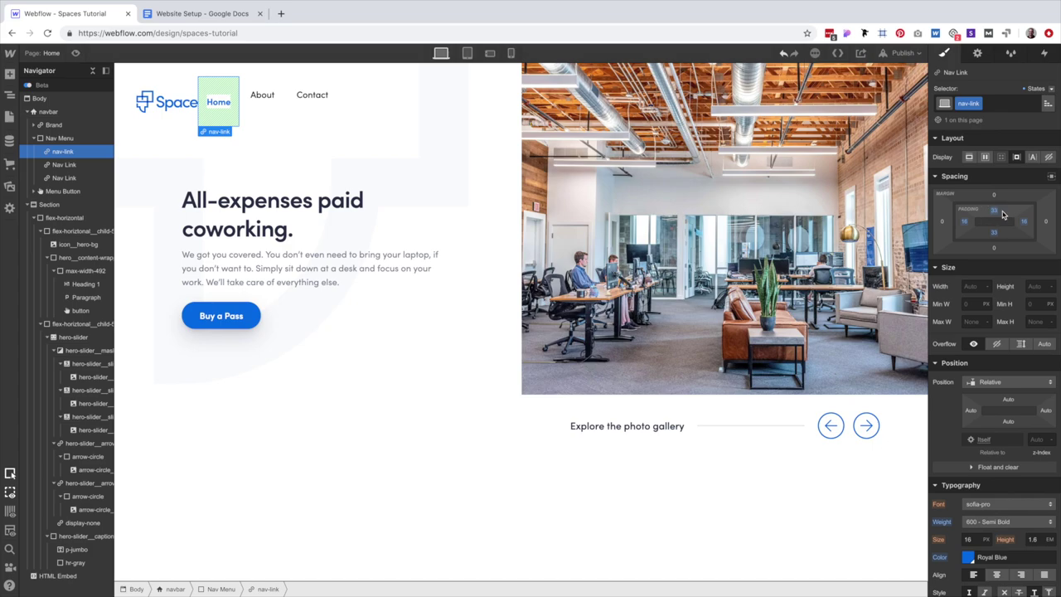
left_click(1003, 212)
type("8")
key("Return")
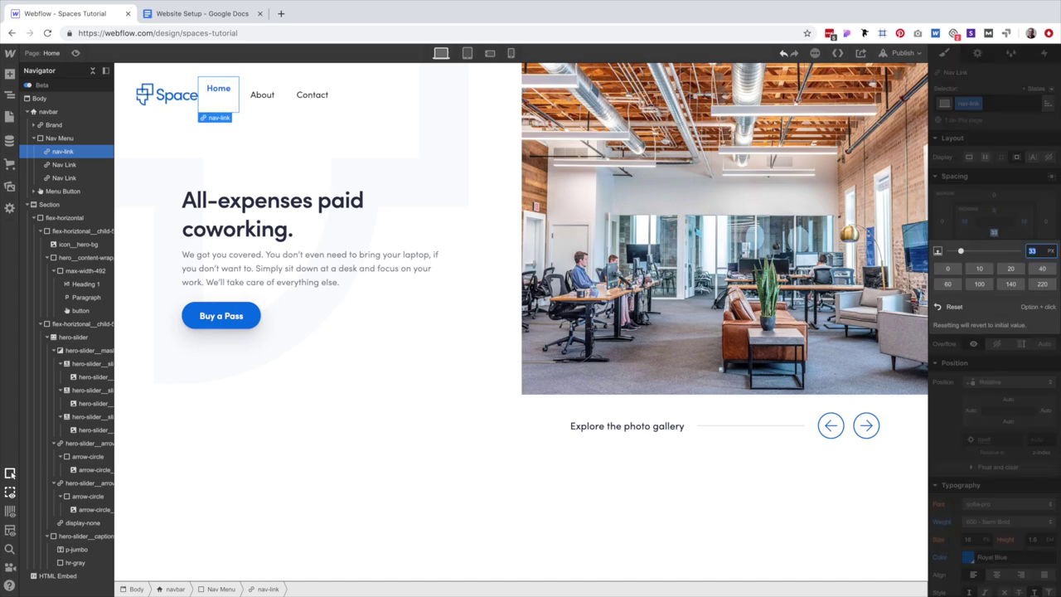
Delete the unstyled About and Contact links and duplicate the styled Home link twice.
left_click(266, 98)
key("Delete")
key("Delete")
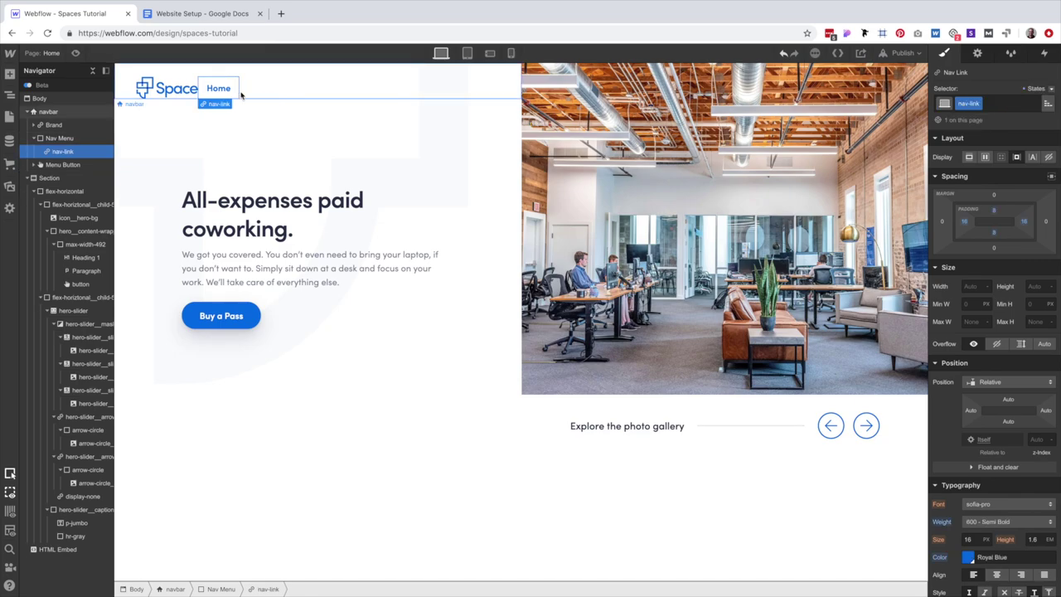
key("super+d")
key("super+d")
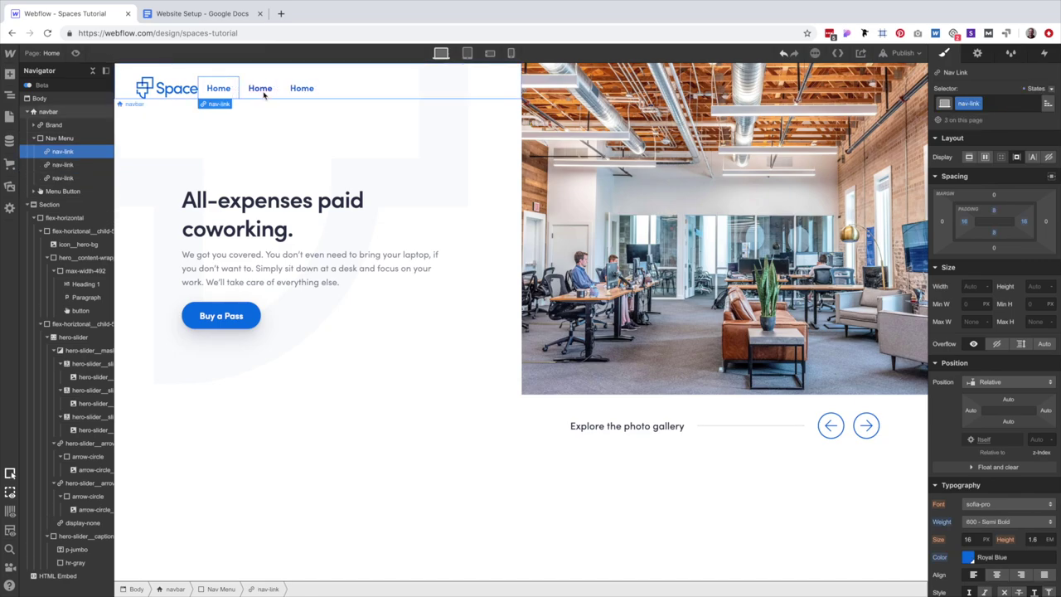
Rename the three navigation links to Locations, Amenities and Contact, matching the Sketch mockup.
key("ctrl+Left")
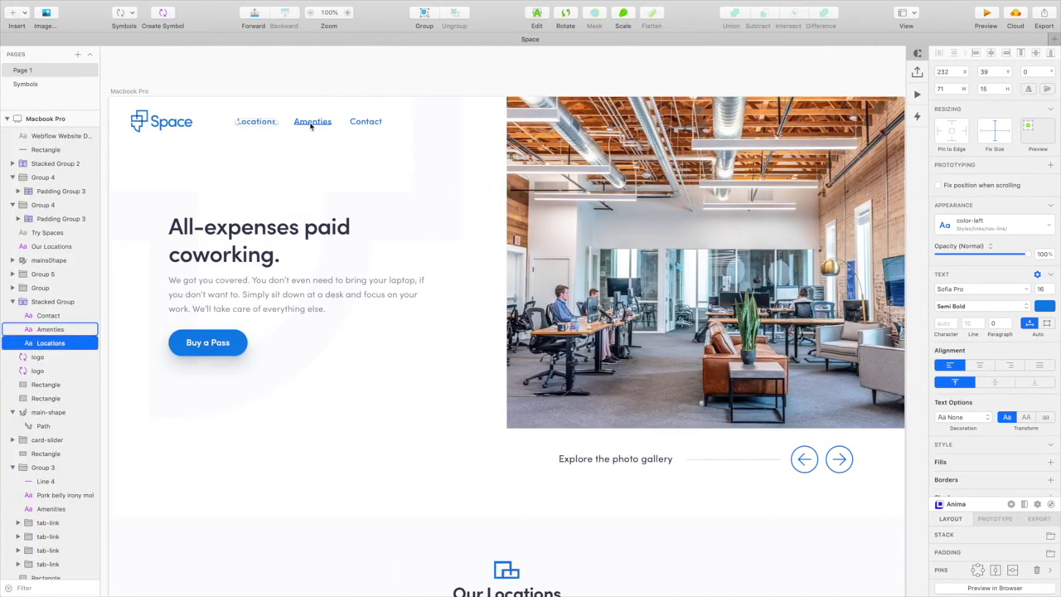
key("ctrl+Right")
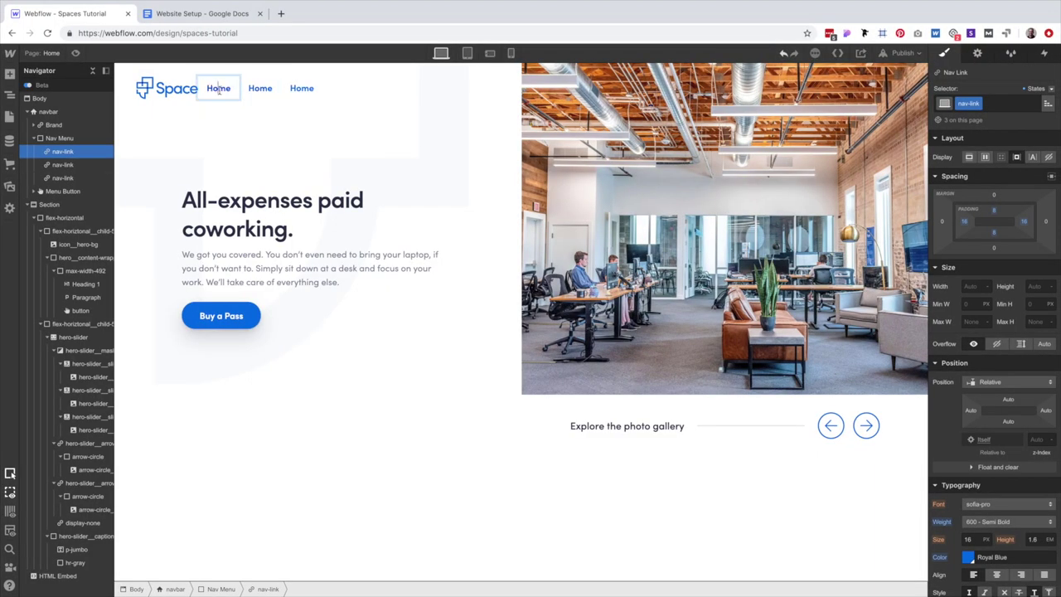
double_click(219, 89)
type("Locations")
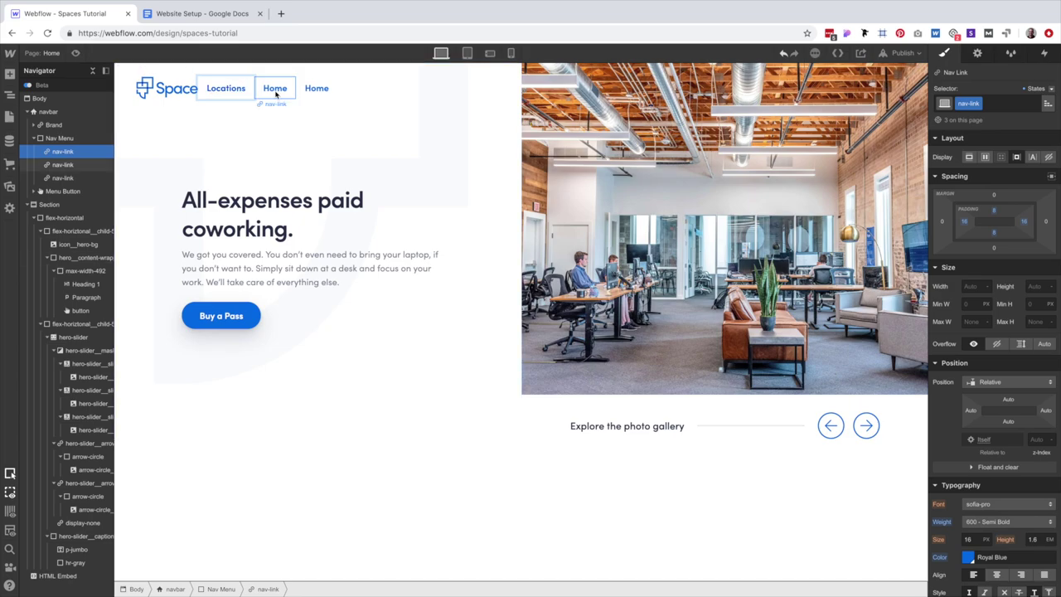
double_click(275, 89)
type("Ameni")
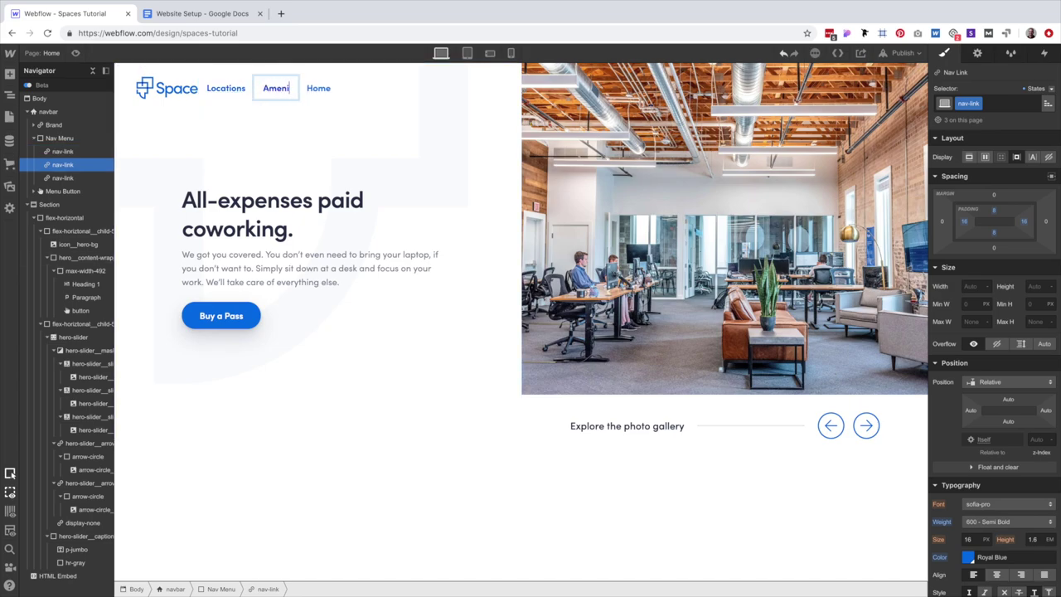
type("ties")
left_click(329, 93)
double_click(329, 90)
type("Co")
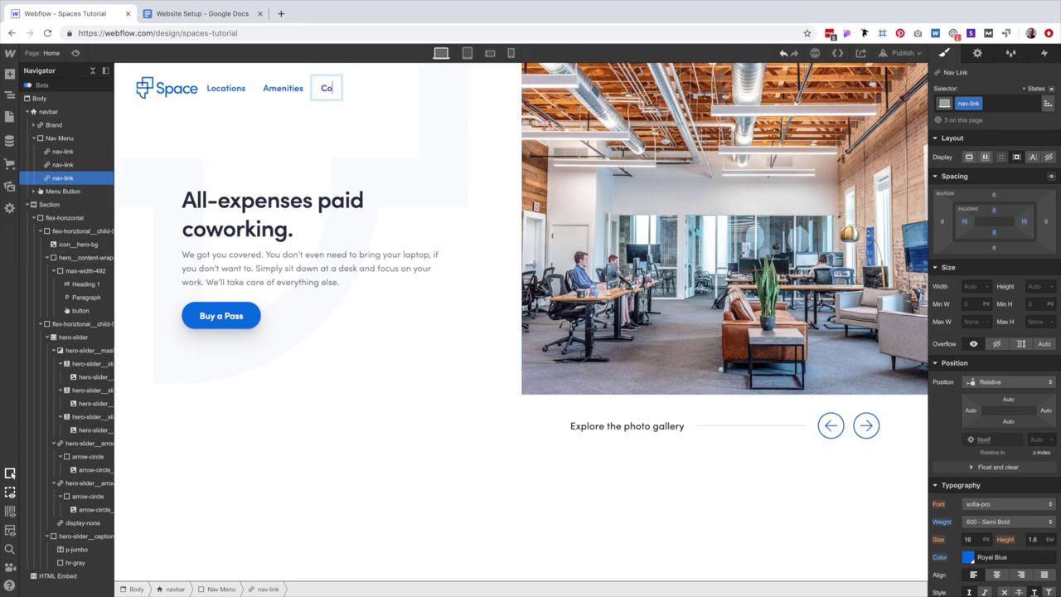
type("ntact")
Create the class "nav-menu" on the Nav Menu that holds the three links.
left_click(303, 116)
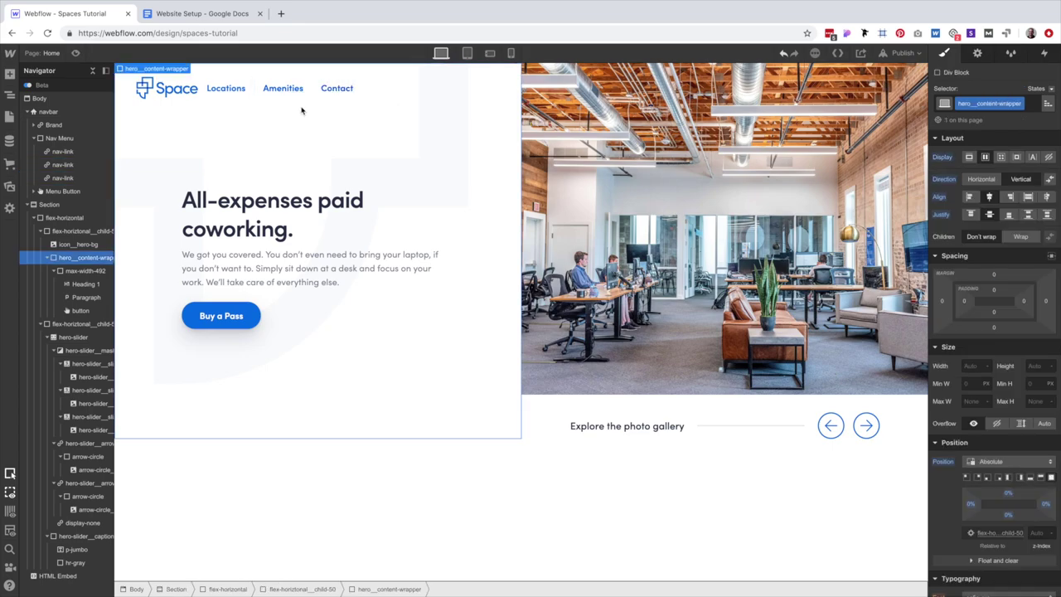
left_click(233, 88)
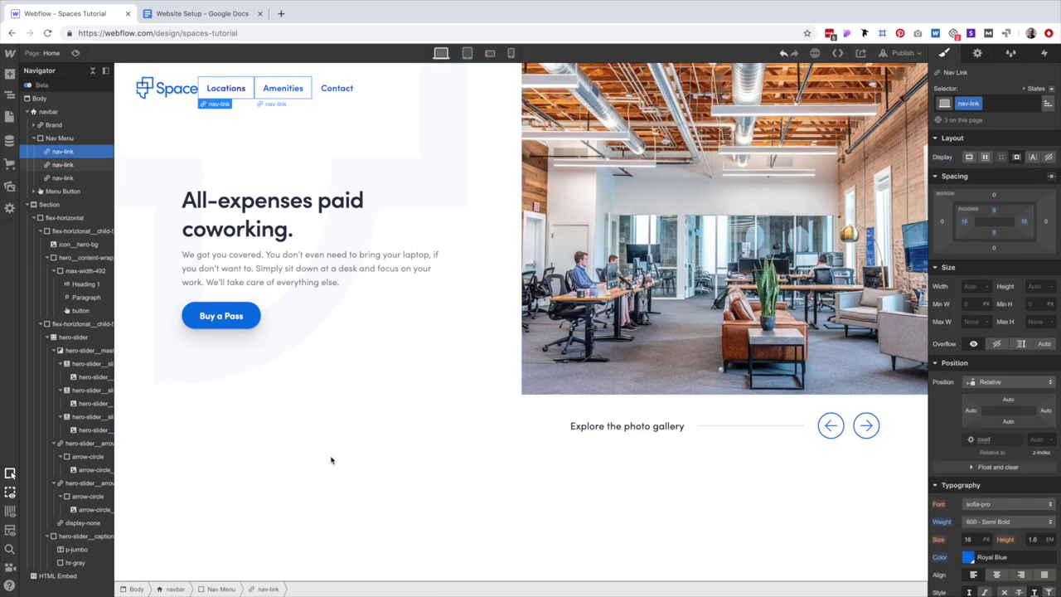
left_click(219, 589)
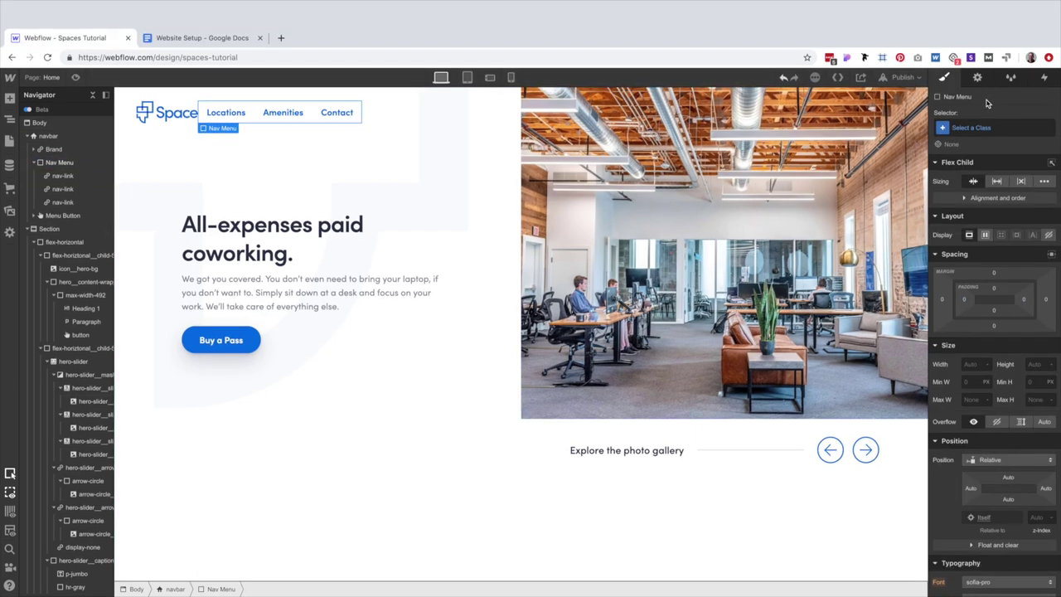
left_click(986, 103)
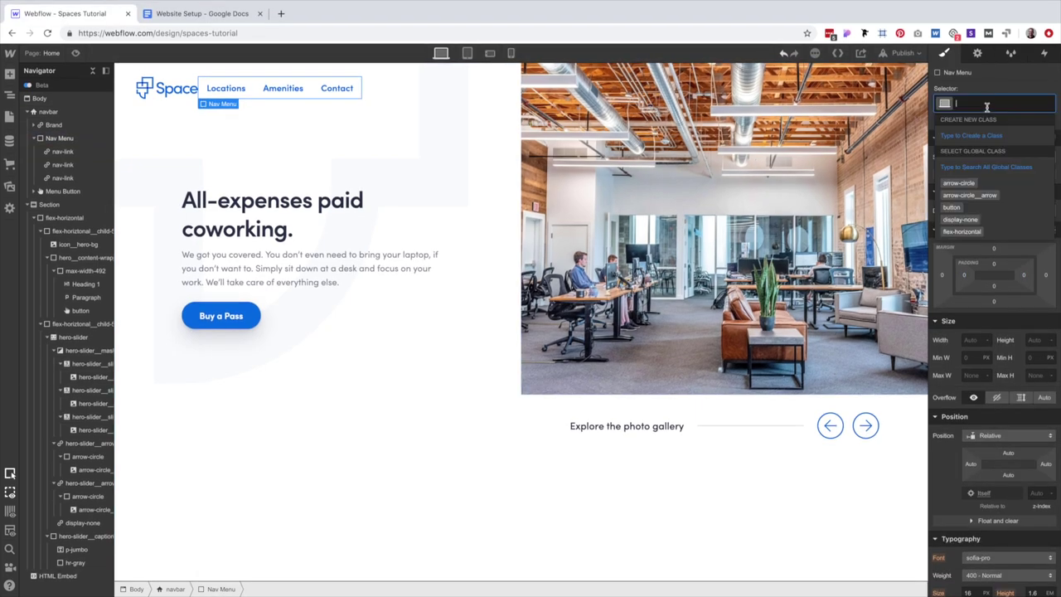
type("nav-menu")
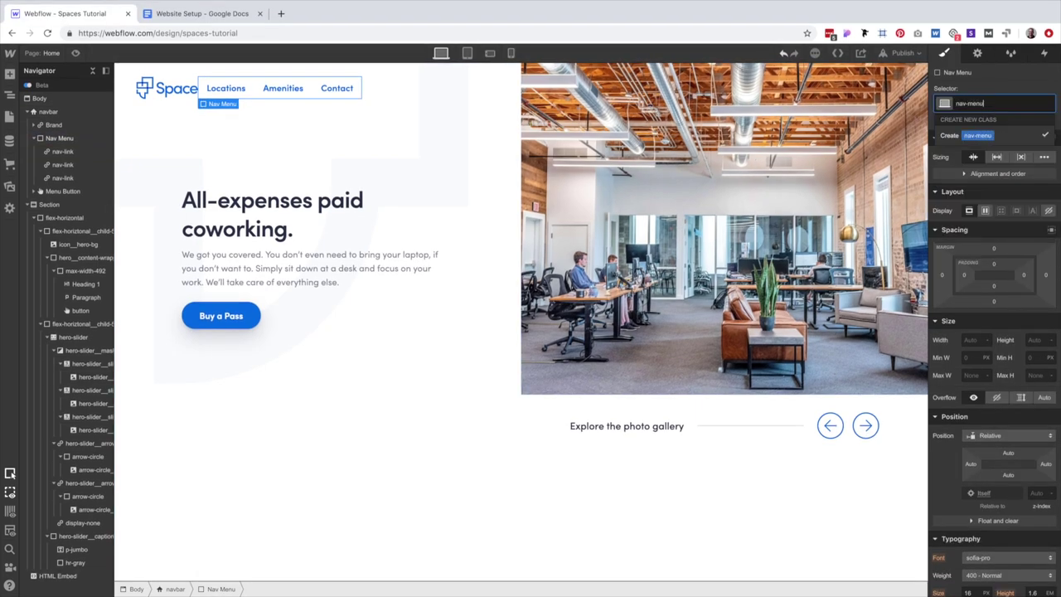
key("Return")
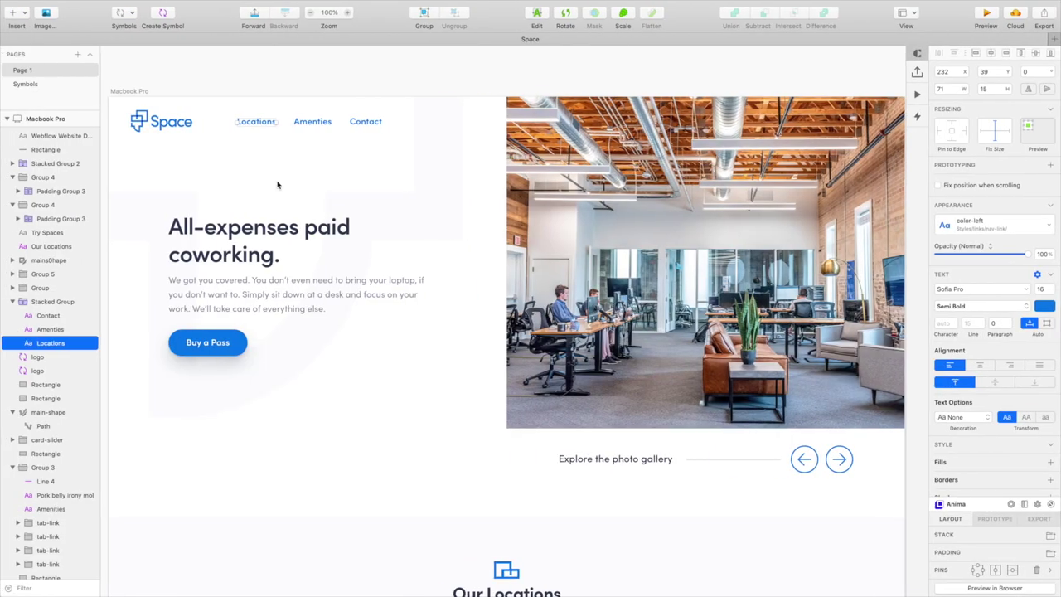
Switch to the Sketch mockup and examine how the navigation links are positioned relative to the hero text.
left_click(287, 251)
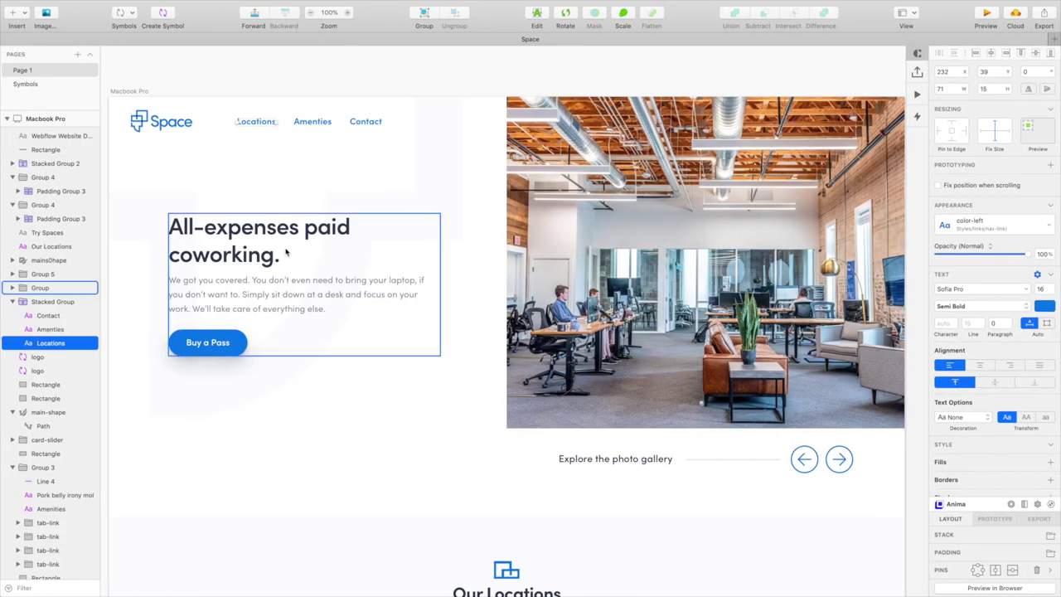
left_click(319, 125, "shift")
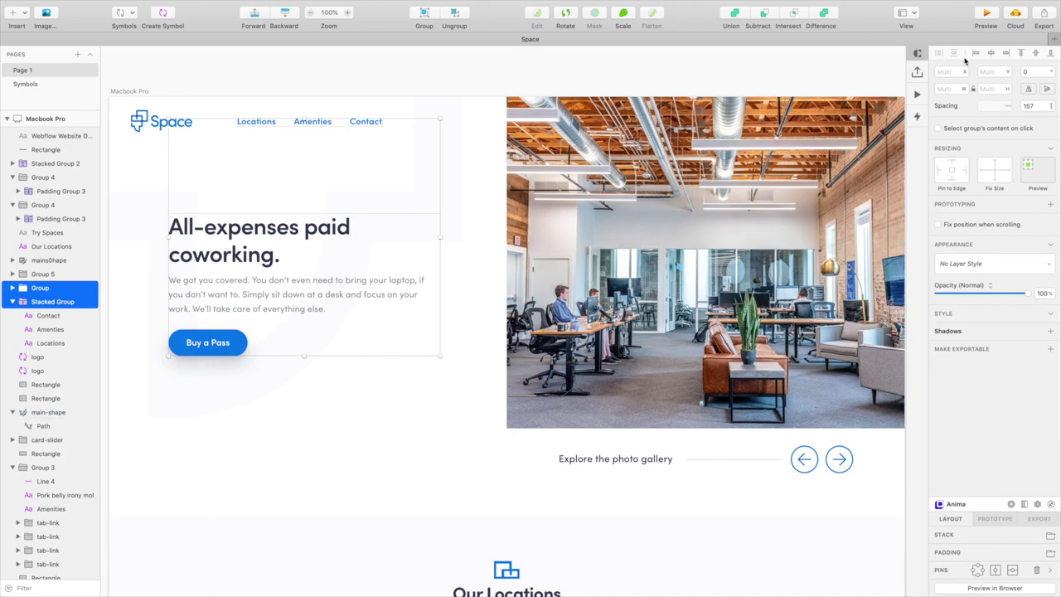
left_click(991, 53)
left_click(330, 67)
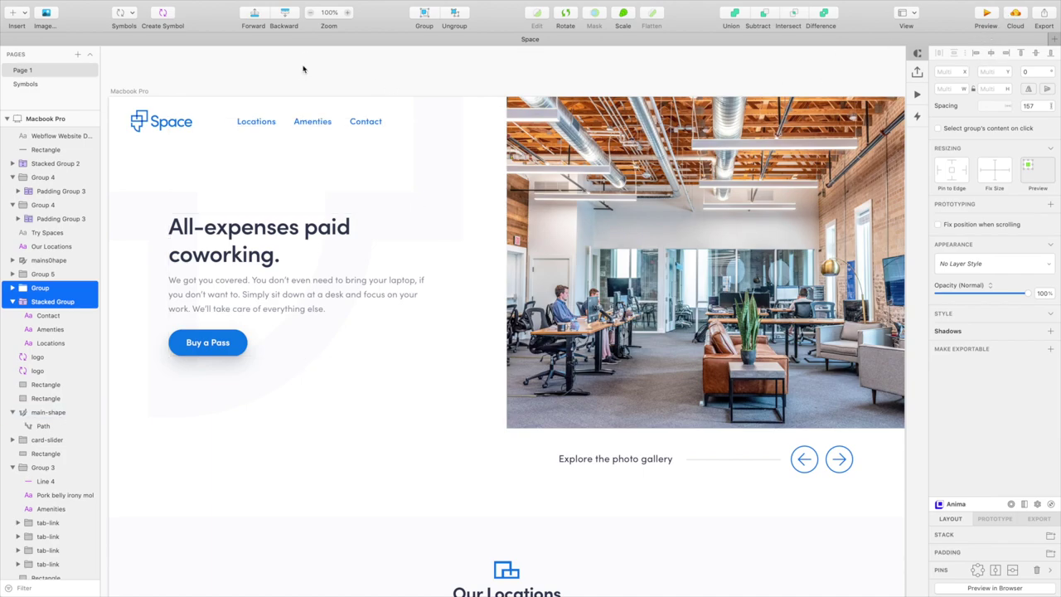
left_click(253, 121)
Switch back to Webflow and set the nav-menu's left padding to 32 px.
key("ctrl+Right")
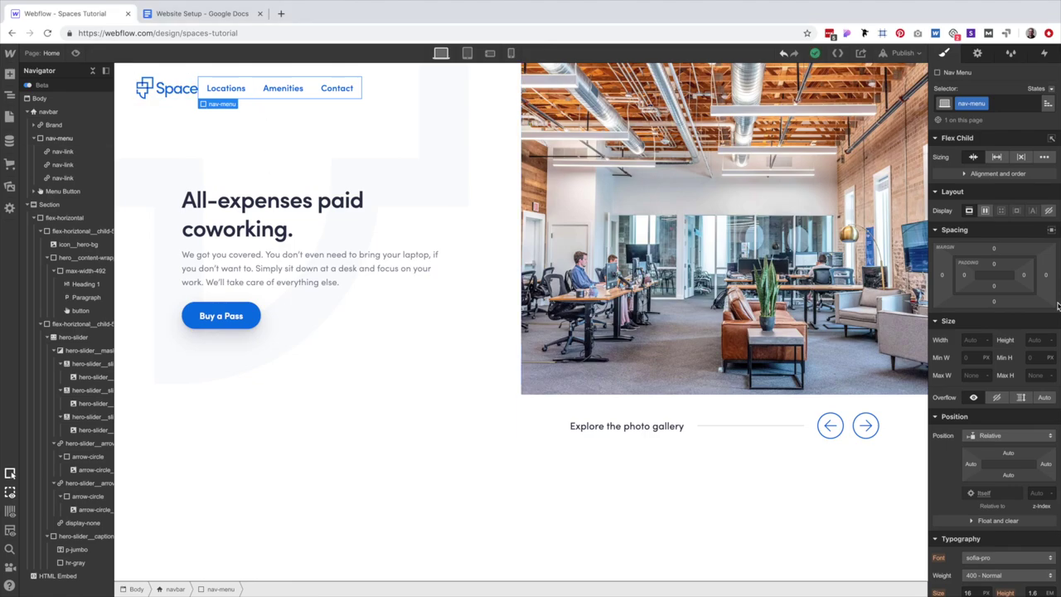
left_click(965, 277)
type("32")
key("Return")
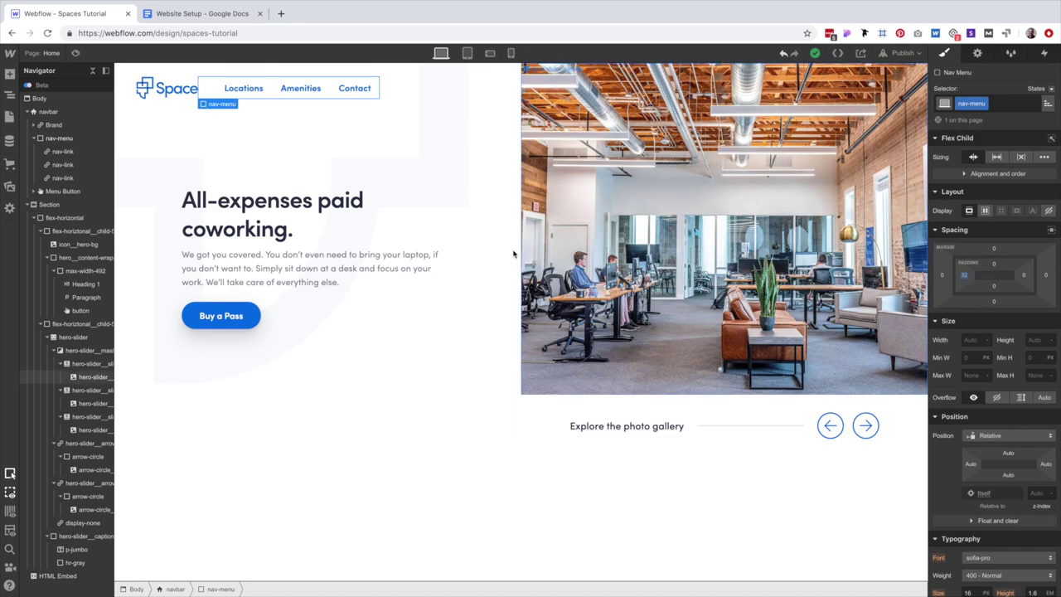
Preview the page to check the navbar's spacing, and return to the Designer.
left_click(382, 466)
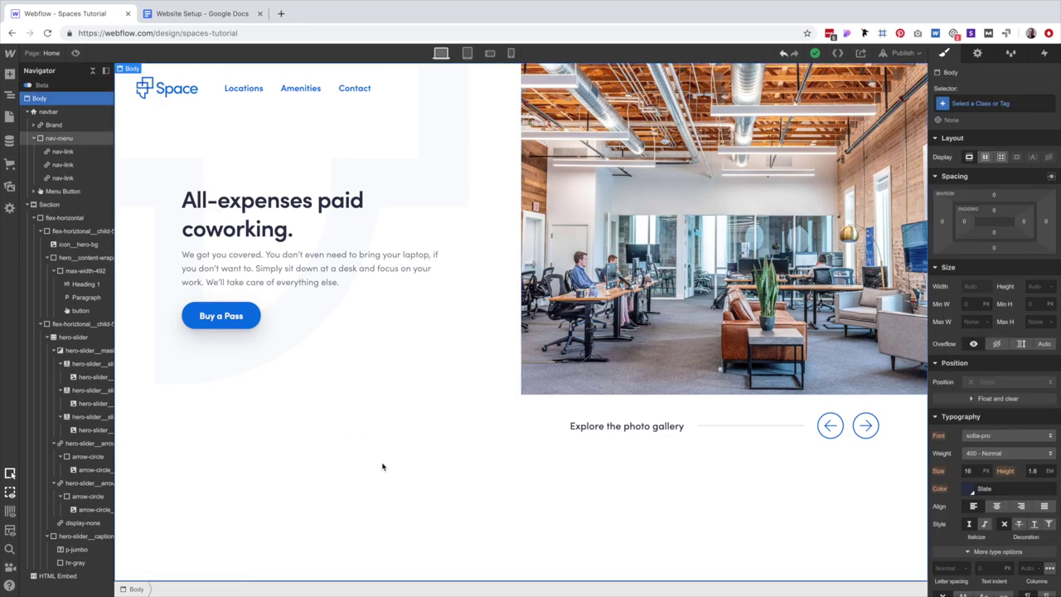
left_click(75, 53)
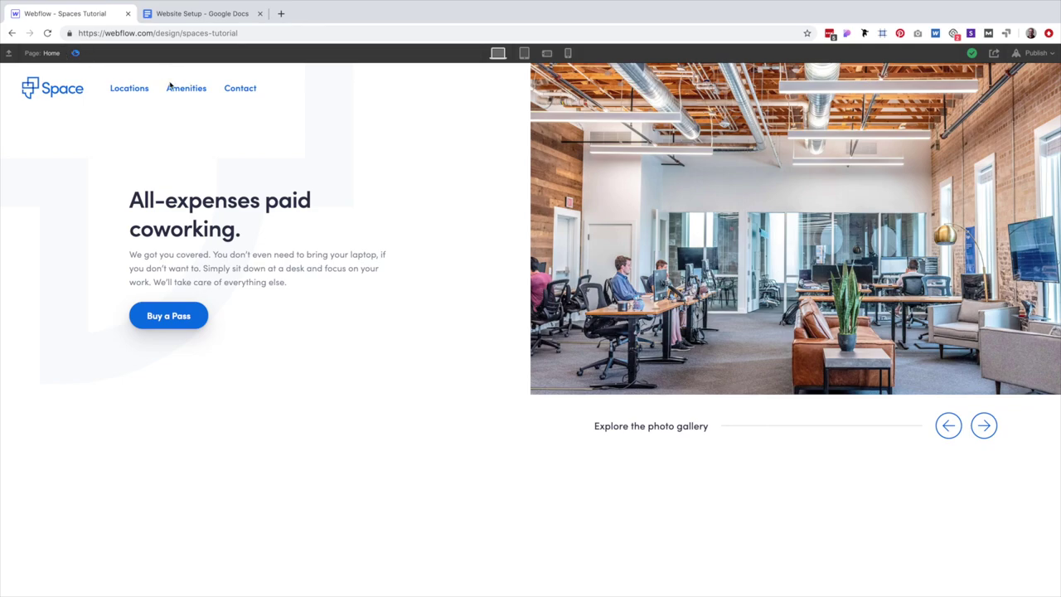
key("super+shift+p")
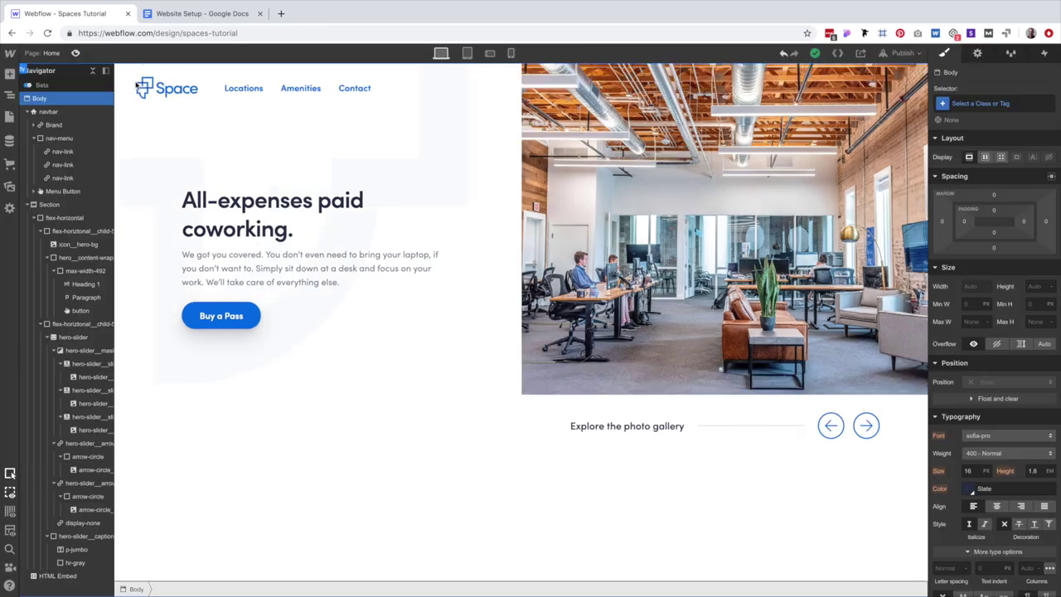
Set the nav-menu's left padding to 40 px to widen the gap between the logo and the links.
left_click(219, 88)
key("super+Up")
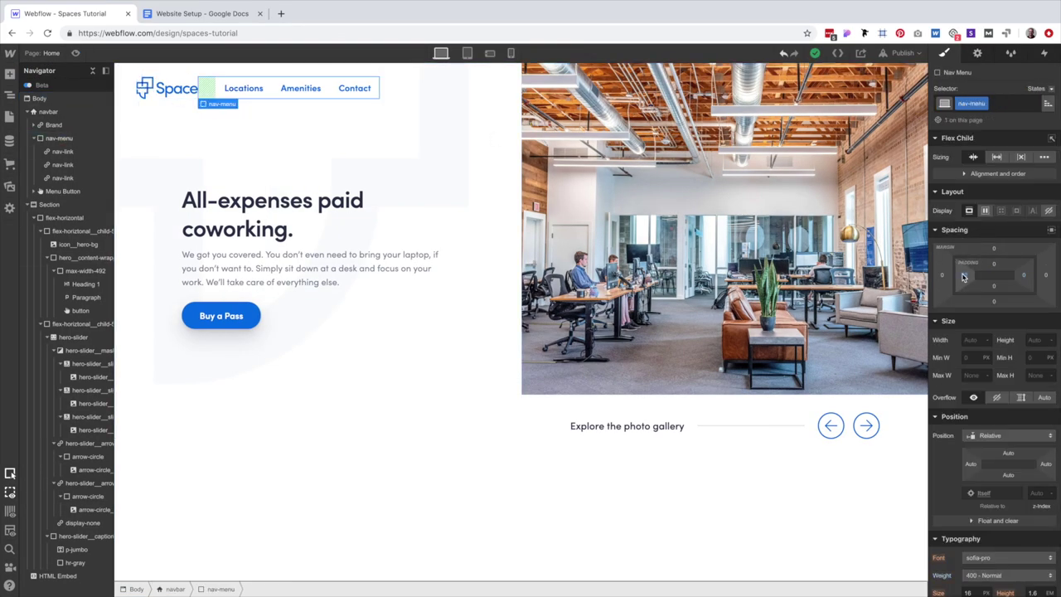
left_click(984, 288)
type("40")
key("Return")
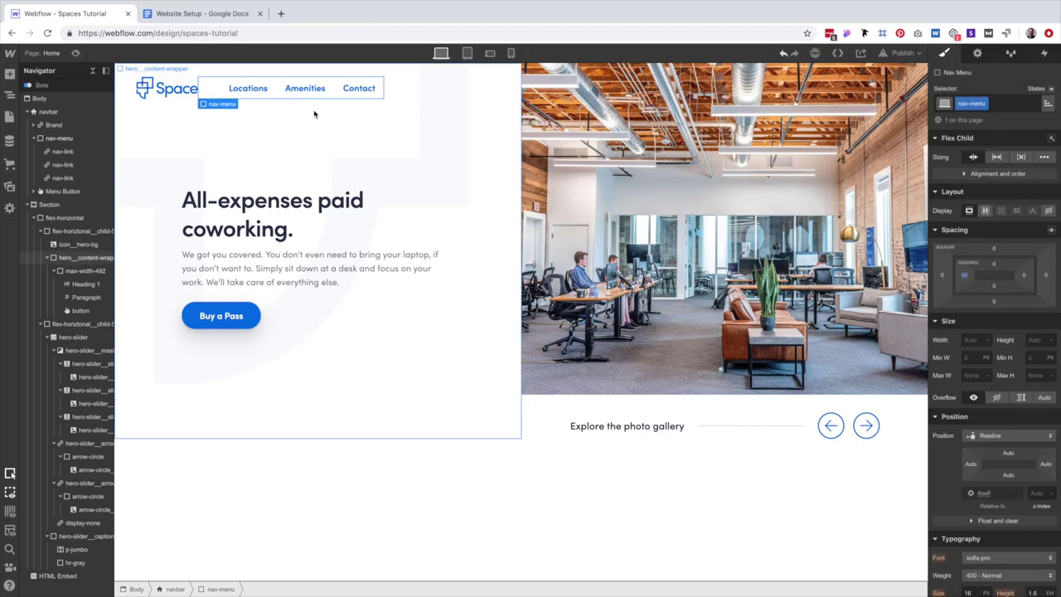
Set the nav-menu's left padding to 48 px, preview the page, and return to the Designer.
left_click(965, 276)
type("4")
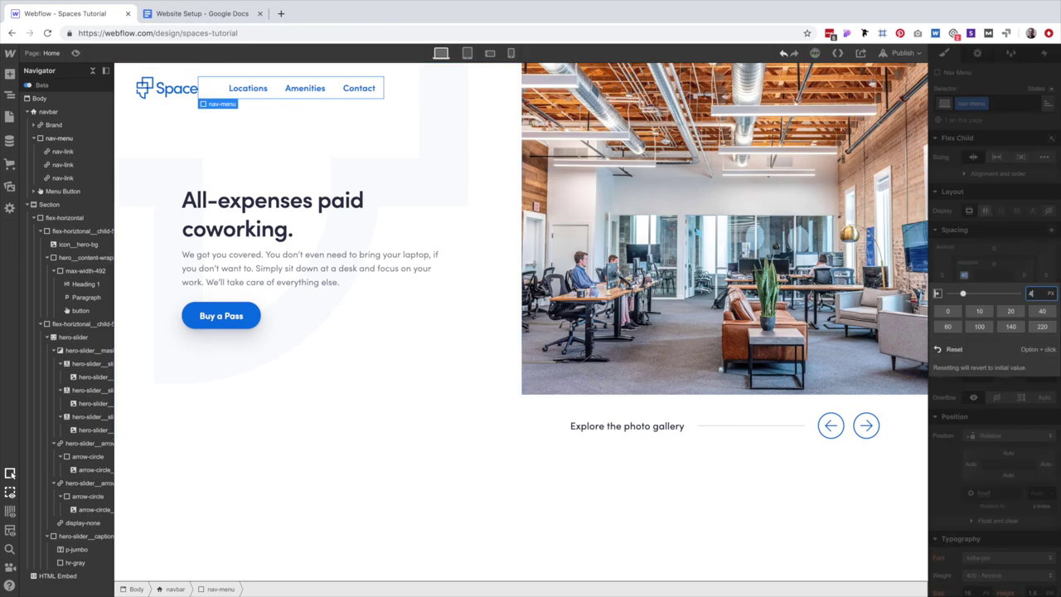
type("0")
key("Return")
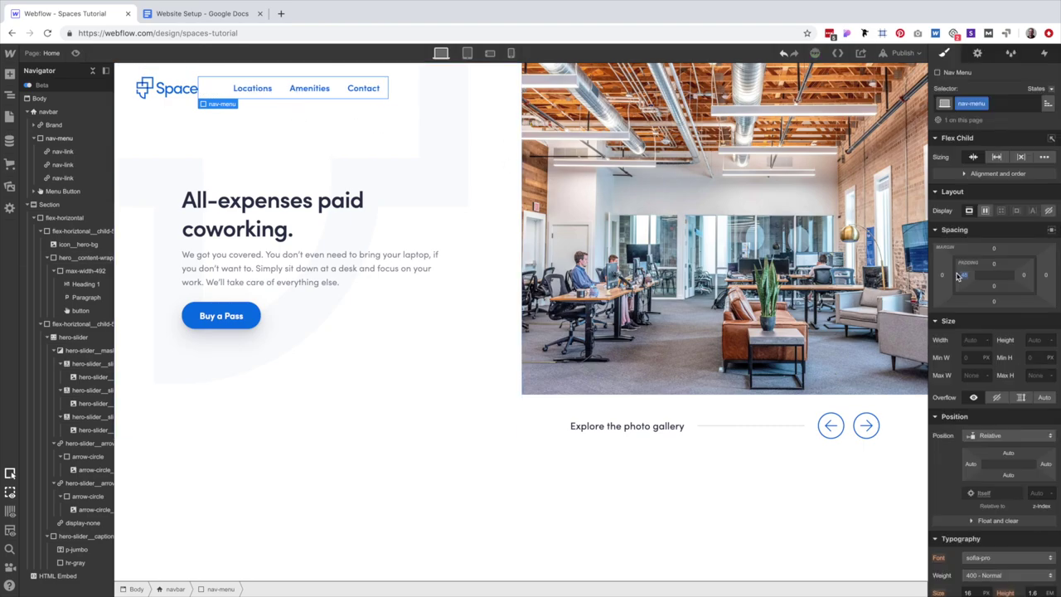
left_click(75, 54)
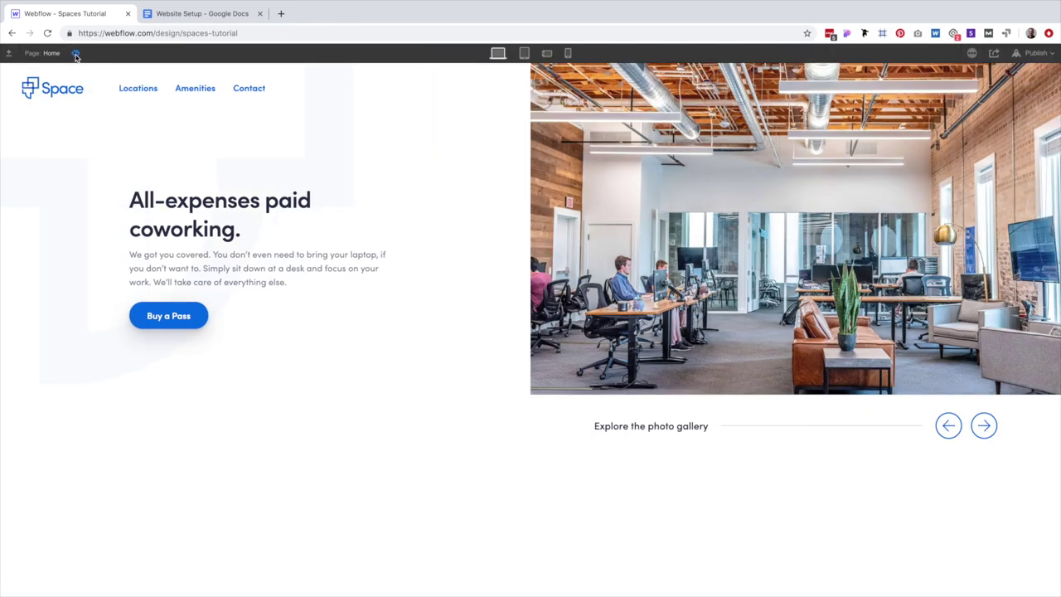
key("Escape")
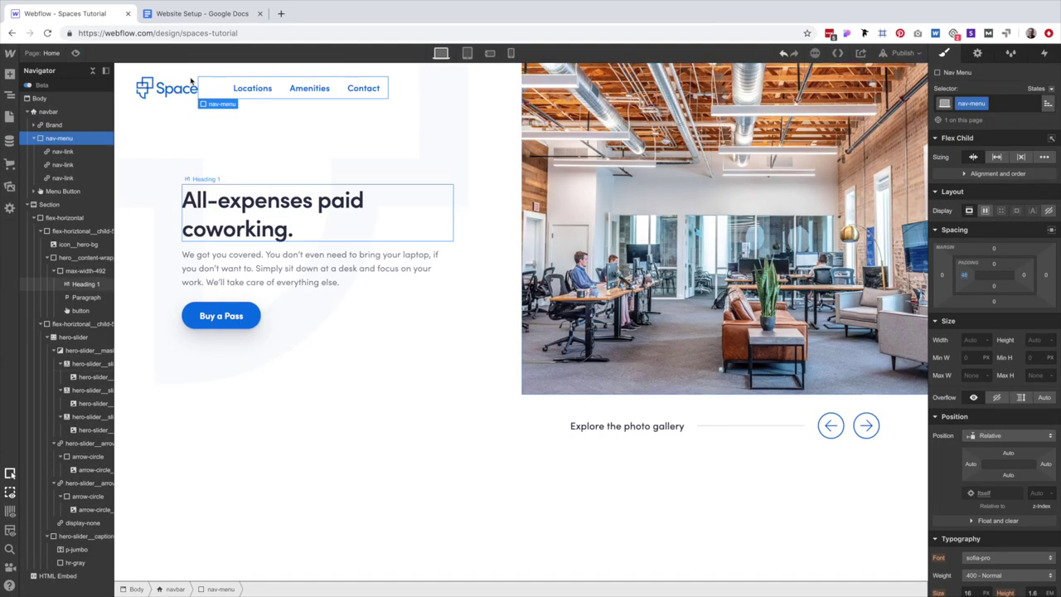
Set the nav-menu's left padding to 56 px, and preview the page against the mockup, trying both photo gallery arrows.
left_click(969, 294)
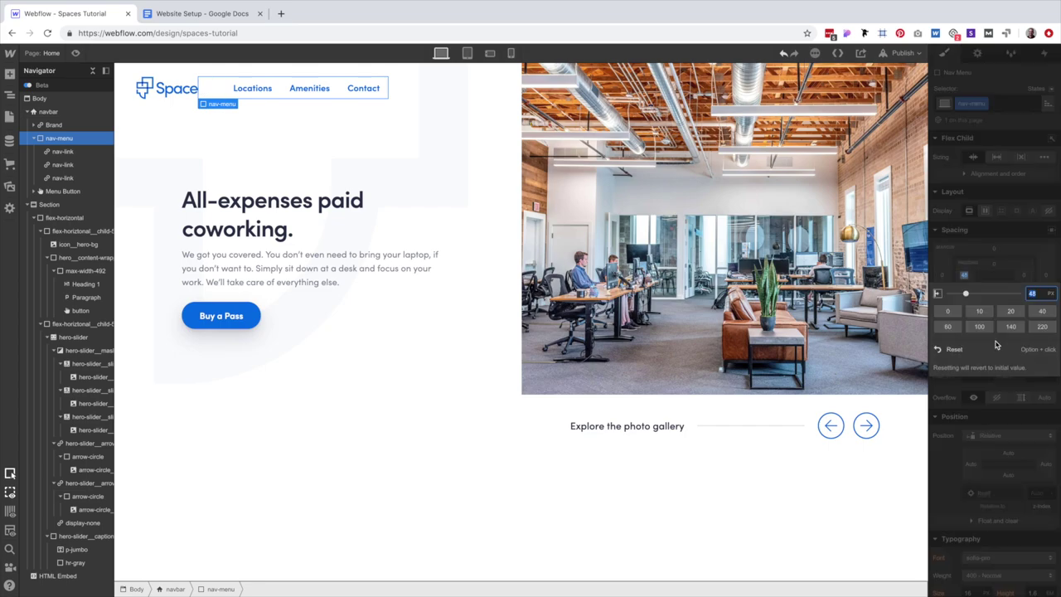
key("Return")
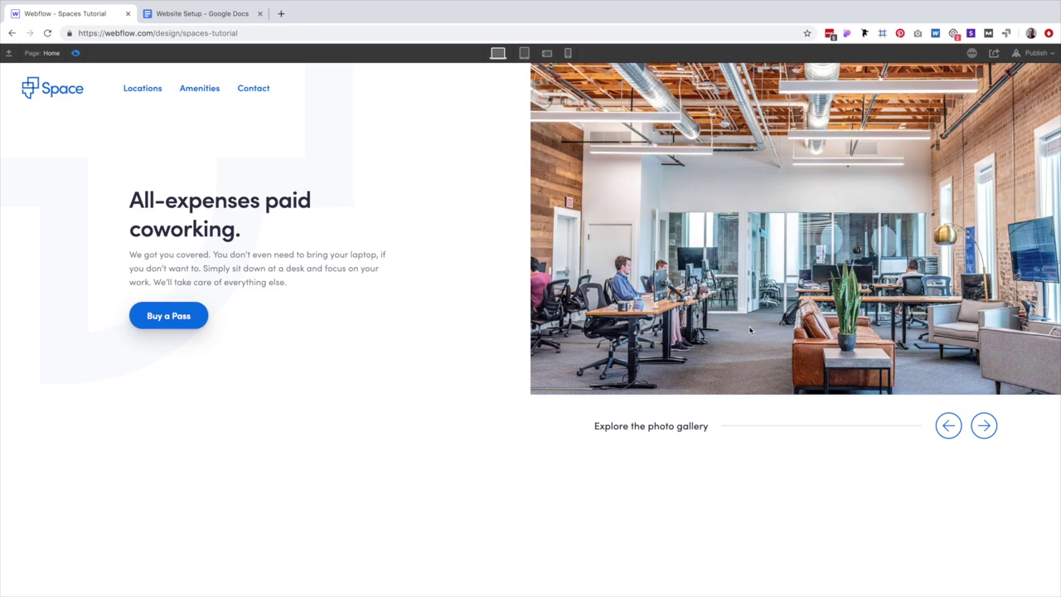
key("ctrl+Left")
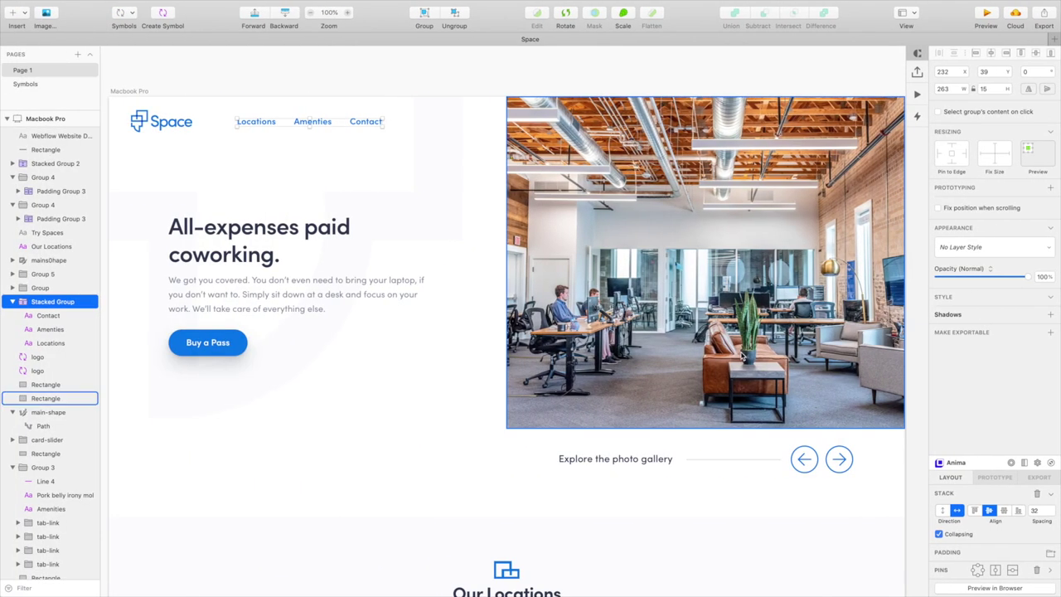
key("ctrl+Right")
left_click(984, 425)
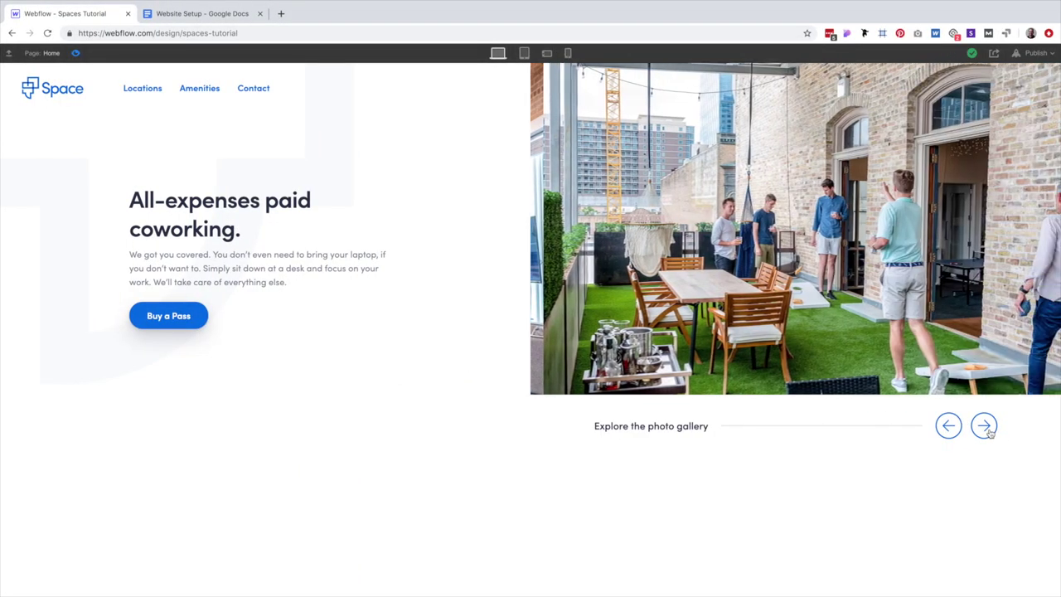
left_click(948, 425)
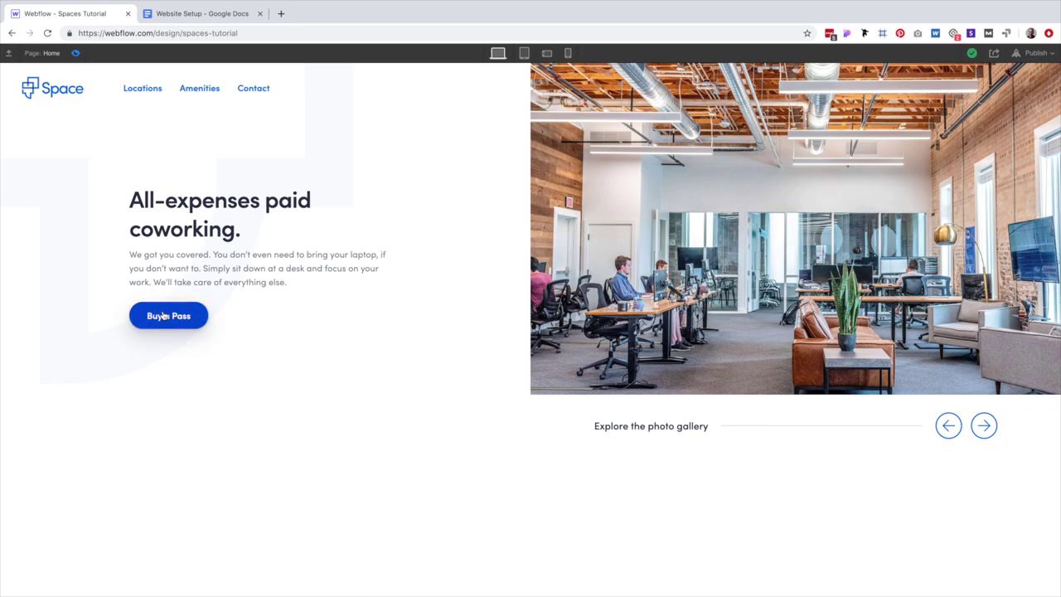
Switch to the Sketch mockup and inspect the text styling of the Buy a Pass button.
left_click(236, 339)
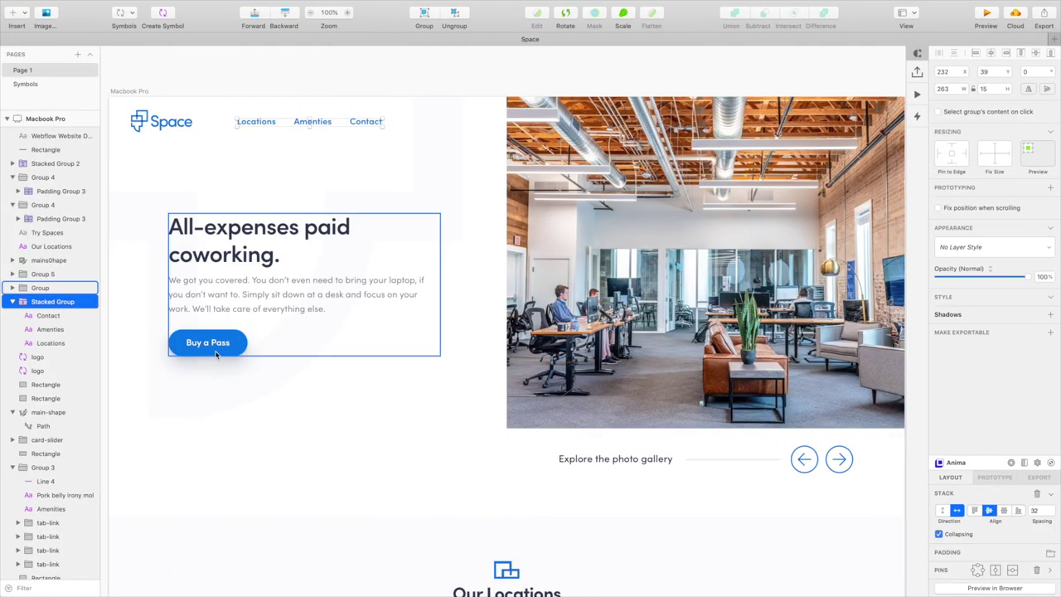
left_click(222, 349)
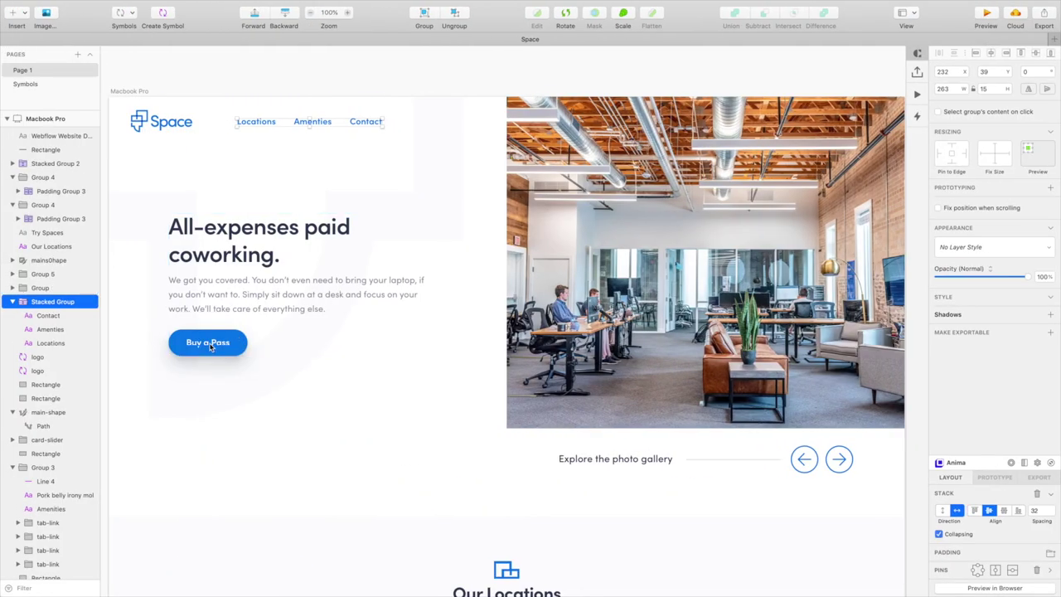
double_click(222, 349)
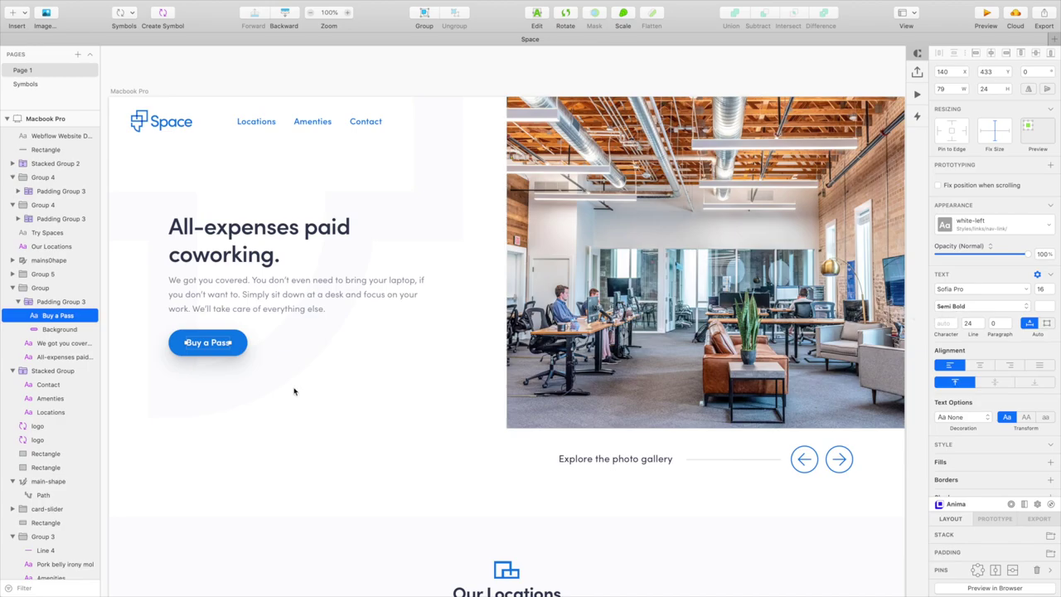
left_click(367, 395)
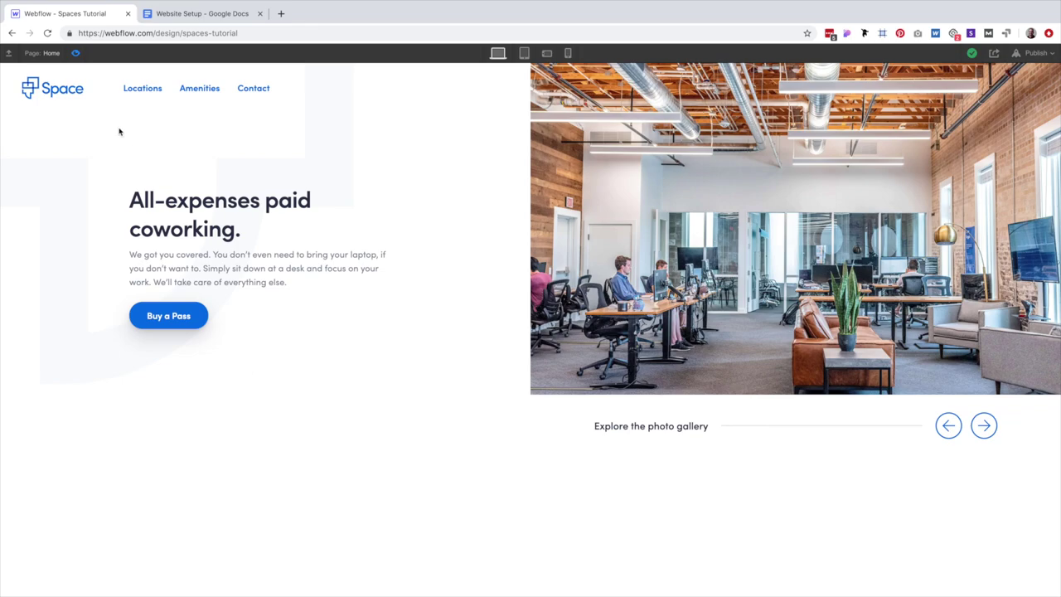
Return to the Webflow Designer, collapse the element tree, and move the HTML Embed to the start of Body, above the navbar.
key("super+shift+p")
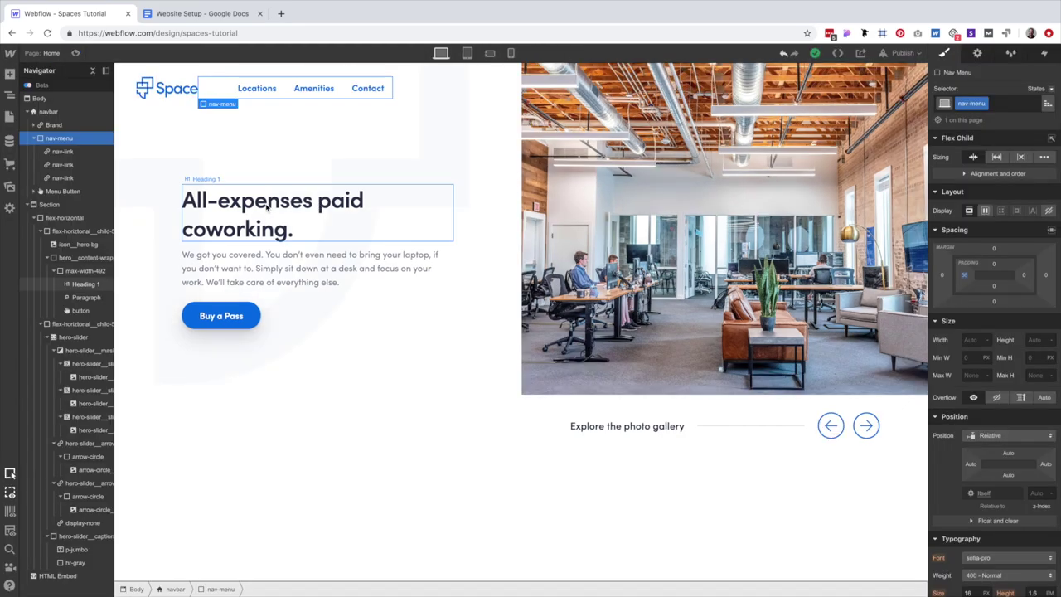
left_click(31, 112)
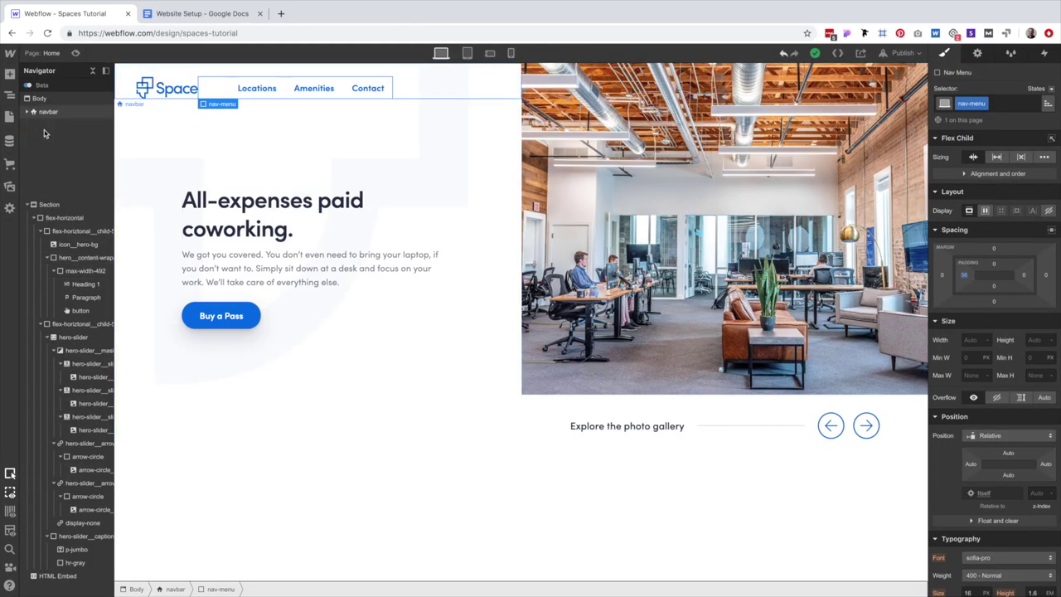
left_click(93, 72)
left_click(49, 137)
left_click_drag(50, 138, 46, 109)
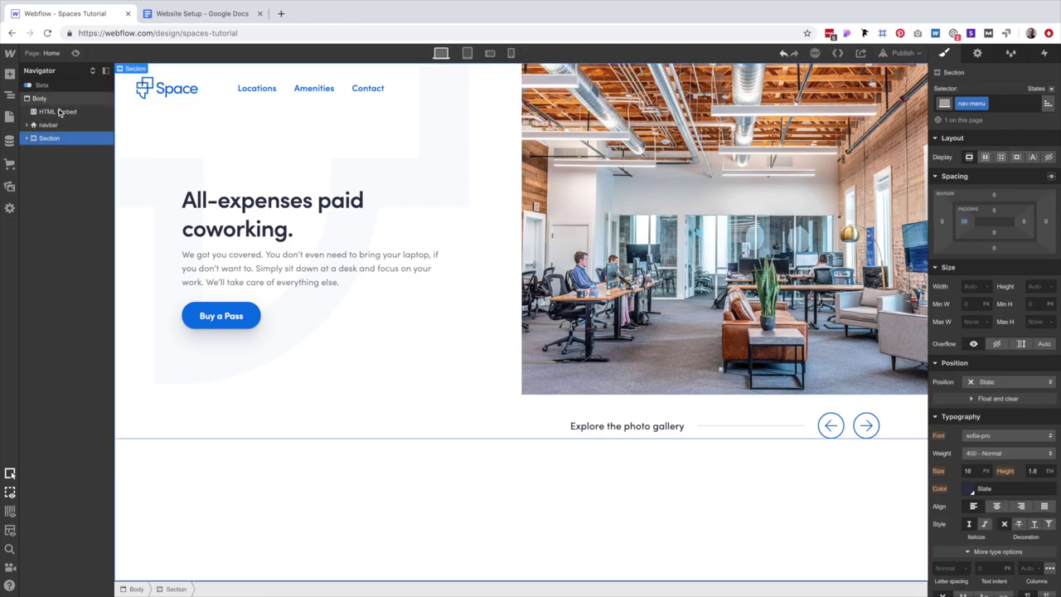
Open the HTML Embed's code and add an empty body { } rule below the .hero-slider__image rule.
left_click(977, 52)
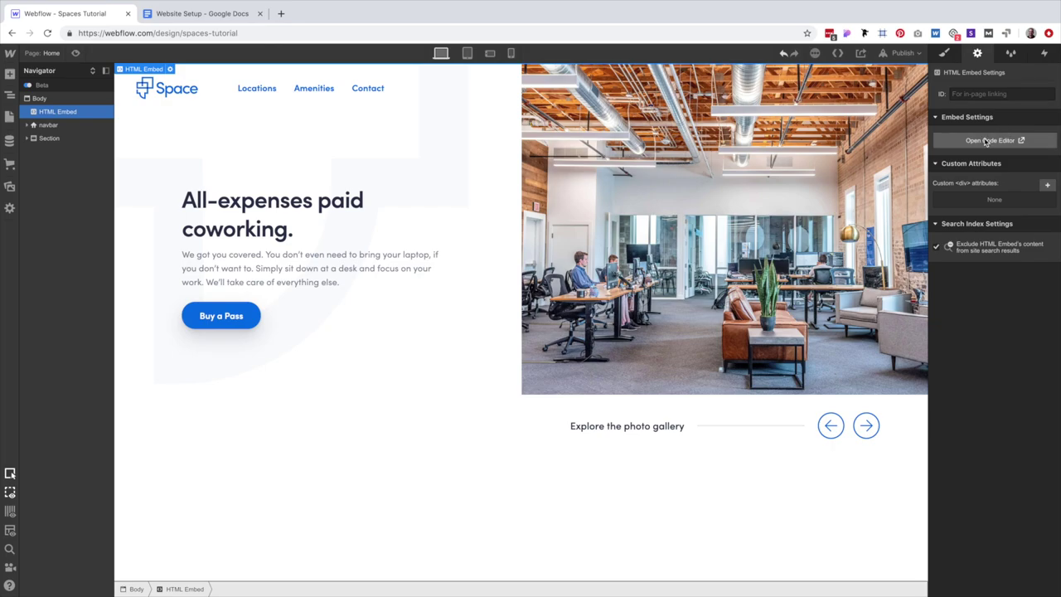
left_click(989, 140)
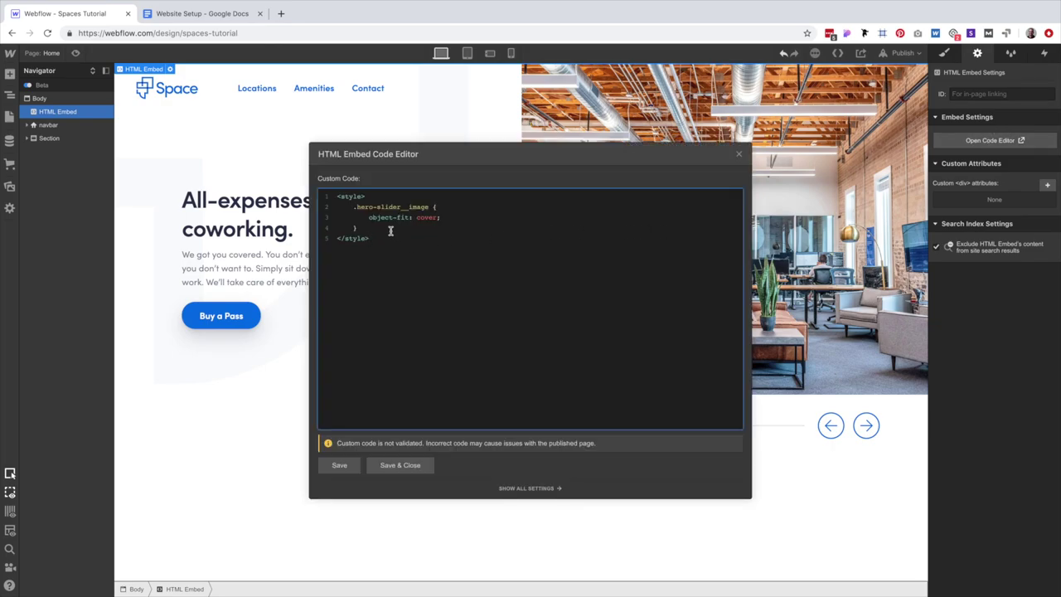
left_click(417, 229)
key("Return")
key("Return")
key("Return")
key("Return")
key("Return")
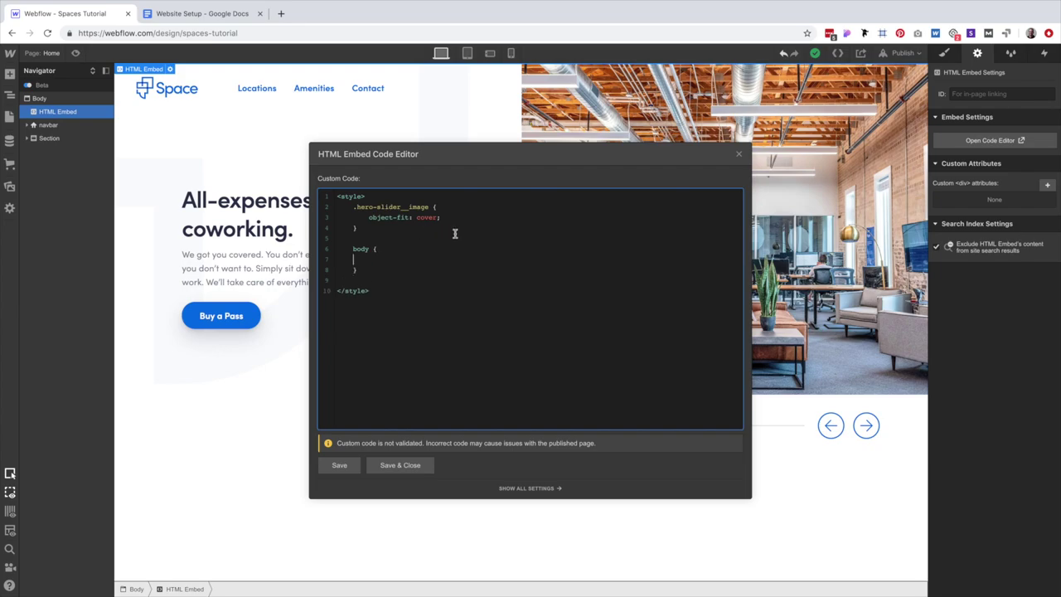
Copy "-webkit-font-smoothing: antialiased;" from the Website Setup document into the embed's body rule, then save and close the code.
left_click(236, 23)
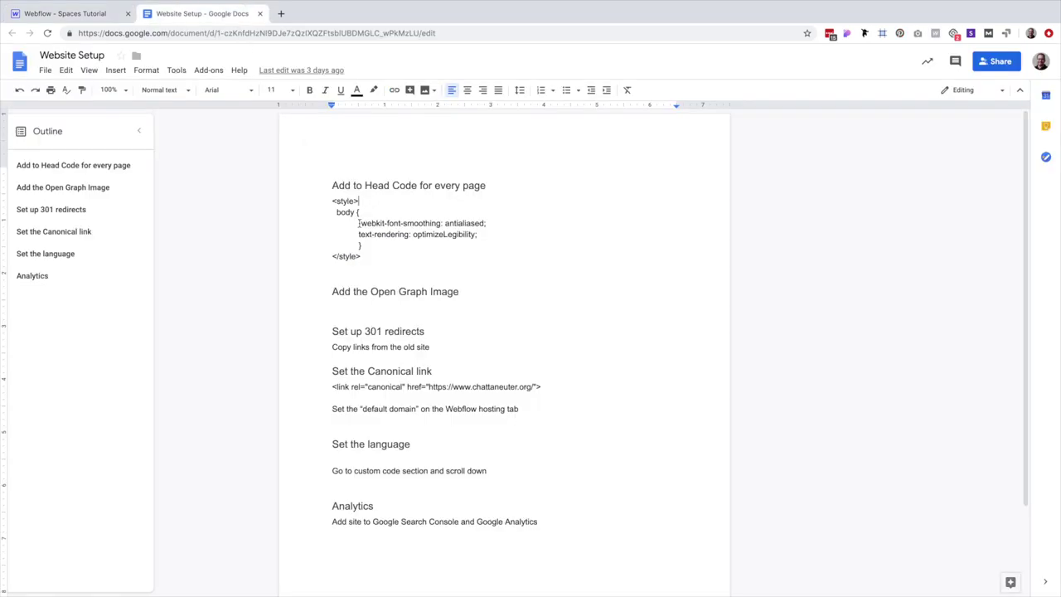
left_click_drag(359, 223, 486, 222)
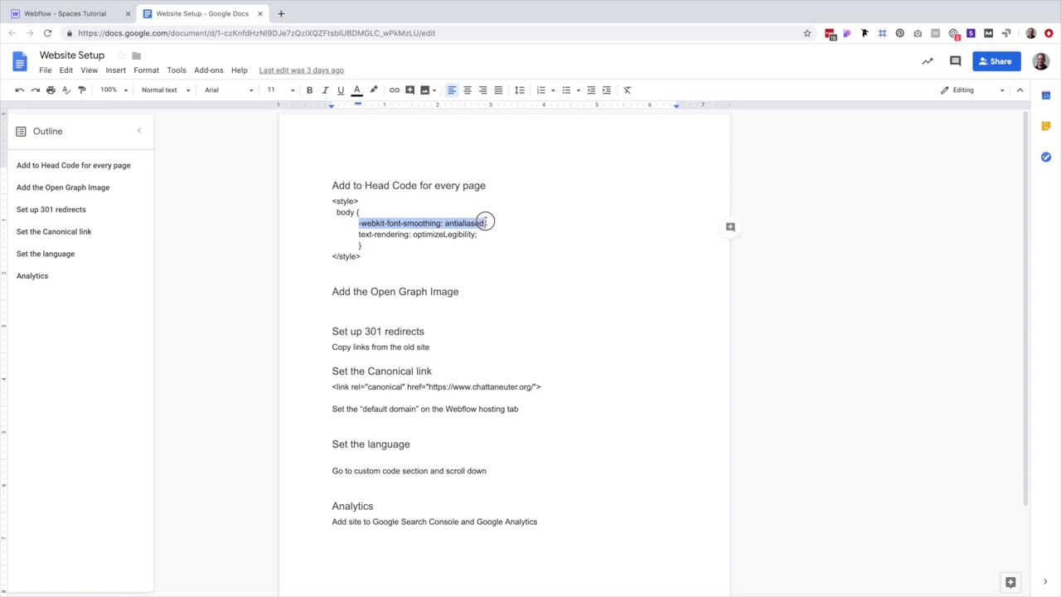
key("ctrl+c")
left_click(83, 13)
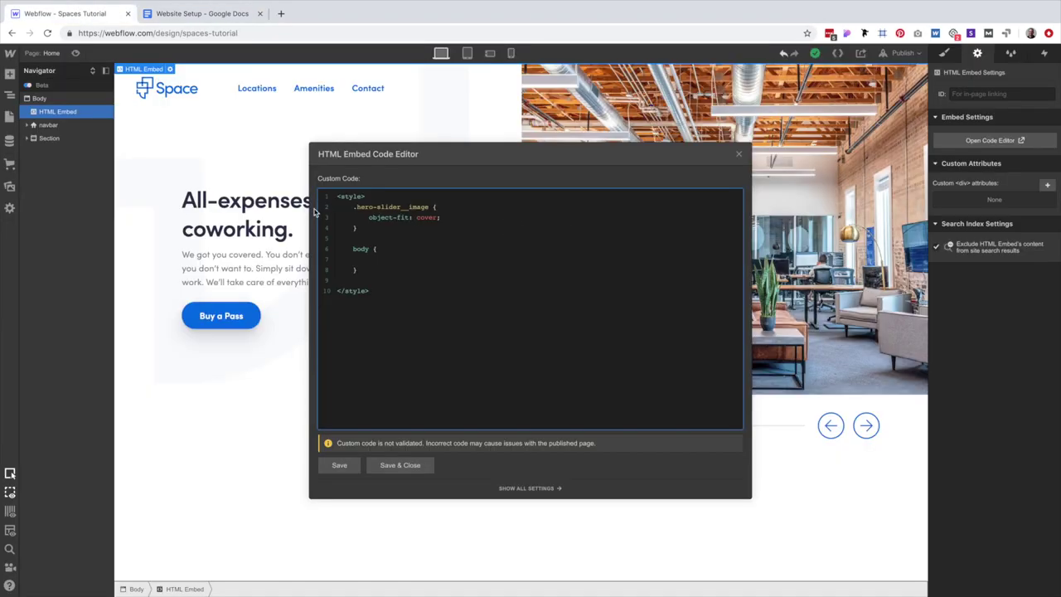
left_click(412, 246)
key("ctrl+v")
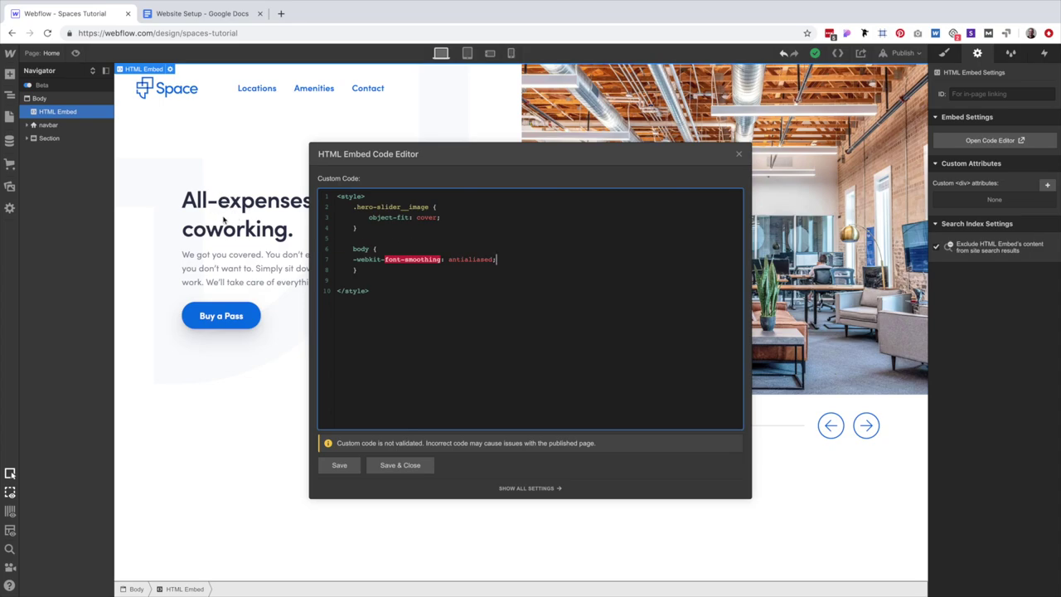
left_click(411, 471)
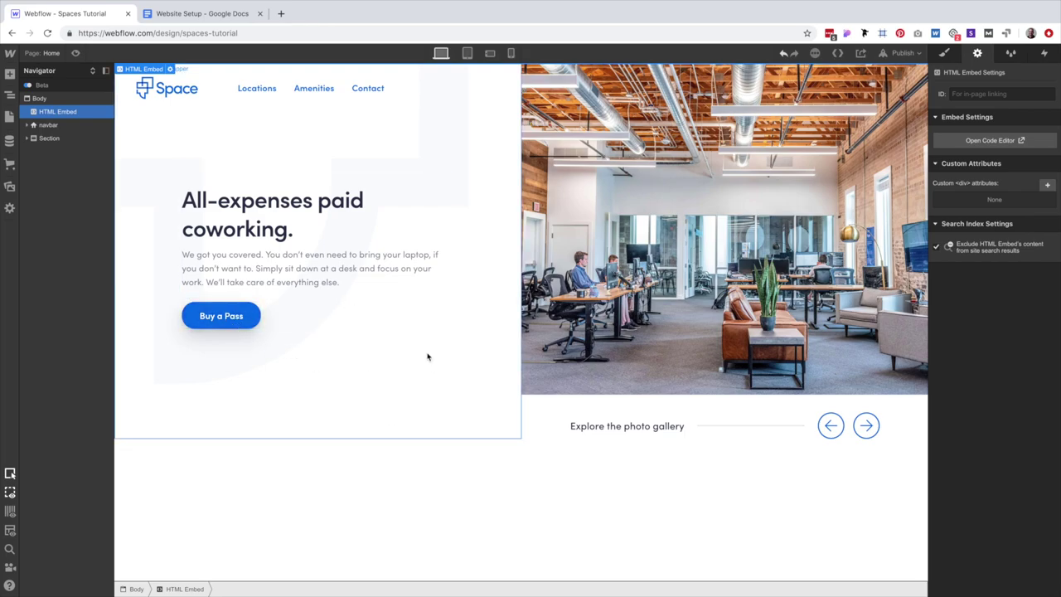
Compare the Webflow hero with the Sketch mockup and examine the mockup's Our Locations section and its building cards.
key("ctrl+Left")
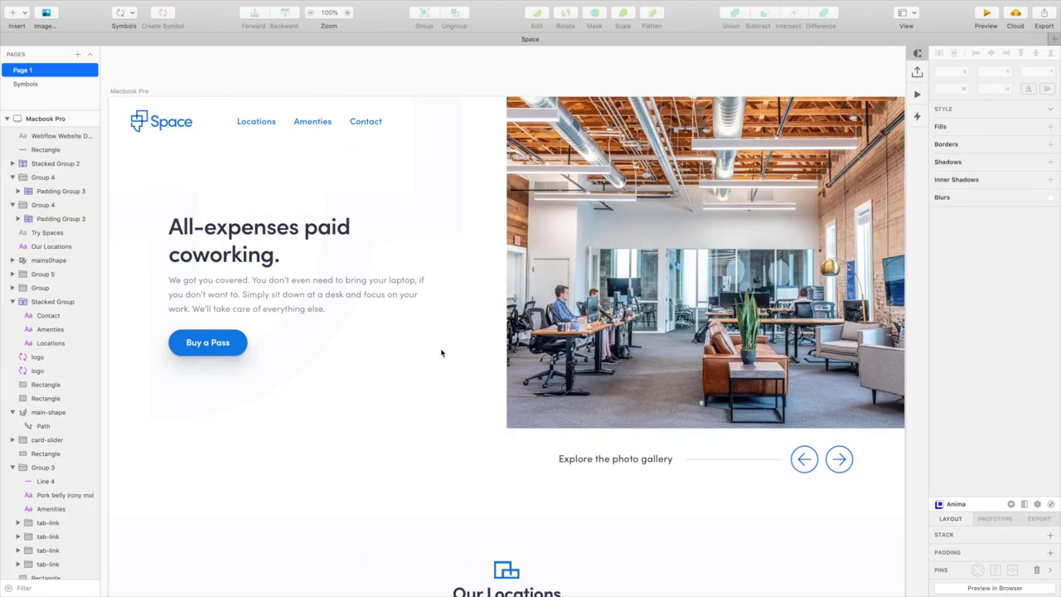
key("ctrl+Right")
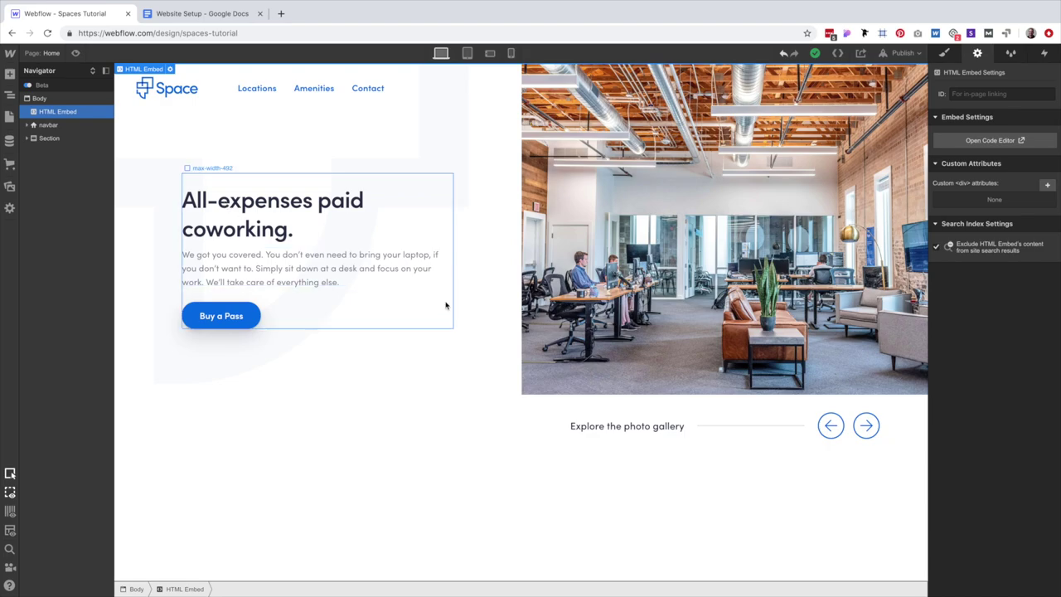
key("ctrl+Left")
scroll(469, 476, "down", 5)
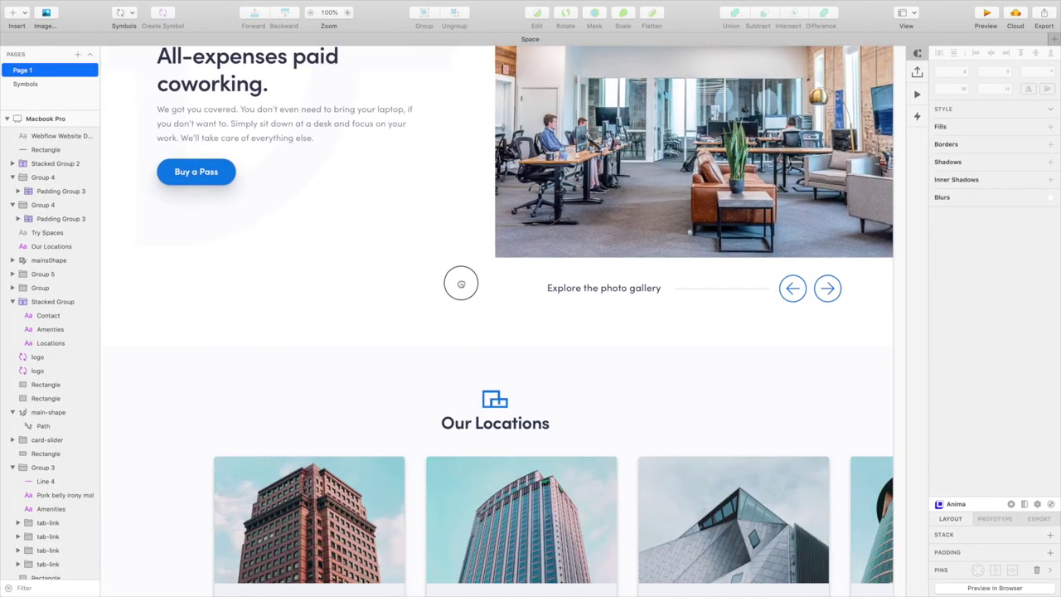
scroll(460, 283, "down", 10)
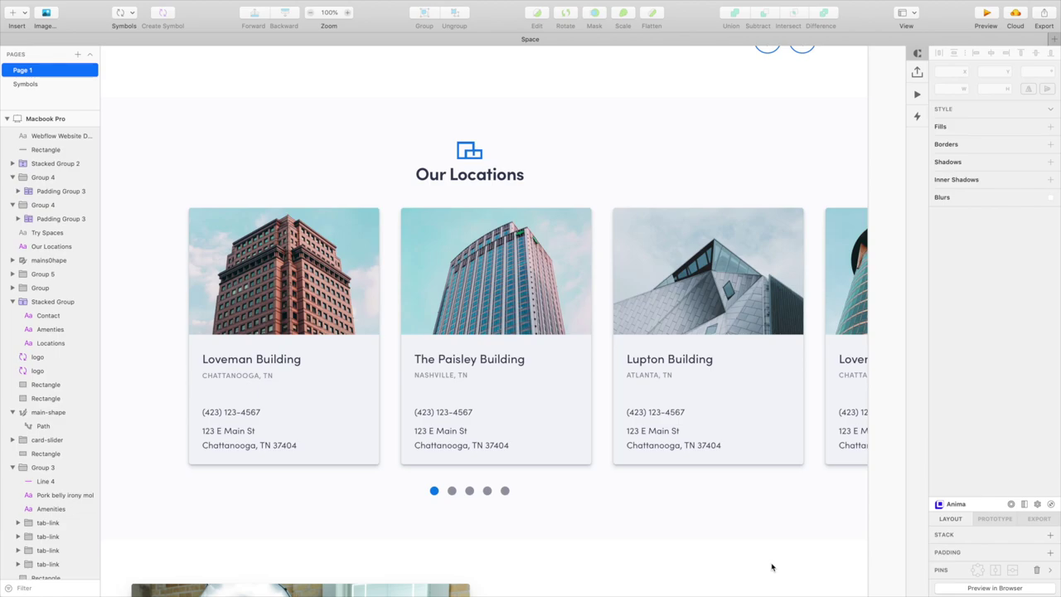
scroll(654, 520, "down", 1)
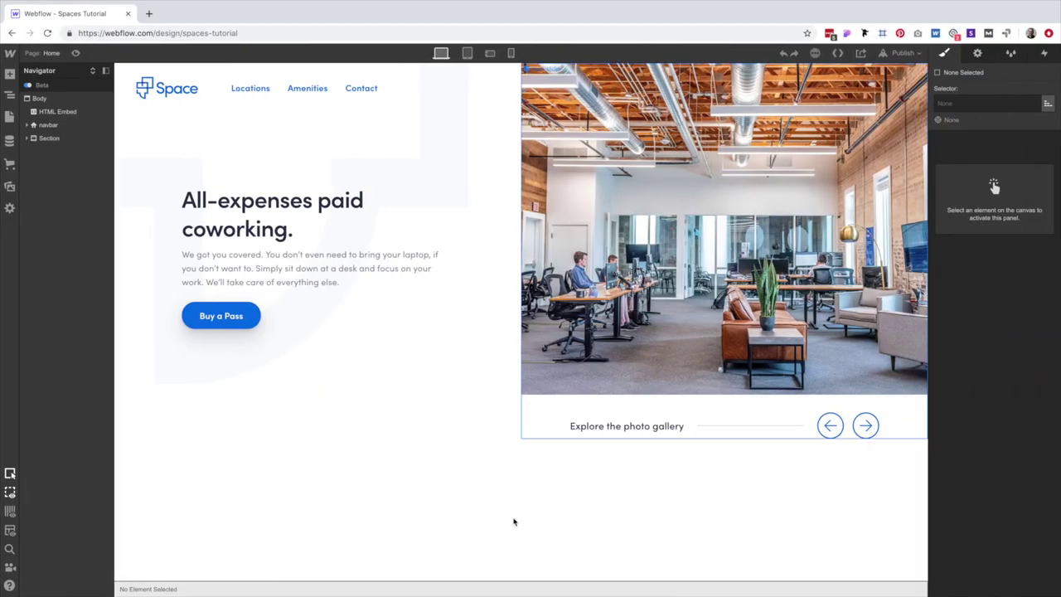
In Webflow, add a new Section at the end of Body and give it the class "section".
left_click(220, 527)
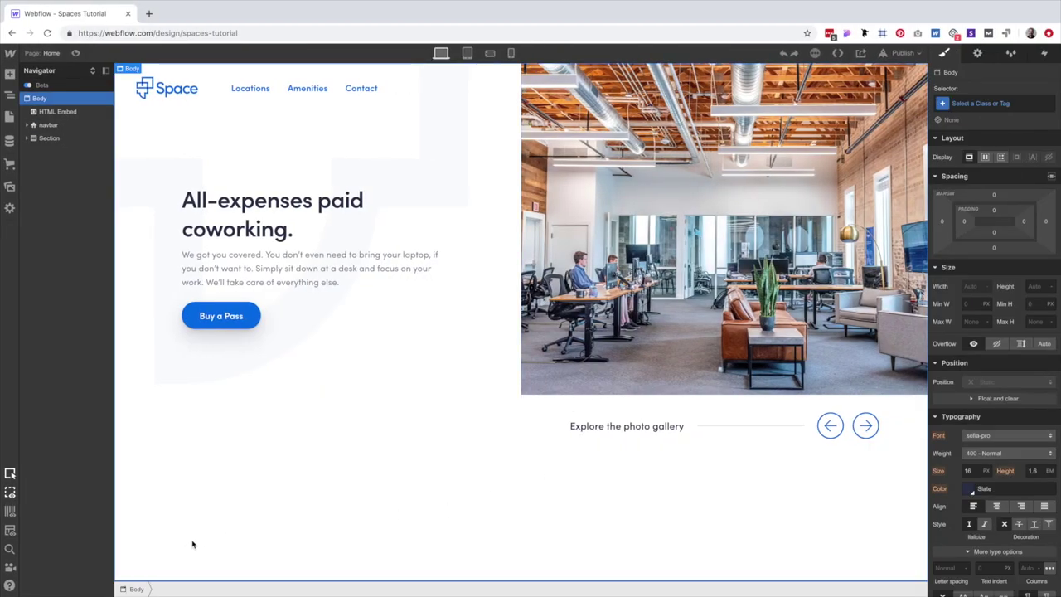
key("ctrl+e")
type("sec")
key("Return")
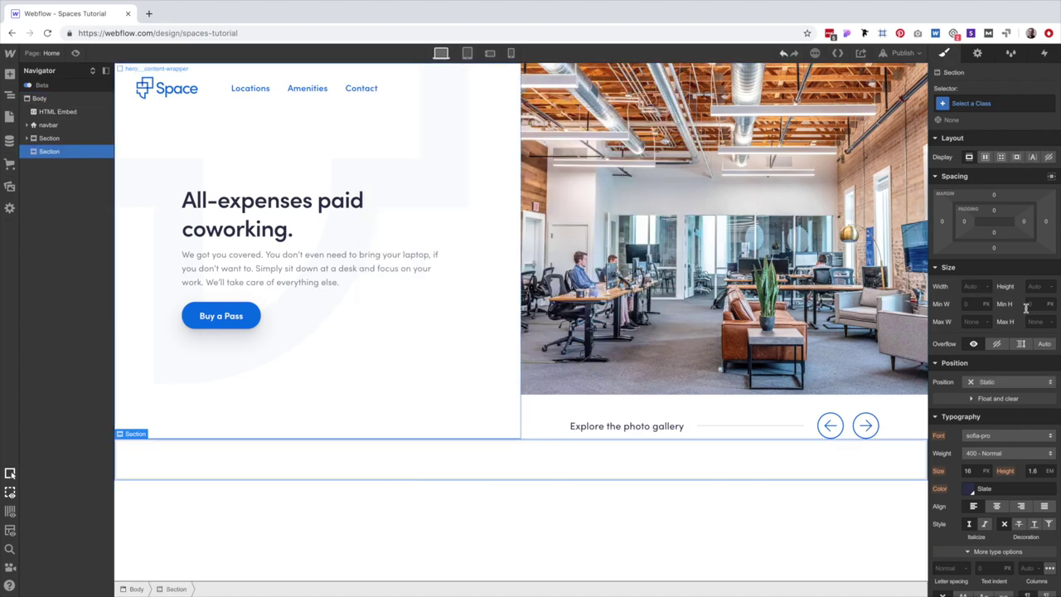
left_click(988, 104)
type("secti")
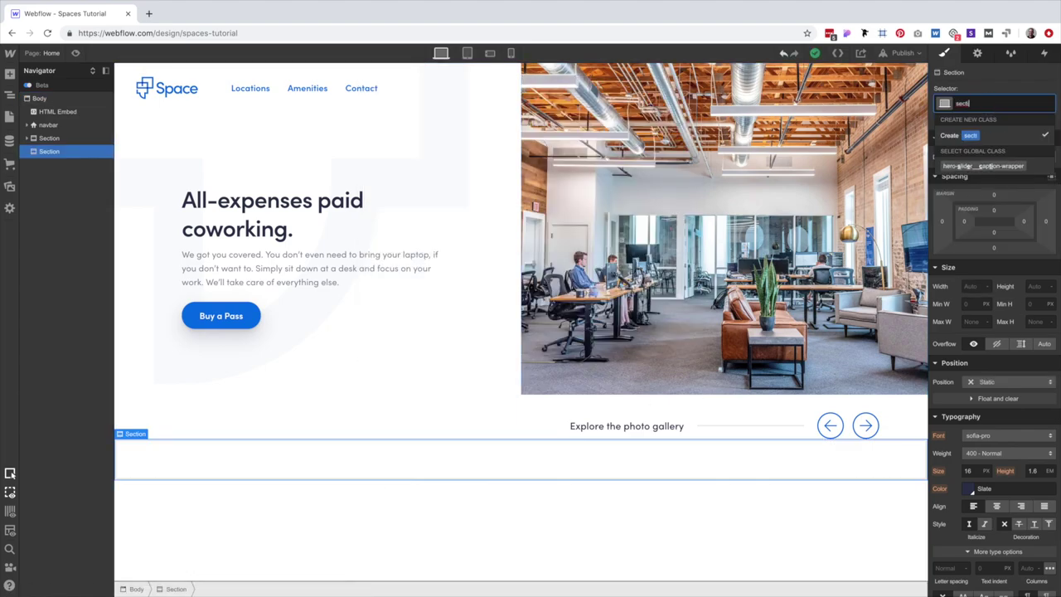
type("on")
key("Return")
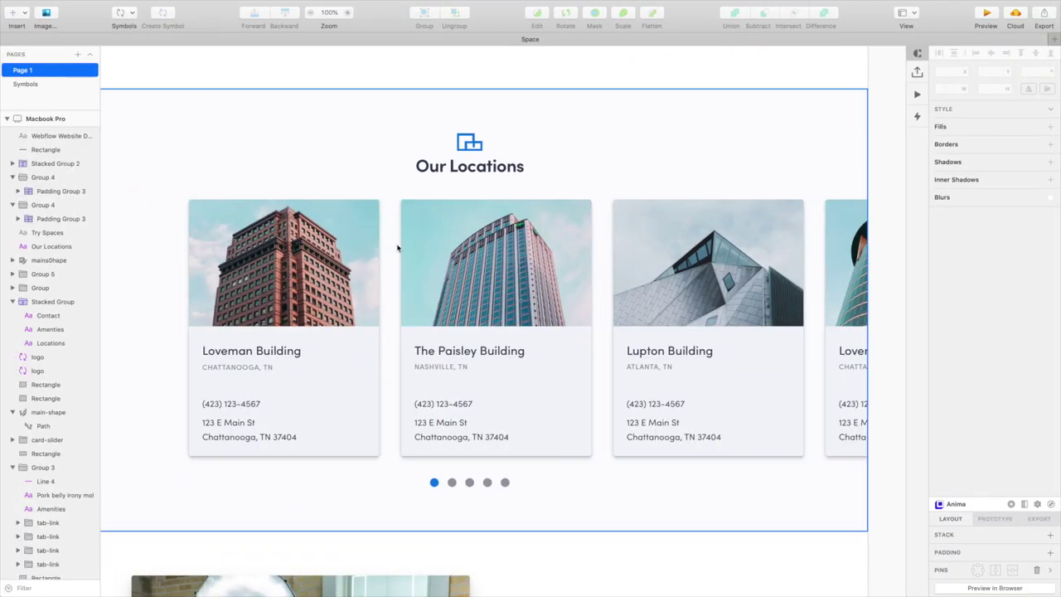
Zoom out on the Sketch mockup to review the spacing of all page sections, and return to Webflow.
key("super+minus")
key("super+minus")
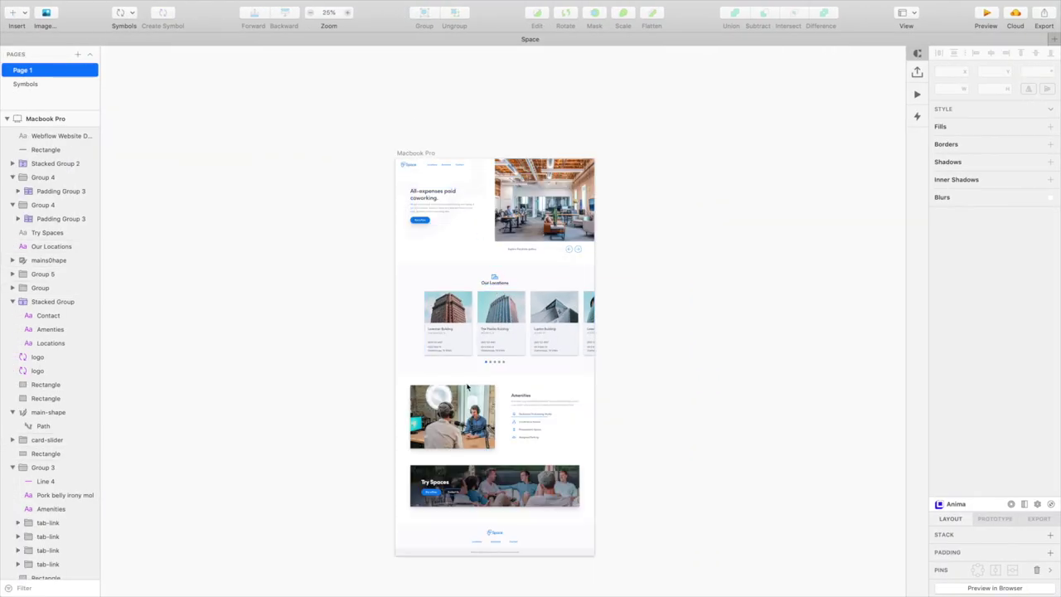
left_click(508, 369)
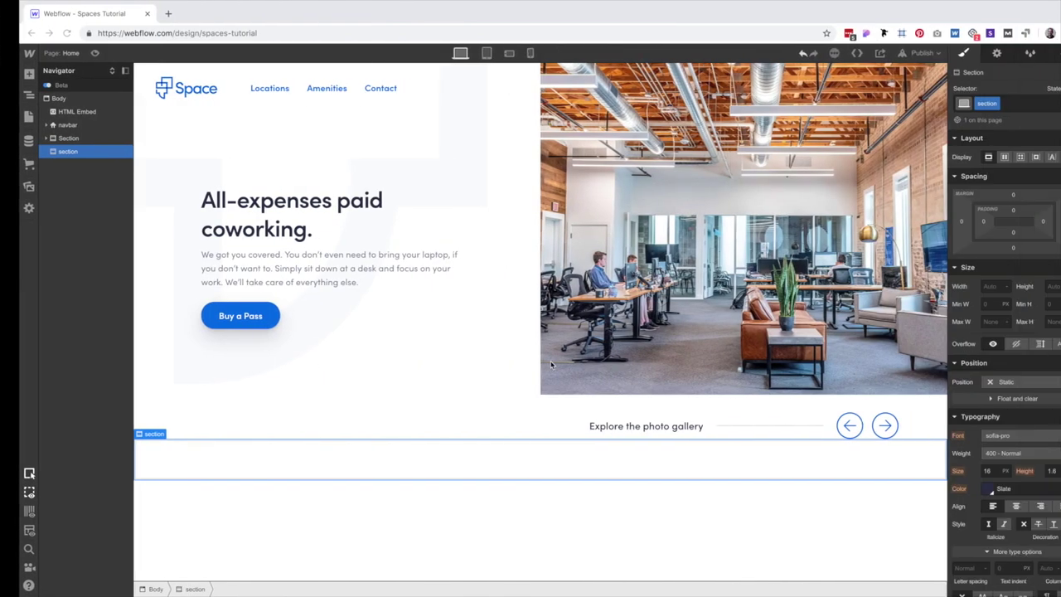
Set the new section's top margin to 80 px and add the combo class "light-blue".
left_click_drag(992, 192, 994, 177)
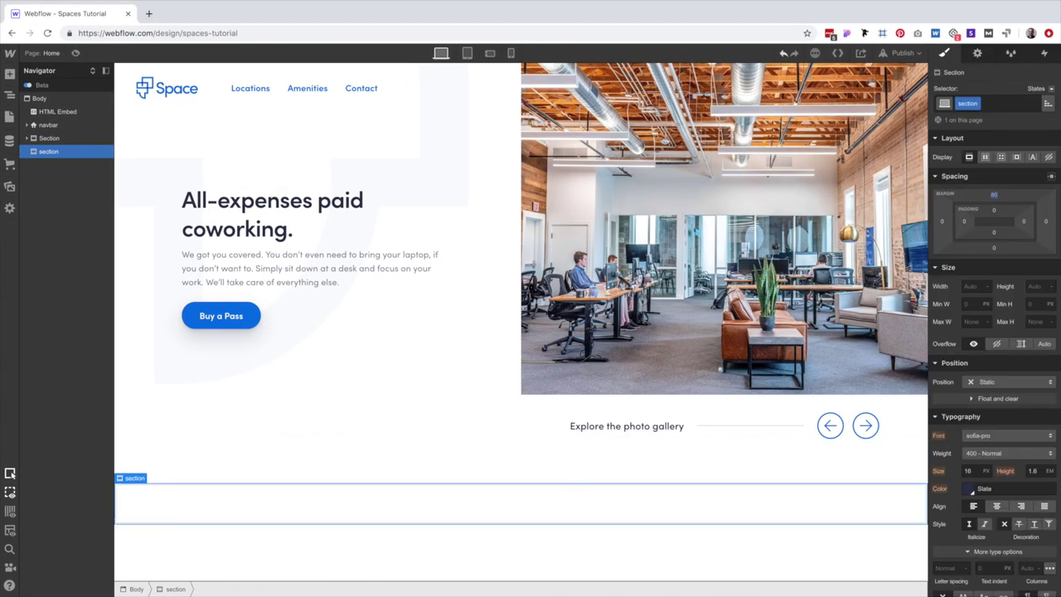
left_click(1003, 103)
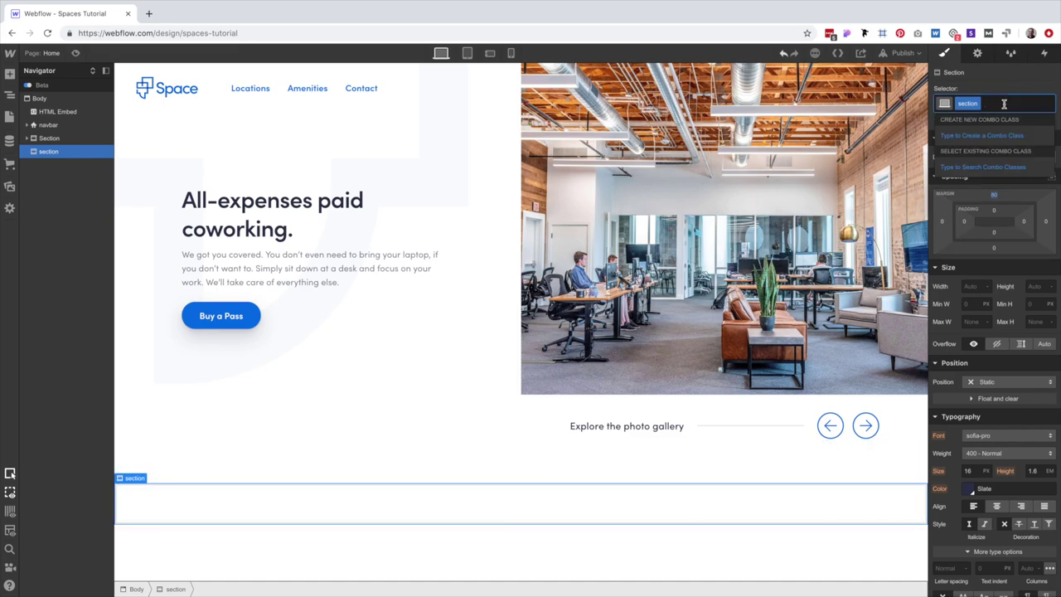
type("light-")
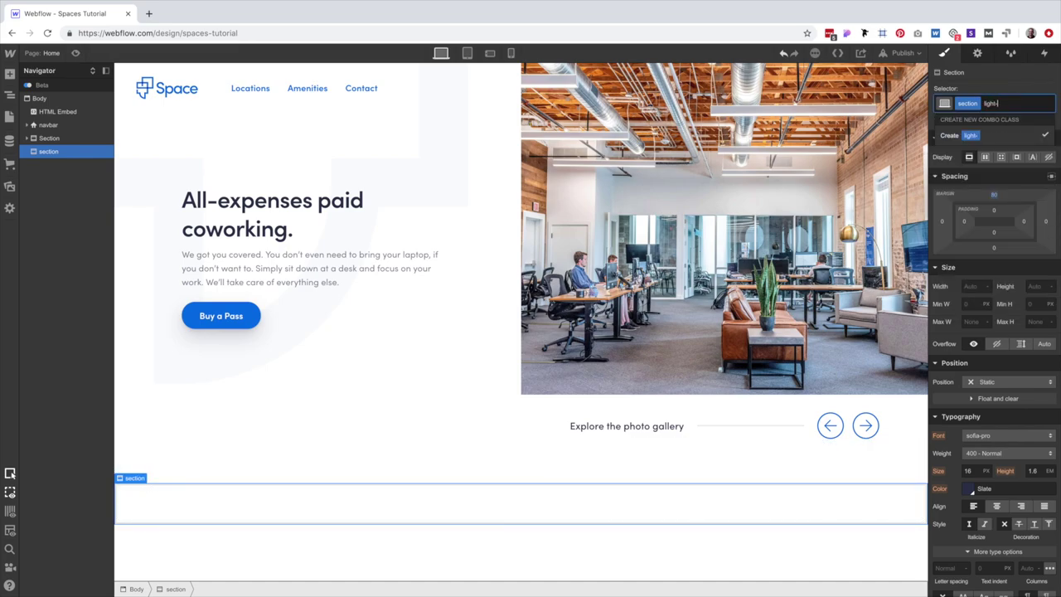
type("luue")
key("Return")
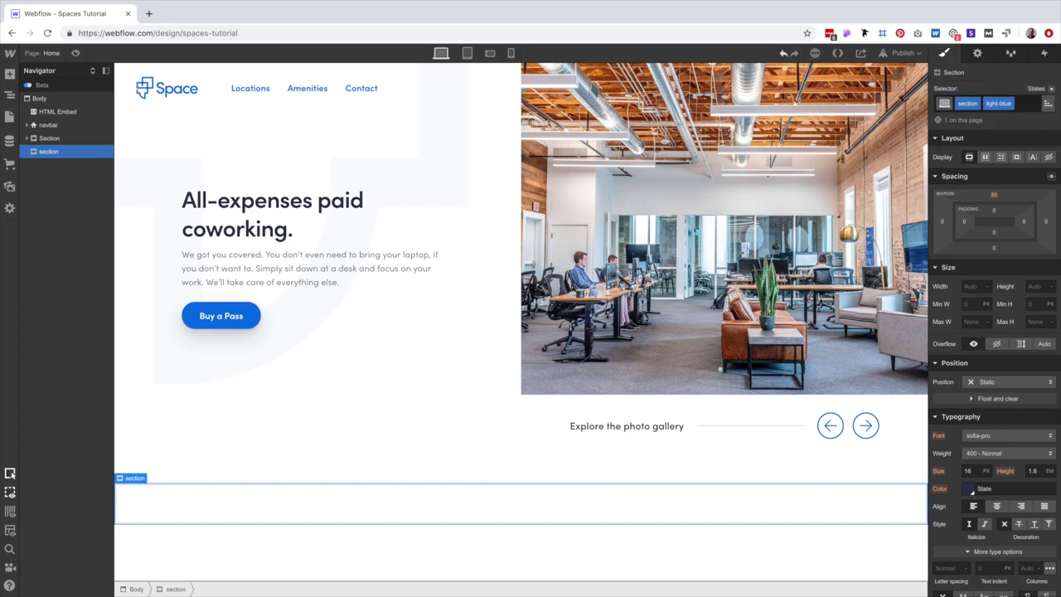
Give the light-blue section the Off-White swatch as its background colour.
scroll(1055, 351, "down", 3)
scroll(1055, 352, "down", 1)
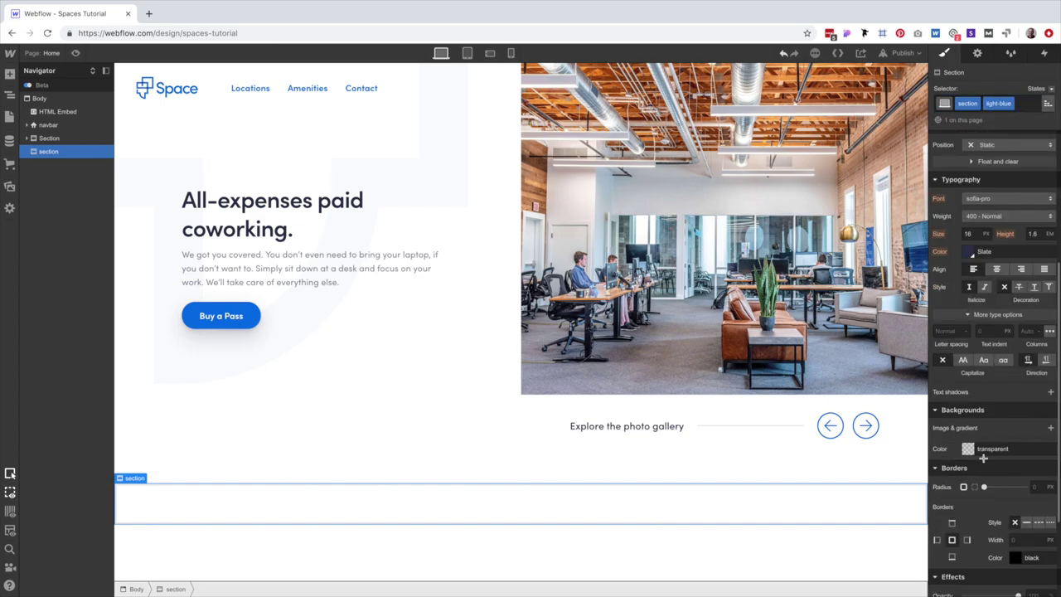
left_click(977, 450)
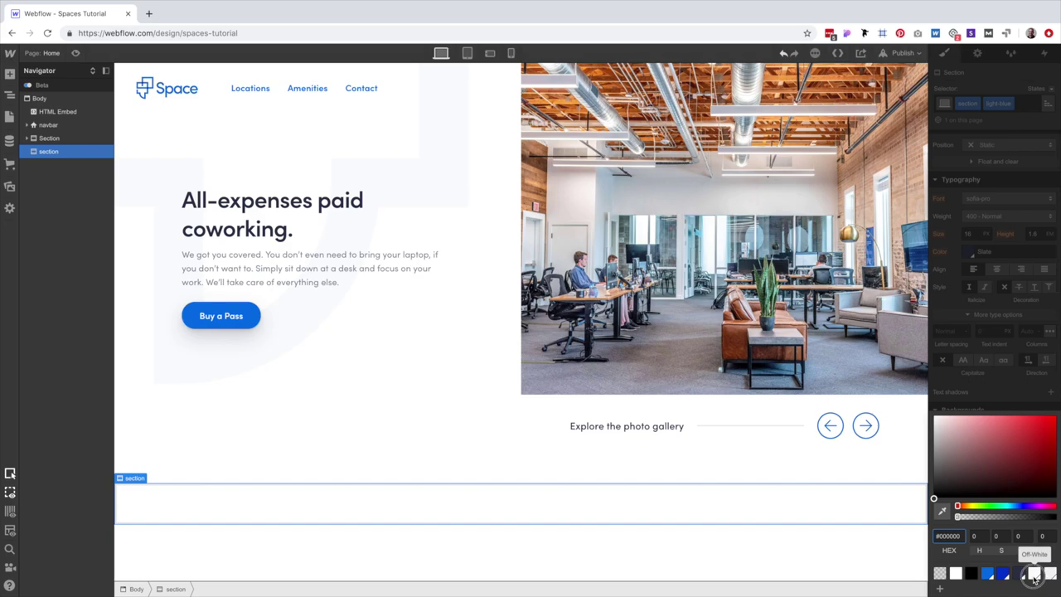
left_click(1003, 363)
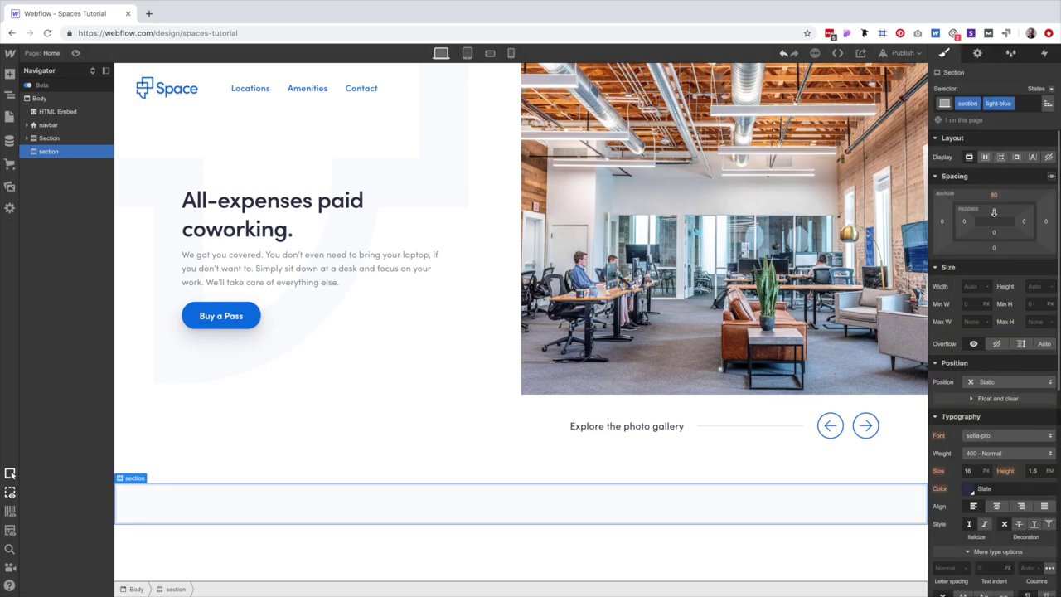
Set the light-blue section's top and bottom padding to 80 px each.
left_click(994, 210)
type("80")
key("Return")
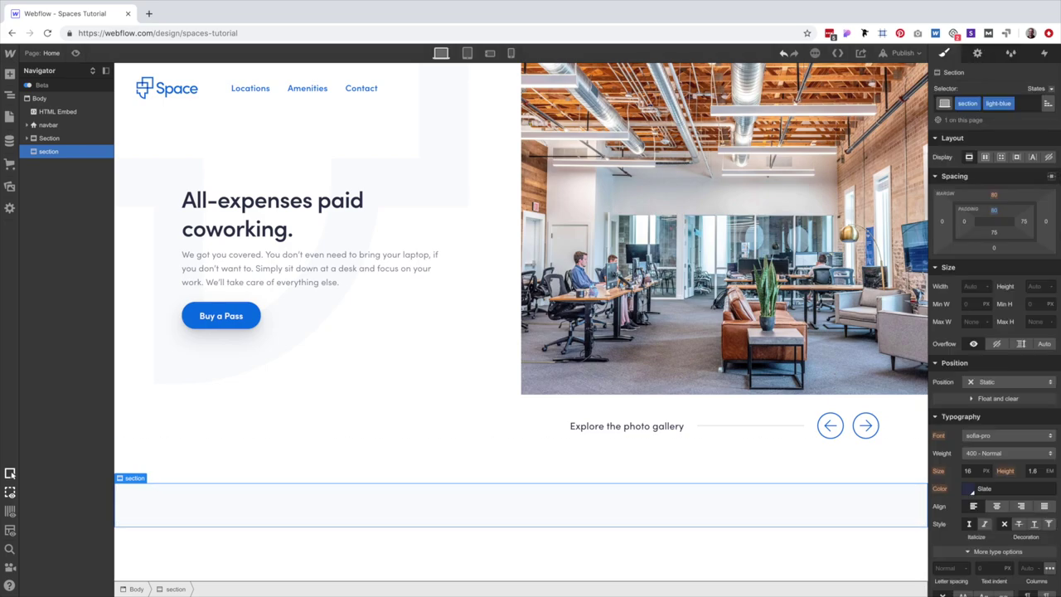
left_click(995, 230)
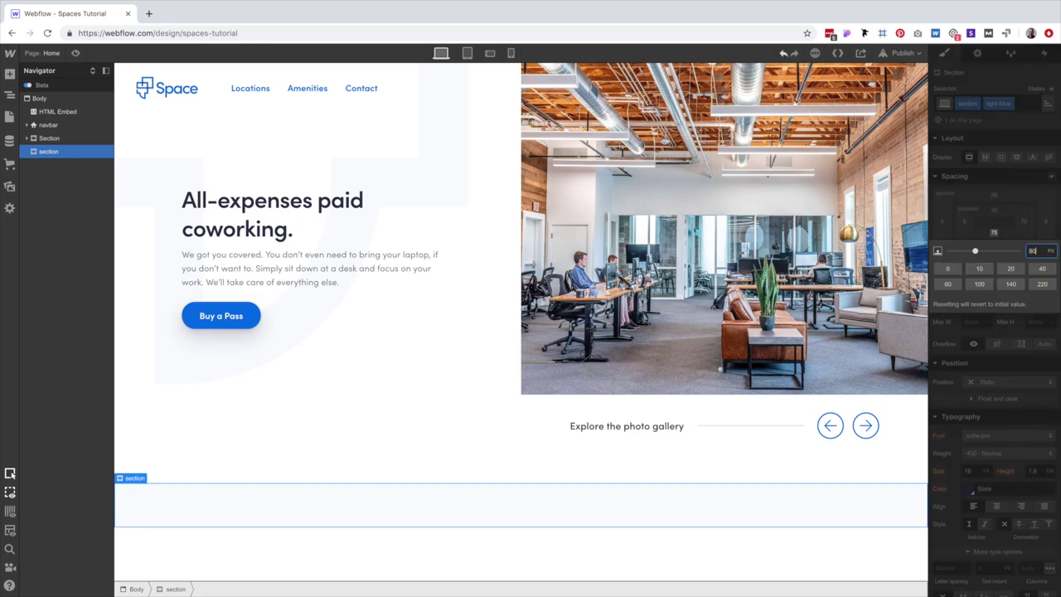
key("Return")
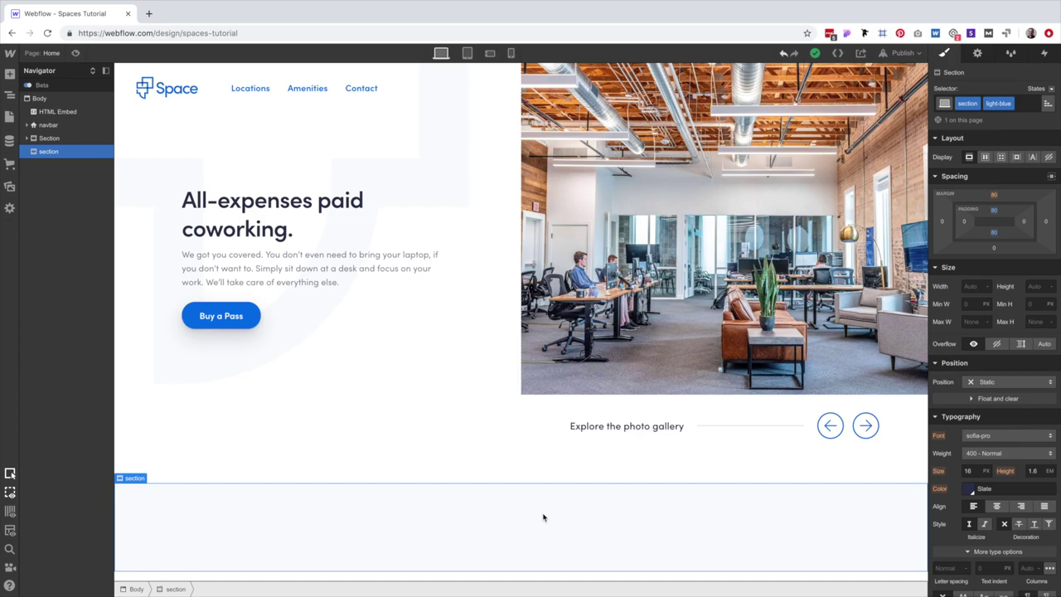
Add a Div Block inside the section with the class "text-align-center" and centre its text alignment.
key("ctrl+e")
type("di")
key("Return")
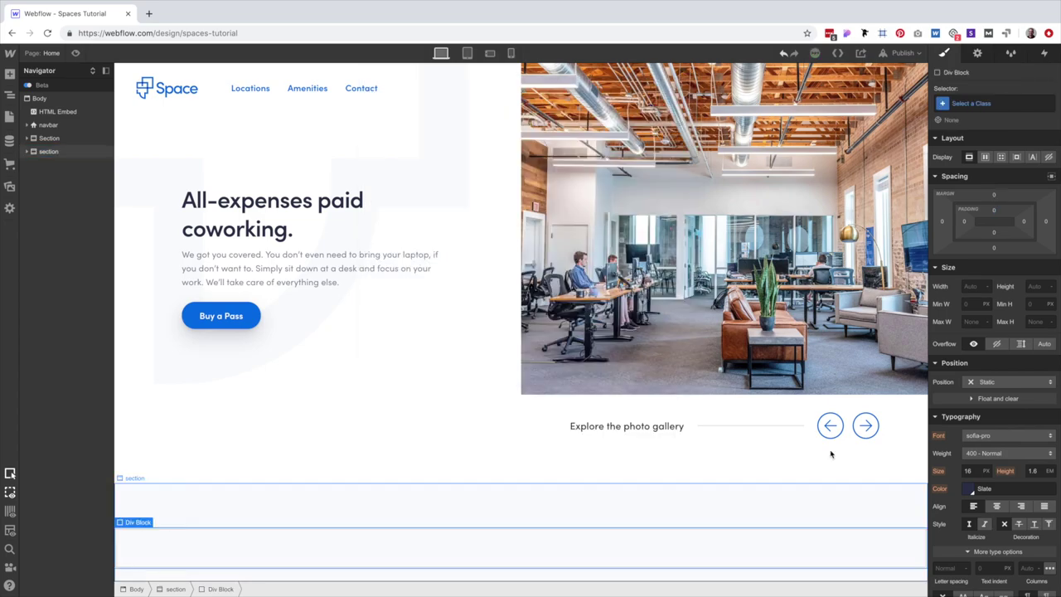
key("ctrl+Return")
type("t")
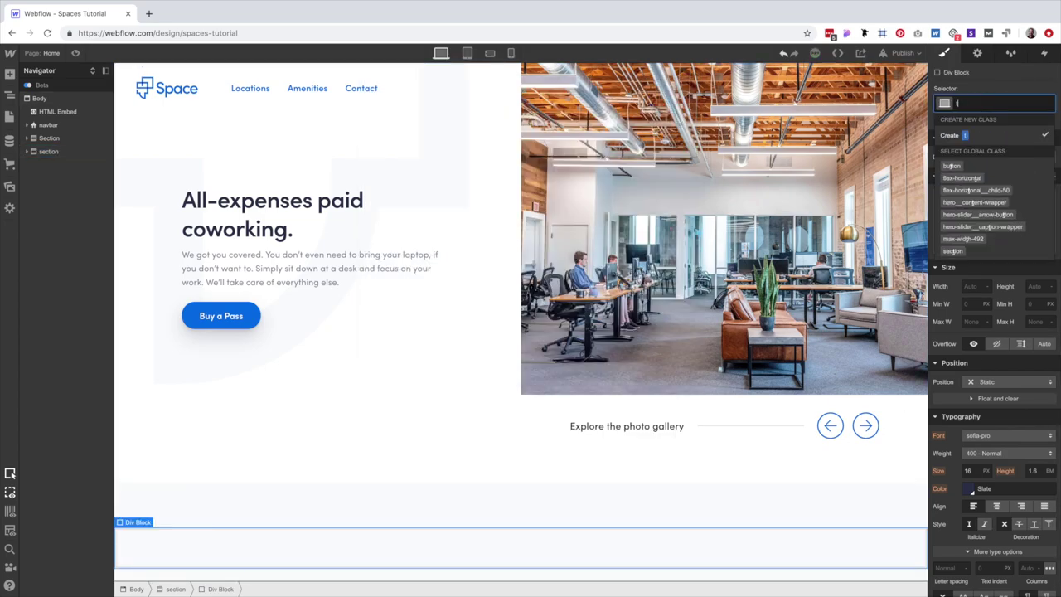
type("ext-align-c")
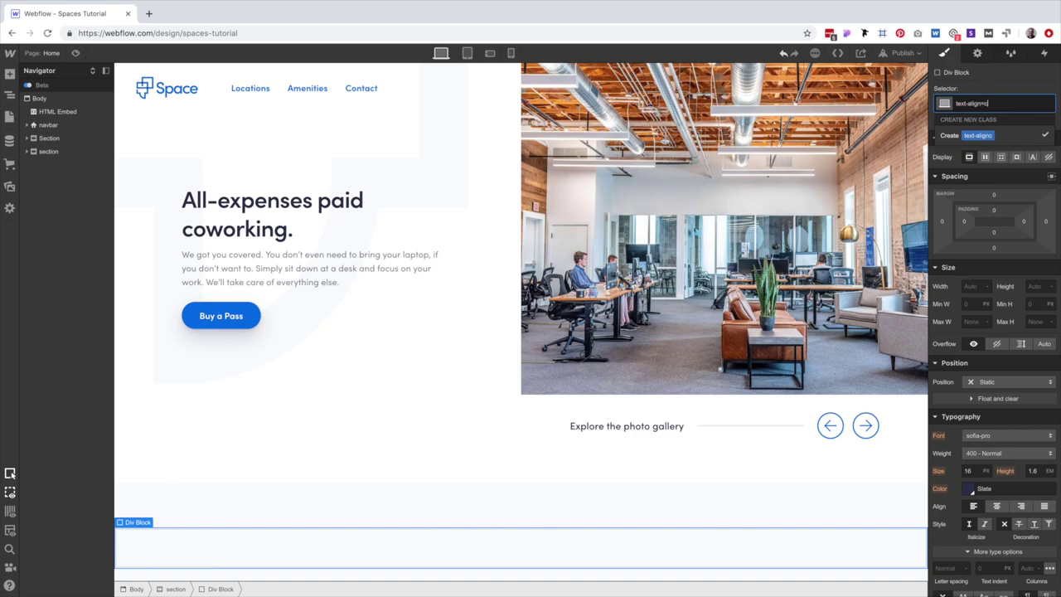
type("enter")
key("Return")
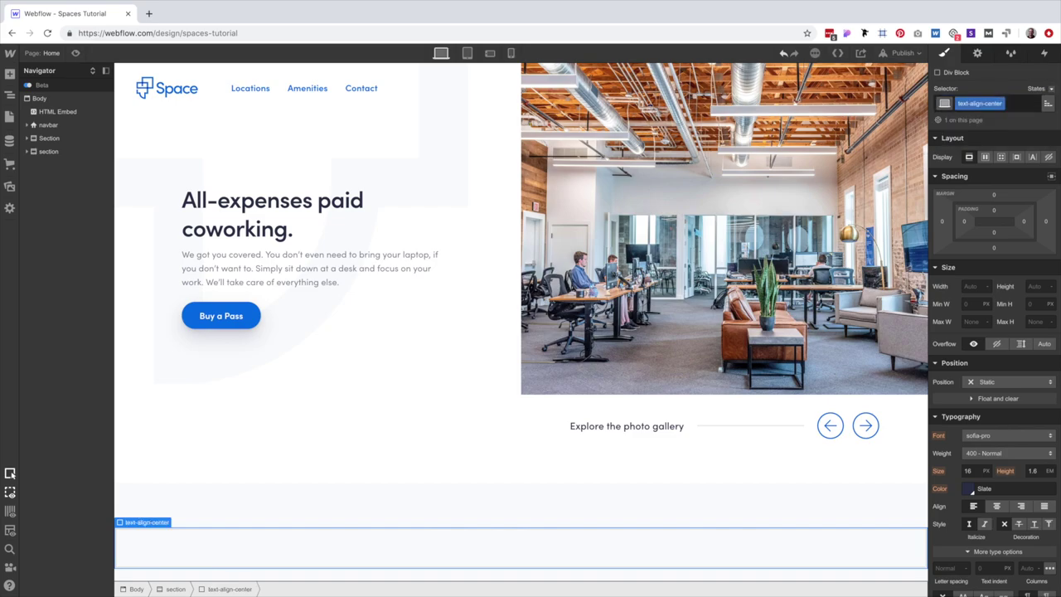
left_click(997, 505)
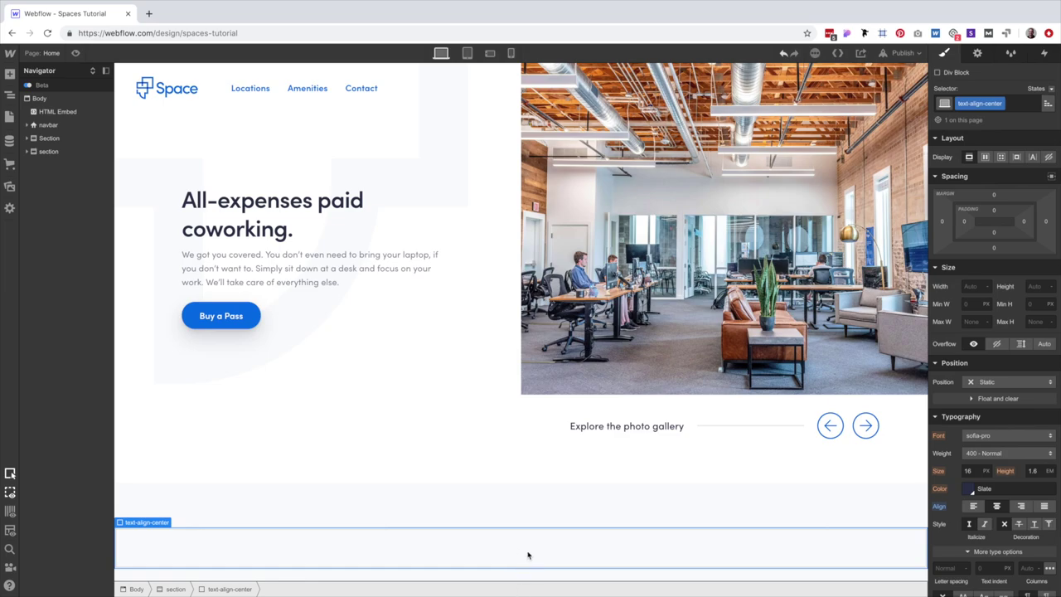
Add an Image inside the text-align-center div using the blue buildings icon SVG from the assets.
key("ctrl+e")
type("im")
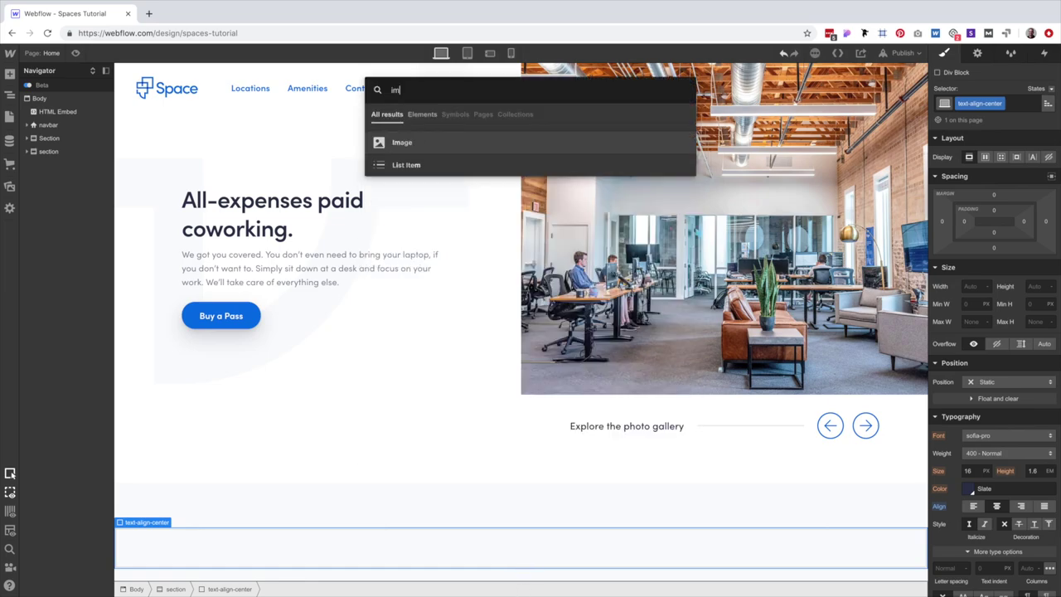
key("Return")
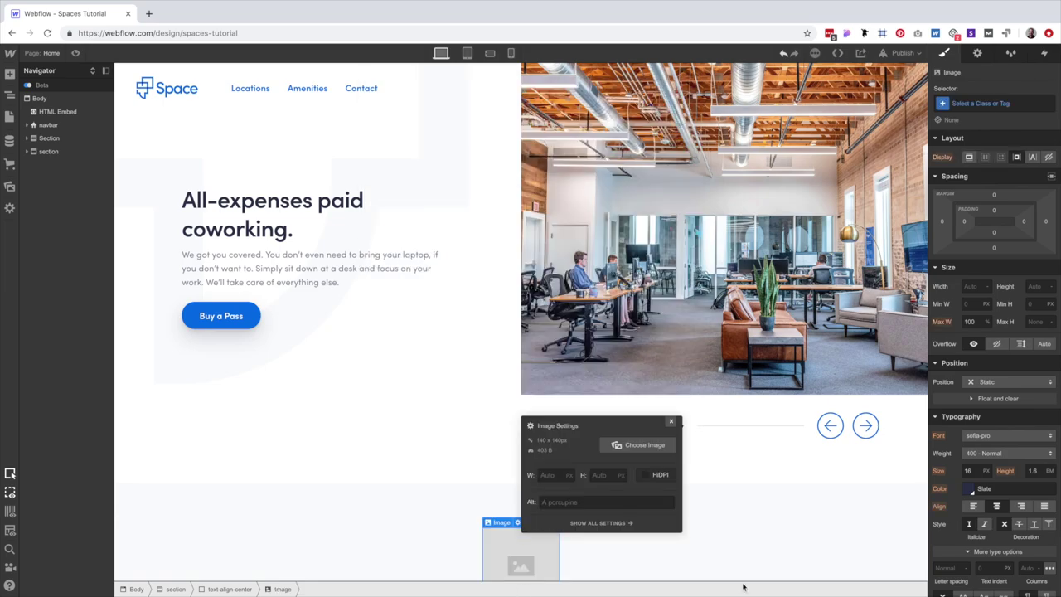
left_click(640, 445)
left_click(139, 407)
left_click(133, 456)
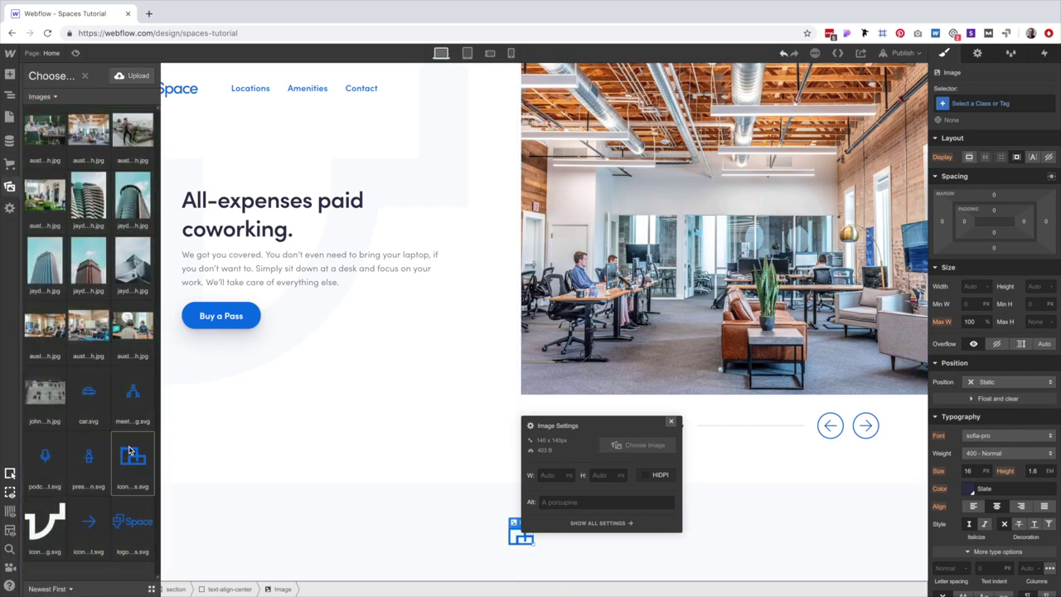
key("Escape")
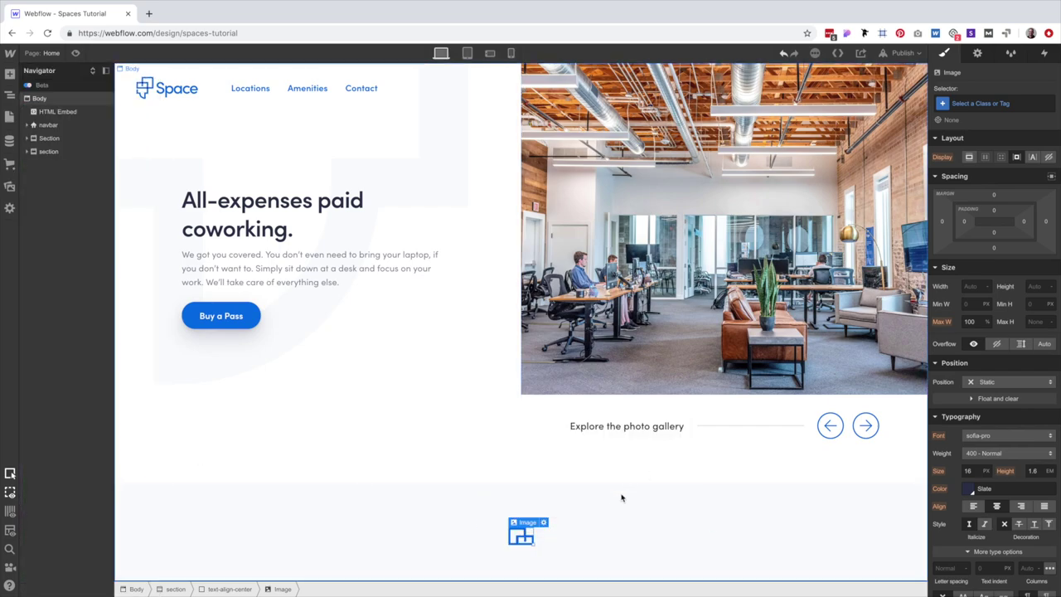
Add an H2 heading below the icon with the text "Our Locations".
key("super+e")
type("head")
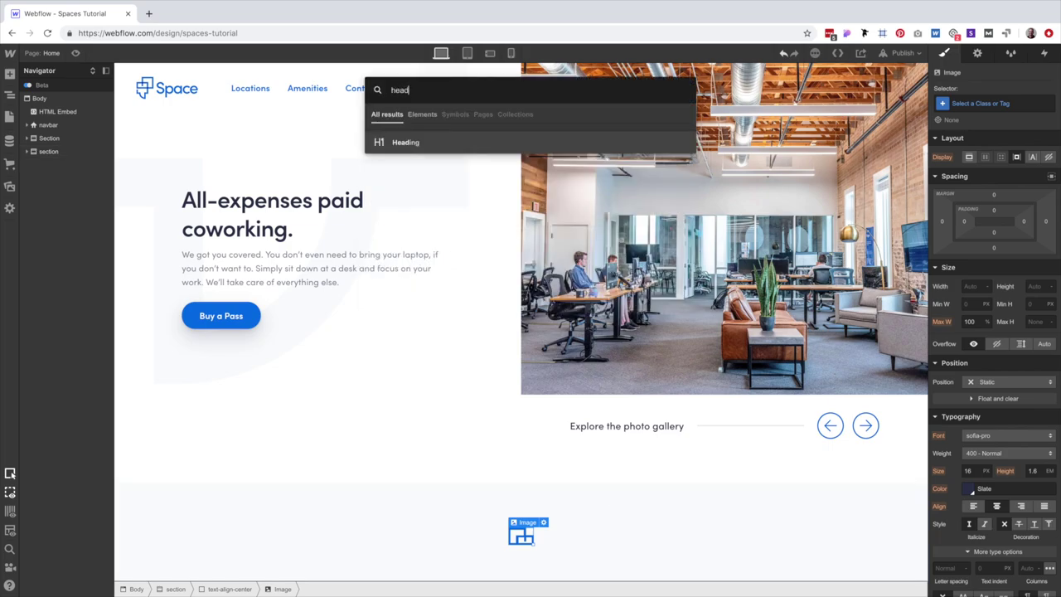
key("Return")
left_click(151, 521)
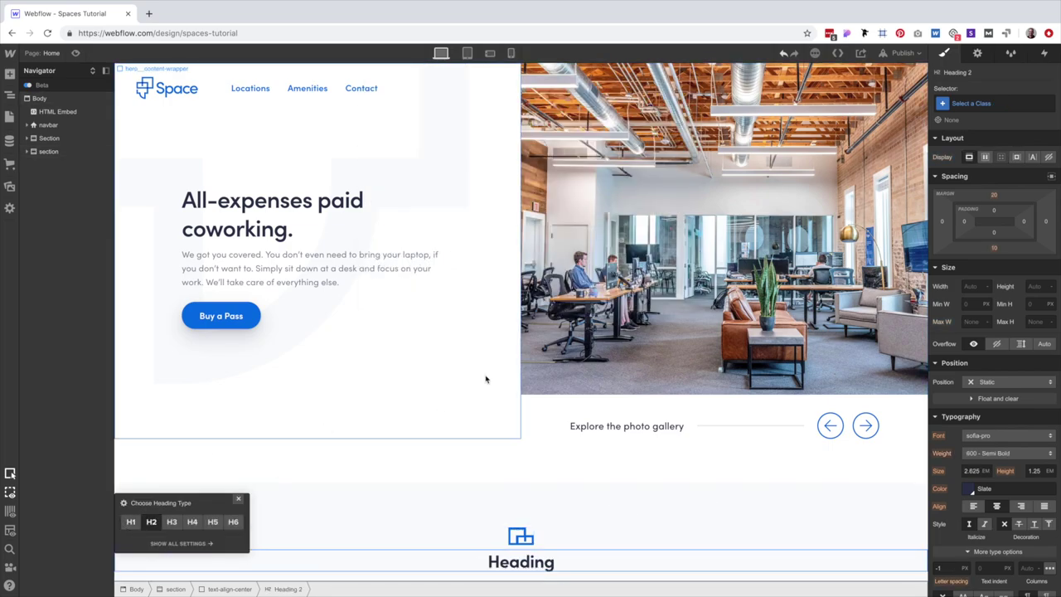
scroll(486, 379, "down", 1)
left_click(527, 522)
double_click(527, 522)
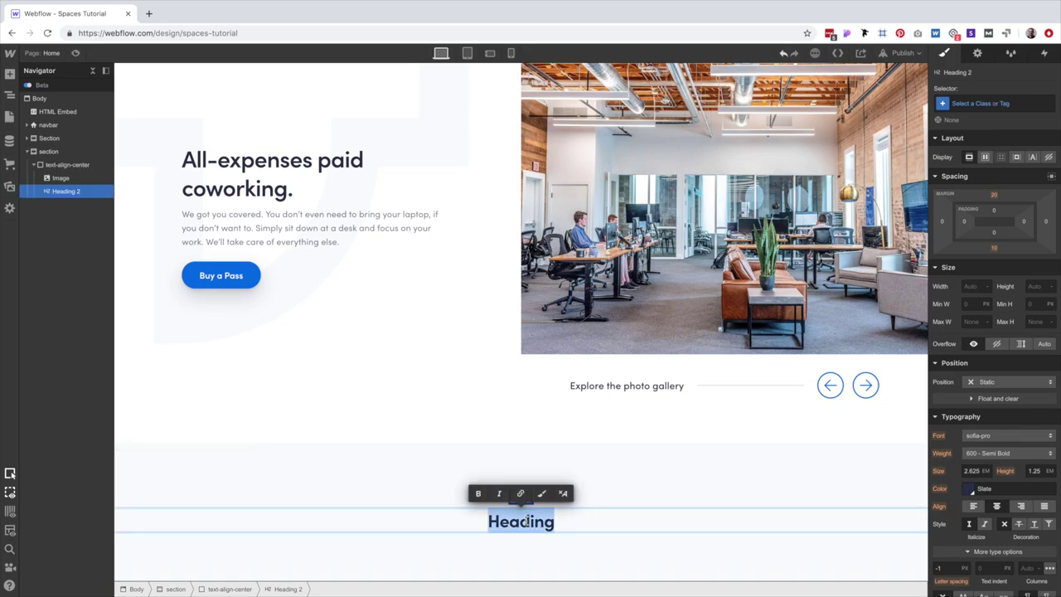
type("Our Locations")
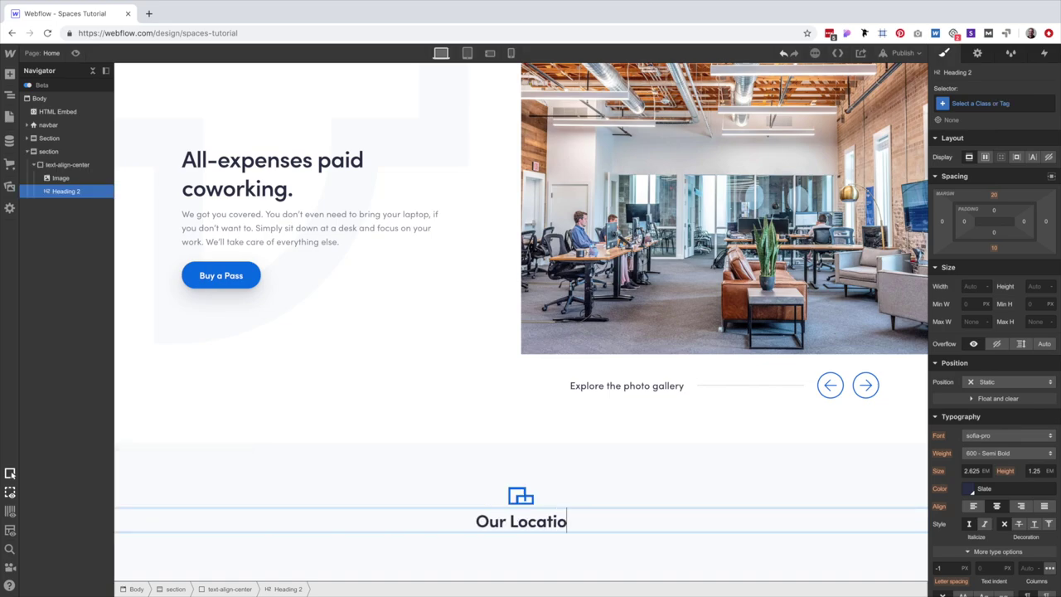
Reset the text-align-center div's text alignment to demonstrate its effect, and centre it again.
left_click(231, 588)
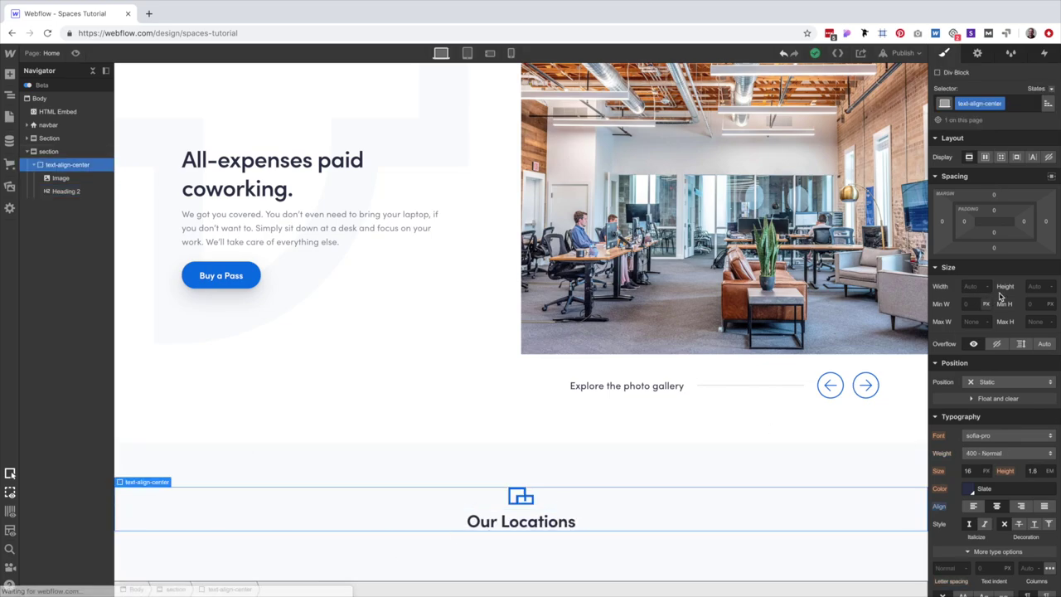
left_click(938, 506, "alt")
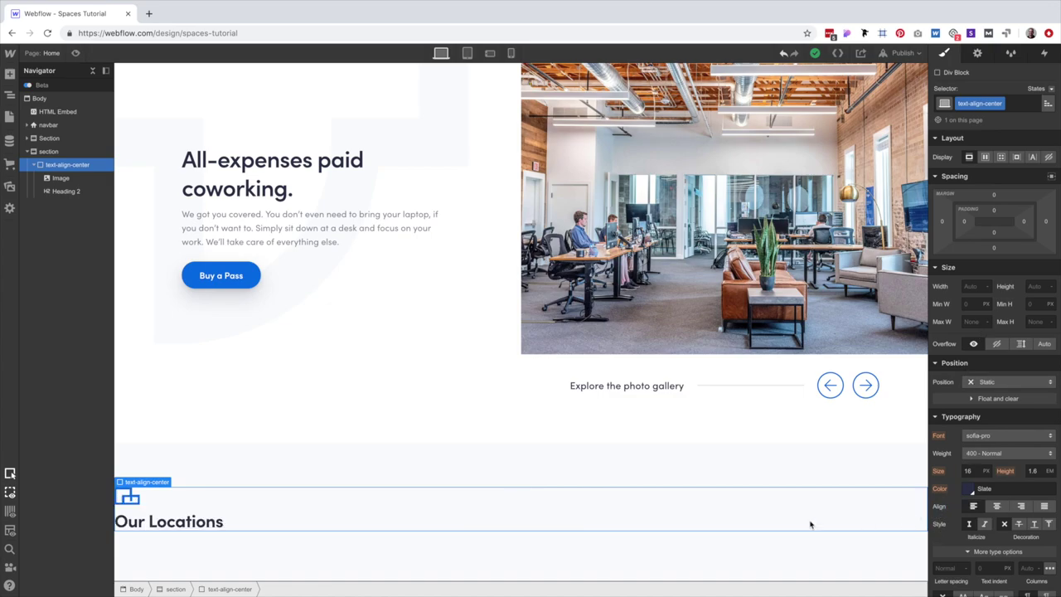
left_click(996, 505)
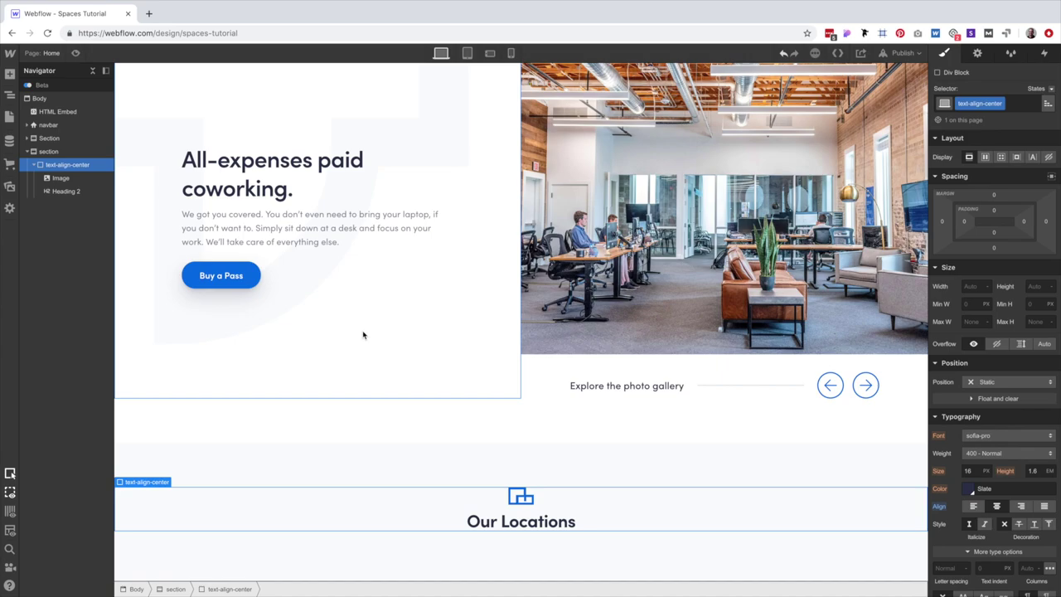
Give the icon above the Our Locations heading the class "icon__our-locations".
left_click(520, 496)
left_click(979, 103)
type("icon")
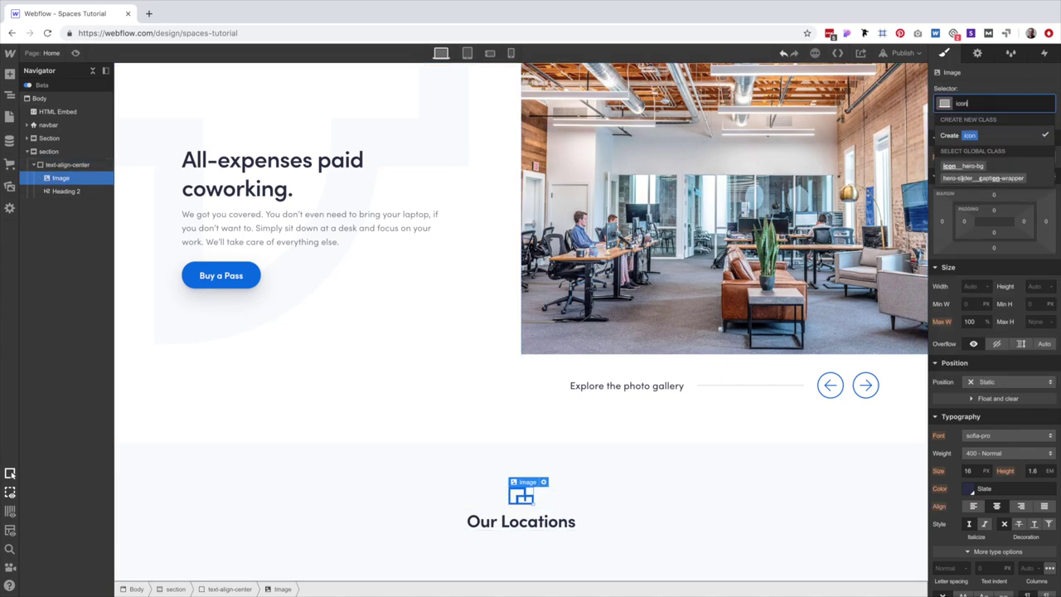
type("__our")
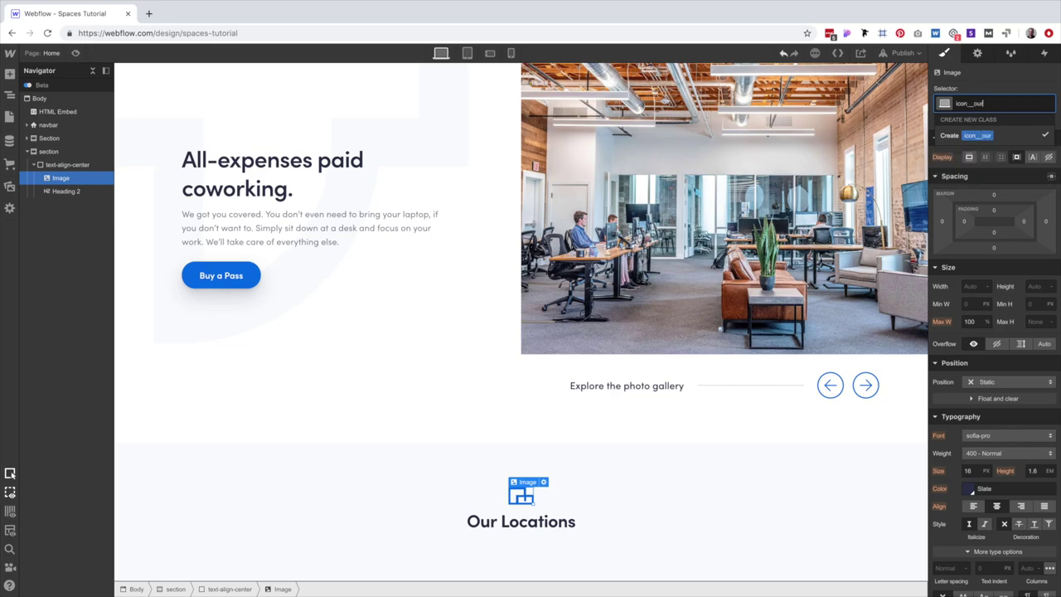
type("-locations")
key("Return")
Check the Our Locations icon's size in the Sketch mockup and set the icon's width to 46 px in Webflow.
key("ctrl+Left")
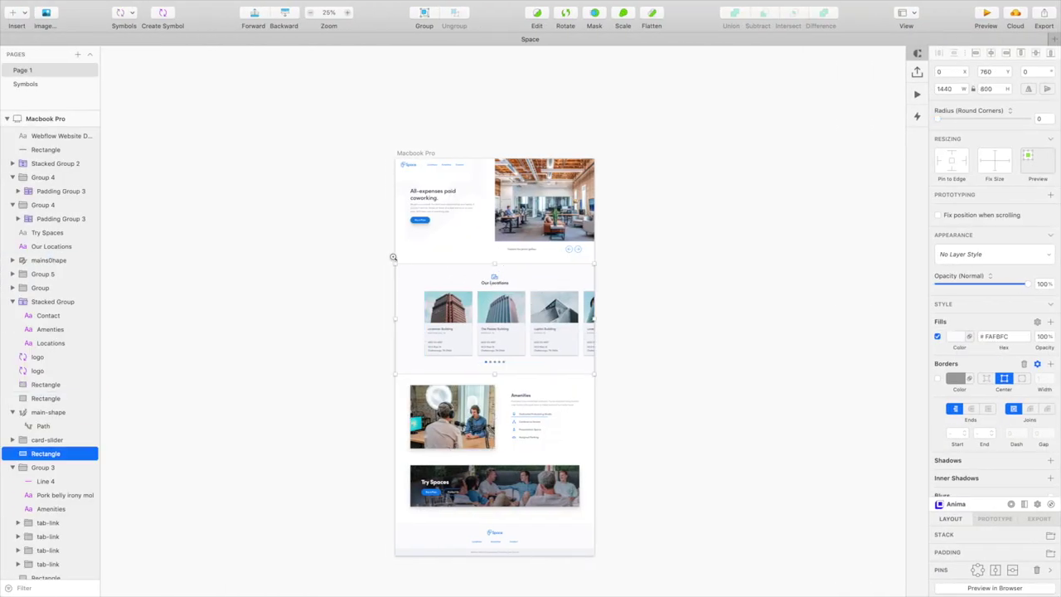
scroll(547, 299, "up", 5)
left_click(655, 319)
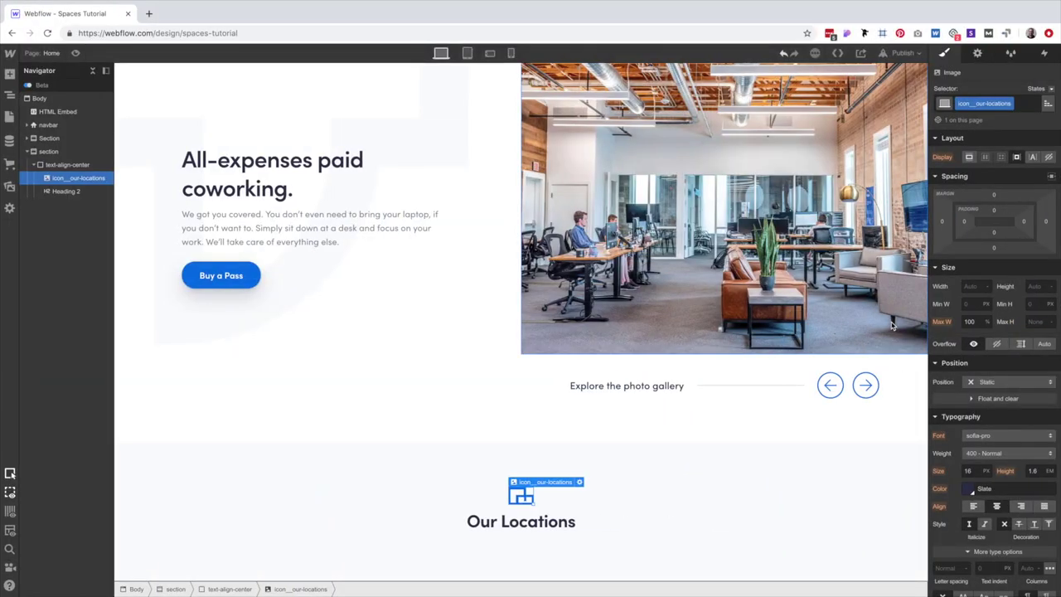
left_click(968, 285)
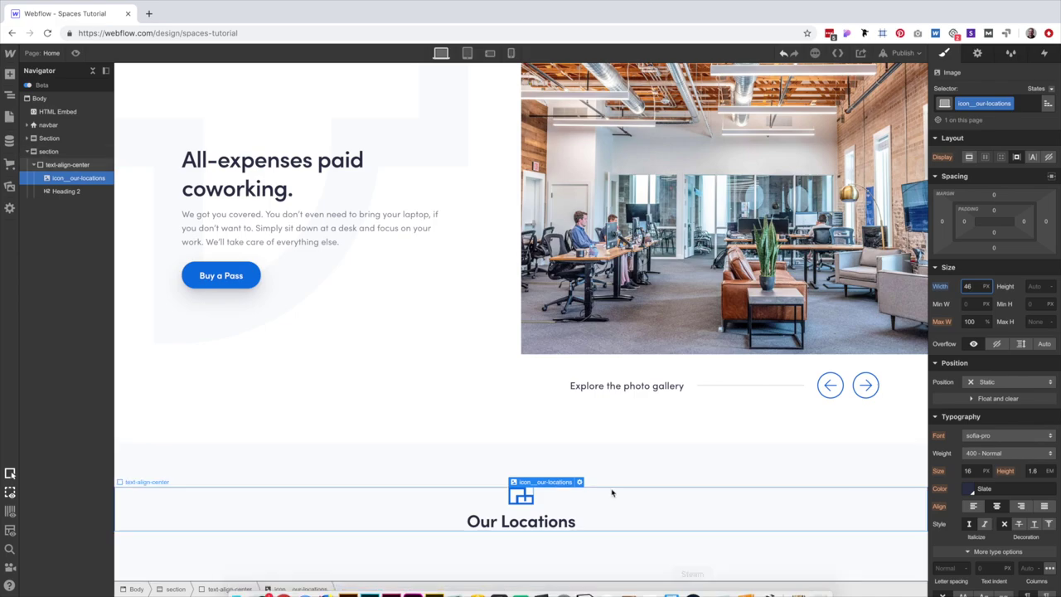
Add a Slider to the light-blue section, below the text-align-center div.
left_click(609, 519)
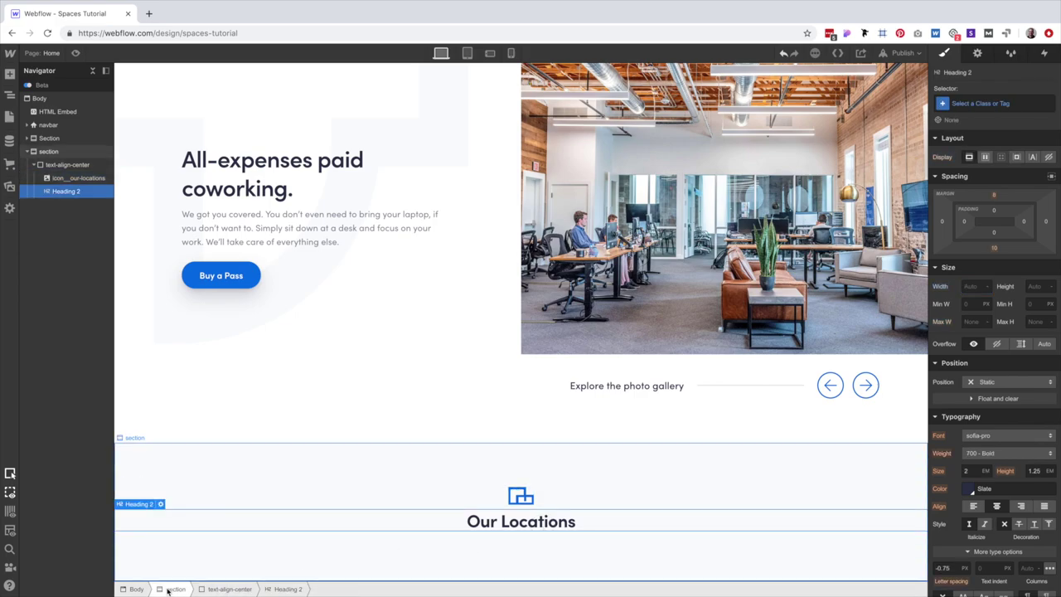
left_click(469, 531)
key("ctrl+e")
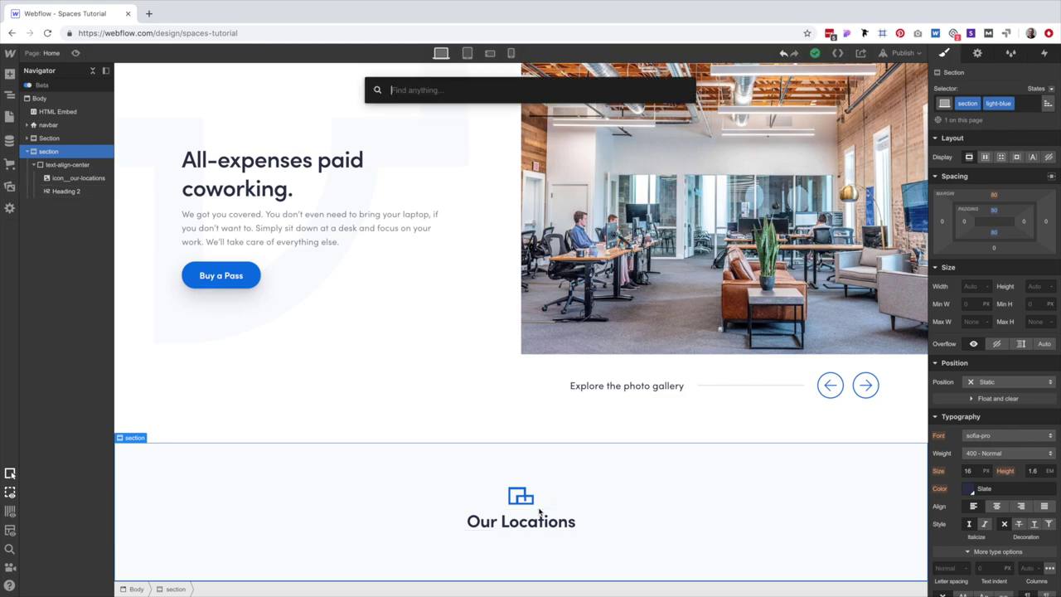
type("sl")
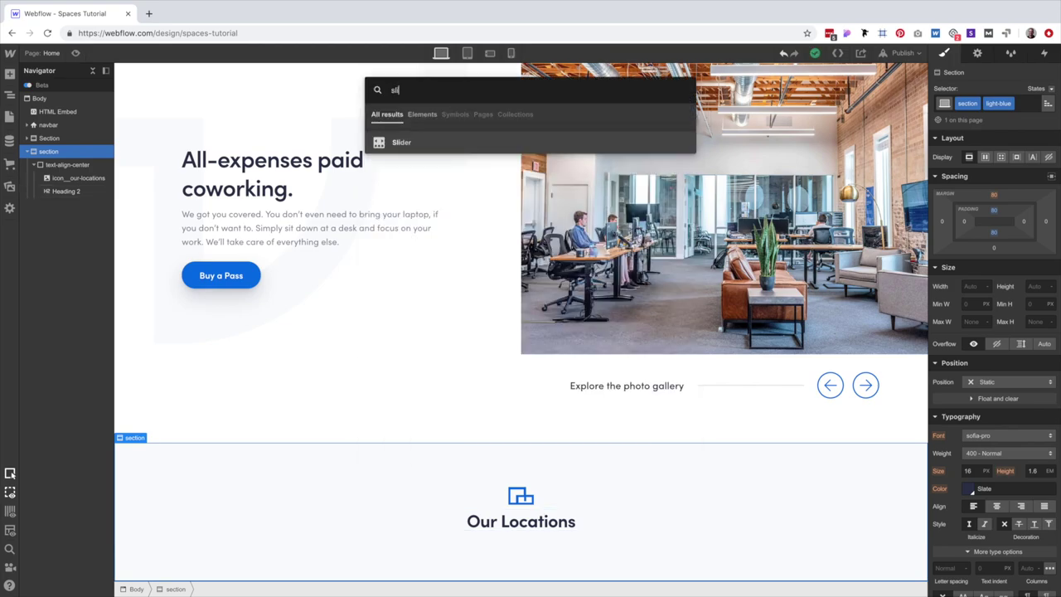
key("Return")
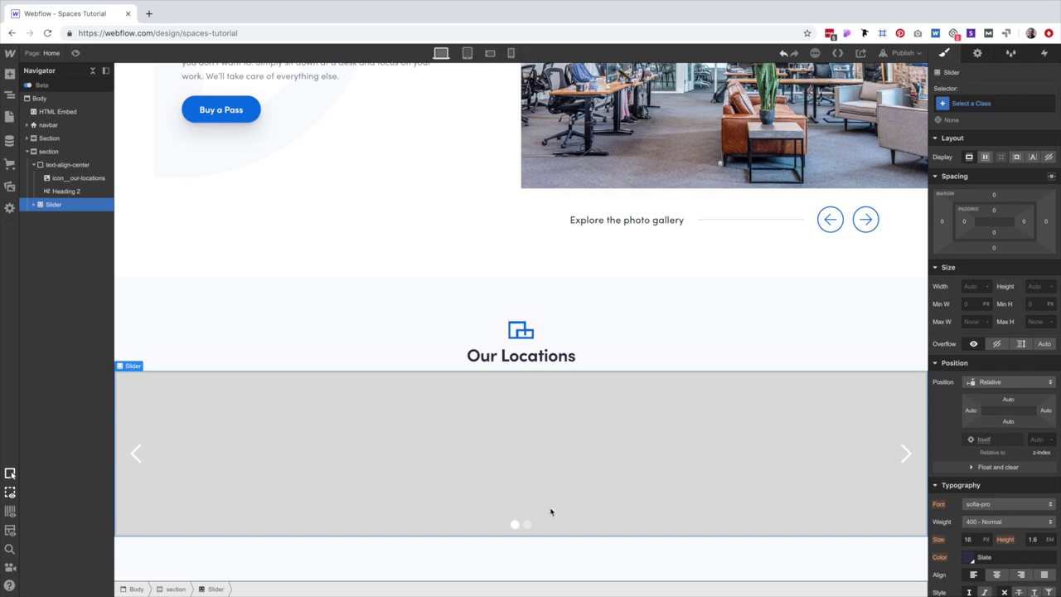
Hide the slider's left and right arrows by giving both the existing display-none class.
left_click(130, 402)
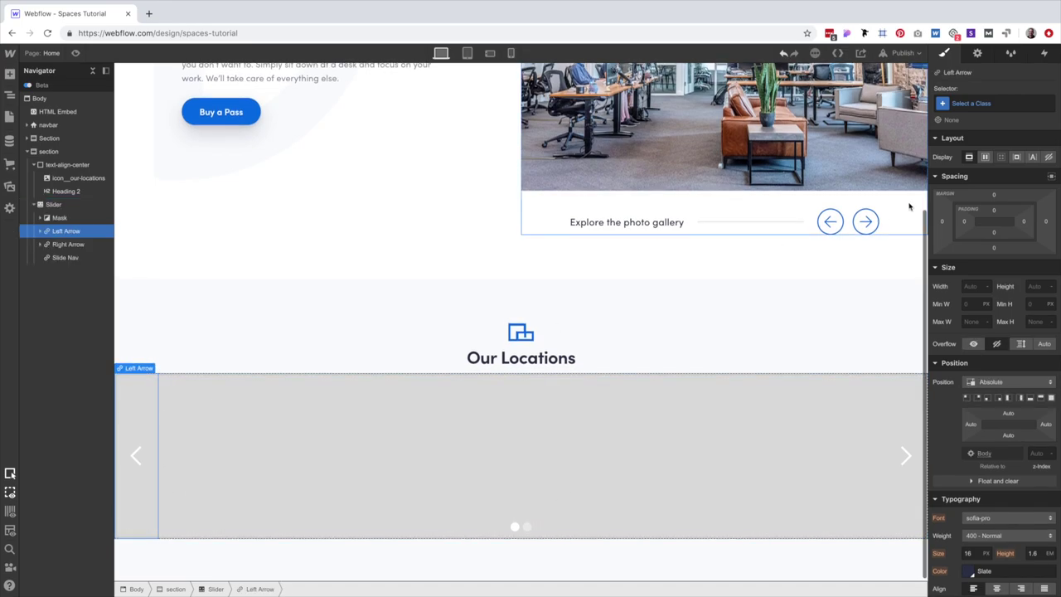
left_click(968, 102)
type("displ")
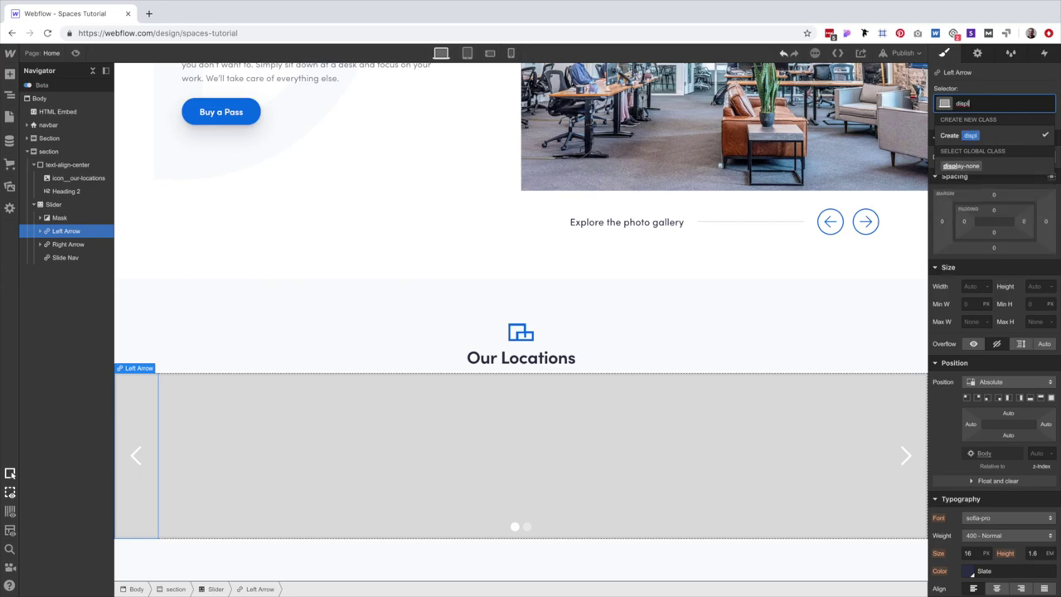
key("Down")
key("Return")
left_click(908, 407)
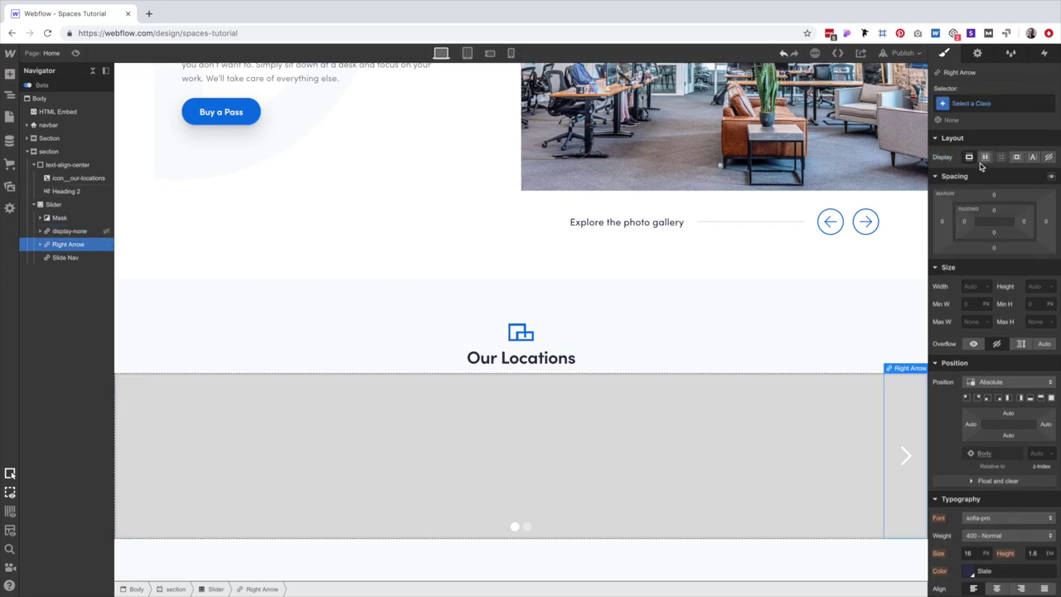
left_click(970, 103)
type("dis")
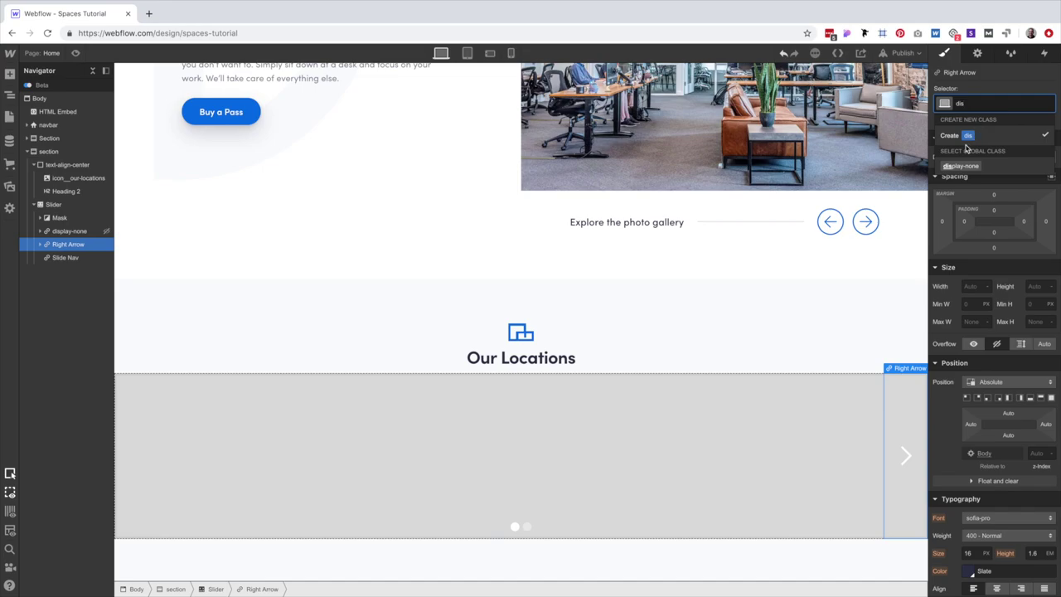
key("Down")
key("Return")
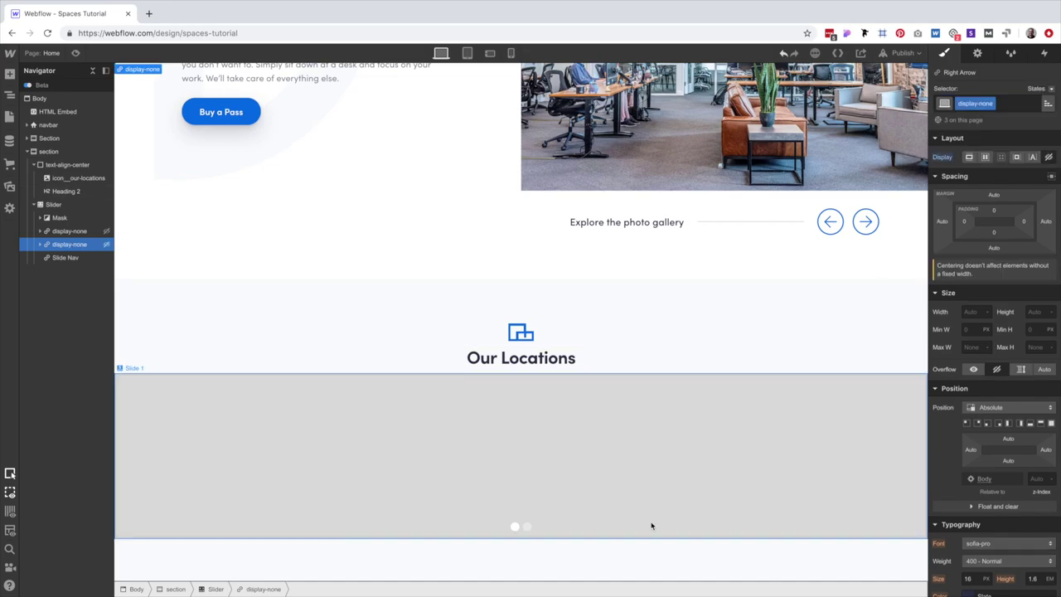
Give the slider's Slide Nav the new class "card-slider__dot-nav".
left_click(609, 522)
left_click(1002, 106)
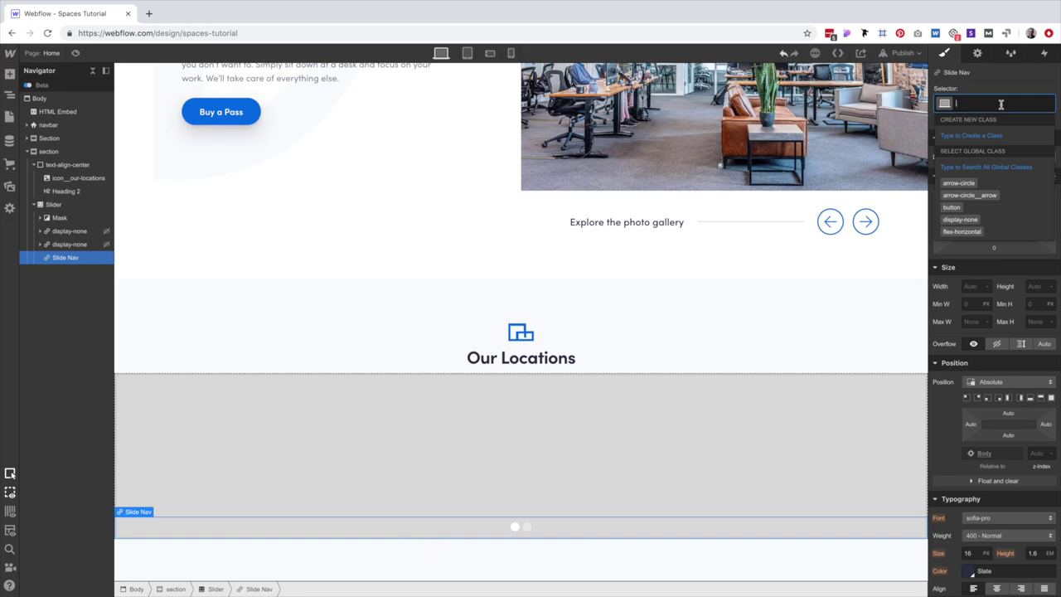
type("card-slider_")
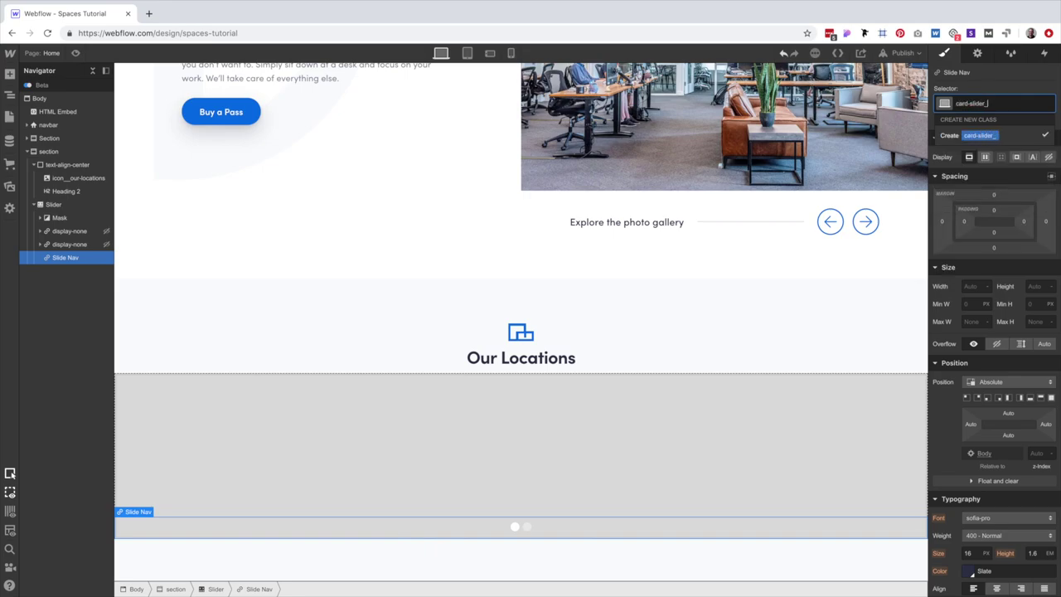
type("_dot-navigati")
key("BackSpace")
key("BackSpace")
key("BackSpace")
key("BackSpace")
key("BackSpace")
key("BackSpace")
type("v")
key("Return")
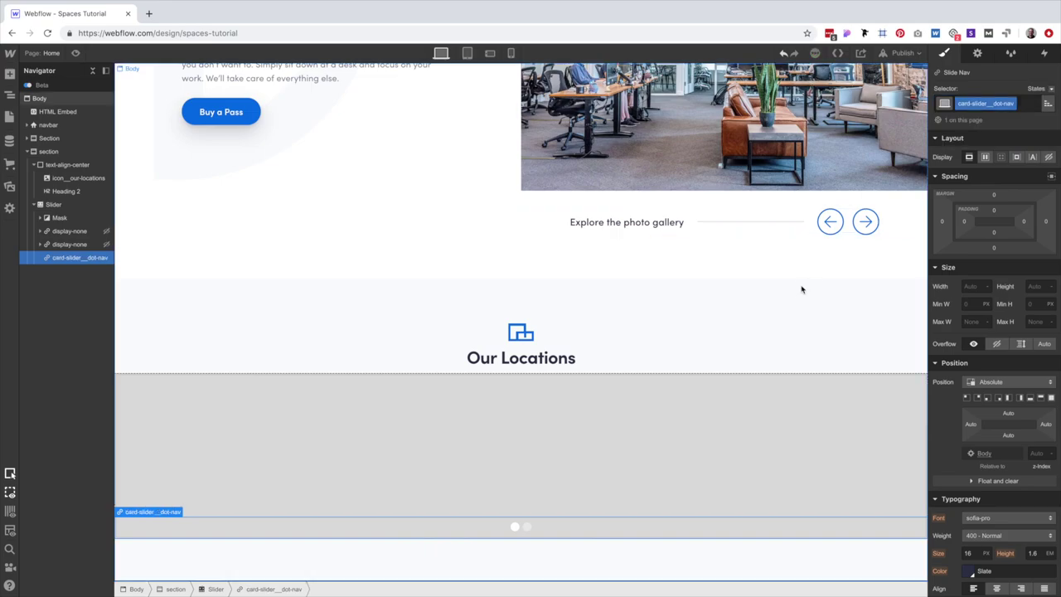
Give the slider's first slide the new class "card-slider__slide".
left_click(592, 472)
left_click(995, 103)
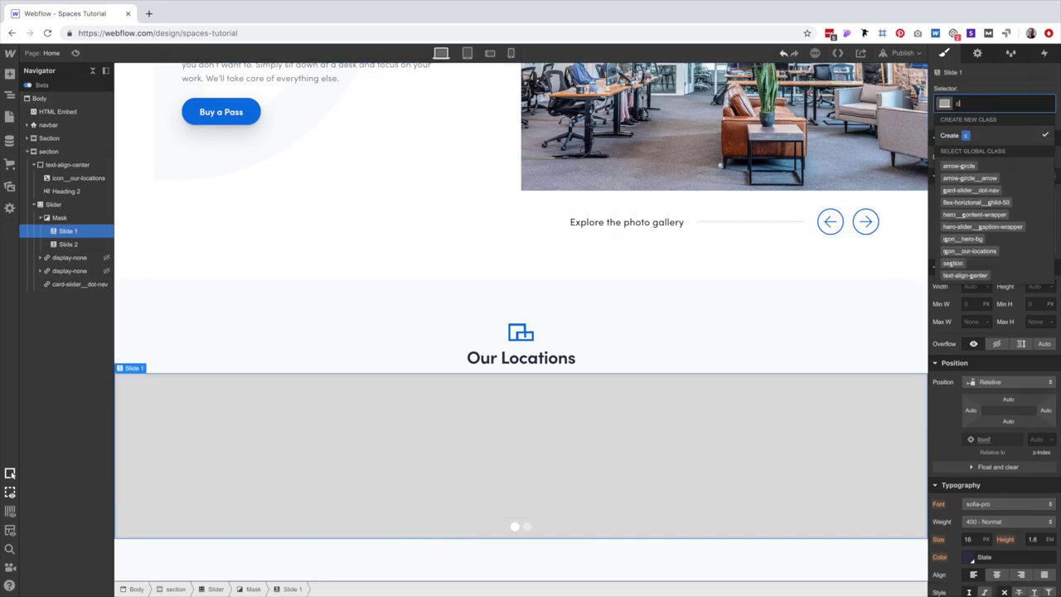
type("card-slider__slide")
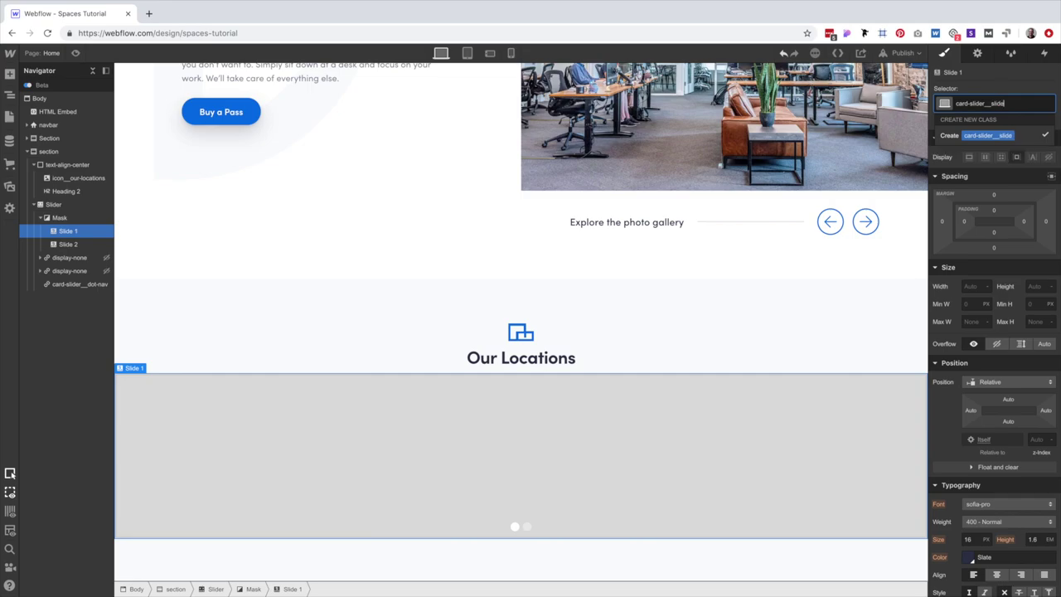
key("Return")
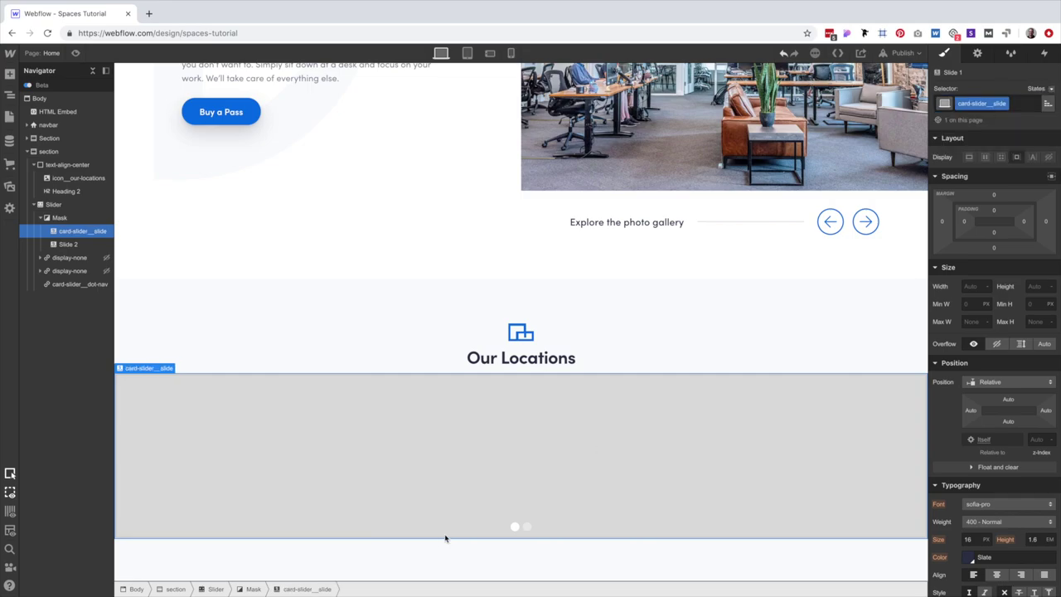
Give the slider's Mask the new class "card-slider__mask".
left_click(261, 588)
left_click(945, 106)
type("car")
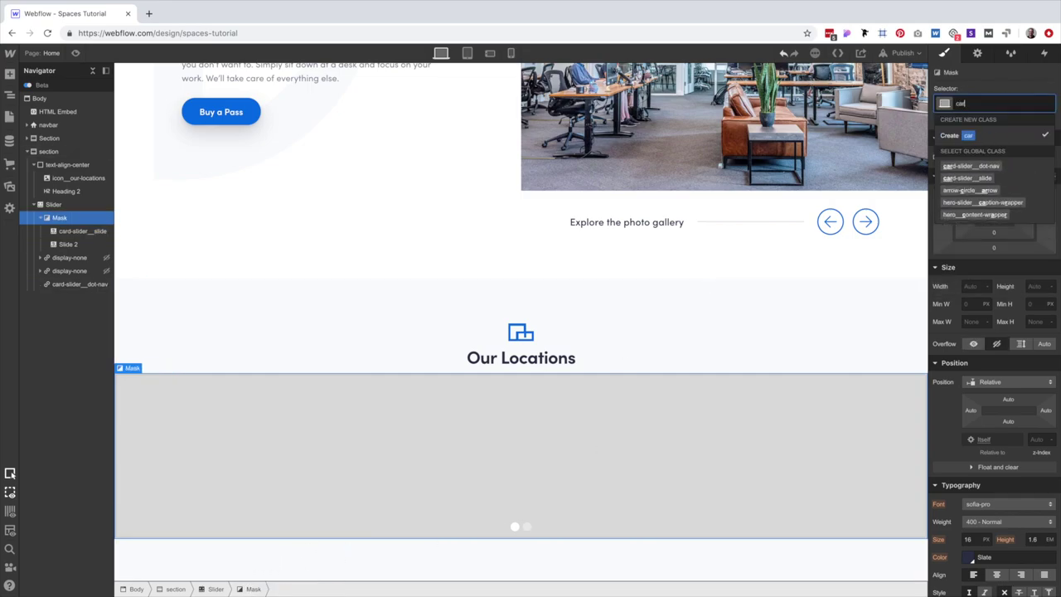
type("ds-slider")
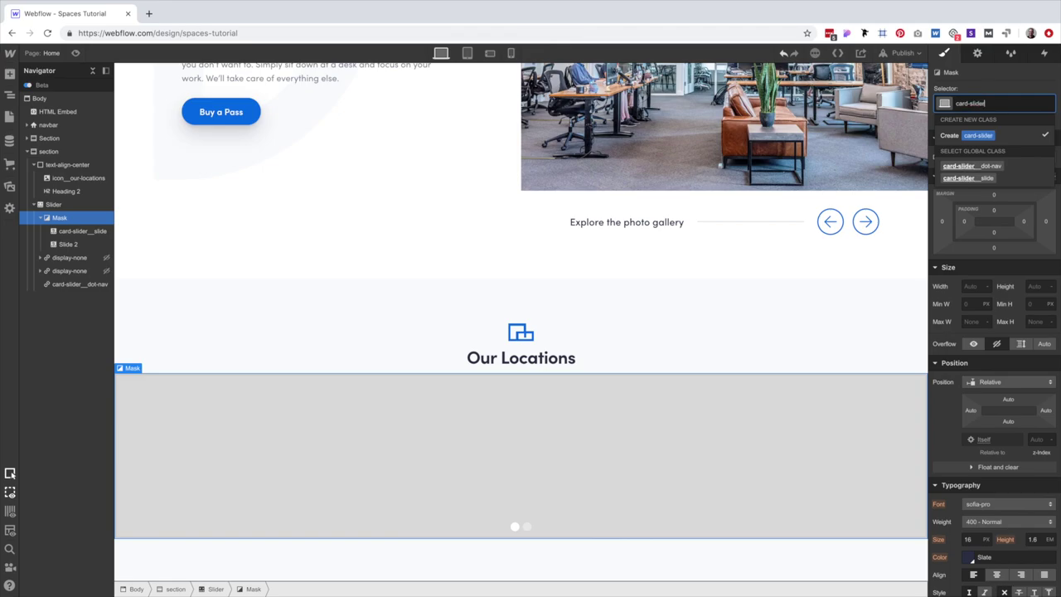
type("__mask")
key("Return")
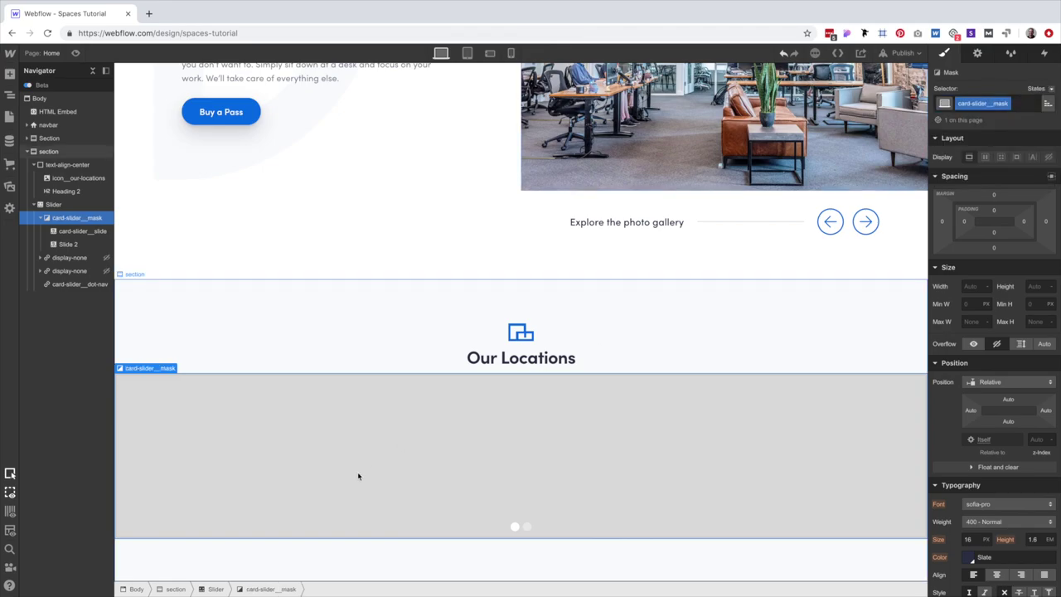
Give the Slider element itself the new class "card-slider".
left_click(215, 588)
key("ctrl+Return")
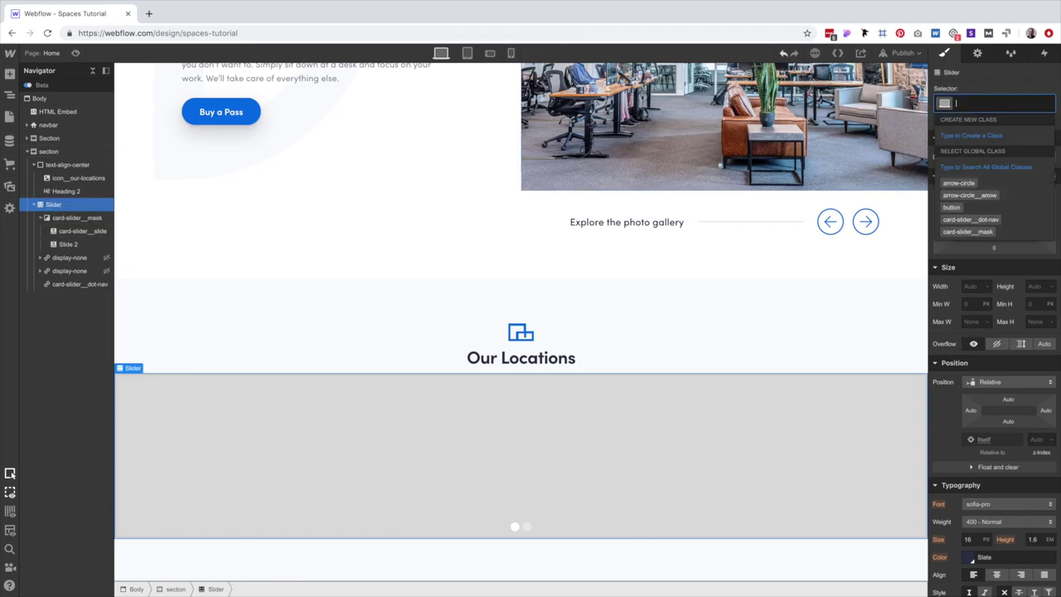
type("card-slider")
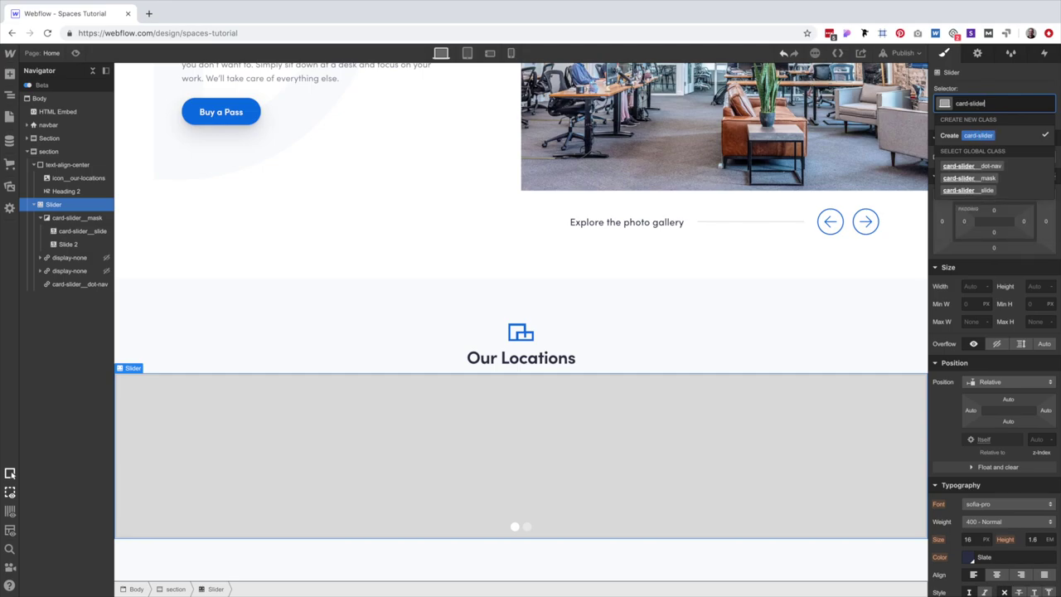
key("Return")
Set the width of the first card-slider__slide to 344 px.
left_click(495, 452)
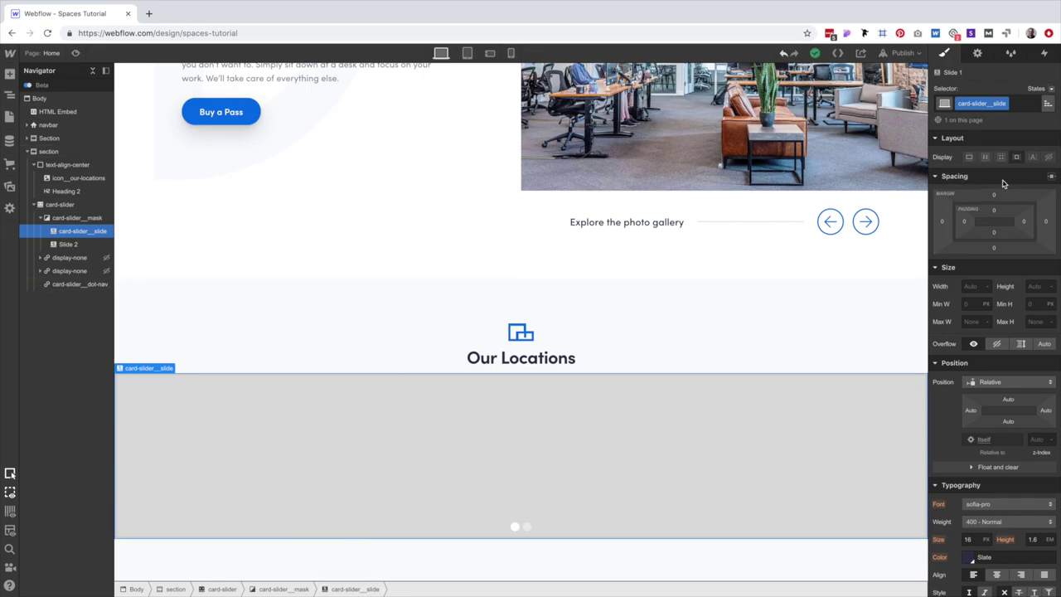
left_click(971, 286)
type("34")
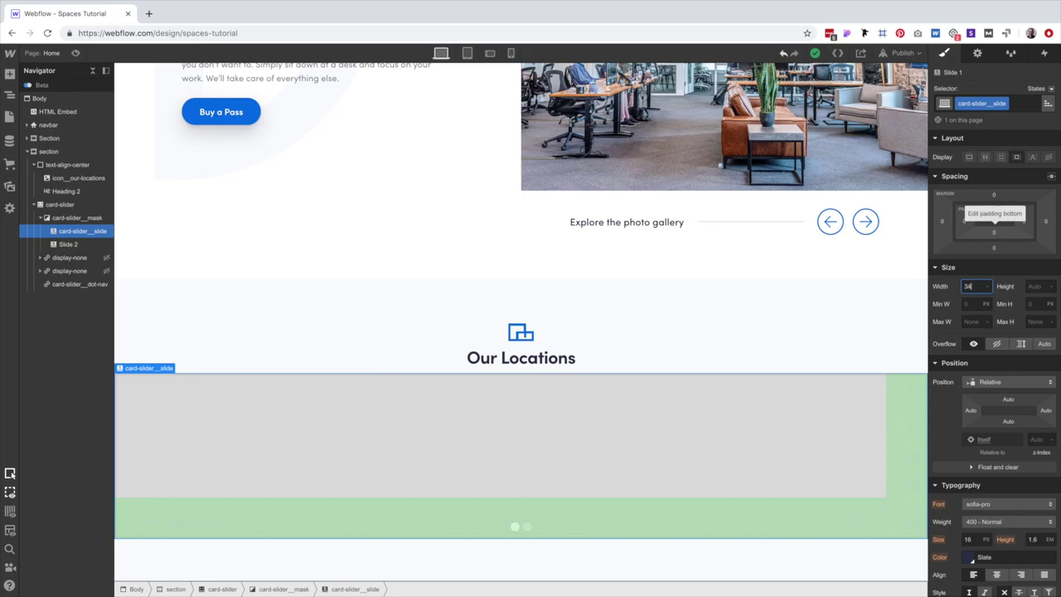
type("4")
key("Return")
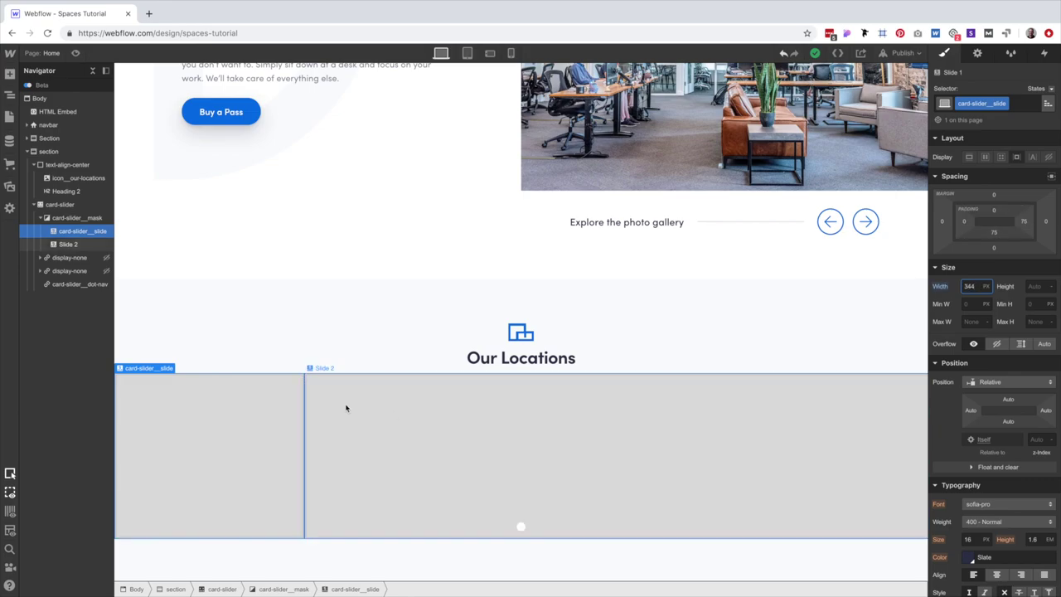
Apply the existing card-slider__slide class to Slide 2.
left_click(357, 401)
left_click(976, 102)
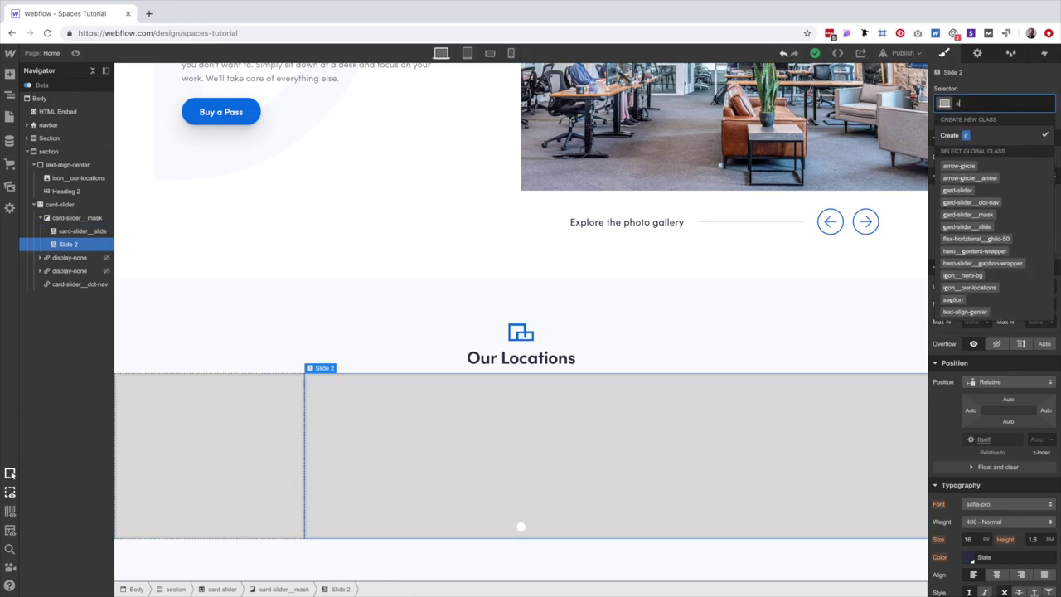
type("card")
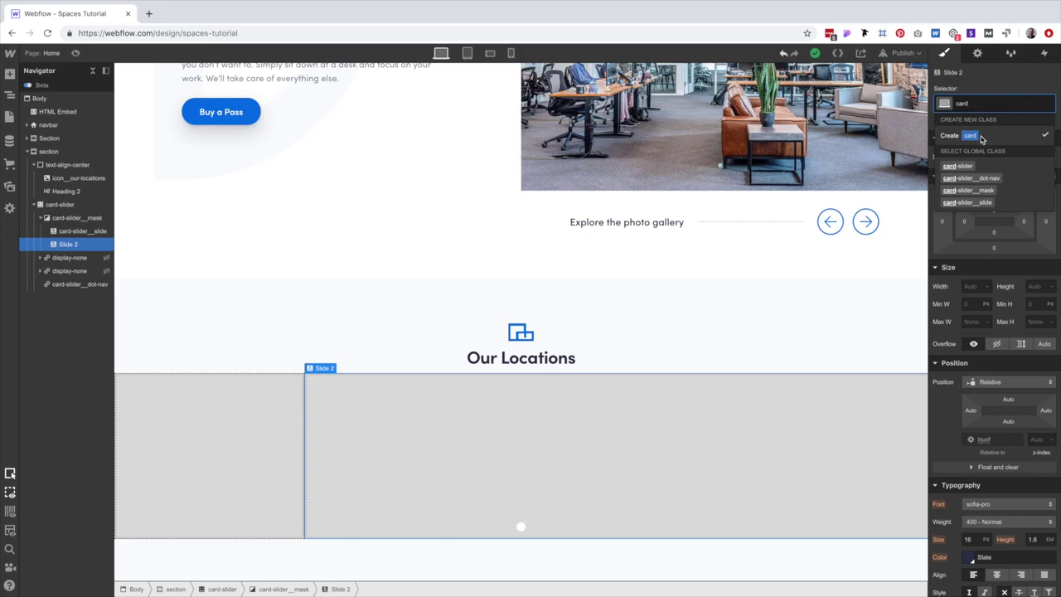
left_click(983, 202)
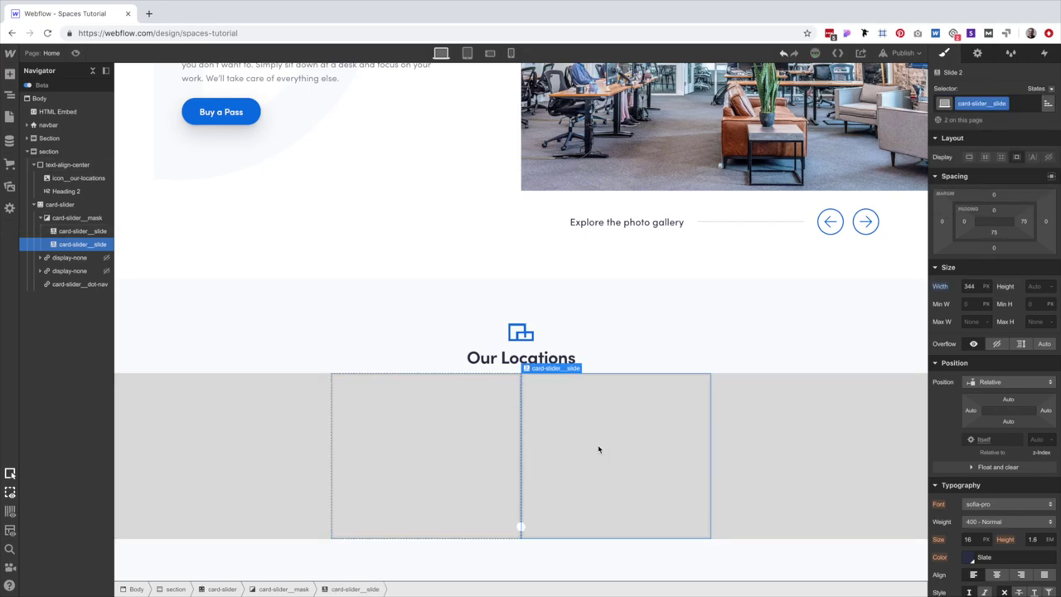
Set the right margin of the card-slider__slide class to 40 px.
left_click(459, 450)
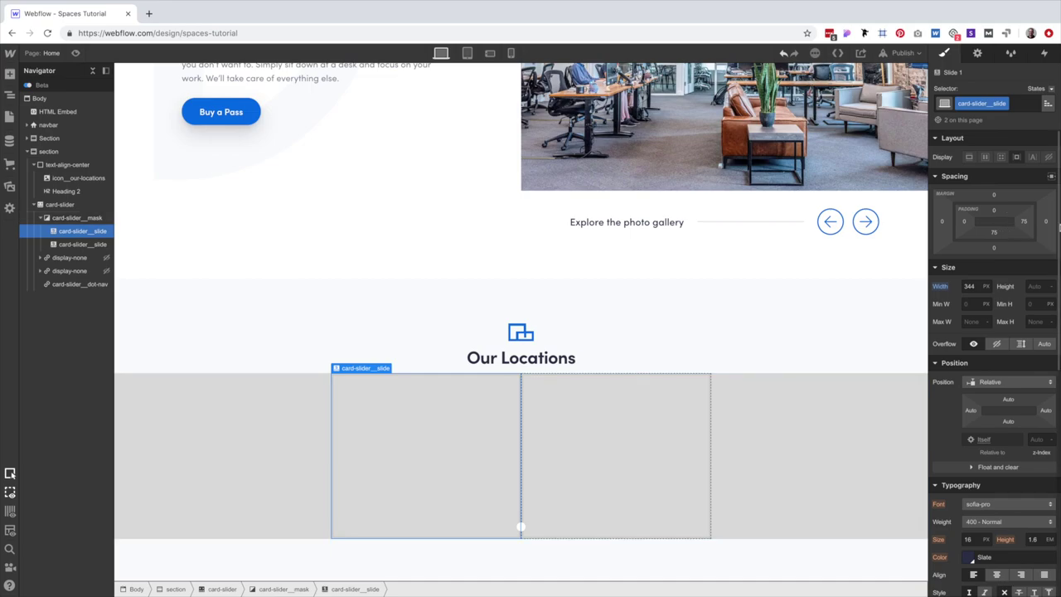
left_click(1046, 221)
type("40")
key("Return")
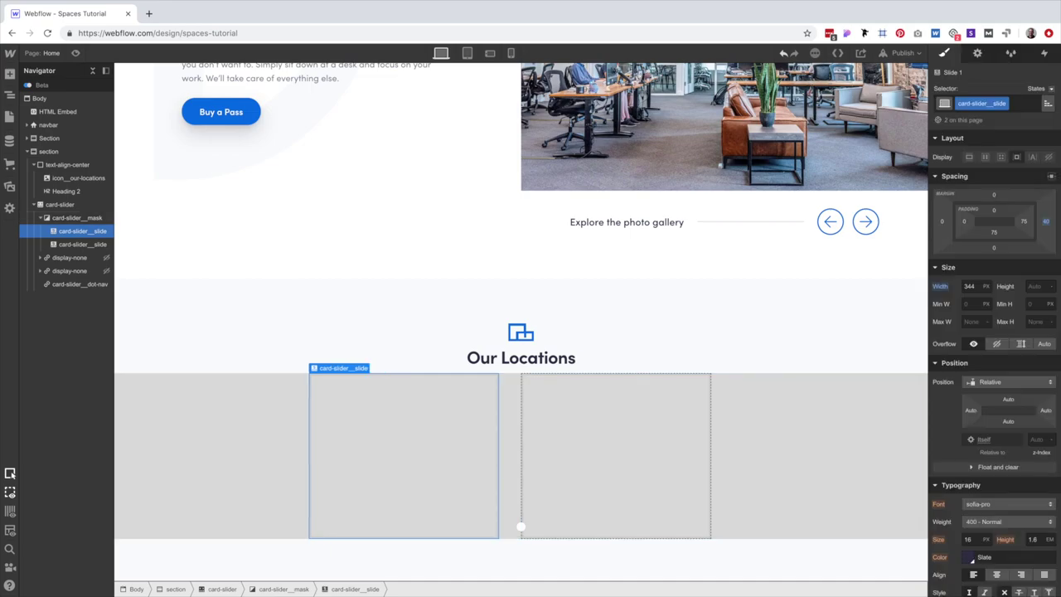
Copy the second slide into card-slider__mask to make a third slide, and check the page in preview mode.
left_click(305, 587)
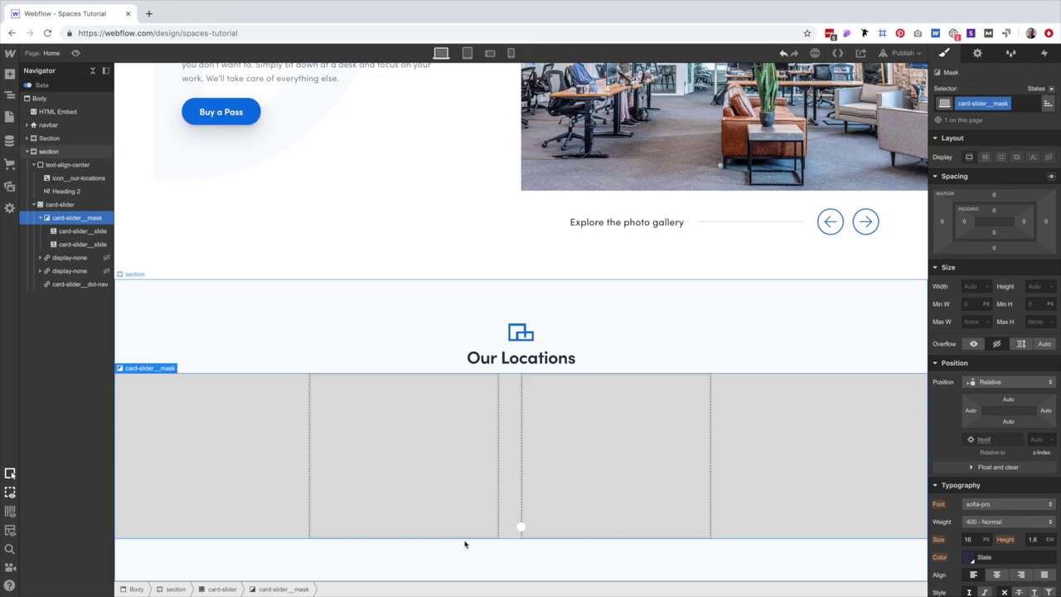
left_click(597, 423)
left_click(283, 589)
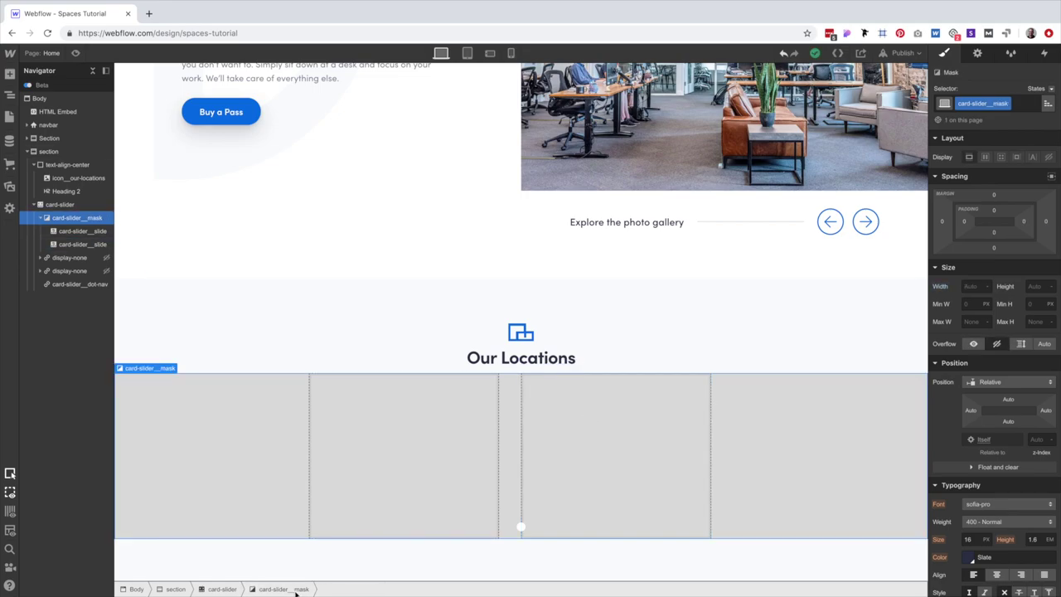
key("ctrl+v")
left_click(76, 54)
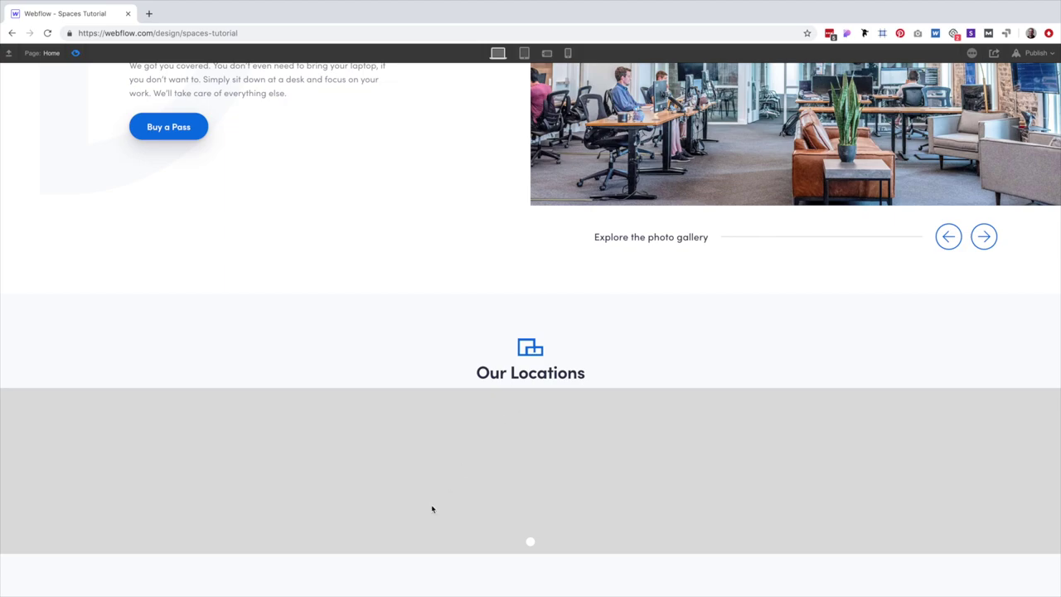
key("super+shift+p")
Set the width of card-slider__mask to 344 px, matching the slides, and check the page in preview mode.
left_click(365, 473)
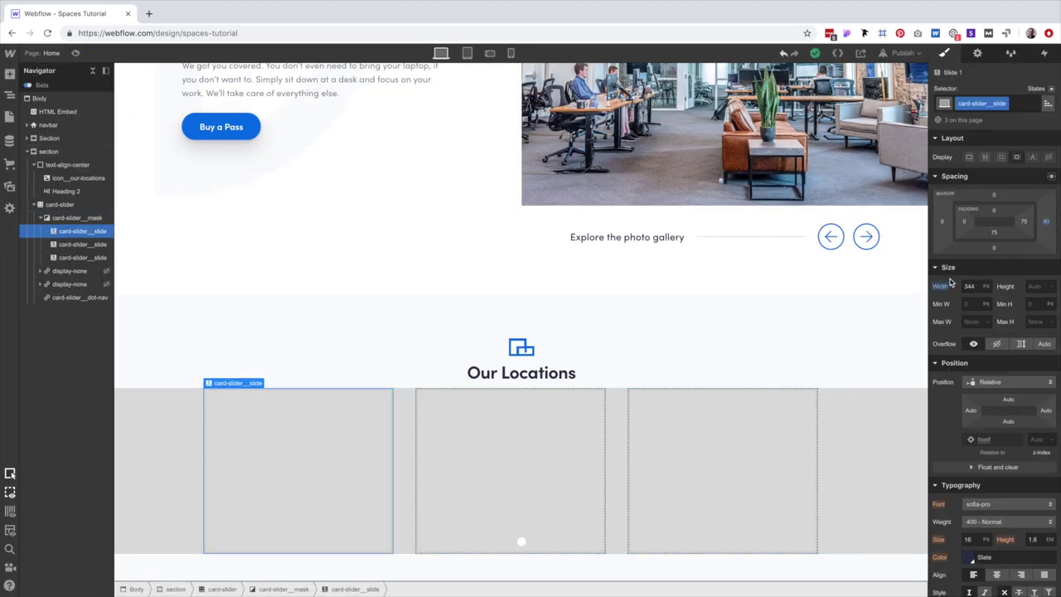
left_click(283, 588)
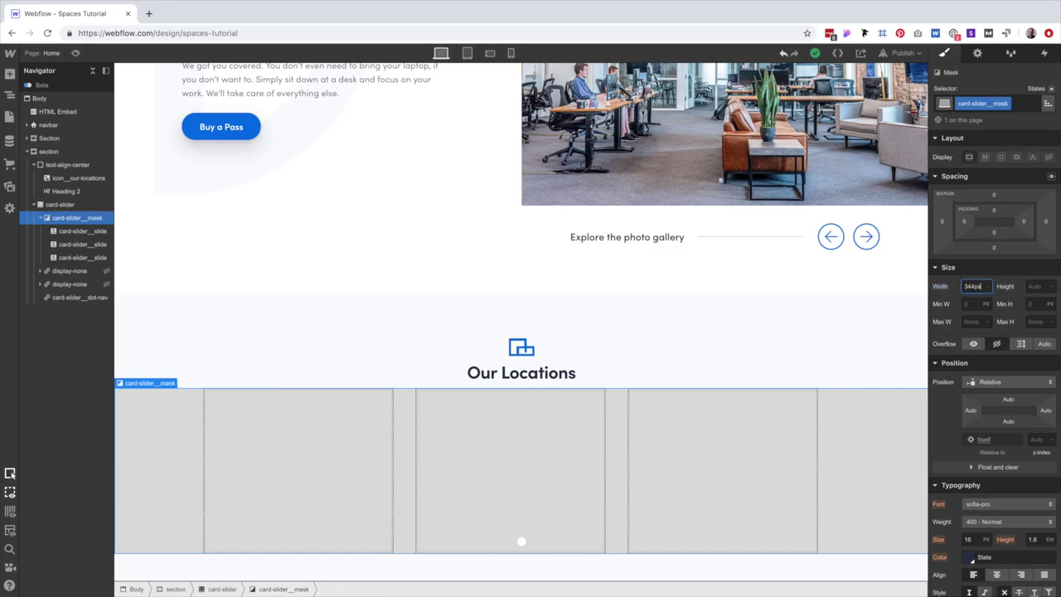
key("Return")
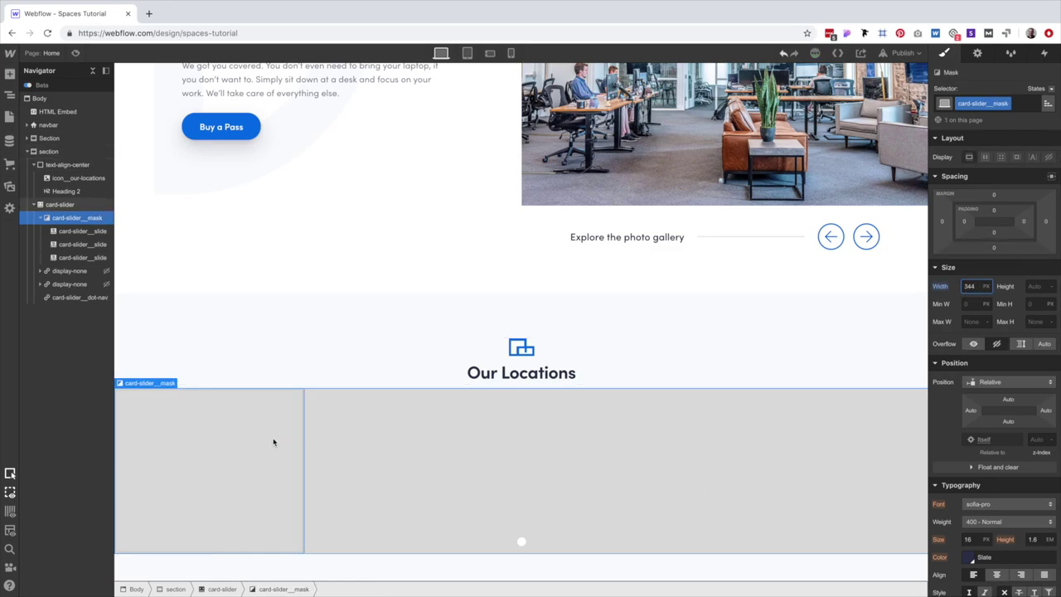
left_click(77, 54)
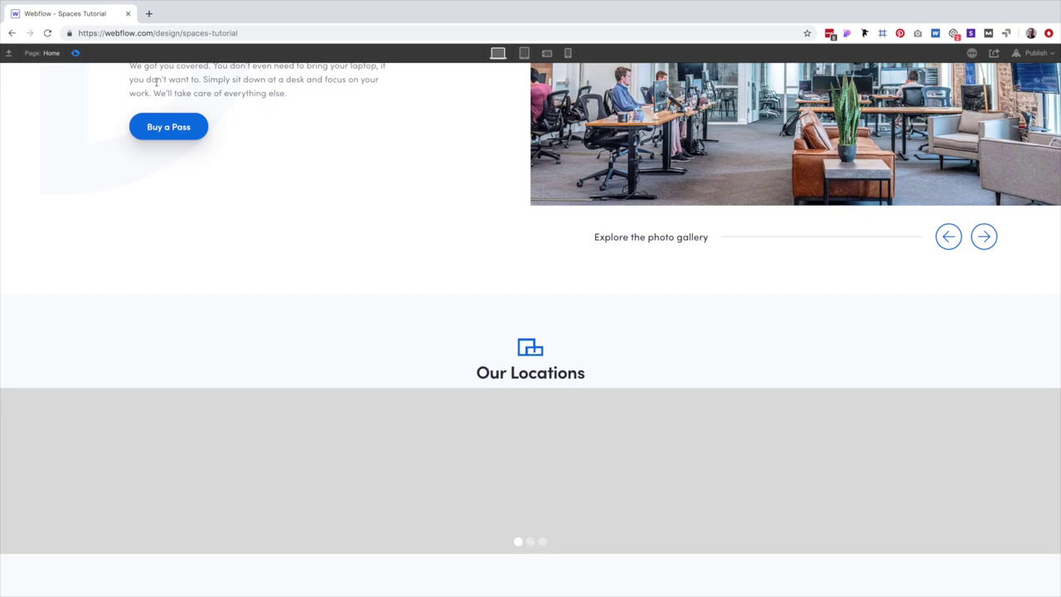
left_click(76, 53)
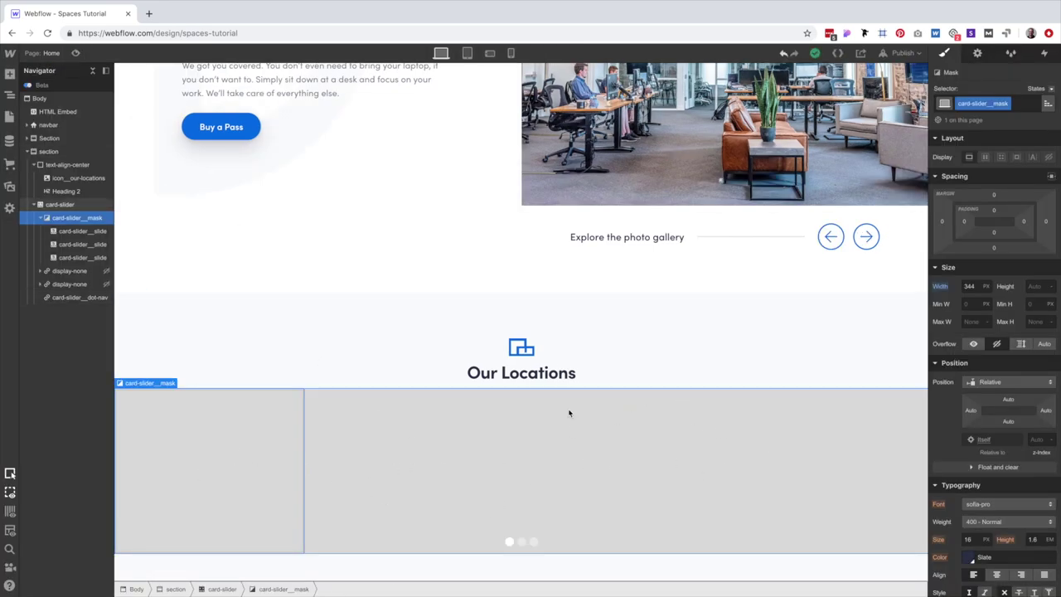
Make the background color of the card-slider element transparent.
left_click(238, 417)
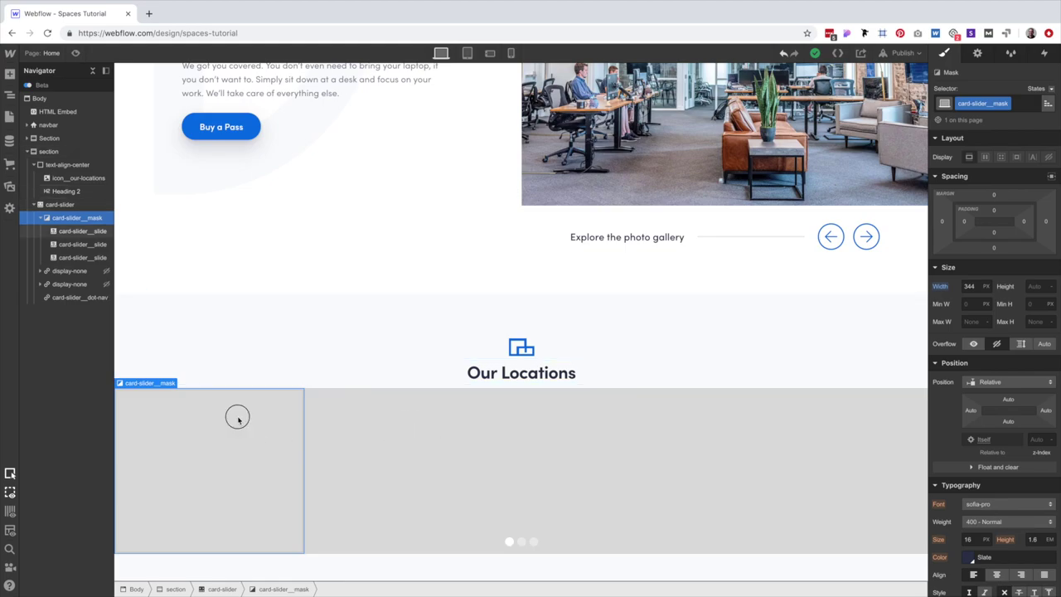
left_click(431, 474)
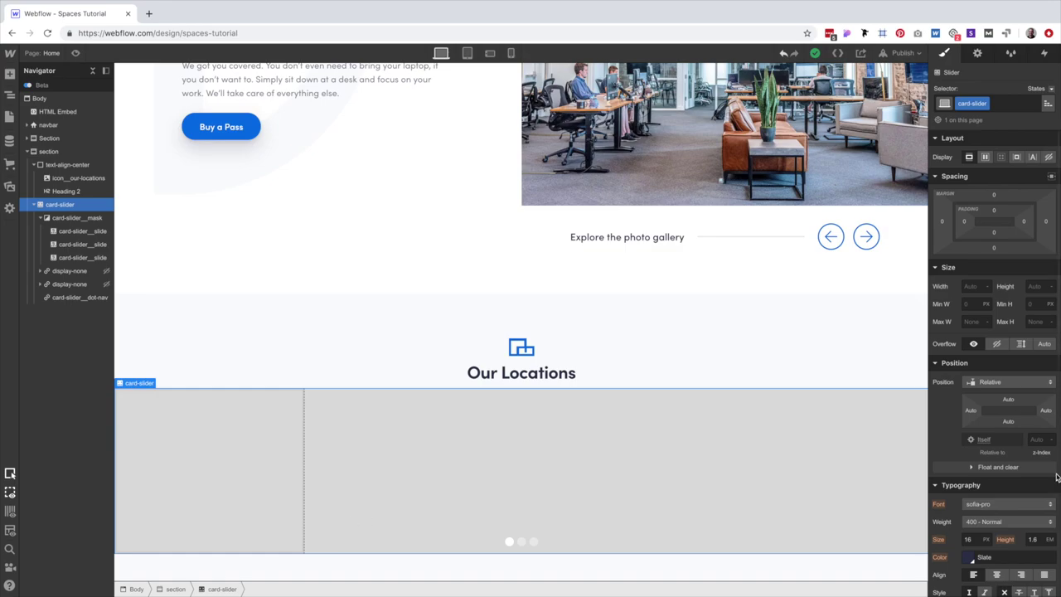
scroll(974, 454, "down", 5)
left_click(968, 450)
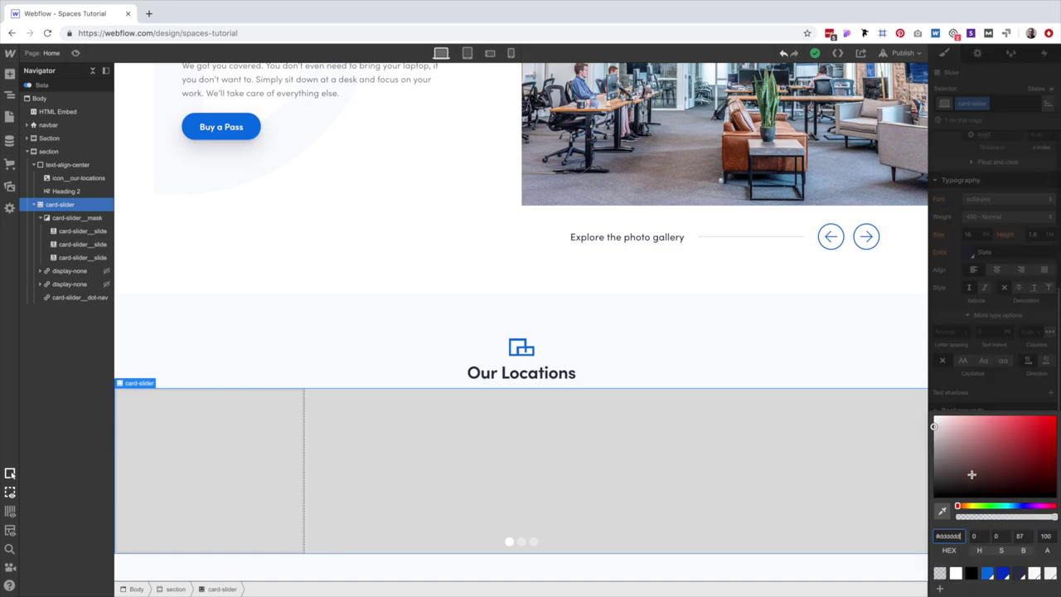
left_click(938, 550)
Set the background color of the card-slider__slide class to the White Smoke swatch.
left_click(248, 456)
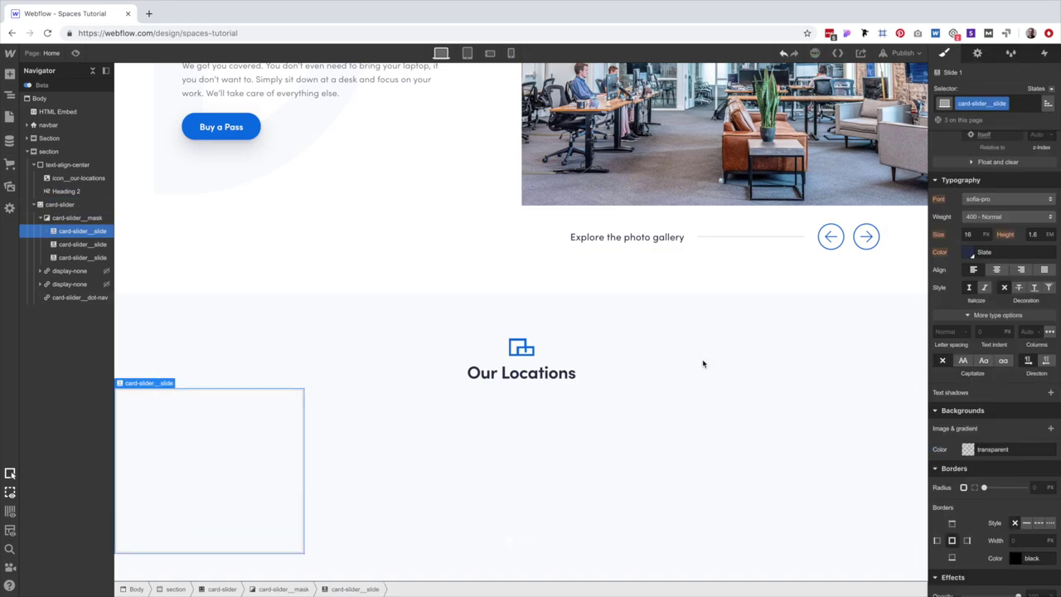
scroll(970, 373, "down", 2)
left_click(968, 366)
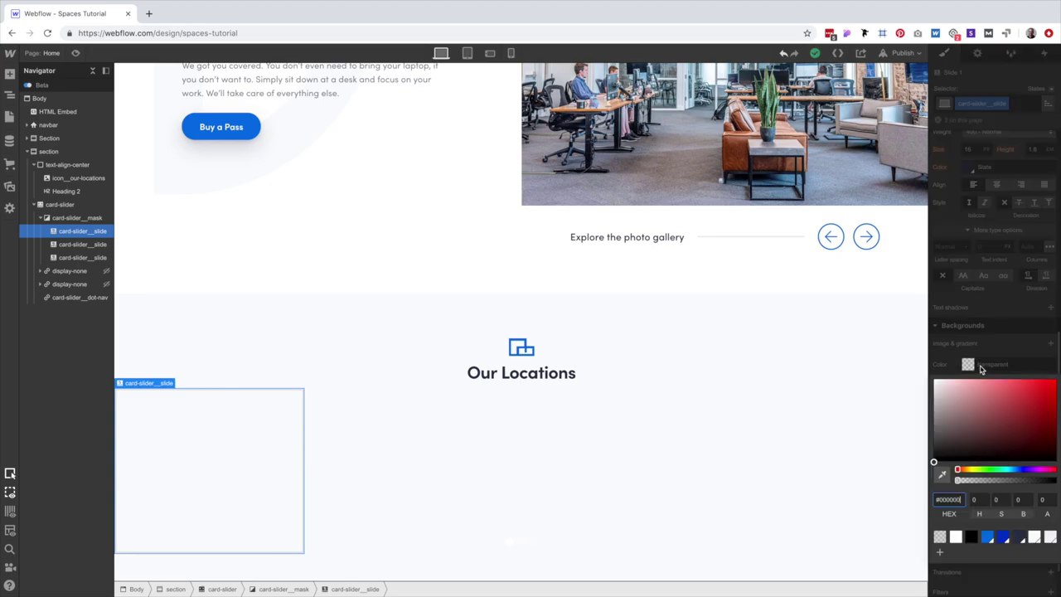
left_click(1050, 538)
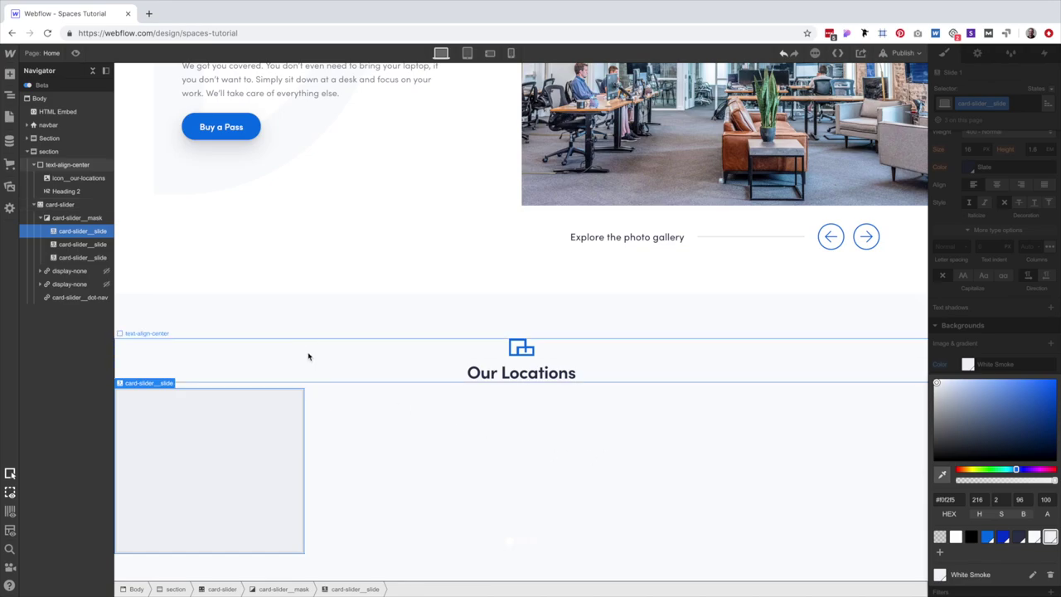
left_click(307, 356)
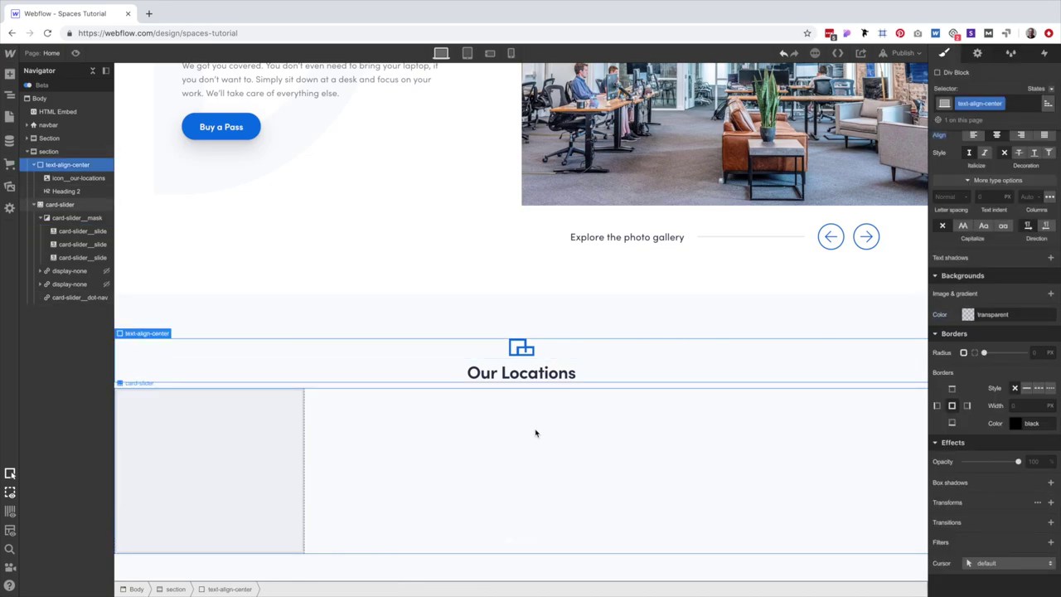
Set the overflow of card-slider__mask to visible so the neighbouring slides show.
left_click(367, 528)
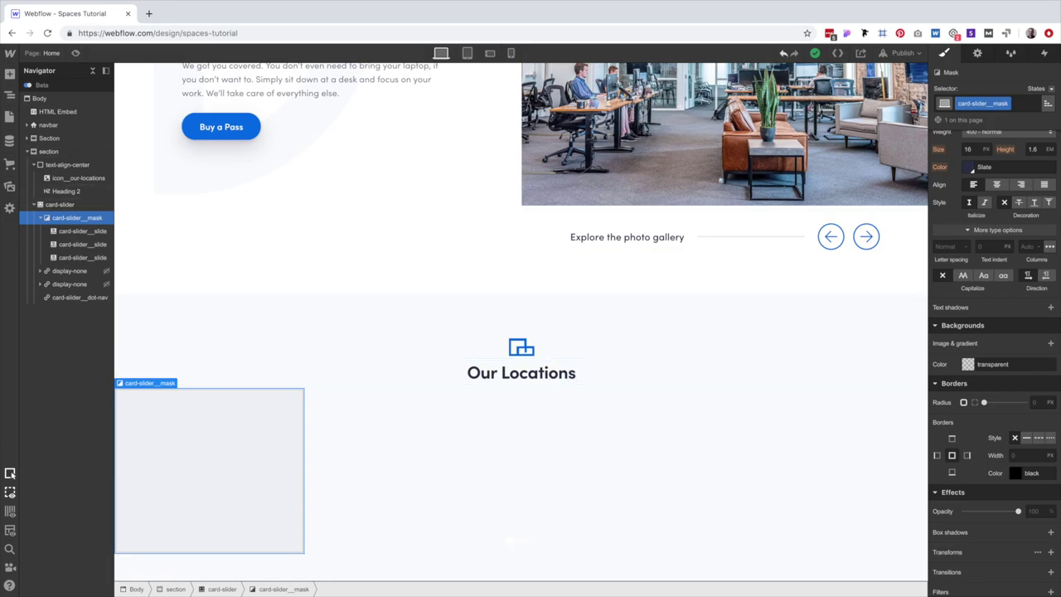
scroll(1005, 388, "up", 10)
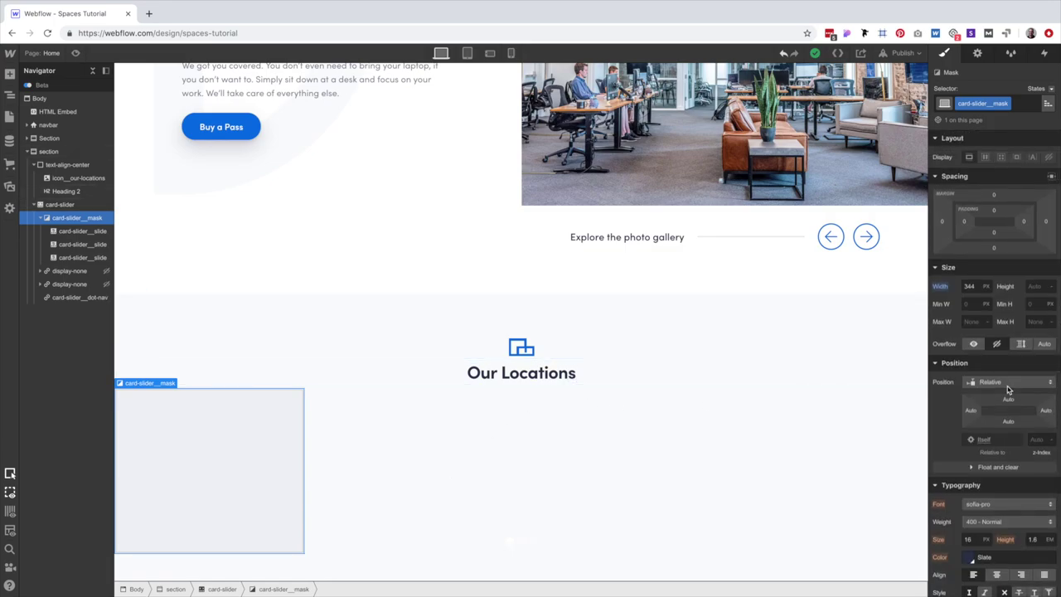
left_click(974, 344)
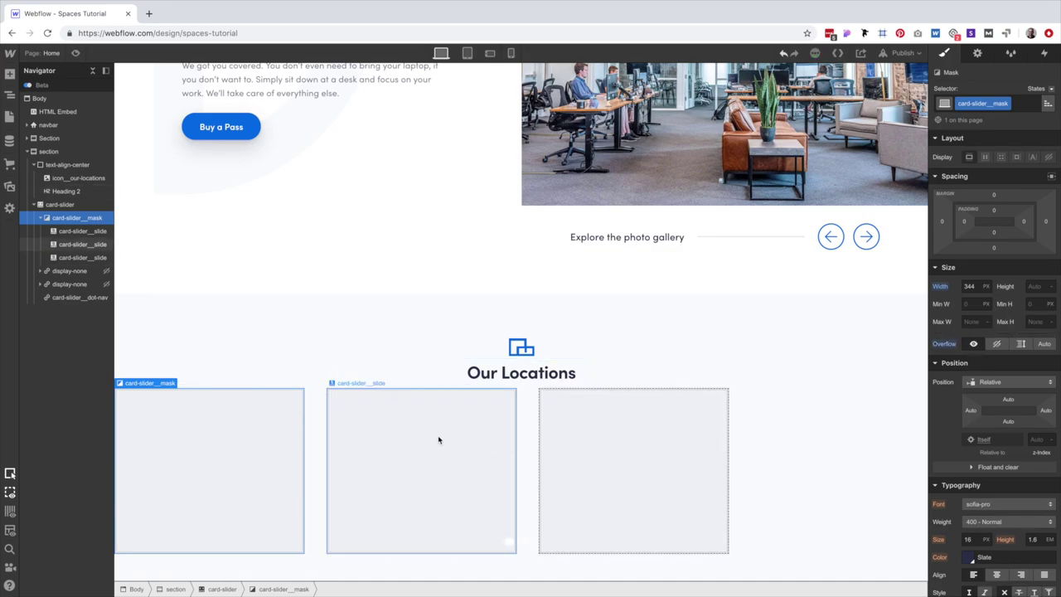
scroll(478, 453, "down", 1)
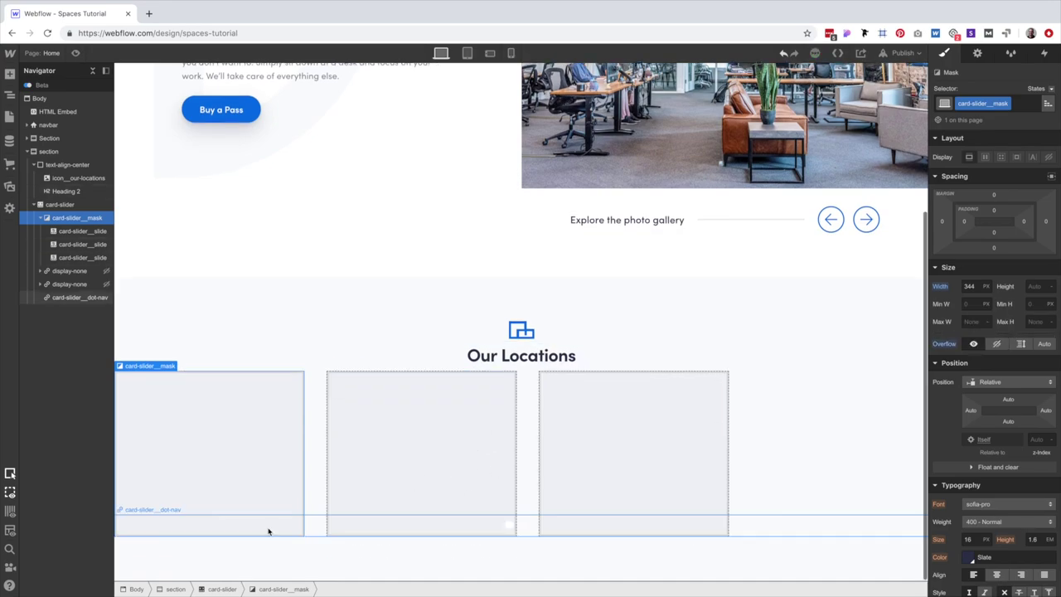
Give the card-slider element a top margin of 40 px.
left_click(222, 588)
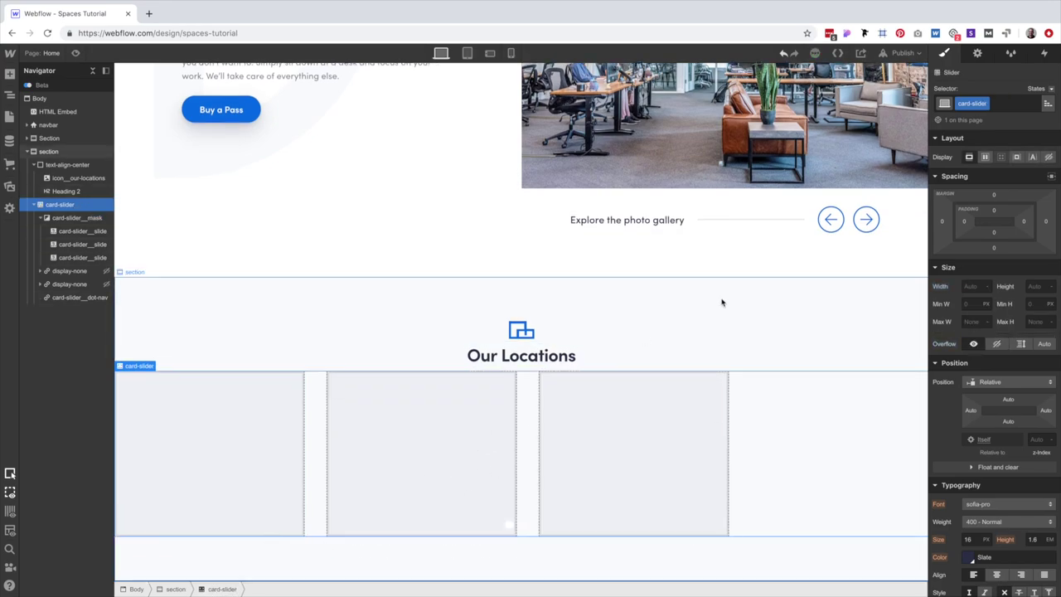
left_click(995, 196)
type("40")
key("Return")
scroll(530, 348, "down", 1)
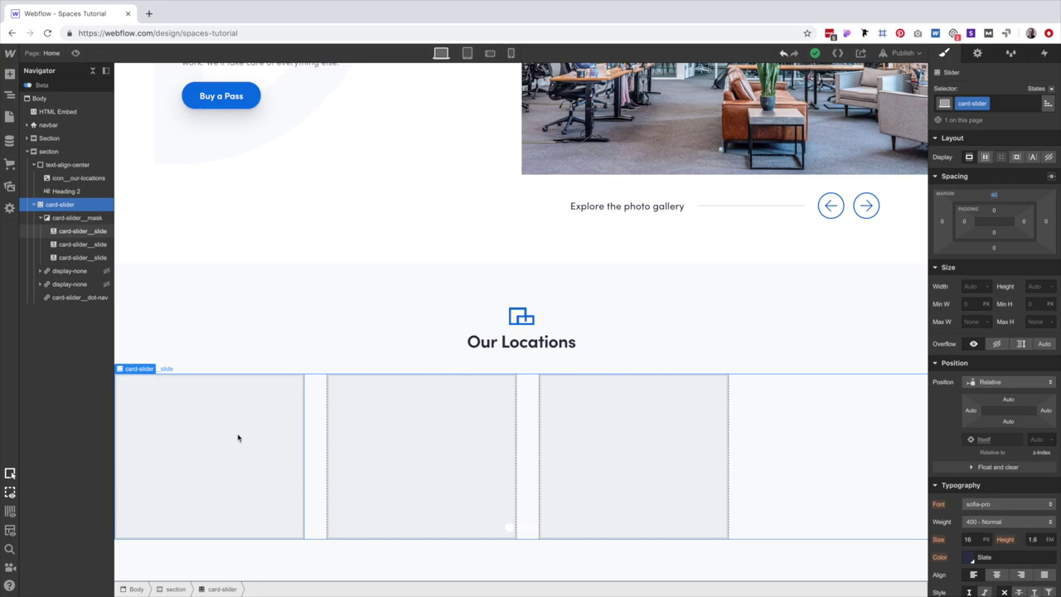
Set the left padding of the card-slider element to 6 VW.
left_click(253, 527)
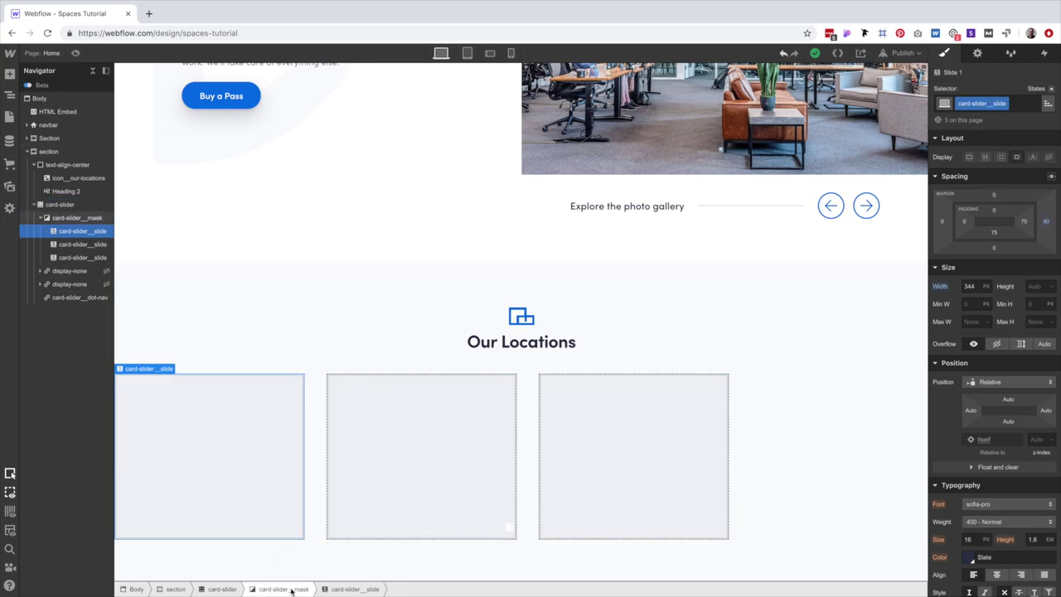
left_click(290, 590)
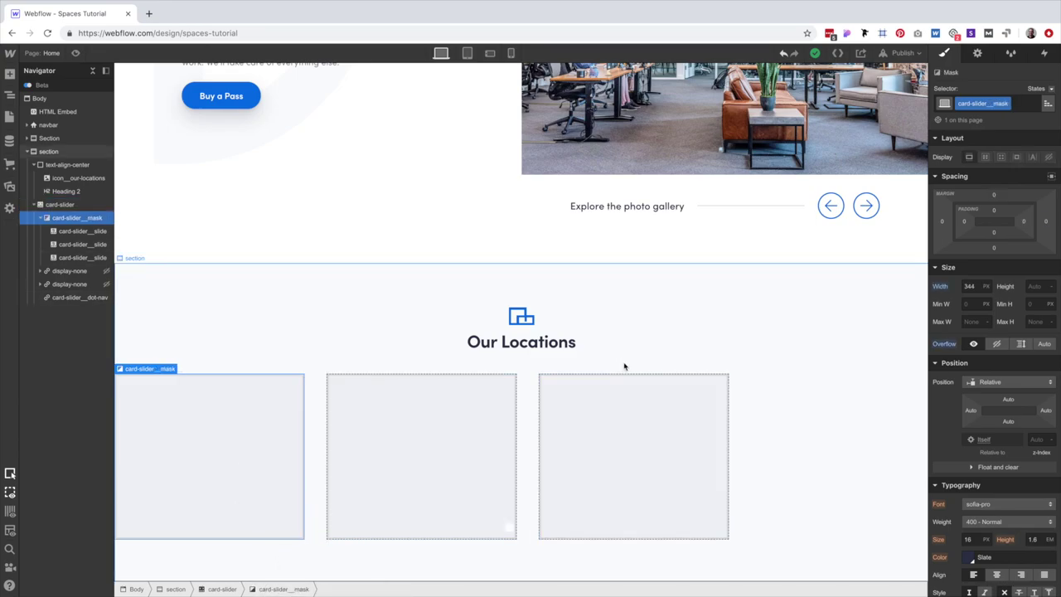
left_click(223, 588)
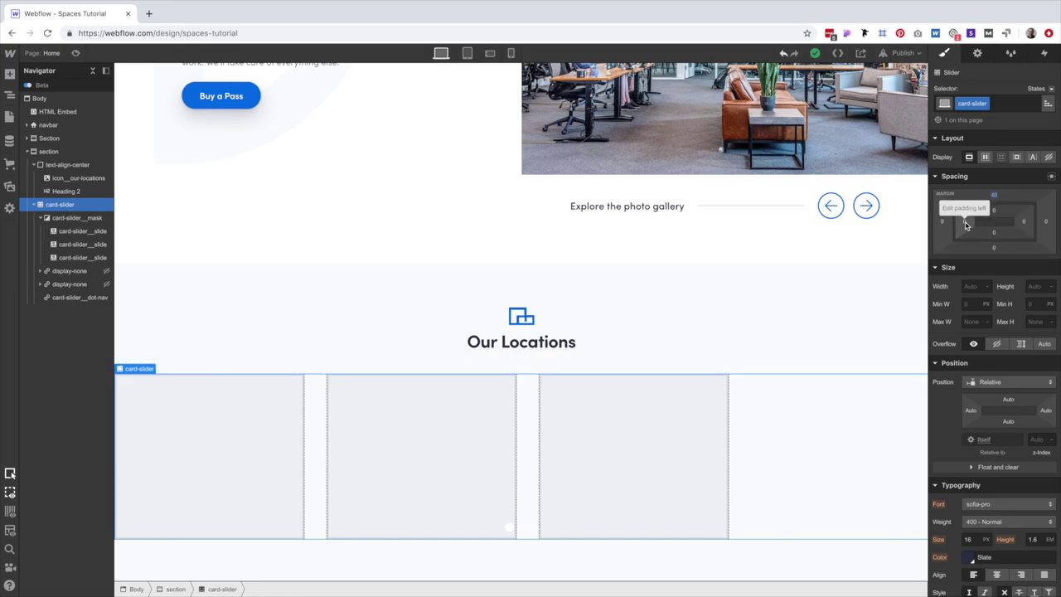
left_click(965, 221)
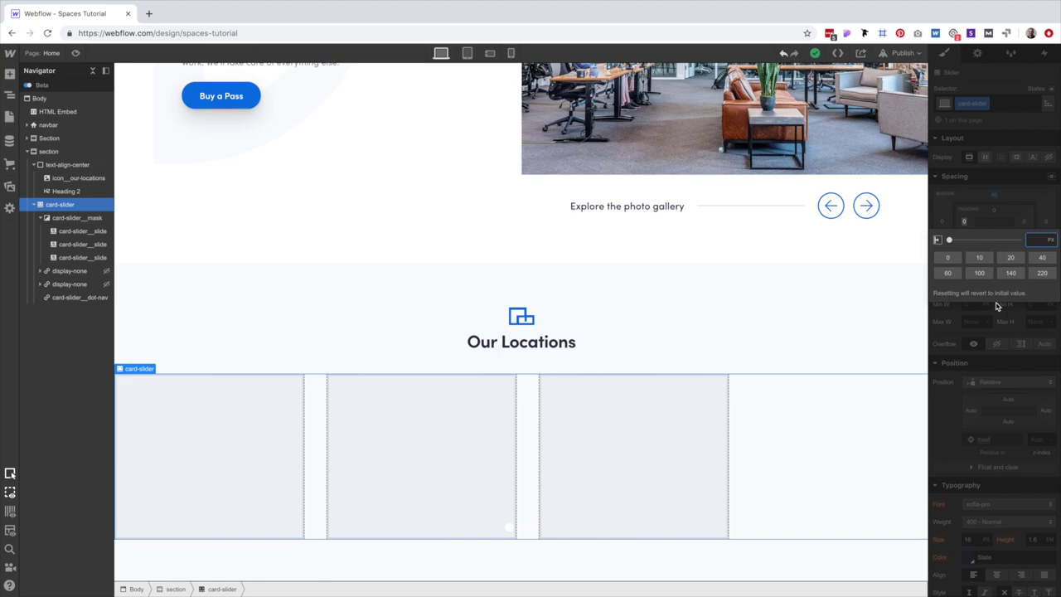
type("6vw")
key("Return")
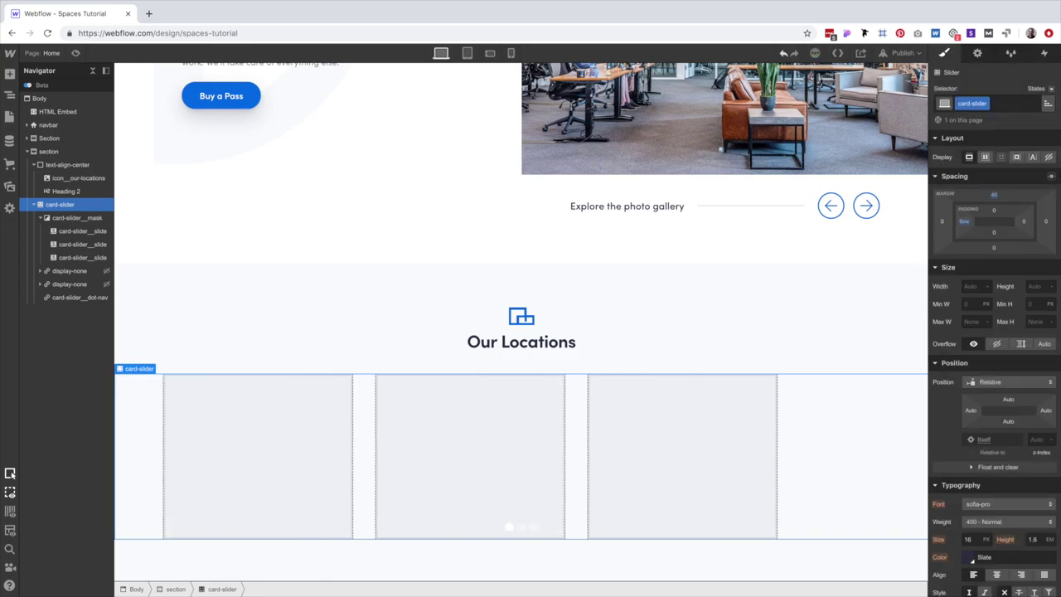
Set the left padding of the card-slider element to 7.5 VW.
left_click(965, 223)
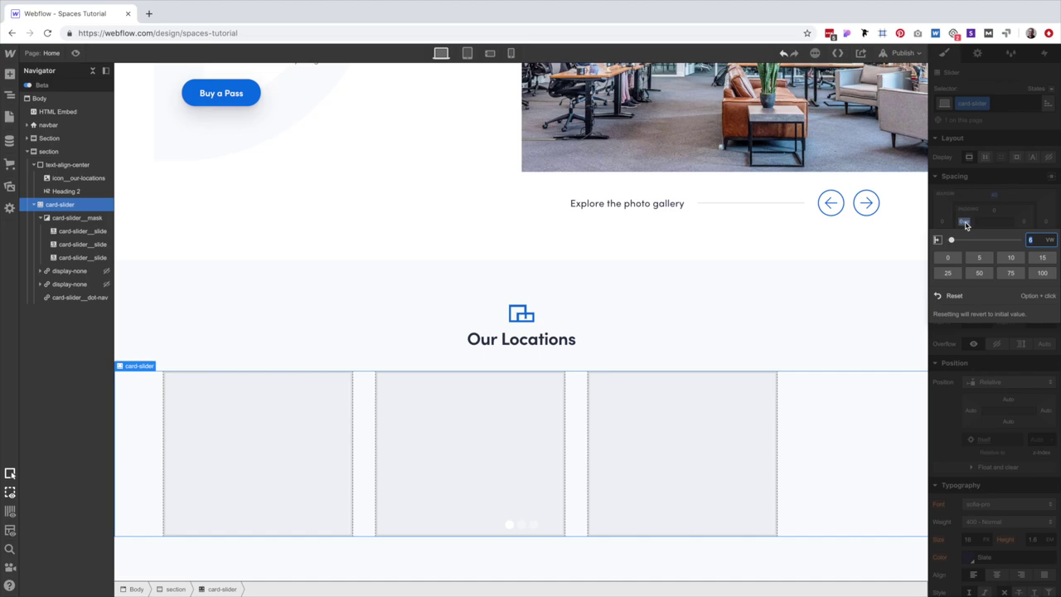
type("7.5")
key("Return")
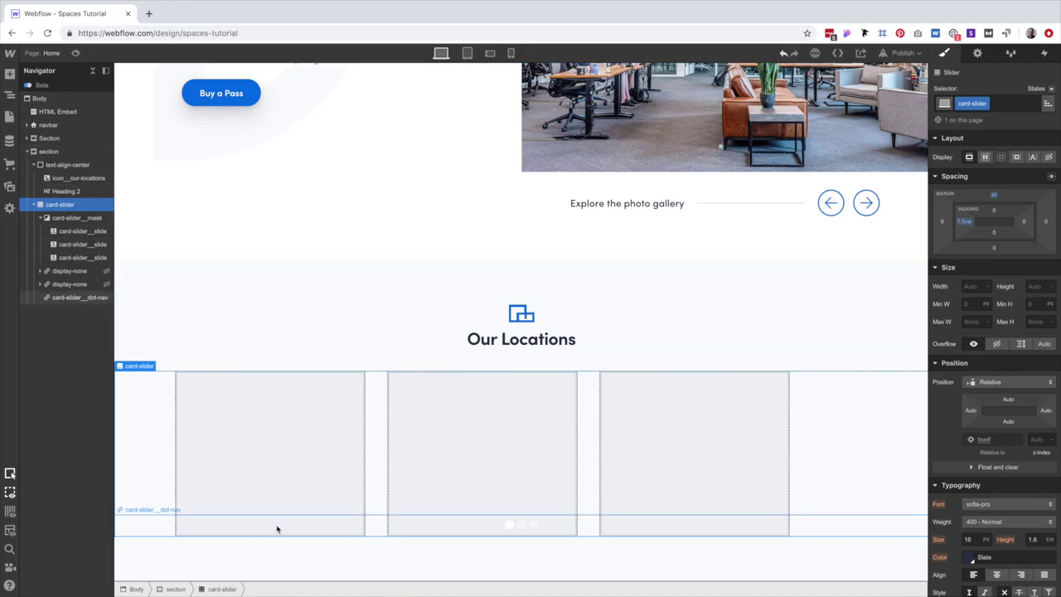
Set the maximum width of the card-slider__slide class to 92.5 VW.
left_click(291, 482)
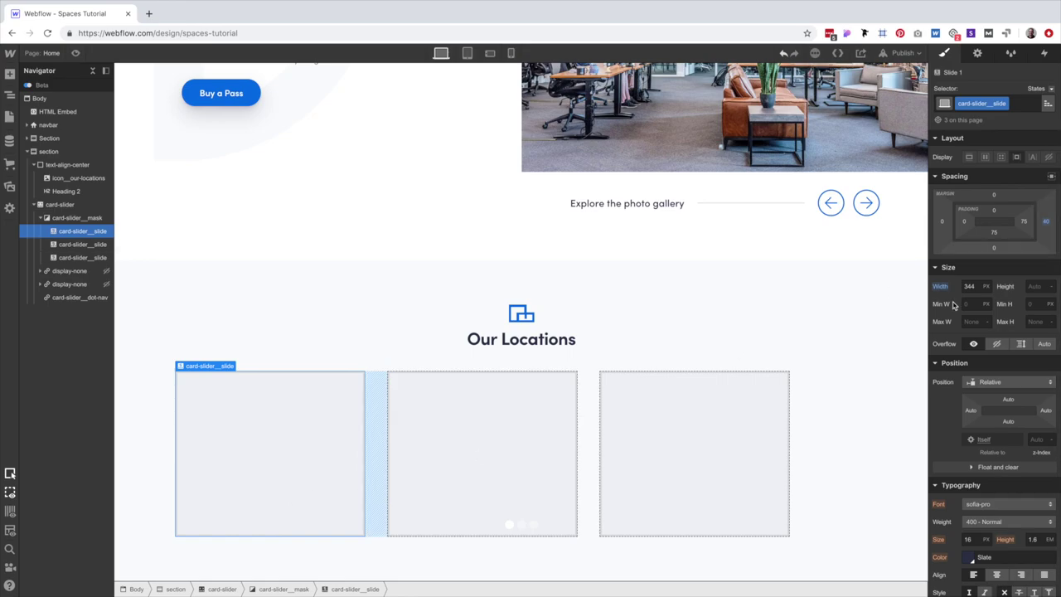
left_click(977, 325)
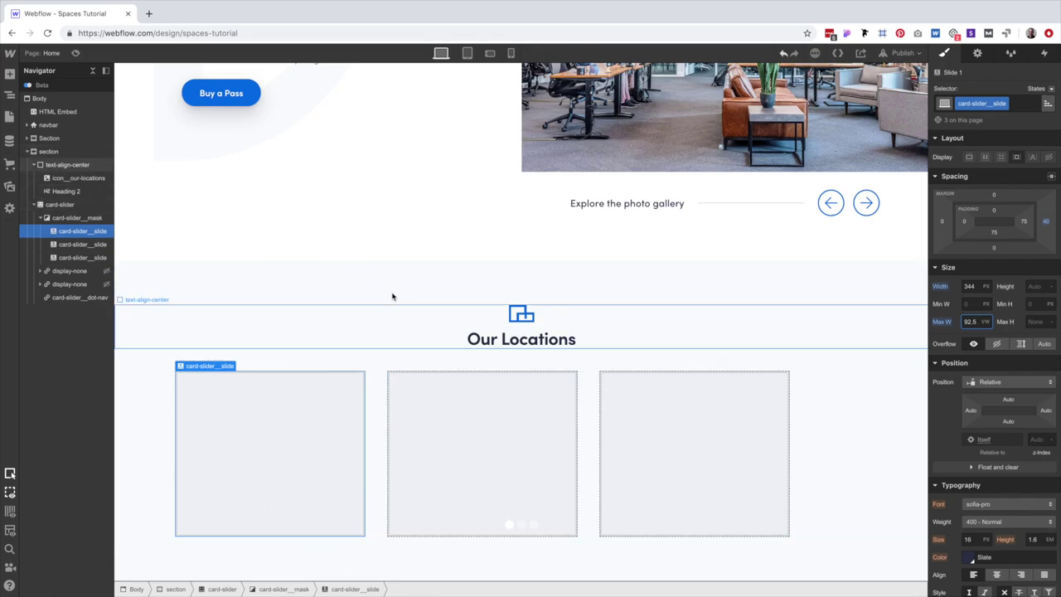
left_click(263, 414)
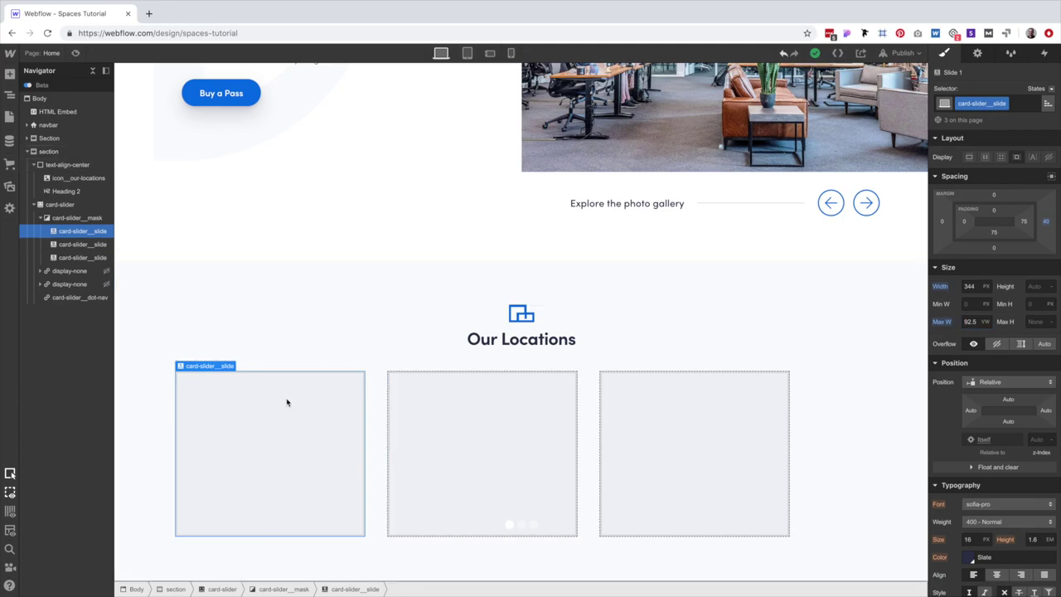
Round the corners of the card-slider__slide class with a 4 px border radius.
scroll(1036, 414, "down", 5)
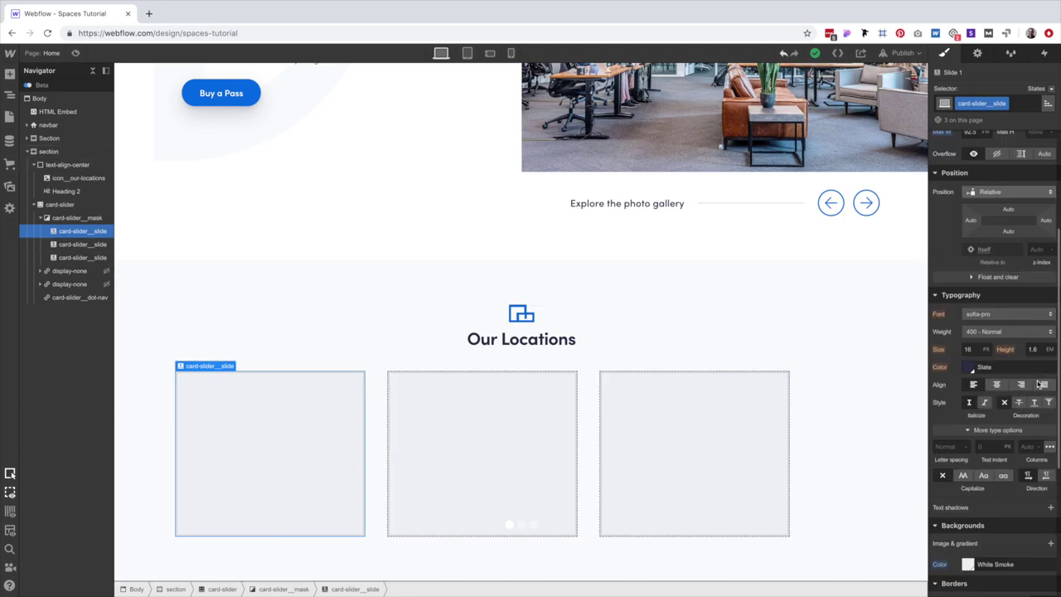
scroll(1036, 420, "down", 2)
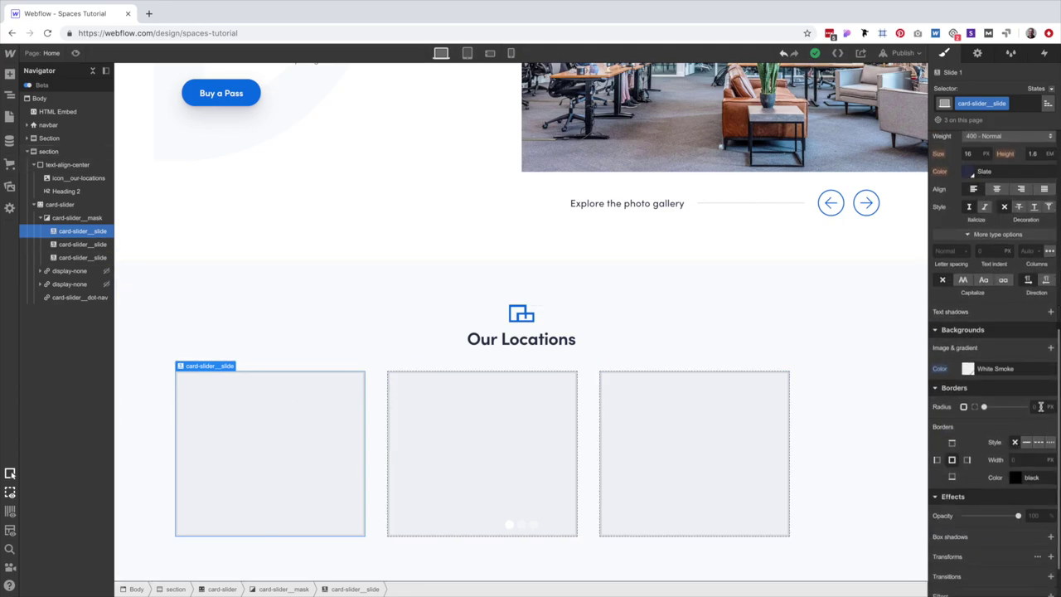
left_click(1035, 406)
type("4")
scroll(1000, 414, "down", 2)
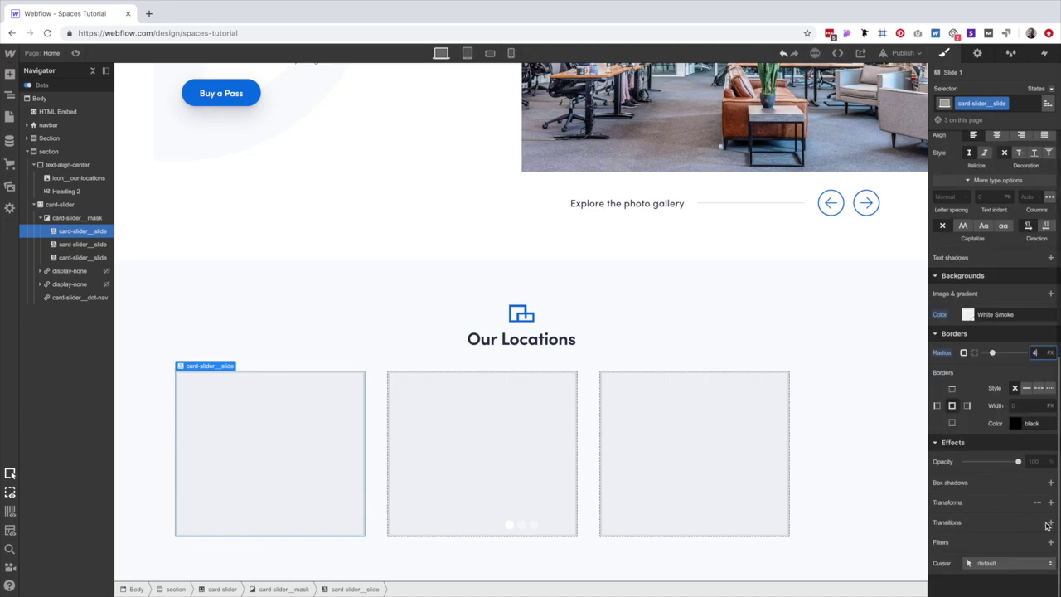
Check the location card's shadow in Sketch and add an outside box shadow to card-slider__slide in Webflow with angle 180° and blur 2 px.
left_click(1050, 481)
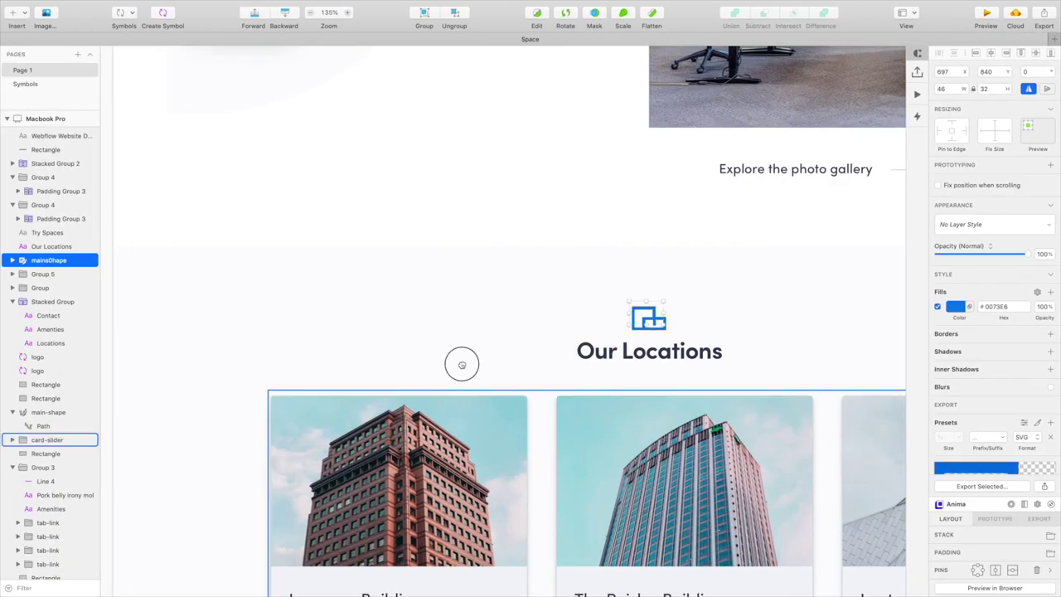
scroll(410, 396, "down", 5)
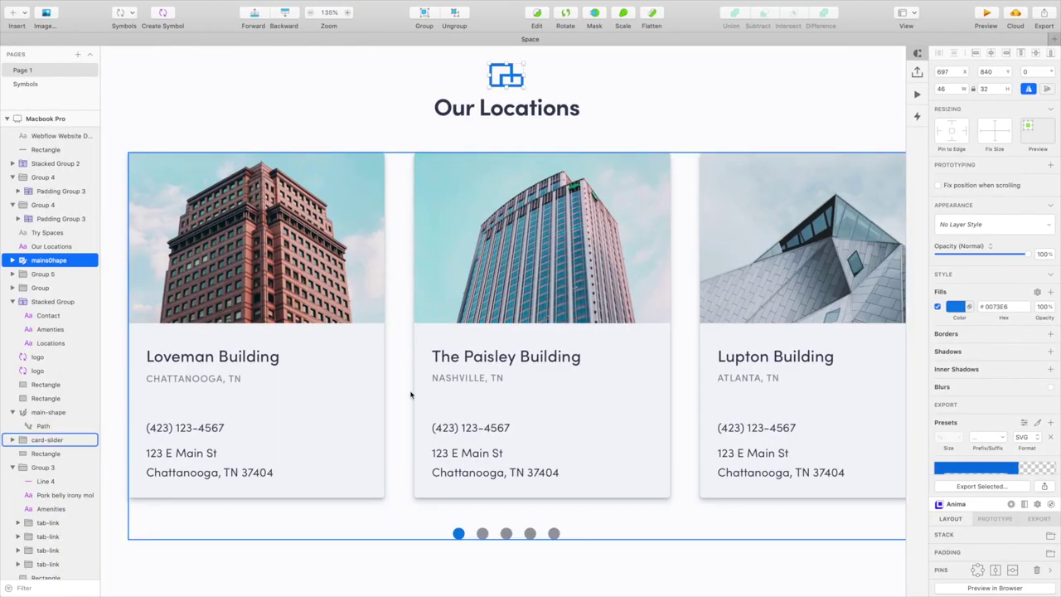
left_click(373, 390)
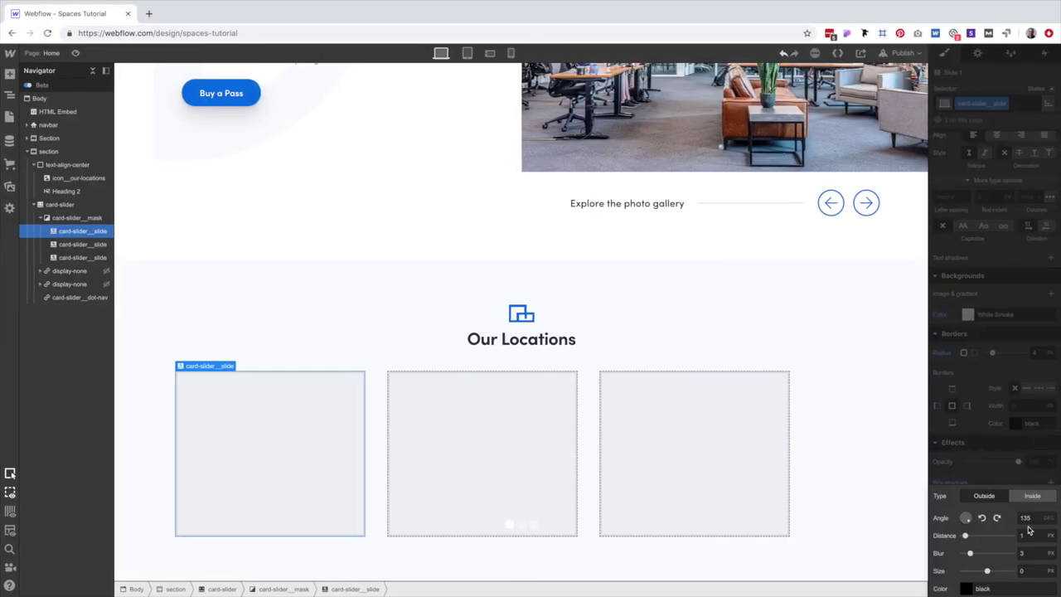
left_click(1026, 517)
type("180")
key("Tab")
key("Tab")
type("2")
Color the slide's box shadow with the Slate swatch at 14% opacity.
left_click(967, 589)
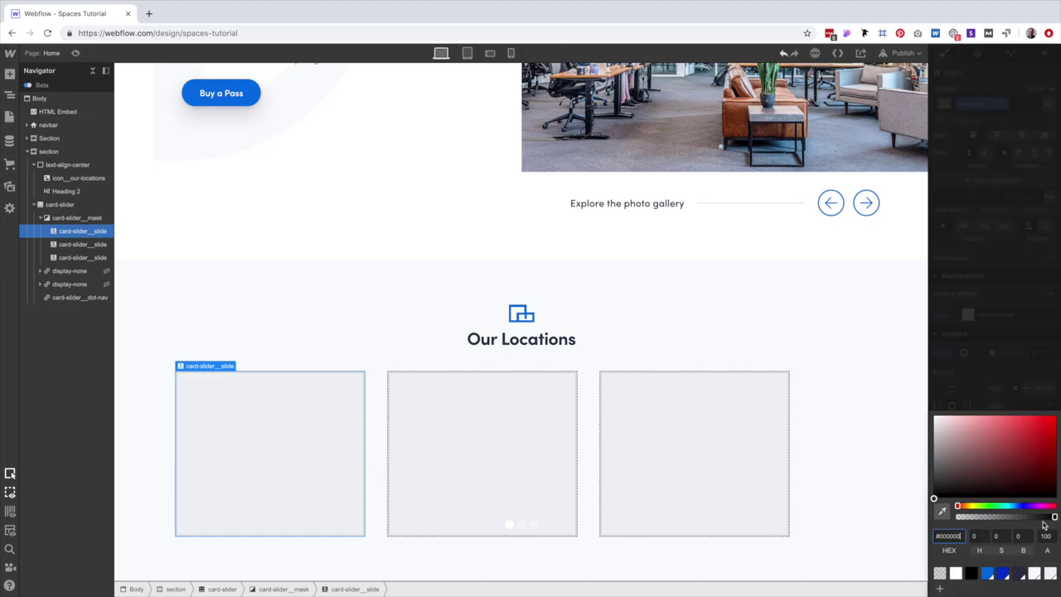
left_click(1021, 573)
left_click(1045, 513)
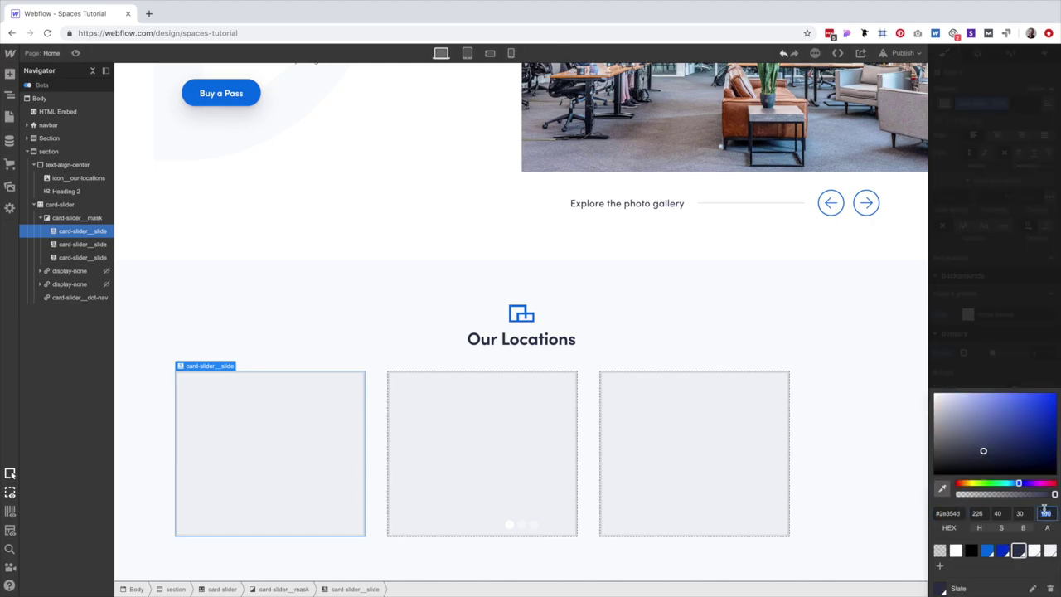
type("14")
left_click(1008, 326)
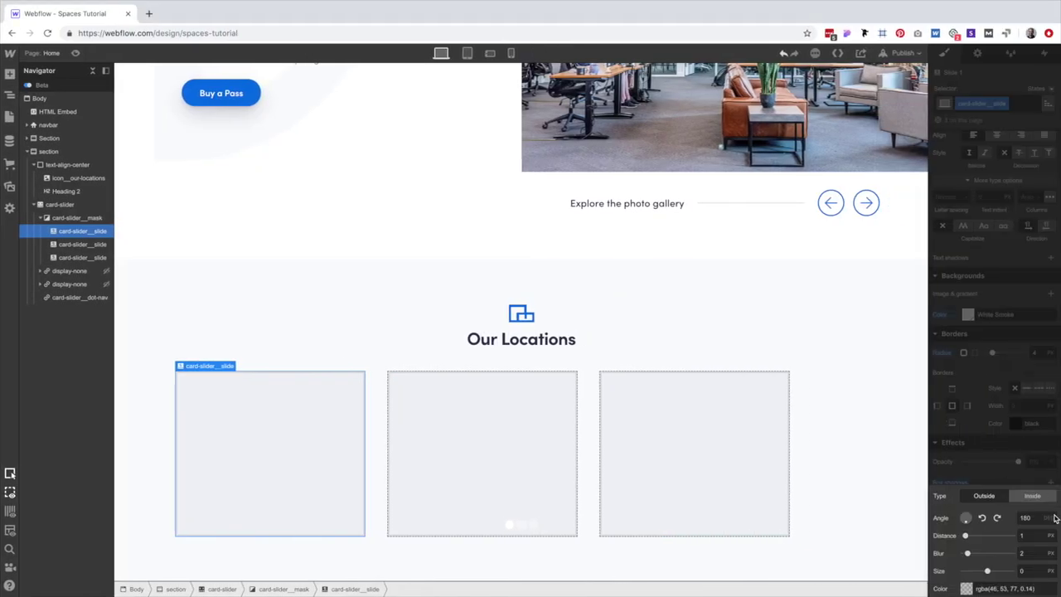
left_click(1056, 515)
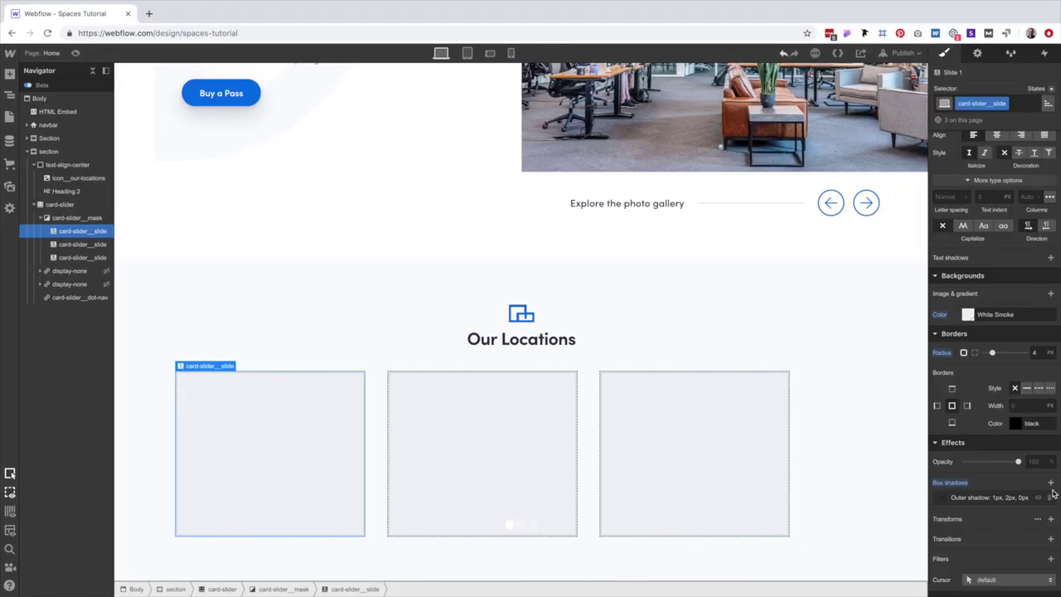
Add a second outside box shadow to card-slider__slide with angle 180°, distance 2 px, blur 4 px and the Slate swatch.
left_click(989, 497)
left_click(1027, 517)
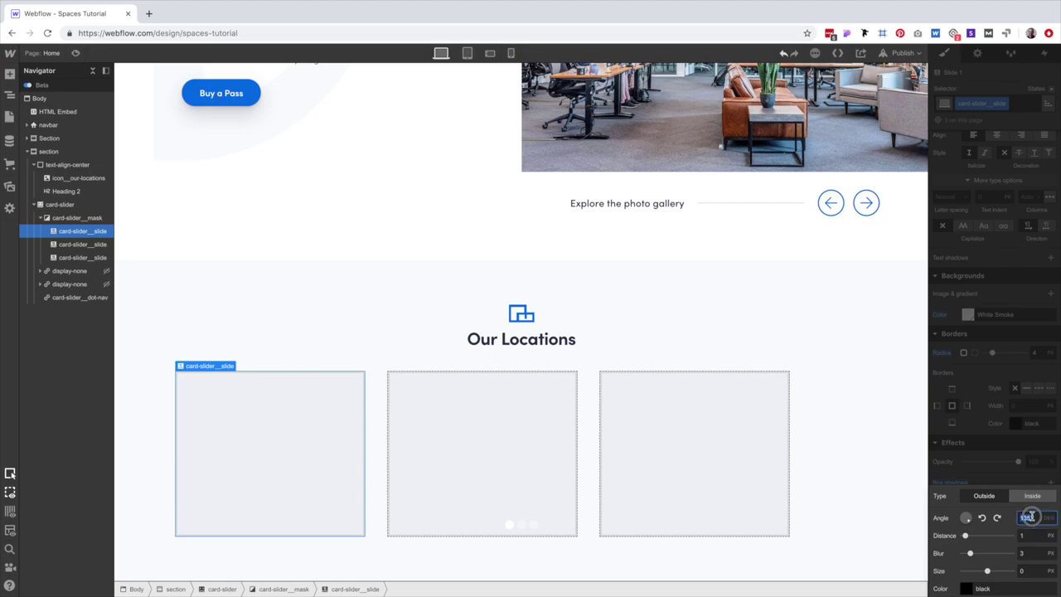
type("180")
key("Tab")
key("Tab")
left_click(976, 587)
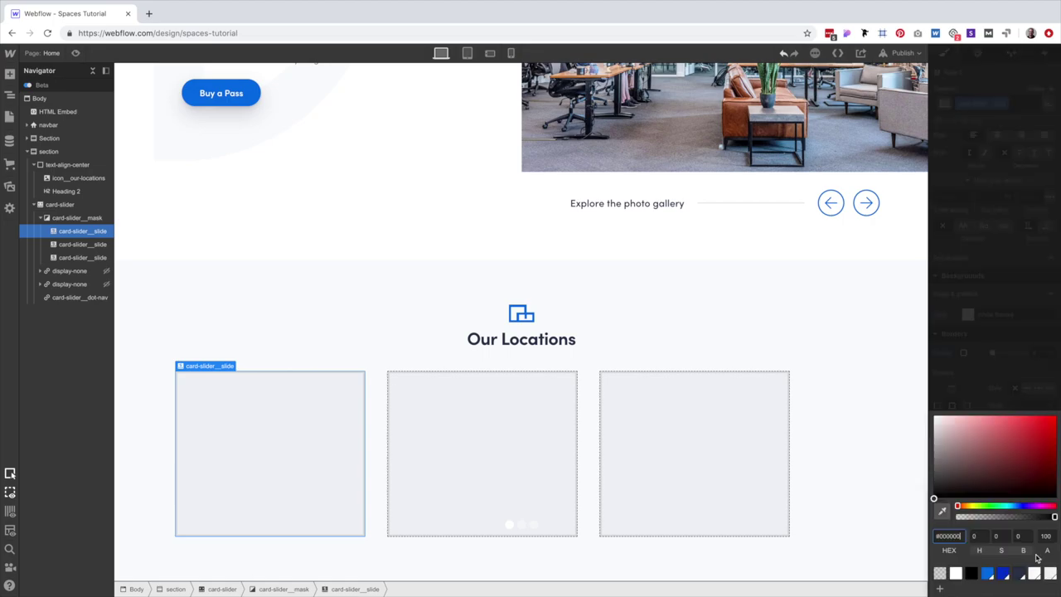
left_click(1018, 573)
left_click(1046, 513)
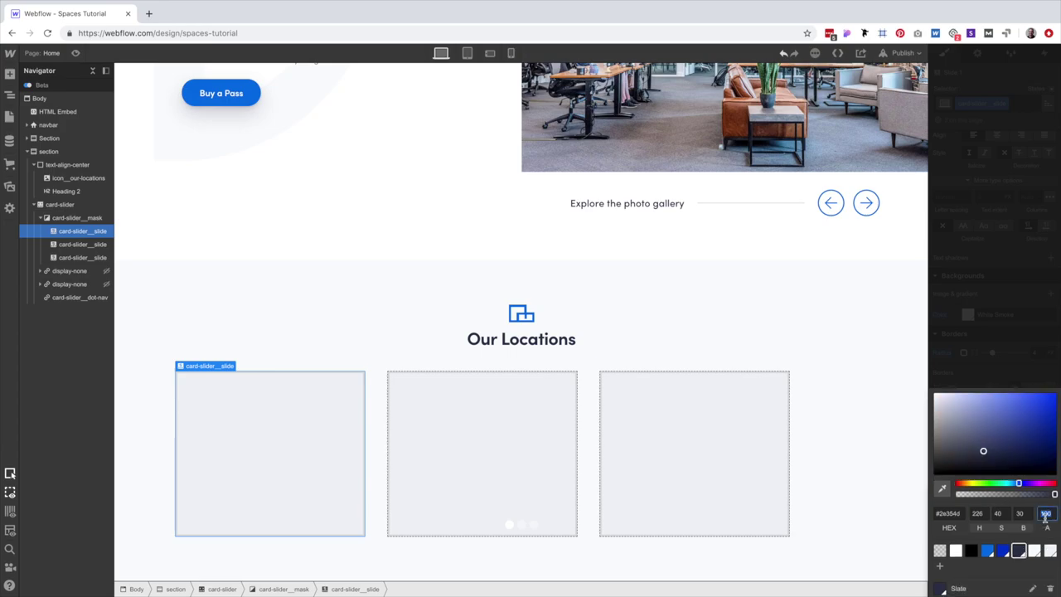
key("Escape")
key("Escape")
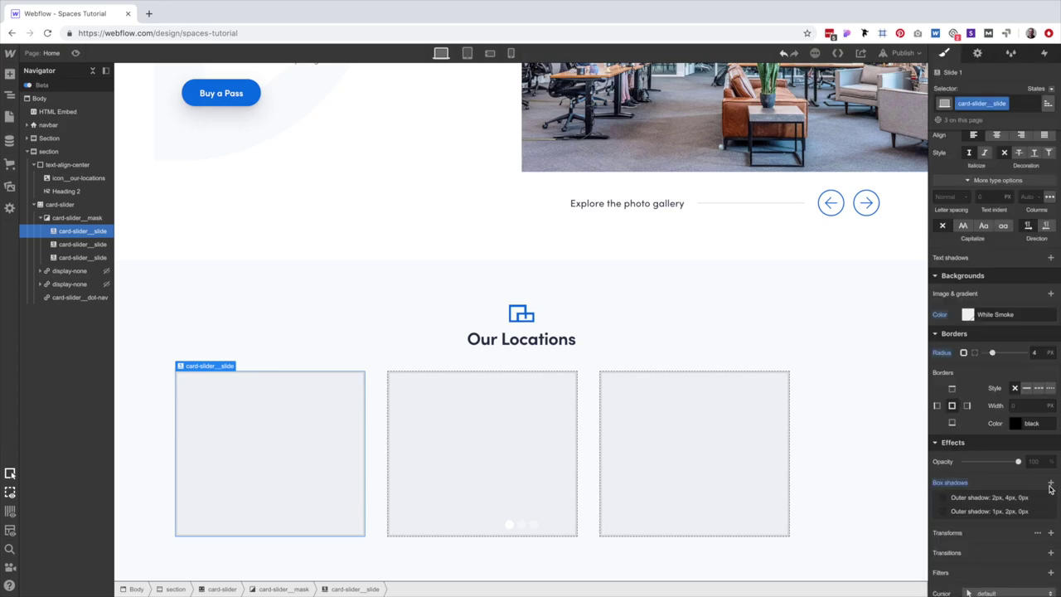
Check the card shadow with 4 px offset and 8 px blur in Sketch and add a matching third box shadow in Webflow at 180°.
key("ctrl+Left")
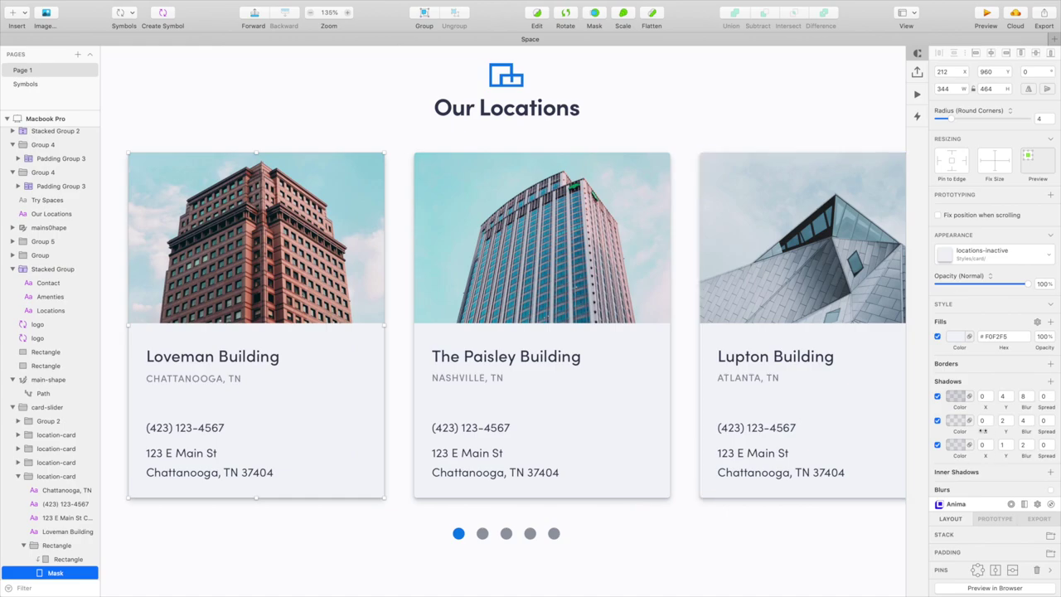
key("ctrl+Right")
left_click(1026, 517)
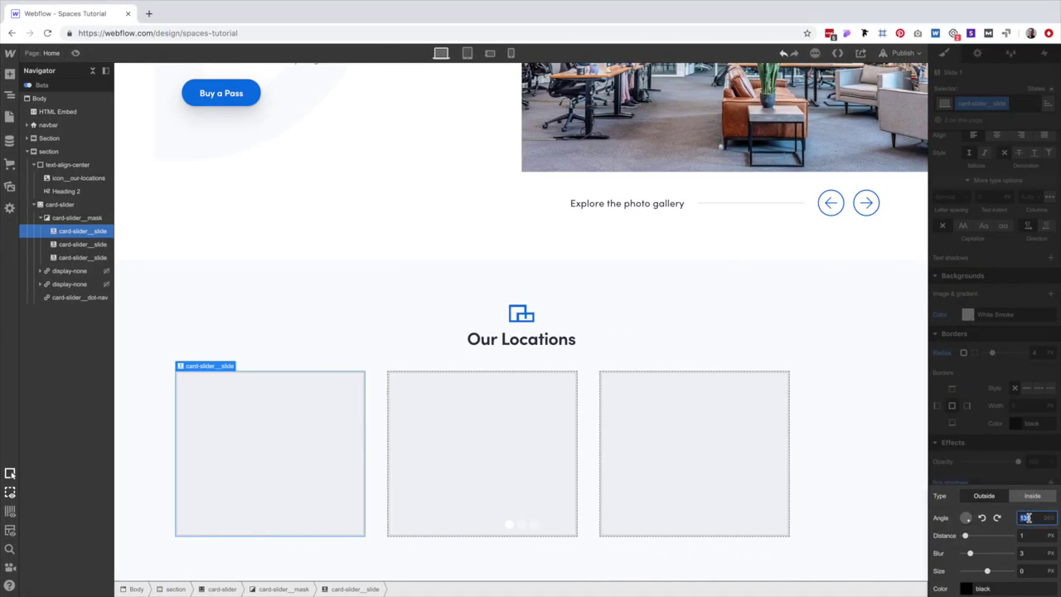
type("180")
key("Tab")
type("4")
key("Tab")
key("Tab")
Color the third box shadow of card-slider__slide with the Slate swatch at 20% opacity.
left_click(994, 588)
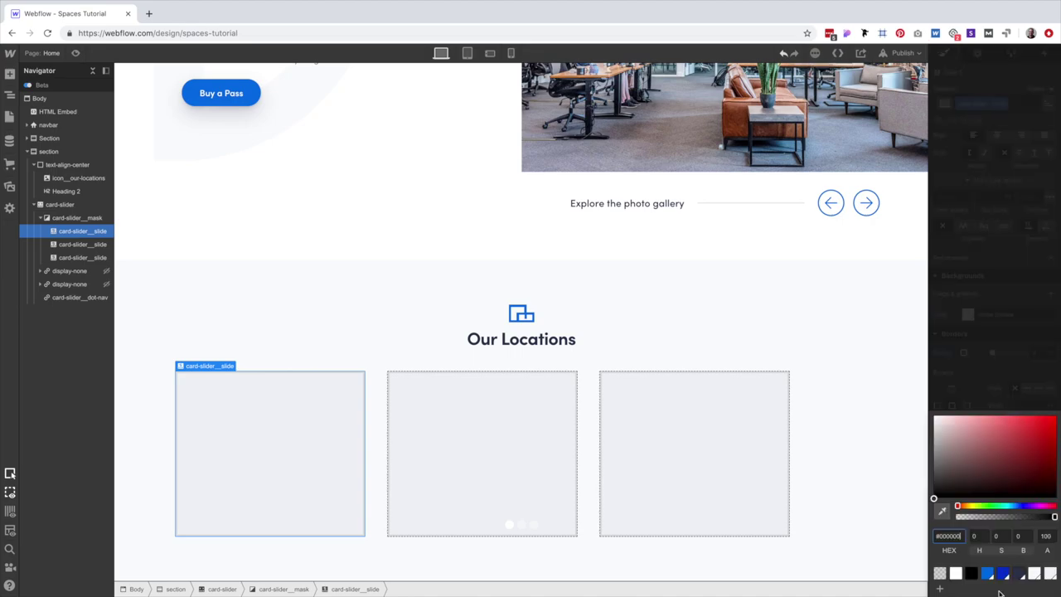
left_click(1019, 573)
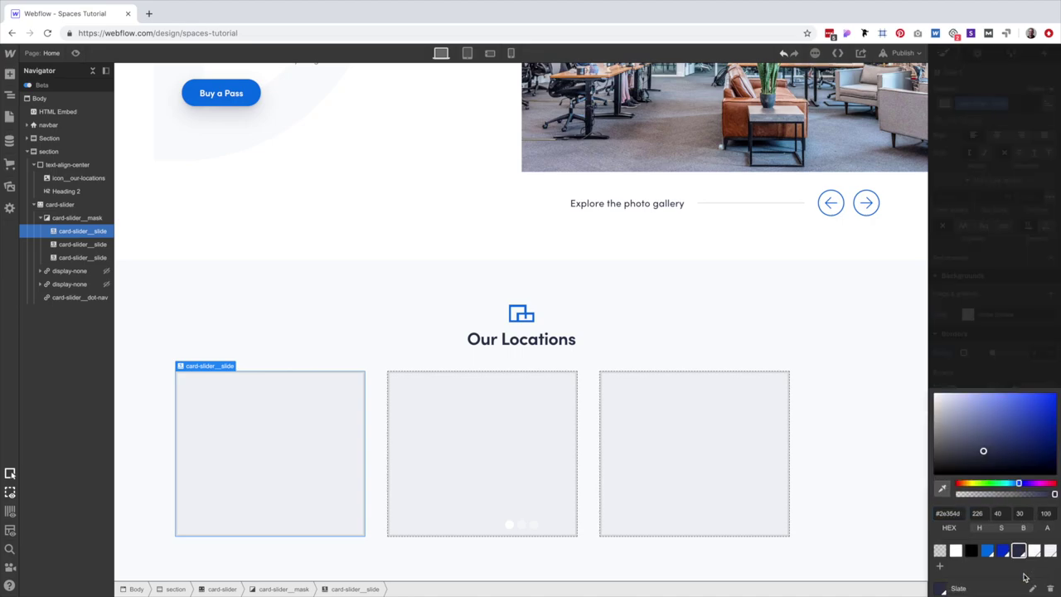
left_click(1044, 513)
type("20")
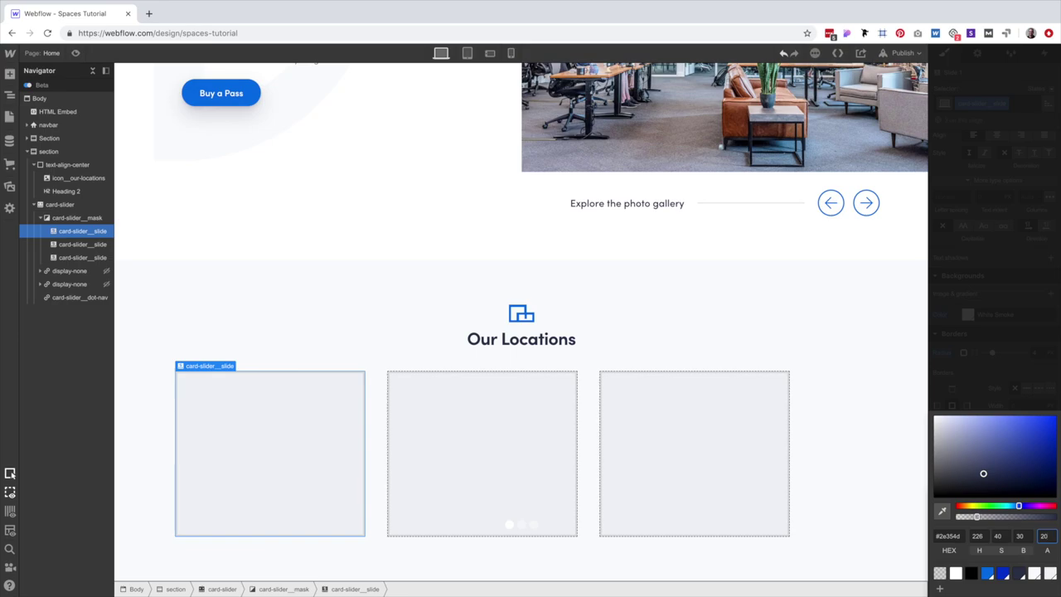
left_click(862, 386)
Preview the page to check the shadows on the Our Locations cards, and return to the design view.
left_click(870, 440)
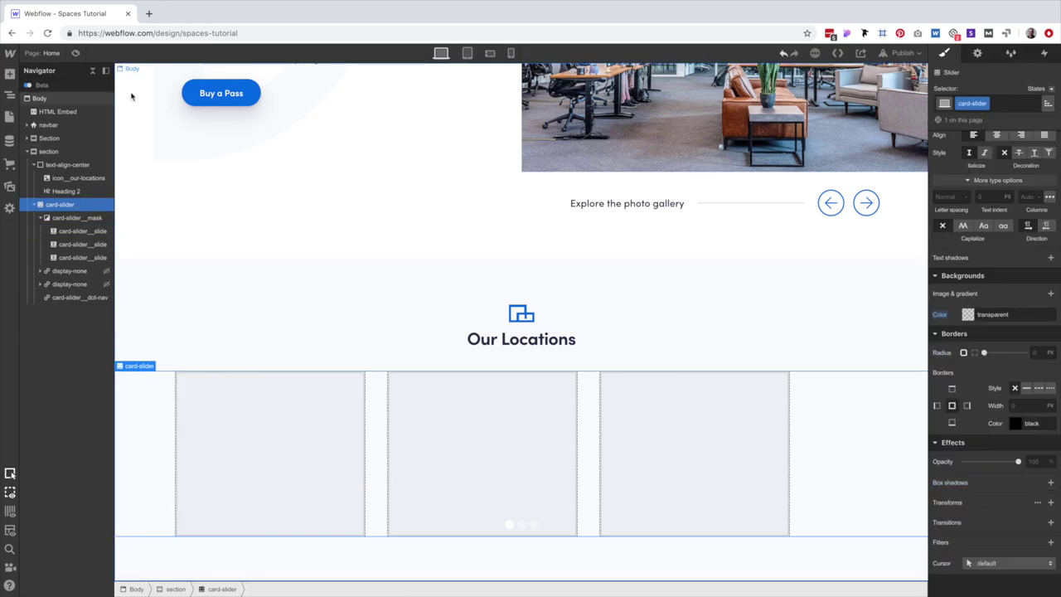
left_click(76, 53)
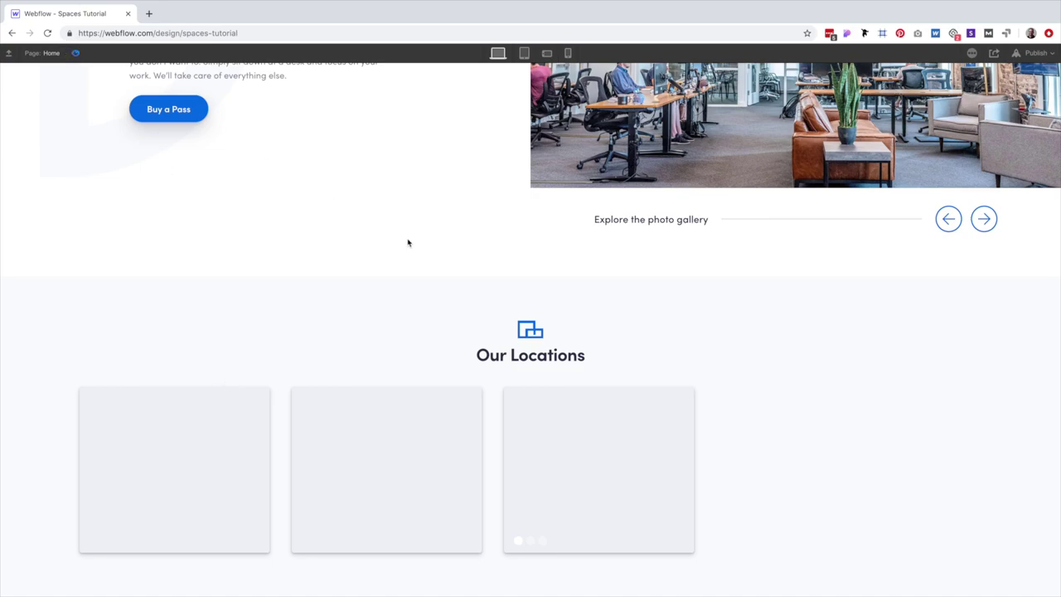
key("super+shift+p")
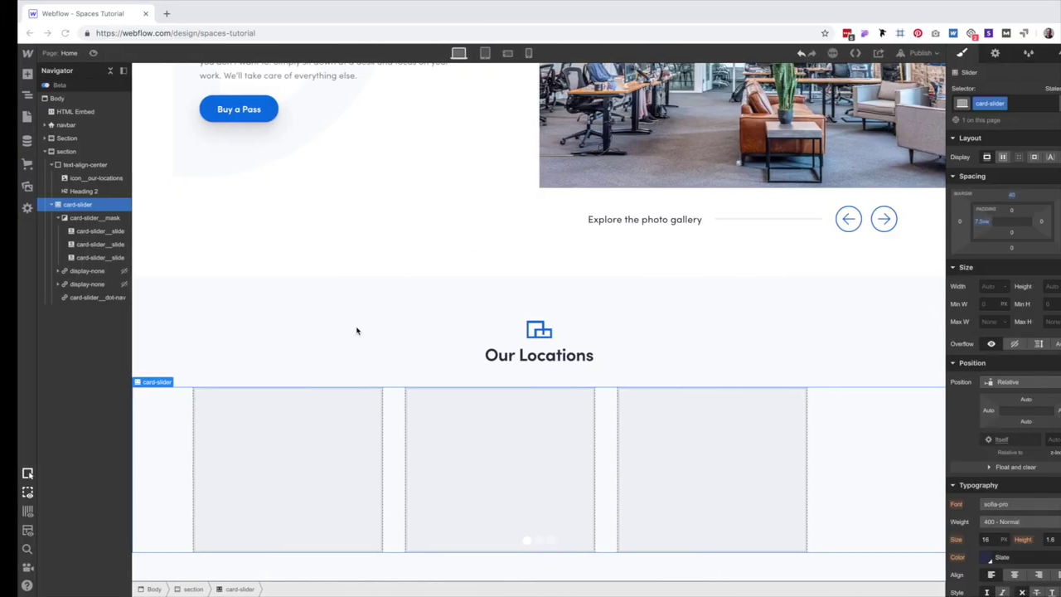
Insert an image element into the first location slide and use the brick tower photo from the site's assets.
left_click(287, 450)
key("super+e")
type("ima")
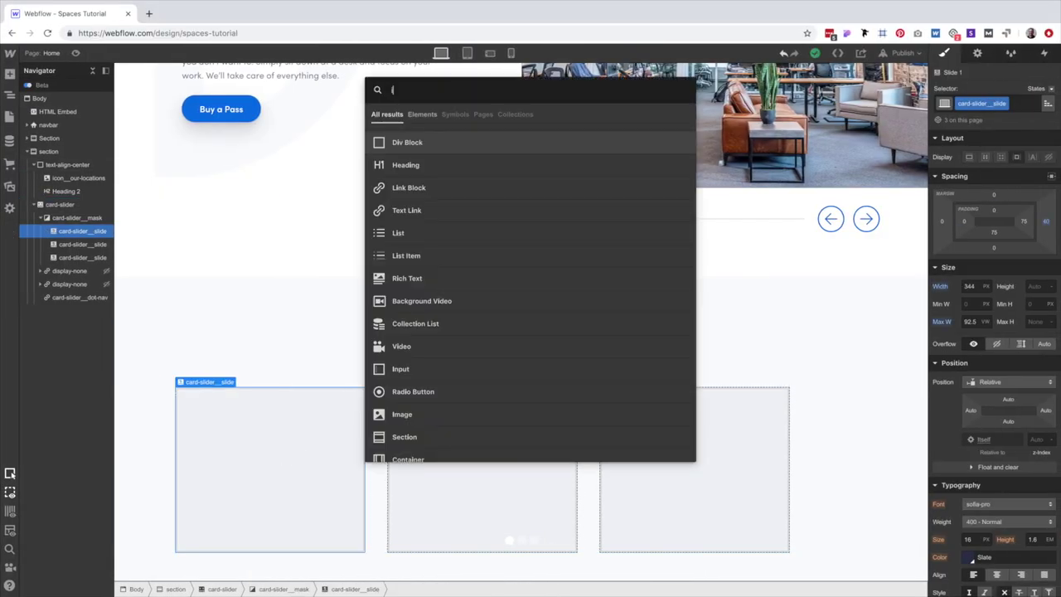
key("Return")
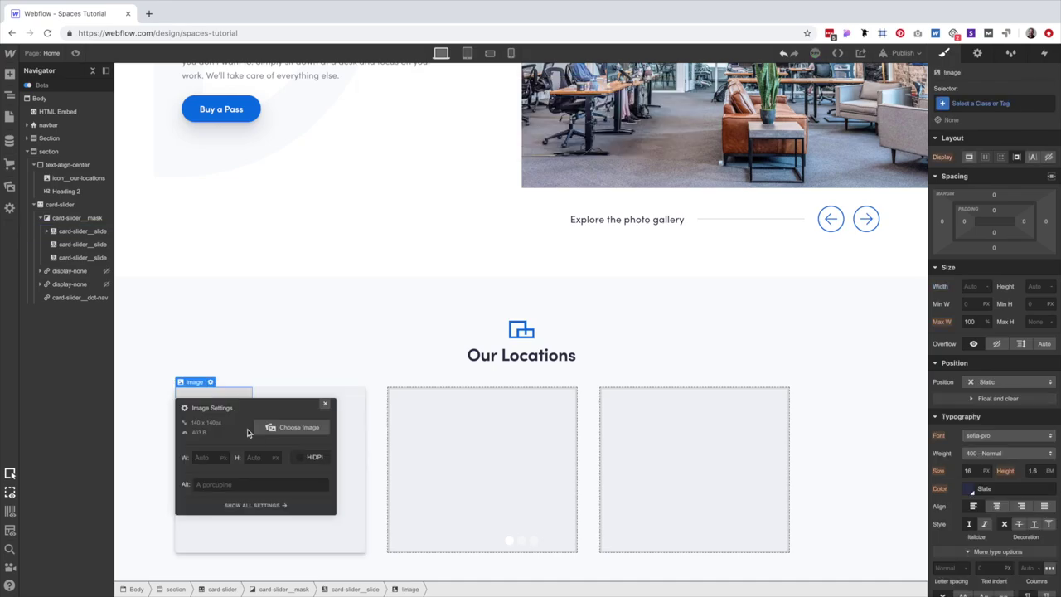
left_click(303, 427)
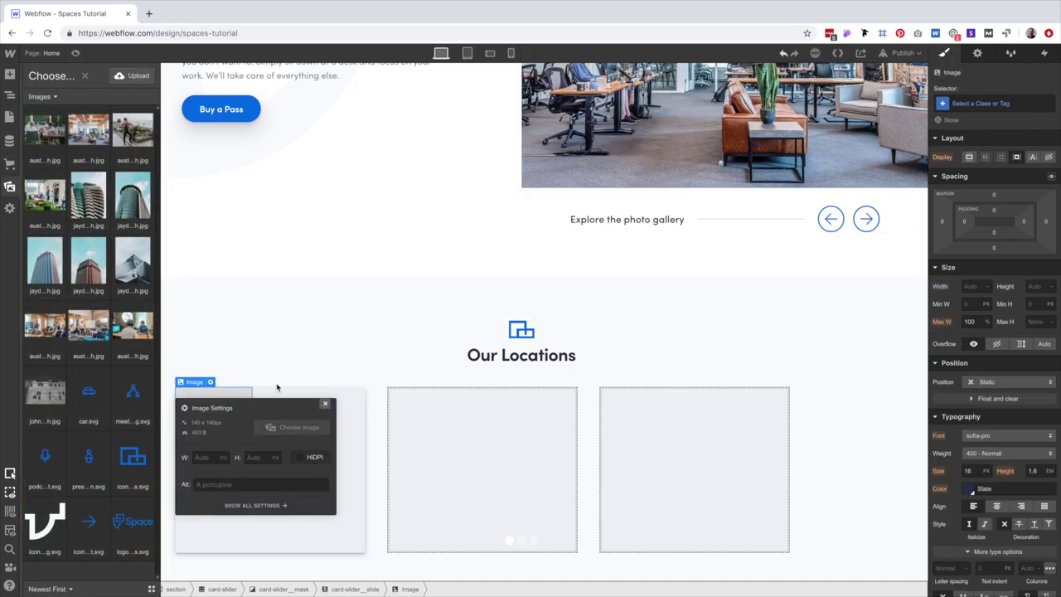
left_click(97, 261)
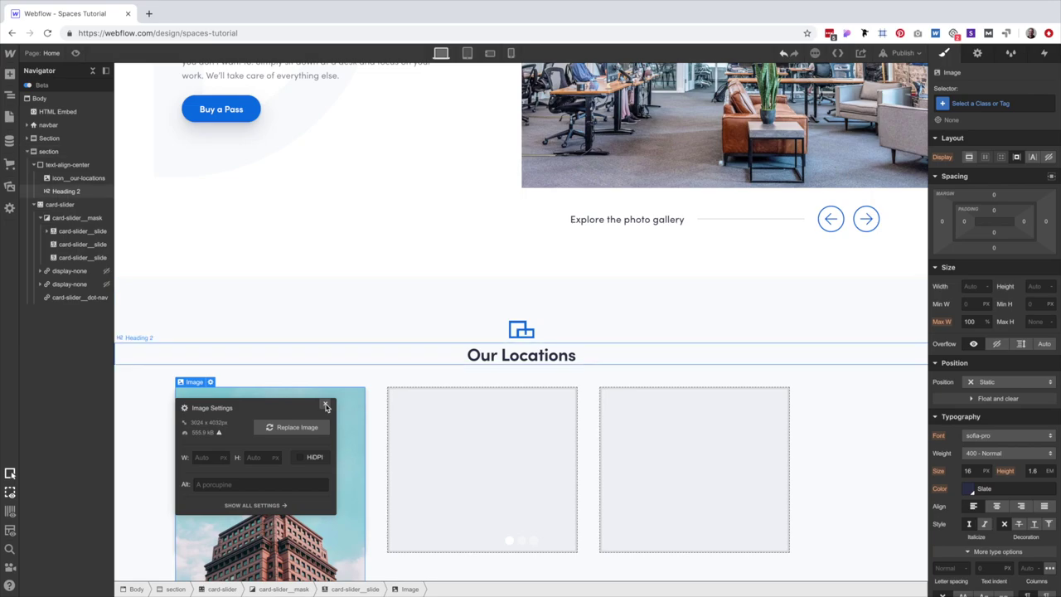
left_click(325, 403)
Set the height of the card-slider__mask class to Auto.
scroll(370, 386, "down", 1)
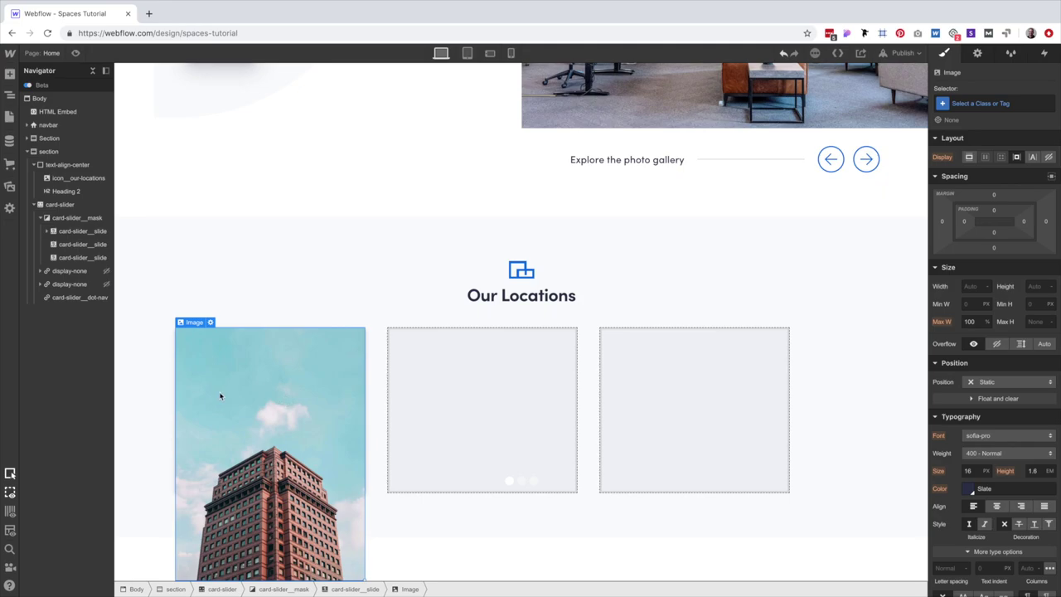
left_click(296, 360)
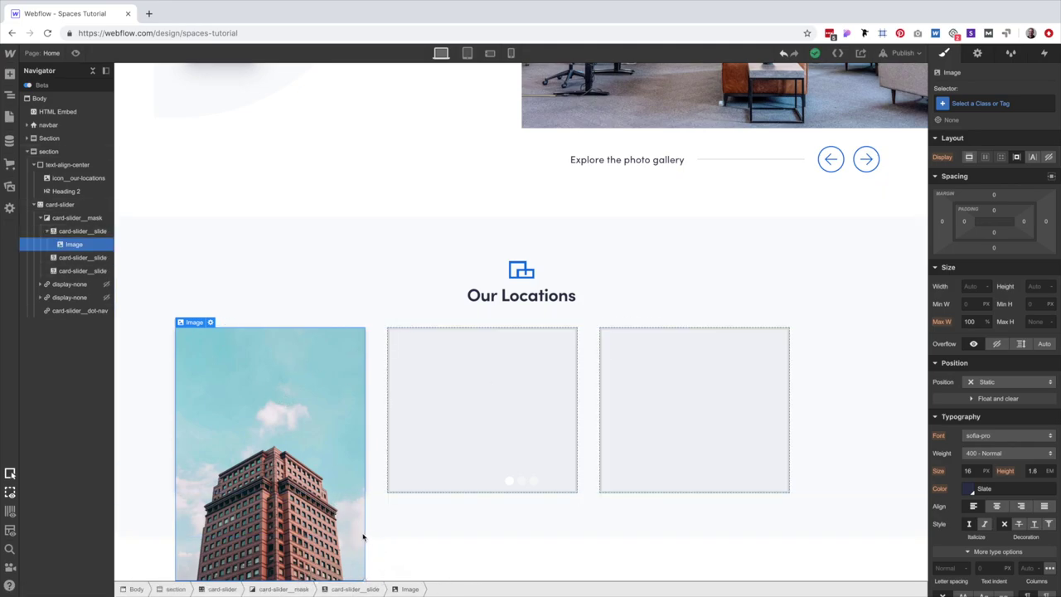
left_click(348, 588)
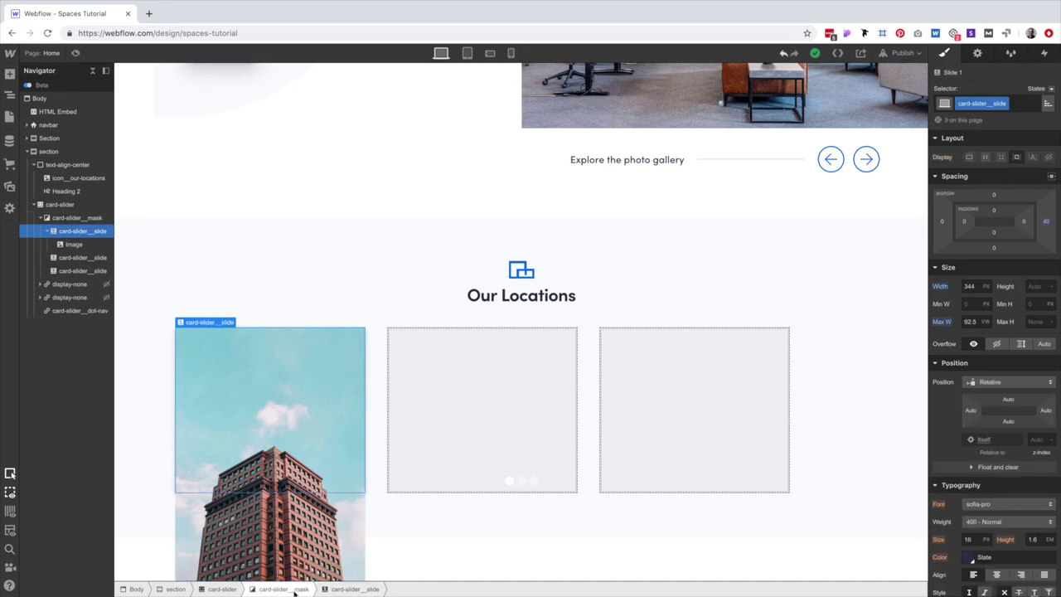
left_click(283, 588)
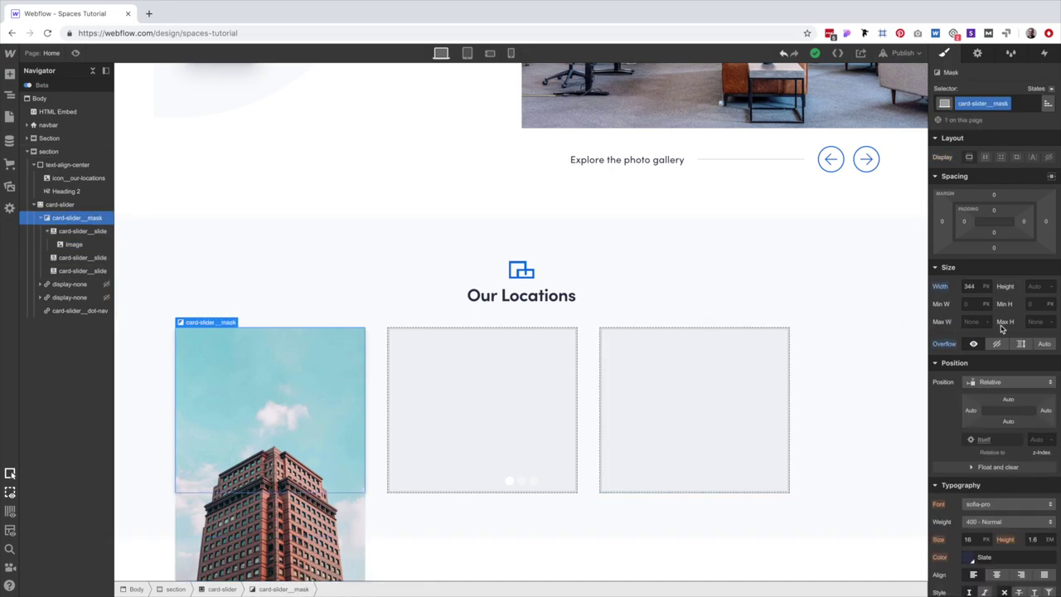
left_click(1031, 286)
type("auto")
key("Return")
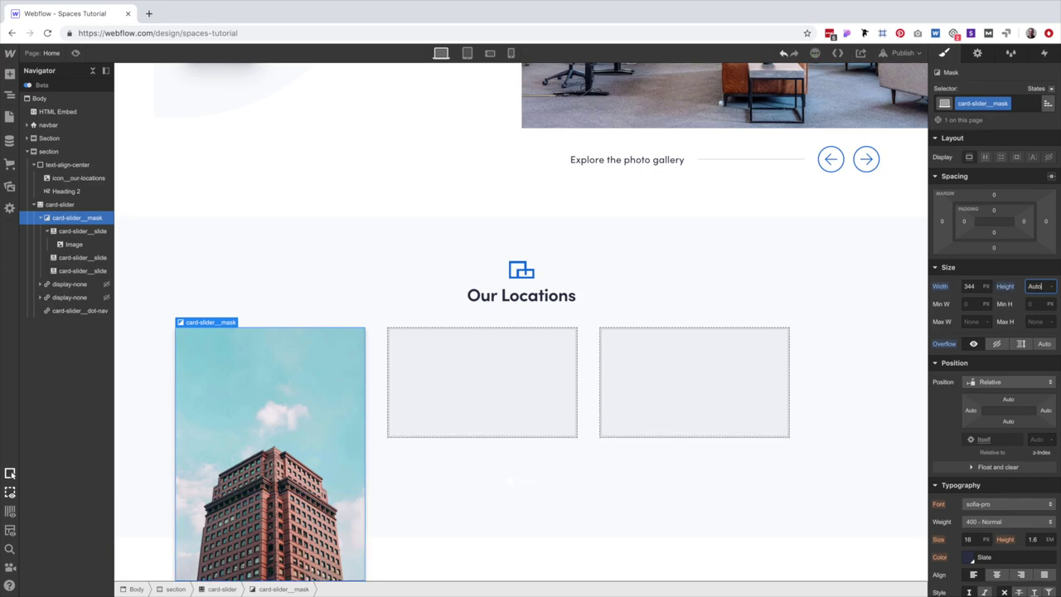
Set the height of the card-slider class to Auto.
left_click(214, 589)
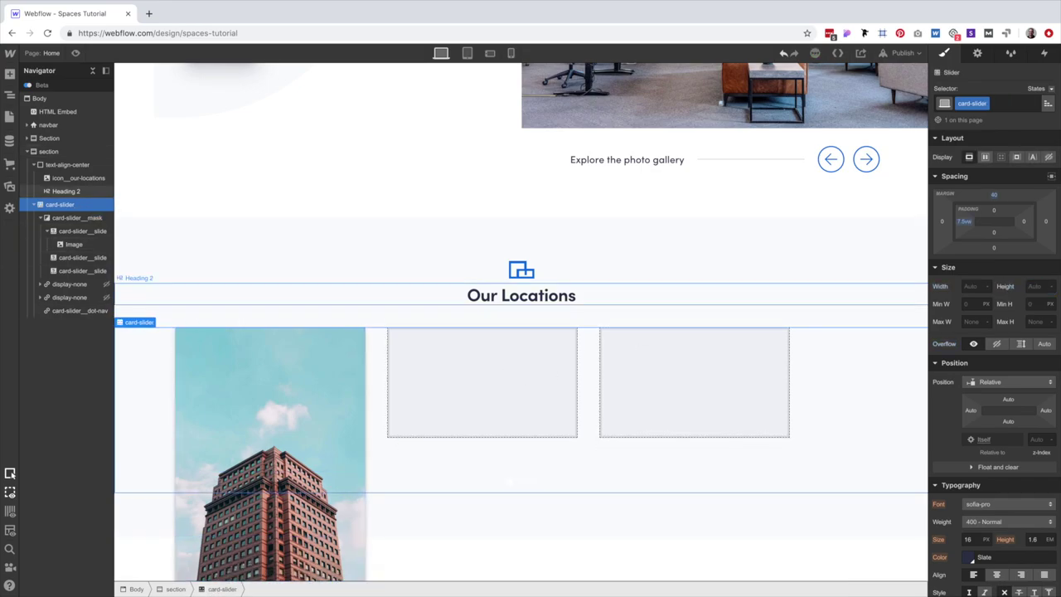
left_click(1036, 286)
type("auto")
key("Return")
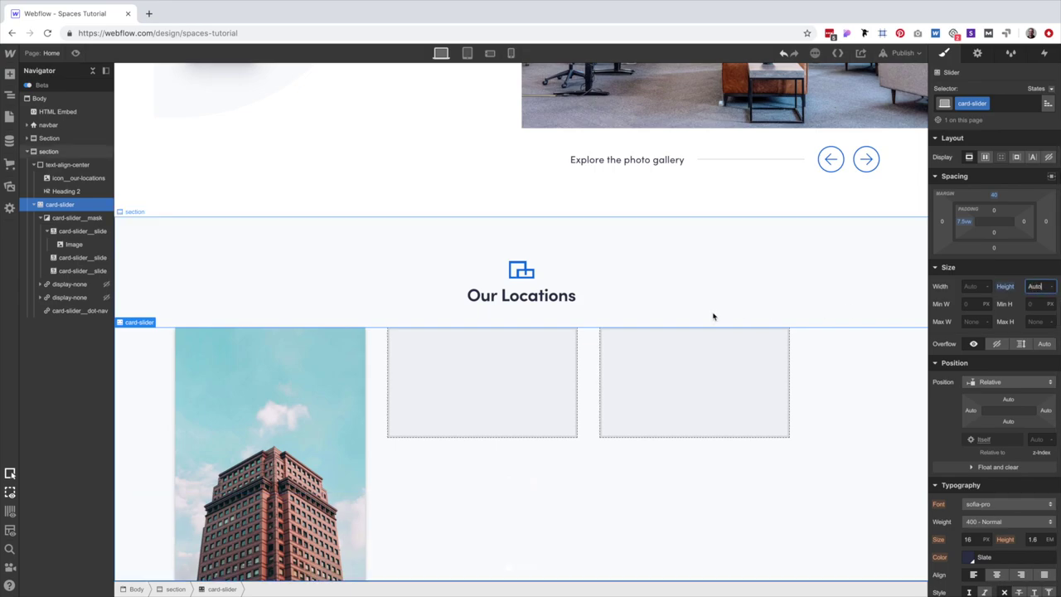
scroll(707, 313, "down", 2)
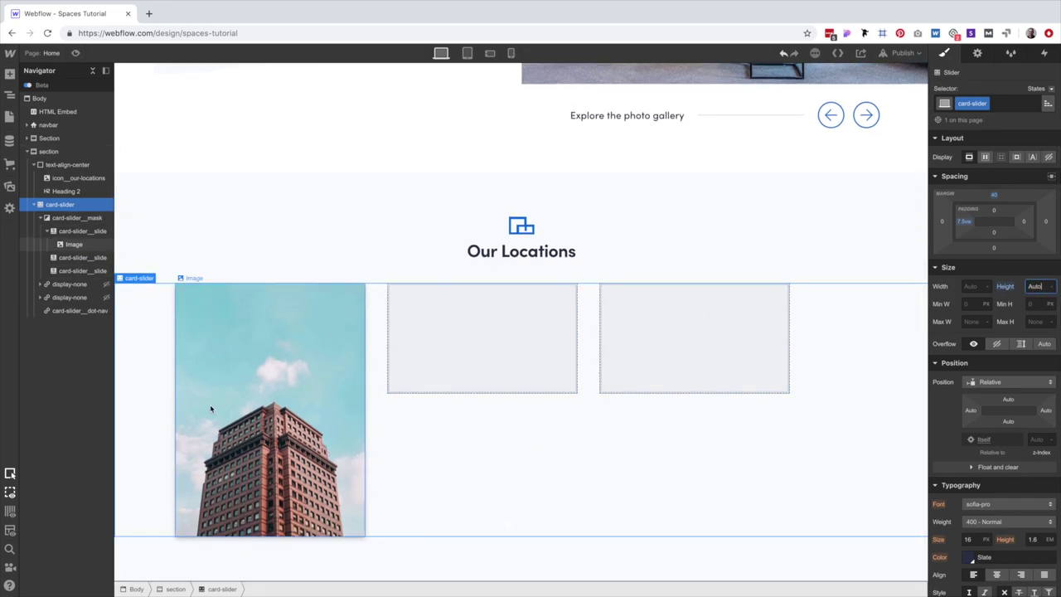
Give the brick tower image in the first slide a new class named card-slider__image.
left_click(250, 414)
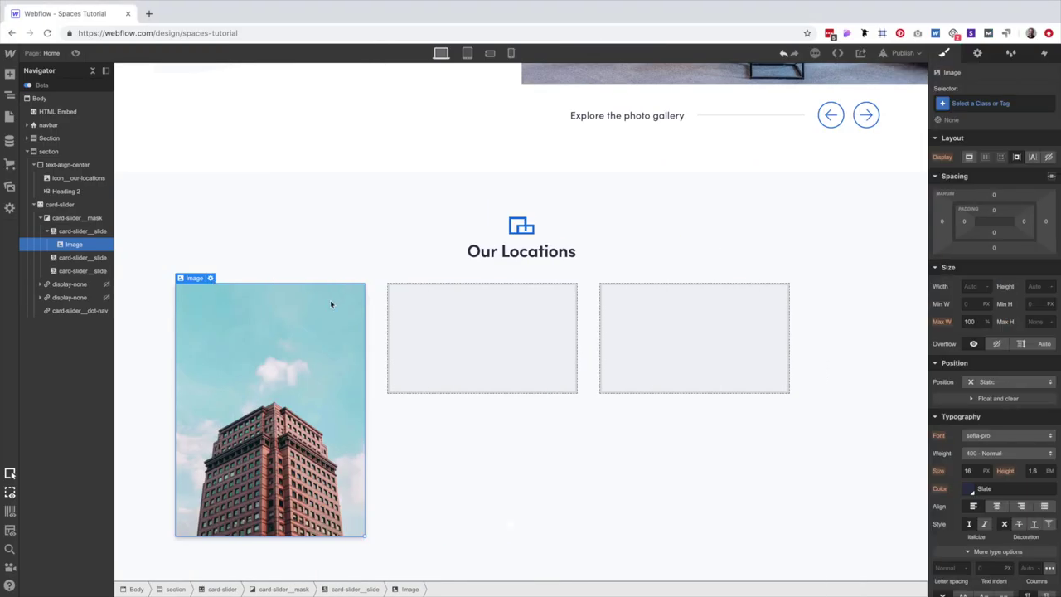
left_click(1010, 103)
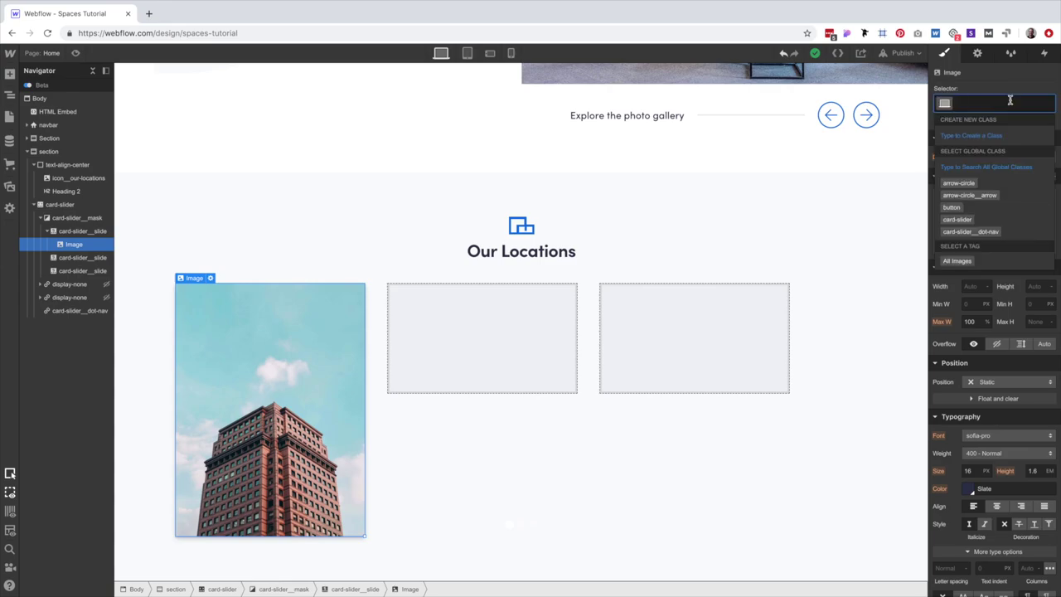
type("card-slider")
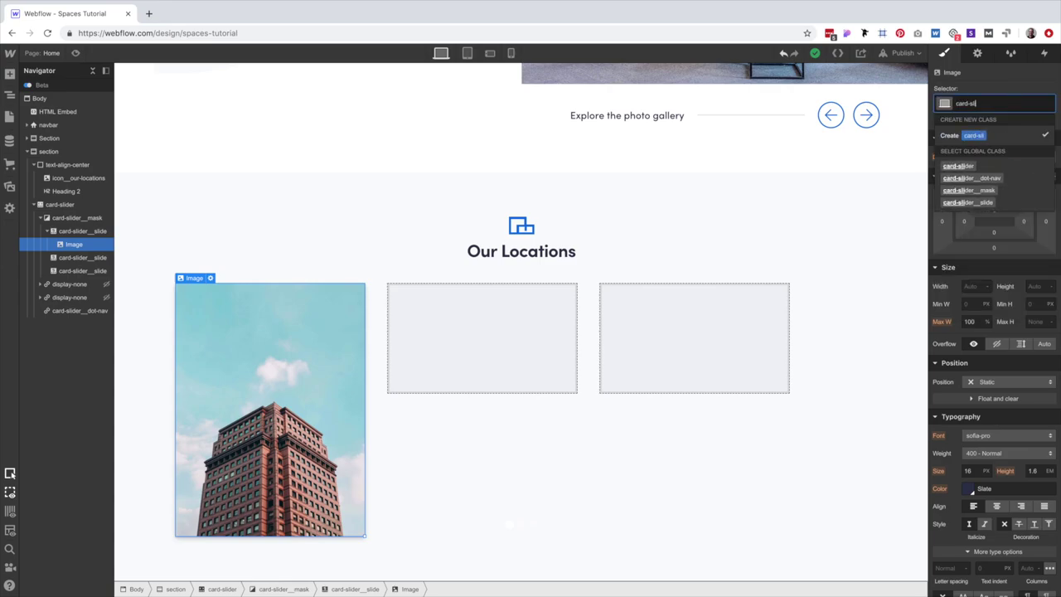
type("__image")
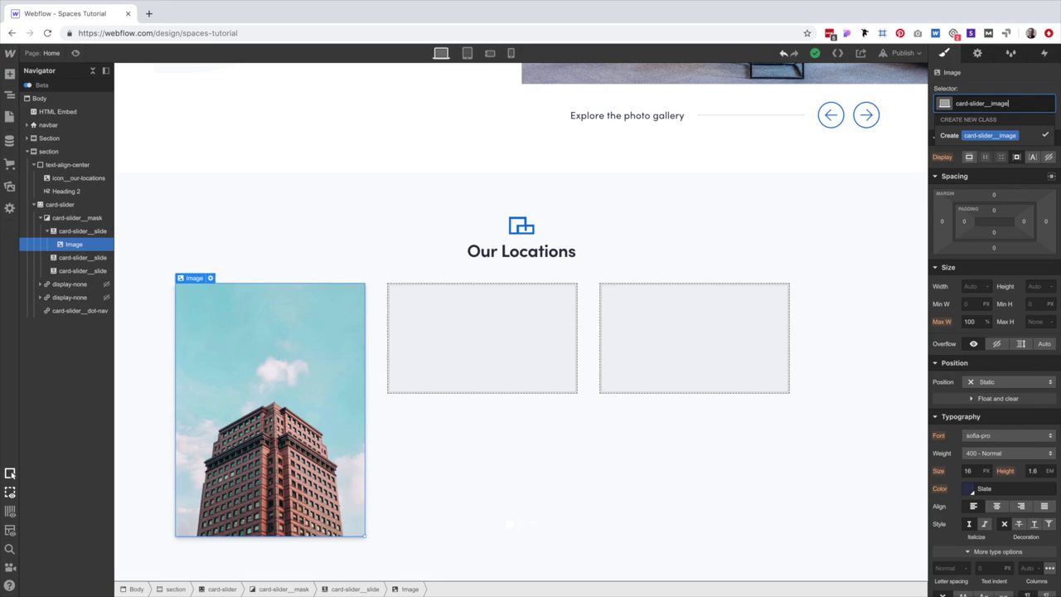
key("Return")
Set the width of the card-slider__image class to 100%.
left_click(970, 286)
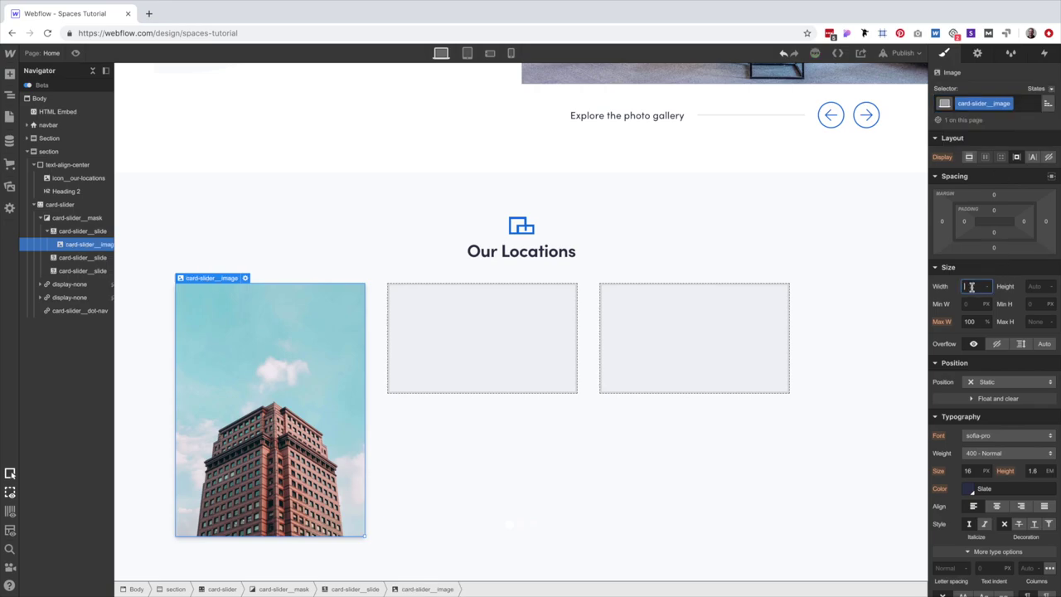
type("100")
left_click(478, 338)
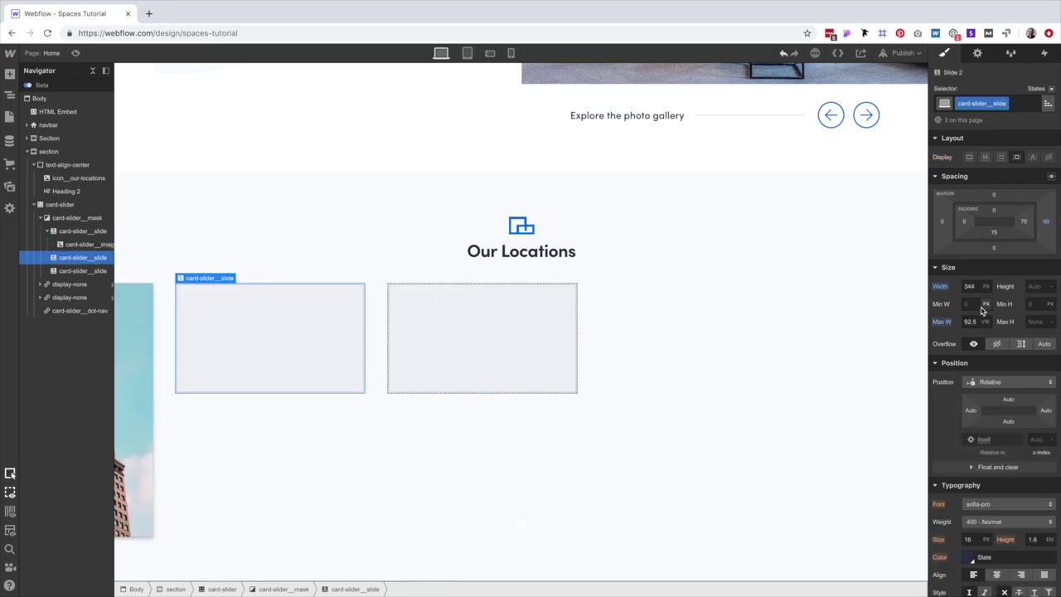
scroll(975, 274, "down", 1)
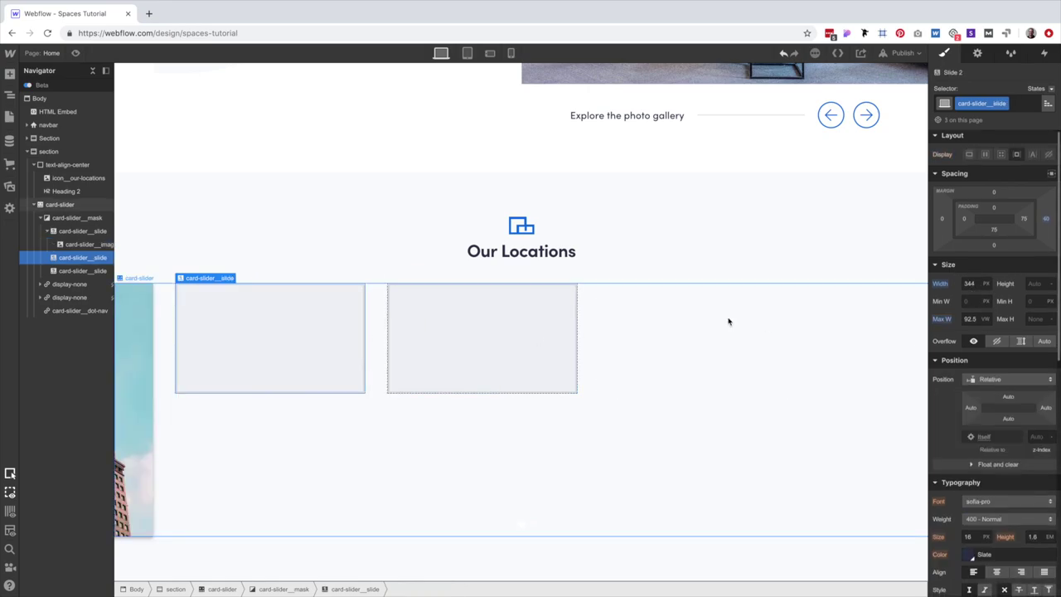
Set the height of the card-slider__image class to 258 px by entering the calculation 344*.75.
left_click(137, 328)
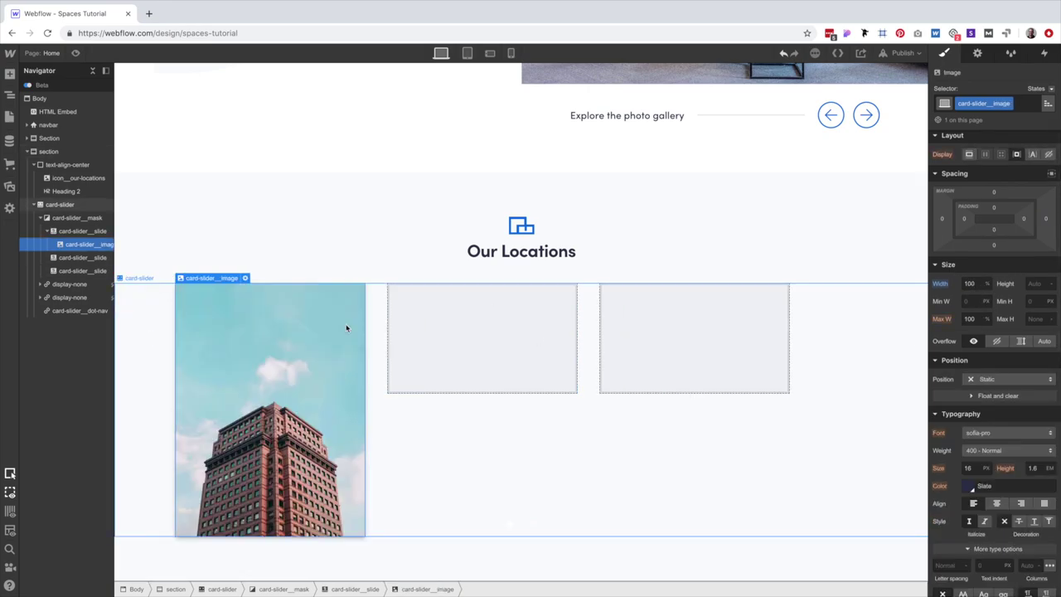
left_click(1036, 283)
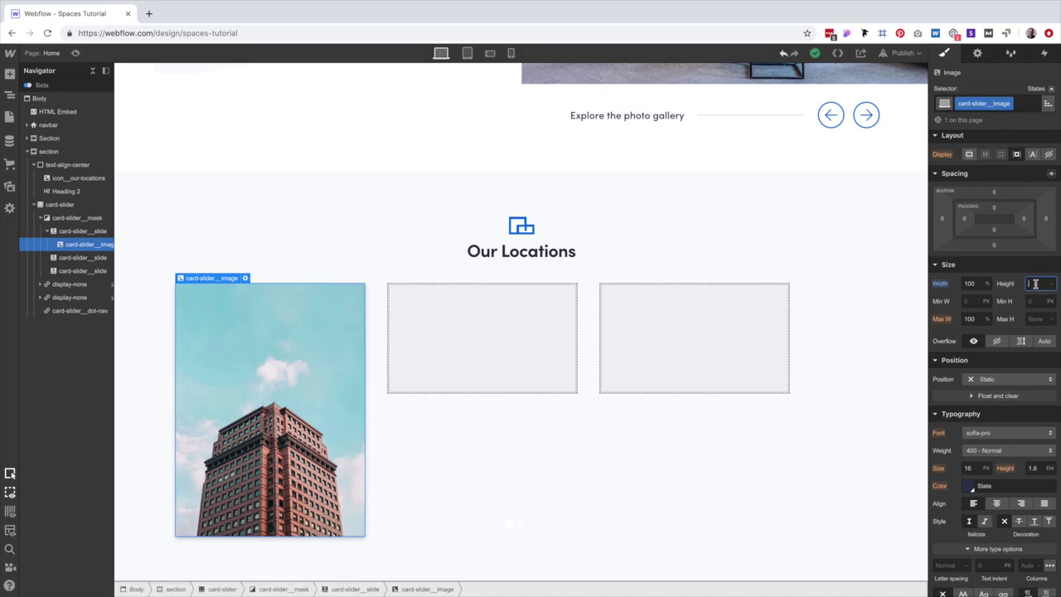
type("344*.75")
key("Return")
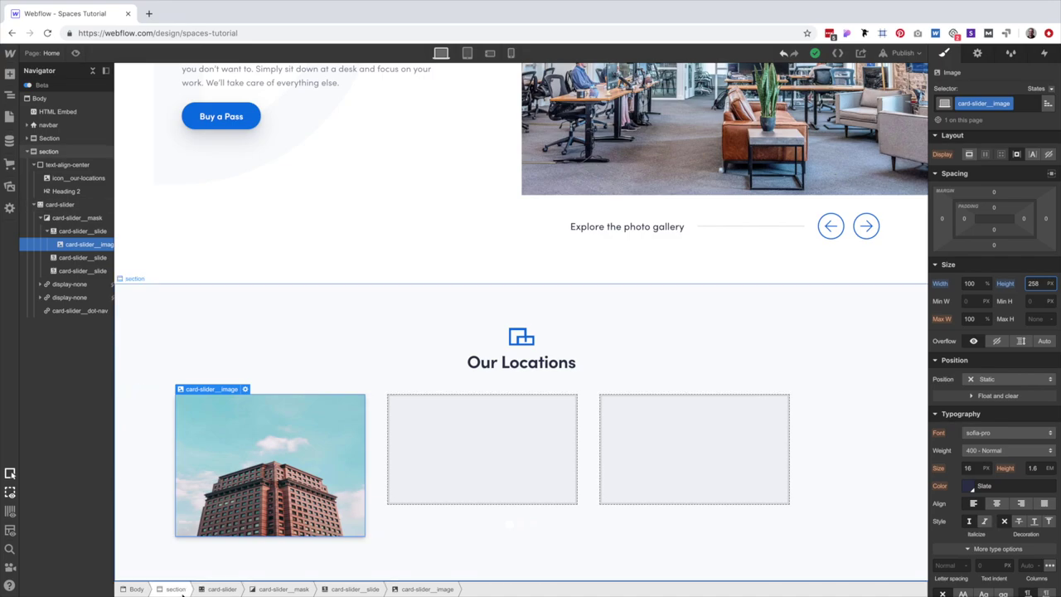
Add the .card-slider__image selector to the object-fit: cover rule in the HTML Embed's custom code and save it.
left_click(56, 111)
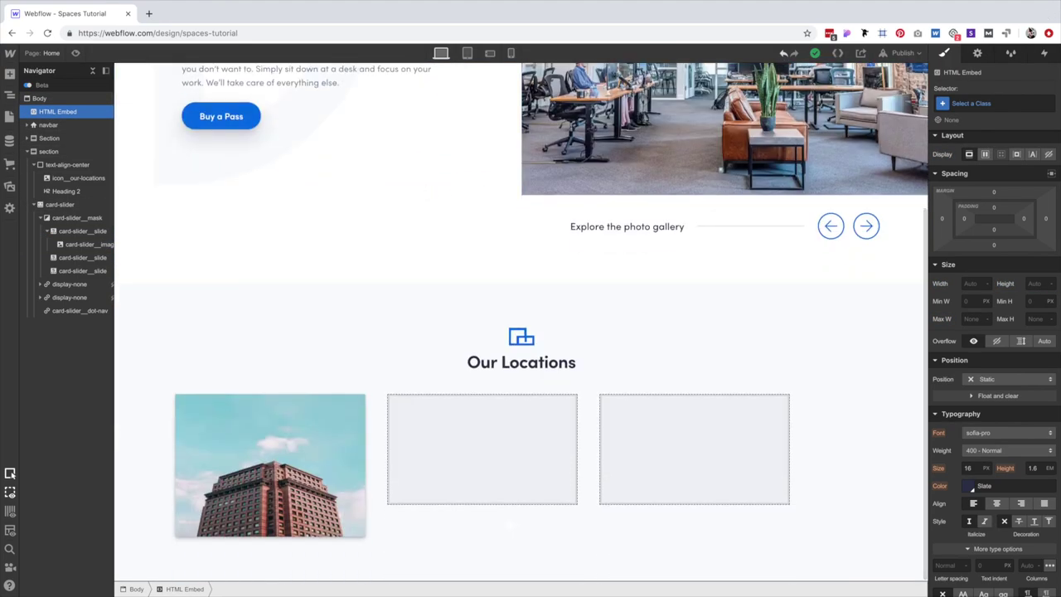
left_click(977, 53)
left_click(996, 140)
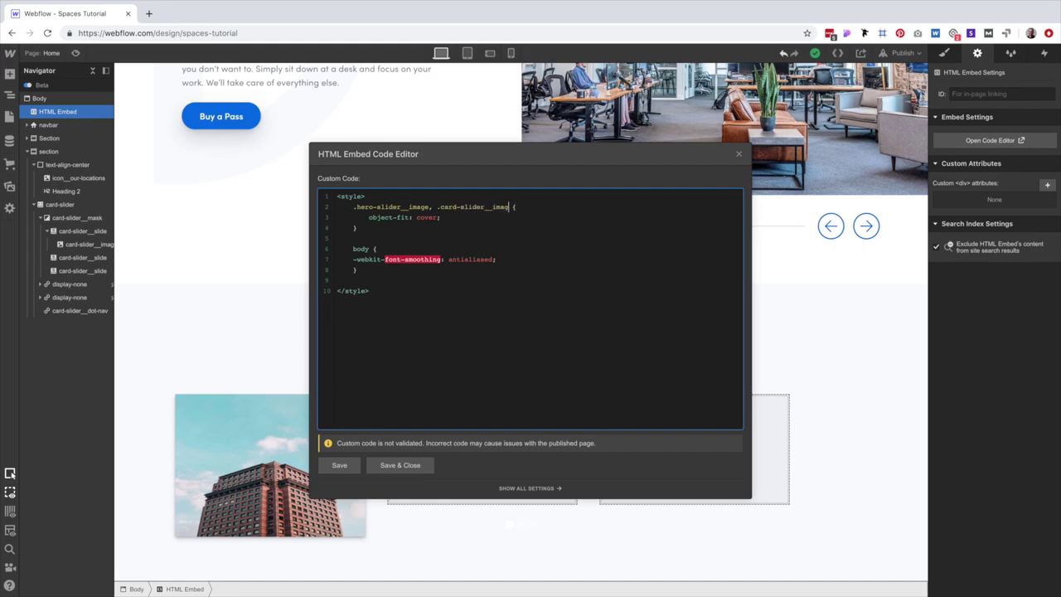
left_click(405, 466)
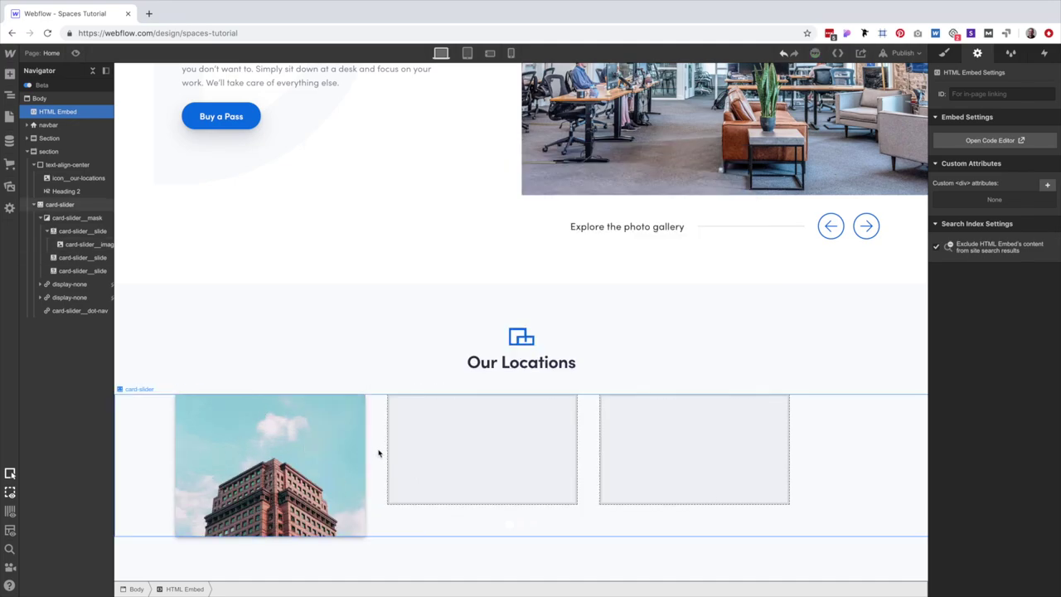
Insert a div block beneath the brick tower image inside the first card-slider__slide.
left_click(308, 440)
left_click(349, 589)
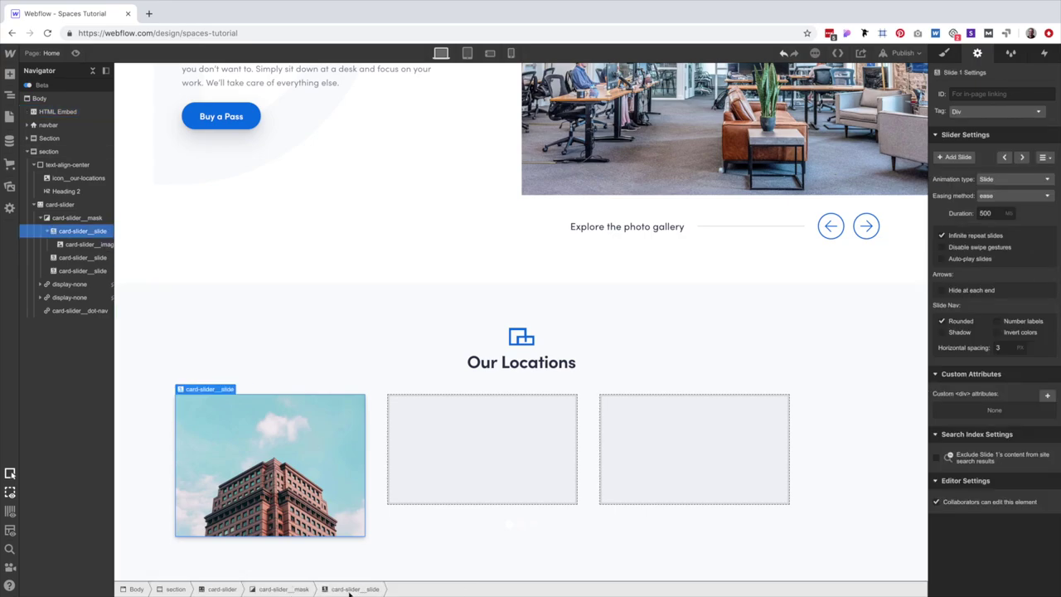
key("super+e")
type("di")
key("Return")
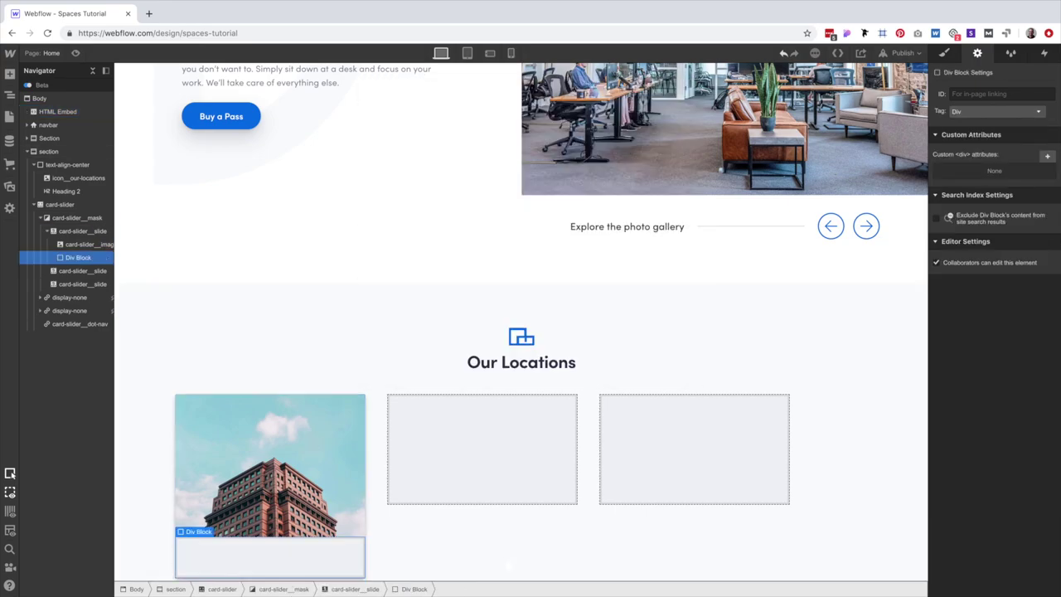
Give the new div block the class card-slider__content-wrapper and 24 px of padding on all four sides.
left_click(943, 52)
left_click(972, 104)
type("card-sl")
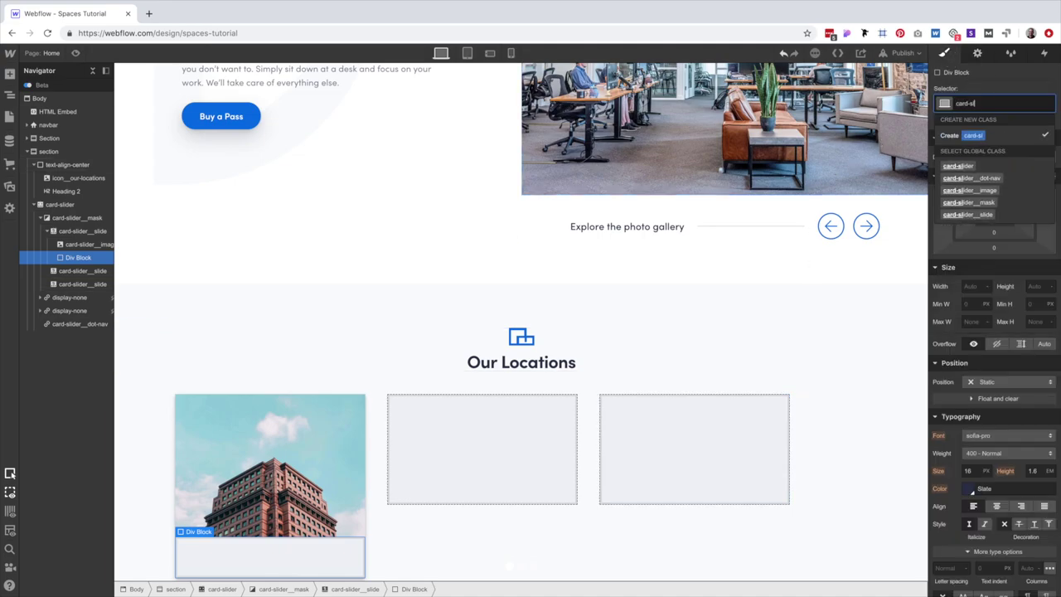
type("ider__col")
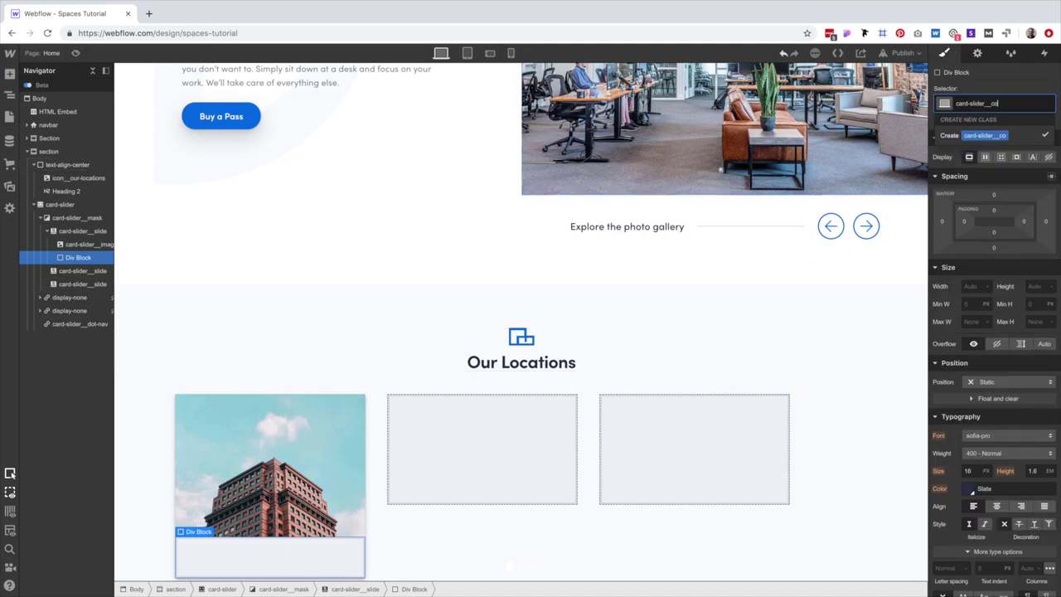
type("ntent-wrapper")
key("Return")
scroll(577, 383, "down", 1)
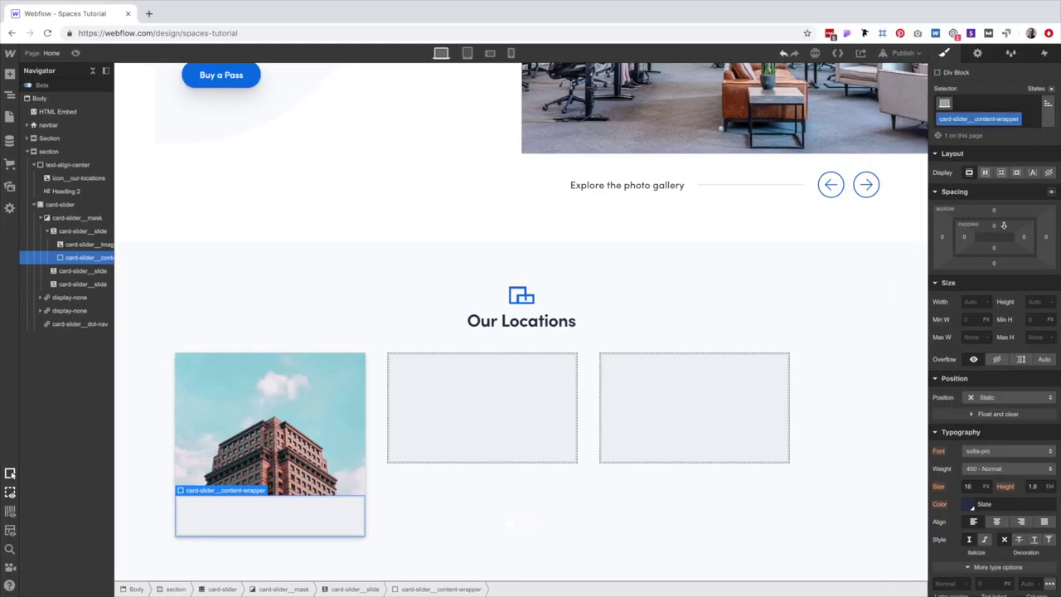
left_click_drag(1003, 224, 1006, 268)
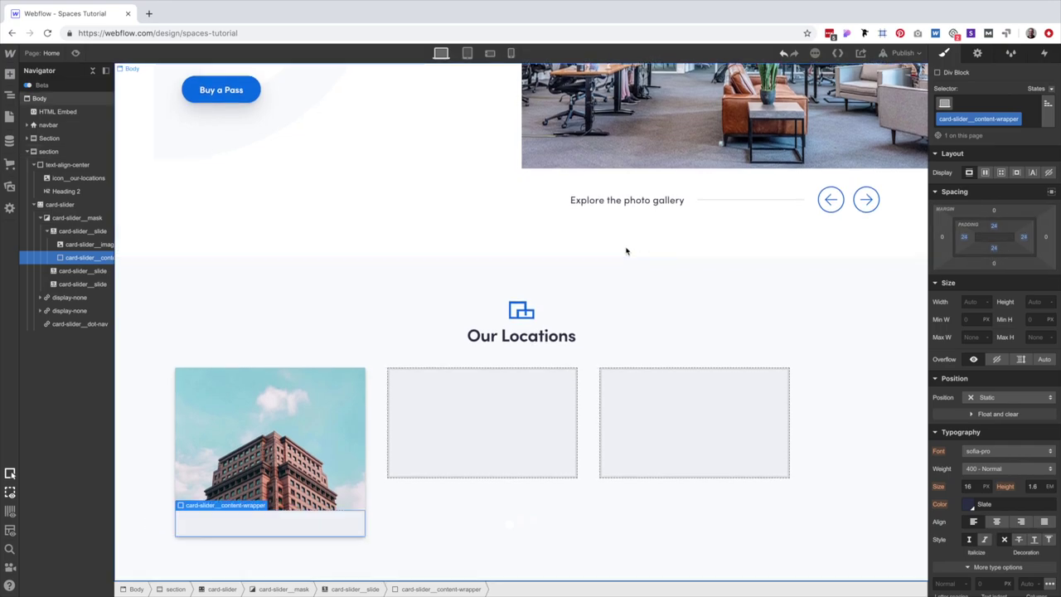
Insert a heading in the card-slider__content-wrapper and make it an H3.
key("super+e")
type("he")
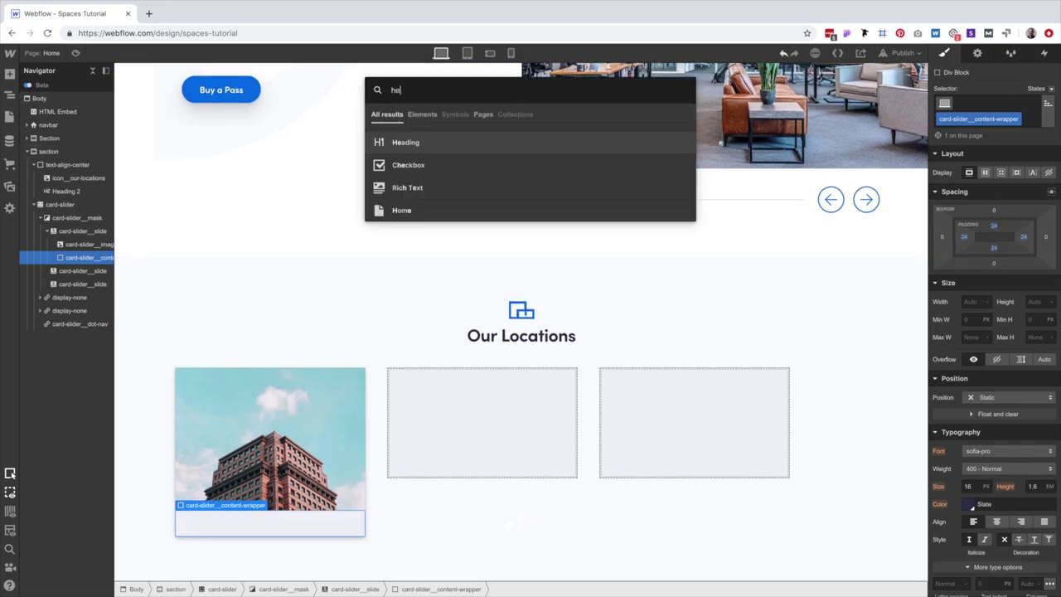
key("Return")
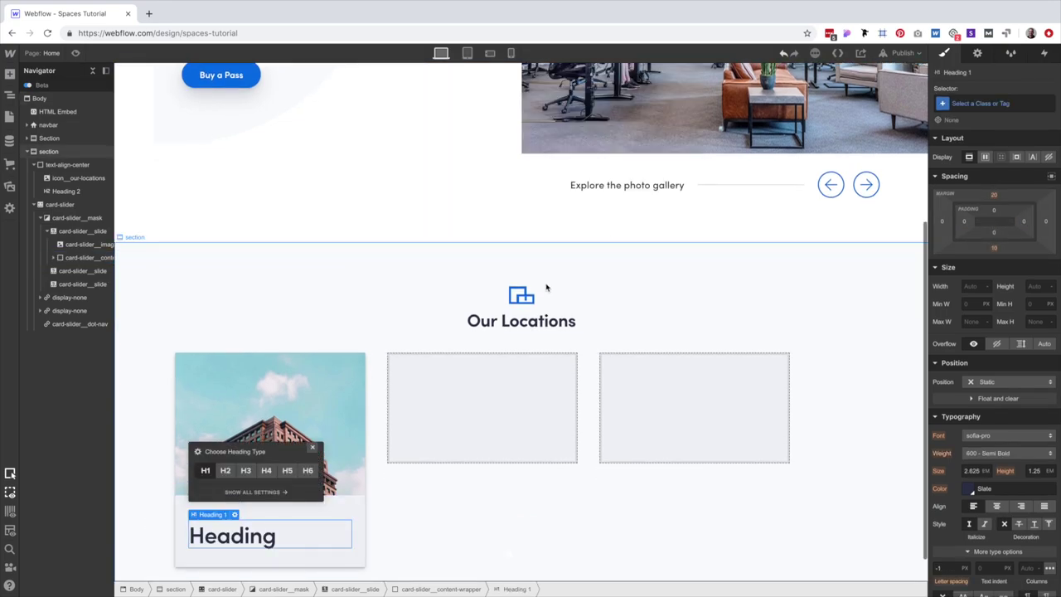
left_click(246, 473)
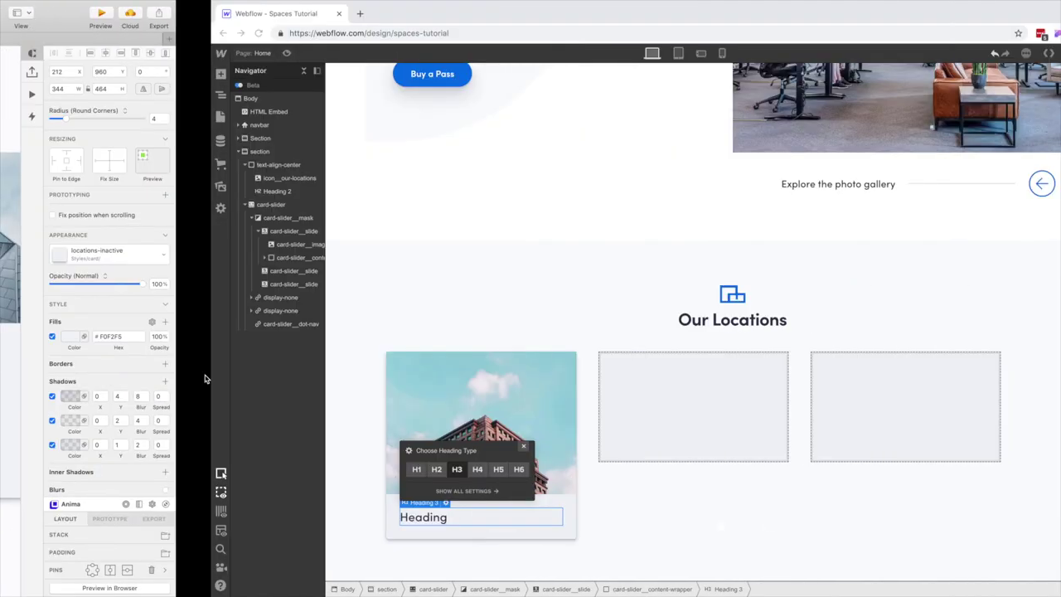
Add a paragraph below the card's heading with the text "Chattanooga, TN".
key("super+e")
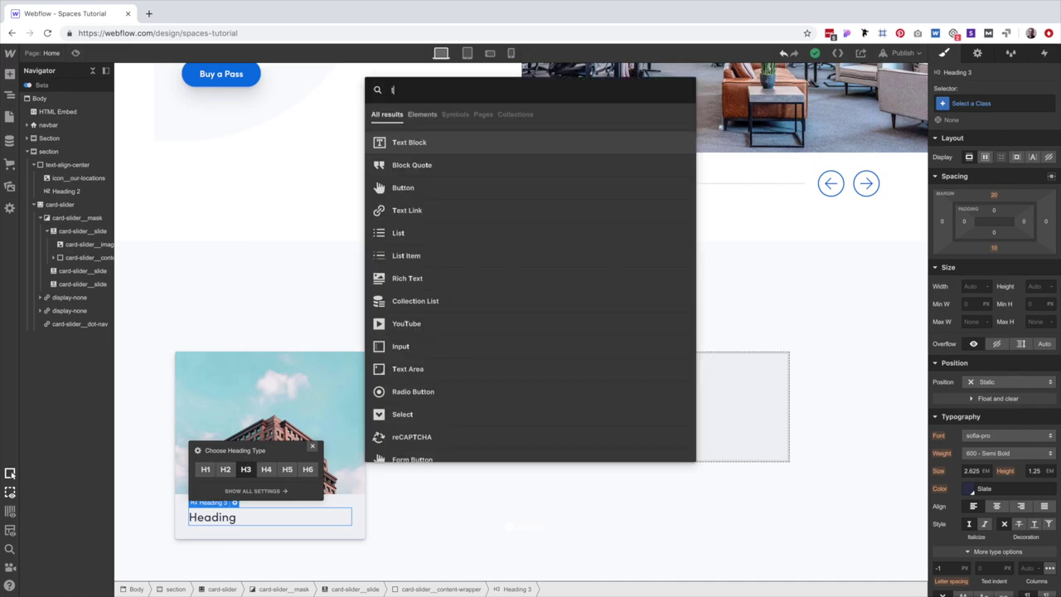
type("pa")
key("Return")
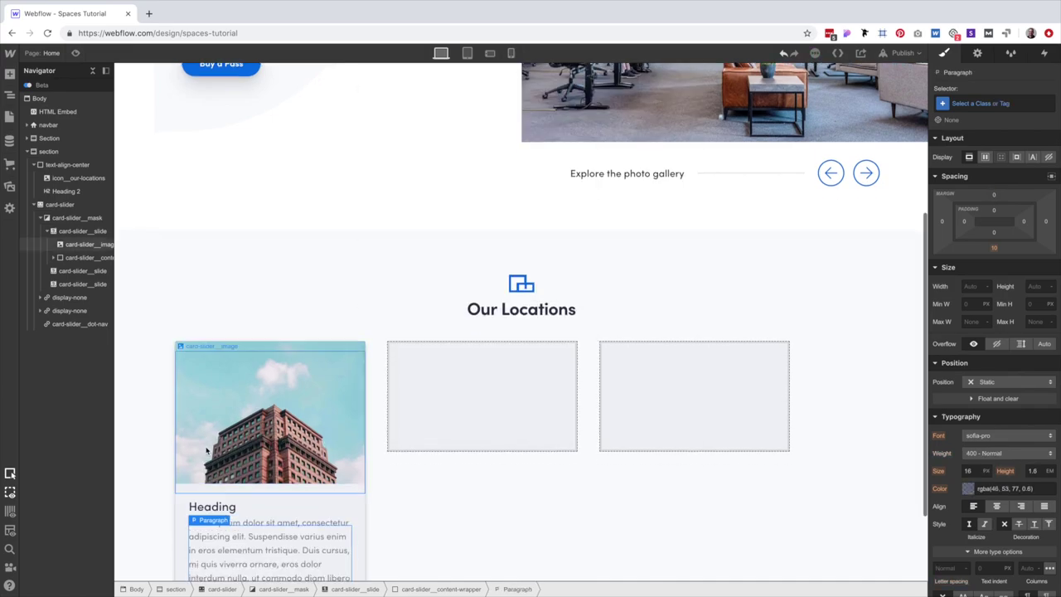
key("Return")
type("Chat")
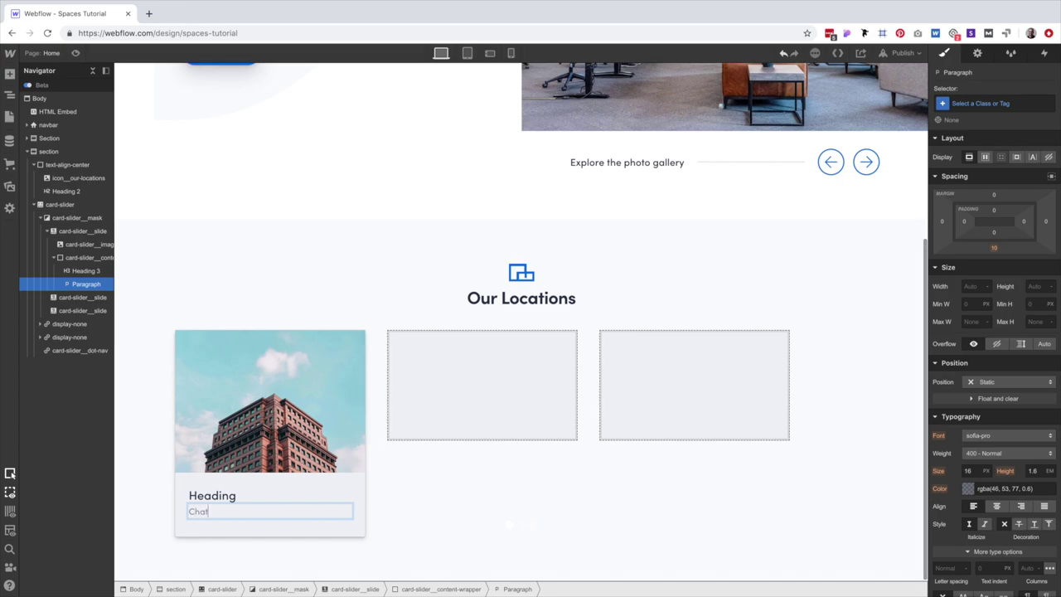
type("tanooga, TN")
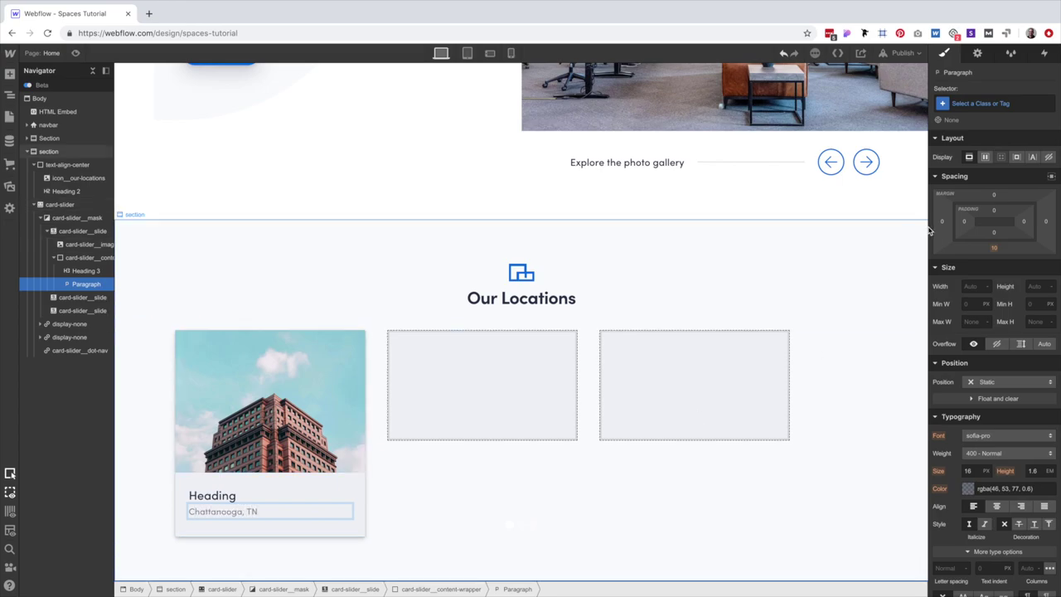
key("Escape")
Give the Chattanooga, TN paragraph a new class named overline.
left_click(982, 104)
type("overline")
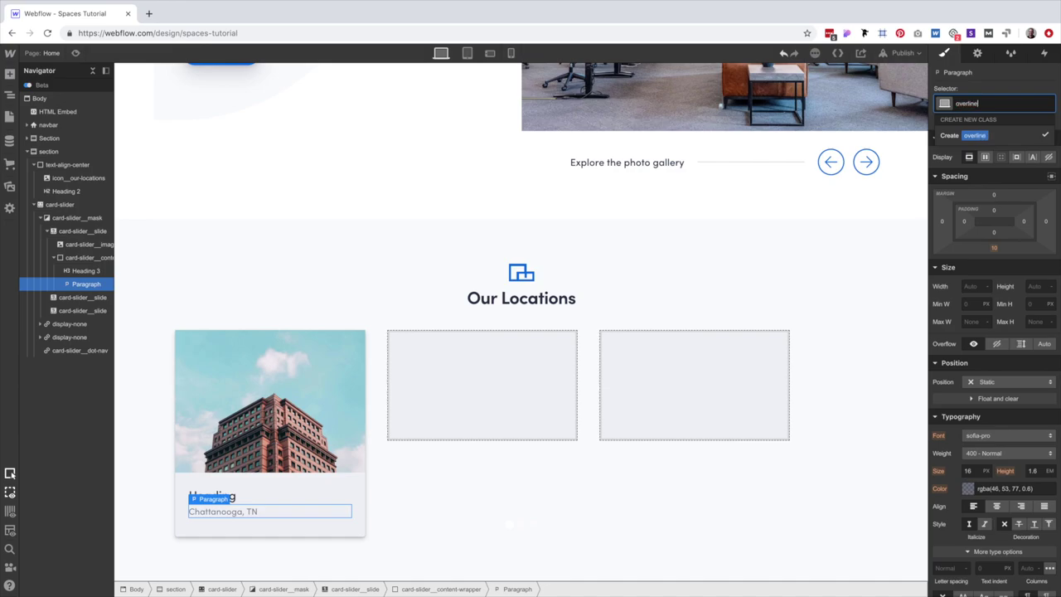
key("Return")
Using the Sketch mockup's city text as reference, set the overline class's font size to 13/16 em and line height to 1.5 em.
scroll(994, 365, "down", 3)
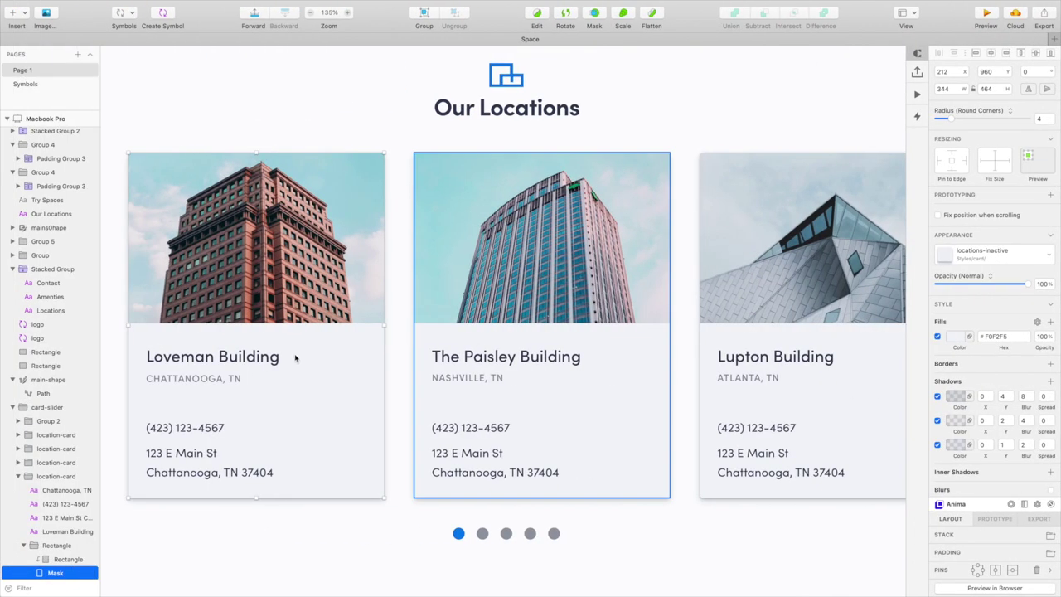
left_click(159, 378)
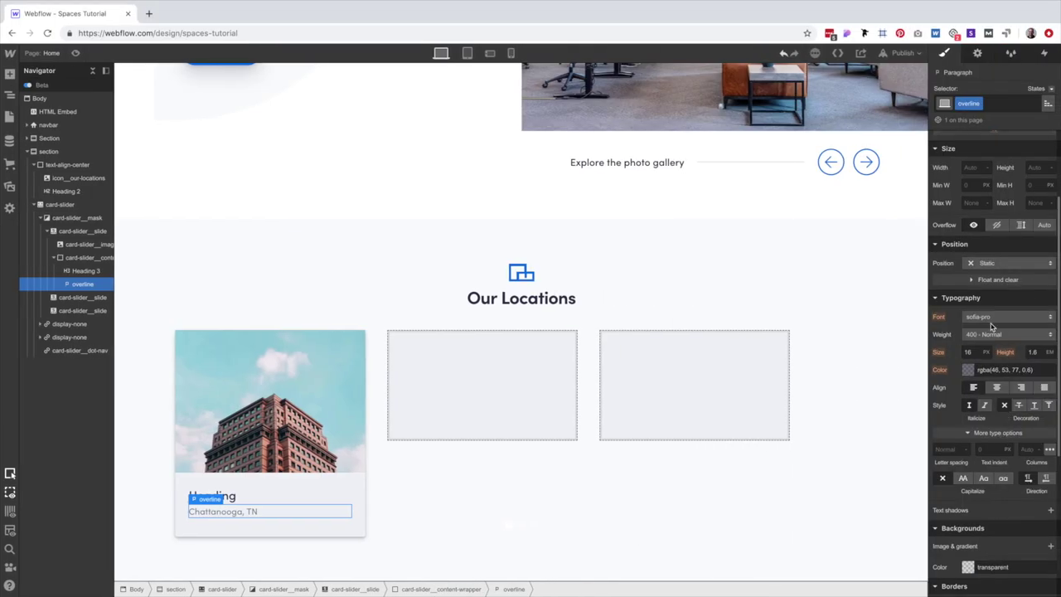
left_click(971, 351)
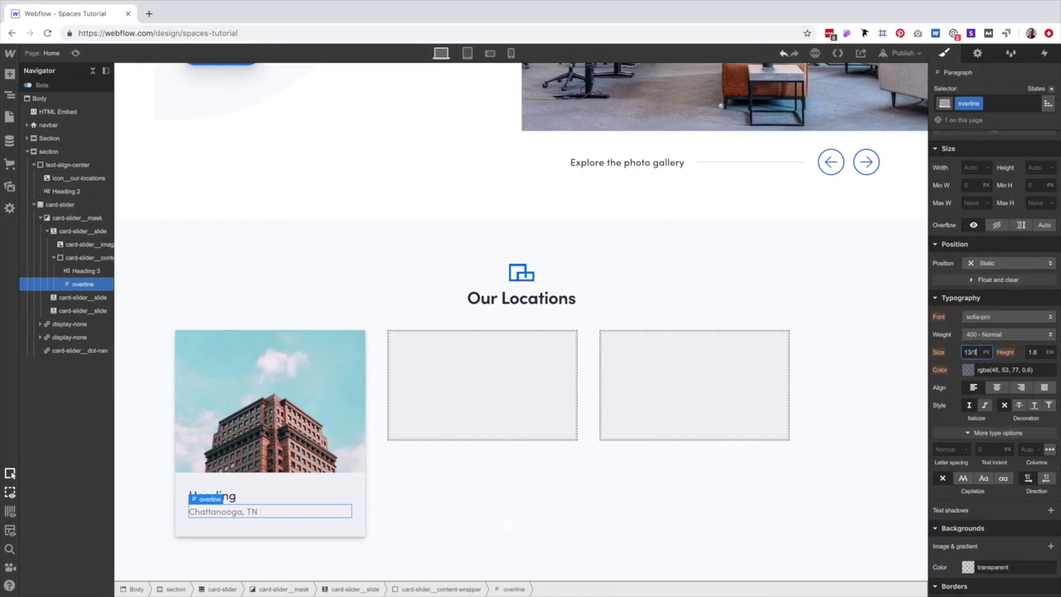
key("Return")
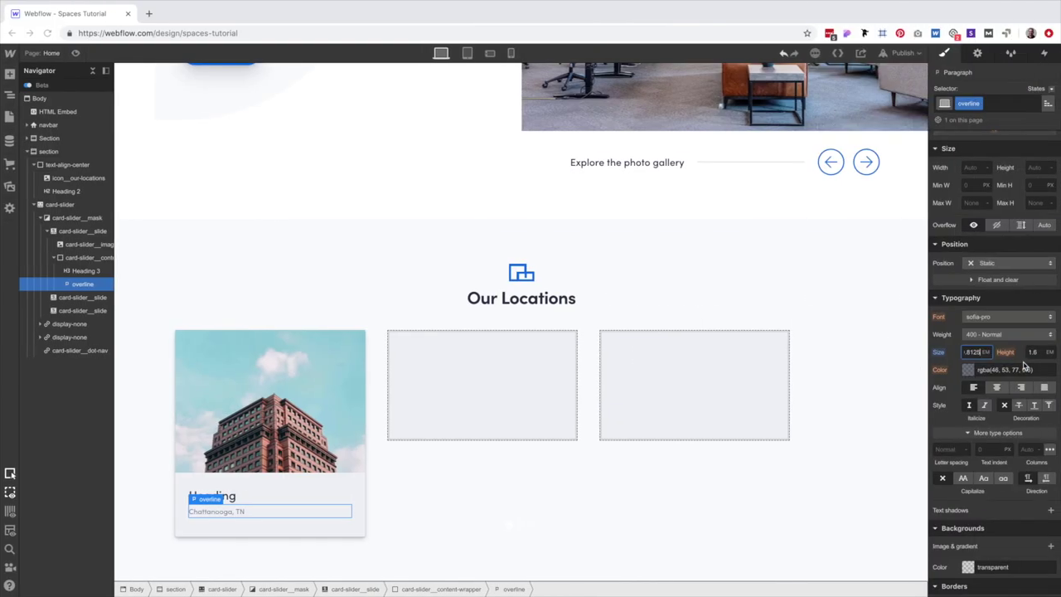
left_click(1031, 352)
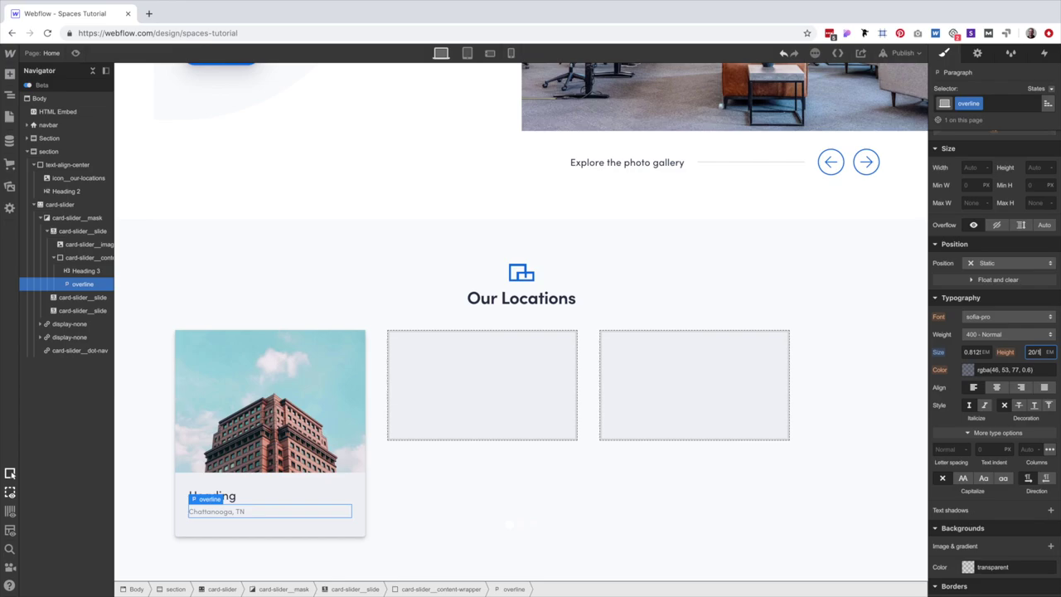
type("20/13em")
key("Return")
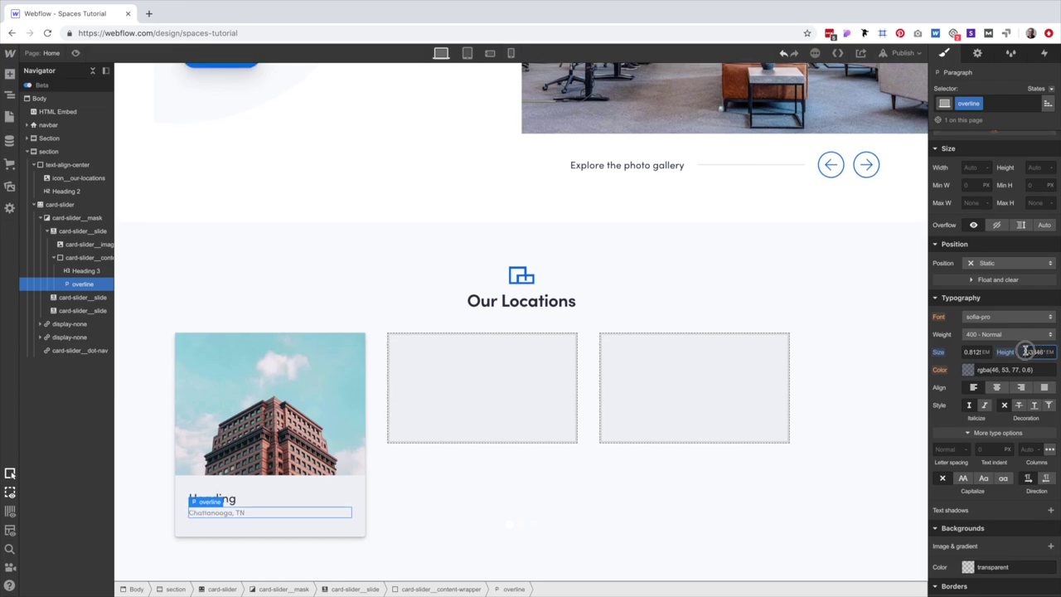
type("1.5")
Set the overline class to all caps with a letter spacing of 0.75 px.
left_click(970, 482)
left_click(955, 449)
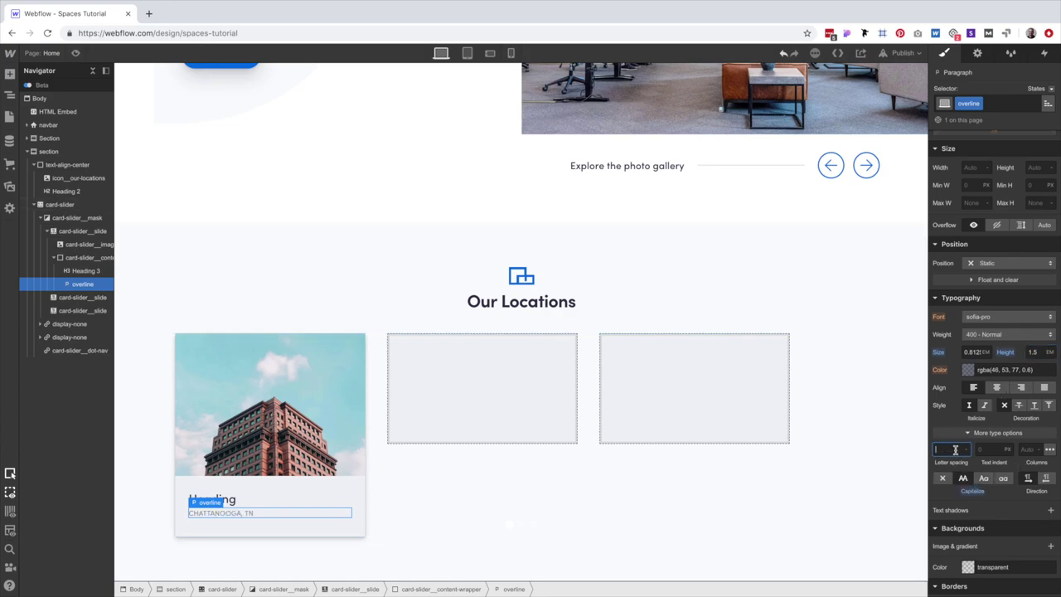
type(".75")
key("Return")
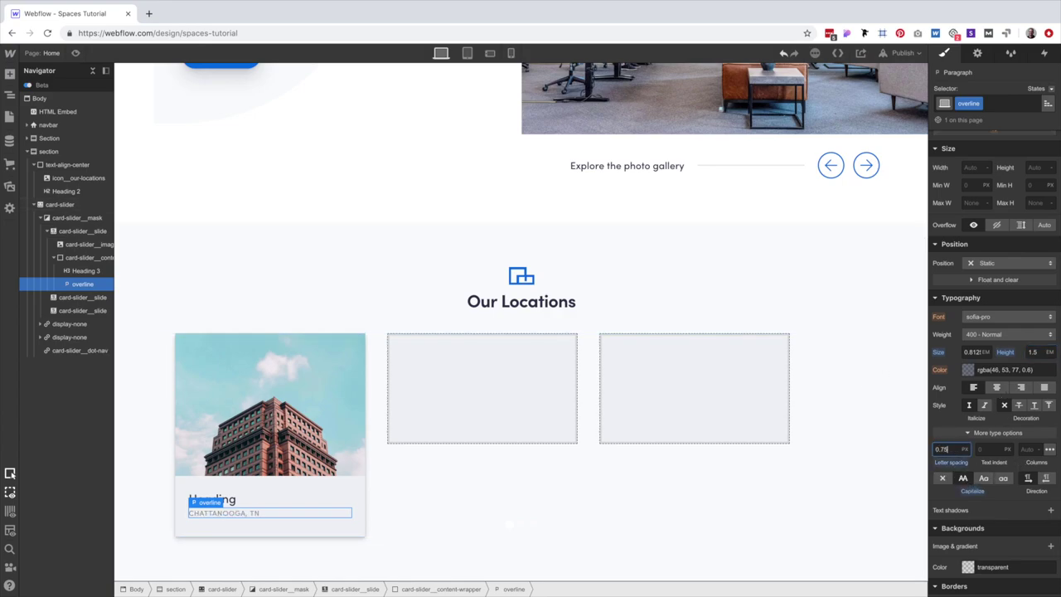
Set the overline class's font weight to 500 - Medium and compare it with the city text in the Sketch mockup.
left_click(1000, 335)
left_click(994, 352)
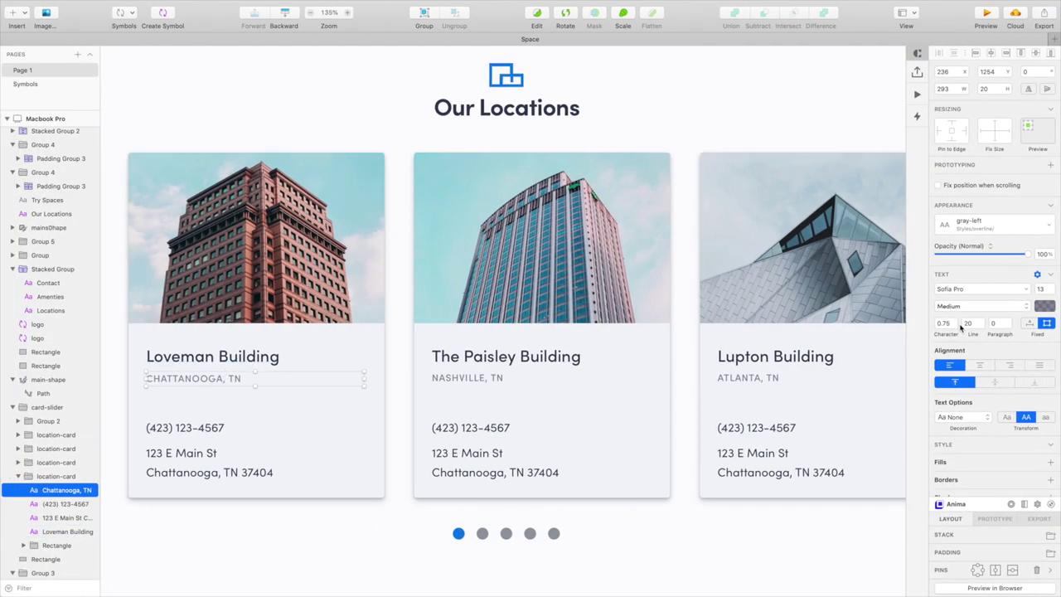
key("ctrl+Right")
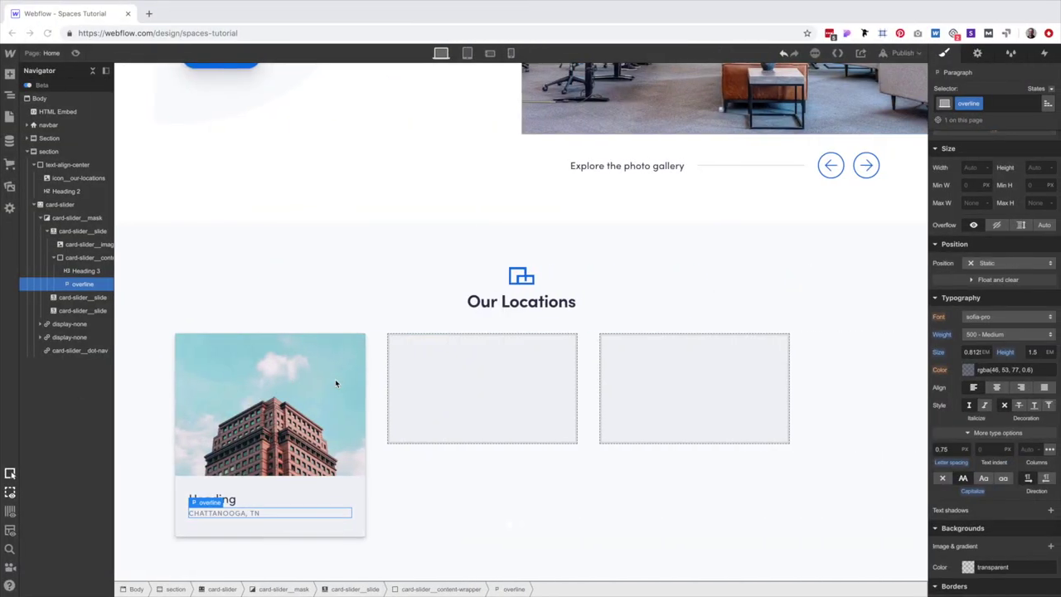
Check the gap below the city text in the Sketch mockup and add the combo class mb-40 to the overline paragraph.
key("ctrl+Left")
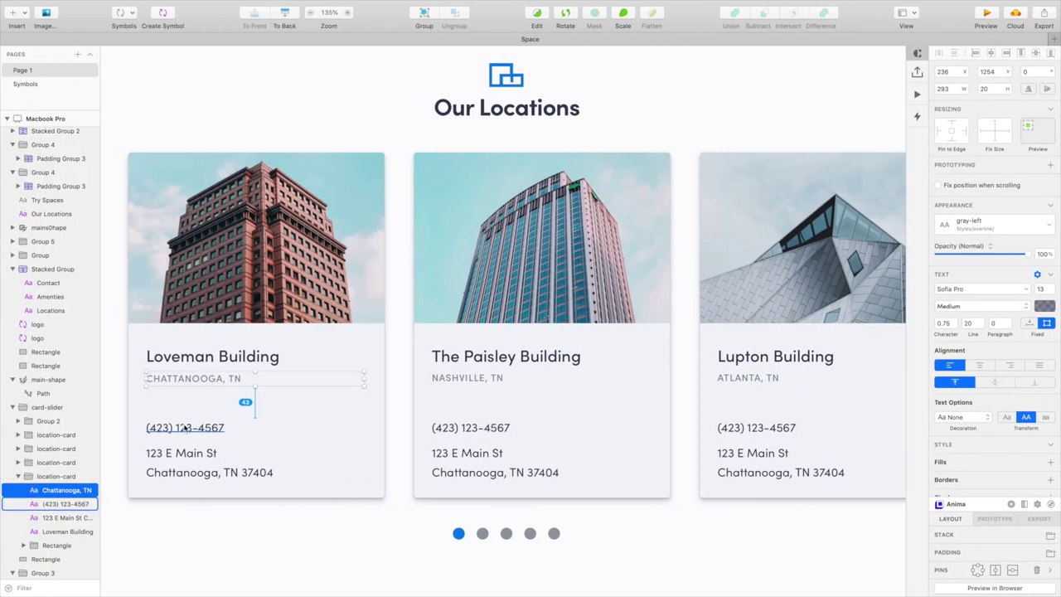
key("ctrl+Right")
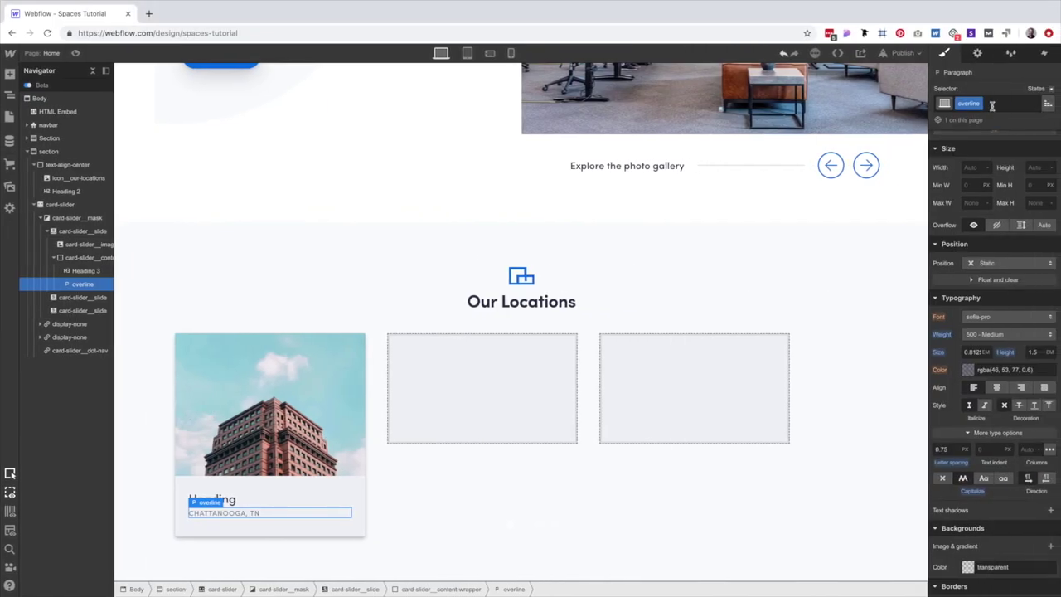
left_click(1010, 100)
type("mb-40")
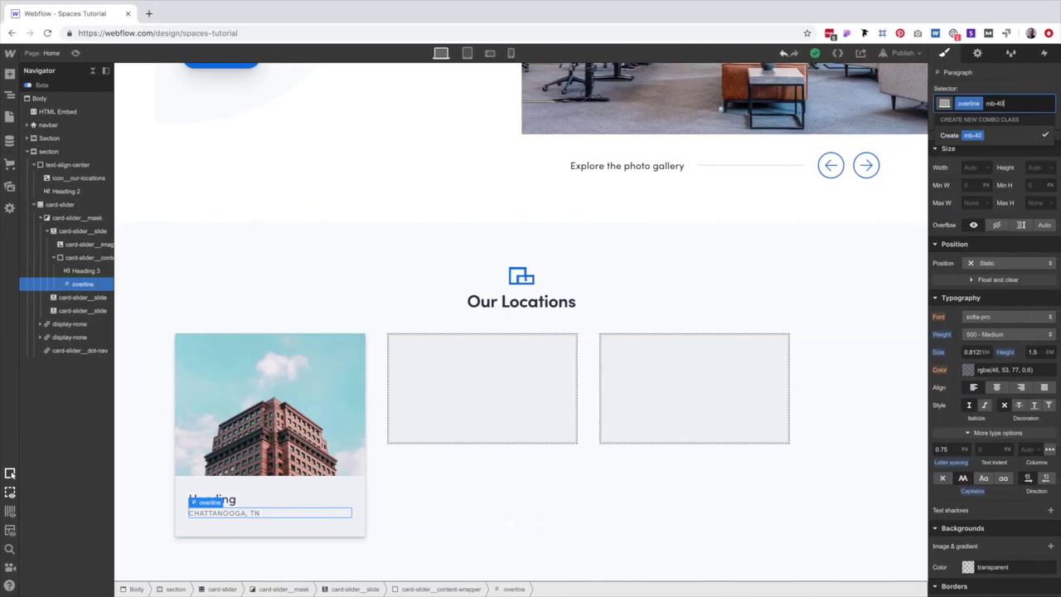
key("Return")
Set the bottom margin of the overline mb-40 combo class to 40 px.
scroll(994, 315, "up", 3)
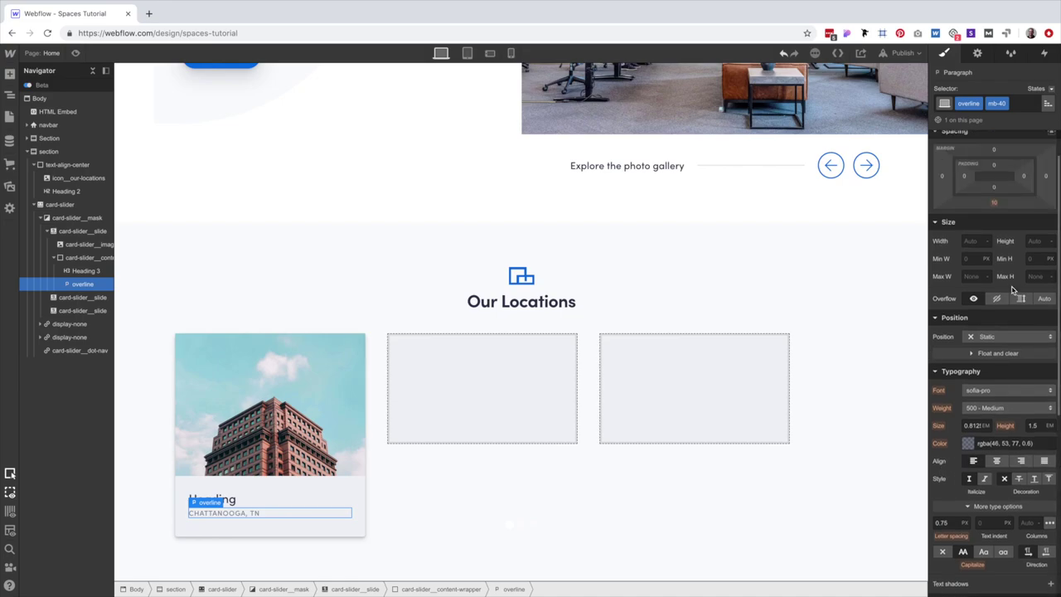
left_click(998, 252)
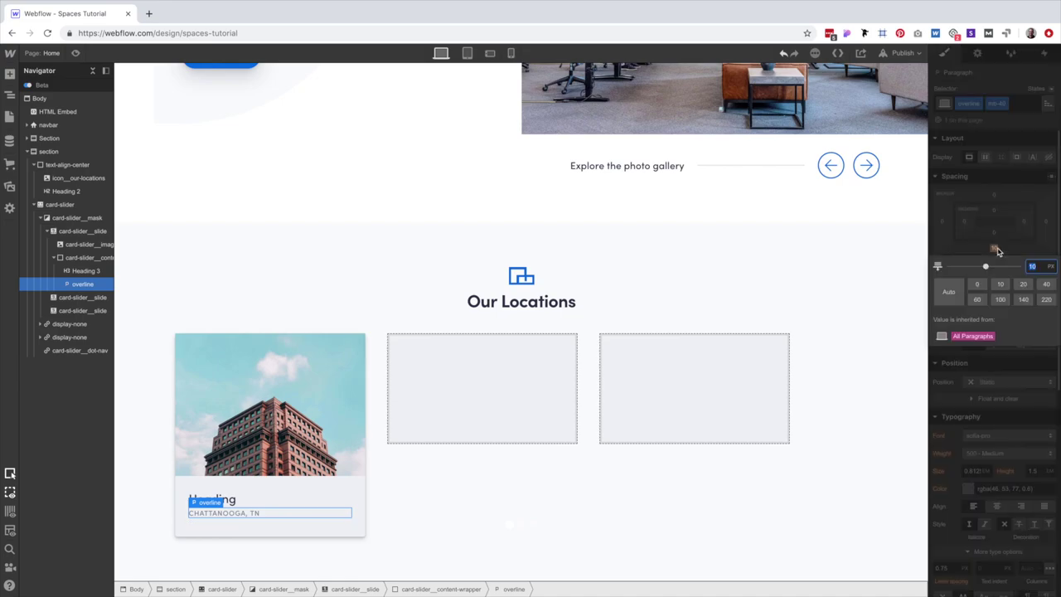
left_click(1034, 266)
Insert a text block below the Chattanooga, TN paragraph in the first card.
key("ctrl+e")
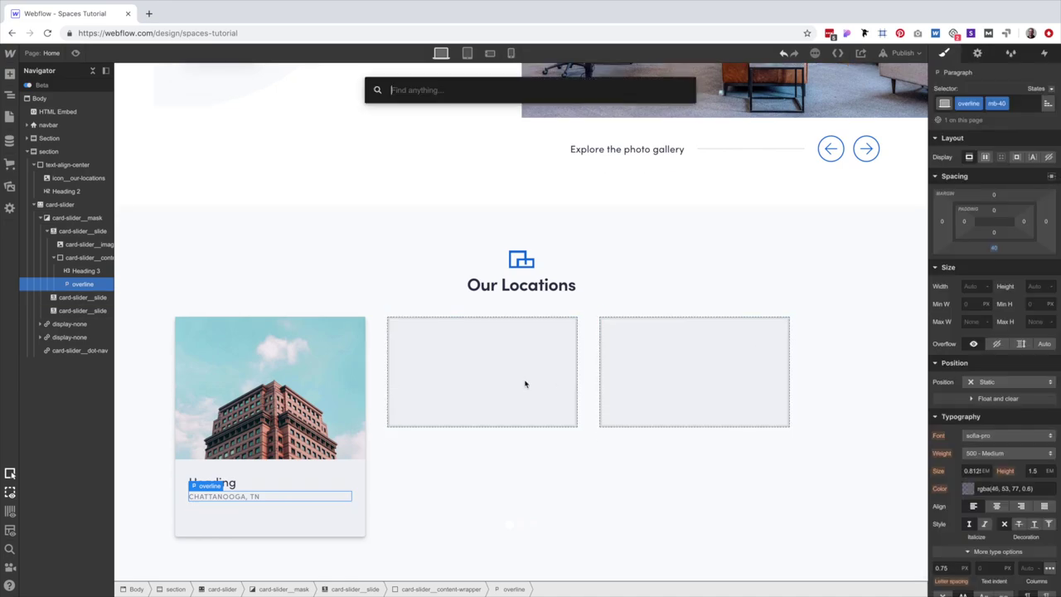
type("text")
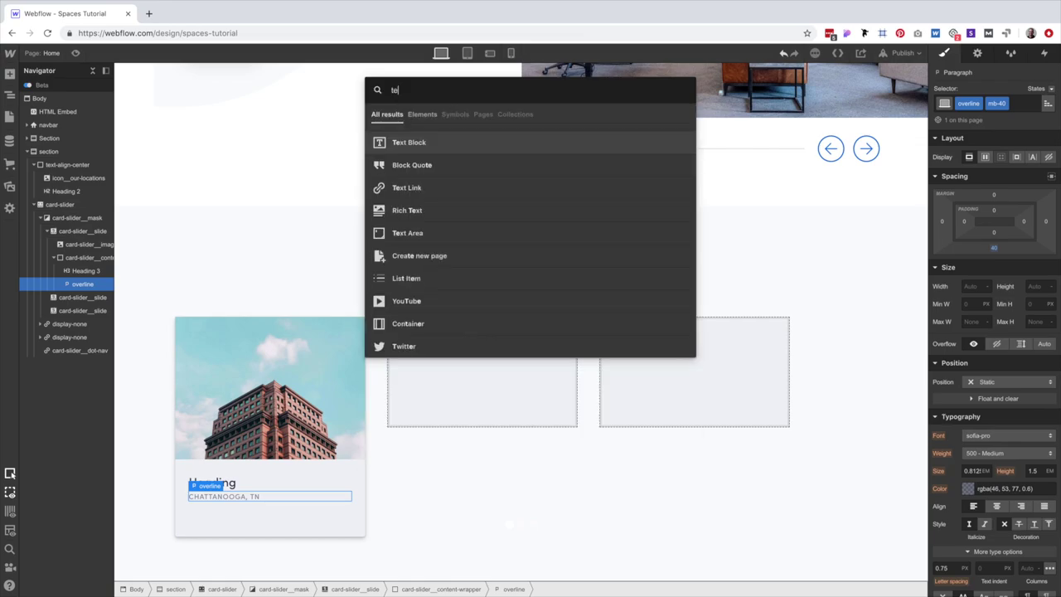
key("Return")
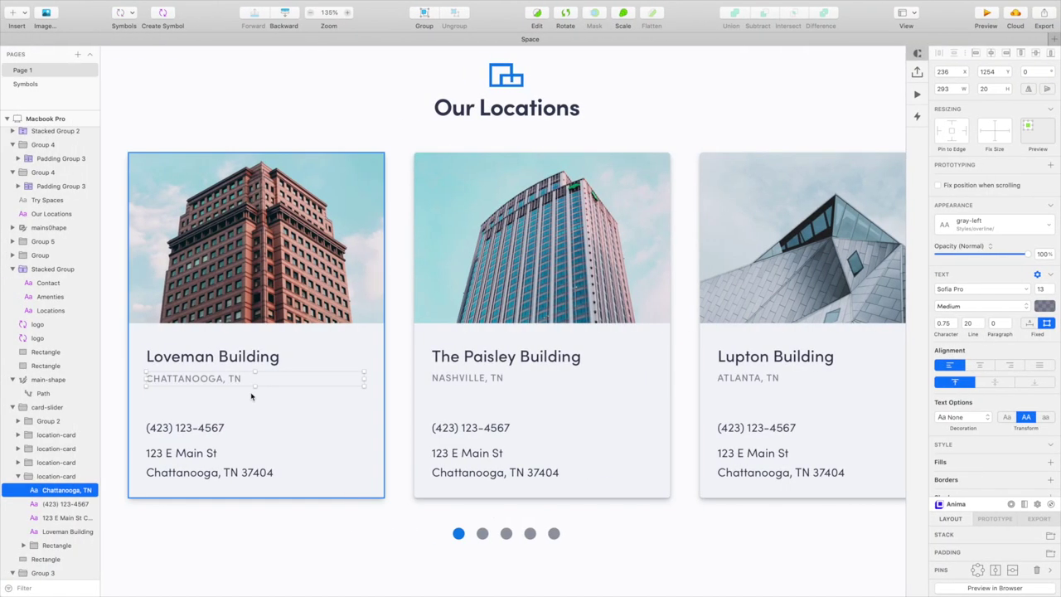
Copy the phone number from the Sketch mockup's first card and replace the new Webflow text block's placeholder with it.
left_click(214, 429)
double_click(214, 430)
key("ctrl+c")
key("ctrl+Right")
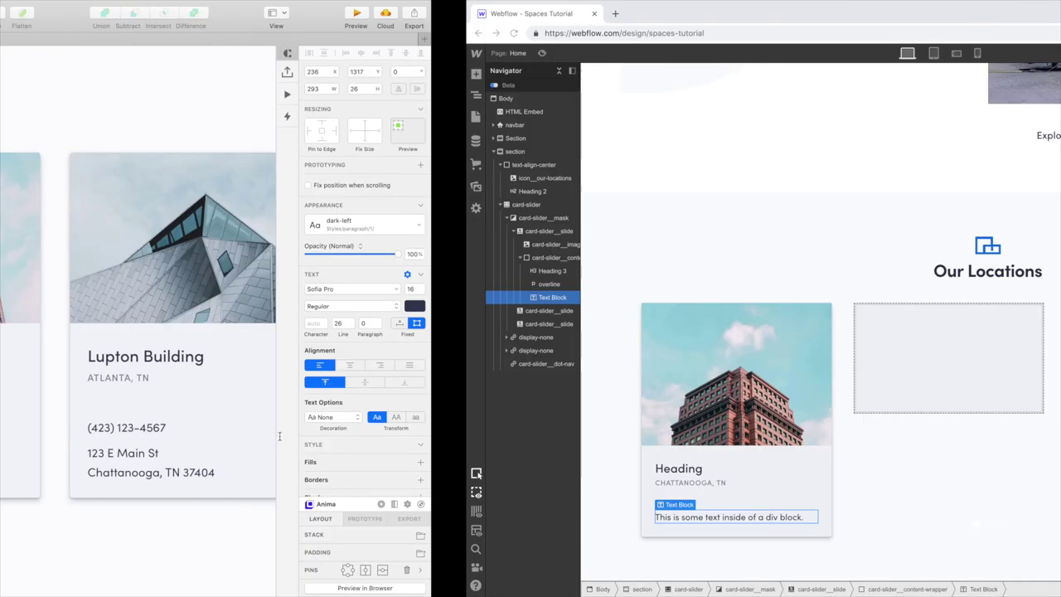
double_click(273, 509)
key("ctrl+v")
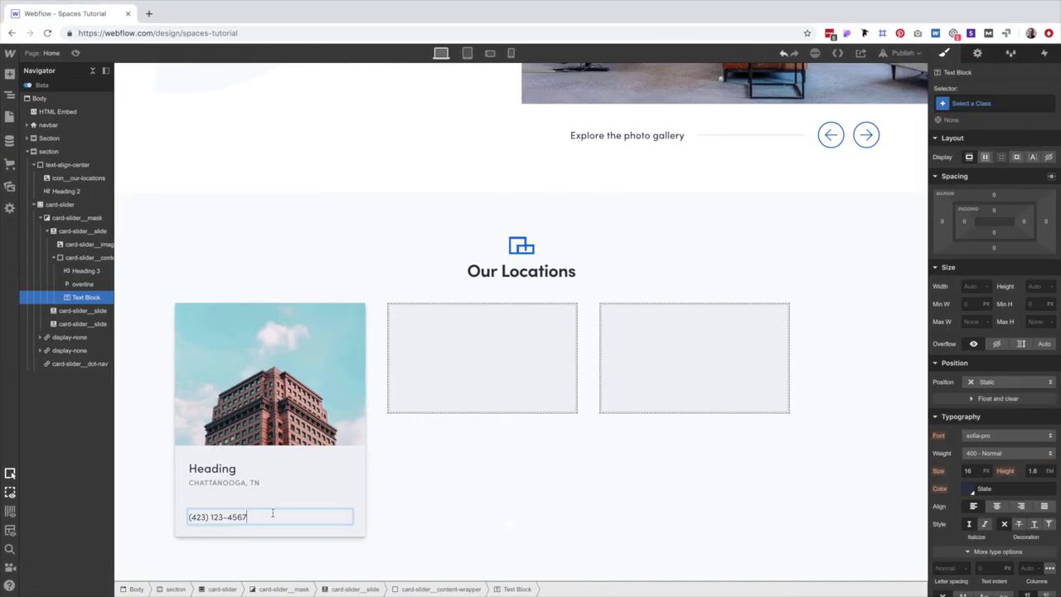
key("Escape")
Add the class mb-8 to the phone number text block and set its bottom margin to 8 px.
left_click(990, 103)
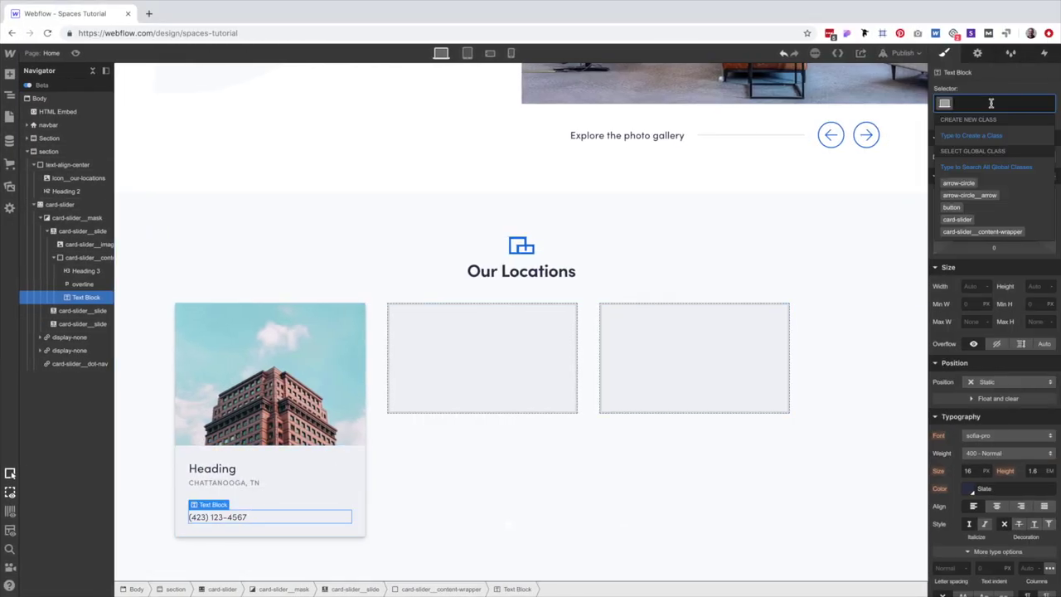
type("mb-8")
key("Return")
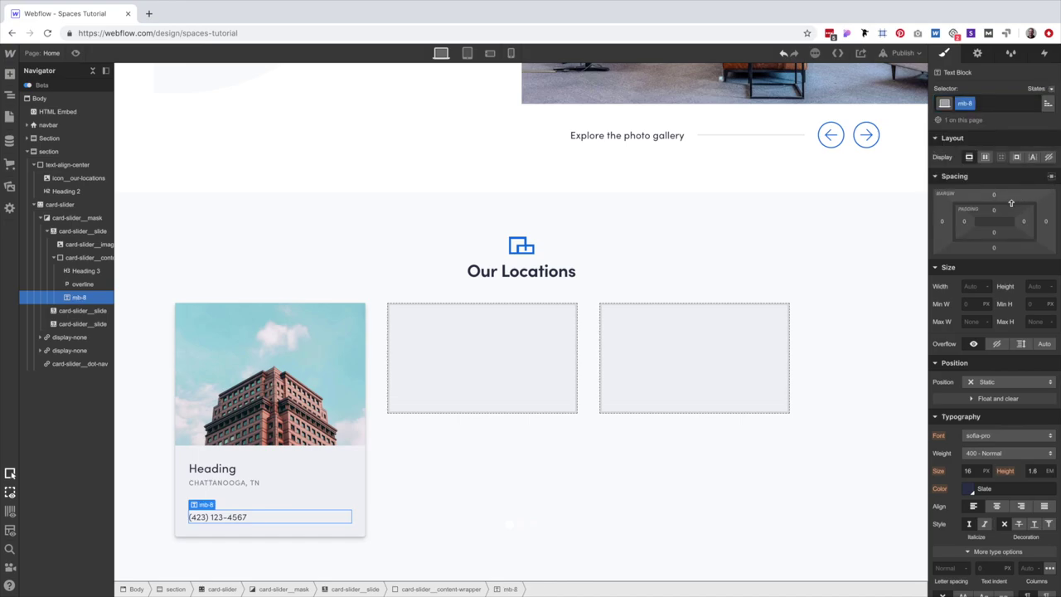
left_click(994, 248)
type("8")
key("Return")
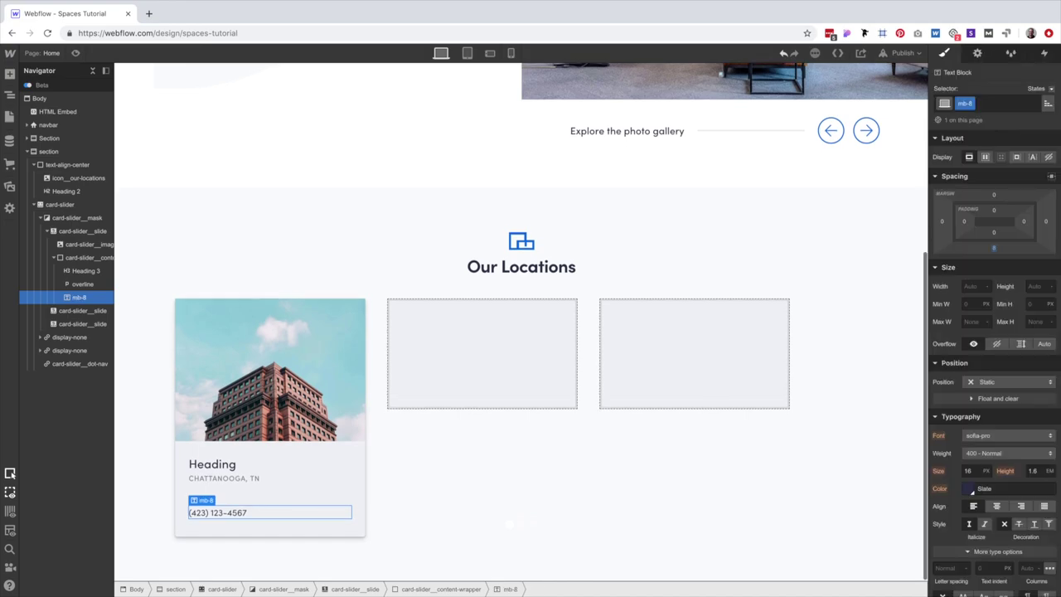
Insert another text block below the phone number in the first card.
key("super+e")
type("te")
key("Return")
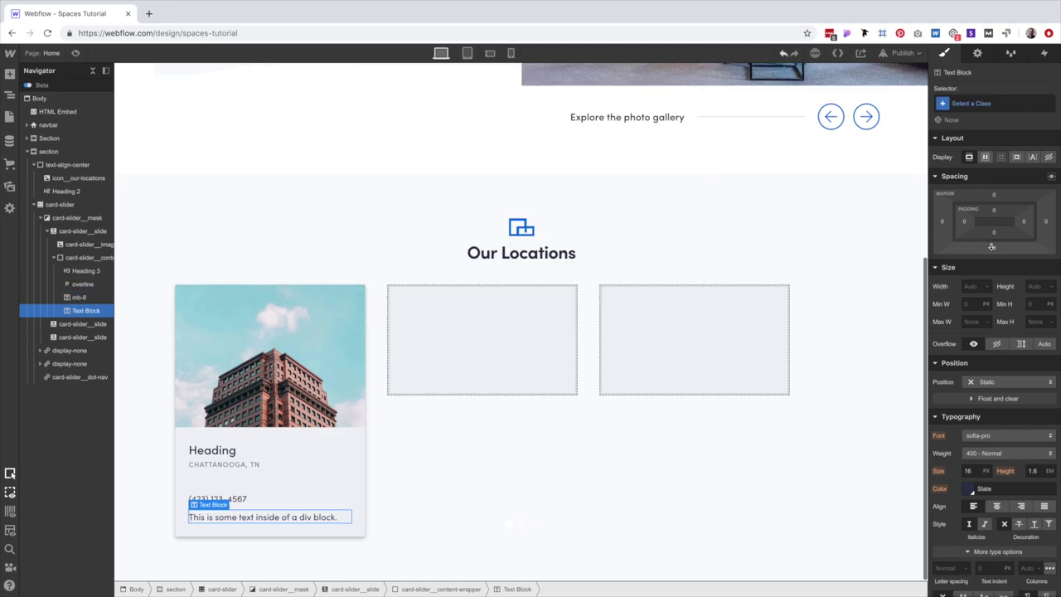
Copy the full address text from the first card in the Sketch mockup and return to Webflow.
key("ctrl+Left")
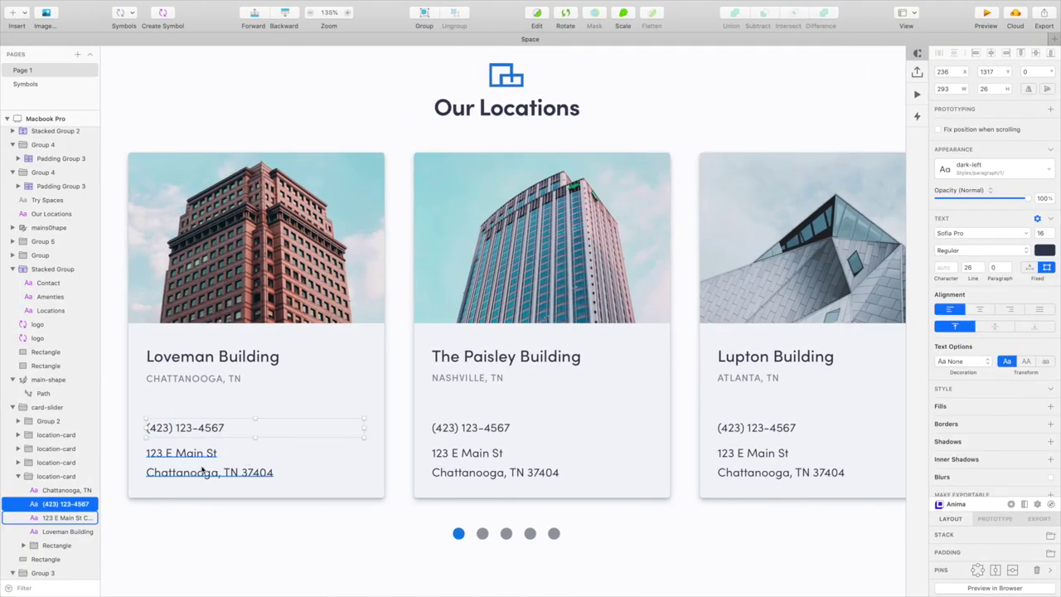
left_click(213, 467)
double_click(271, 471)
key("ctrl+Right")
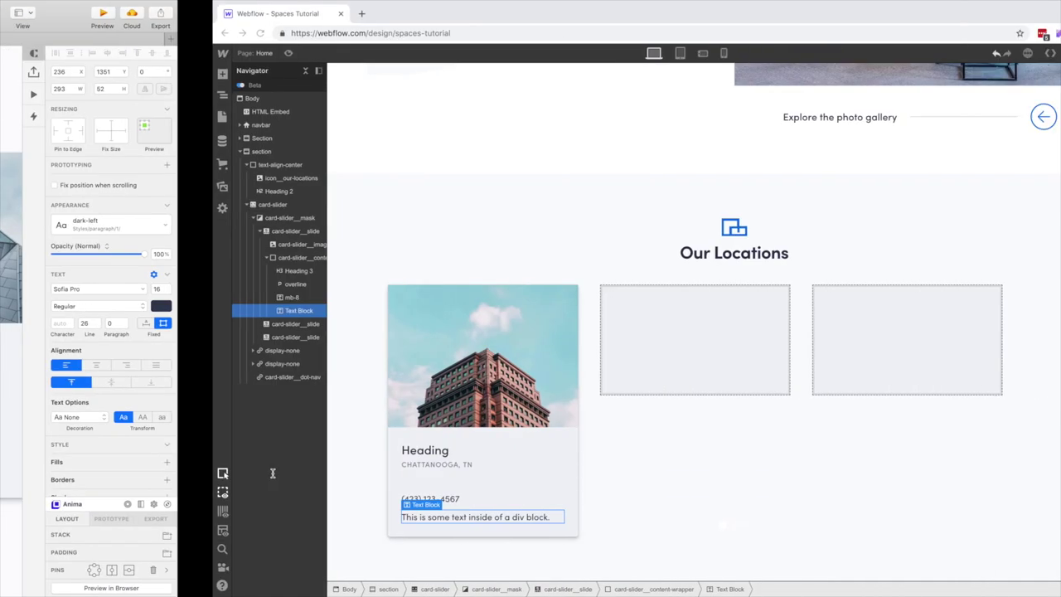
Replace the last text block's placeholder with the copied address and break the line between the street and the city.
left_click(254, 522)
left_click(256, 518)
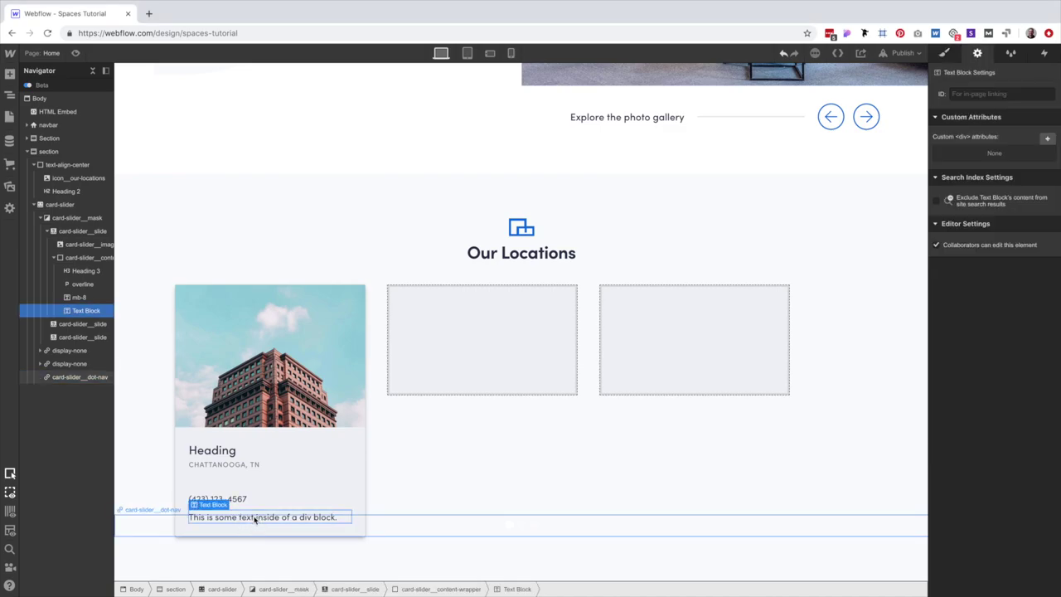
left_click(254, 519)
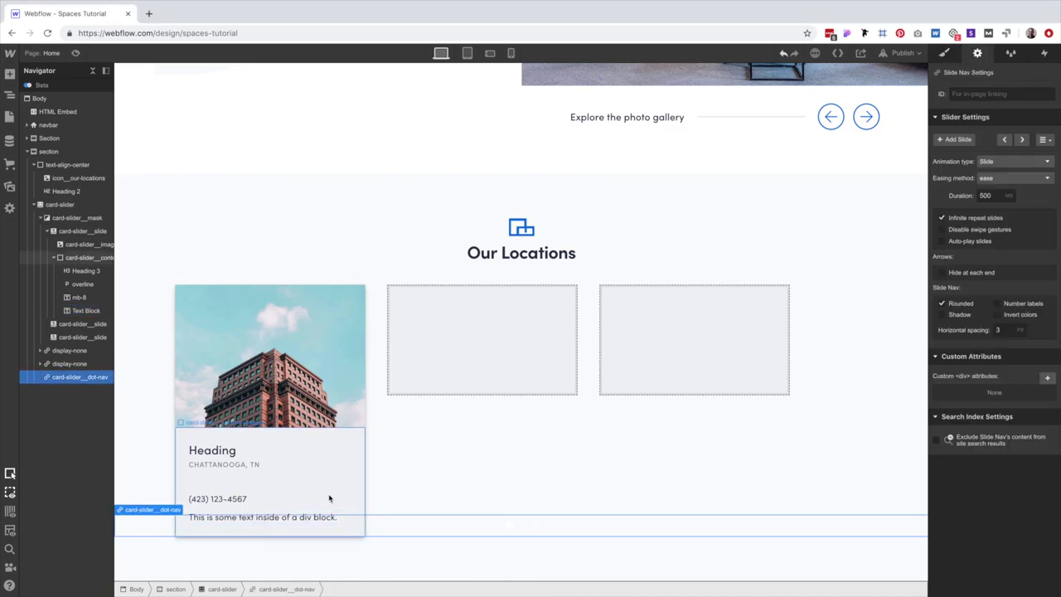
left_click(298, 499)
left_click(311, 518)
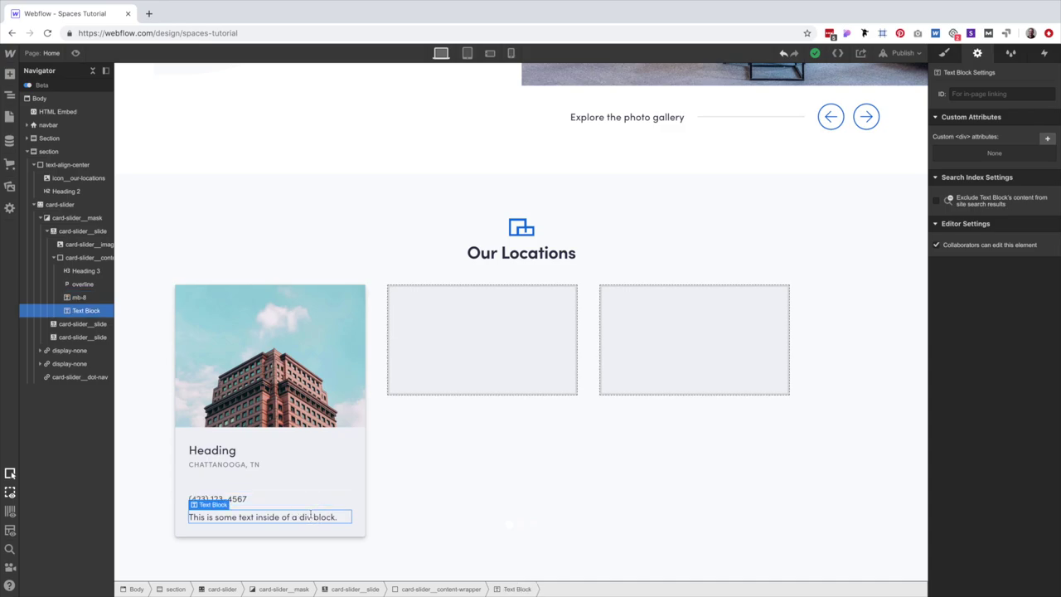
double_click(311, 518)
type("123 E Main StChattanooga, TN 37404")
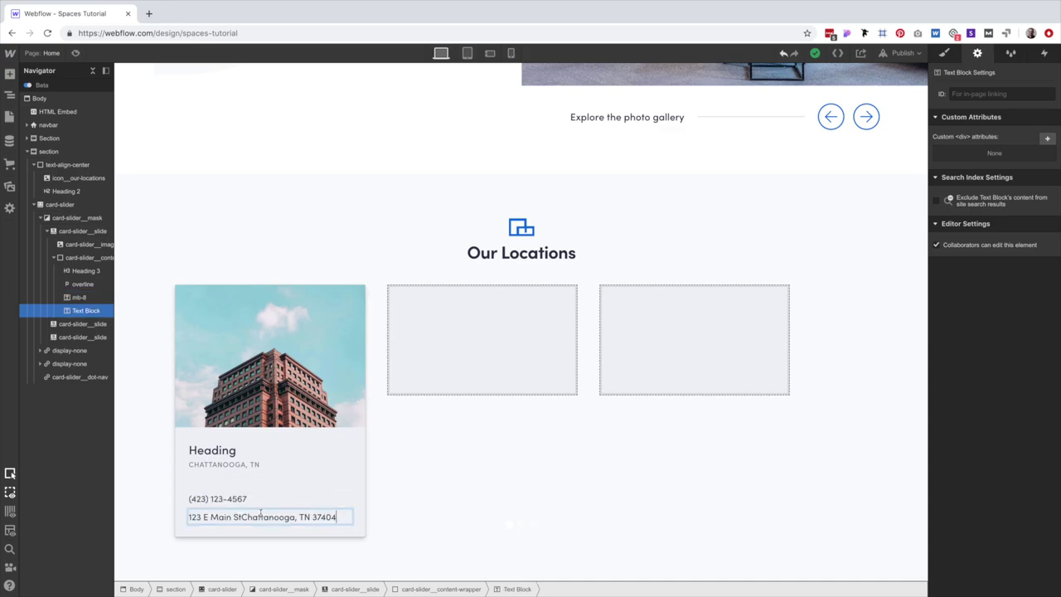
left_click(242, 515)
key("shift+Return")
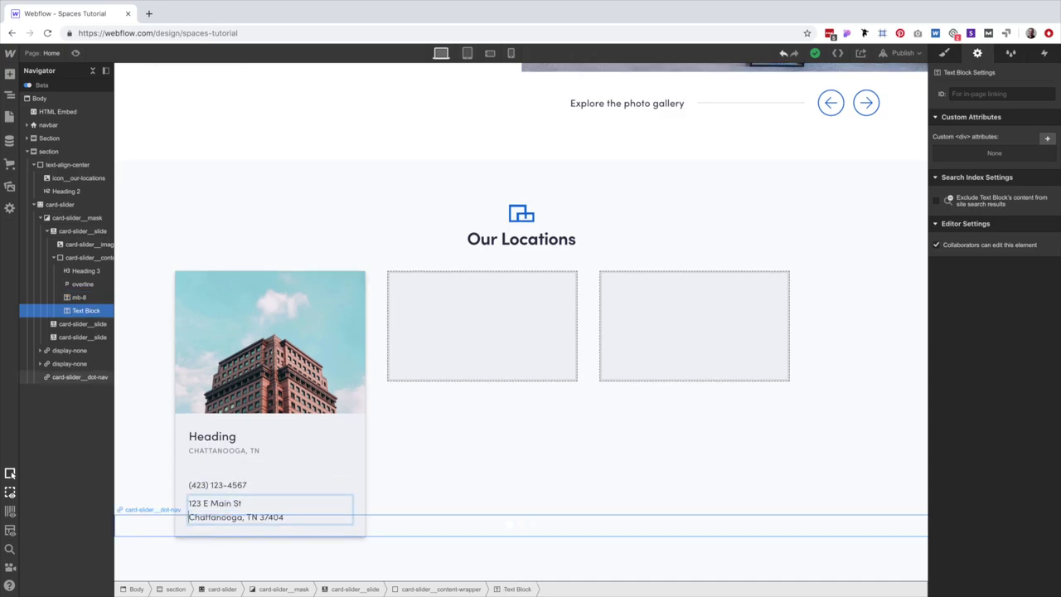
Select the card-slider__dot-nav element overlapping the first card and show its style settings.
left_click(152, 526)
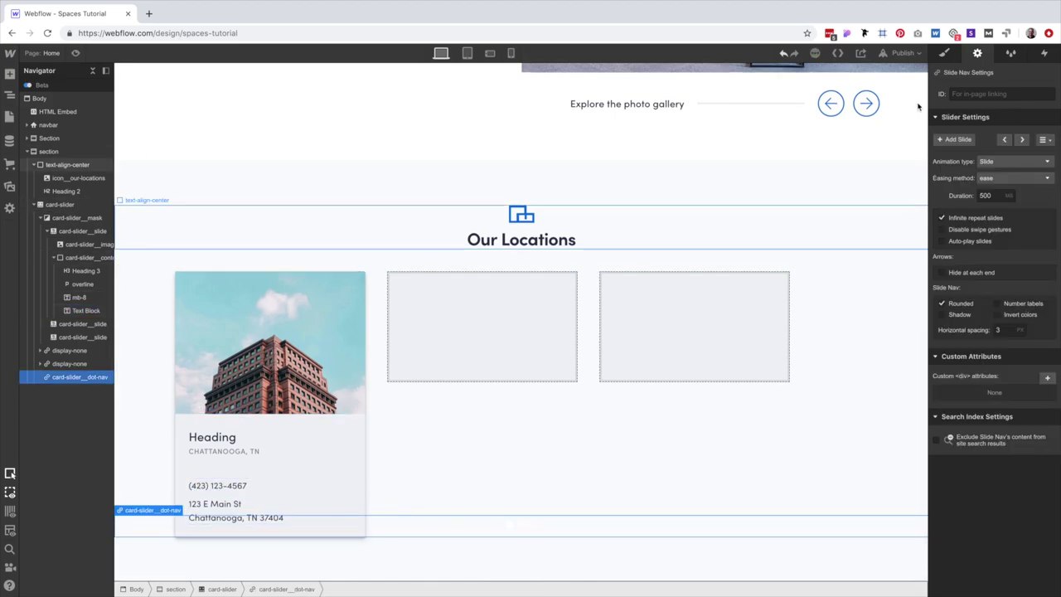
left_click(944, 52)
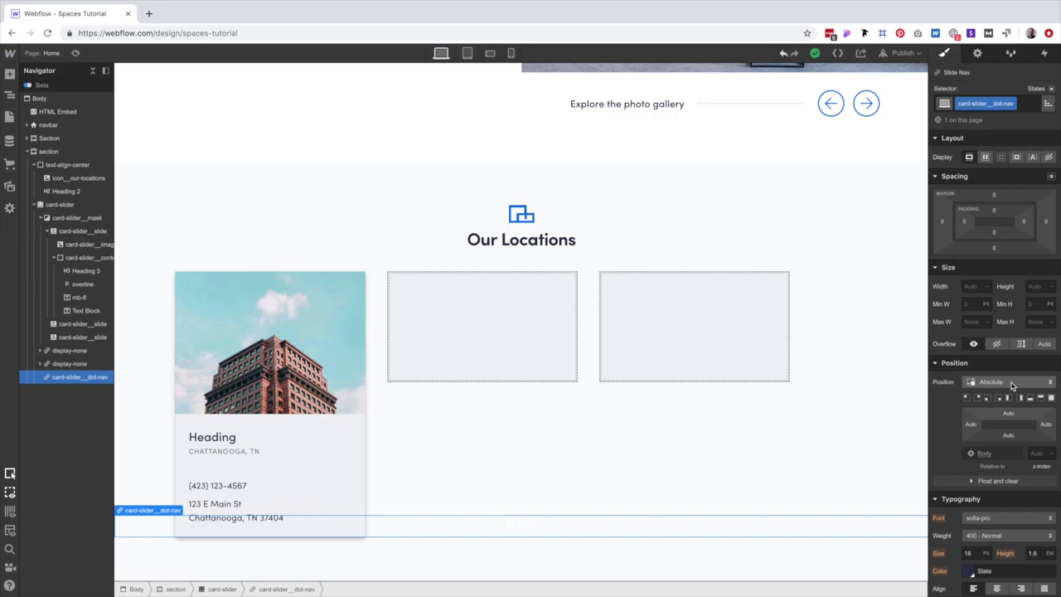
Set the card slider's dot navigation to static position and invert its dot colors.
left_click(1010, 383)
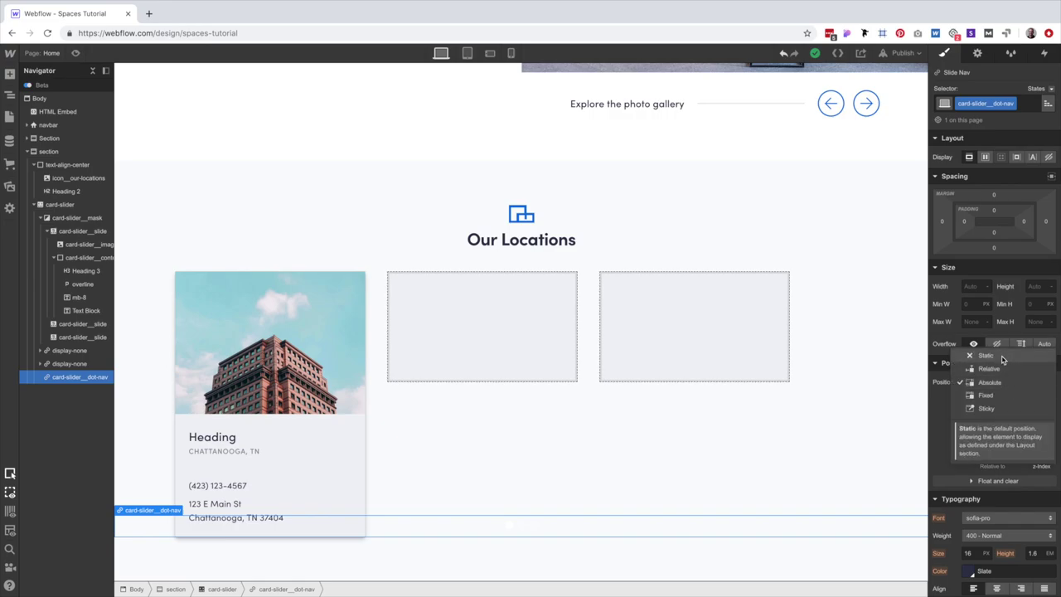
left_click(1001, 358)
scroll(606, 390, "down", 1)
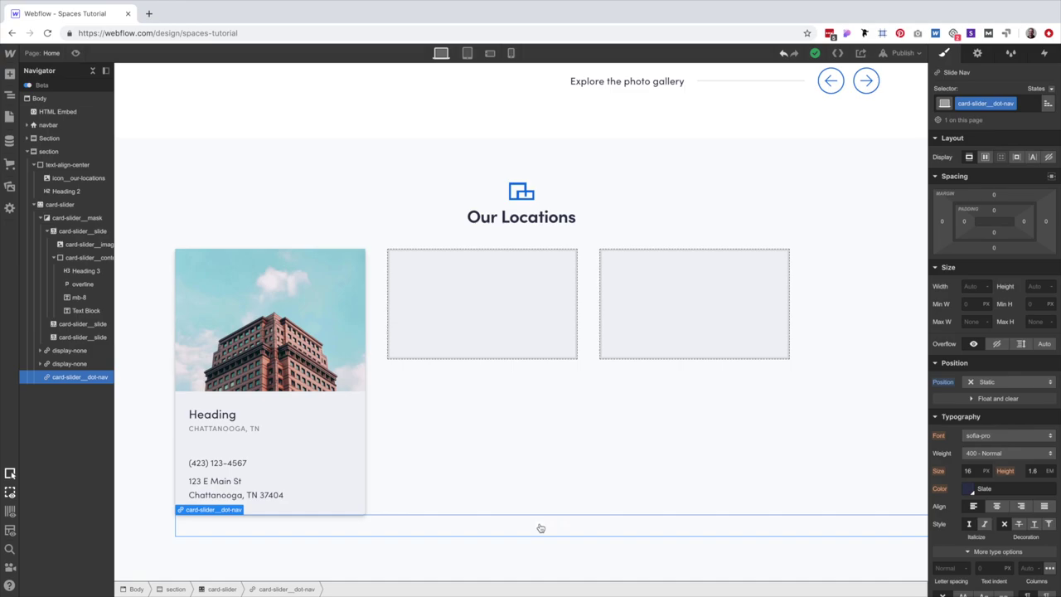
left_click(977, 52)
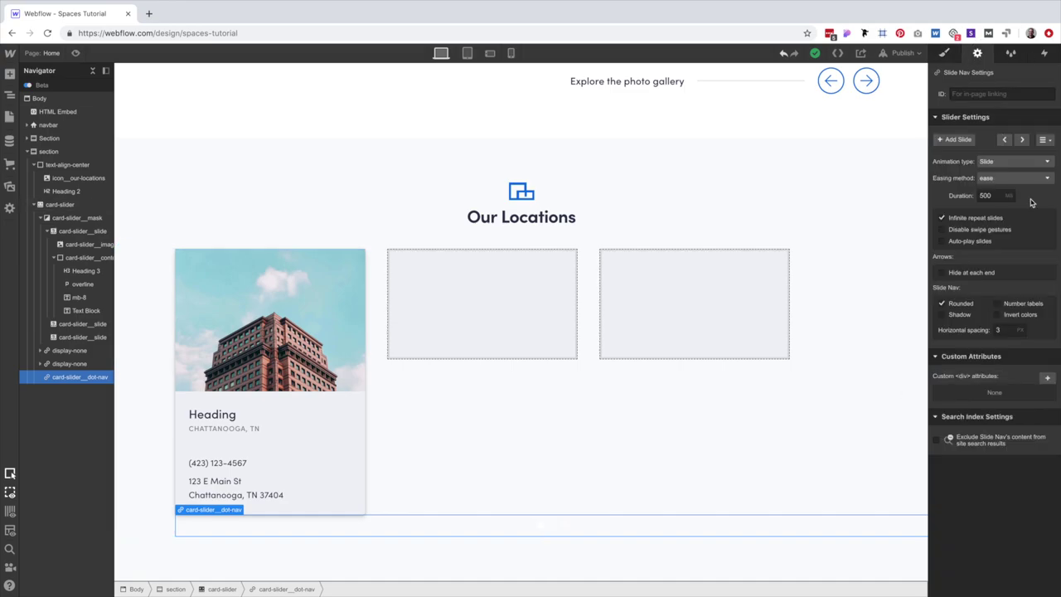
left_click(997, 314)
key("s")
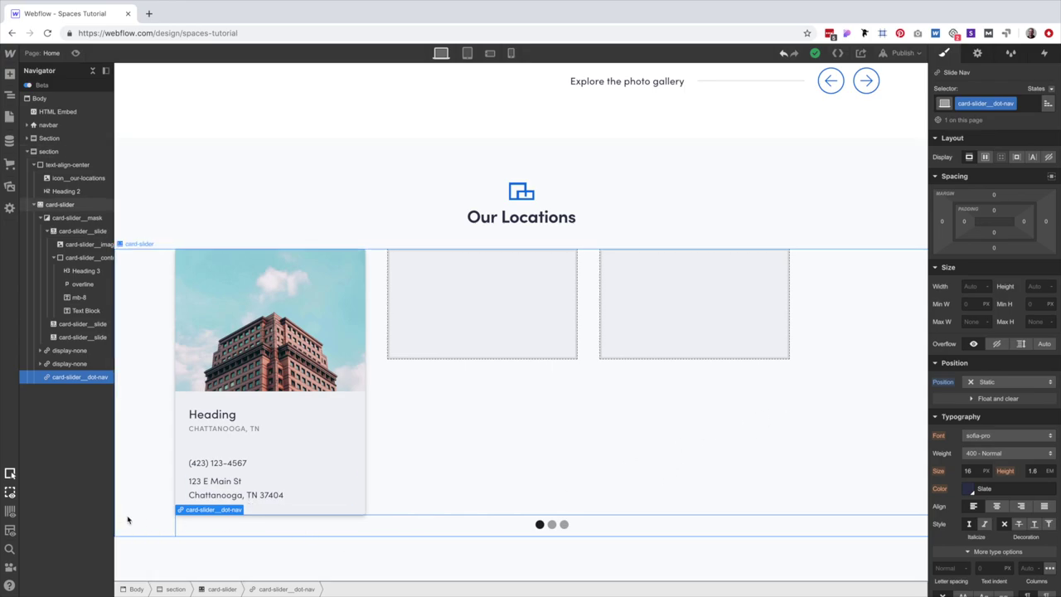
Give the card slider's dot navigation a right padding of 7.5 VW.
left_click(1024, 221)
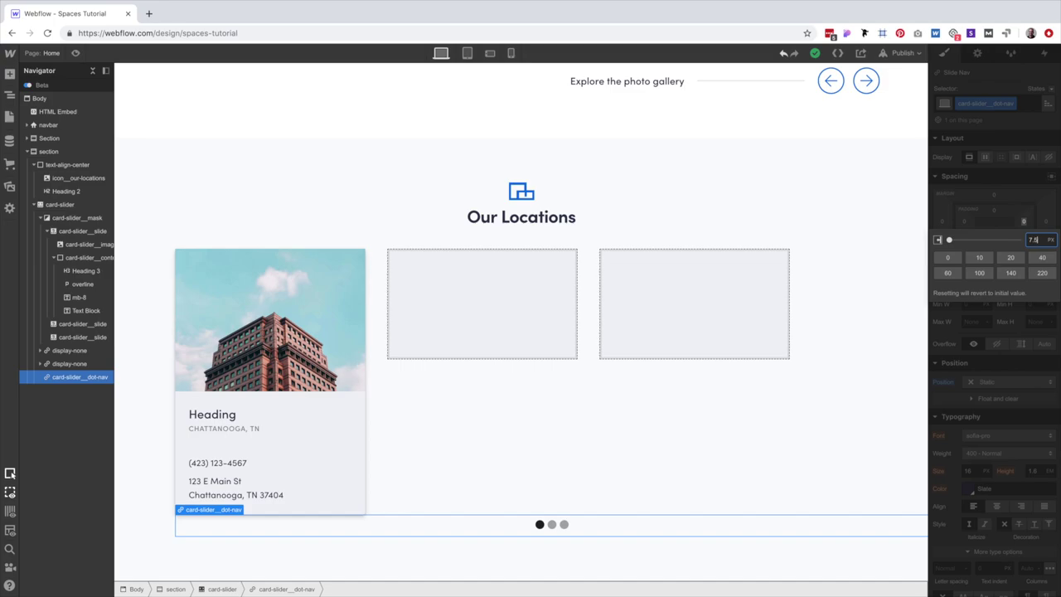
type("7.5vw")
key("Return")
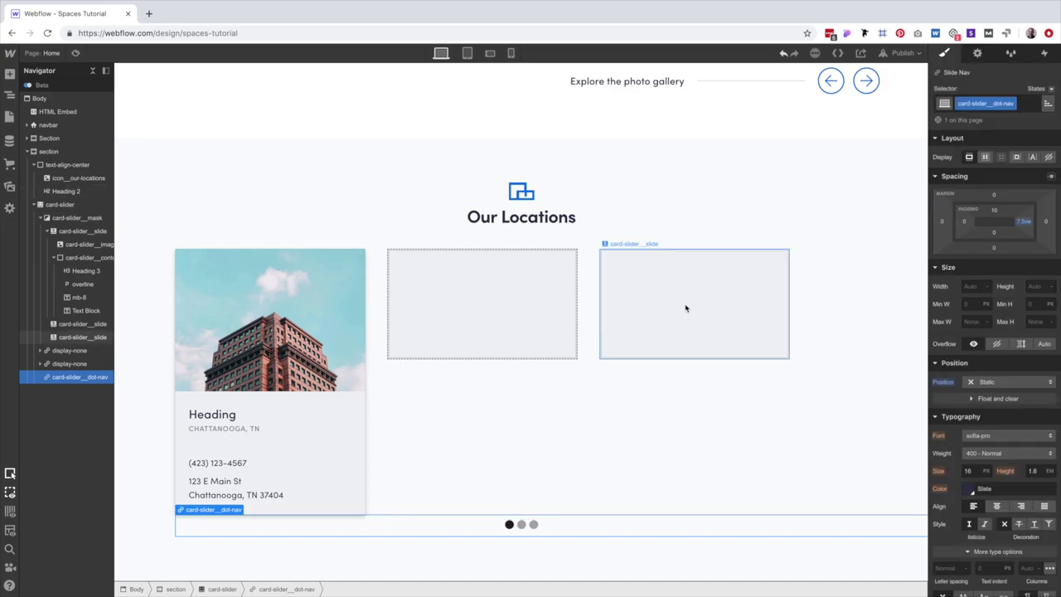
left_click(459, 556)
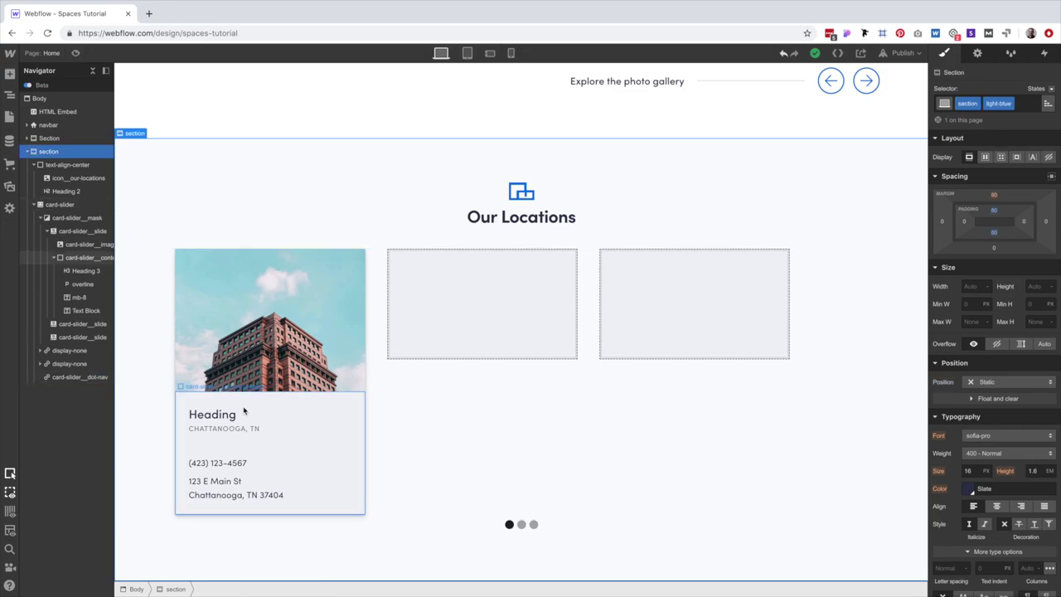
Change the heading on the first location card to "Loveman Building".
left_click(211, 410)
double_click(212, 410)
type("Lo")
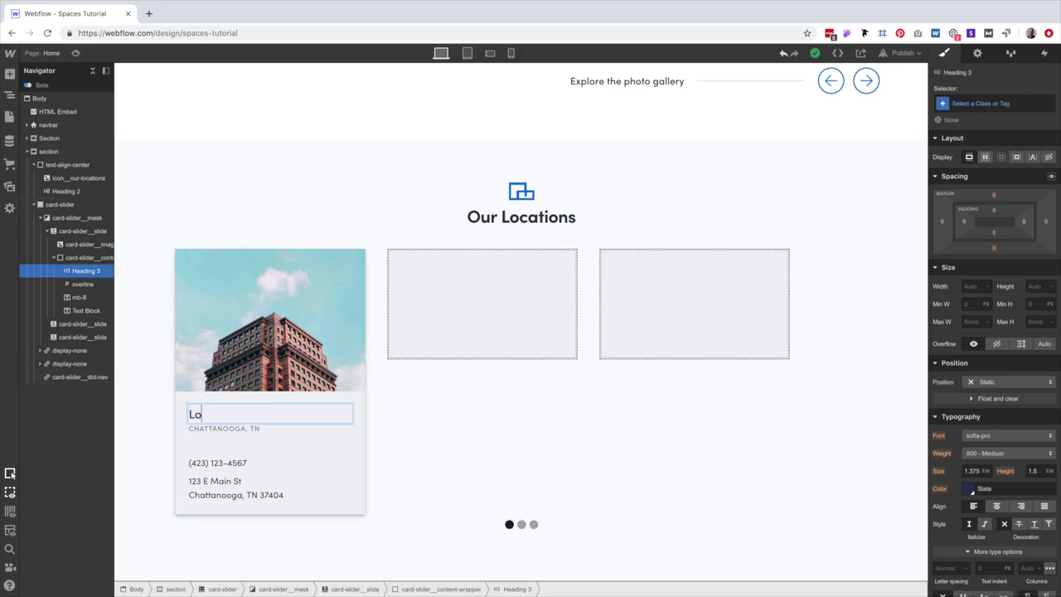
type("veman Building")
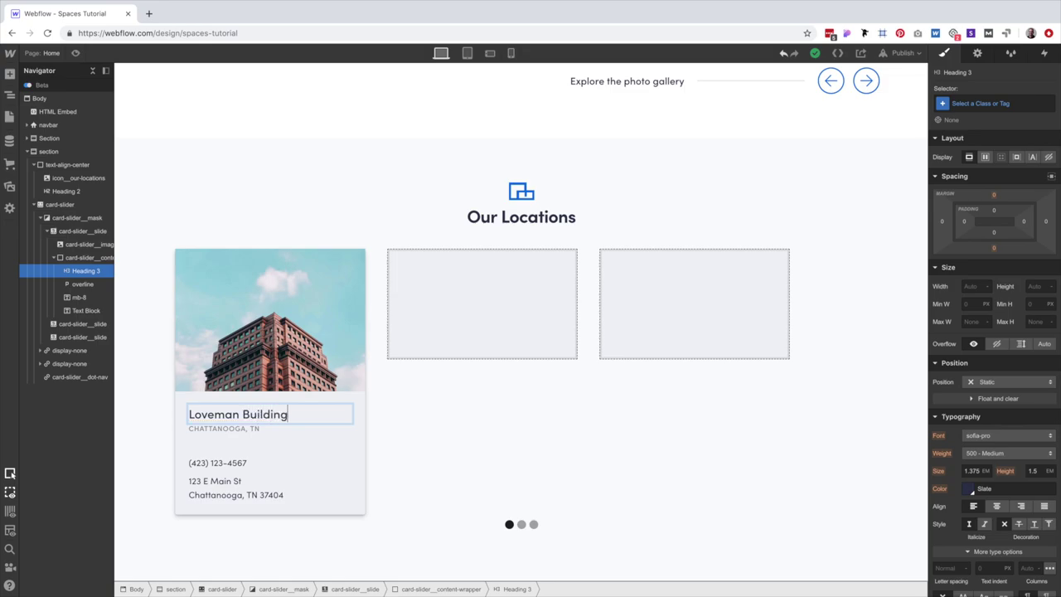
left_click(330, 535)
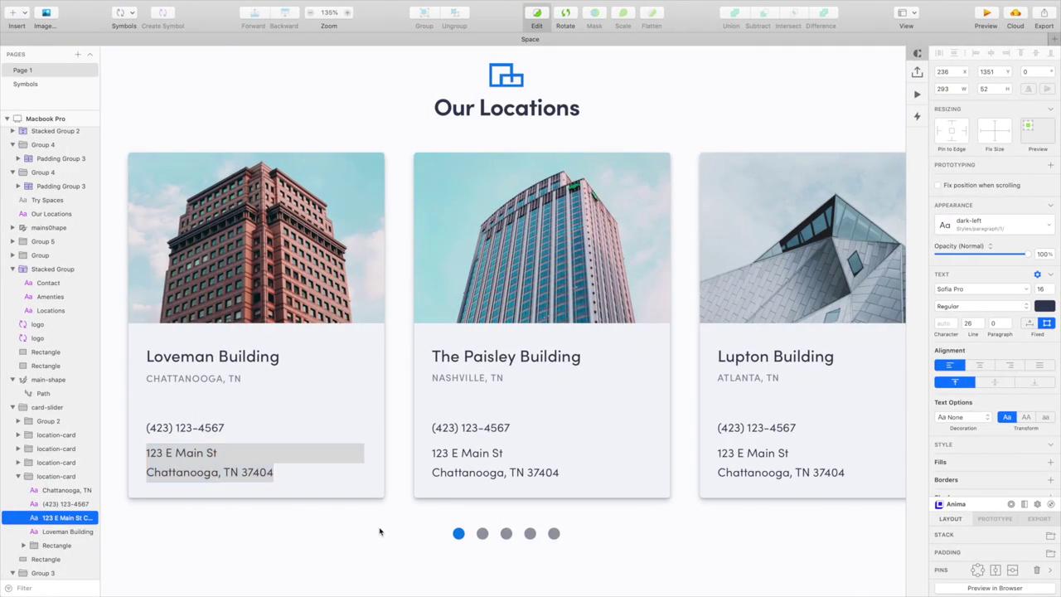
Switch to the Sketch mockup, examine the full Our Locations card row at actual size, and return to Webflow.
key("super+0")
left_click(644, 540)
scroll(644, 539, "right", 2)
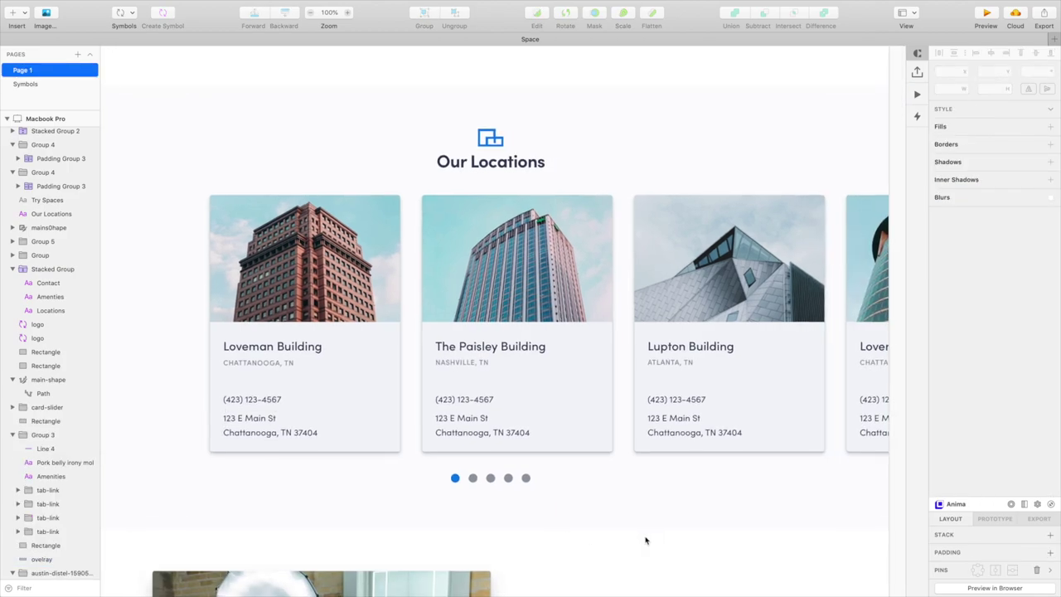
key("ctrl+Right")
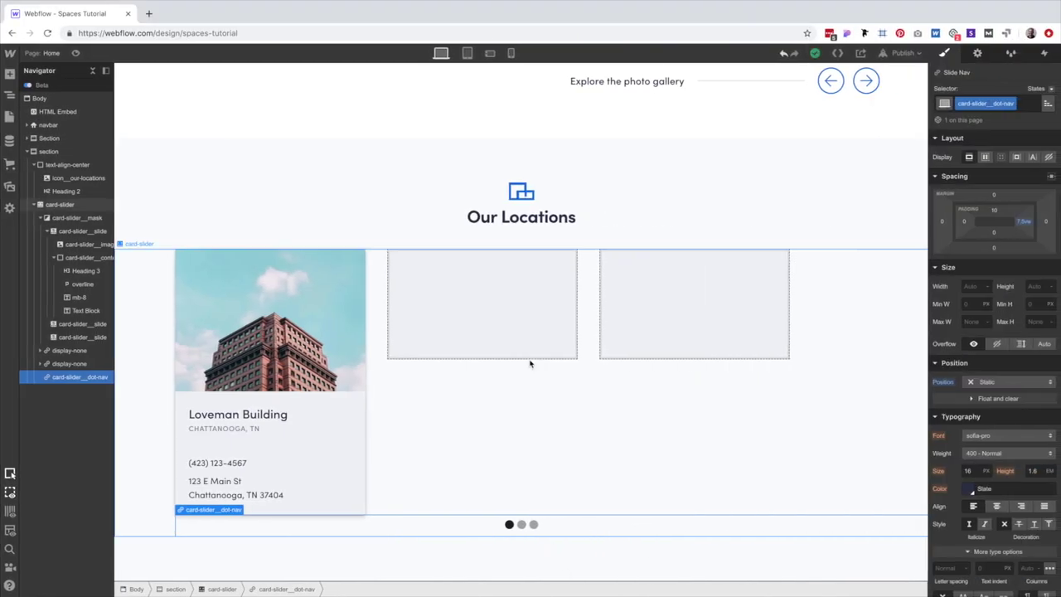
Delete the two empty slides from the Our Locations card slider.
left_click(505, 315)
key("Delete")
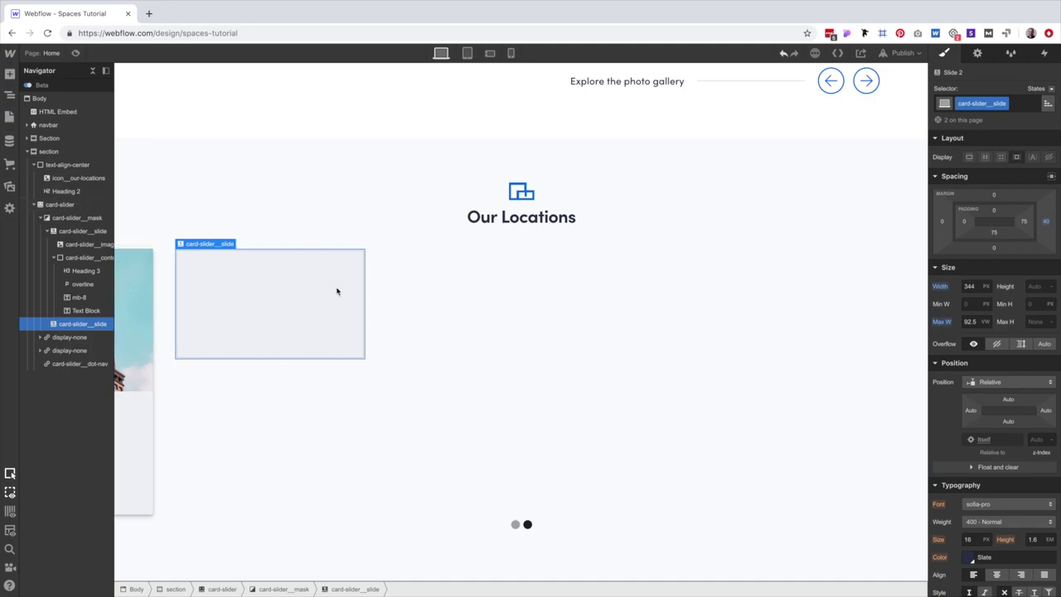
key("Delete")
Copy the finished Loveman Building slide and paste three copies into card-slider__mask.
left_click(266, 380)
left_click(76, 232)
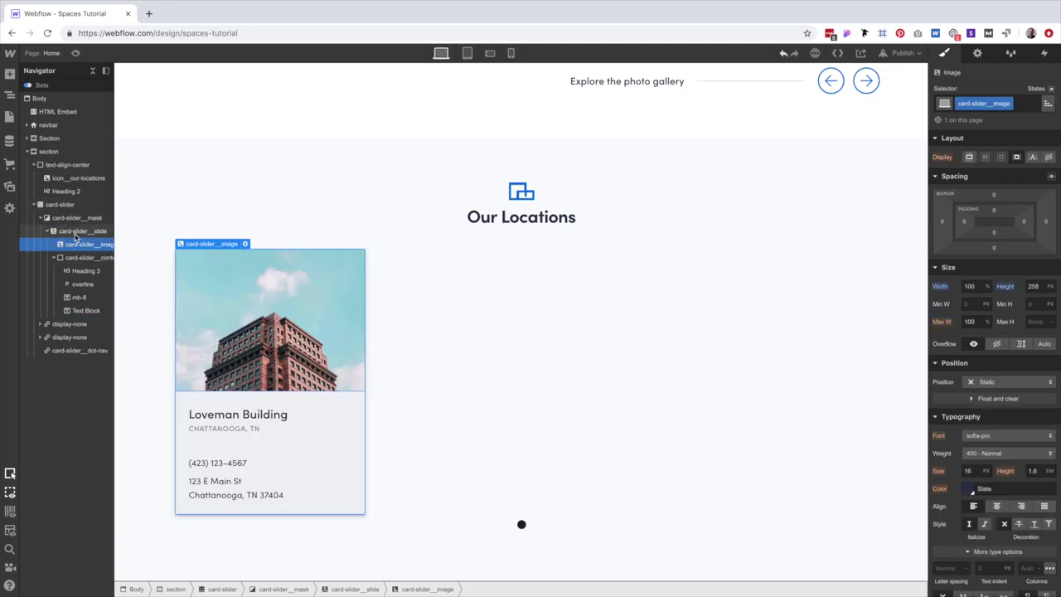
left_click(77, 218)
key("ctrl+v")
key("ctrl+v")
key("ctrl+v")
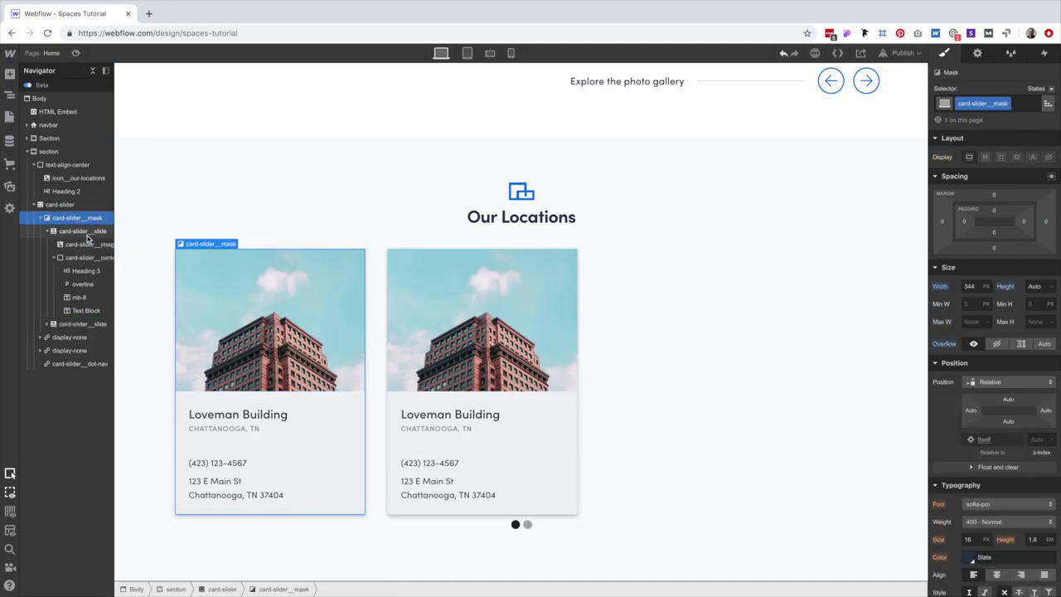
Replace the second card's image with the photo of the angular grey building with a pointed glass peak.
left_click(472, 284)
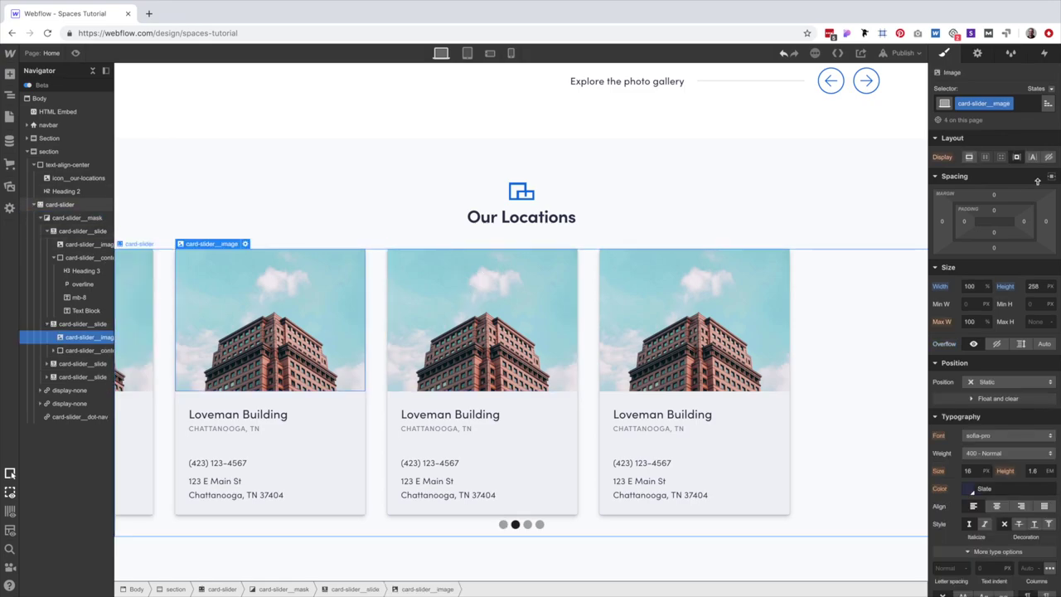
left_click(977, 53)
left_click(994, 141)
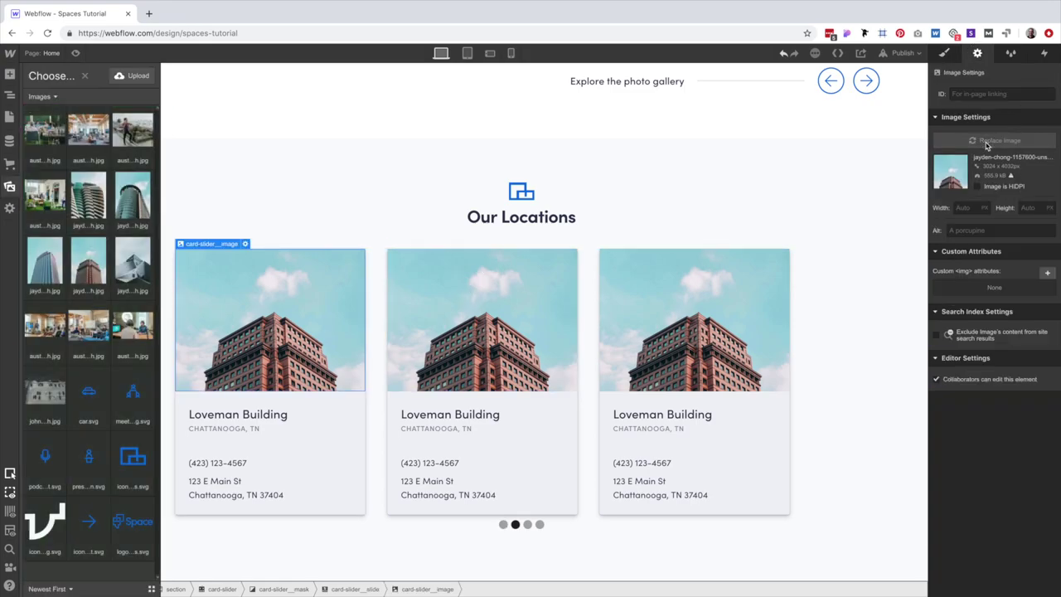
left_click(126, 284)
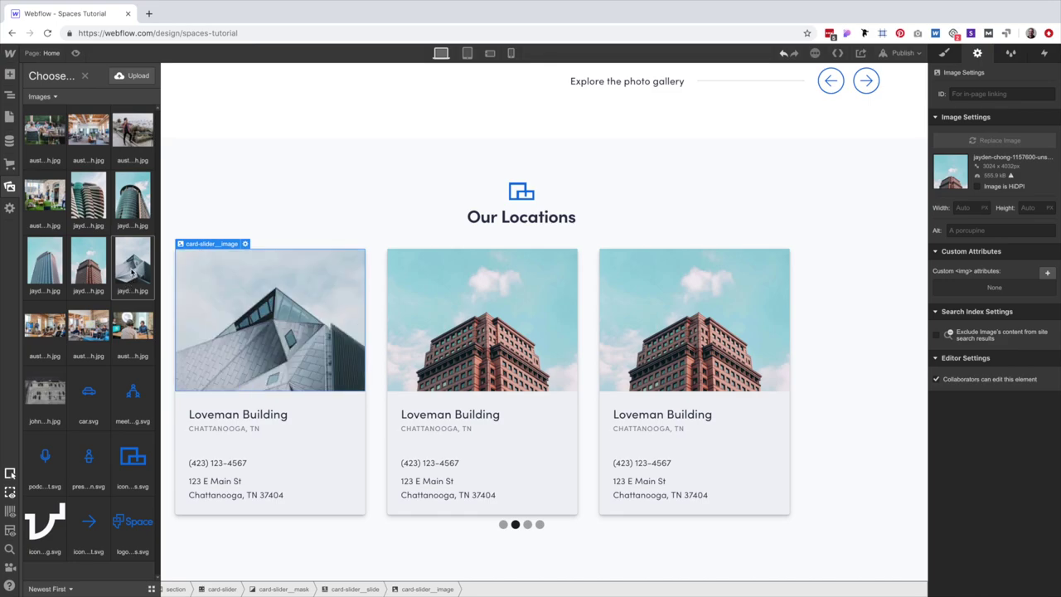
Replace the third card's image with the tall blue-windowed tower photo and the fourth card's with the round green glass tower photo.
left_click(526, 340)
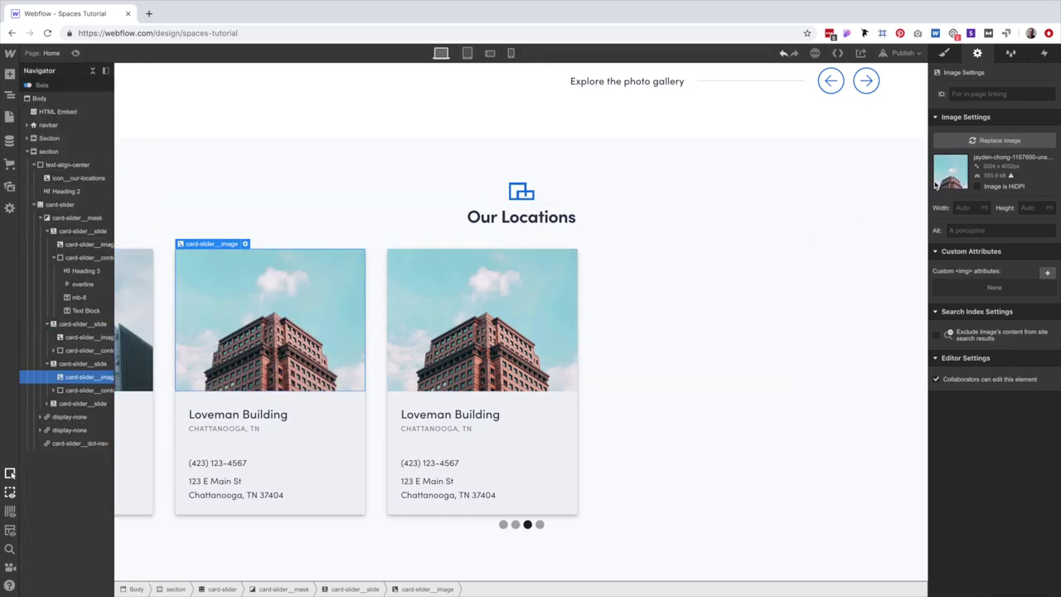
left_click(995, 141)
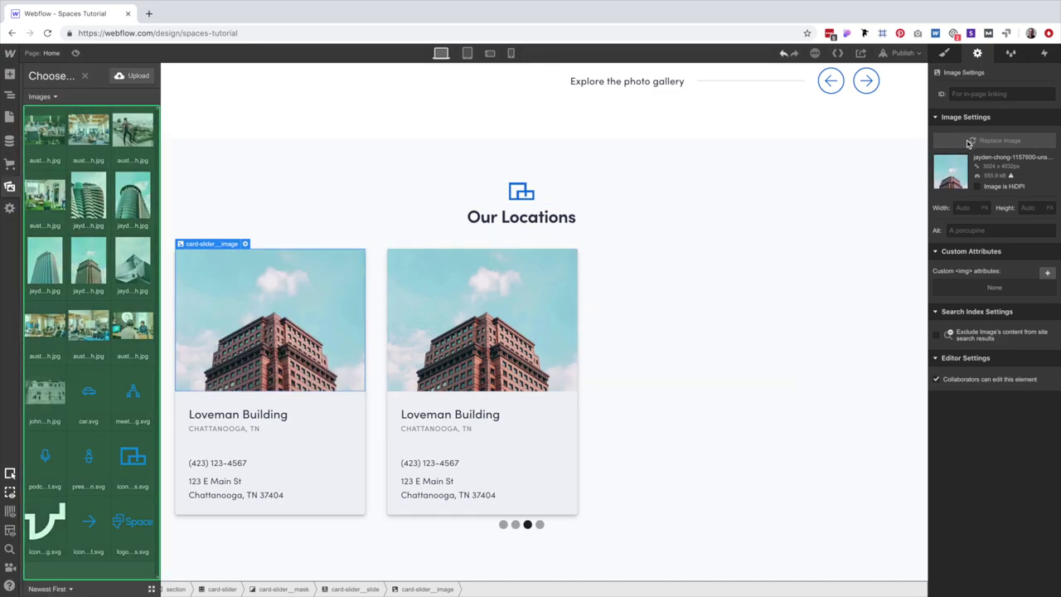
left_click(64, 265)
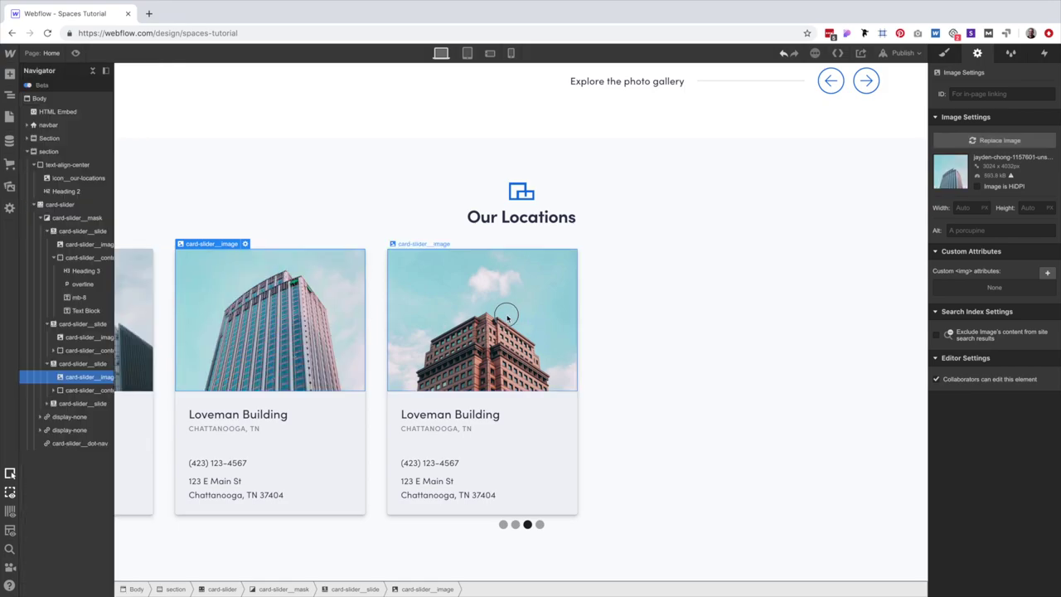
left_click(505, 331)
left_click(992, 141)
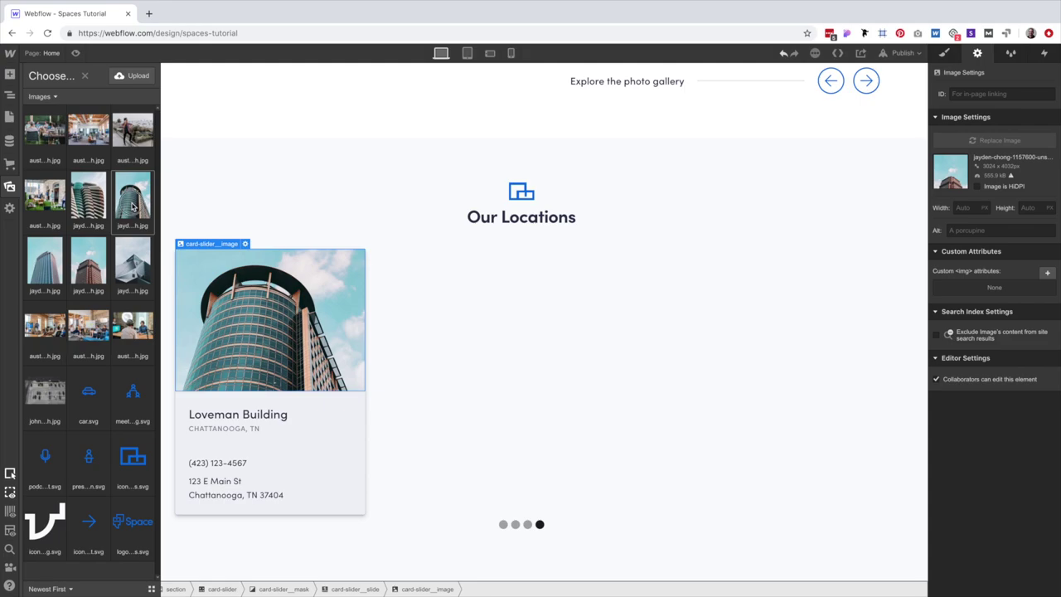
left_click(133, 208)
Preview the page and step the Our Locations slider back to its first slide using the navigation dots.
left_click(499, 523)
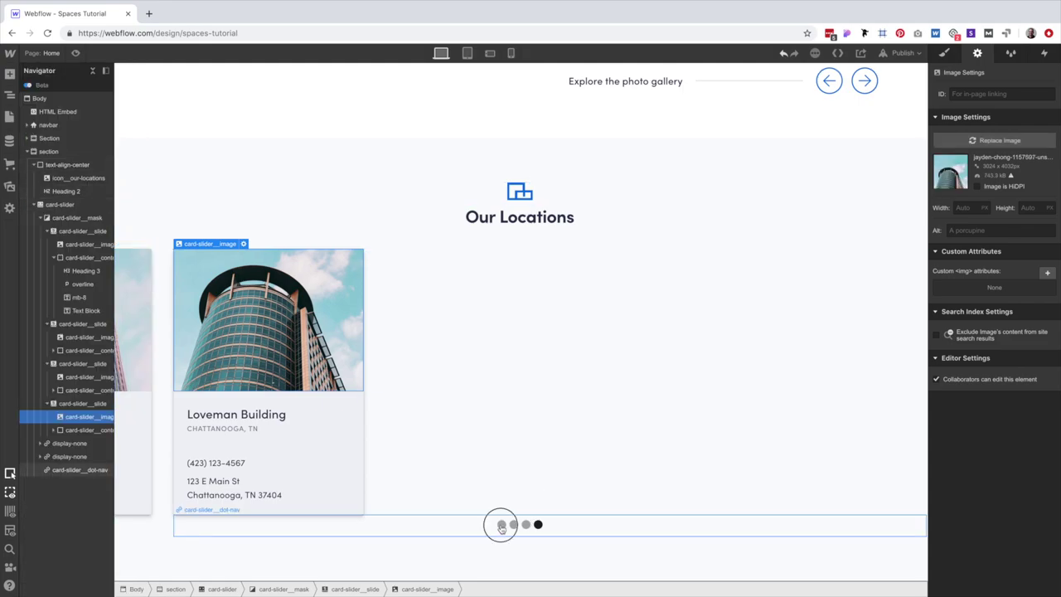
left_click(75, 52)
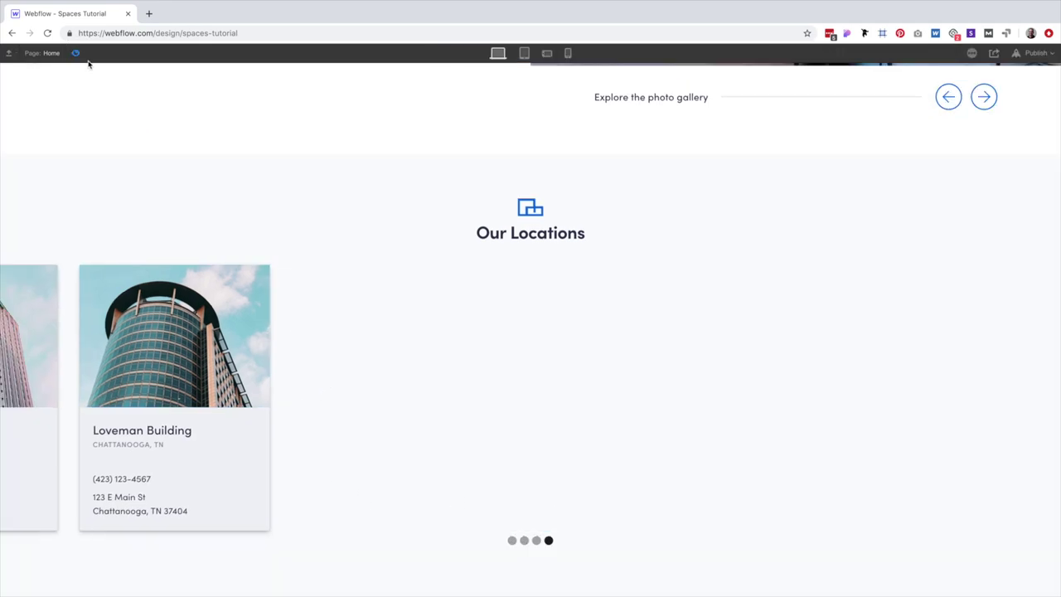
left_click(524, 541)
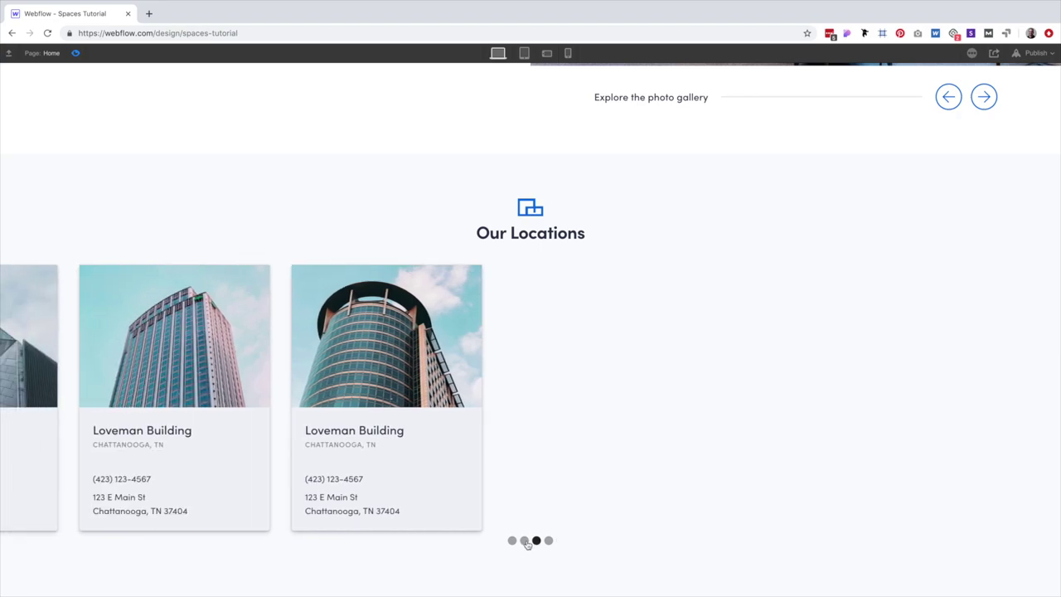
left_click(512, 541)
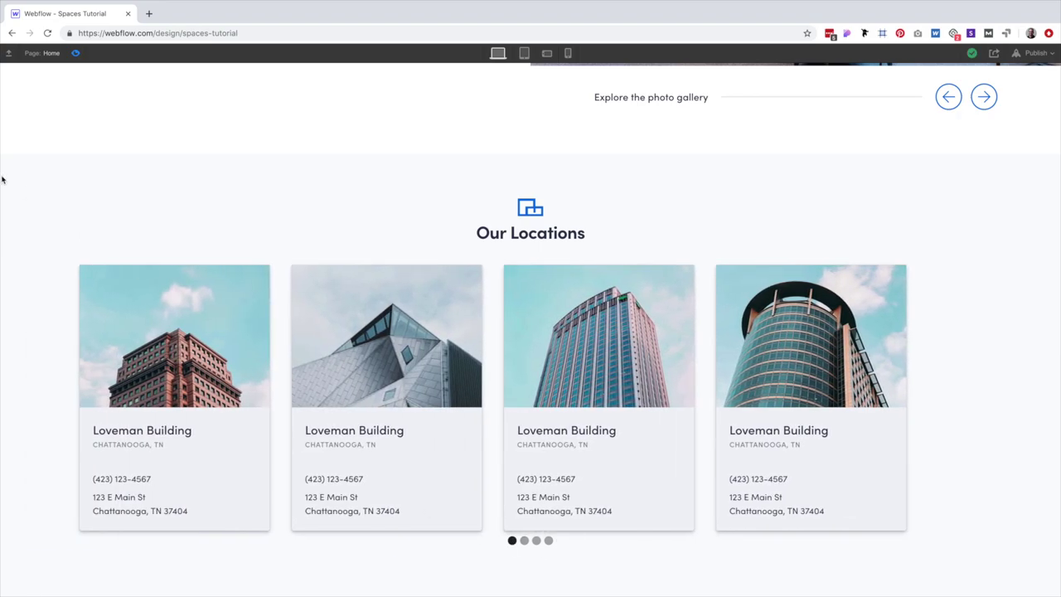
left_click(76, 52)
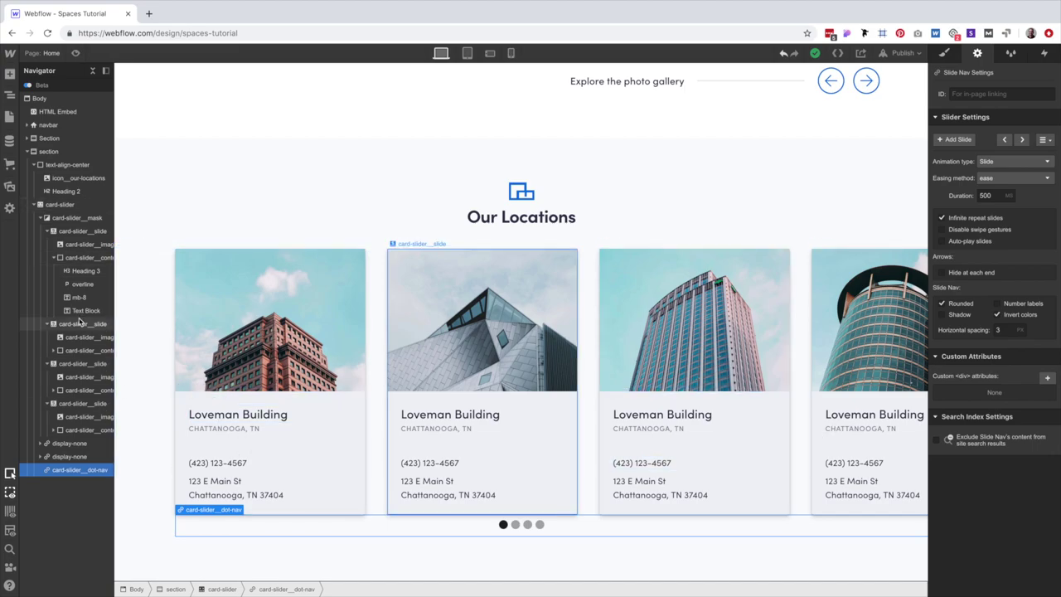
Collapse the four slides nested under card-slider__mask in the element tree.
left_click(246, 306)
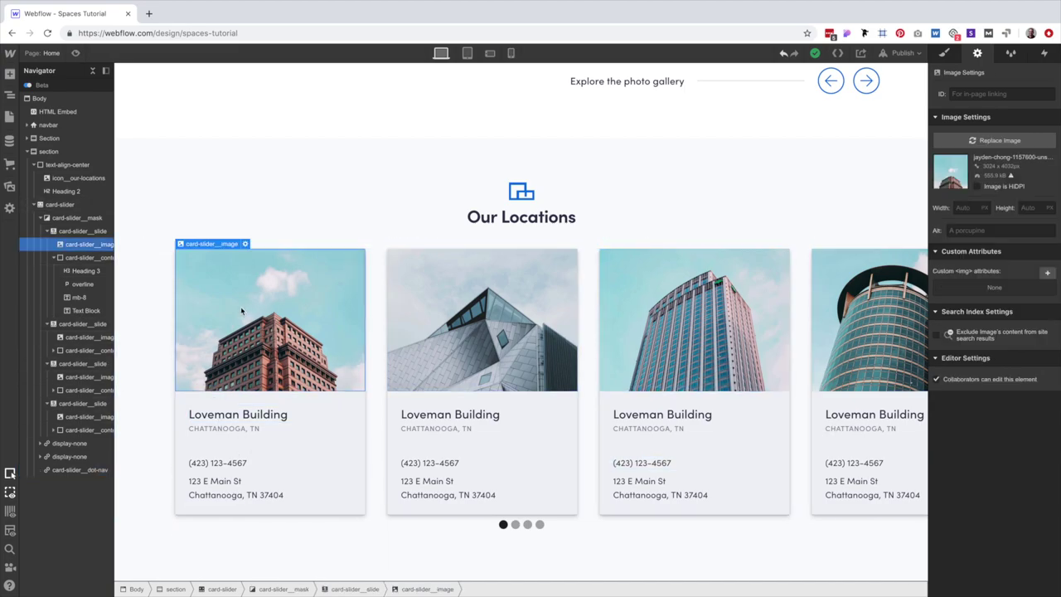
left_click(80, 220)
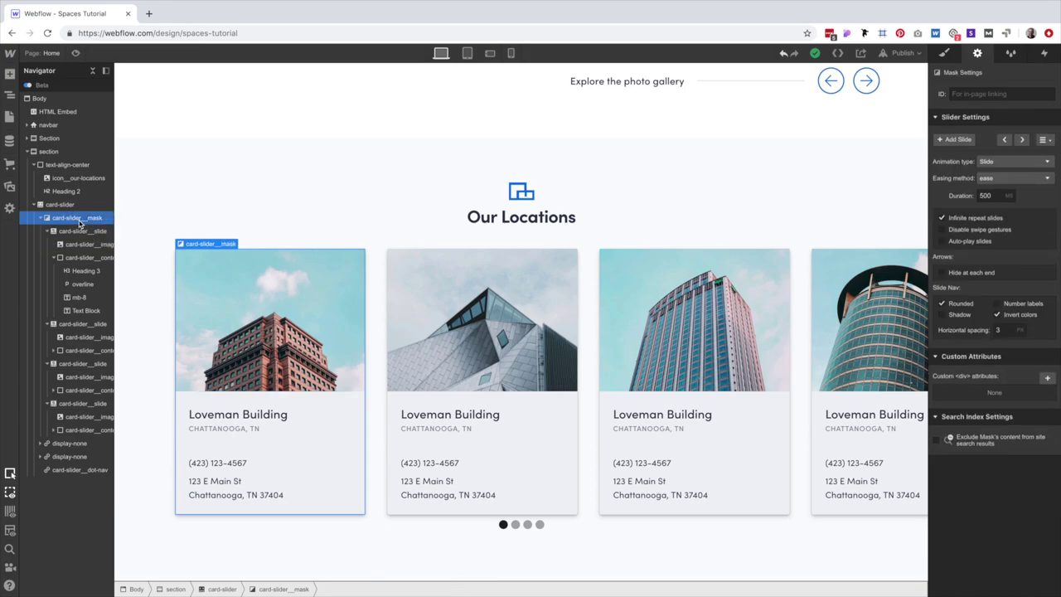
left_click(48, 231)
left_click(48, 245)
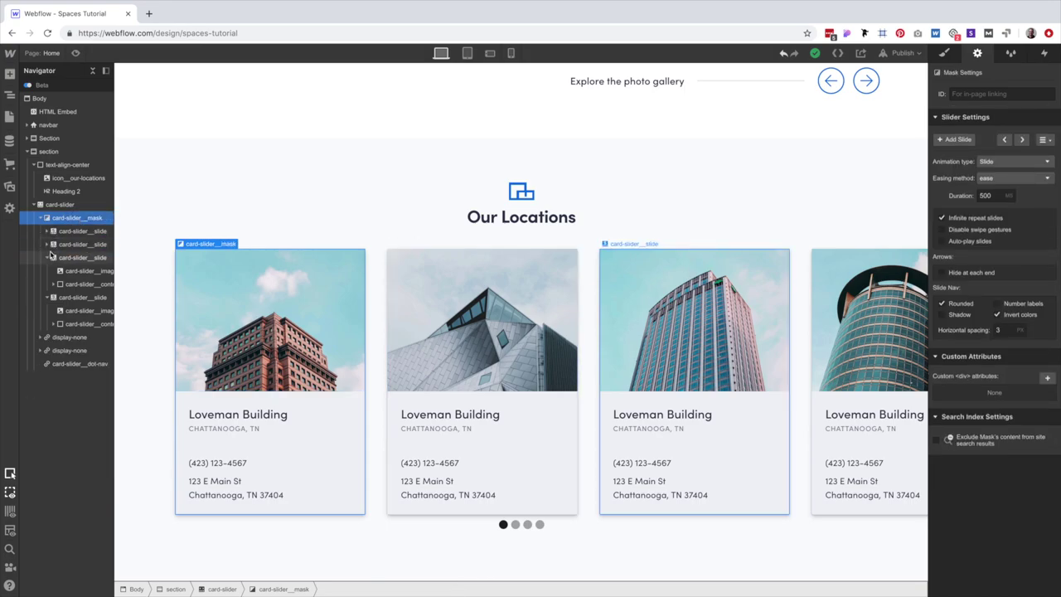
left_click(47, 257)
left_click(47, 271)
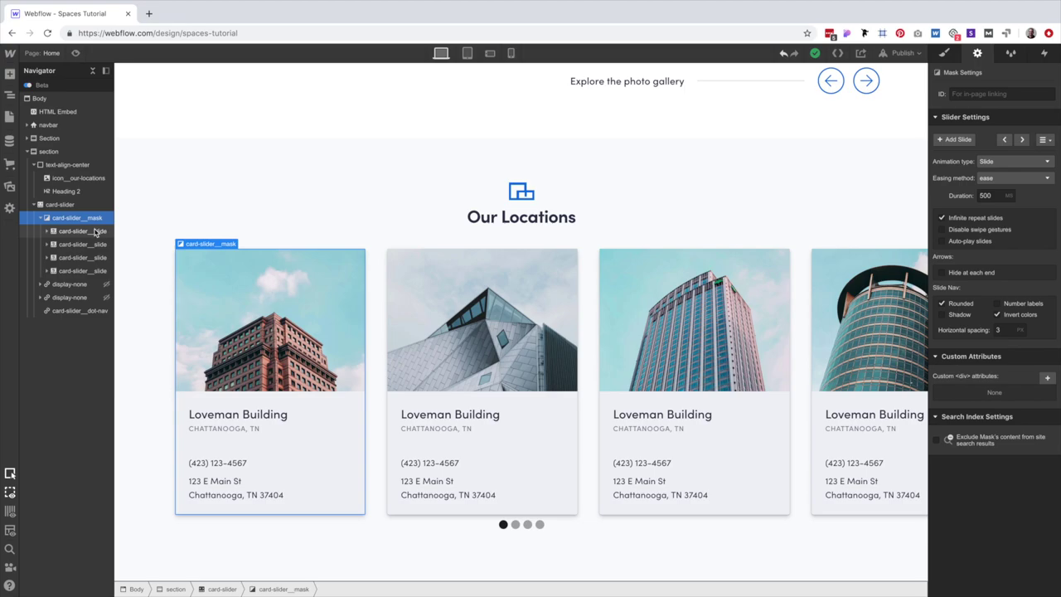
Copy each of the four location slides and paste the copies into card-slider__mask, making eight slides.
key("ctrl+v")
left_click(89, 244)
left_click(79, 218)
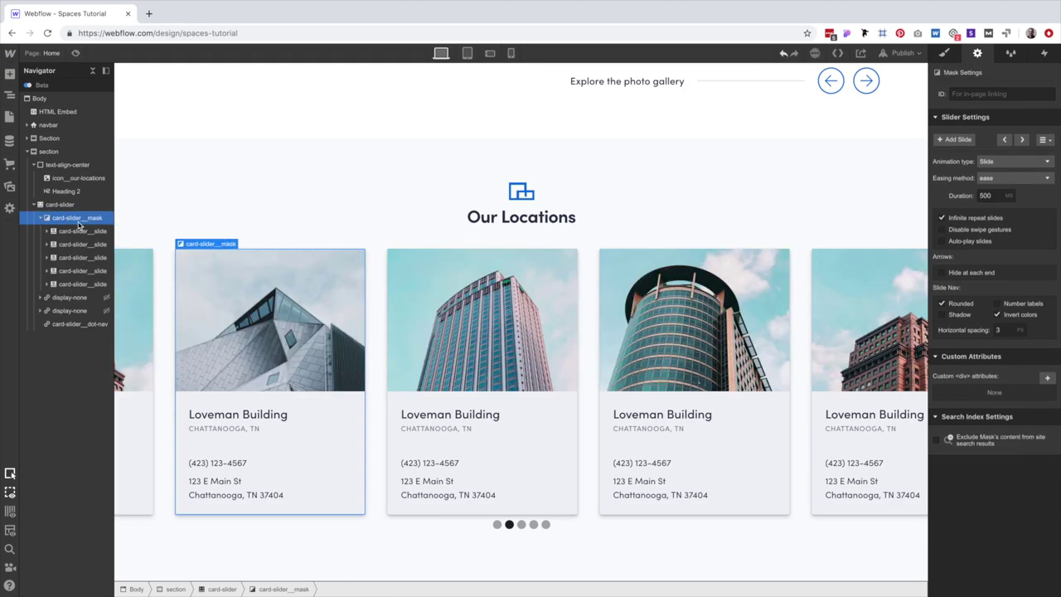
key("ctrl+v")
key("ctrl+v")
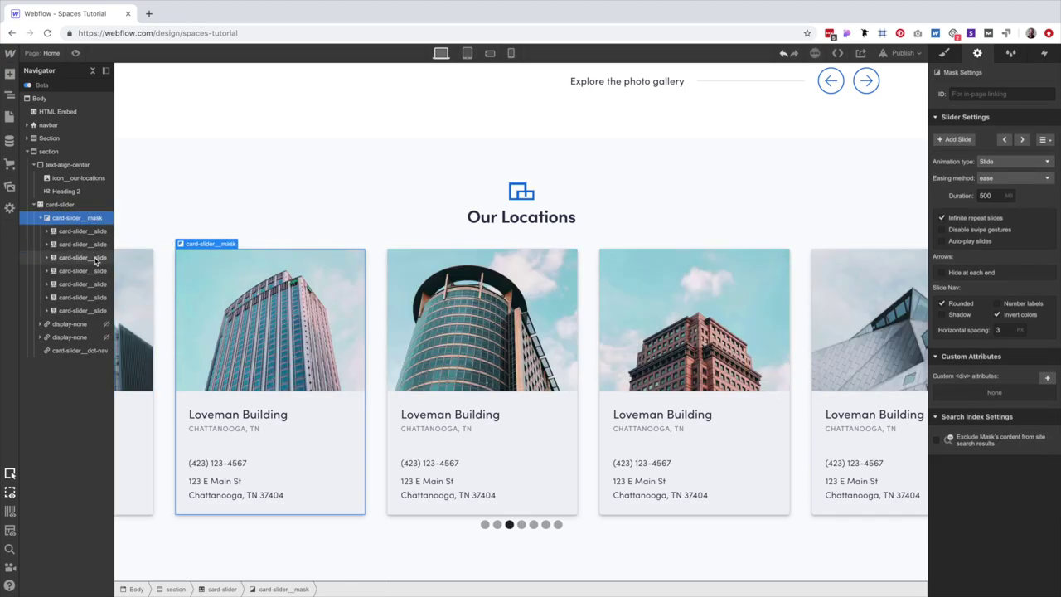
key("ctrl+v")
left_click(89, 270)
left_click(81, 217)
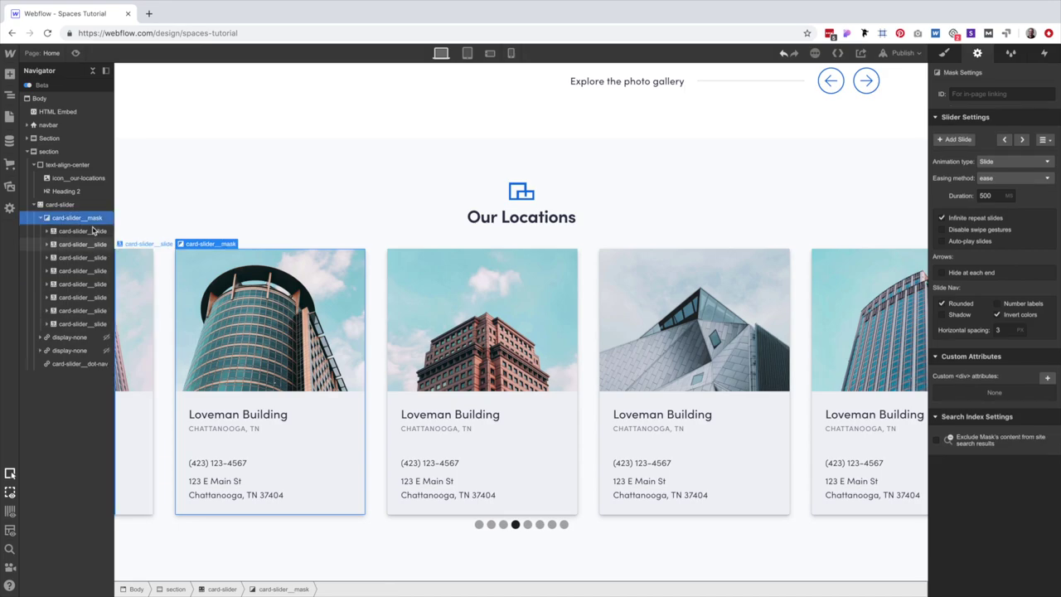
Preview the page and jump to the last slide of the Our Locations slider.
left_click(75, 53)
left_click(573, 541)
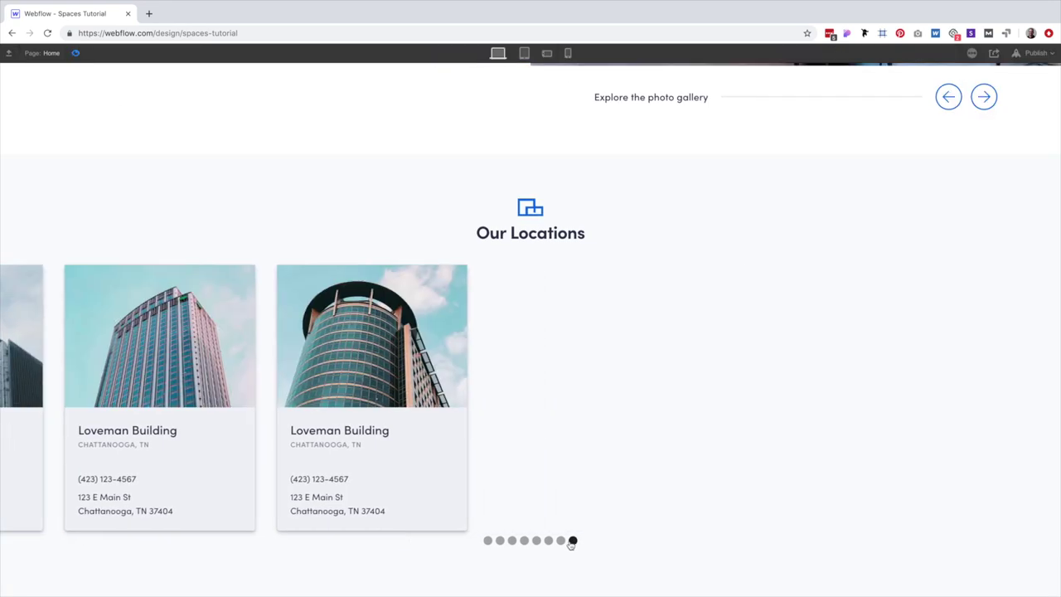
Step the Our Locations slider back to its first slide using the navigation dots and leave the preview.
left_click(536, 540)
left_click(522, 541)
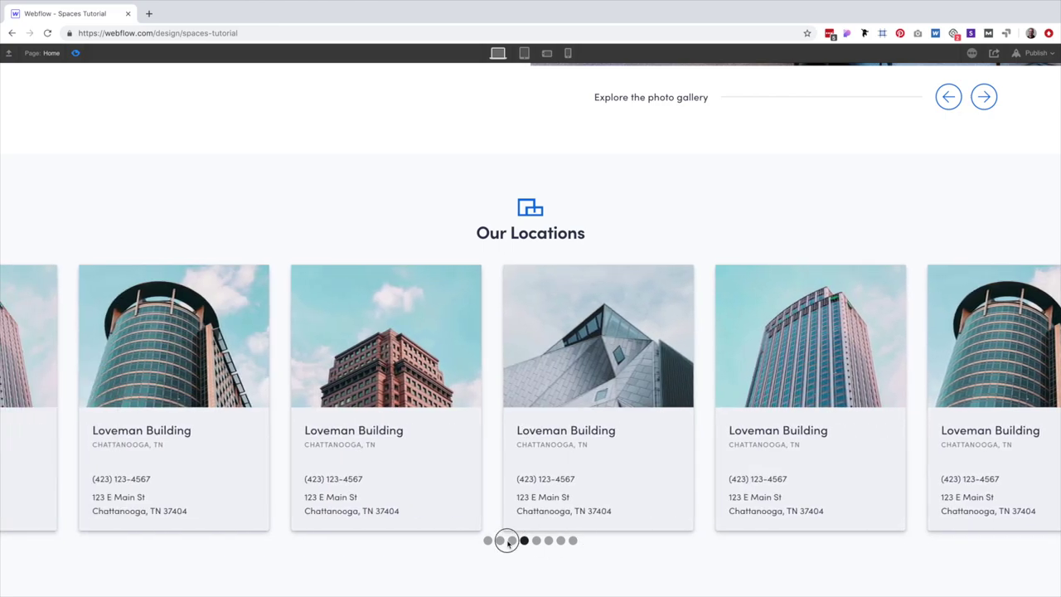
left_click(500, 541)
left_click(488, 540)
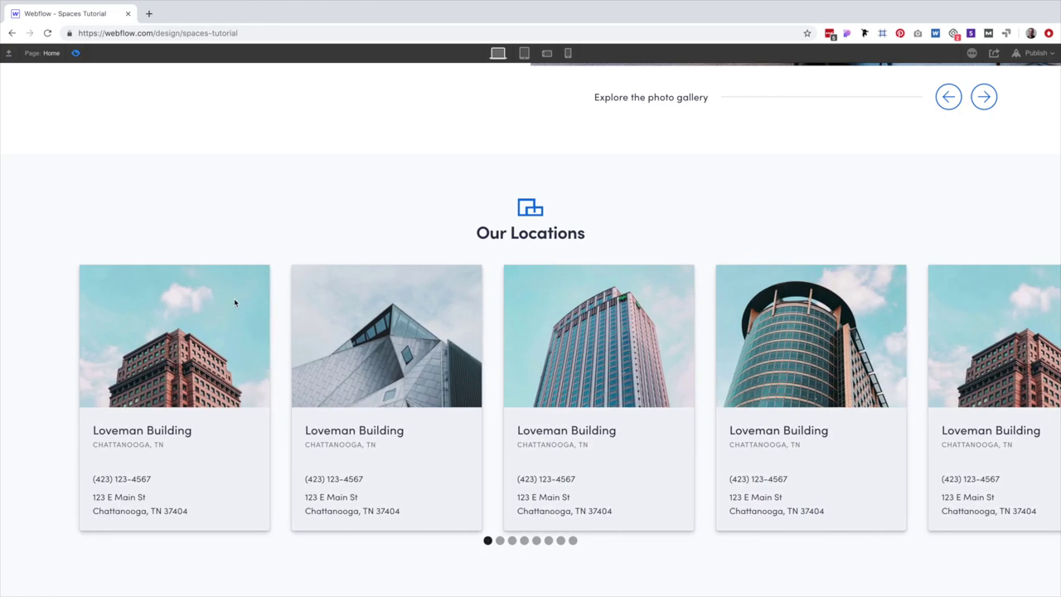
key("ctrl+shift+p")
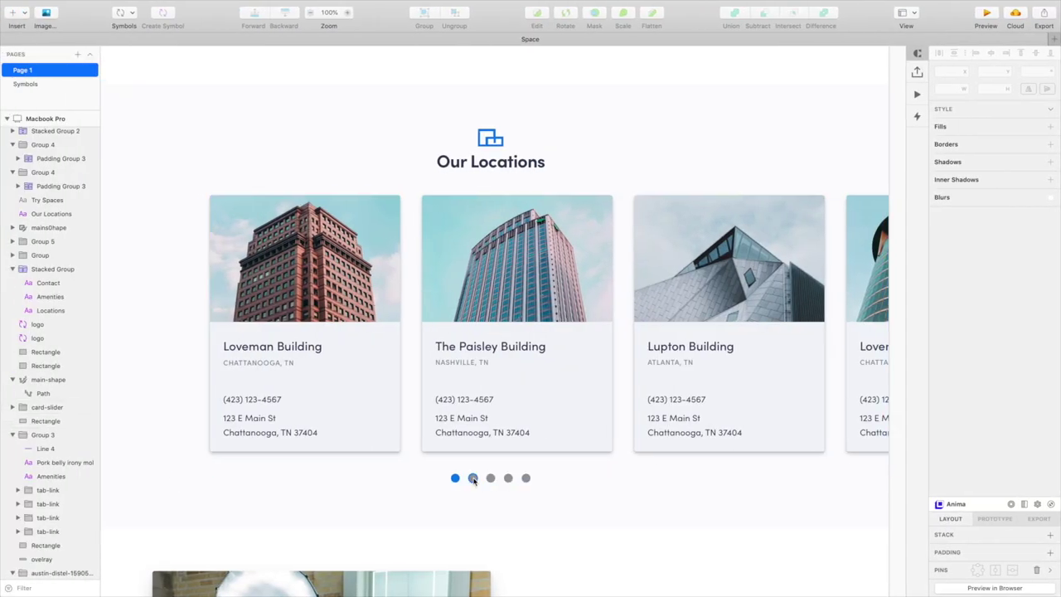
Select the second navigation dot in the Sketch mockup, and open the style settings of card-slider__dot-nav in Webflow.
left_click(474, 478)
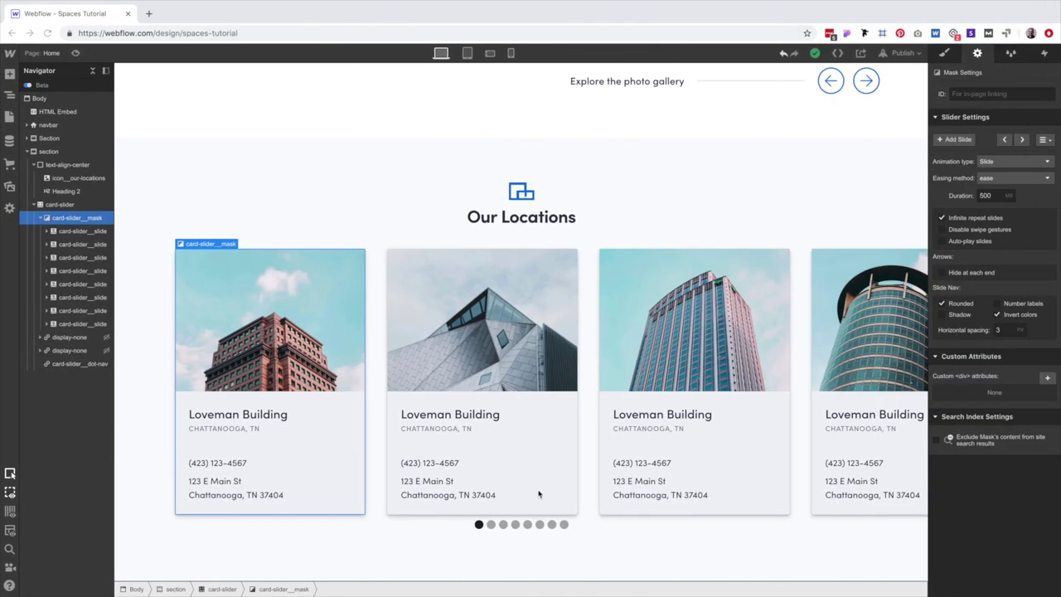
left_click(668, 530)
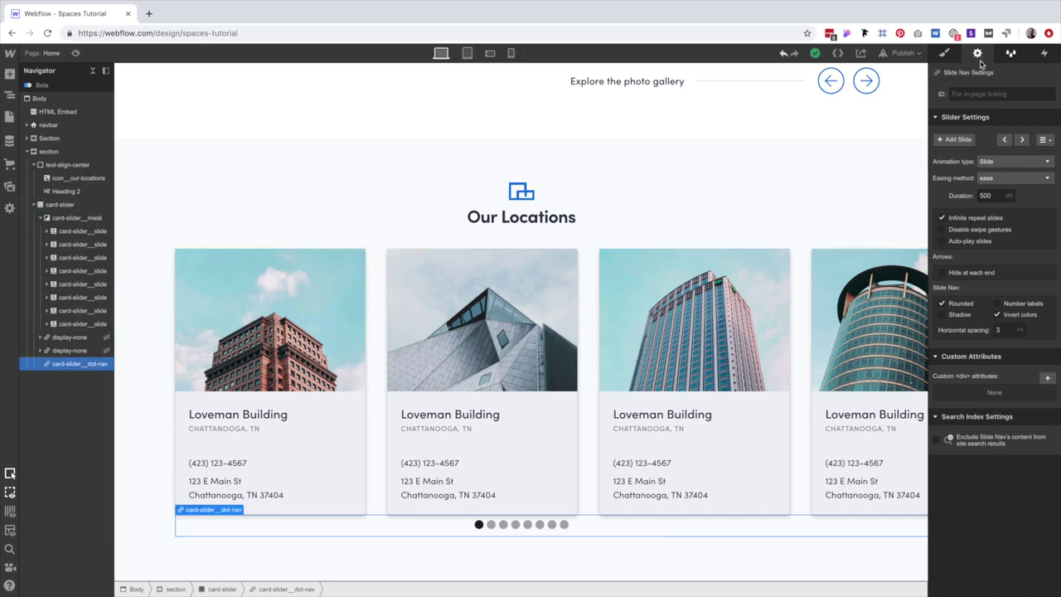
left_click(945, 53)
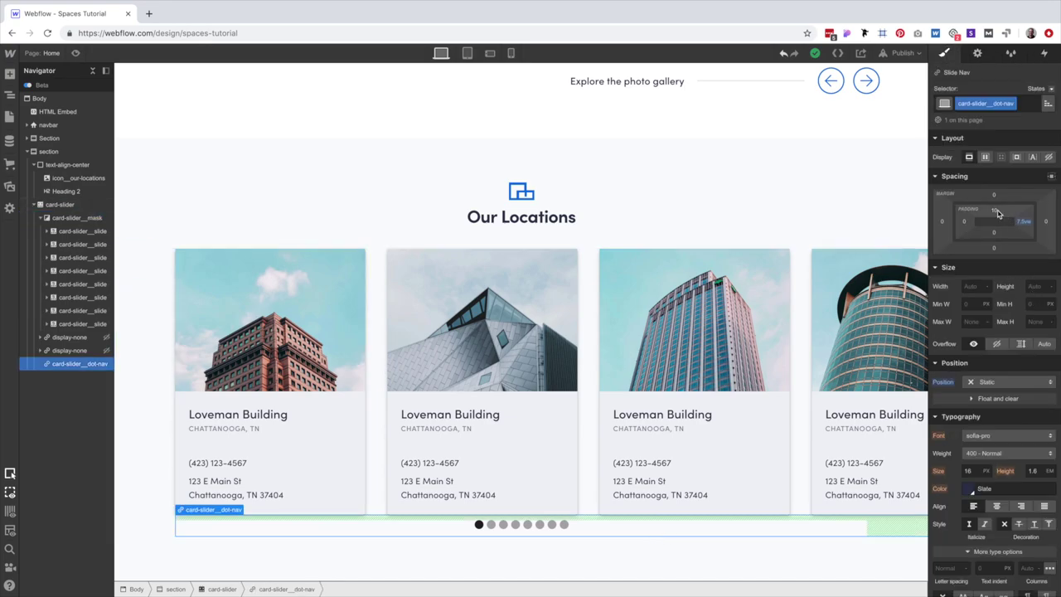
Try a top padding of 40 px on card-slider__dot-nav and reset it.
left_click(997, 214)
type("40")
key("Return")
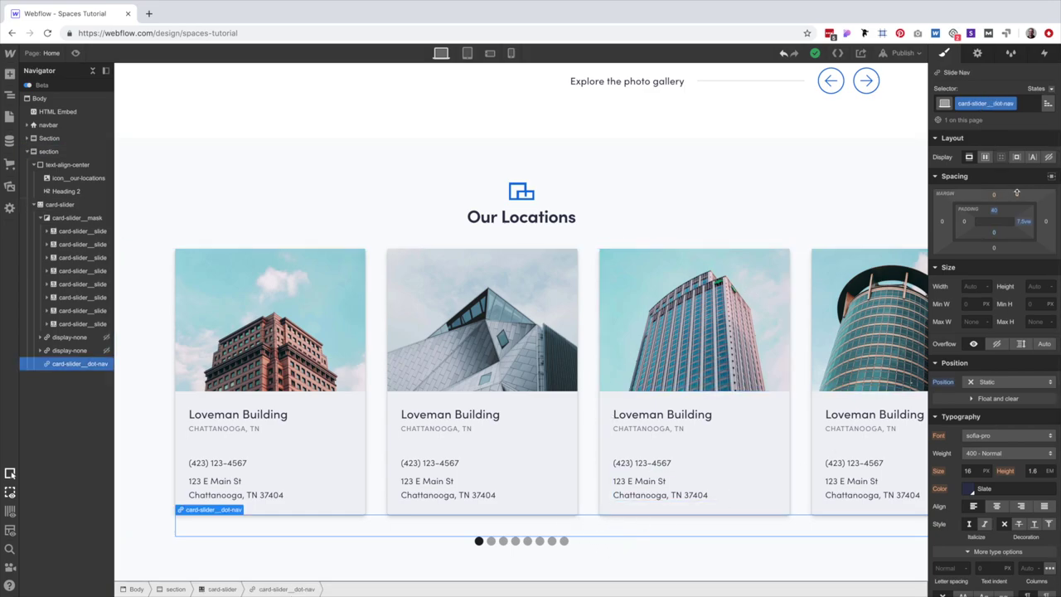
left_click_drag(997, 211, 1005, 219)
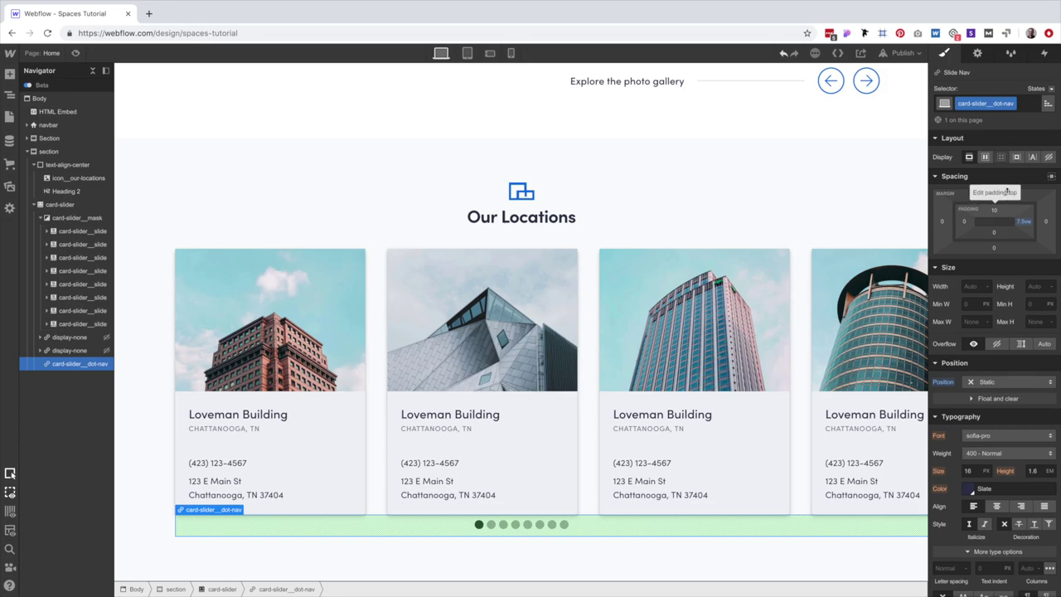
Set the top margin of card-slider__dot-nav to 30 px.
left_click(994, 196)
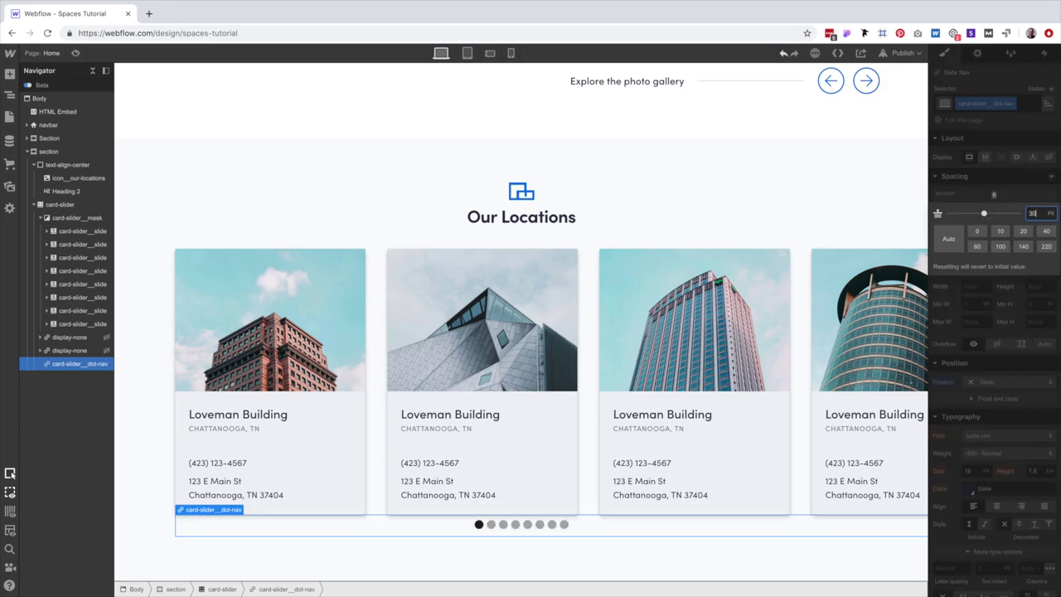
type("30")
key("Return")
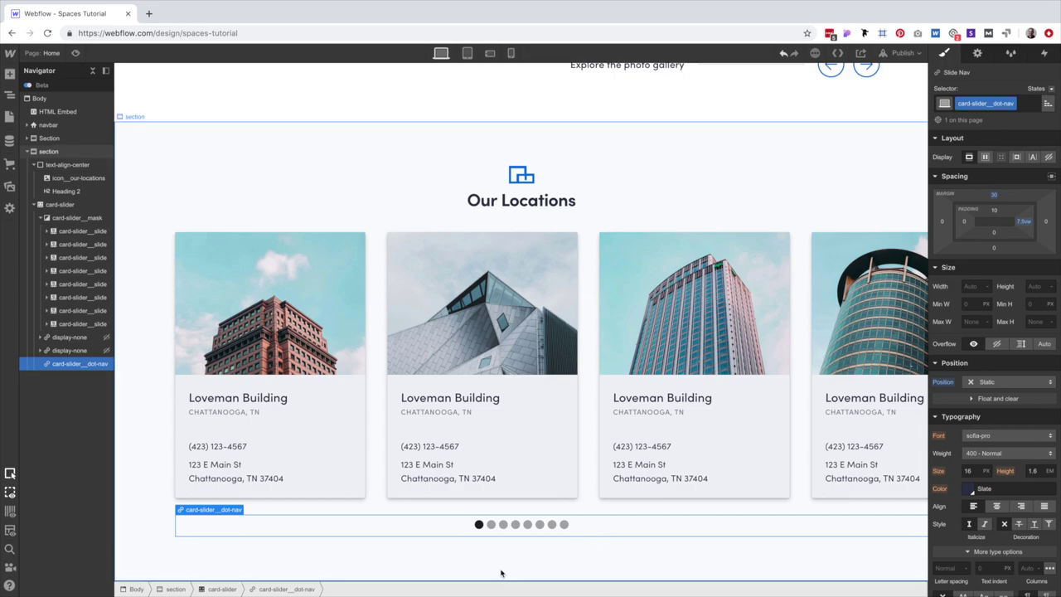
left_click(568, 562)
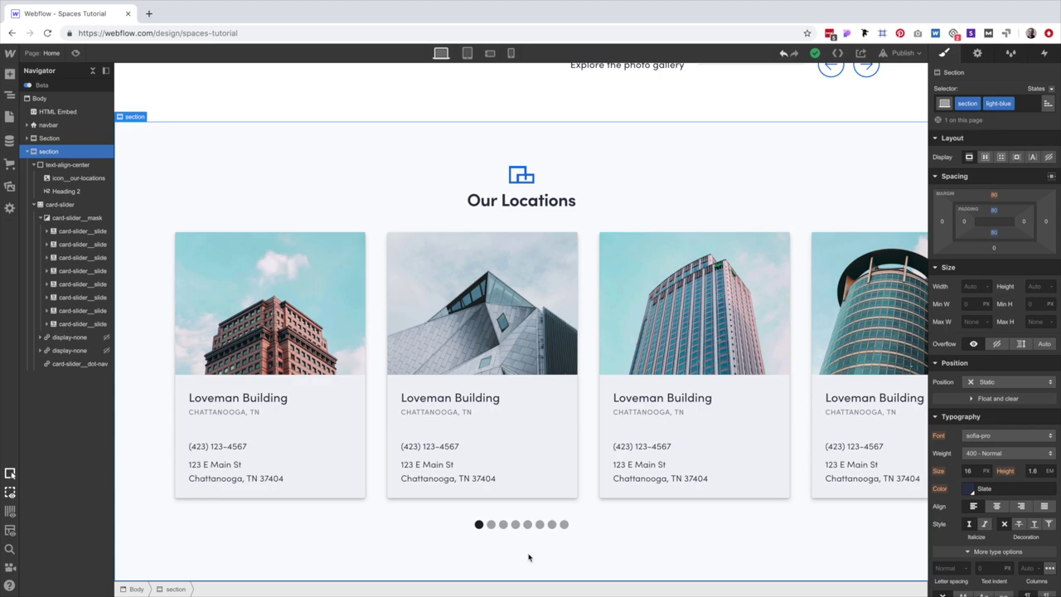
Turn off Invert colors in the slider settings for card-slider__dot-nav.
left_click(518, 535)
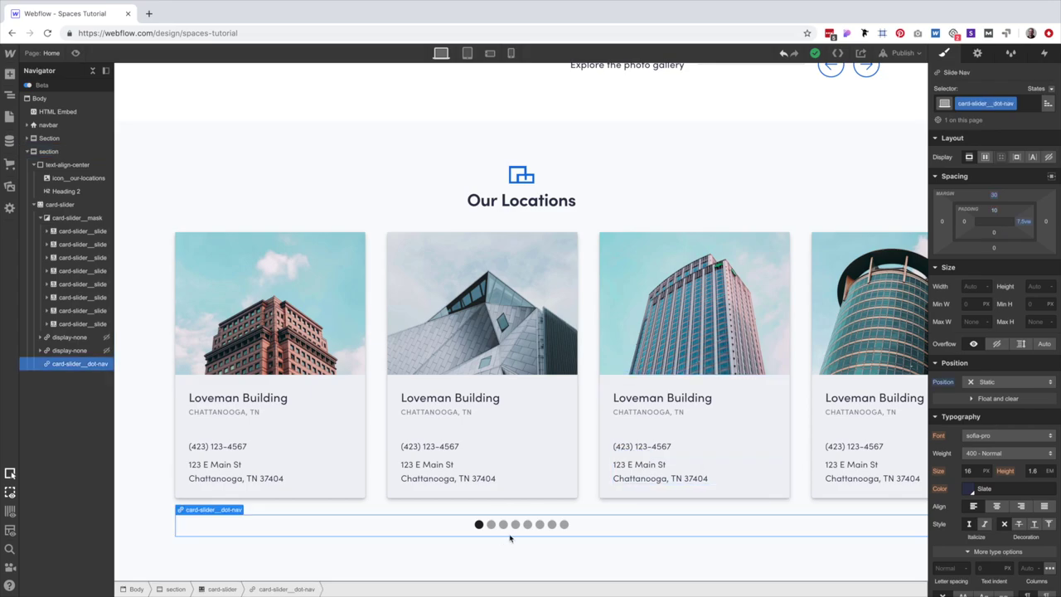
left_click(977, 53)
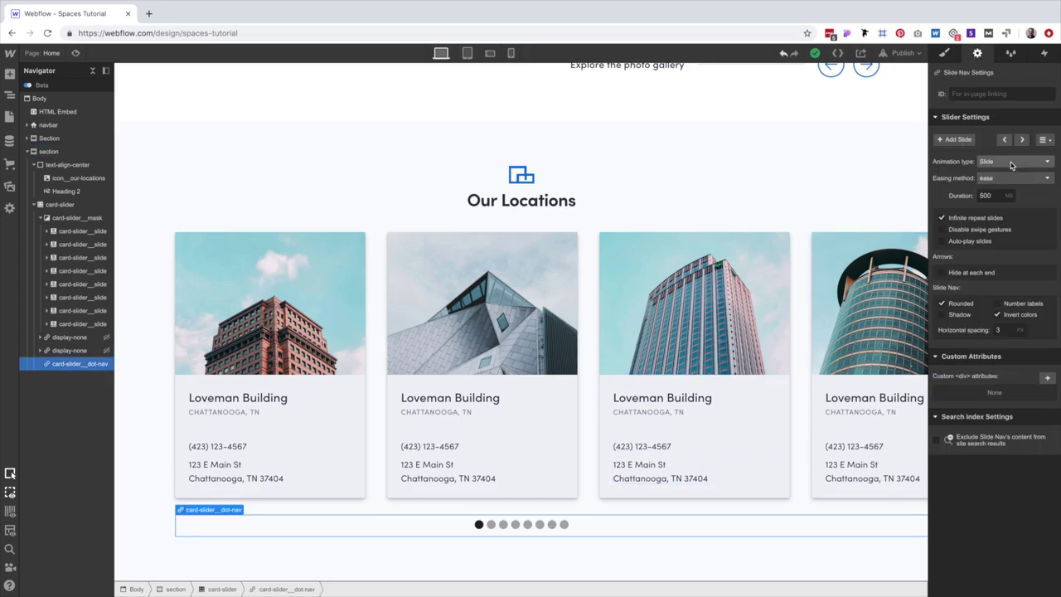
left_click(998, 315)
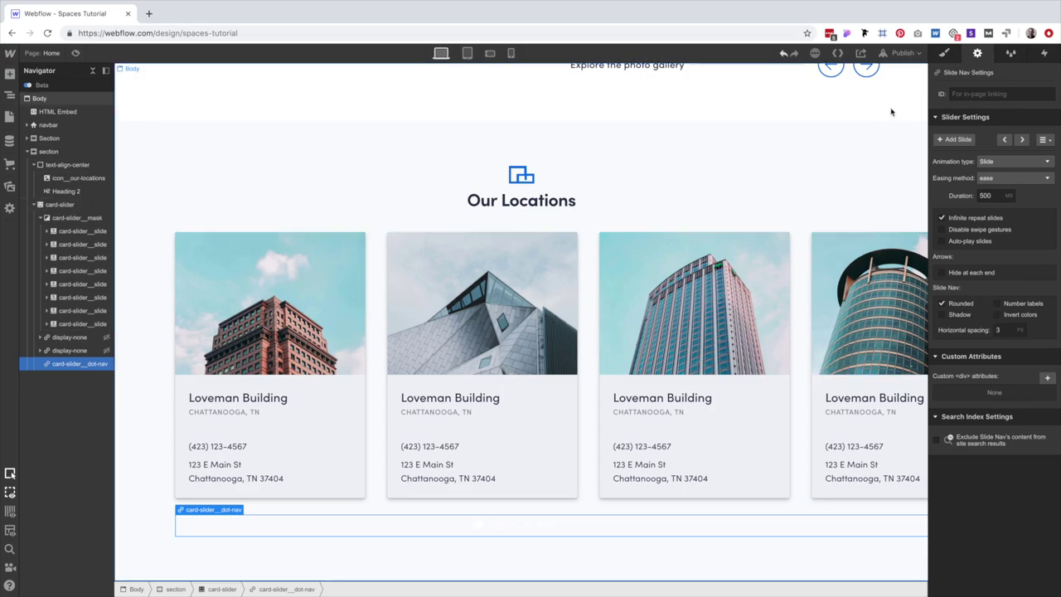
Publish the site to spaces-tutorial.webflow.io and open the live page at the Our Locations section.
left_click(903, 52)
left_click(816, 166)
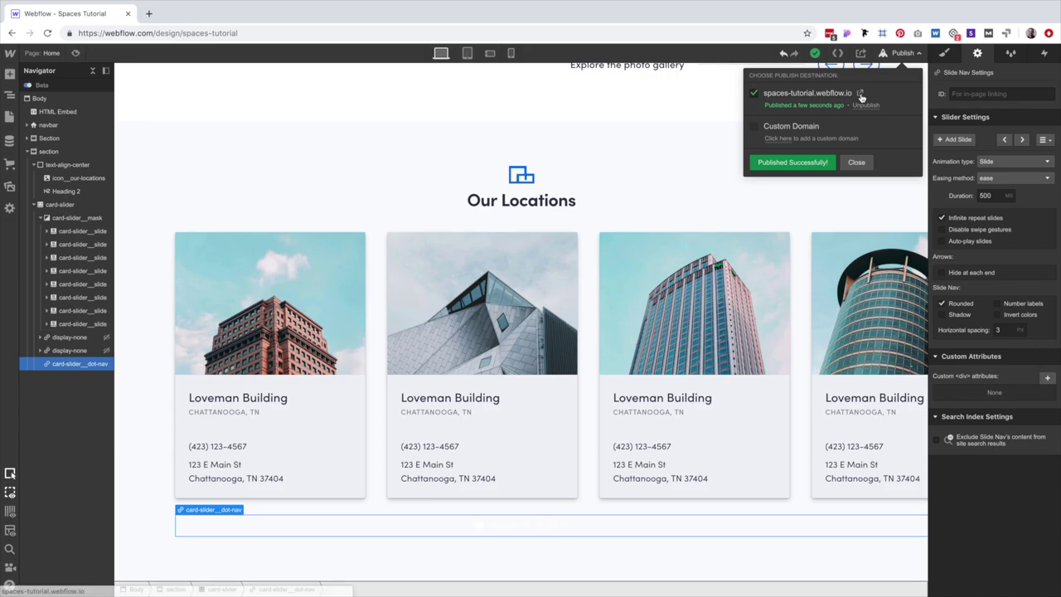
left_click(859, 97)
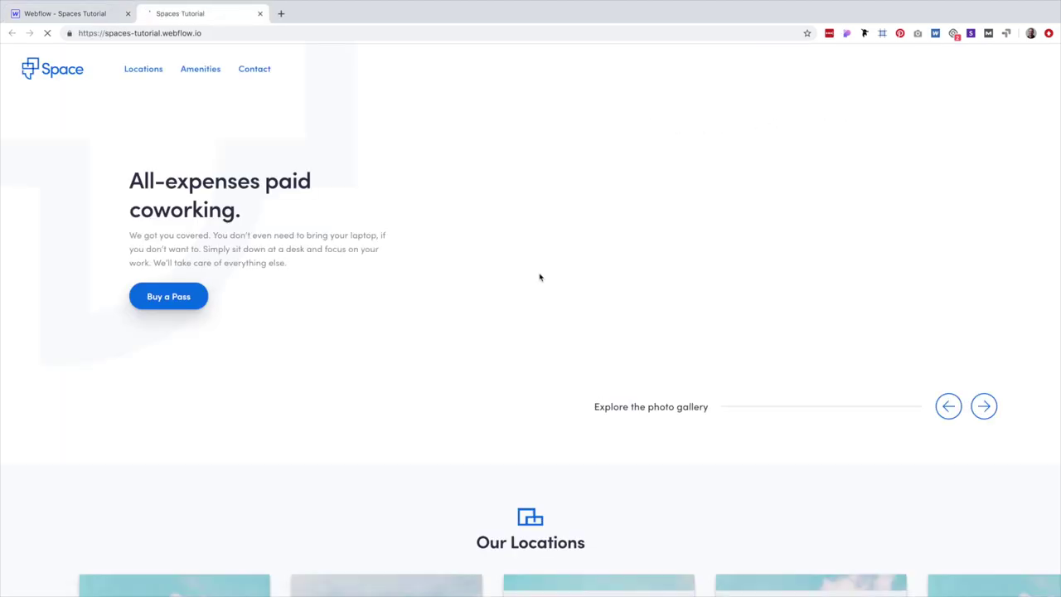
scroll(539, 276, "down", 4)
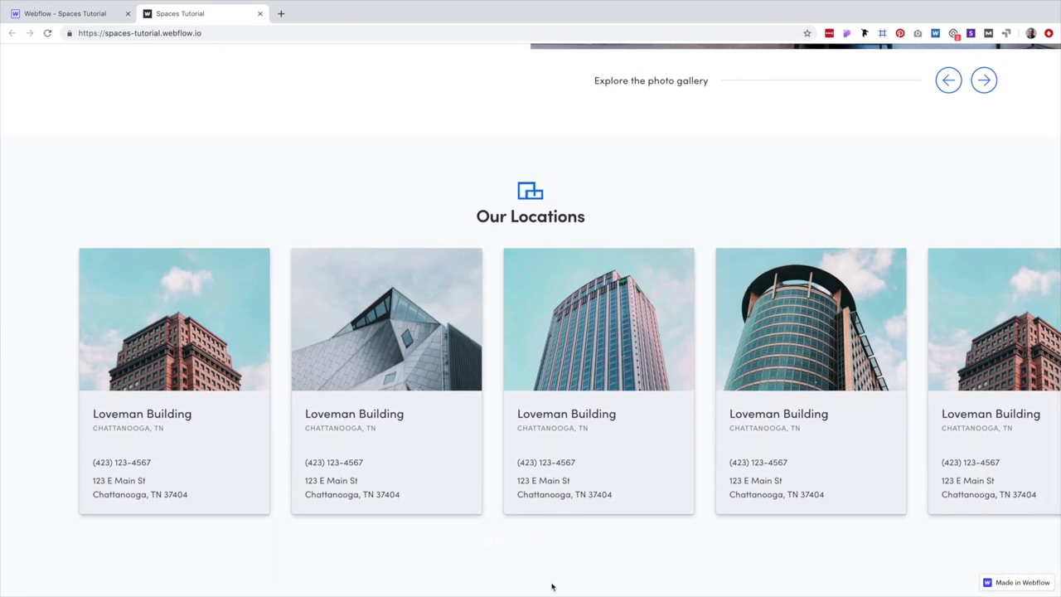
Inspect a navigation dot of the published Our Locations slider to examine its class and CSS rules.
right_click(515, 545)
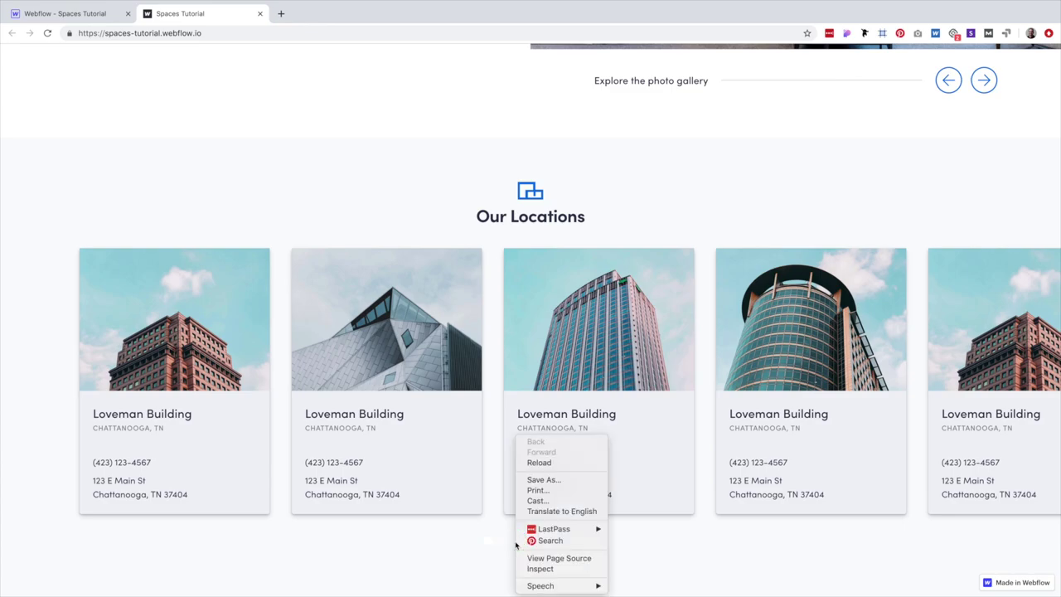
left_click(552, 570)
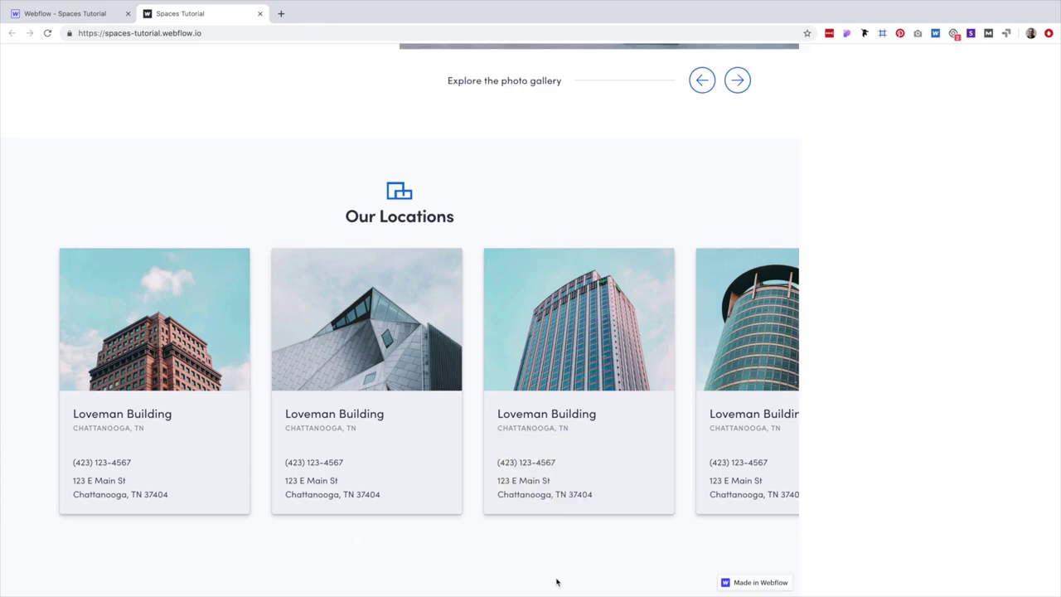
scroll(891, 199, "down", 2)
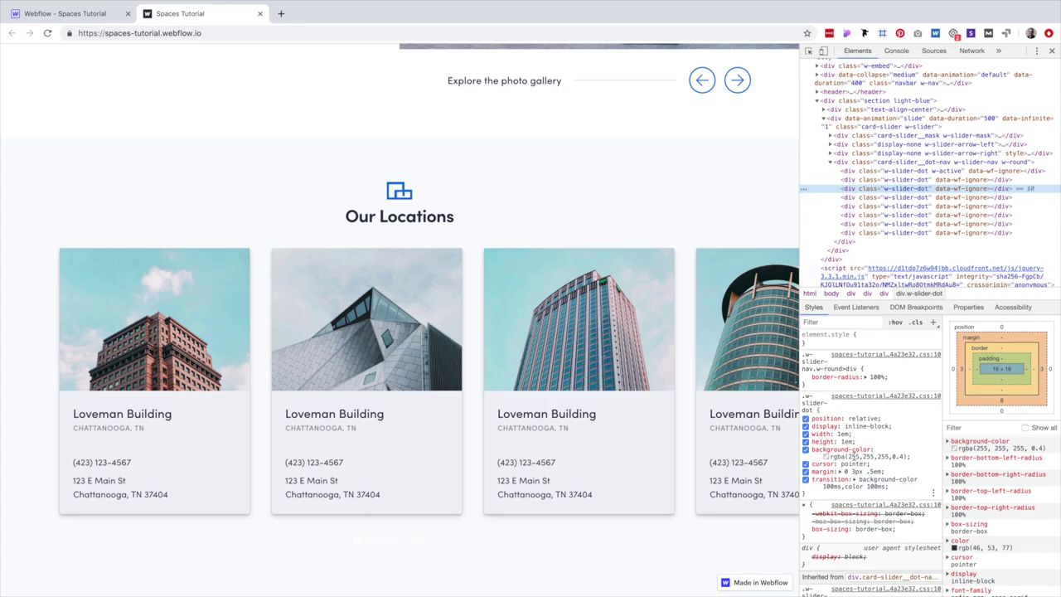
Try a black rgba(0,0,0) background-color in the live page's w-slider-dot rule.
left_click(860, 456)
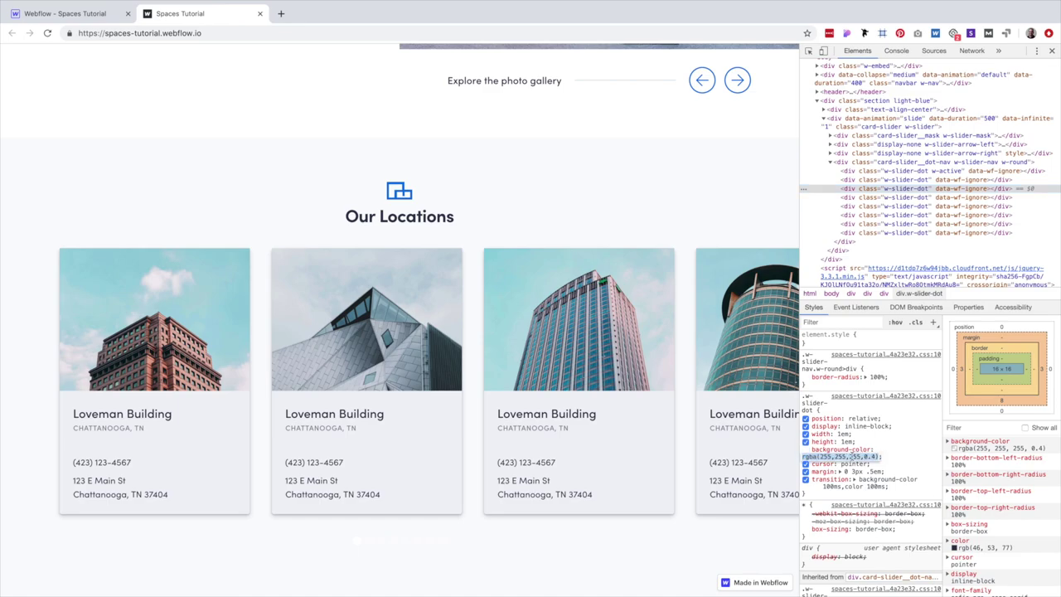
left_click_drag(820, 456, 849, 456)
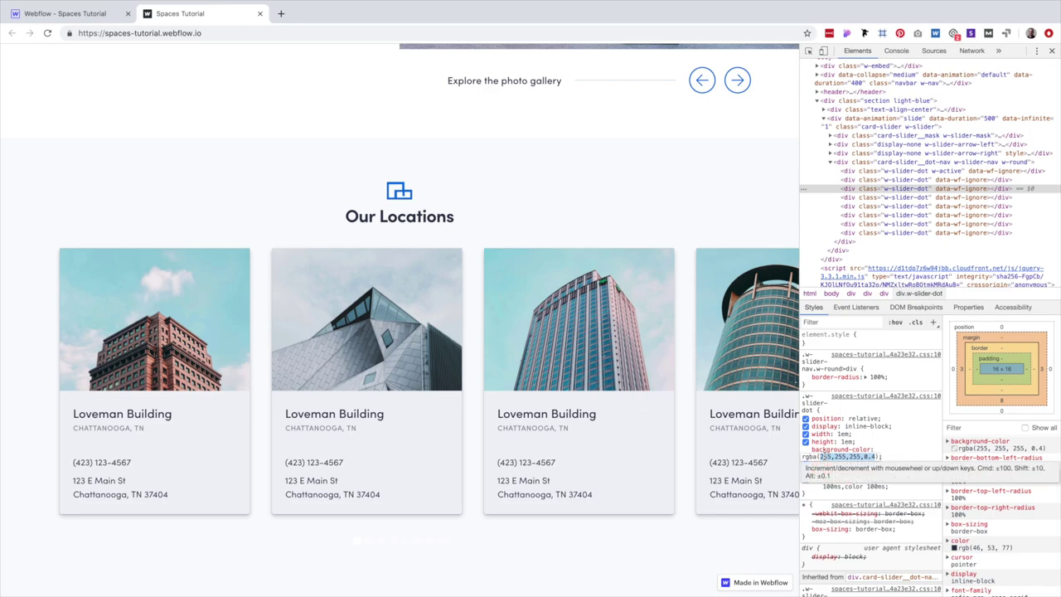
type("0")
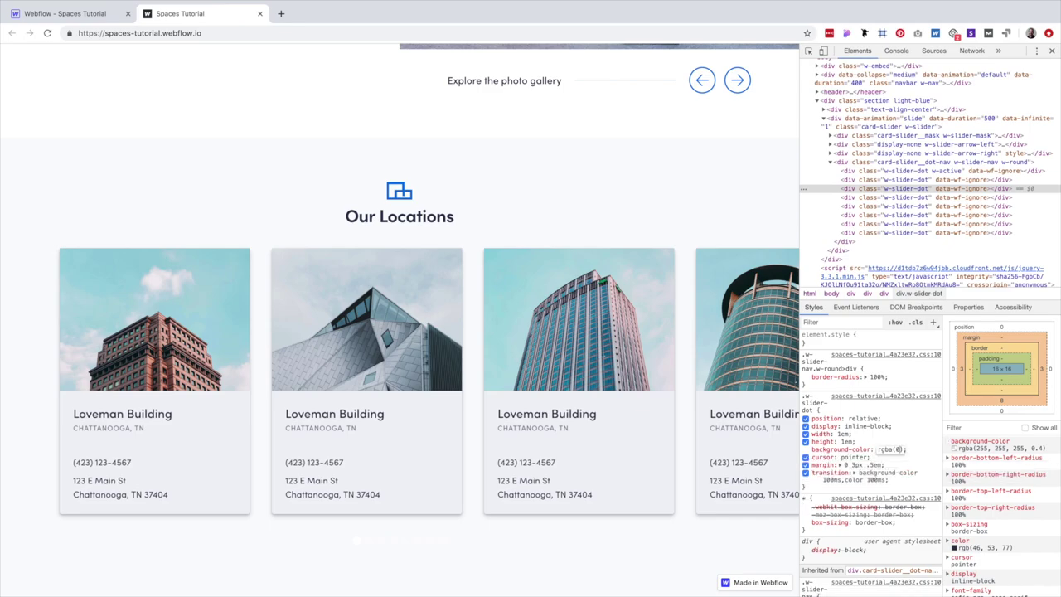
type(",0,0,.2")
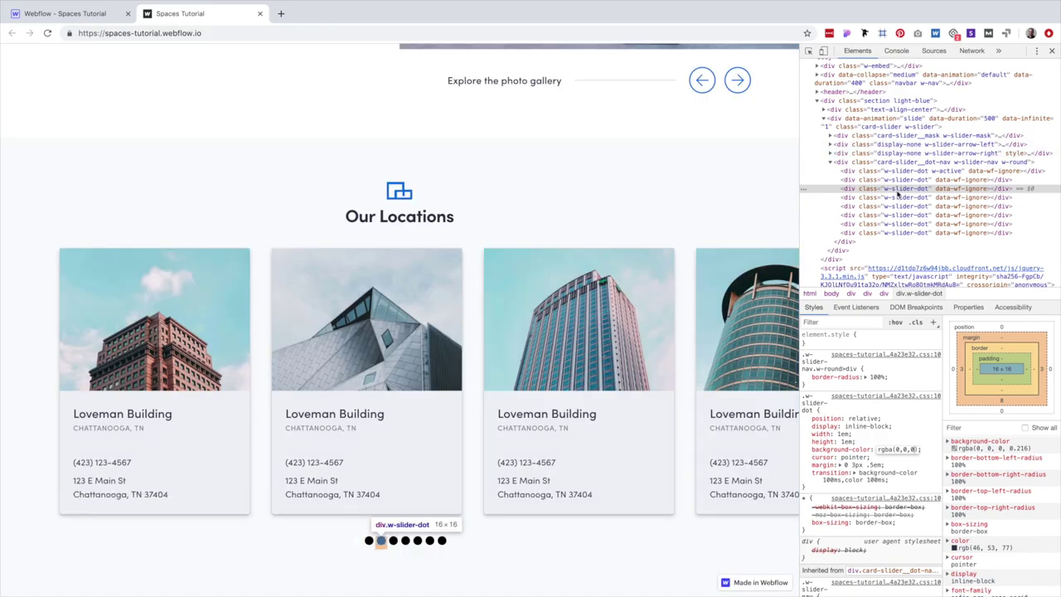
Copy the class name w-slider-dot from the inspected element and close the developer tools.
double_click(897, 191)
key("ctrl+c")
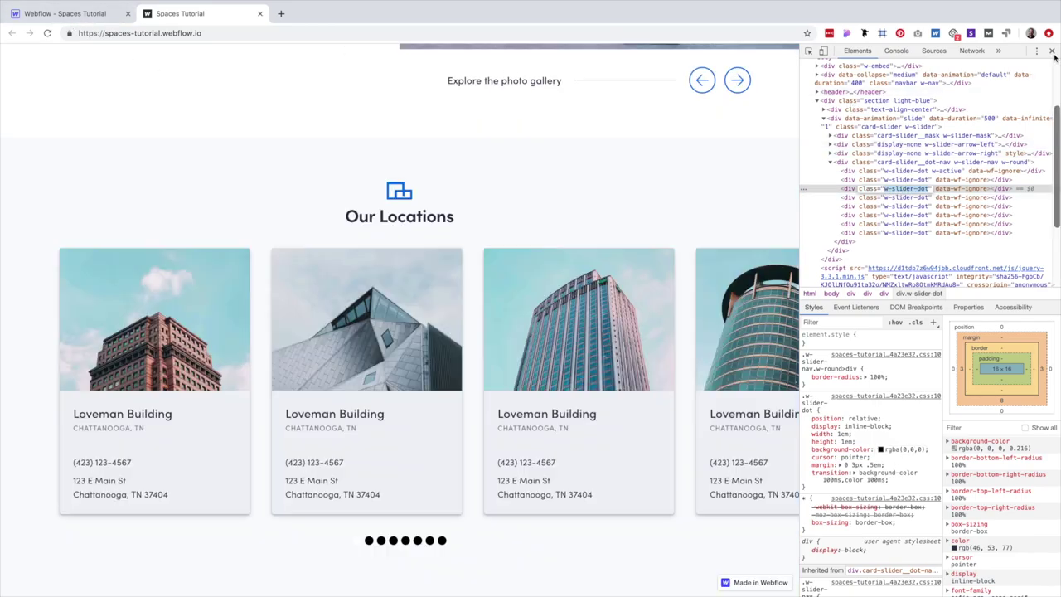
left_click(1052, 52)
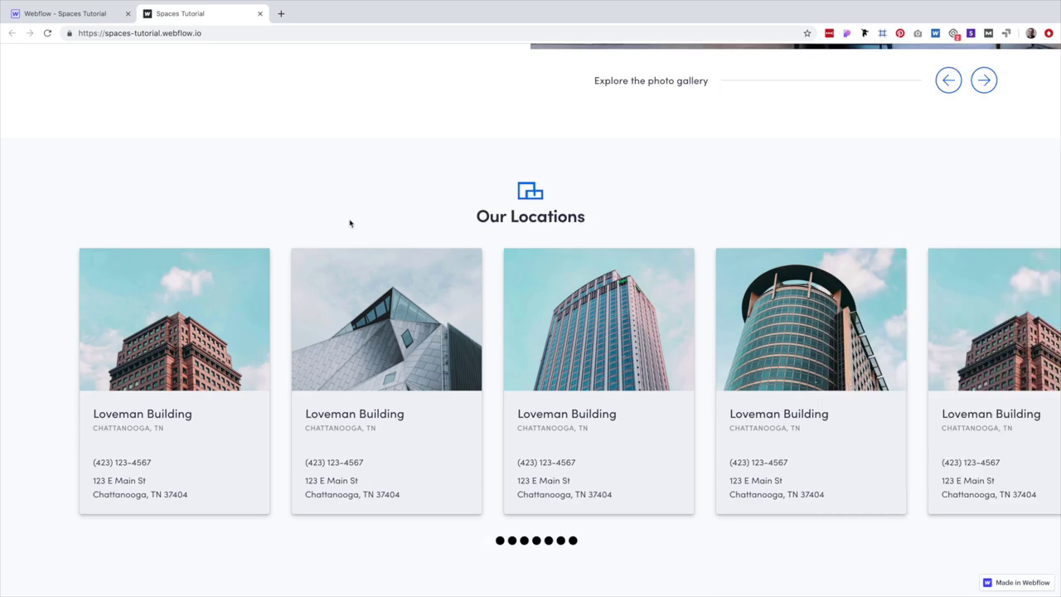
Return to the Webflow Designer and open the HTML Embed element's code editor.
left_click(39, 11)
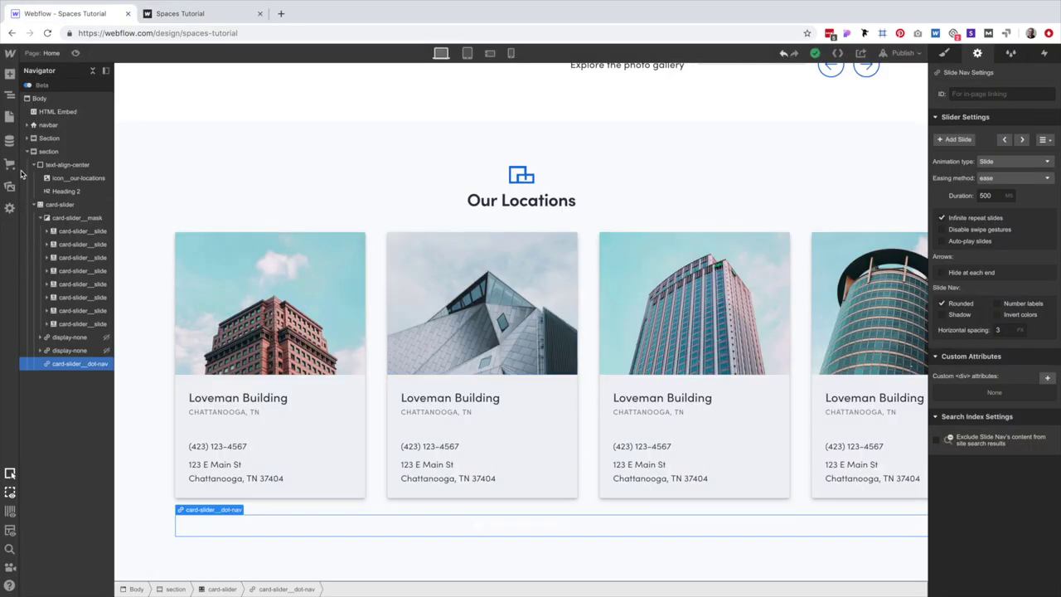
left_click(60, 113)
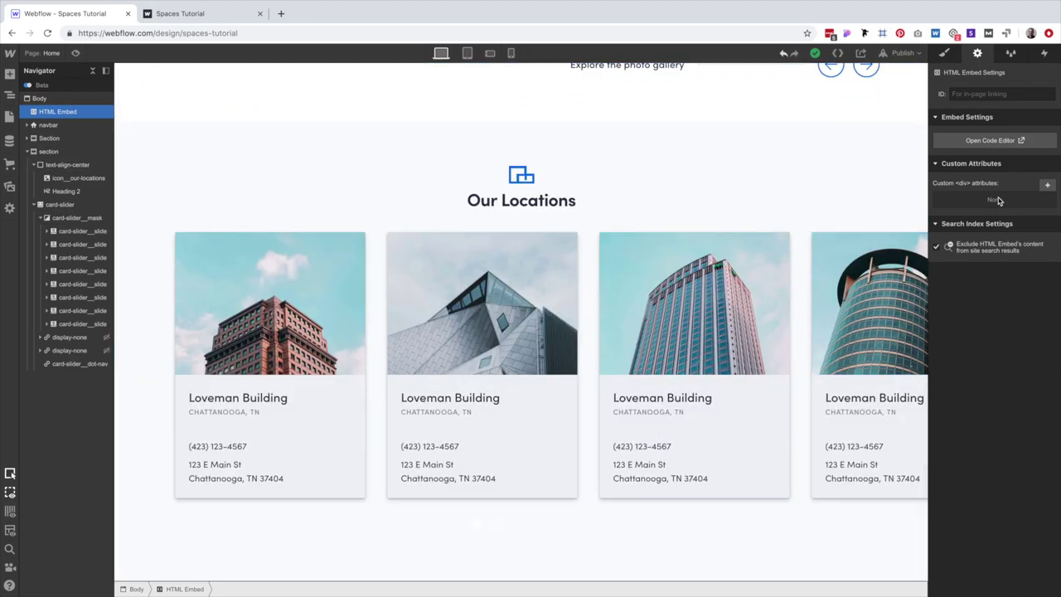
left_click(991, 140)
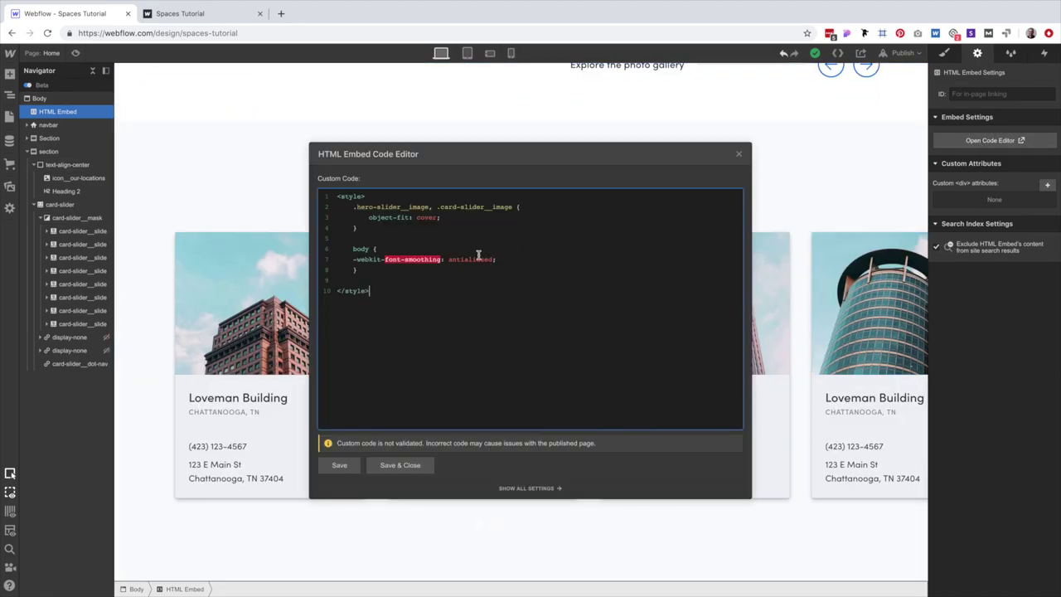
Add a .w-slider-dot rule with background-color: blue below the body rule in the embedded styles and save it.
key("Return")
key("Return")
key("ctrl+v")
key("Home")
type(".")
left_click(429, 294)
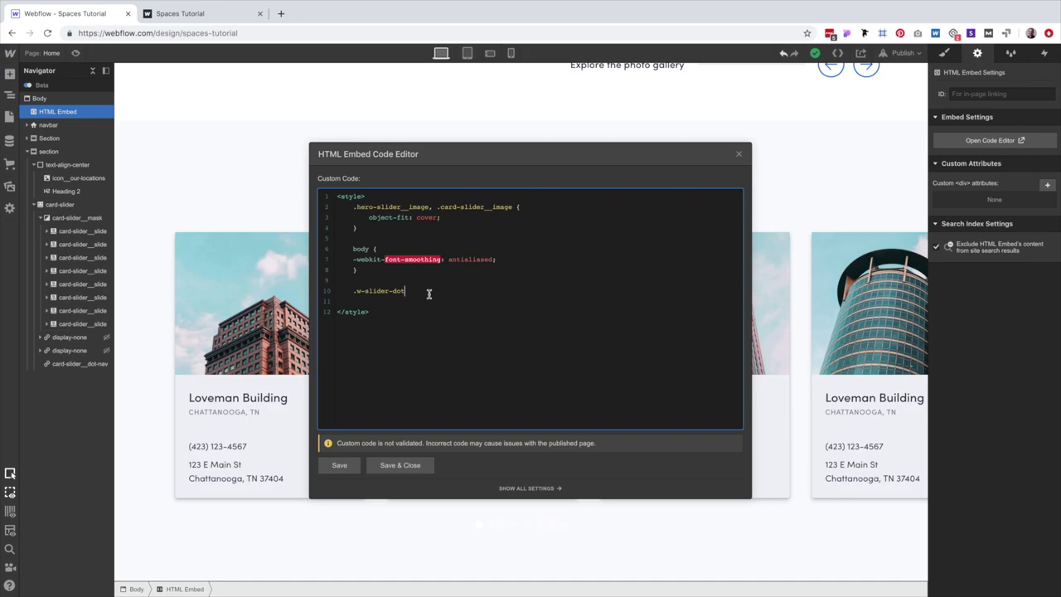
type("{")
key("Return")
type("background-color")
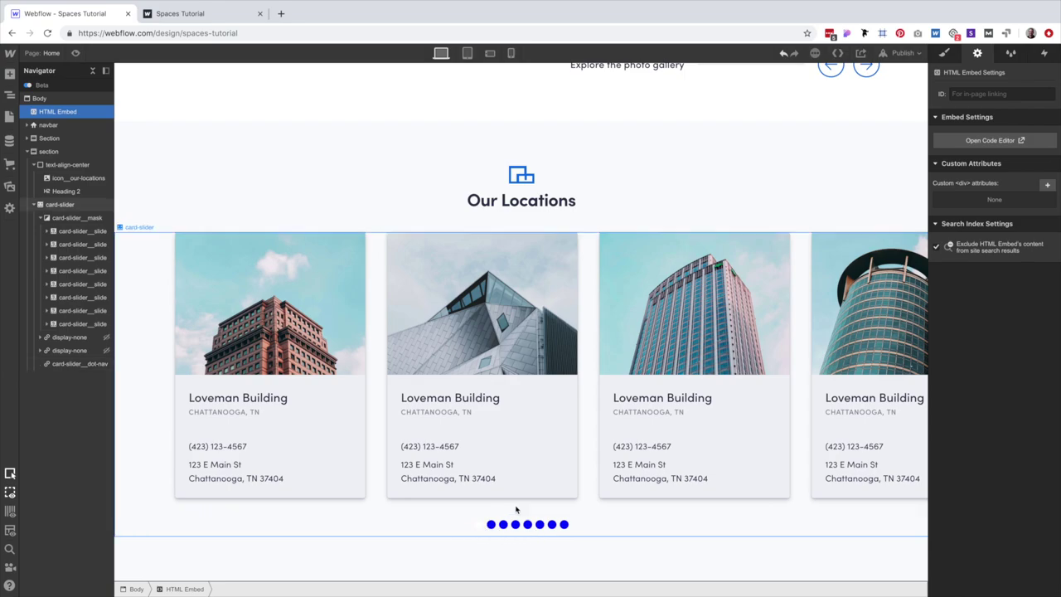
Switch to Sketch, get the hex fill color of the selected gray dot, and return to Webflow.
key("ctrl+Left")
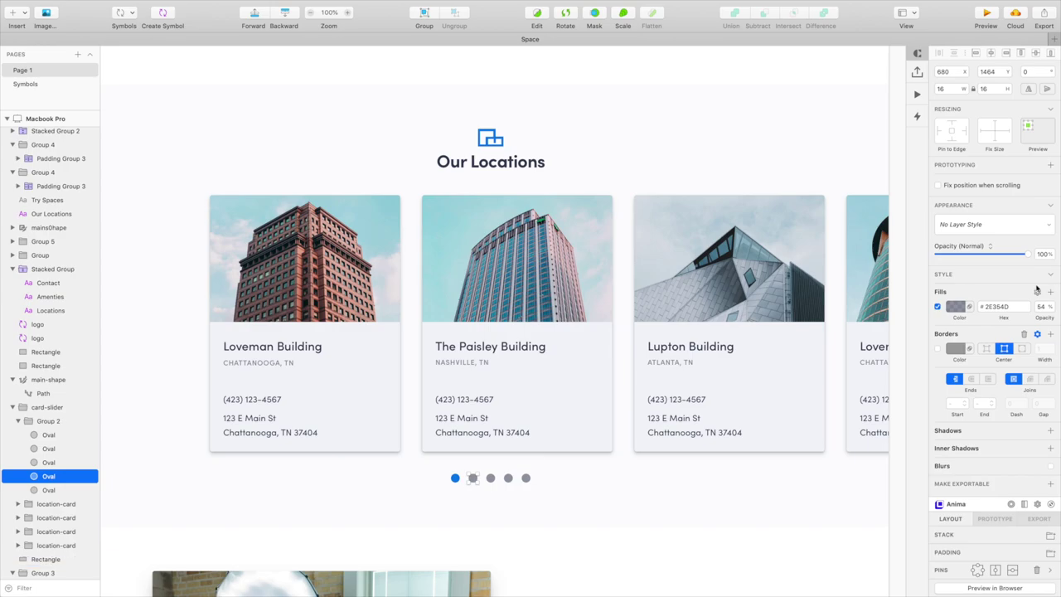
left_click(999, 306)
key("ctrl+Right")
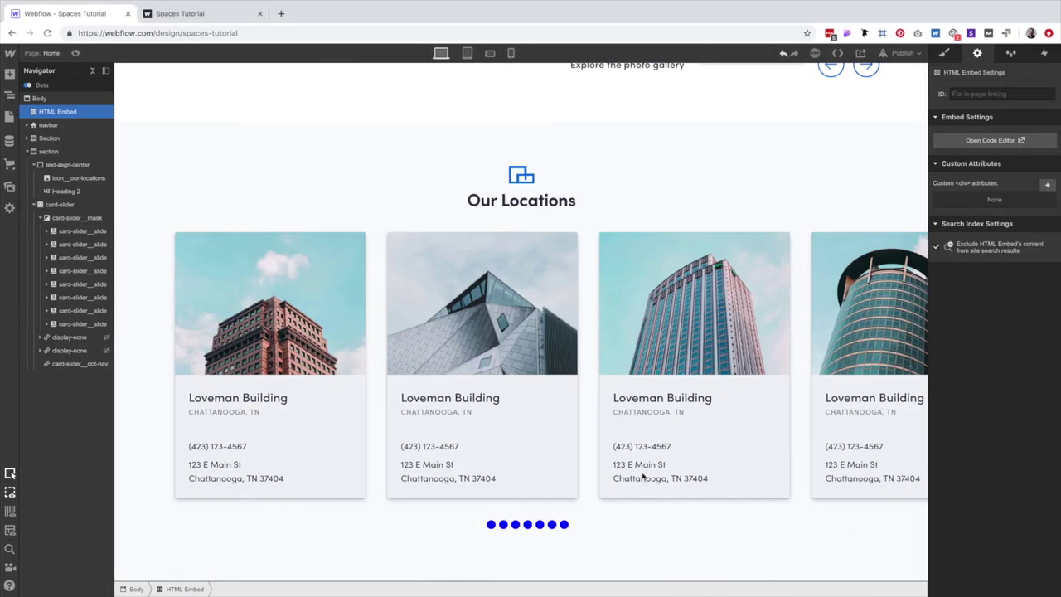
Reopen the HTML Embed code and set the .w-slider-dot background-color to #2E354D.
left_click(978, 141)
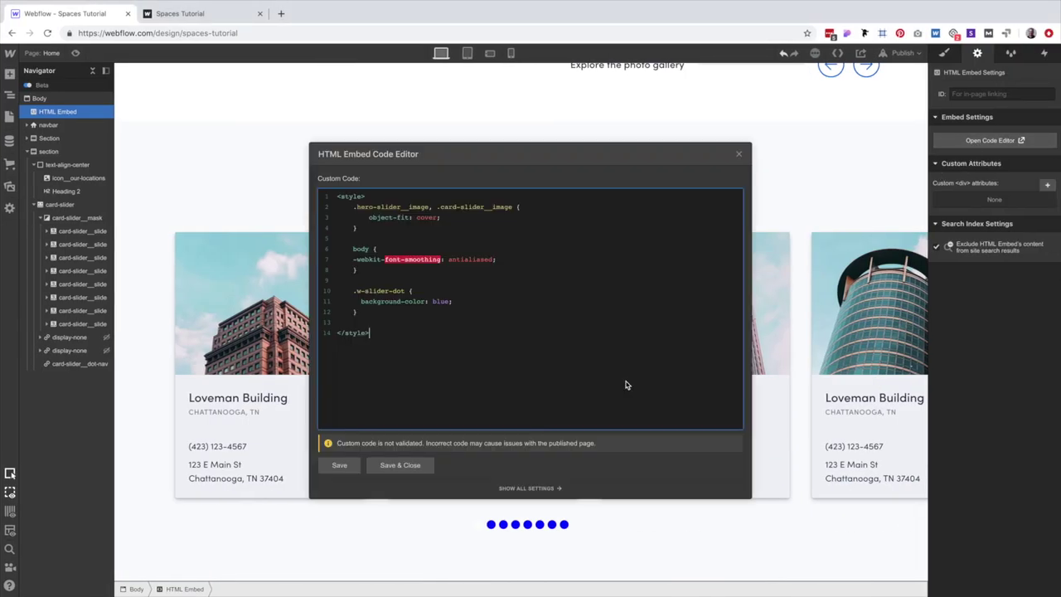
double_click(436, 301)
type("#2E354D")
Add opacity: .54 to the .w-slider-dot rule in the embedded styles, then save and close the code editor.
left_click(496, 300)
key("Return")
type("opacity: .")
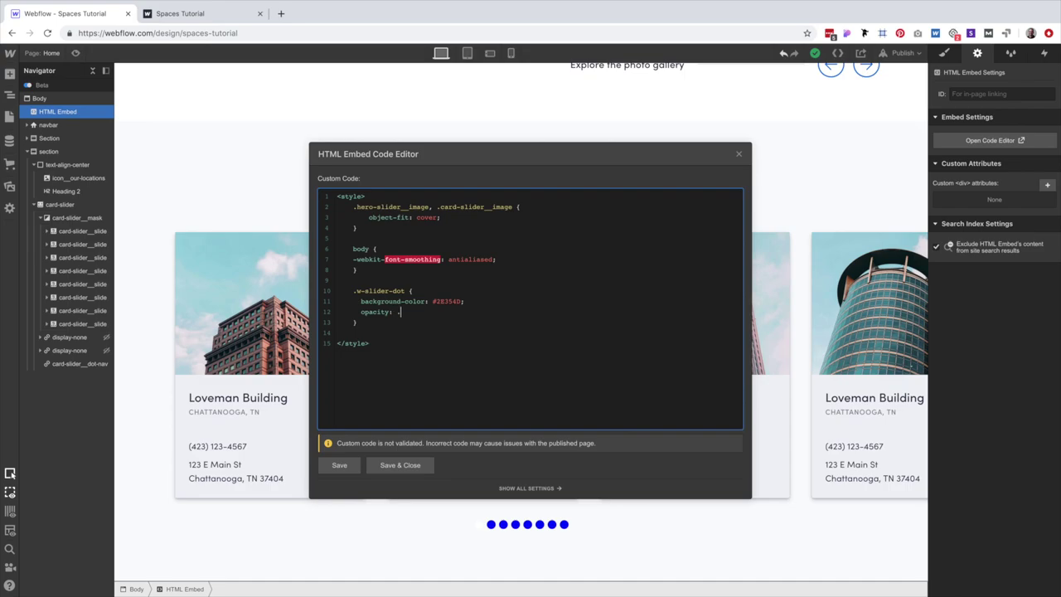
type("54;")
left_click(410, 464)
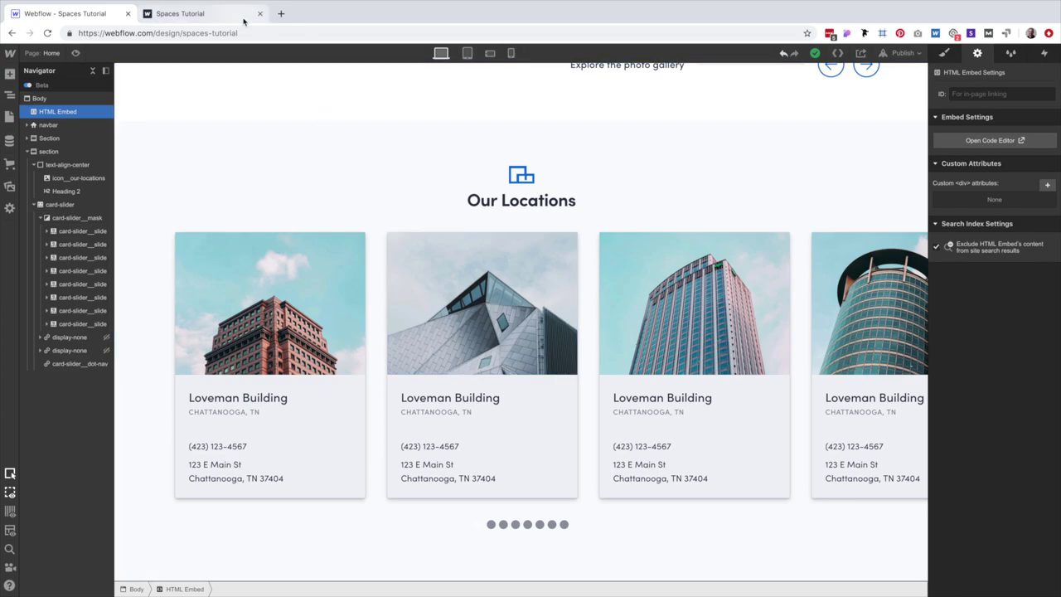
On the published Spaces Tutorial site, inspect the first slider dot and pick out its active-state class name in the markup.
left_click(185, 20)
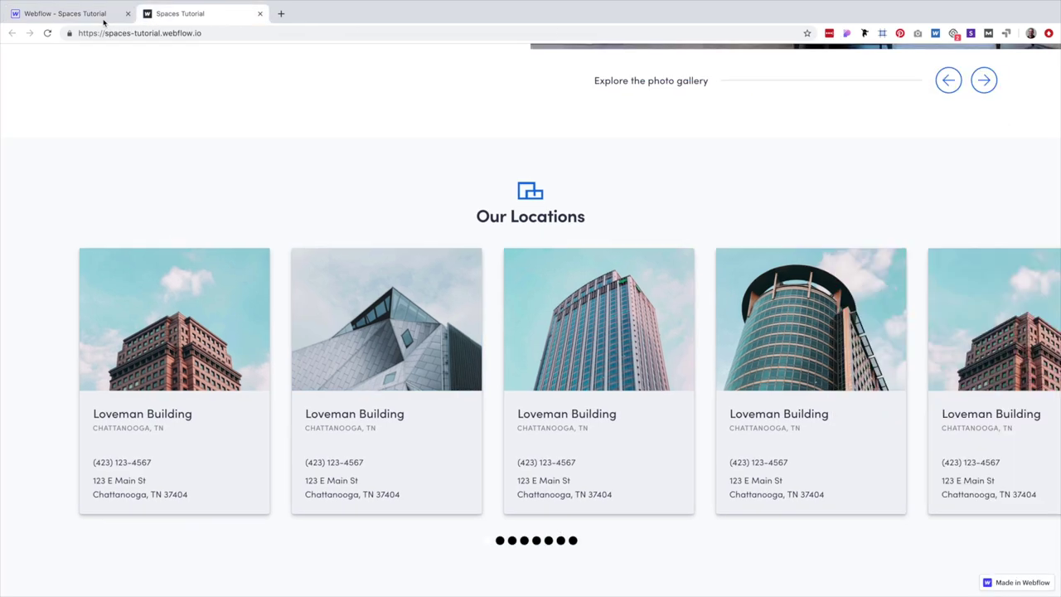
right_click(486, 545)
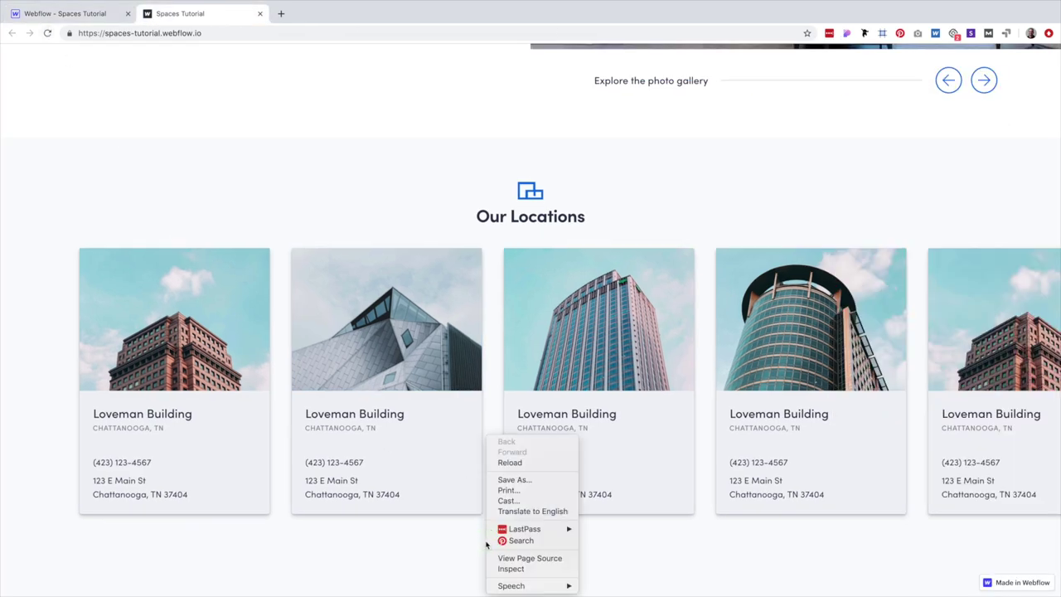
left_click(501, 569)
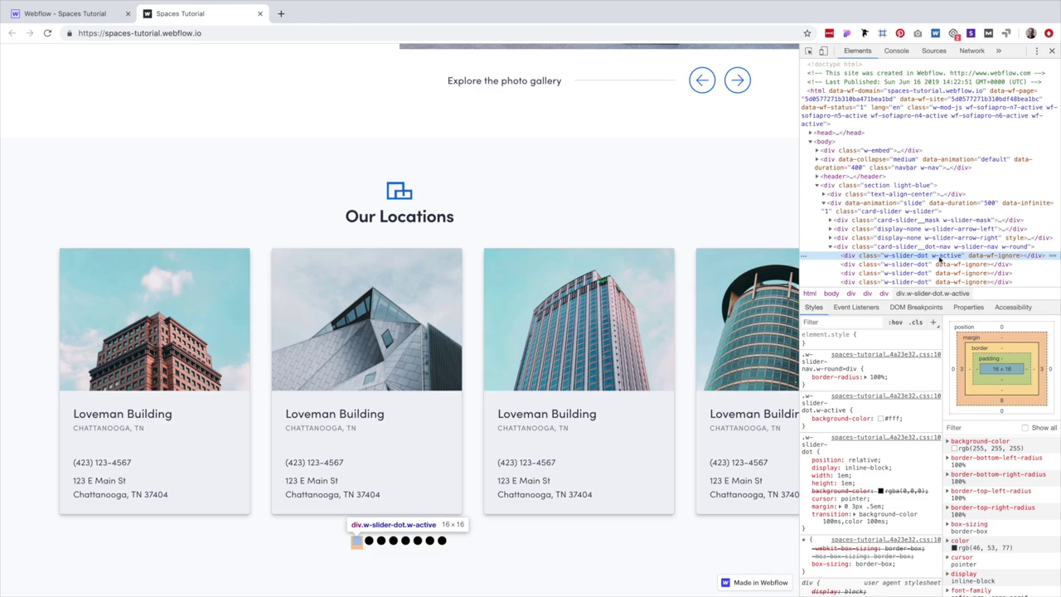
double_click(947, 258)
double_click(947, 258)
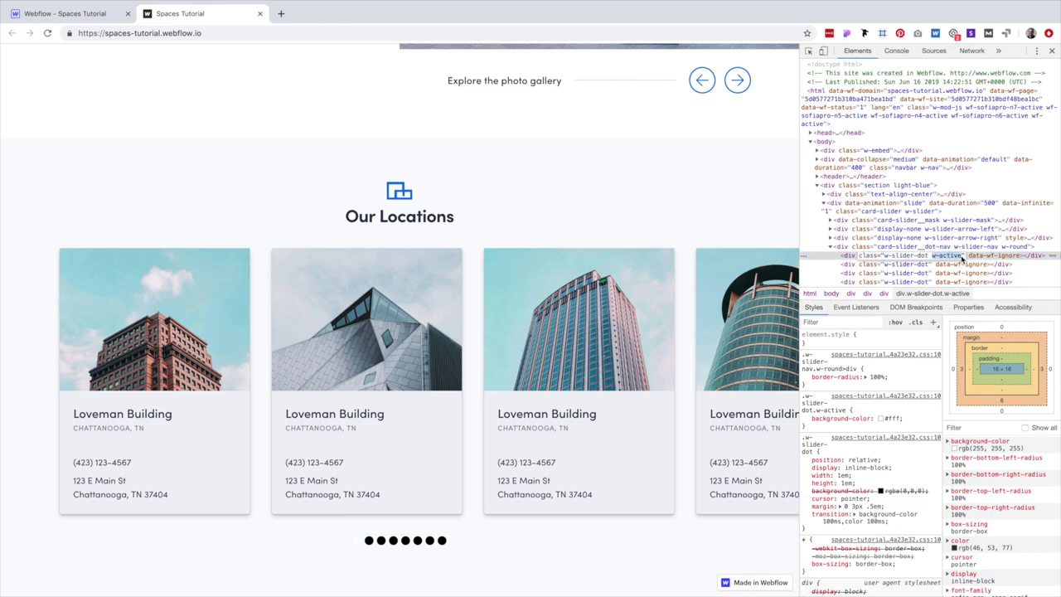
Return to the Webflow Designer, reopen the HTML Embed code and start a .w-slider-dot.w-active rule below the .w-slider-dot rule.
left_click(96, 15)
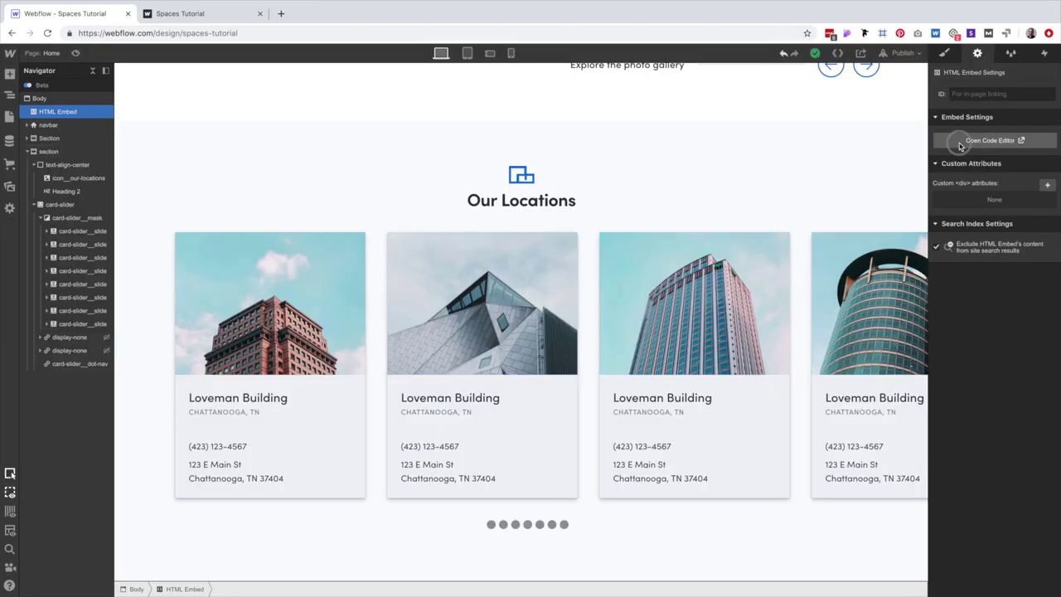
left_click(962, 140)
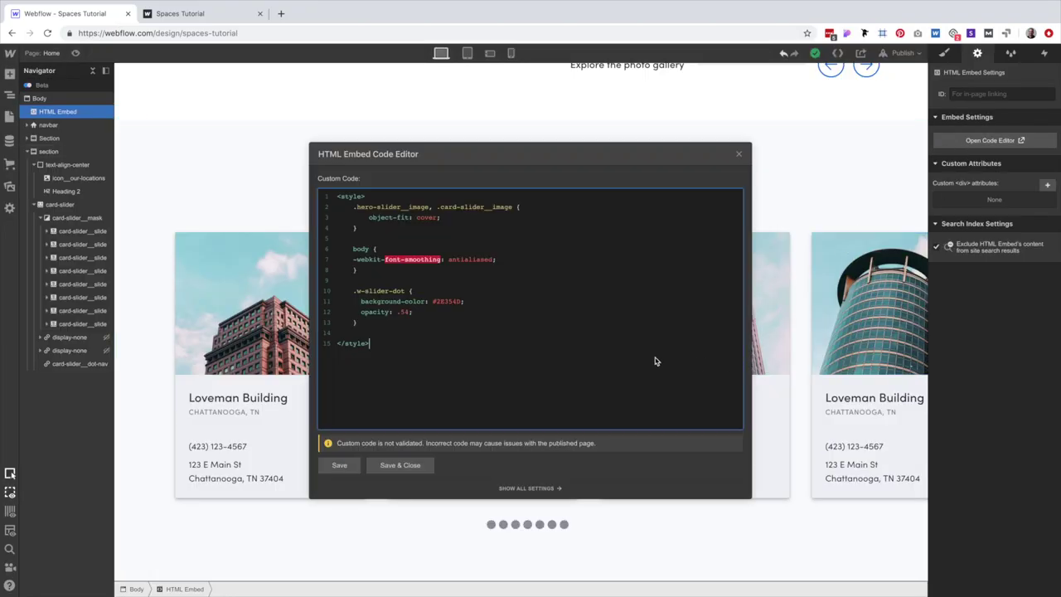
left_click(377, 321)
key("Return")
key("Return")
type(".w0s")
type("-slide")
type("r-dot.w-active")
type(" {")
key("Return")
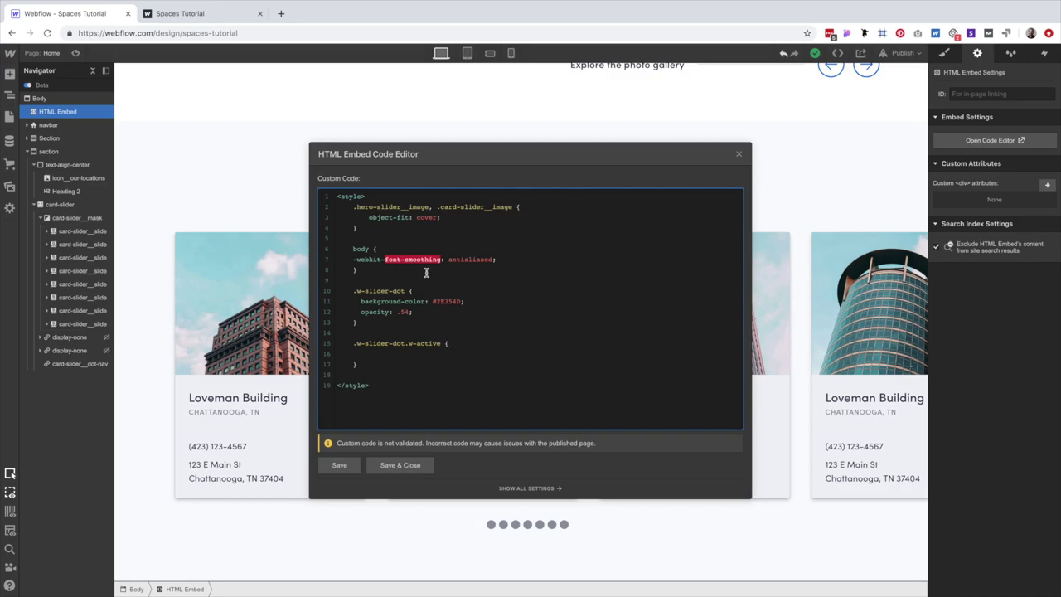
Copy the background-color and opacity declarations from the .w-slider-dot rule into the .w-slider-dot.w-active rule.
left_click_drag(412, 312, 358, 302)
key("ctrl+c")
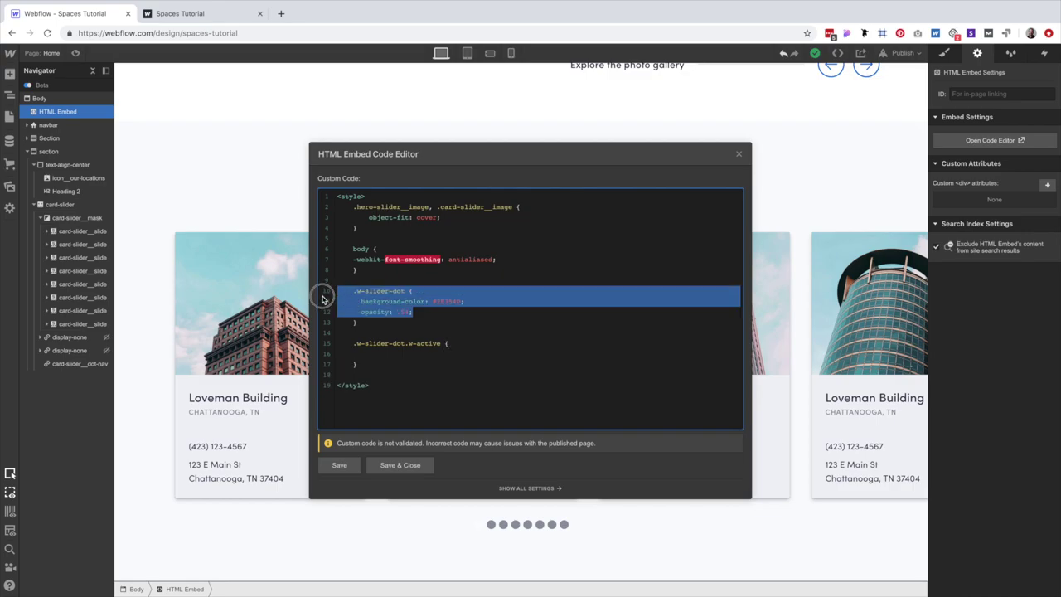
left_click(368, 355)
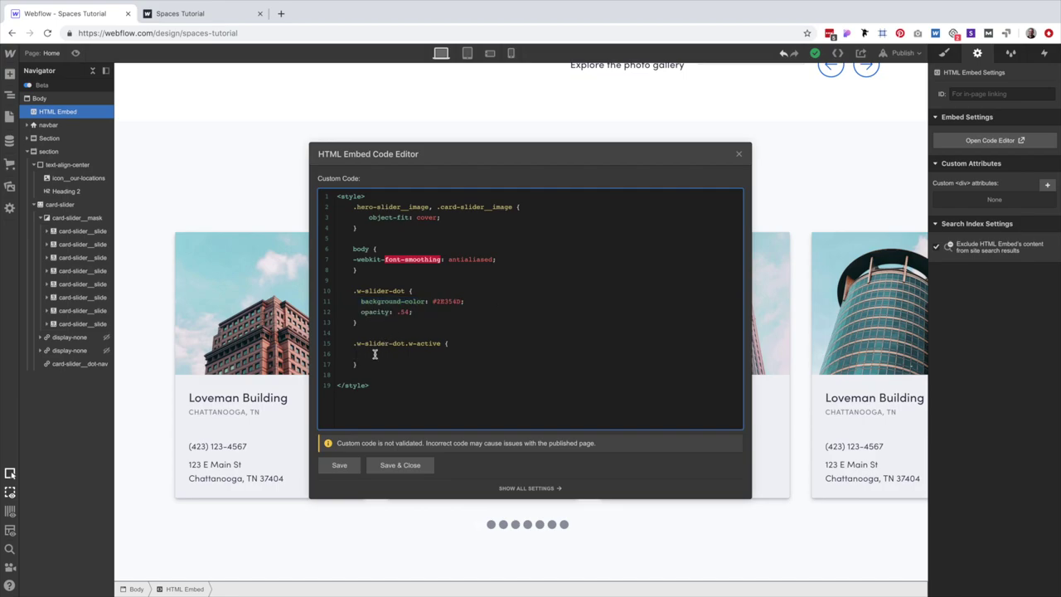
key("ctrl+v")
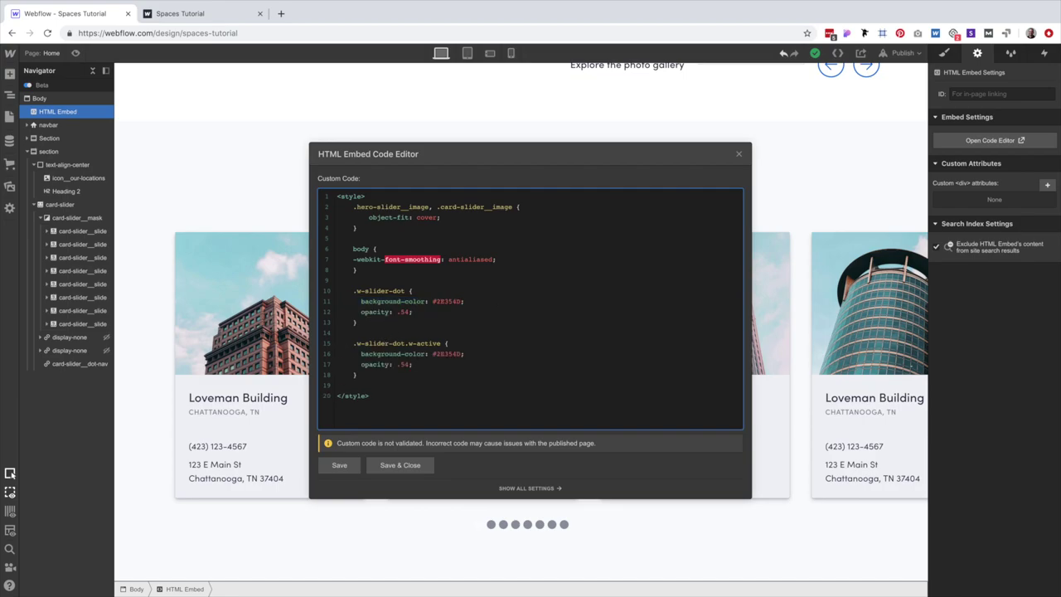
Get the blue dot's hex fill from the Sketch mockup and set the .w-slider-dot.w-active background-color to #0073E6.
double_click(447, 353)
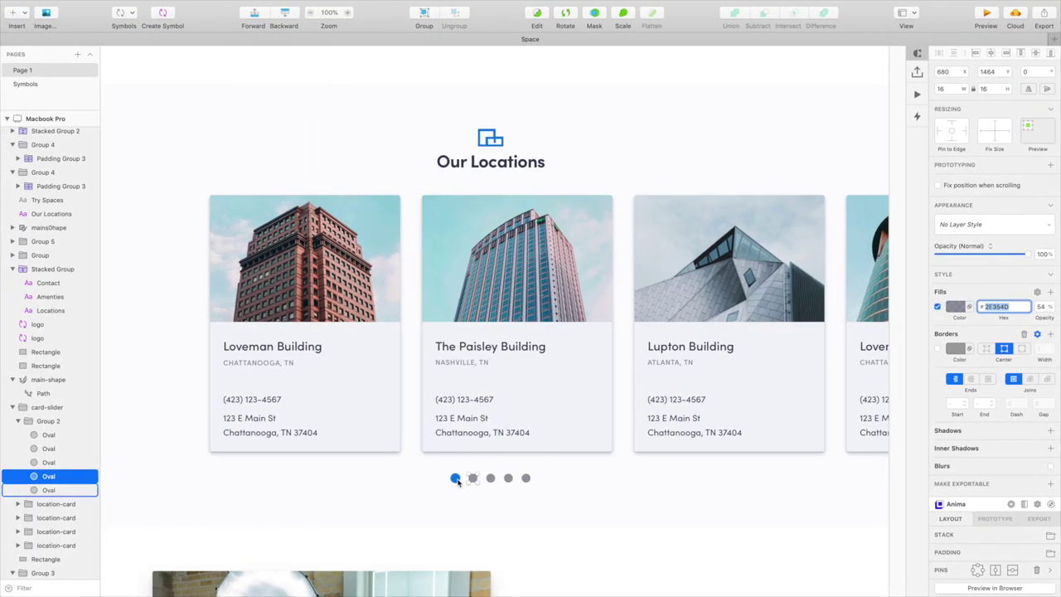
left_click(198, 477)
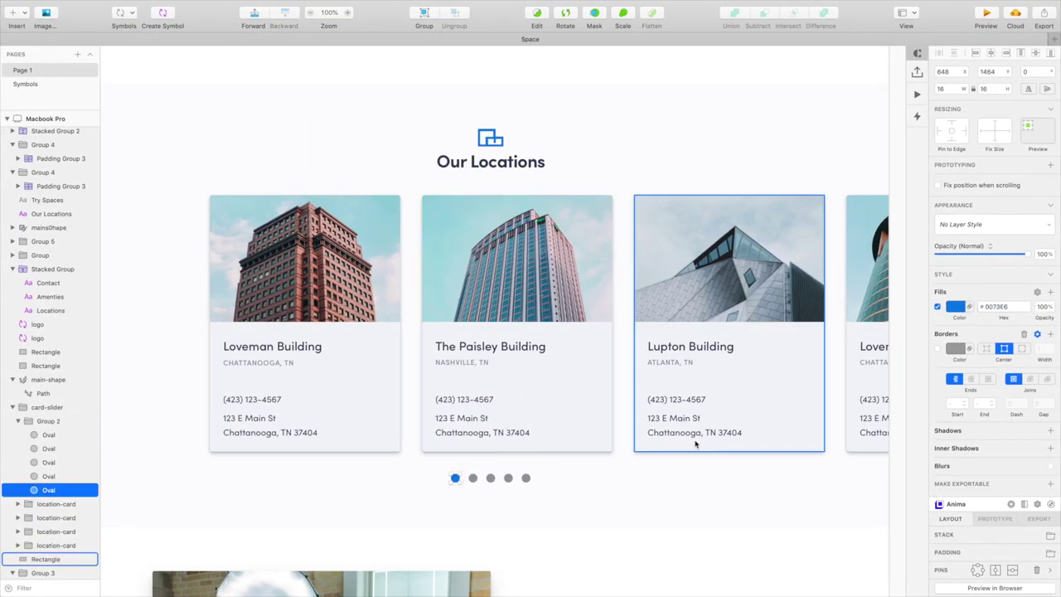
left_click(1018, 305)
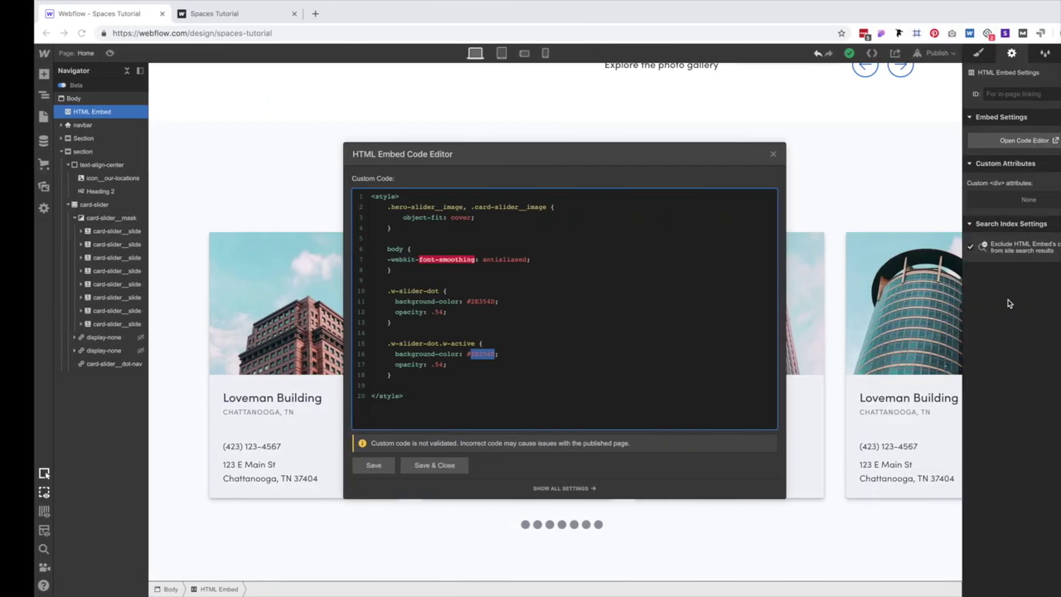
type("0073E6")
Set the .w-slider-dot.w-active opacity to 1, then save and close the embed code.
left_click(434, 364)
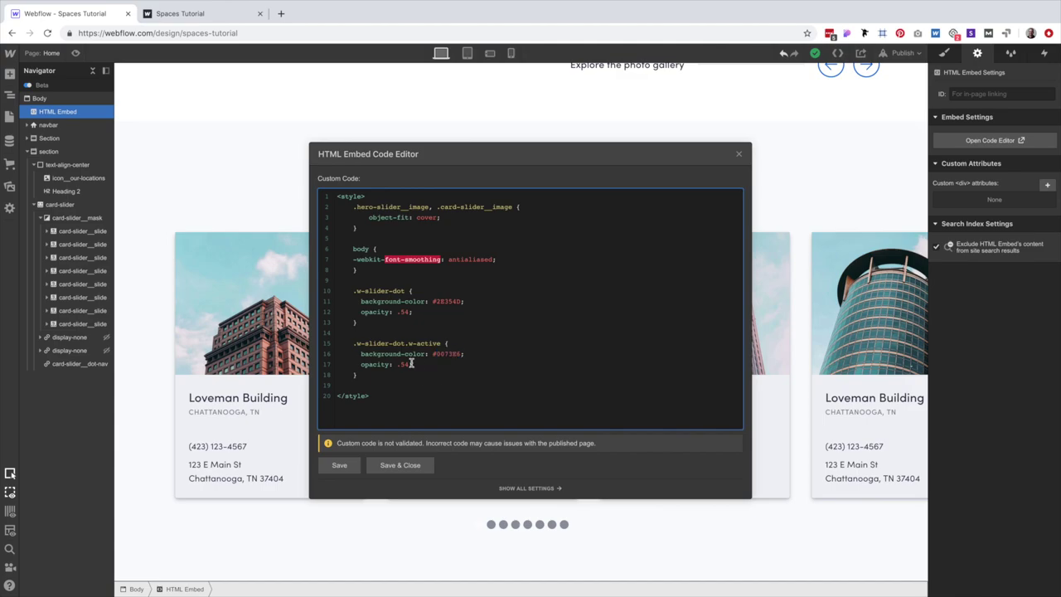
key("BackSpace")
key("BackSpace")
type("1")
left_click(400, 465)
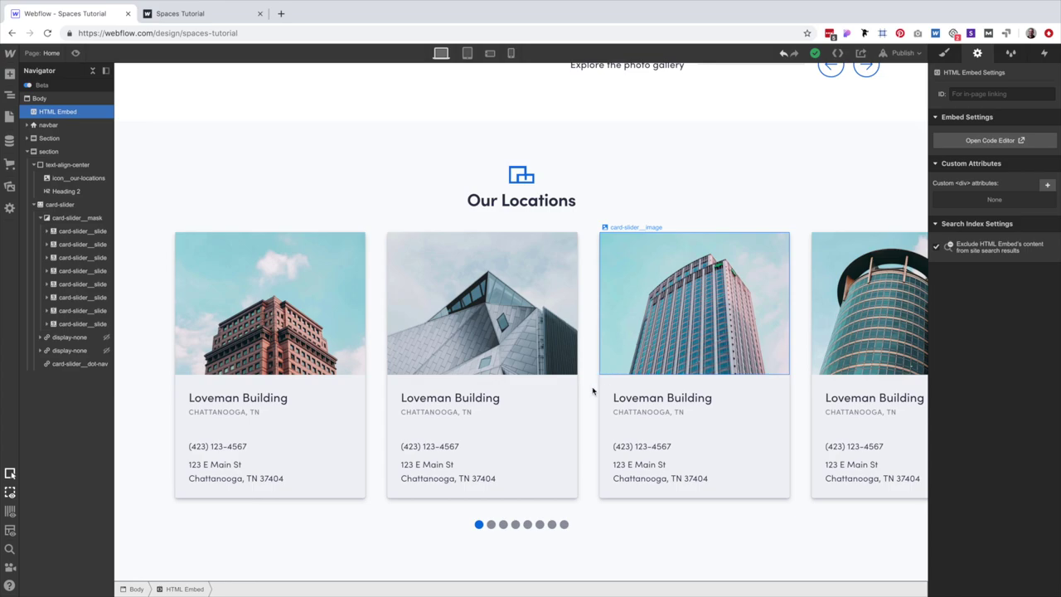
Select the card-slider__dot-nav element and increase the horizontal spacing between its dots in the slide nav settings.
left_click(944, 52)
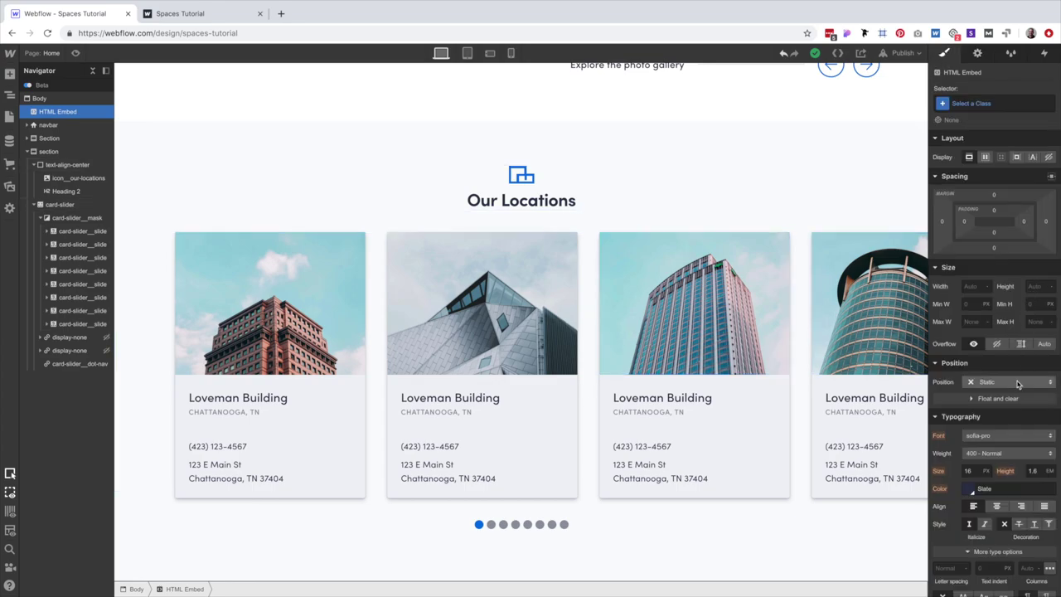
scroll(1017, 383, "down", 5)
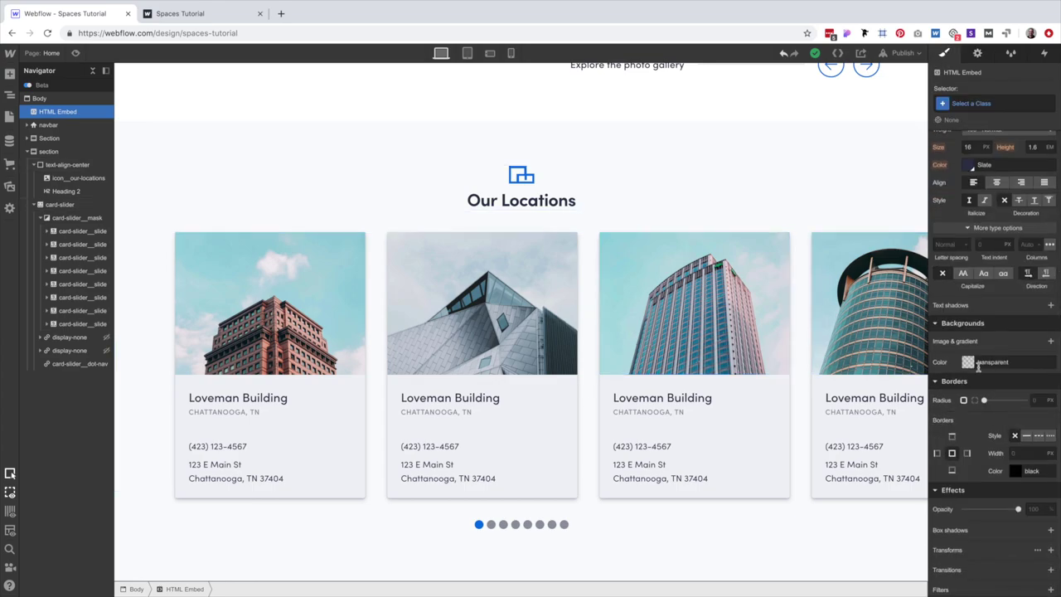
left_click(611, 523)
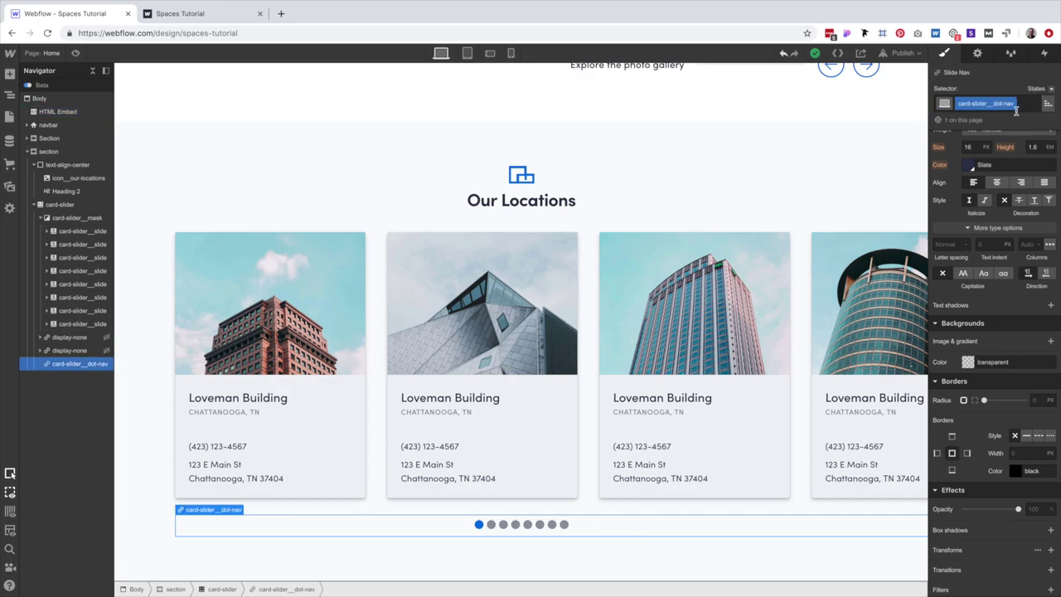
left_click(977, 52)
left_click(1003, 330)
type("8")
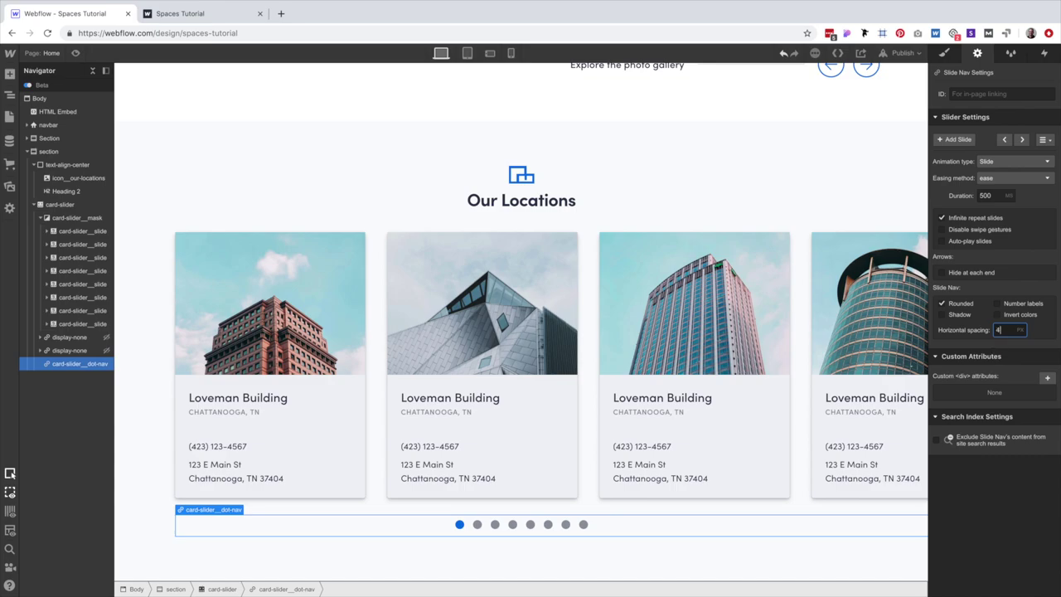
key("Up")
key("Up")
key("Up")
key("Up")
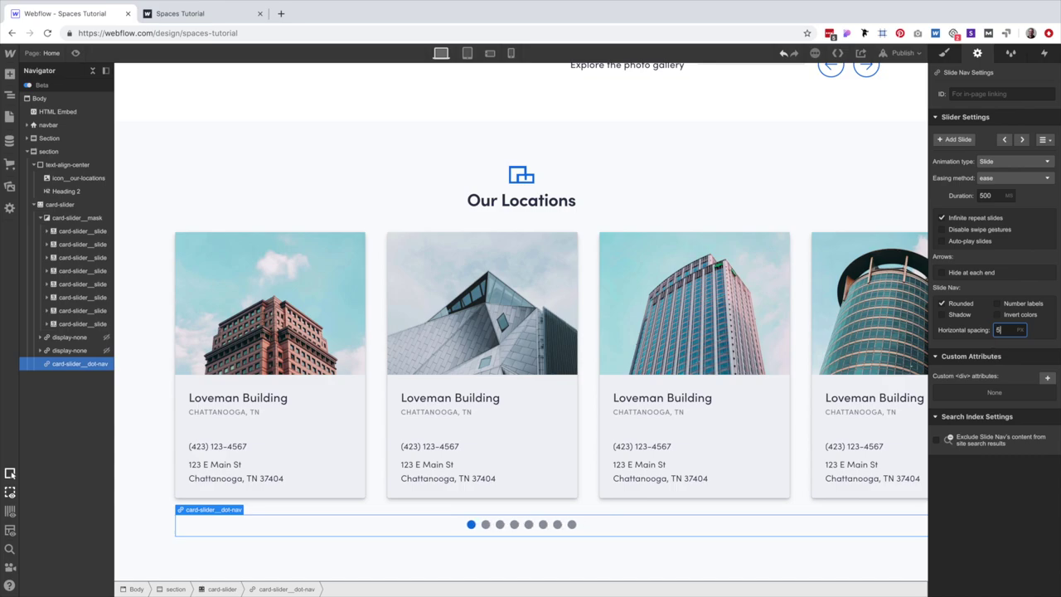
Preview the page to check how the Our Locations slider behaves beyond the section's edge, then return to editing.
left_click(646, 544)
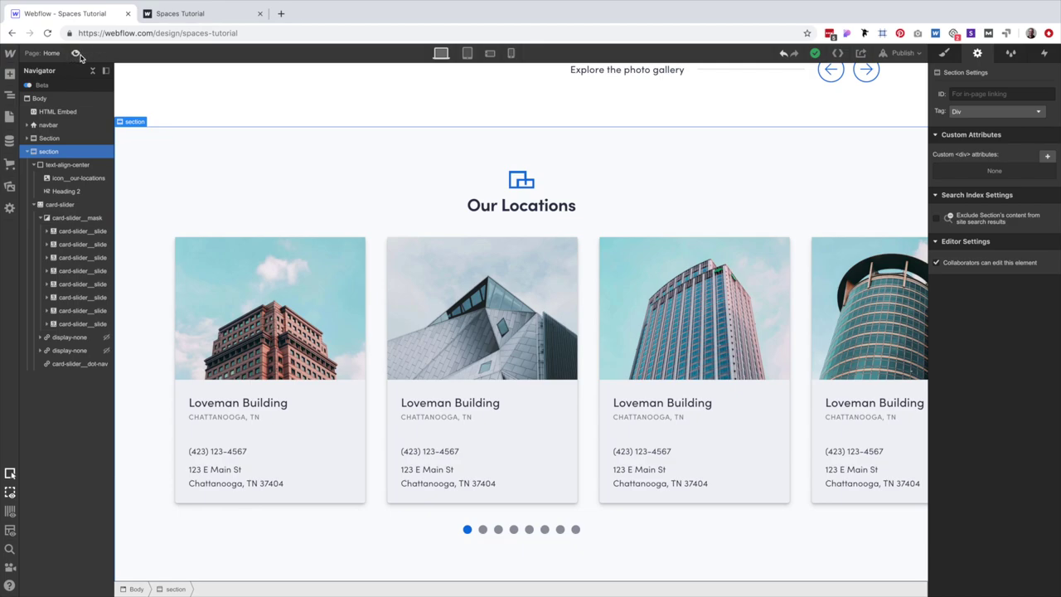
left_click(75, 52)
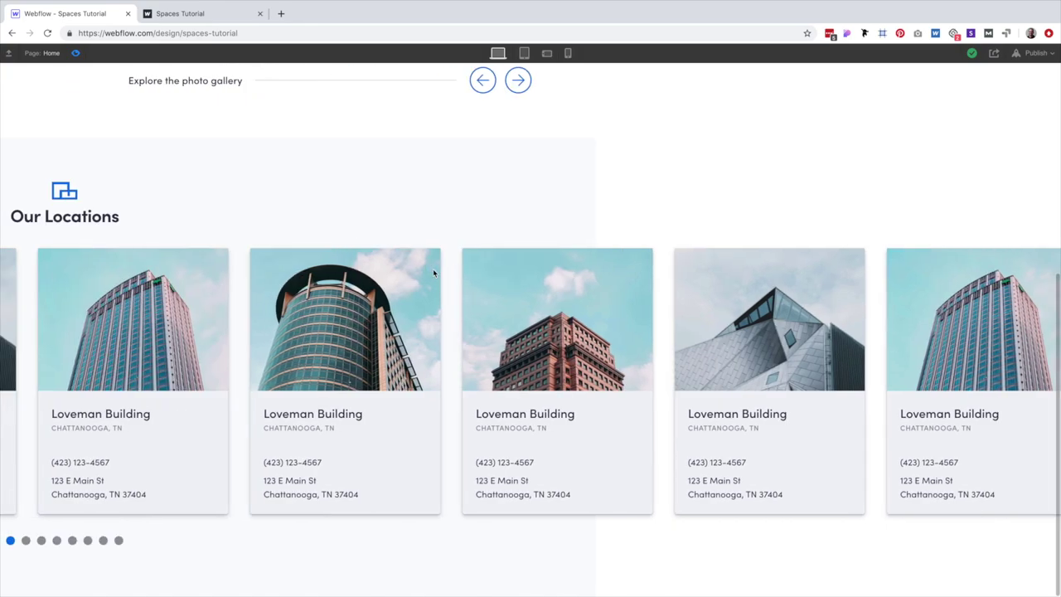
left_click(77, 53)
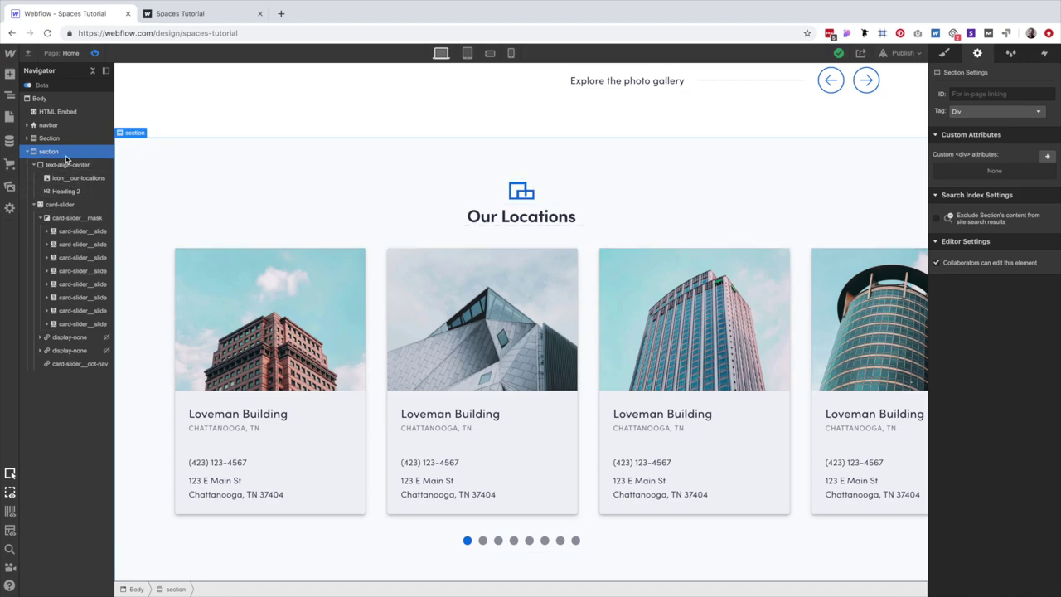
Add an overflow-hidden combo class to the light-blue Our Locations section, set its overflow to hidden and preview the page.
left_click(945, 54)
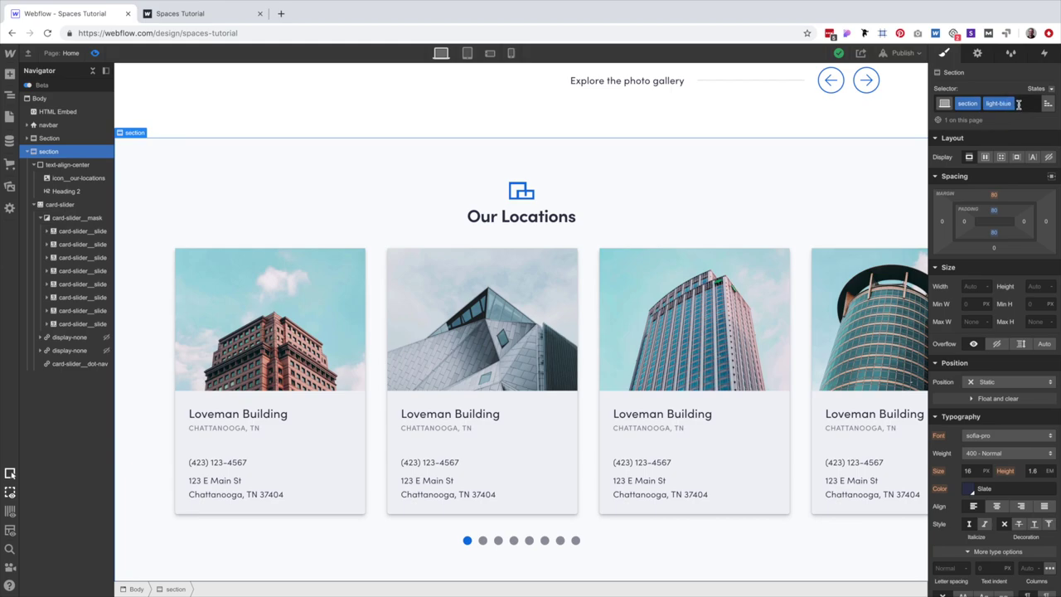
left_click(1020, 103)
type("overflow-")
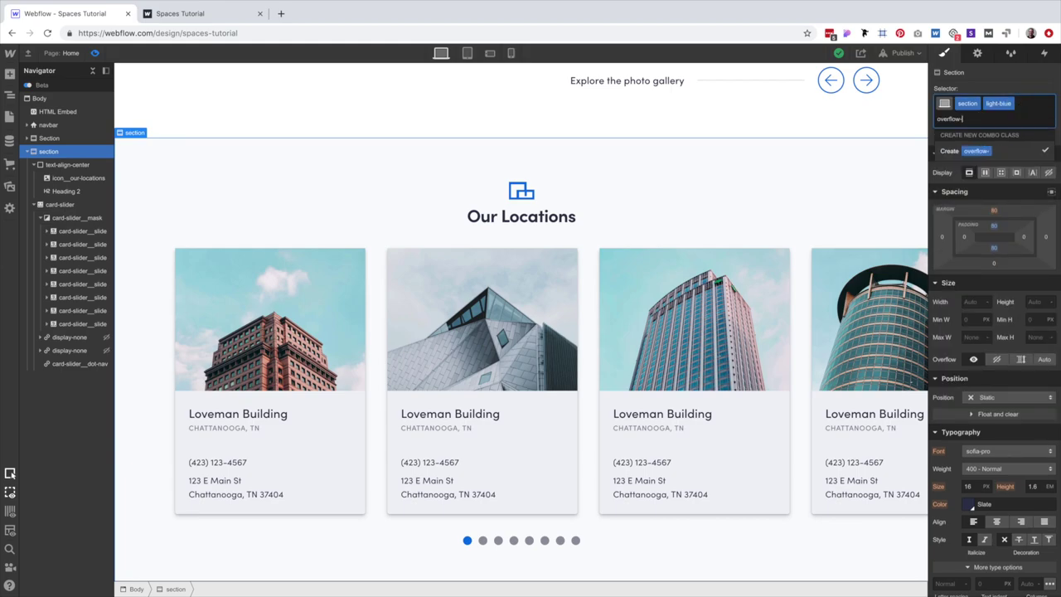
type("hidden")
key("Return")
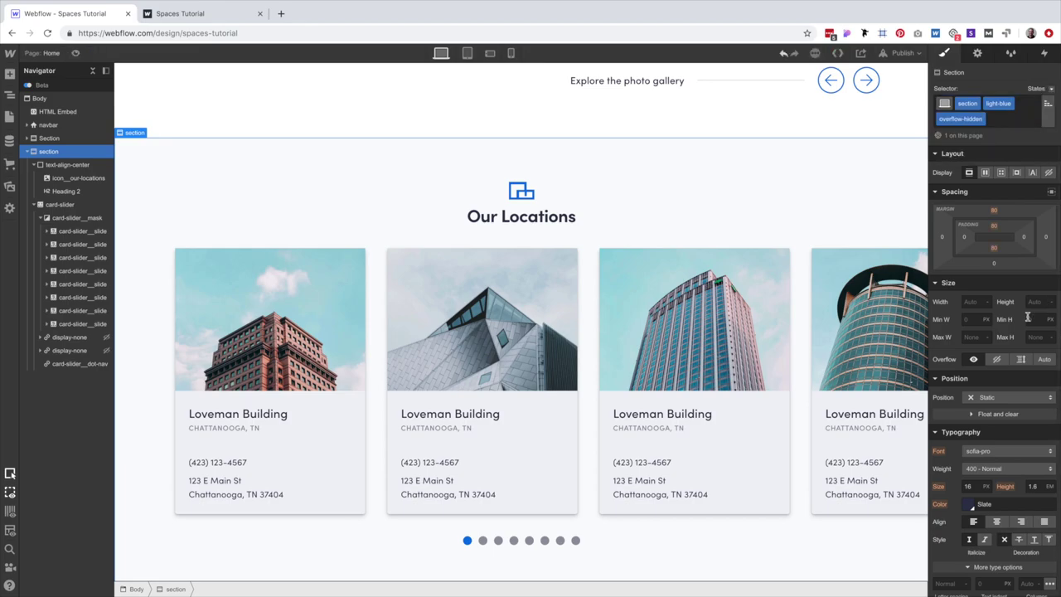
left_click(999, 362)
left_click(76, 52)
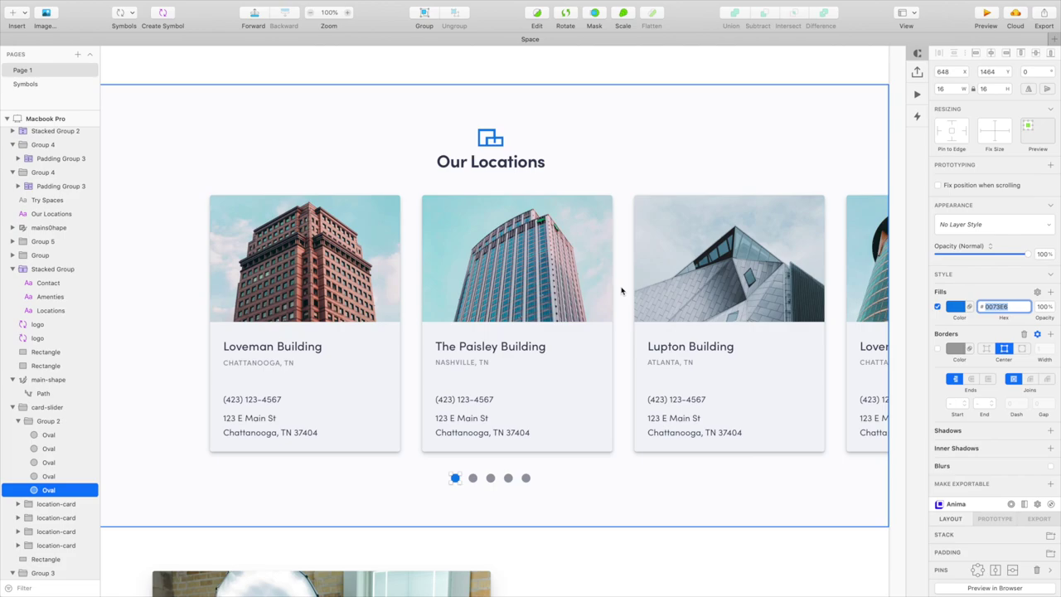
Switch to Sketch and review the mockup below Our Locations, ending on the Amenities section at 100% zoom.
left_click(795, 341)
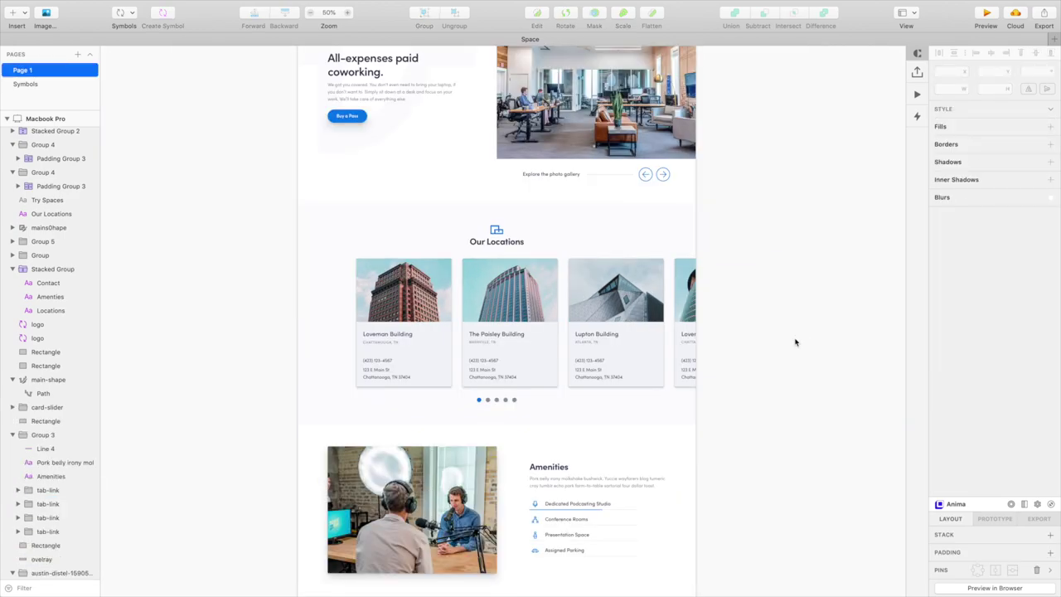
scroll(790, 342, "down", 5)
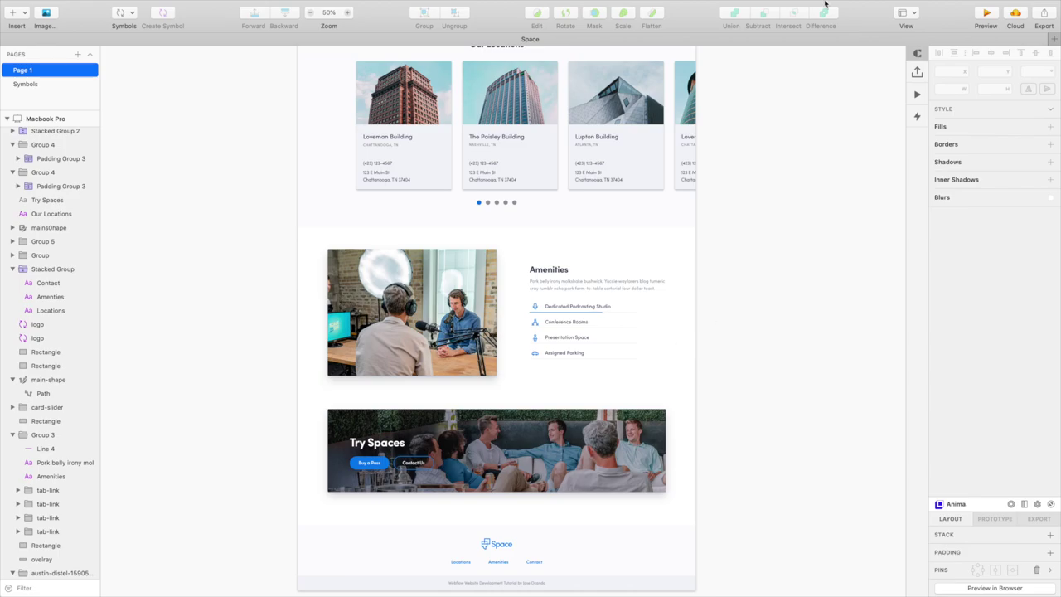
key("super+0")
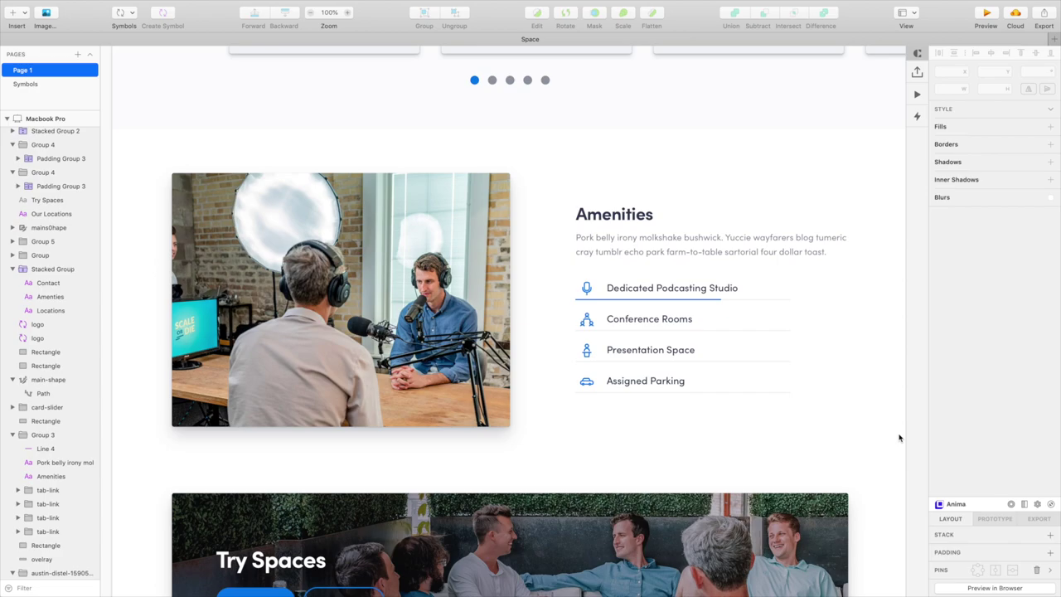
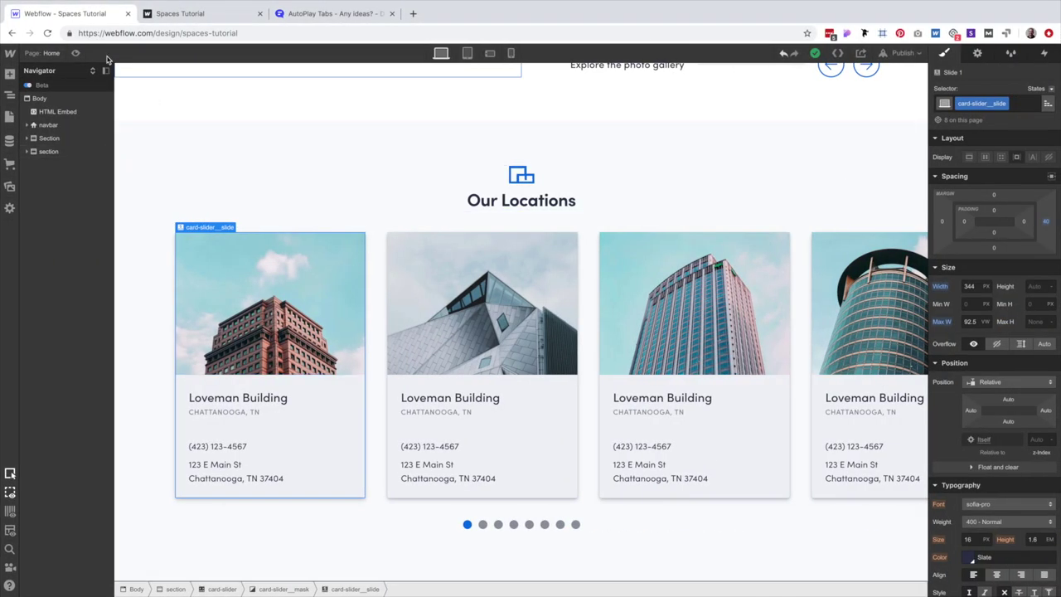
Preview the Our Locations slider in Webflow, then return to editing and select the first card's card-slider__content-wrapper.
left_click(76, 54)
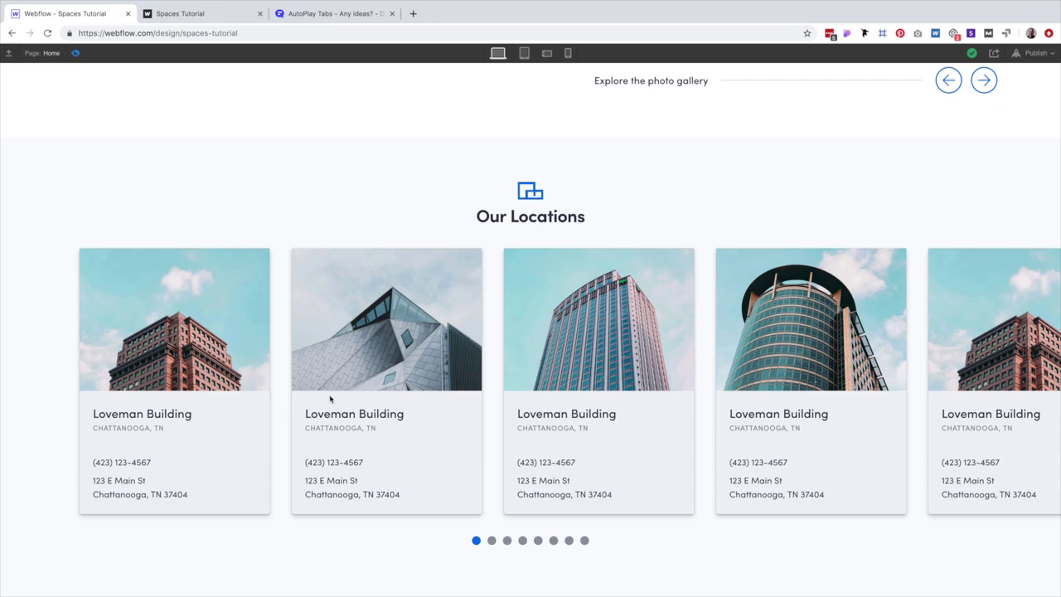
key("ctrl+shift+p")
left_click(355, 424)
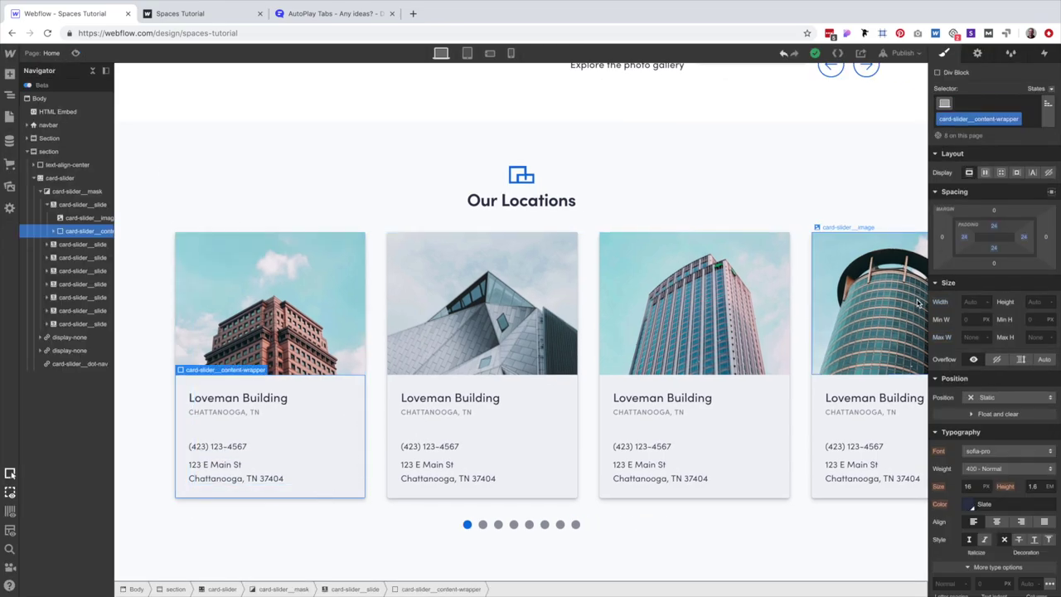
Set the overflow of the card-slider__slide class to hidden, preview the Our Locations slider and return to editing.
left_click(355, 588)
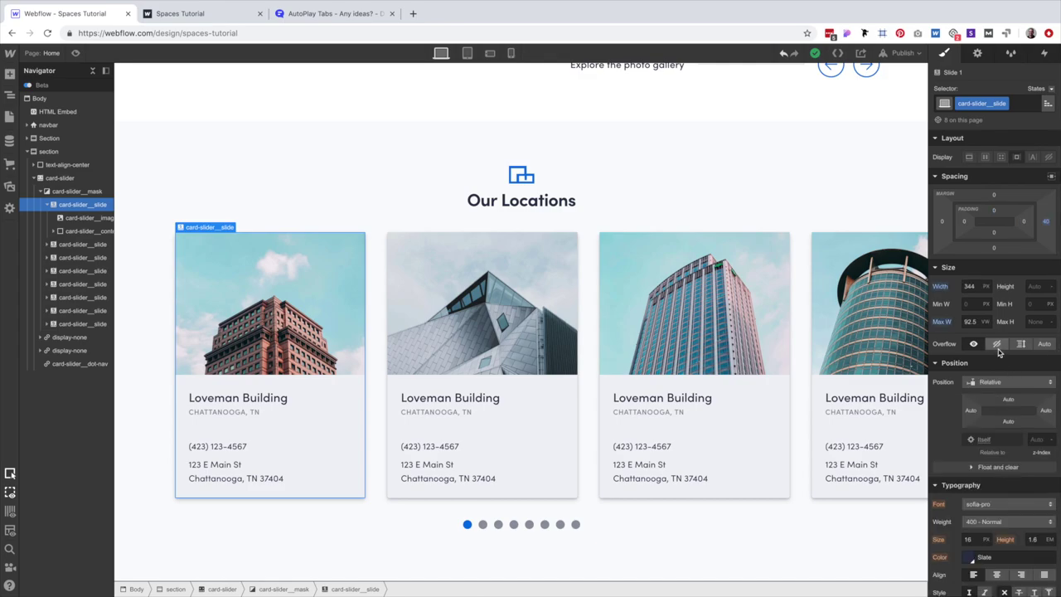
left_click(997, 345)
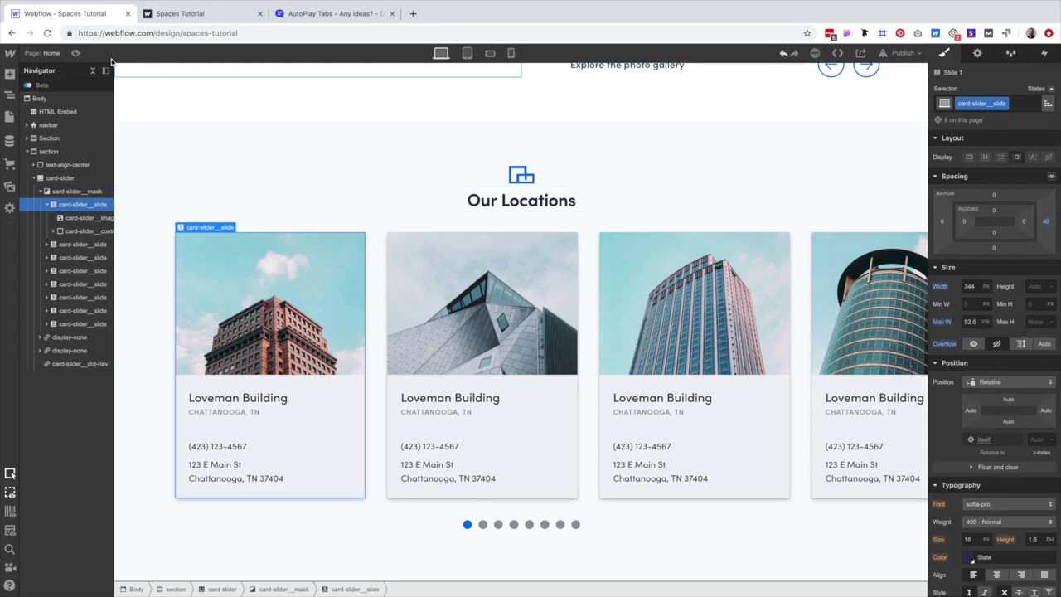
left_click(78, 54)
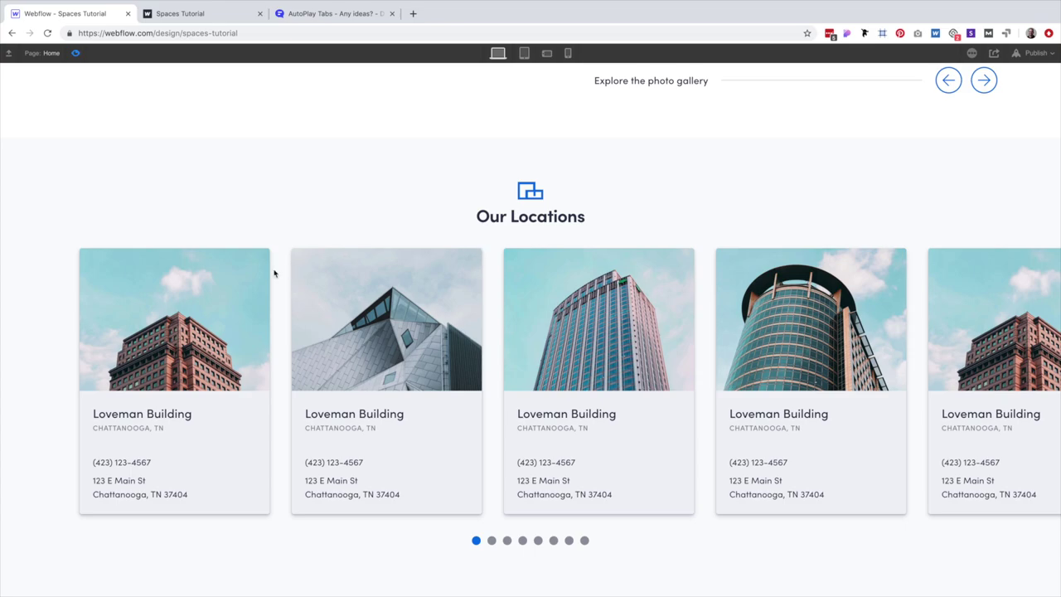
key("super+shift+p")
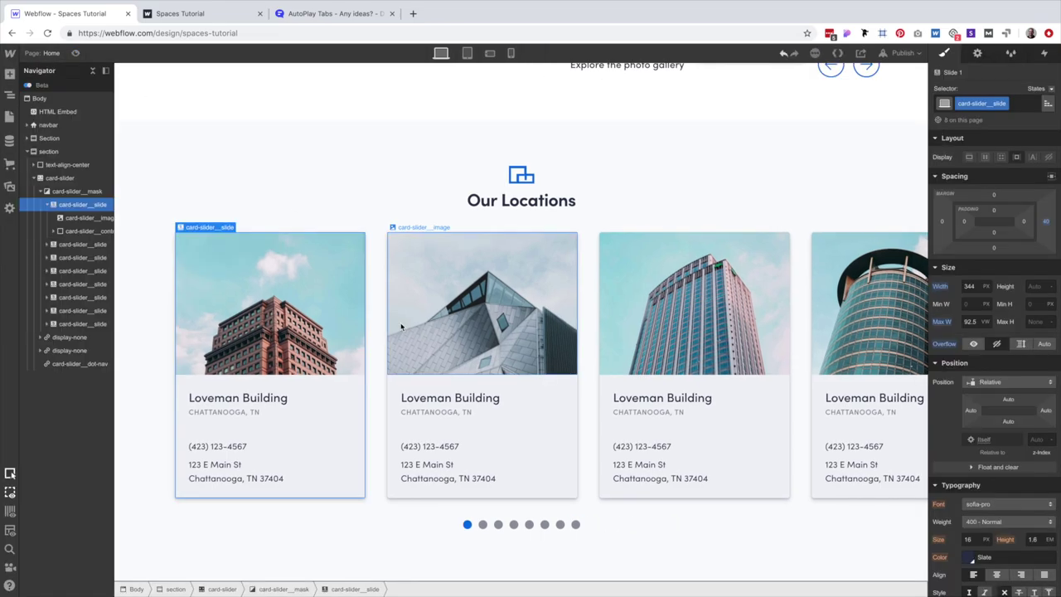
Add a new section at the end of the page body and give it the section class.
left_click(176, 589)
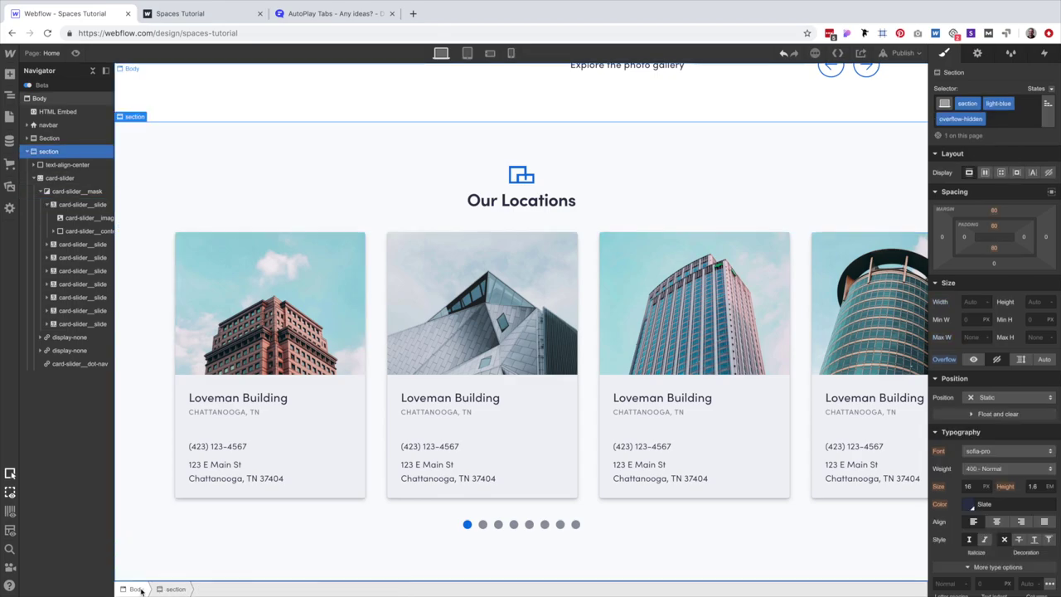
left_click(136, 588)
key("super+e")
type("sec")
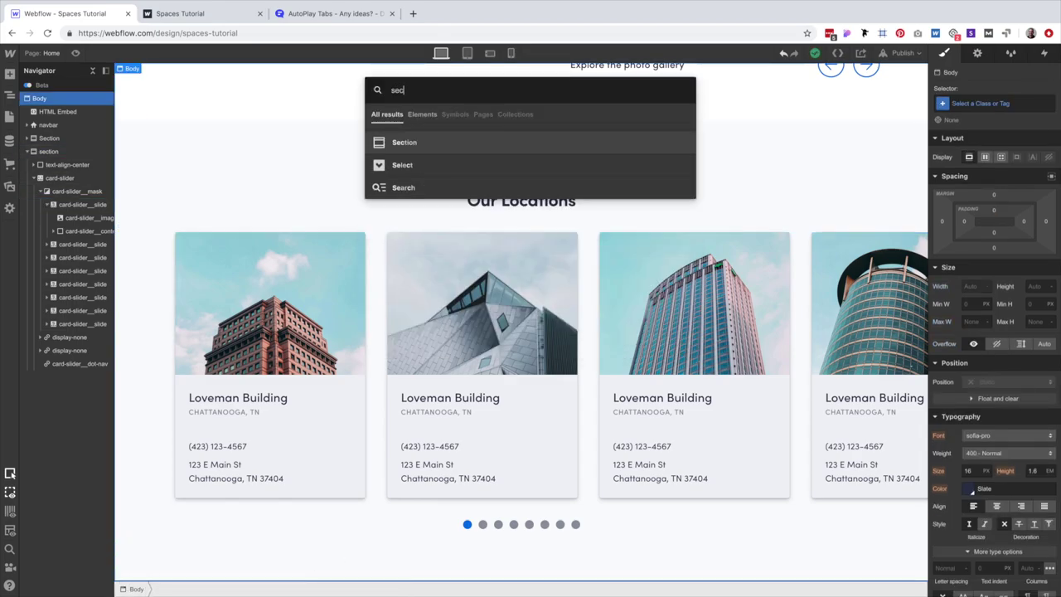
key("Return")
left_click(1010, 104)
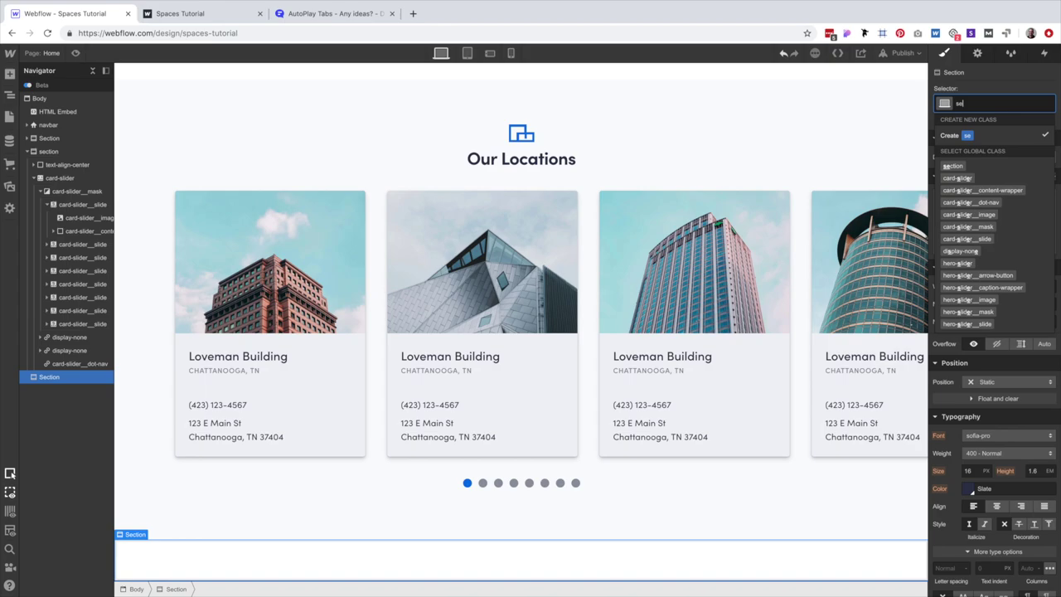
type("section")
key("Return")
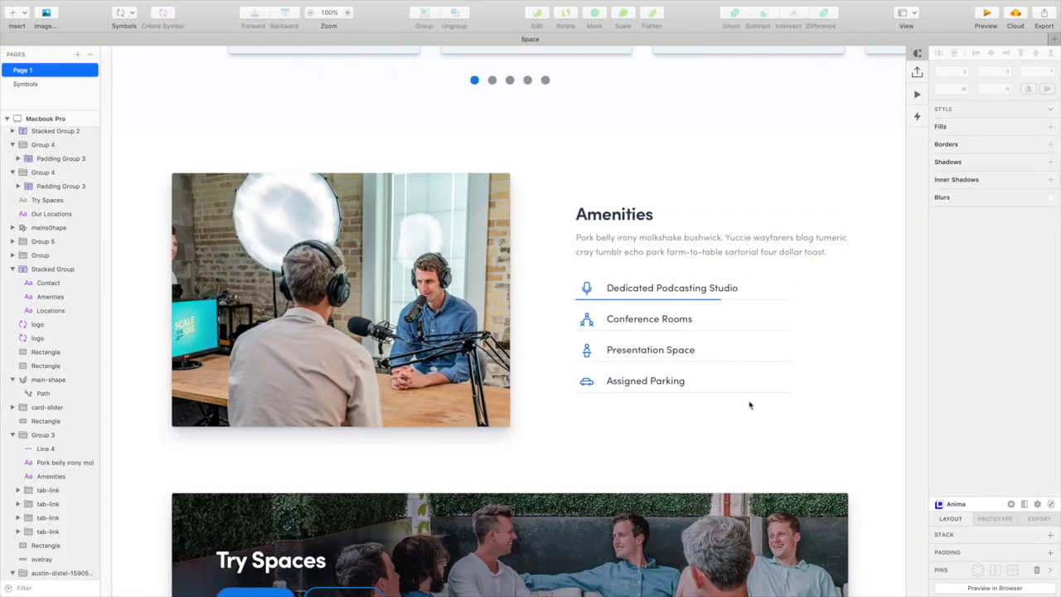
Check the Amenities mockup in Sketch, return to Webflow and add a flex-horizontal div block inside the new section.
scroll(749, 405, "down", 1)
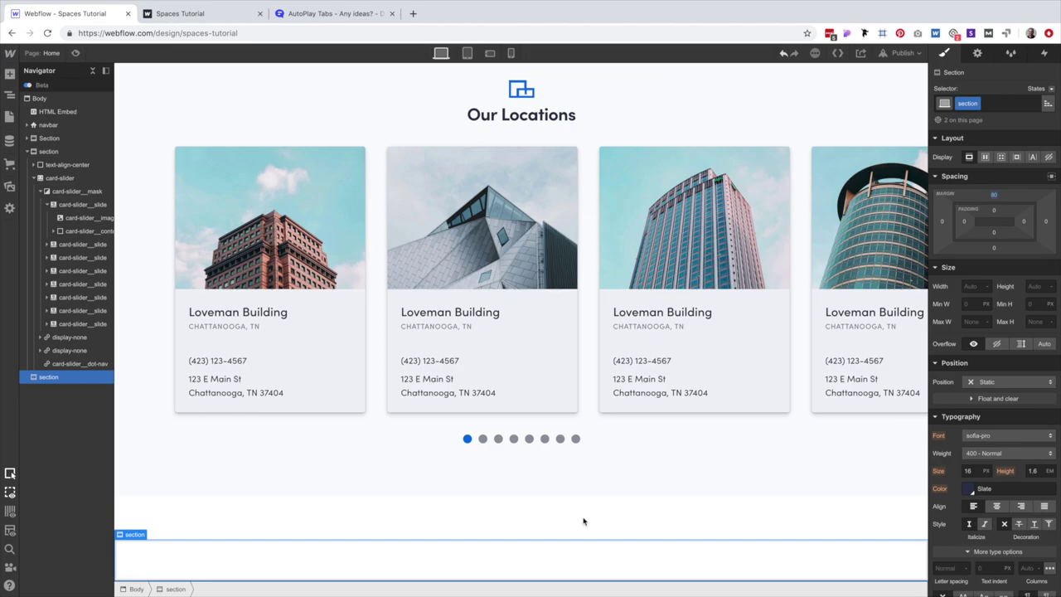
key("super+e")
type("div")
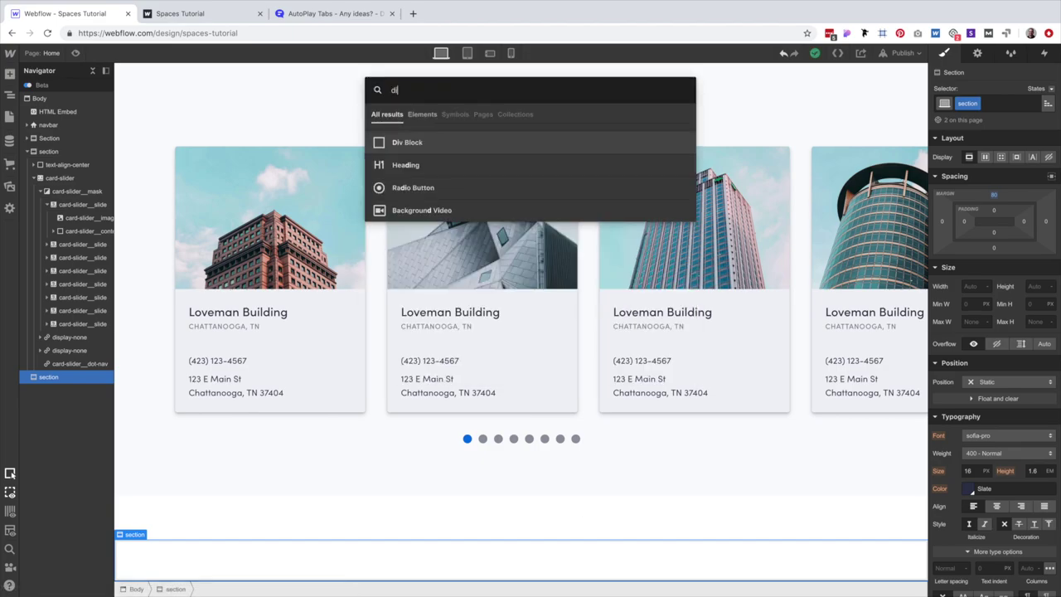
key("Return")
key("super+Return")
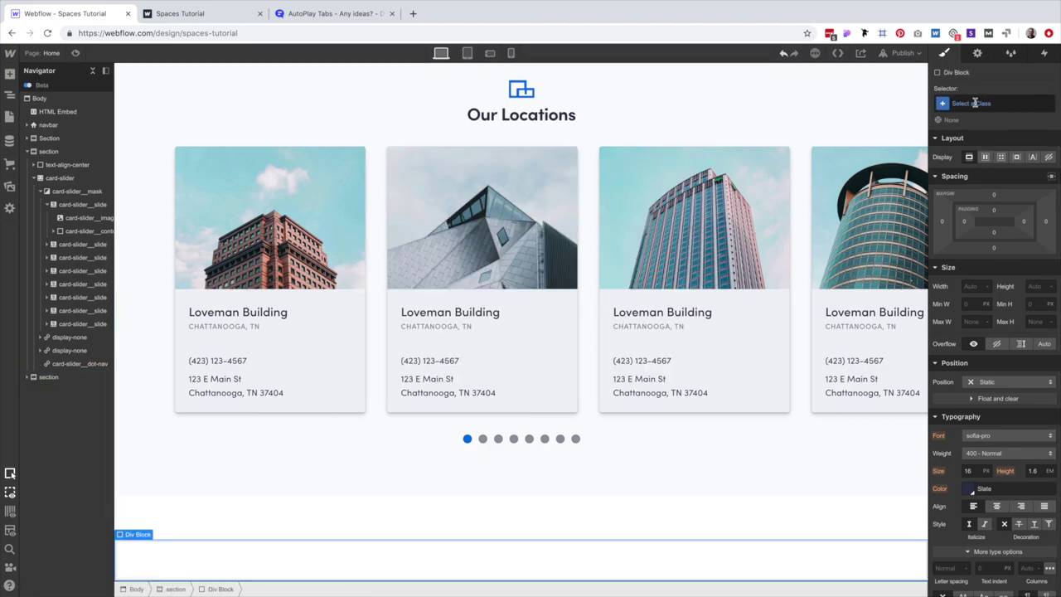
type("fle")
key("Down")
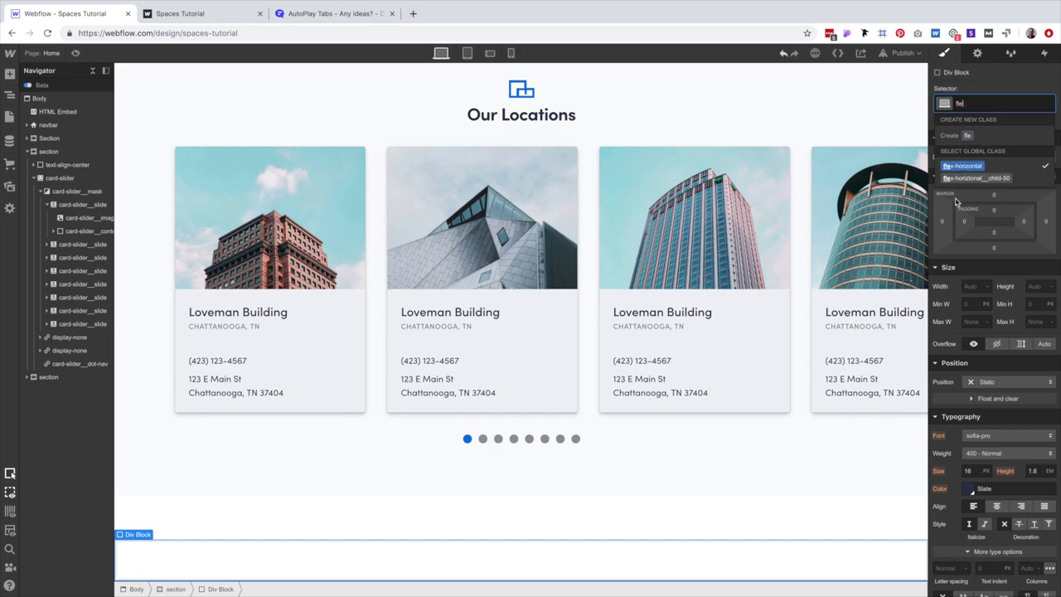
key("Return")
Add a div block with the flex-horiztonal__child-50 class inside flex-horizontal and duplicate it to make two columns.
key("super+e")
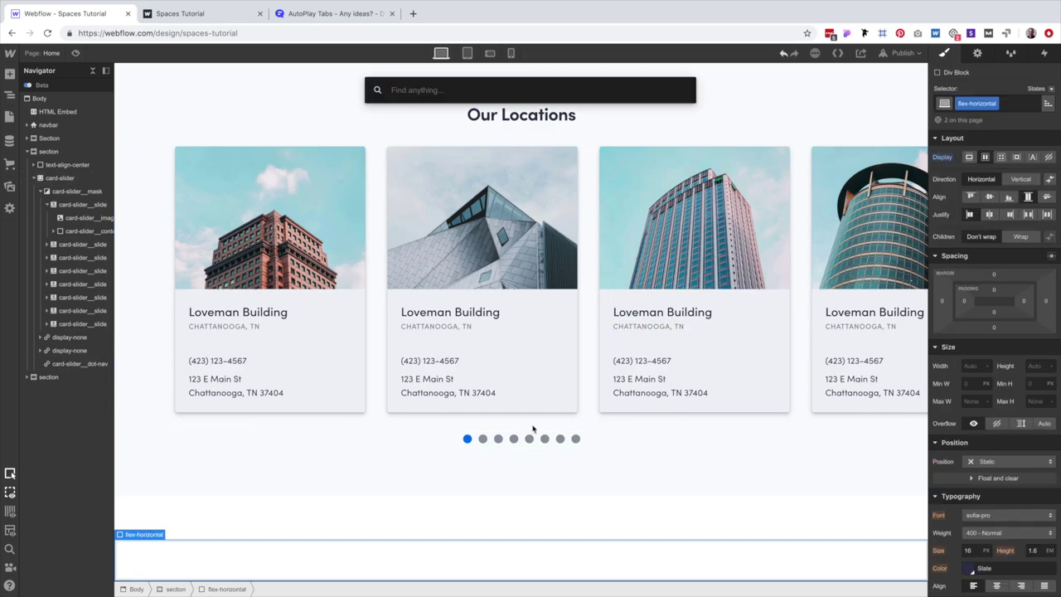
type("div")
key("Return")
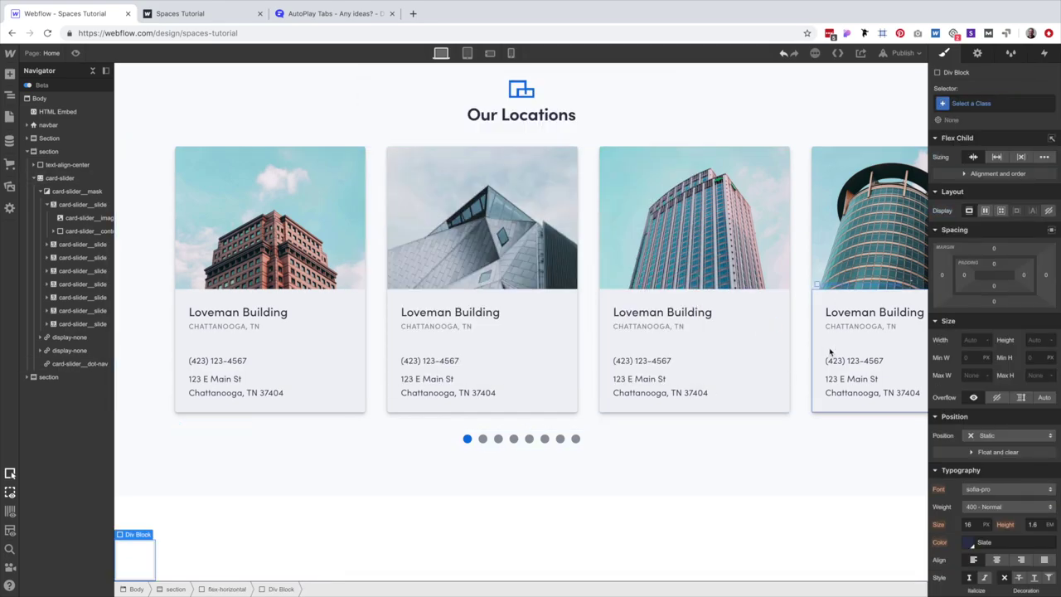
left_click(985, 103)
type("50")
key("Down")
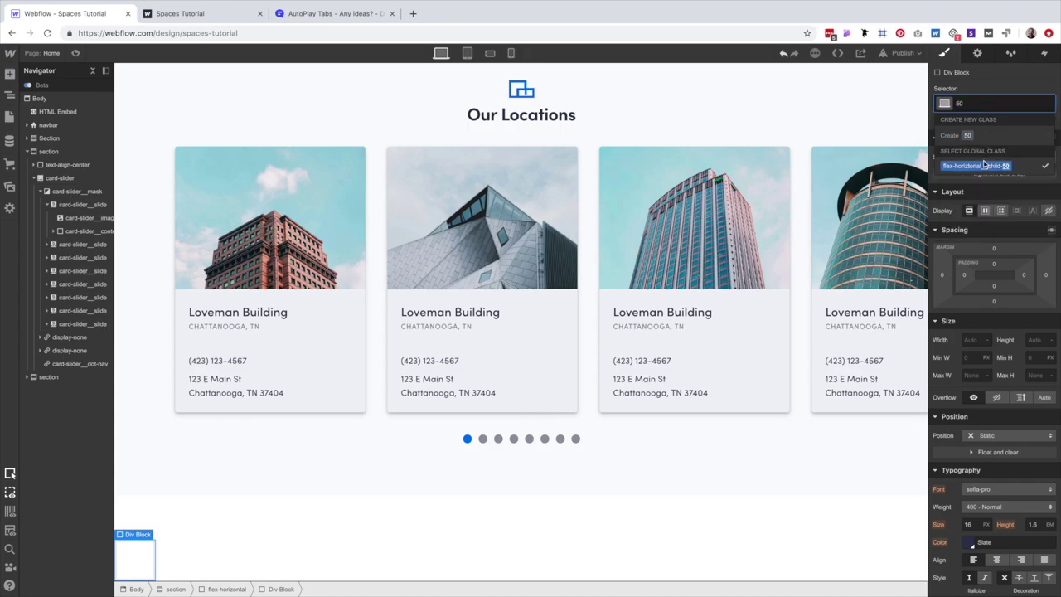
key("Return")
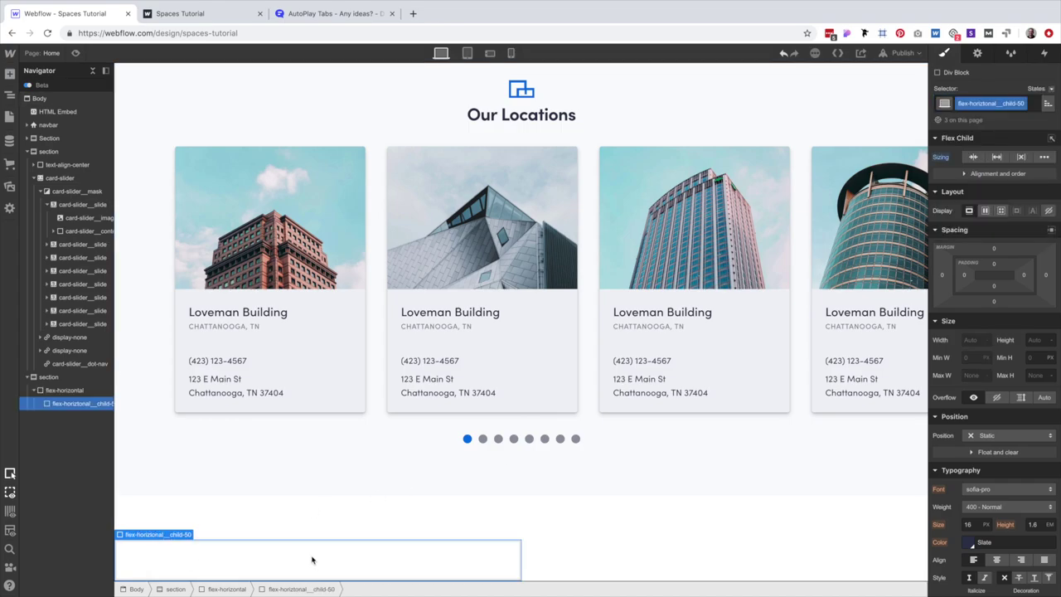
left_click(233, 589)
key("ctrl+v")
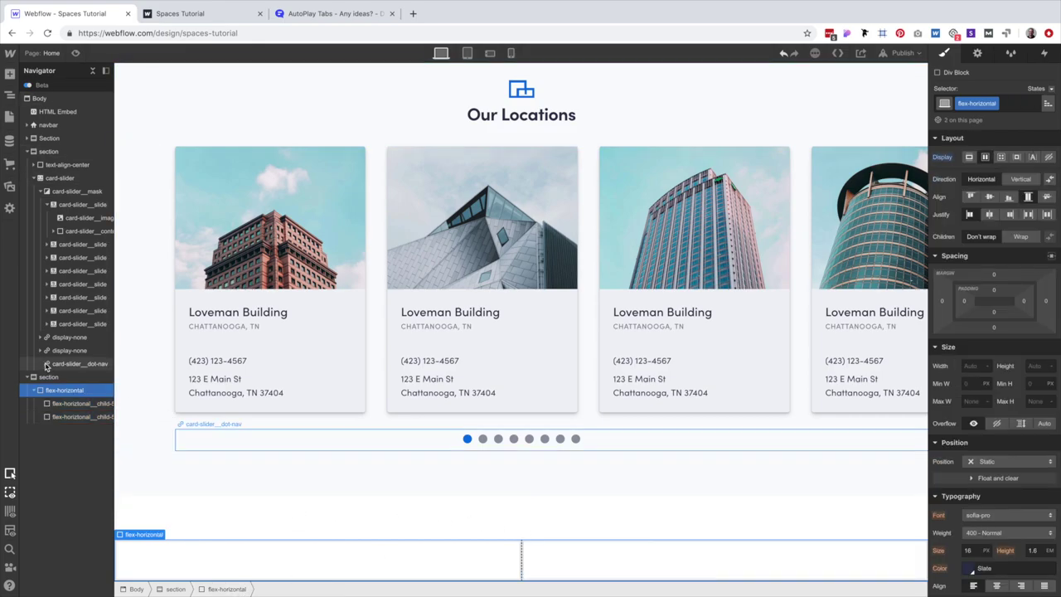
Add another section at the end of the page body with a new class named dummy.
left_click(42, 99)
key("ctrl+e")
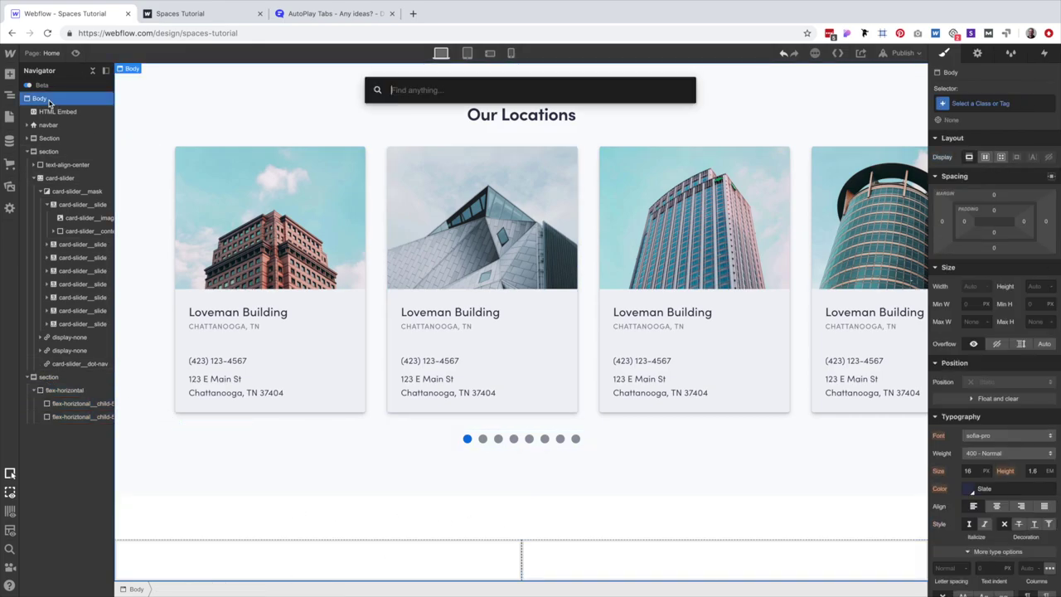
type("sec")
key("Return")
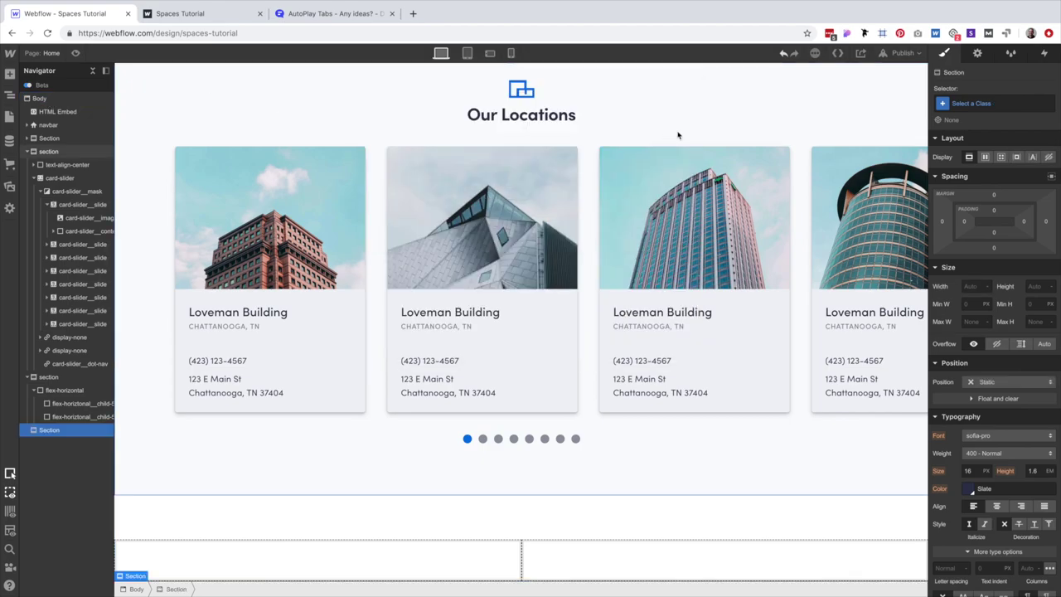
left_click(975, 105)
type("dummy")
key("Return")
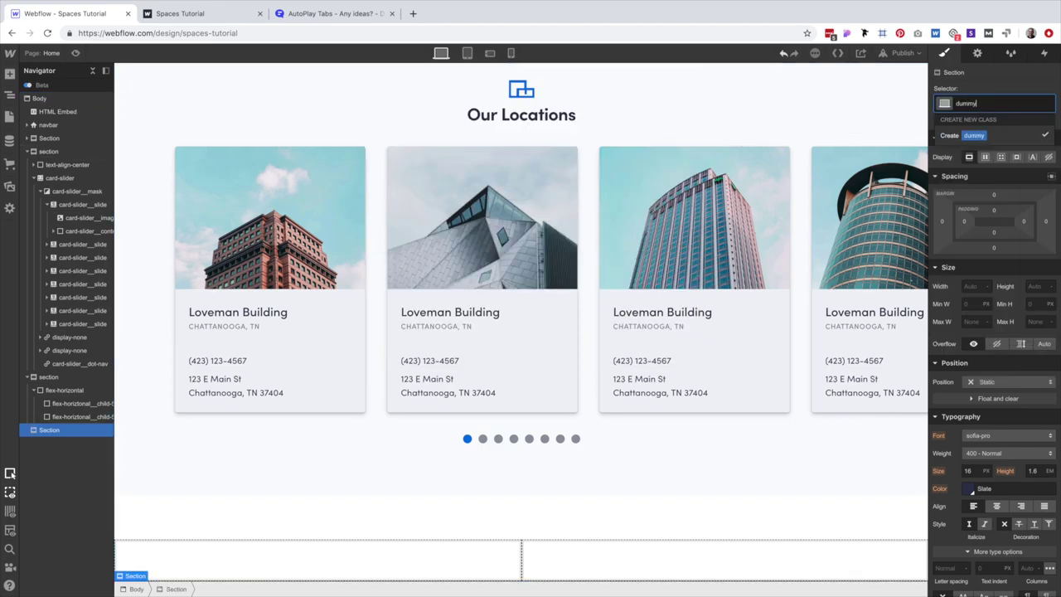
Set the dummy section's height to 50vh and reduce it to 30vh.
left_click(1031, 285)
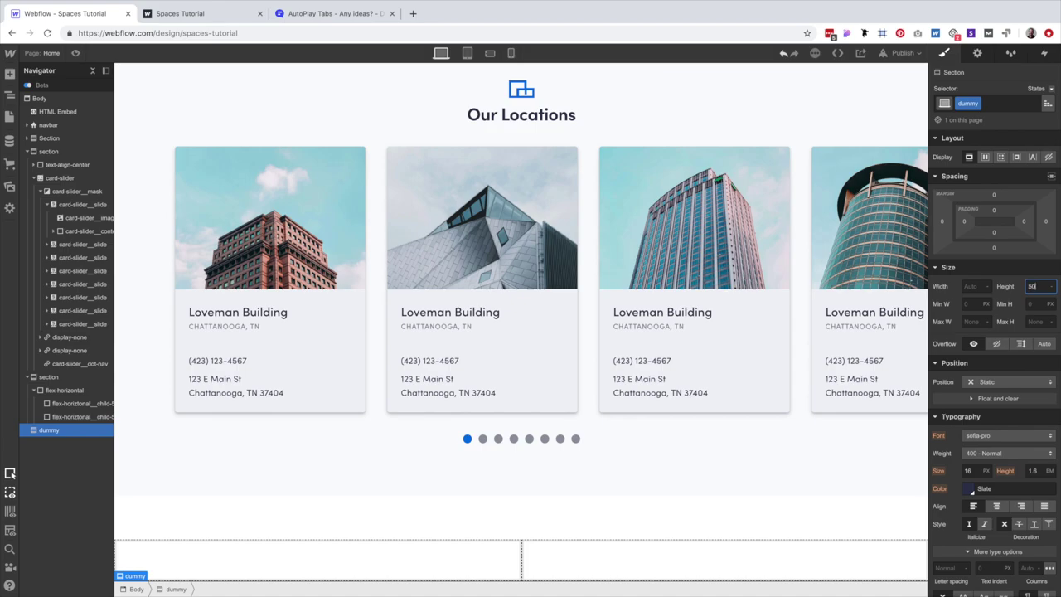
type("50vh")
key("Return")
scroll(775, 419, "down", 3)
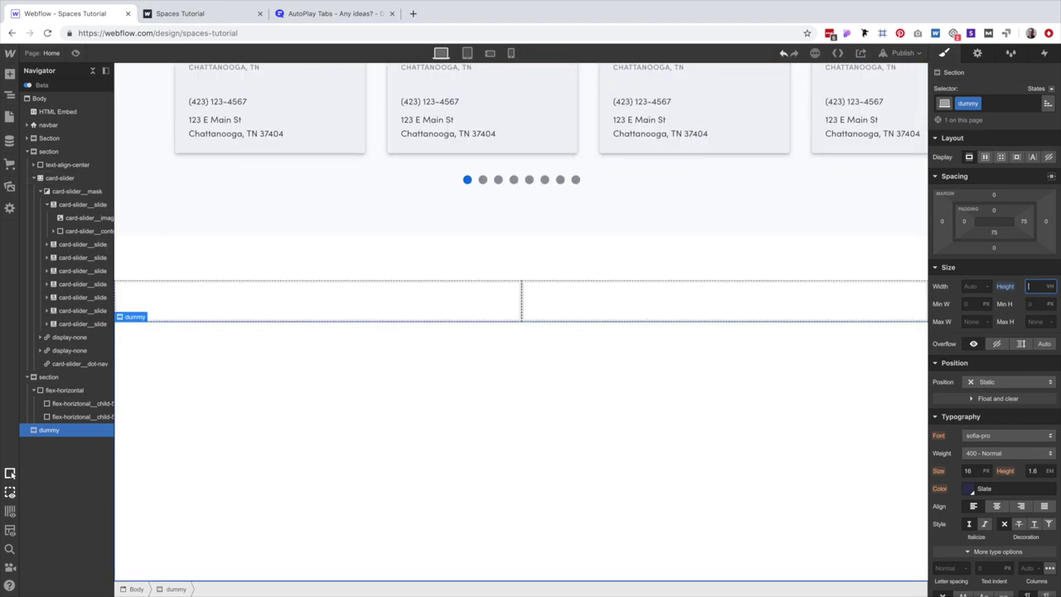
key("Return")
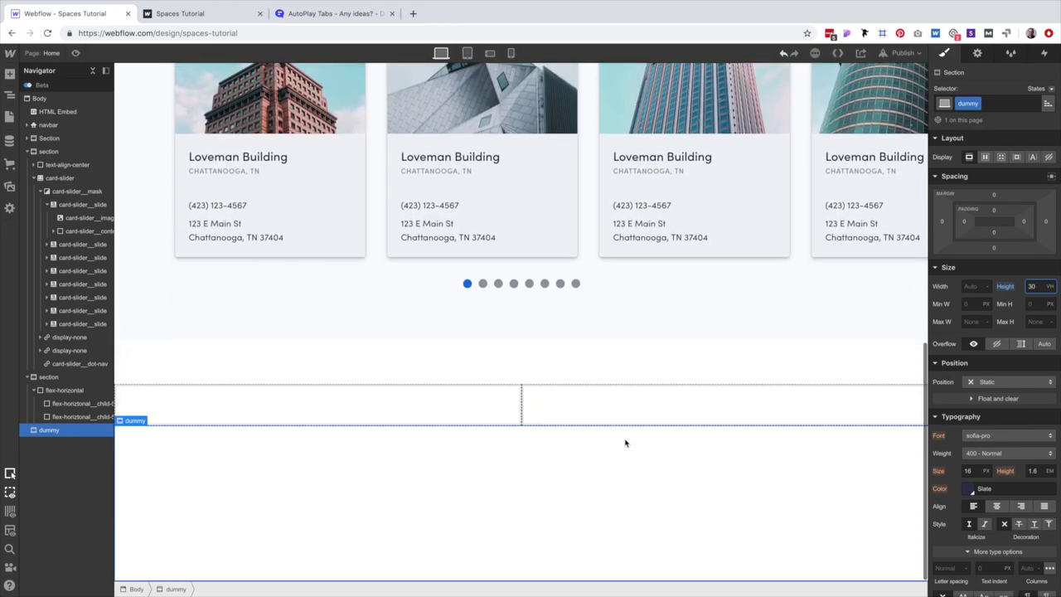
Add a heading, a paragraph and a Tabs element to the second flex-horiztonal__child-50 column.
left_click(615, 421)
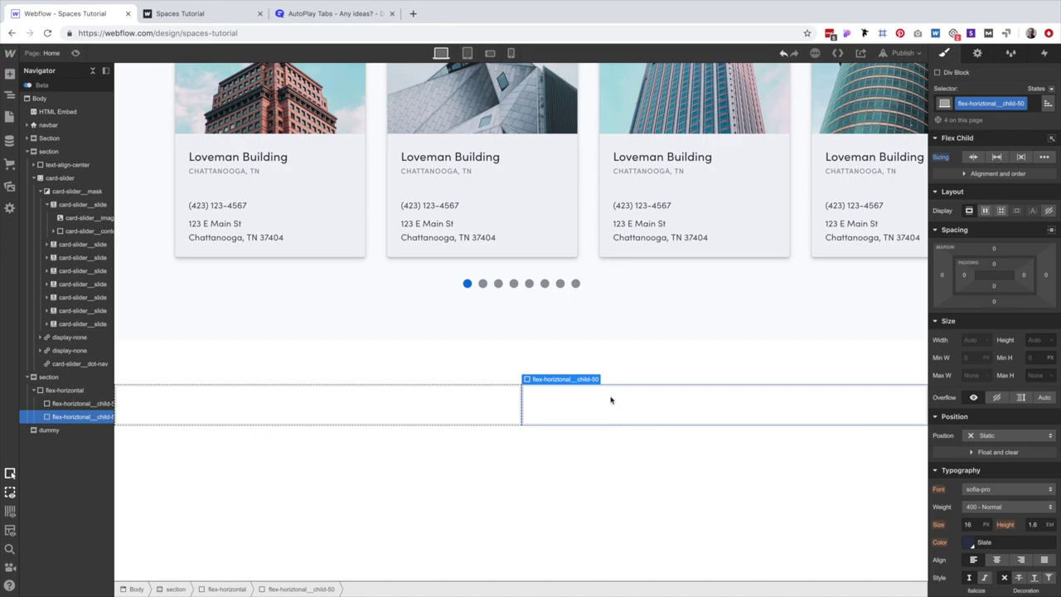
key("super+e")
type("he")
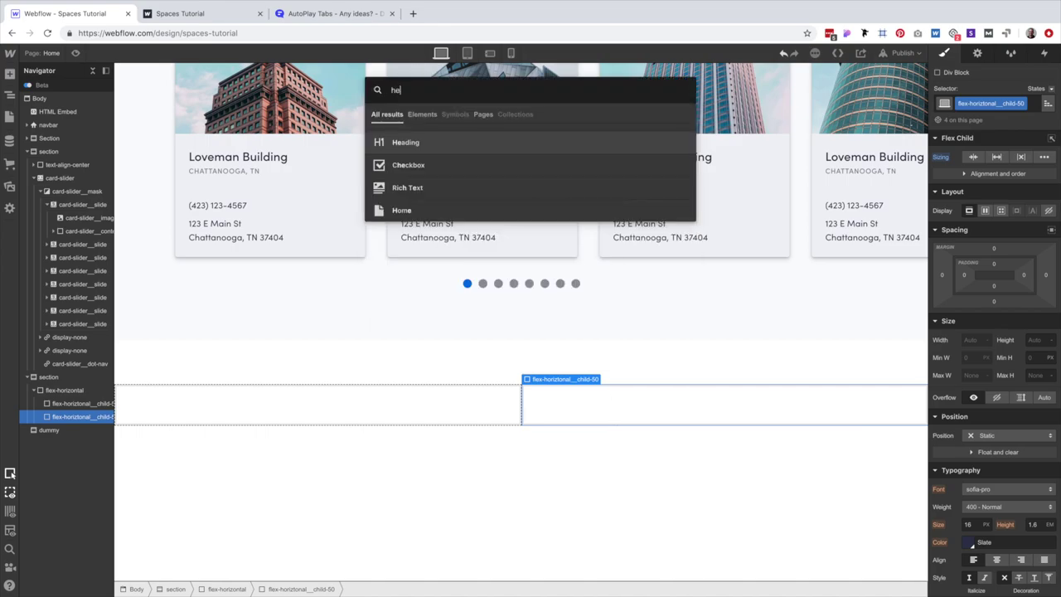
key("Return")
key("super+e")
type("pa")
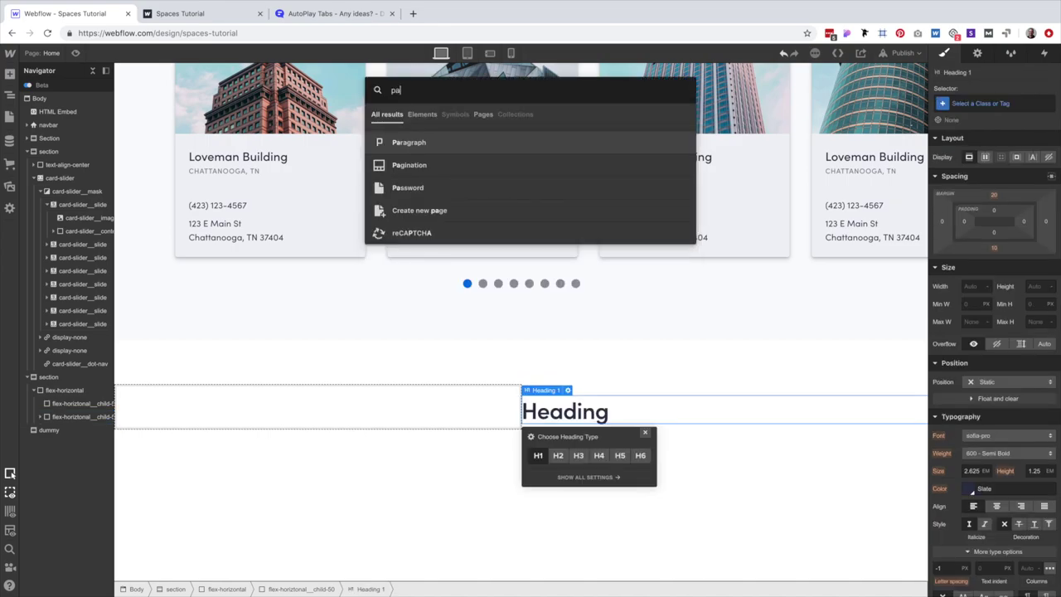
key("Return")
key("super+e")
type("tab")
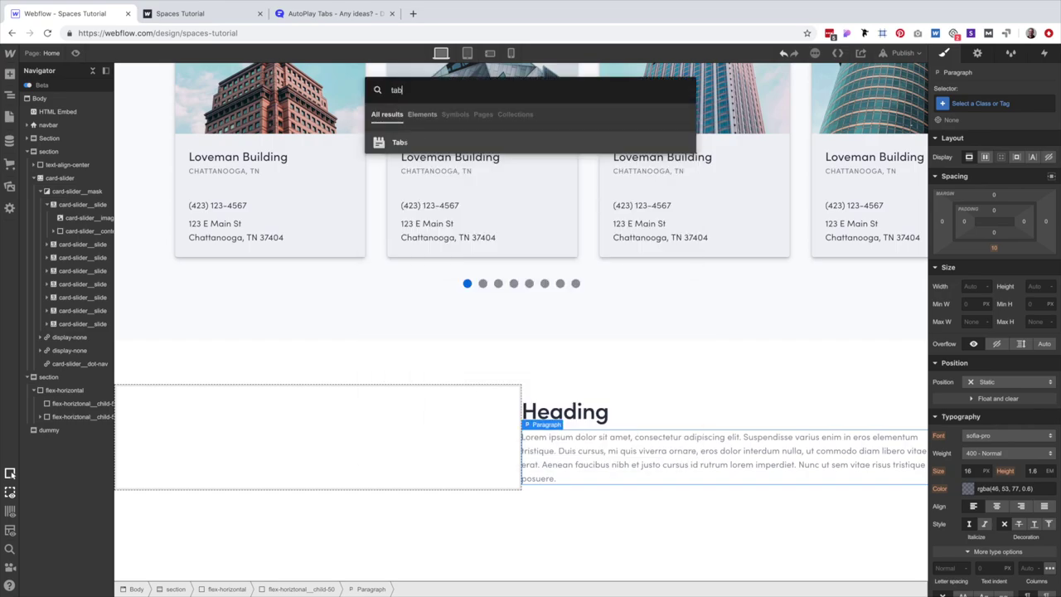
key("Return")
scroll(711, 469, "down", 2)
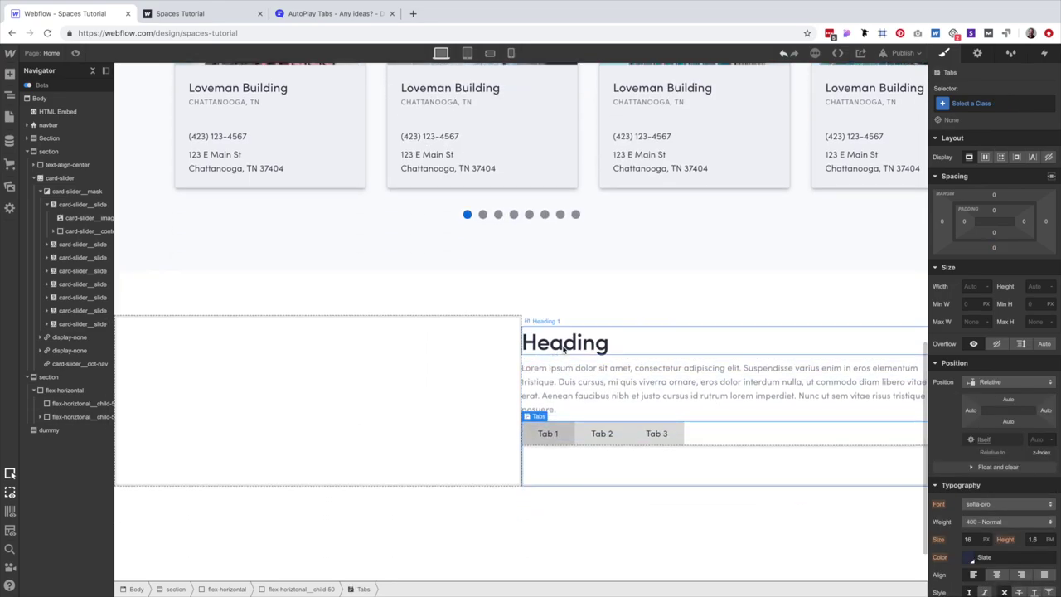
Change the second column's heading from H1 to H2.
left_click(561, 336)
left_click(568, 321)
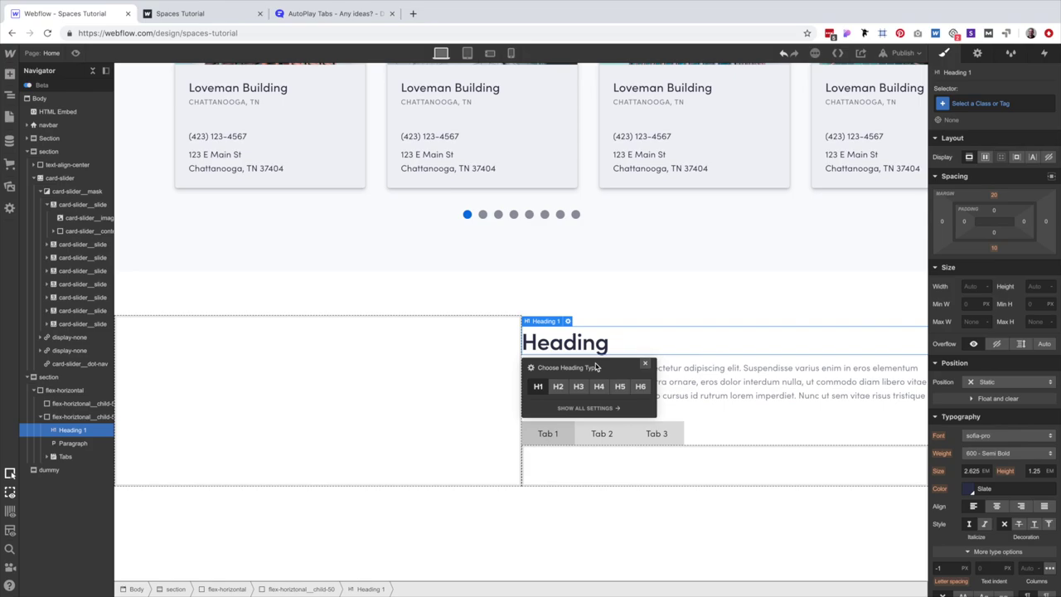
left_click(558, 386)
left_click(681, 379)
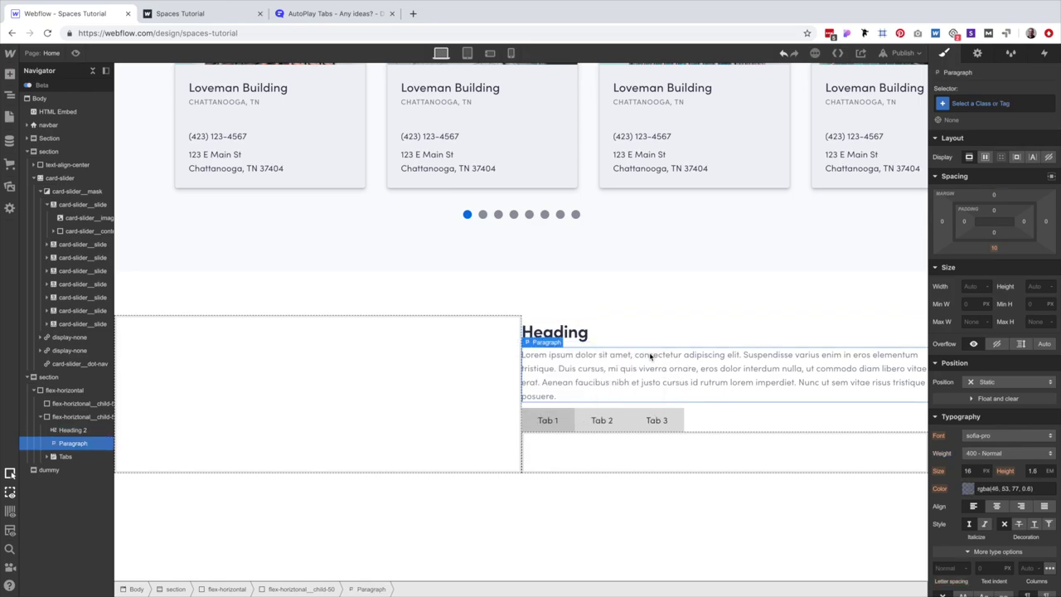
Add a div block to the second column and move the heading, paragraph and Tabs element into it.
left_click(608, 333)
key("super+e")
type("p")
key("BackSpace")
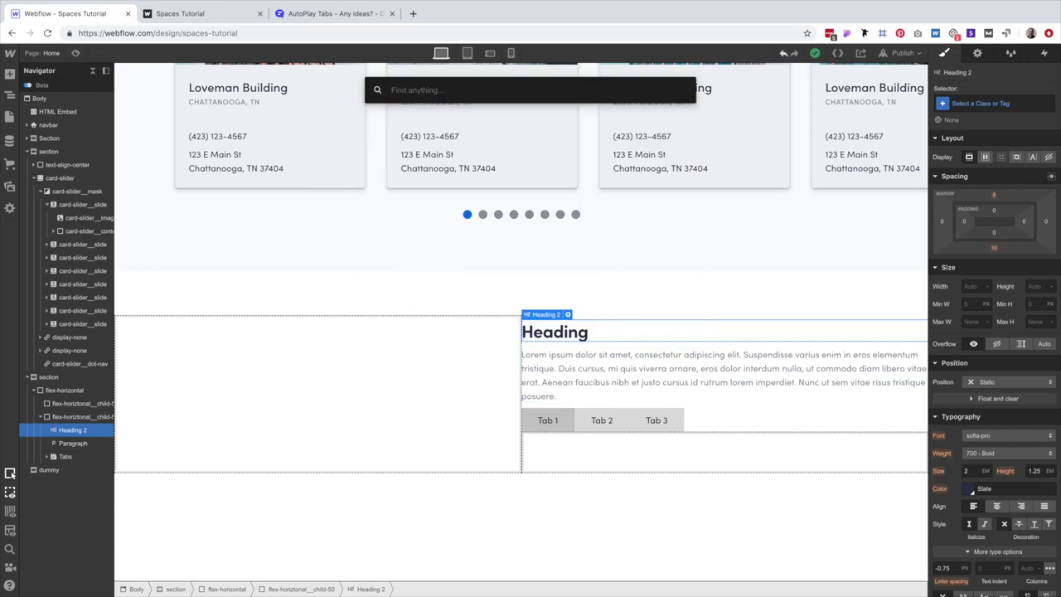
type("di")
key("Return")
left_click_drag(560, 336, 600, 358)
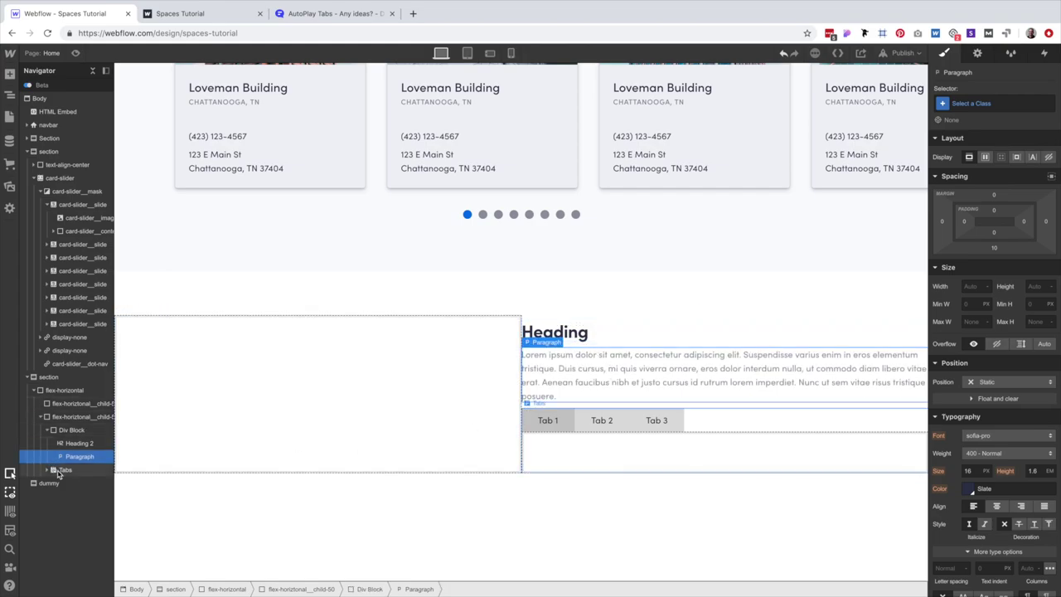
left_click_drag(61, 472, 79, 458)
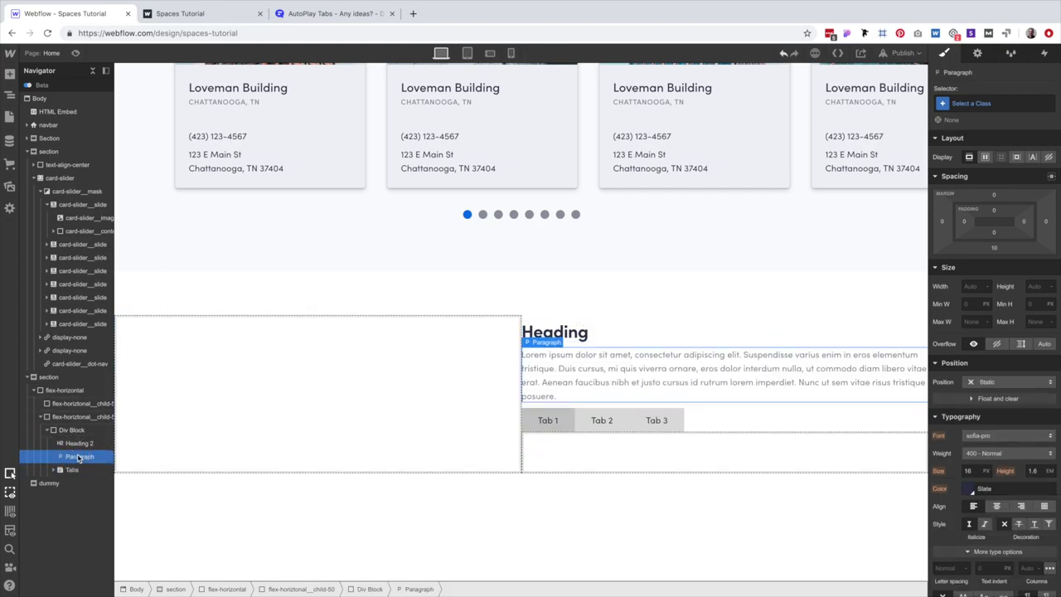
Add a pl-6 combo class to the second flex-horiztonal__child-50 column and set its left padding to 6vw.
left_click(611, 331)
left_click(304, 587)
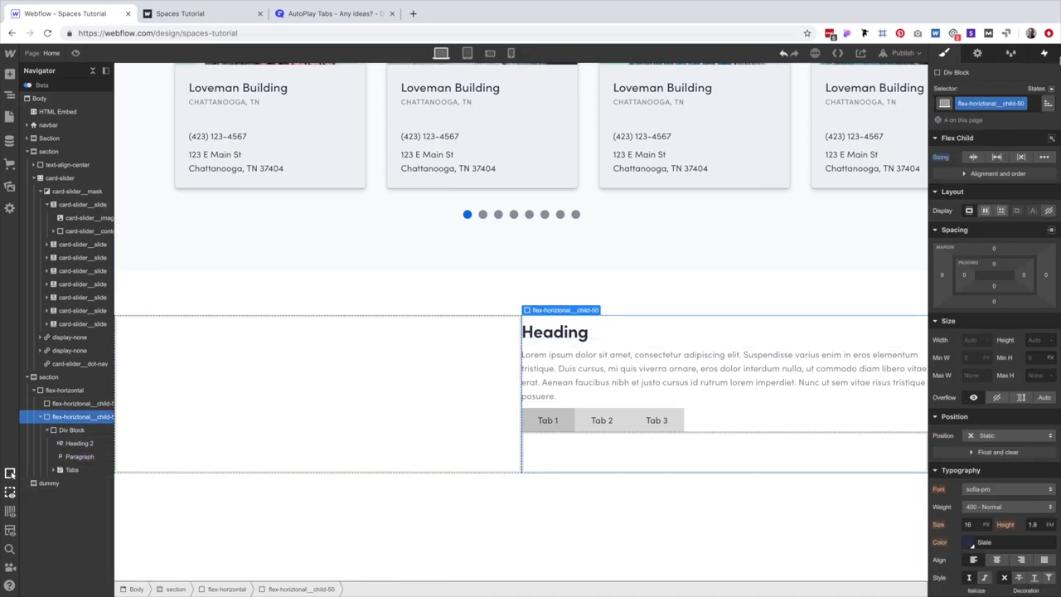
left_click(1031, 102)
type("pl8")
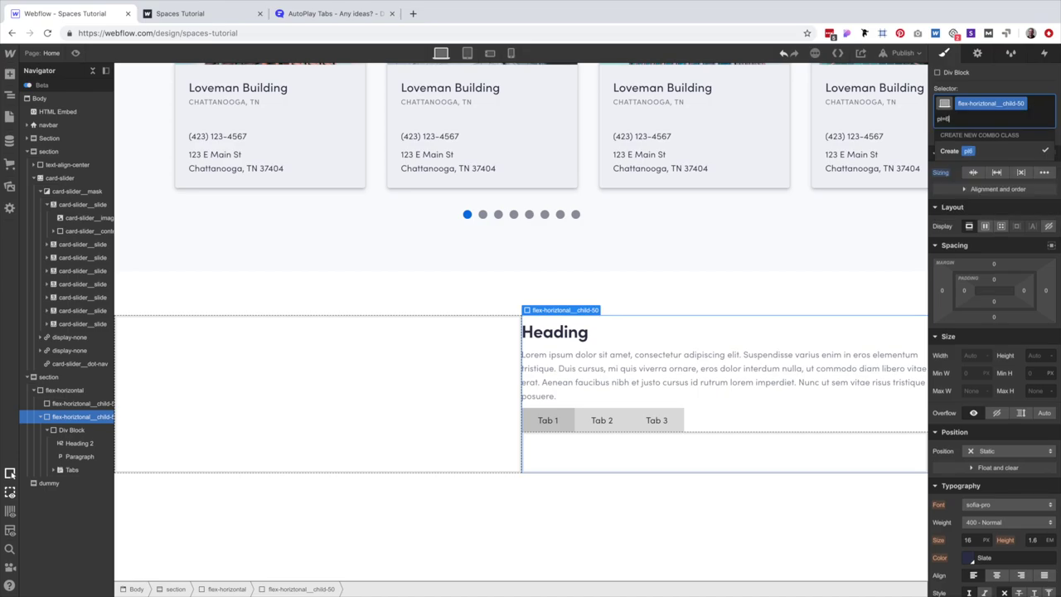
key("Return")
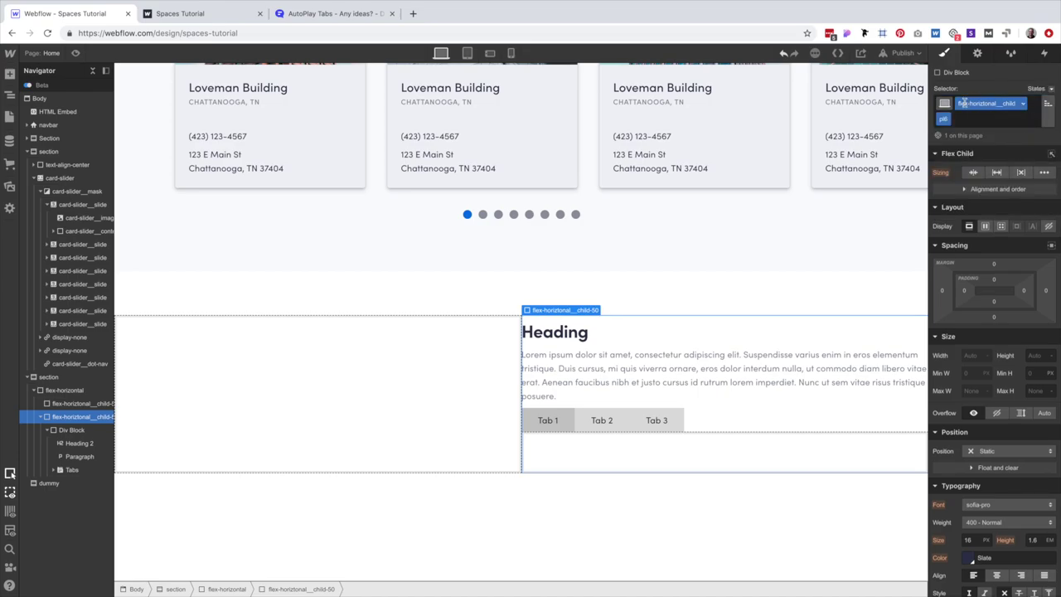
left_click(945, 119)
left_click(945, 135)
left_click(964, 290)
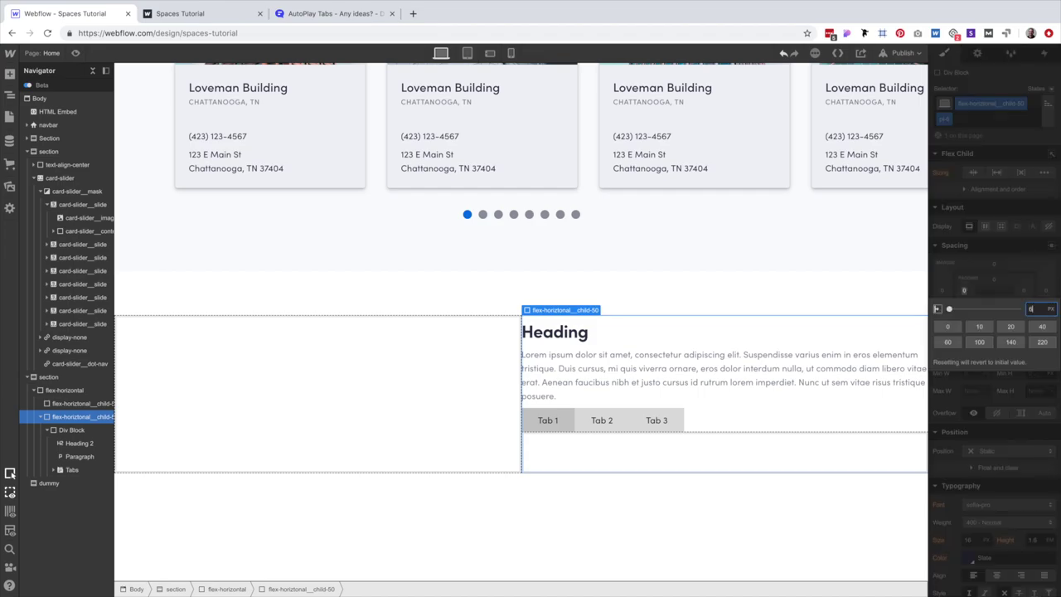
key("Return")
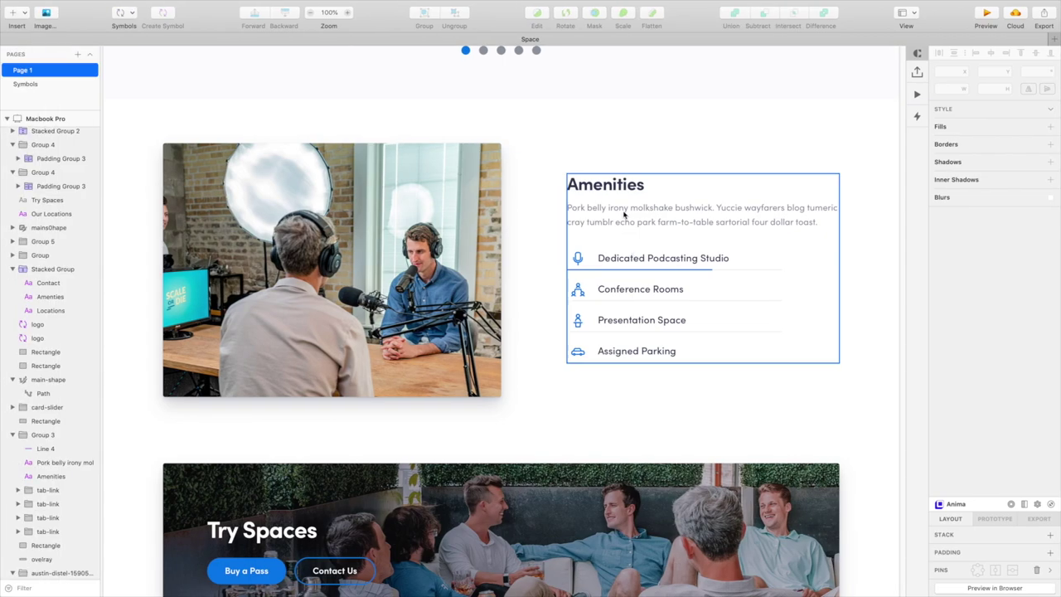
Give the div block around the heading, paragraph and tabs the class max-width-493 and a maximum width of 493 px.
left_click(624, 214)
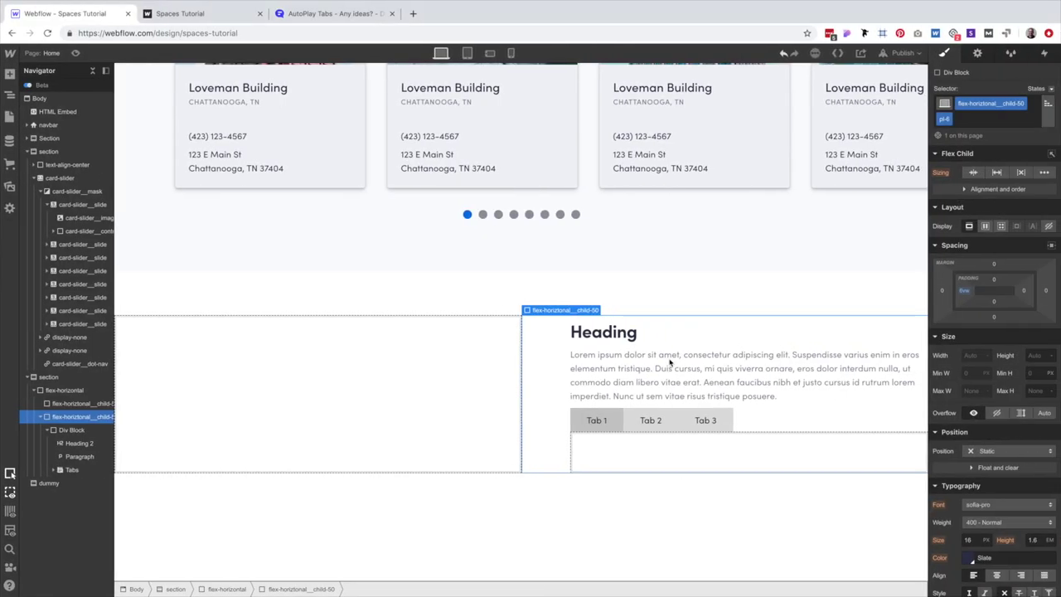
left_click(663, 366)
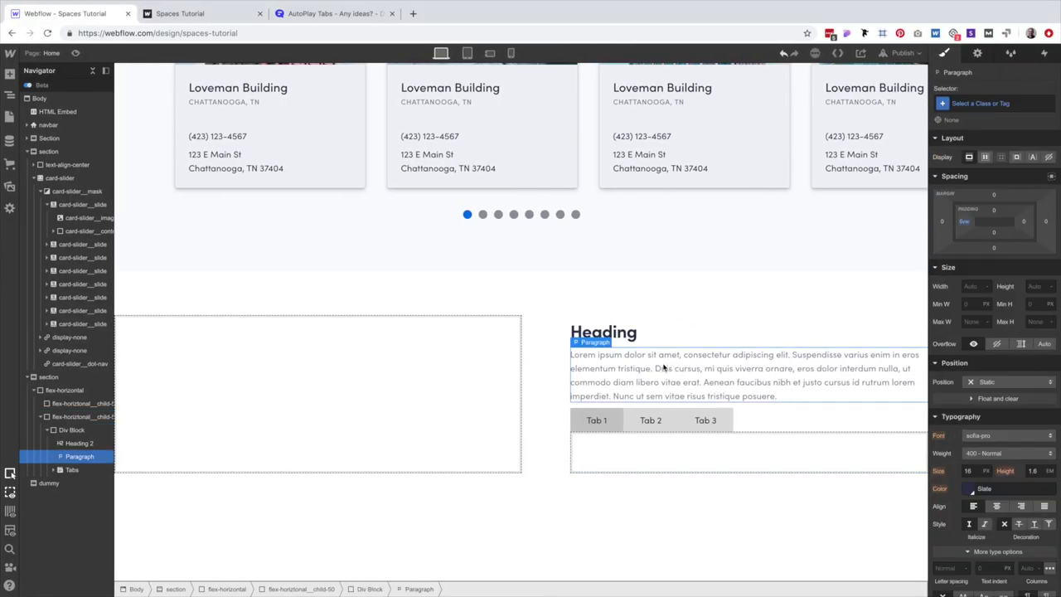
left_click(672, 445)
left_click(968, 103)
type("max-")
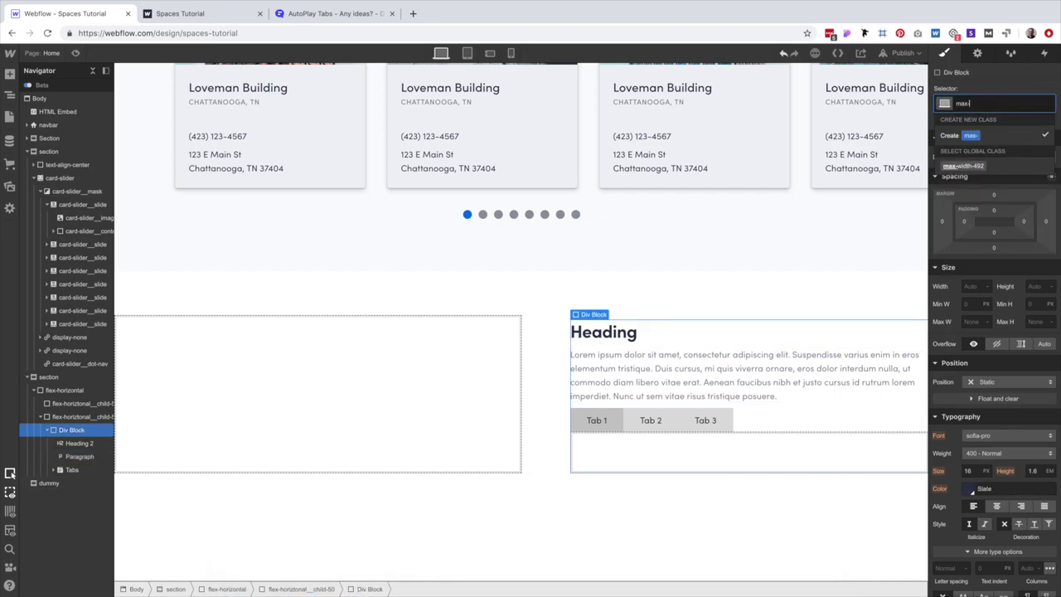
type("width-493")
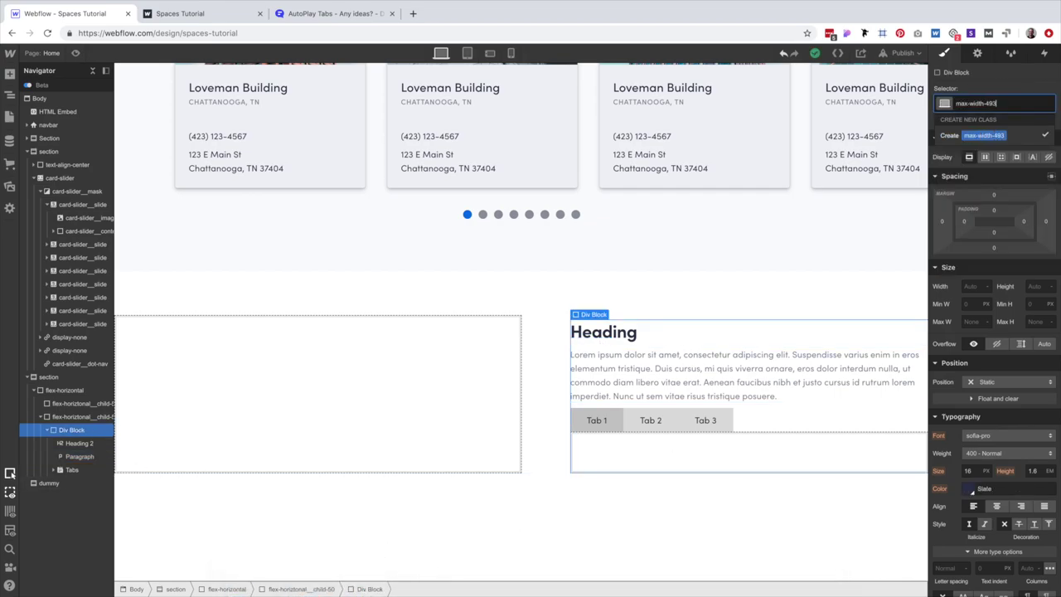
left_click(964, 166)
left_click(972, 322)
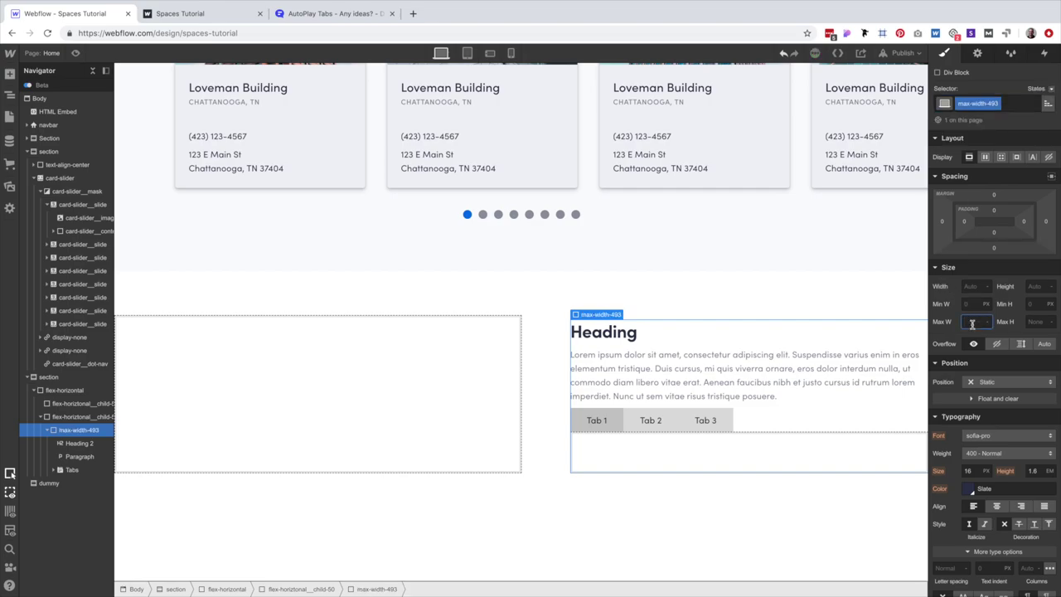
type("493")
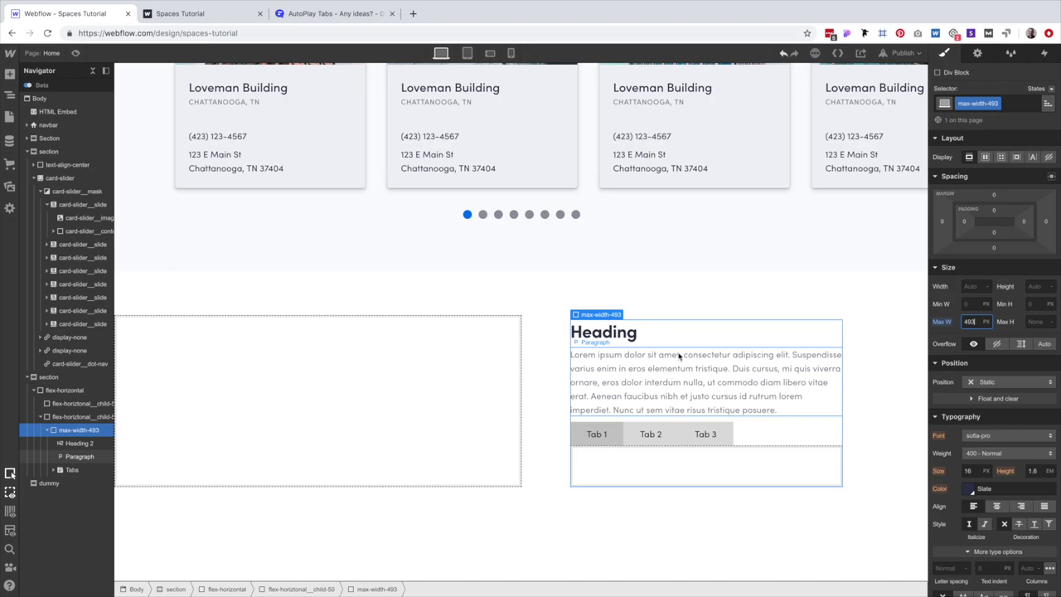
Replace the second column's heading text with "Amenities".
left_click(595, 330)
double_click(595, 329)
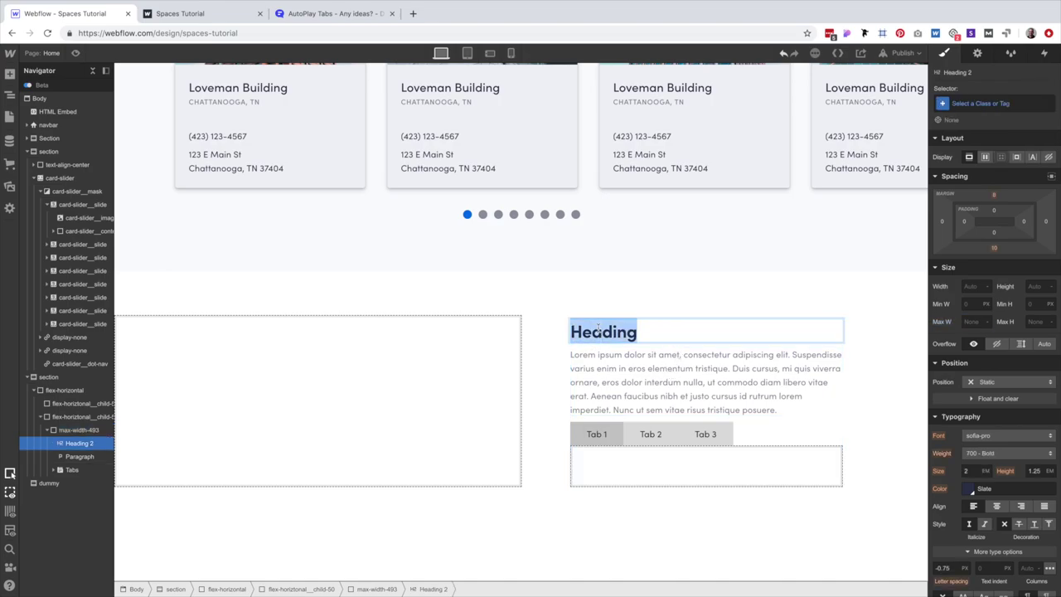
type("Amenities")
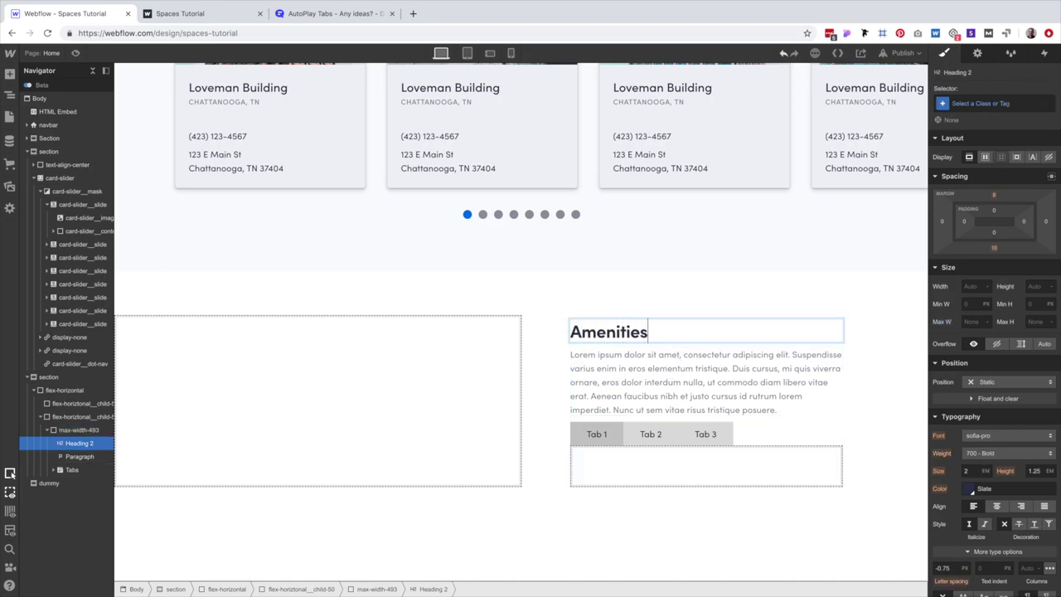
Replace the paragraph under the Amenities heading with the "Pork belly irony molkshake bushwick" text copied from the Sketch mockup.
left_click(637, 368)
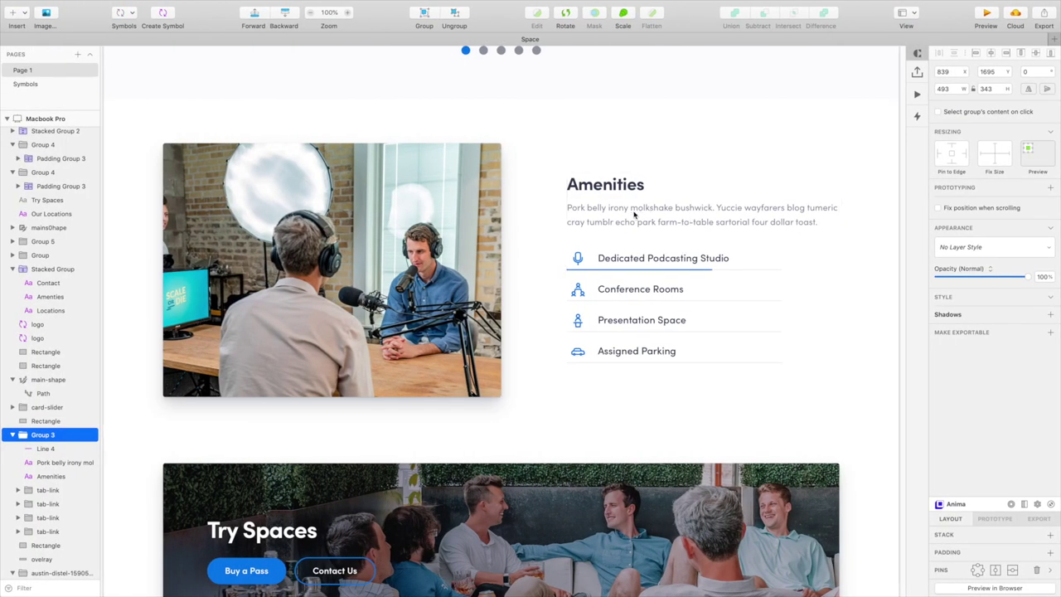
left_click(628, 221)
double_click(628, 221)
key("super+a")
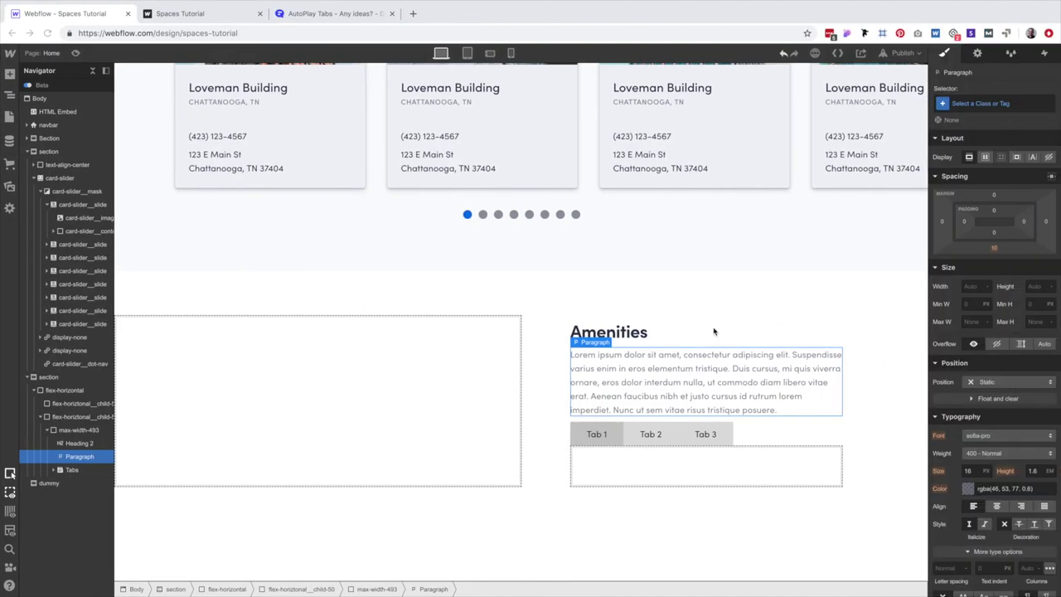
double_click(663, 375)
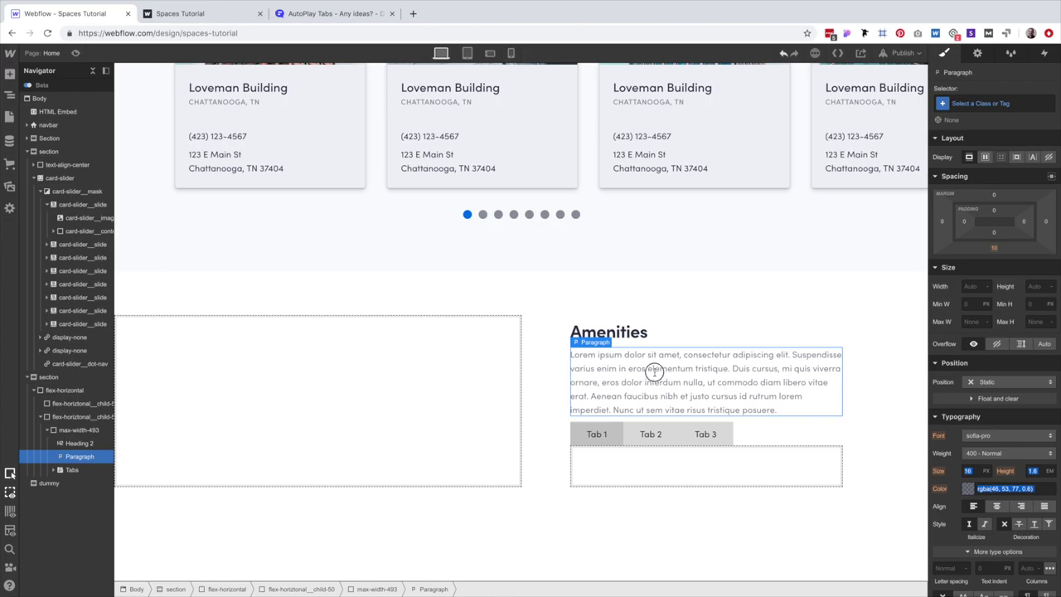
triple_click(654, 373)
type("Pork belly irony molkshake bushwick. Yuccie wayfarers blog tumeric cray tumblr echo pork farm-to-table sartorial four dollar toast.")
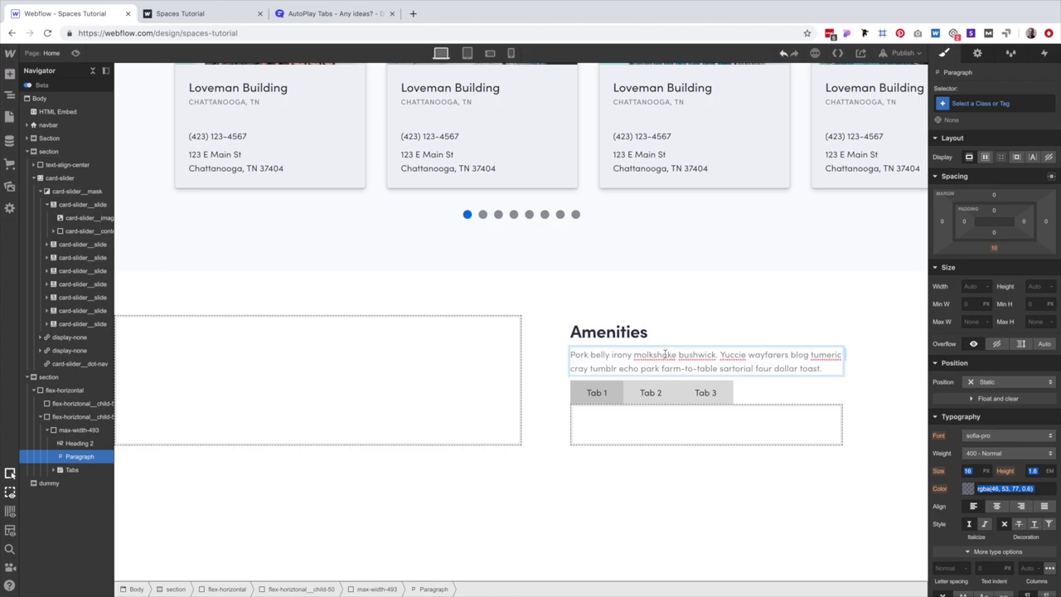
left_click(740, 467)
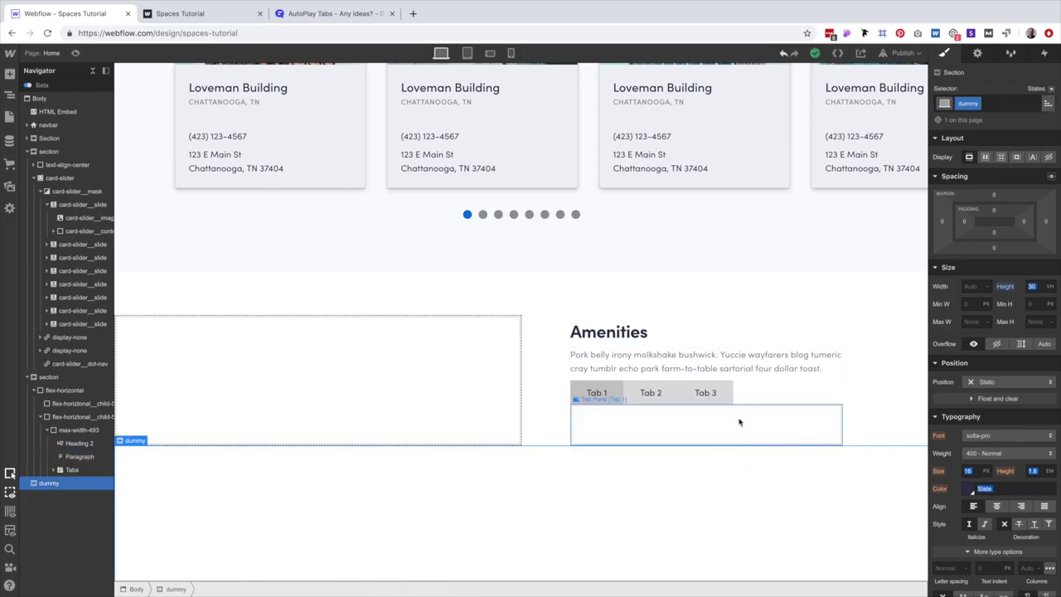
key("ctrl+Left")
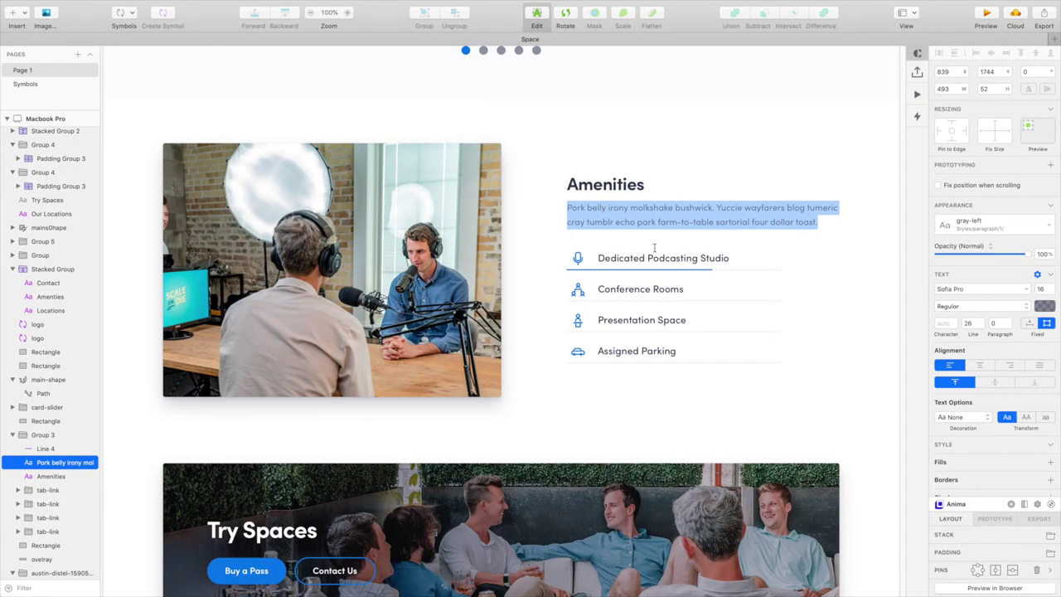
key("Escape")
key("ctrl+Right")
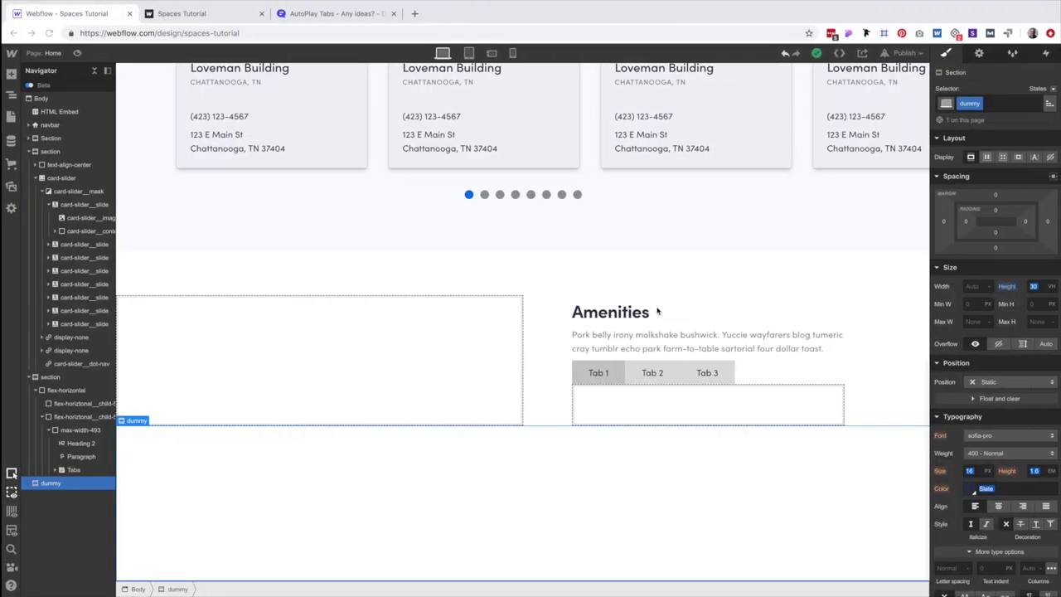
Try to move the Amenities heading into the Tabs Menu.
left_click(632, 407)
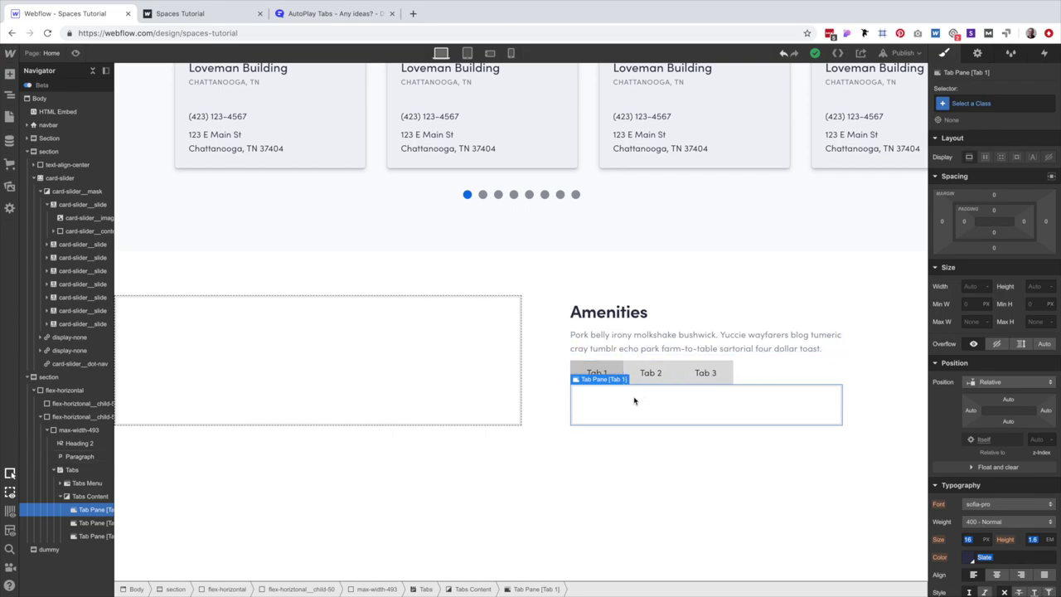
left_click(426, 588)
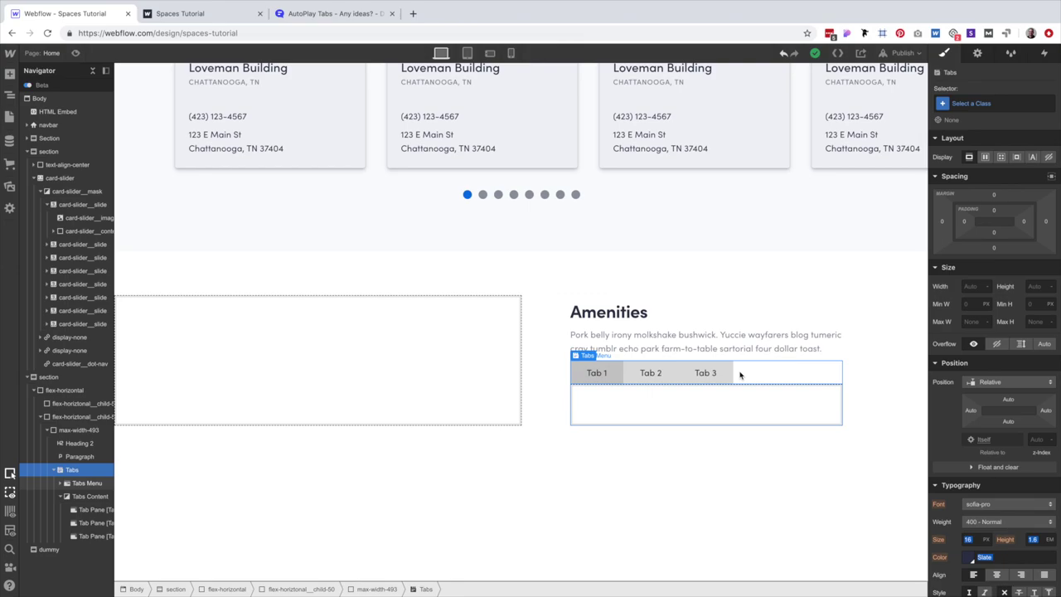
left_click(593, 315)
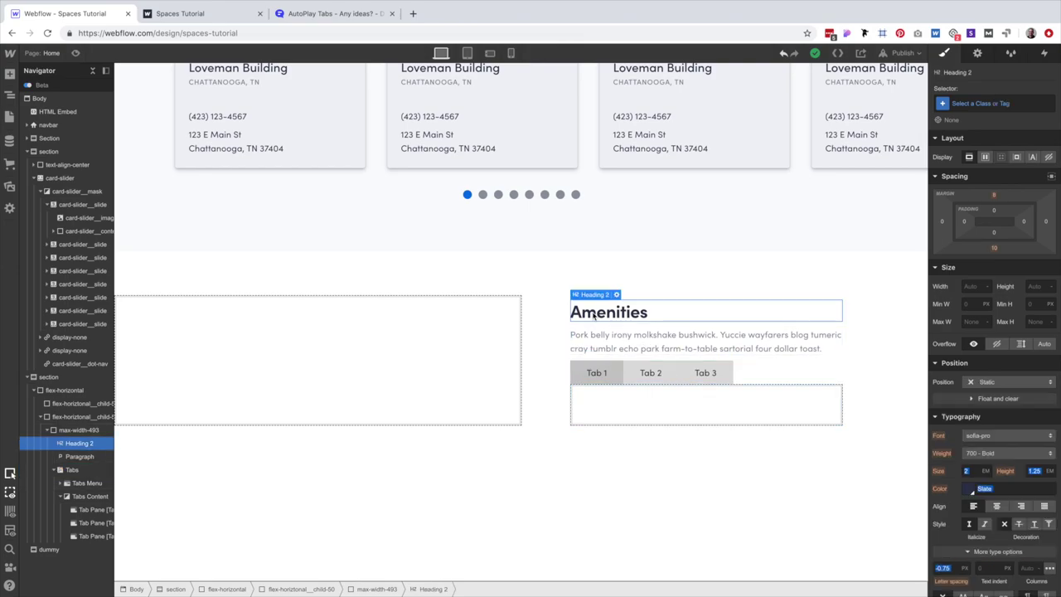
left_click_drag(596, 315, 756, 373)
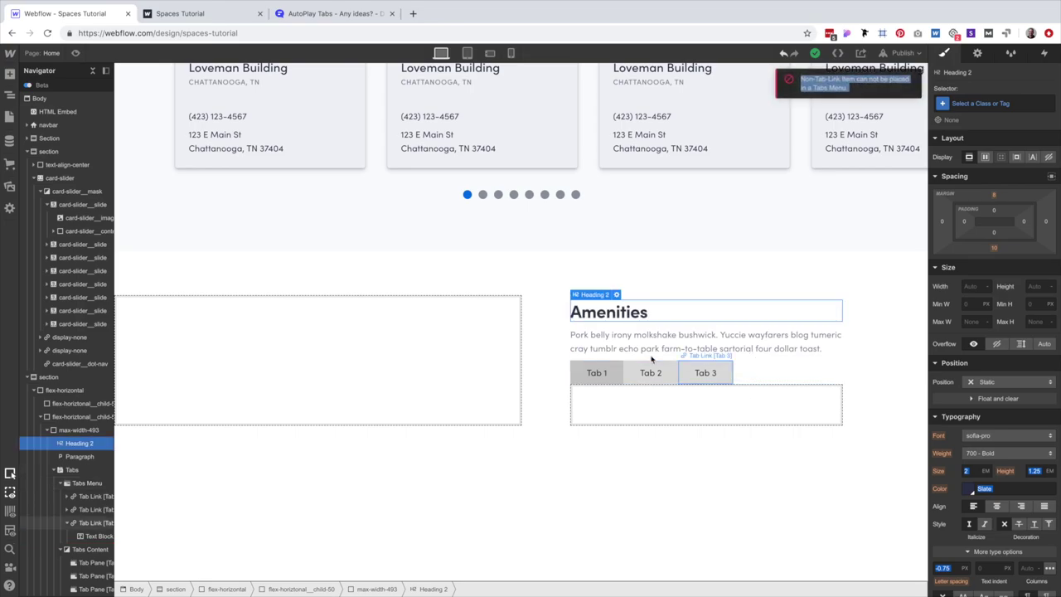
left_click(634, 459)
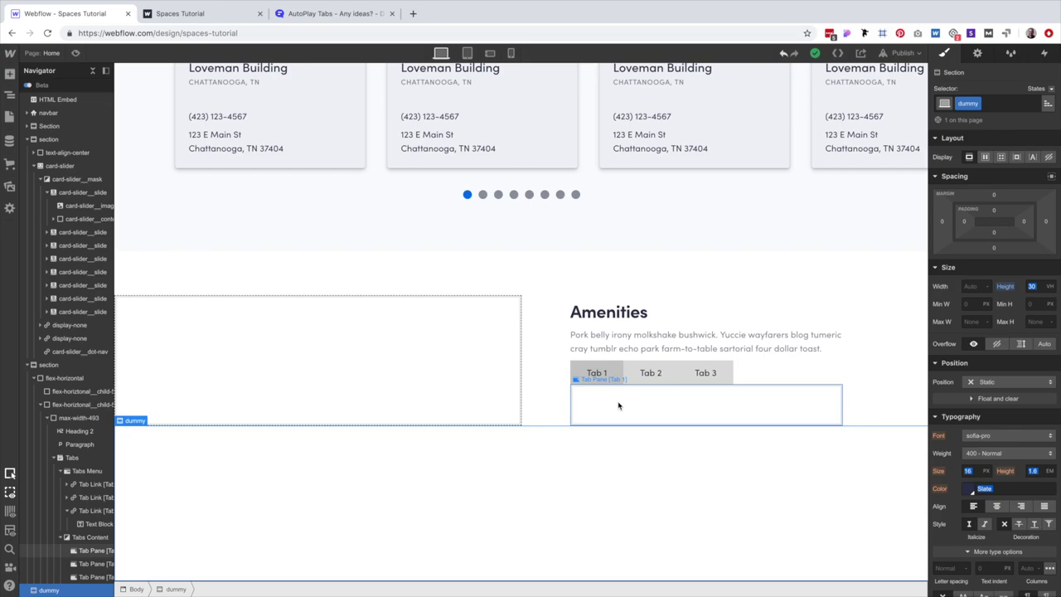
Add a position-relative combo class to the flex-horizontal div block and set its position to Relative.
left_click(411, 362)
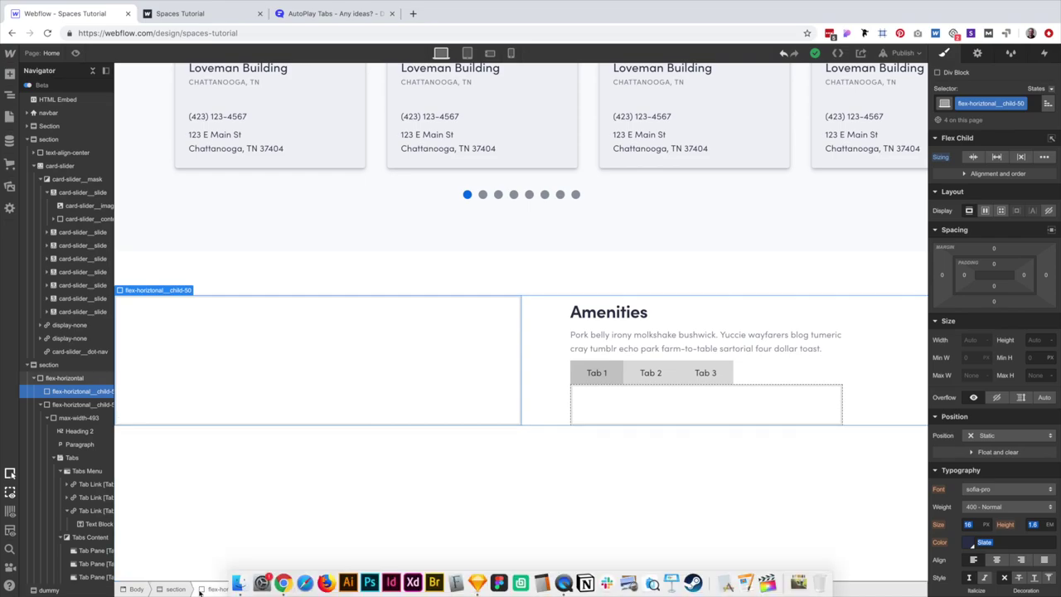
left_click(251, 587)
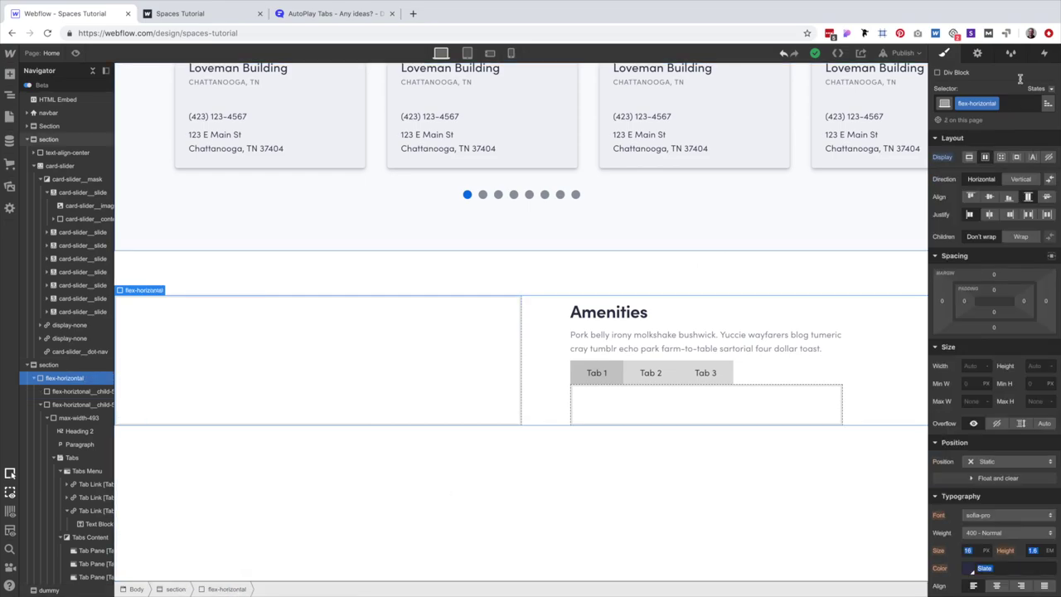
left_click(1015, 103)
type("po")
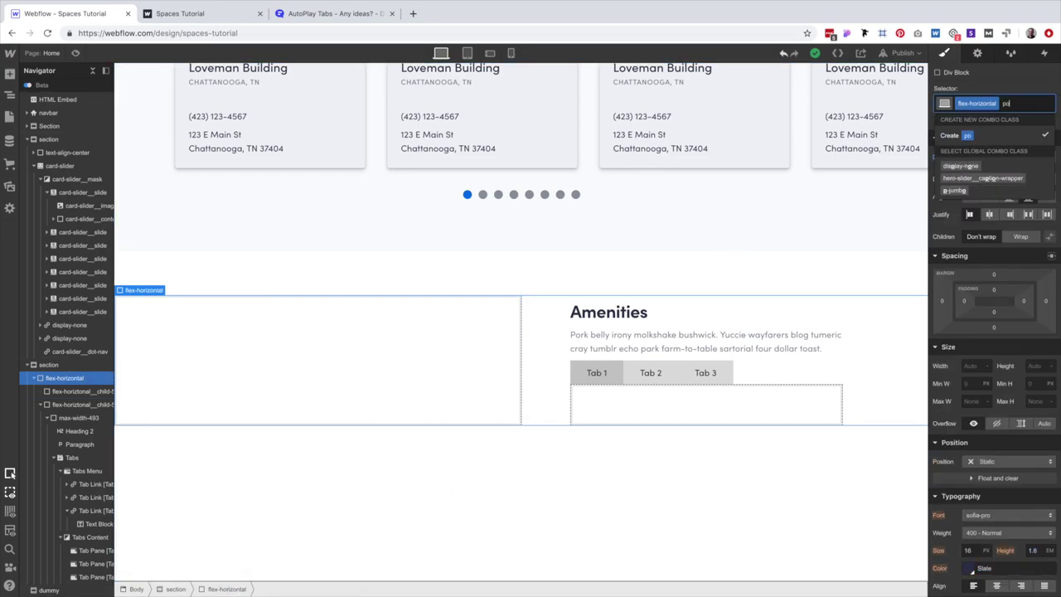
type("sition-relat")
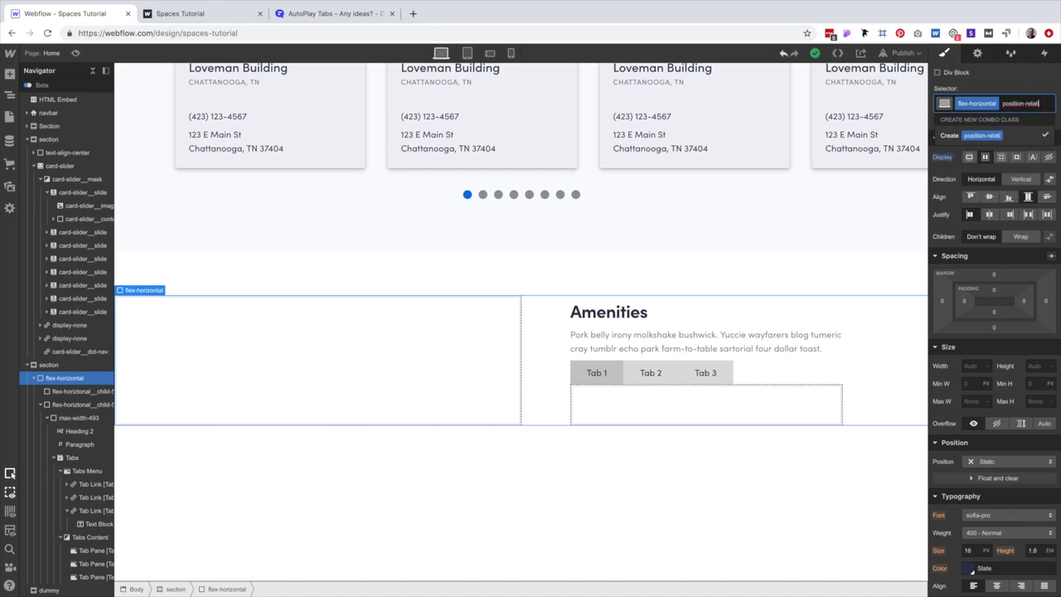
type("ive")
key("Return")
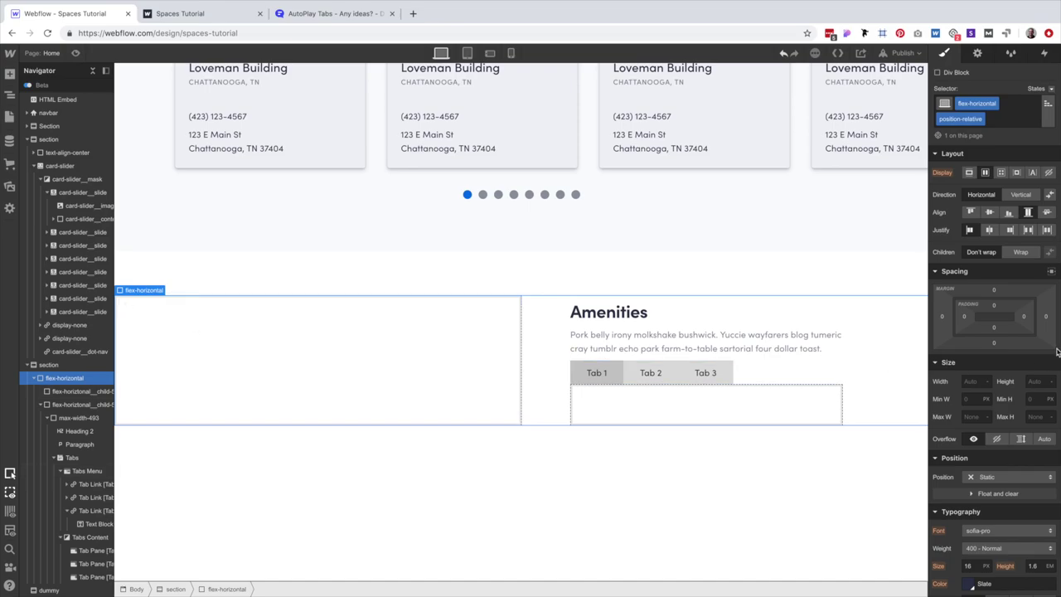
left_click(998, 479)
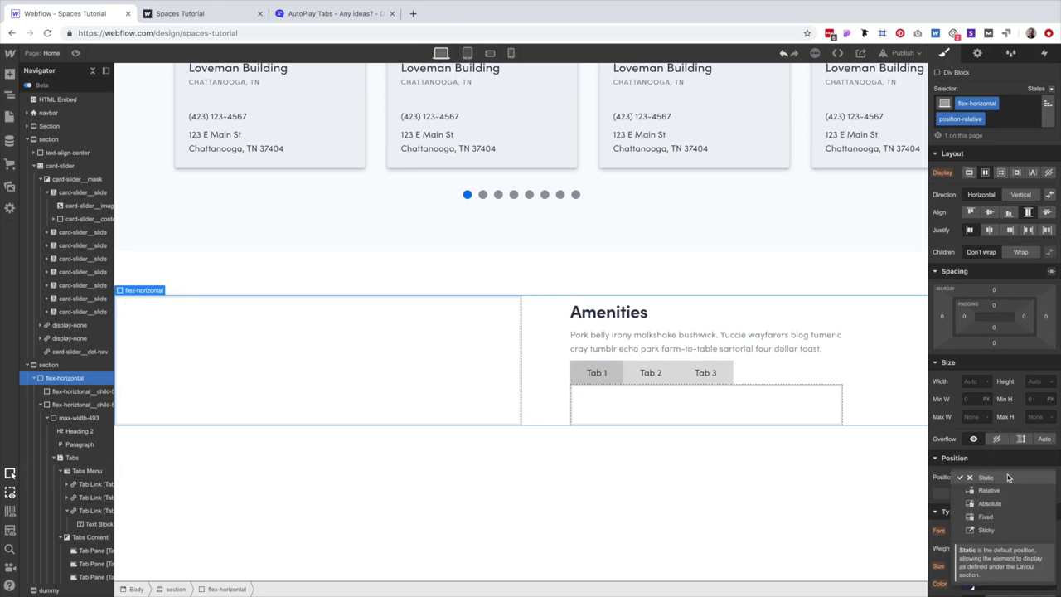
left_click(999, 492)
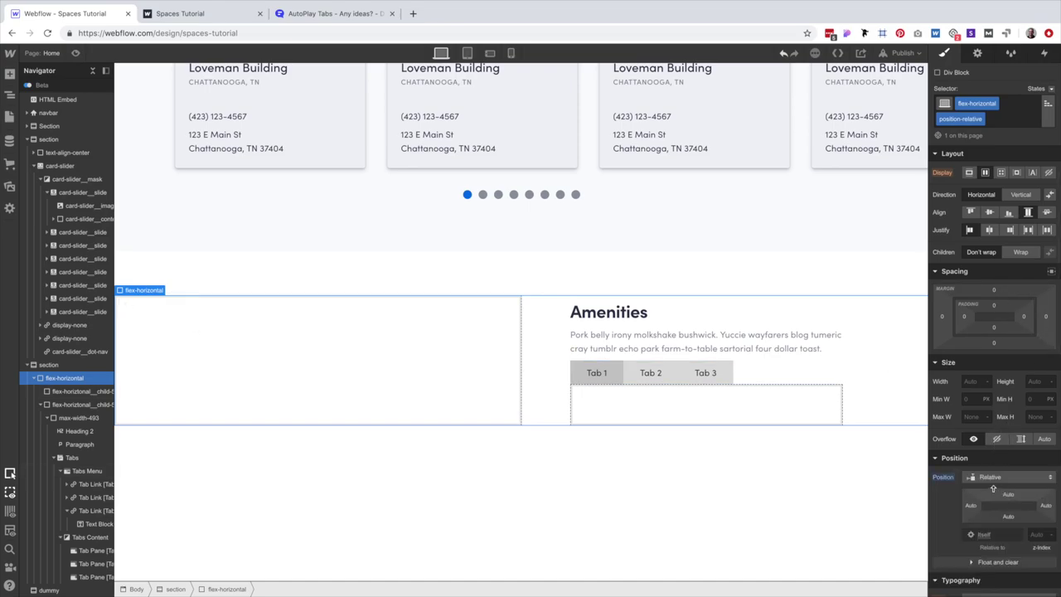
Add a div block inside the empty first column of the Amenities flex layout.
left_click(379, 343)
key("ctrl+e")
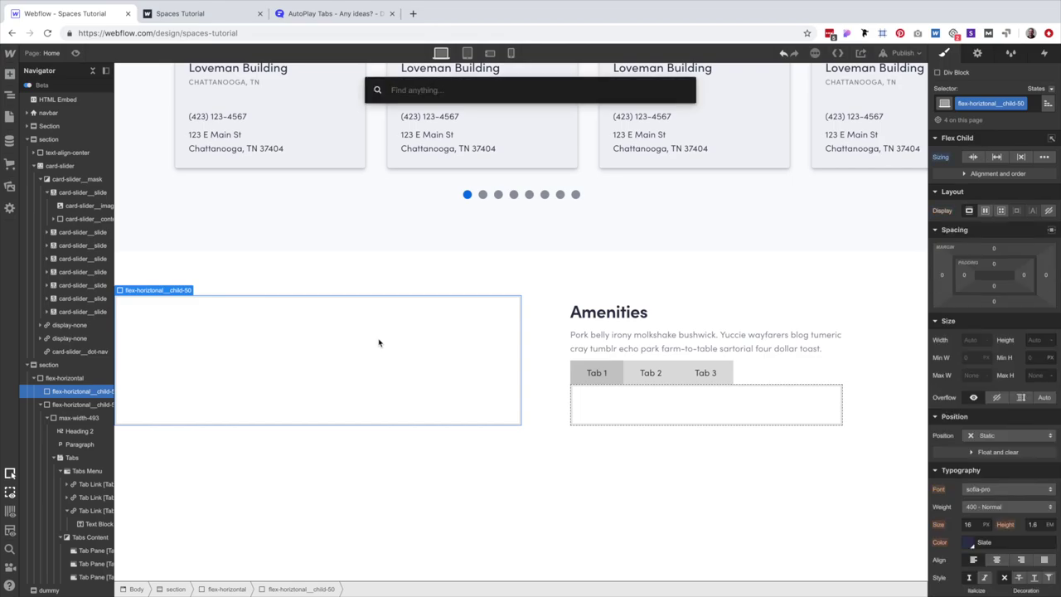
type("di")
key("Return")
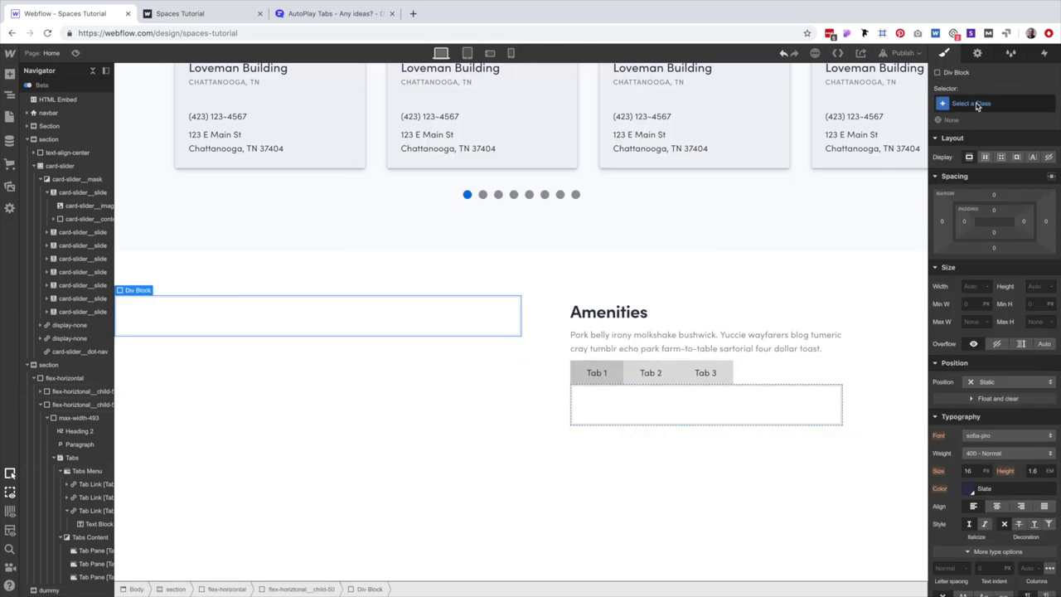
Create and apply the class placeholder-image to the new div block in the first column.
left_click(977, 105)
type("plae-c")
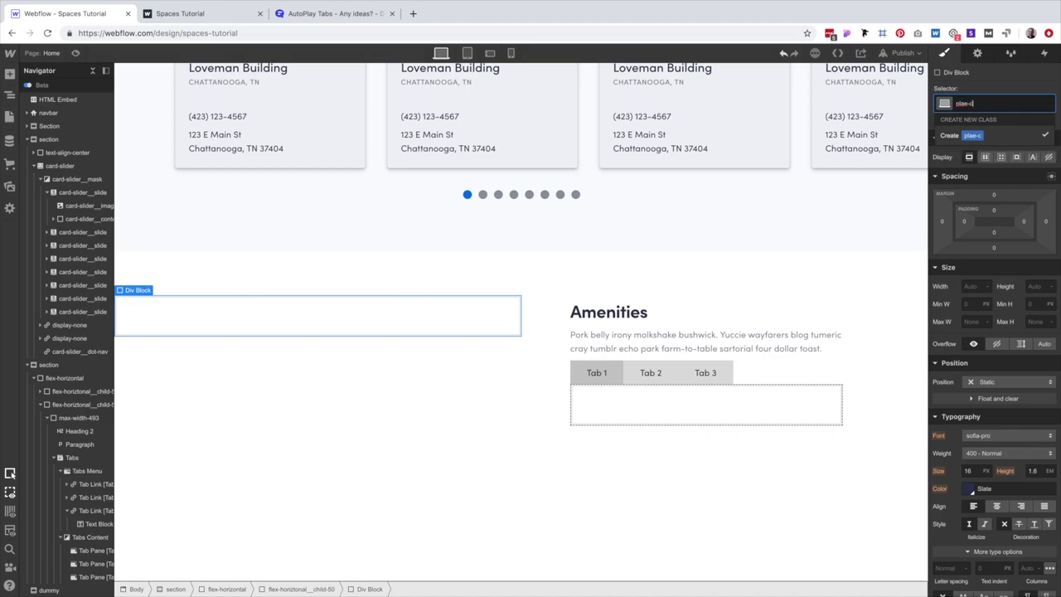
key("BackSpace")
key("BackSpace")
key("BackSpace")
type("ce-")
type("holder-im")
type("age")
key("Return")
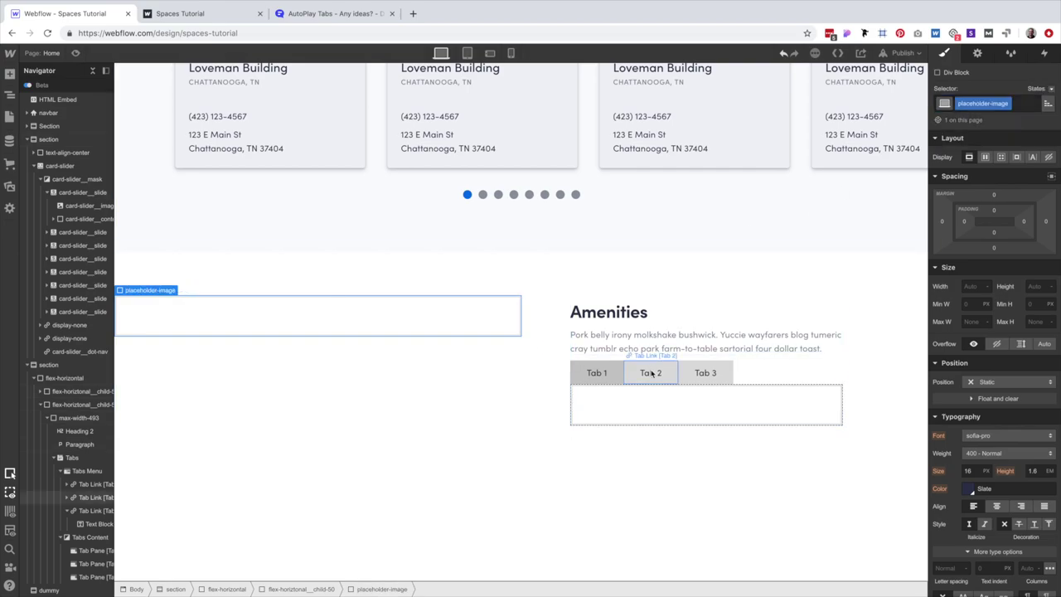
Check the layout at the phone landscape breakpoint and return to the desktop breakpoint.
key("shift+3")
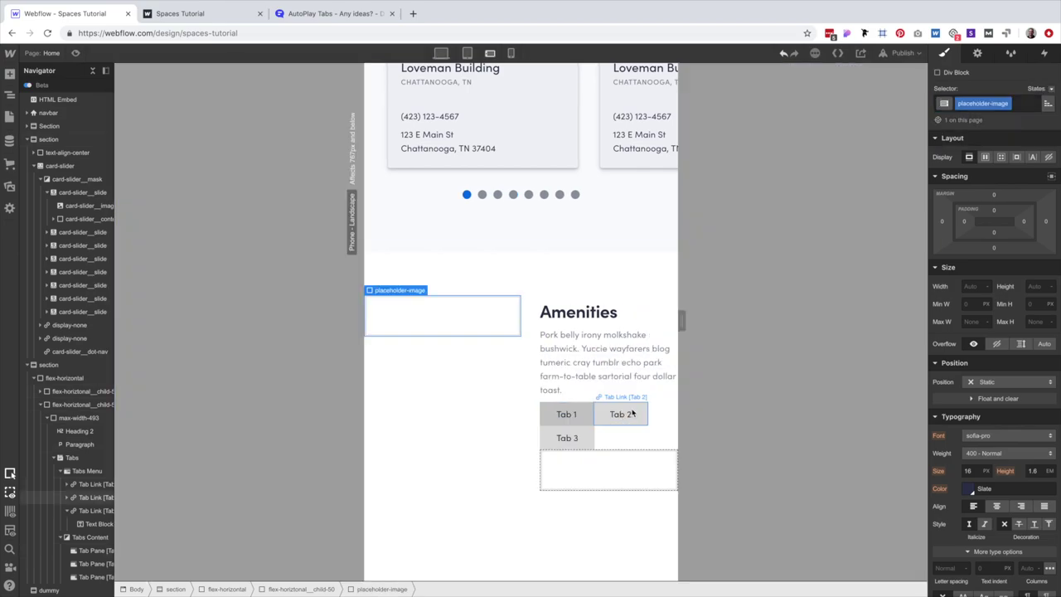
key("shift+1")
Create and apply the class tab-pane to the Tab 1 pane.
left_click(615, 419)
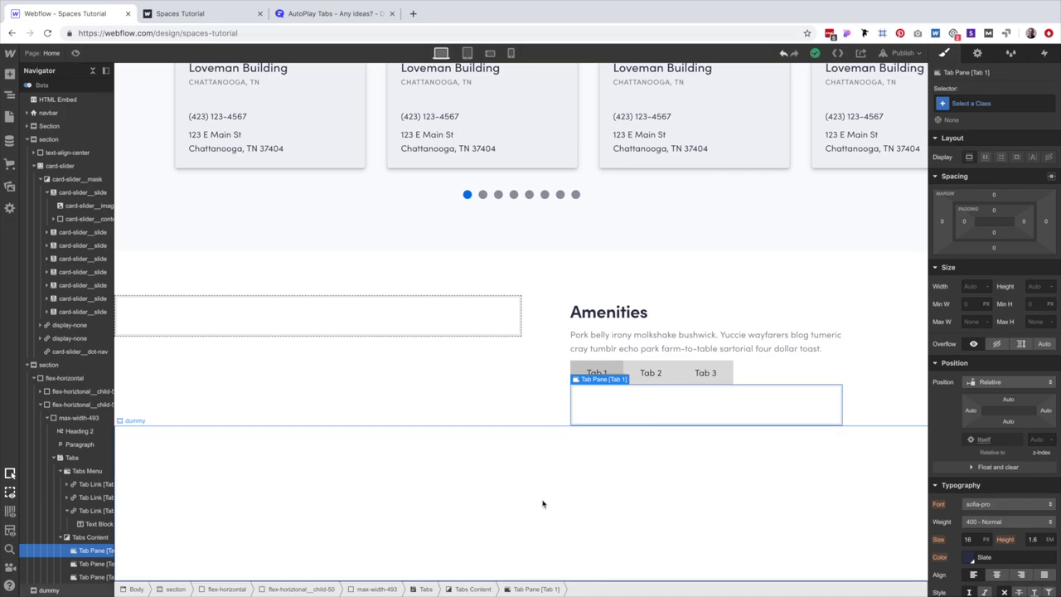
left_click(962, 103)
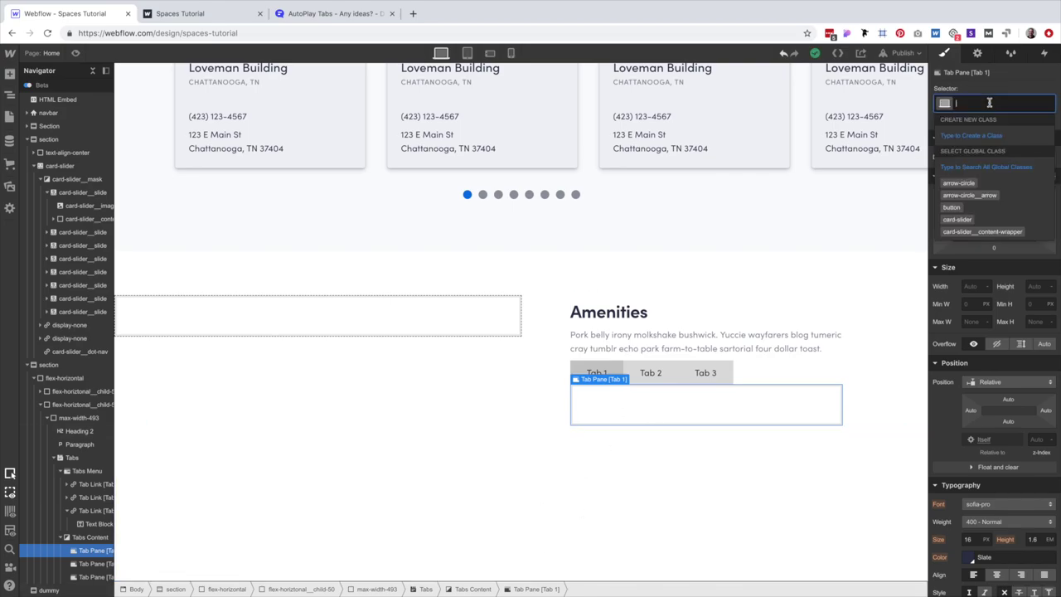
type("tab-pa")
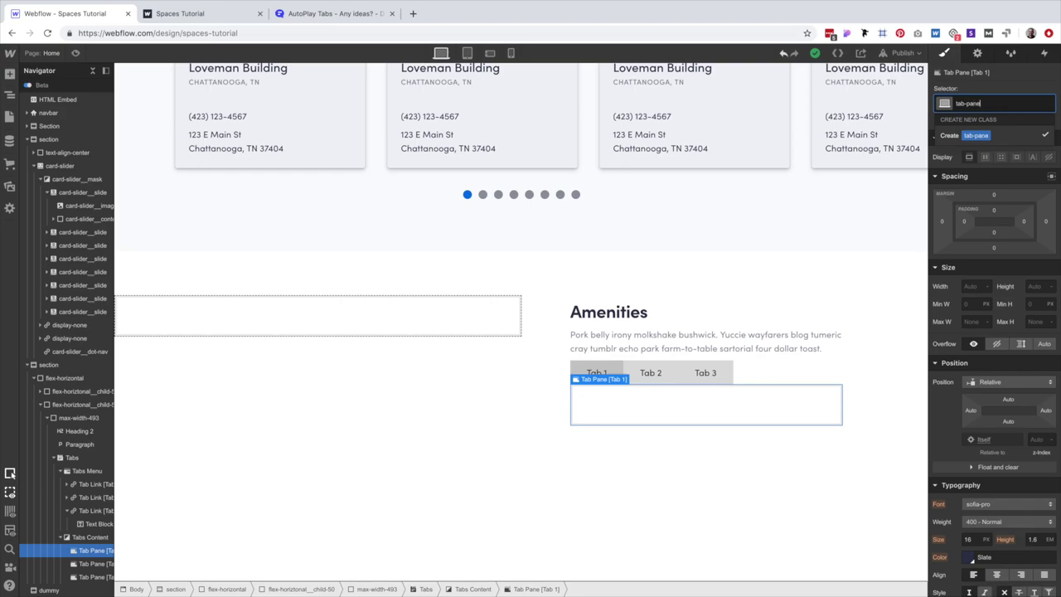
type("ne")
key("Return")
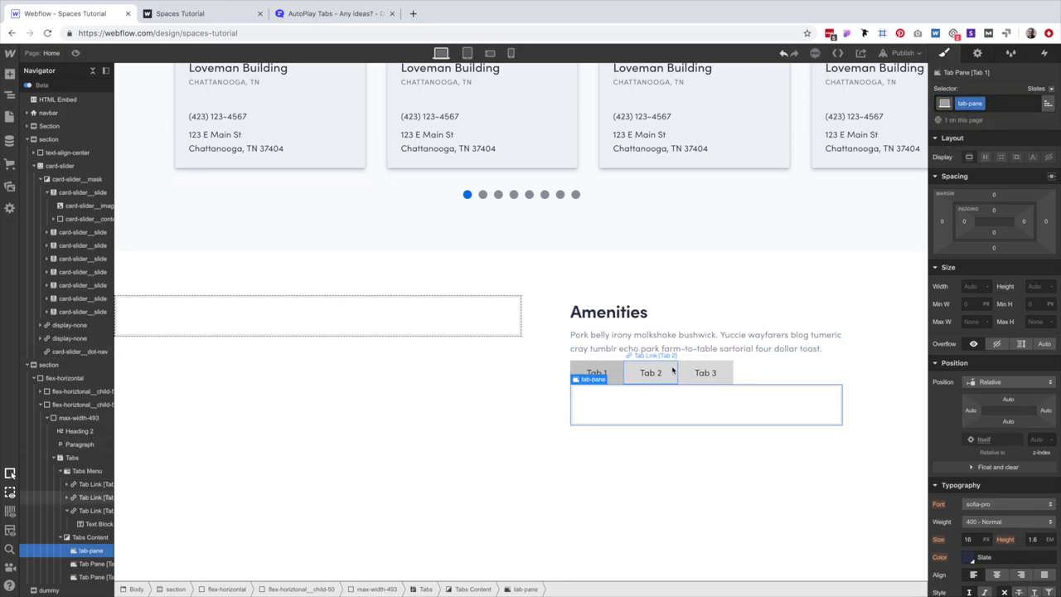
Create and apply the class tab-link to the Tab 2 link.
left_click(671, 373)
left_click(982, 103)
type("tab-")
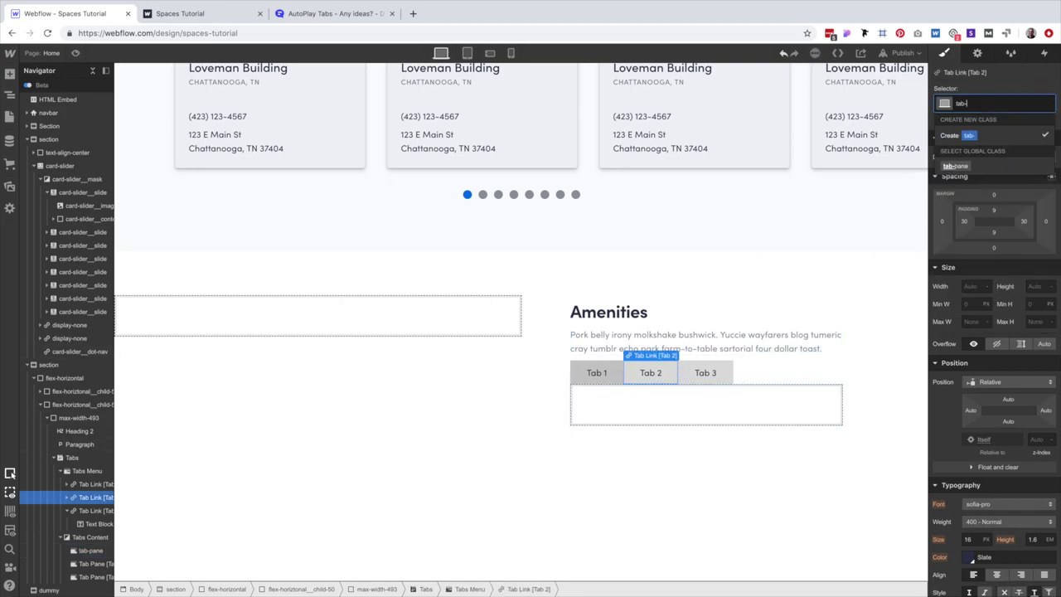
type("link")
key("Return")
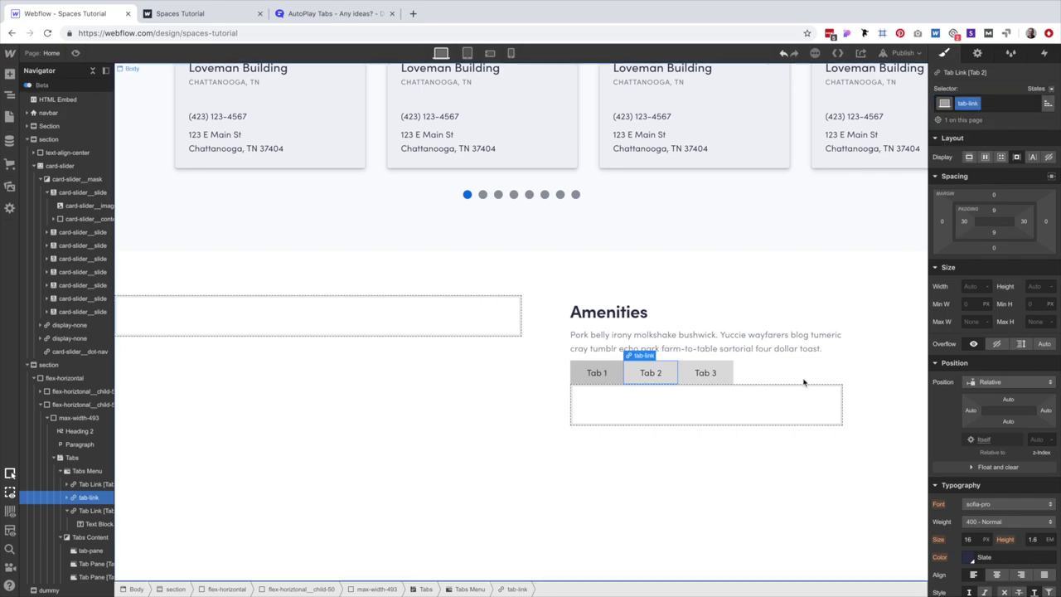
Apply the existing tab-link class to the Tab 3 and Tab 1 links.
left_click(709, 373)
left_click(978, 103)
type("tab-l")
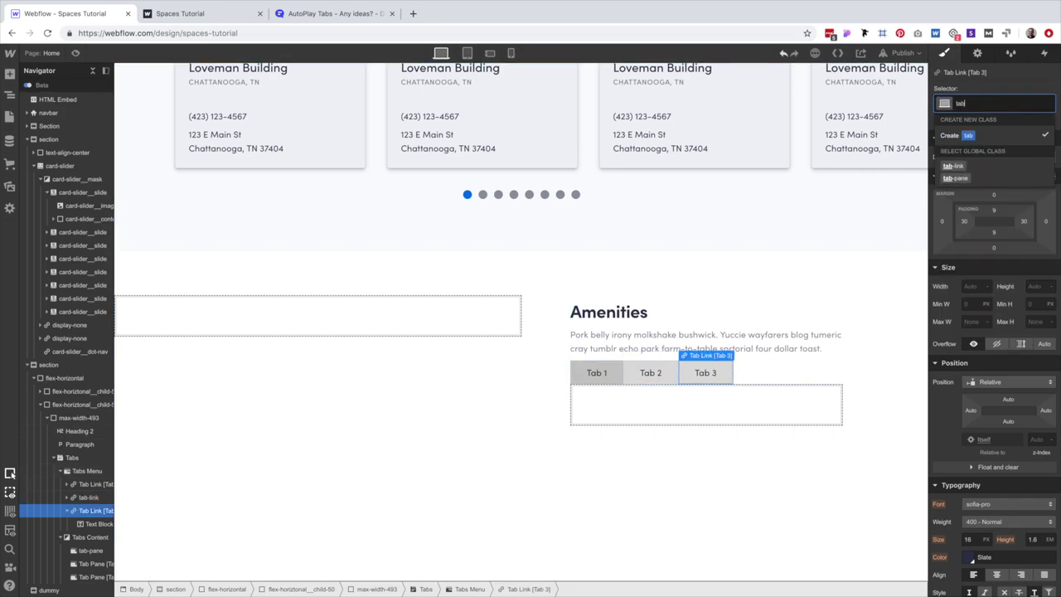
key("Return")
left_click(590, 371)
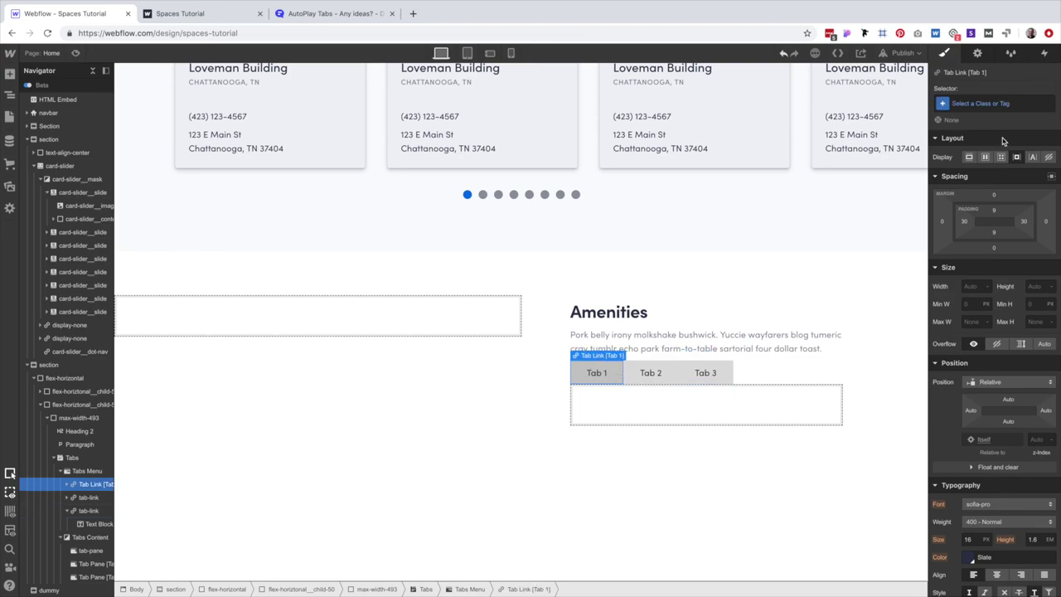
left_click(982, 102)
type("tab-l")
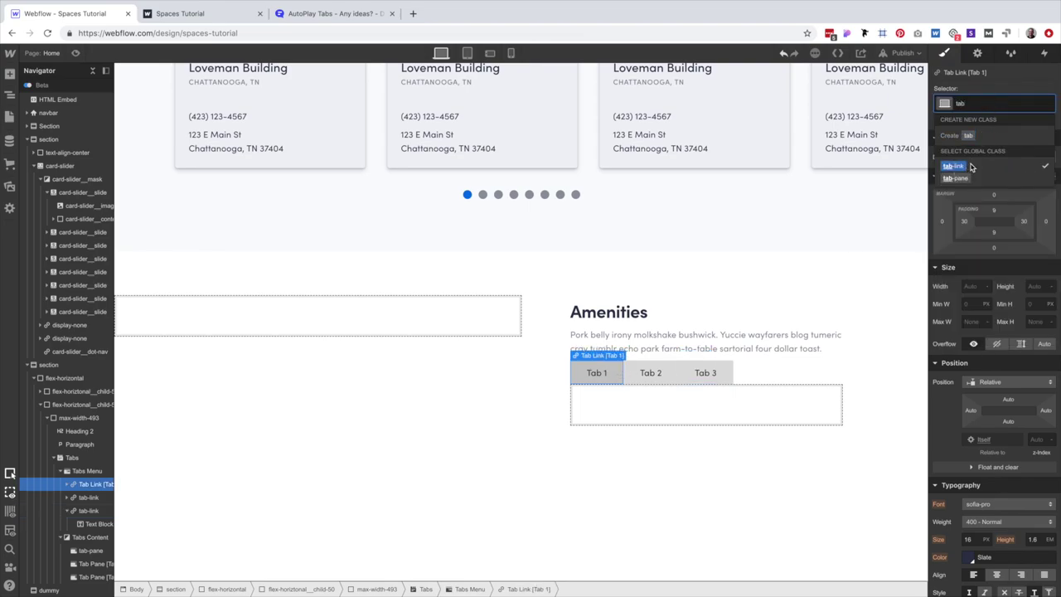
key("Return")
Add a fourth tab to the tabs element and apply the tab-link class to its link.
left_click(977, 52)
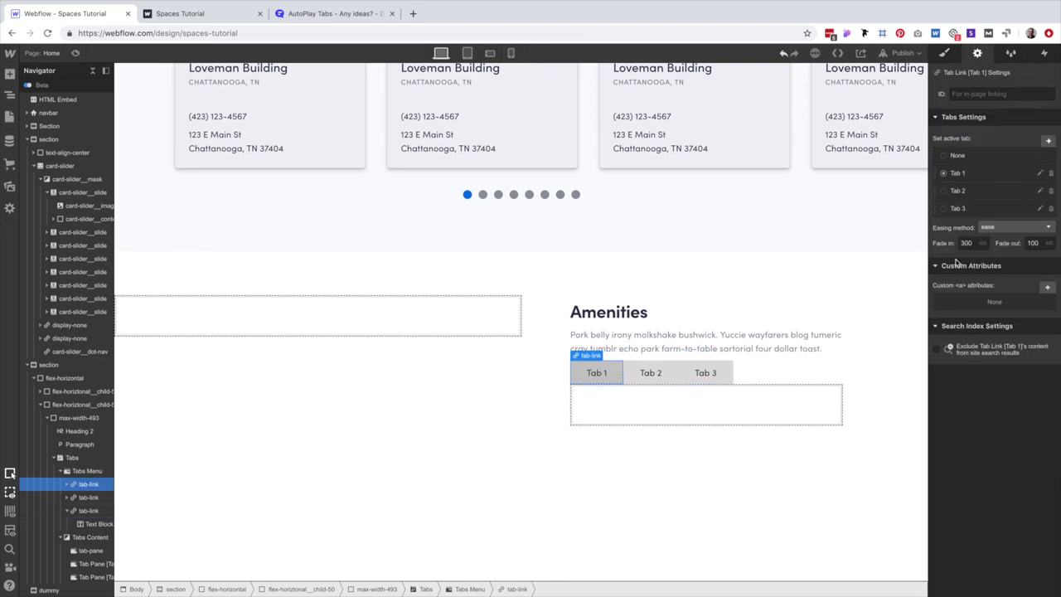
left_click(1048, 140)
left_click(782, 365)
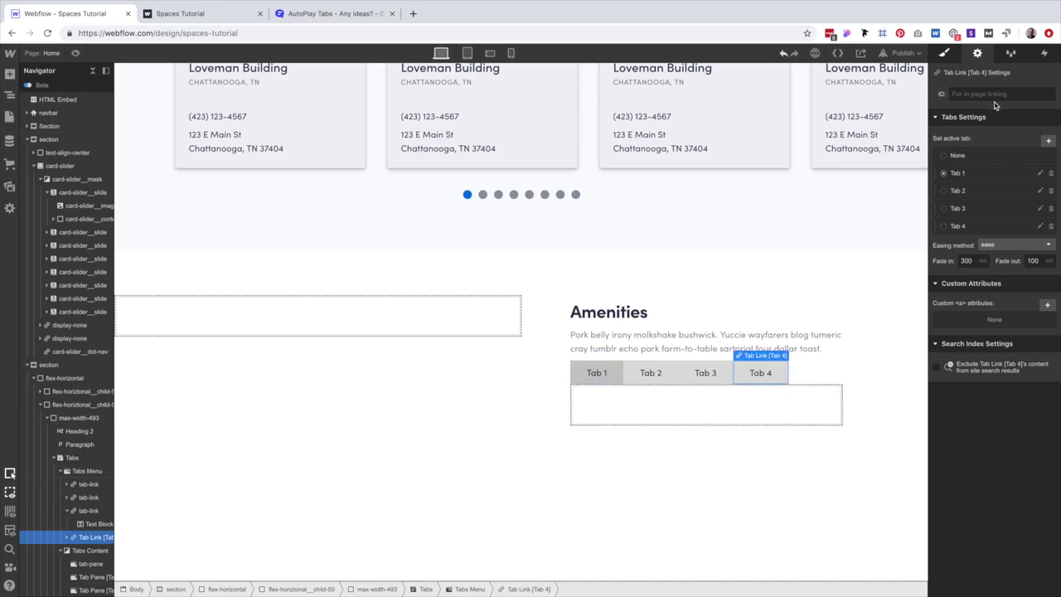
left_click(944, 52)
left_click(982, 103)
type("tab-")
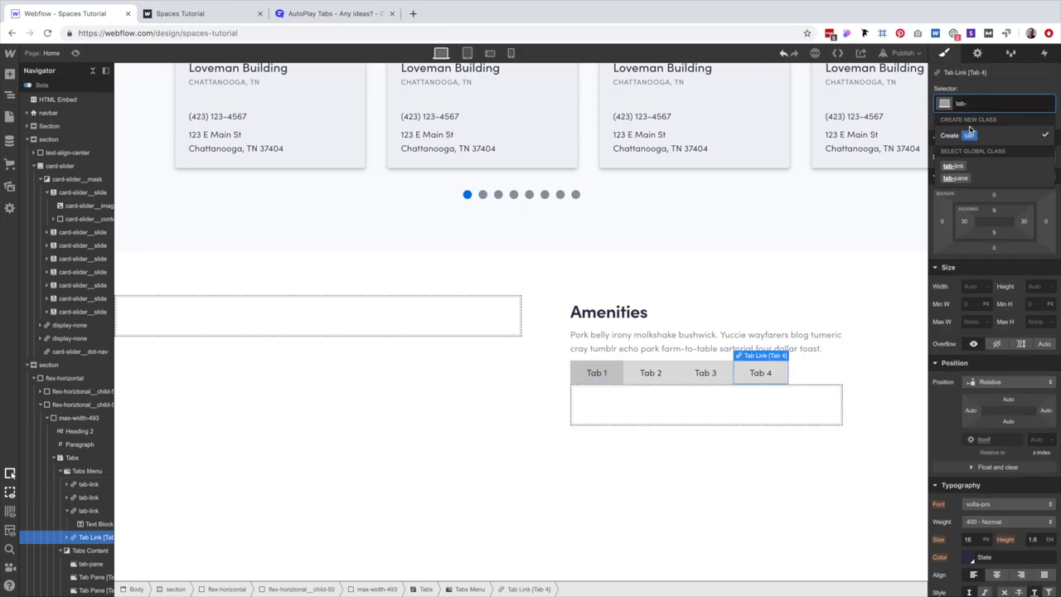
left_click(954, 166)
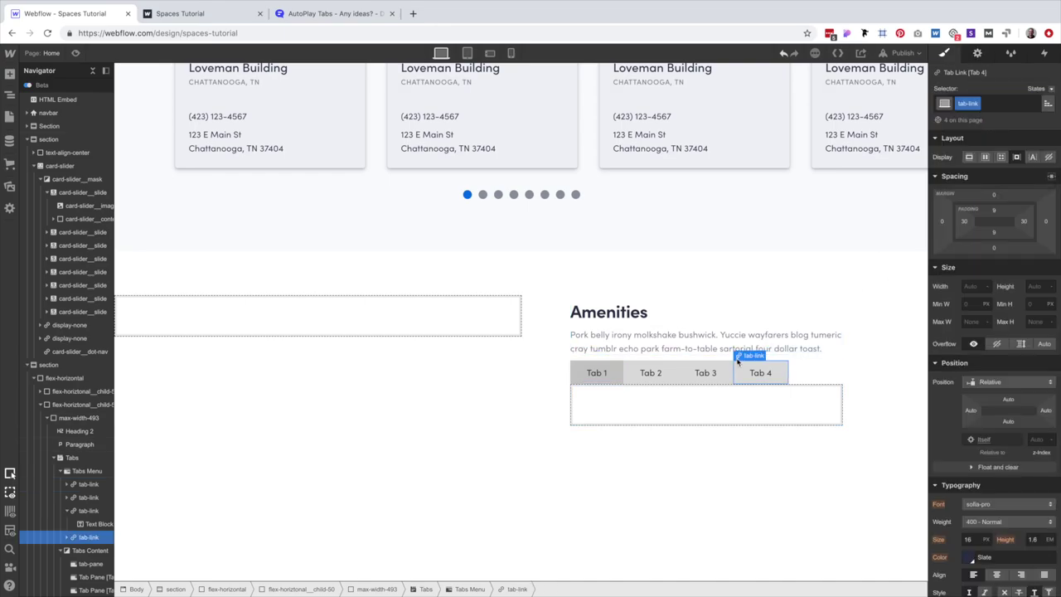
Make Tab 2 the active tab and apply the tab-pane class to its pane.
left_click(977, 52)
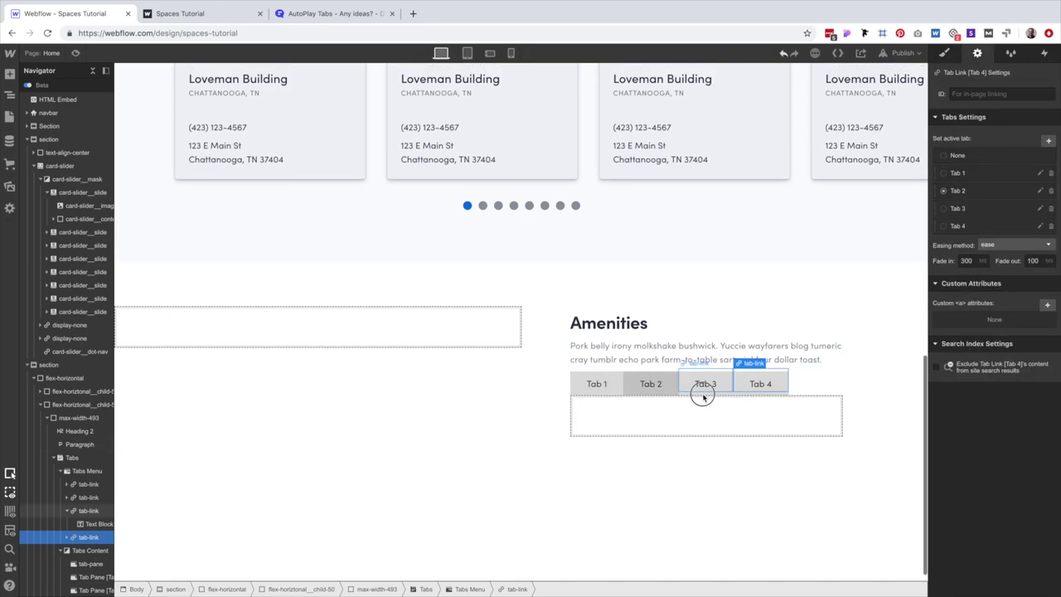
left_click(760, 407)
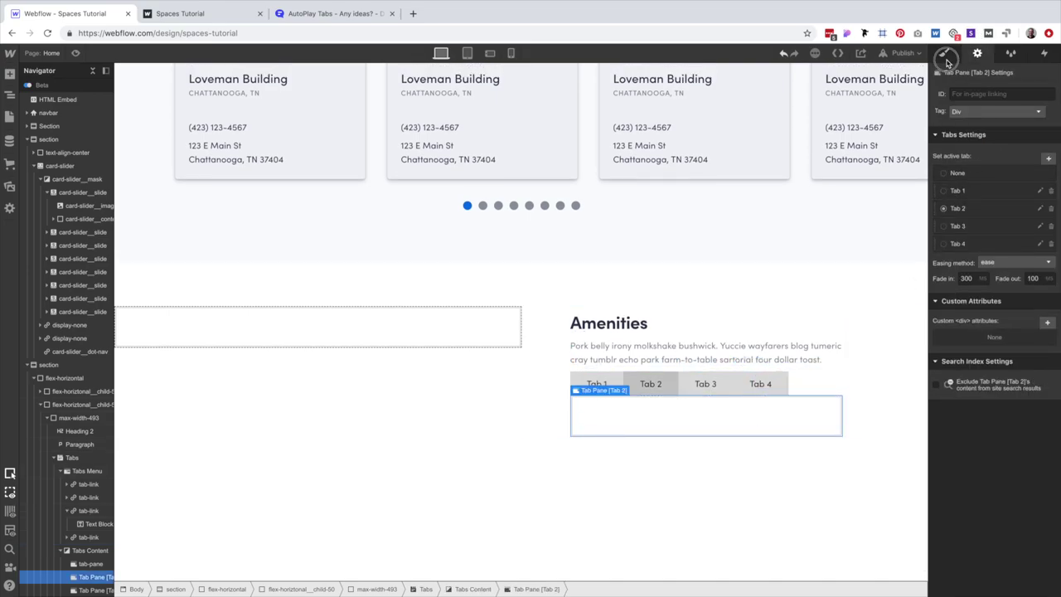
left_click(944, 52)
left_click(969, 104)
type("pane")
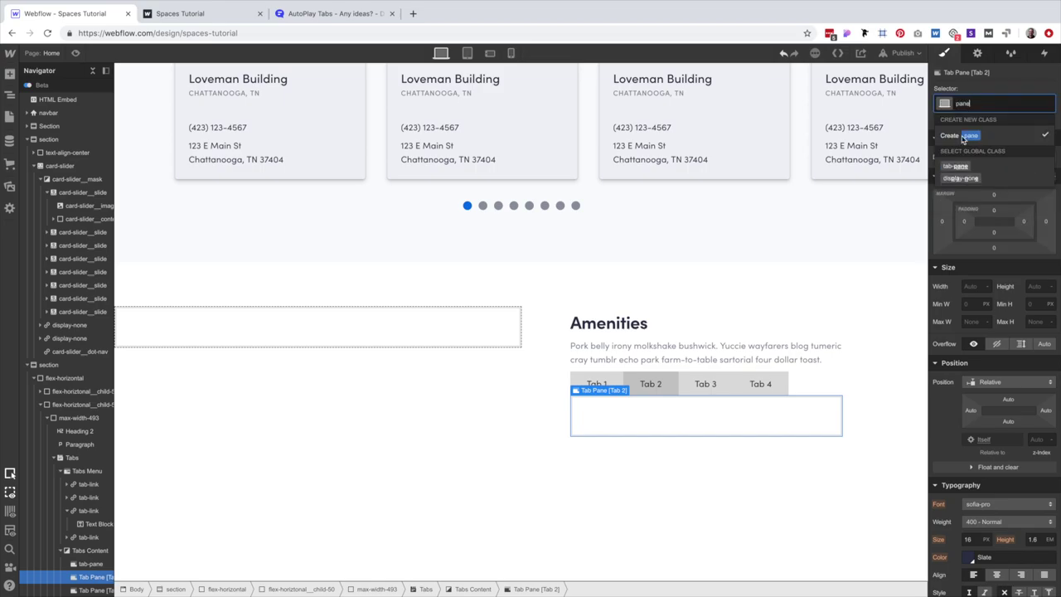
left_click(954, 165)
Make Tab 3 the active tab and apply the tab-pane class to its pane.
left_click(977, 52)
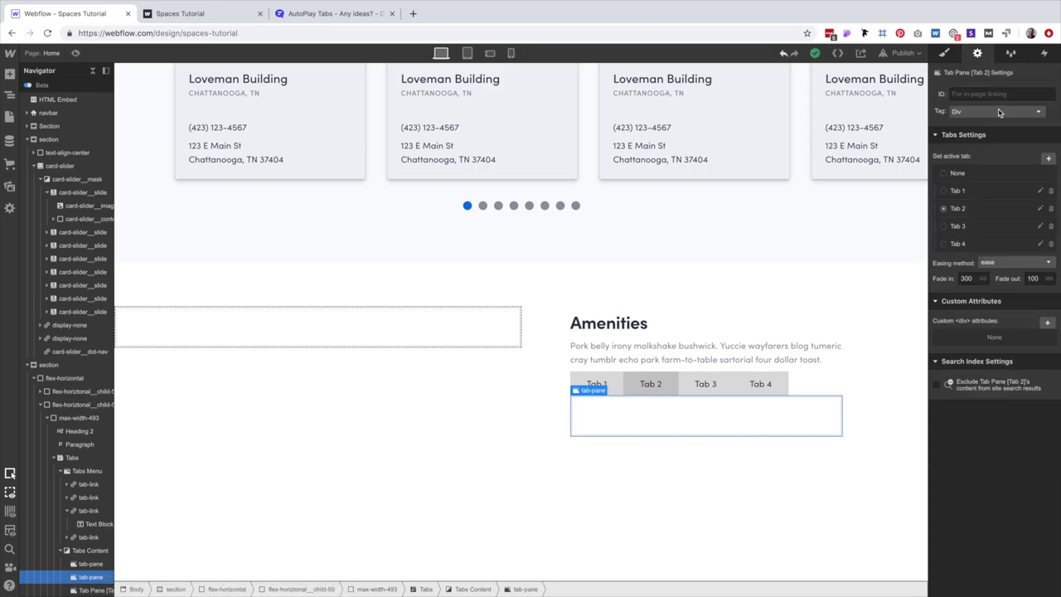
left_click(958, 226)
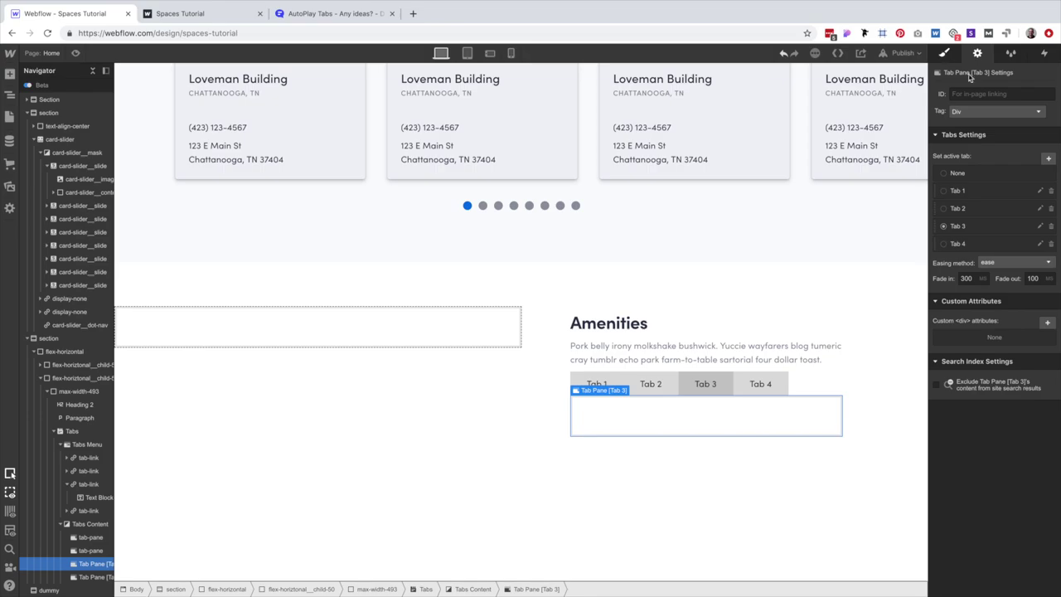
left_click(944, 52)
left_click(969, 104)
type("pane")
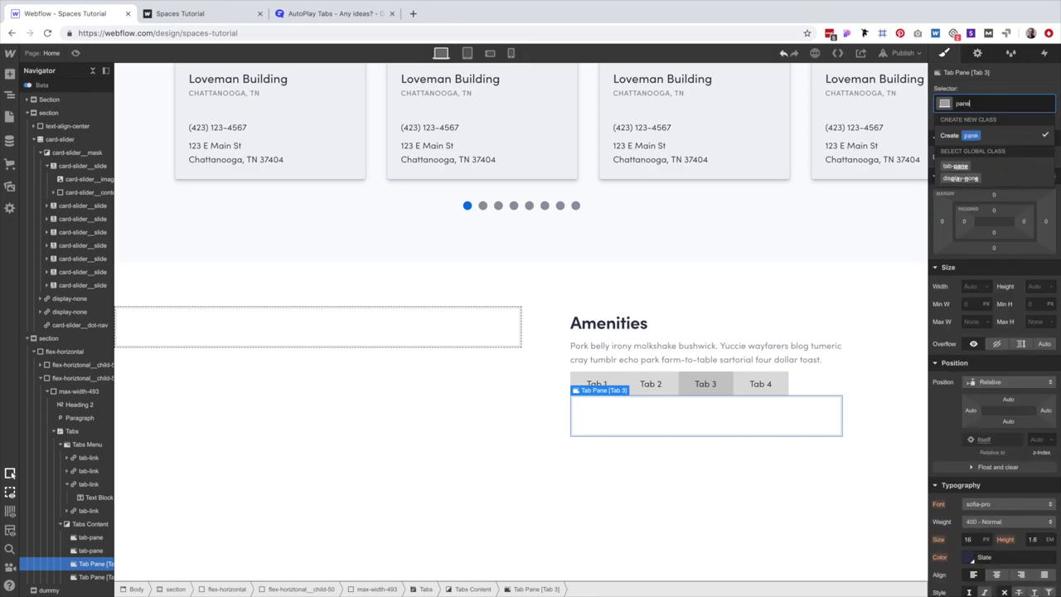
left_click(953, 165)
Make Tab 4 the active tab and apply the tab-pane class to its pane.
left_click(779, 383)
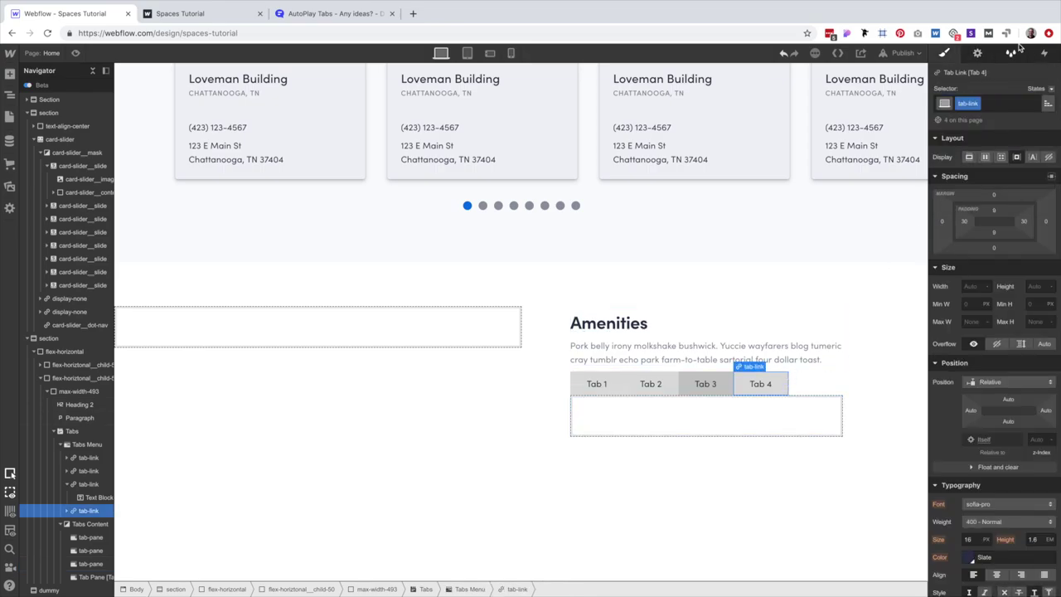
left_click(977, 52)
left_click(960, 226)
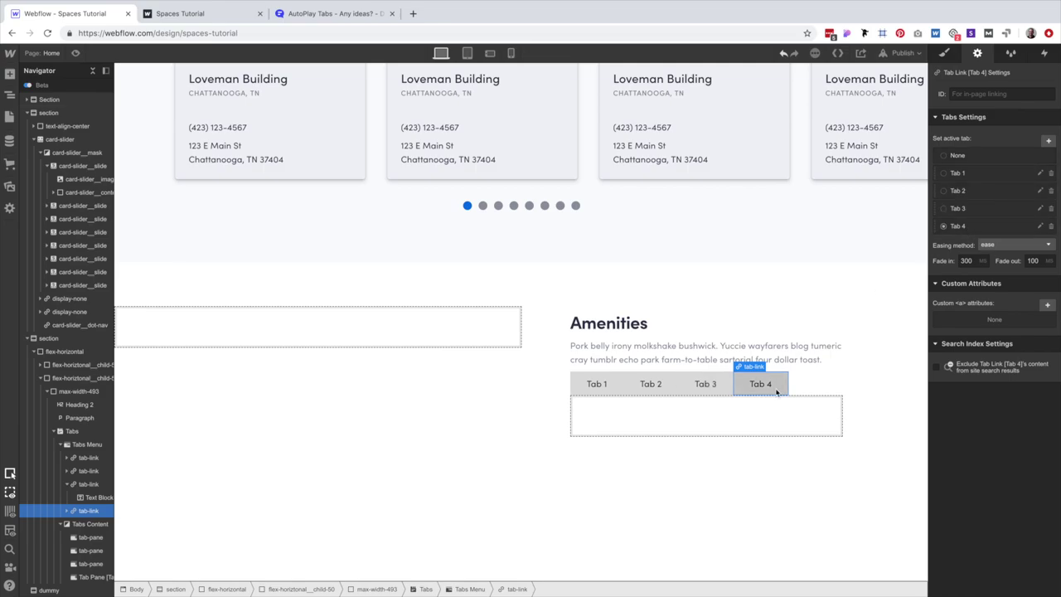
left_click(944, 53)
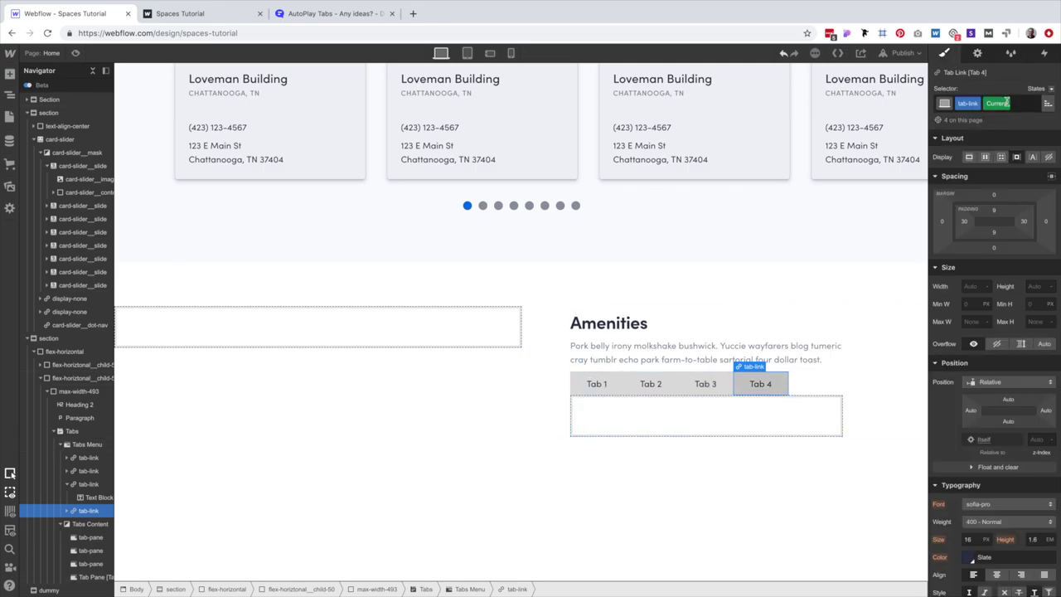
left_click(824, 402)
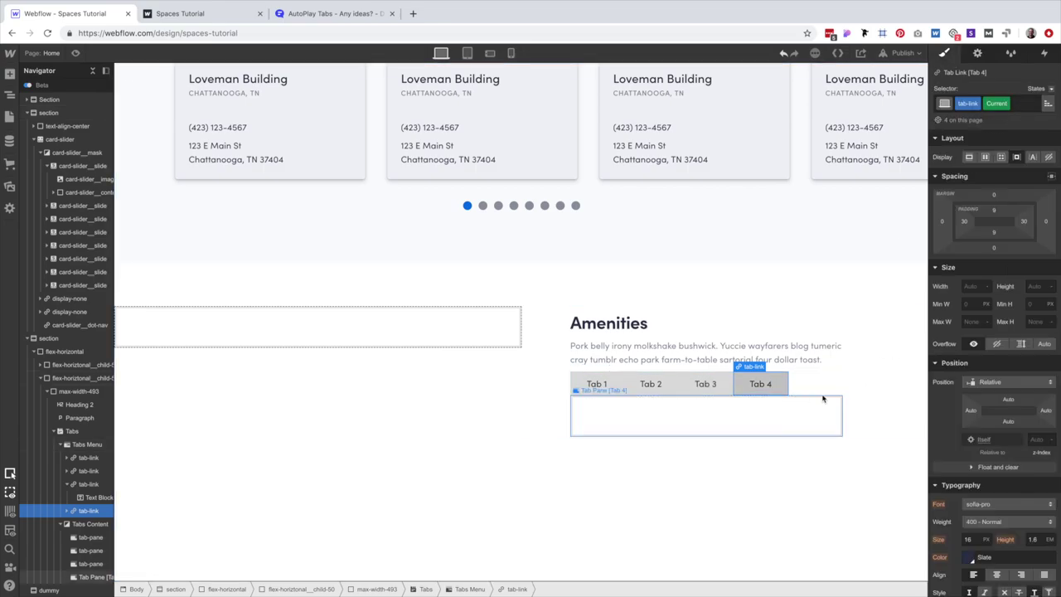
left_click(972, 103)
type("pane")
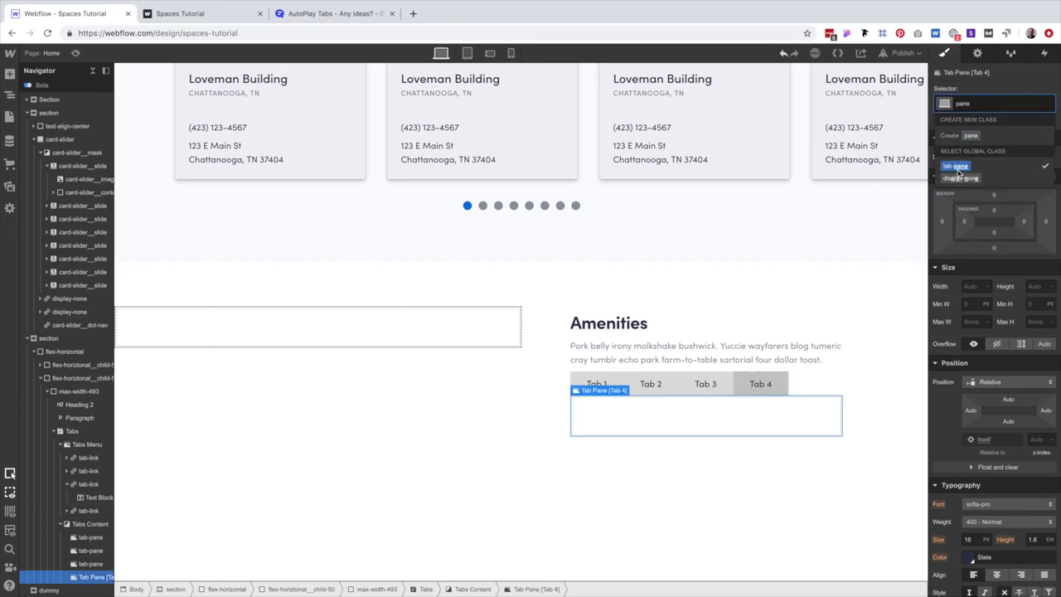
left_click(955, 166)
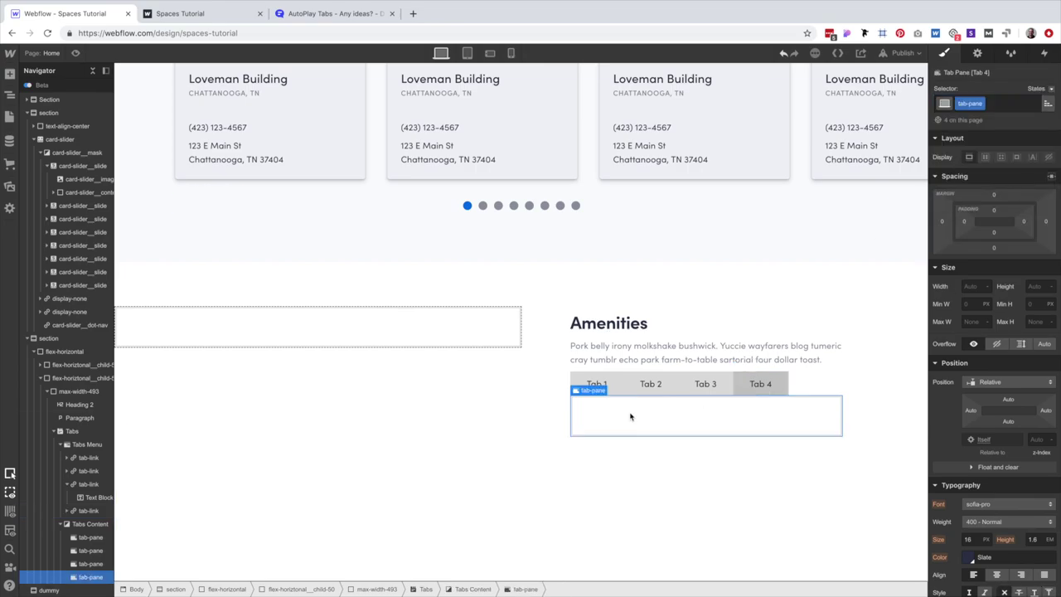
Create and apply the class tabs-menu to the Tabs Menu element.
left_click(817, 384)
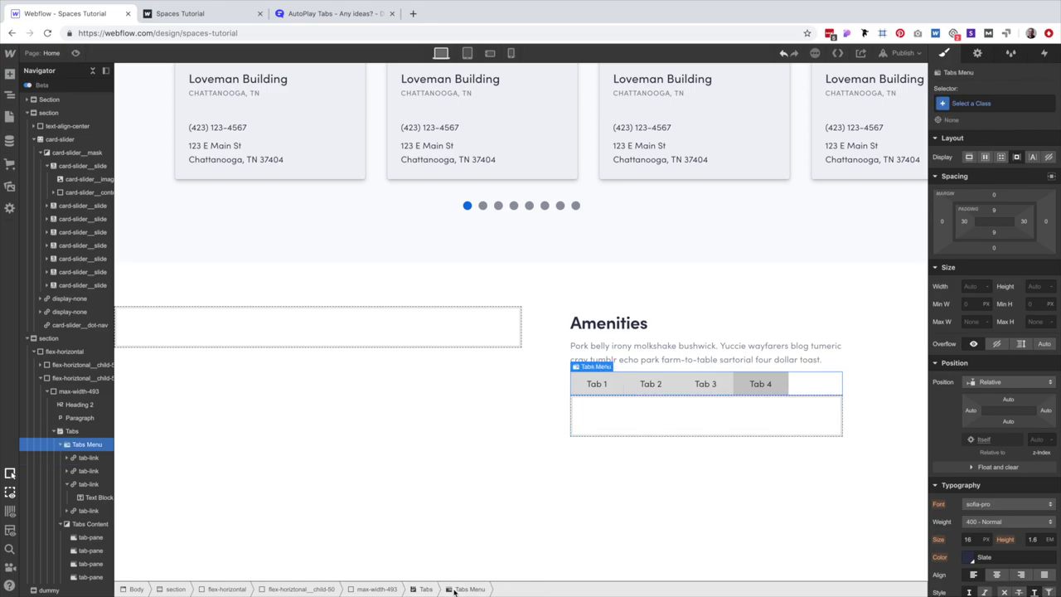
left_click(955, 104)
type("ta")
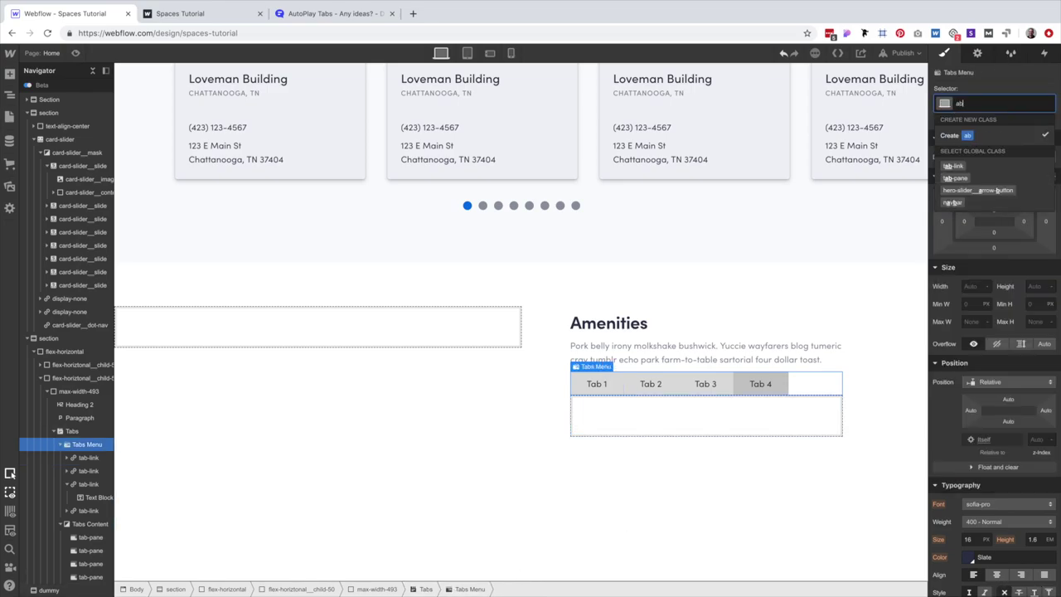
type("bs-menu")
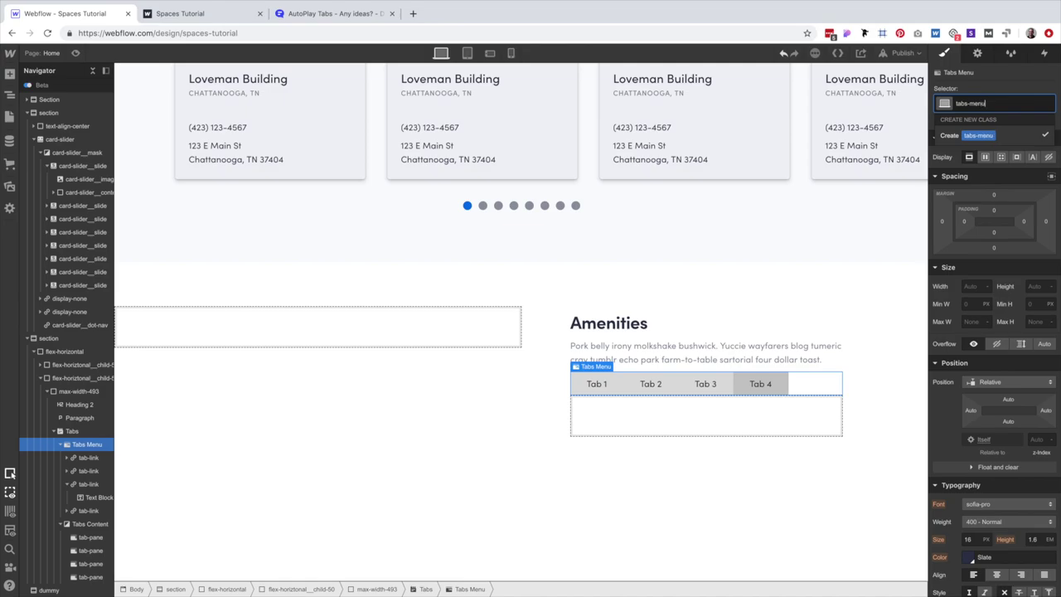
key("Return")
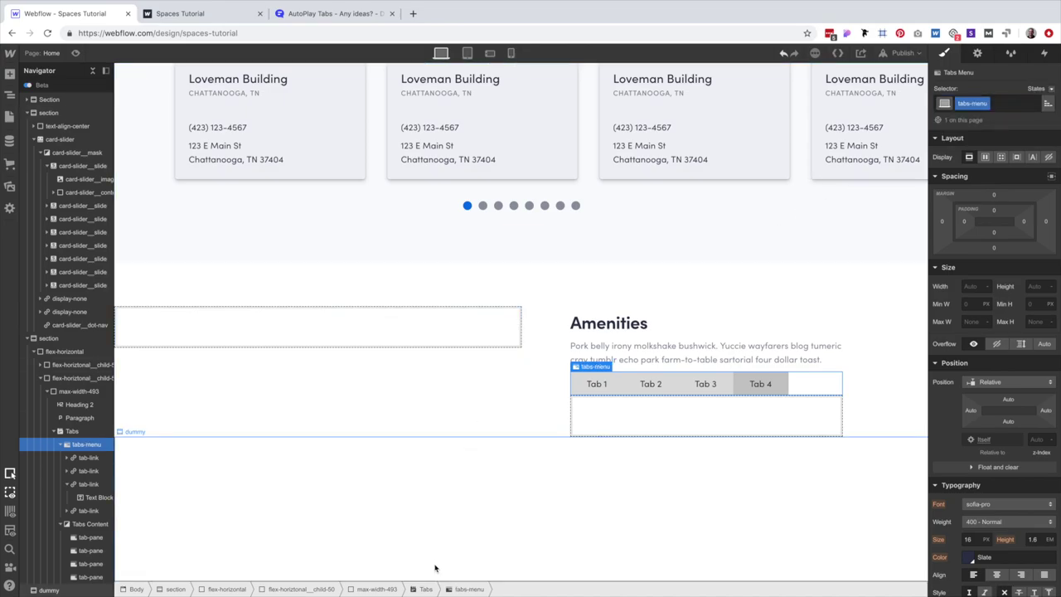
Create and apply the class tabs to the parent Tabs element in the Amenities section.
left_click(425, 589)
left_click(980, 103)
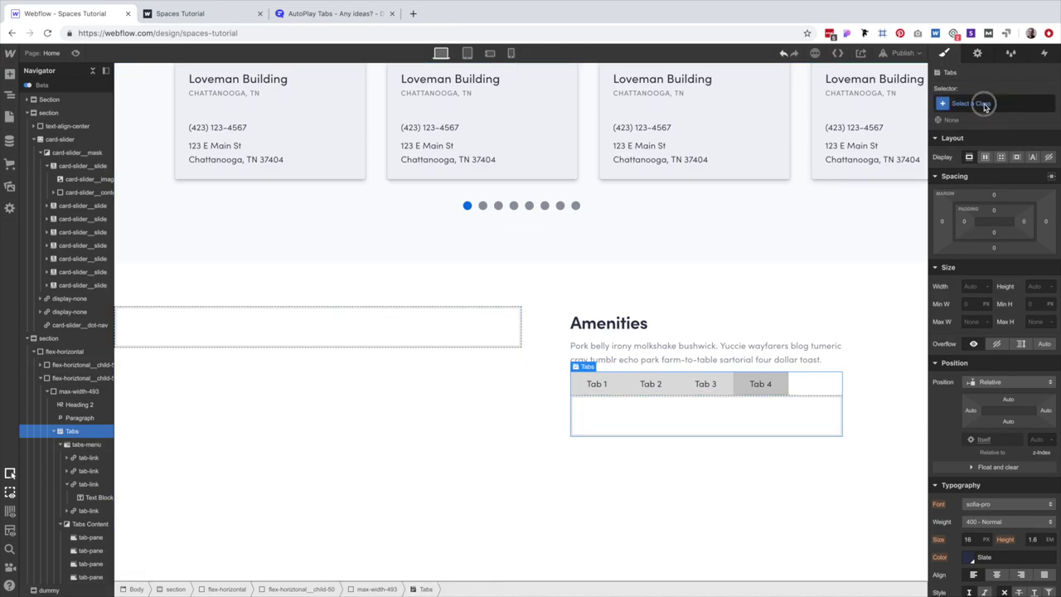
type("tabs")
key("Return")
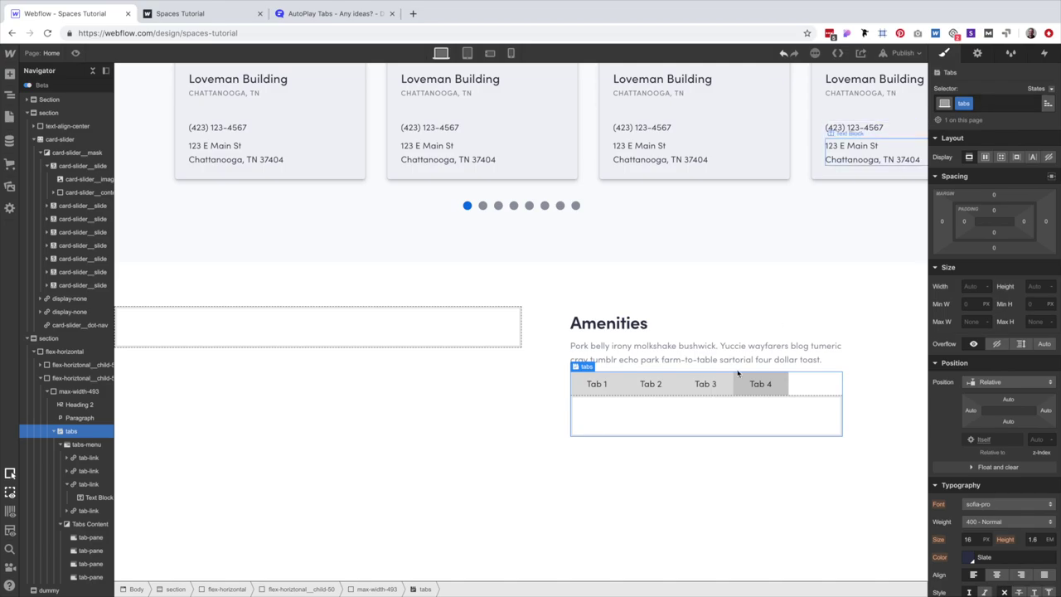
Insert an image into the Tab 4 pane and choose the podcast-recording photo from the existing assets.
left_click(696, 430)
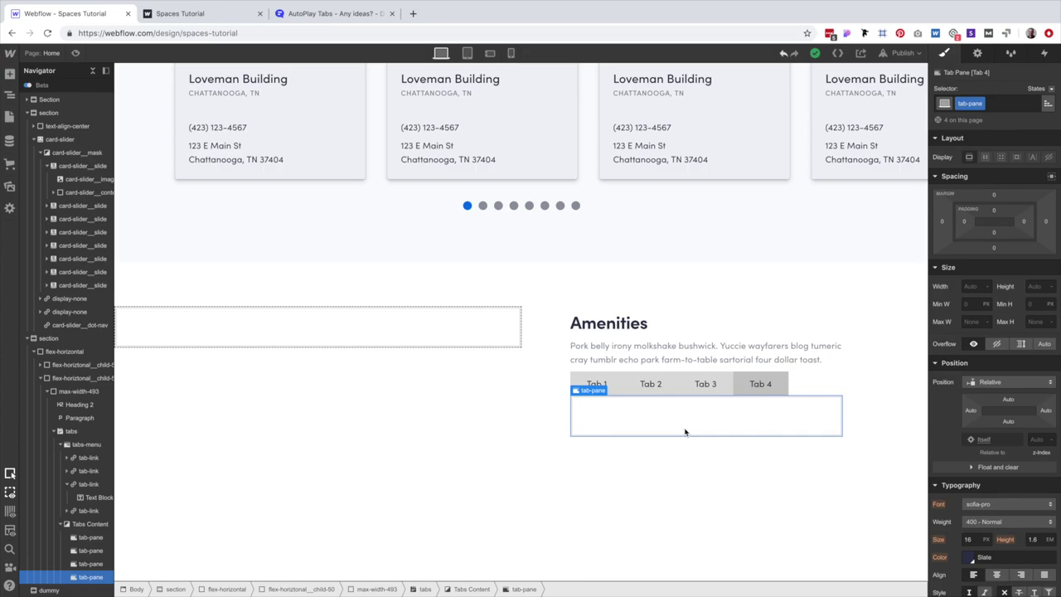
key("super+e")
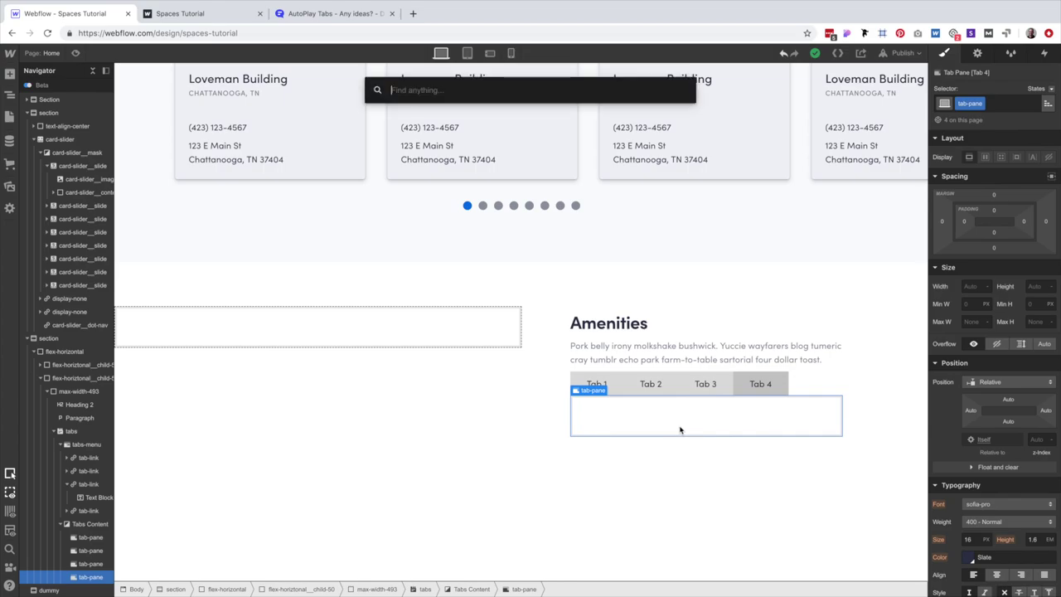
type("ima")
key("Return")
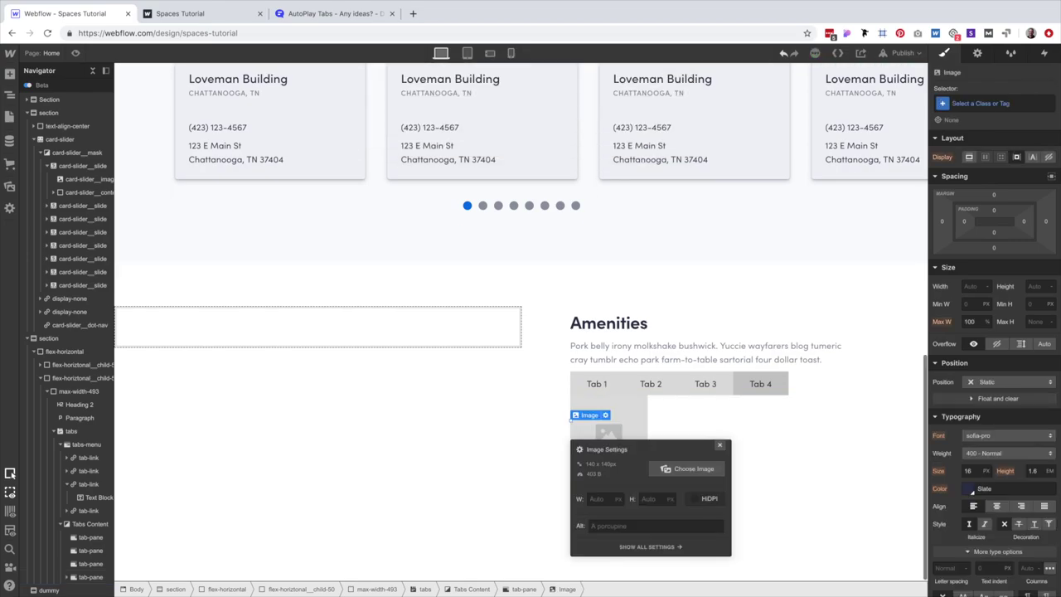
left_click(687, 452)
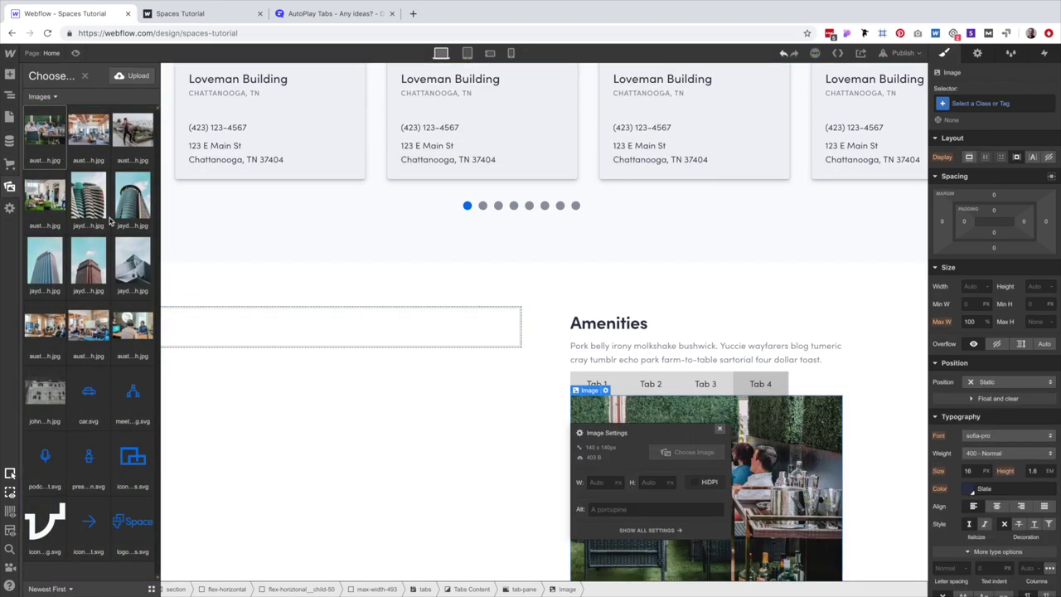
left_click(126, 330)
left_click(719, 428)
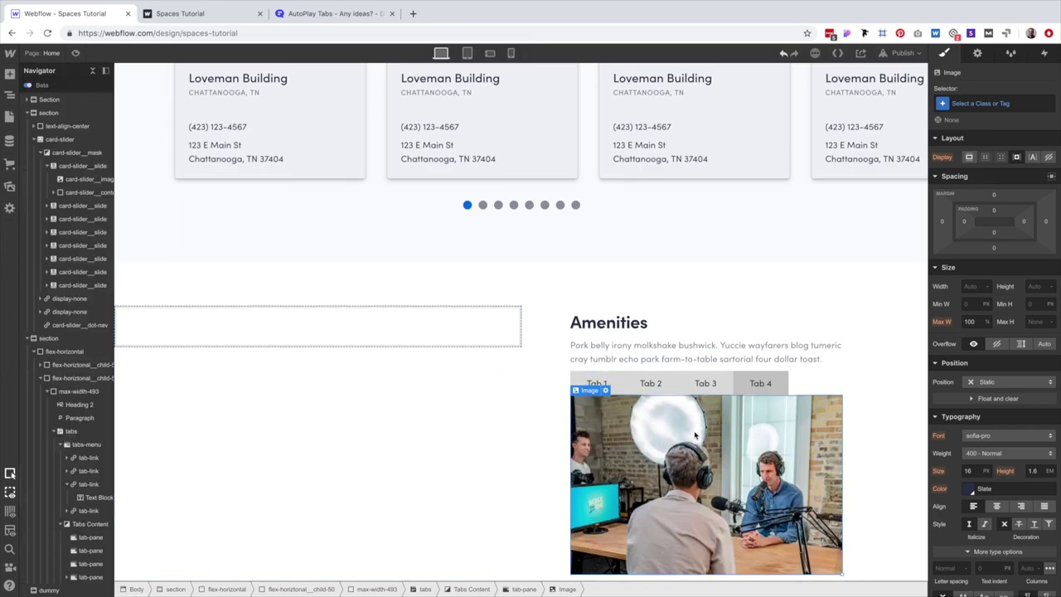
scroll(694, 435, "down", 2)
scroll(693, 437, "up", 1)
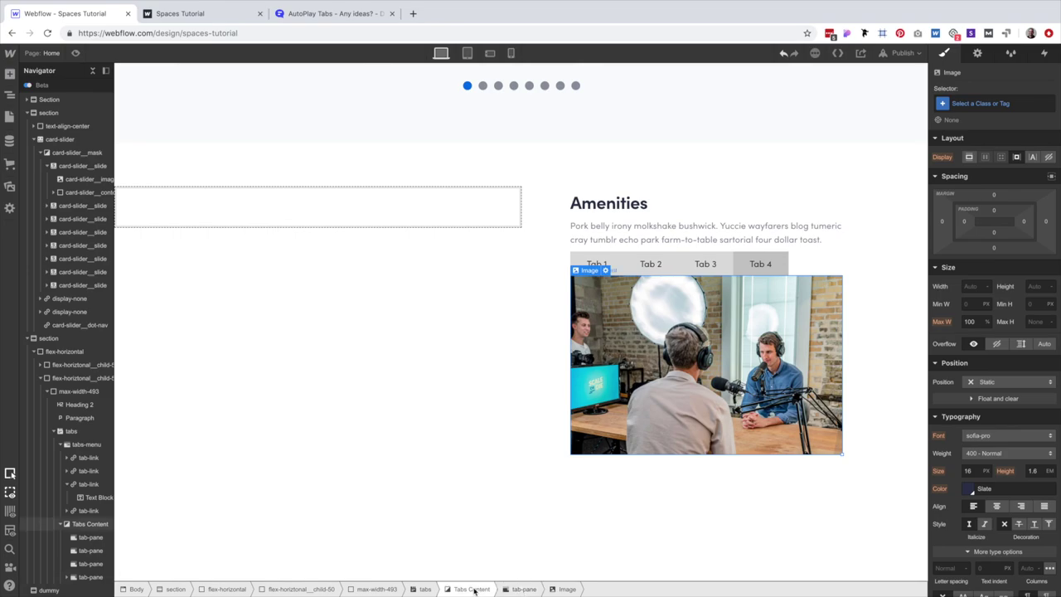
Set the tab-pane class's height to 0 px and its top padding to 75%.
left_click(533, 588)
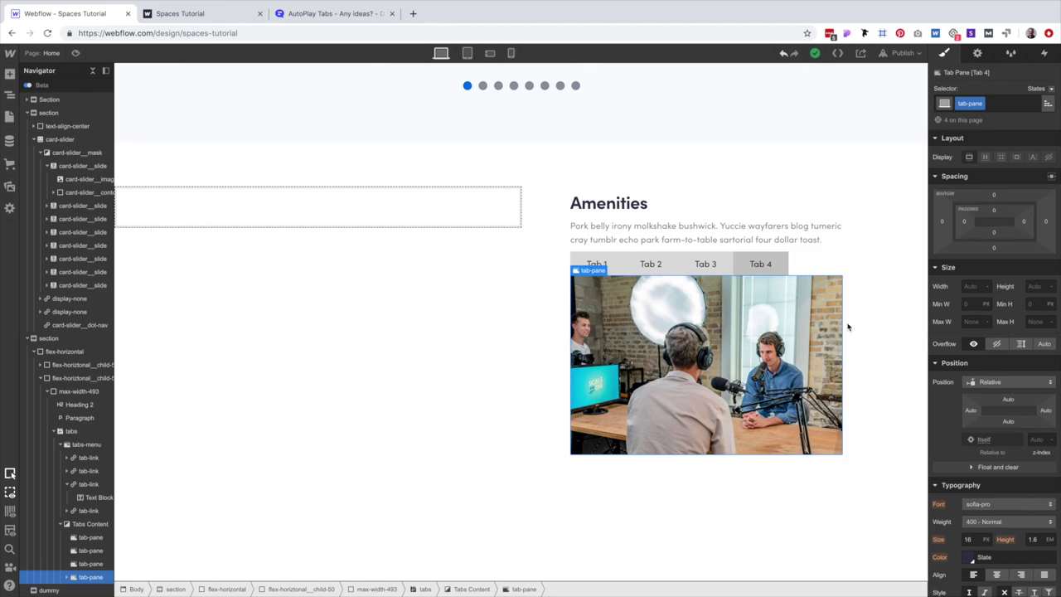
left_click(1030, 285)
key("Return")
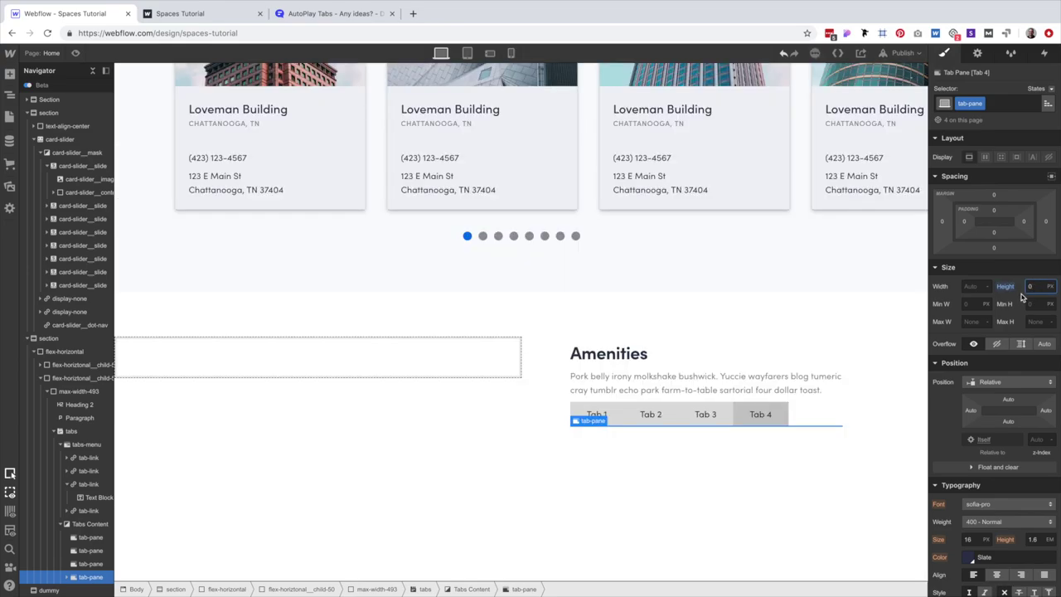
left_click(998, 213)
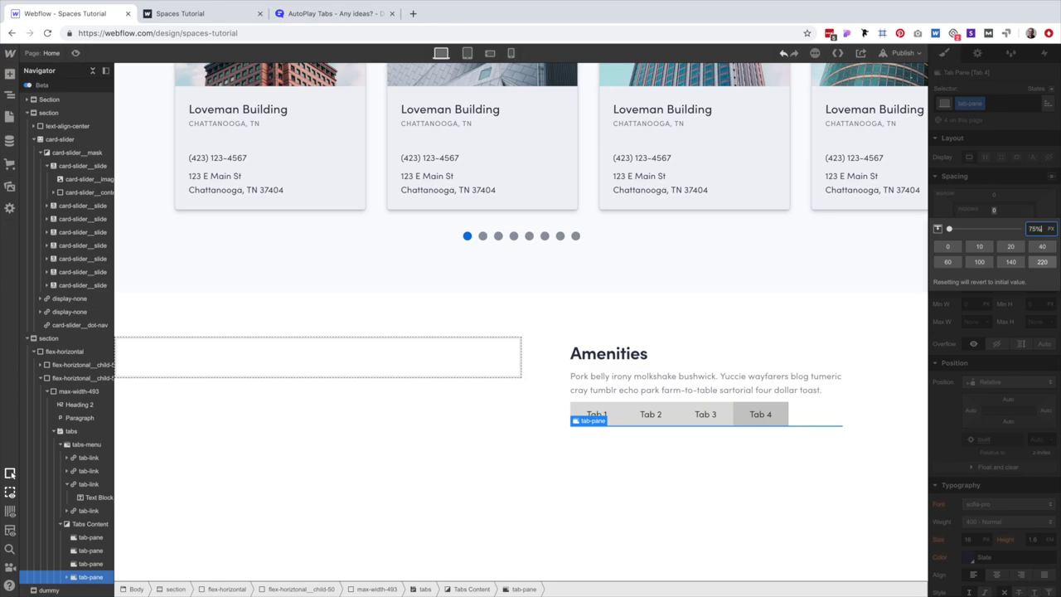
key("Return")
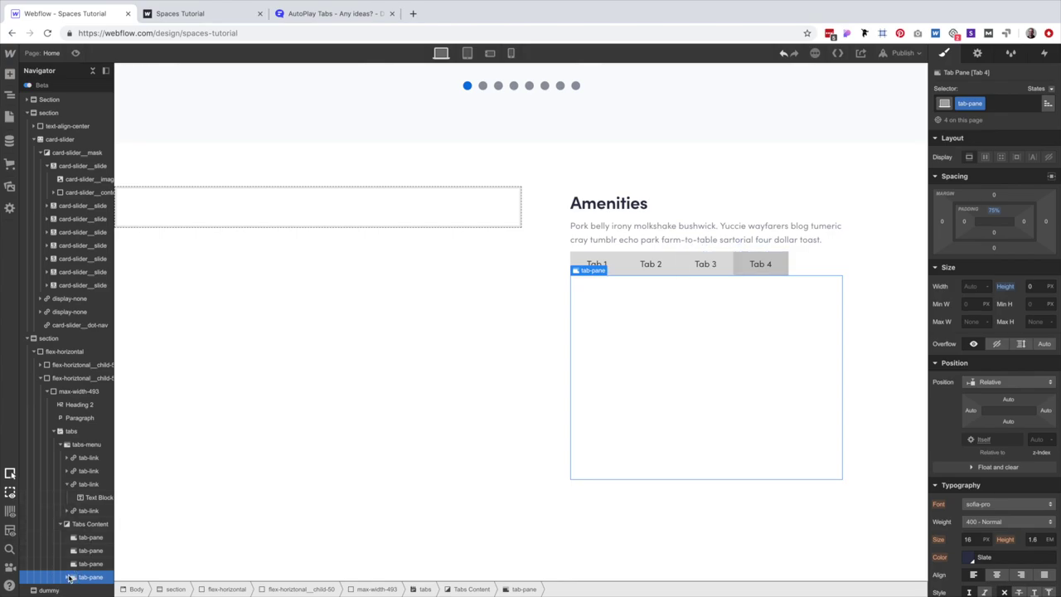
Create and apply the class tabs-image to the image inside the Tab 4 pane.
left_click(67, 524)
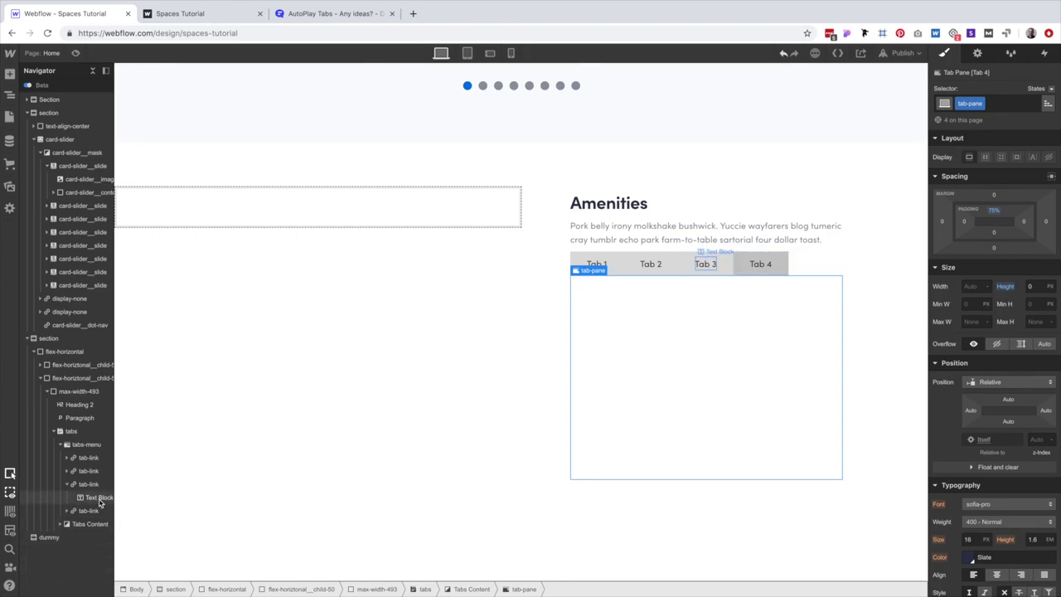
left_click(613, 362)
left_click(90, 590)
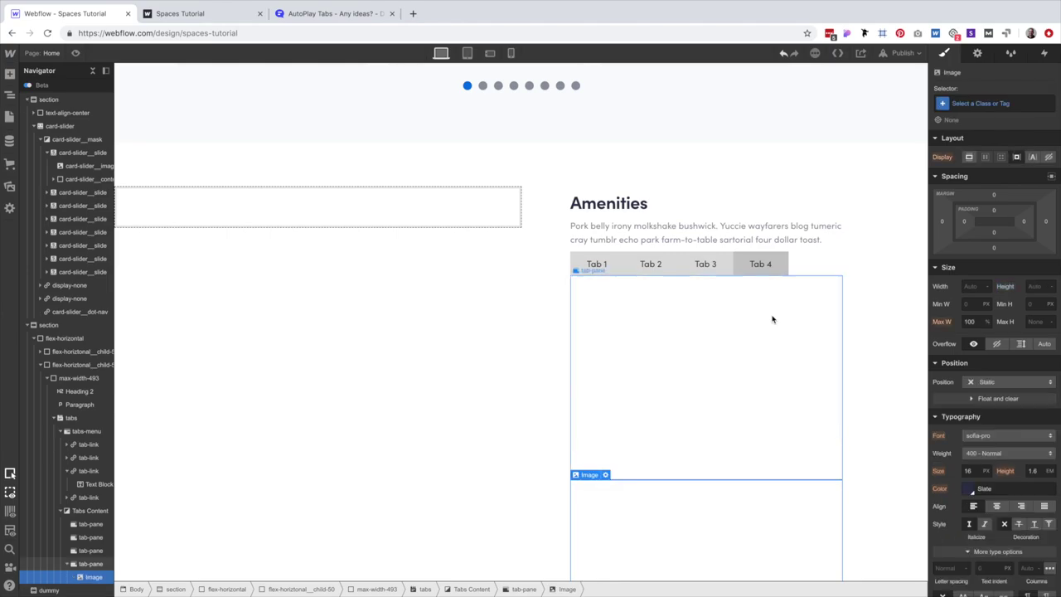
left_click(977, 104)
type("tabs")
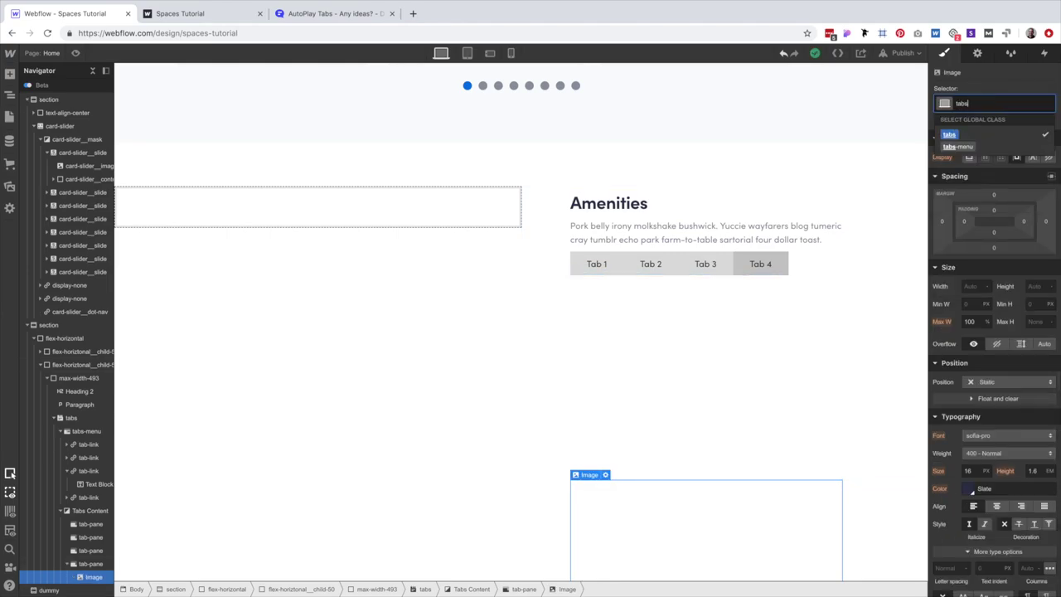
type("-image")
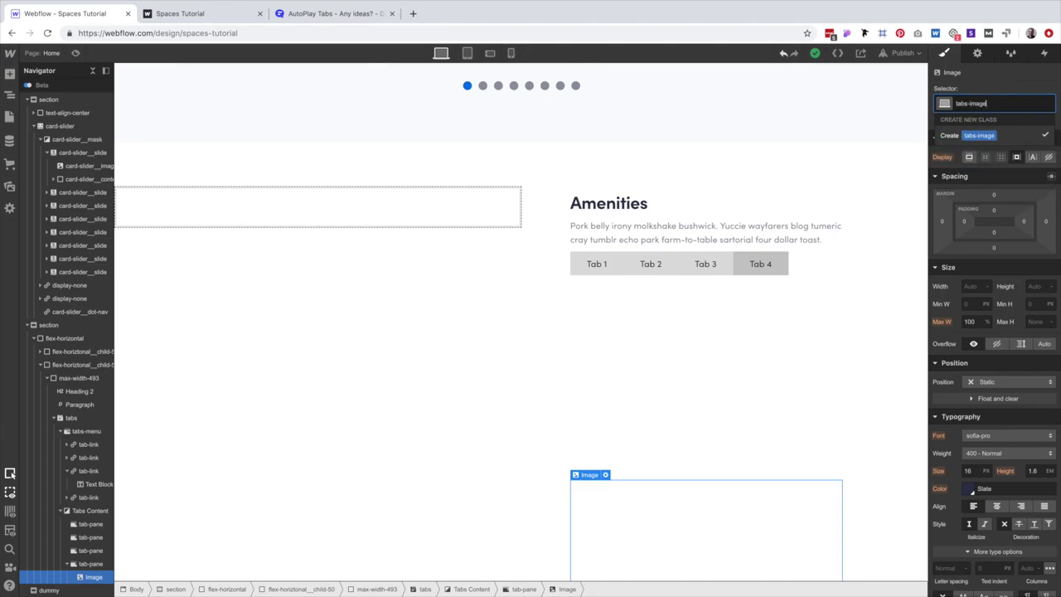
key("Return")
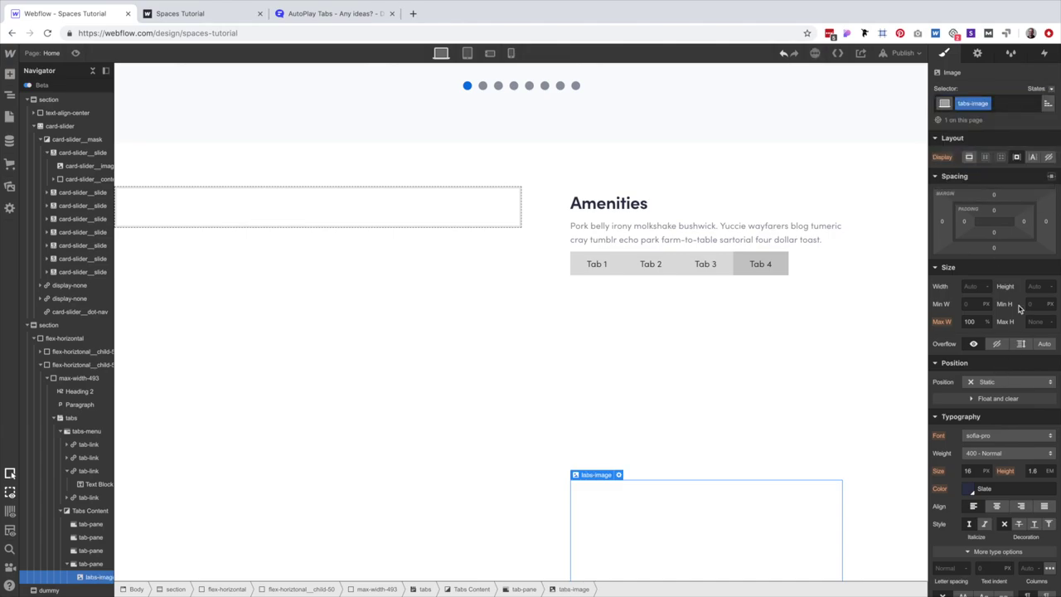
Position tabs-image absolutely with 0% offsets on all sides, and set its height and width to 100%.
left_click(986, 381)
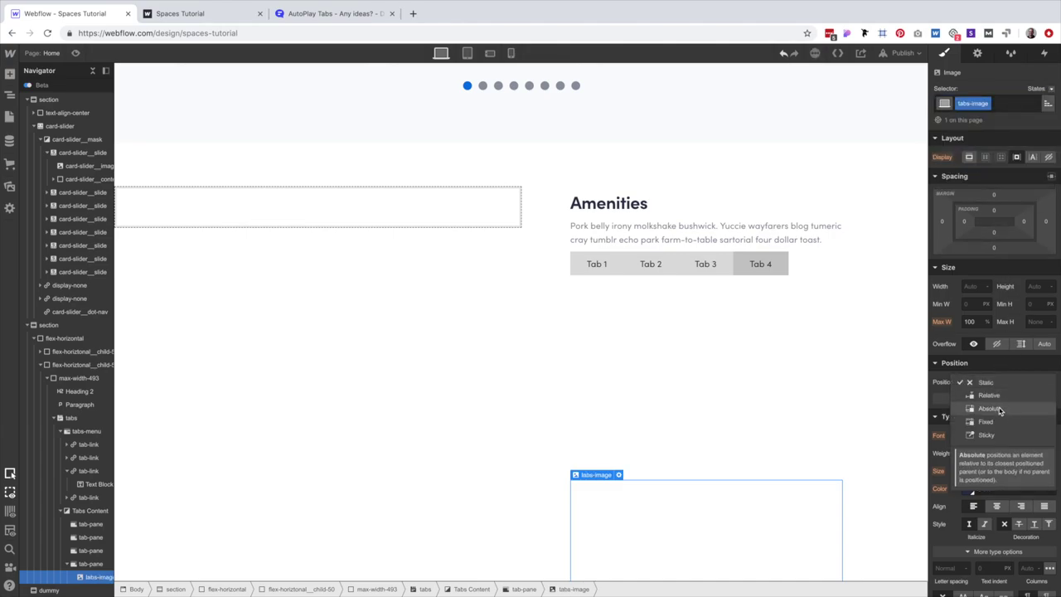
left_click(1001, 406)
left_click(1051, 397)
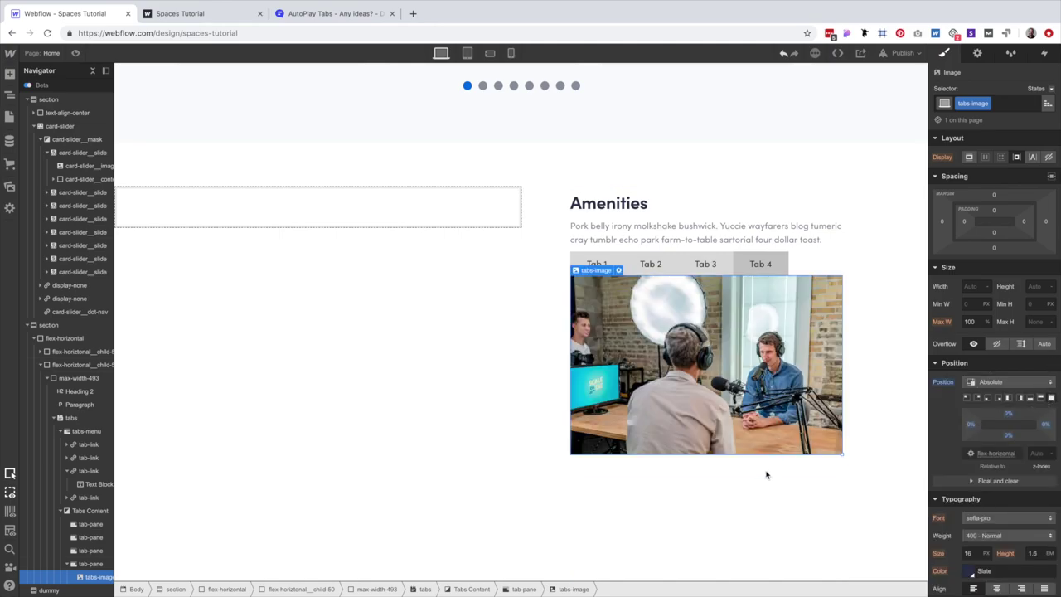
left_click(1037, 287)
type("100%")
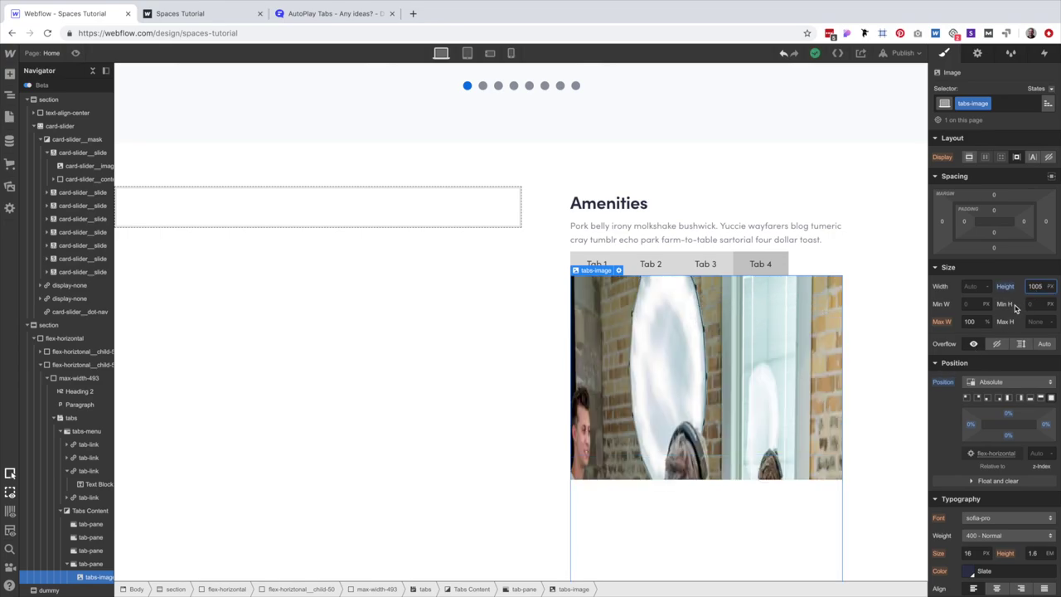
key("Return")
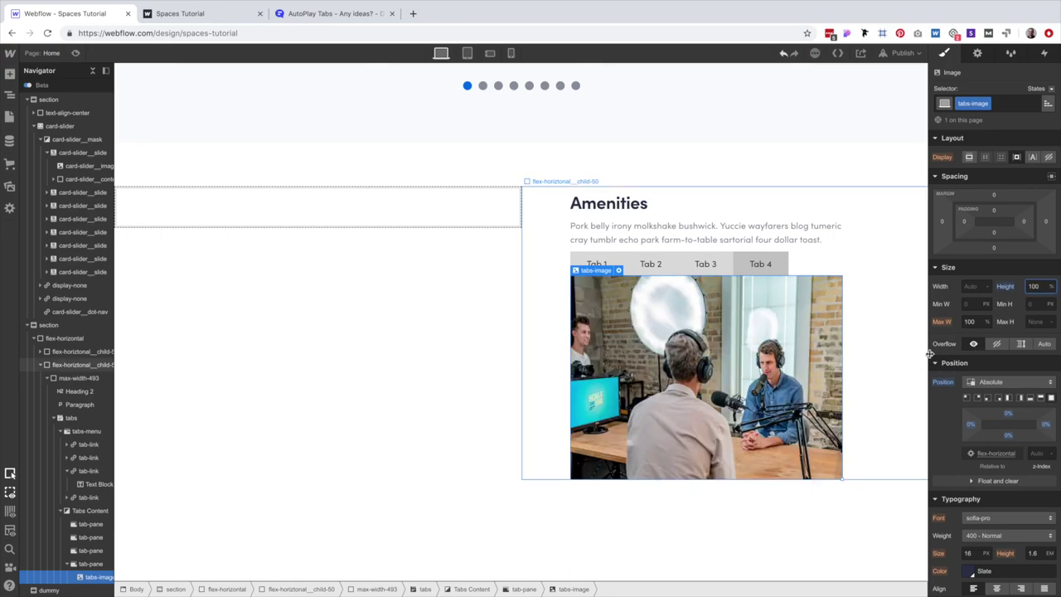
left_click(969, 285)
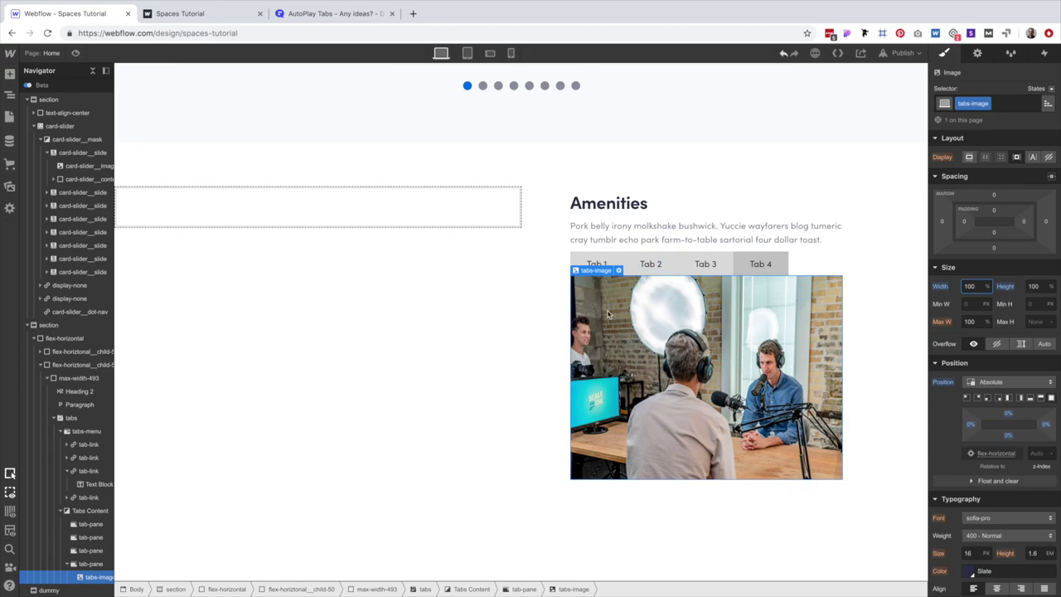
Add the tabs-image class to the object-fit: cover rule in the page's HTML Embed code and save it.
scroll(66, 124, "up", 2)
left_click(65, 112)
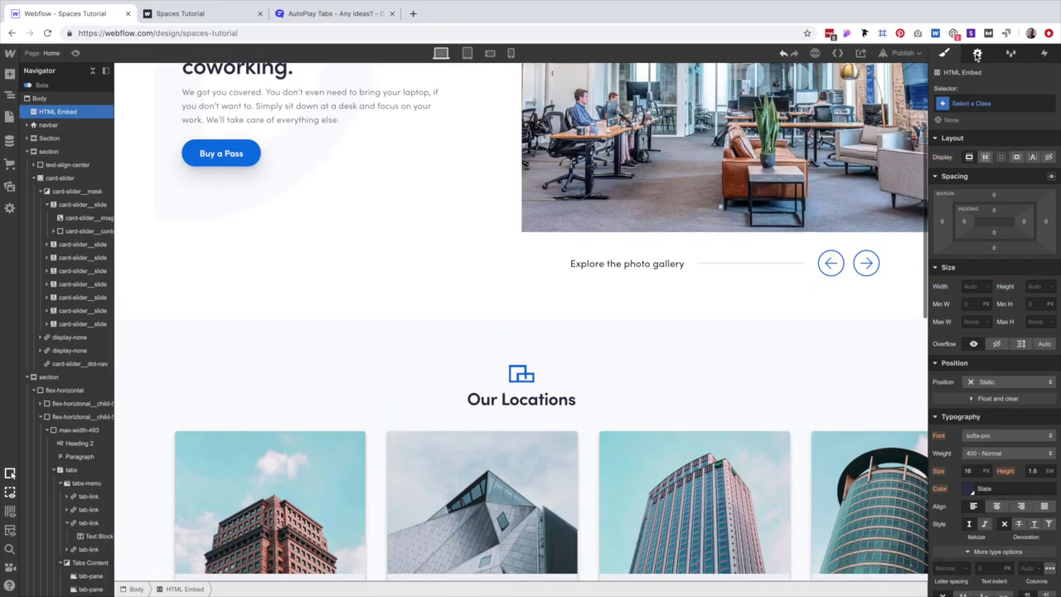
left_click(977, 52)
left_click(992, 140)
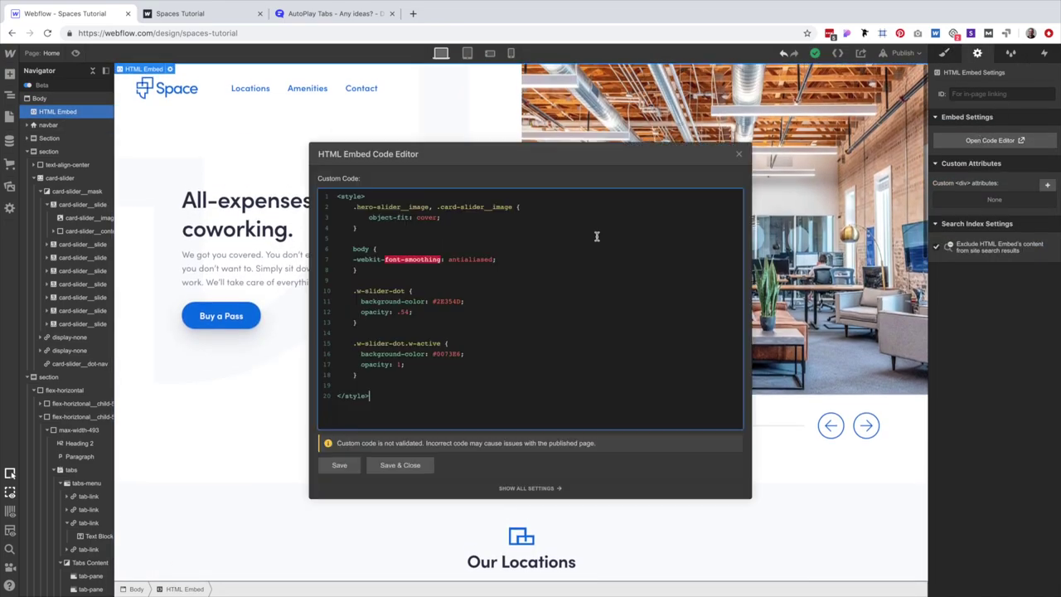
left_click(509, 208)
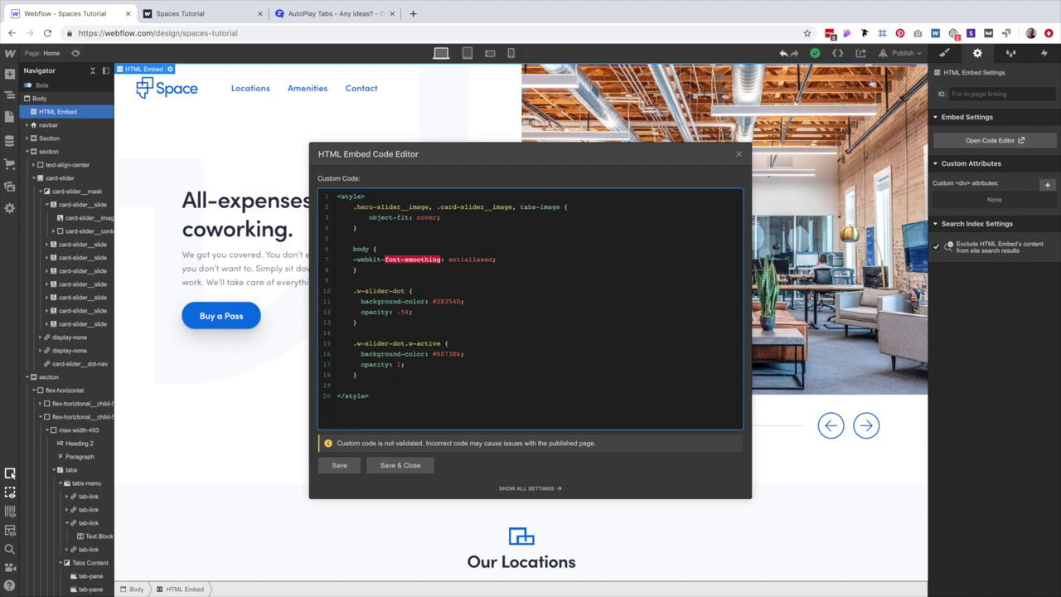
left_click(400, 464)
Create and apply the class tabs-content to the Tabs Content element that holds the panes.
scroll(563, 486, "down", 2)
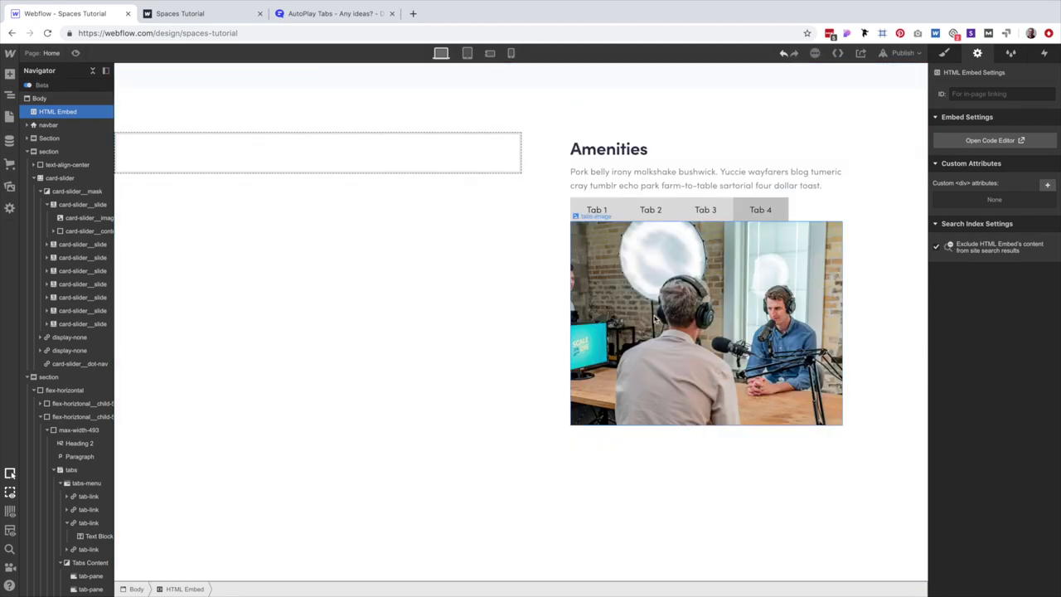
left_click(653, 319)
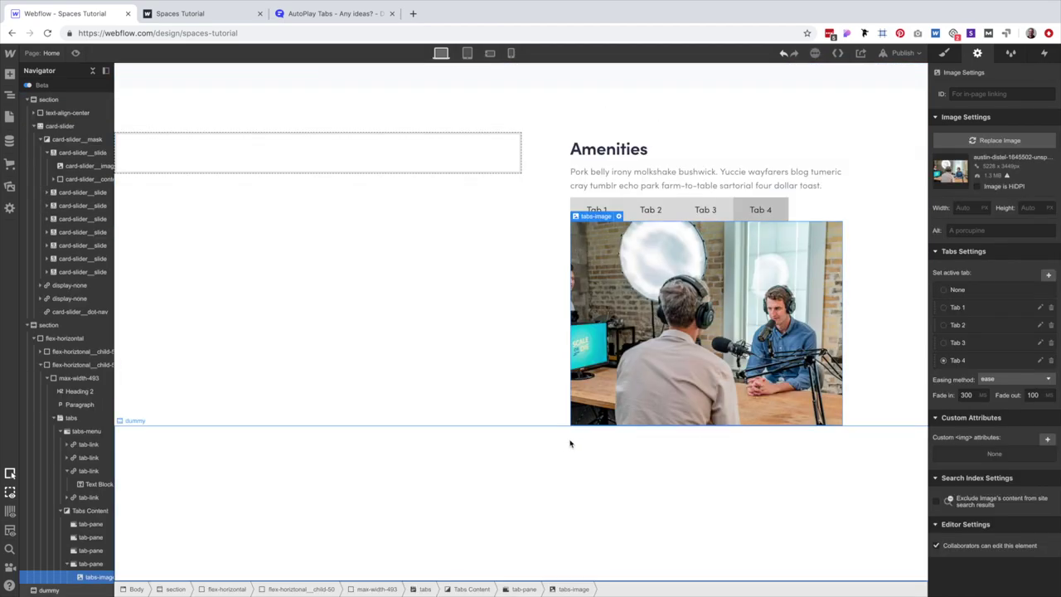
left_click(472, 590)
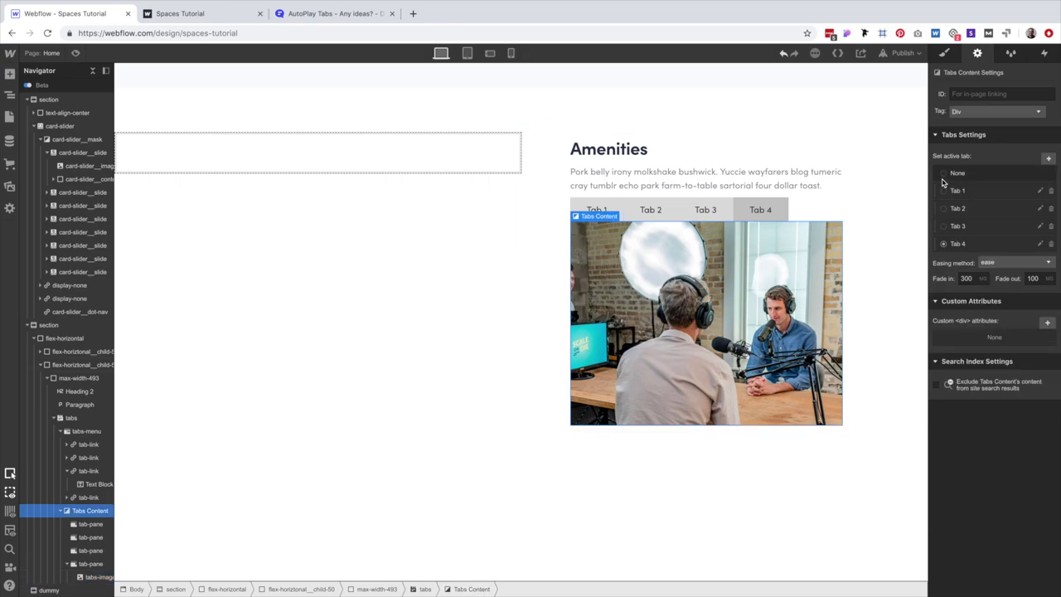
left_click(945, 52)
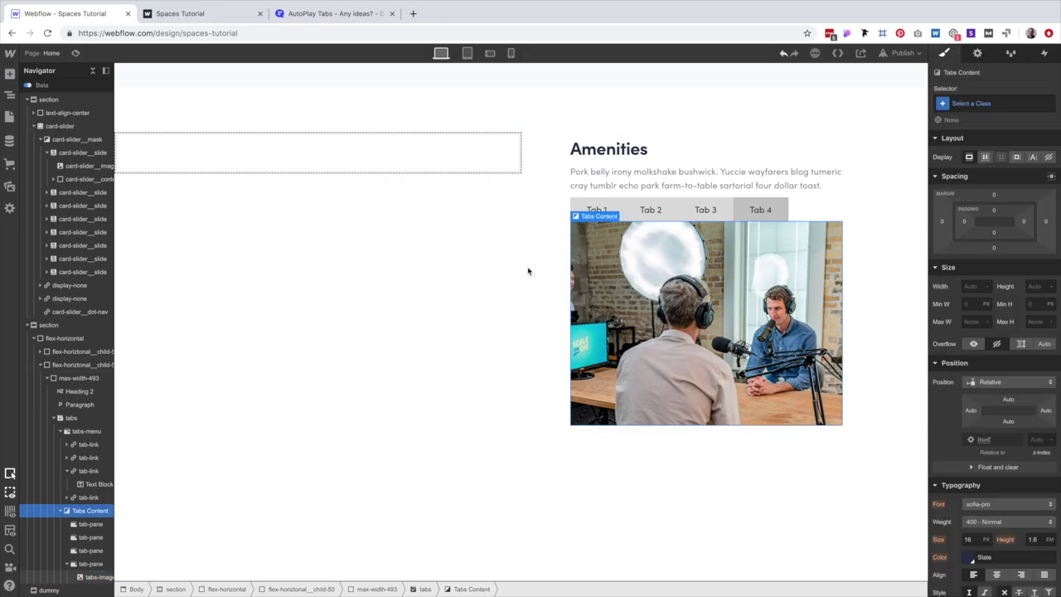
left_click(965, 104)
type("tabs-")
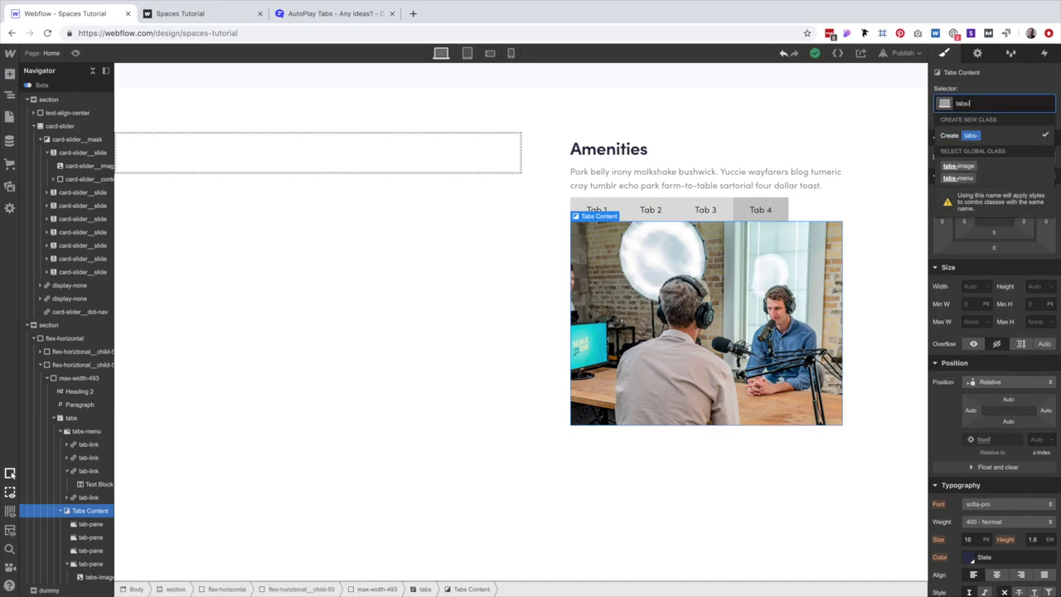
type("content")
key("Return")
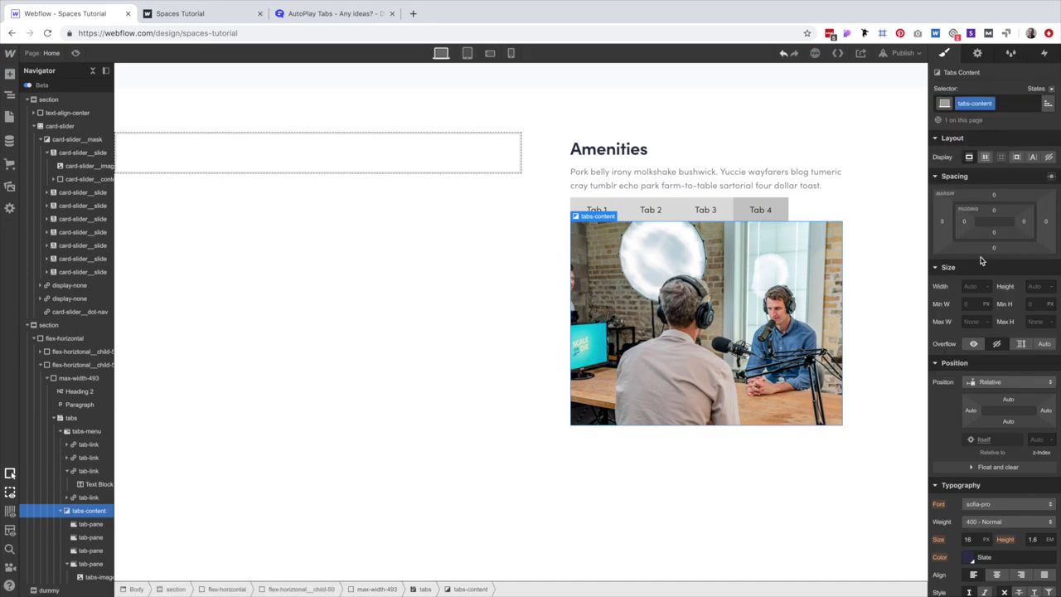
Set the position of the tabs-content element to Absolute.
left_click(996, 381)
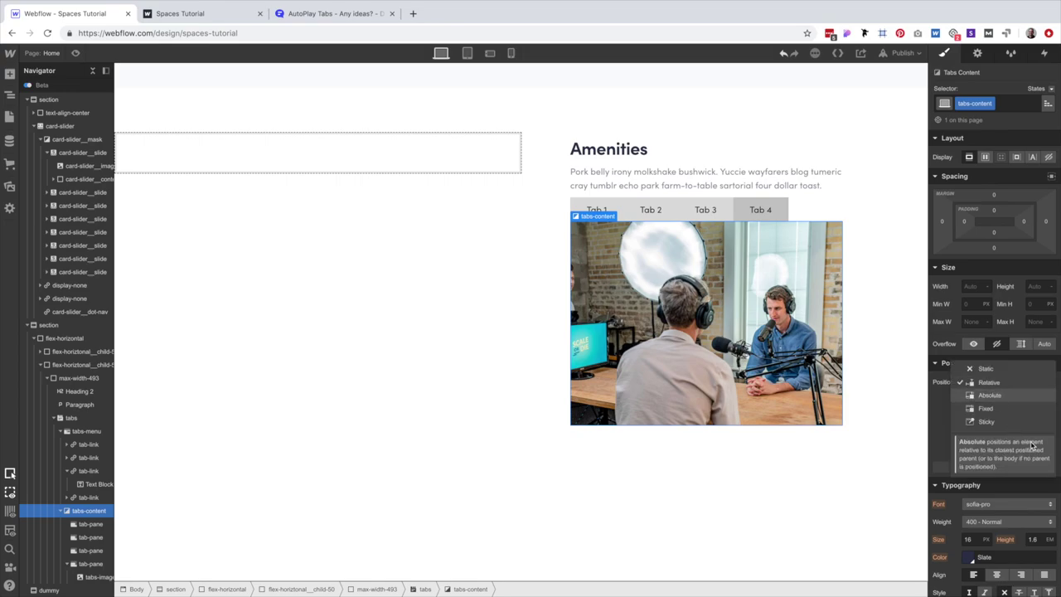
left_click(989, 394)
scroll(414, 248, "up", 10)
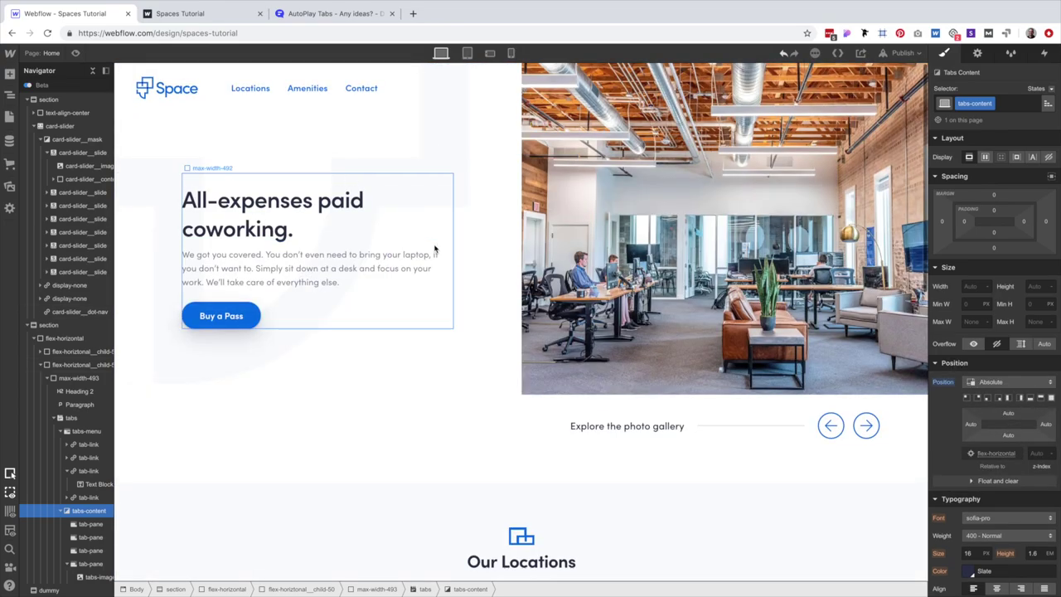
scroll(434, 249, "down", 8)
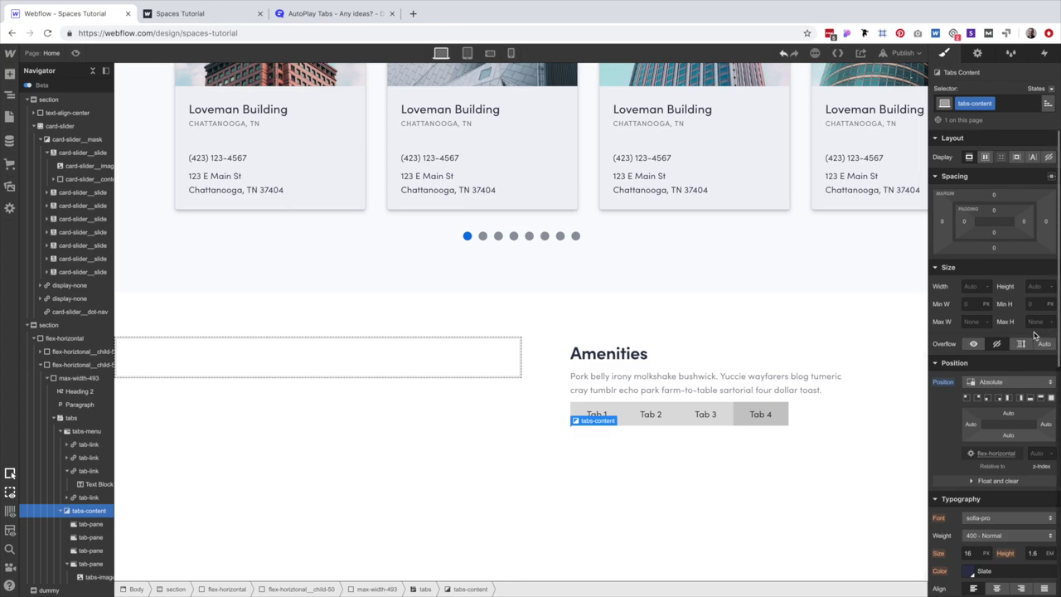
Set the width of tabs-content to 100%.
left_click(972, 286)
type("1")
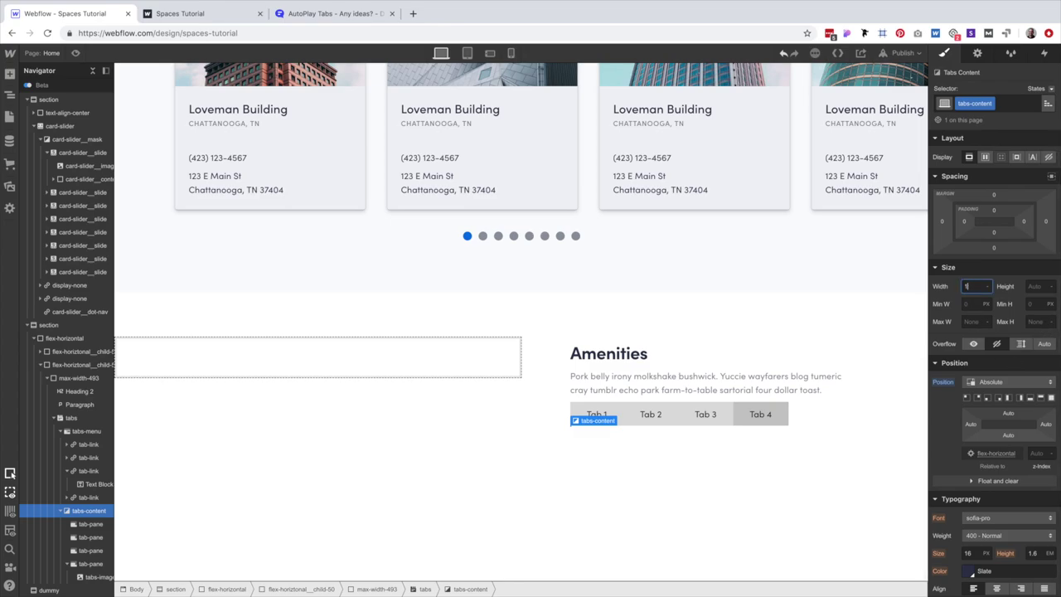
type("00%")
key("Return")
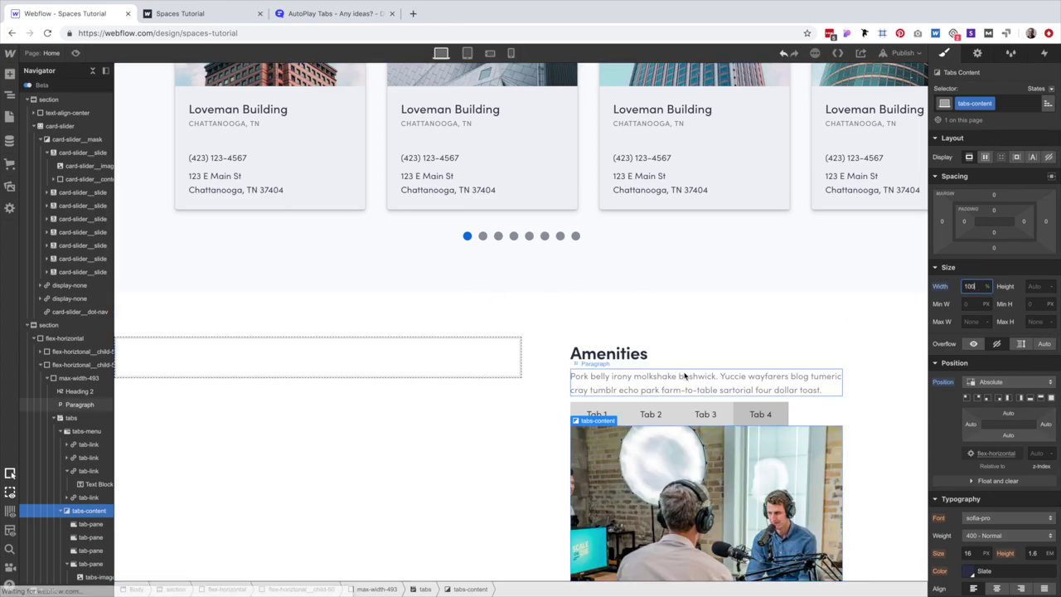
scroll(687, 373, "down", 1)
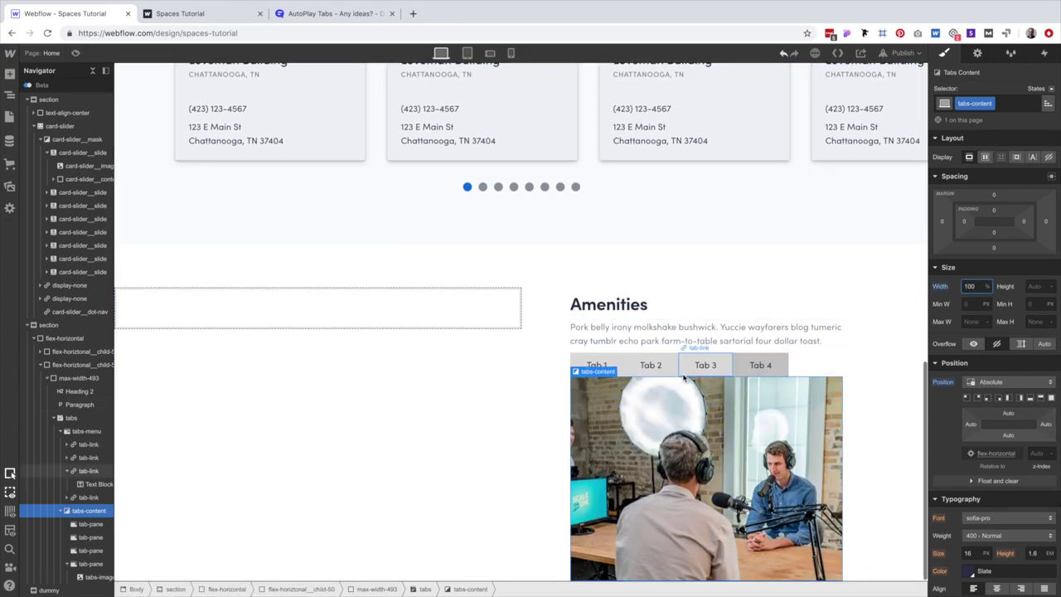
Anchor tabs-content with 0% top and left offsets, and set its parent tabs element to Static position.
left_click(962, 398)
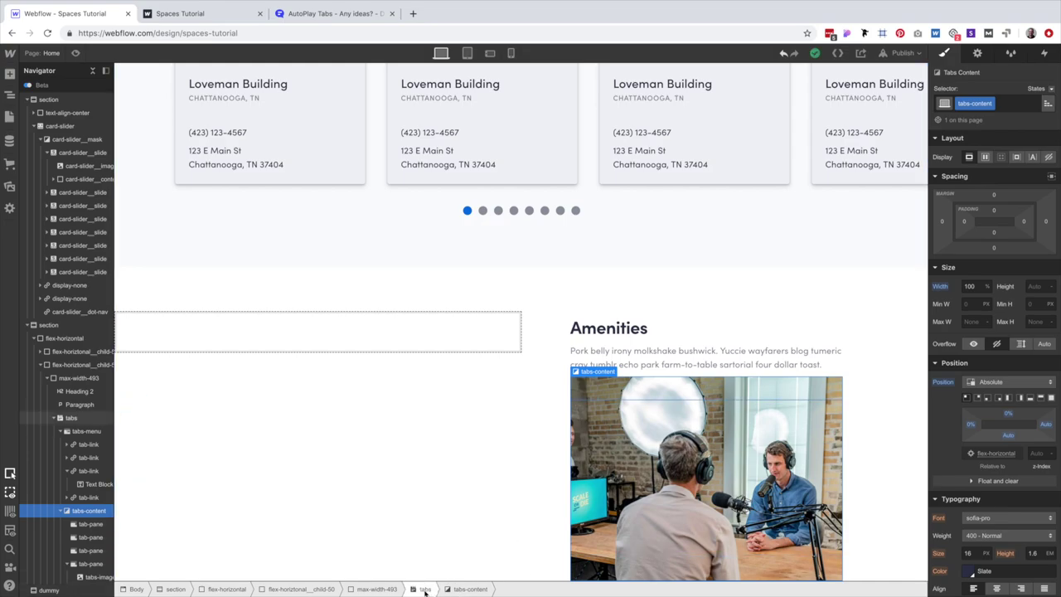
left_click(426, 589)
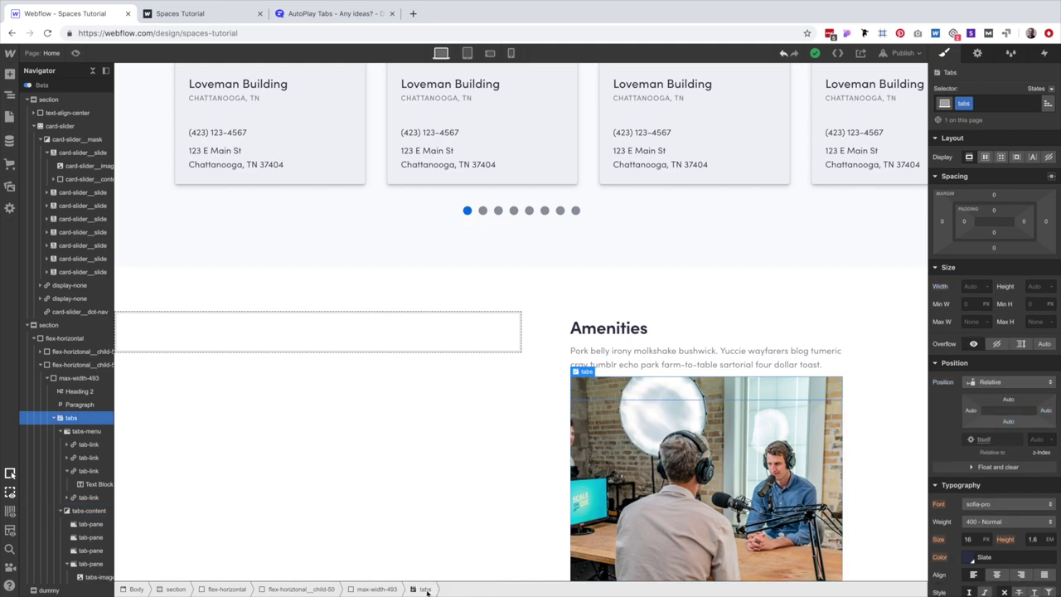
left_click(986, 385)
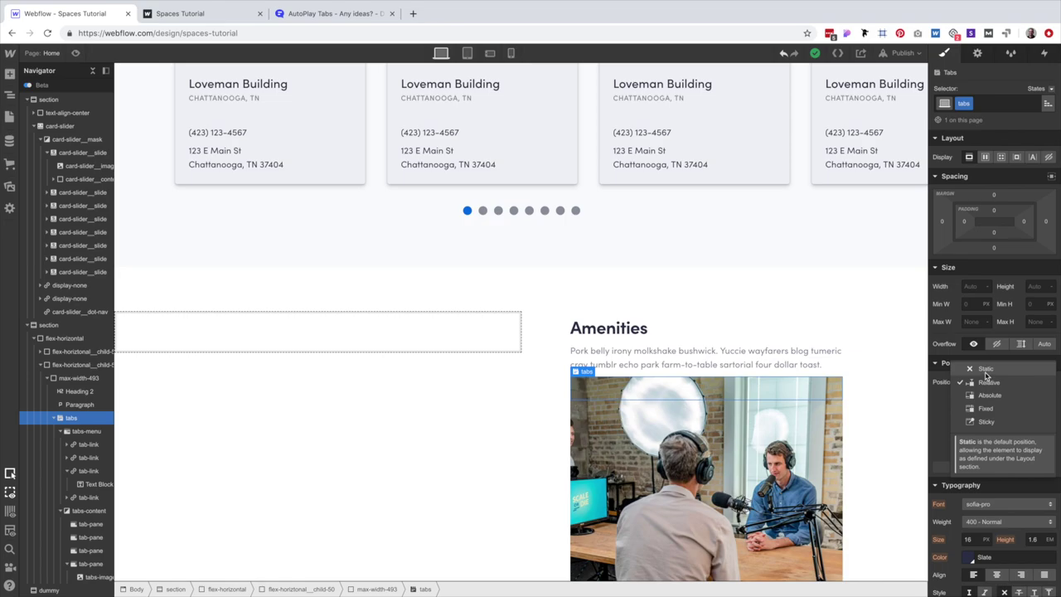
left_click(986, 370)
scroll(762, 380, "down", 2)
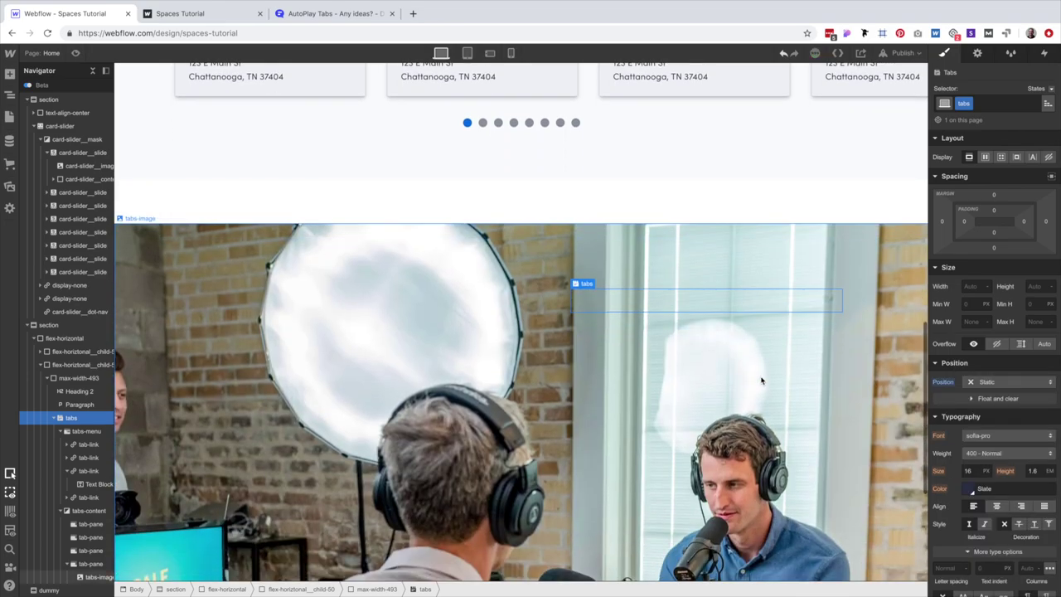
scroll(760, 380, "down", 1)
Reduce the width of the tabs-content element to 50%.
left_click(266, 220)
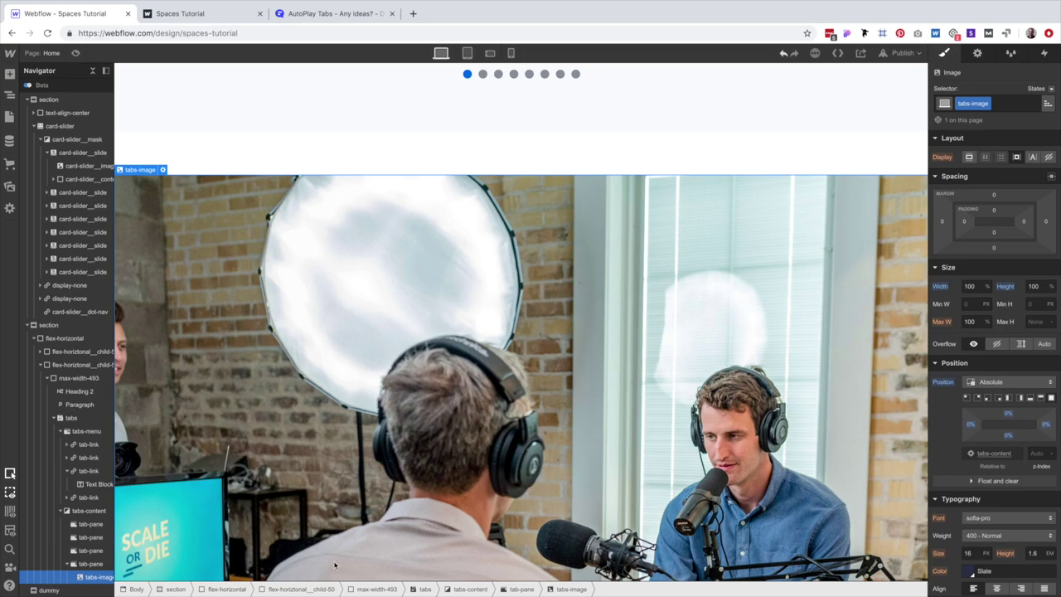
left_click(470, 588)
left_click(977, 286)
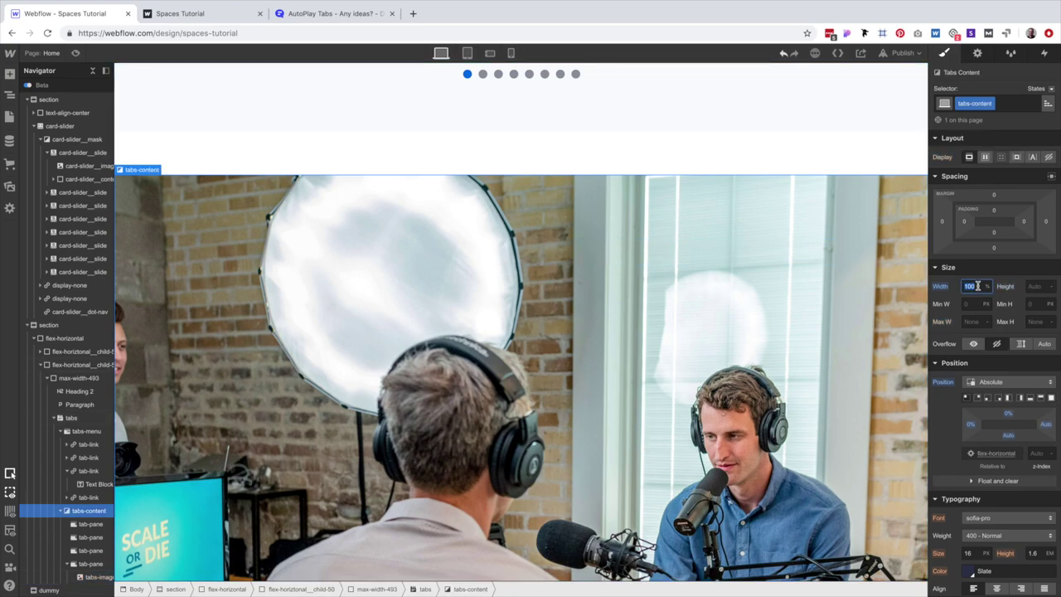
type("50")
key("Return")
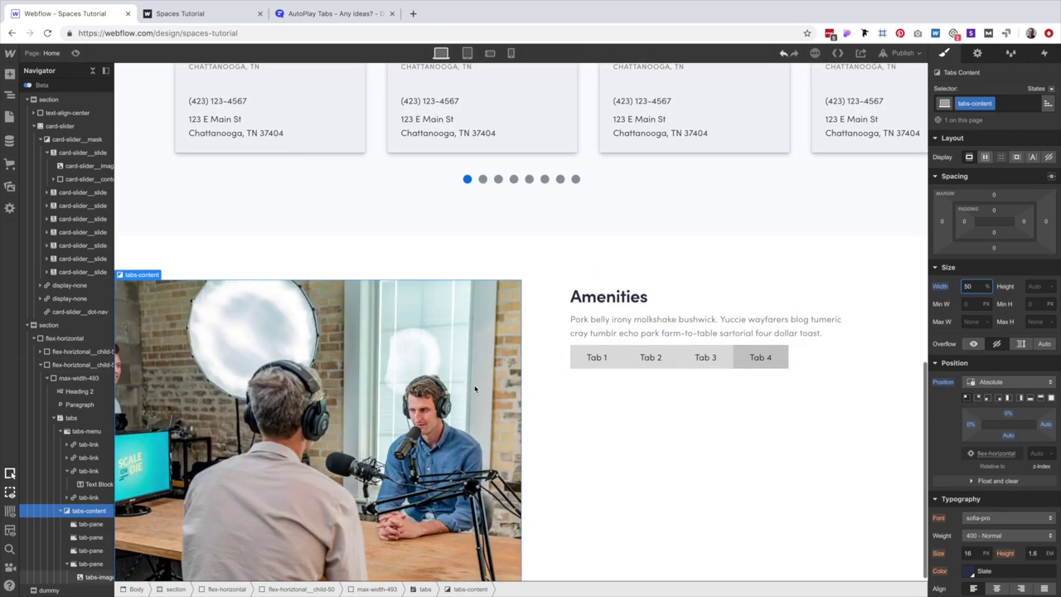
scroll(475, 386, "down", 1)
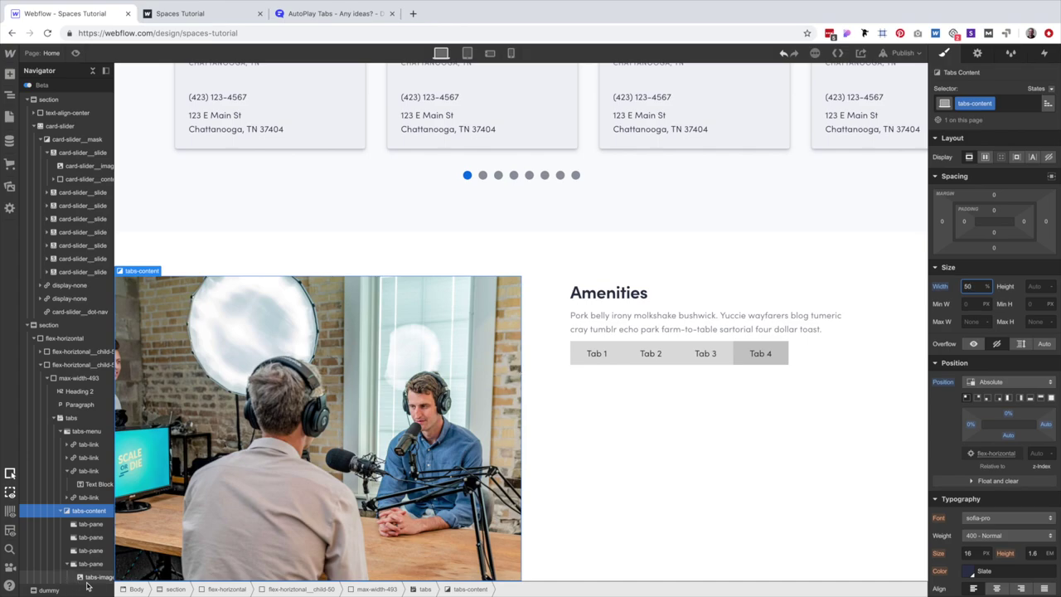
Set the height of the dummy section to 100 VH.
left_click(49, 589)
left_click(1032, 286)
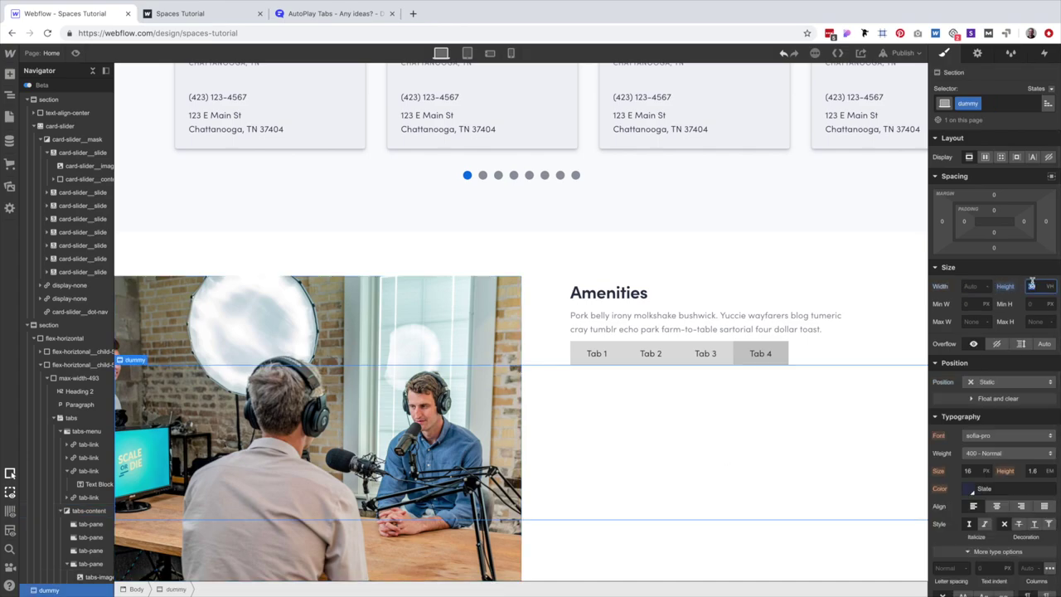
type("100")
key("Return")
scroll(771, 324, "down", 2)
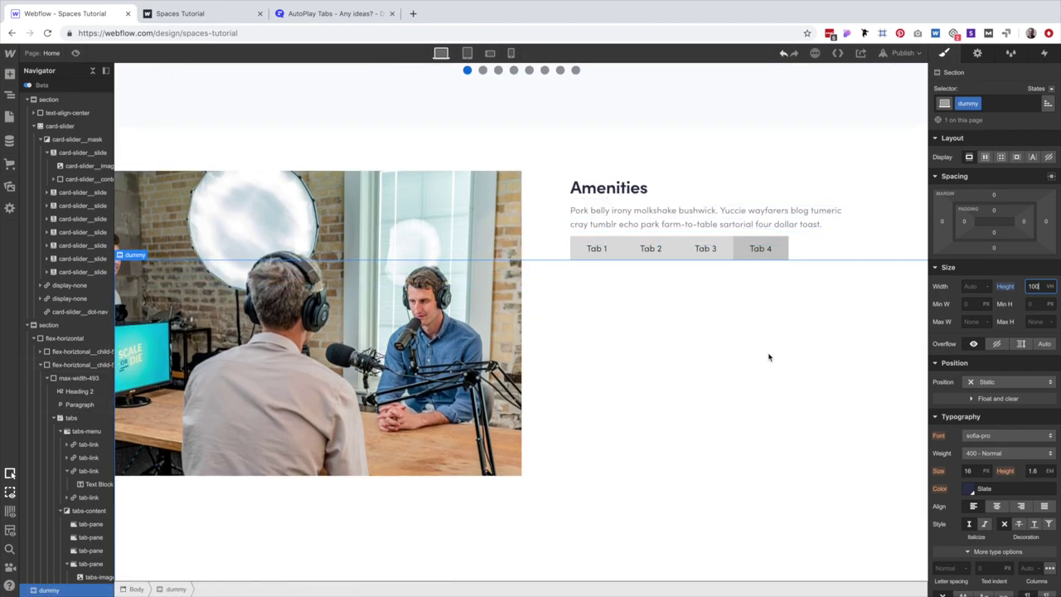
scroll(663, 364, "up", 1)
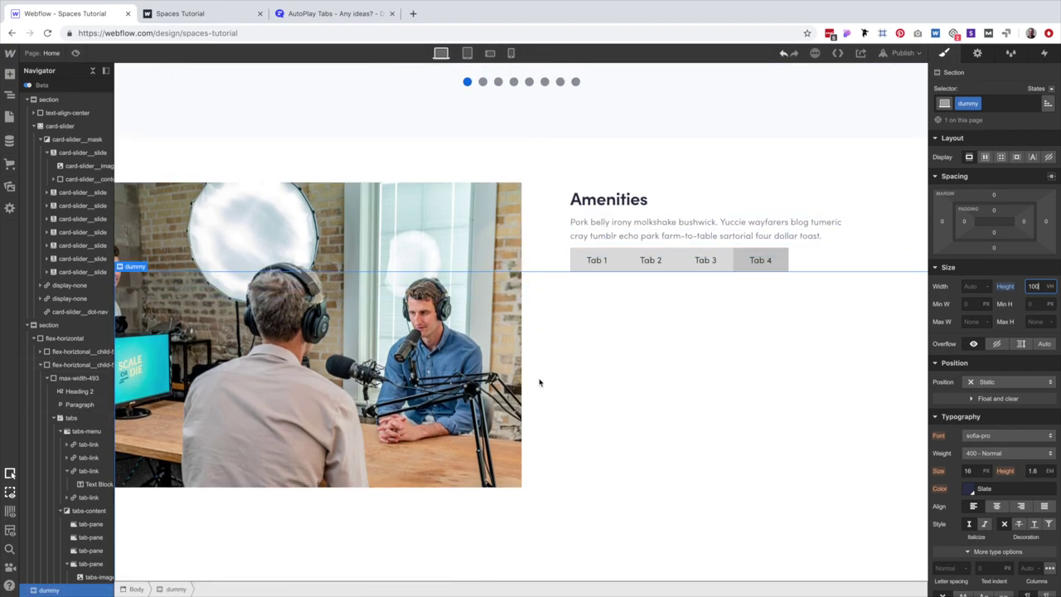
Turn on X-ray mode and inspect the layout of the Amenities column and its enclosing section.
left_click(10, 531)
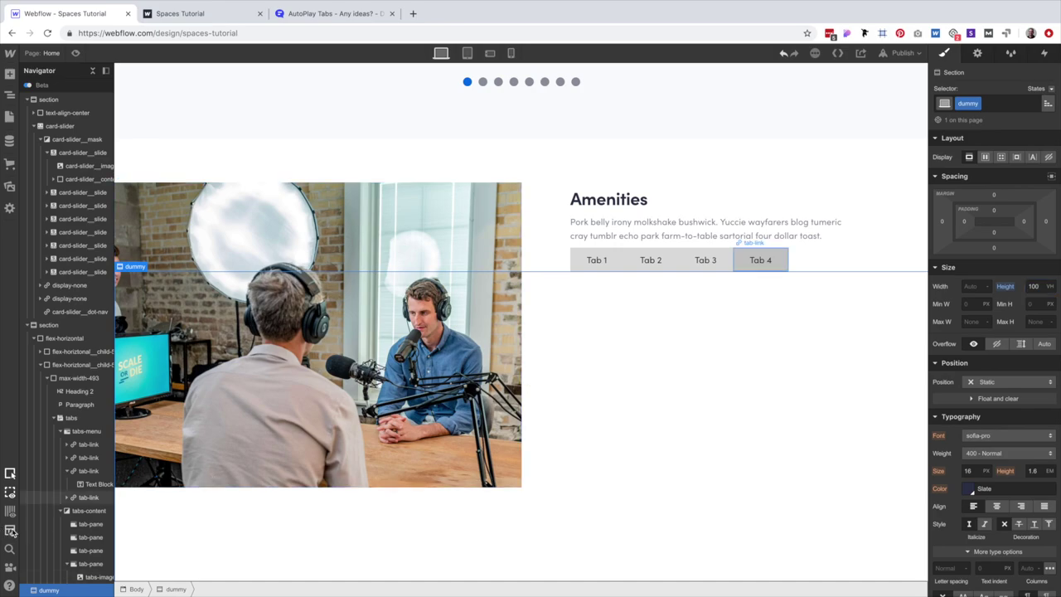
left_click(899, 208)
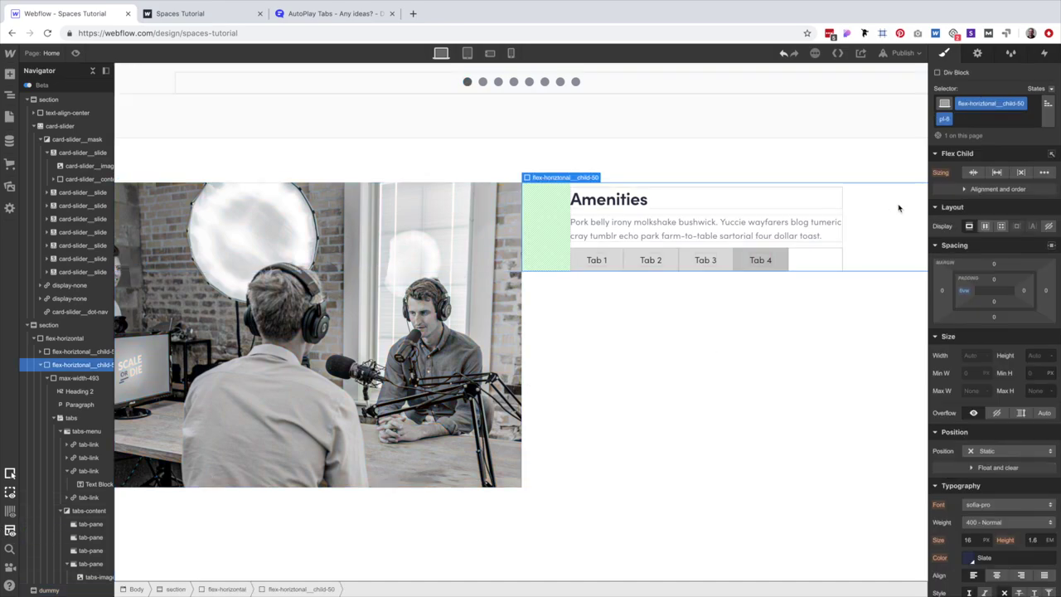
left_click(173, 589)
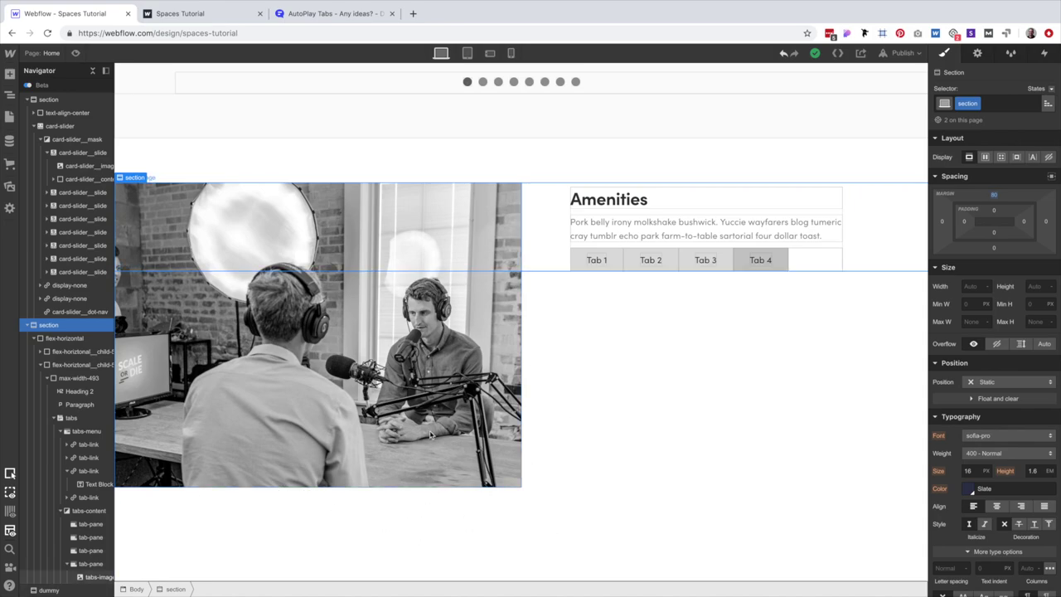
scroll(696, 274, "down", 1)
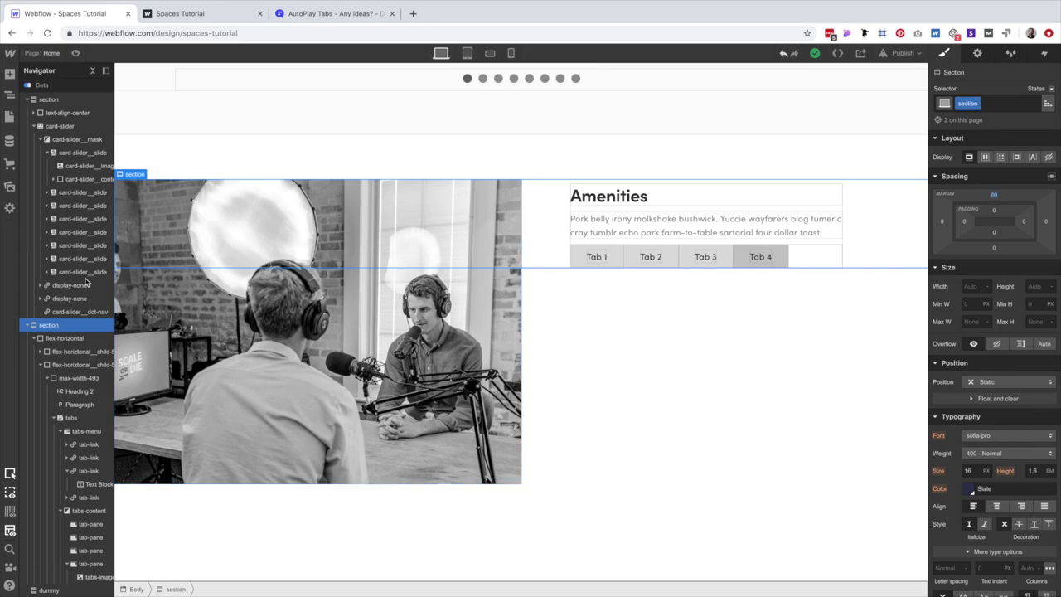
scroll(60, 280, "up", 1)
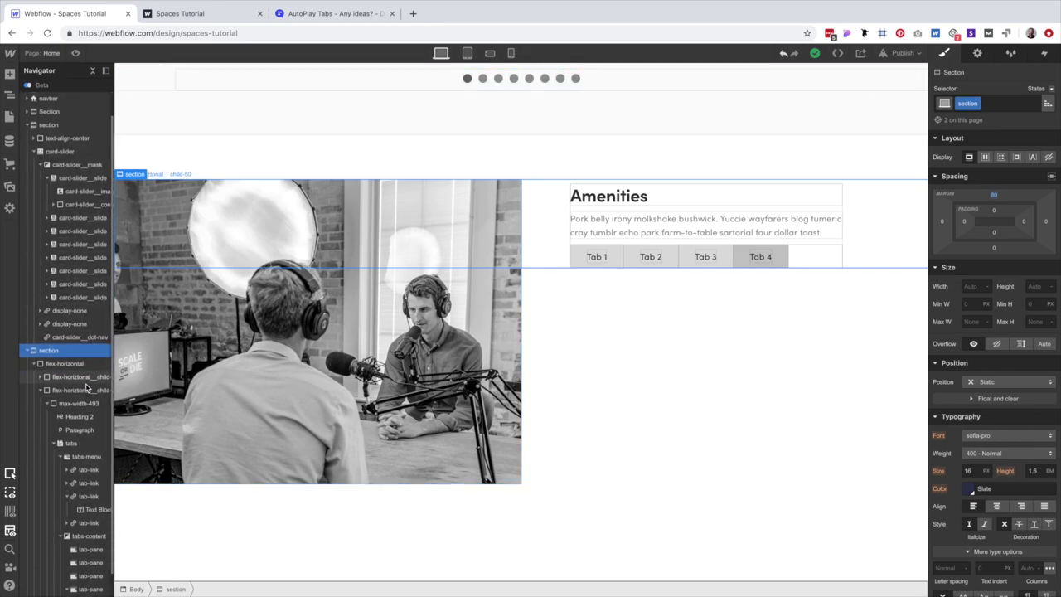
Set the height of the placeholder-image block in the first flex-horizontal child to 0 px.
left_click(39, 377)
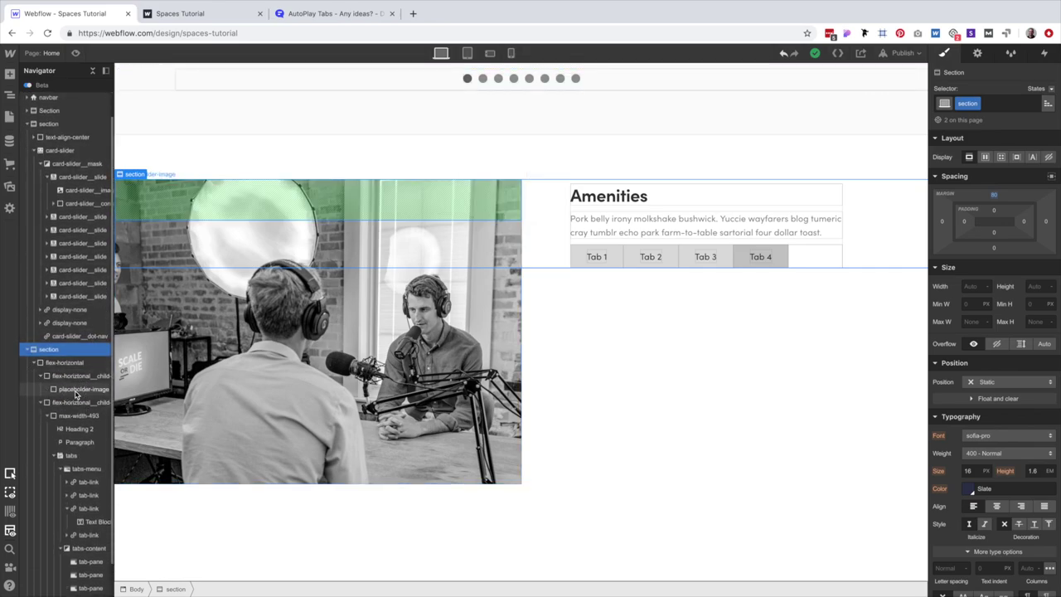
left_click(81, 389)
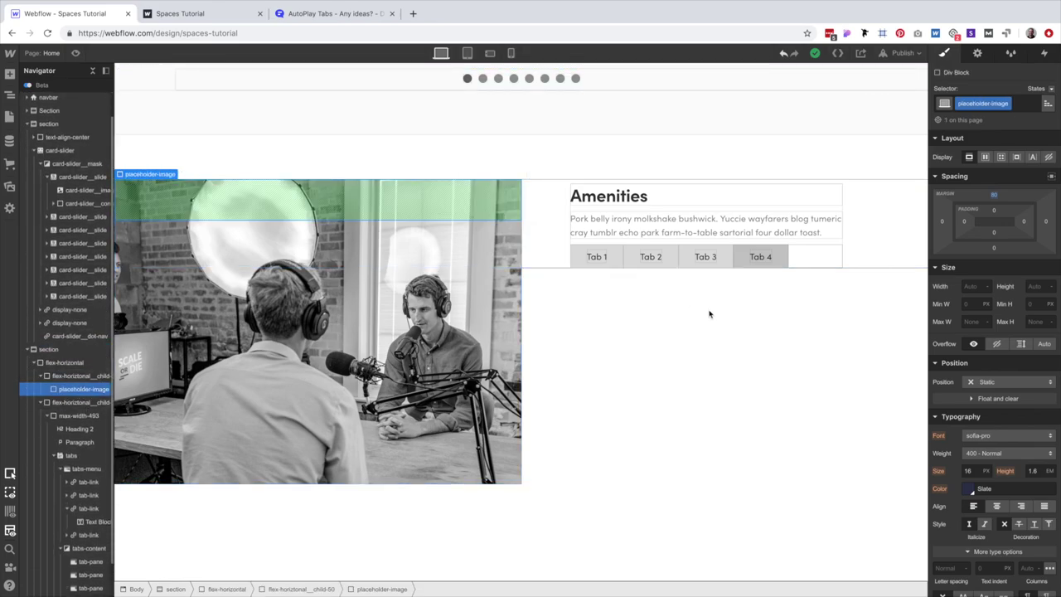
left_click(1036, 286)
type("0")
key("Return")
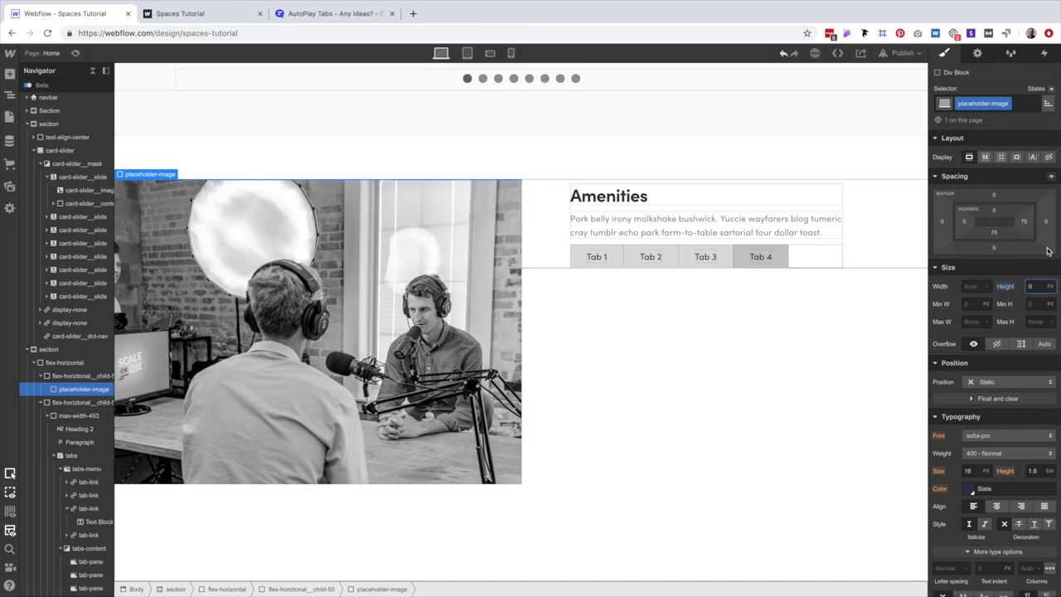
Give placeholder-image a top padding of 75% and check the enclosing section's height.
left_click_drag(1000, 228, 1000, 215)
left_click(995, 214)
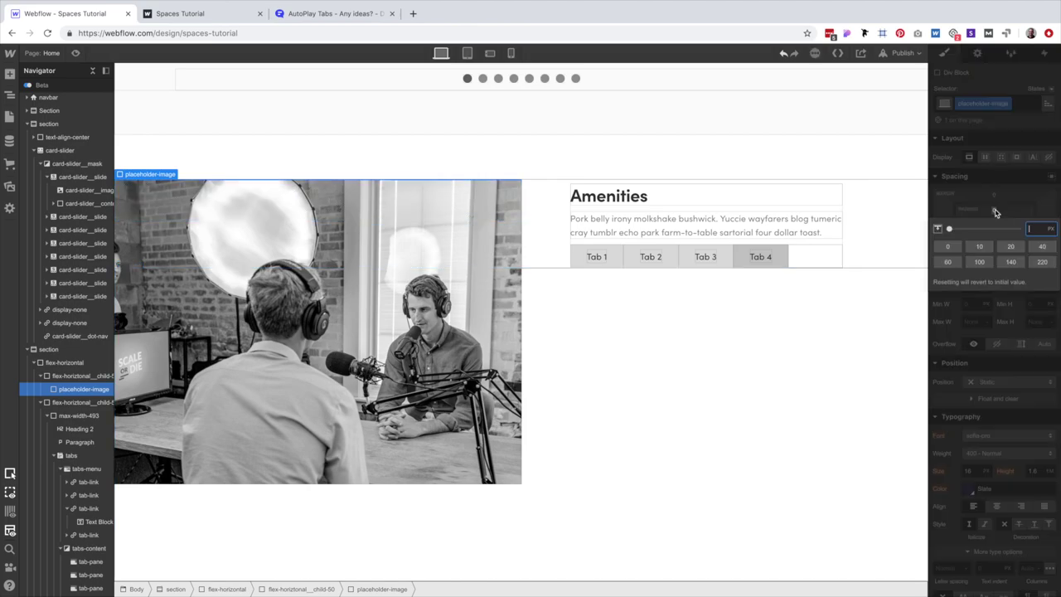
key("Return")
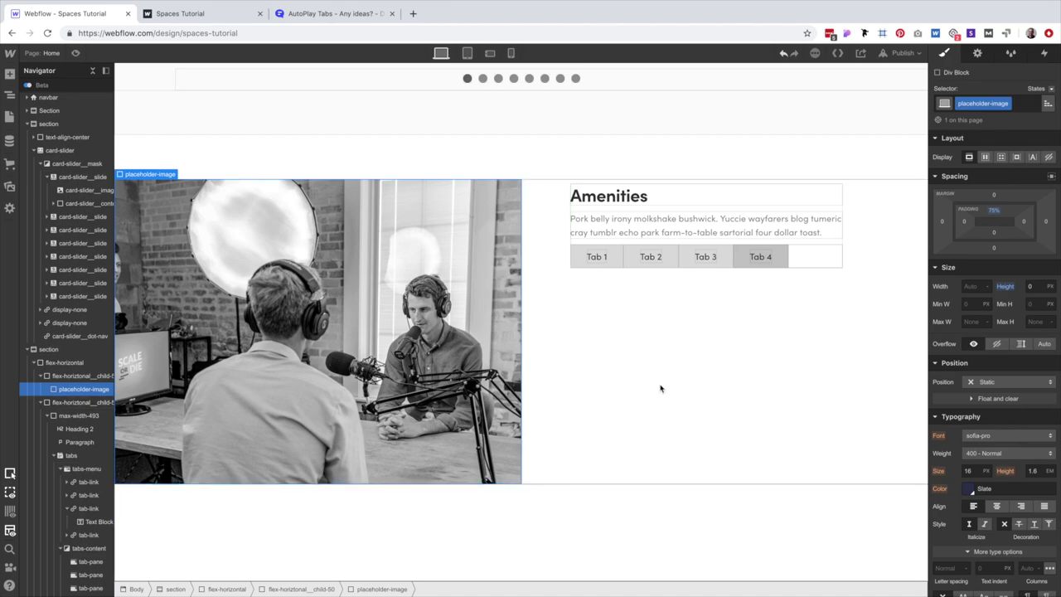
left_click(54, 351)
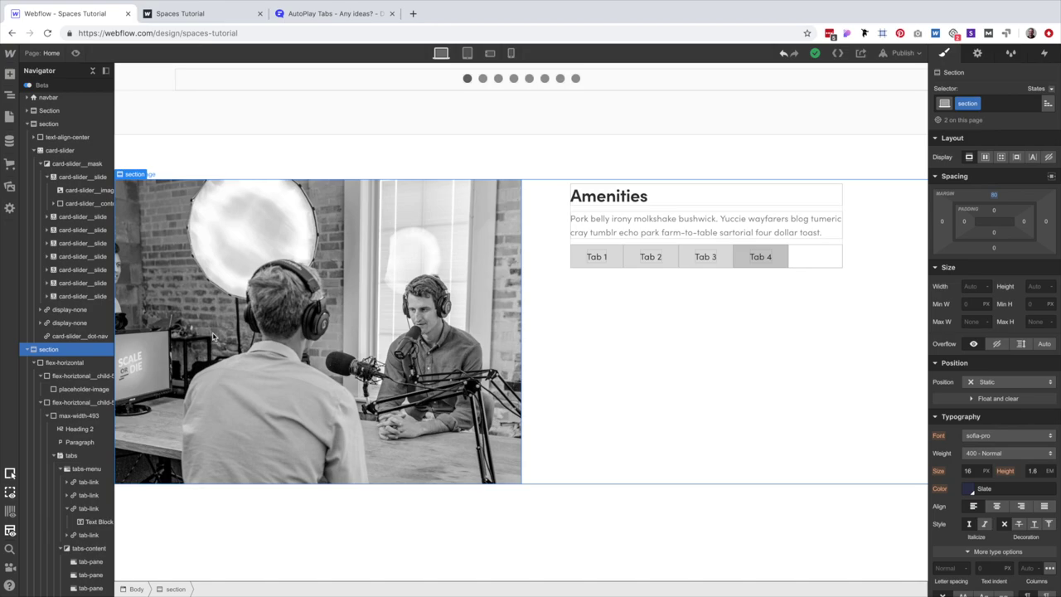
Set the display of the tab-link class to Block so the four tabs stack vertically.
left_click(650, 257)
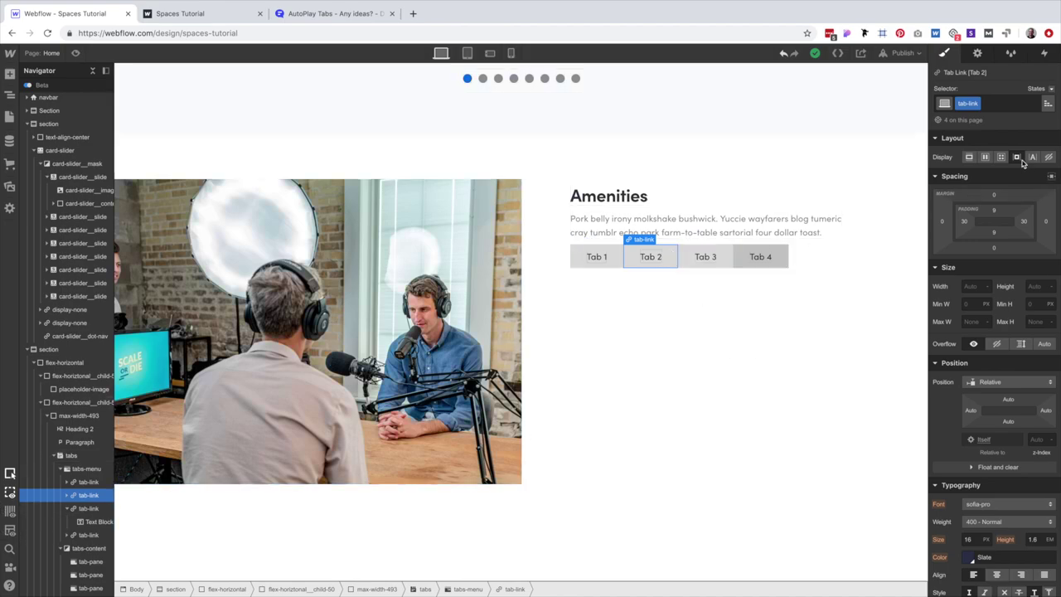
left_click(970, 159)
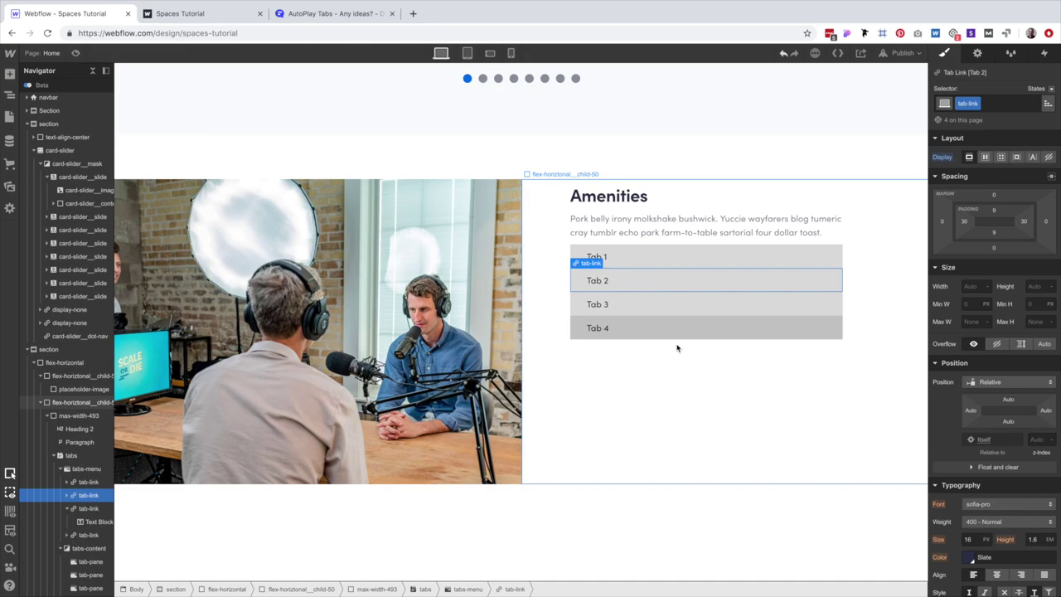
scroll(677, 344, "up", 1)
scroll(677, 345, "up", 3)
scroll(677, 345, "down", 3)
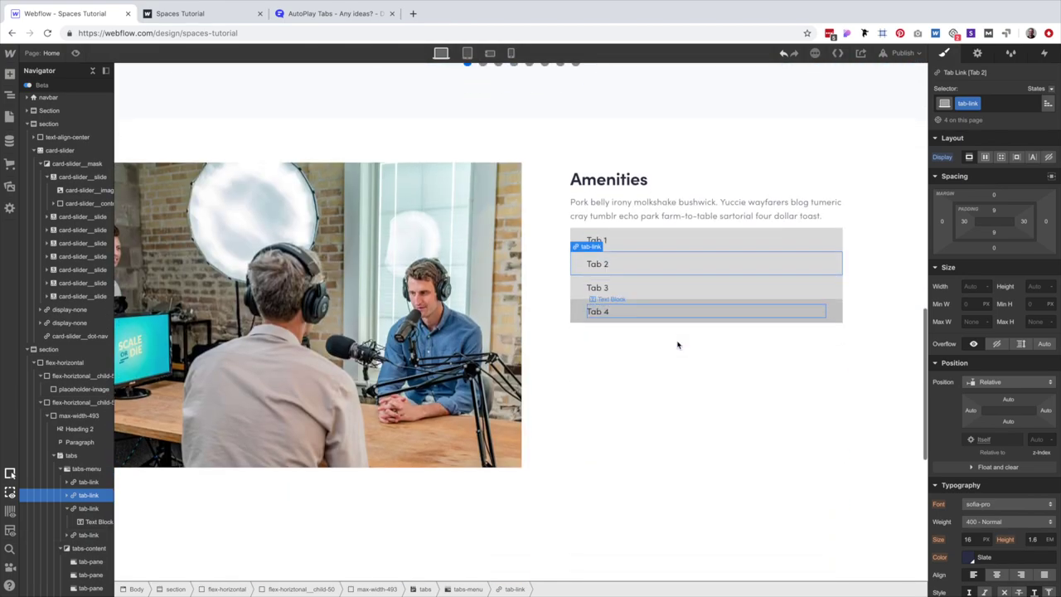
scroll(677, 345, "up", 1)
scroll(1001, 473, "down", 3)
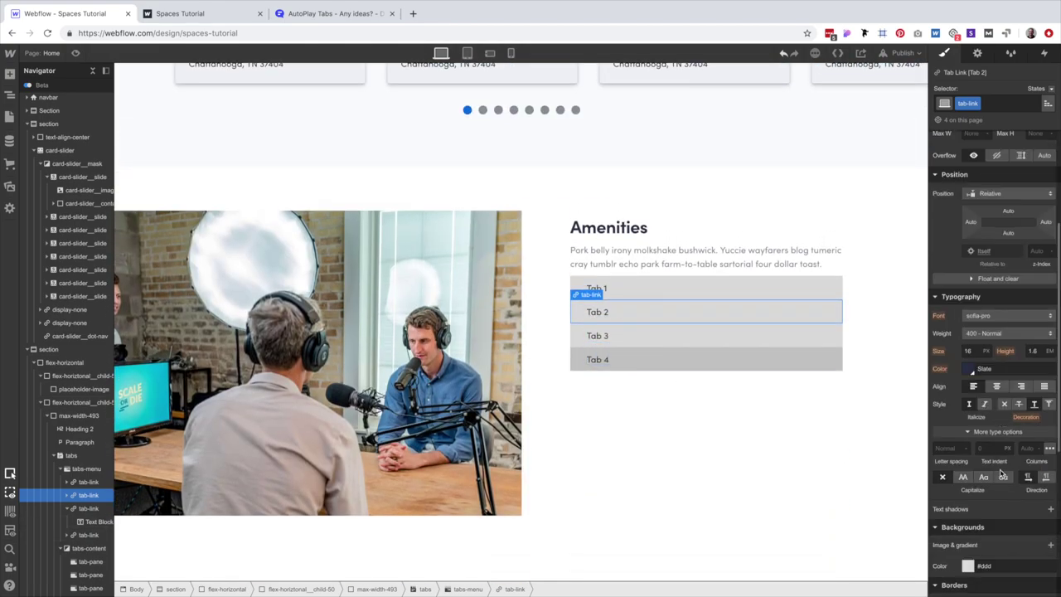
Make the background colour of the tab-link class transparent.
left_click(969, 514)
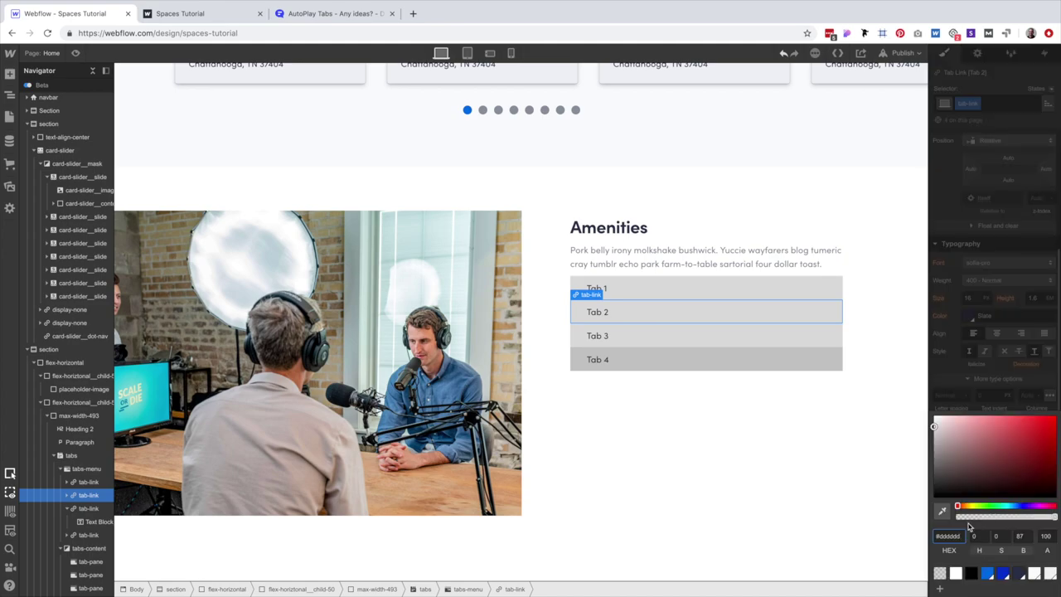
left_click(939, 571)
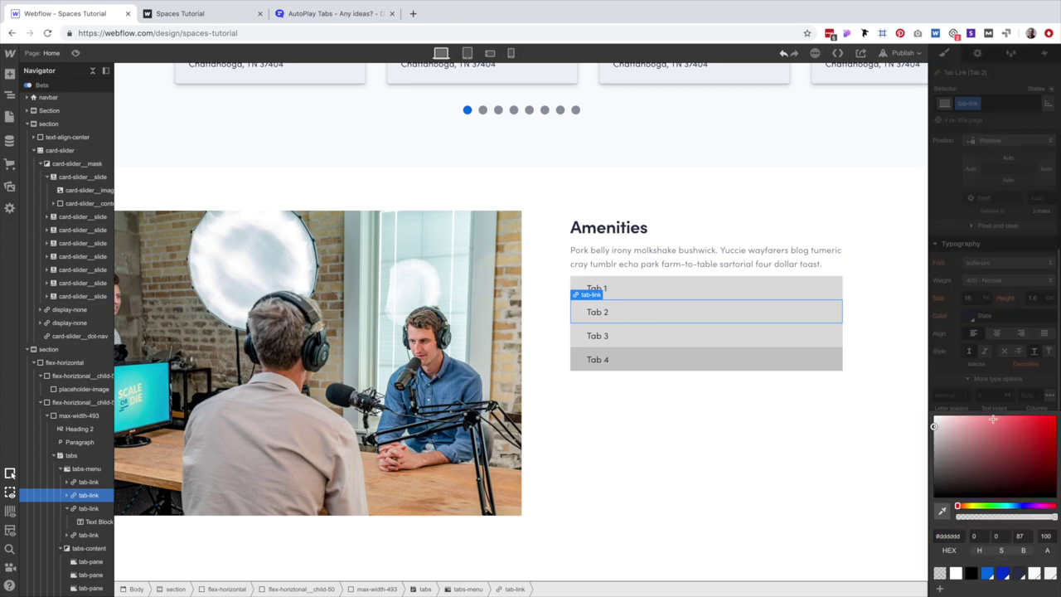
left_click(1007, 325)
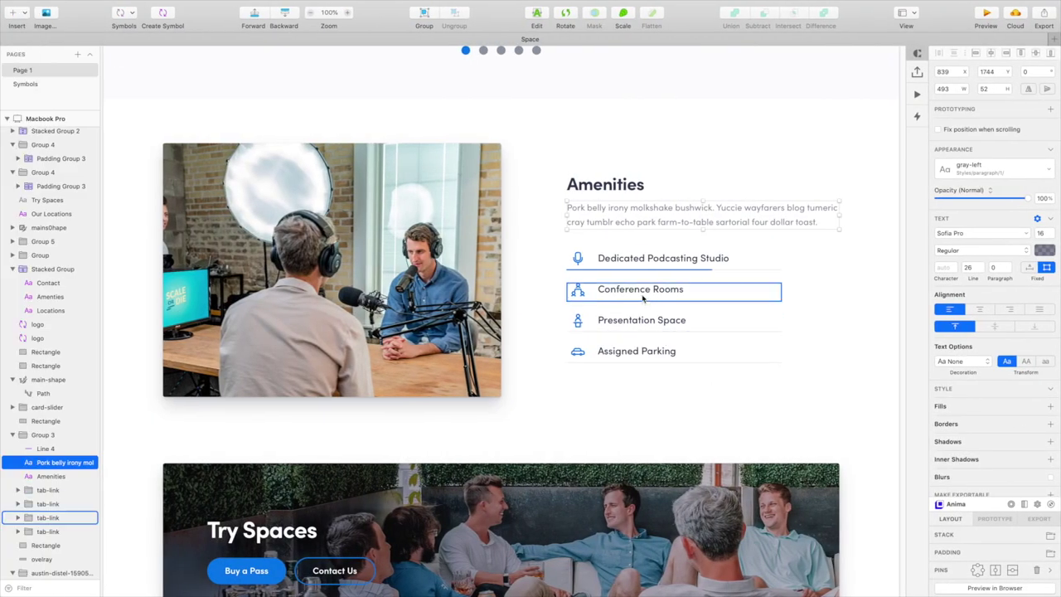
In the Sketch mockup, inspect the icon, label and spacing of the Conference Rooms tab link.
left_click(643, 299)
double_click(617, 291)
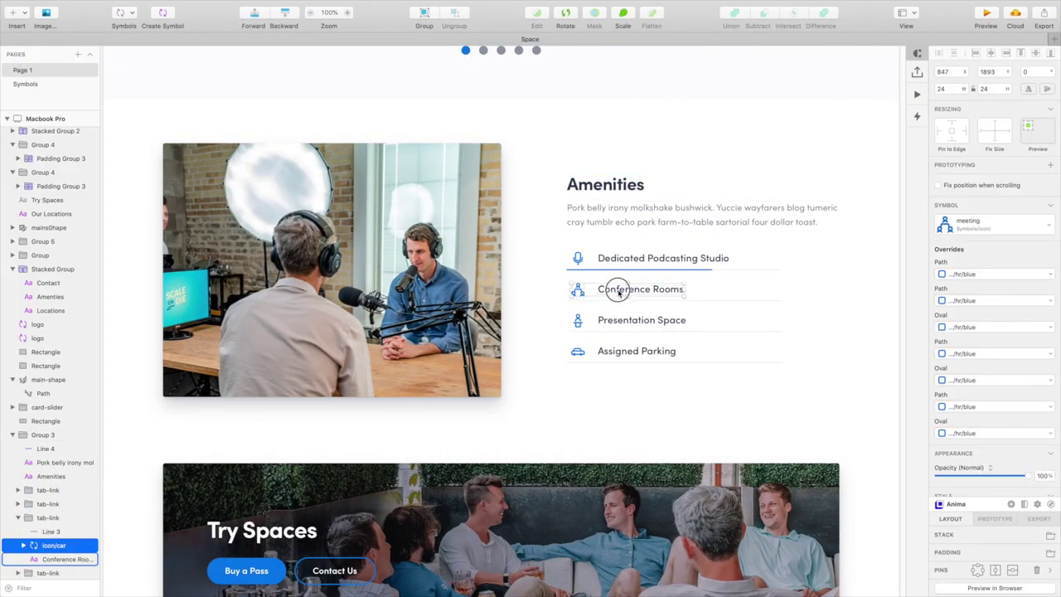
left_click(618, 292, "shift")
left_click(653, 300, "shift")
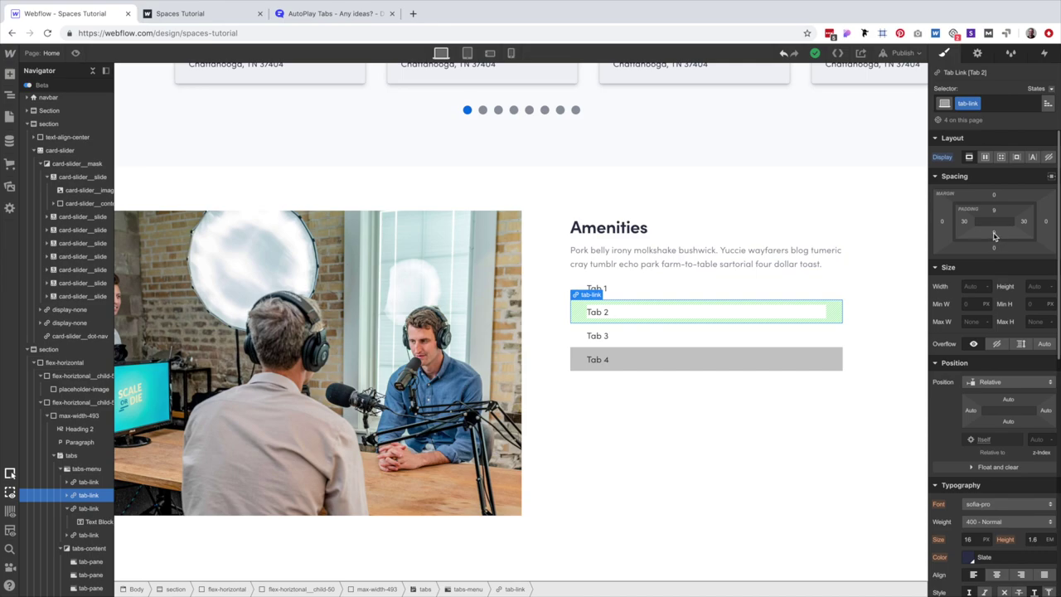
Set the tab-link class padding to 24 px top, 8 px bottom and 0 px on both sides.
left_click_drag(993, 237, 999, 239)
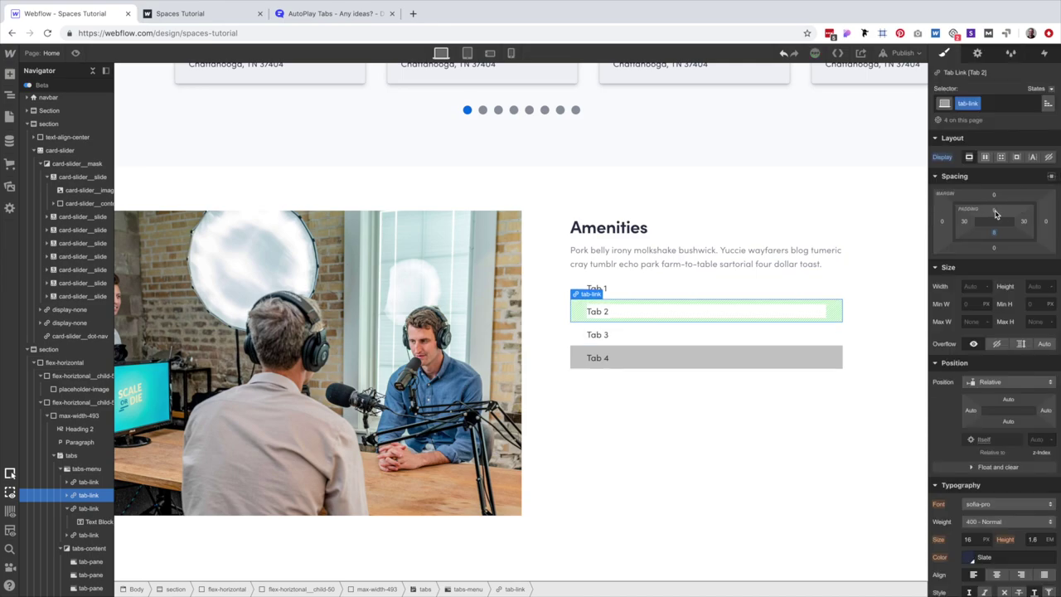
left_click(995, 210)
type("20")
key("Return")
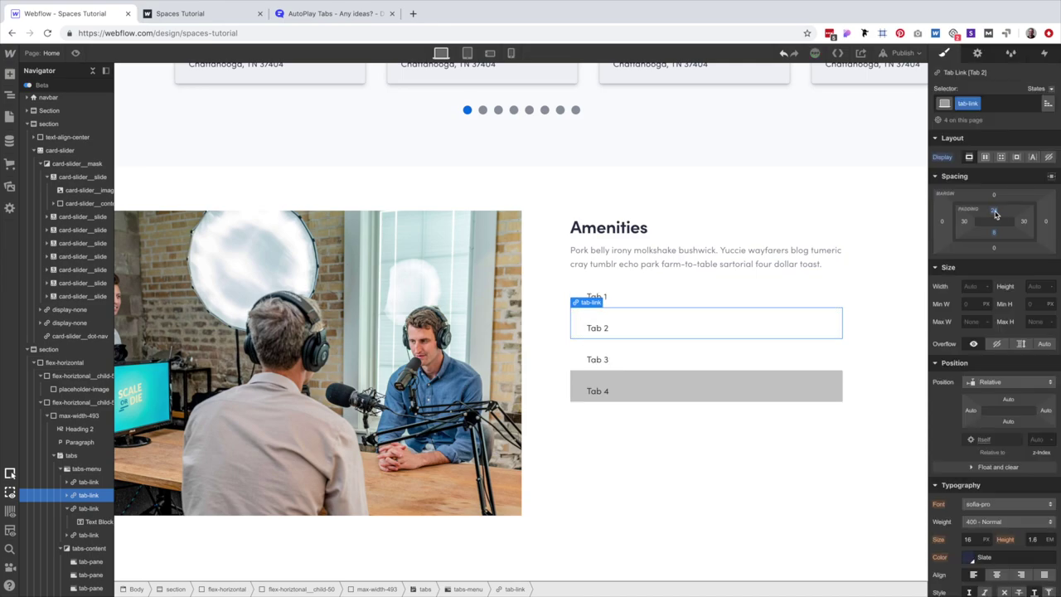
left_click(964, 221)
type("0")
key("Return")
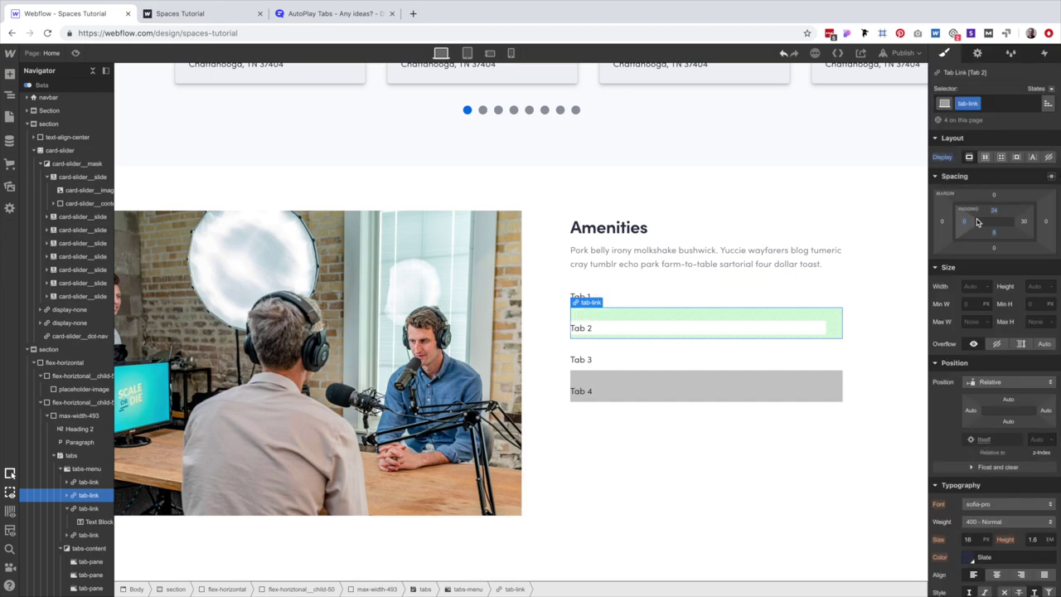
left_click(1024, 222)
key("Return")
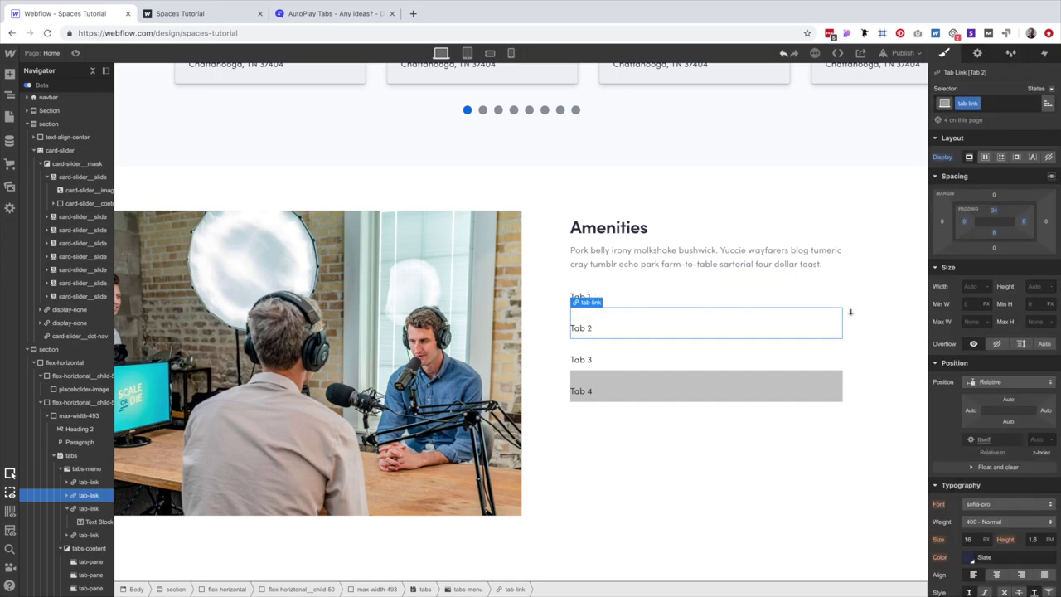
Apply the existing p-jumbo class to the Tab 2 text block.
left_click(644, 473)
left_click(589, 330)
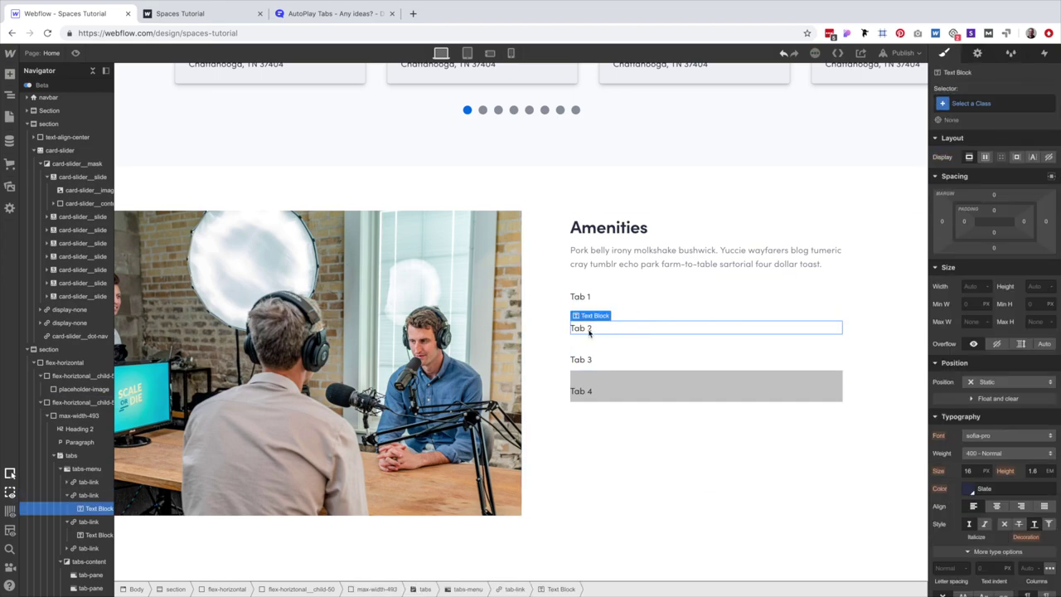
left_click(971, 106)
type("p")
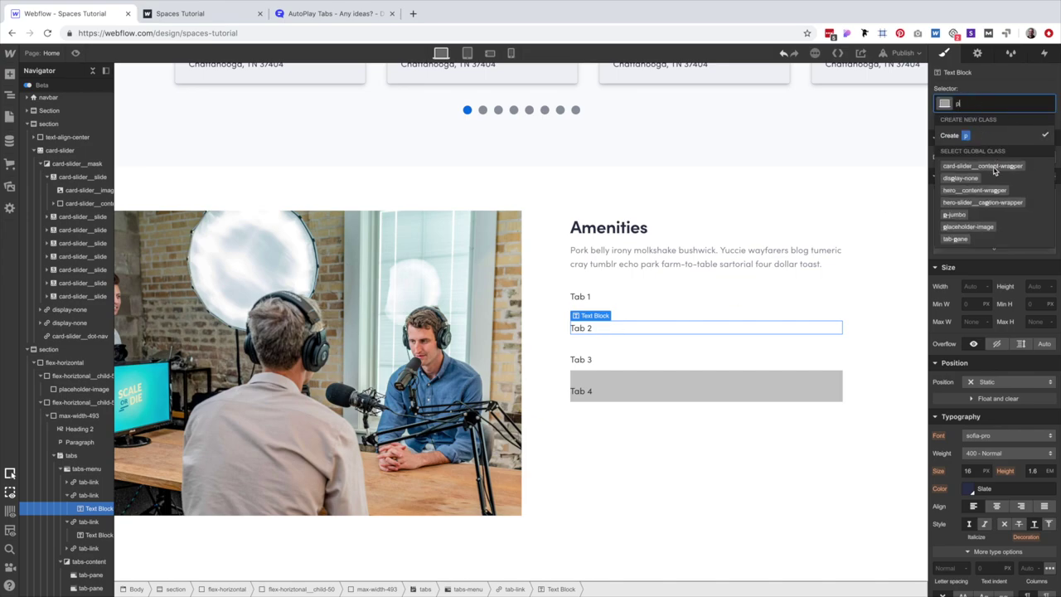
left_click(955, 214)
Add an image element to the Tab 2 link and choose car.svg from the assets as its source.
key("super+e")
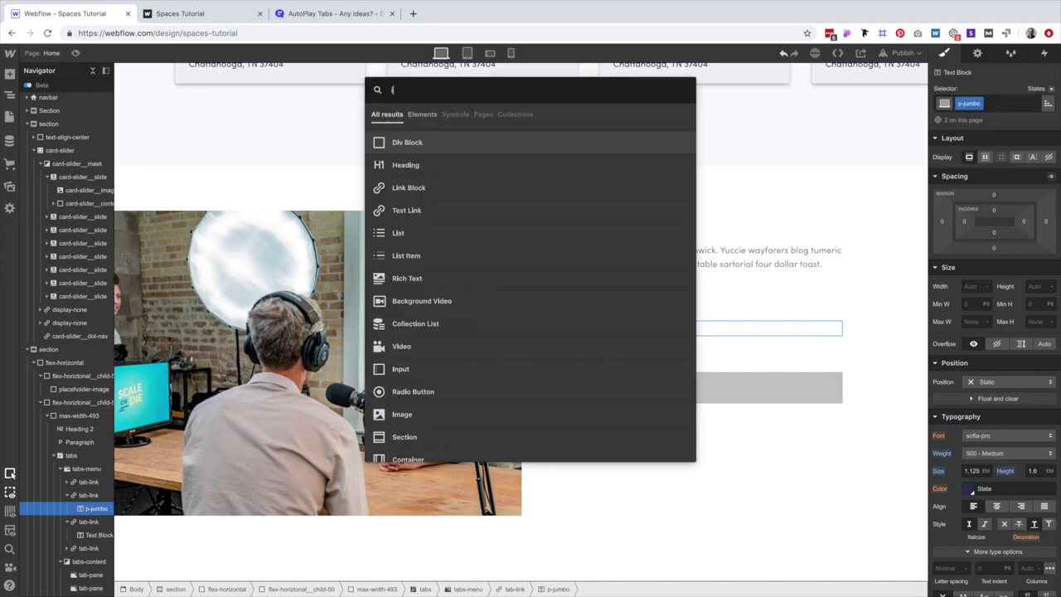
type("ima")
key("Return")
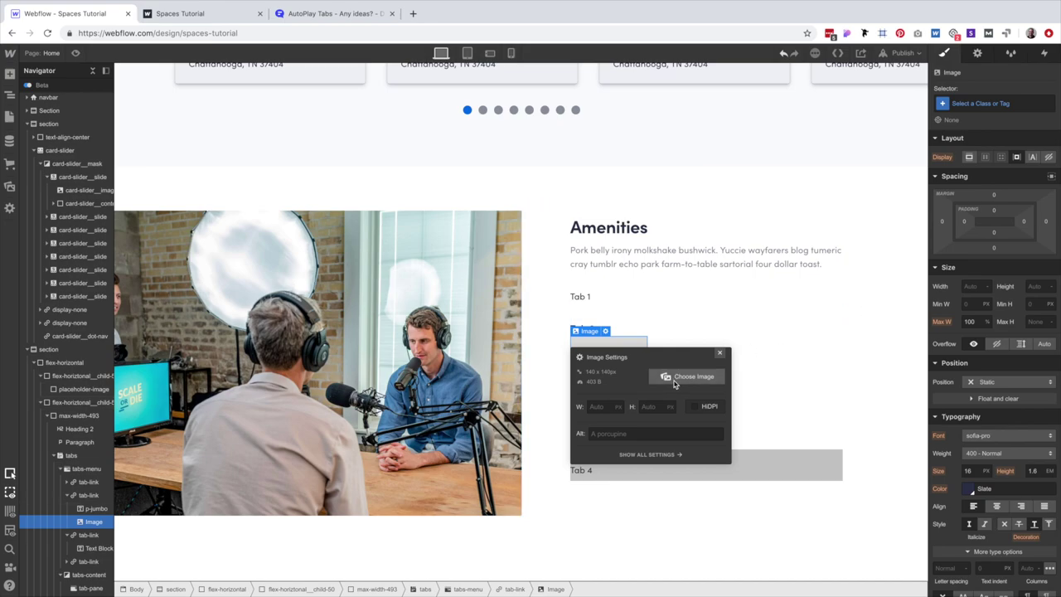
left_click(674, 378)
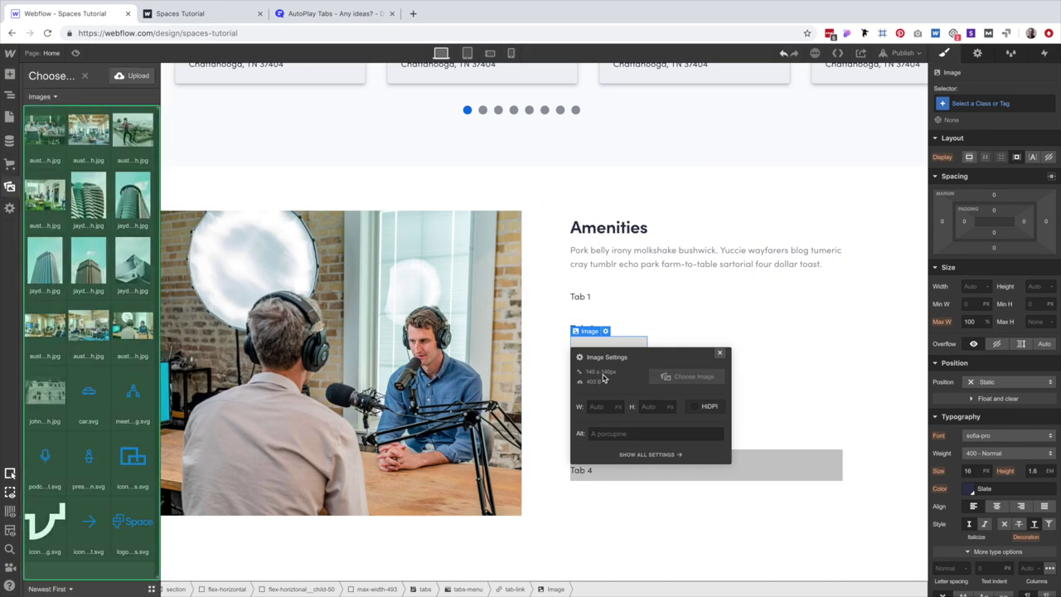
left_click(98, 396)
left_click(720, 353)
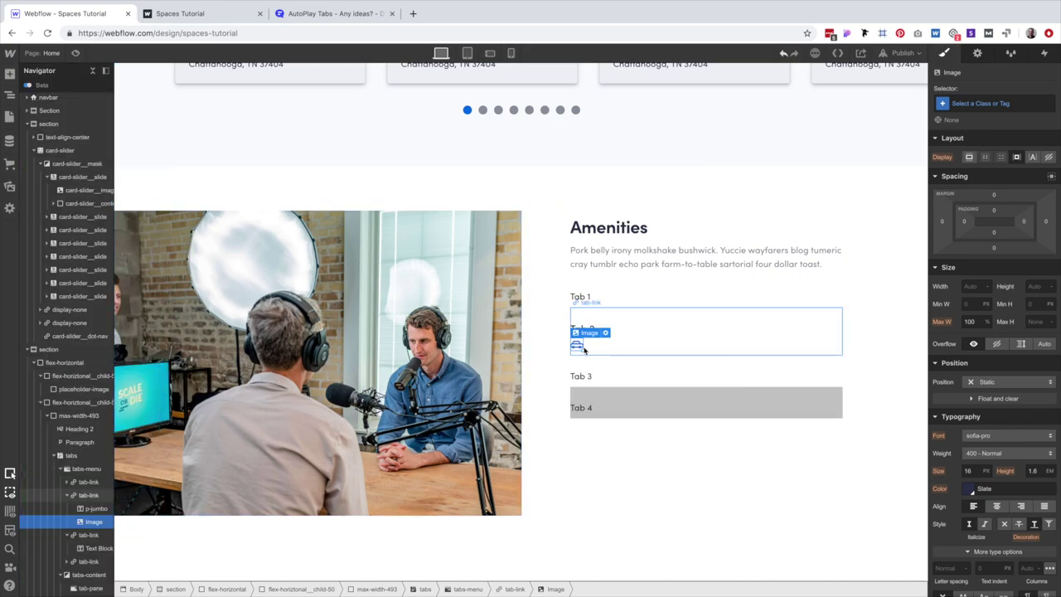
Make the tab-link class a horizontal flexbox with centred alignment and place the car icon before the Tab 2 text.
left_click(619, 341)
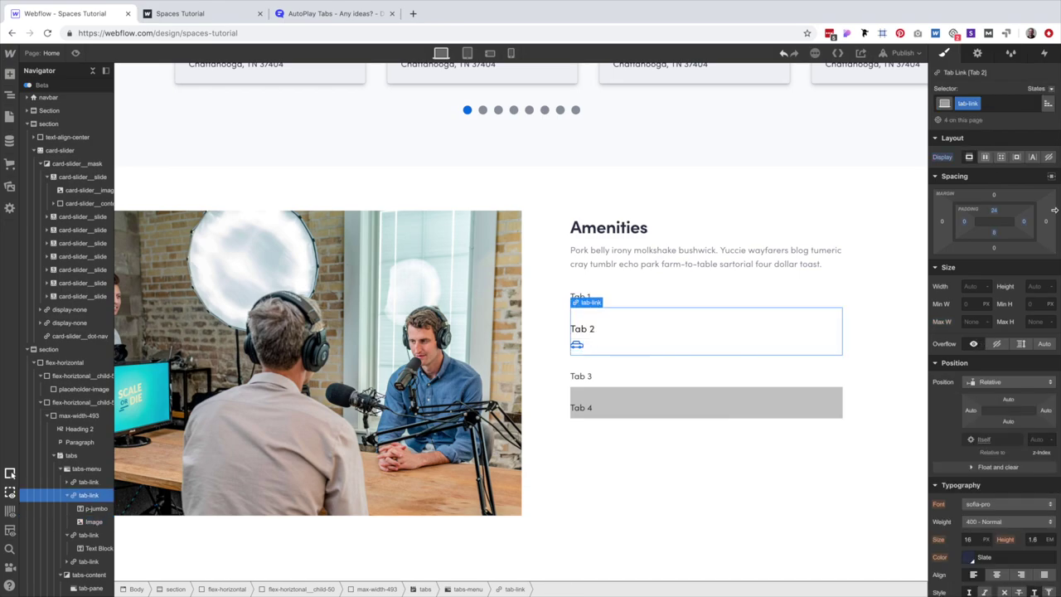
left_click(985, 156)
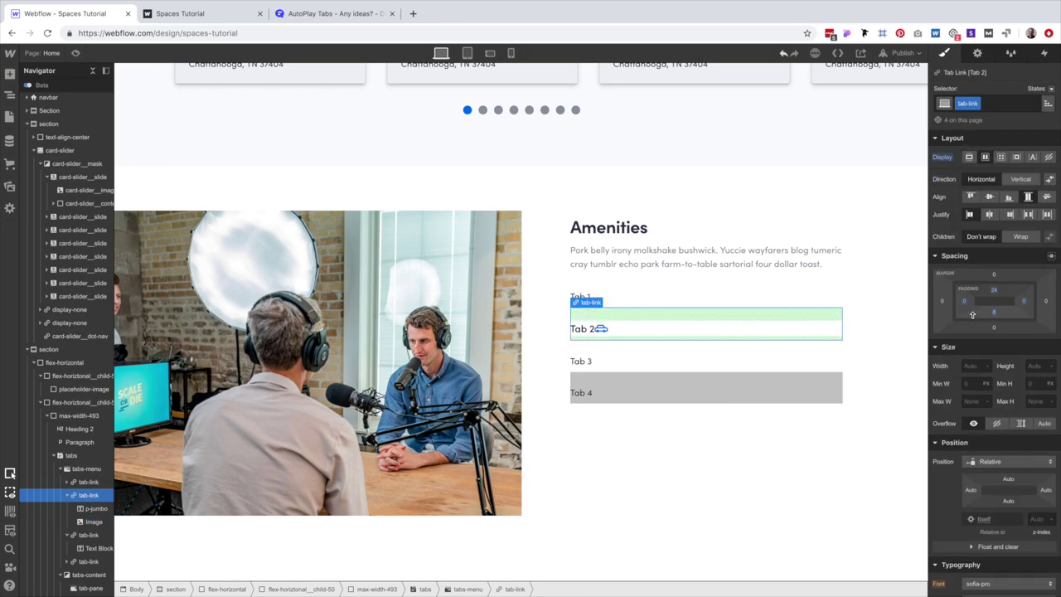
left_click(989, 196)
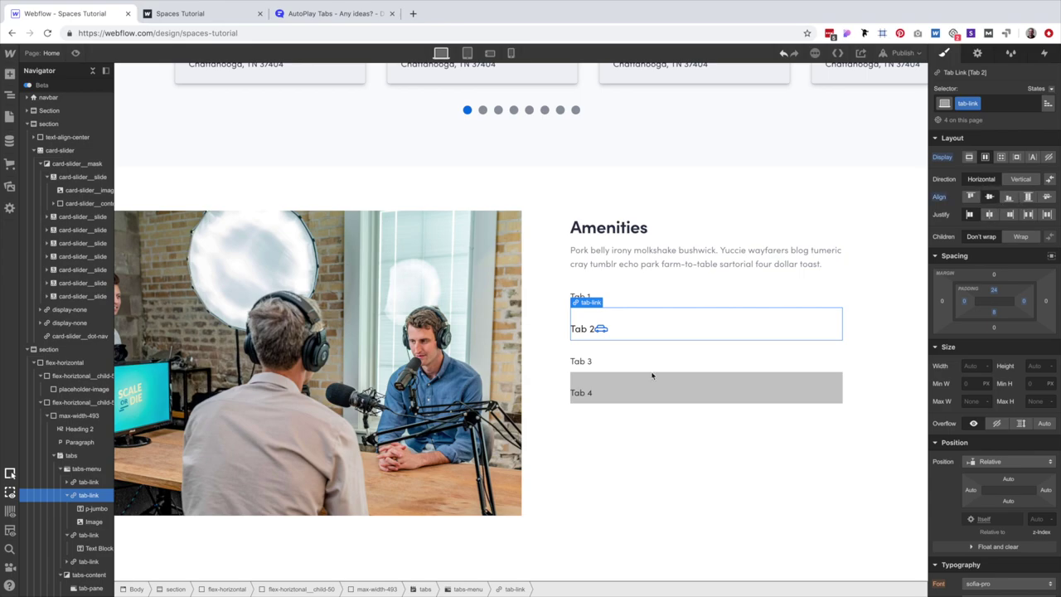
left_click(600, 329)
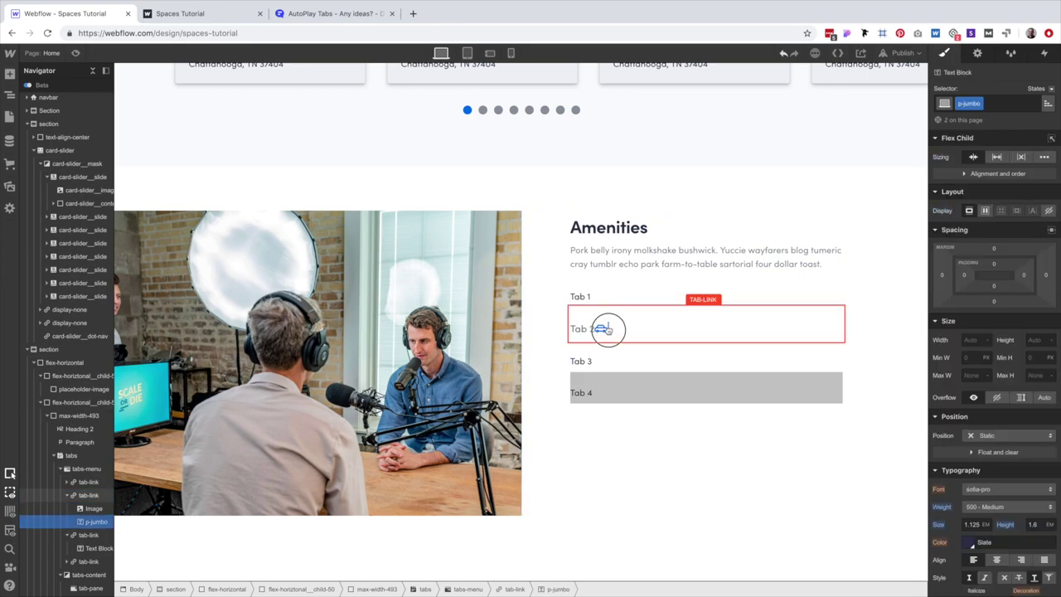
left_click_drag(608, 329, 621, 351)
Give the car icon in the Tab 2 link a new class named icon__amenities-icon.
left_click(576, 329)
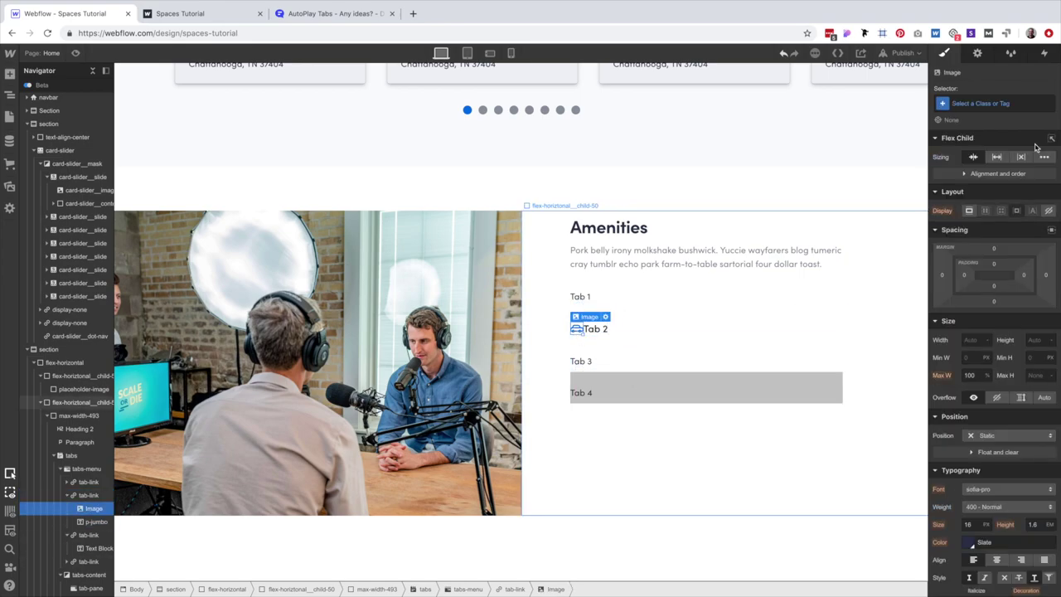
left_click(994, 102)
type("icon__ament")
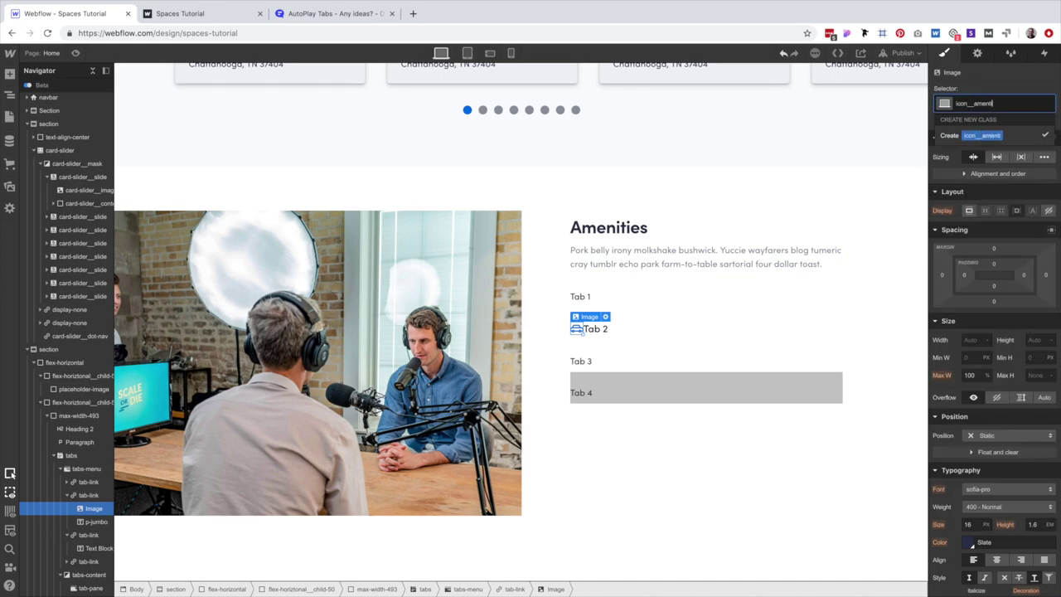
type("ities-icon")
key("Return")
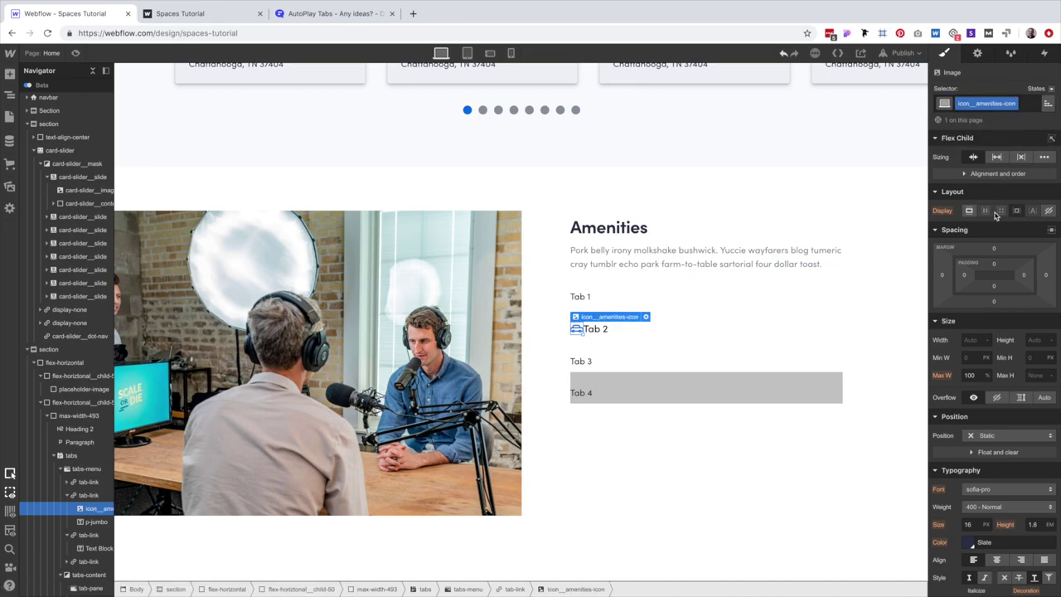
Set the icon__amenities-icon padding to 8 px on the left and 16 px on the right.
left_click(966, 271)
key("Return")
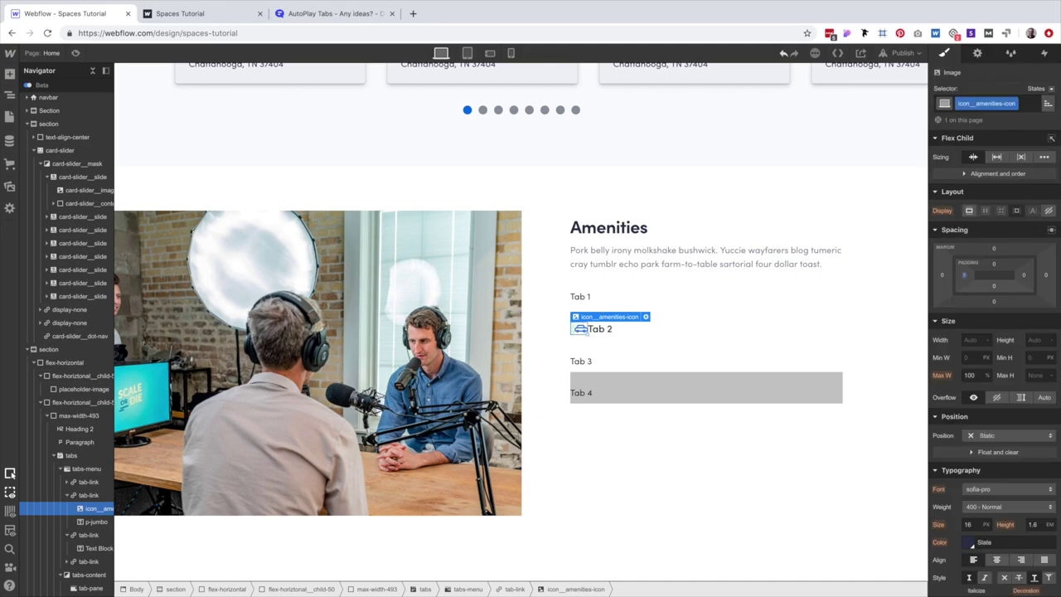
left_click(1025, 277)
type("16")
key("Return")
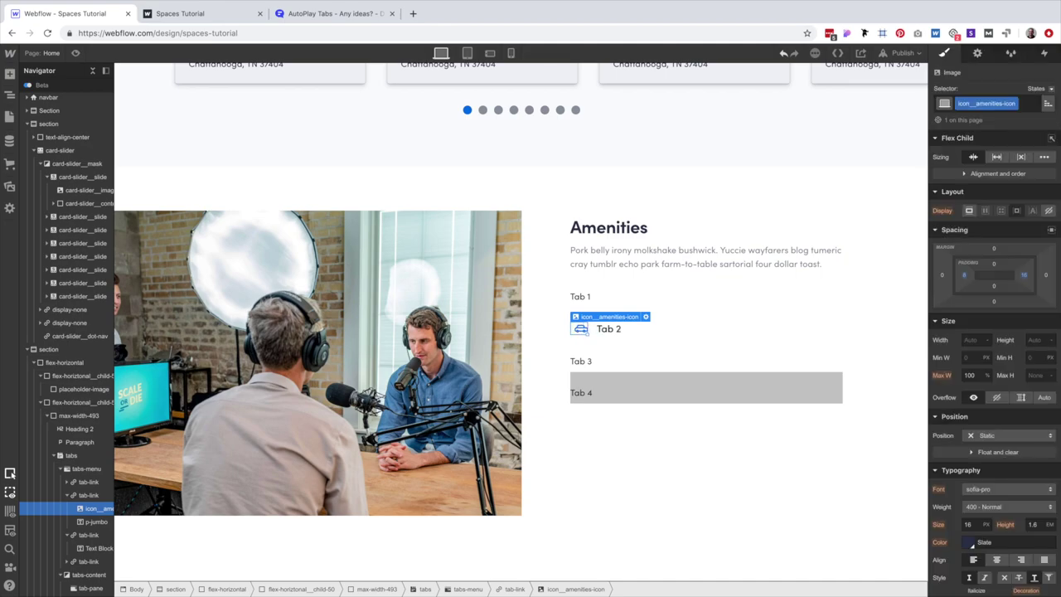
left_click(662, 452)
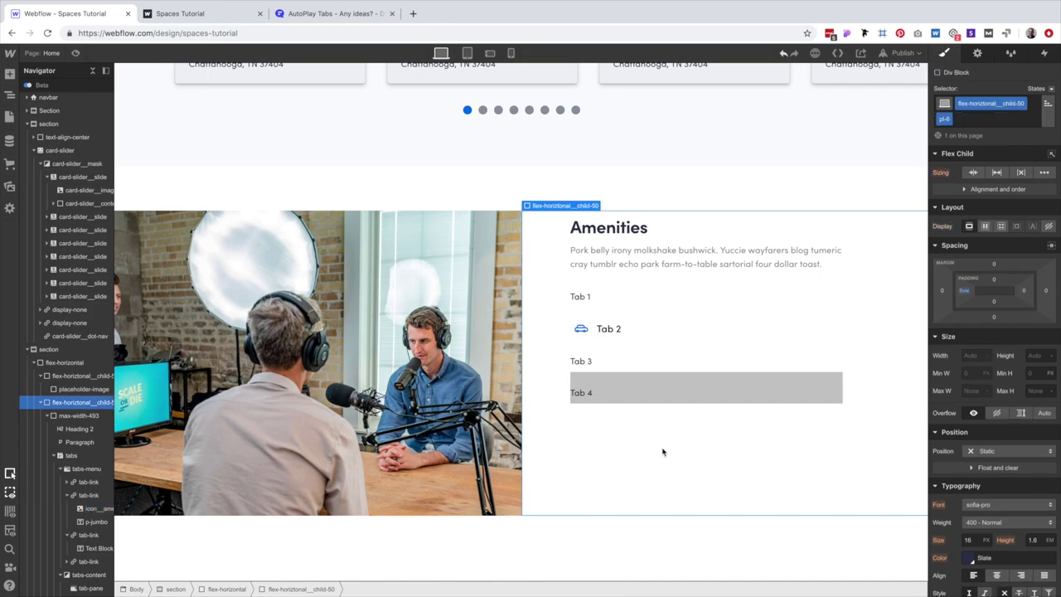
Copy the car icon and p-jumbo label from Tab 2 into the Tab 1 link, replacing its original text block.
scroll(662, 452, "down", 2)
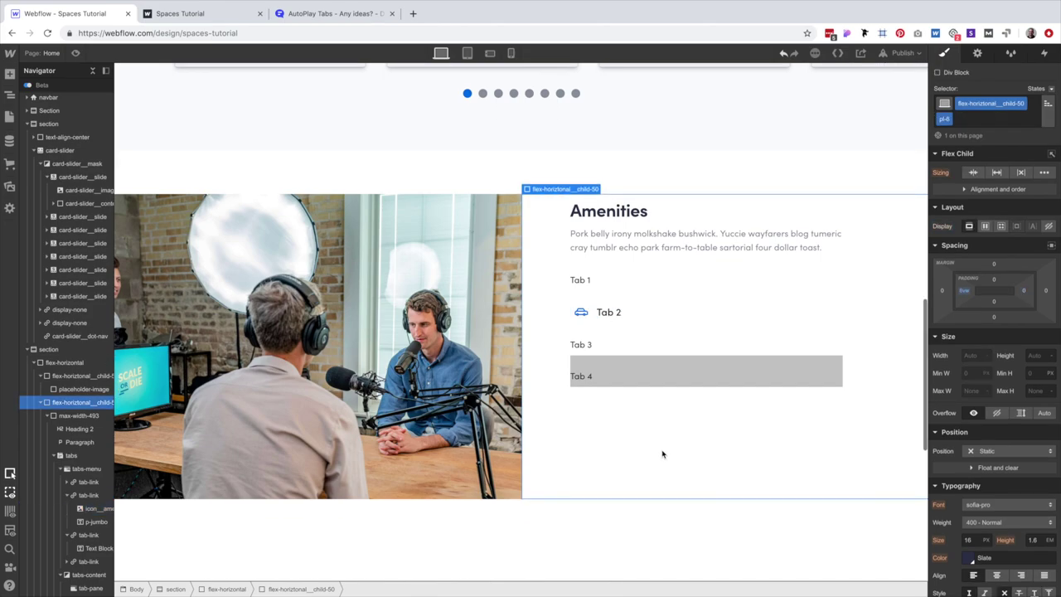
left_click(612, 314)
left_click(582, 313)
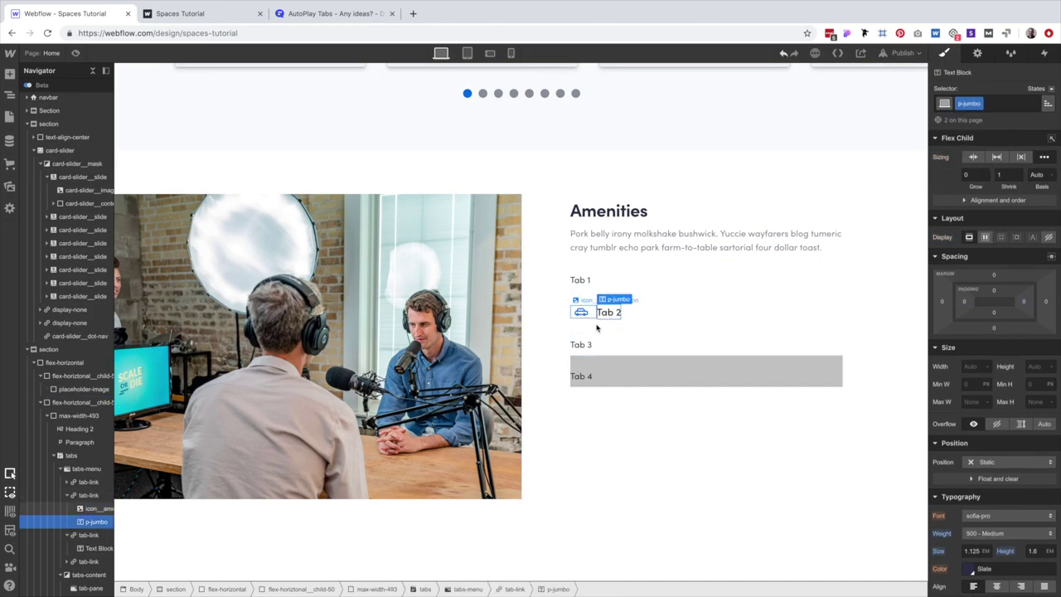
left_click_drag(597, 329, 605, 281)
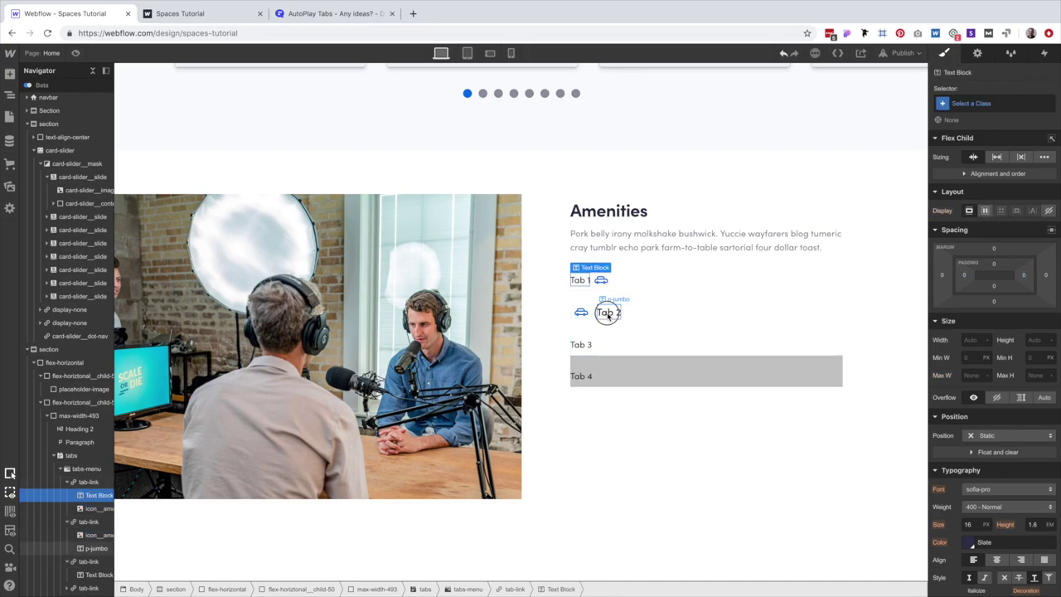
left_click(609, 313)
key("ctrl+z")
key("ctrl+z")
key("ctrl+z")
key("ctrl+z")
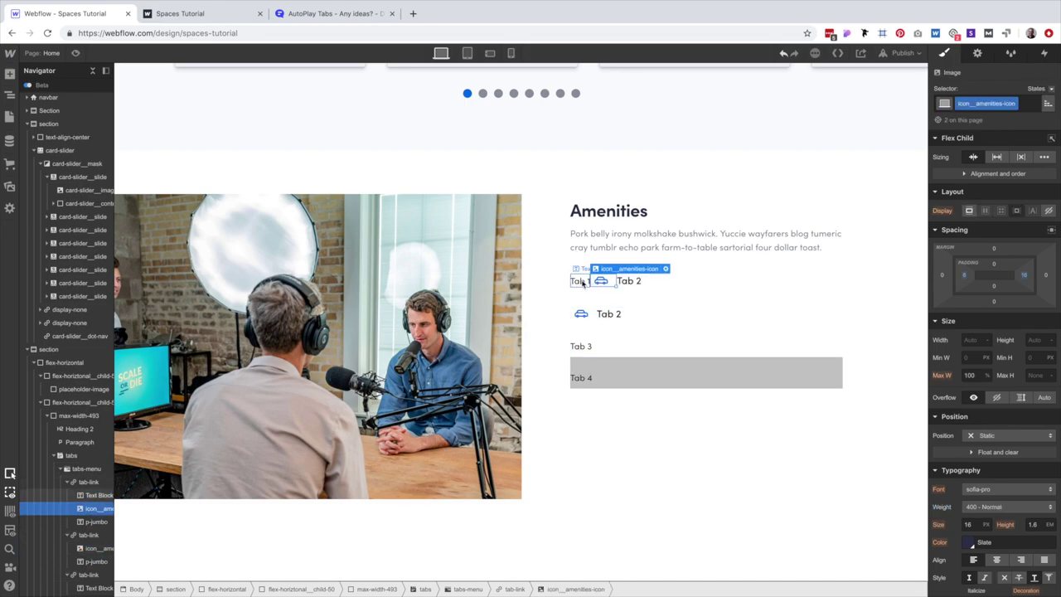
key("ctrl+shift+z")
key("ctrl+shift+z")
key("ctrl+shift+z")
key("ctrl+shift+z")
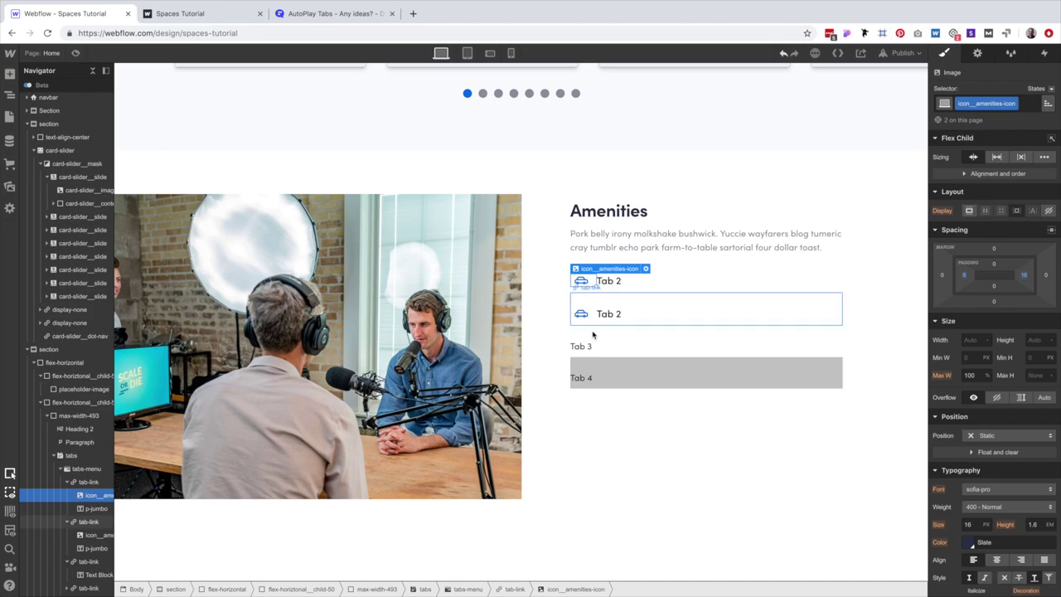
Copy the car icon and p-jumbo label into the Tab 3 and Tab 4 links, removing their original text blocks.
key("ctrl+shift+z")
key("ctrl+shift+z")
key("ctrl+shift+z")
key("ctrl+shift+z")
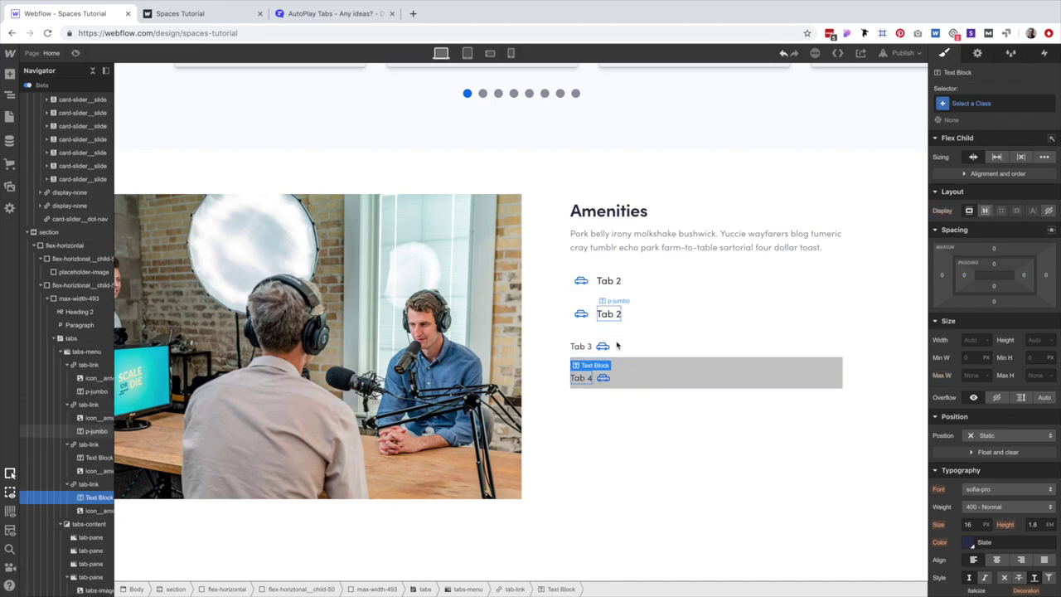
key("ctrl+shift+z")
key("ctrl+shift+z")
key("ctrl+shift+z")
key("ctrl+shift+z")
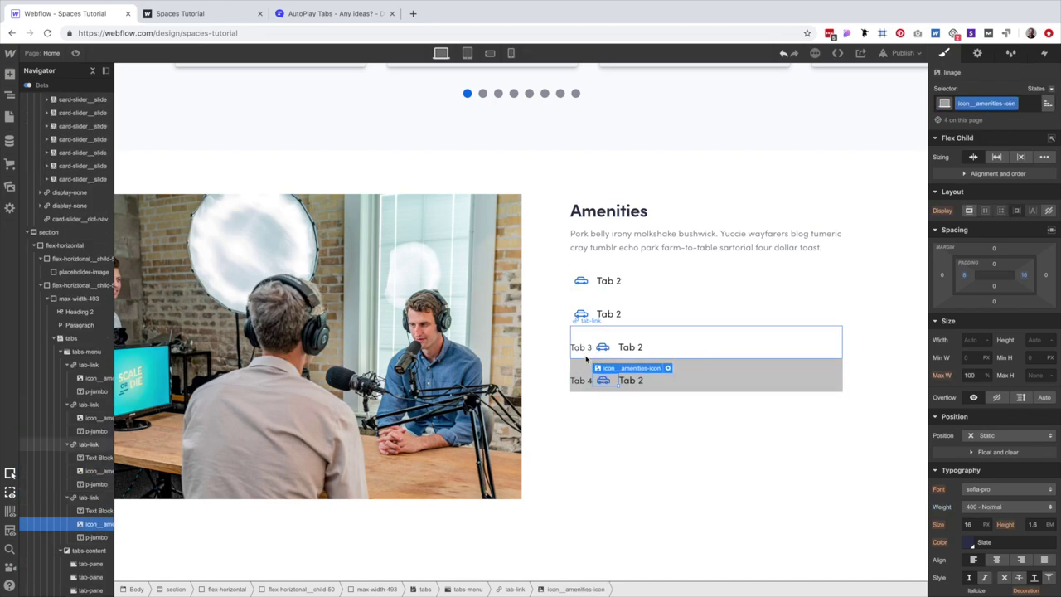
key("ctrl+shift+z")
key("ctrl+shift+z")
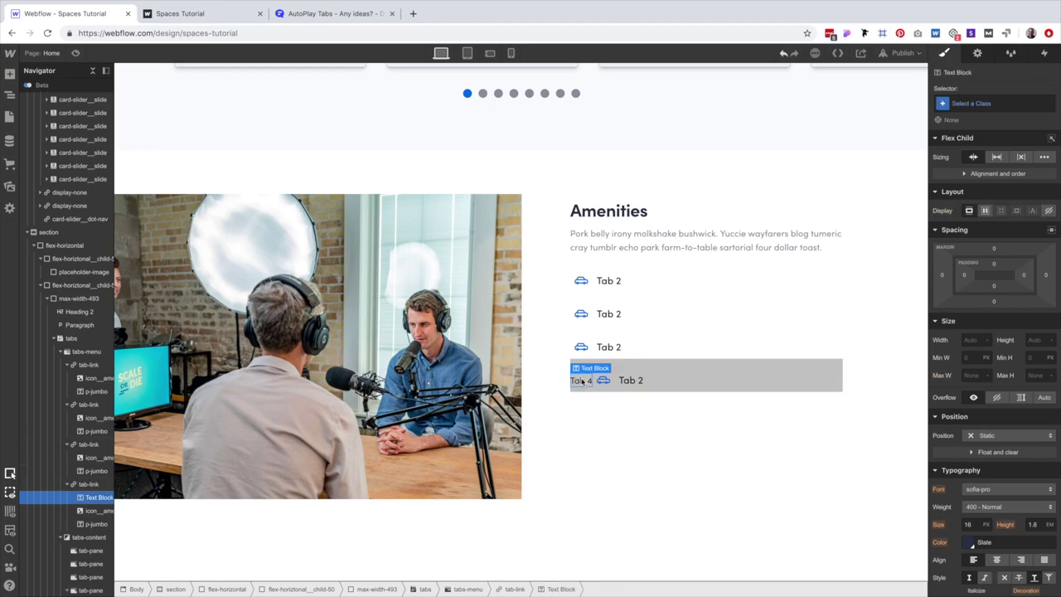
Set the background color of the tab-link's Current state to transparent.
left_click(748, 376)
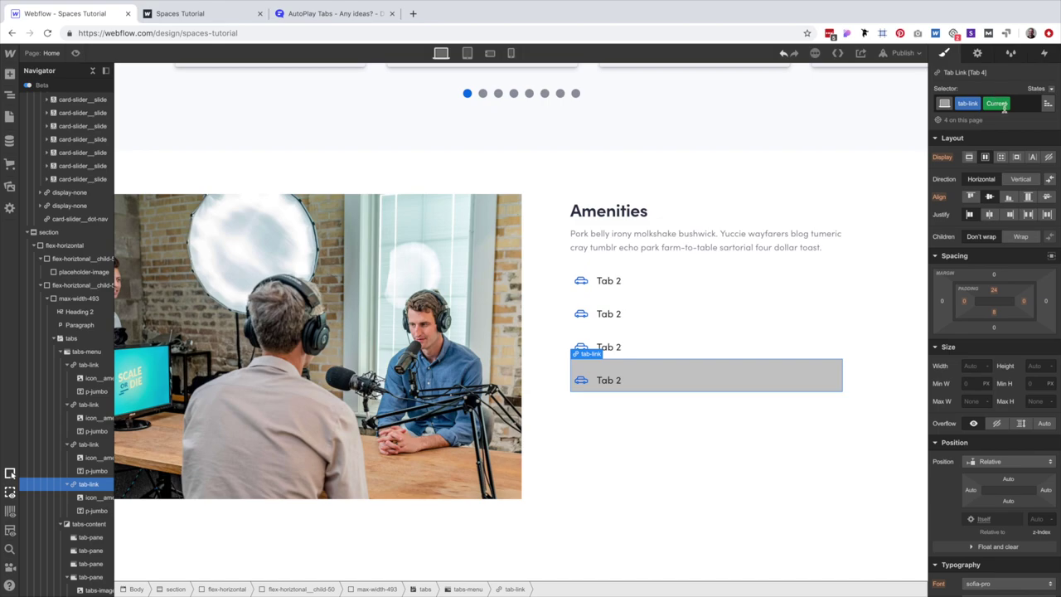
scroll(1044, 358, "down", 5)
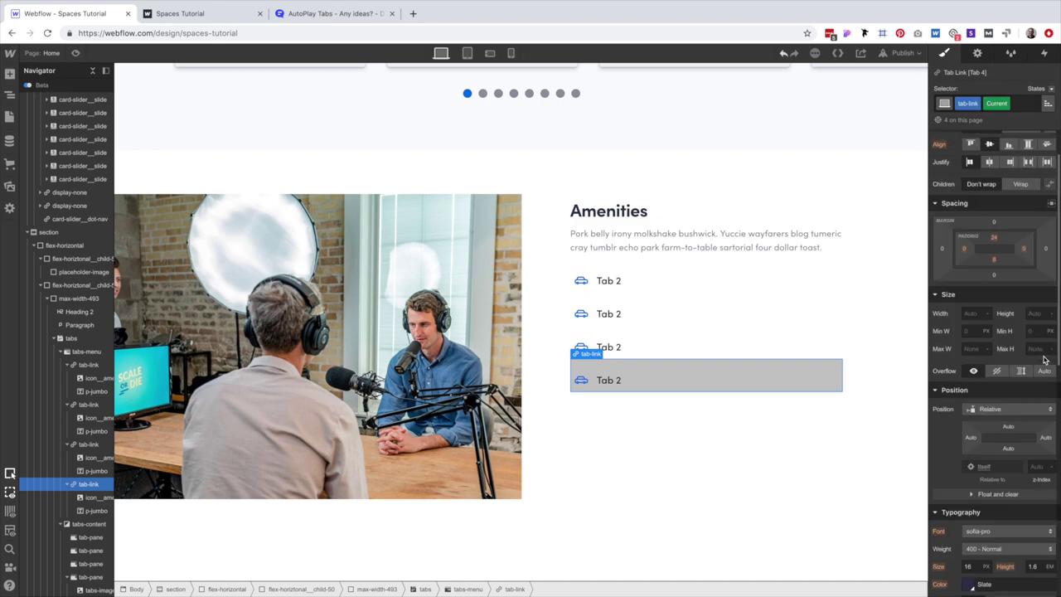
left_click(968, 480)
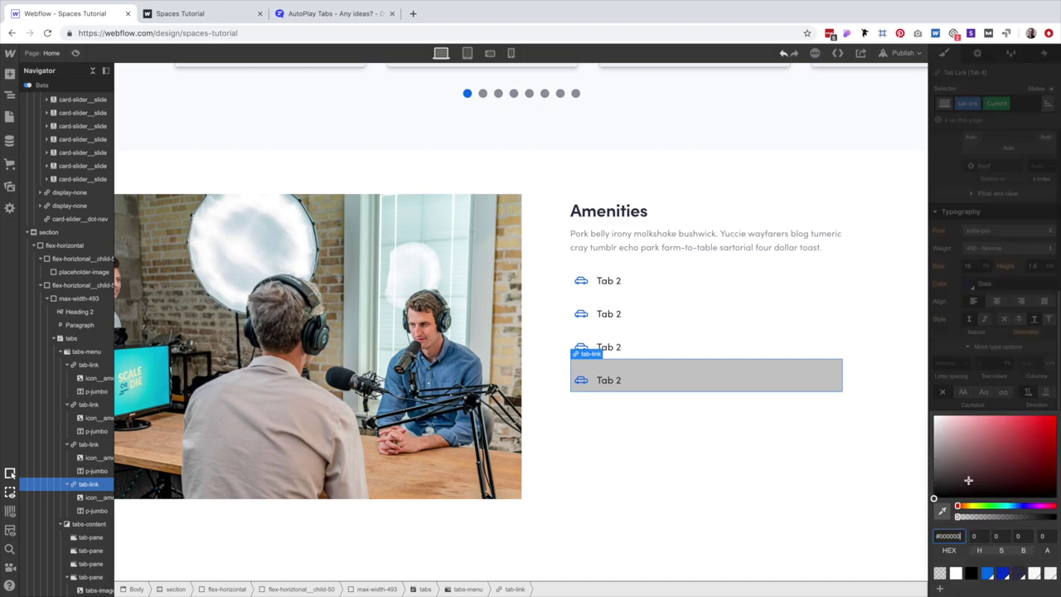
left_click_drag(975, 448, 985, 430)
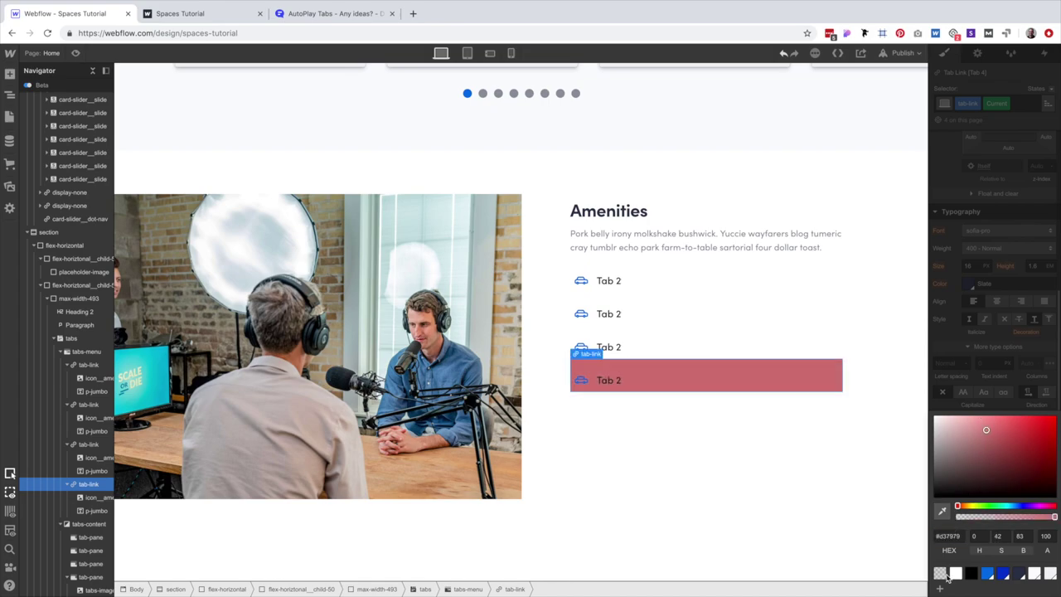
left_click(940, 574)
left_click(819, 471)
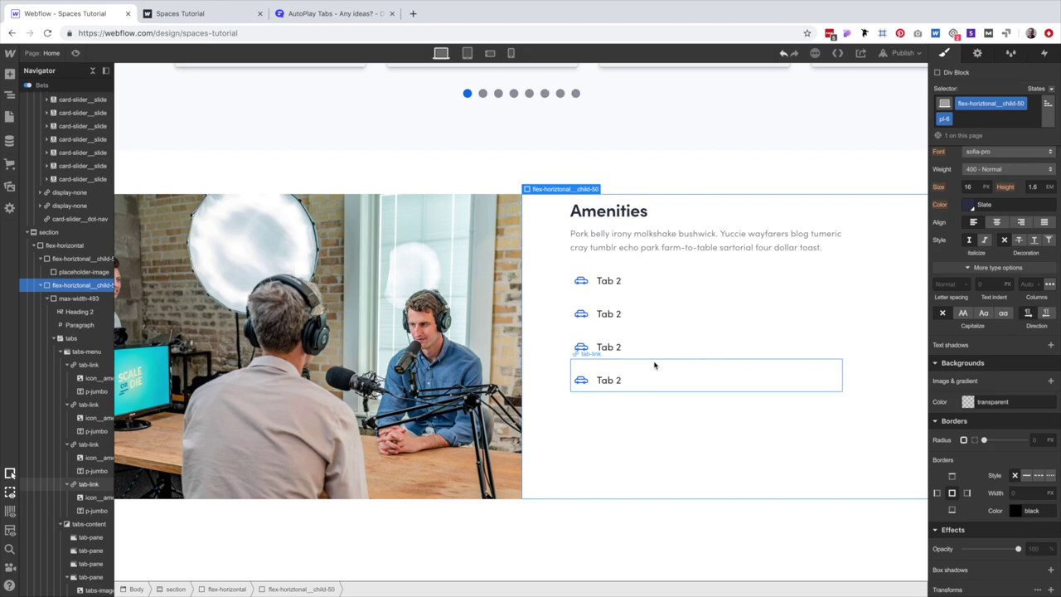
Give the tab-link class a solid 1 px bottom border in Slate at 12% opacity.
left_click(833, 286)
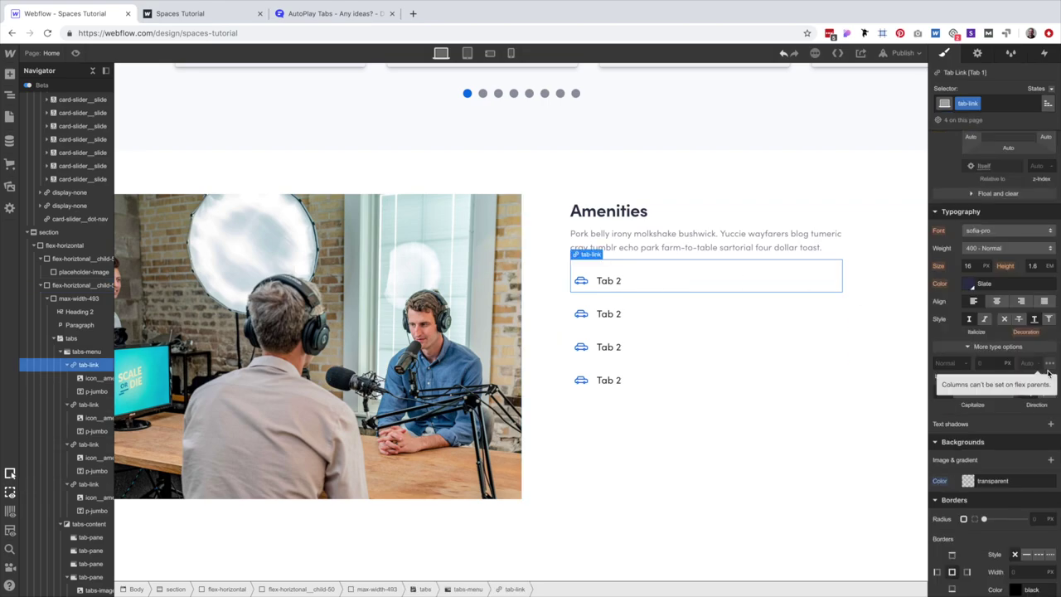
scroll(980, 474, "down", 3)
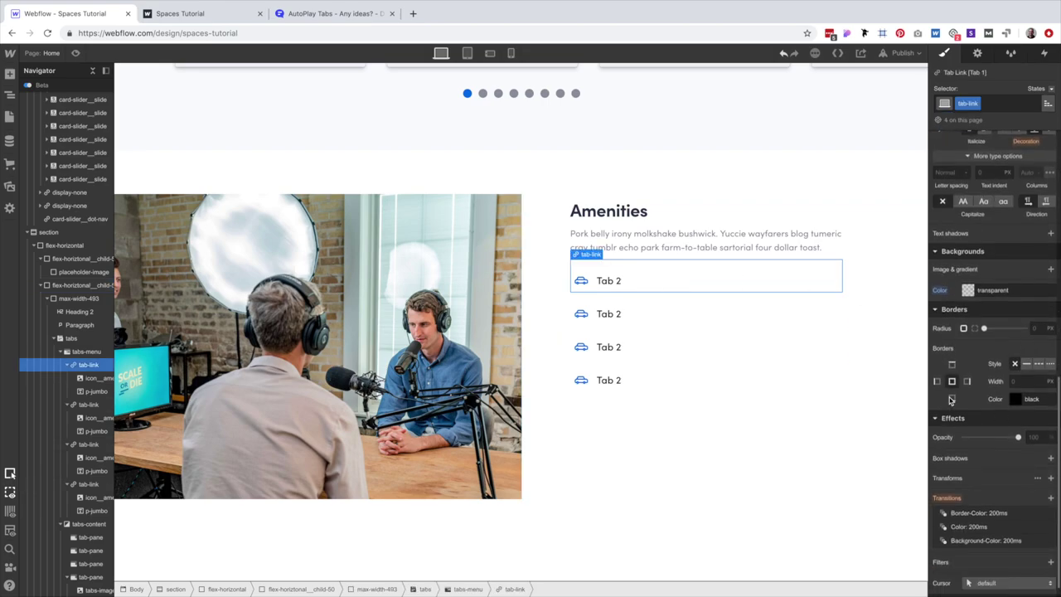
left_click(1026, 366)
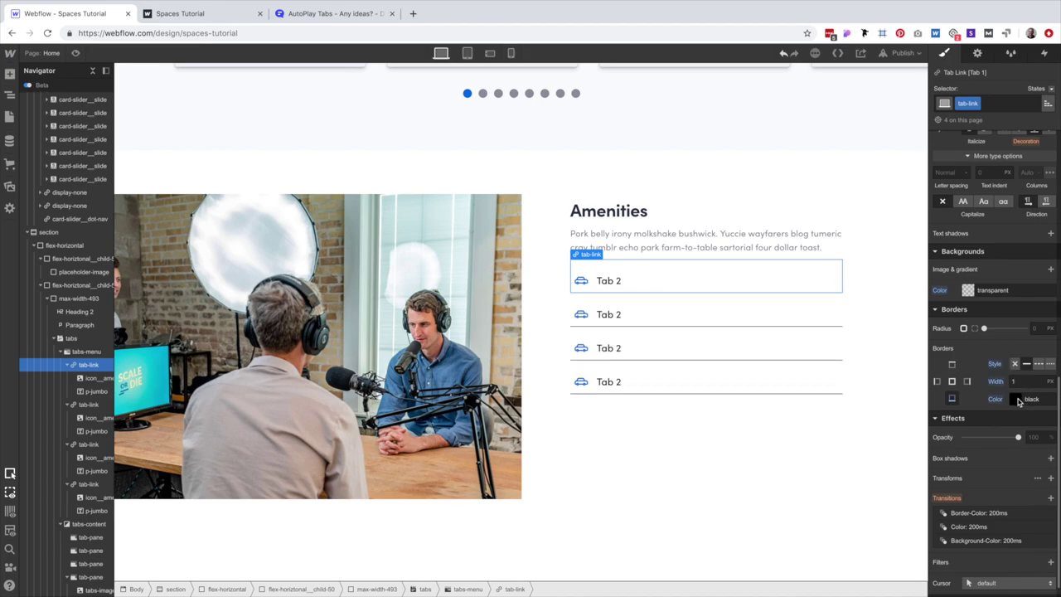
left_click(1018, 398)
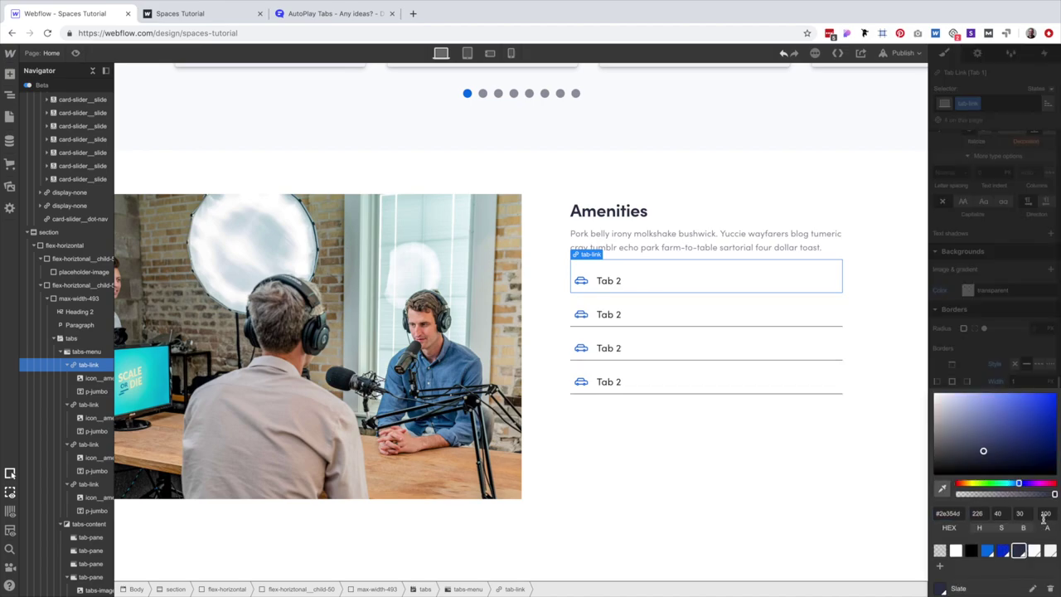
left_click(1045, 514)
type("12")
key("Return")
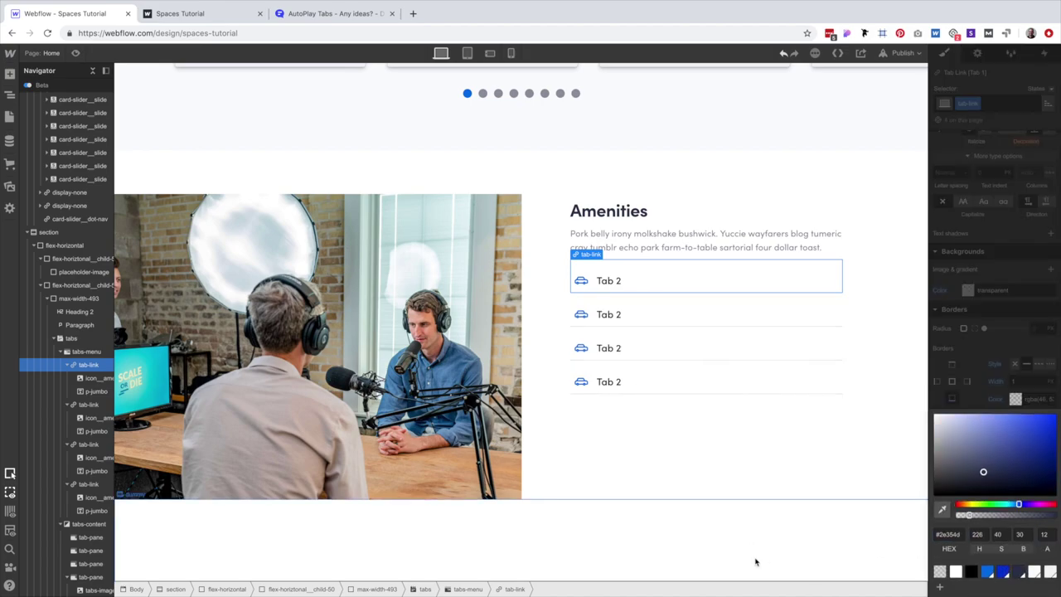
left_click(750, 561)
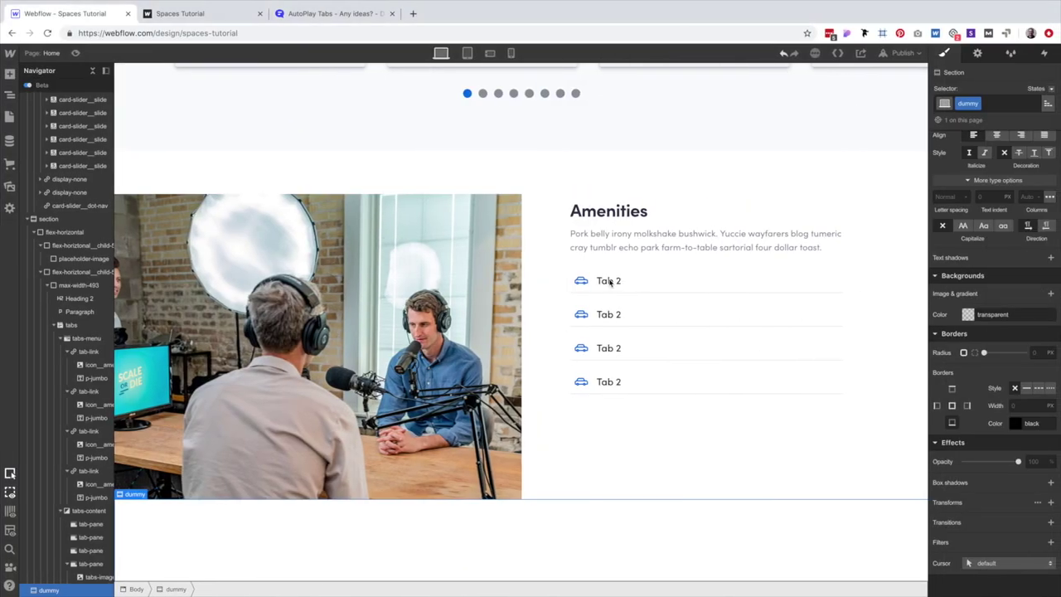
Change the first tab label to "Dedicated Podcasting Studio" and the second to "Conference Rooms".
left_click(610, 282)
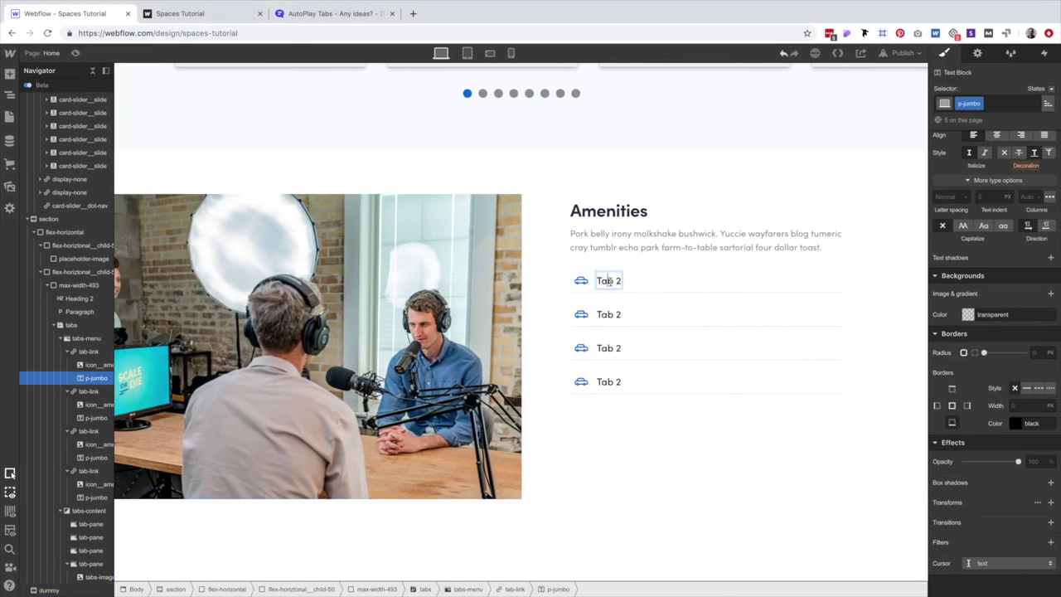
double_click(610, 281)
type("Dedicated Podcasting Studio")
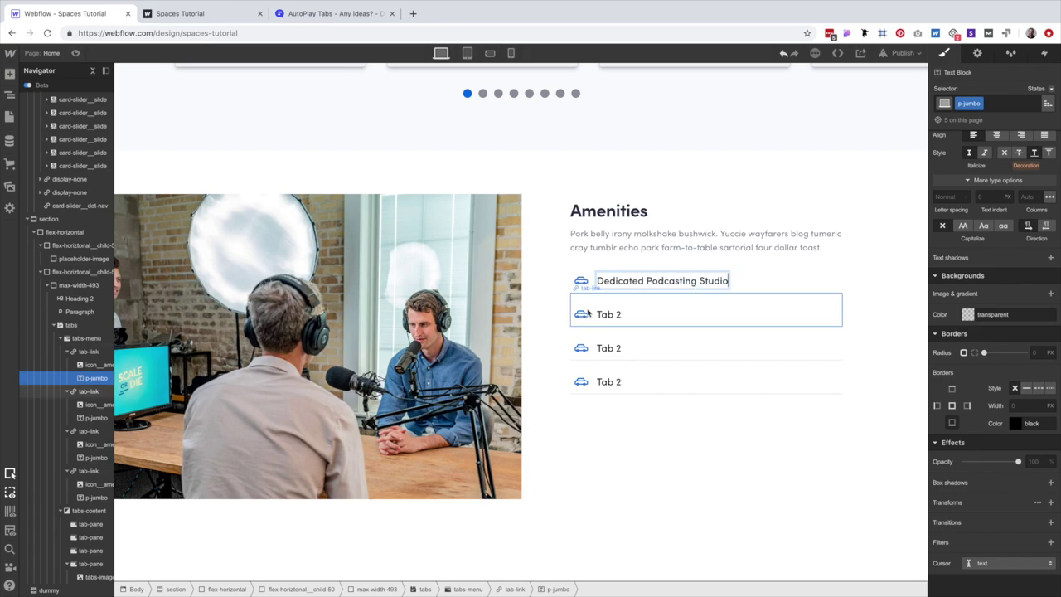
key("Escape")
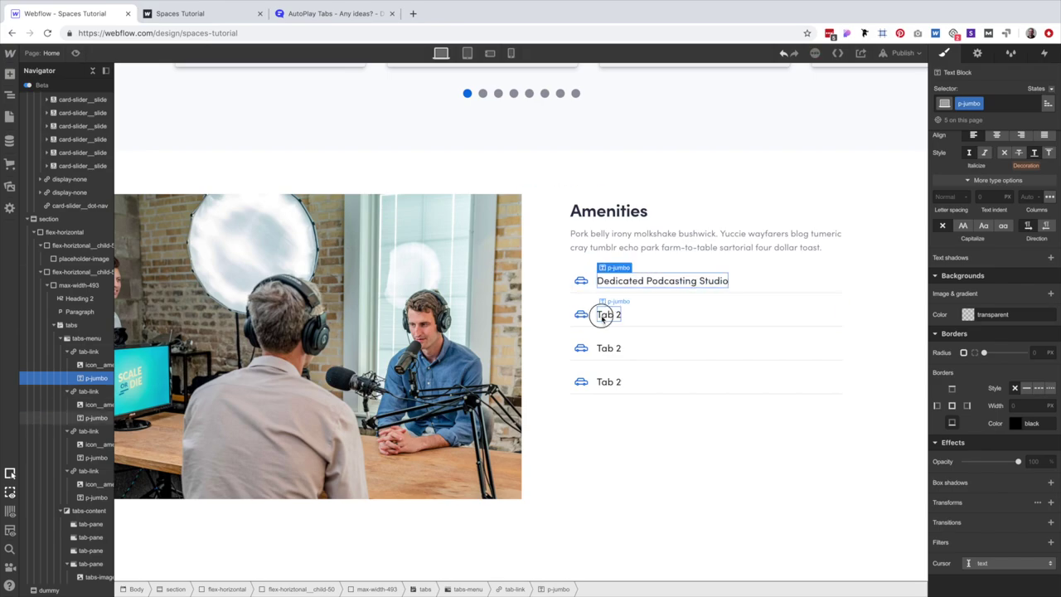
double_click(609, 315)
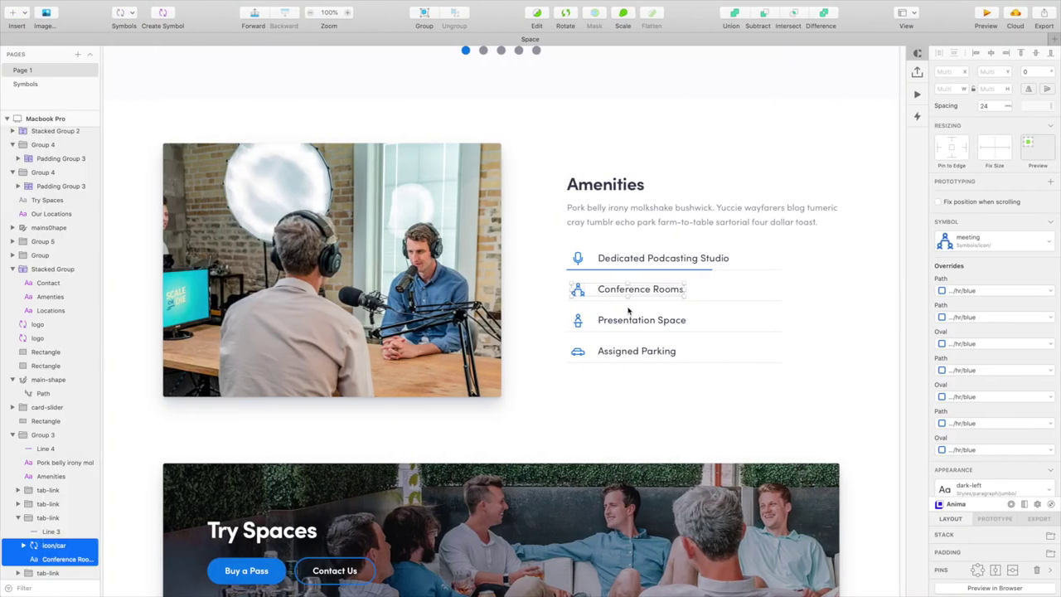
type("Cong")
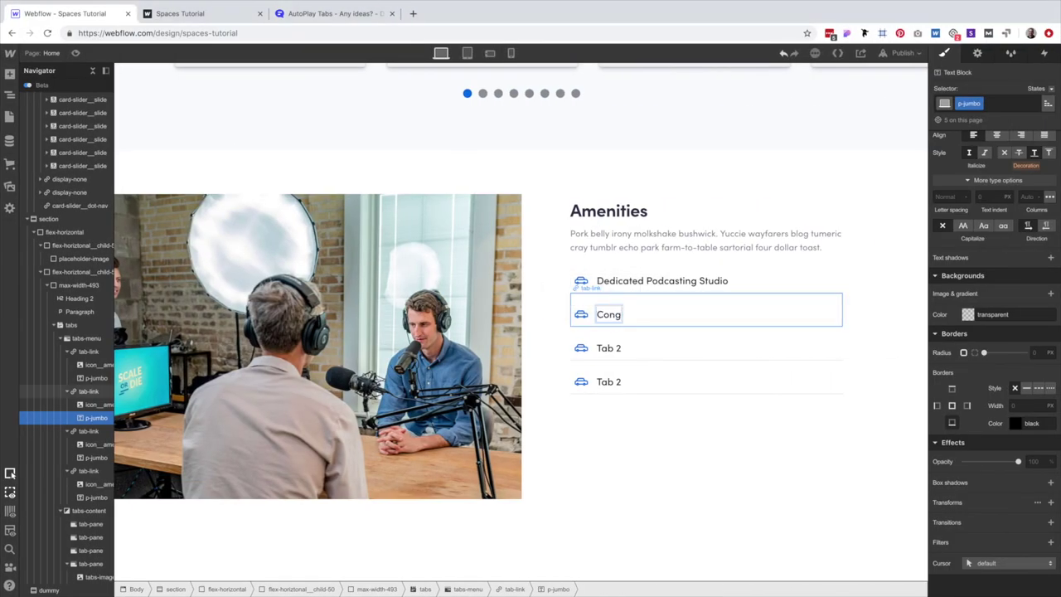
key("BackSpace")
type("ference Rooms")
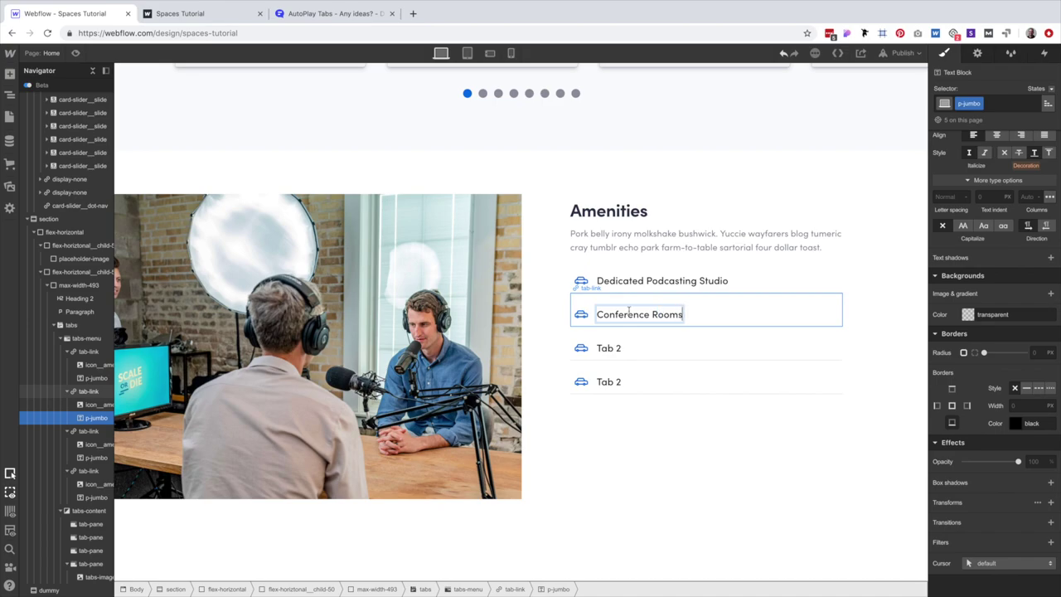
Change the third tab label to "Presentation Space" and the fourth to "Assigned Parking".
double_click(608, 348)
type("Pres")
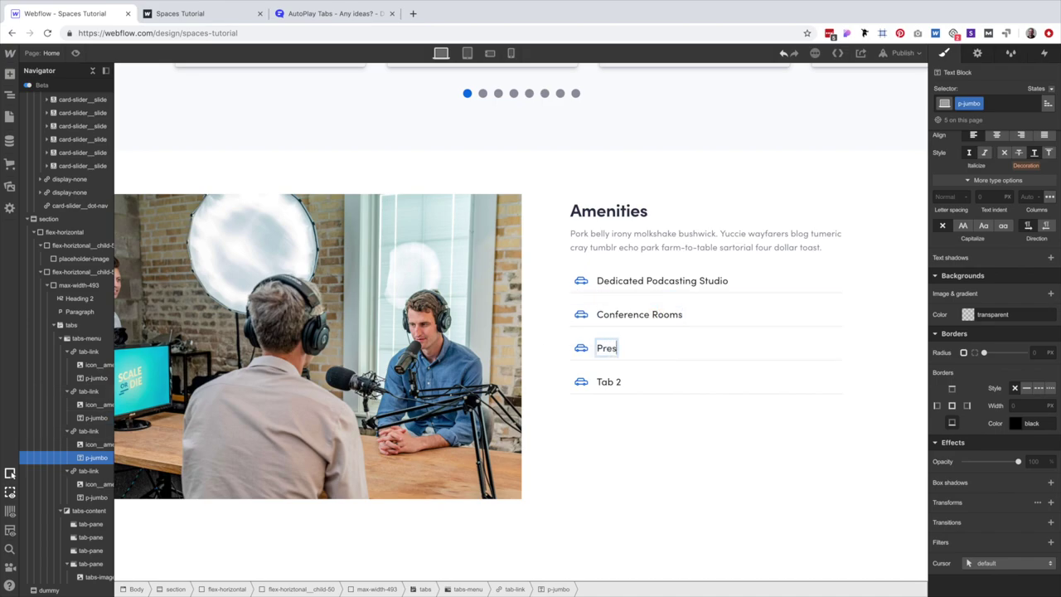
type("entation Space")
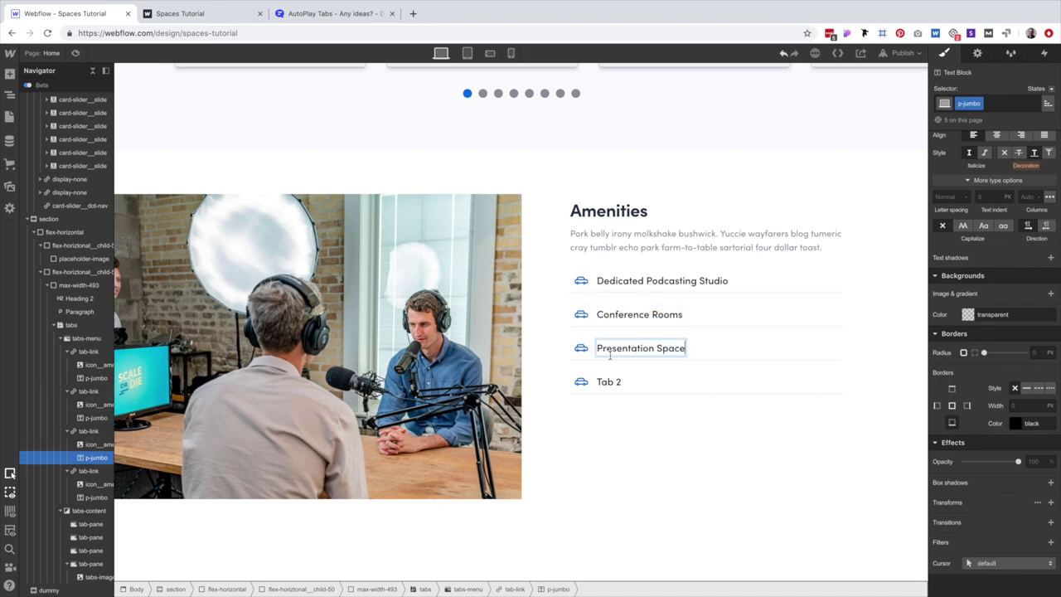
double_click(608, 381)
type("As")
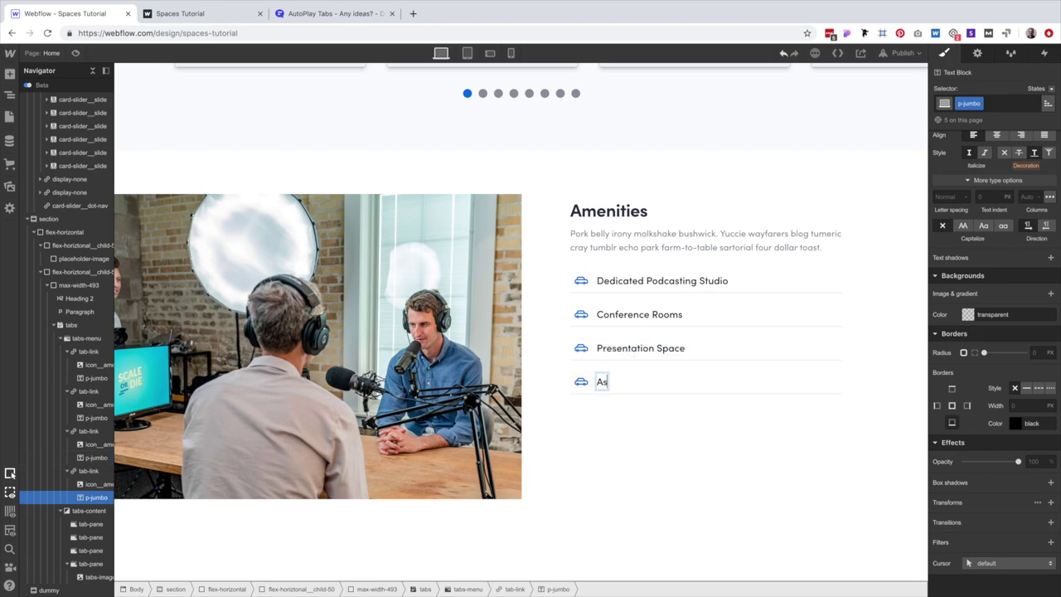
type("signed Parking")
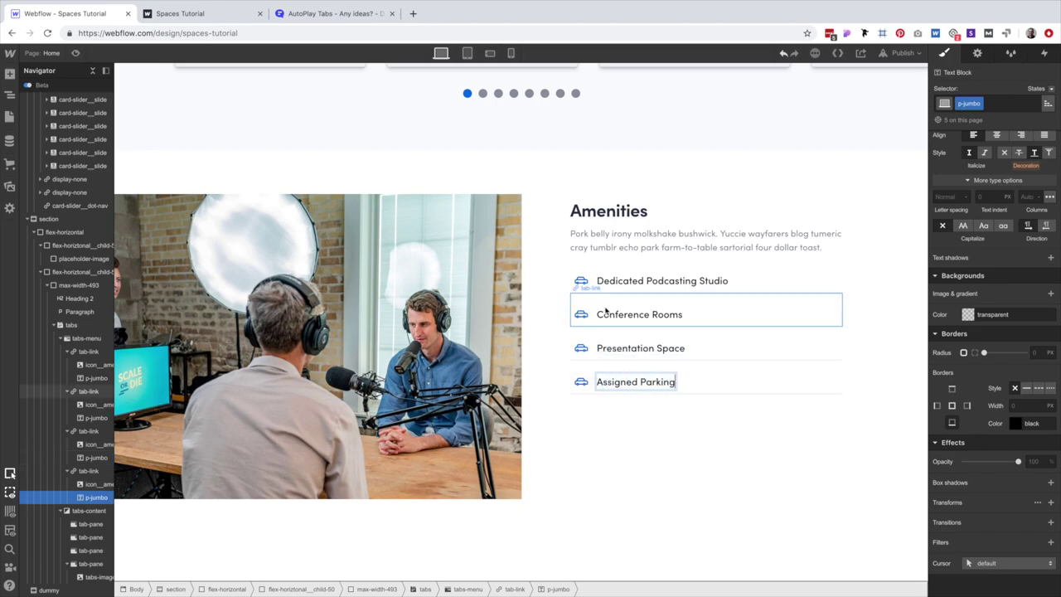
Replace the car icon beside Dedicated Podcasting Studio with the podcast microphone SVG.
left_click(583, 281)
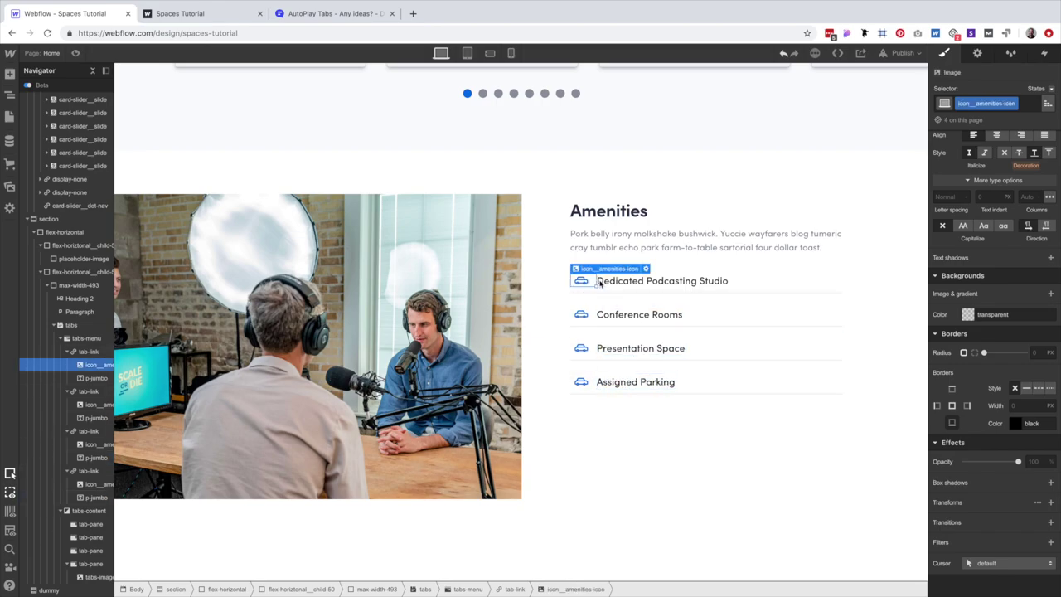
left_click(645, 269)
left_click(688, 318)
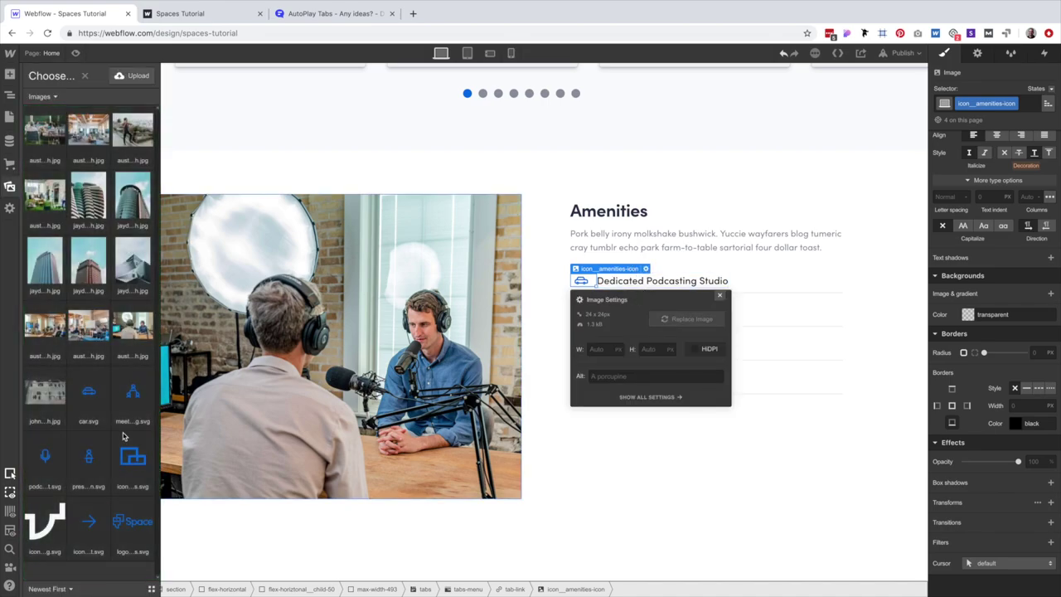
left_click(45, 455)
key("Escape")
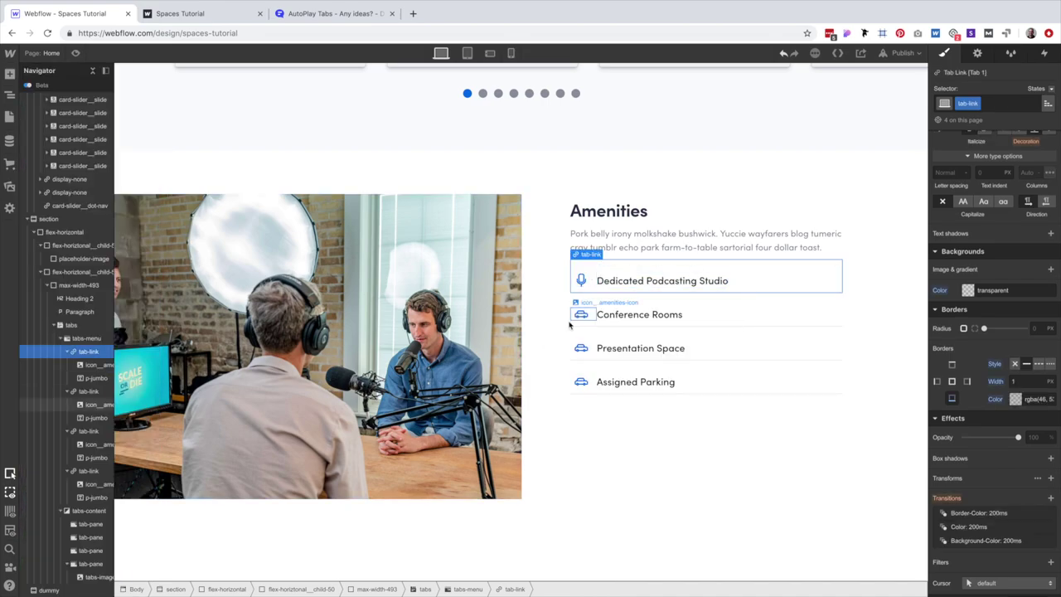
Replace the car icon beside Conference Rooms with the meeting SVG.
left_click(581, 314)
left_click(646, 302)
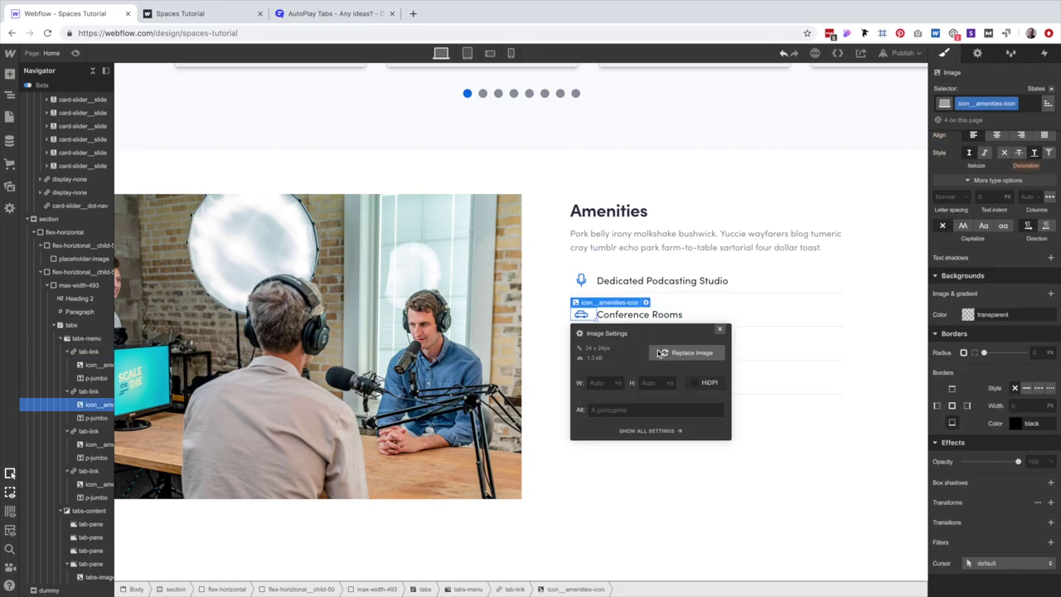
left_click(659, 353)
left_click(132, 396)
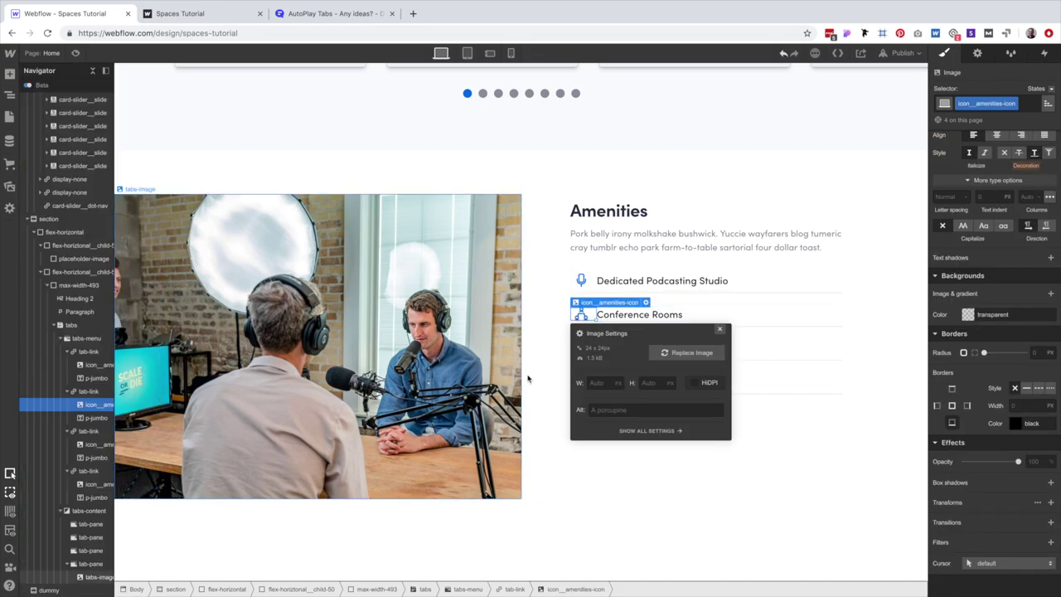
Replace the car icon beside Presentation Space with the presentation SVG.
left_click(581, 348)
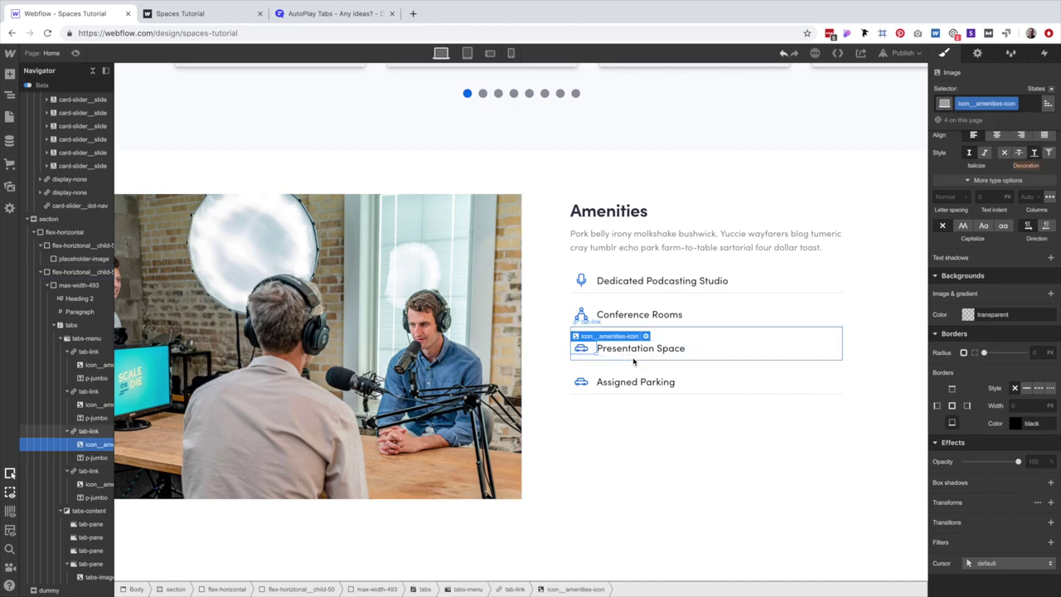
left_click(646, 336)
left_click(688, 386)
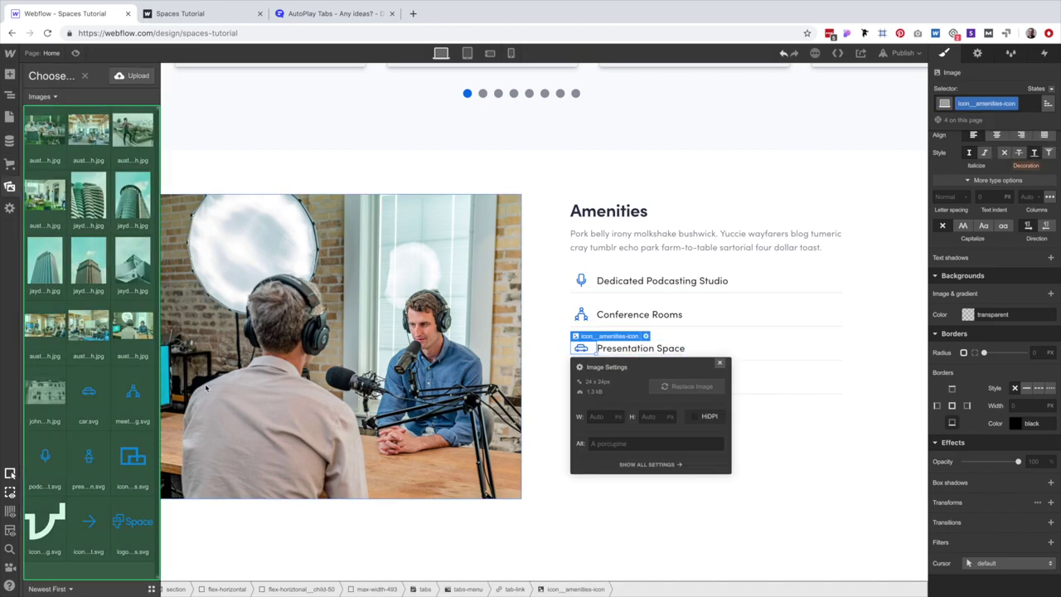
left_click(89, 456)
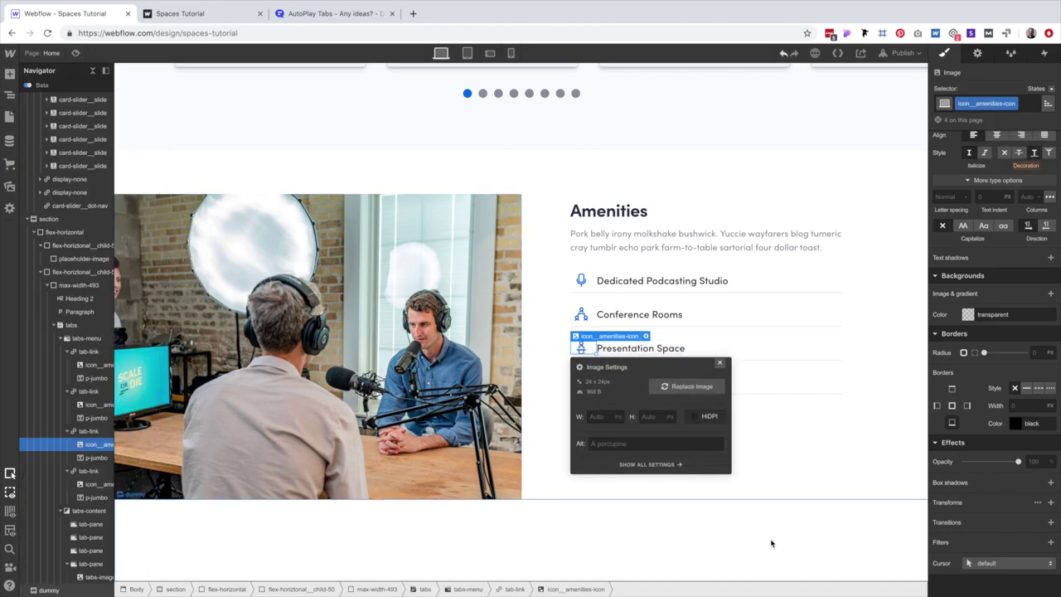
left_click(711, 509)
left_click(691, 473)
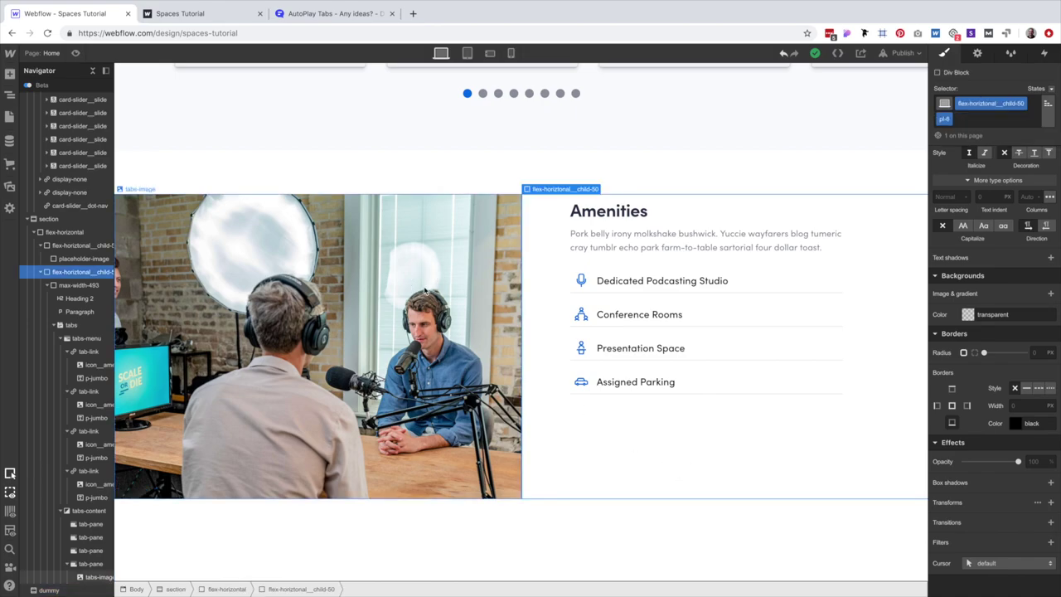
Copy the tabs-image from the Tab 4 pane into the Tab 1 and Tab 2 panes.
left_click(425, 291)
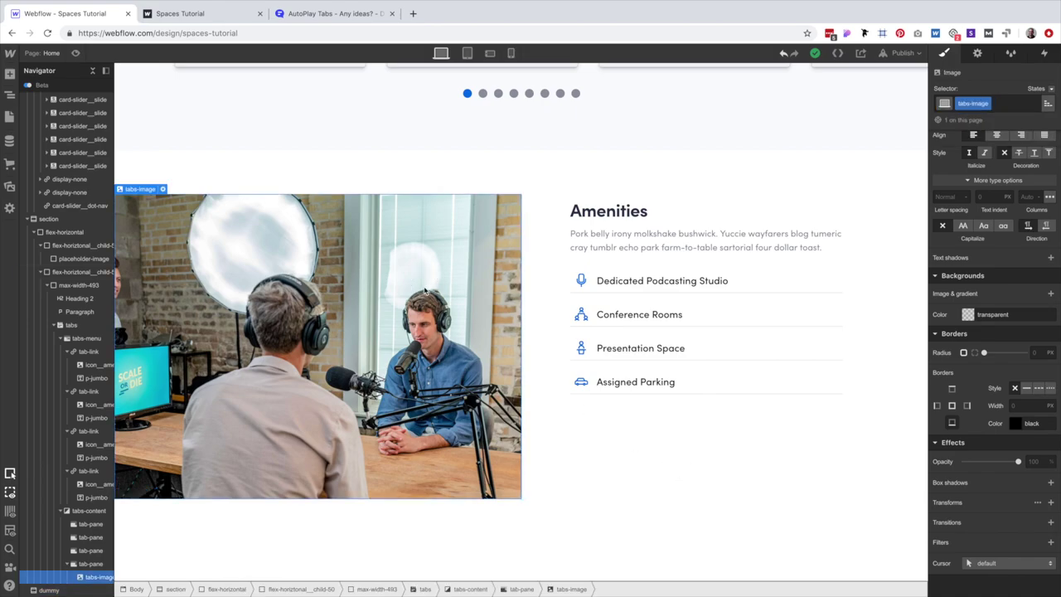
left_click(979, 53)
left_click(963, 307)
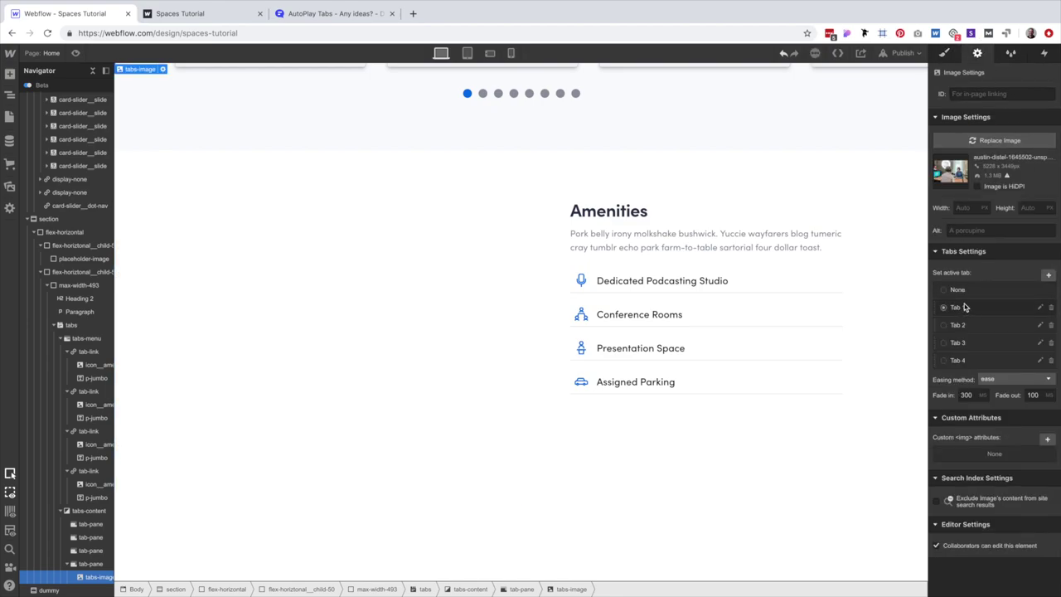
left_click(317, 323)
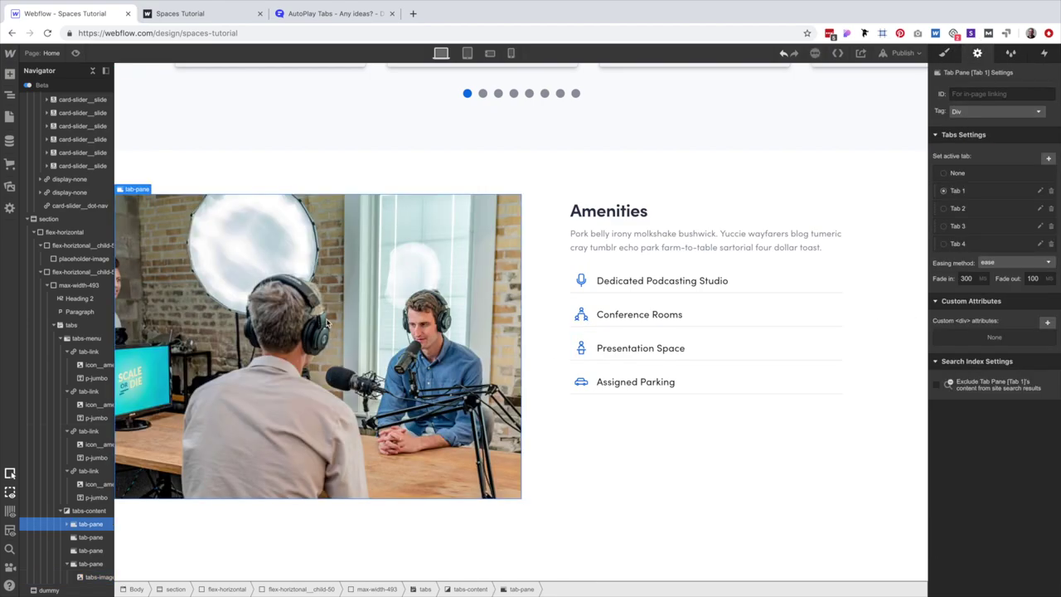
left_click(973, 212)
left_click(389, 306)
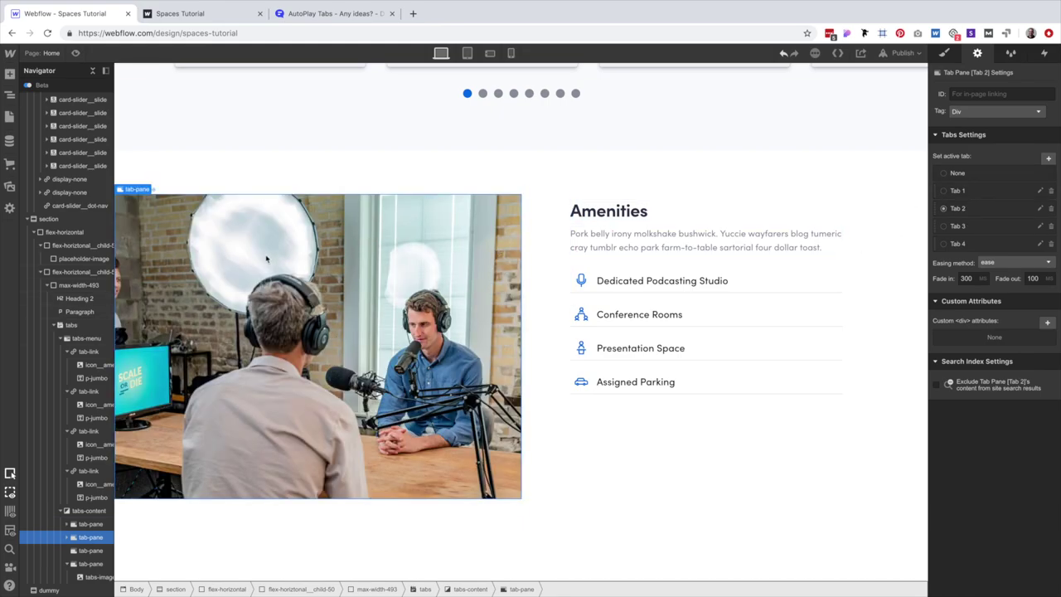
Replace the tabs-image in the Tab 2 pane with the photo of a team meeting around a whiteboard.
left_click(266, 260)
left_click(986, 141)
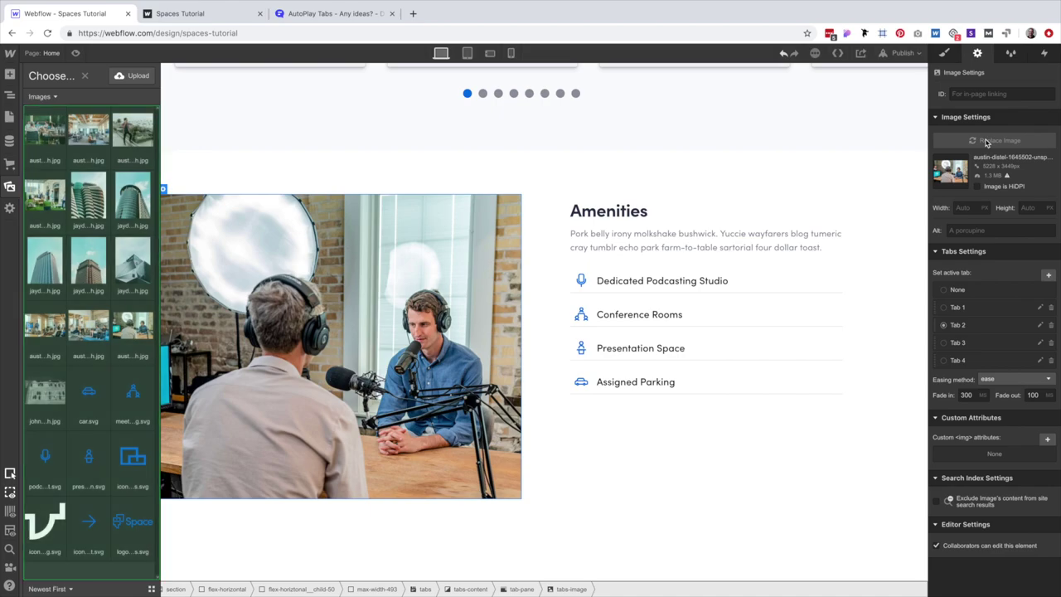
left_click(90, 340)
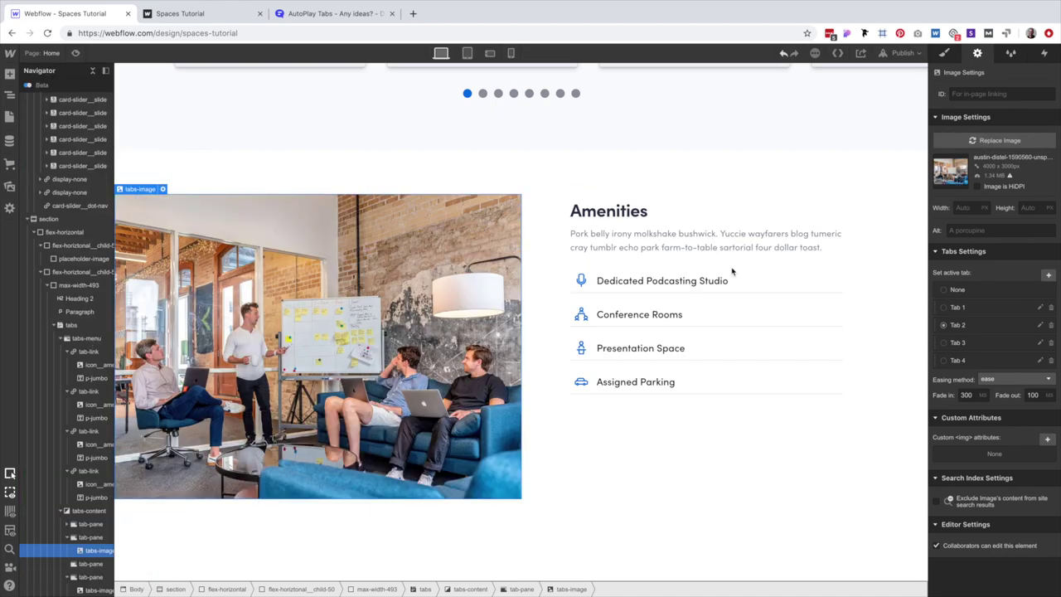
Show the Tab 3 pane and replace its tabs-image with the photo of a man presenting to a seated audience.
left_click(954, 342)
left_click(339, 340)
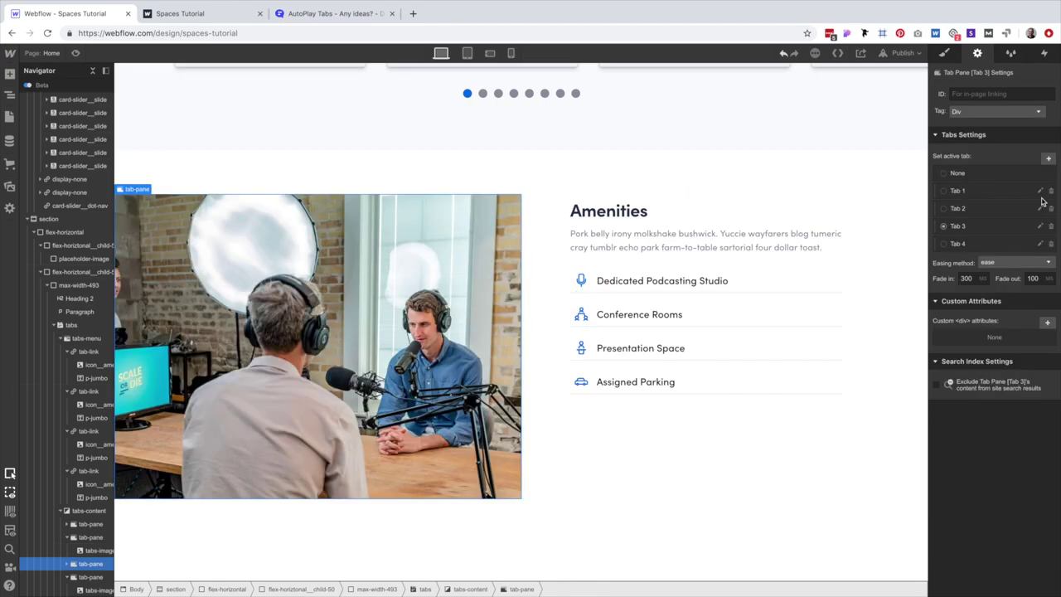
left_click(289, 259)
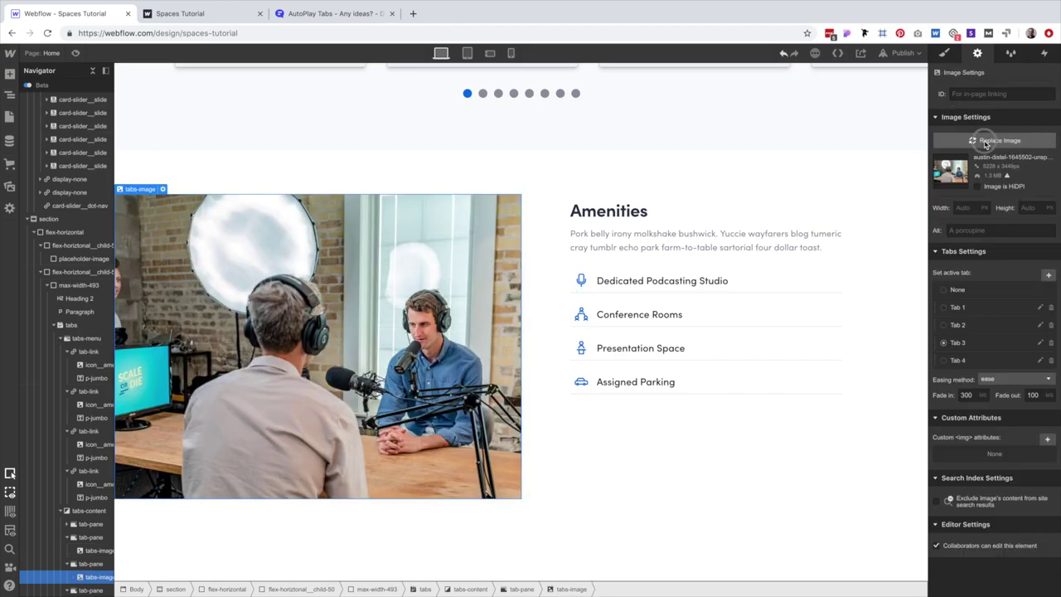
double_click(289, 260)
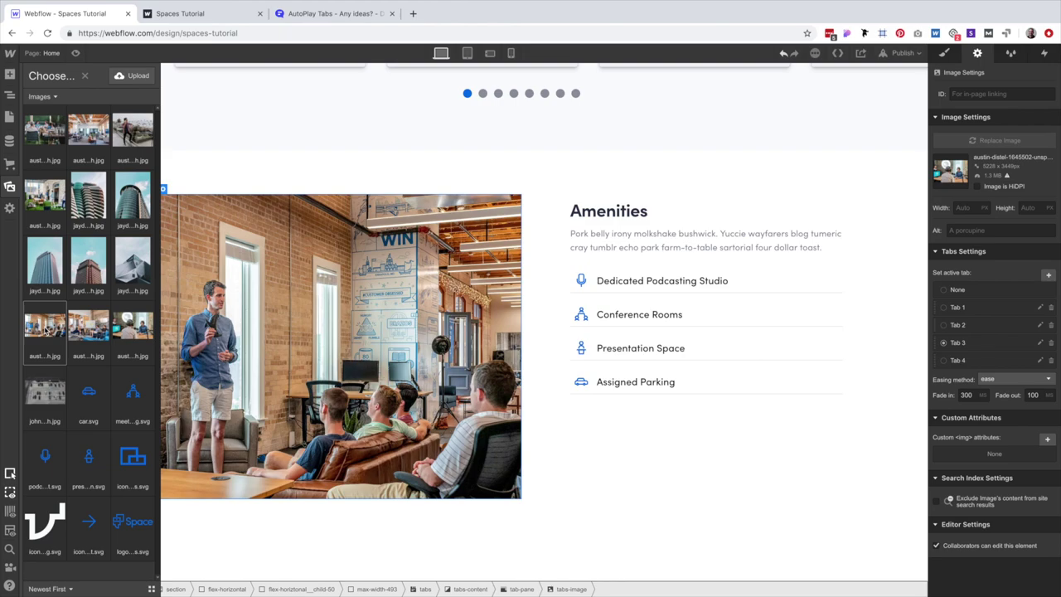
left_click(45, 324)
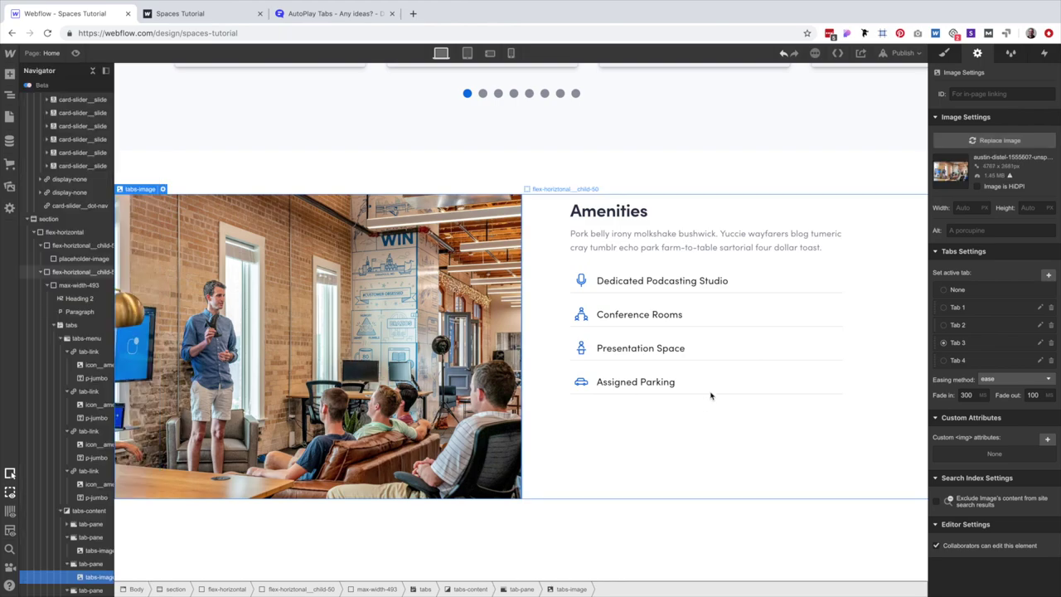
Show the Tab 4 pane and replace its tabs-image with the aerial parking lot photo.
left_click(965, 362)
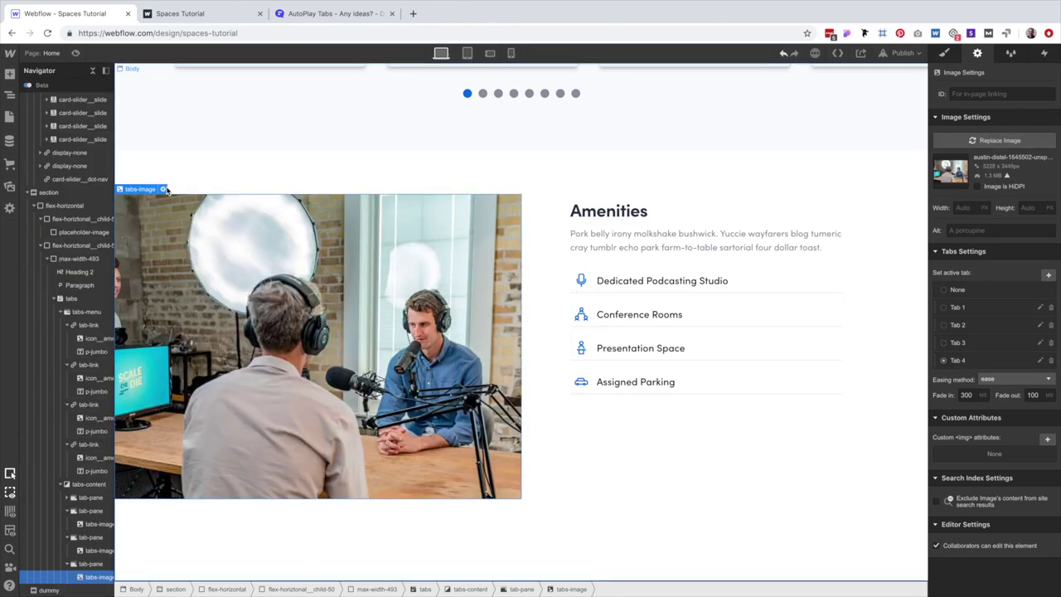
left_click(999, 140)
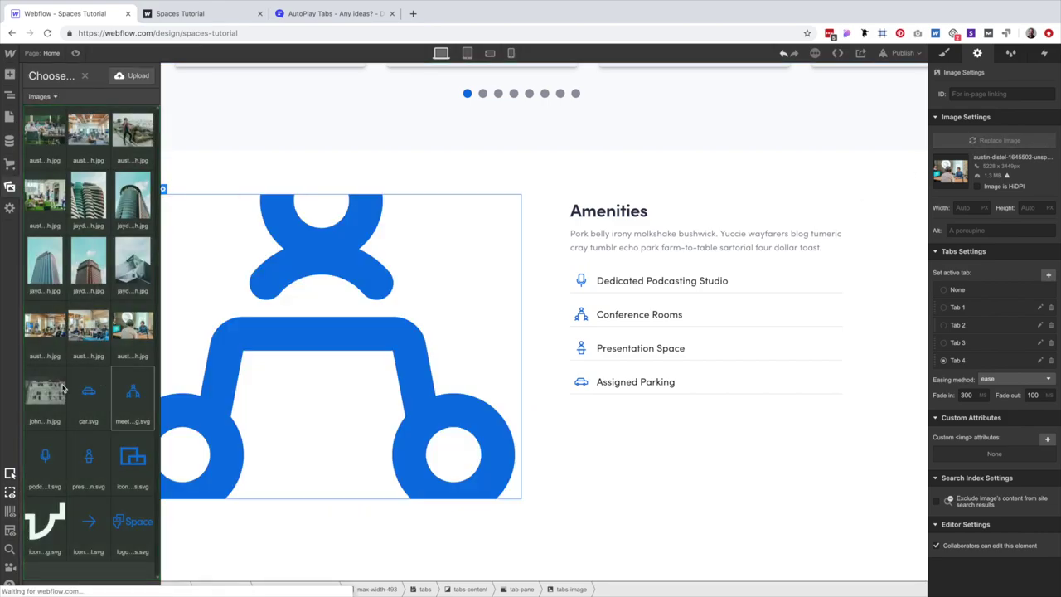
left_click(50, 391)
Add the combo class flex-vertical-align-middle to the flex-horiztonal__child-50 block that holds the Amenities content.
left_click(679, 472)
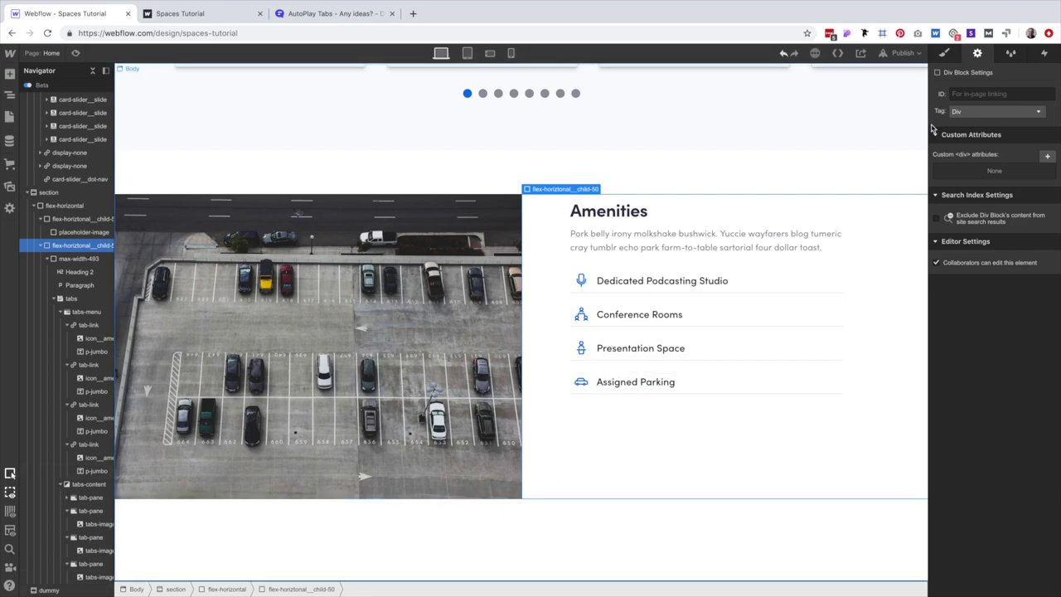
left_click(943, 52)
left_click(988, 120)
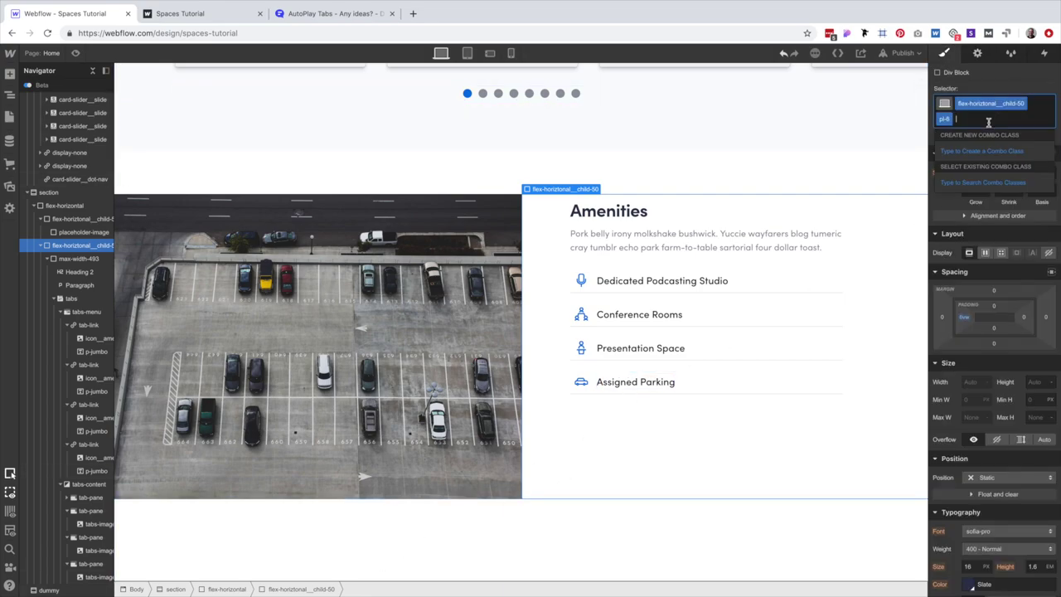
type("flex-v")
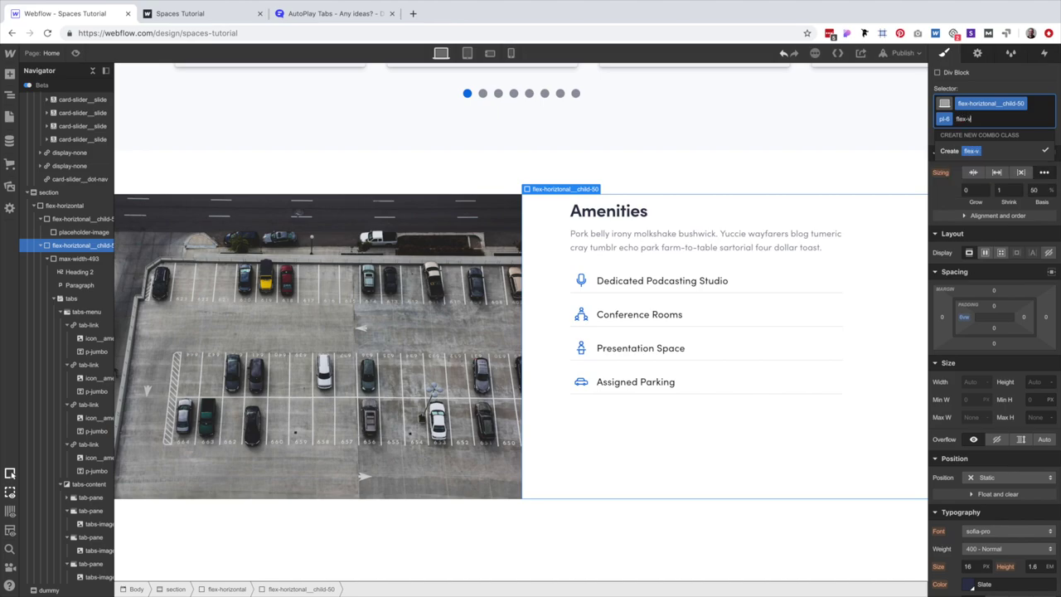
type("ertical-align-middle")
key("Return")
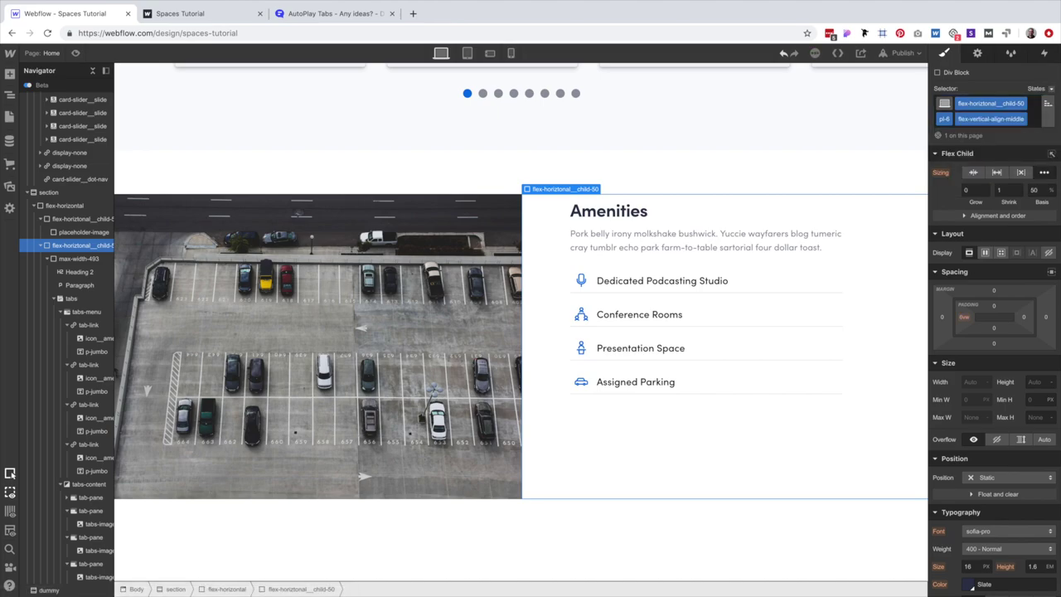
Make the Amenities content block a vertical flexbox with children aligned to the start and justified to the center.
left_click(985, 253)
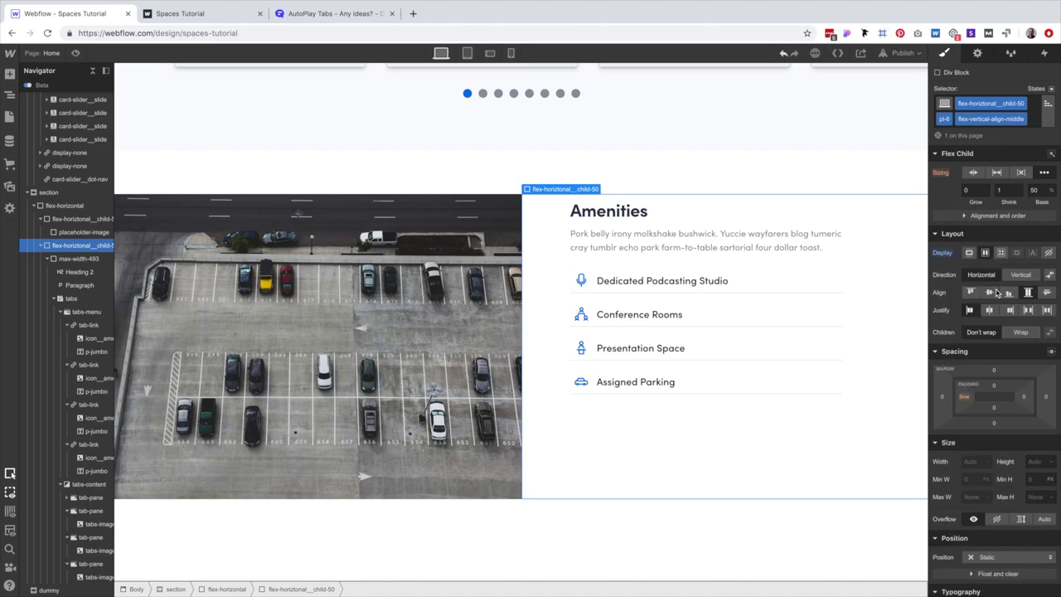
left_click(1020, 275)
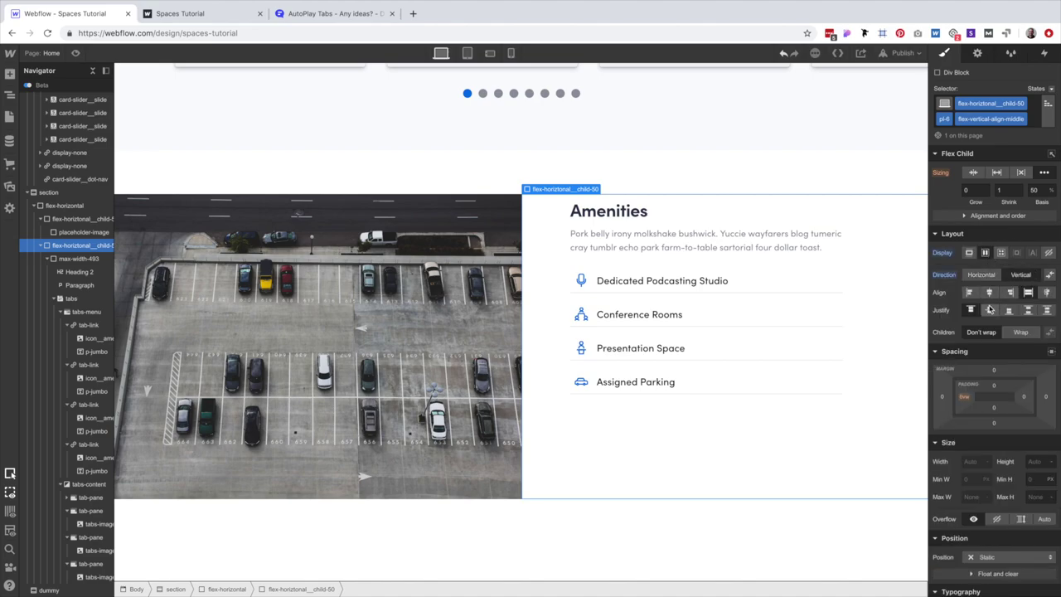
left_click(990, 310)
left_click(970, 292)
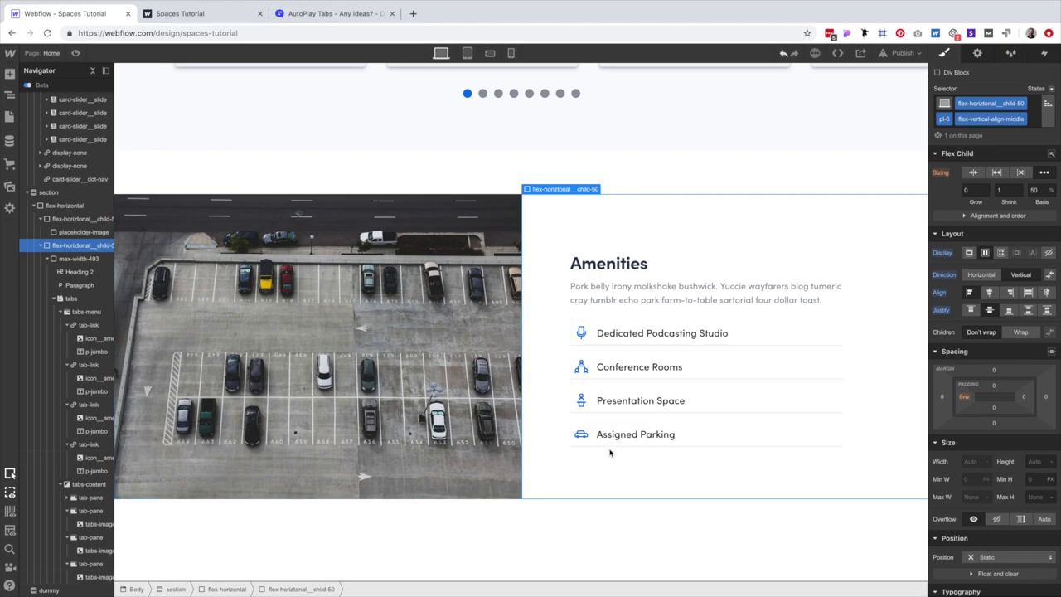
scroll(607, 514, "down", 2)
scroll(615, 520, "up", 1)
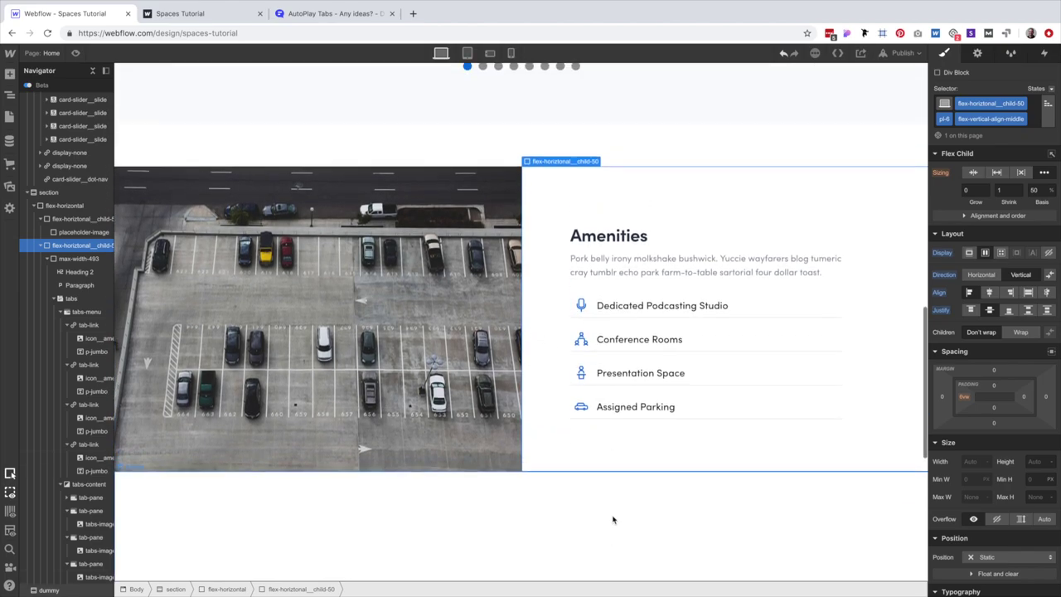
Set the bottom margin of the max-width-493 block around the Amenities content to 24 px.
left_click(711, 274)
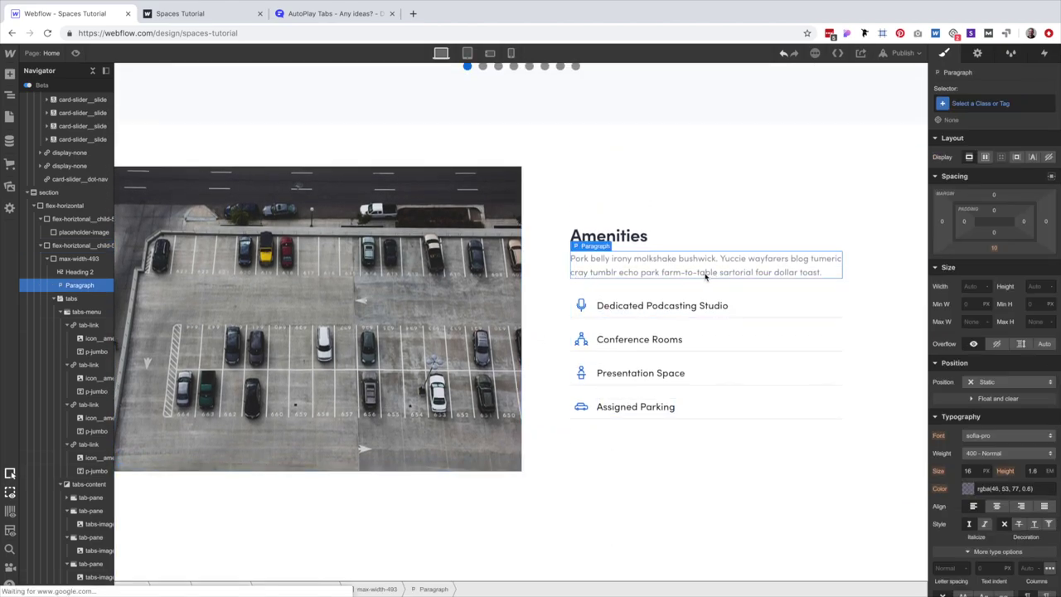
left_click(381, 590)
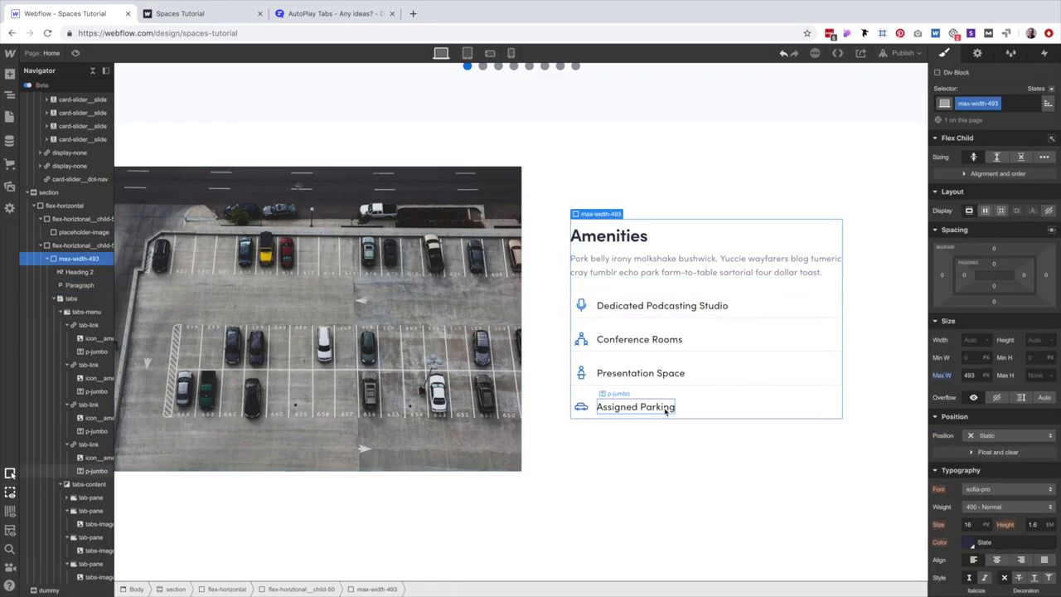
left_click(996, 302)
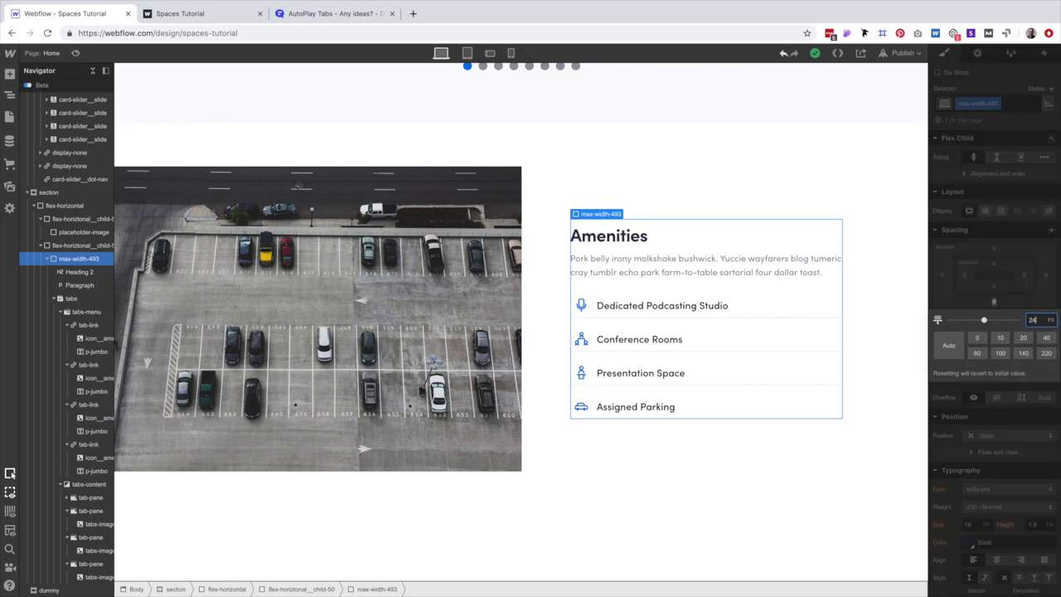
type("24")
key("Return")
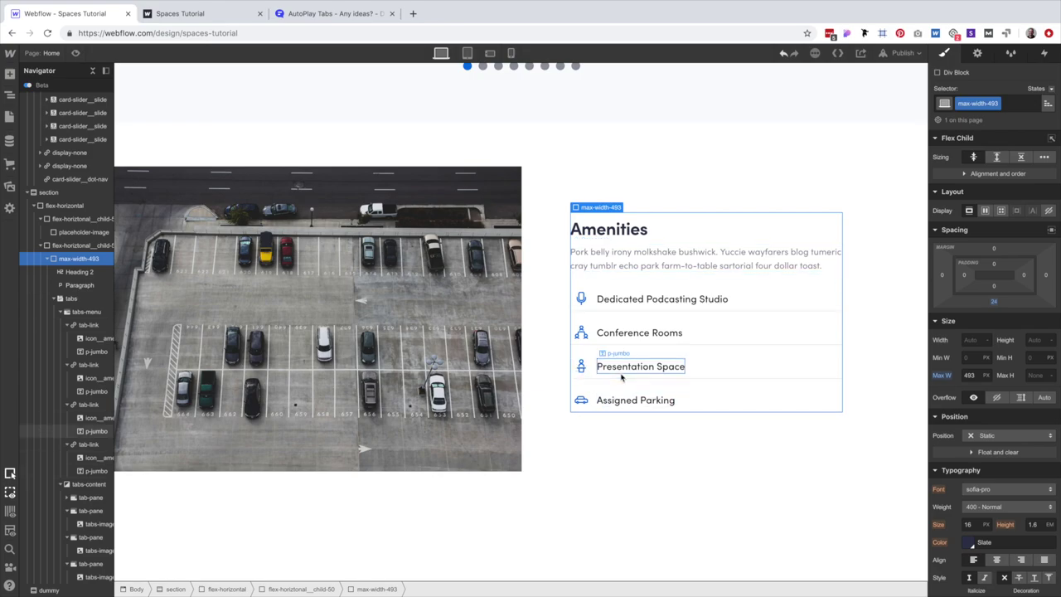
left_click(673, 457)
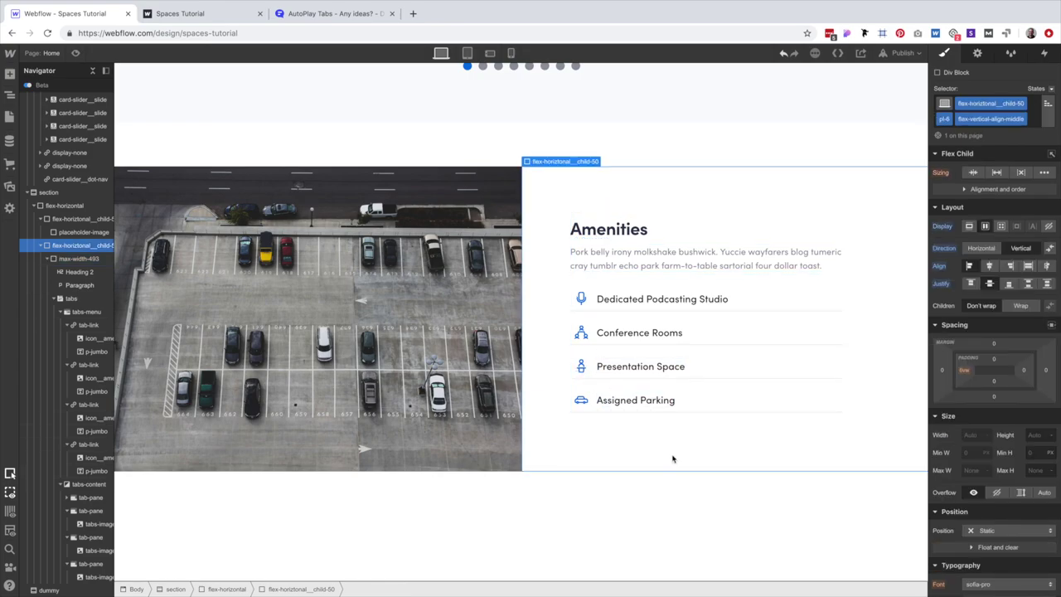
Add a div block inside the Dedicated Podcasting Studio tab link.
left_click(668, 509)
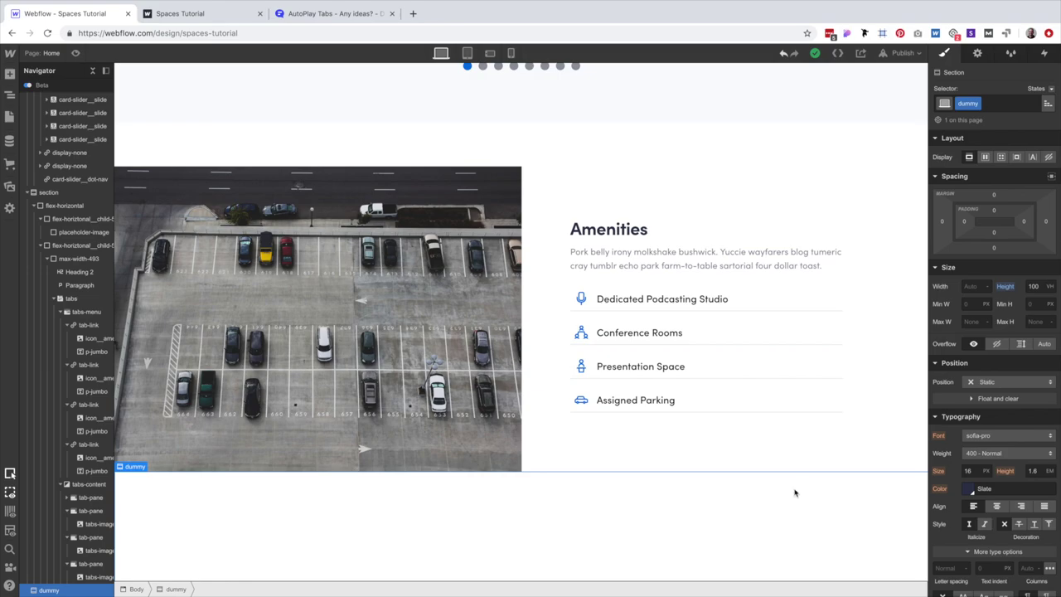
left_click(765, 306)
key("super+e")
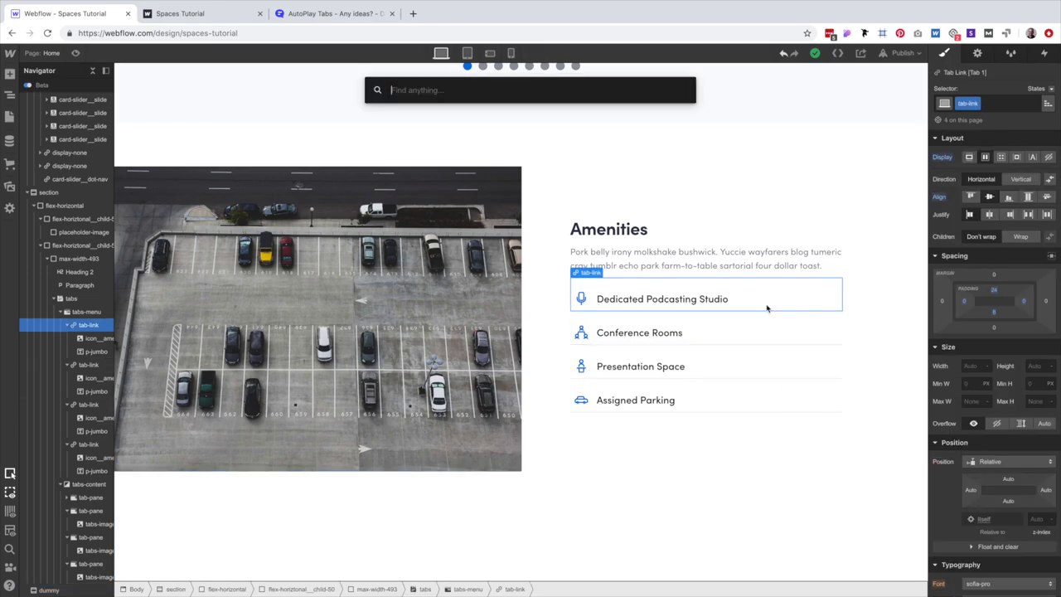
type("di")
key("Return")
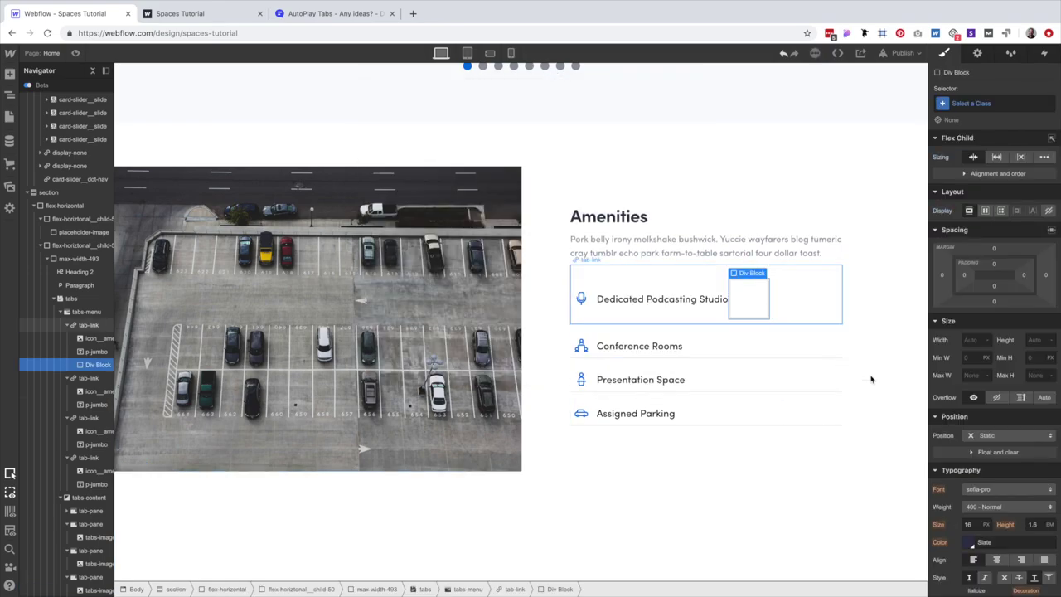
Give the new div block the class tabs__progress-bar.
left_click(978, 103)
type("tabs")
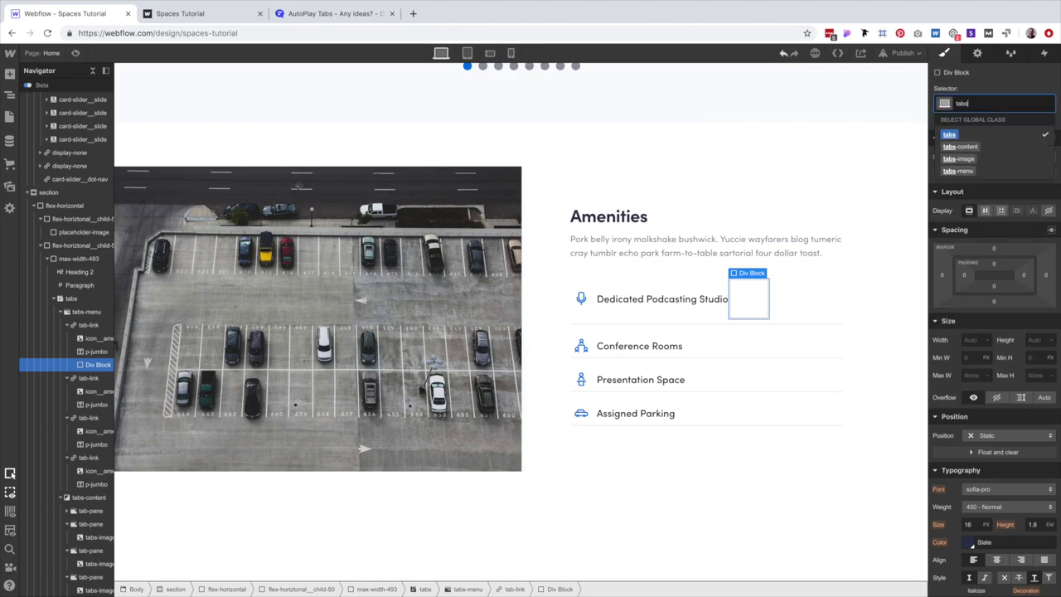
type("__progress-")
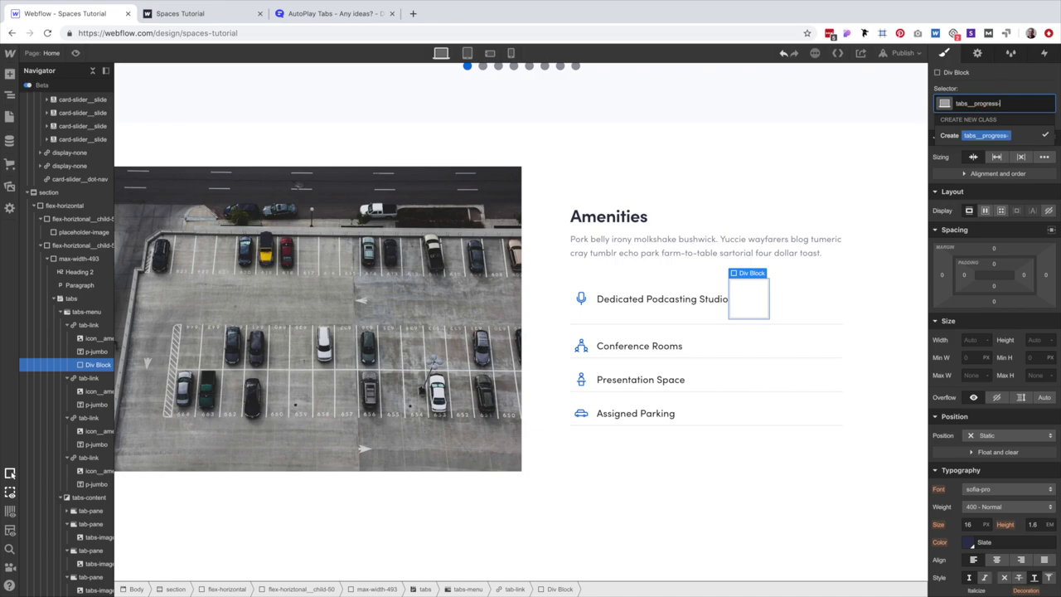
type("bar")
key("Return")
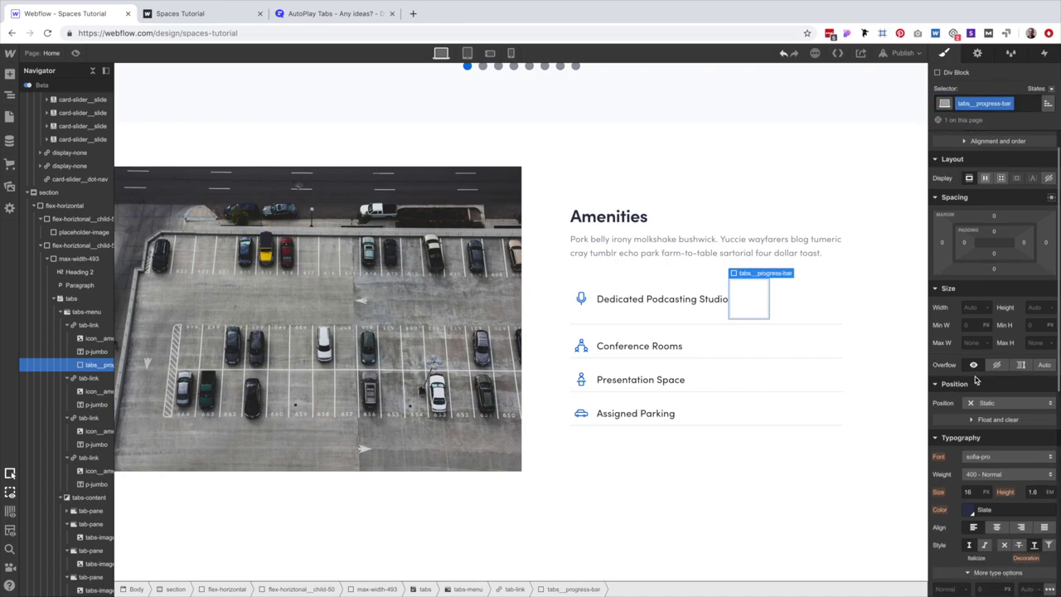
Position the progress bar absolutely, using the preset that spans the tab link's bottom edge.
left_click(509, 588)
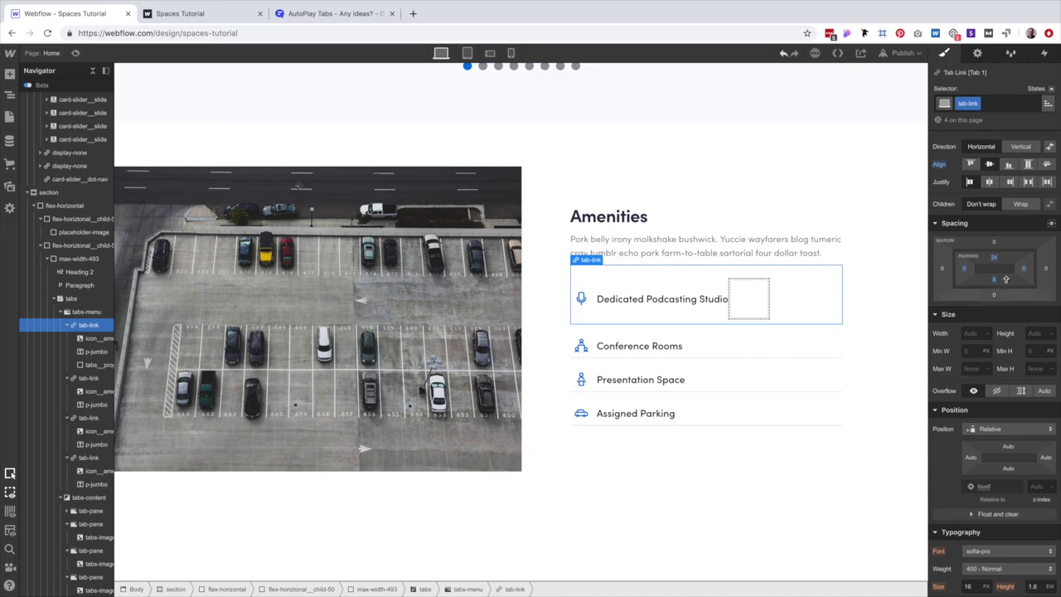
left_click(764, 302)
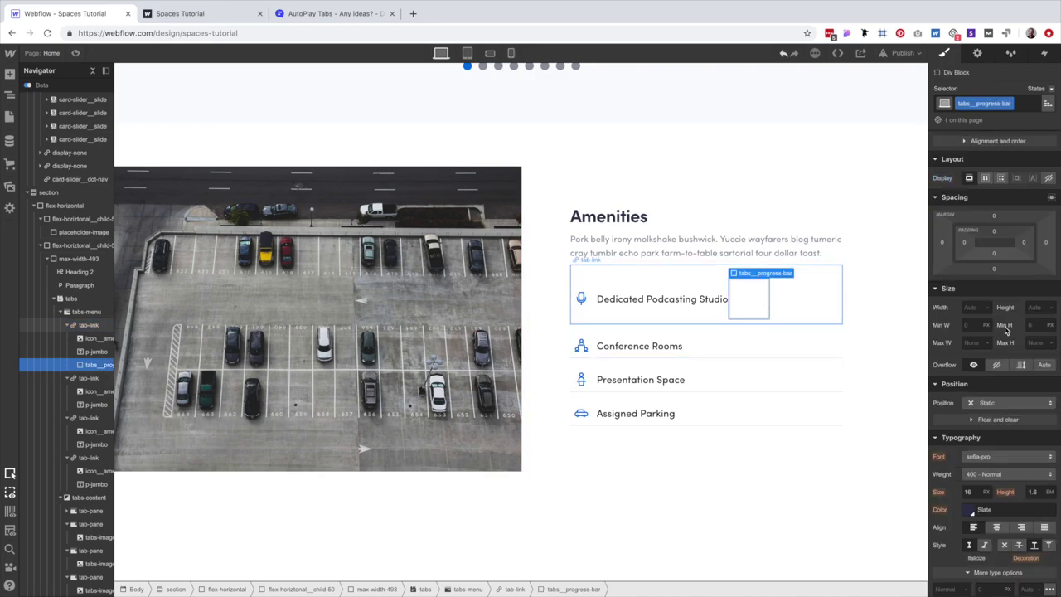
left_click(1010, 403)
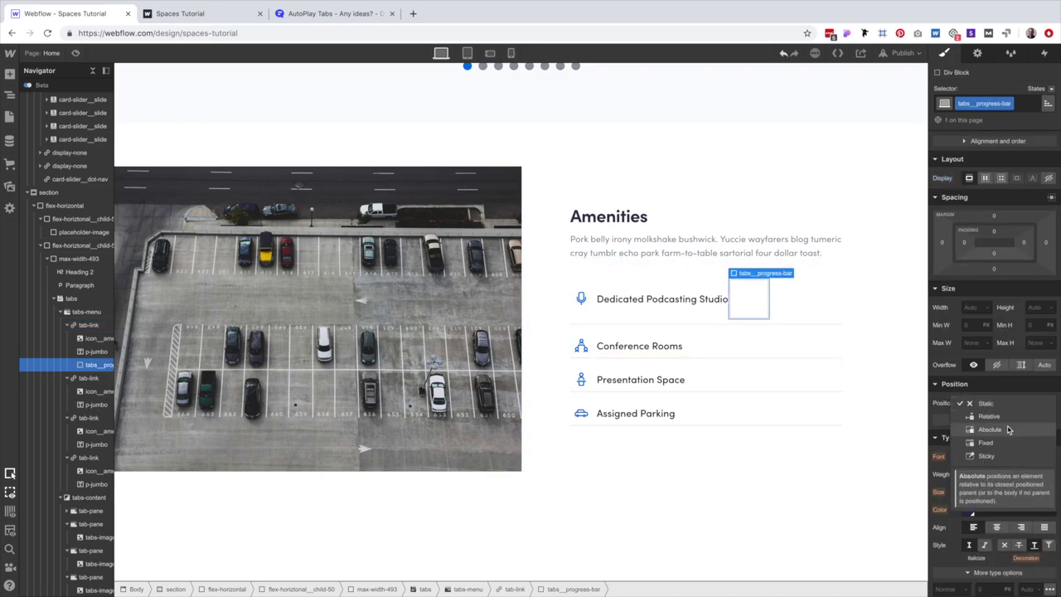
left_click(1010, 430)
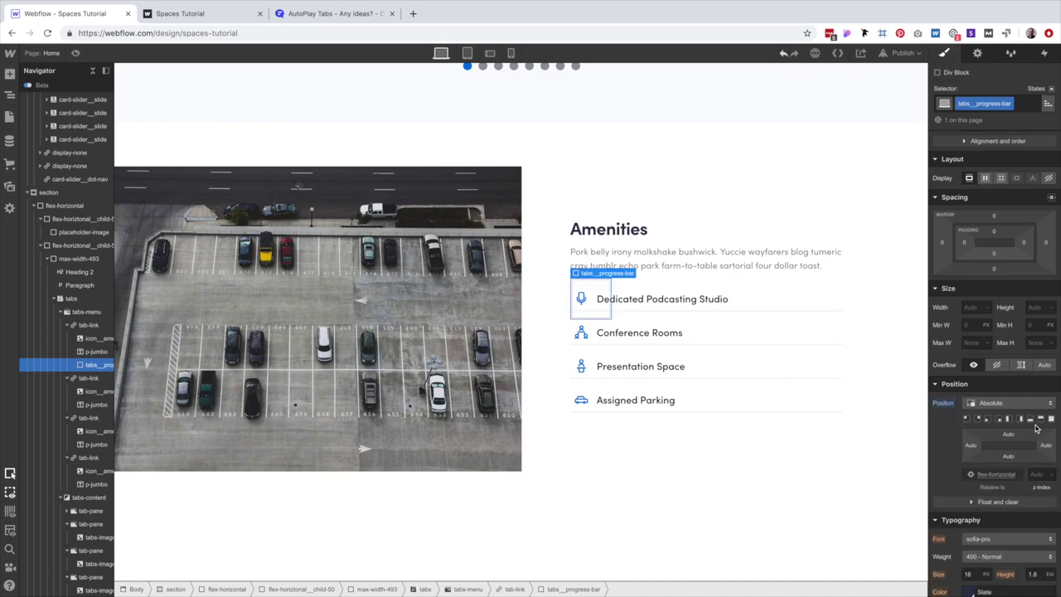
left_click(1031, 419)
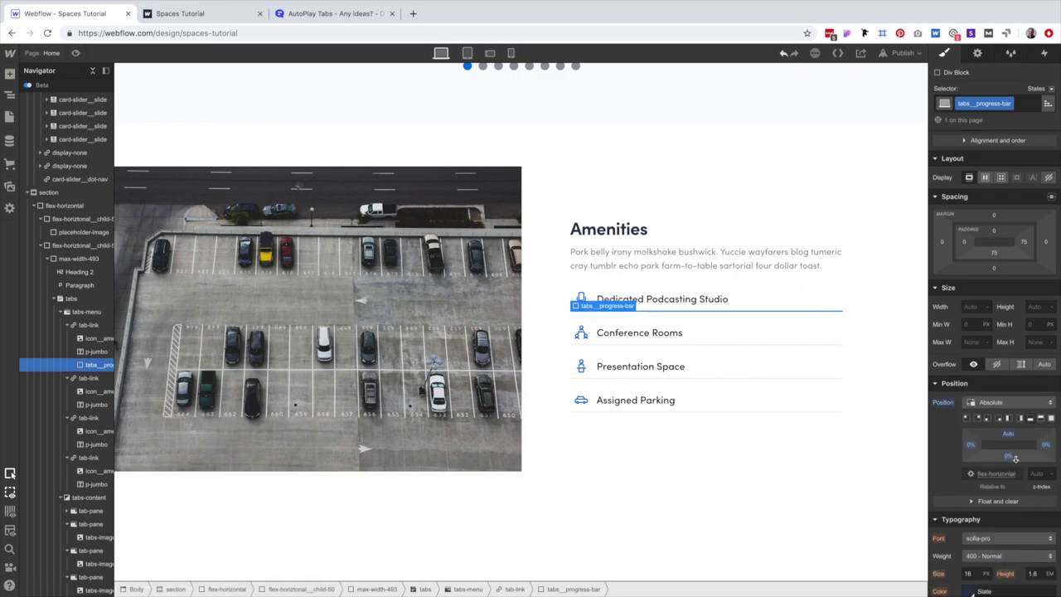
Set the progress bar's height to 2 px.
scroll(1028, 452, "down", 2)
scroll(1028, 481, "down", 1)
scroll(1036, 452, "down", 2)
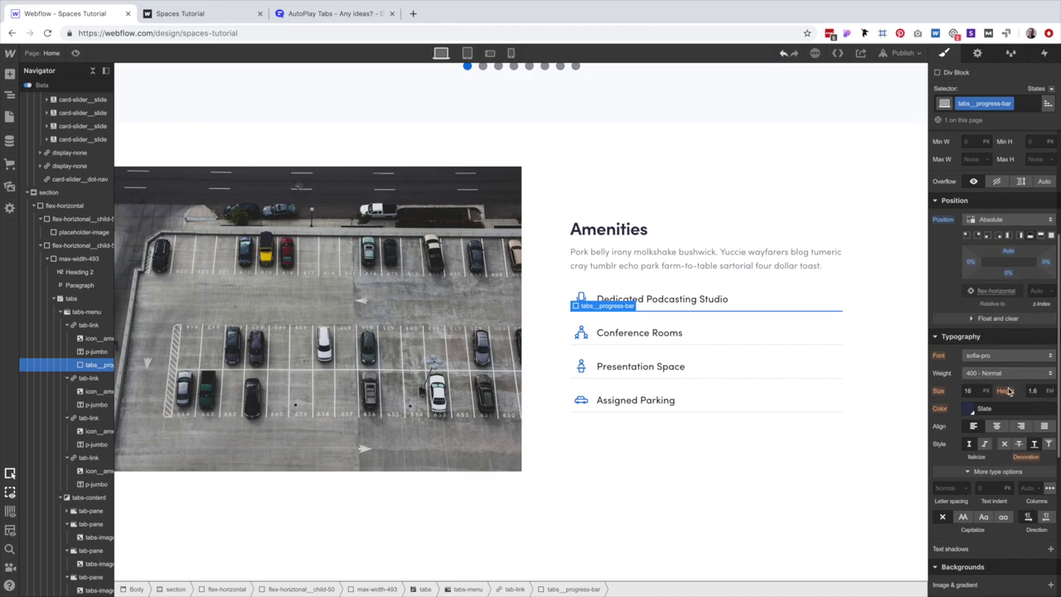
scroll(1001, 411, "down", 1)
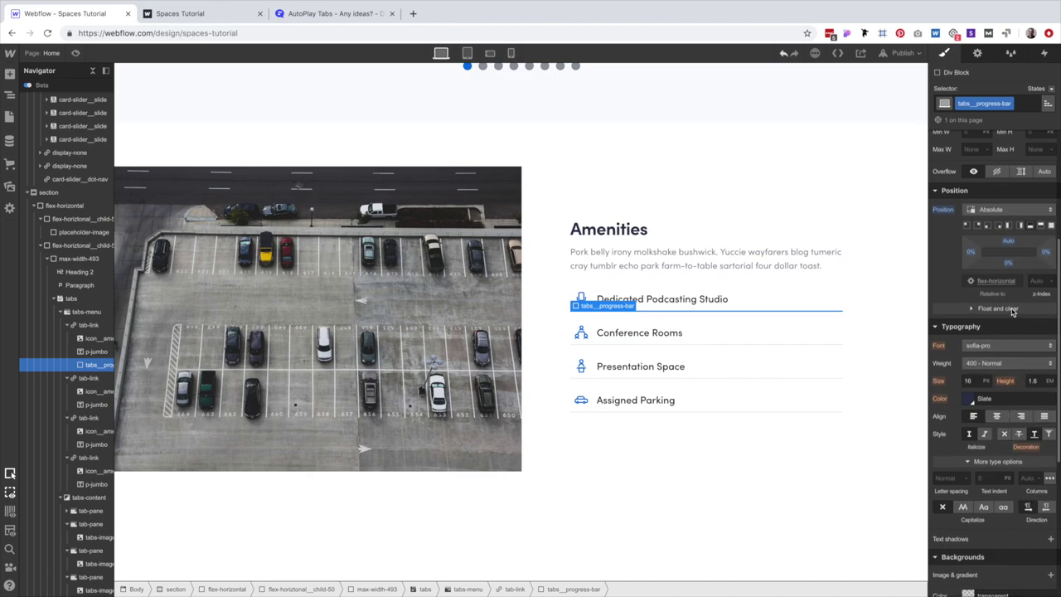
scroll(1010, 304, "up", 3)
left_click(1024, 258)
type("2")
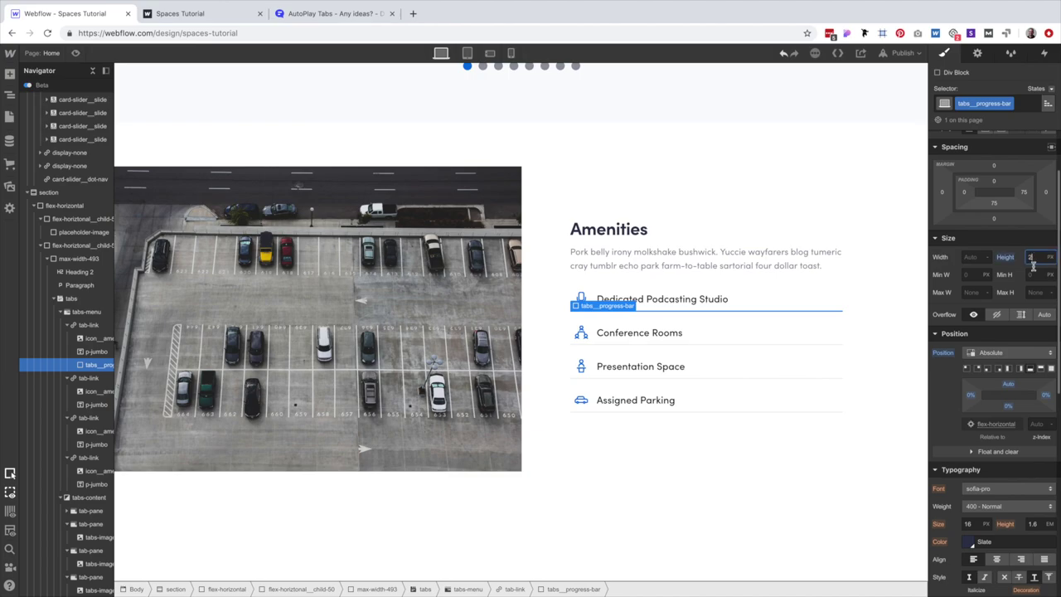
Fill the progress bar's background with the lighter blue saved swatch.
scroll(987, 407, "down", 6)
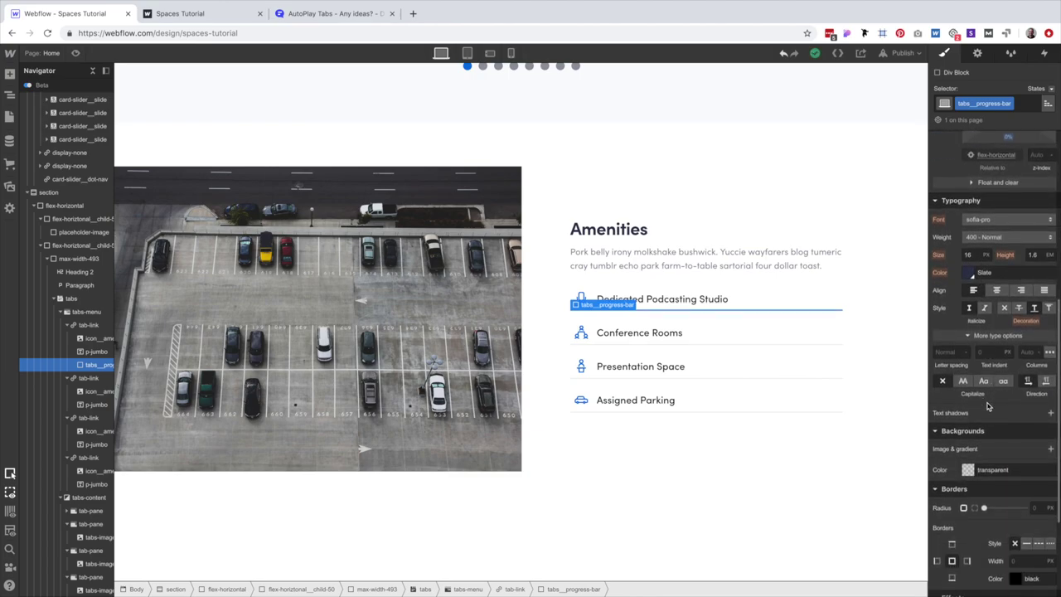
left_click(968, 470)
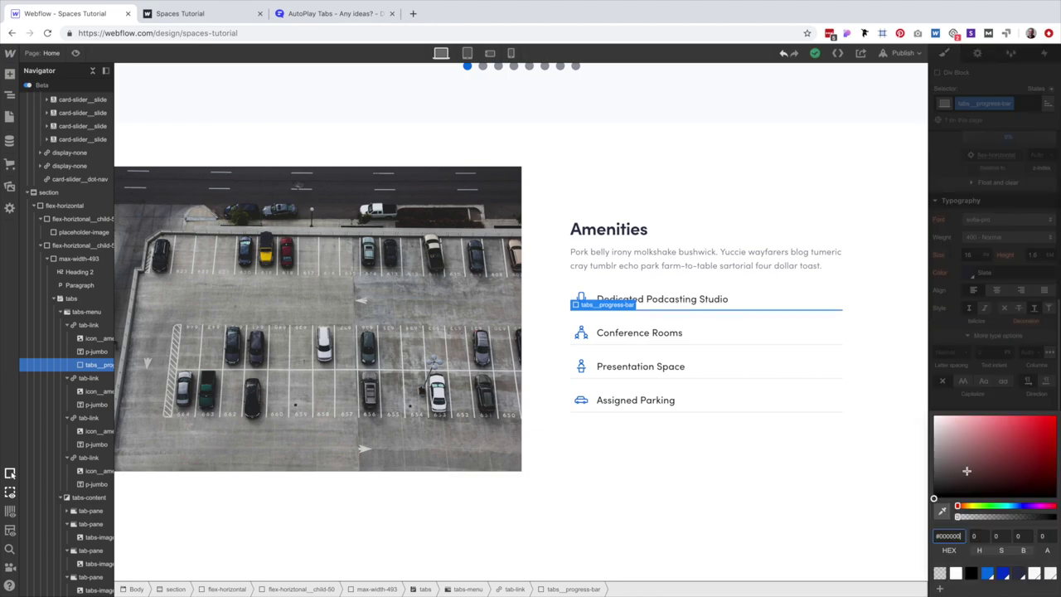
left_click(988, 575)
left_click(919, 531)
Set the progress bar's bottom position offset to -1.
scroll(999, 349, "up", 4)
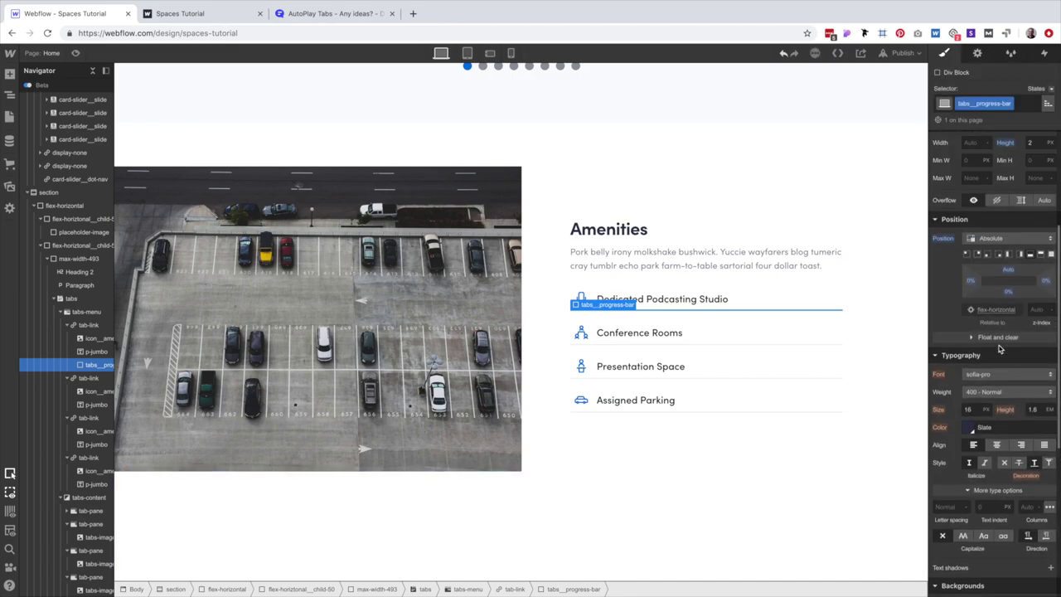
scroll(999, 349, "up", 3)
left_click(1007, 476)
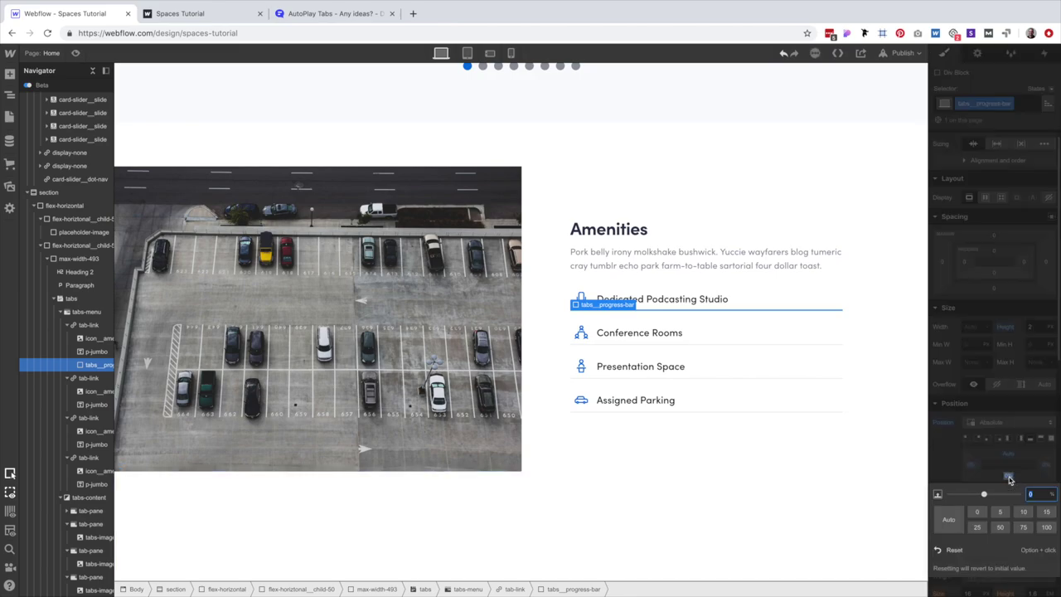
type("-1")
key("Return")
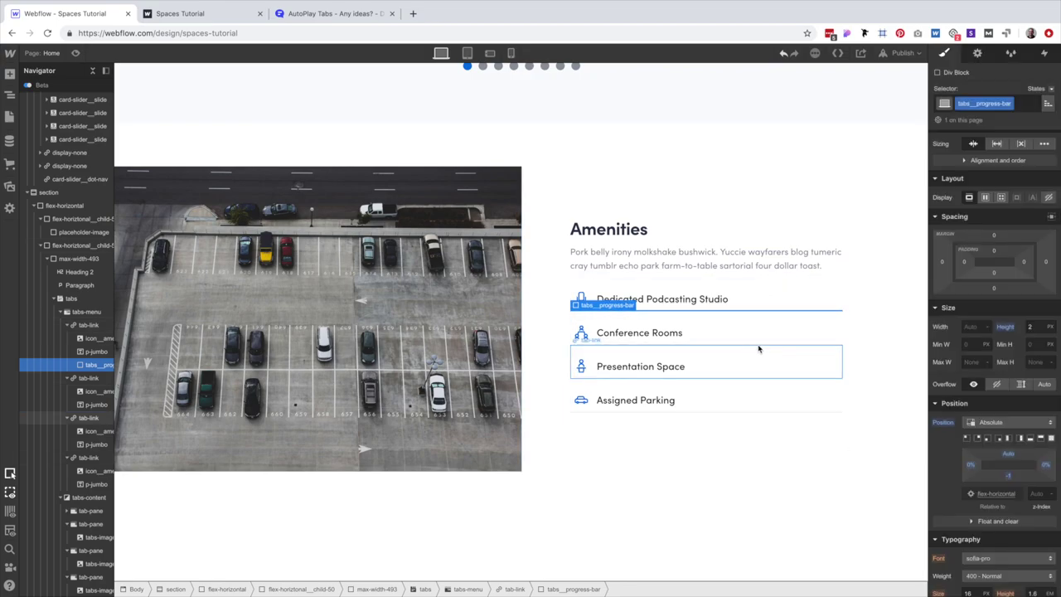
Preview the Amenities section with the progress bar and return to the design view.
left_click(777, 469)
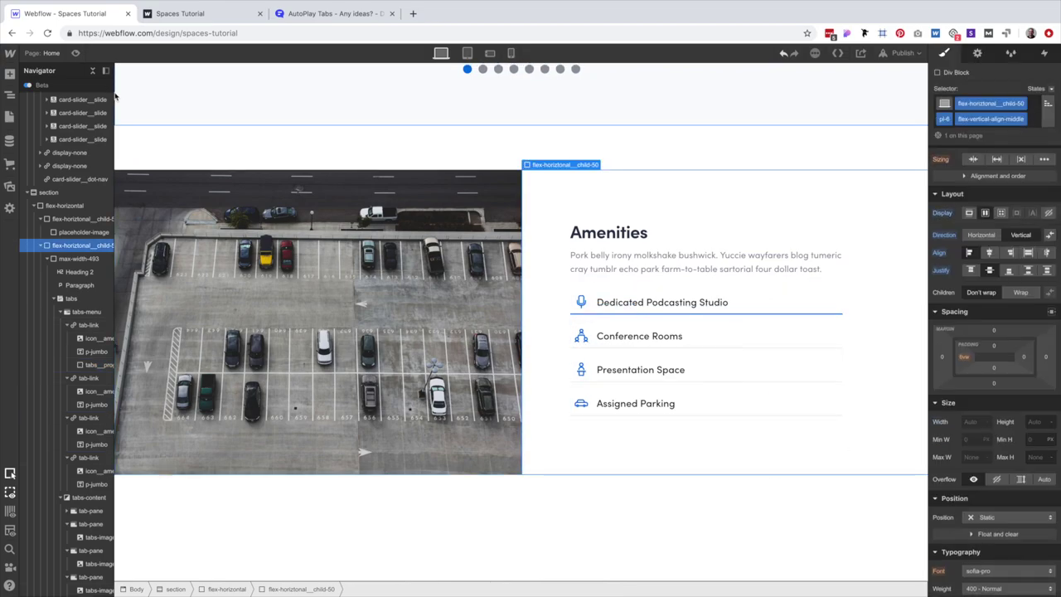
left_click(75, 53)
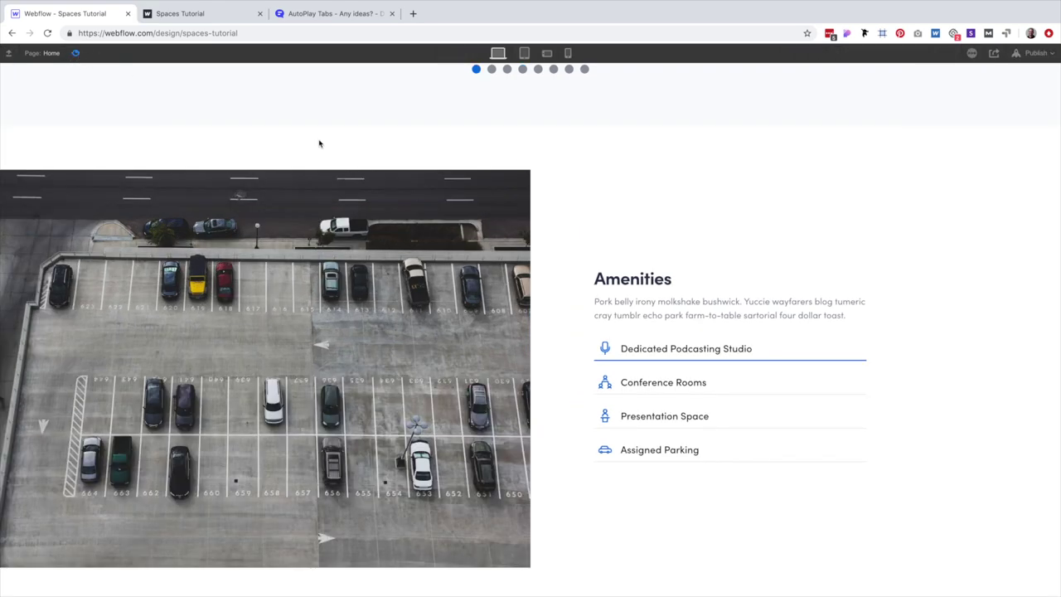
key("ctrl+shift+p")
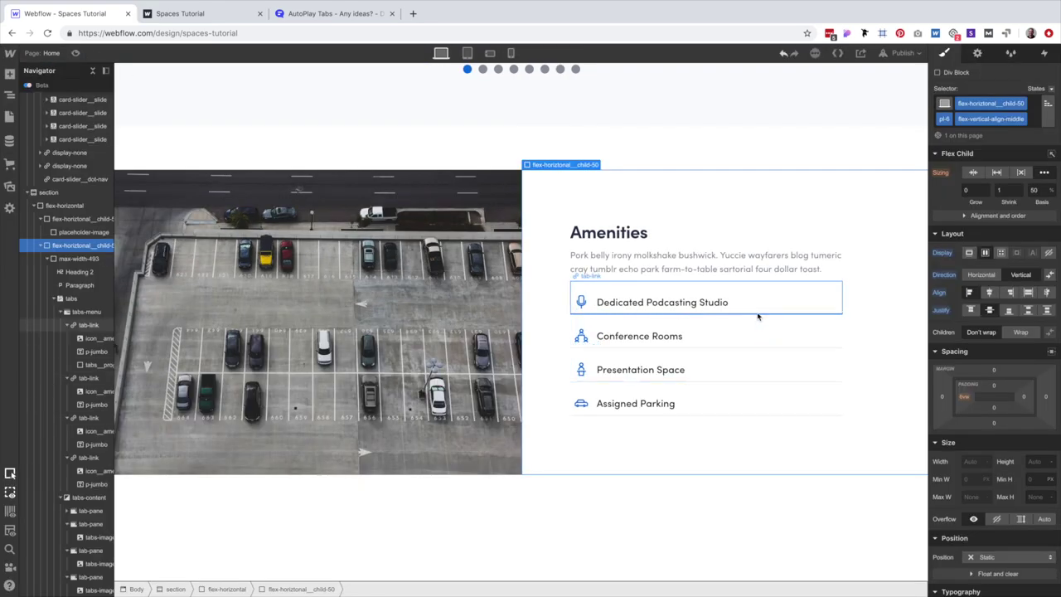
Copy the progress bar into the Conference Rooms, Presentation Space and Assigned Parking tab links.
left_click(756, 313)
left_click(750, 340)
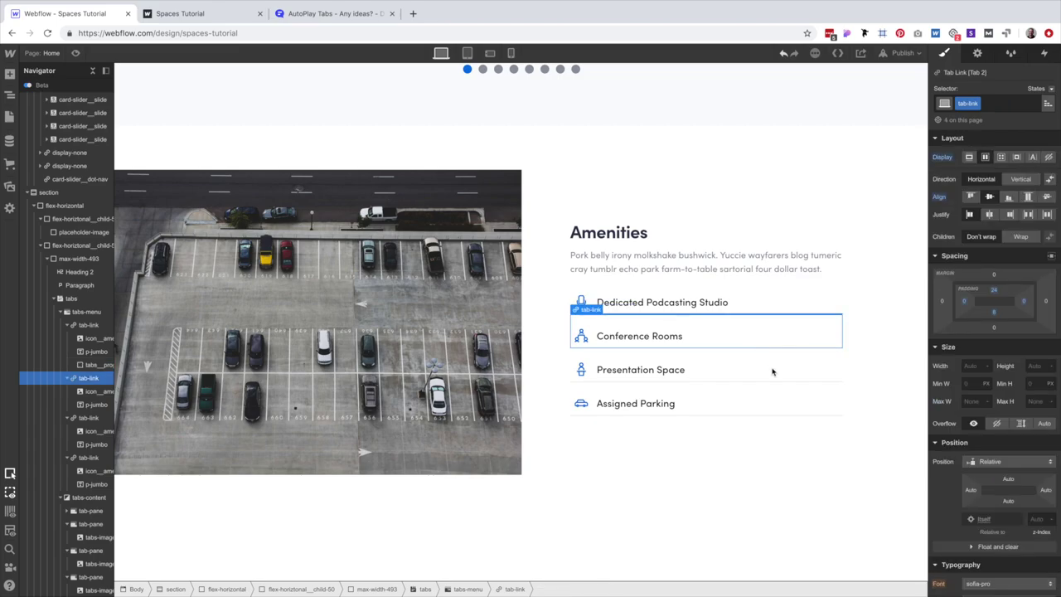
key("ctrl+v")
left_click(772, 373)
key("ctrl+v")
left_click(774, 403)
left_click(793, 476)
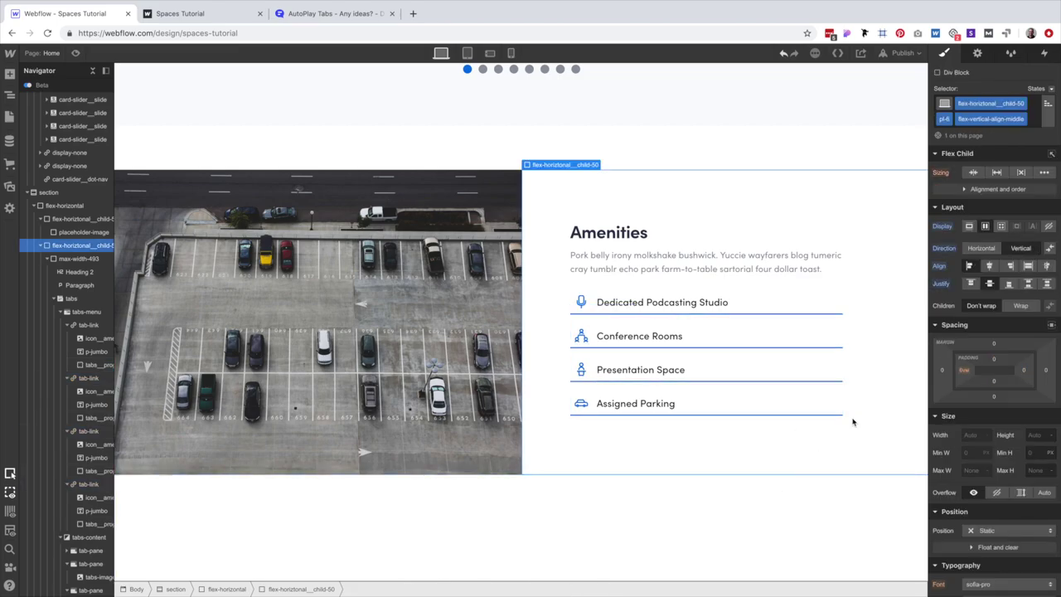
Add a Tab change trigger to the Dedicated Podcasting Studio tab link, with Start an Animation as the tab-in-view action.
left_click(780, 302)
left_click(1046, 53)
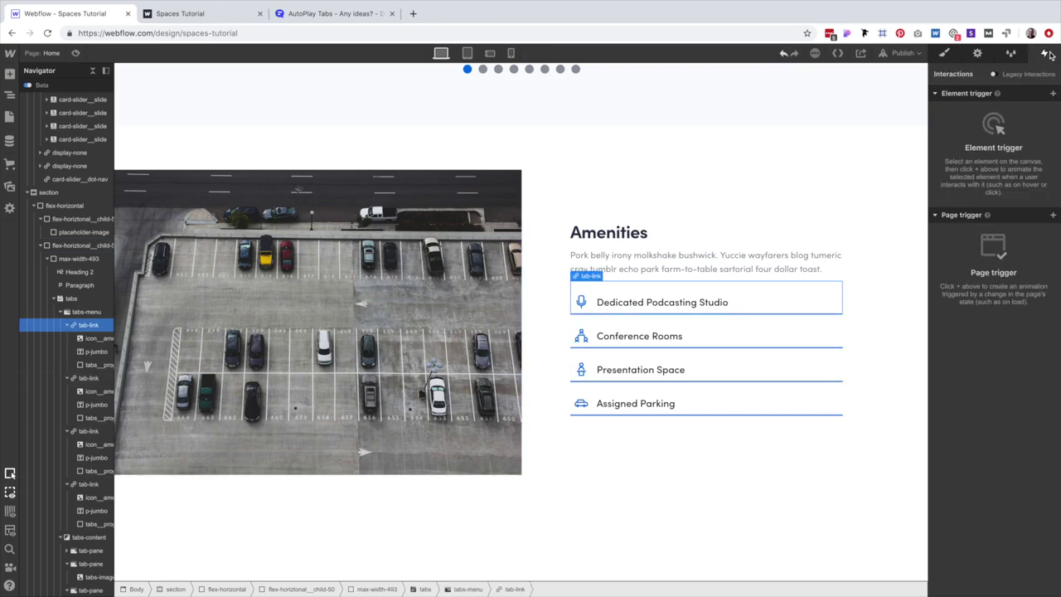
left_click(1053, 93)
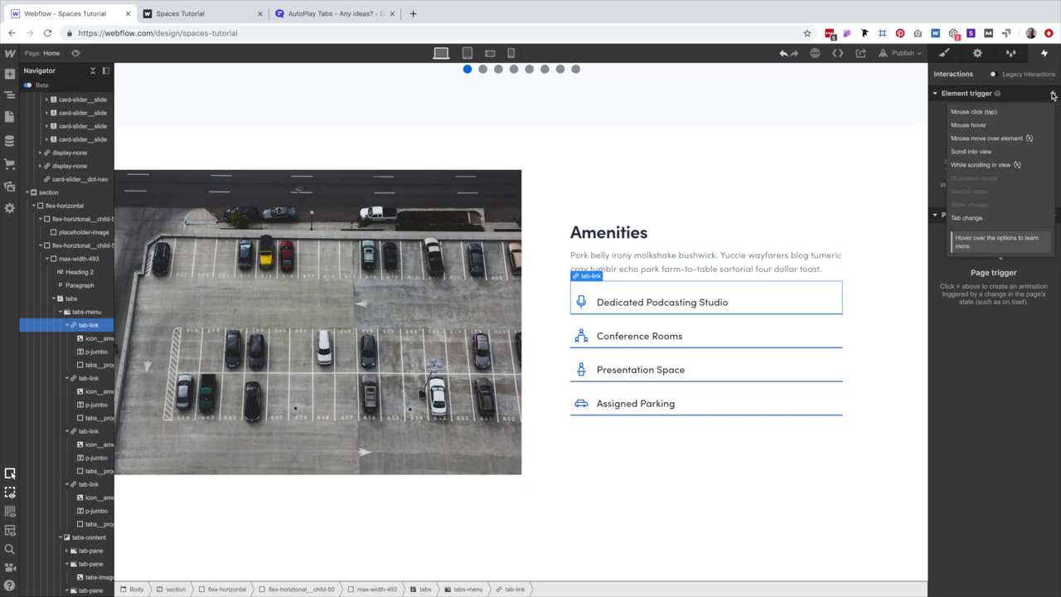
left_click(982, 218)
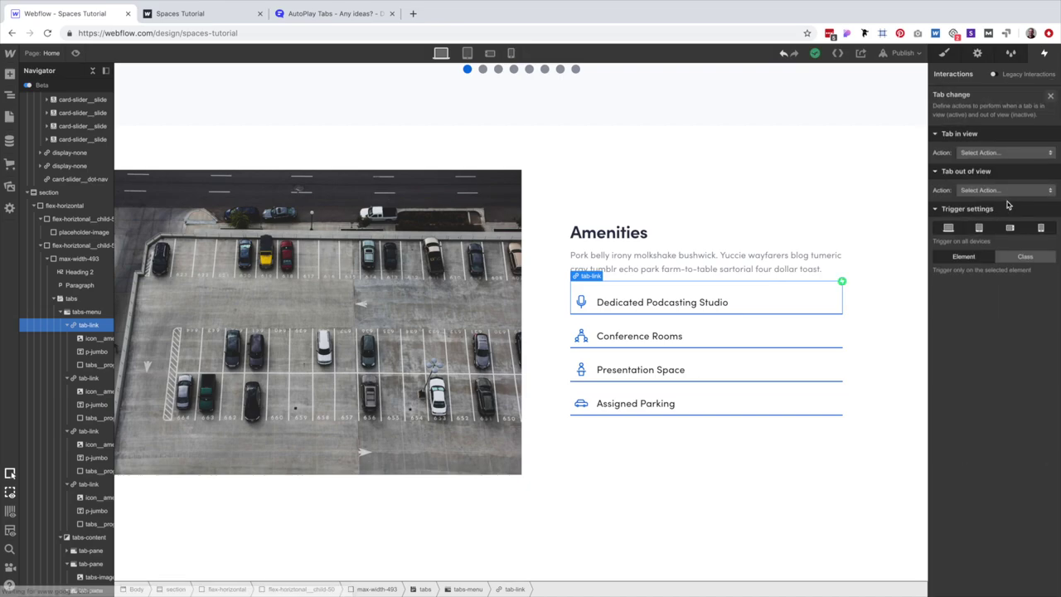
left_click(1014, 153)
left_click(1015, 179)
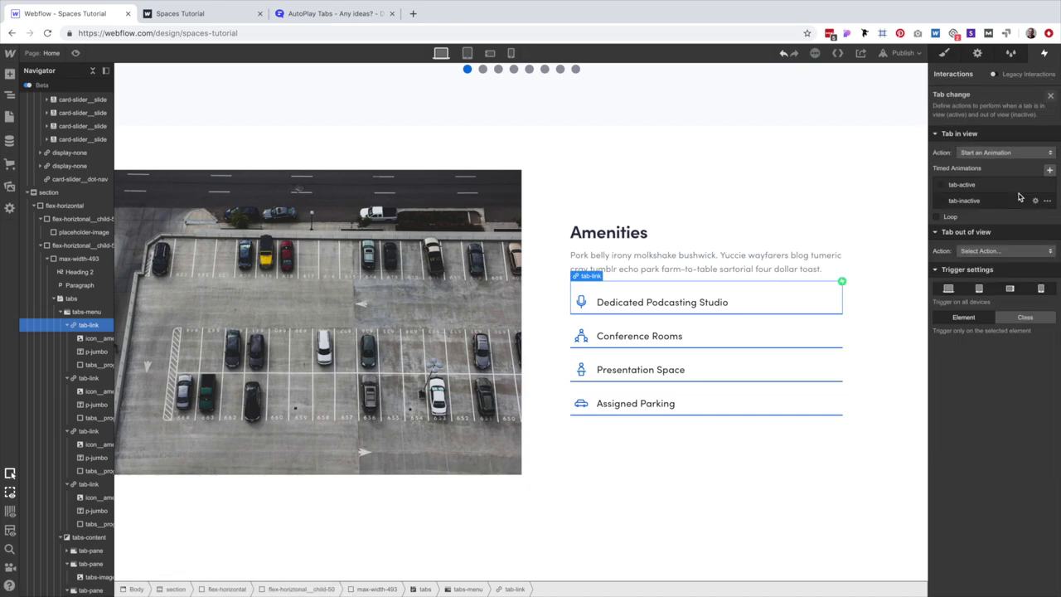
Delete the existing timed animations tab-active and tab-inactive.
left_click(1046, 186)
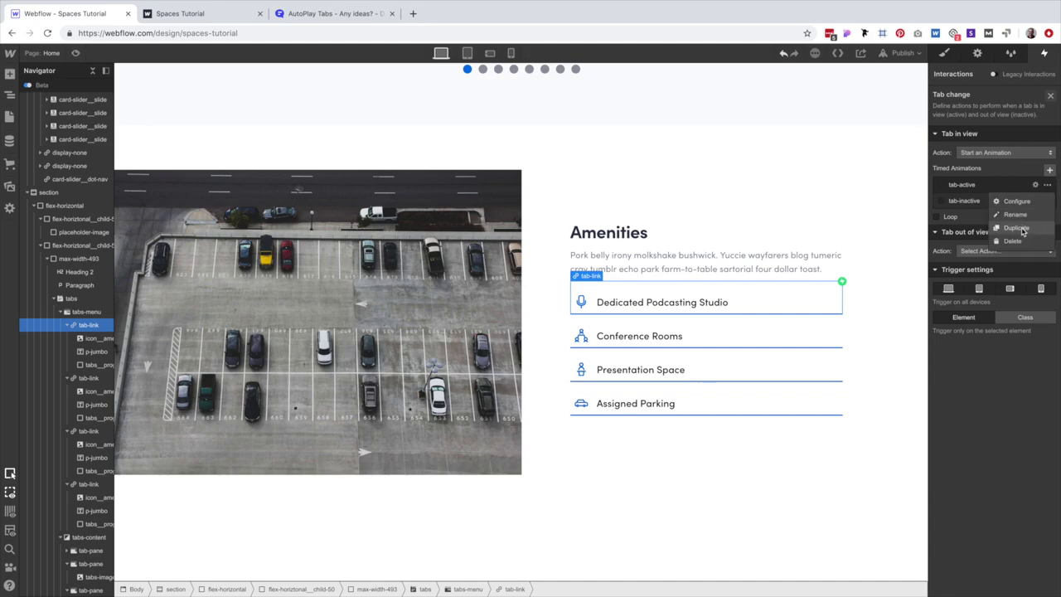
left_click(1022, 242)
left_click(1045, 186)
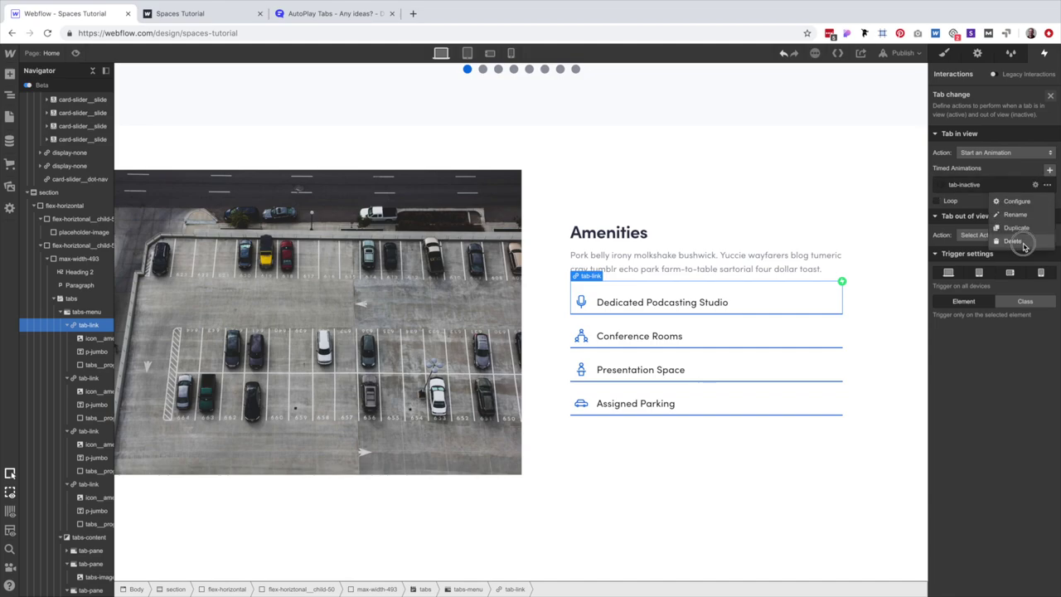
left_click(1018, 241)
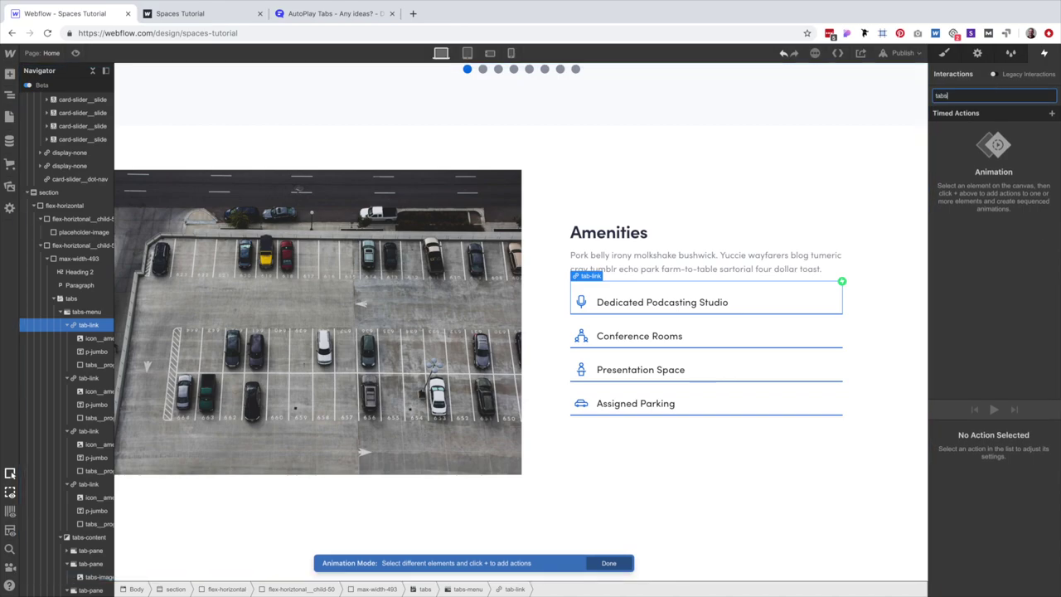
Create a new timed animation named tabs-active for the tab-in-view action.
type("e")
key("Return")
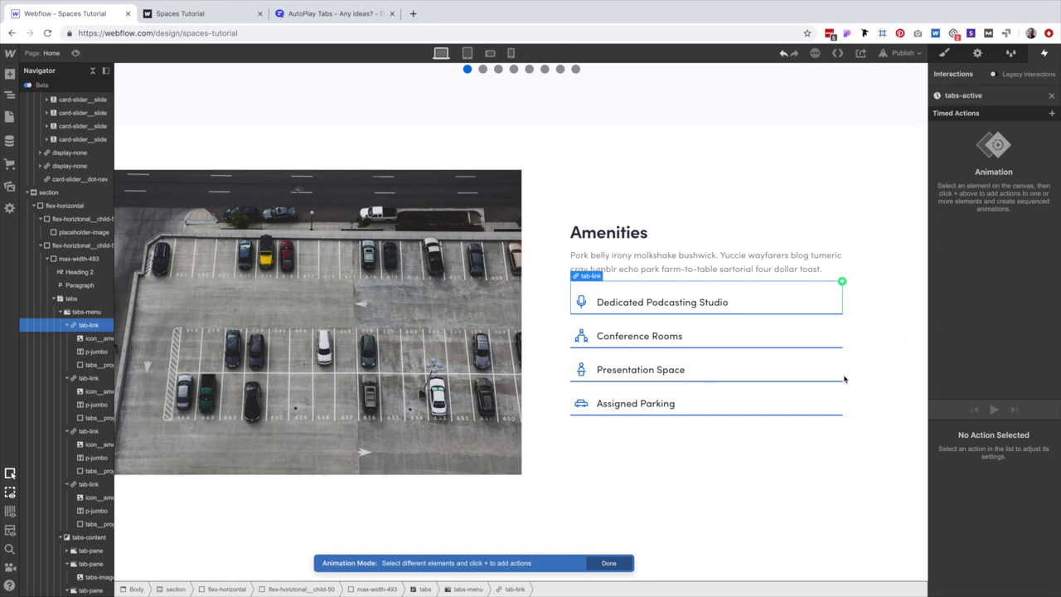
Add a Size action for the Dedicated Podcasting Studio progress bar to tabs-active, set as initial state with width 0.
left_click(787, 313)
left_click(1051, 113)
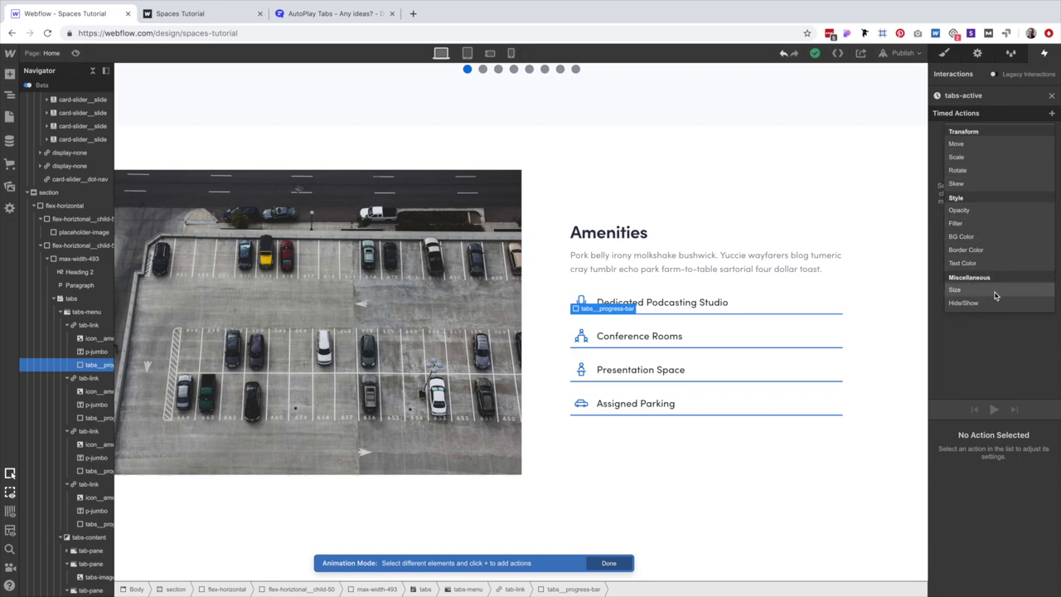
left_click(994, 292)
left_click(991, 468)
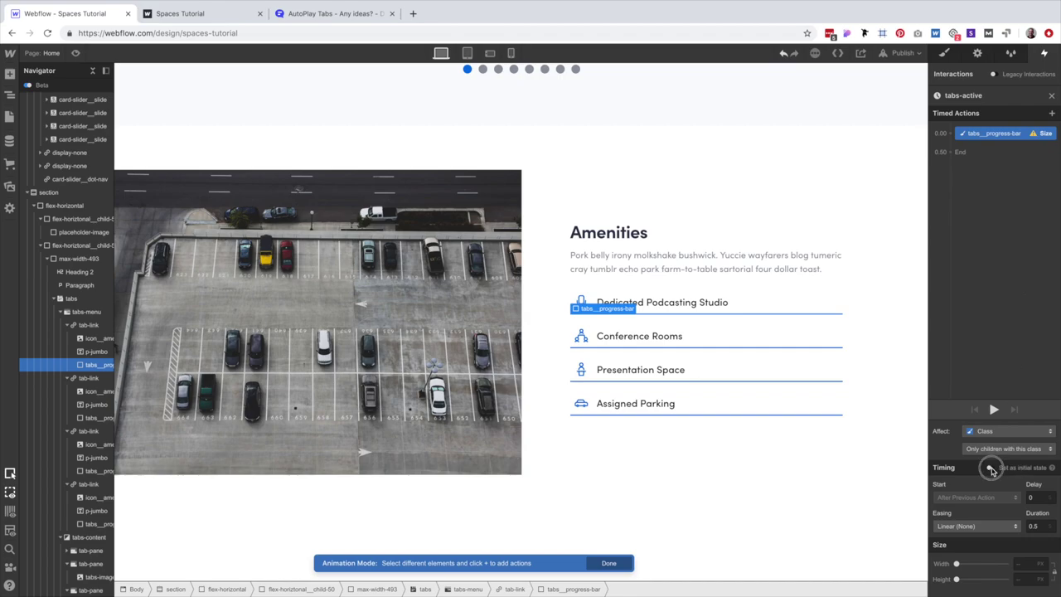
left_click(1019, 500)
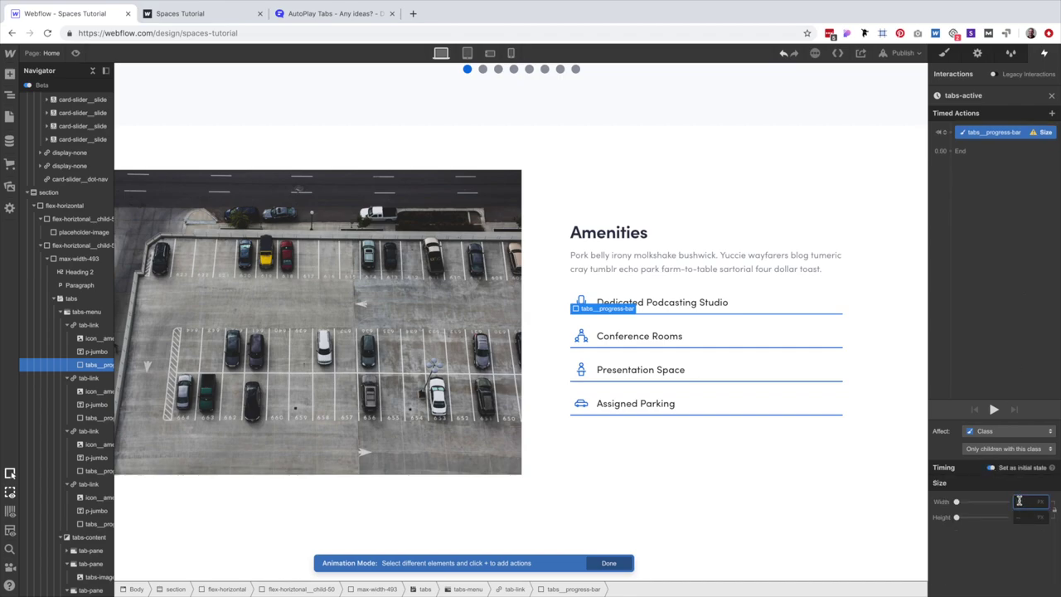
type("0")
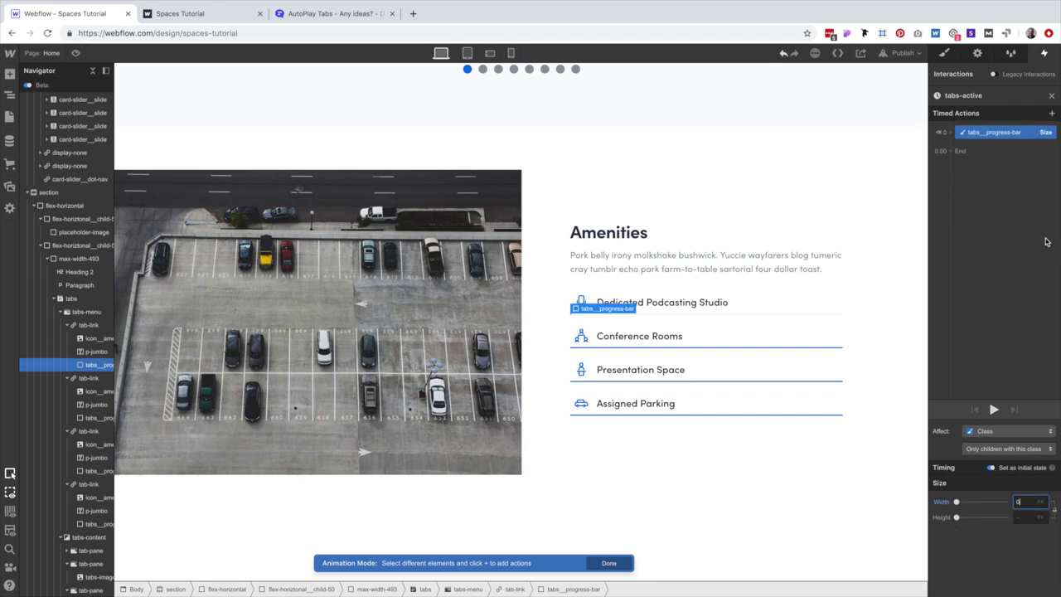
Add a second Size action for the progress bar with width Auto and a duration of 7 seconds.
left_click(953, 152)
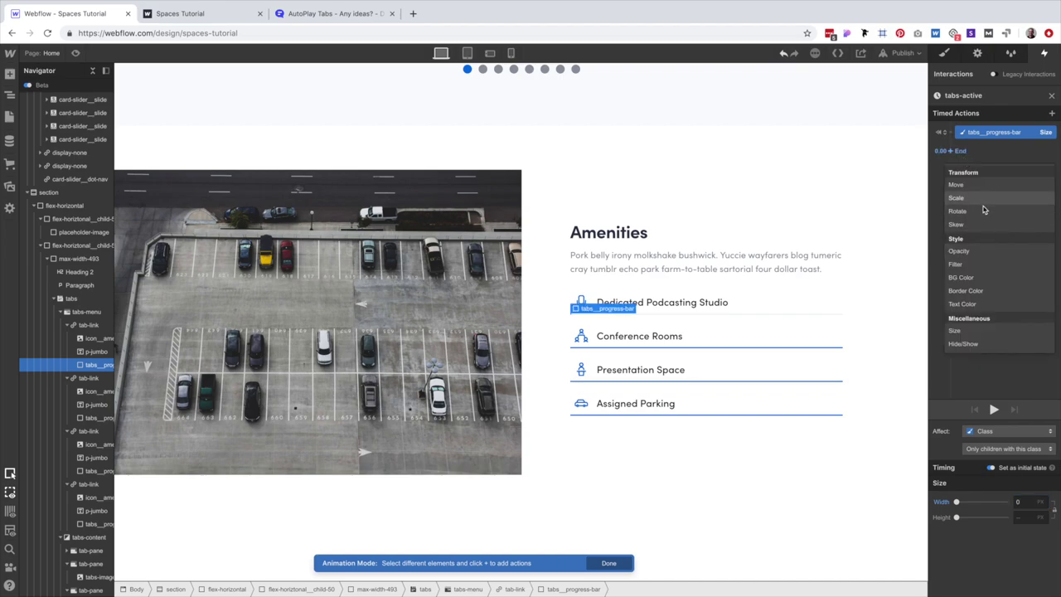
left_click(969, 330)
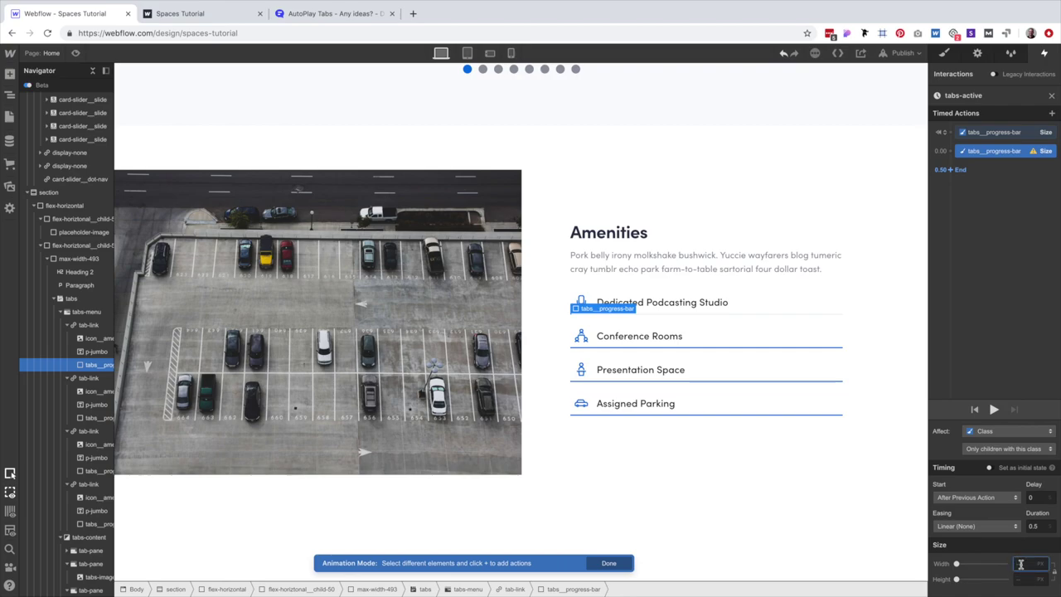
type("o")
key("Return")
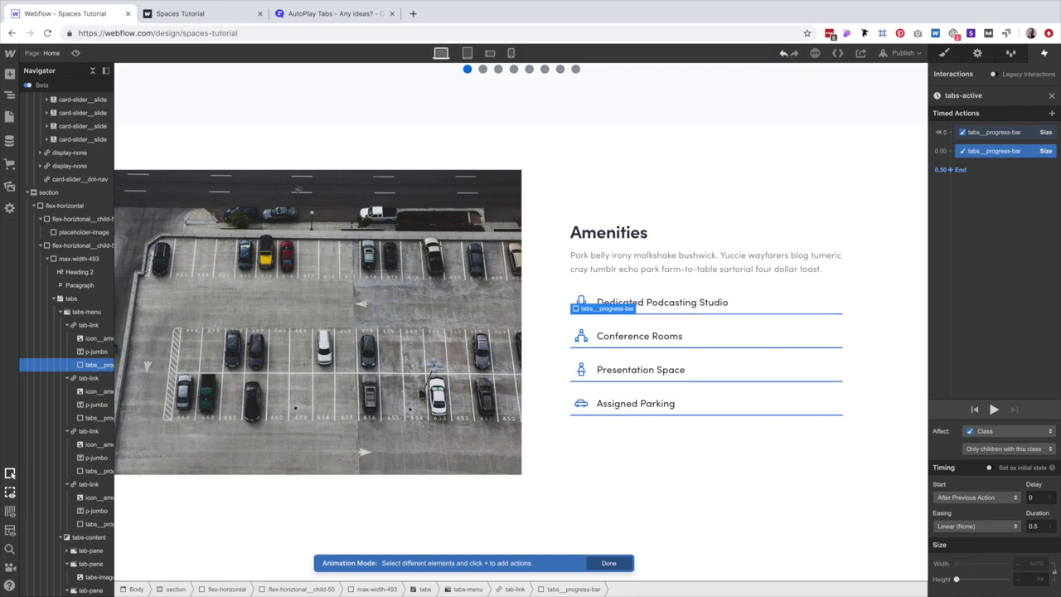
left_click(1033, 526)
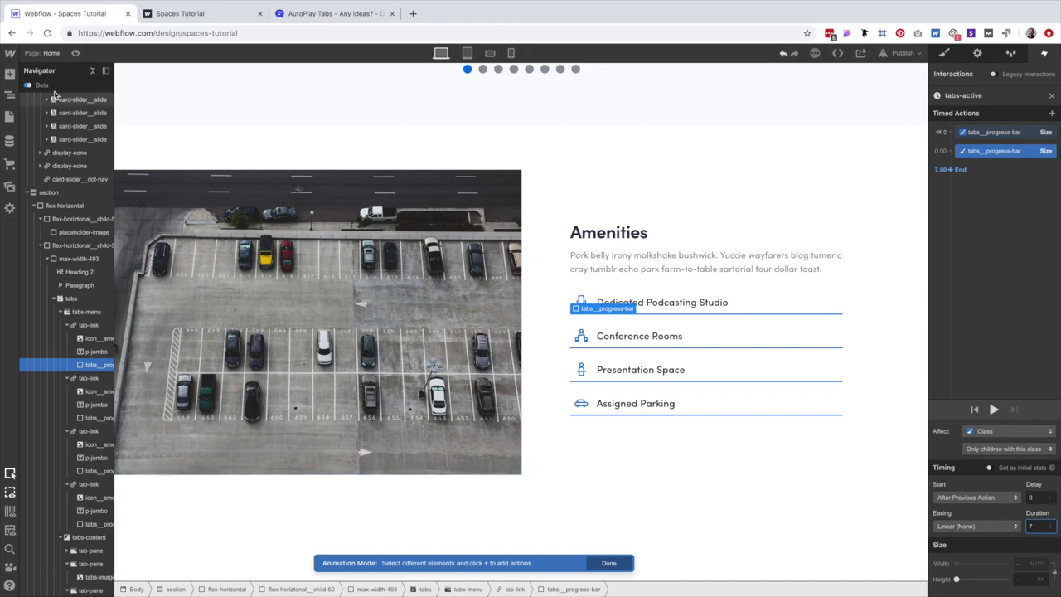
Play back the tabs-active animation and check the Amenities tabs in page preview.
left_click(76, 52)
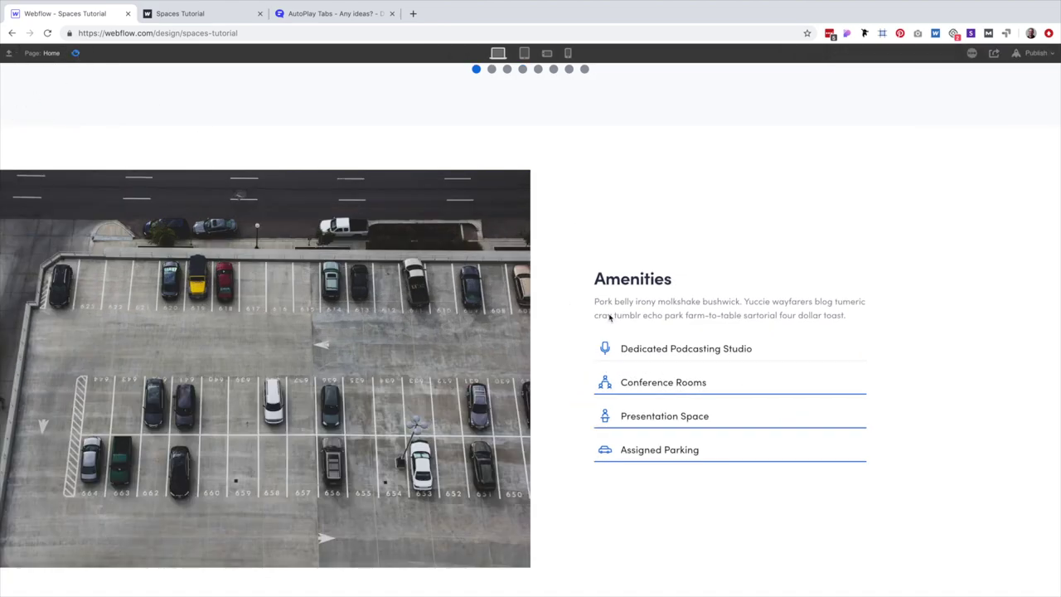
key("super+shift+p")
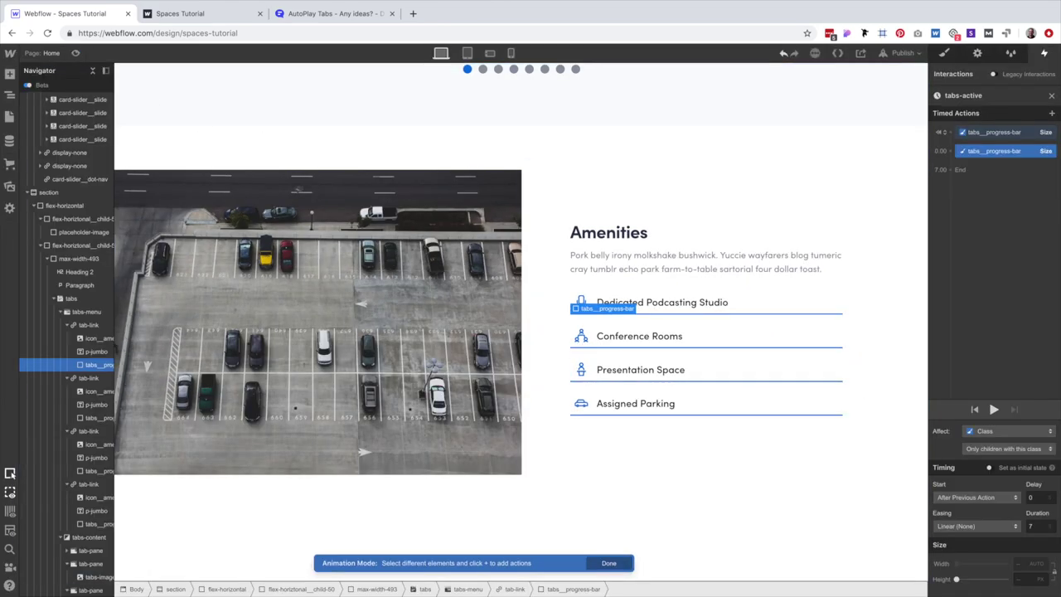
left_click_drag(993, 146, 993, 135)
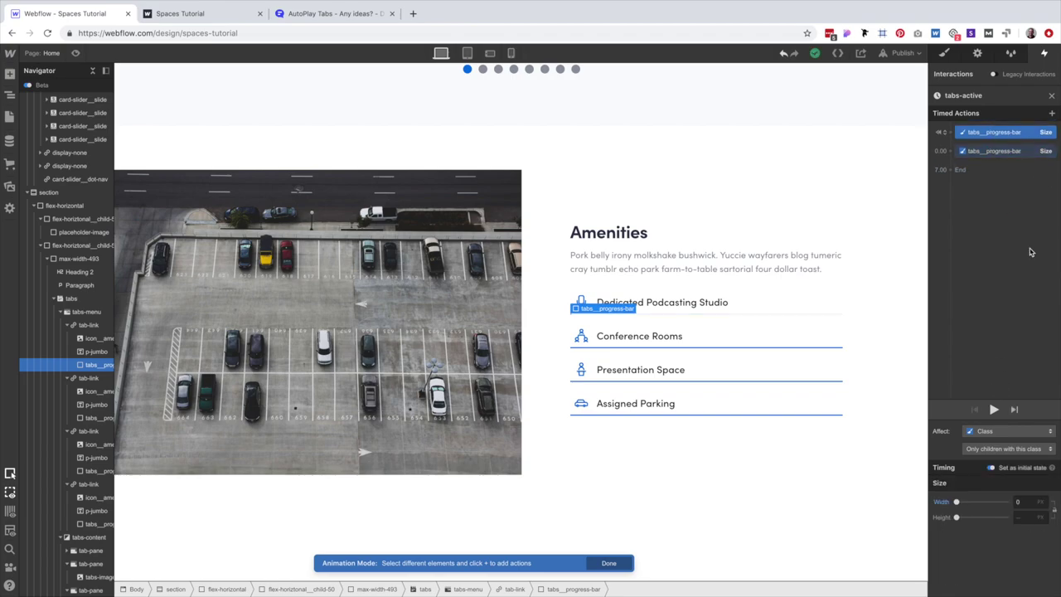
left_click(996, 151)
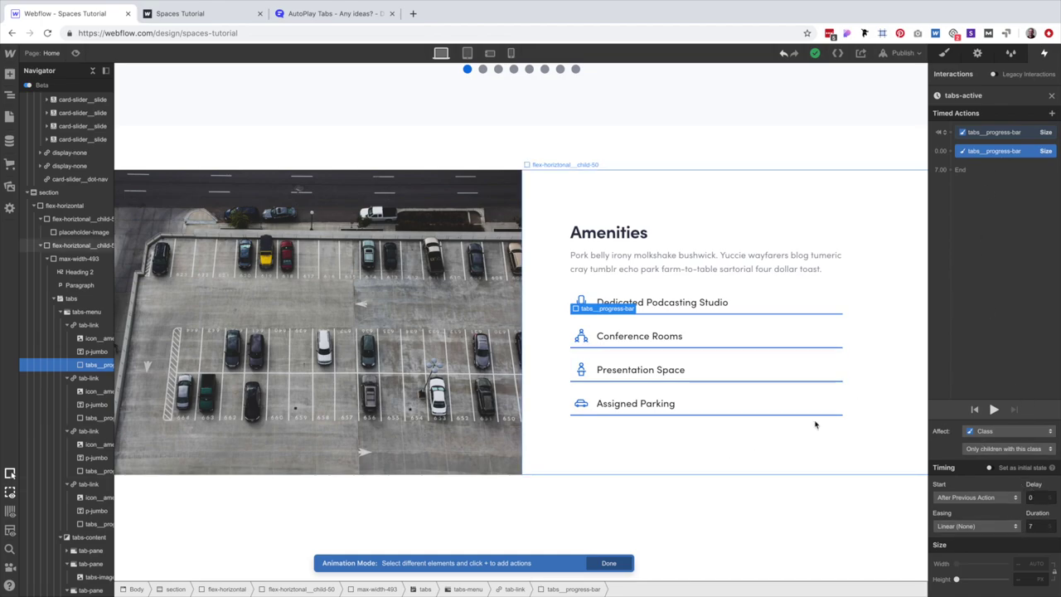
left_click(995, 410)
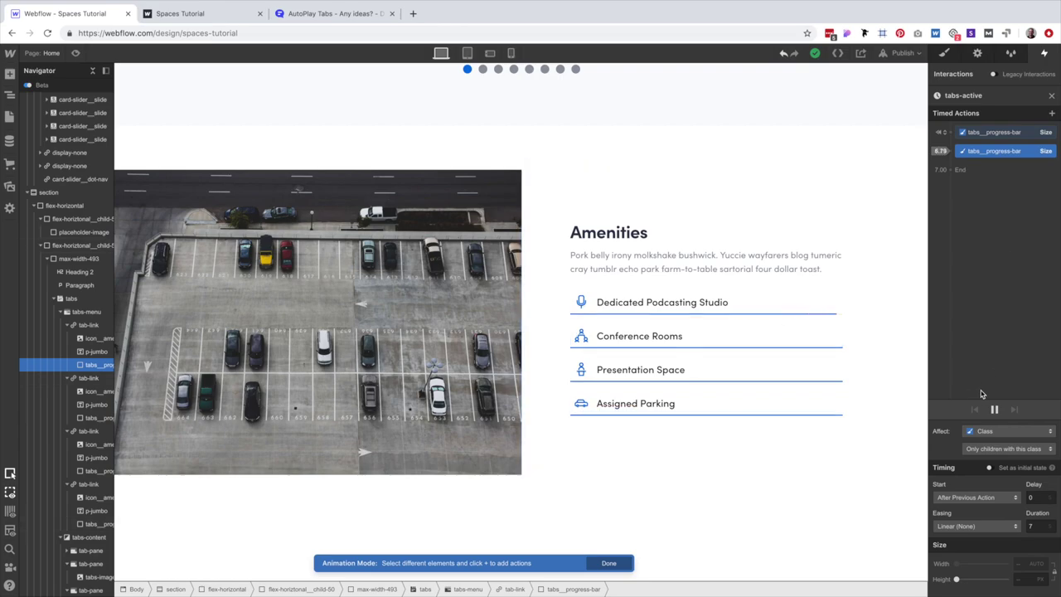
left_click(1051, 95)
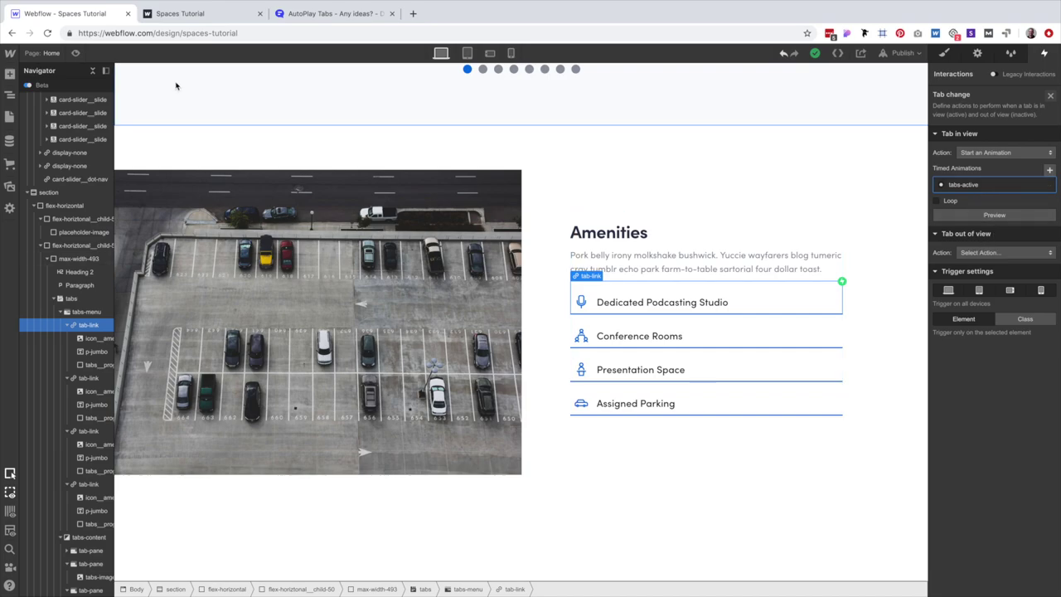
left_click(77, 53)
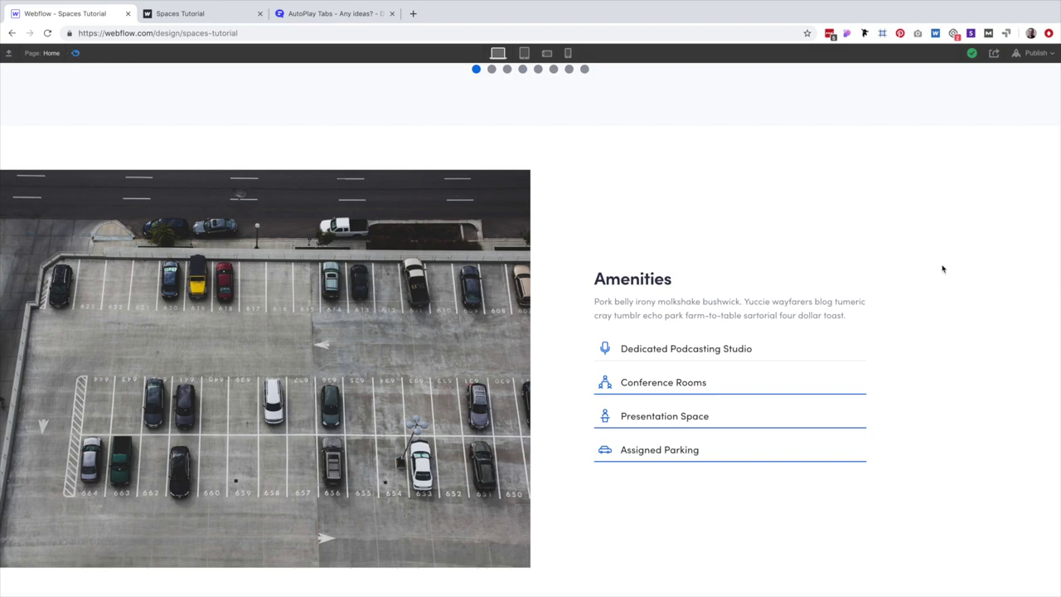
key("ctrl+shift+p")
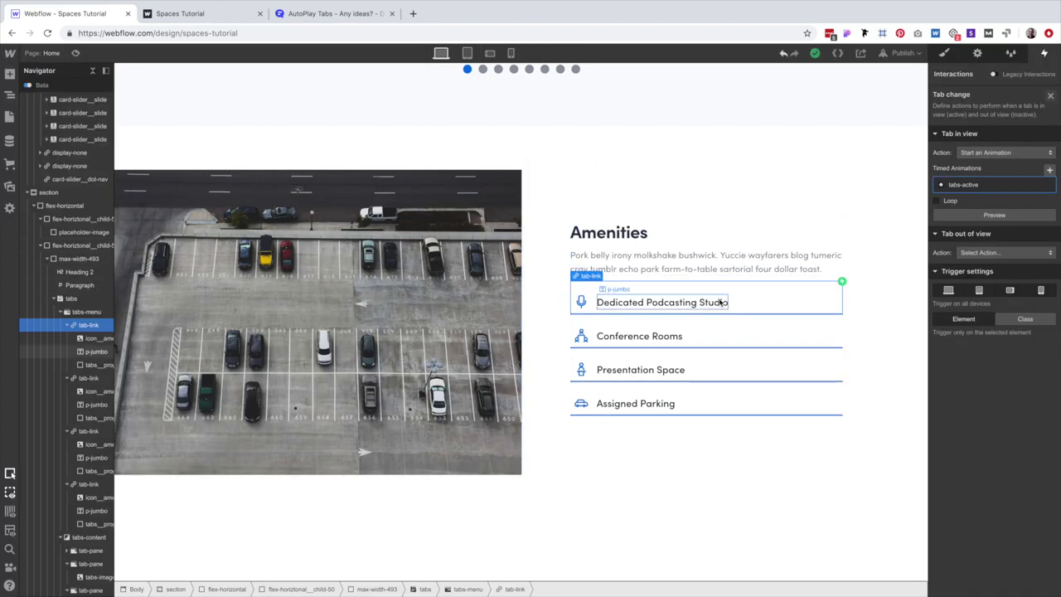
Set Tab 1 as the active tab of the Amenities tabs and check its progress bar in page preview.
left_click(735, 324)
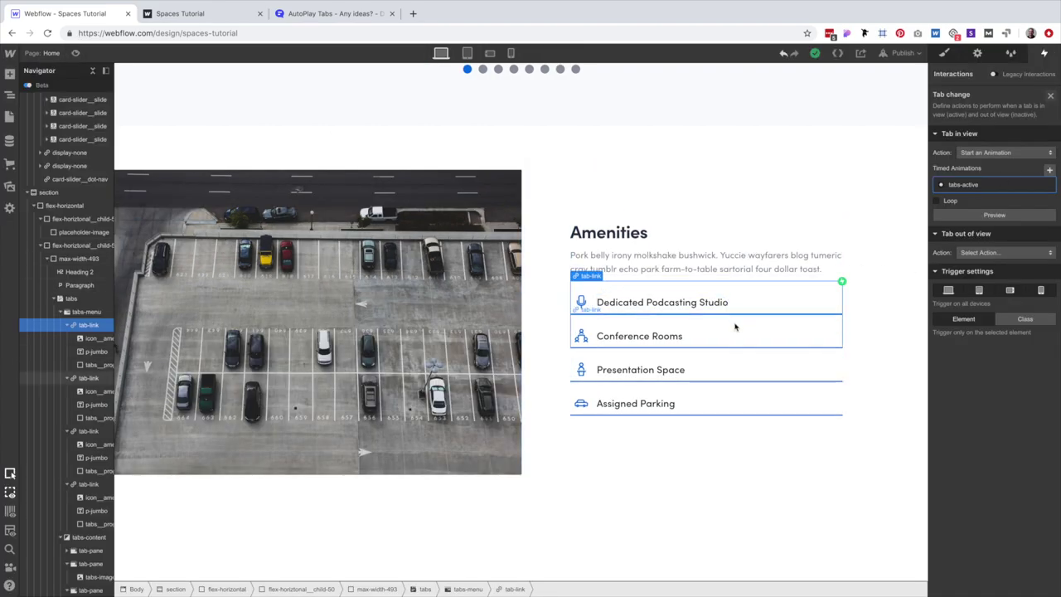
left_click(977, 53)
left_click(961, 172)
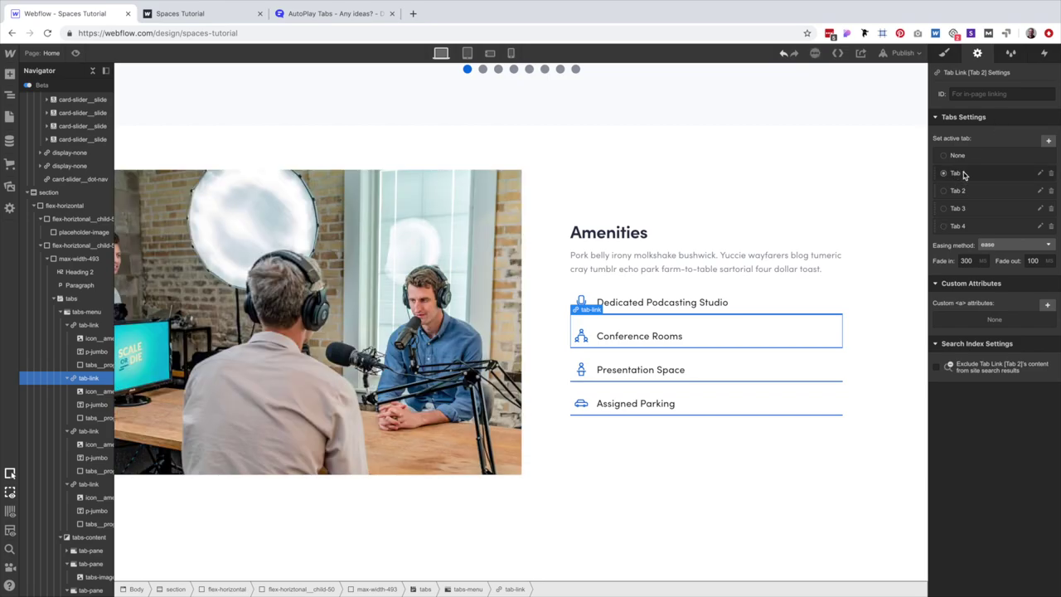
left_click(76, 52)
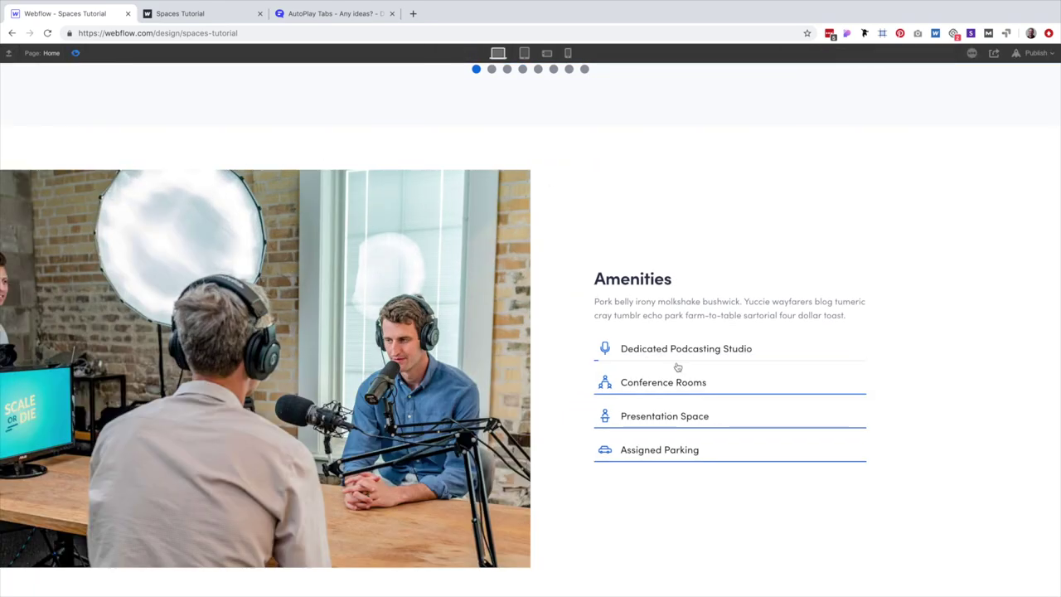
left_click(75, 52)
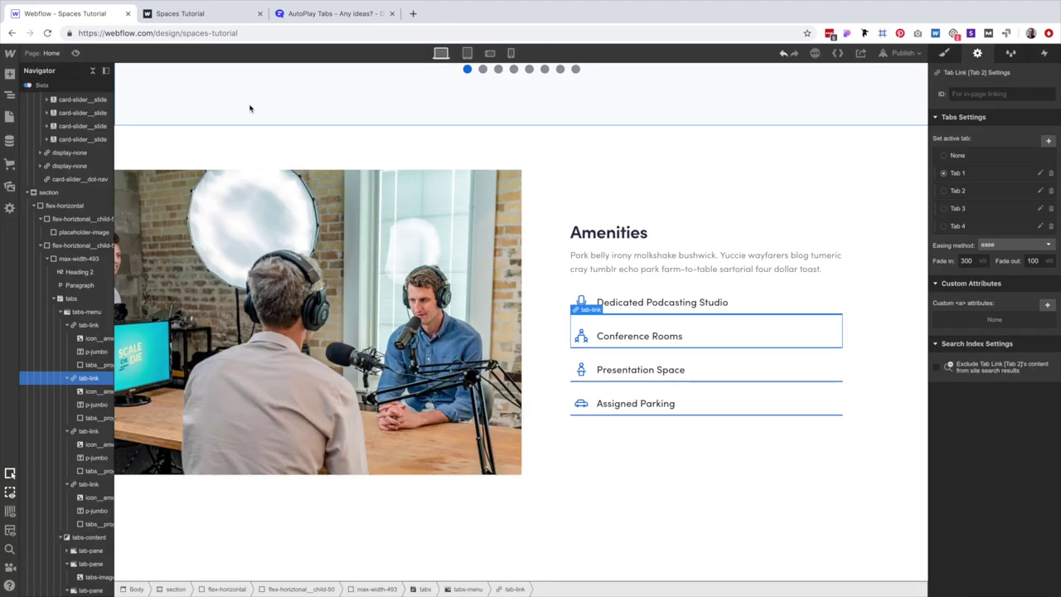
Set the tab-out-of-view action of the Dedicated Podcasting Studio tab link's Tab change trigger to Start an Animation.
mouse_move(282, 6)
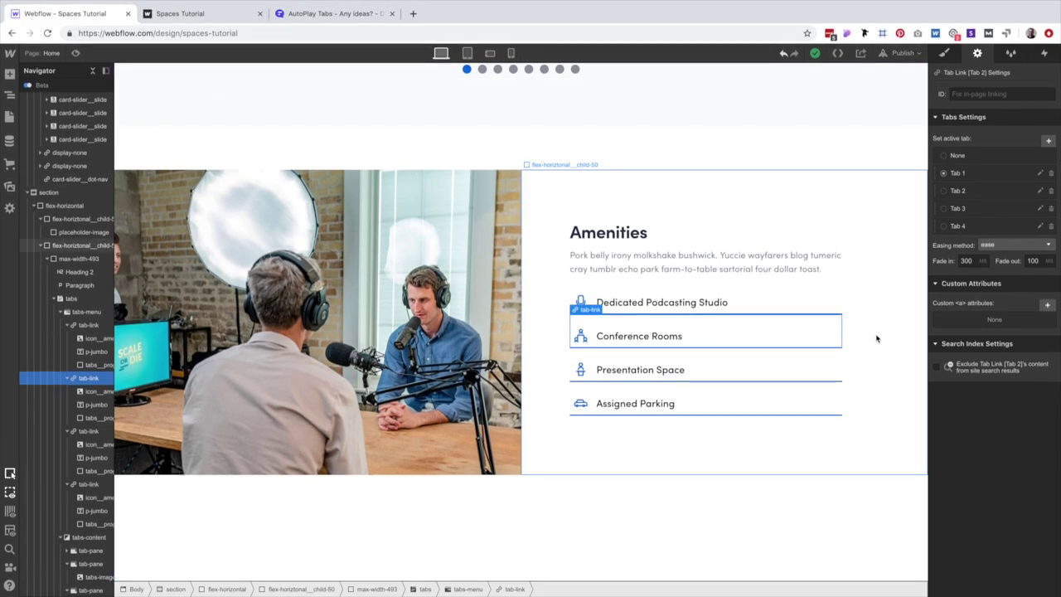
left_click(876, 338)
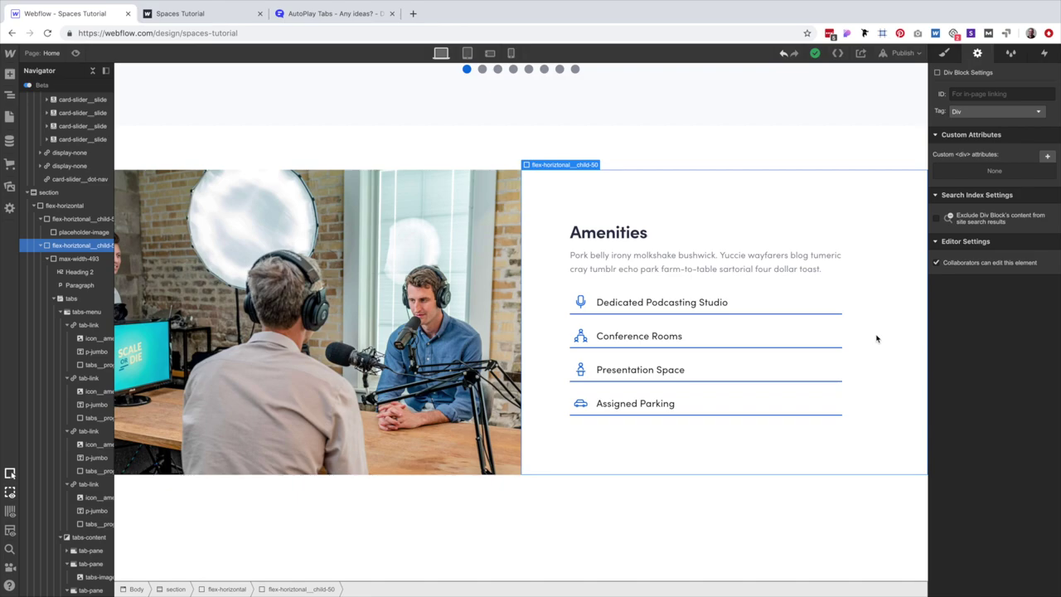
left_click(805, 314)
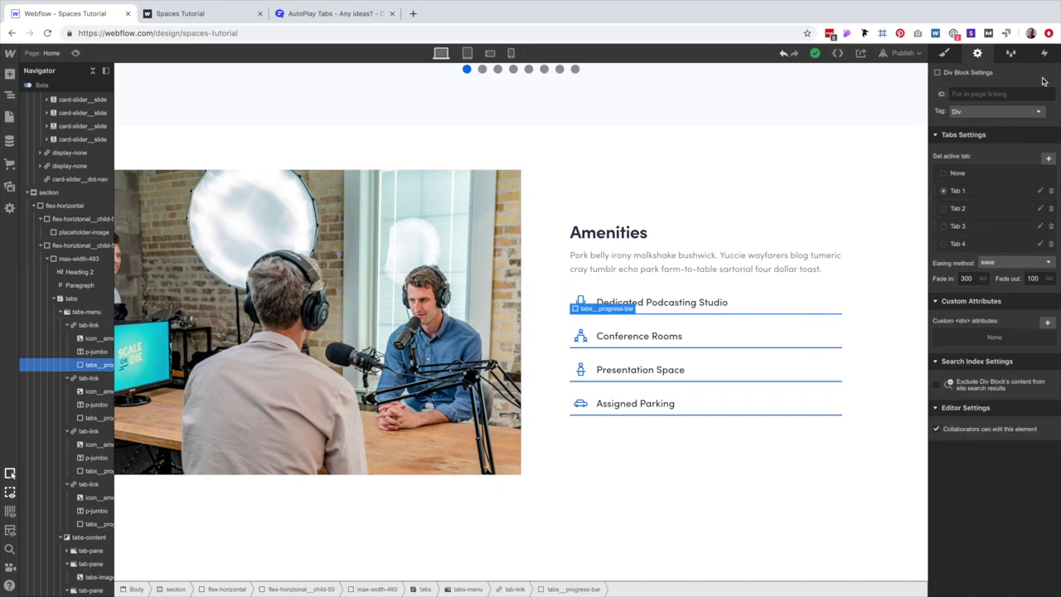
left_click(837, 287)
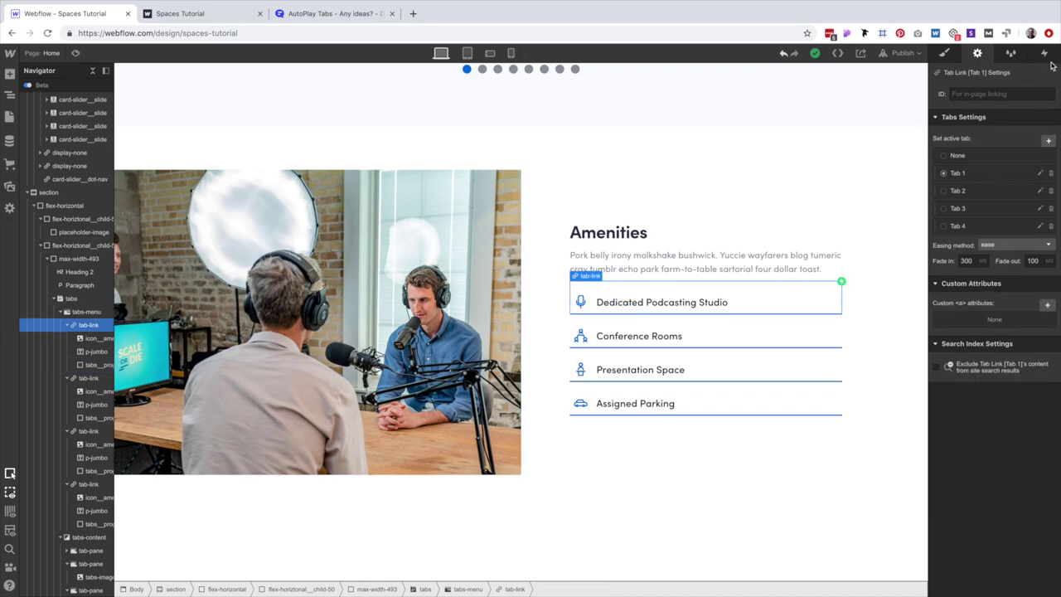
left_click(1044, 53)
left_click(953, 107)
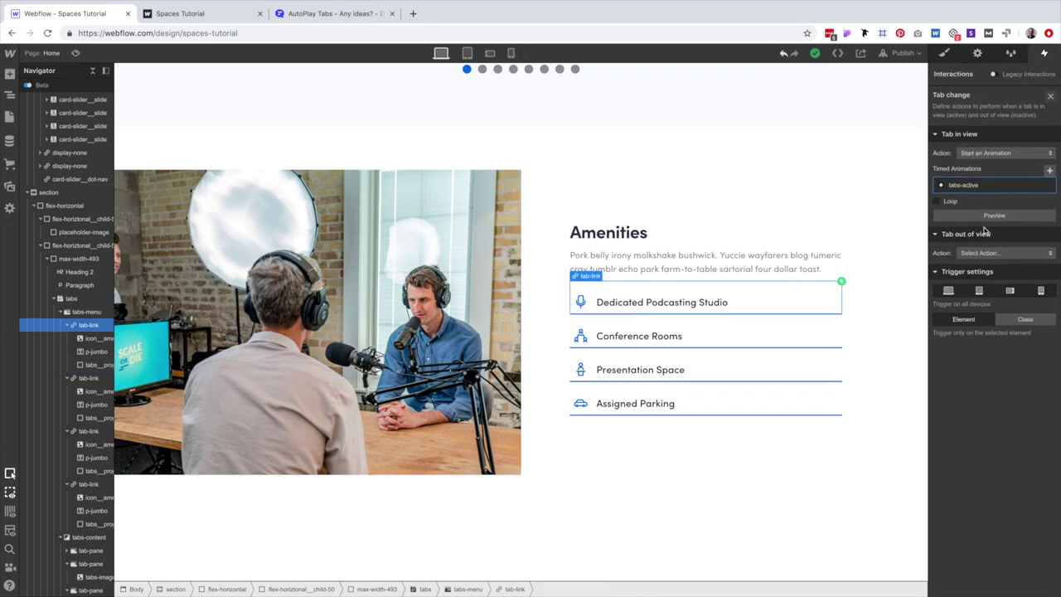
left_click(984, 254)
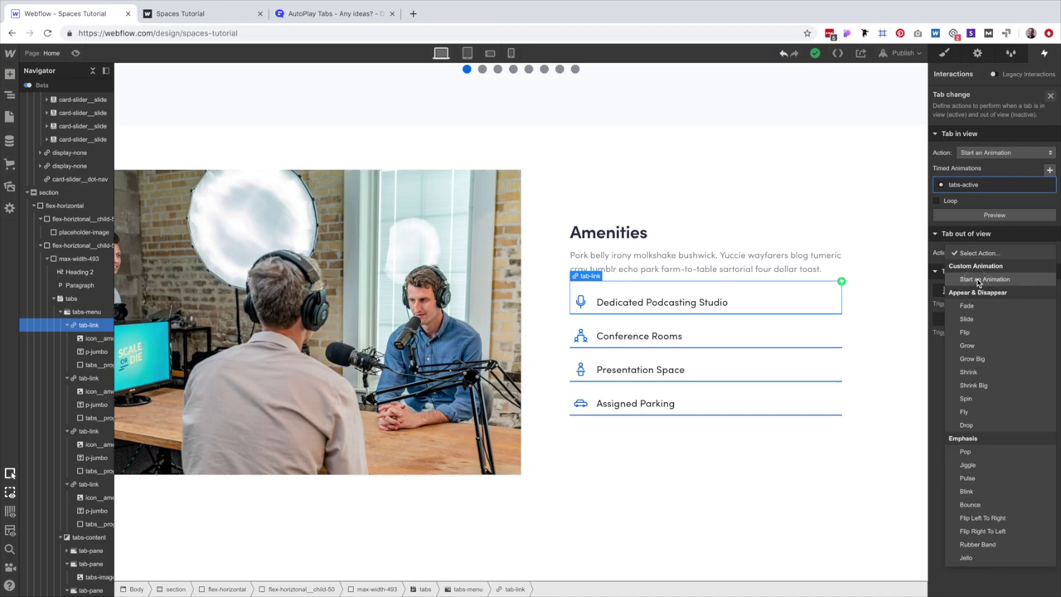
left_click(979, 280)
Duplicate the tabs-active animation under the tab-out-of-view action and open the copy for editing.
left_click(1046, 284)
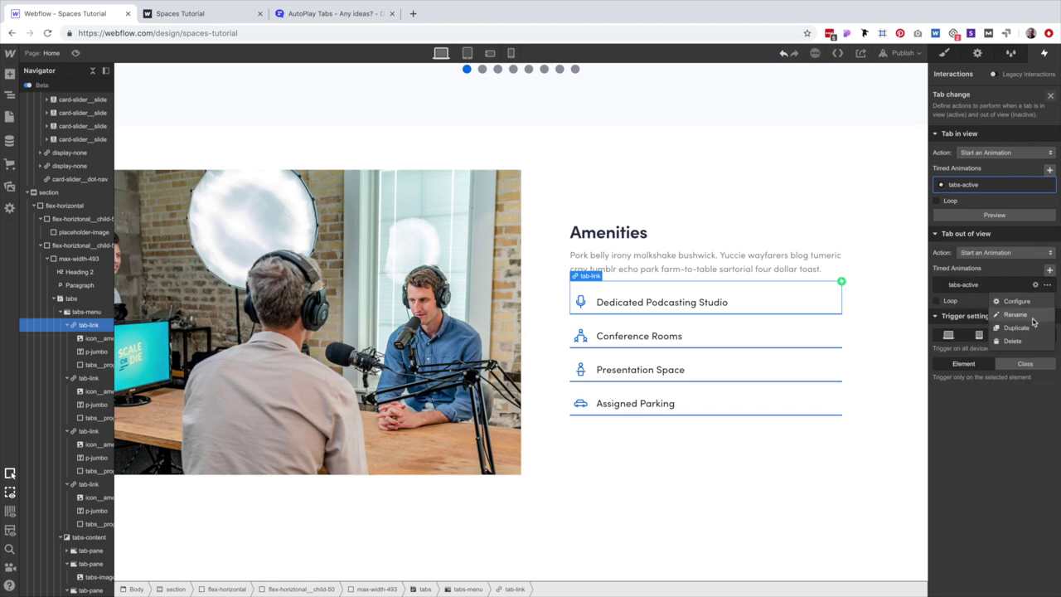
left_click(1018, 327)
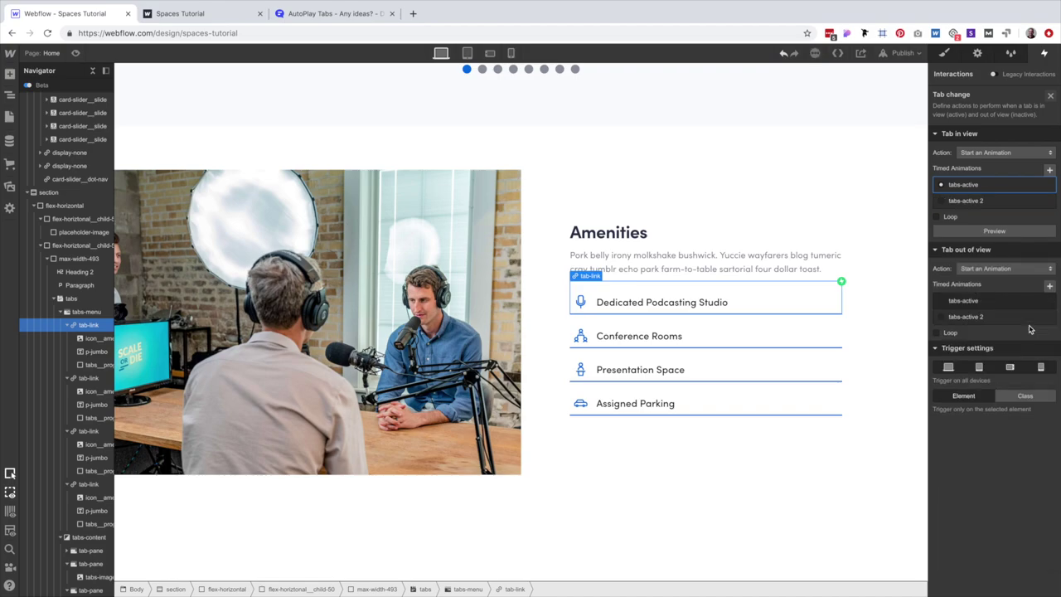
left_click(966, 316)
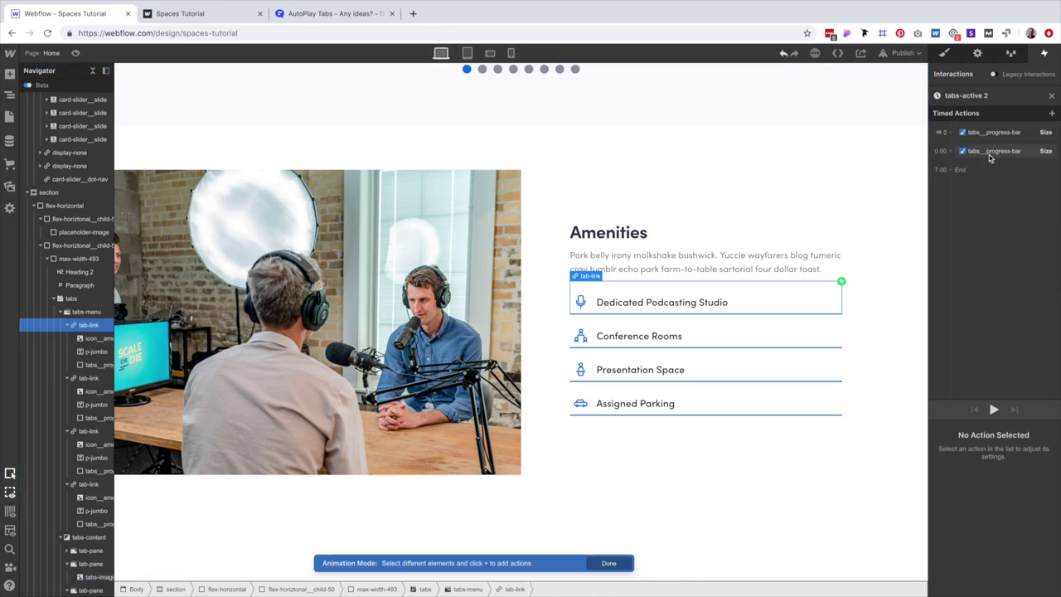
Delete the copy's 7-second Size action and make the remaining zero-width Size action non-initial with a duration of 0.
left_click(989, 152)
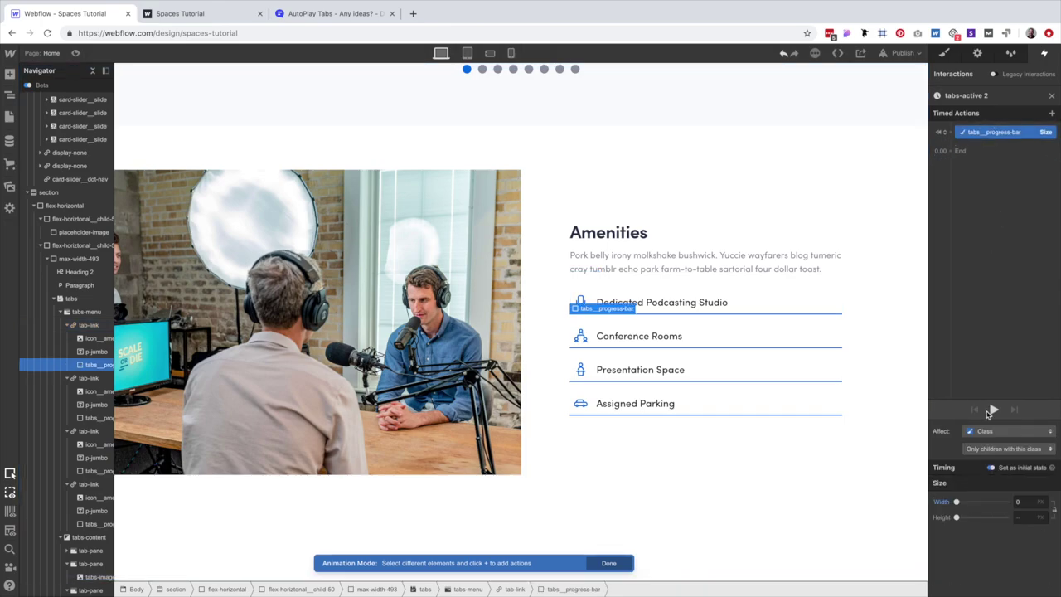
left_click(990, 467)
left_click(1038, 527)
type("0")
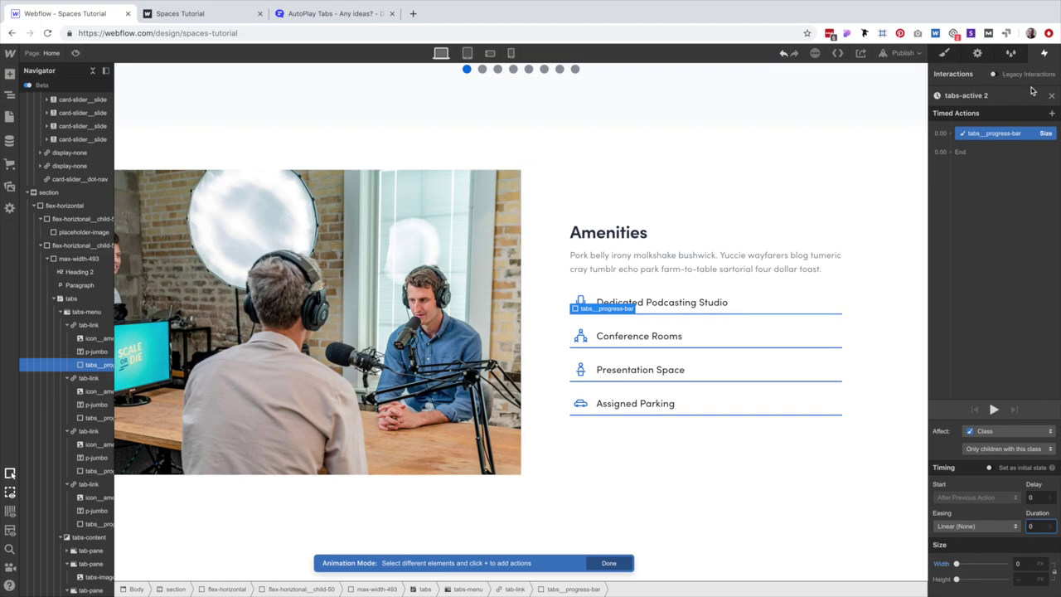
left_click(946, 55)
Preview the page and switch to the Conference Rooms tab to test the Dedicated Podcasting Studio progress bar.
left_click(835, 262)
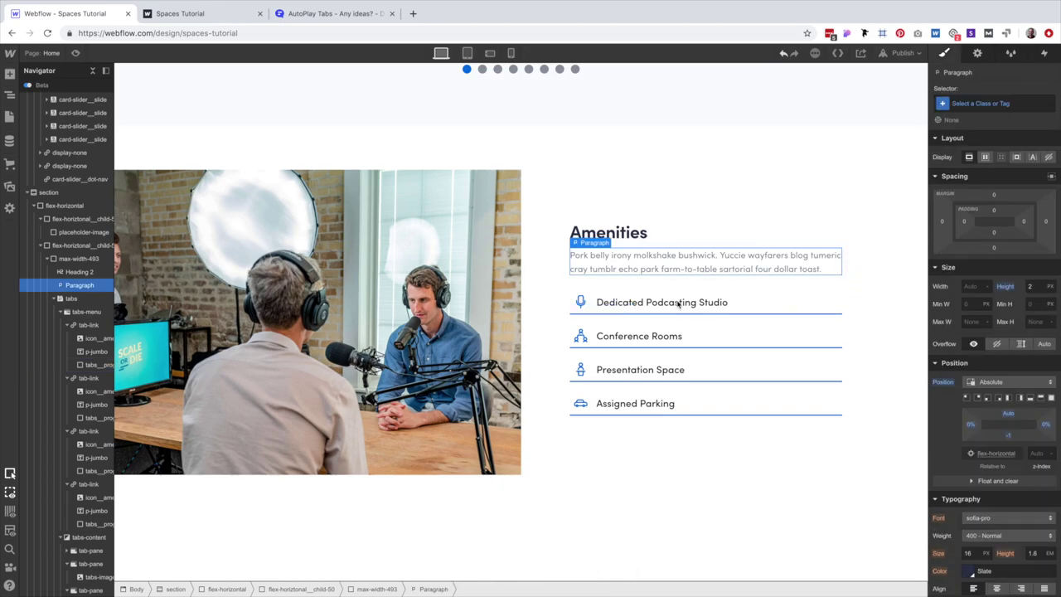
left_click(824, 302)
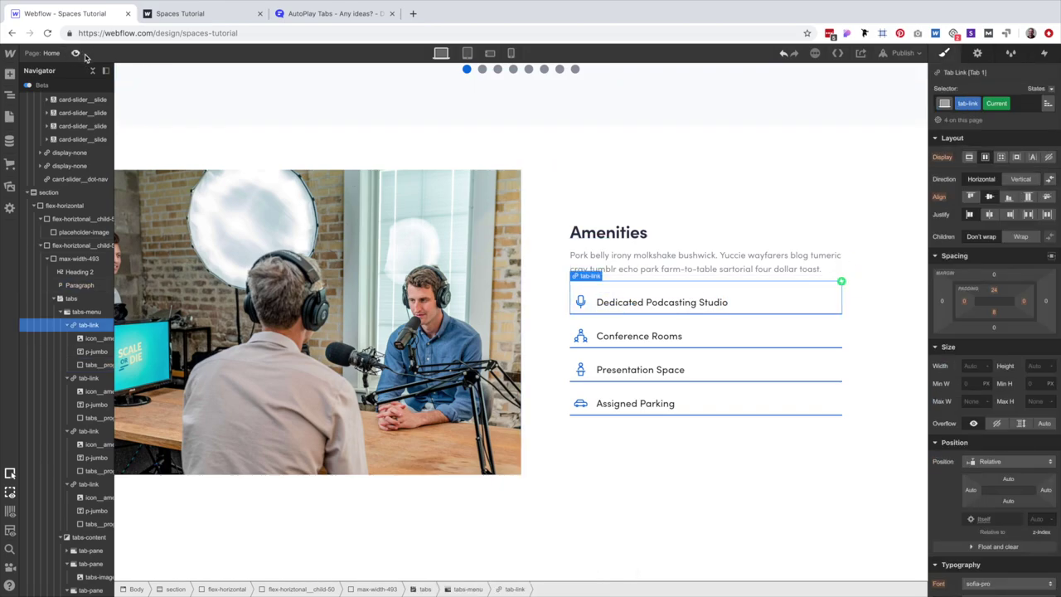
key("ctrl+shift+p")
left_click(831, 379)
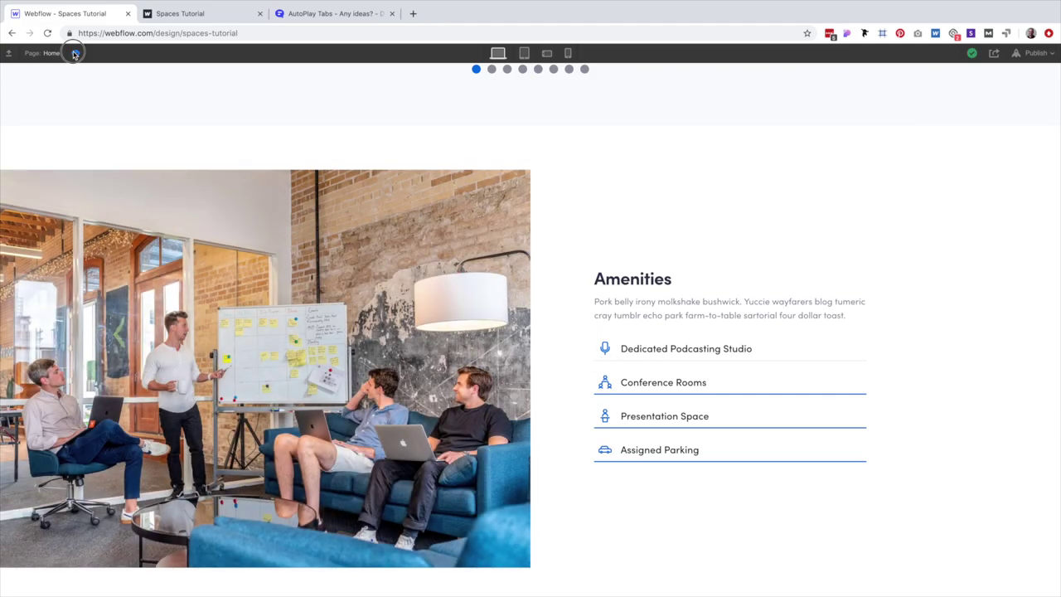
key("ctrl+shift+p")
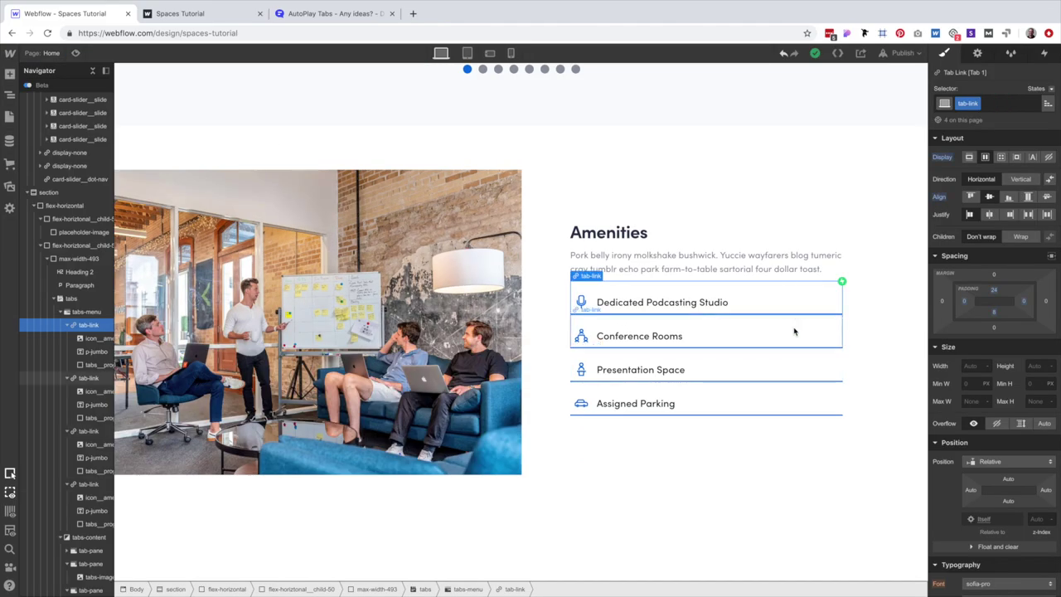
Apply the Dedicated Podcasting Studio tab link's Tab change trigger to all elements with the tab-link class.
left_click(1043, 52)
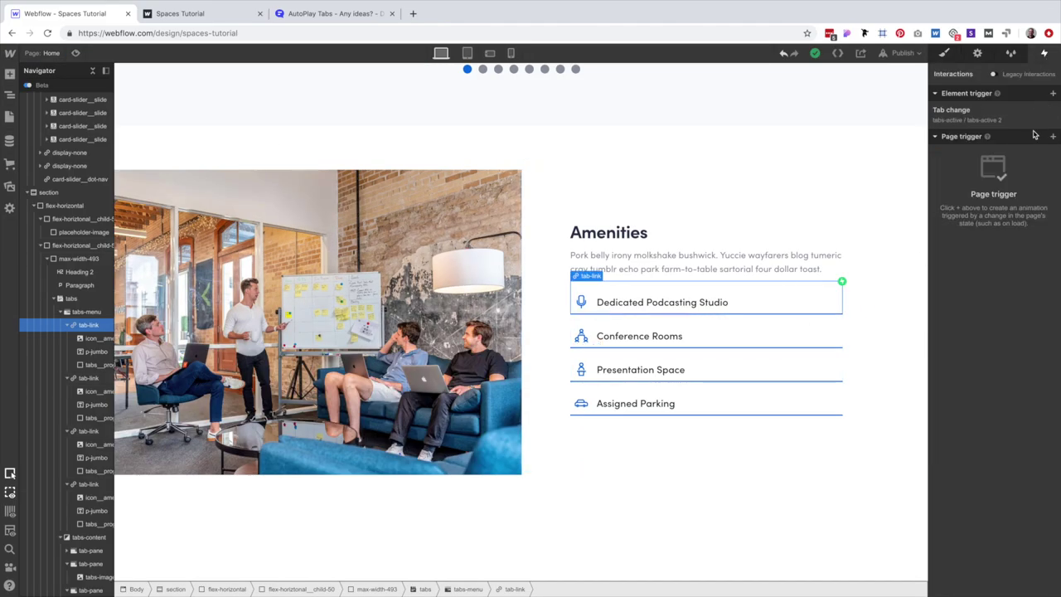
left_click(987, 127)
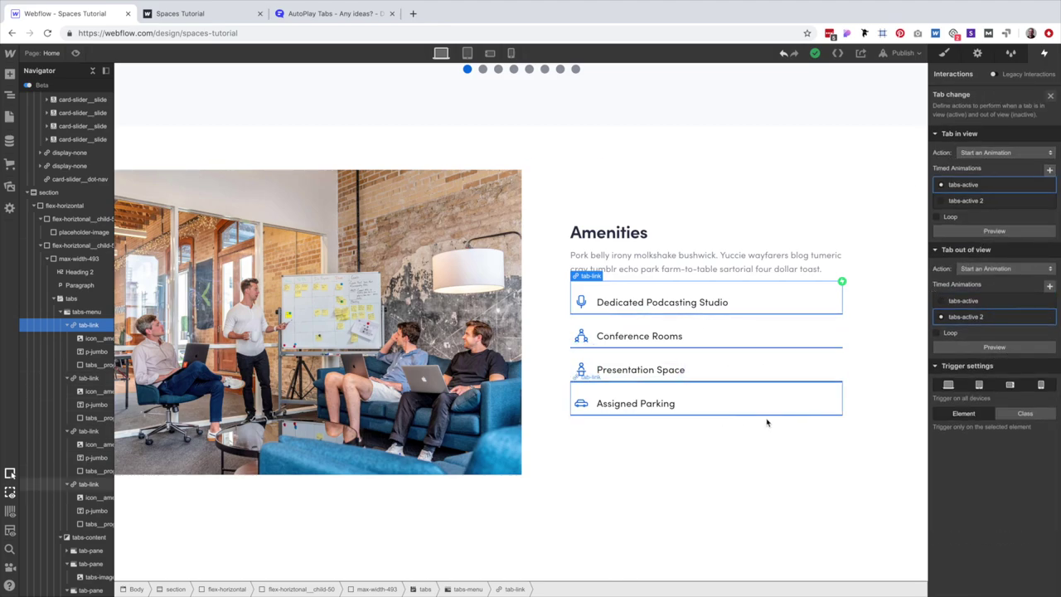
left_click(1027, 414)
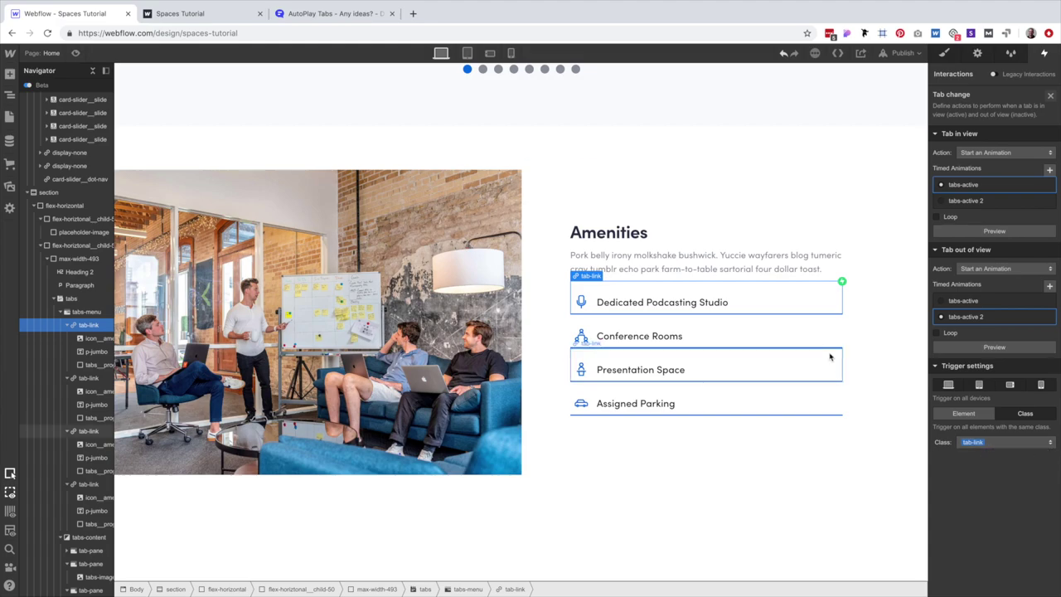
Preview the page and switch to the Presentation Space and Assigned Parking tabs to test their progress bars.
left_click(77, 53)
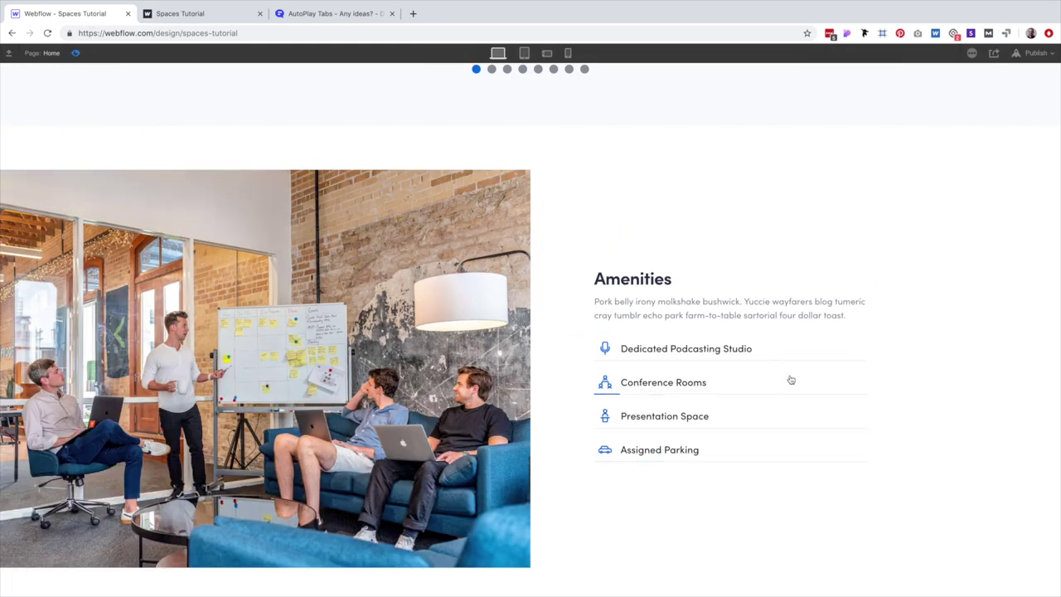
left_click(765, 416)
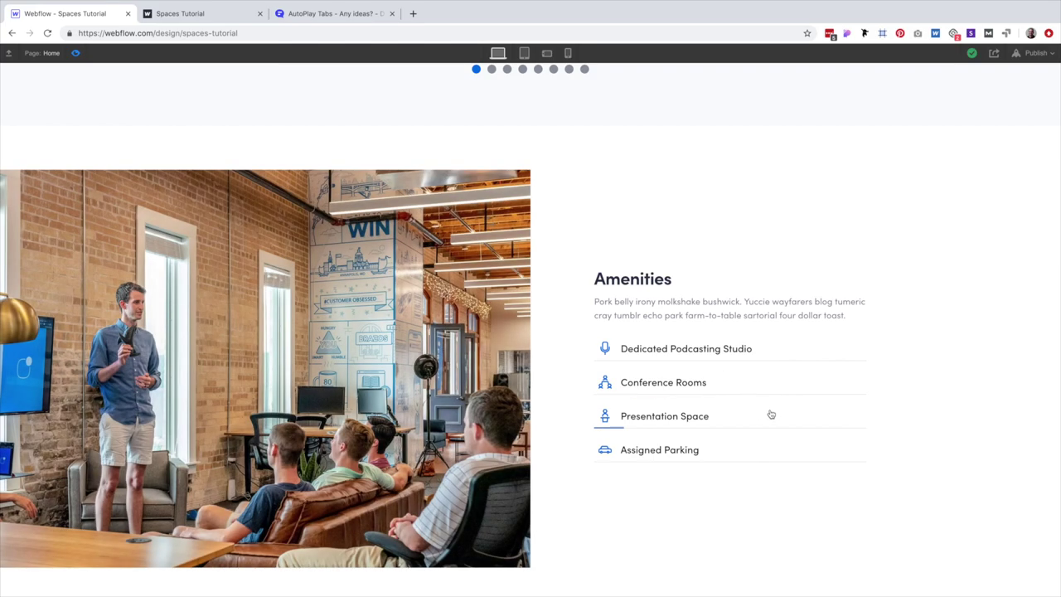
left_click(752, 449)
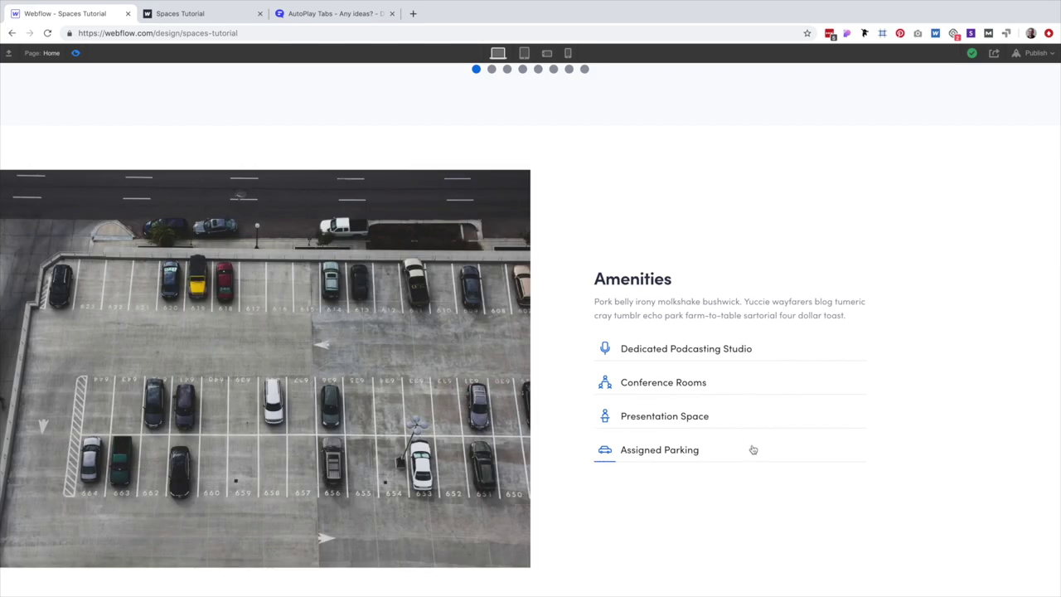
left_click(75, 53)
scroll(457, 235, "down", 1)
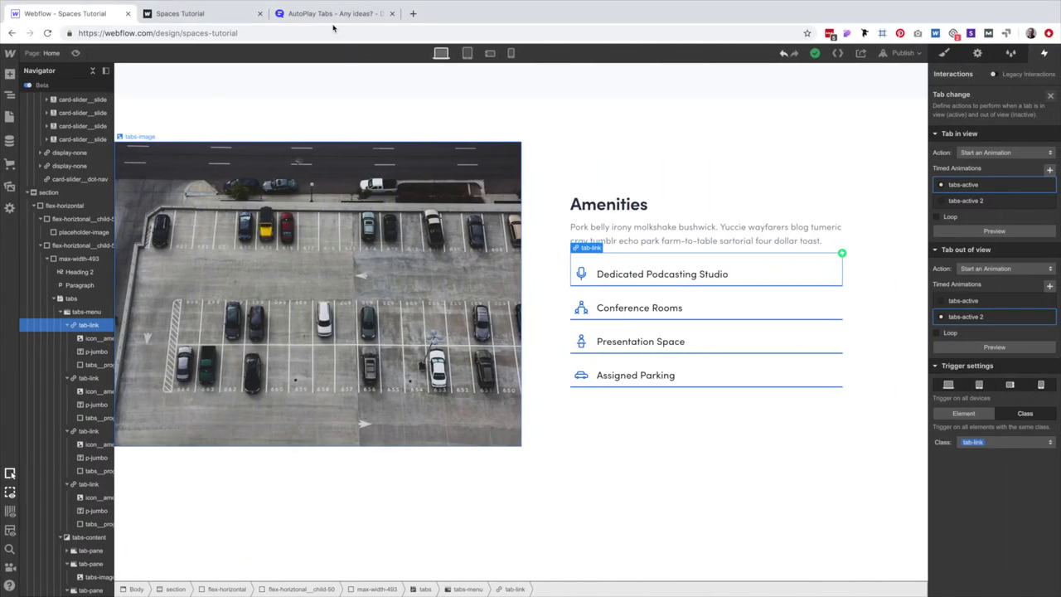
Copy the complete tab autoplay script from the July 2018 reply in the AutoPlay Tabs forum thread.
left_click(321, 14)
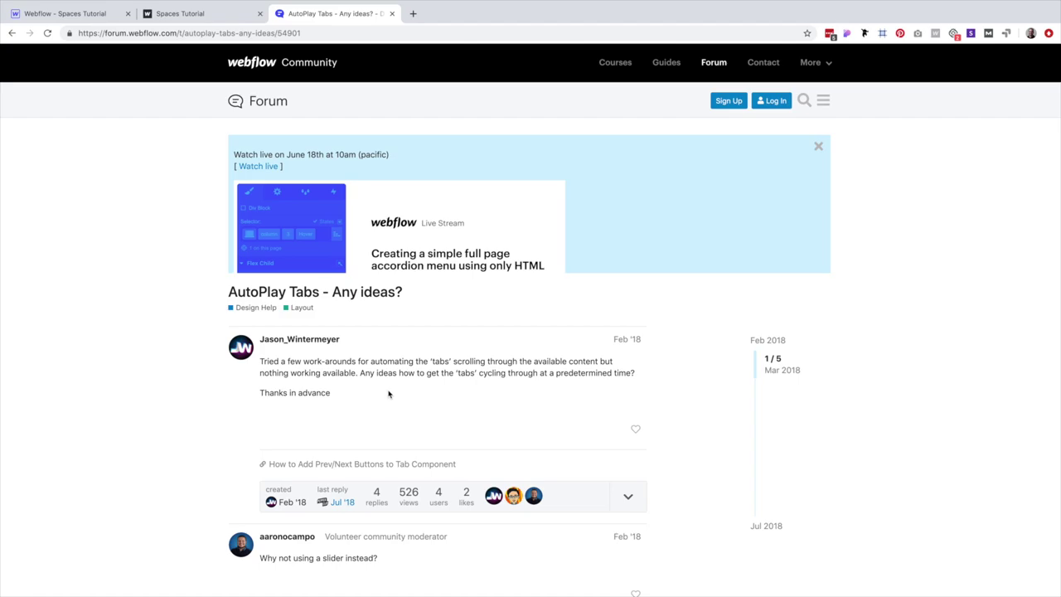
scroll(388, 394, "down", 10)
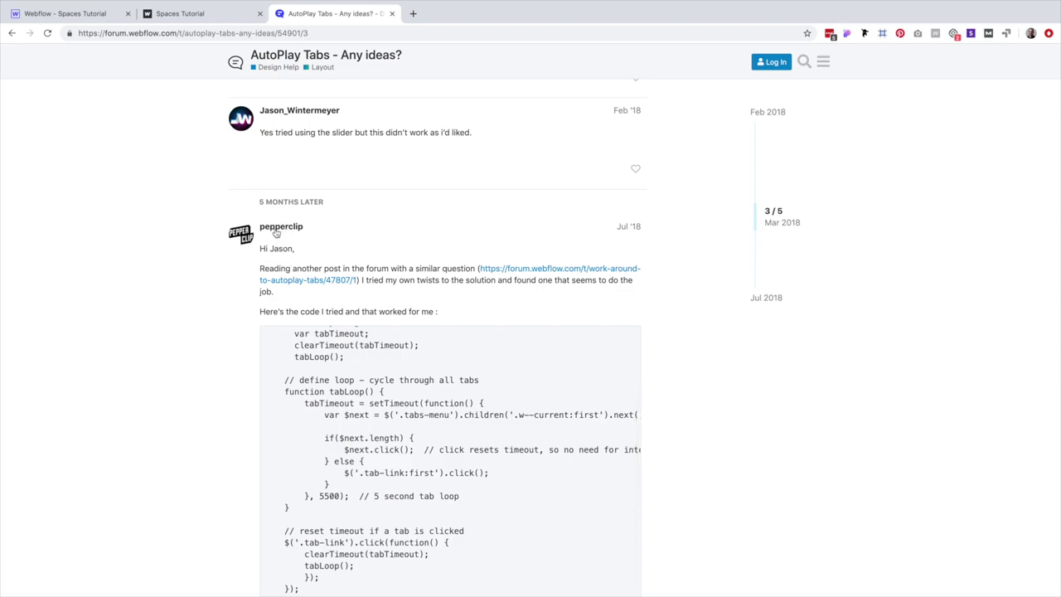
scroll(177, 286, "down", 5)
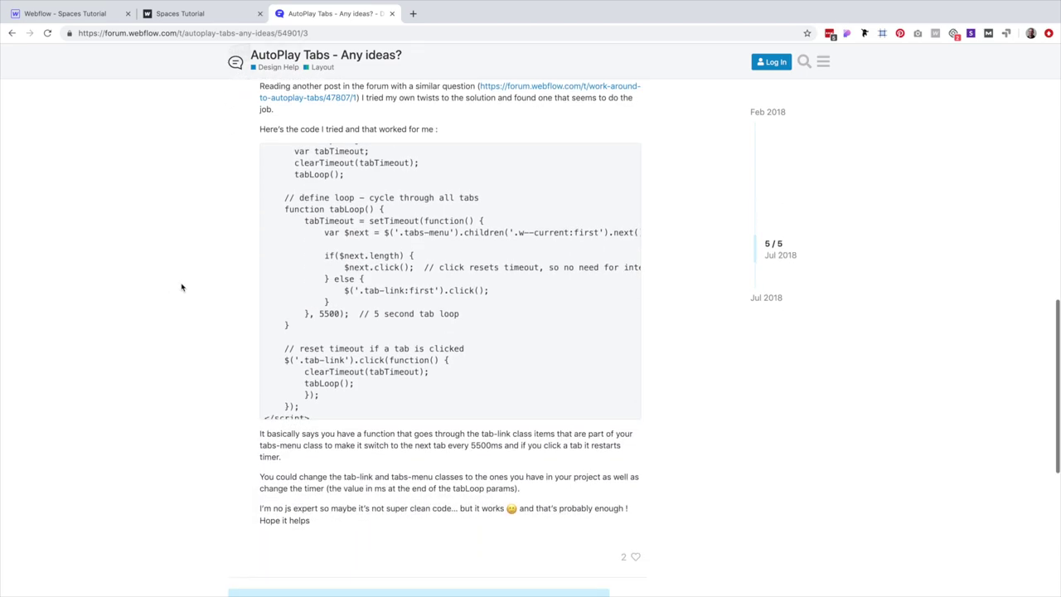
scroll(181, 287, "up", 3)
scroll(320, 206, "up", 5)
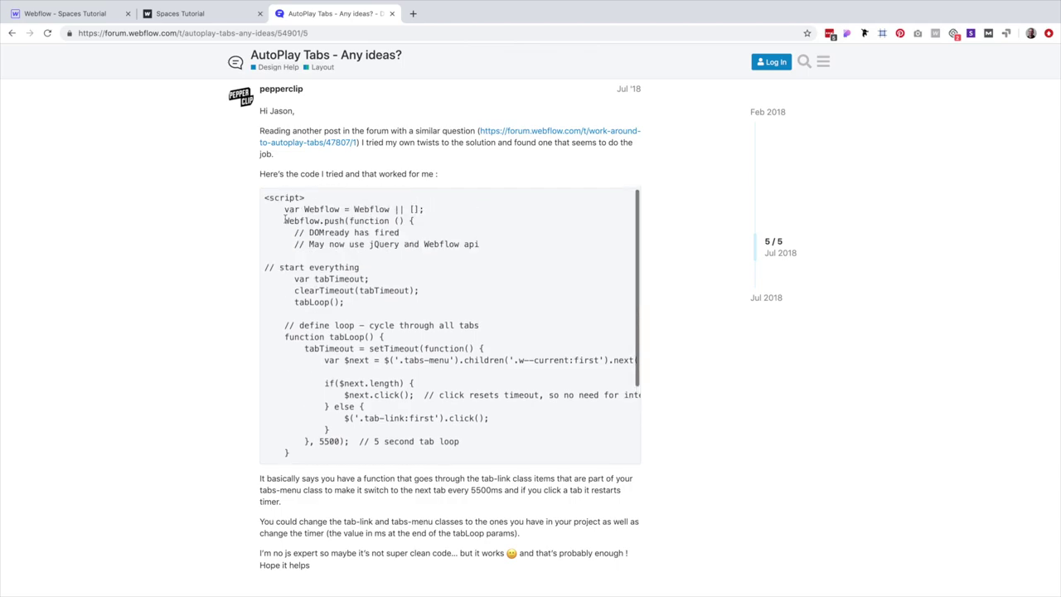
left_click_drag(265, 247, 340, 502)
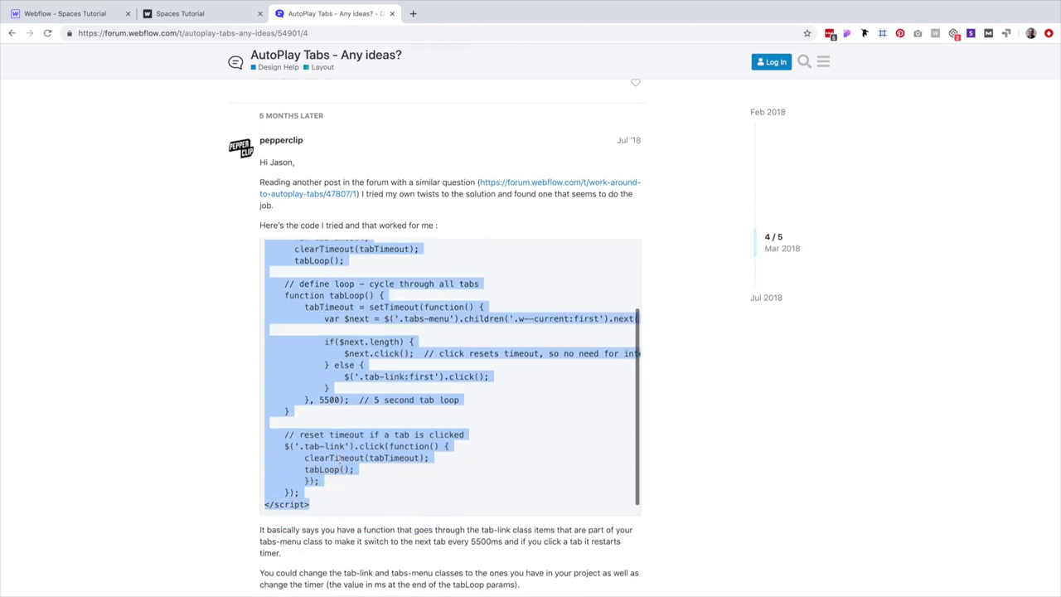
Replace the code before the closing body tag in the Webflow Home page's settings with the copied autoplay script.
left_click(170, 14)
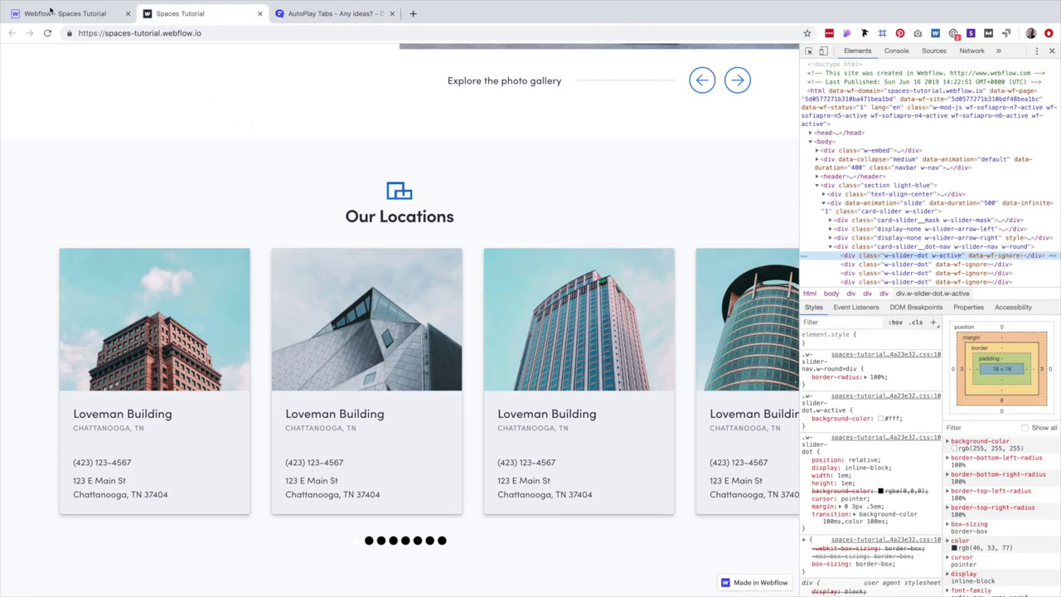
left_click(49, 10)
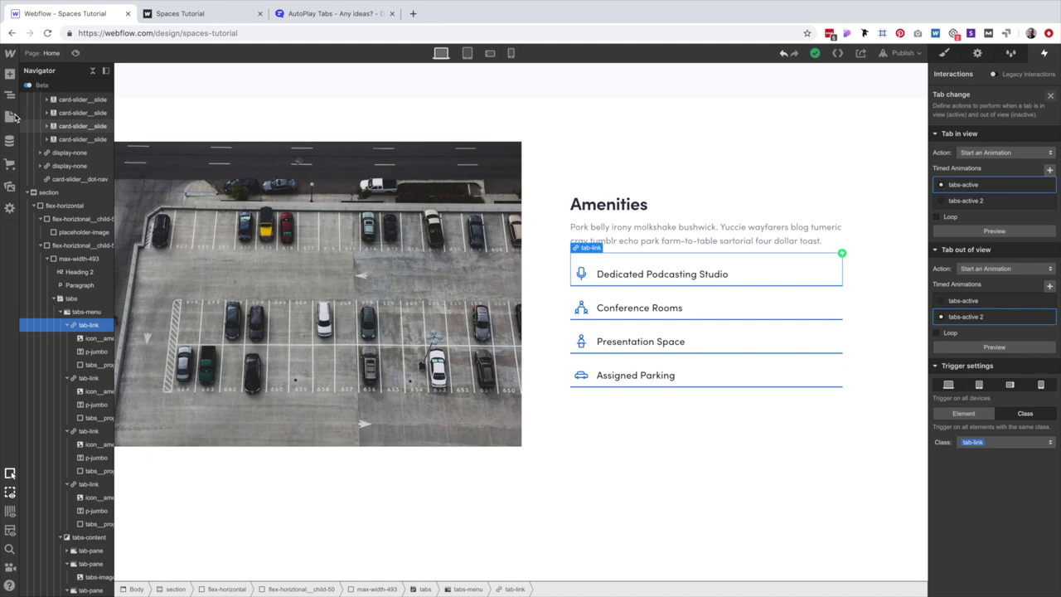
left_click(10, 116)
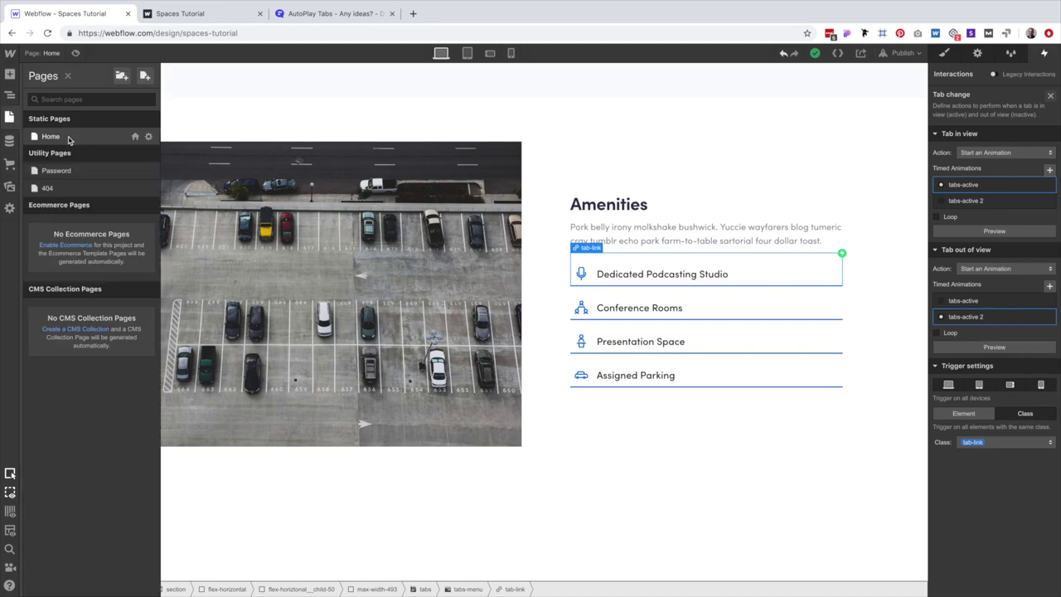
left_click(149, 135)
scroll(278, 325, "down", 15)
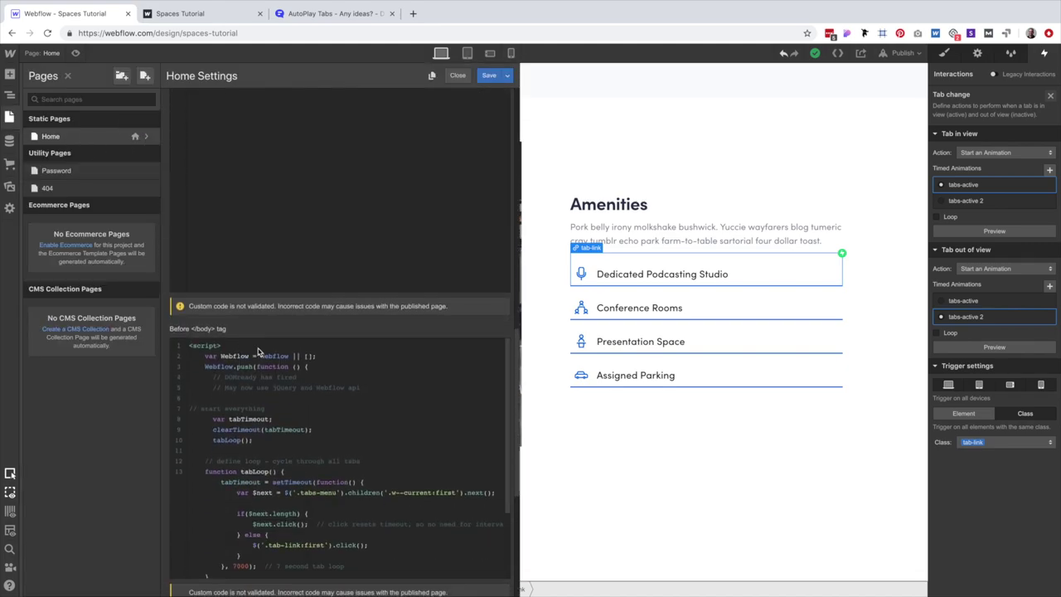
left_click(269, 352)
key("ctrl+a")
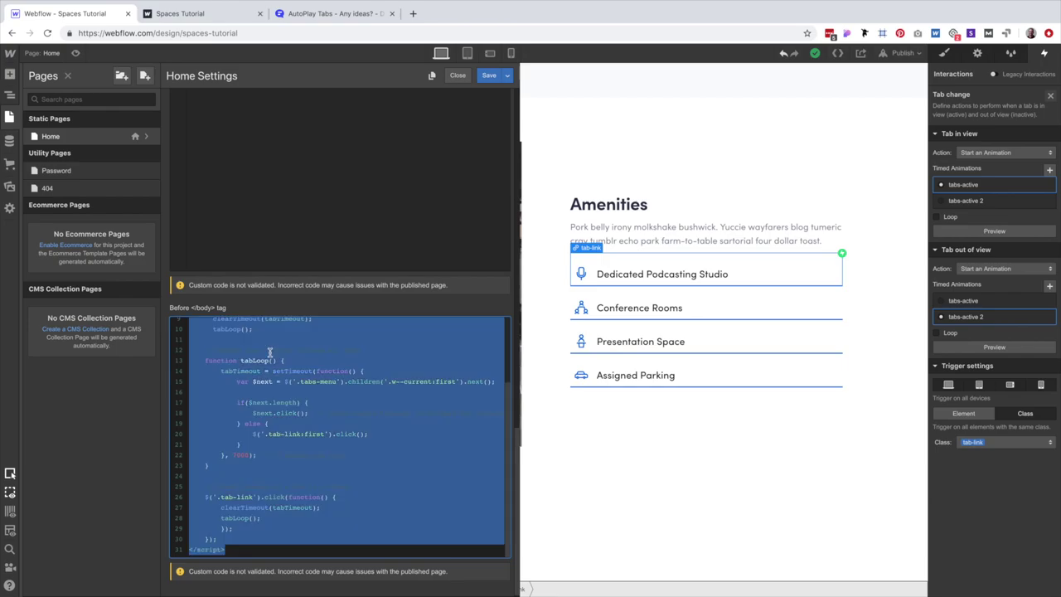
left_click(269, 352)
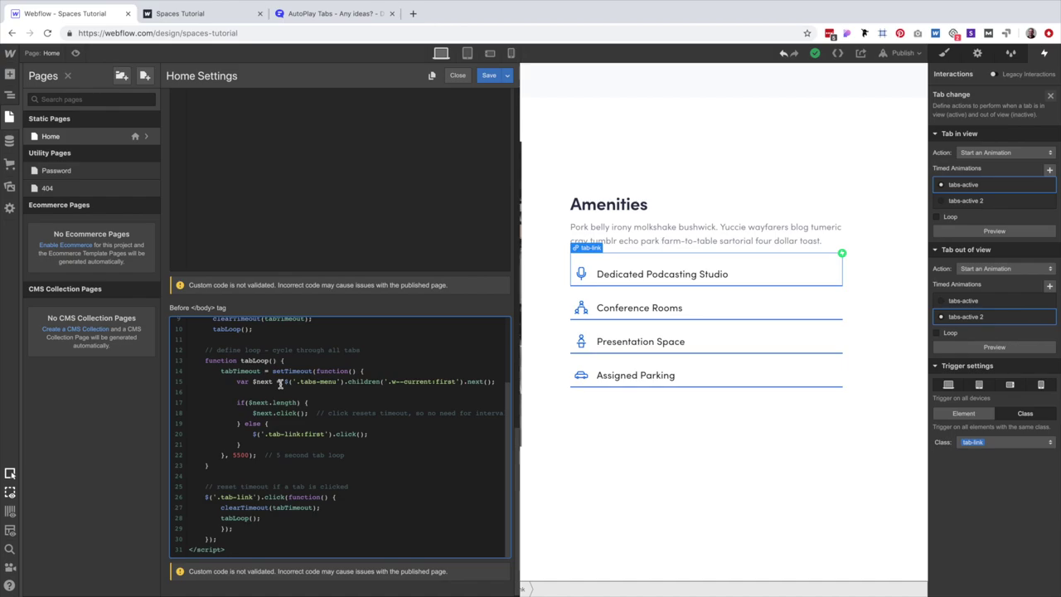
Check the script's .tabs-menu and .tab-link selectors against the class names of the Amenities tabs elements.
scroll(280, 383, "up", 1)
scroll(284, 383, "down", 1)
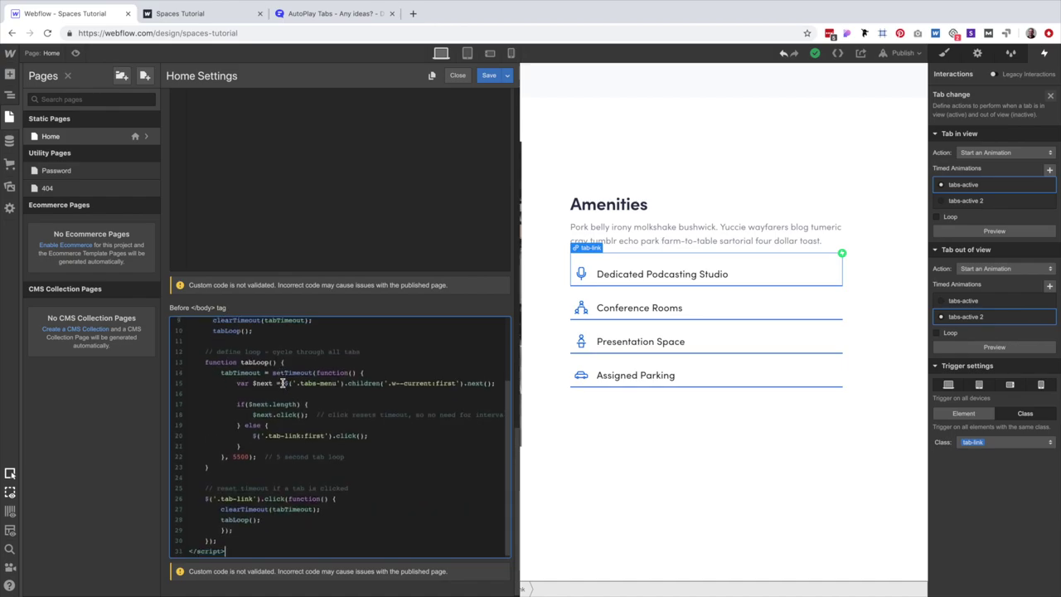
left_click_drag(298, 383, 341, 382)
left_click_drag(264, 435, 300, 435)
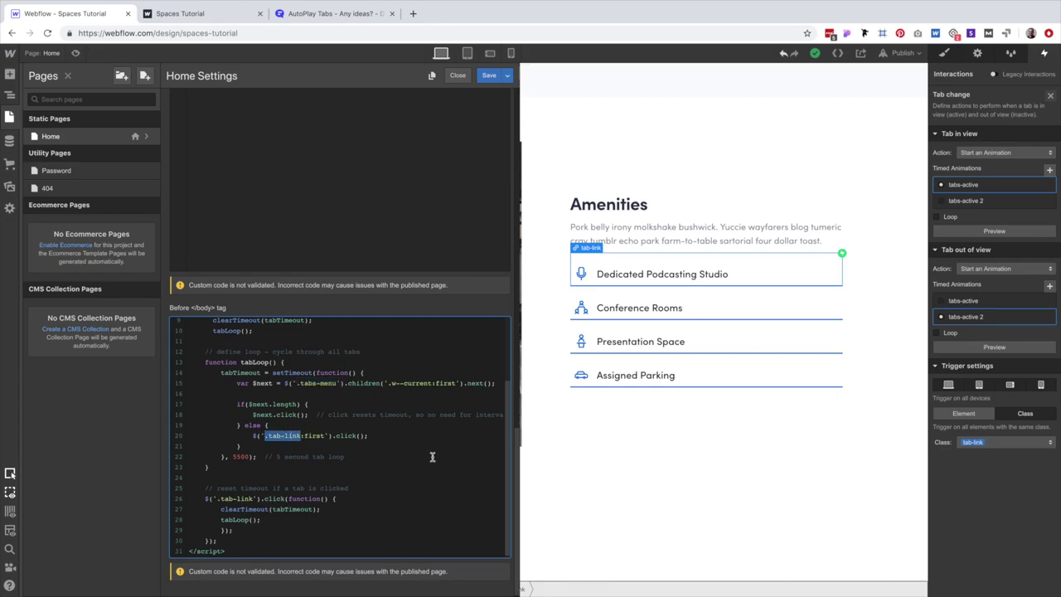
left_click(764, 265)
left_click(613, 355)
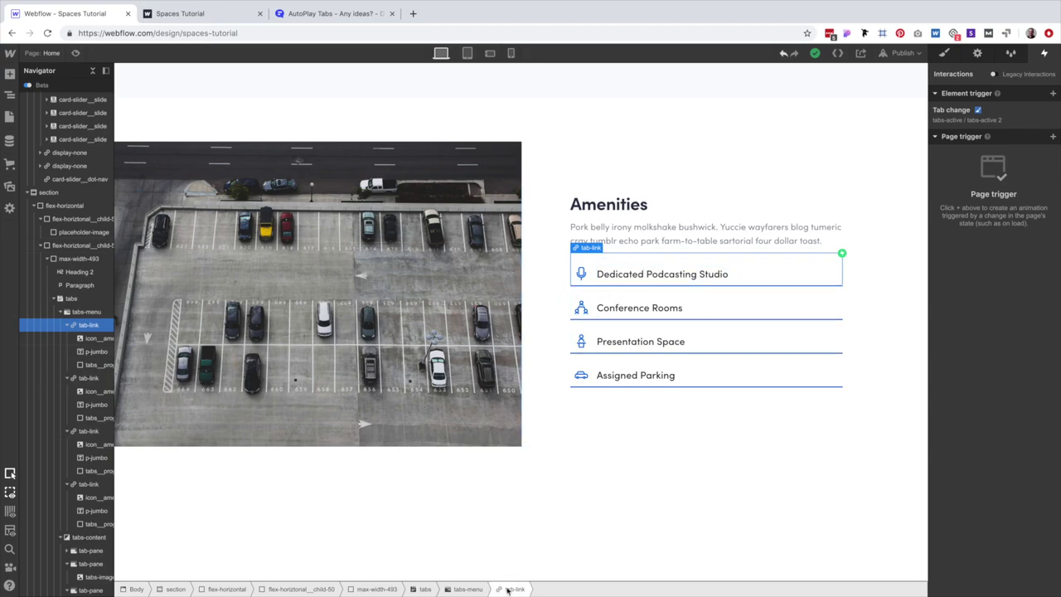
left_click(468, 589)
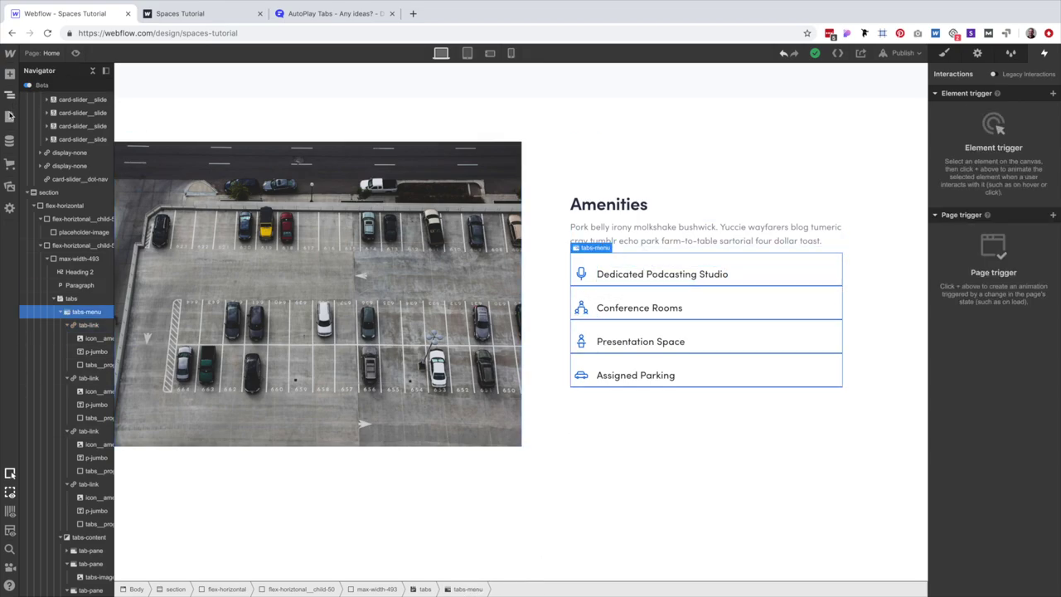
Set the script's tab loop timeout to 7000, update its comment to a 7 second tab loop, and save the Home page settings.
left_click(9, 116)
left_click(146, 136)
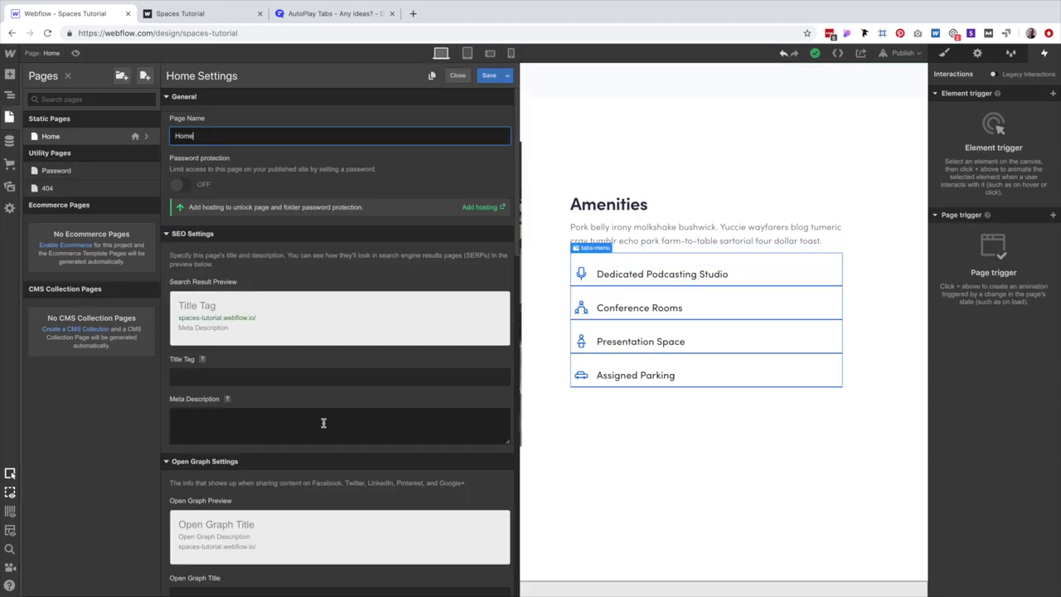
scroll(324, 423, "down", 20)
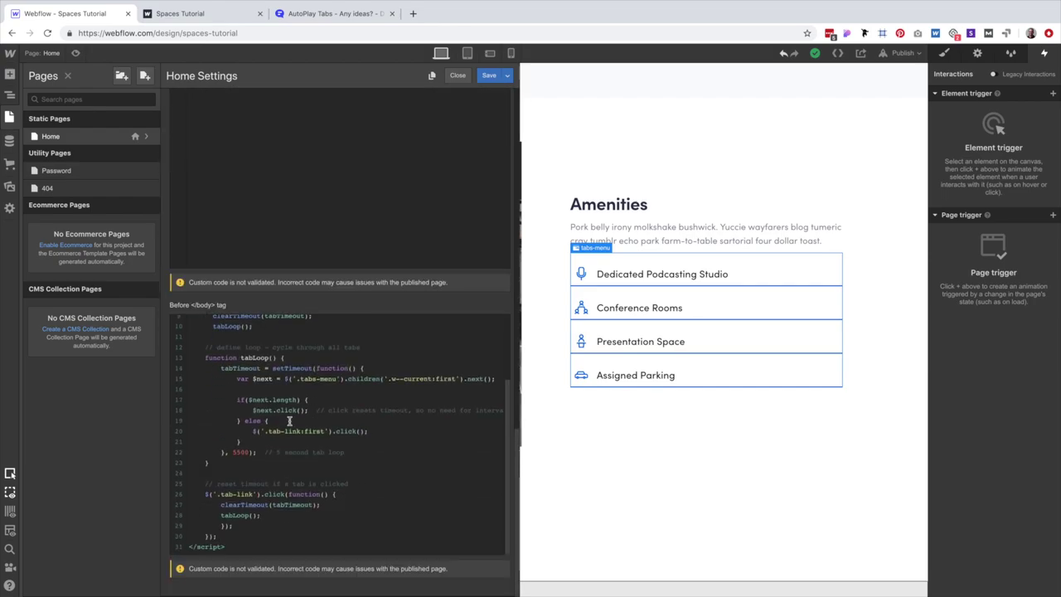
scroll(265, 409, "up", 1)
scroll(264, 409, "down", 1)
left_click(247, 450)
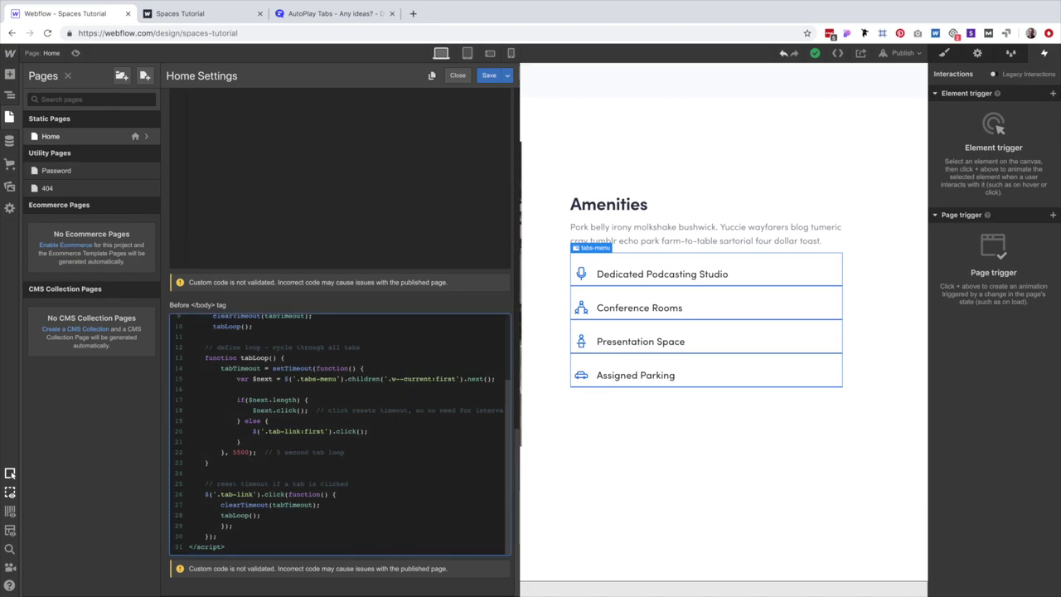
key("BackSpace")
key("BackSpace")
key("BackSpace")
key("BackSpace")
type("7000")
left_click(488, 75)
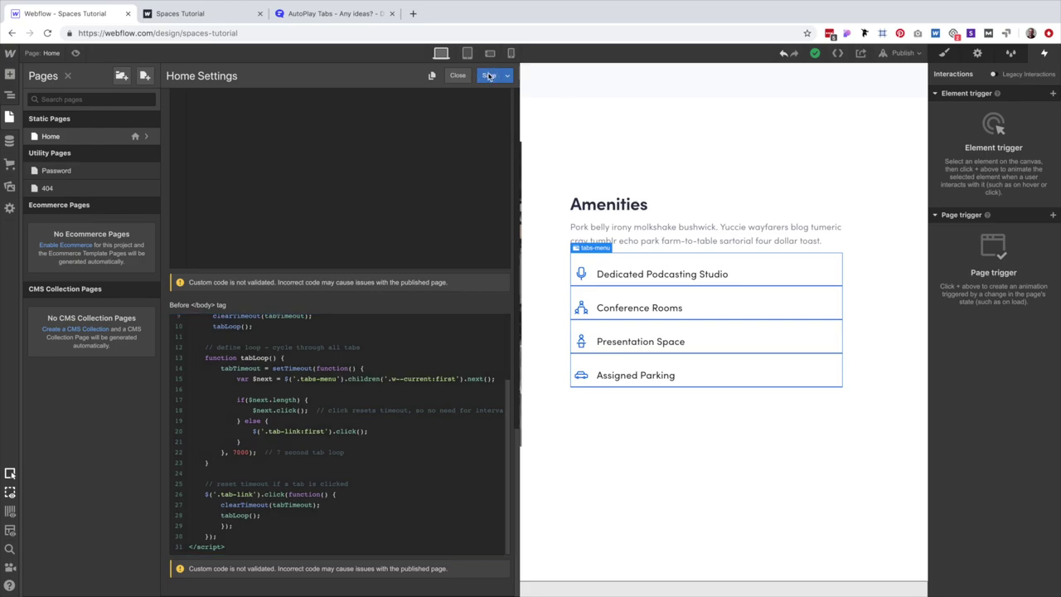
Publish the site to spaces-tutorial.webflow.io and close the old browser tab of the published page.
left_click(905, 54)
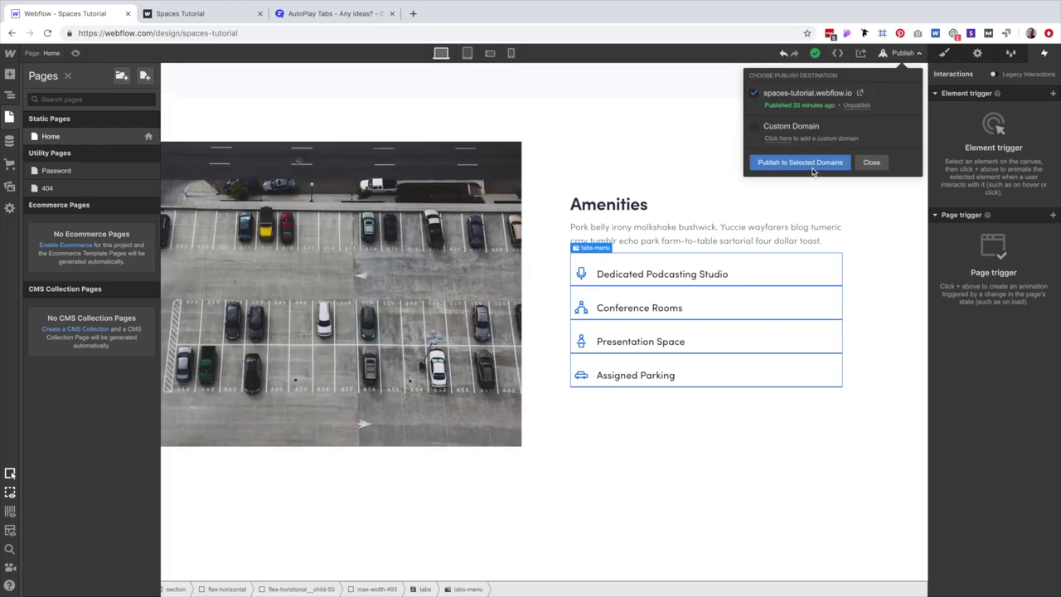
left_click(808, 163)
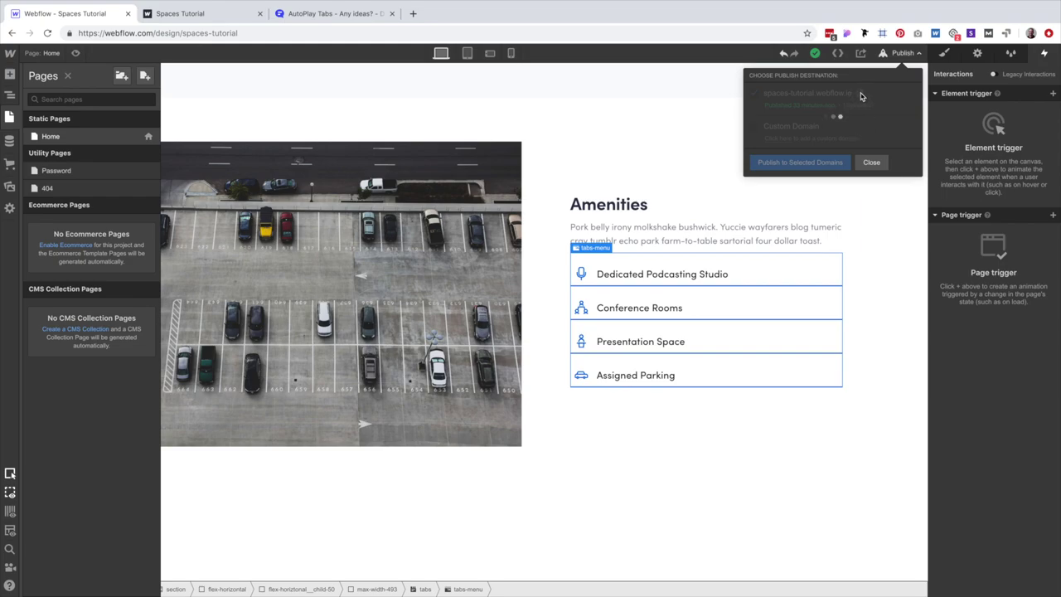
left_click(259, 14)
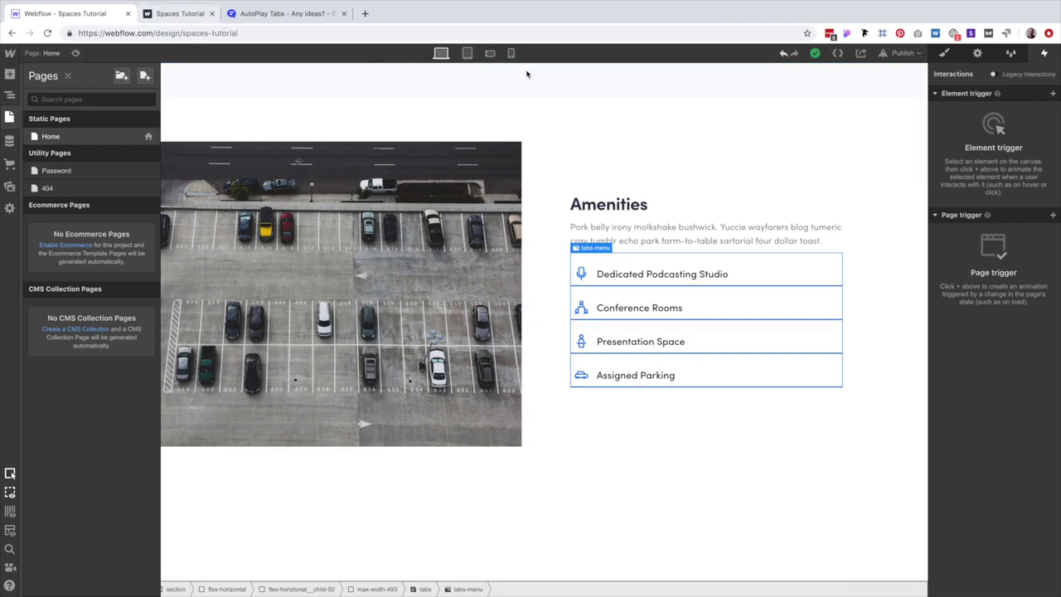
Open the published site and test the Amenities tab autoplay, including switching manually to Dedicated Podcasting Studio.
left_click(902, 53)
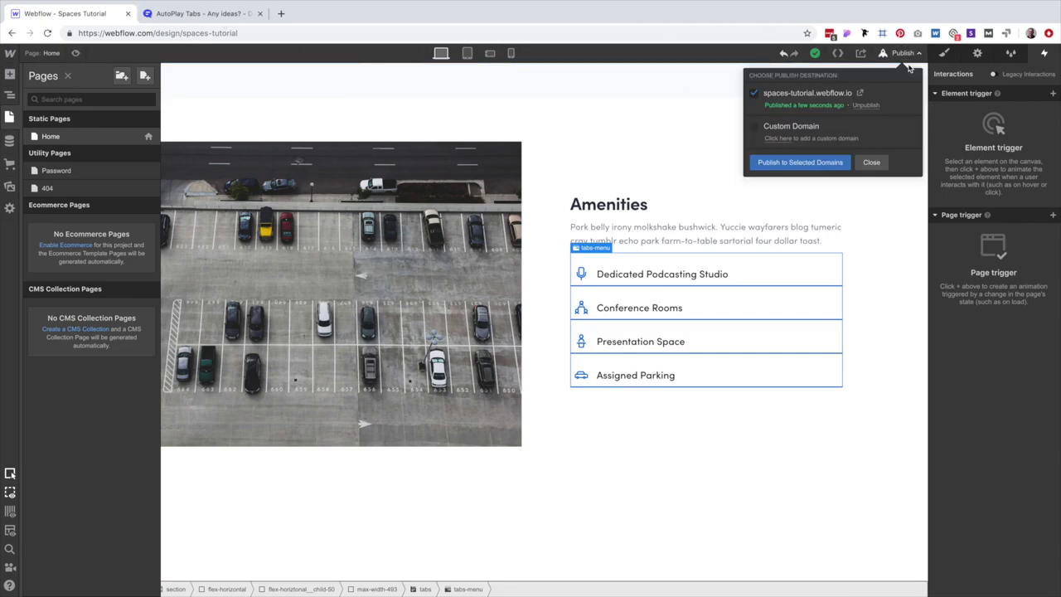
left_click(861, 94)
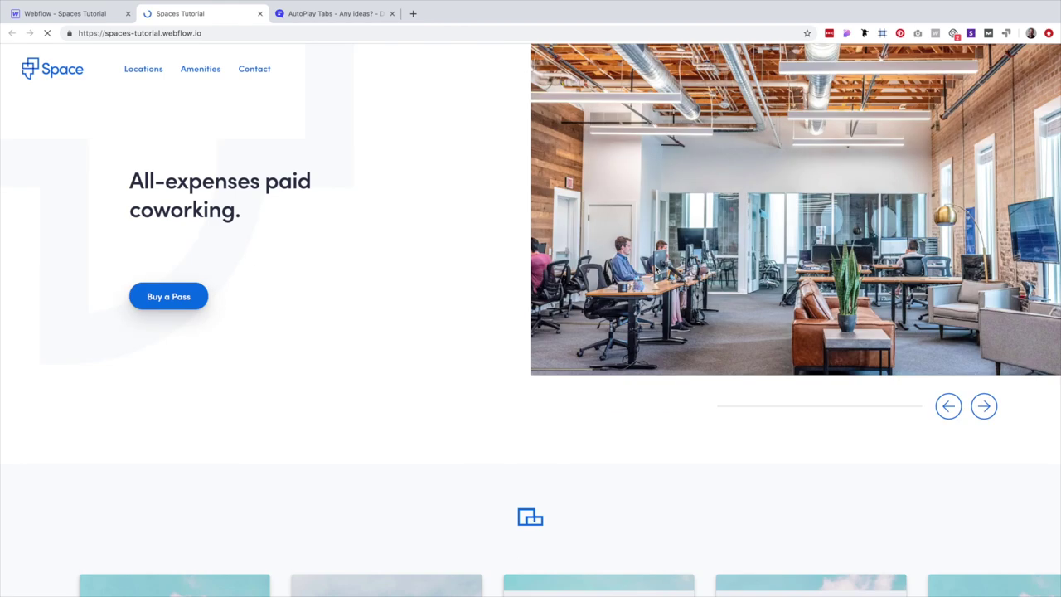
scroll(655, 270, "down", 15)
scroll(655, 270, "up", 2)
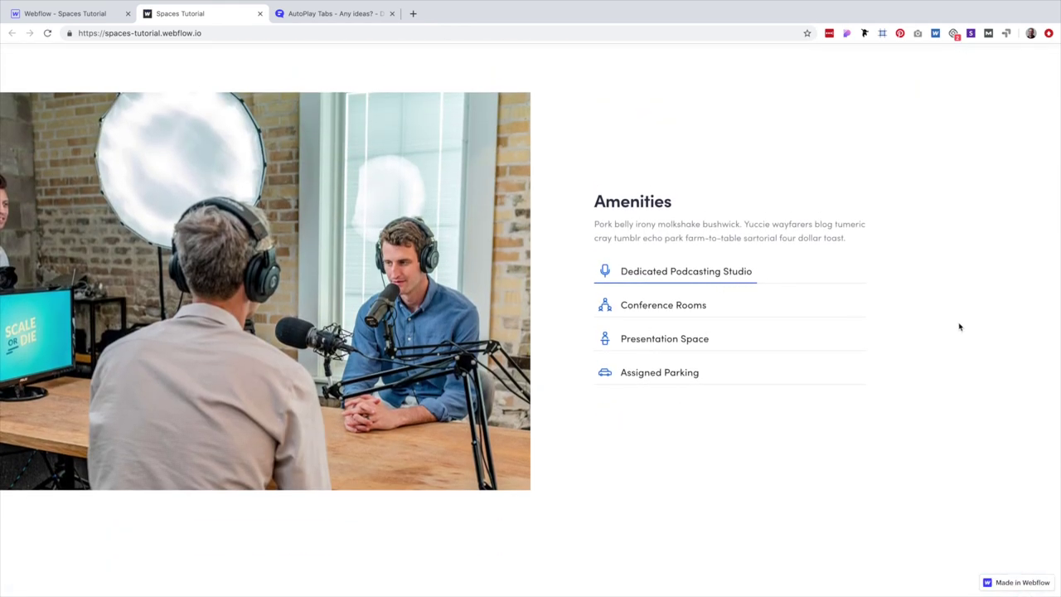
scroll(950, 329, "up", 1)
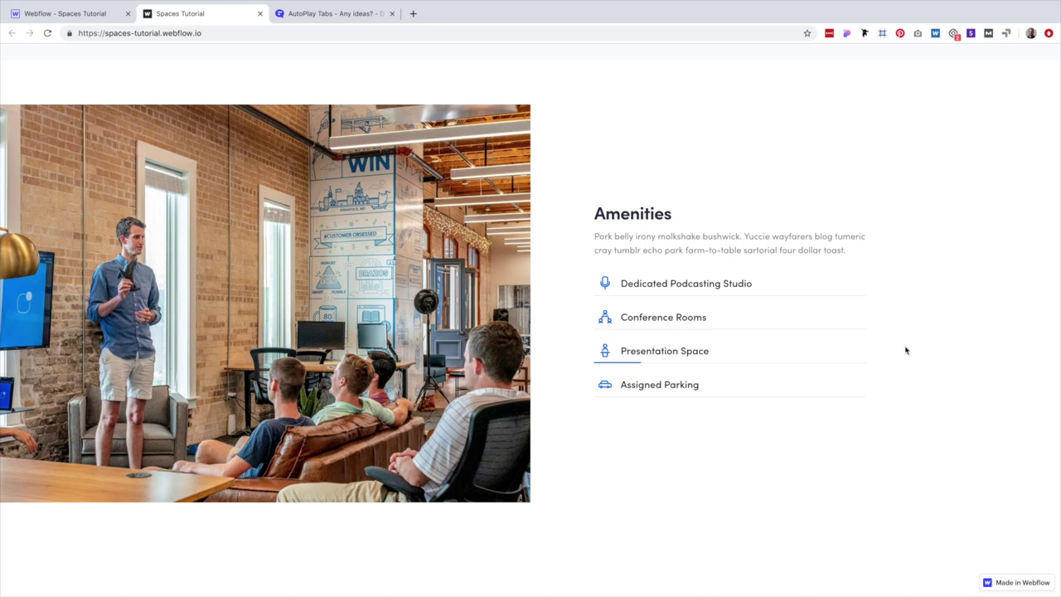
left_click(696, 291)
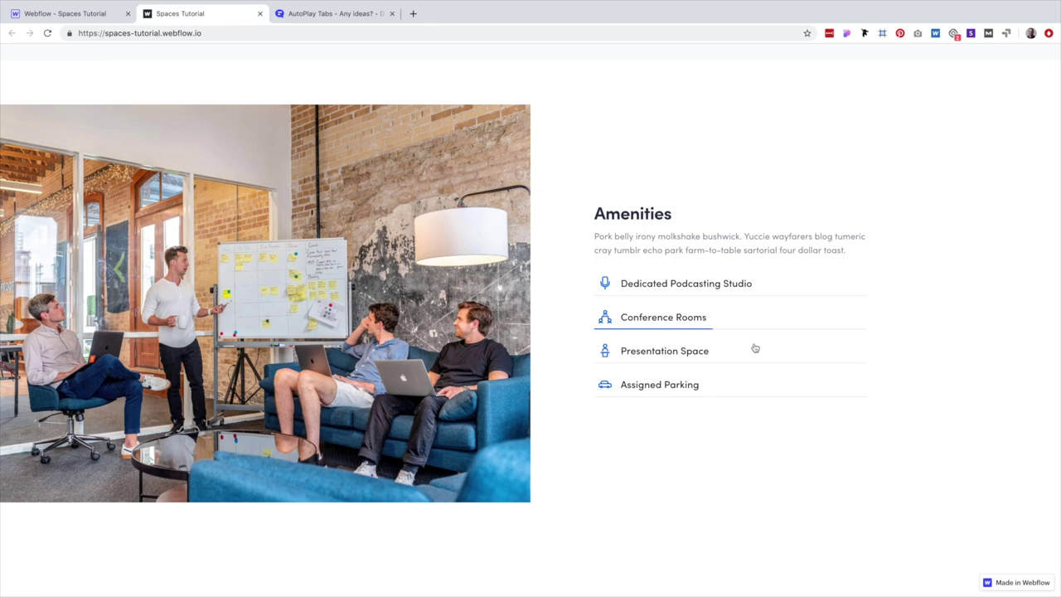
left_click(259, 14)
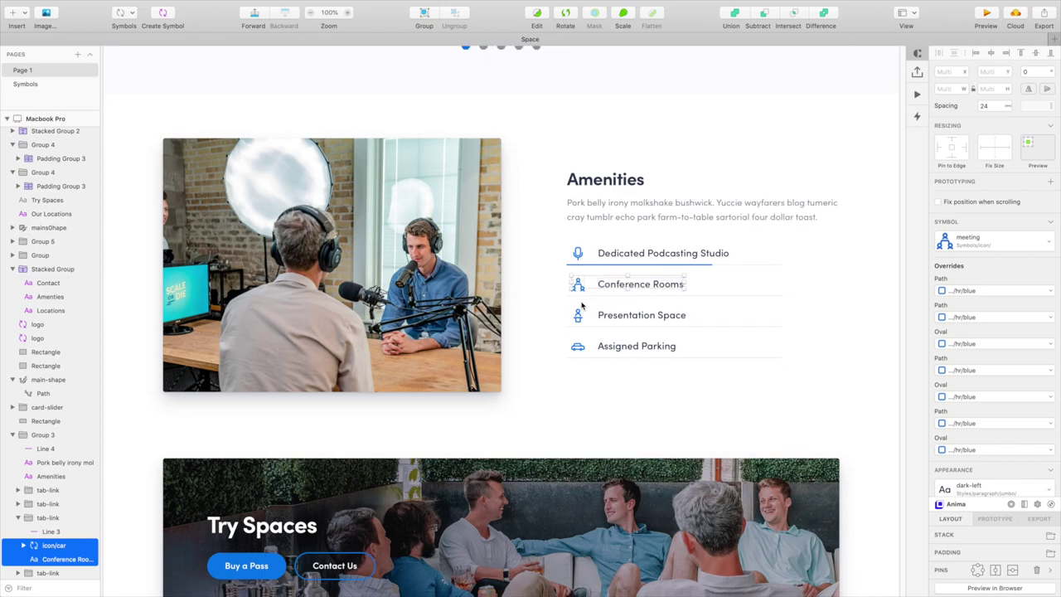
Examine the Try Spaces banner in the Sketch design, including the overlay layer's gradient fill and its blend mode.
scroll(582, 307, "down", 5)
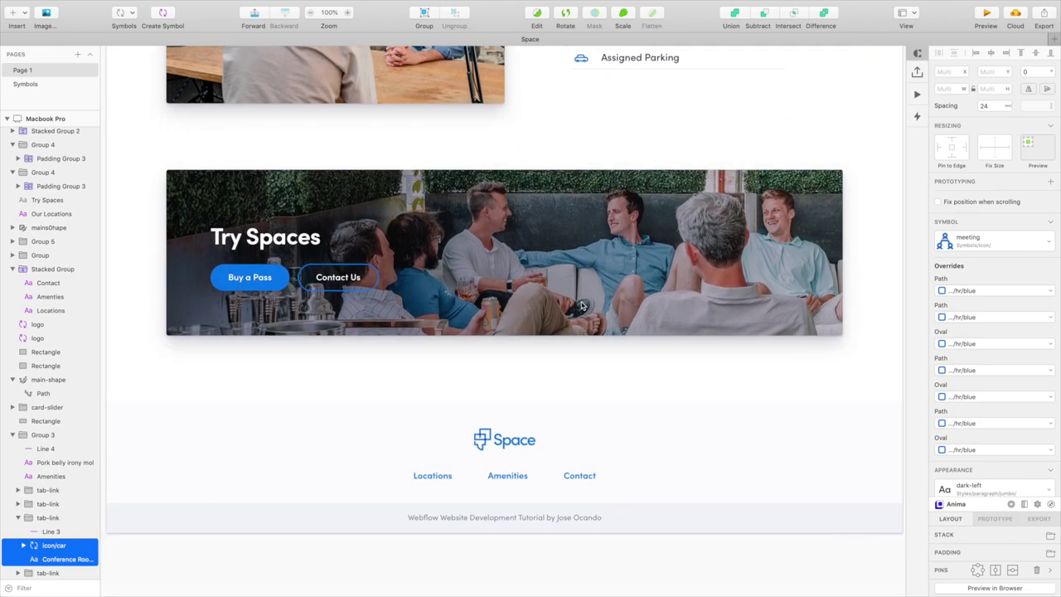
scroll(583, 305, "down", 1)
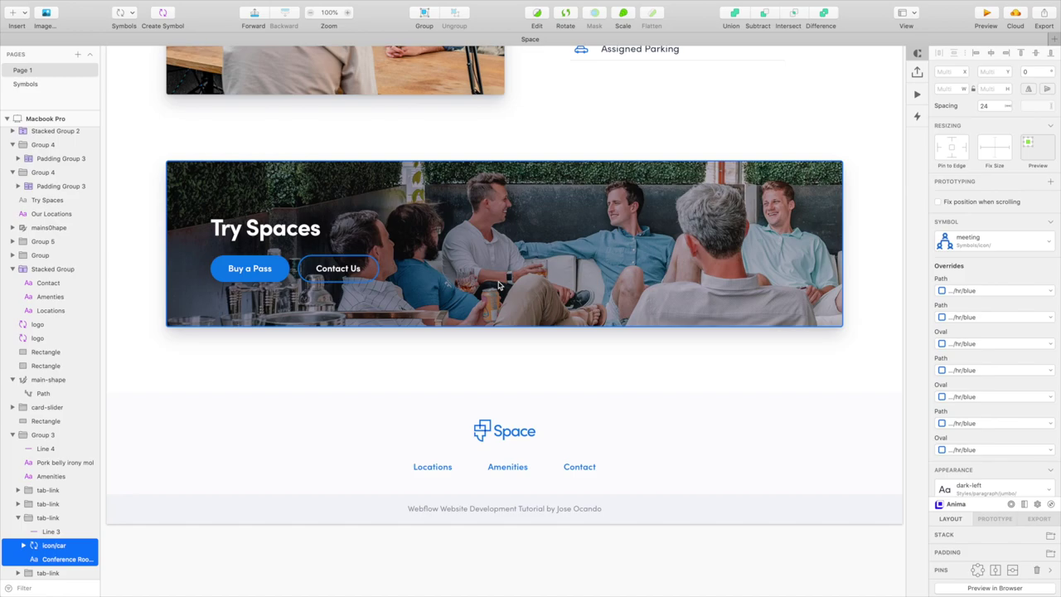
left_click(365, 337)
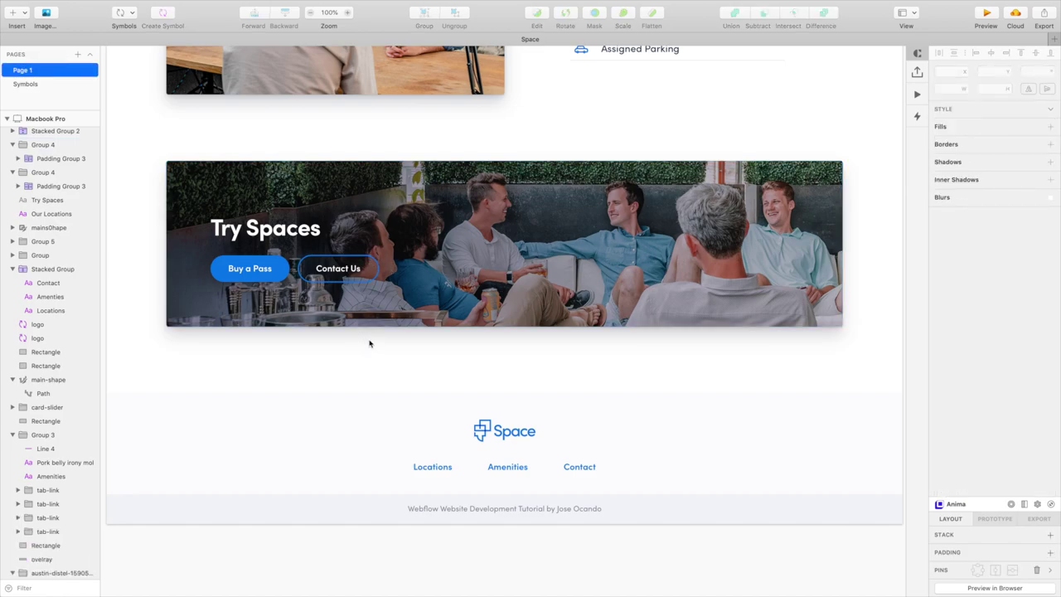
mouse_move(72, 5)
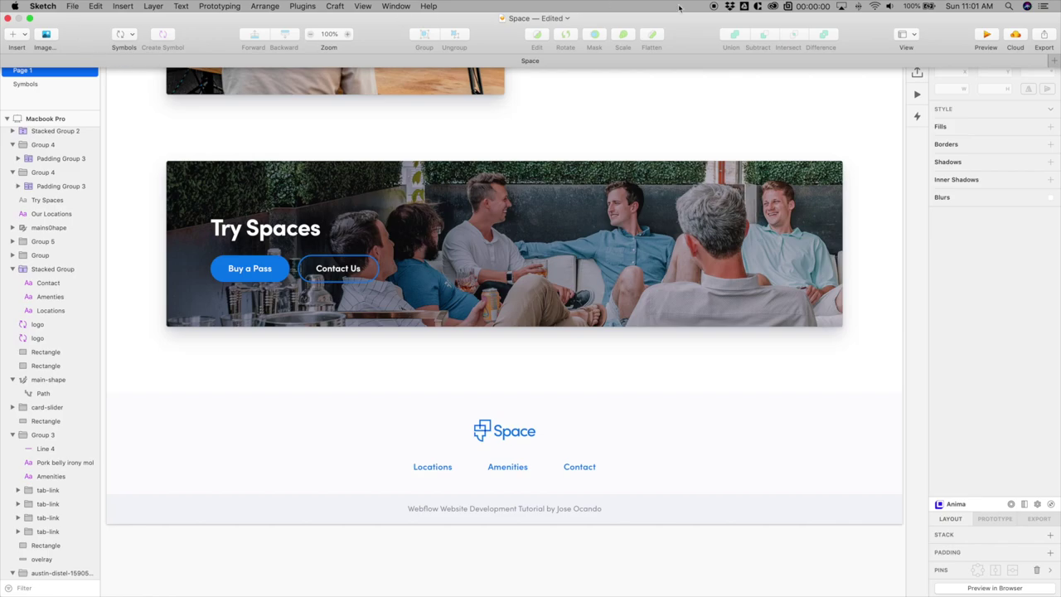
scroll(863, 310, "down", 3)
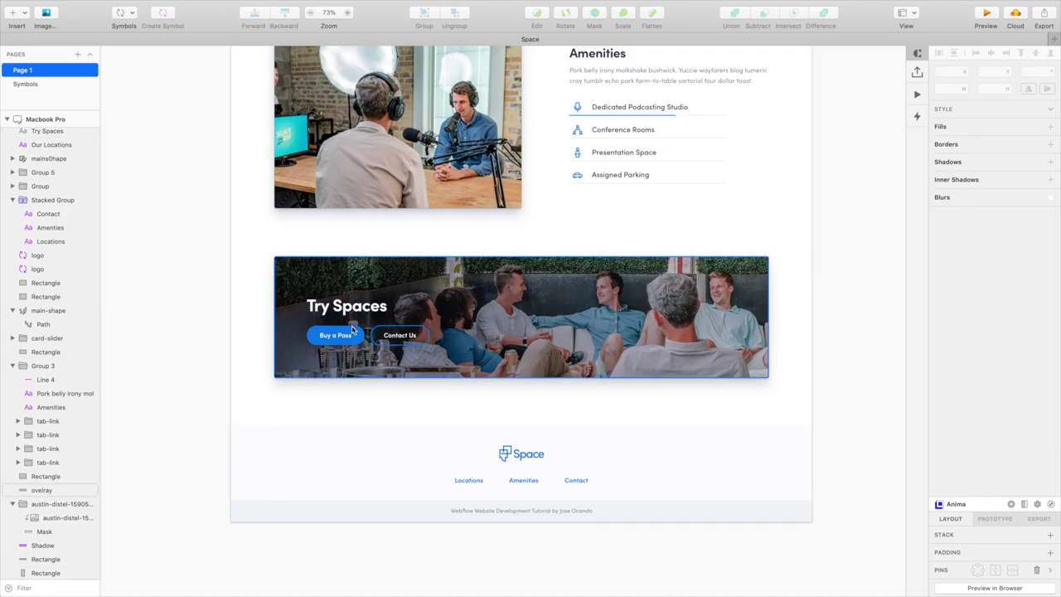
left_click(539, 355)
left_click(805, 355)
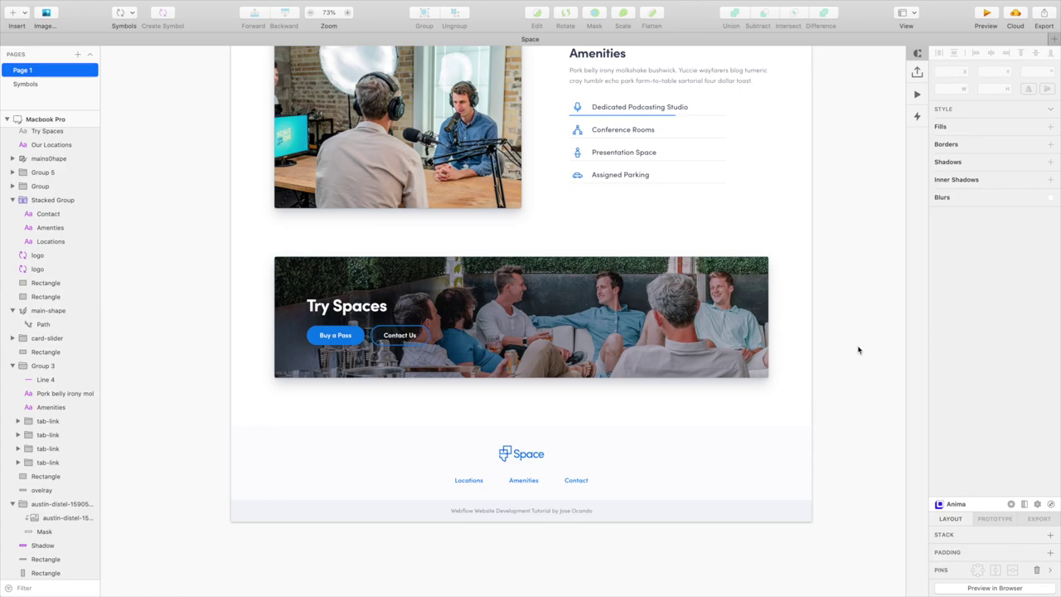
left_click(750, 348)
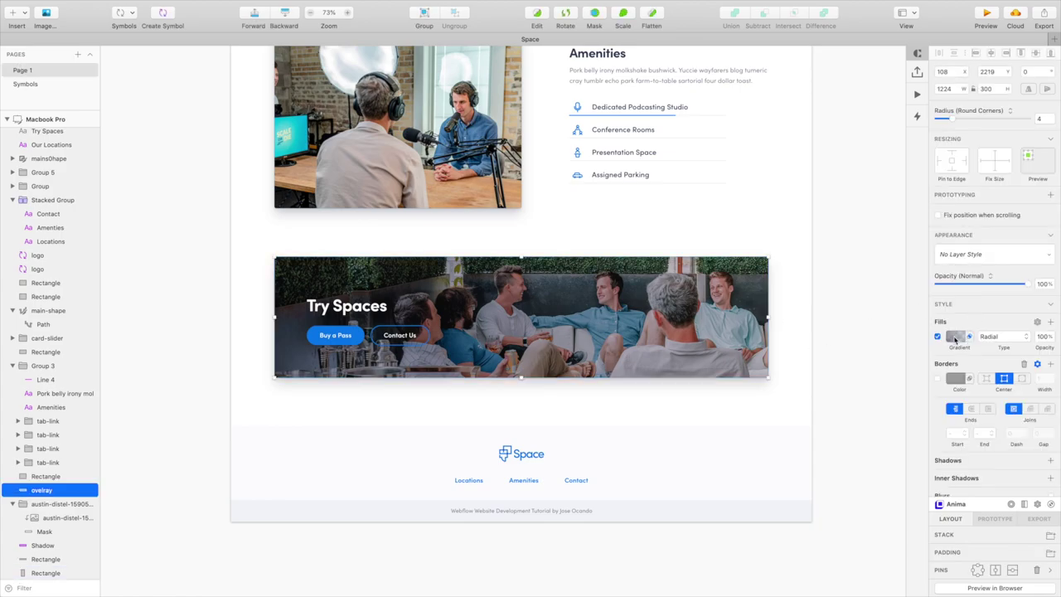
left_click(969, 336)
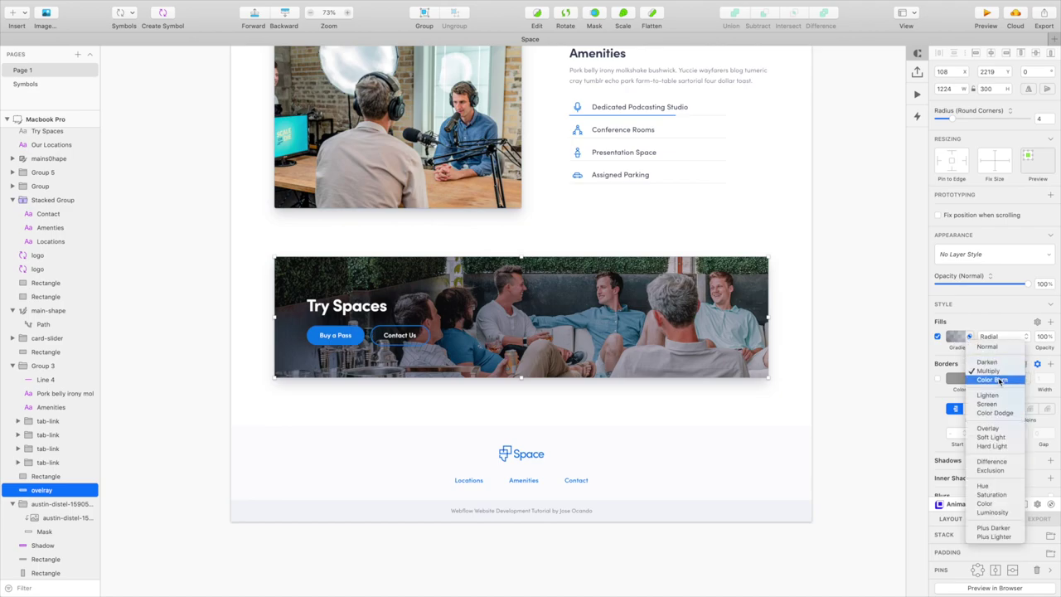
left_click(849, 320)
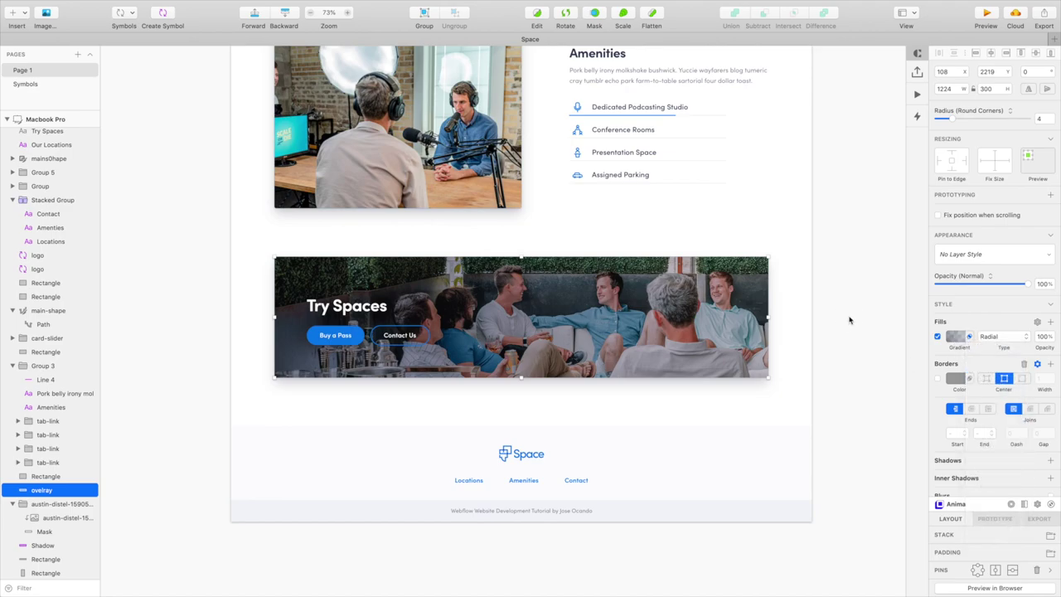
left_click(849, 320)
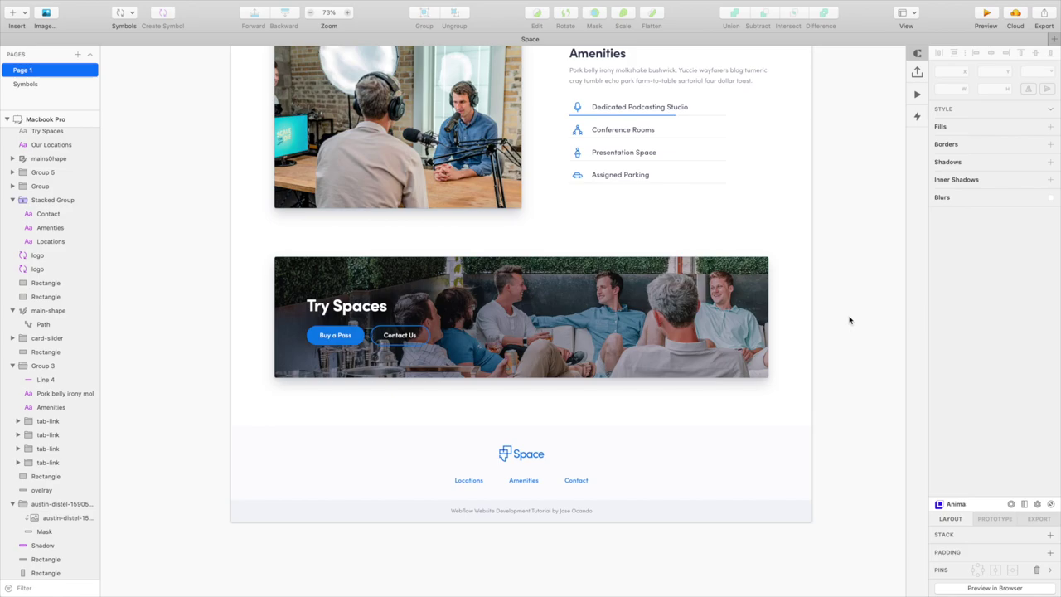
Switch to the browser and review the CSS background-blend-mode values on W3Schools and browser support for blend-mode on Can I use.
key("ctrl+Right")
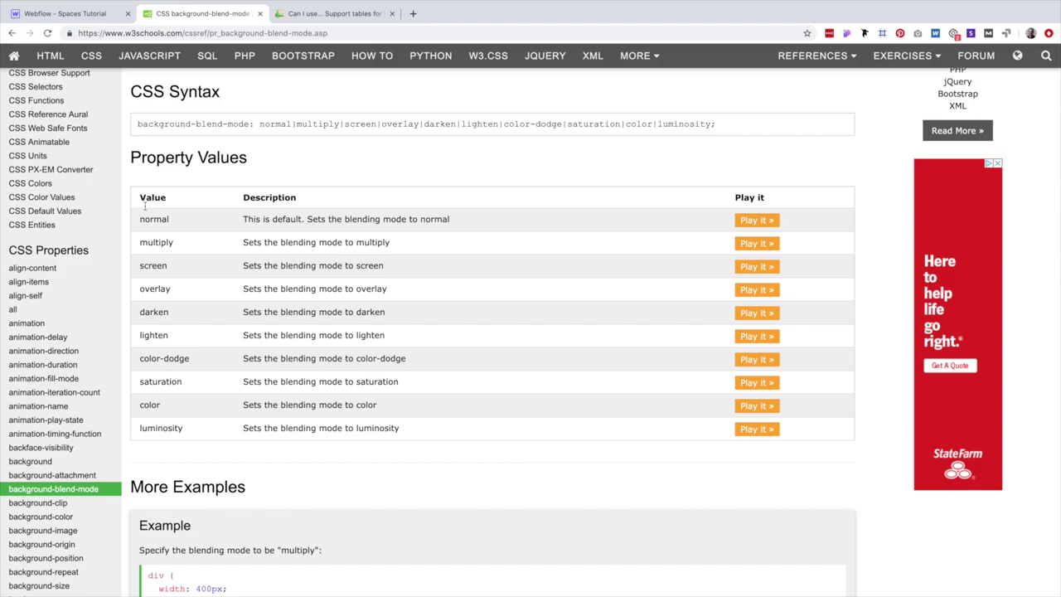
left_click_drag(139, 123, 713, 121)
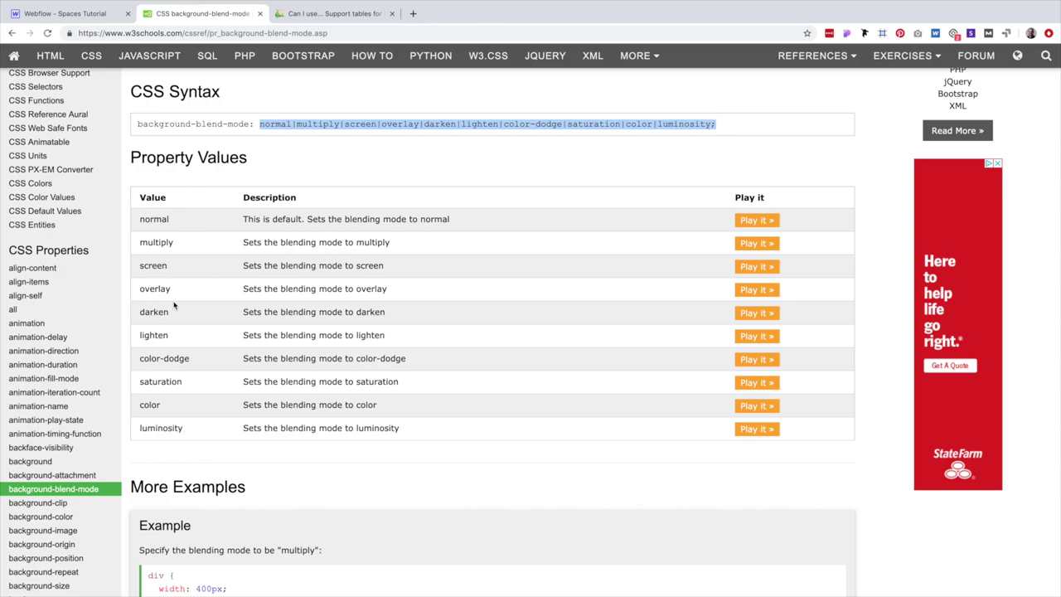
double_click(158, 242)
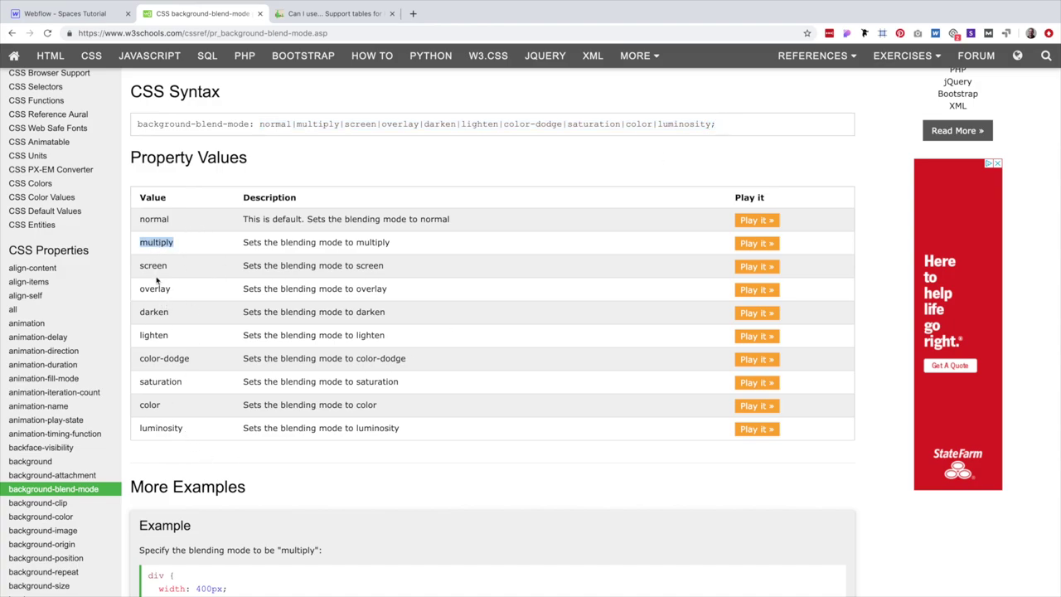
double_click(156, 287)
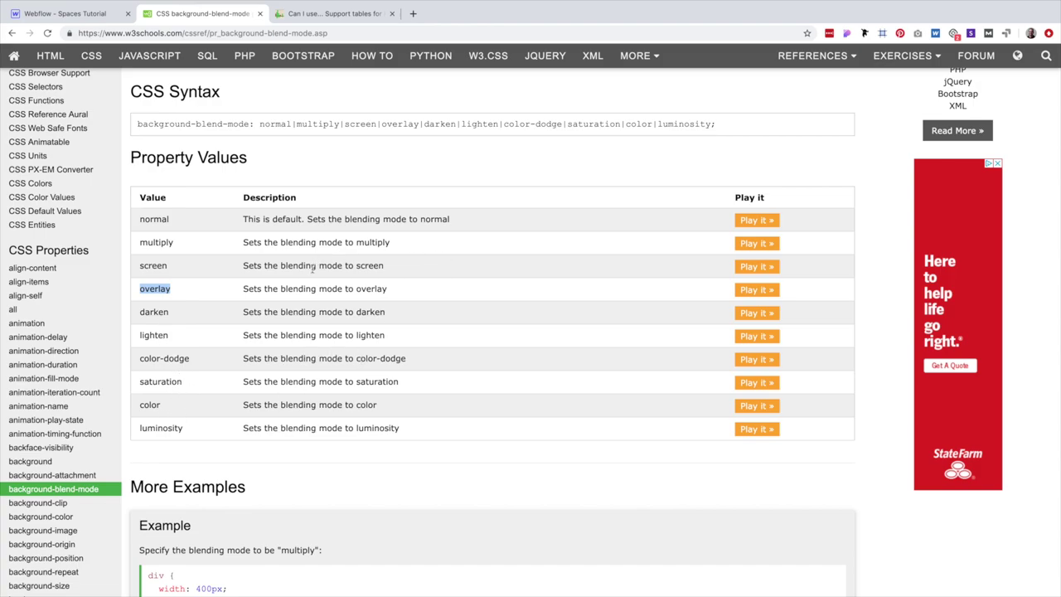
left_click(331, 13)
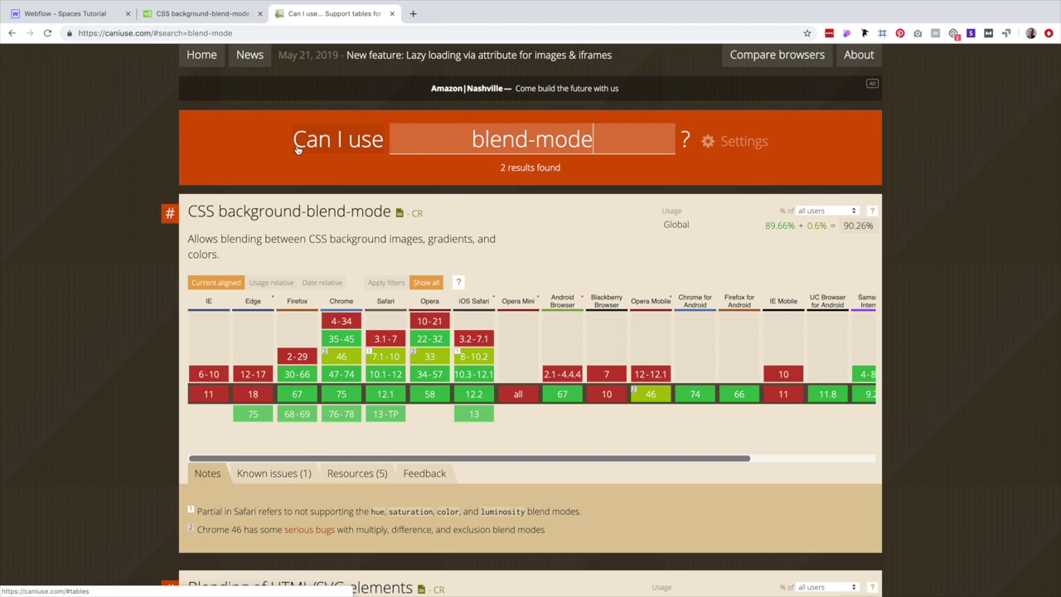
Return to the Webflow Designer and add a Section between the Amenities section and the dummy section.
left_click(82, 17)
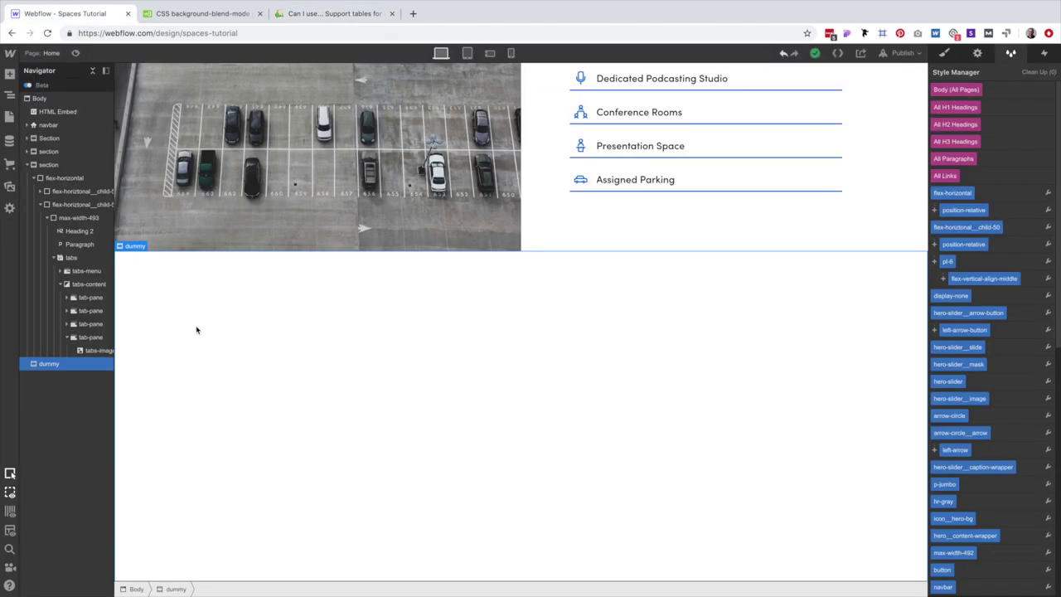
key("super+e")
type("sec")
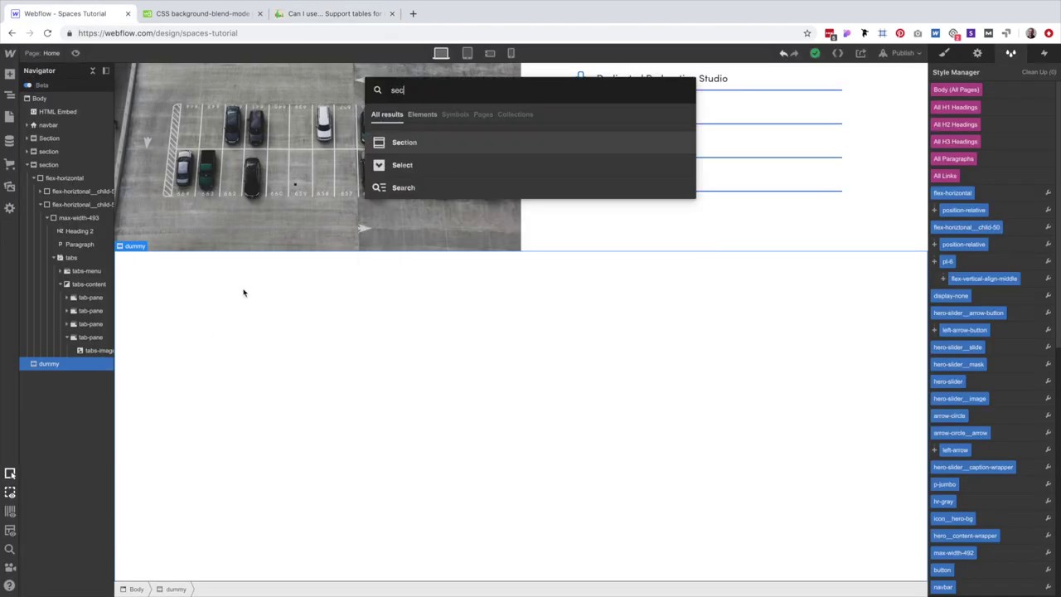
left_click(420, 142)
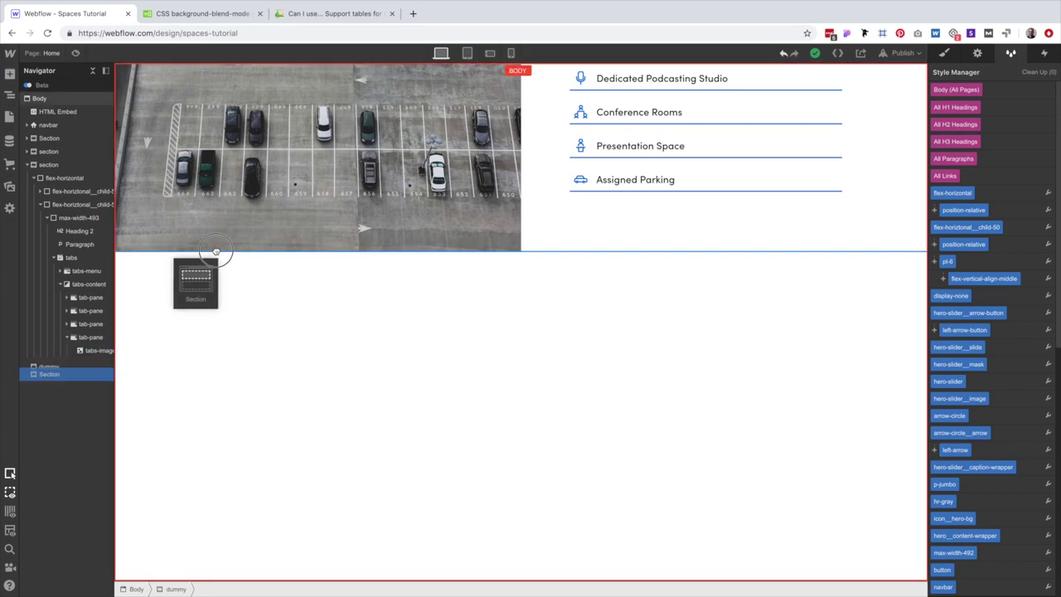
left_click(214, 254)
key("super+e")
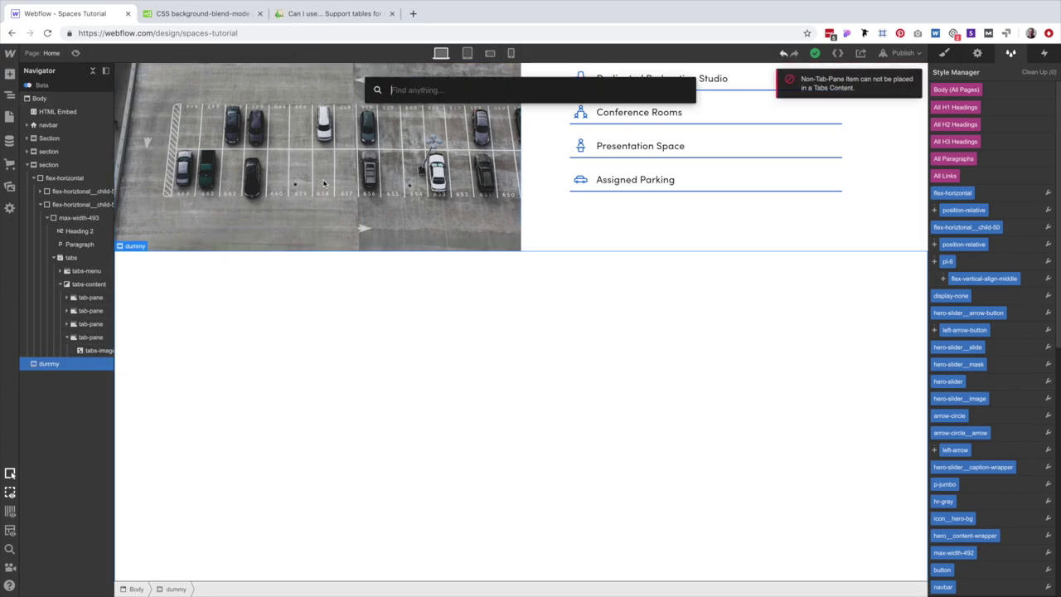
type("ec")
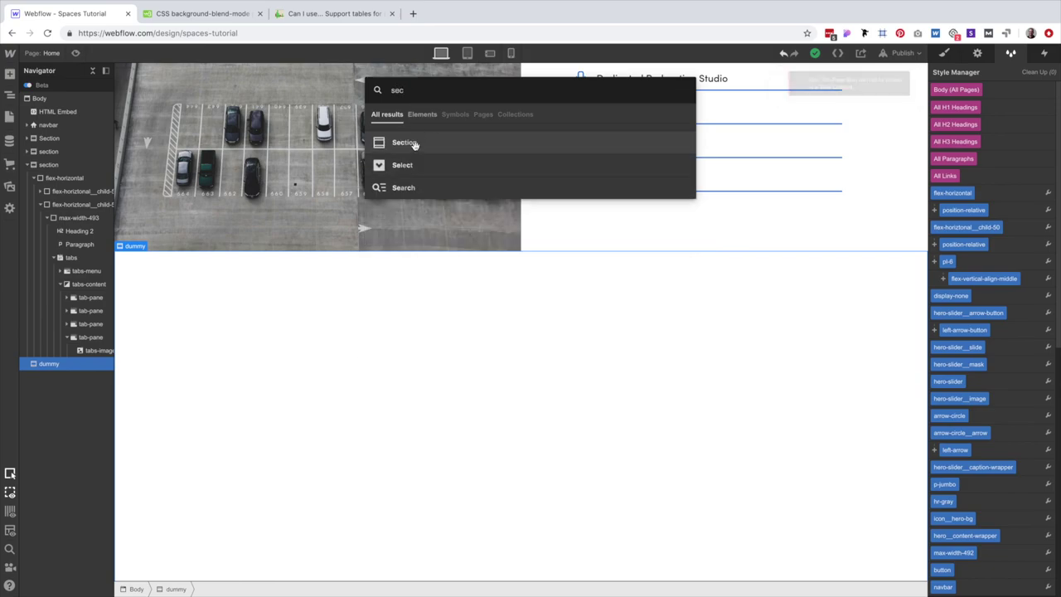
left_click_drag(414, 142, 186, 254)
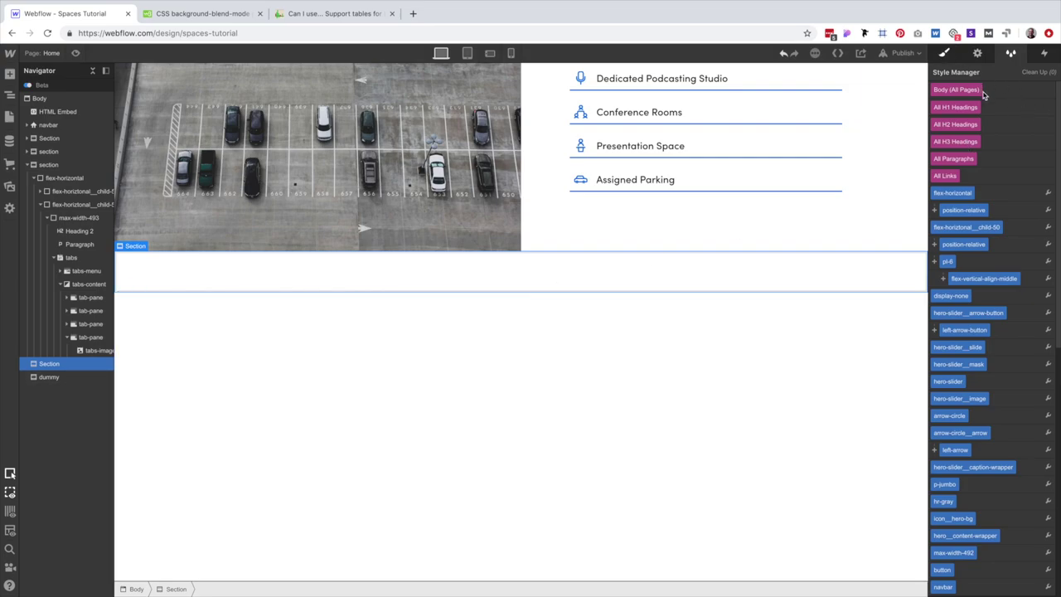
Apply the existing section class to the new Section.
left_click(944, 53)
left_click(980, 103)
type("sec")
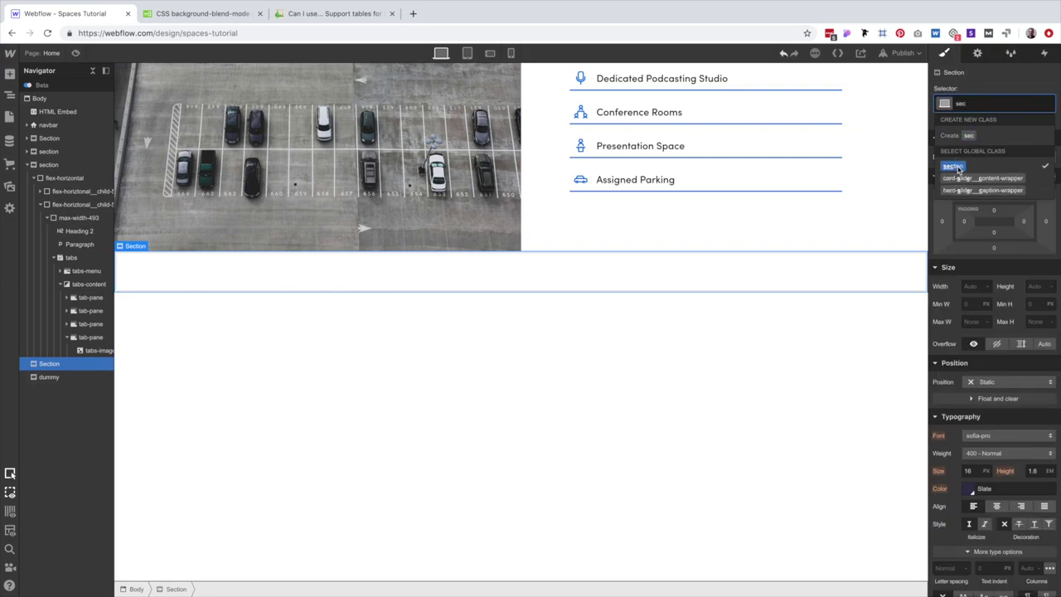
left_click(953, 166)
Create the combo class mt-120 on the new section and set its top margin to 120 px.
left_click(1001, 104)
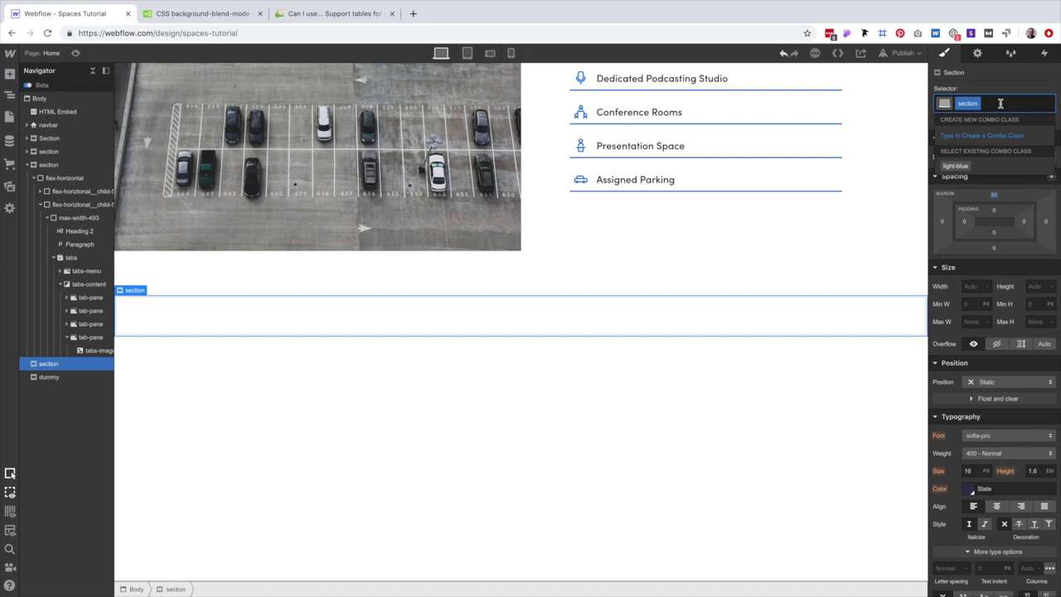
type("mt-120")
key("Return")
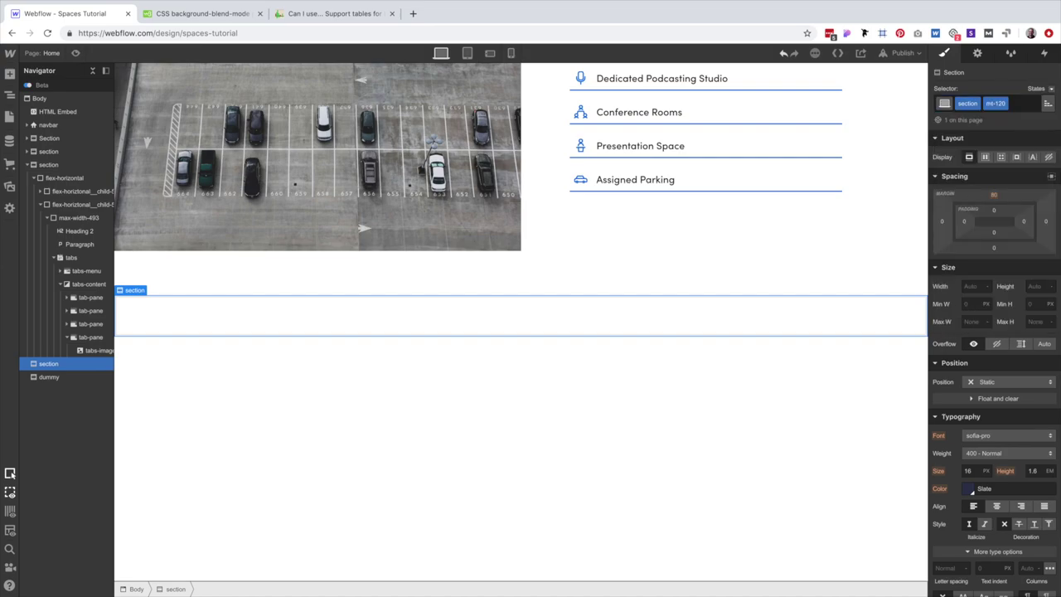
left_click(992, 194)
key("Return")
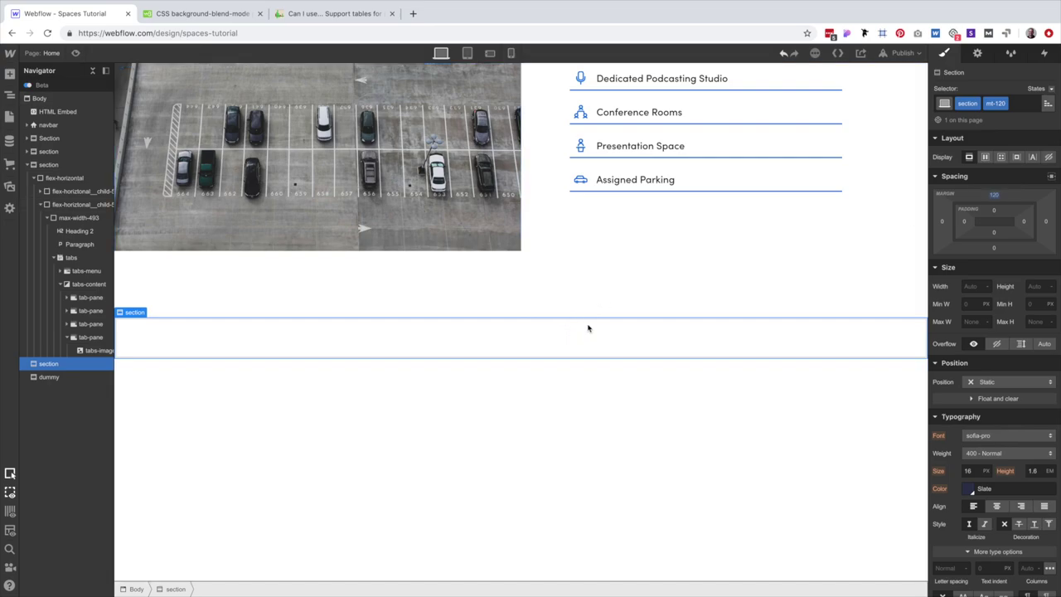
Add a Div Block inside the mt-120 section and give it the class container.
key("ctrl+e")
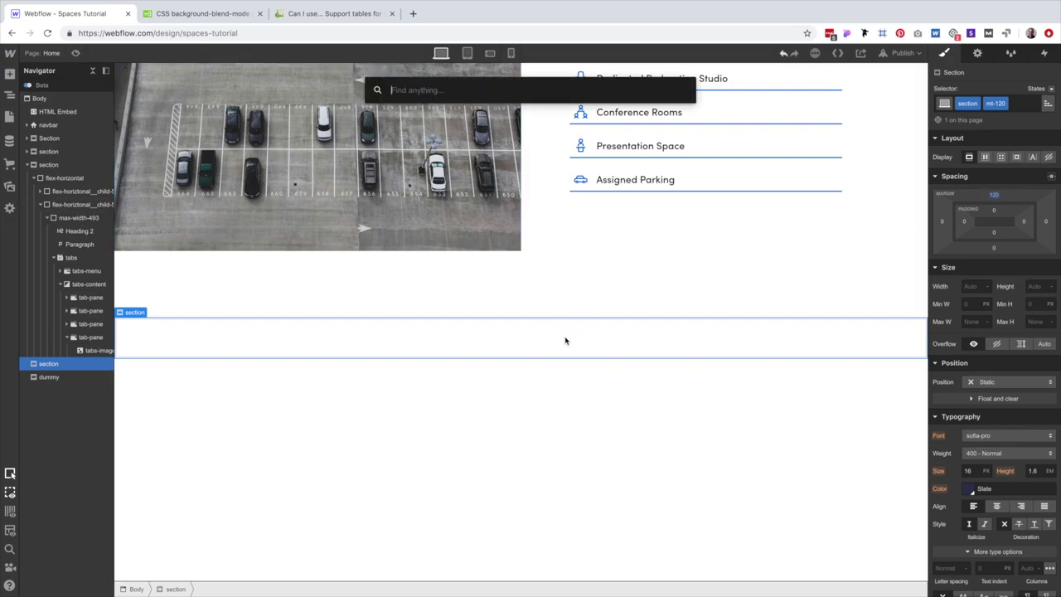
type("div")
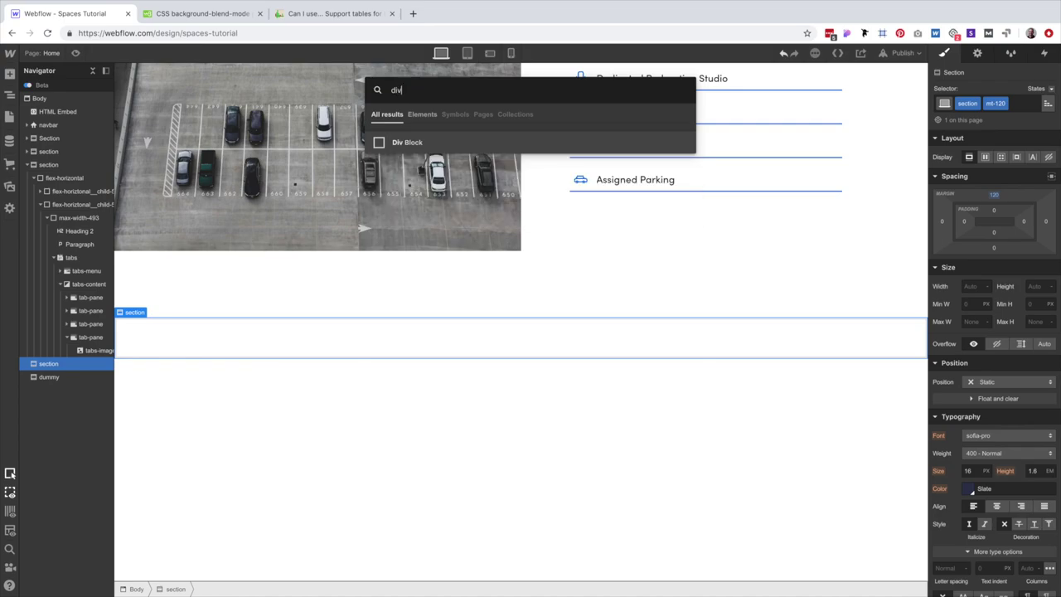
key("Return")
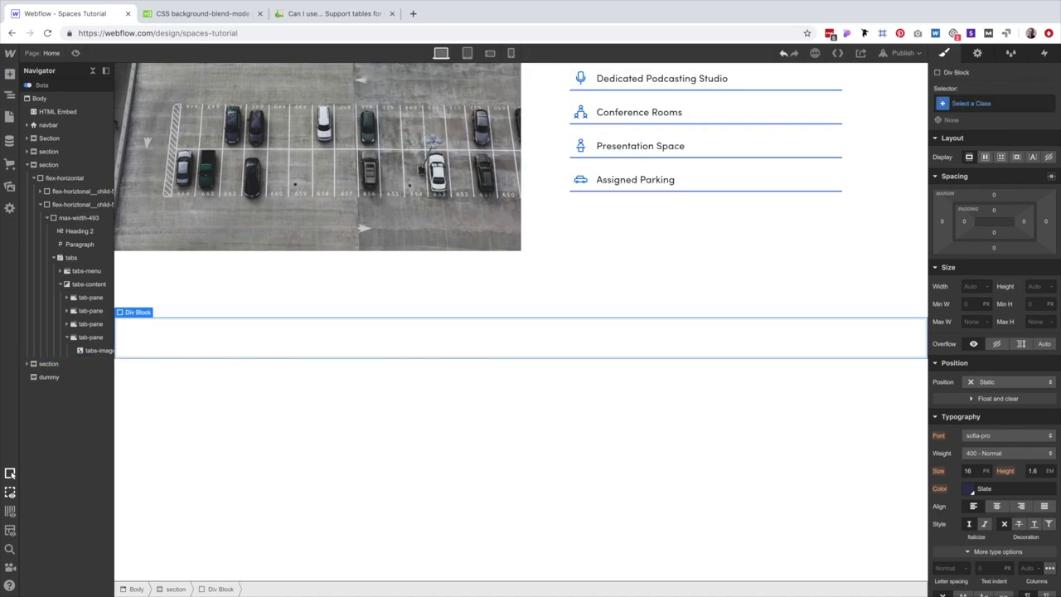
left_click(974, 103)
type("container")
key("Return")
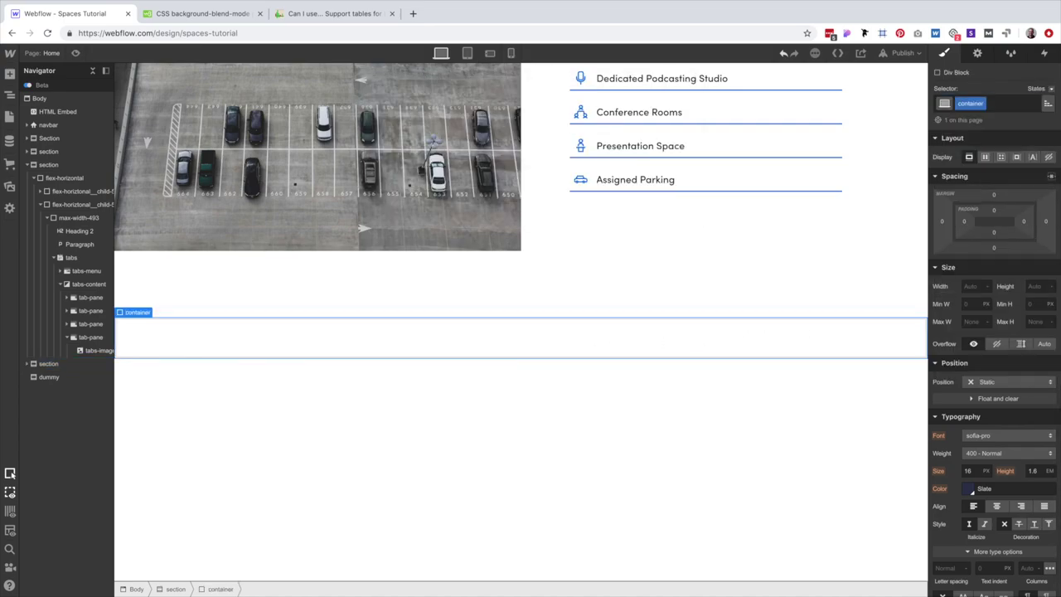
Set the container's width to 85% and max width to 1440 px, and center it with auto side margins.
left_click(966, 286)
type("85%")
key("Return")
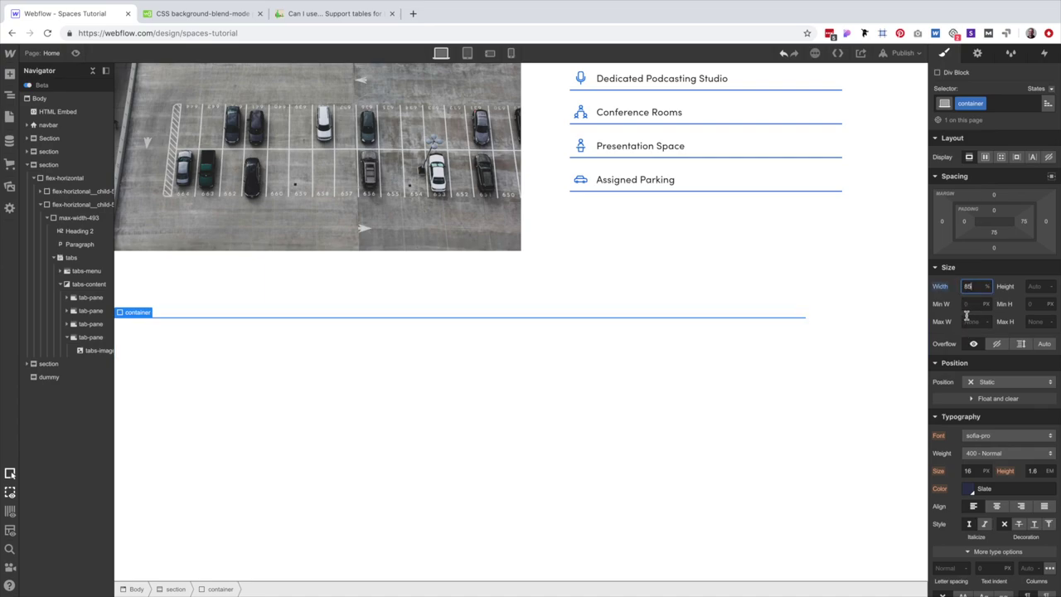
left_click(966, 323)
left_click(1045, 221, "alt")
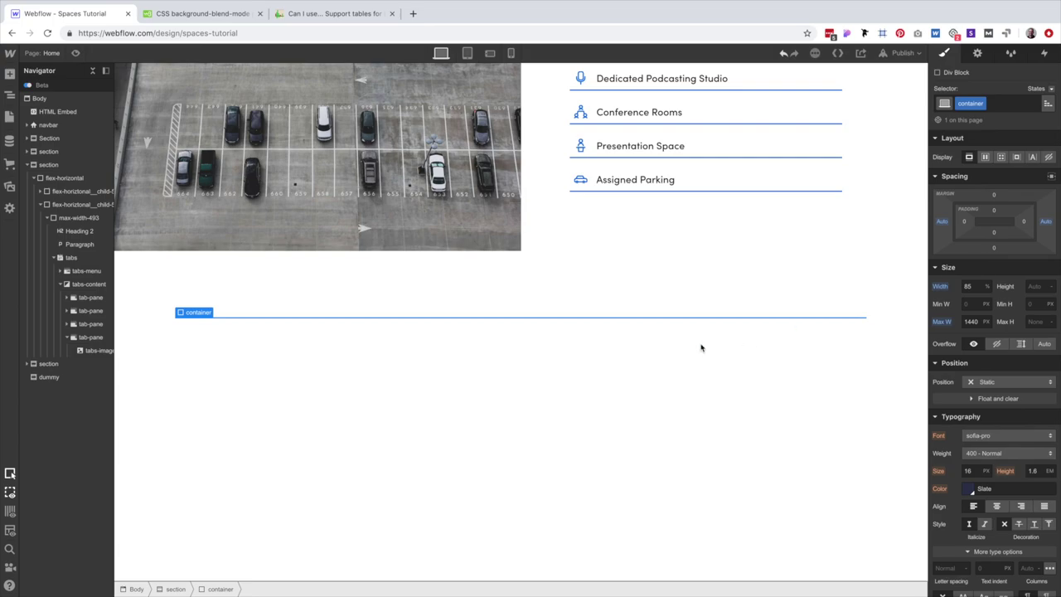
Add a Div Block inside the container and give it the class cta.
key("super+e")
type("div")
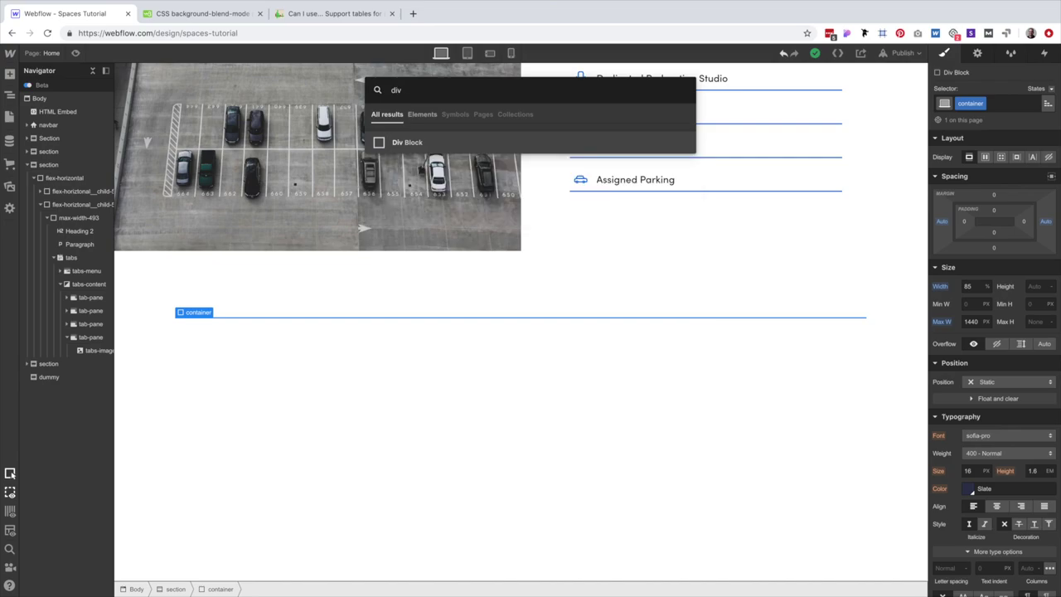
key("Return")
key("super+Return")
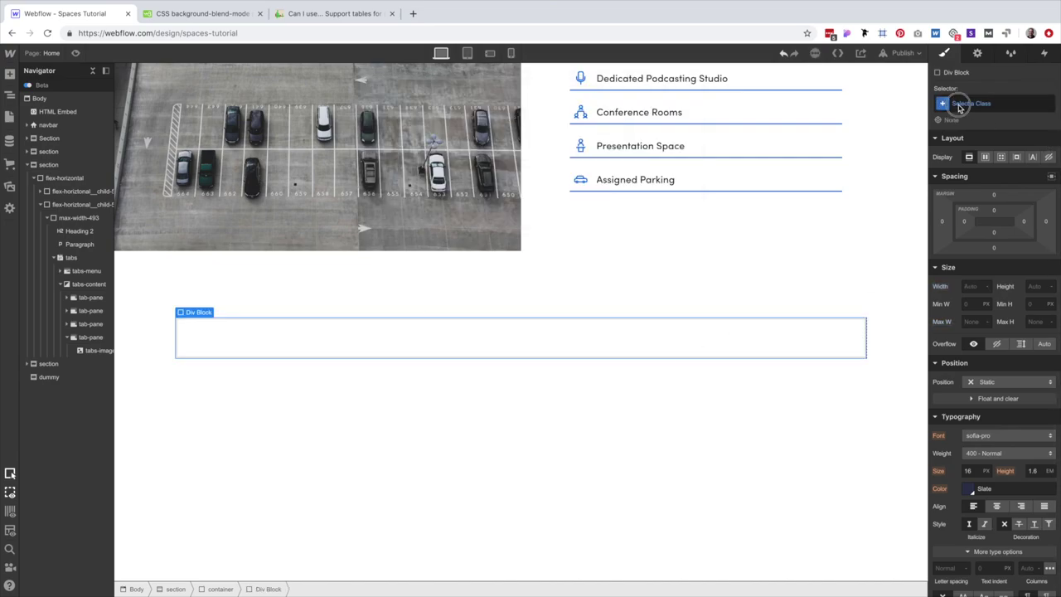
type("cta")
key("Return")
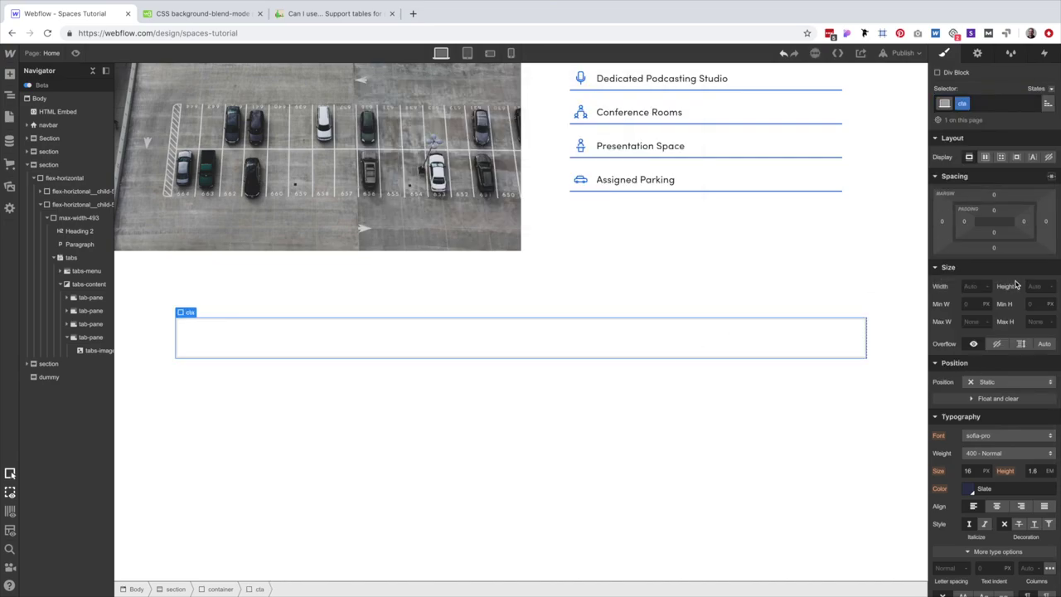
Set the cta block's height to 300 px.
left_click(1044, 286)
key("Return")
scroll(1007, 437, "down", 4)
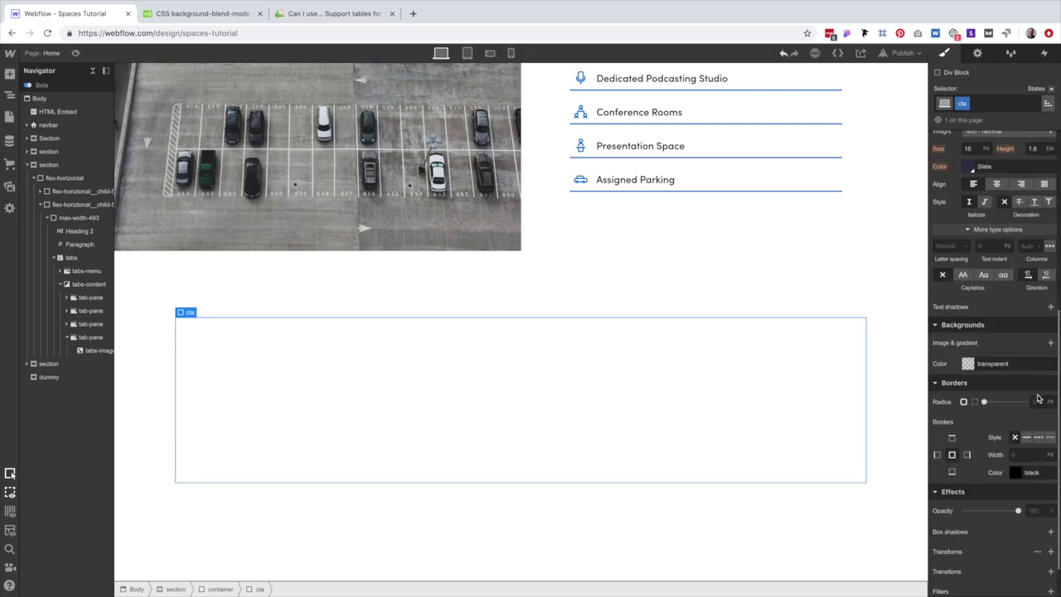
Set the cta block's corner radius to 4 px and add austin-distel-1590559-unsplash.jpg as its background image, sized to Cover.
left_click(1036, 401)
type("4")
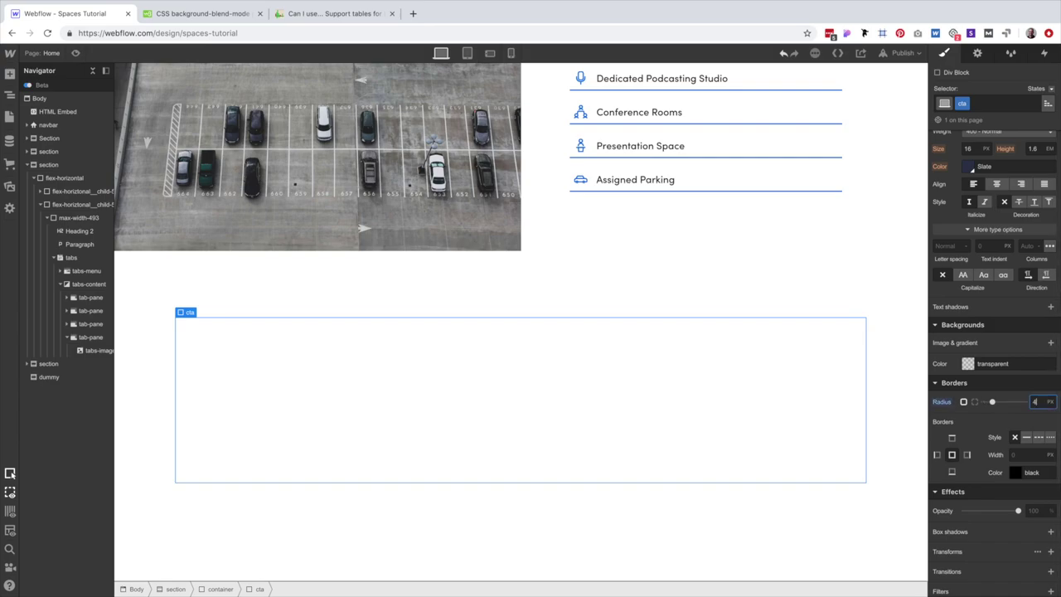
left_click(1049, 342)
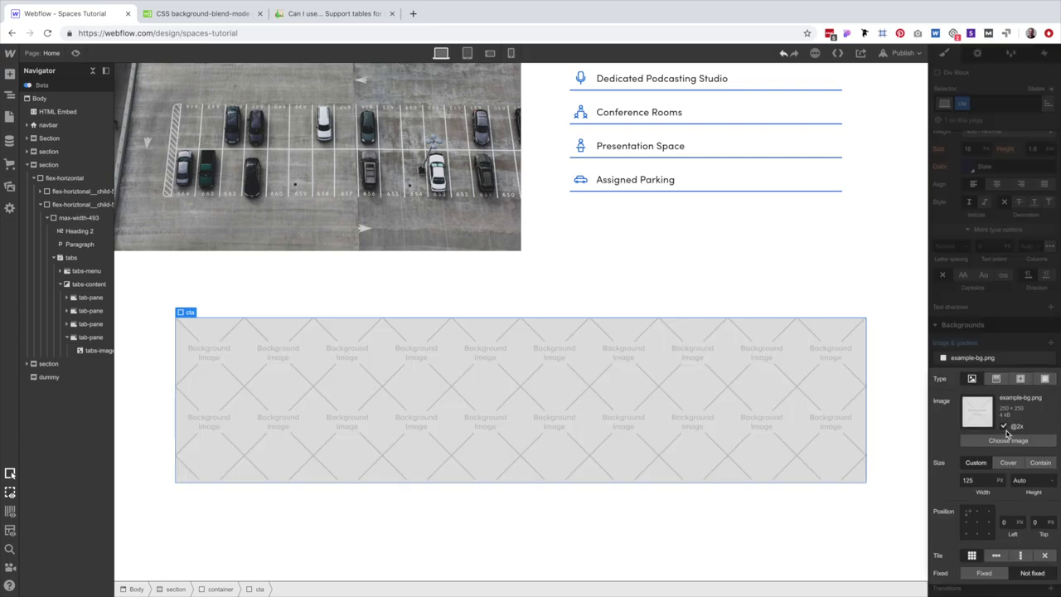
left_click(1007, 439)
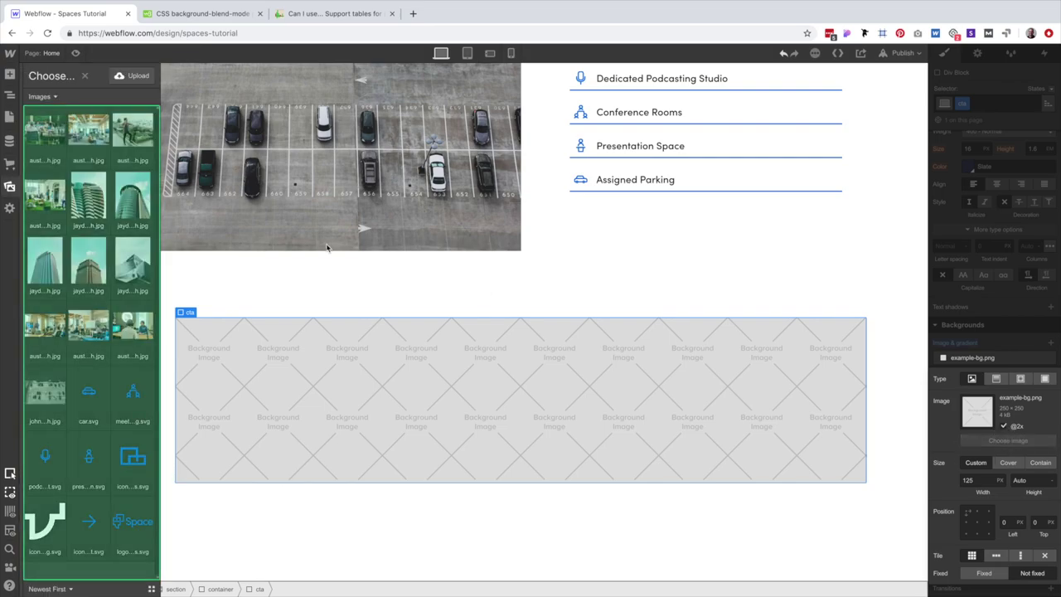
left_click(49, 139)
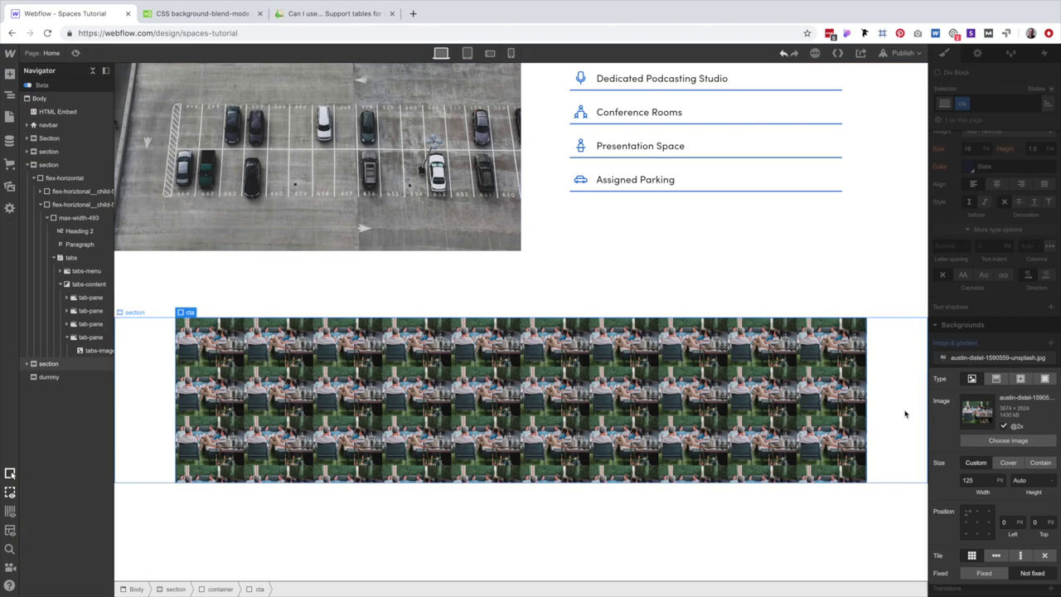
left_click(1008, 463)
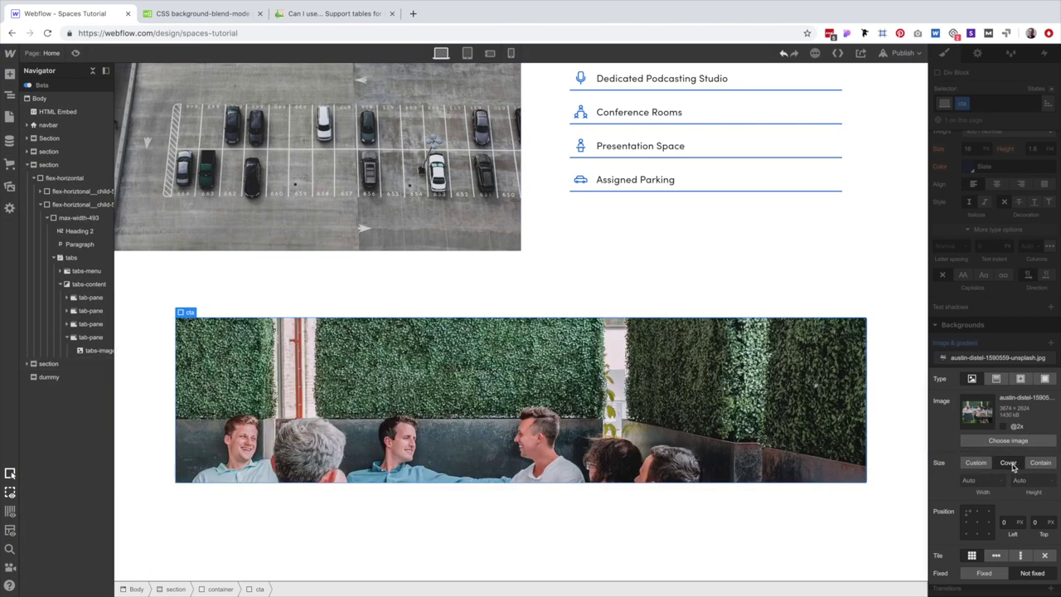
Position the cta background image at 50% left and 22% top, without tiling.
left_click(977, 522)
left_click(1036, 523)
key("shift+Down")
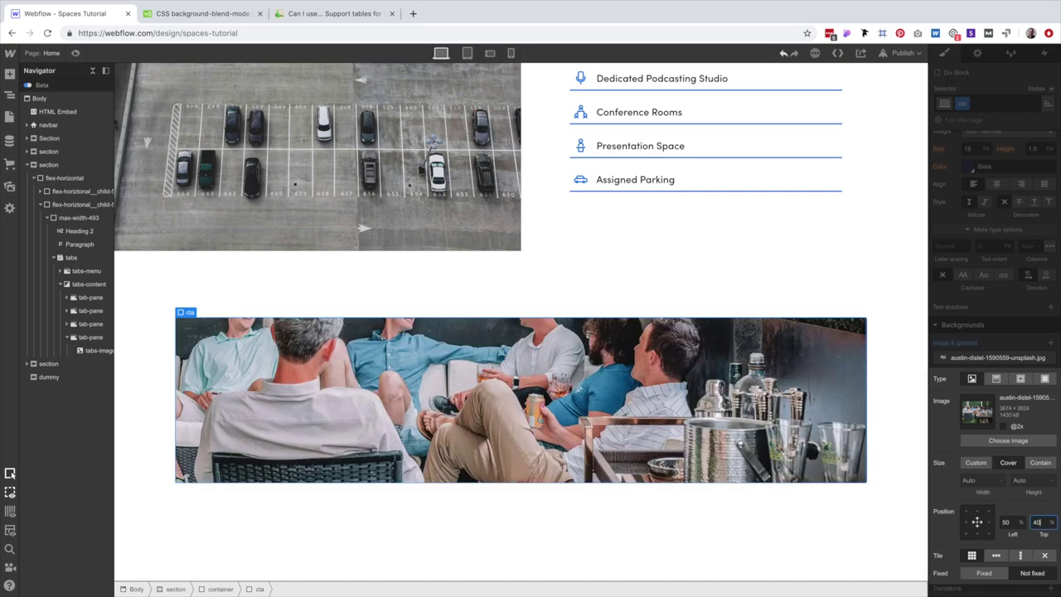
key("shift+Down")
key("Down")
key("Down")
key("Down")
key("Down")
key("Down")
key("Down")
key("Down")
key("Down")
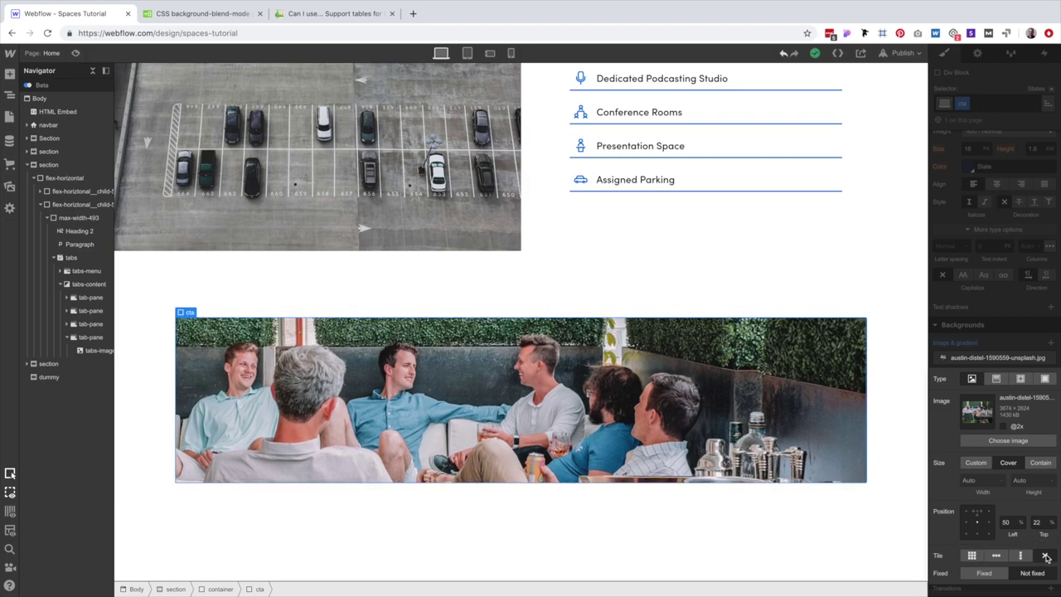
left_click(604, 418)
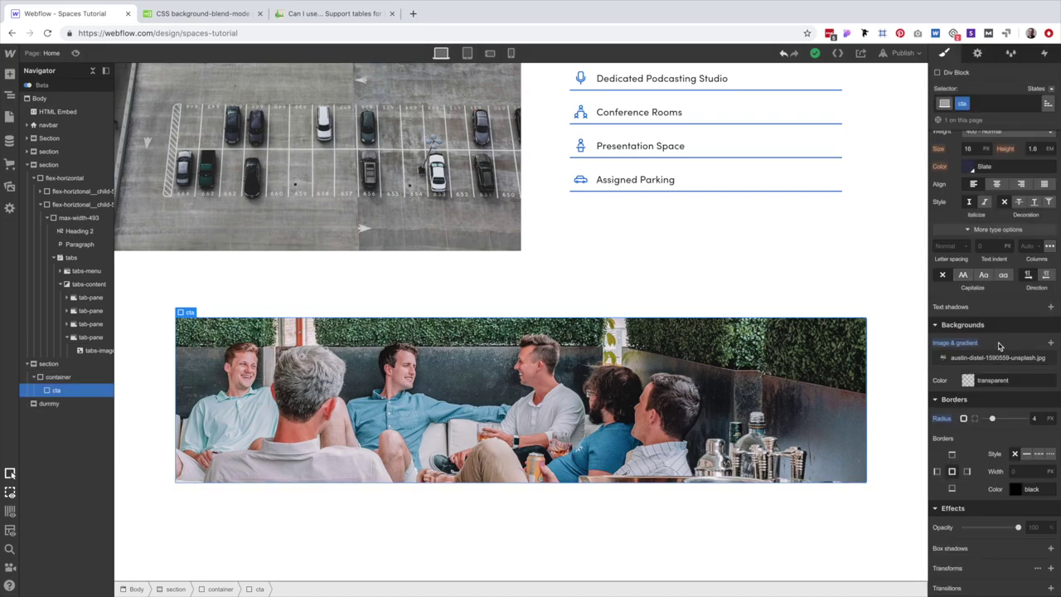
Check the banner in the Sketch design and add a solid Slate color overlay above the cta block's background image in Webflow.
key("ctrl+Left")
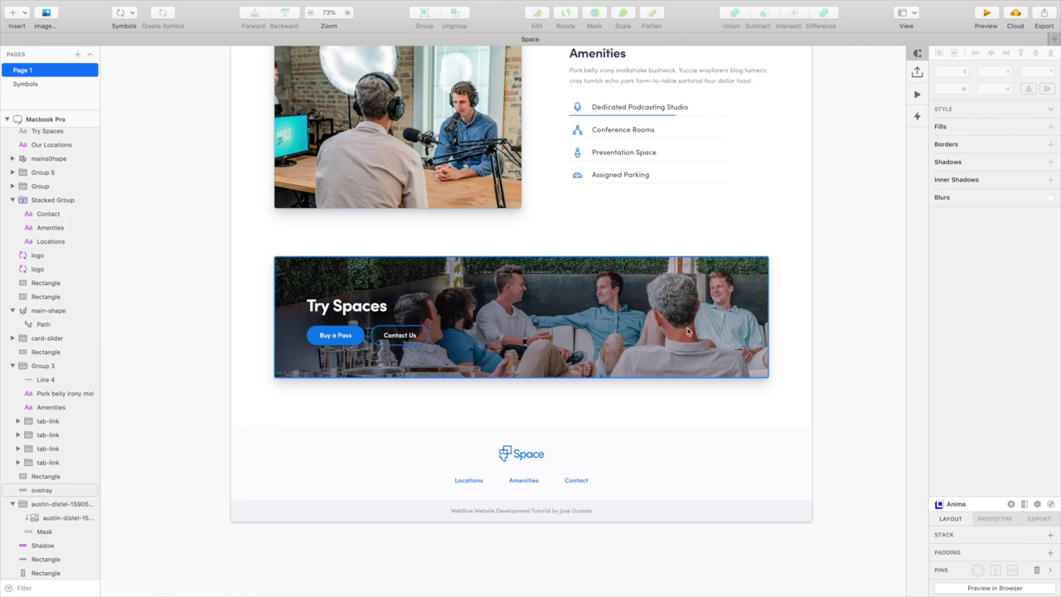
key("ctrl+Right")
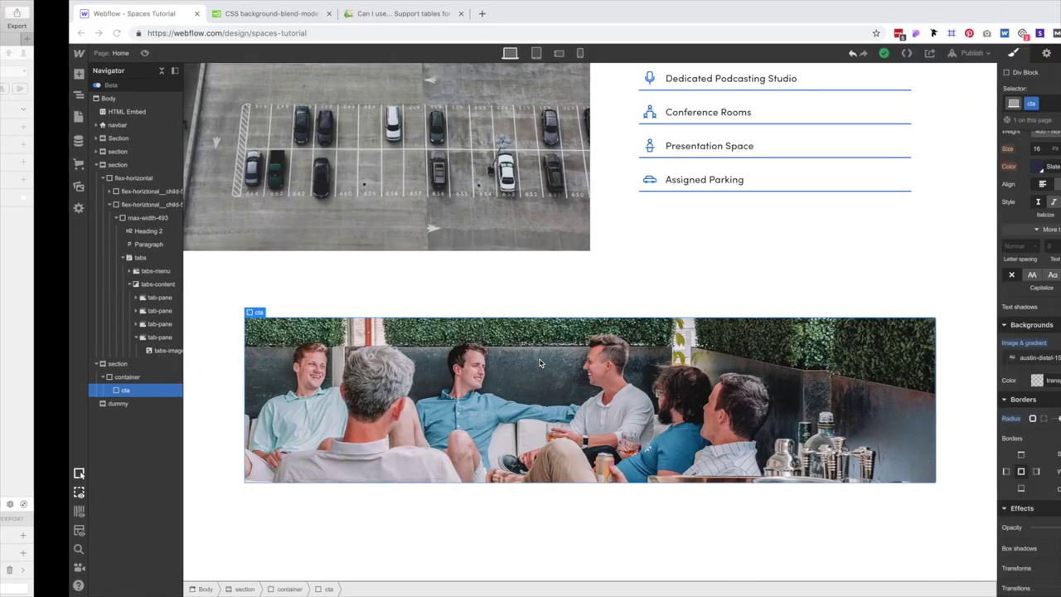
left_click(1050, 342)
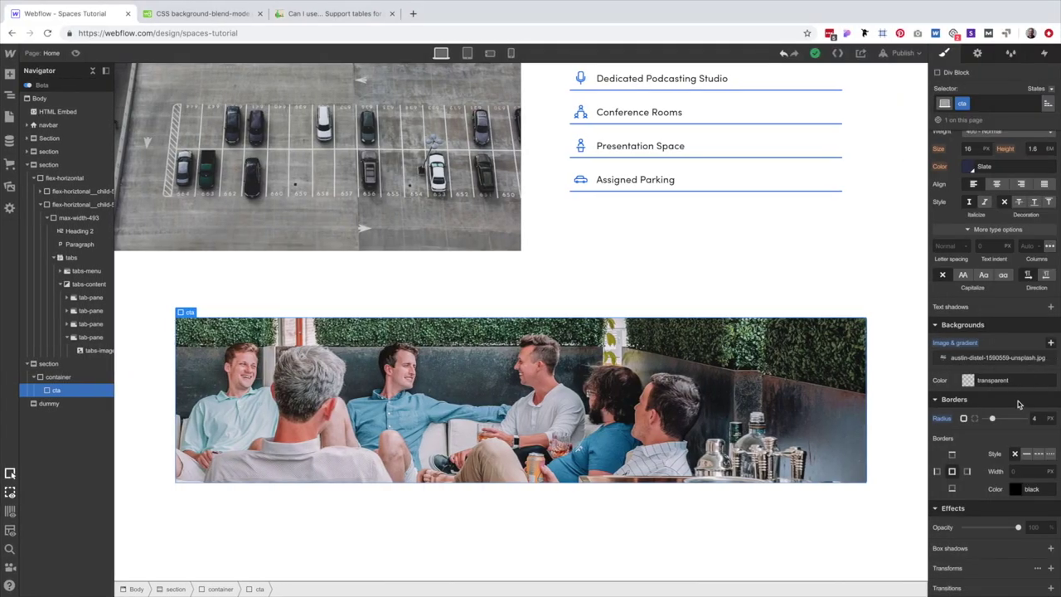
left_click(1045, 378)
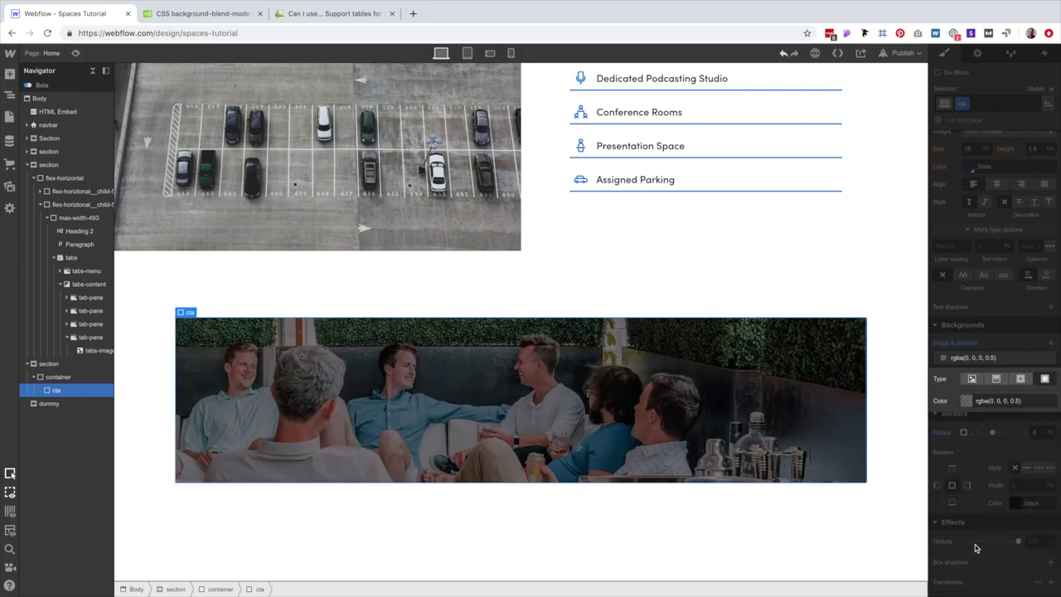
left_click(966, 401)
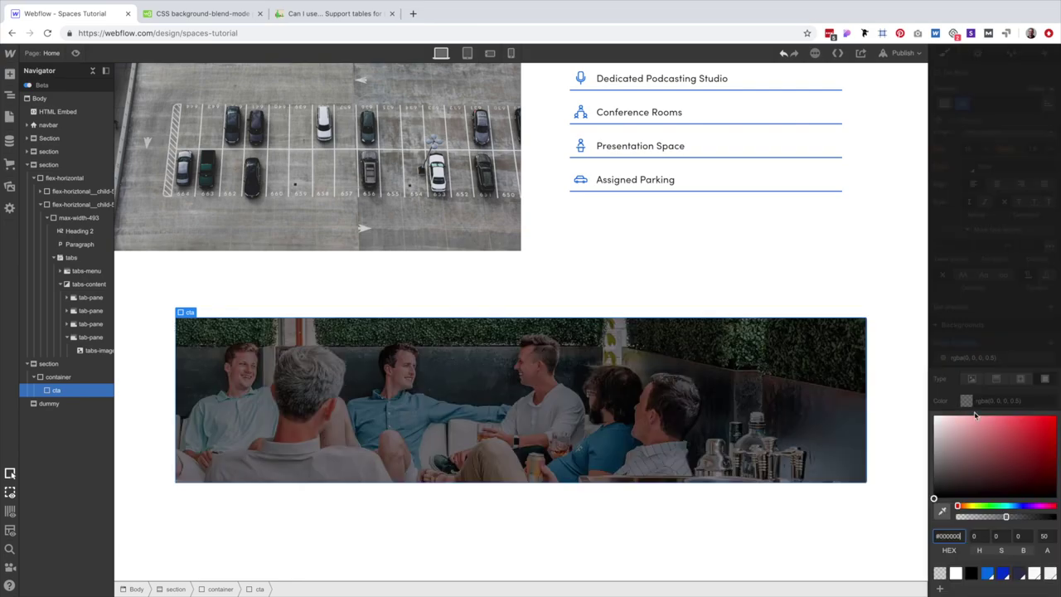
left_click(1019, 551)
left_click(488, 375)
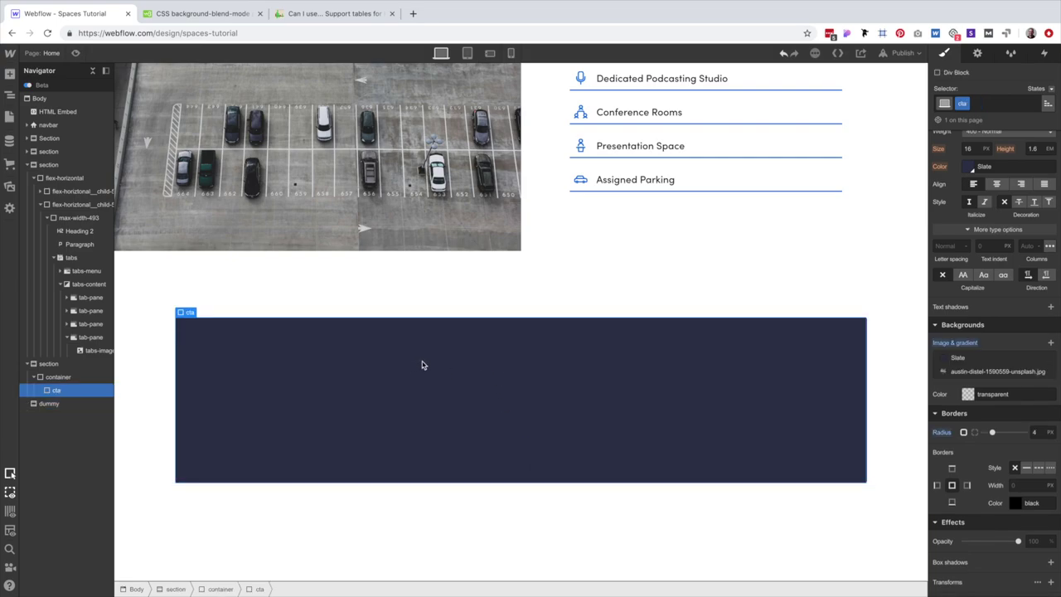
Open the code editor of the page's HTML Embed.
left_click(56, 111)
scroll(342, 151, "up", 1)
scroll(342, 152, "up", 10)
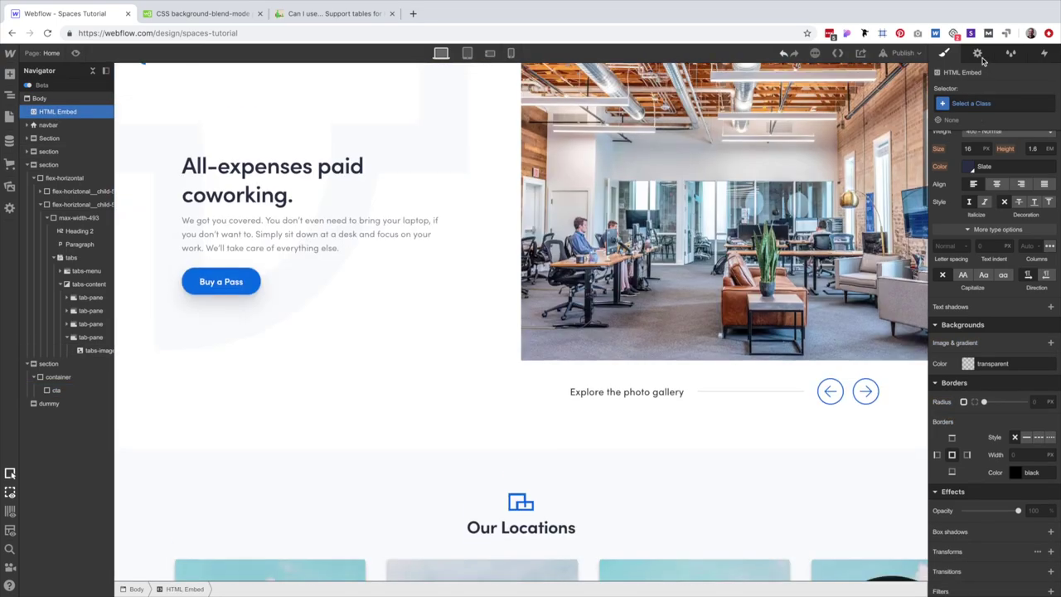
scroll(658, 322, "down", 2)
scroll(658, 323, "down", 10)
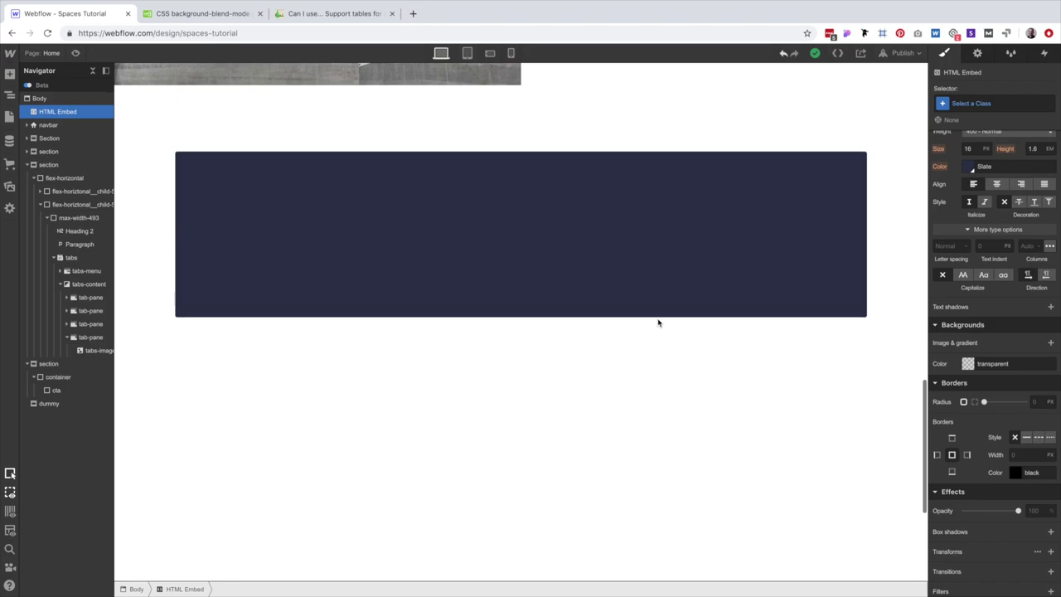
scroll(658, 322, "up", 2)
left_click(977, 53)
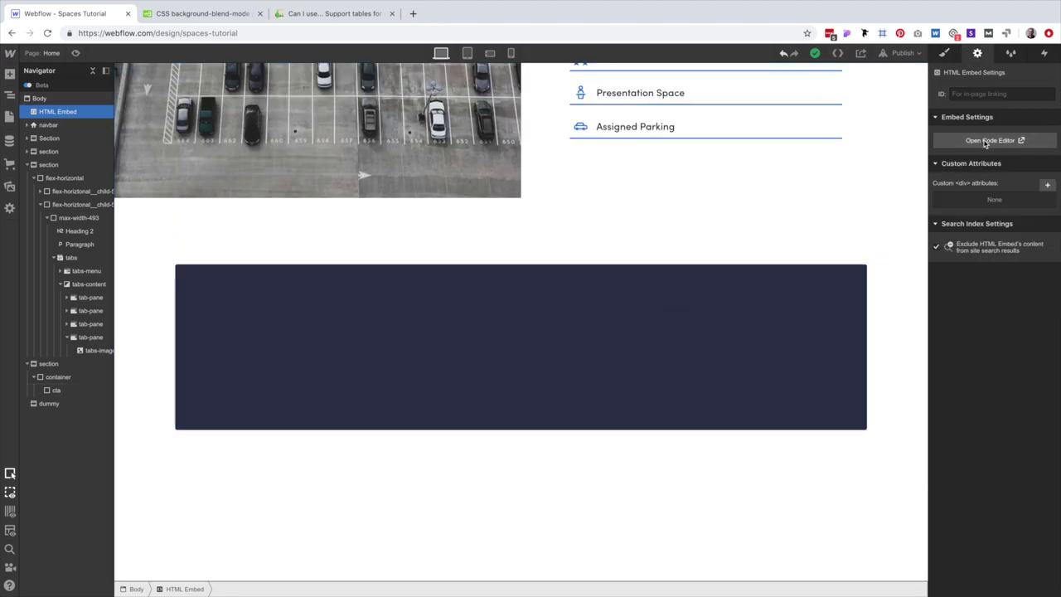
left_click(987, 141)
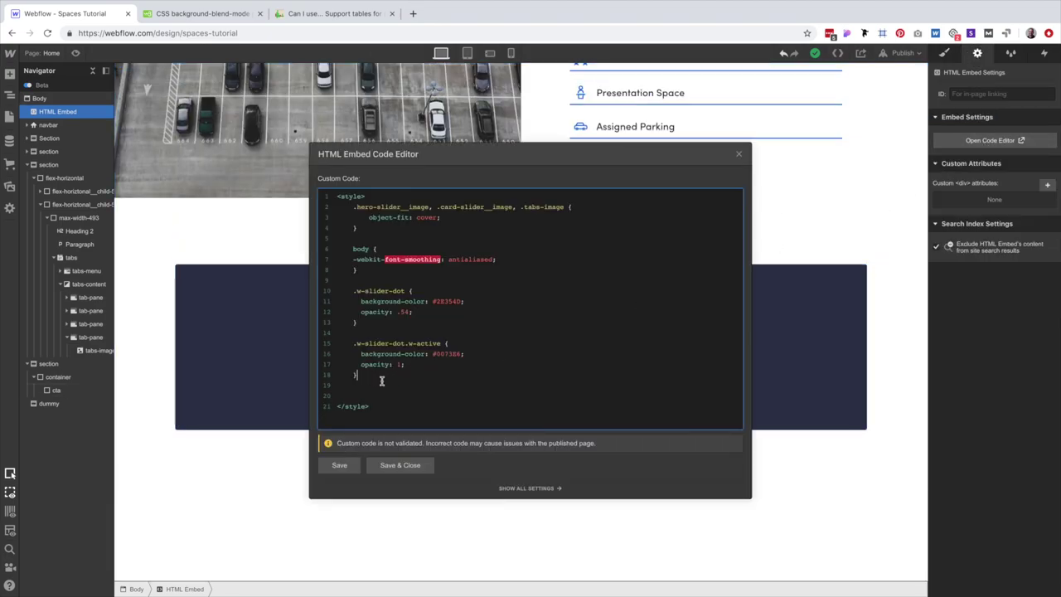
Add the rule .cta { background-blend-mode: multiply; } after the slider-dot styles, fix its indentation, and save and close the embed code.
key("Return")
key("Return")
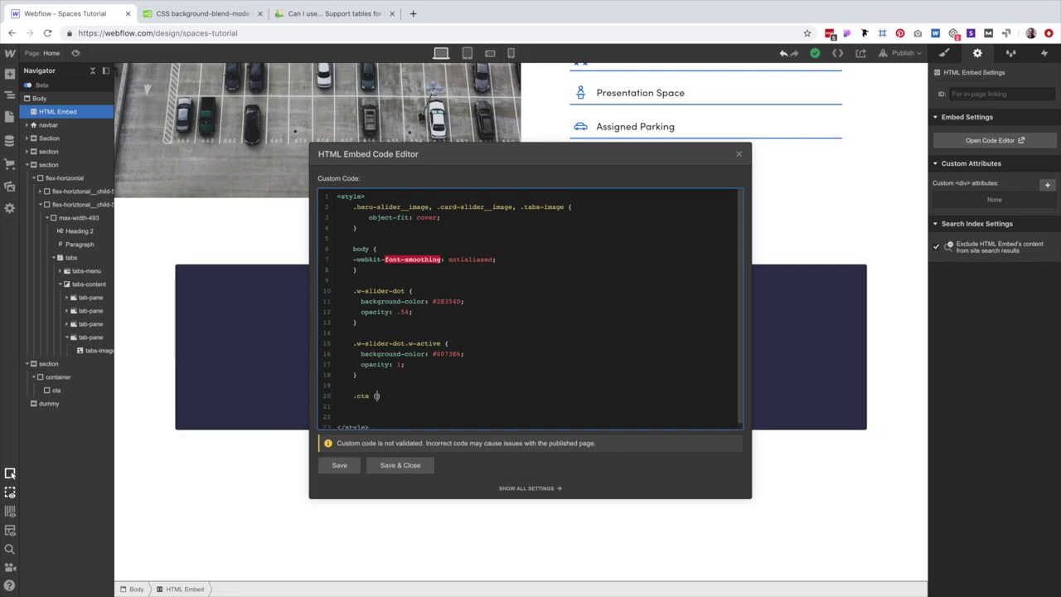
type(".cta {")
key("Return")
type("background-blend-mode: multiply;")
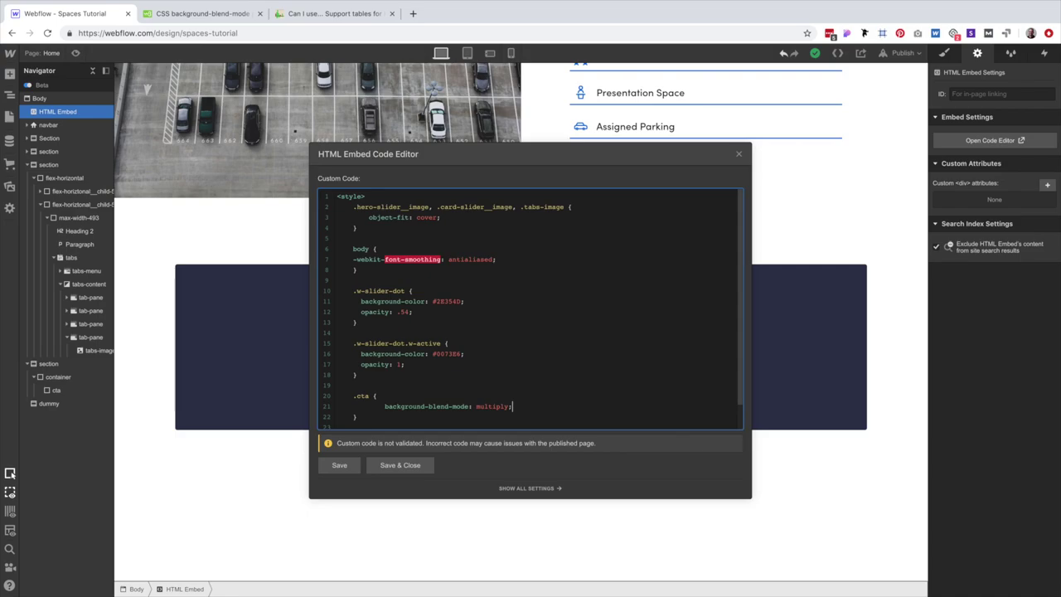
left_click(384, 407)
key("BackSpace")
key("BackSpace")
key("BackSpace")
key("BackSpace")
key("BackSpace")
key("BackSpace")
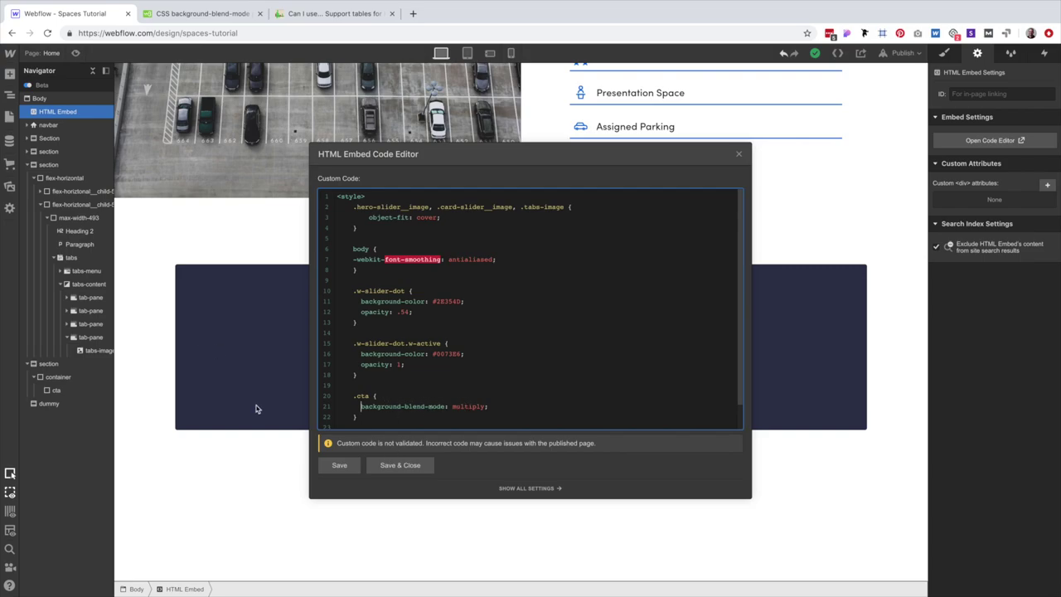
left_click(410, 467)
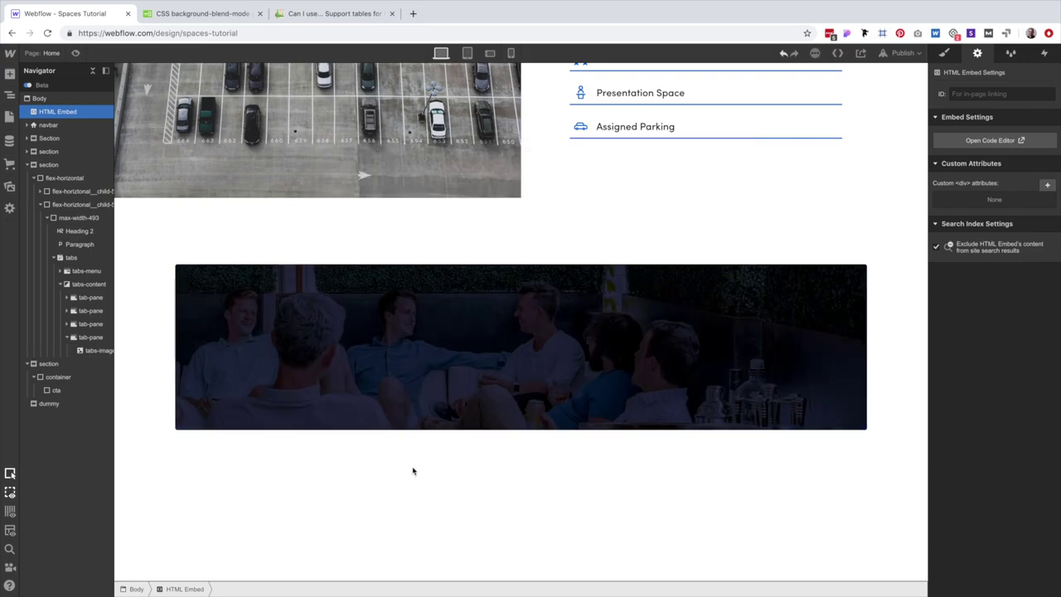
Change the cta block's Slate overlay to a linear gradient with its end stop set to Slate at 20% opacity.
left_click(477, 324)
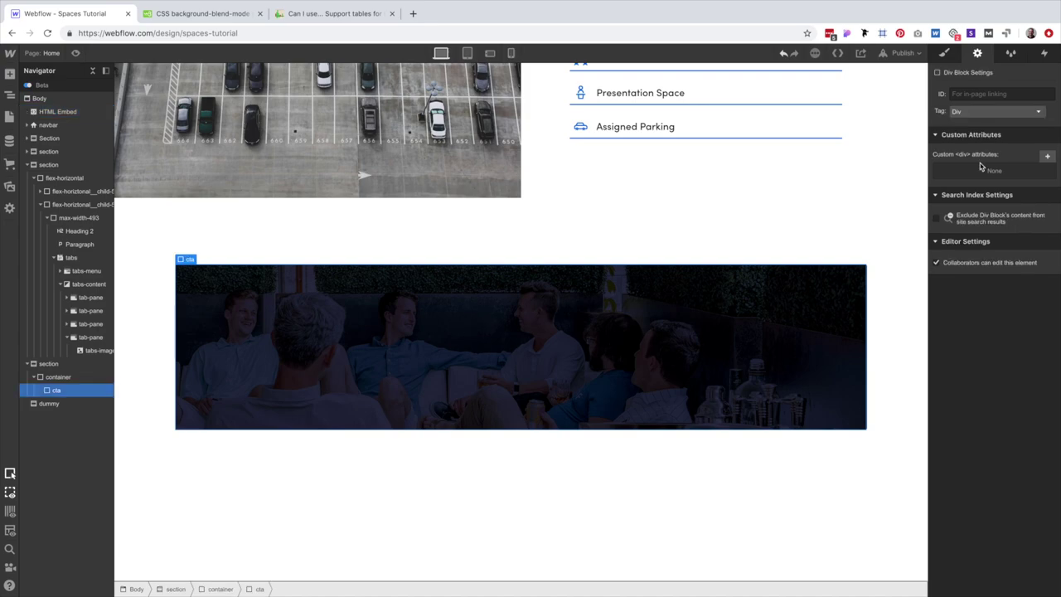
key("s")
scroll(981, 470, "down", 5)
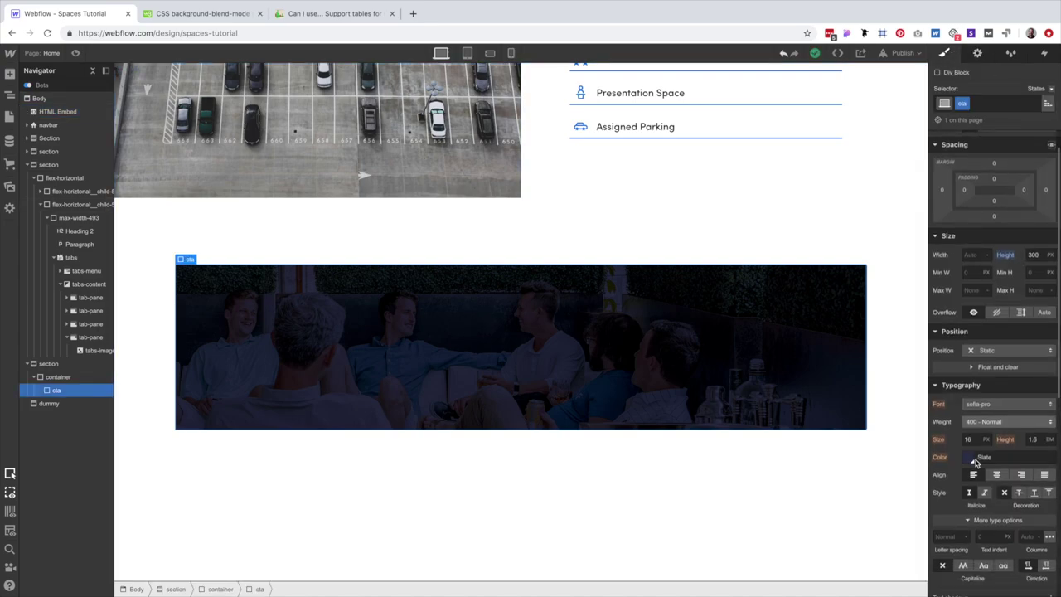
left_click(973, 456)
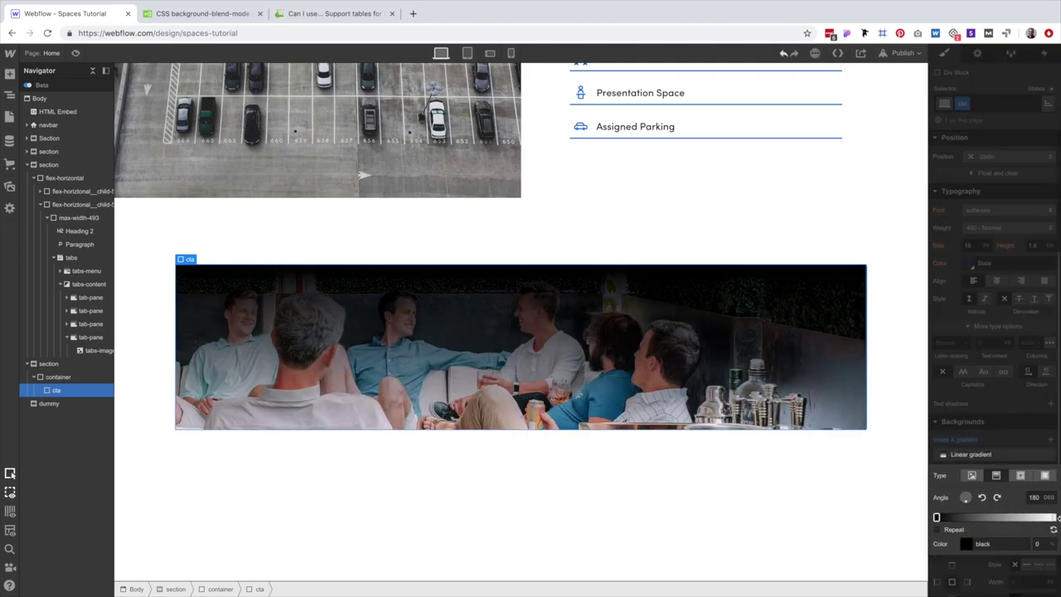
left_click(1054, 517)
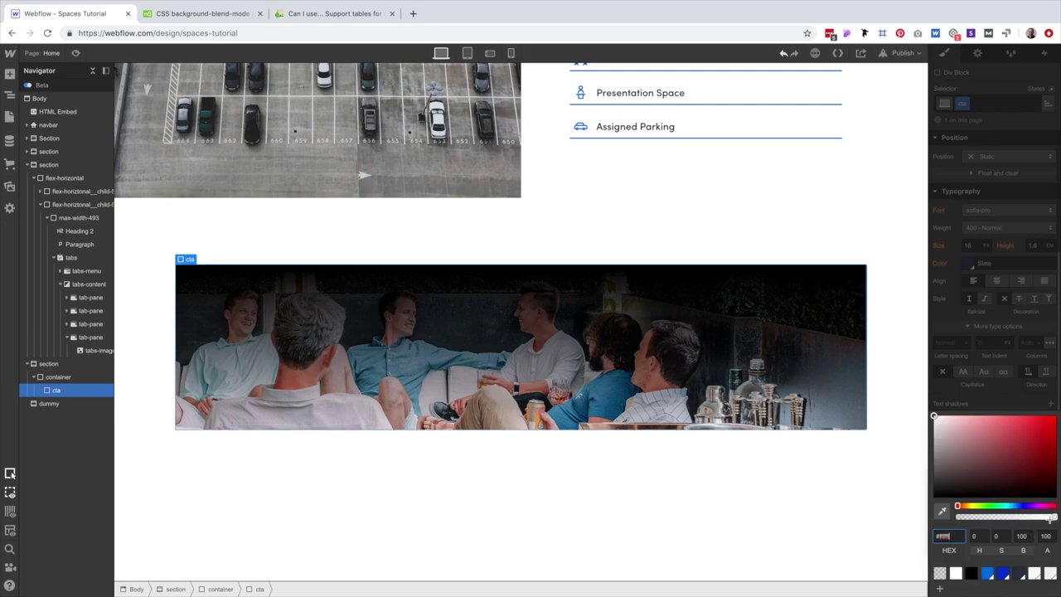
left_click(1019, 576)
left_click(1046, 513)
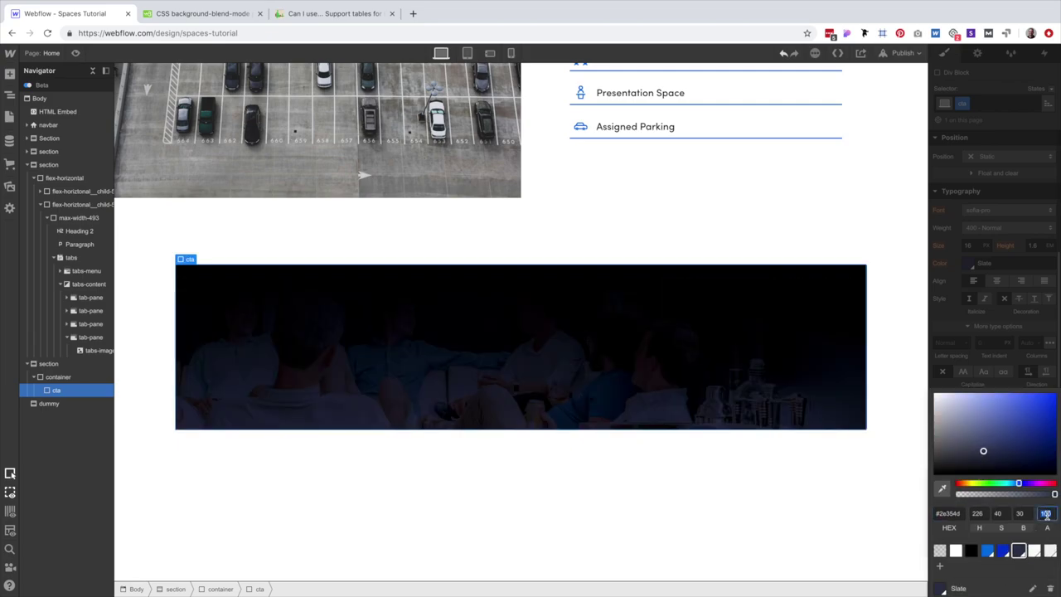
type("20")
left_click(973, 381)
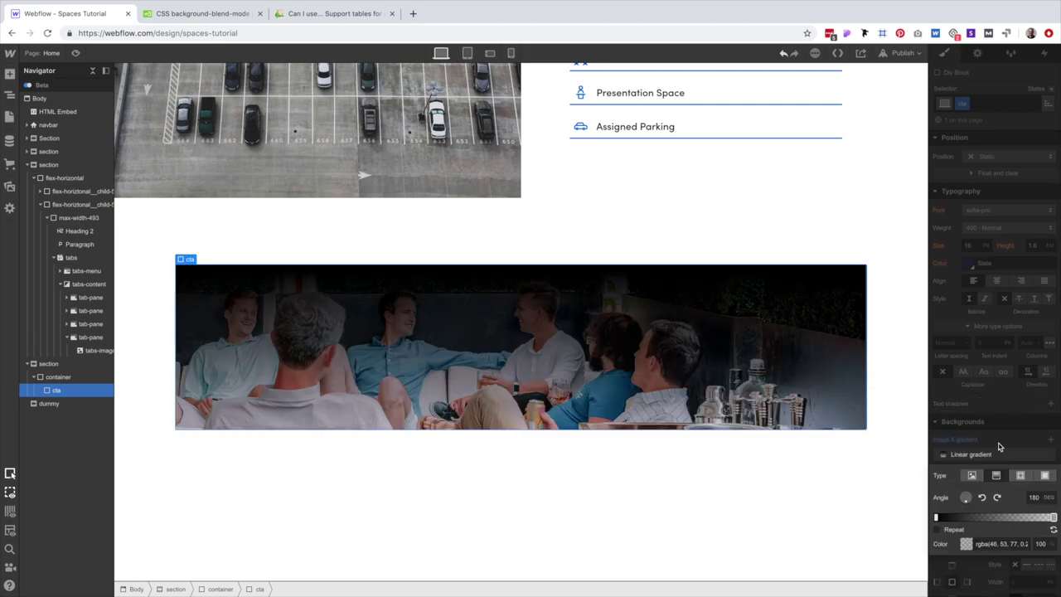
Set the start stop of the cta overlay gradient to the Slate swatch.
left_click(936, 516)
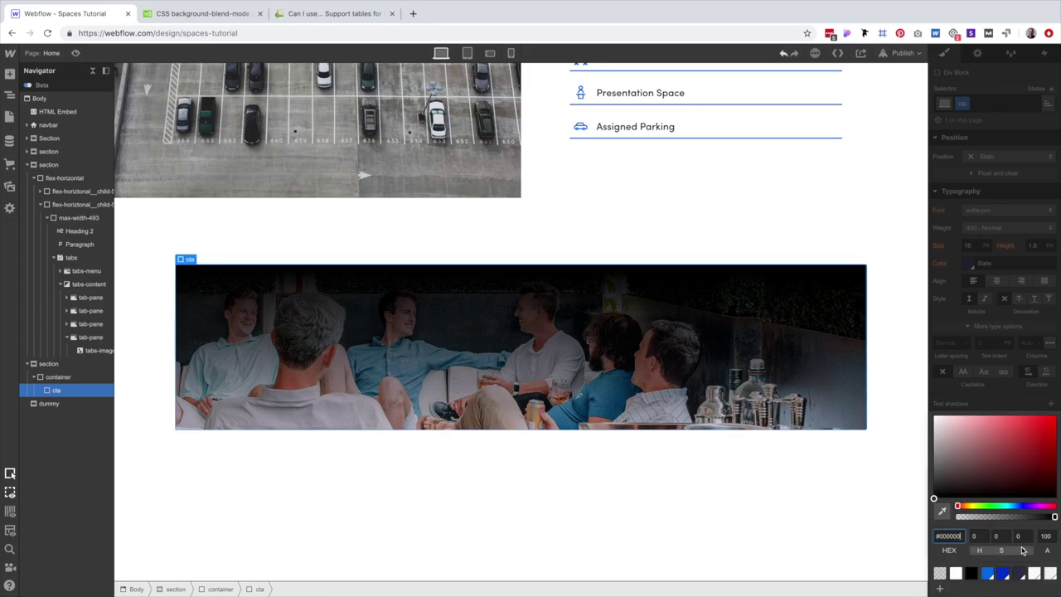
left_click(1018, 573)
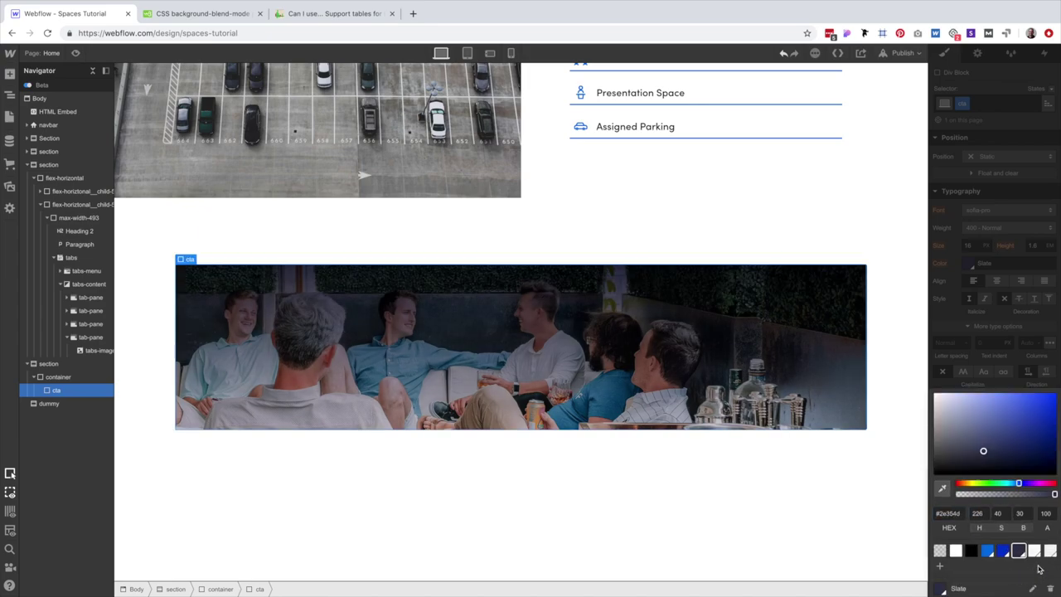
left_click(972, 365)
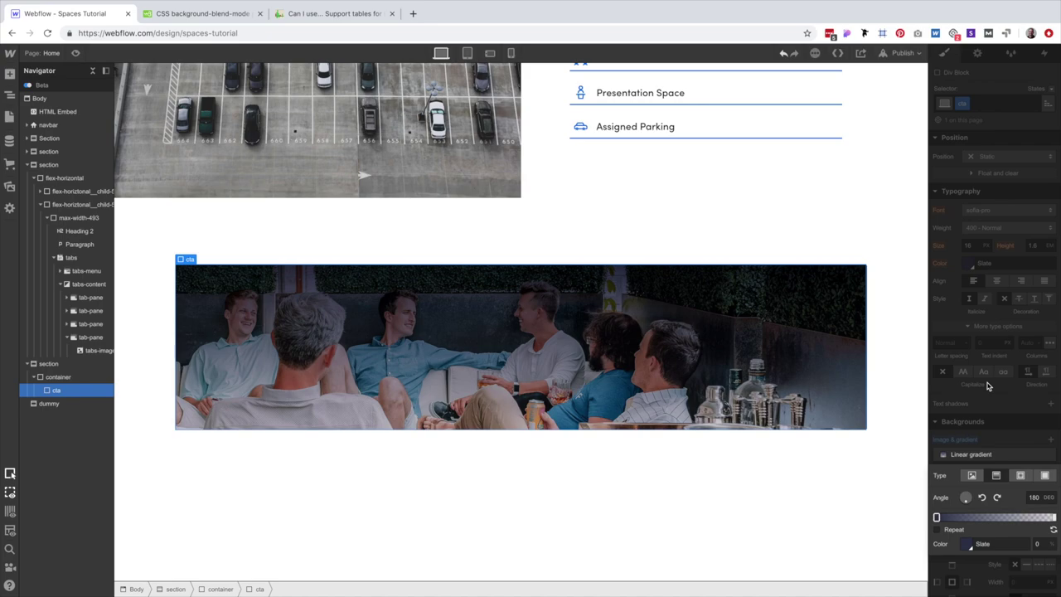
Switch the cta overlay to a radial gradient positioned at 0% left and 100% top.
left_click(1020, 476)
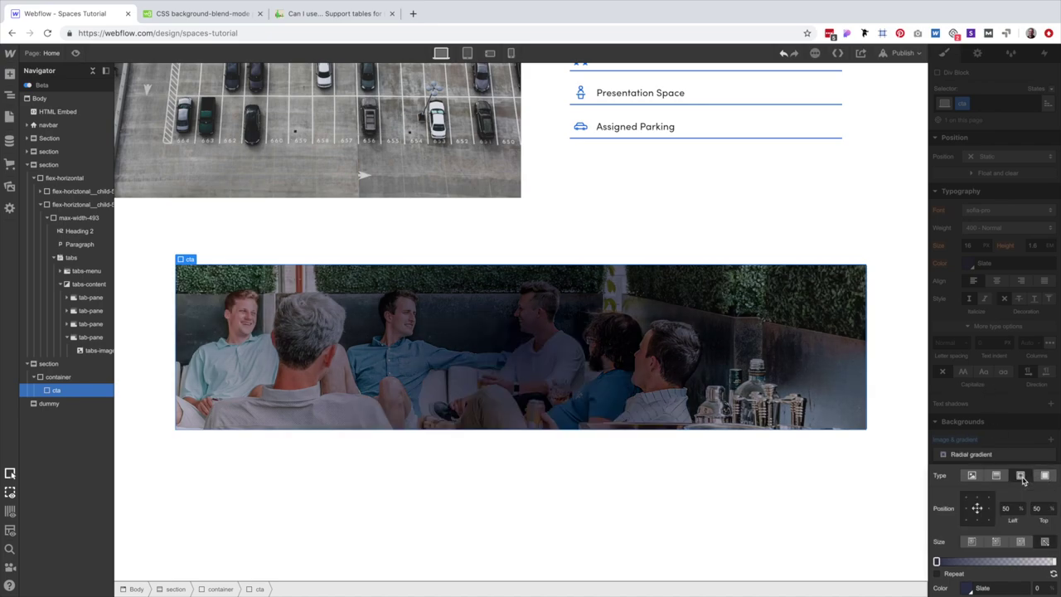
left_click(966, 520)
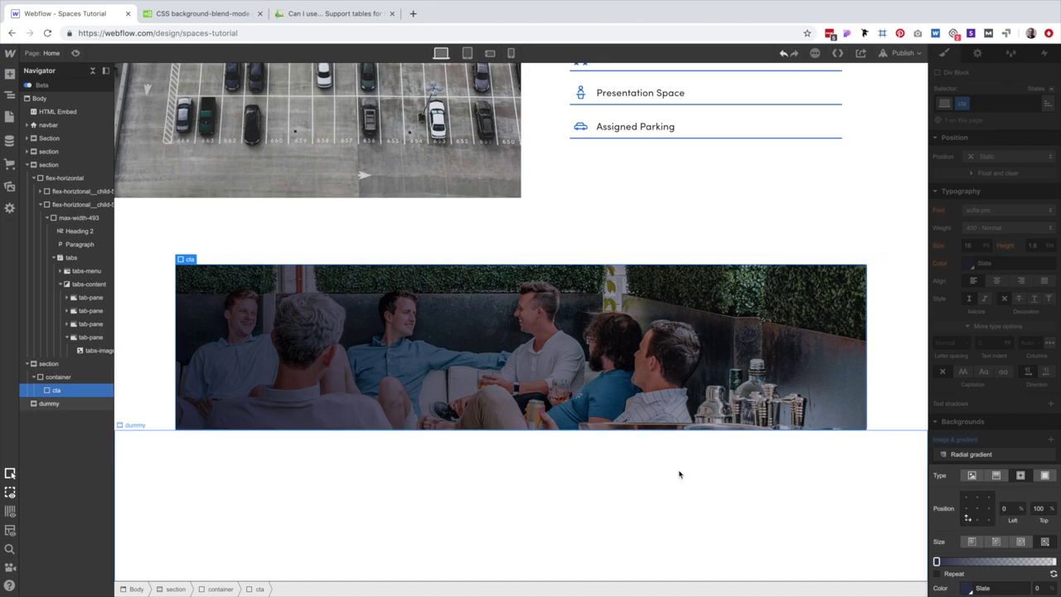
left_click(1013, 290)
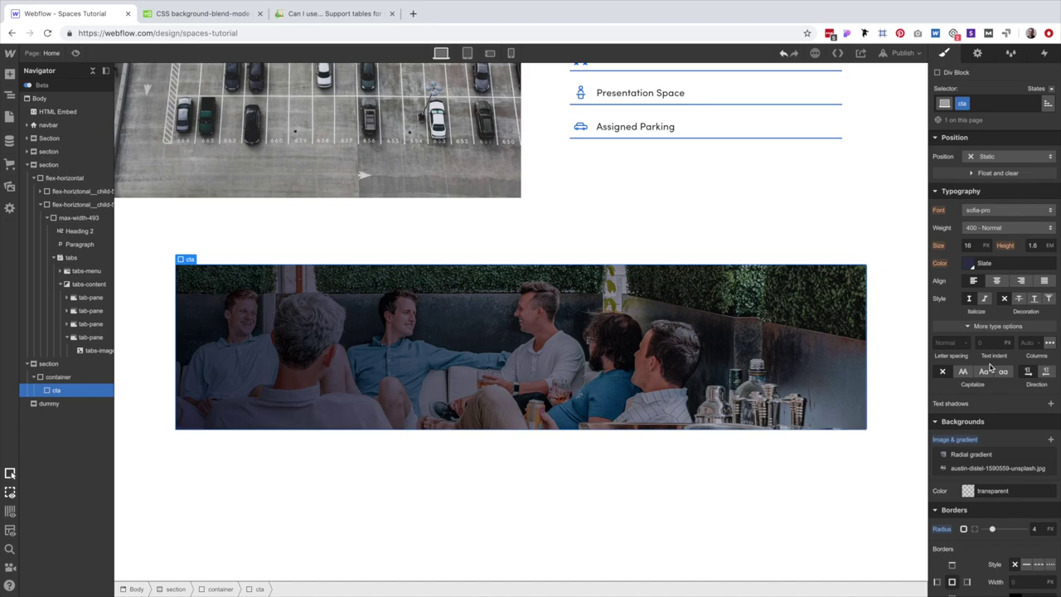
scroll(1000, 371, "up", 3)
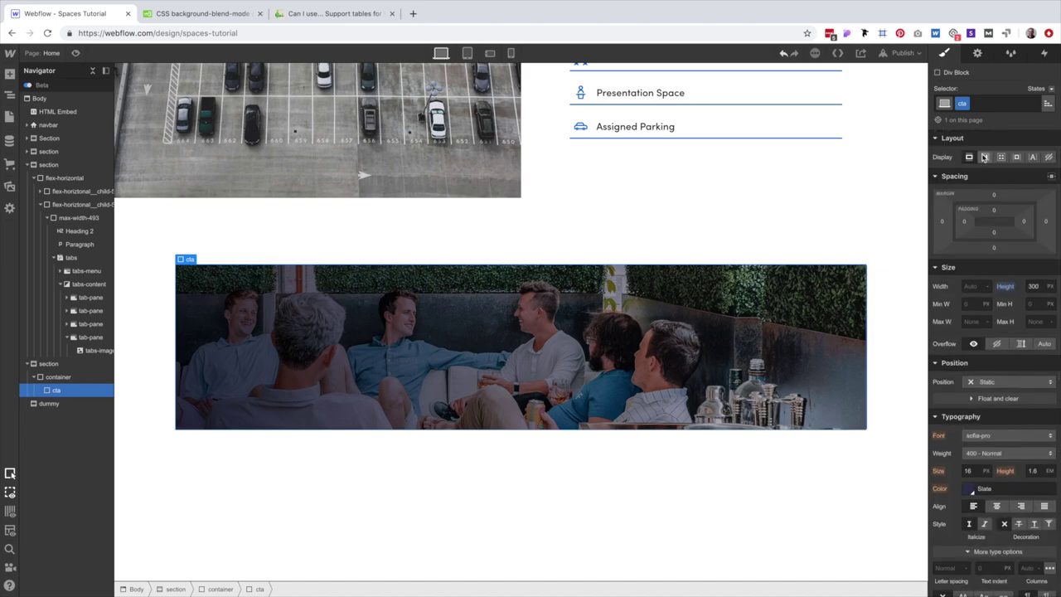
Make the cta block a flex container with its children centered vertically, and add a heading inside it.
left_click(985, 156)
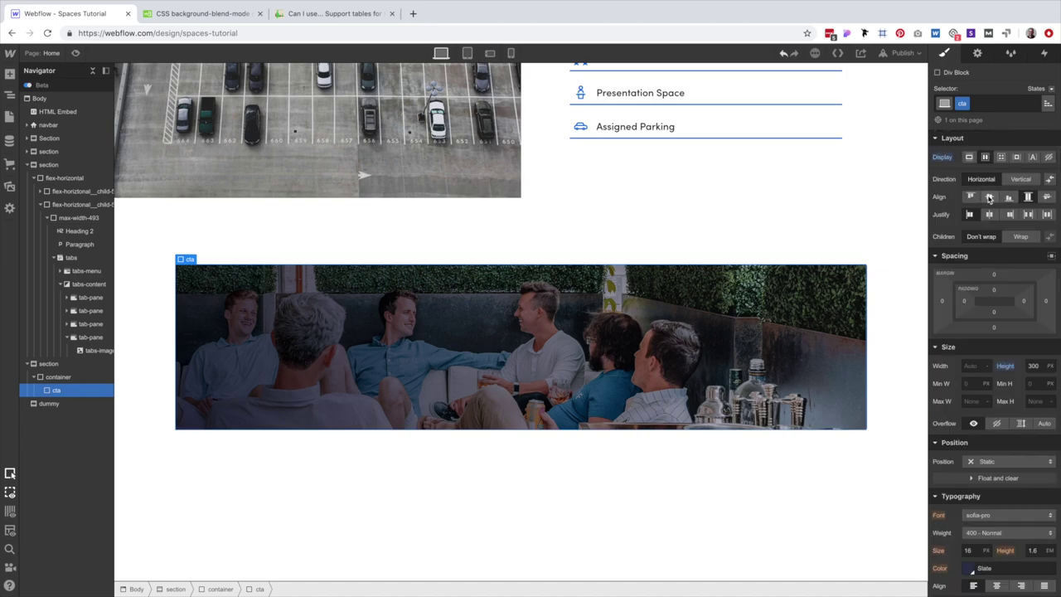
key("super+e")
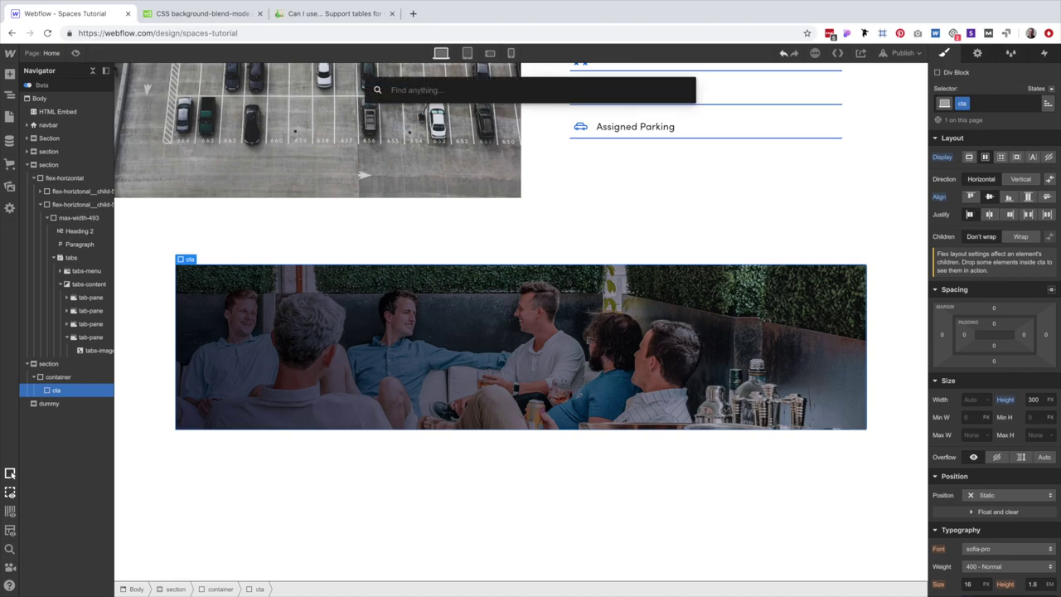
type("heading")
key("Return")
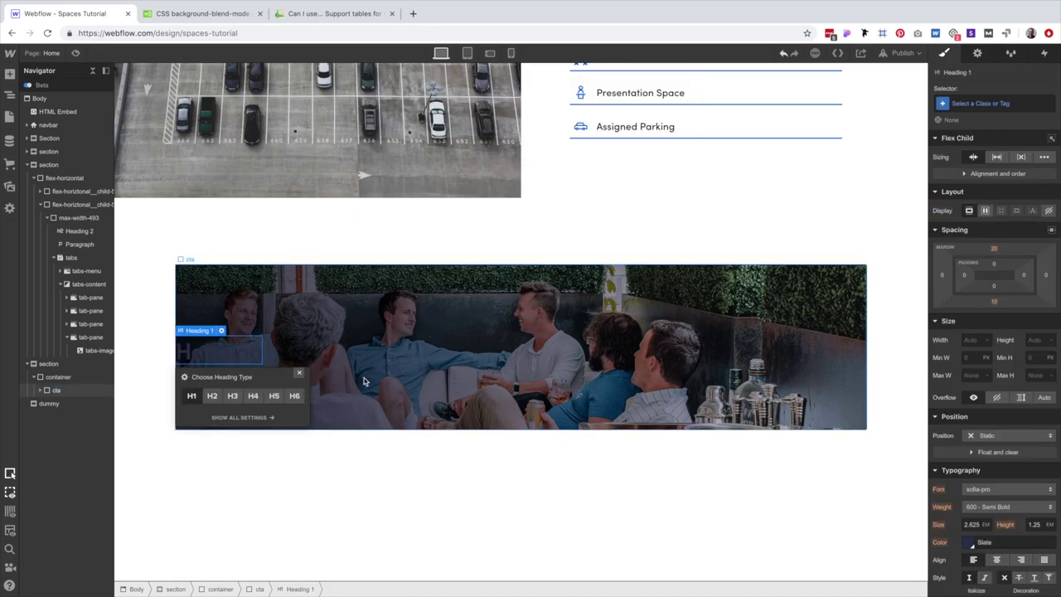
Set the cta block's text color to white and its left padding to 6vw.
left_click(368, 382)
scroll(1008, 383, "down", 3)
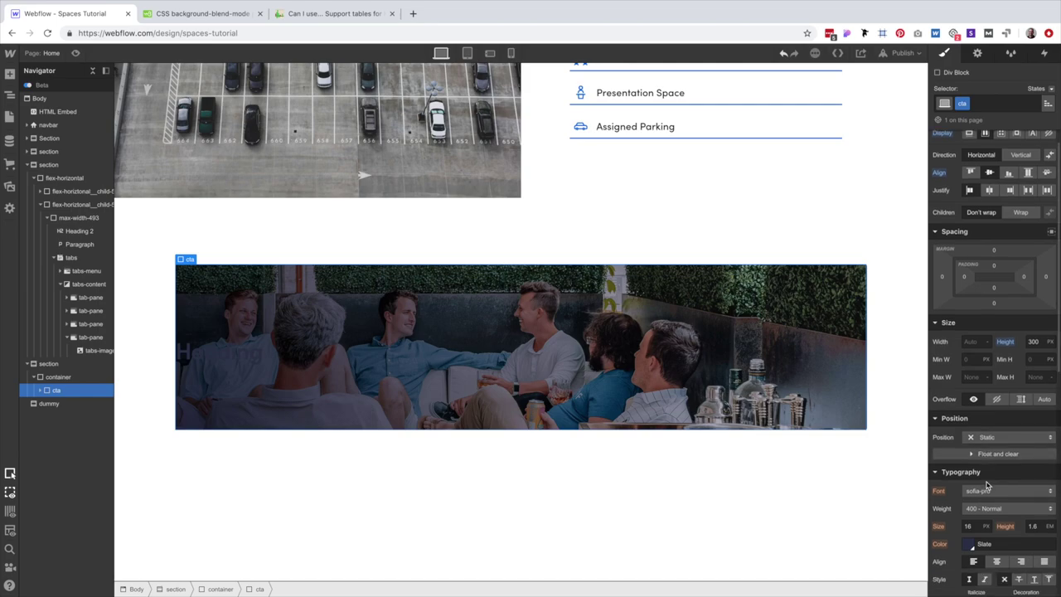
left_click(974, 461)
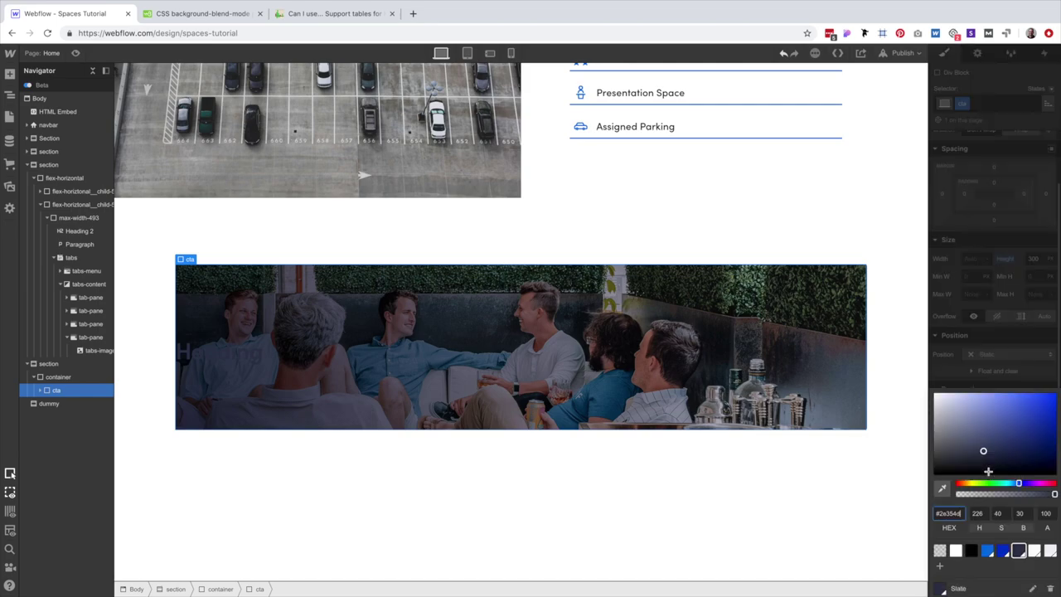
left_click(934, 396)
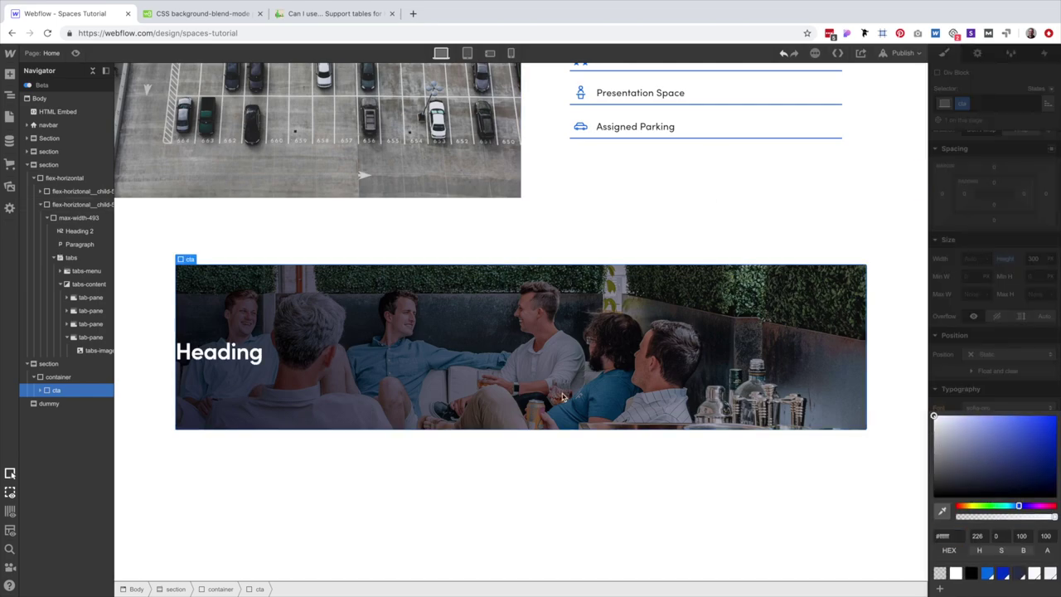
left_click(1049, 319)
scroll(1003, 344, "up", 3)
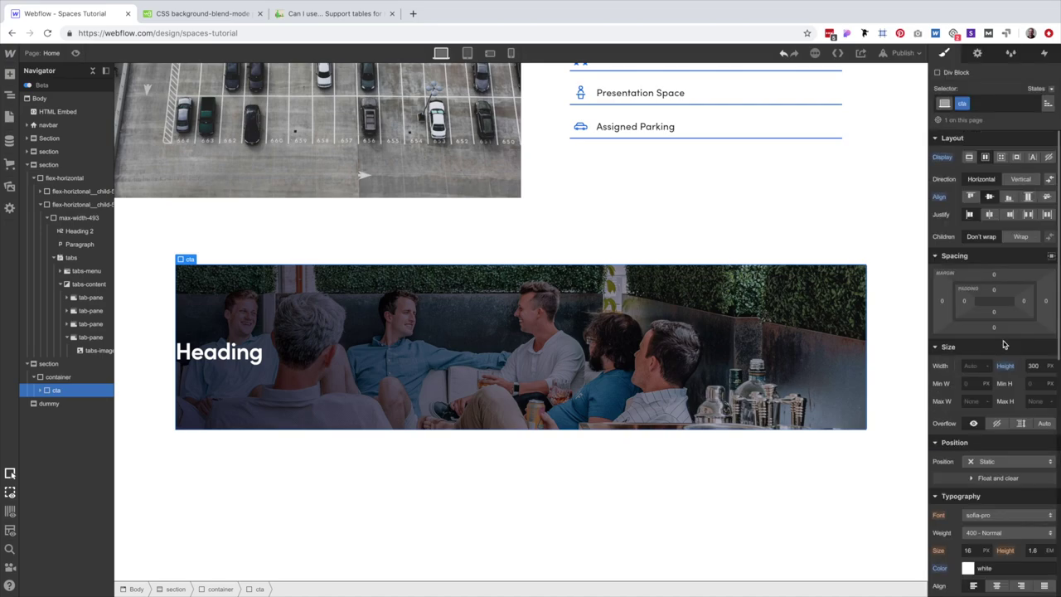
left_click(963, 300)
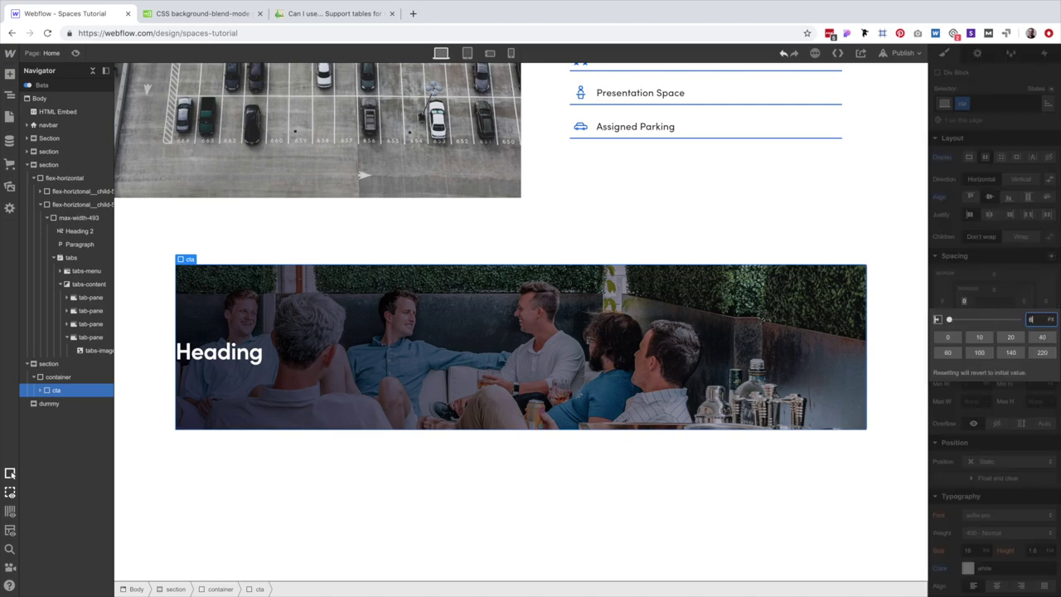
key("Return")
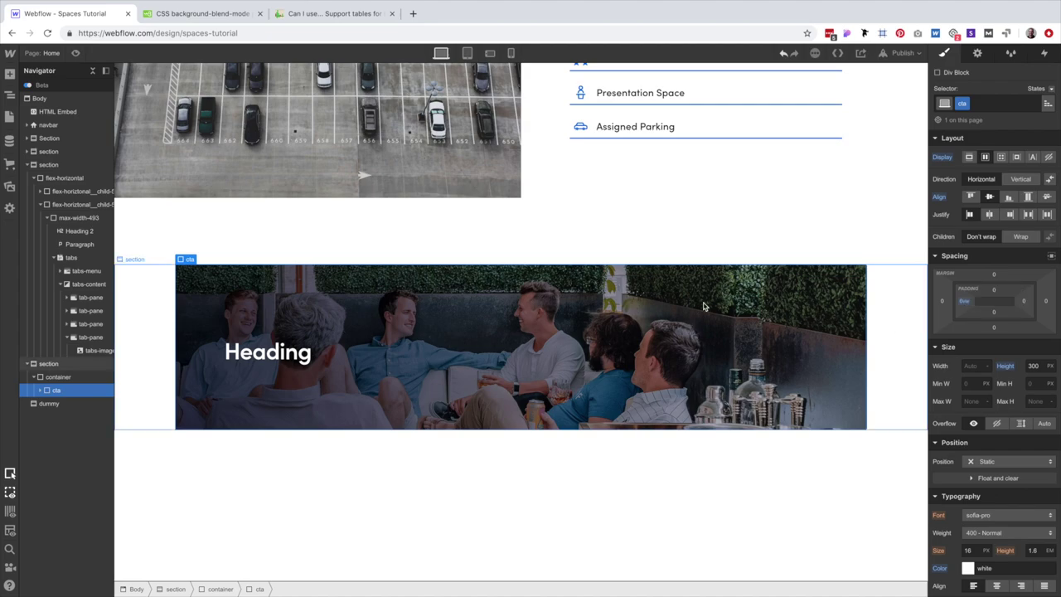
Replace the banner heading's placeholder text with "Try Space".
double_click(286, 352)
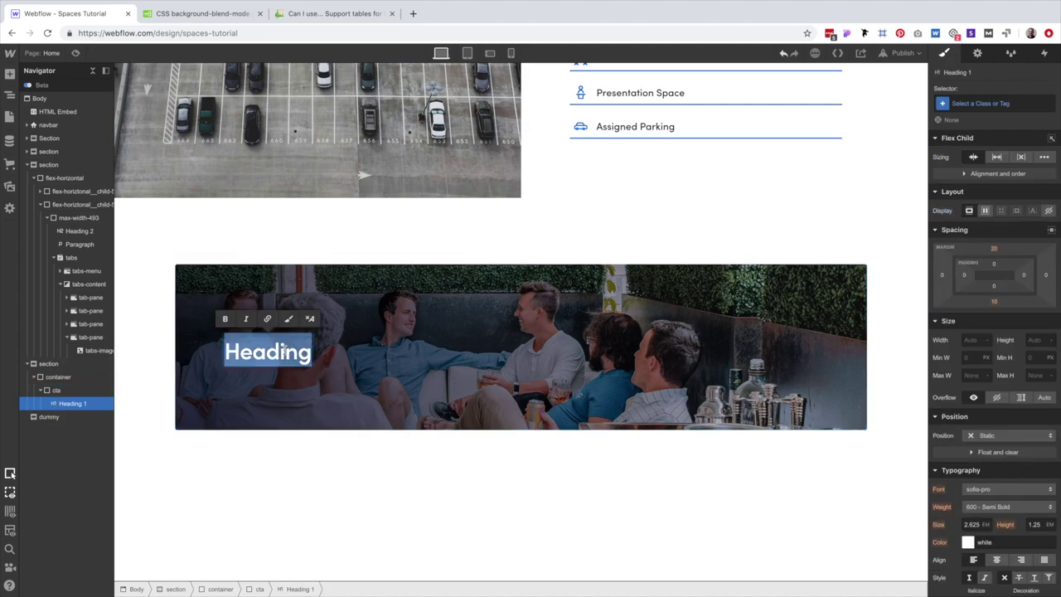
type("Tr S")
key("BackSpace")
key("BackSpace")
type("y p")
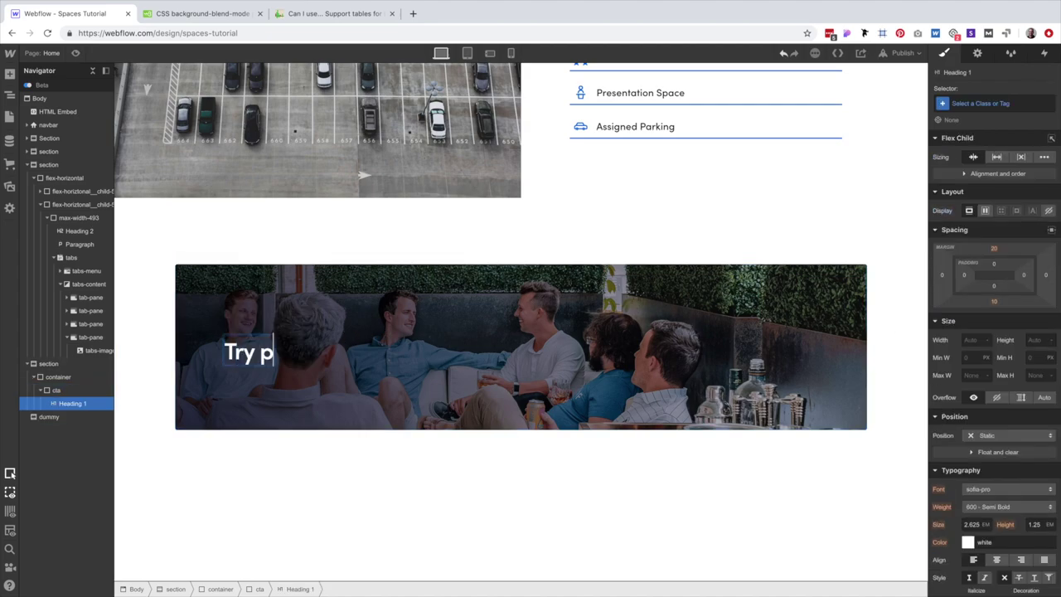
key("BackSpace")
key("BackSpace")
type("Space")
key("Escape")
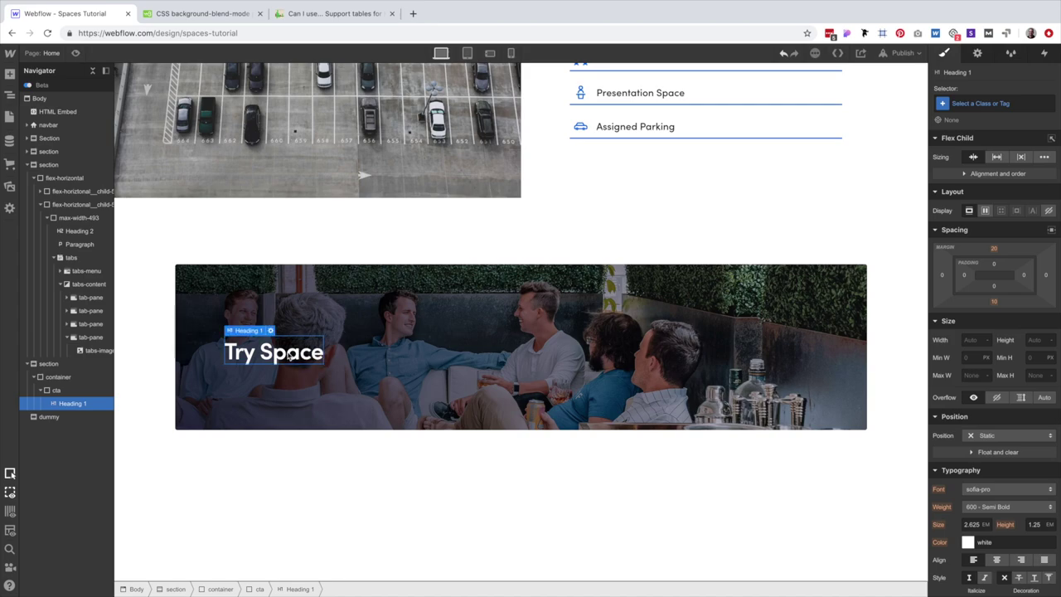
Add a div block after the Try Space heading inside the cta block.
key("super+e")
type("d")
key("Return")
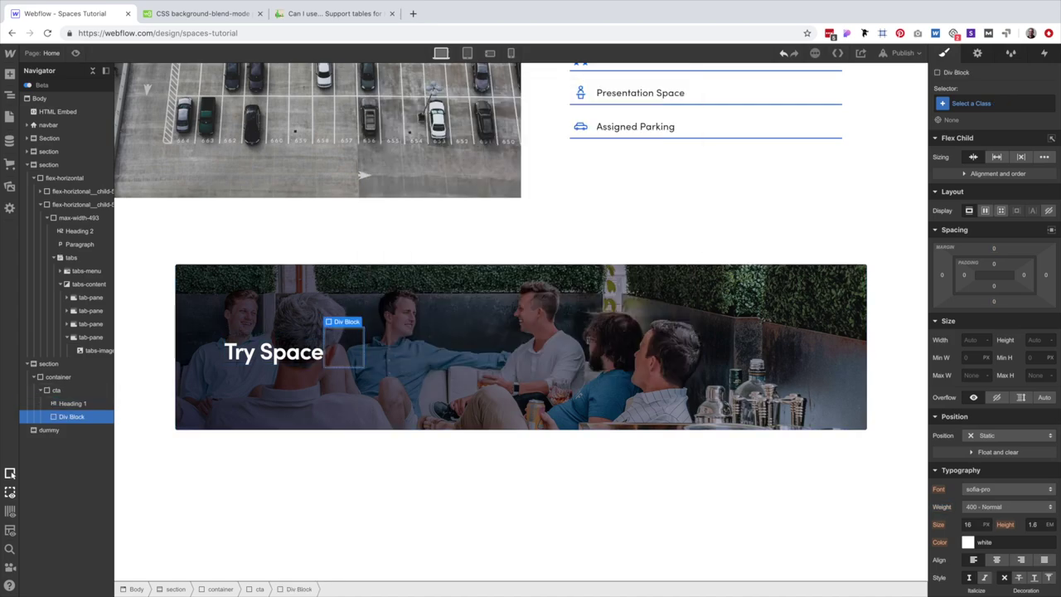
Set the cta block's flex direction to vertical, with its children aligned to the left and justified to the center.
left_click(466, 366)
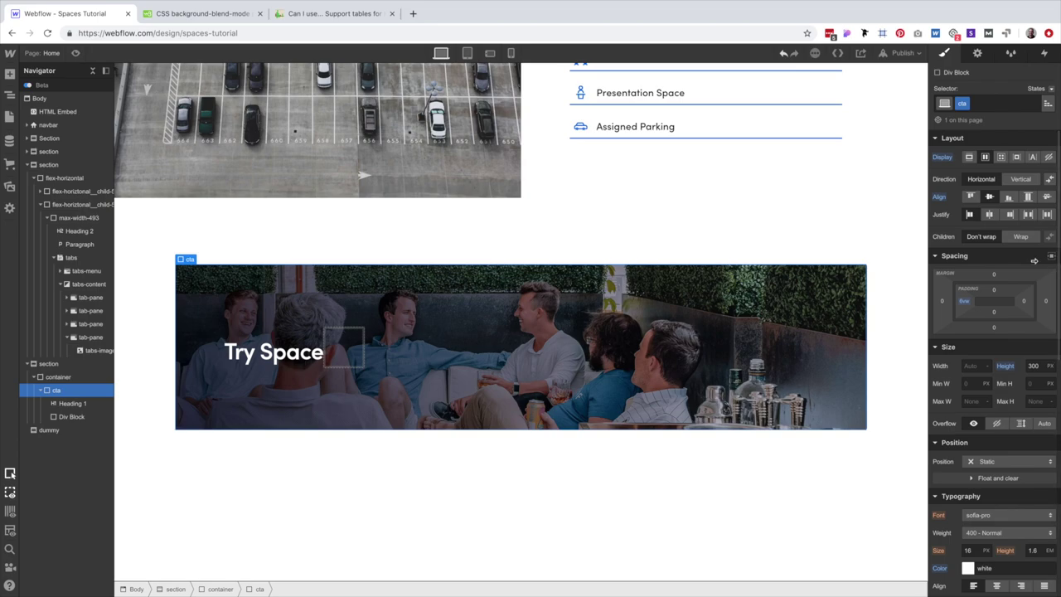
left_click(1018, 179)
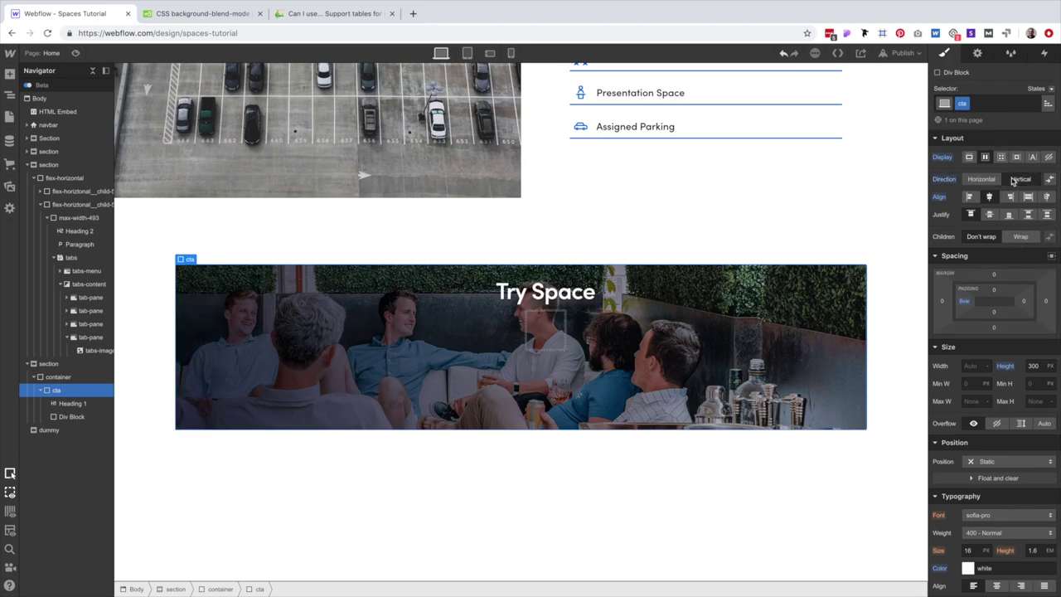
left_click(969, 196)
left_click(988, 214)
Copy the hero section's Buy a Pass button into the empty div block under the Try Space heading.
scroll(181, 391, "up", 15)
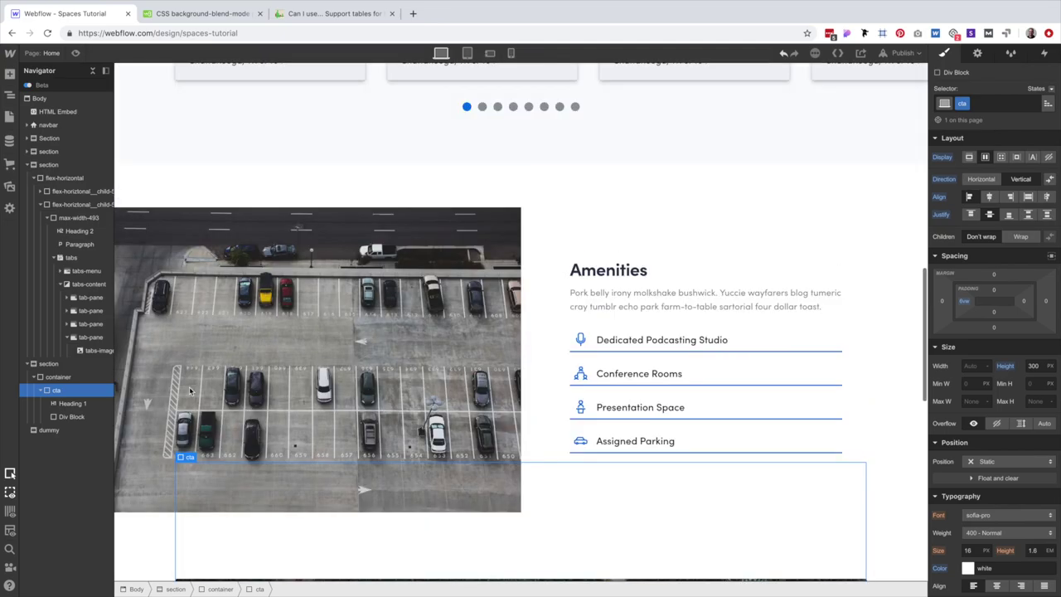
left_click(233, 308)
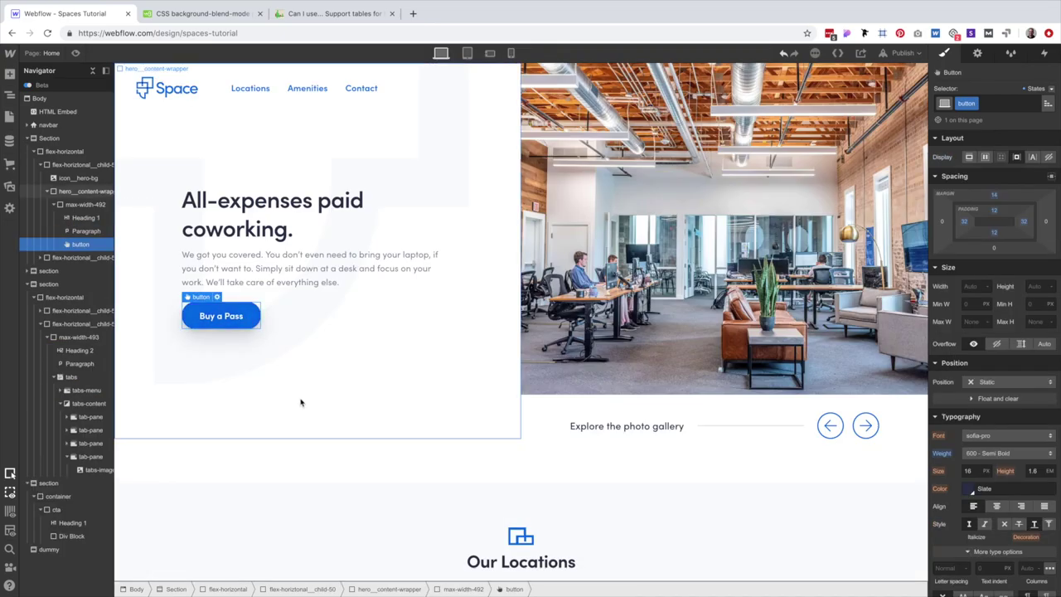
scroll(301, 402, "down", 15)
scroll(301, 403, "up", 5)
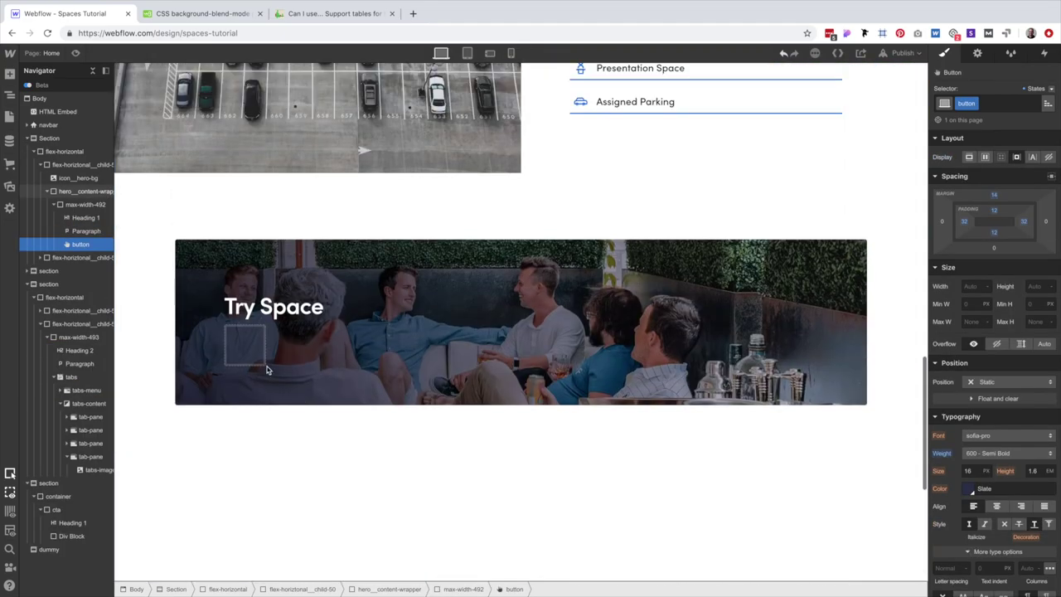
left_click(268, 367)
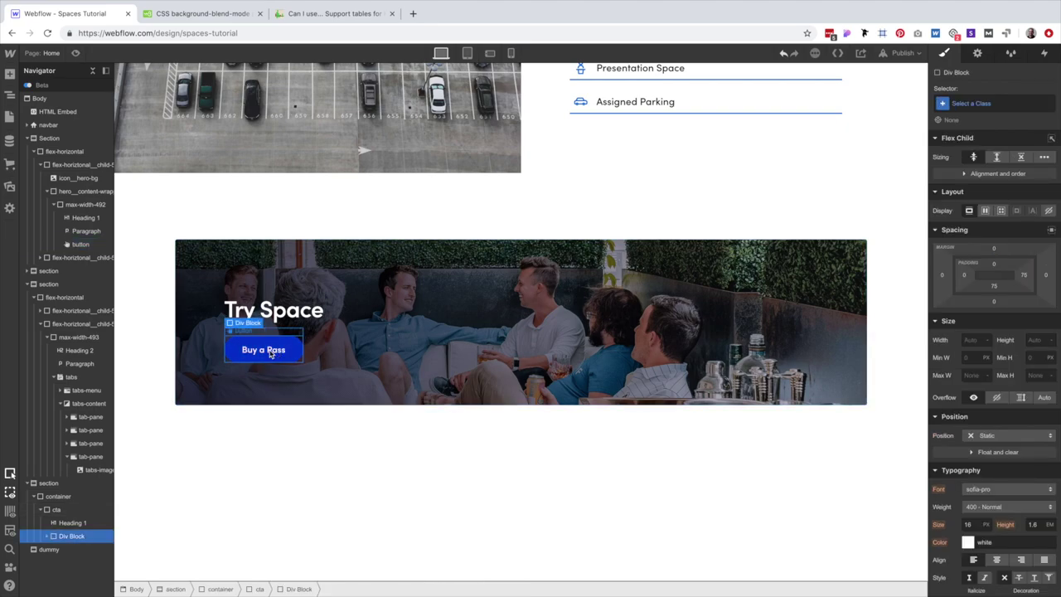
Check the banner's buttons in the Sketch design, duplicate the Buy a Pass button, and give the copy the combo class outline.
left_click(273, 355)
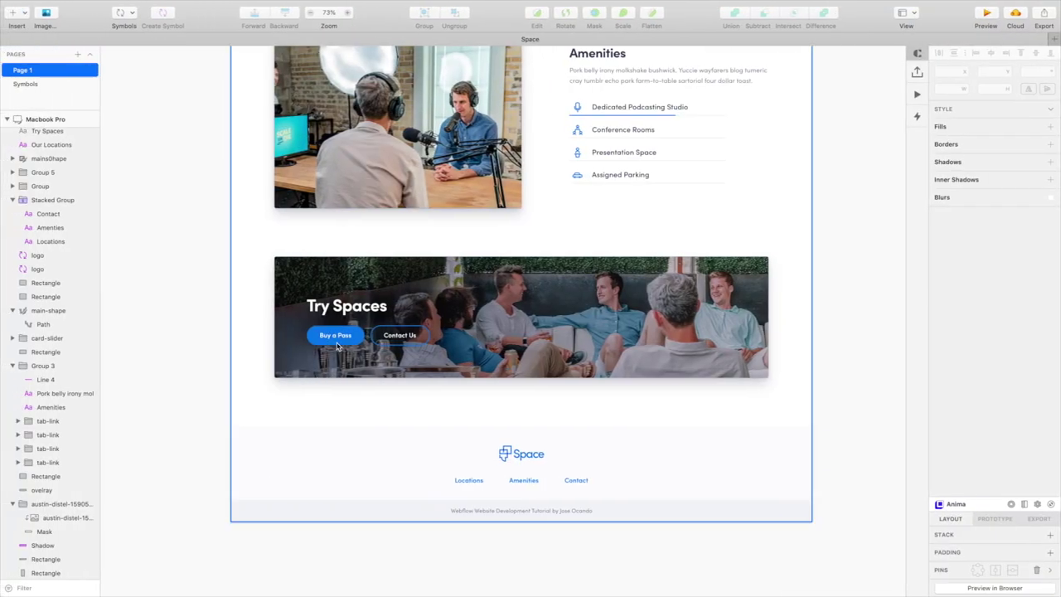
key("ctrl+Right")
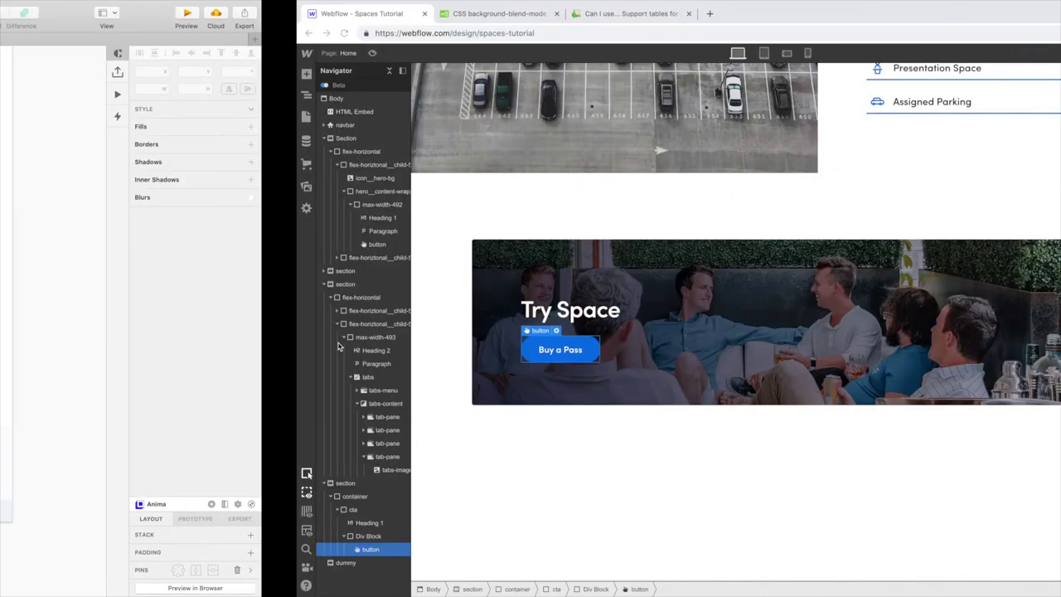
key("ctrl+d")
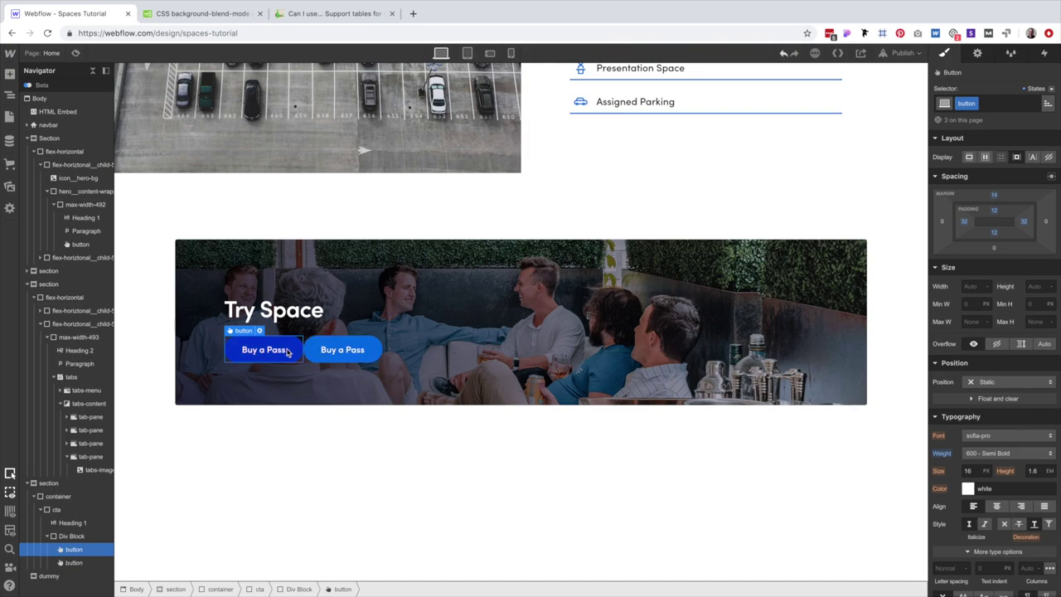
left_click(997, 102)
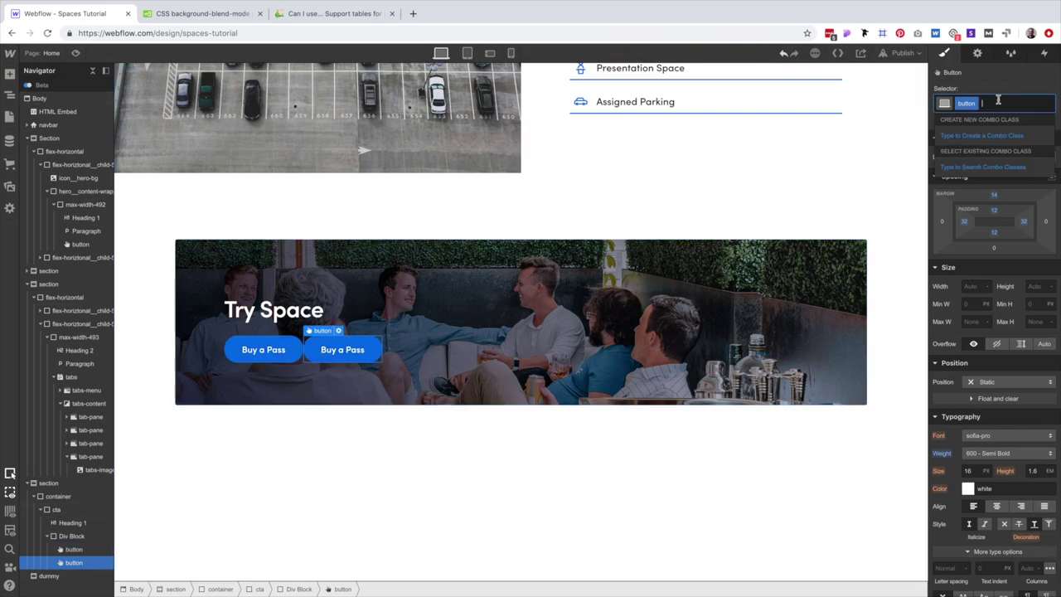
type("outline")
key("Return")
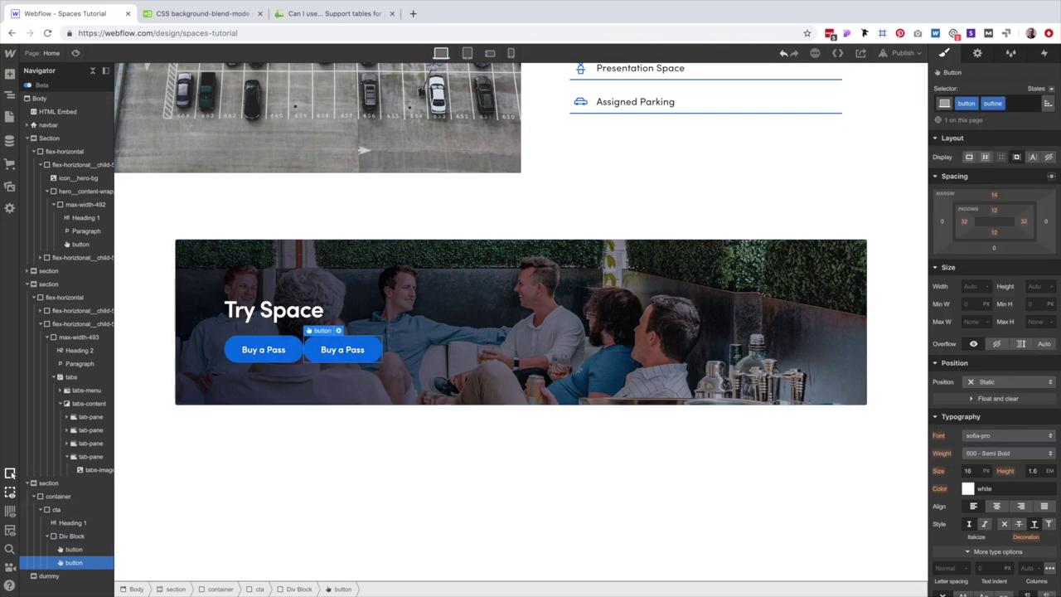
Give the base button class a solid 2 px border in Royal Blue.
scroll(1019, 380, "down", 3)
scroll(1019, 379, "up", 3)
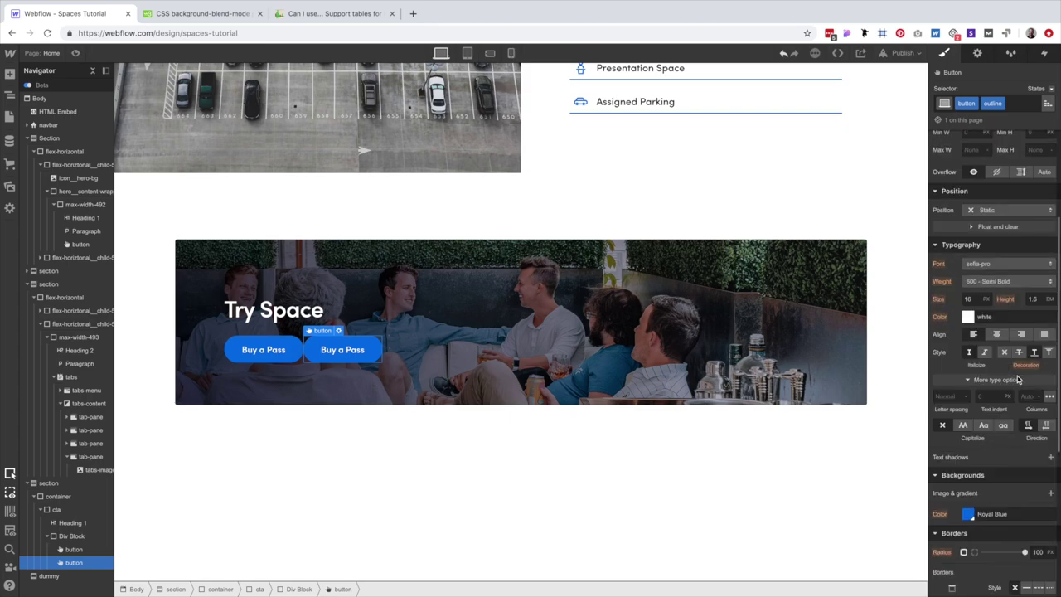
scroll(1018, 380, "down", 6)
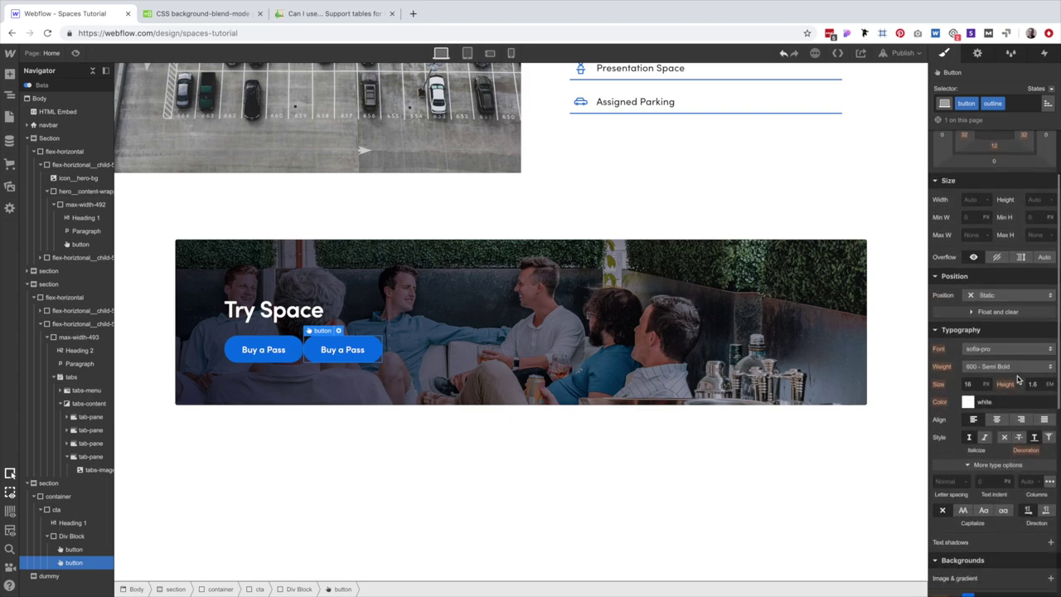
left_click(286, 349)
scroll(999, 384, "down", 4)
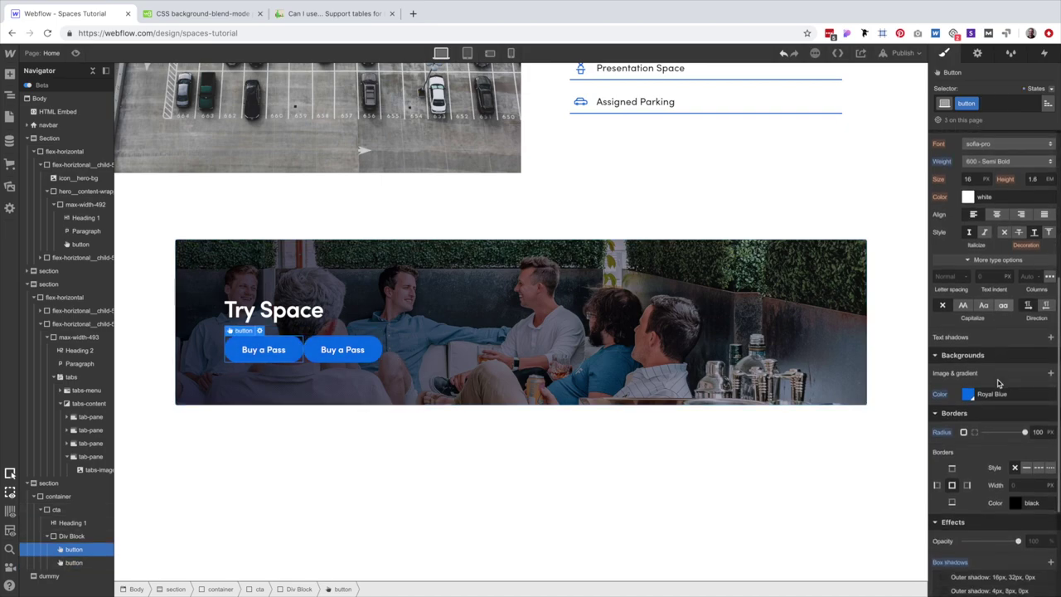
left_click(1026, 402)
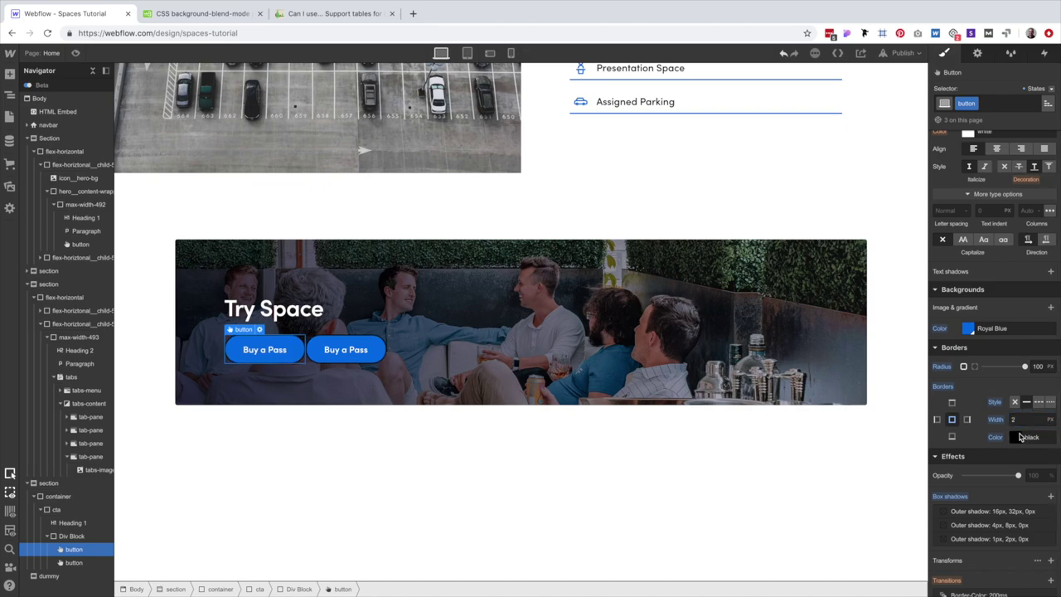
left_click(1016, 437)
left_click(1005, 576)
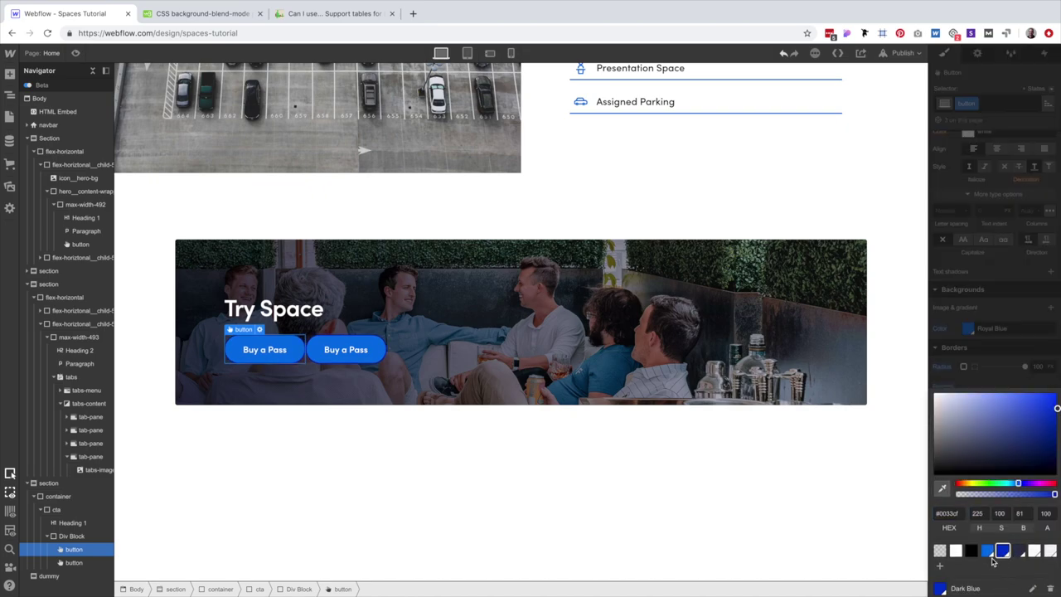
left_click(987, 552)
left_click(994, 325)
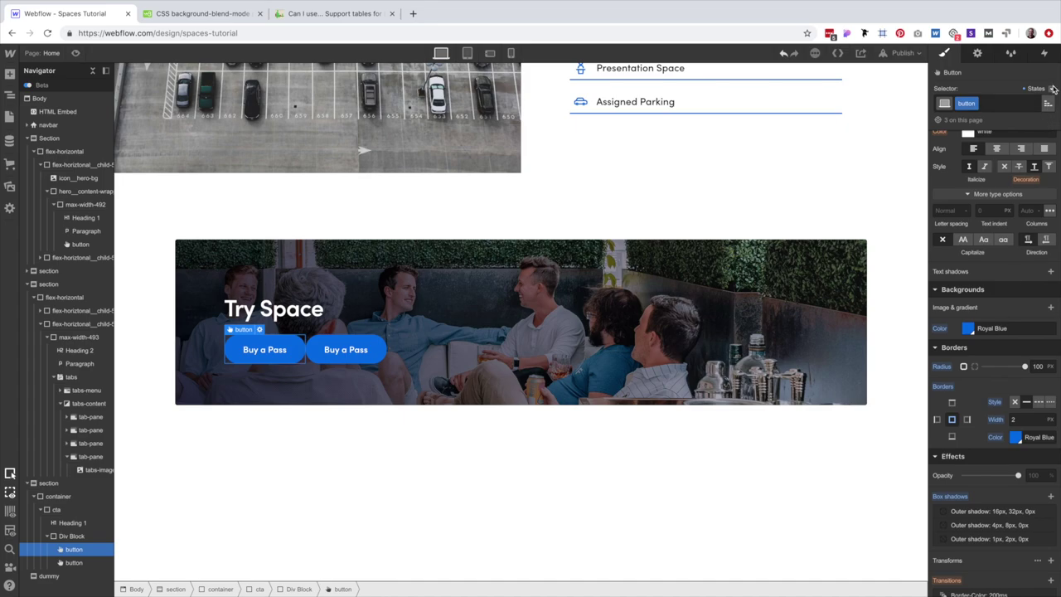
Set the border color of the button class's hover state to the Dark Blue swatch.
left_click(1053, 89)
left_click(1043, 117)
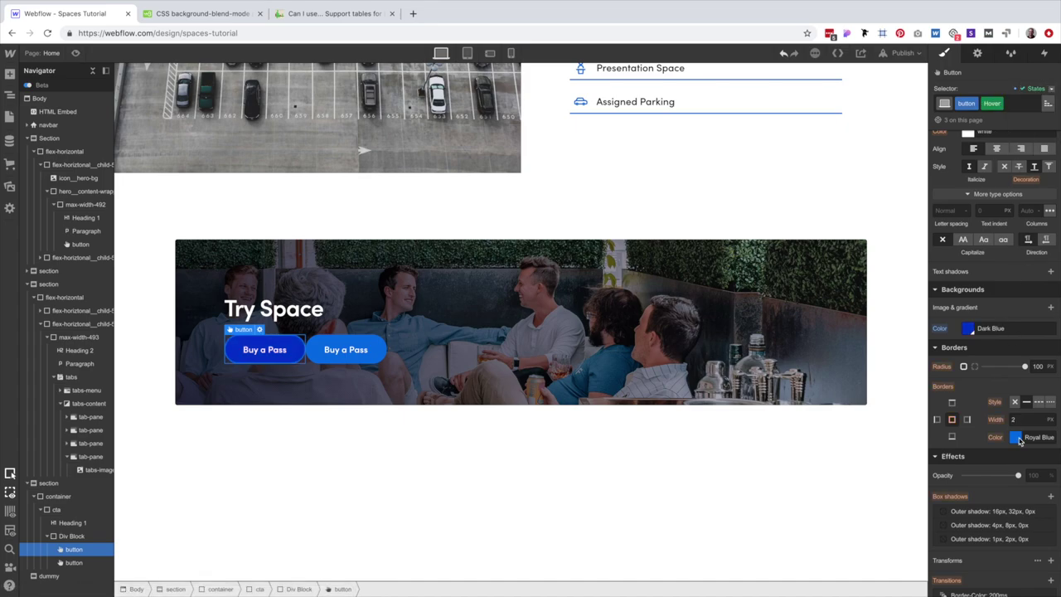
left_click(1018, 437)
left_click(1003, 551)
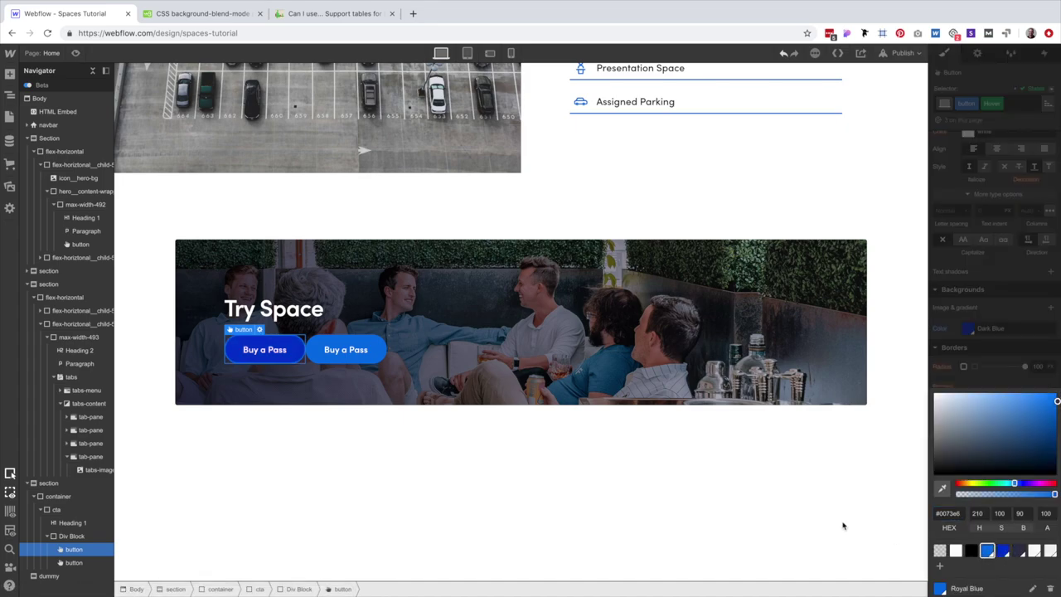
Set the background color of the second banner button's outline variant to Transparent.
left_click(357, 350)
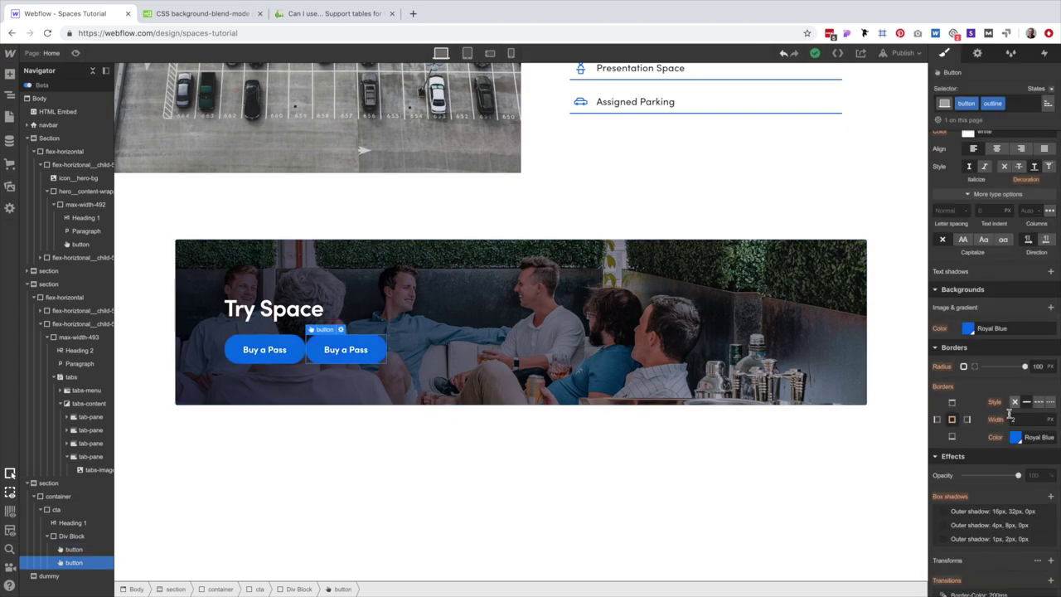
left_click(967, 329)
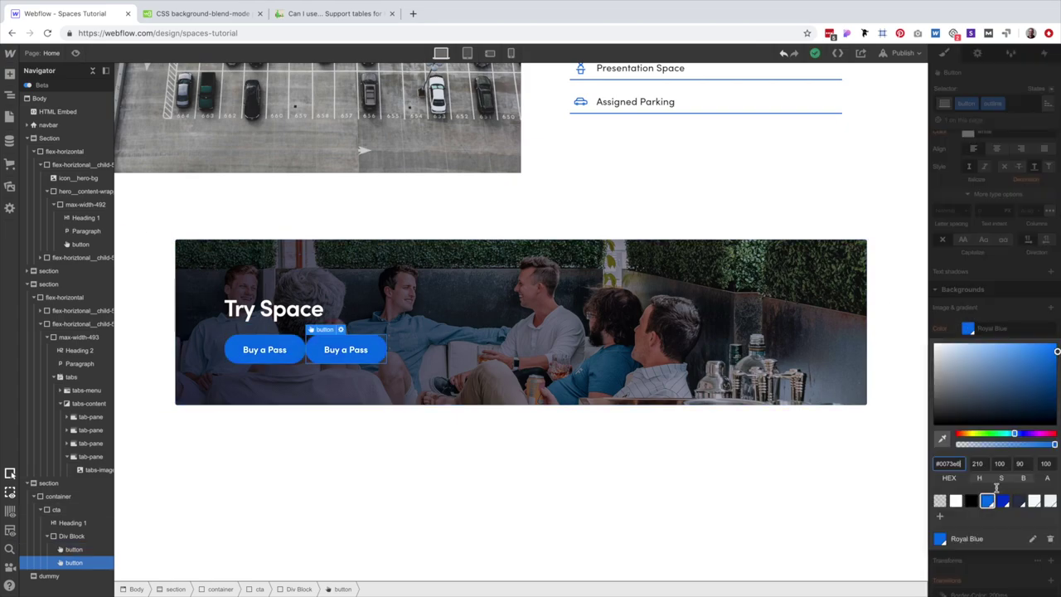
left_click(939, 500)
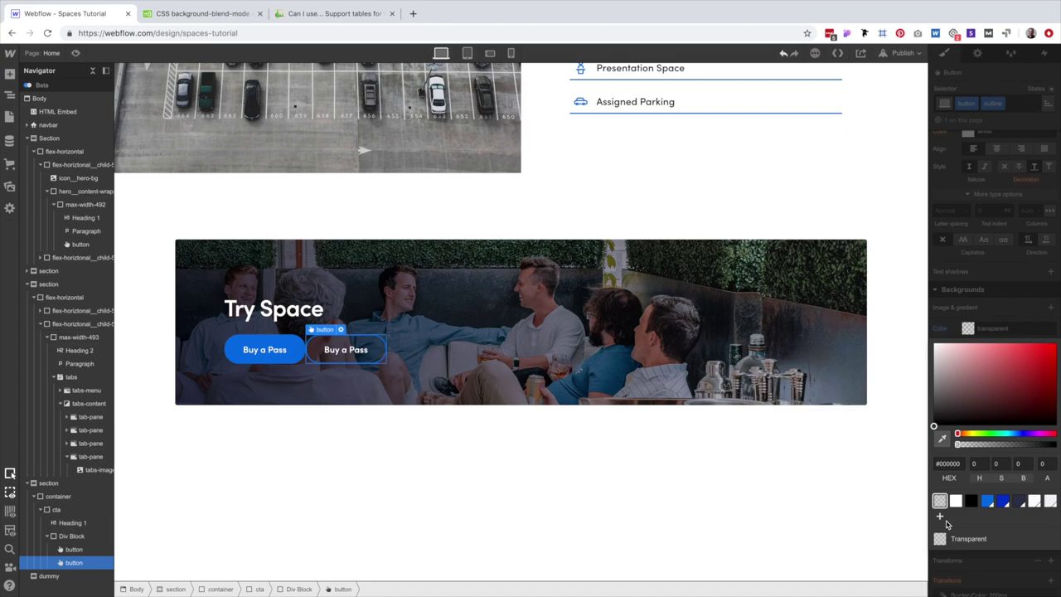
Set the background color of the outline button's hover state to the Dark Blue swatch.
left_click(1018, 294)
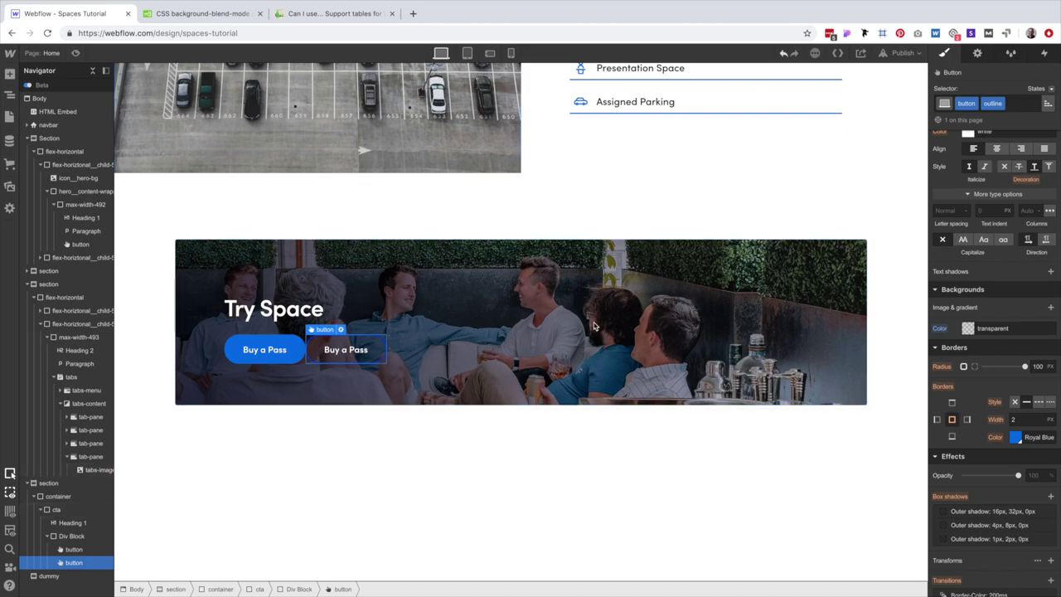
left_click(1043, 88)
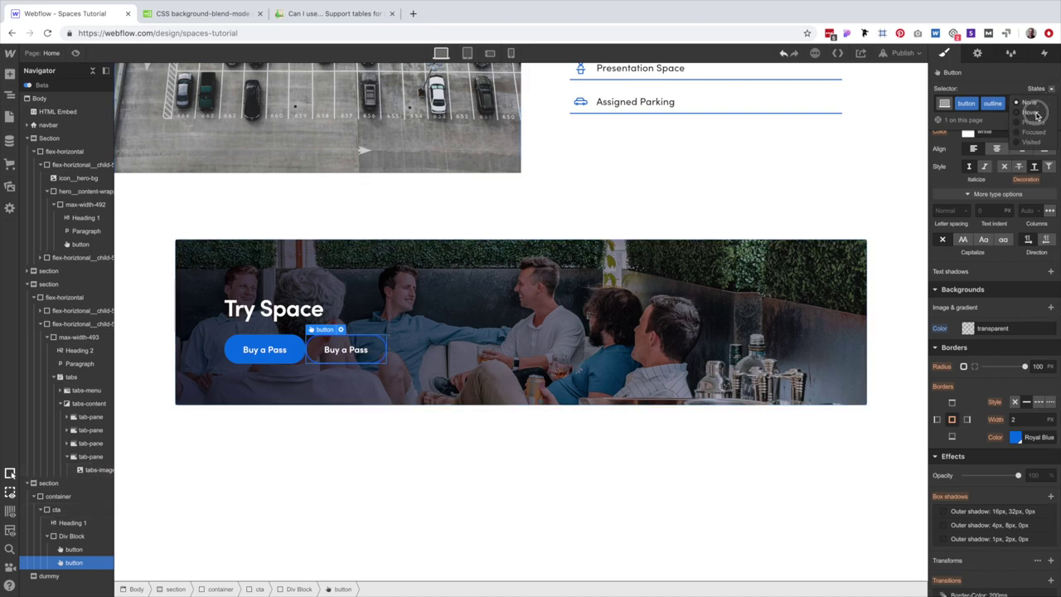
left_click(1034, 113)
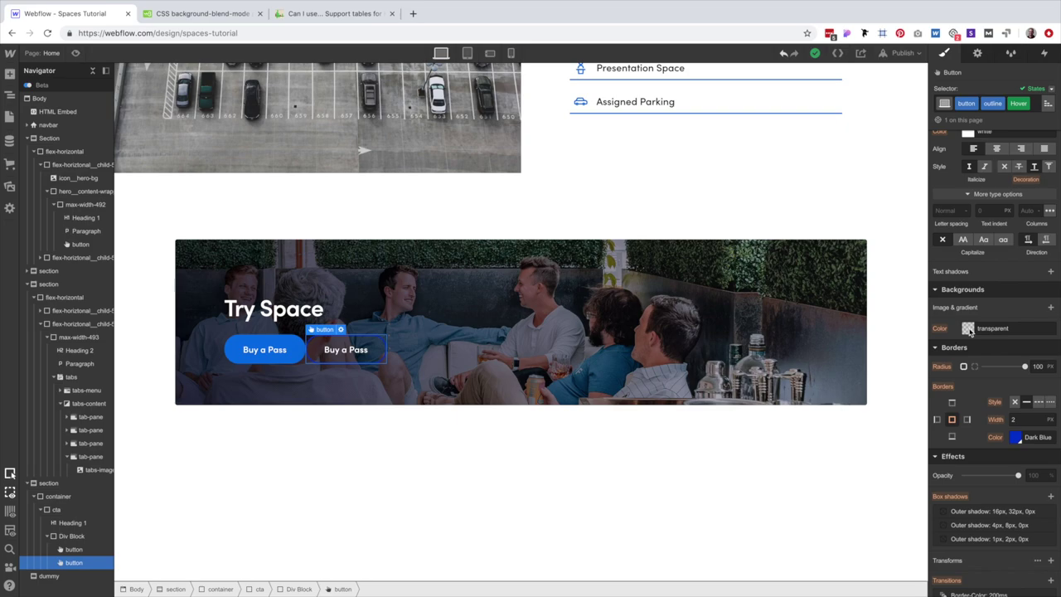
left_click(968, 328)
left_click(1006, 503)
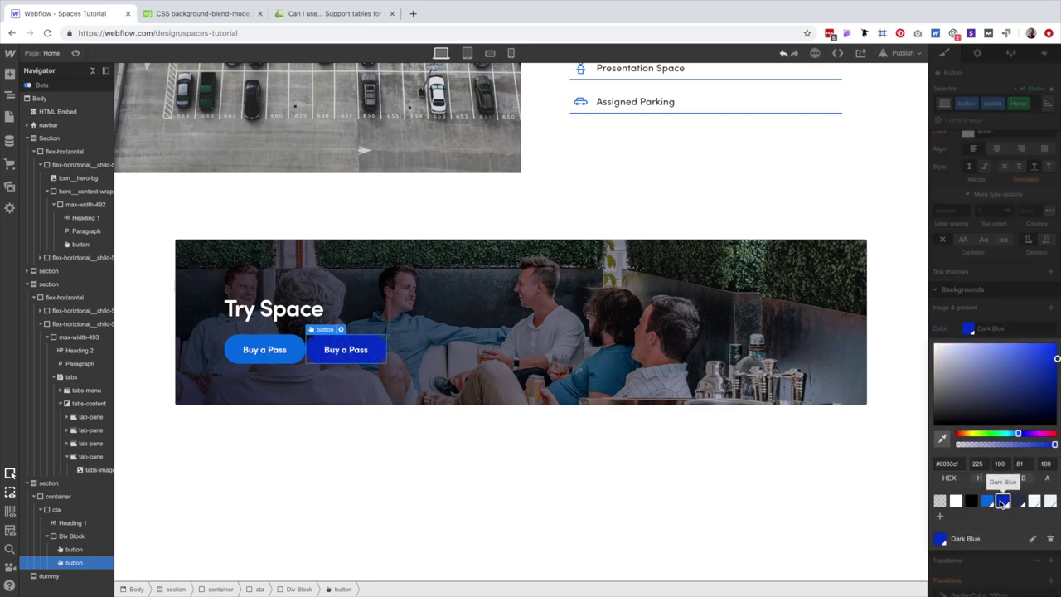
left_click(445, 350)
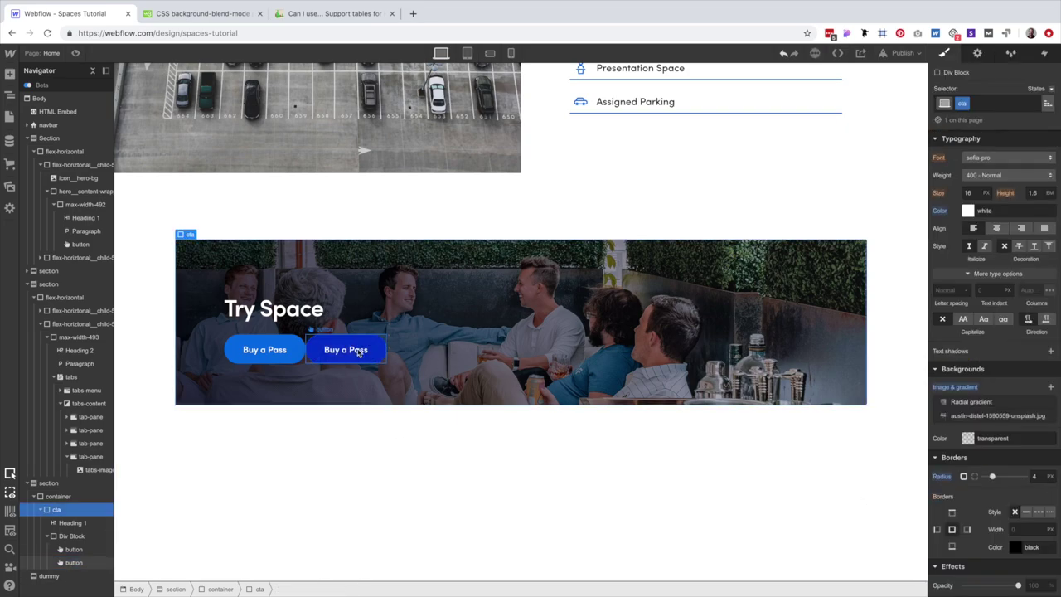
Add the combo class ml-16 to the outline button and give it a 16 px left margin.
left_click(1030, 112)
left_click(1020, 105)
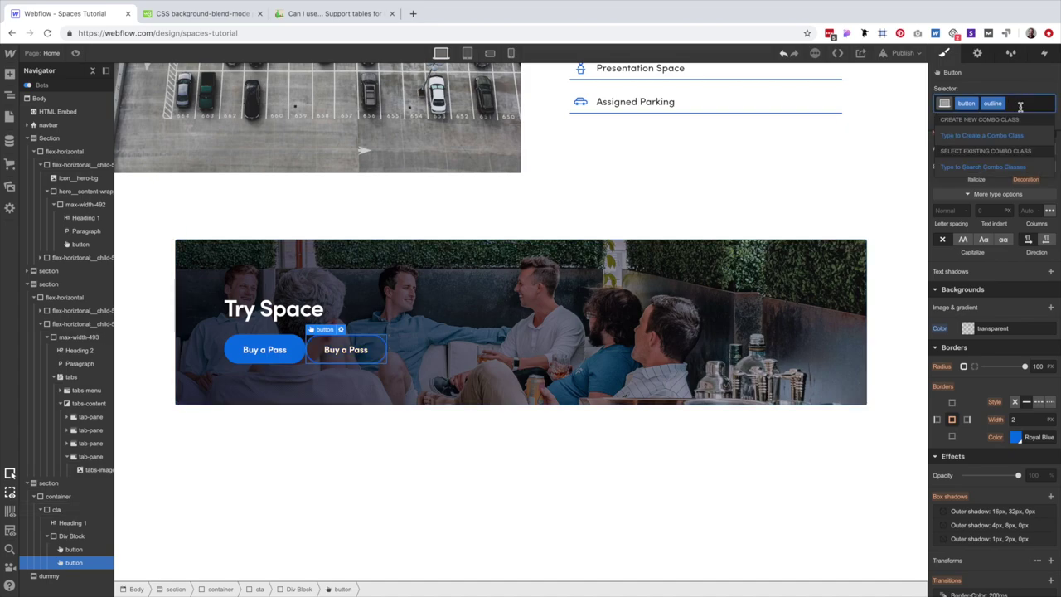
type("ml-16")
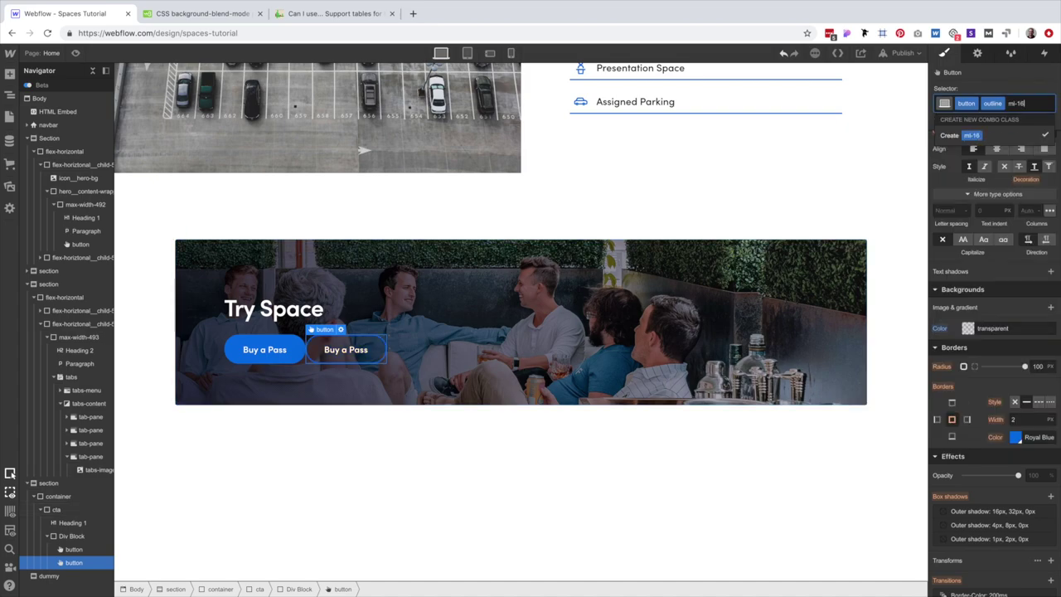
key("Return")
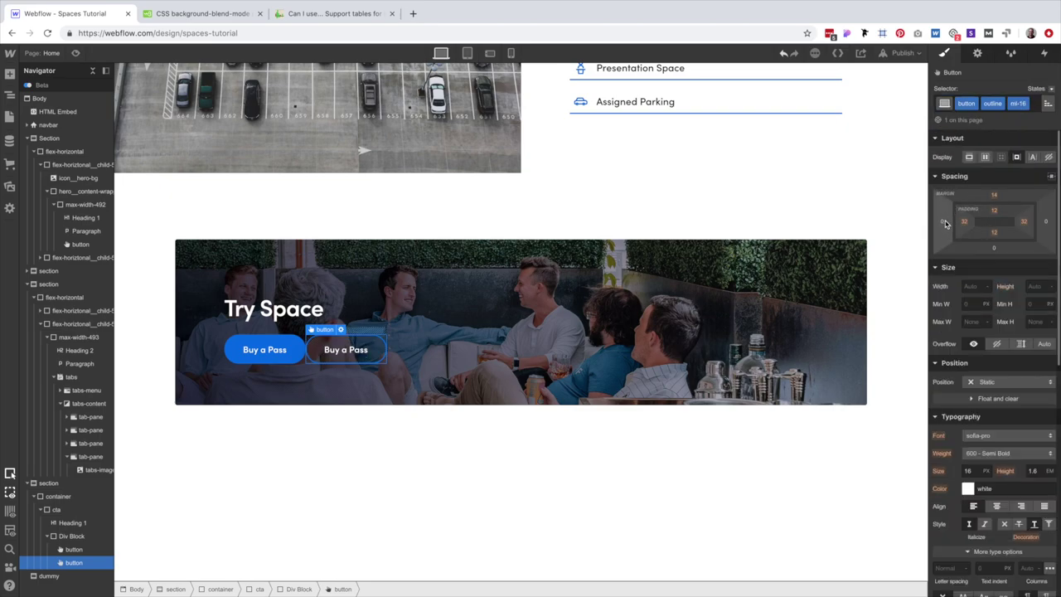
left_click(943, 222)
type("16")
key("Return")
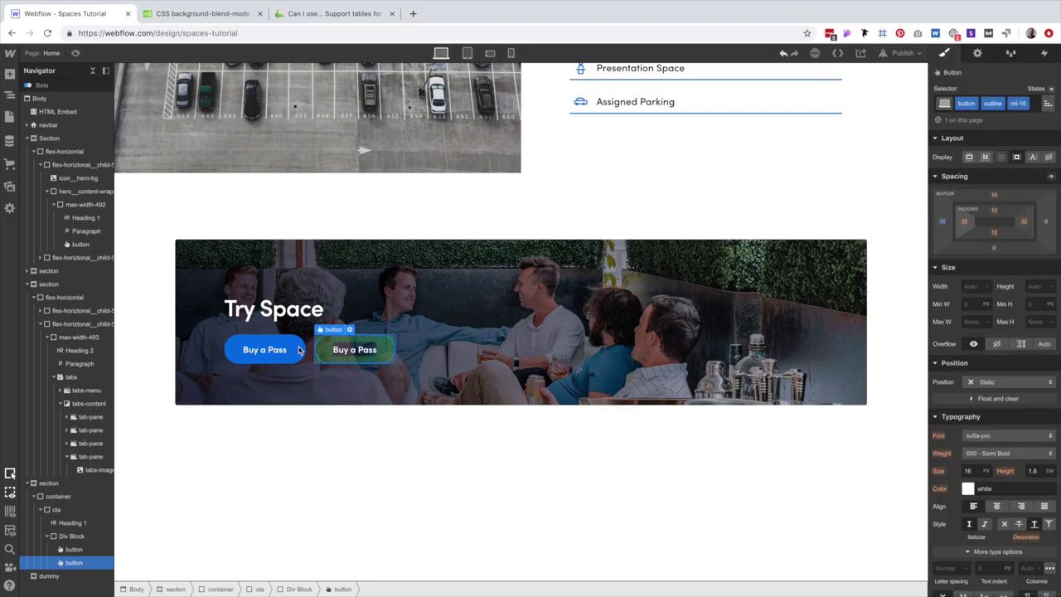
left_click(406, 437)
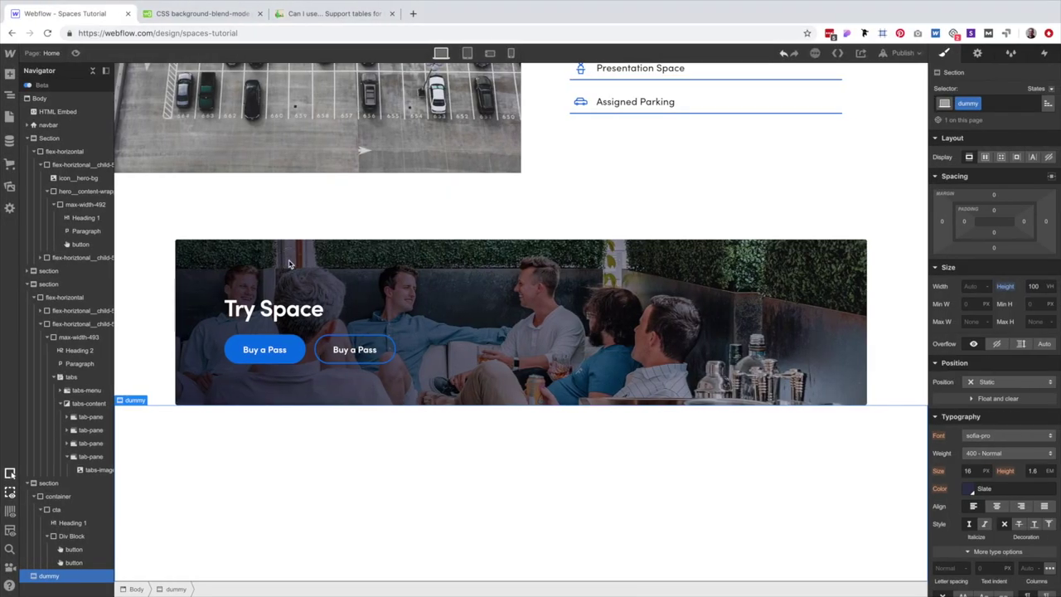
Add an outside box shadow to the cta banner block.
left_click(281, 272)
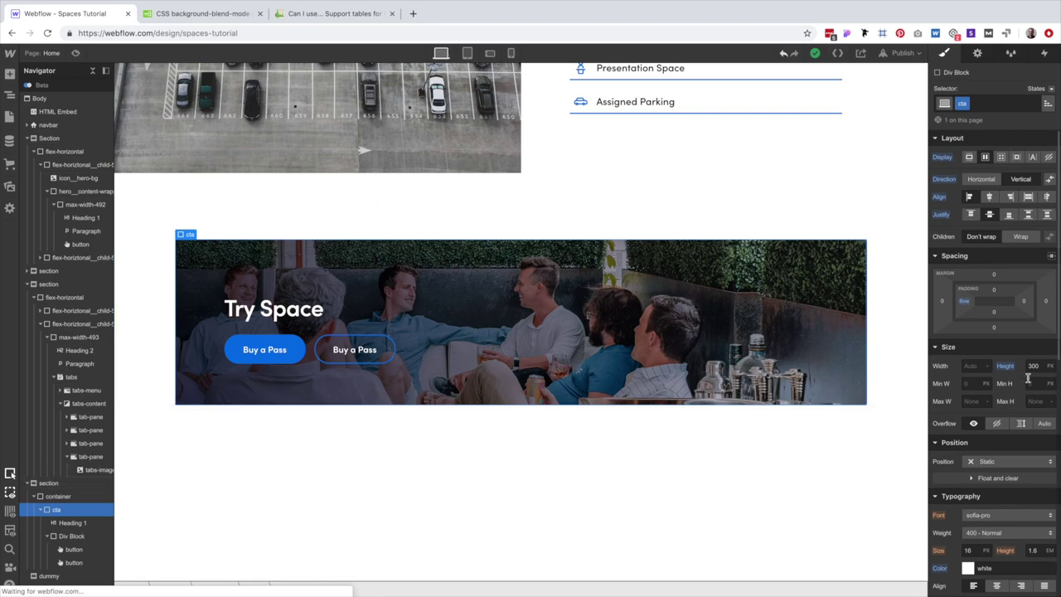
scroll(1006, 379, "down", 2)
scroll(1006, 379, "down", 4)
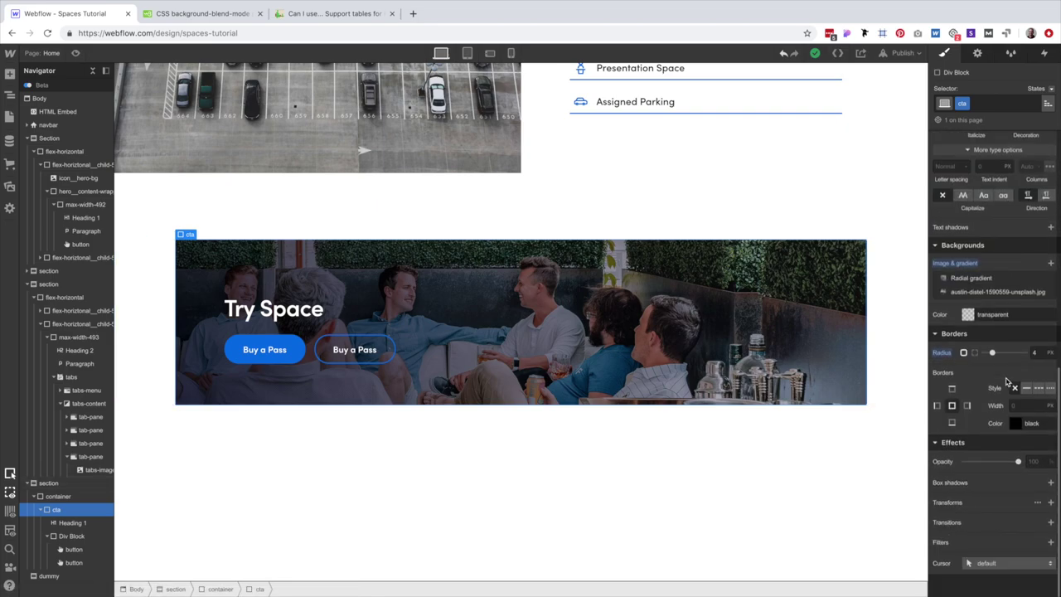
scroll(1049, 481, "down", 1)
left_click(1051, 487)
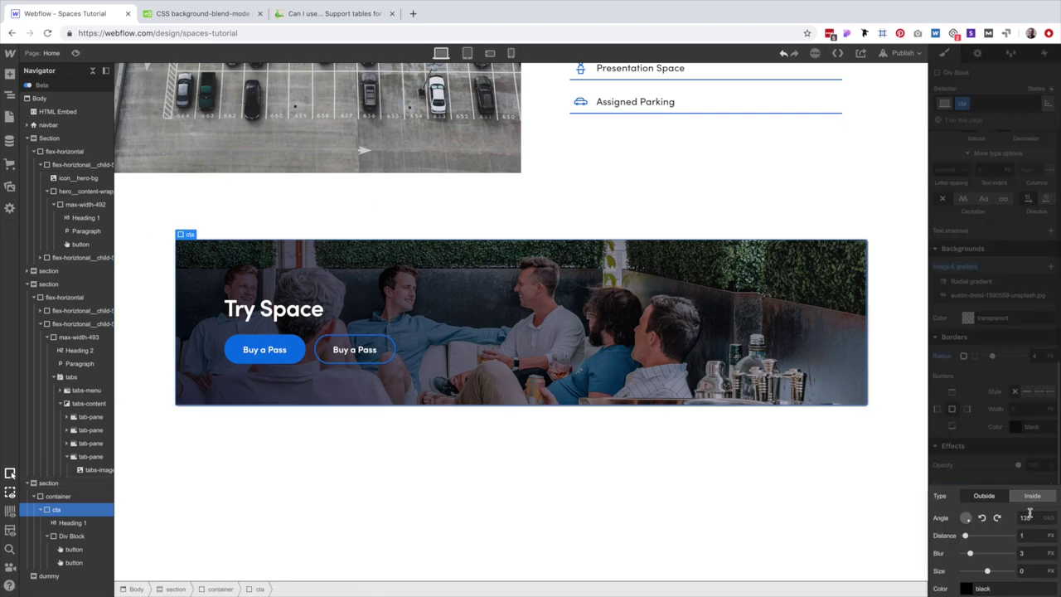
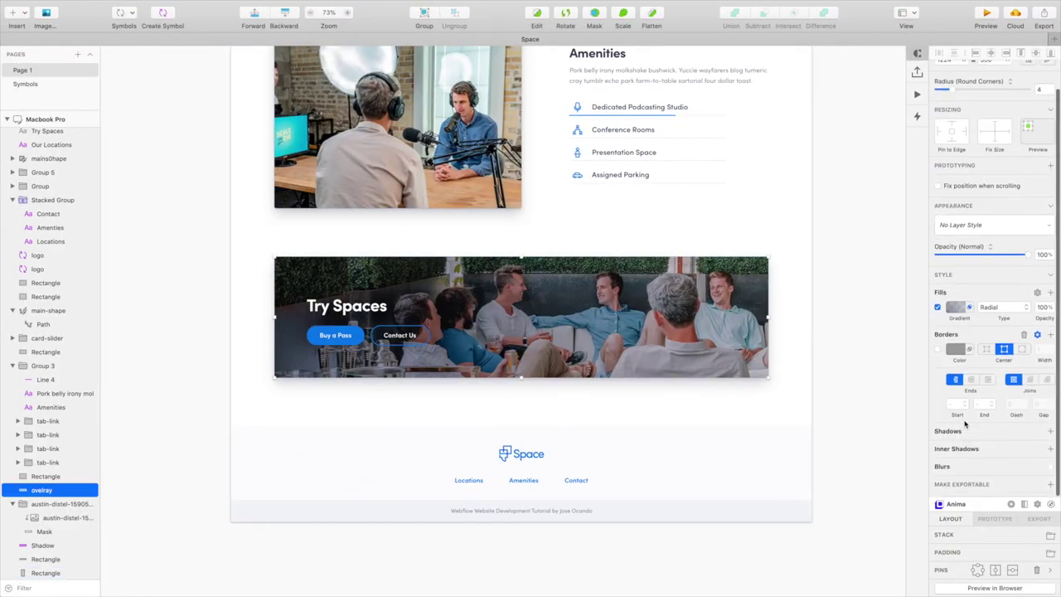
Switch to the Sketch design and inspect the shadow settings of the banner's Shadow layer.
left_click(746, 383)
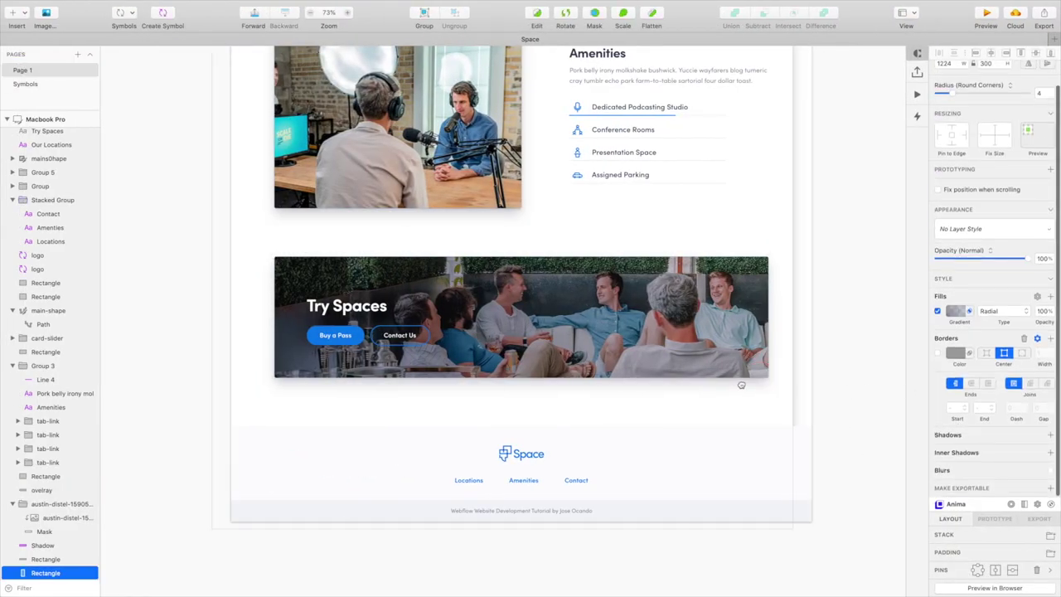
left_click(825, 387)
left_click(825, 387)
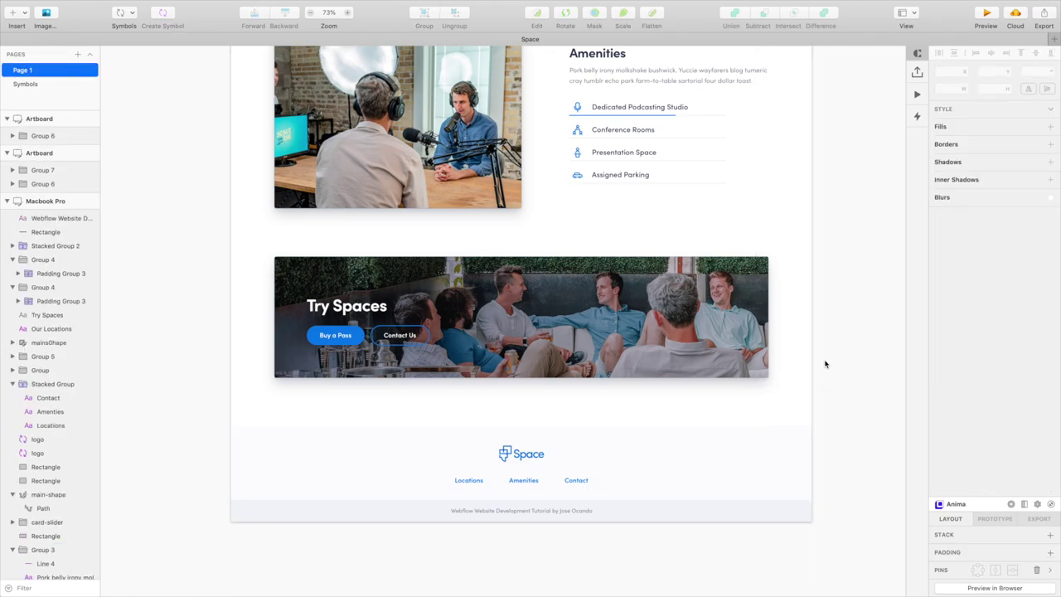
left_click(732, 395)
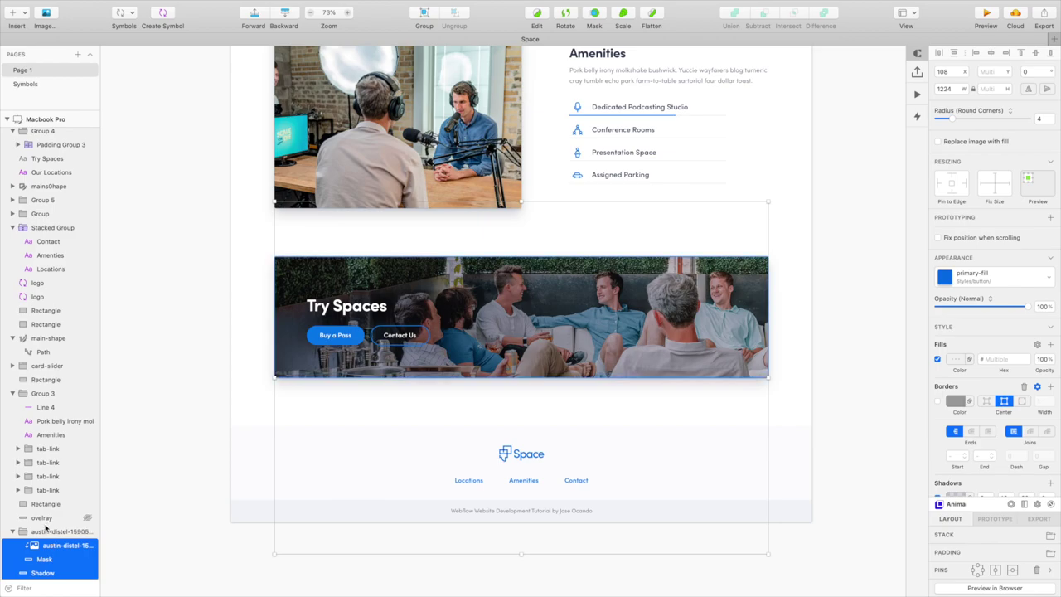
left_click(46, 572)
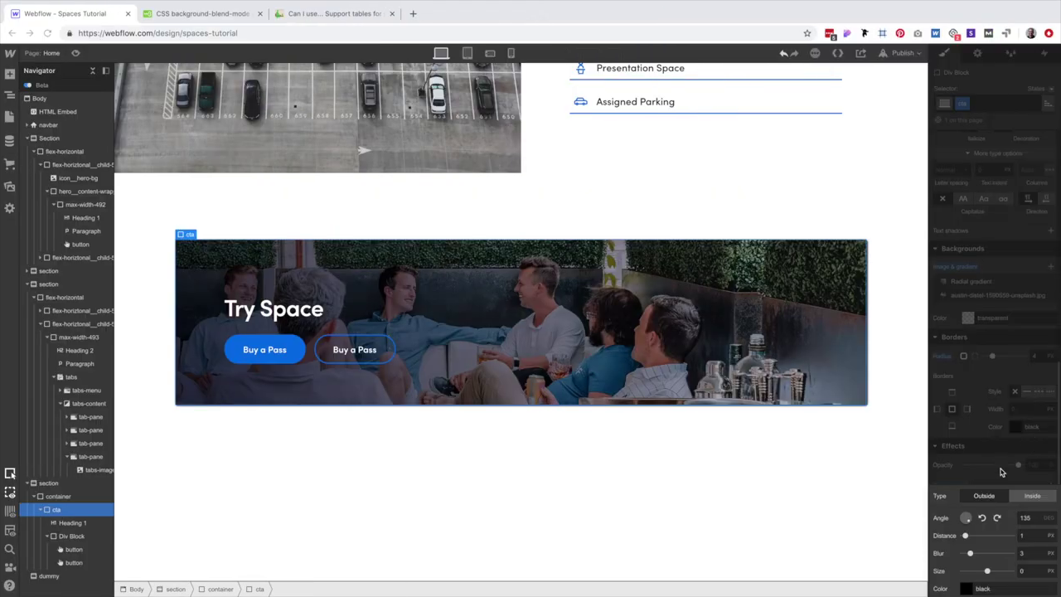
Back in Webflow, set the cta block's shadow to angle 180, blur 2 px and the Slate color at 14% opacity.
left_click(1029, 518)
type("180")
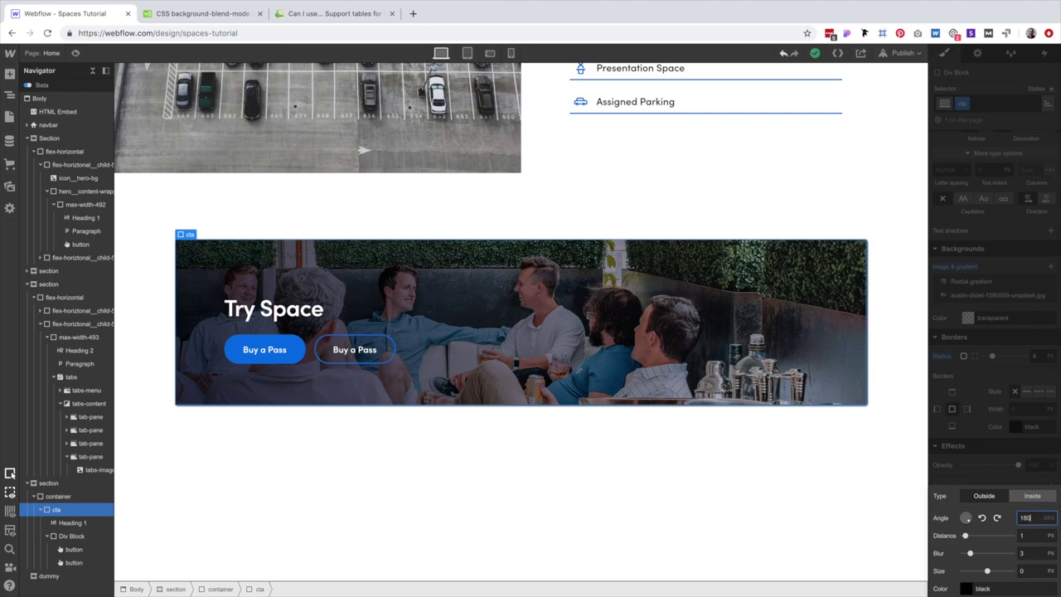
key("Tab")
key("Tab")
type("2")
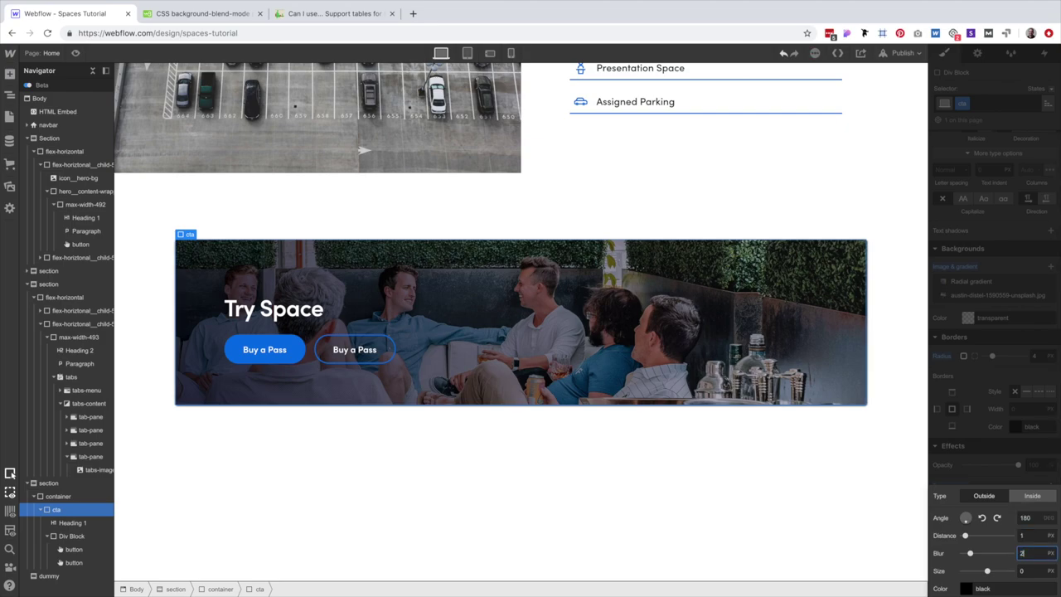
left_click(970, 588)
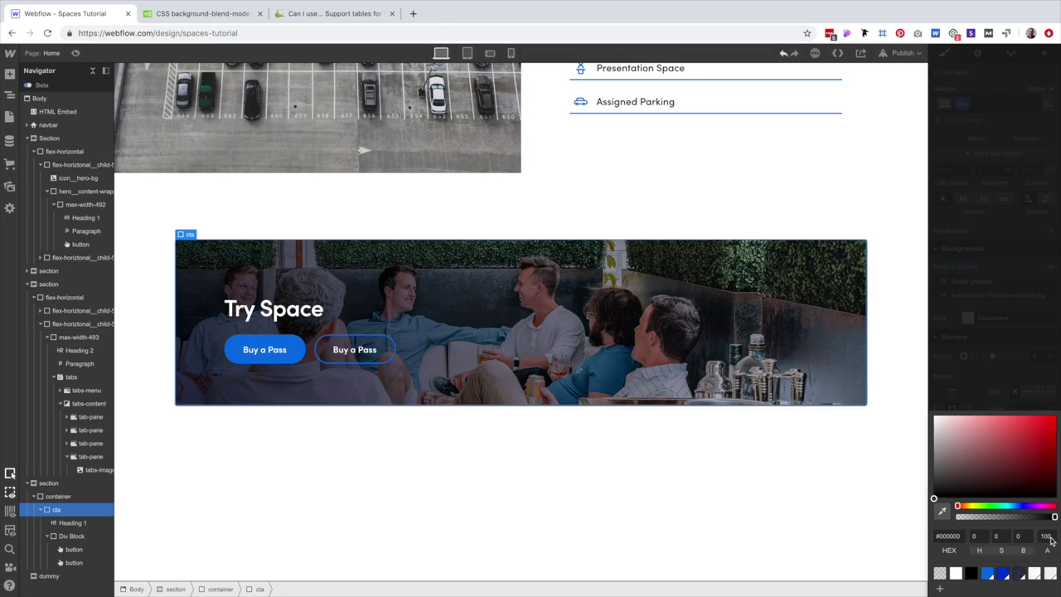
left_click(1020, 574)
type("14")
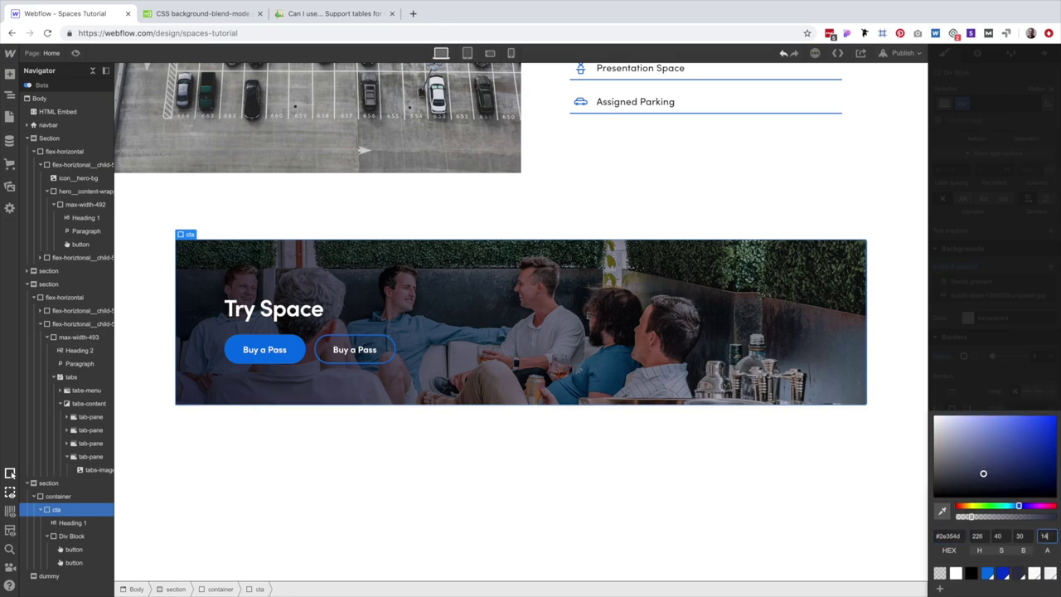
left_click(984, 359)
left_click(1023, 450)
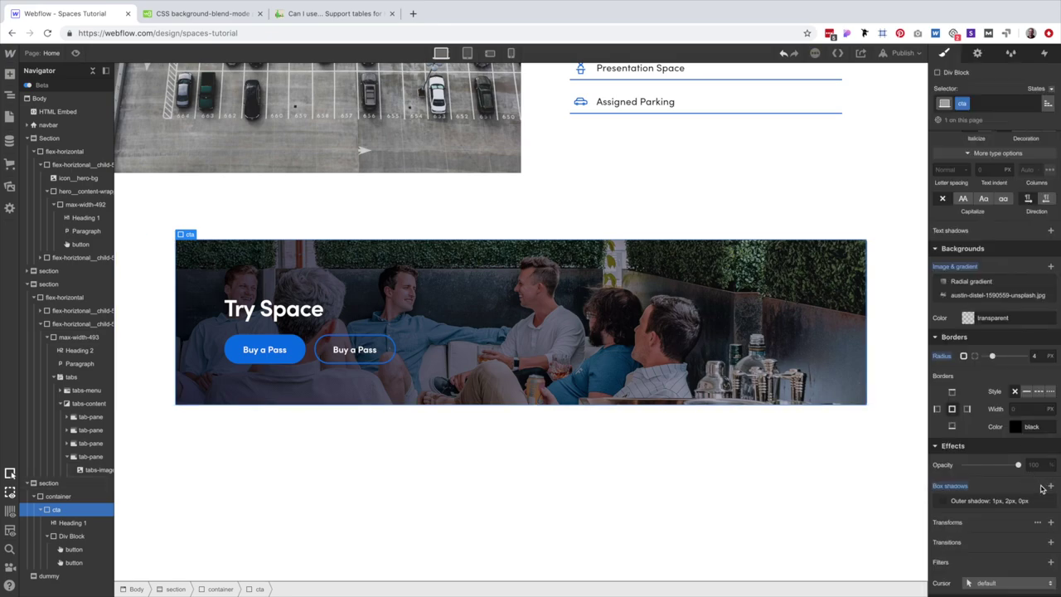
Check the second shadow in Sketch and add it to the cta block: angle 180, distance 4 px, blur 8 px, Slate at 12% opacity.
key("ctrl+Left")
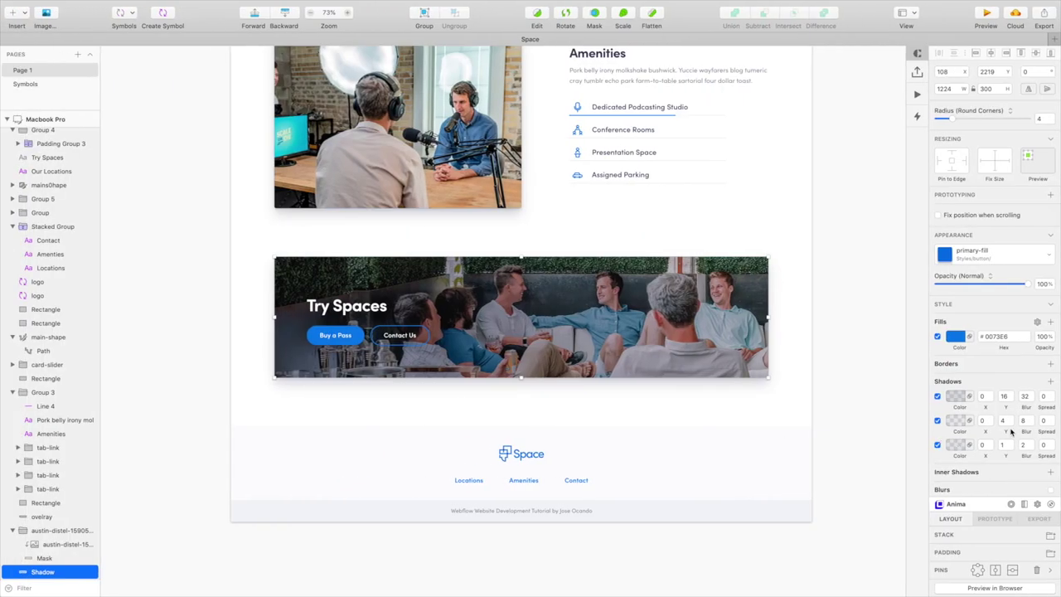
key("ctrl+Right")
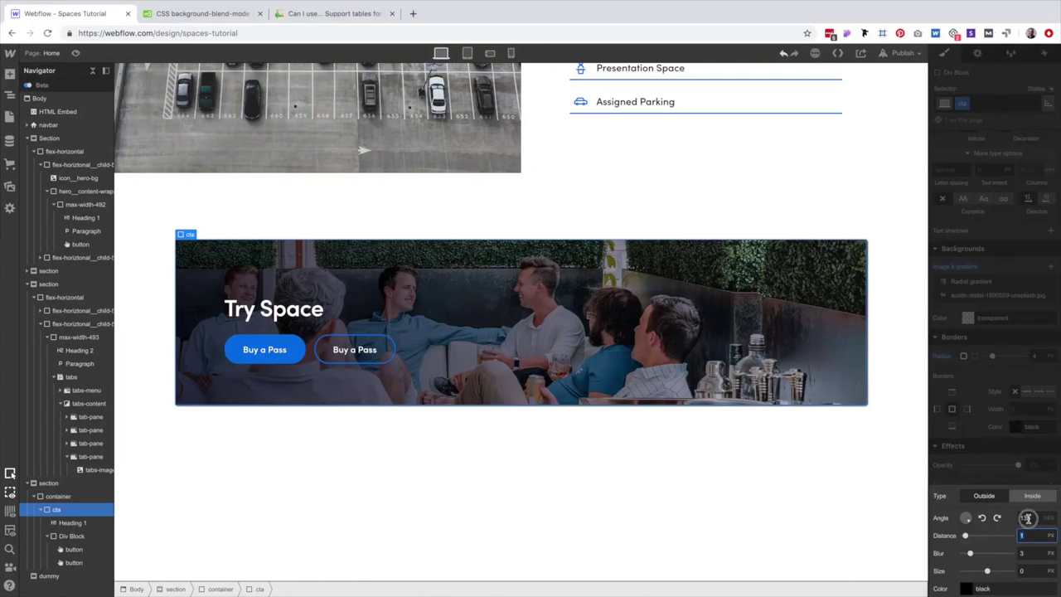
left_click(1027, 518)
type("180")
key("Tab")
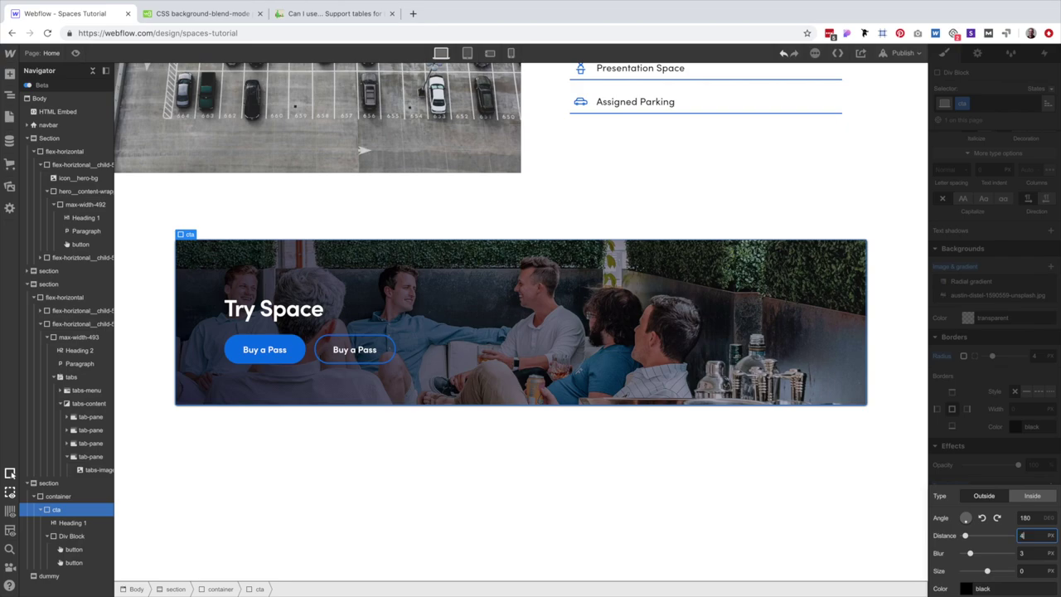
type("4")
key("Tab")
type("8")
left_click(965, 587)
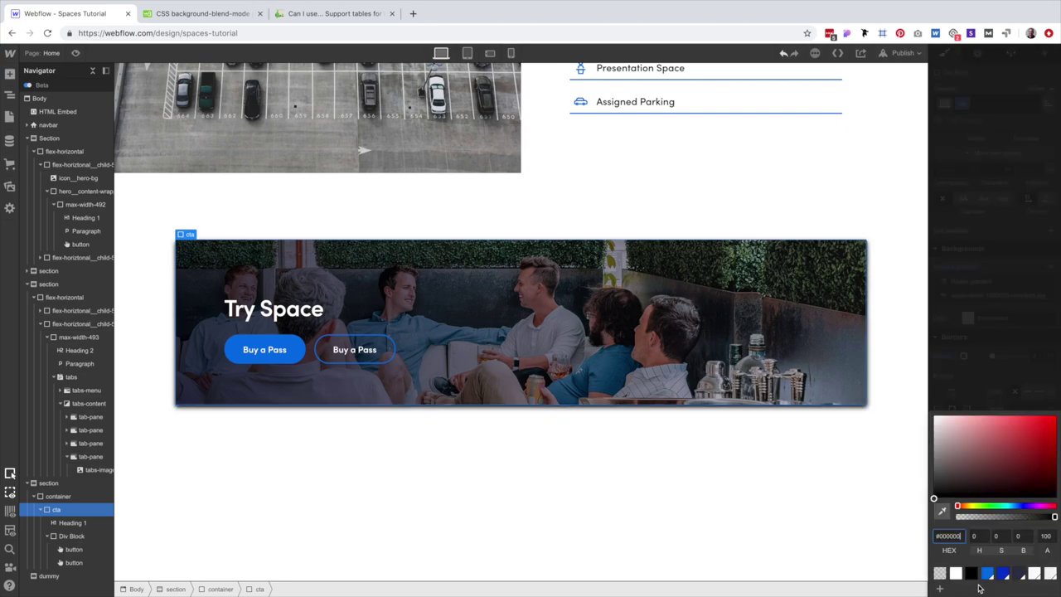
left_click(1021, 574)
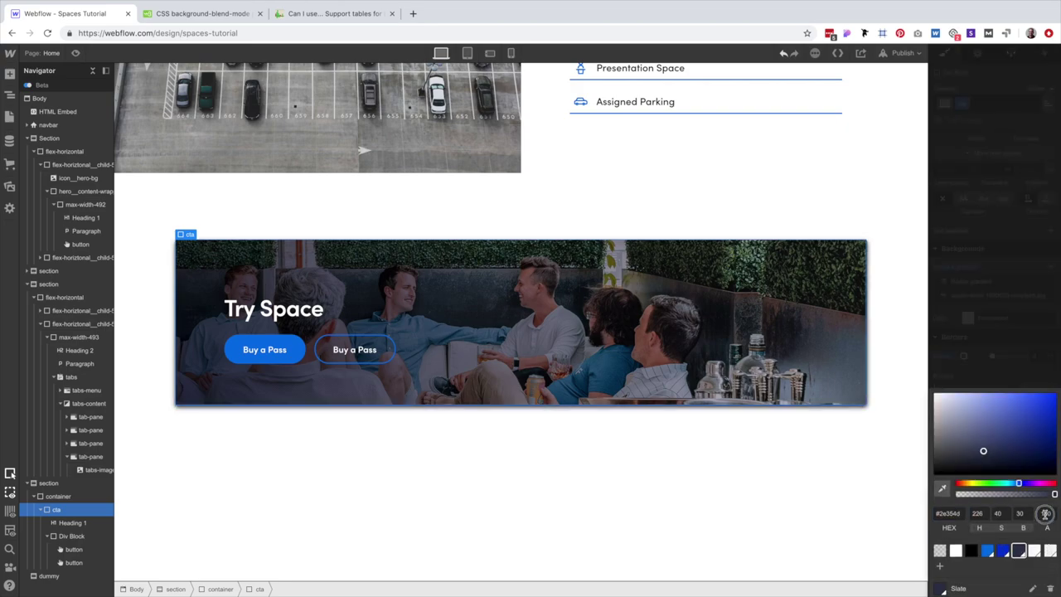
left_click(1046, 513)
type("12")
key("Return")
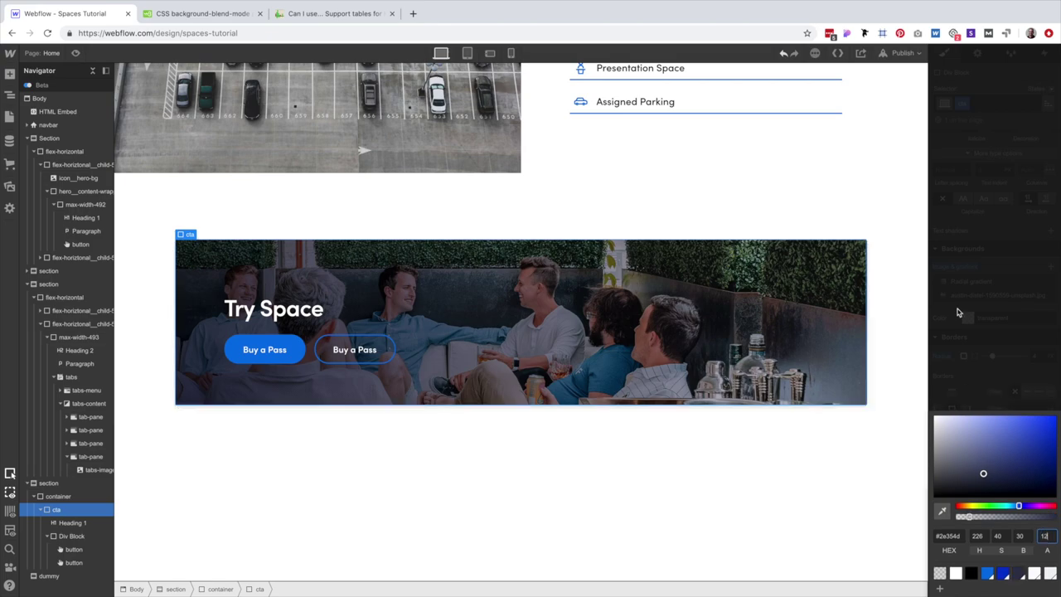
left_click(1018, 502)
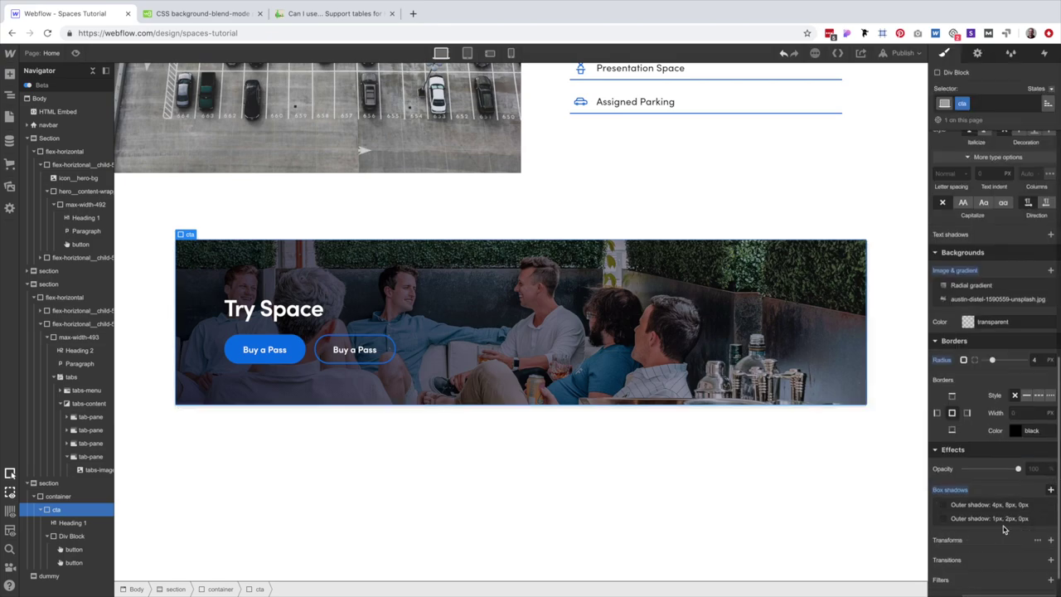
Add a third outside shadow to the cta block with angle 180, distance 16 px, blur 32 px and Slate at 20% opacity.
left_click(988, 504)
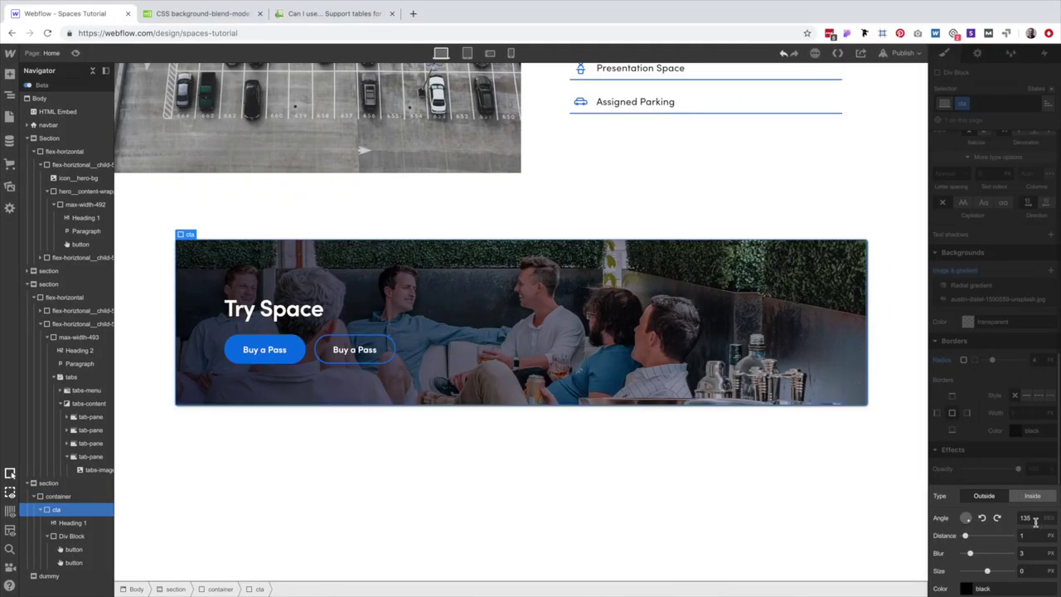
left_click(1033, 519)
type("180")
key("Tab")
type("16")
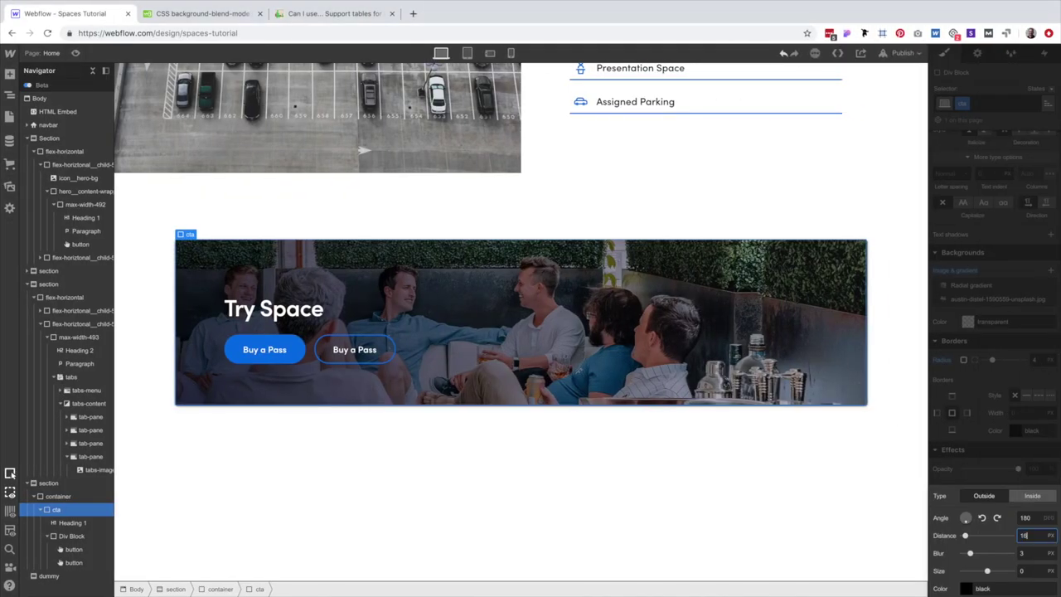
key("Tab")
type("32")
key("Tab")
left_click(968, 590)
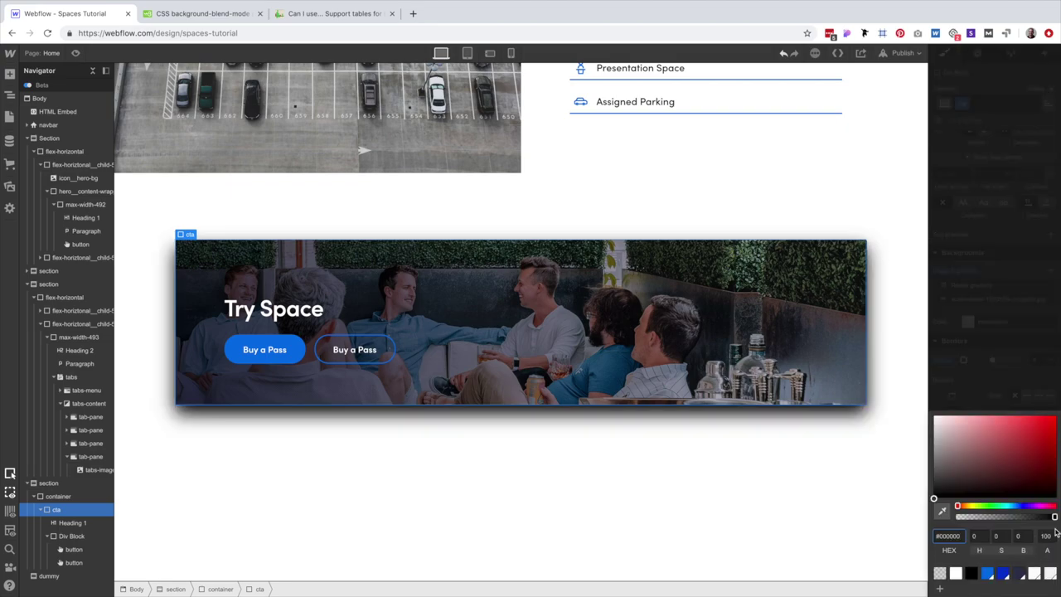
left_click(1045, 536)
left_click(1019, 574)
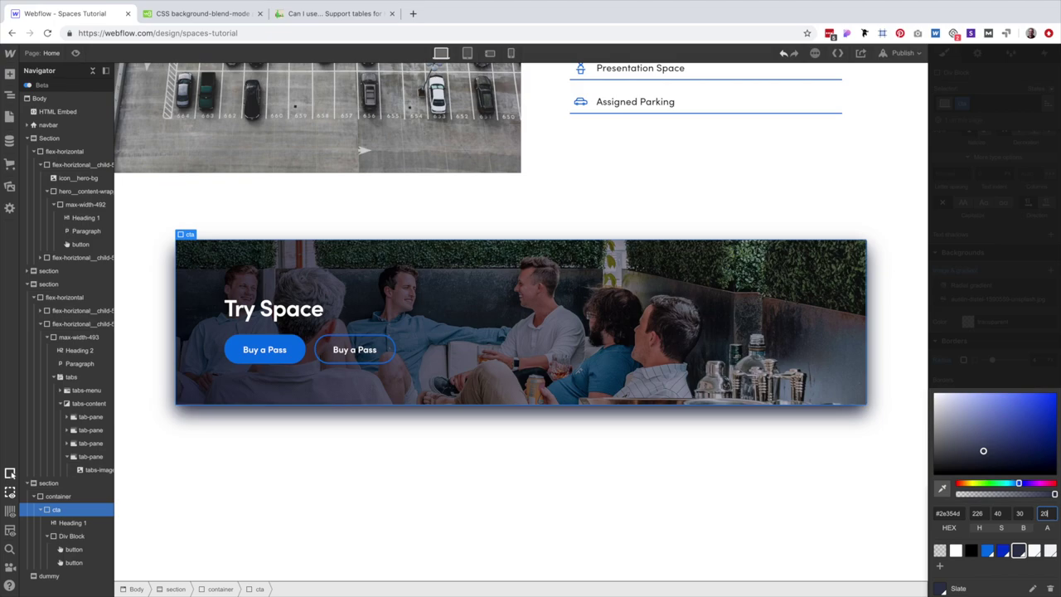
type("20")
key("Return")
left_click(1010, 320)
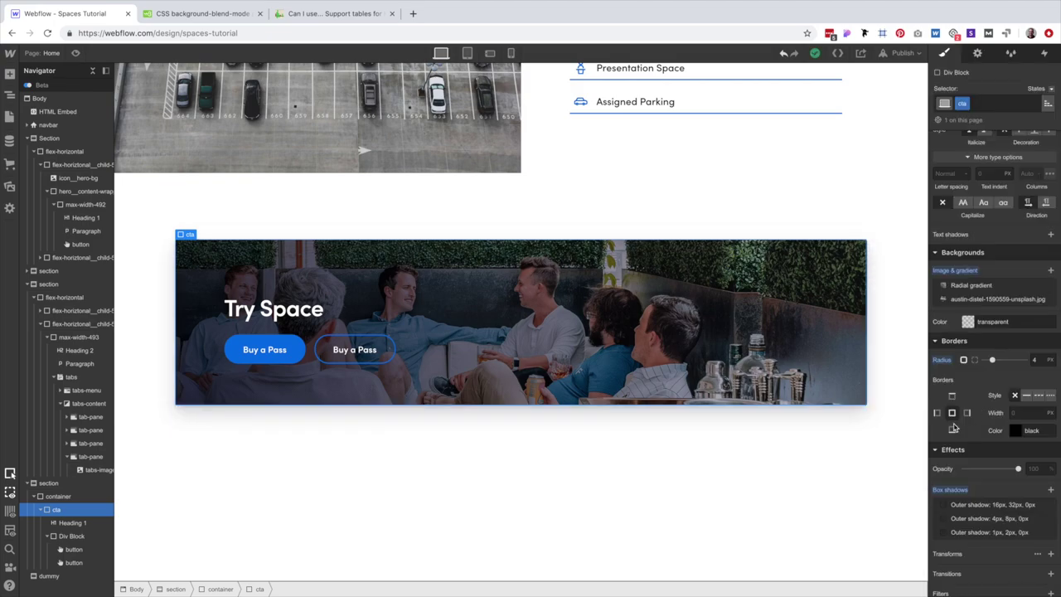
Preview the page to check the cta banner's layered shadows and buttons without the editing outlines.
left_click(882, 469)
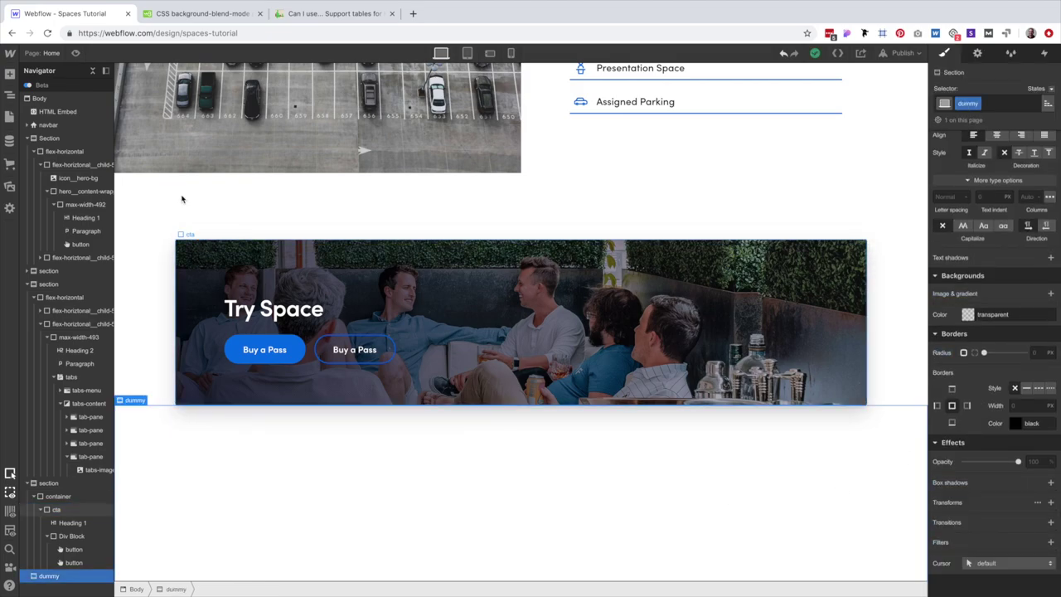
left_click(76, 53)
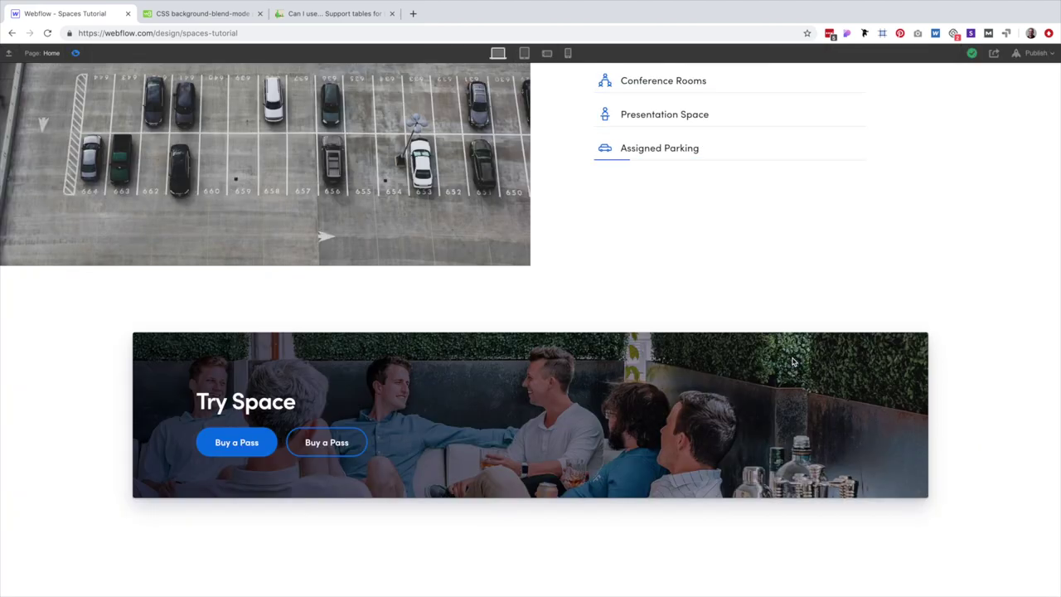
scroll(793, 362, "down", 3)
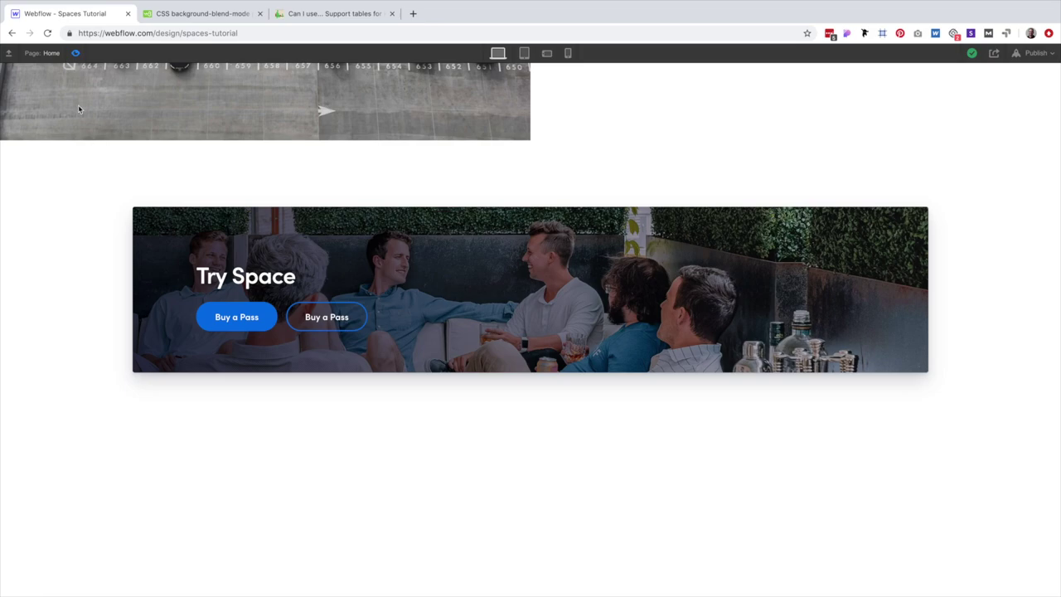
key("Escape")
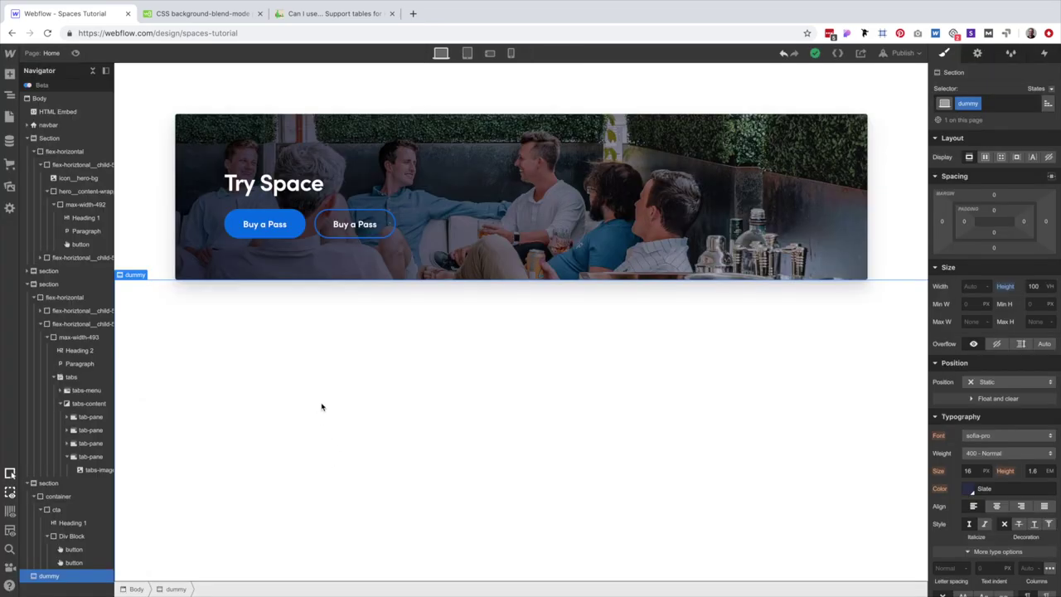
Change the banner's outline button text to "Contact Us" and delete the dummy section below the banner.
double_click(357, 224)
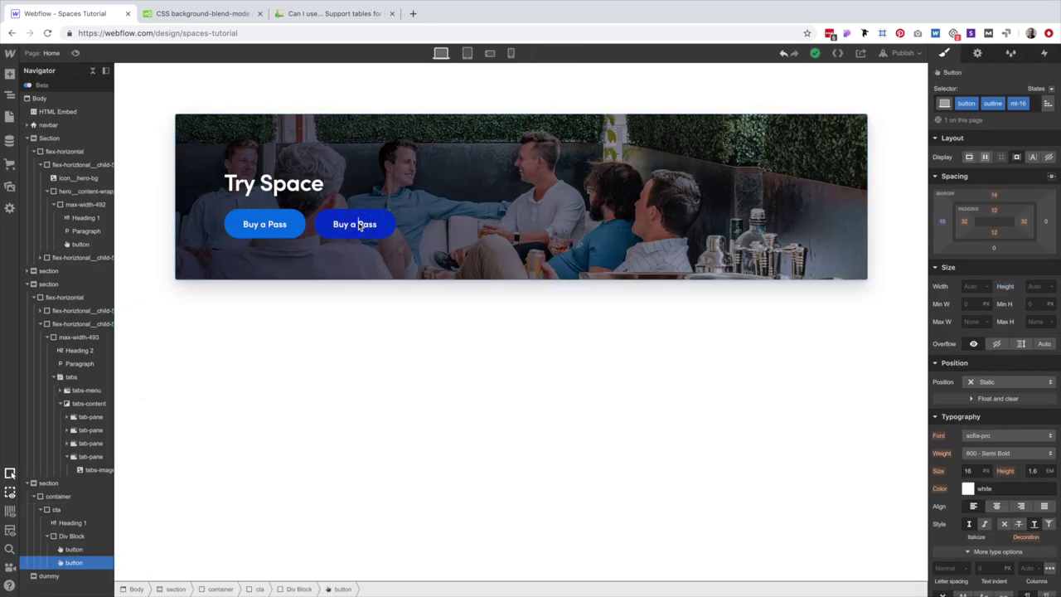
type("Contact Us")
left_click(407, 361)
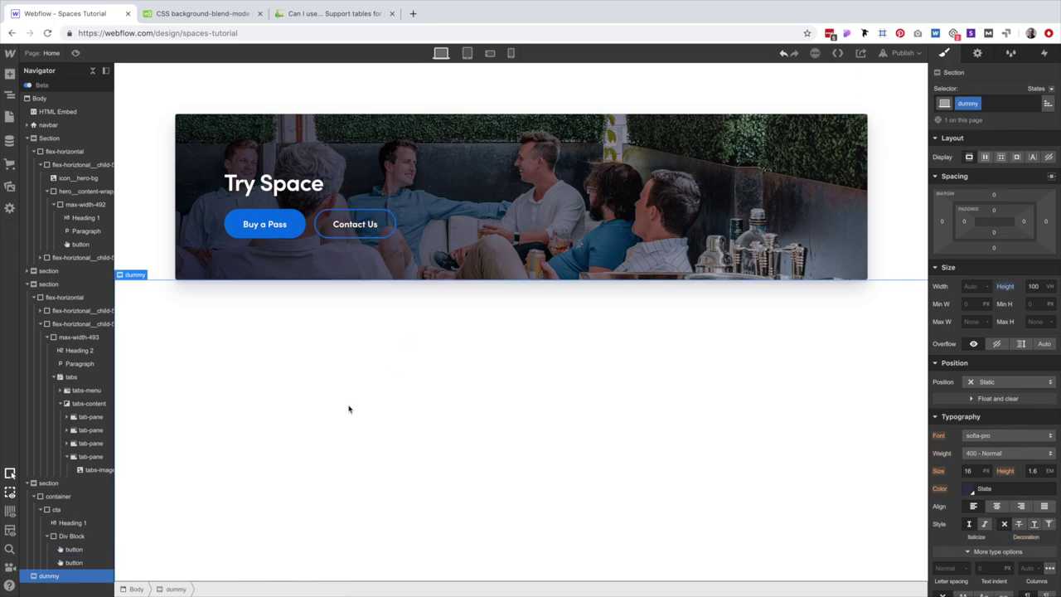
key("Delete")
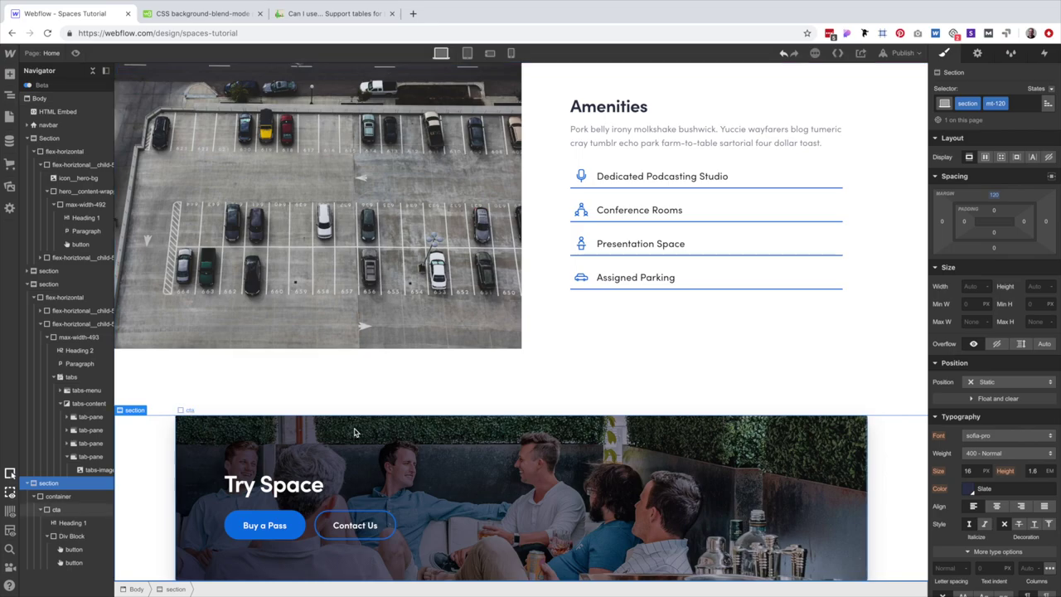
Add a new Section element at the end of the page Body, below the Try Space banner section.
key("super+e")
key("Escape")
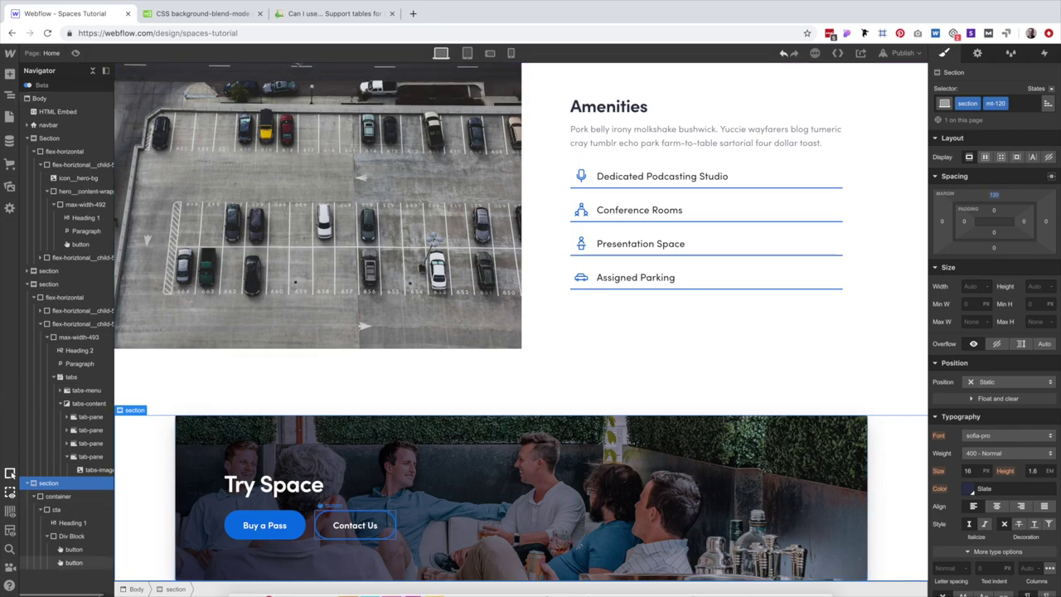
left_click(343, 379)
key("super+e")
type("sec")
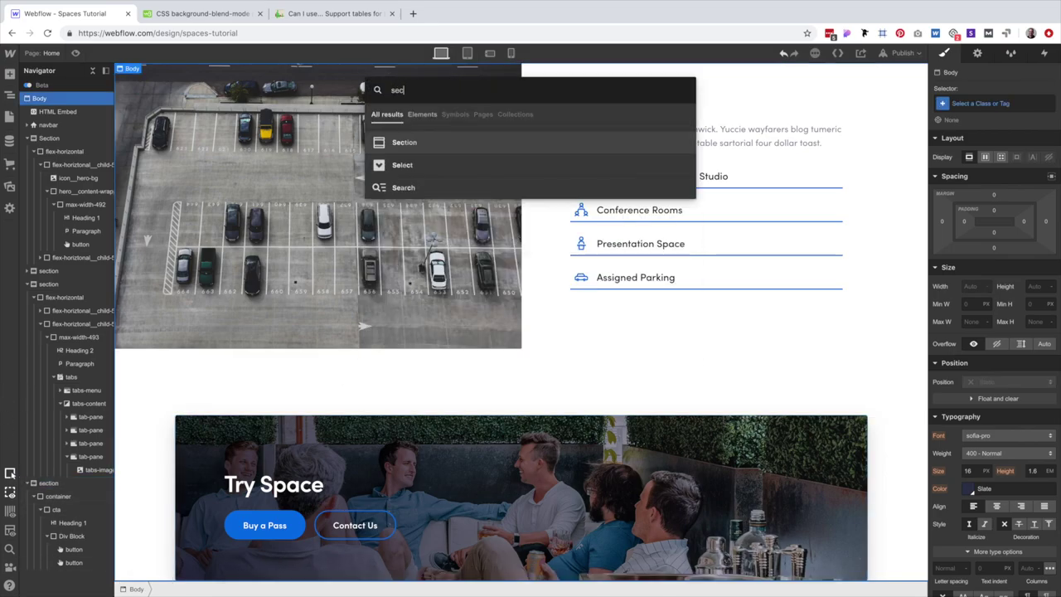
key("Return")
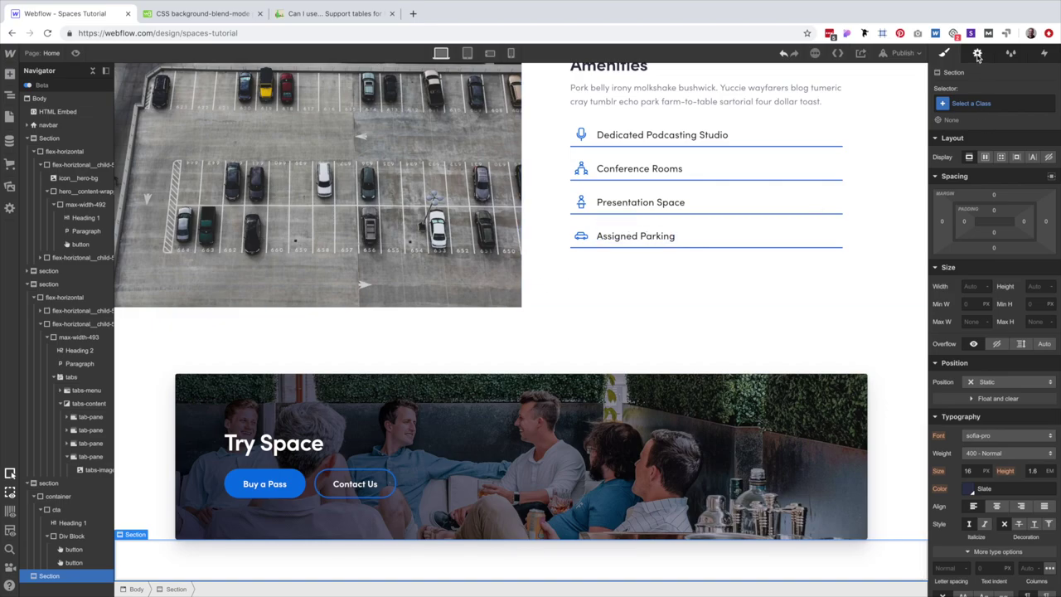
Set the new section's HTML tag to Footer.
left_click(977, 52)
left_click(985, 111)
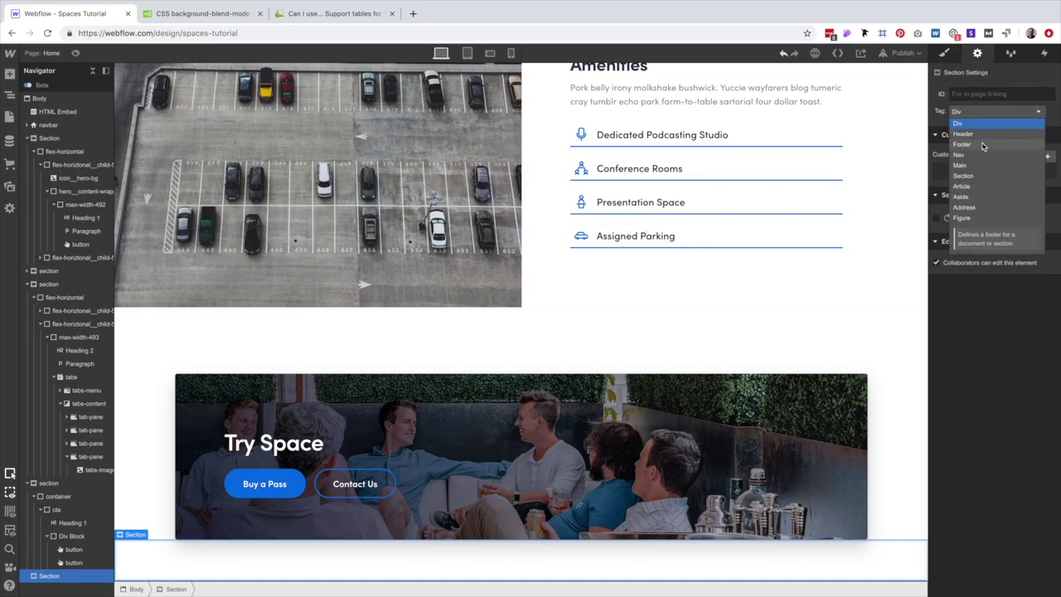
left_click(984, 144)
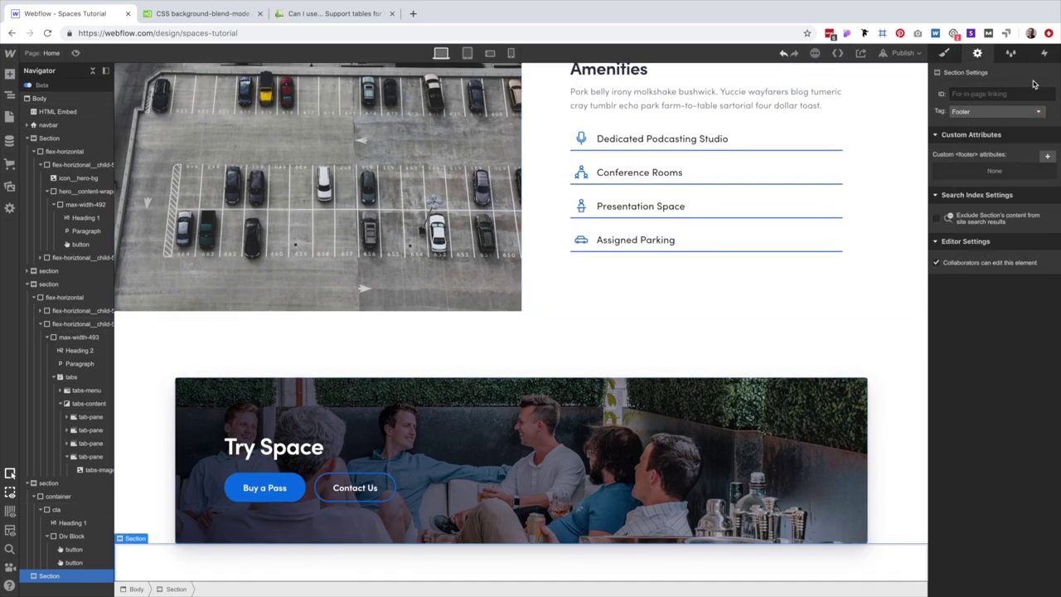
Apply the section class with the light-blue and mt-120 combo classes to the footer section.
left_click(944, 52)
left_click(986, 103)
type("section")
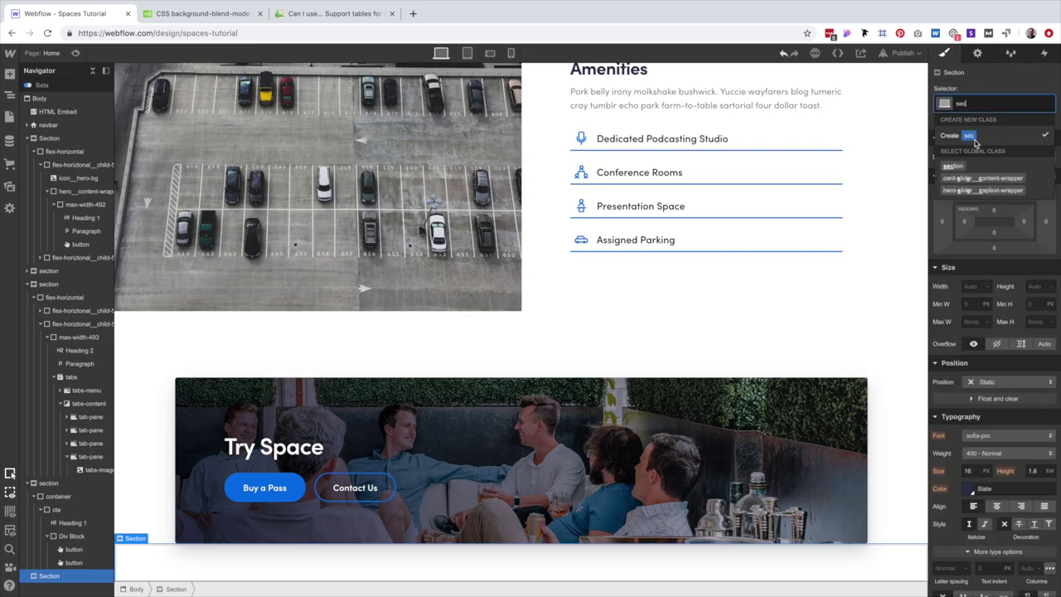
key("Return")
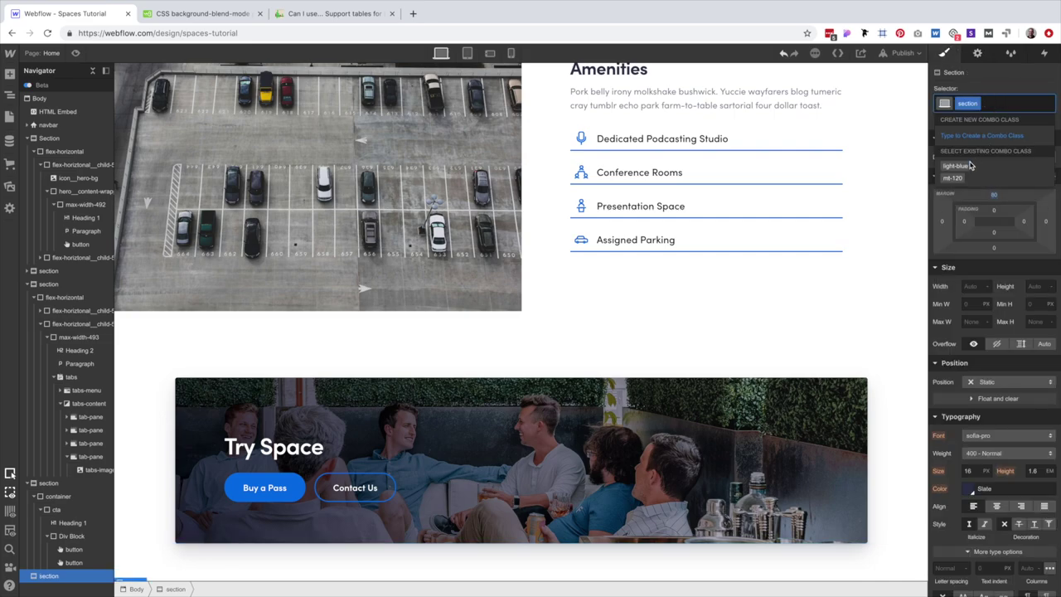
left_click(957, 166)
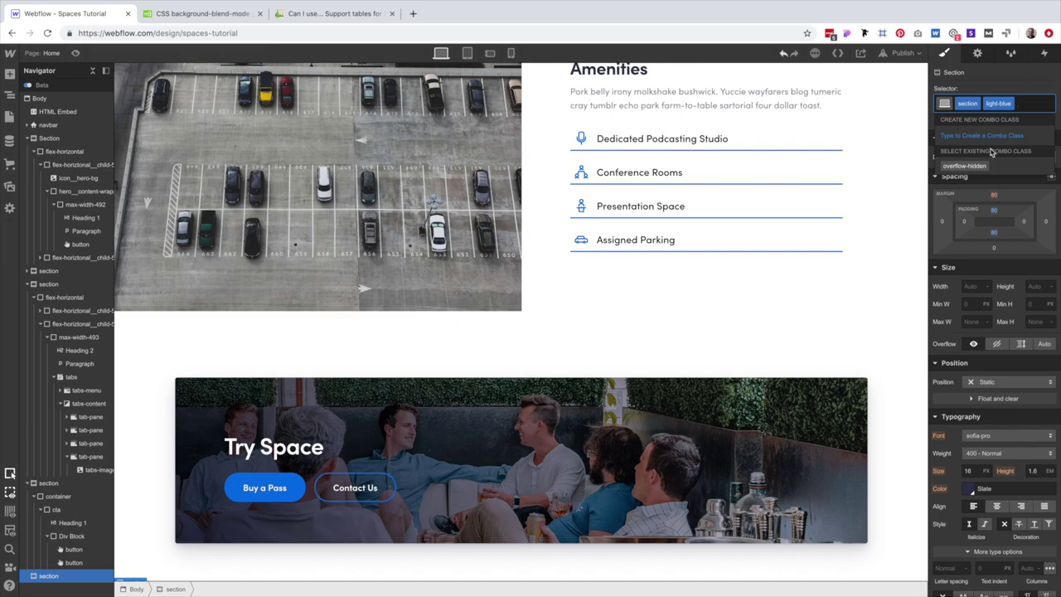
type("mt-120")
key("Return")
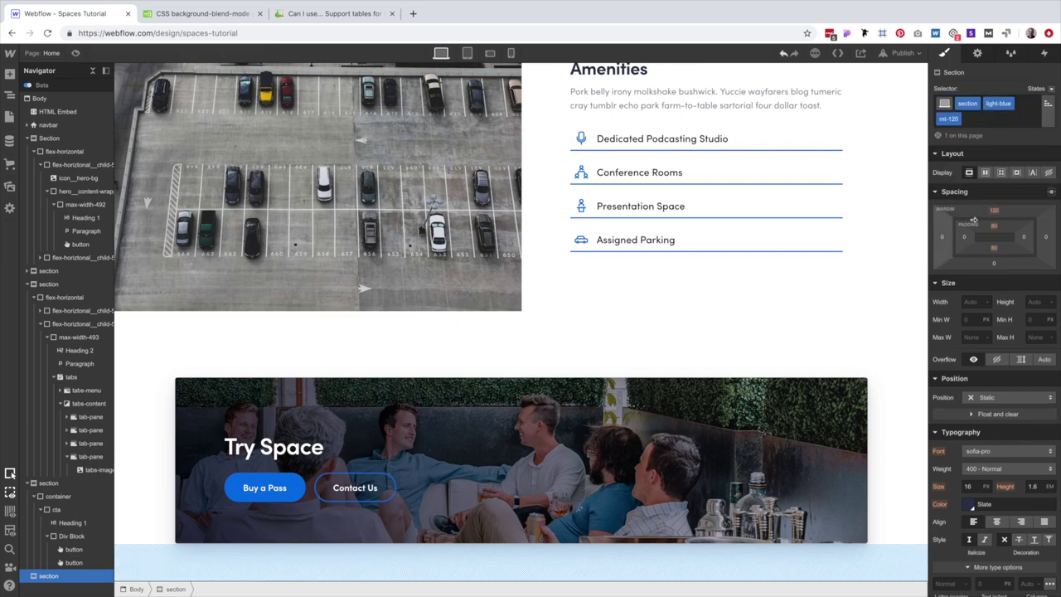
Check the footer in the Sketch design, then back in Webflow duplicate the mt-120 combo class as footer-section.
scroll(576, 378, "down", 3)
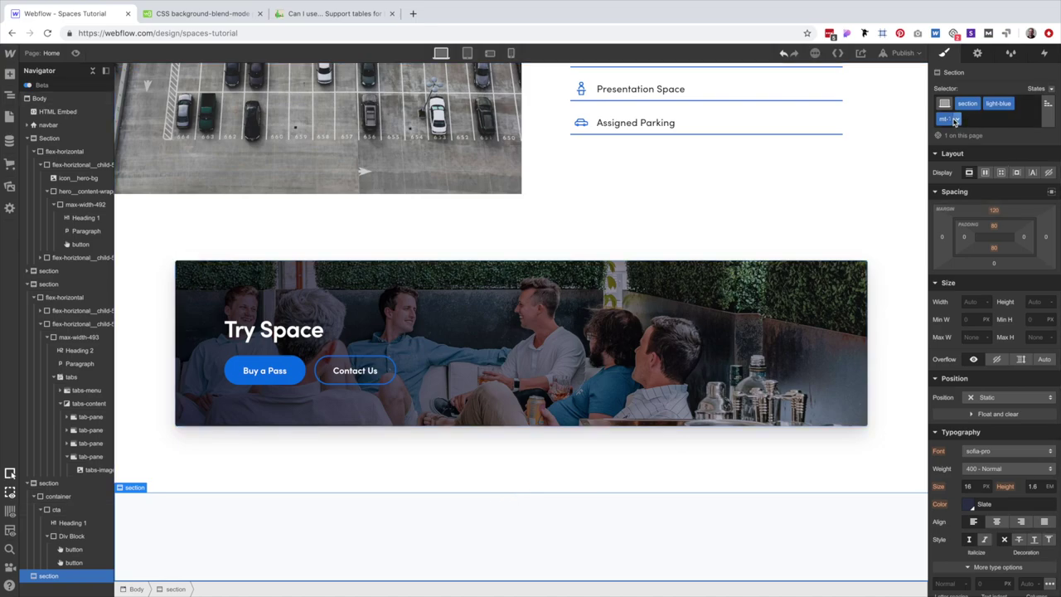
key("ctrl+Left")
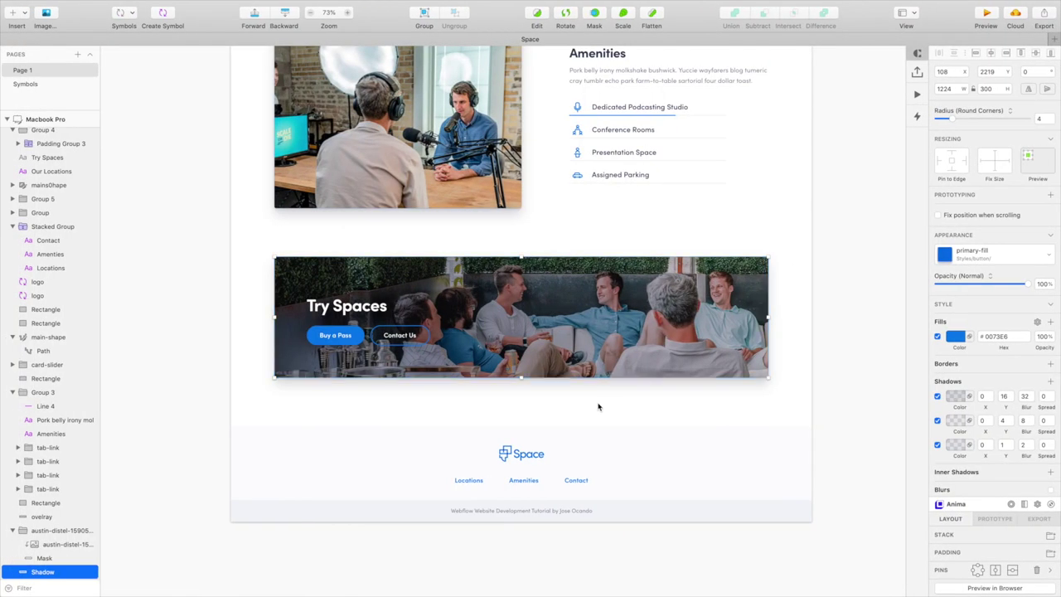
key("ctrl+Right")
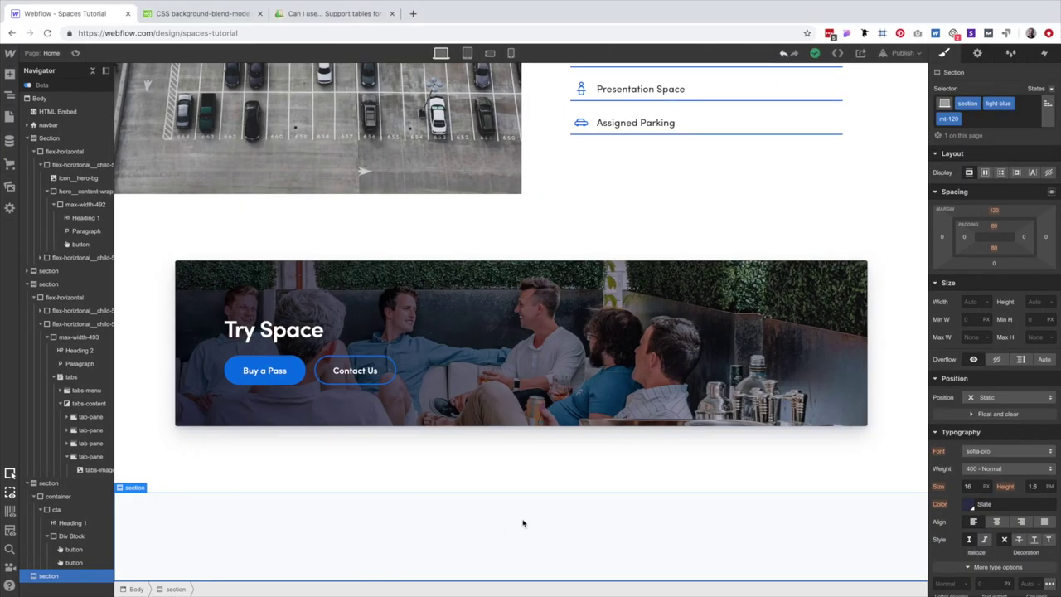
left_click(957, 119)
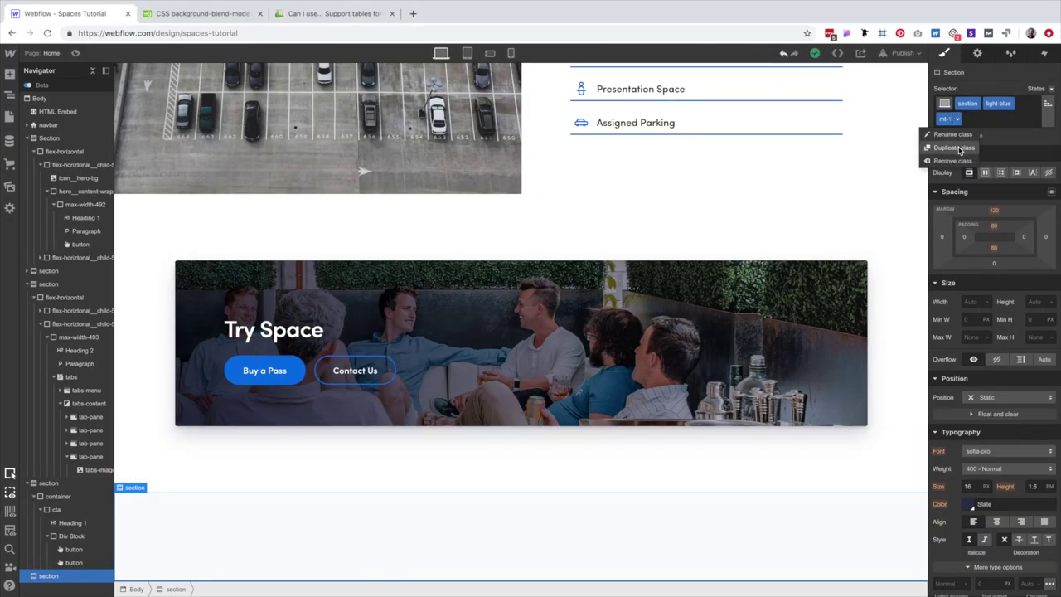
left_click(955, 148)
type("fp")
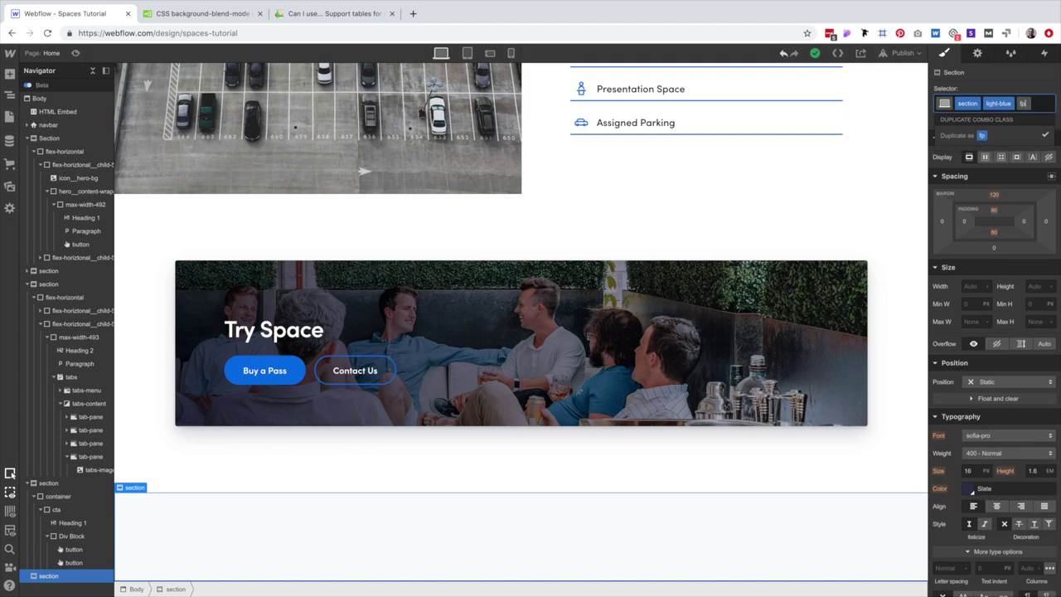
type("oter-section")
key("Return")
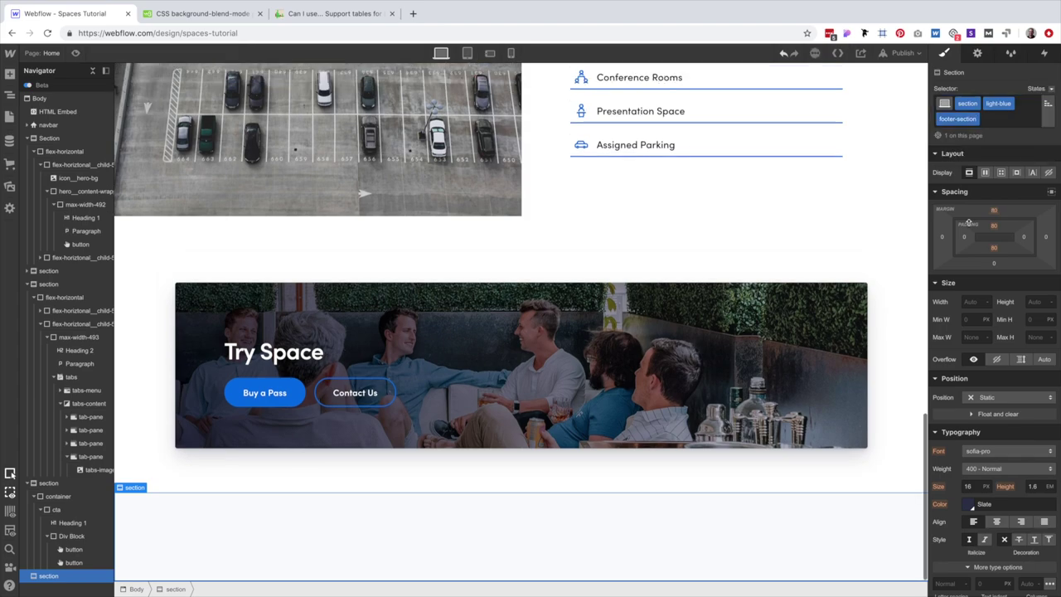
Give the footer section a 120 px top margin and 40 px of padding at the top and bottom.
left_click(996, 213)
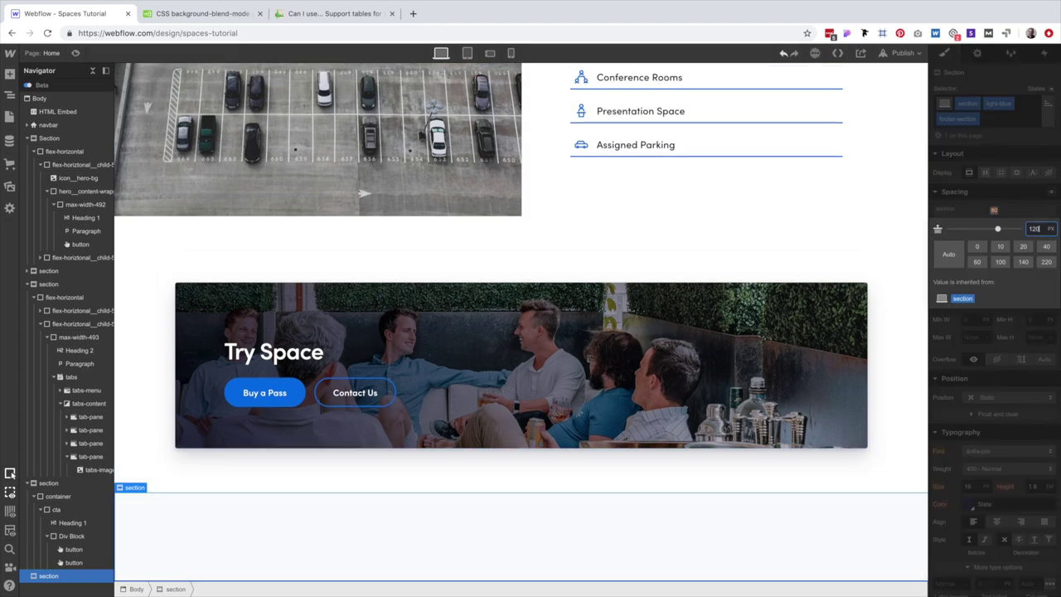
key("Return")
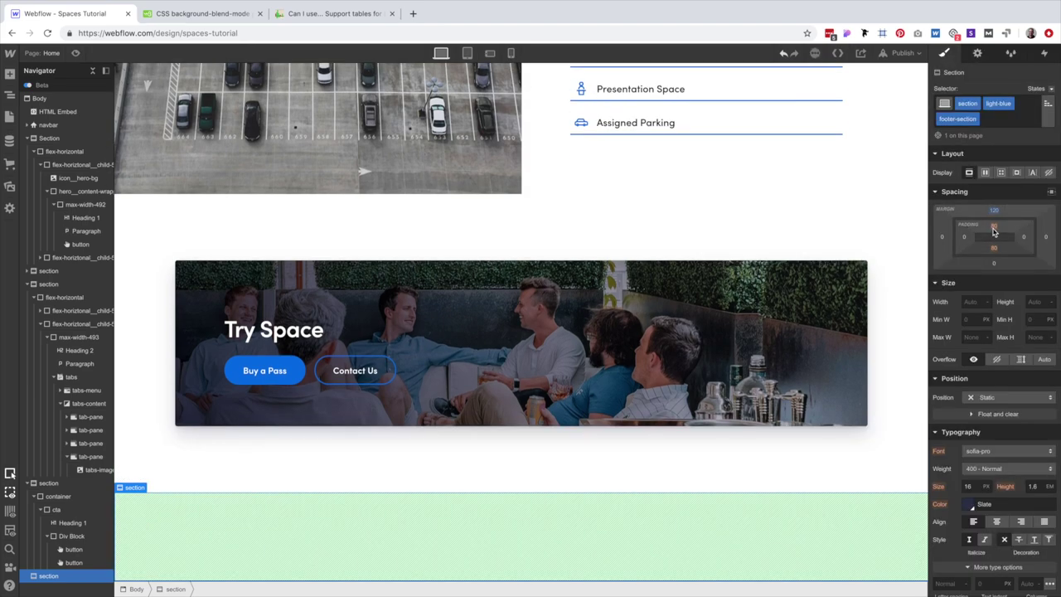
left_click(995, 230)
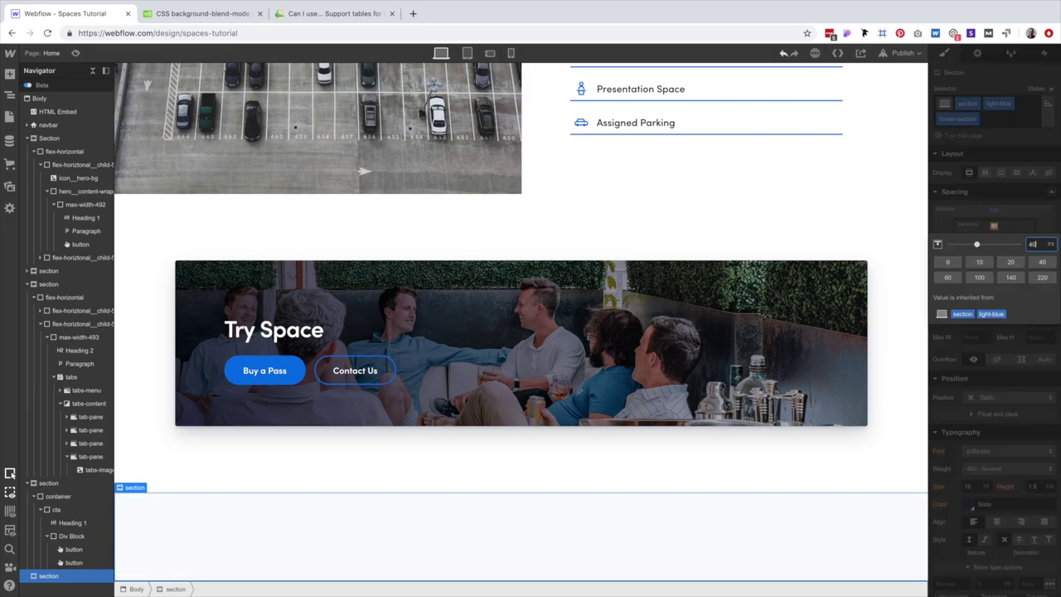
type("40")
key("Return")
left_click(995, 250)
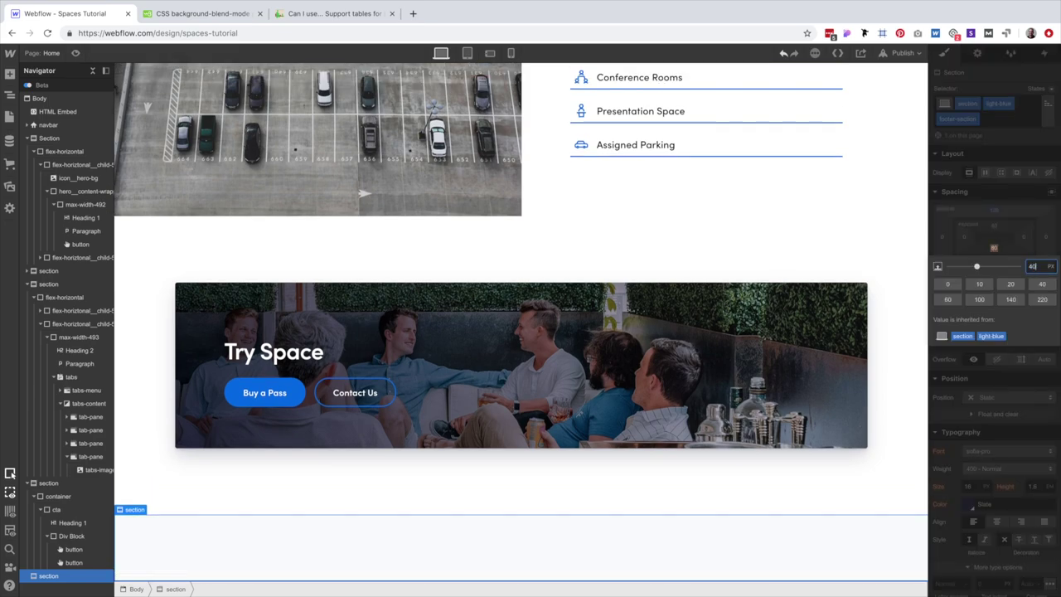
type("40")
key("Return")
Try a built-in Container element inside the footer section and undo its insertion.
key("super+e")
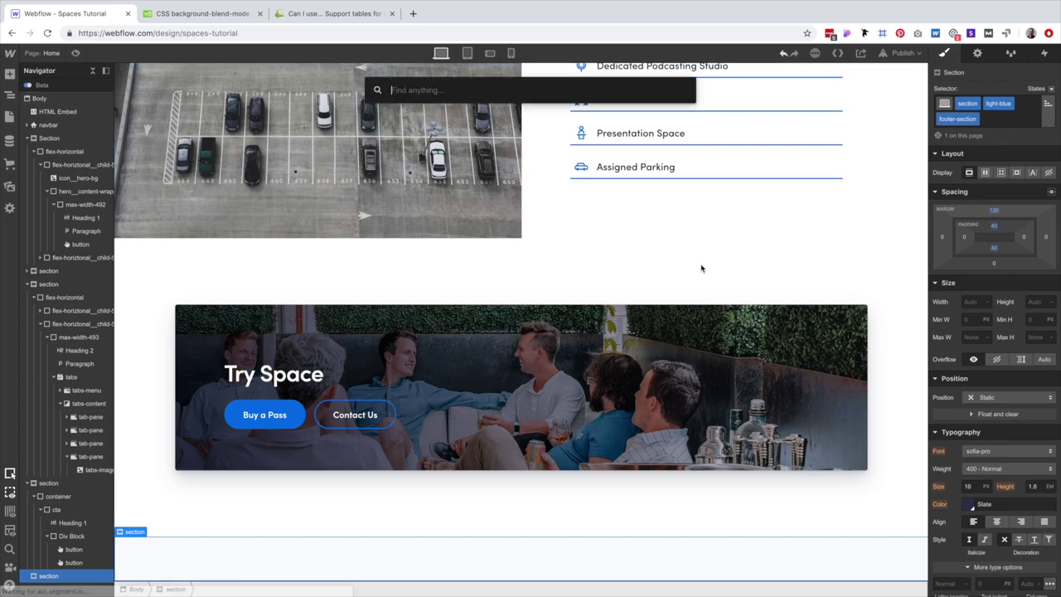
key("Escape")
key("super+e")
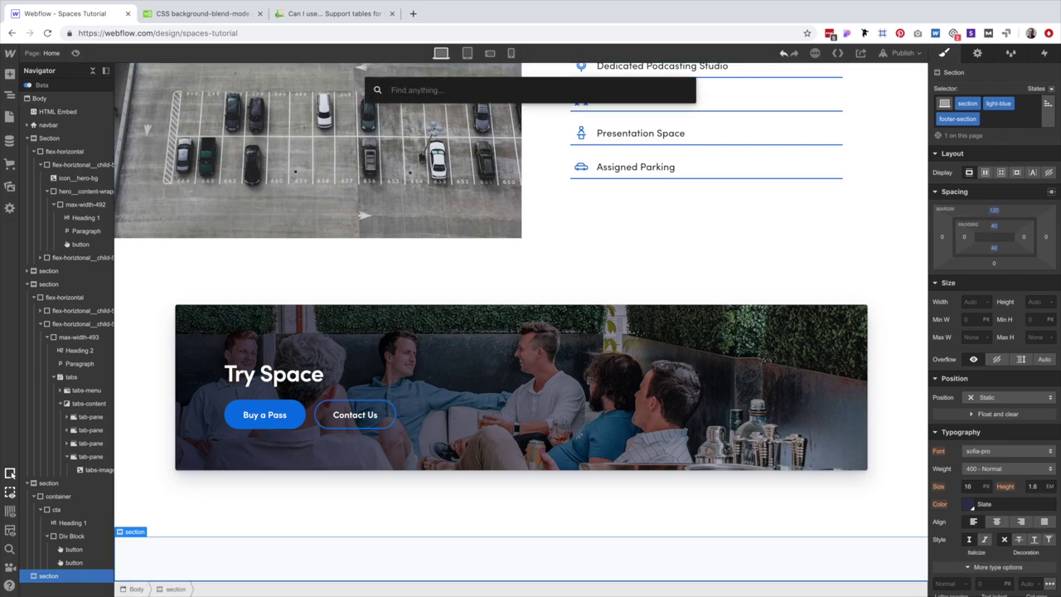
type("cont")
key("Return")
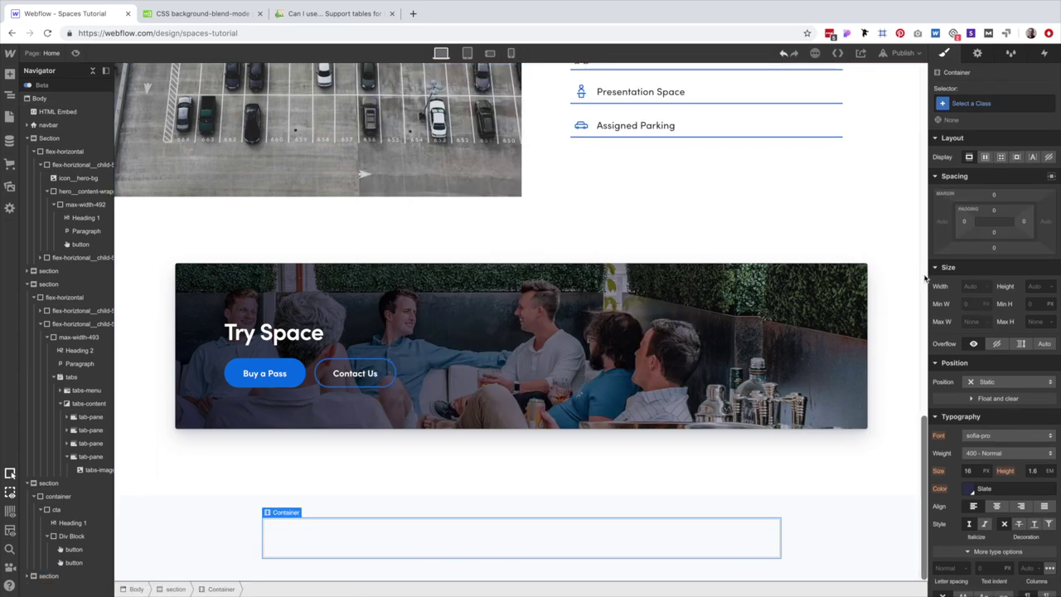
key("super+z")
Add a Div Block and place it inside the footer section.
key("super+e")
type("div")
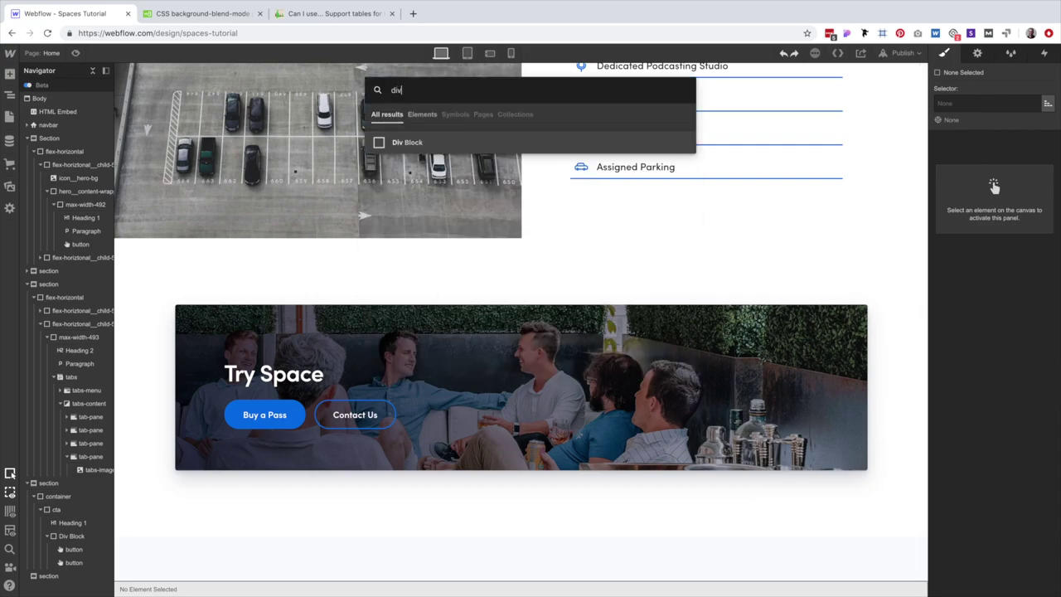
key("Return")
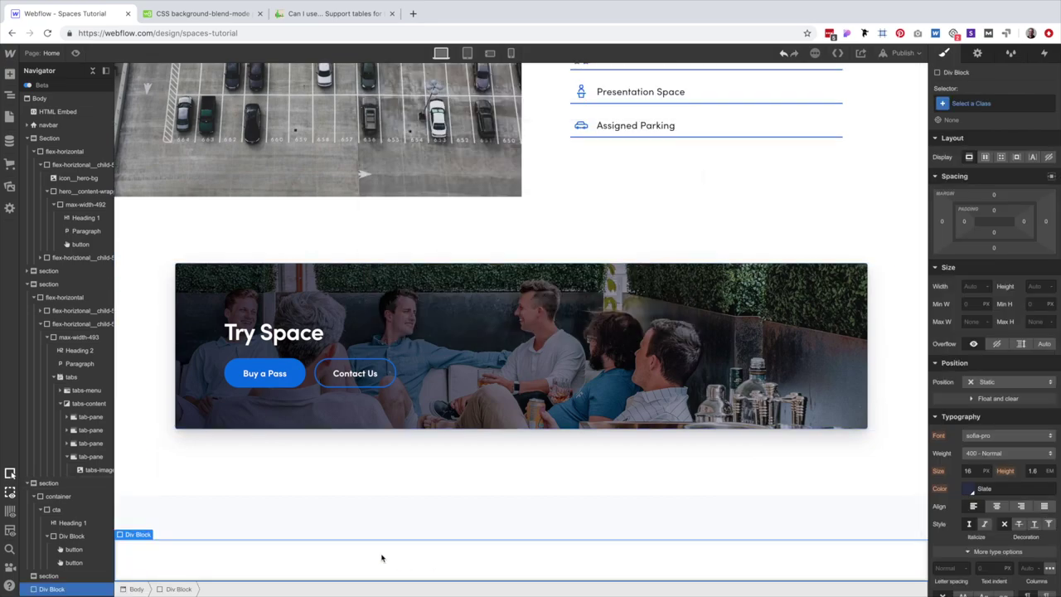
left_click_drag(381, 556, 449, 516)
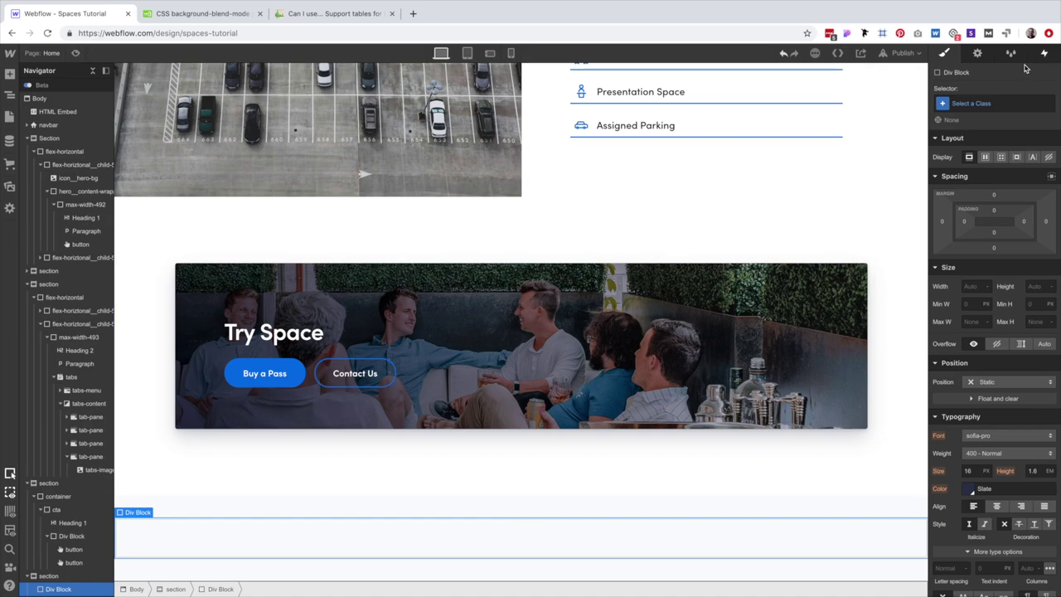
Apply the existing container class to the footer's new div block.
key("super+Return")
type("cont")
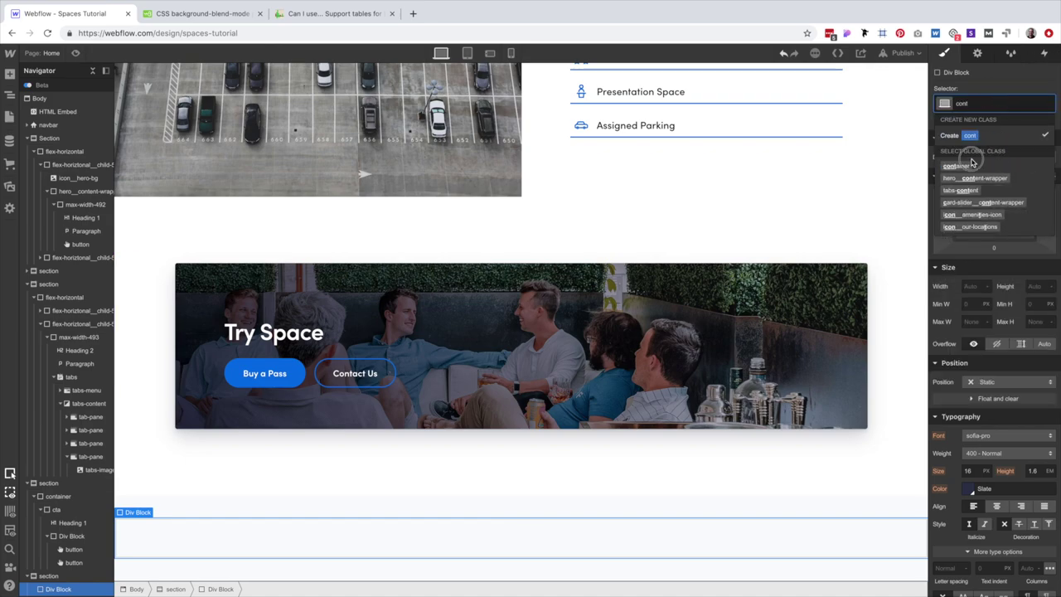
key("Escape")
left_click(992, 105)
type("cont")
key("Return")
Insert a Link Block inside the footer's container.
key("super+e")
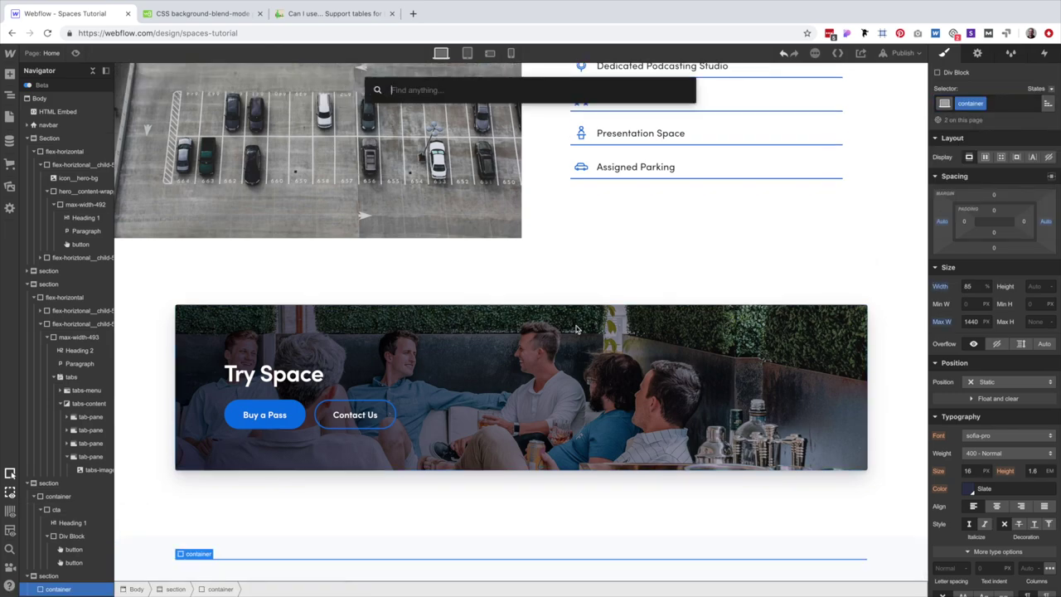
type("k")
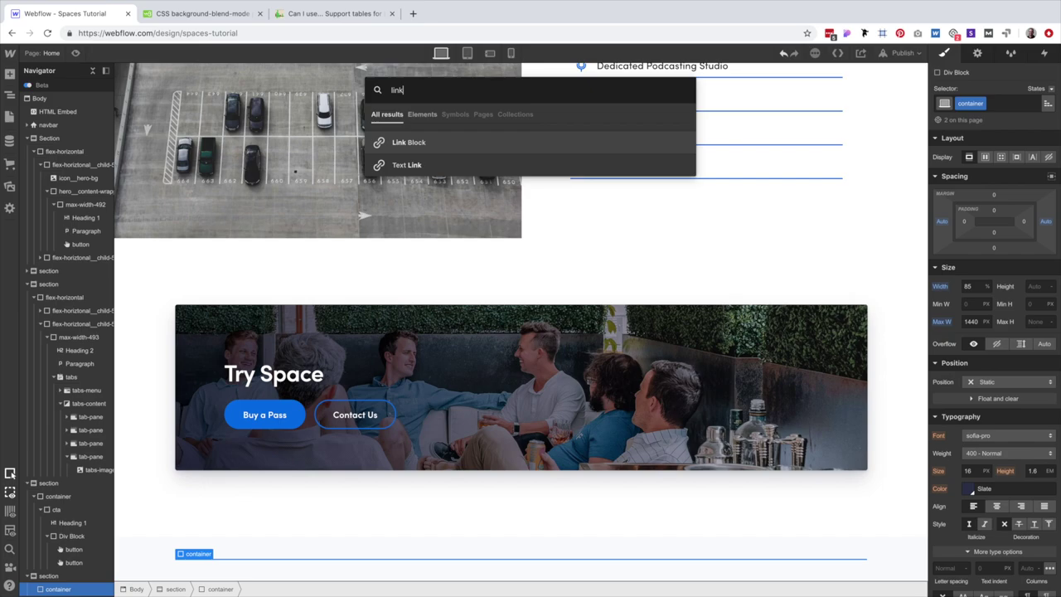
key("Return")
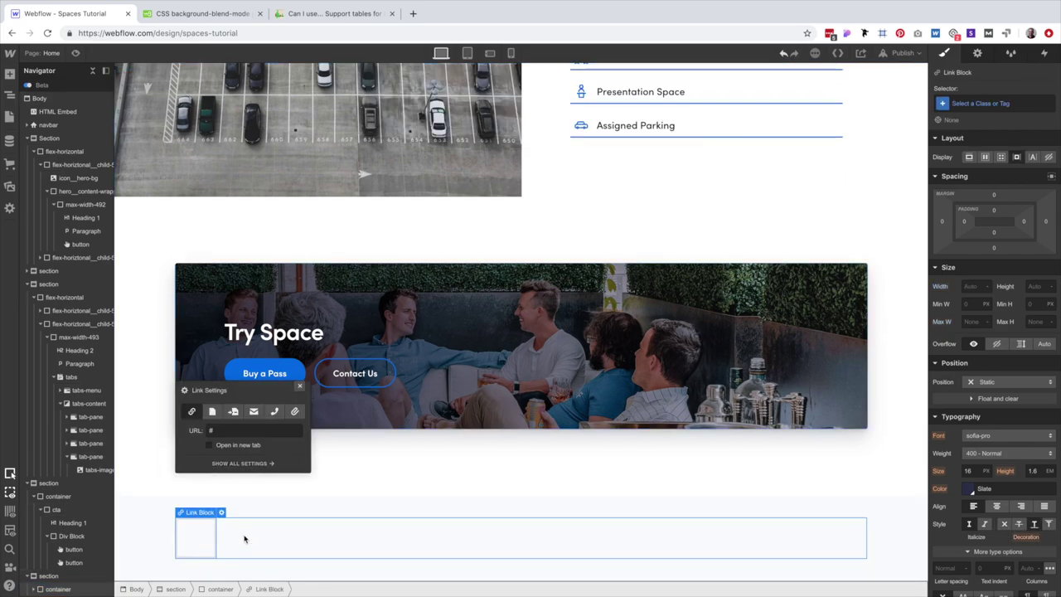
Add the existing text-align-center combo class to the footer's container.
left_click(245, 537)
left_click(1012, 105)
type("tex")
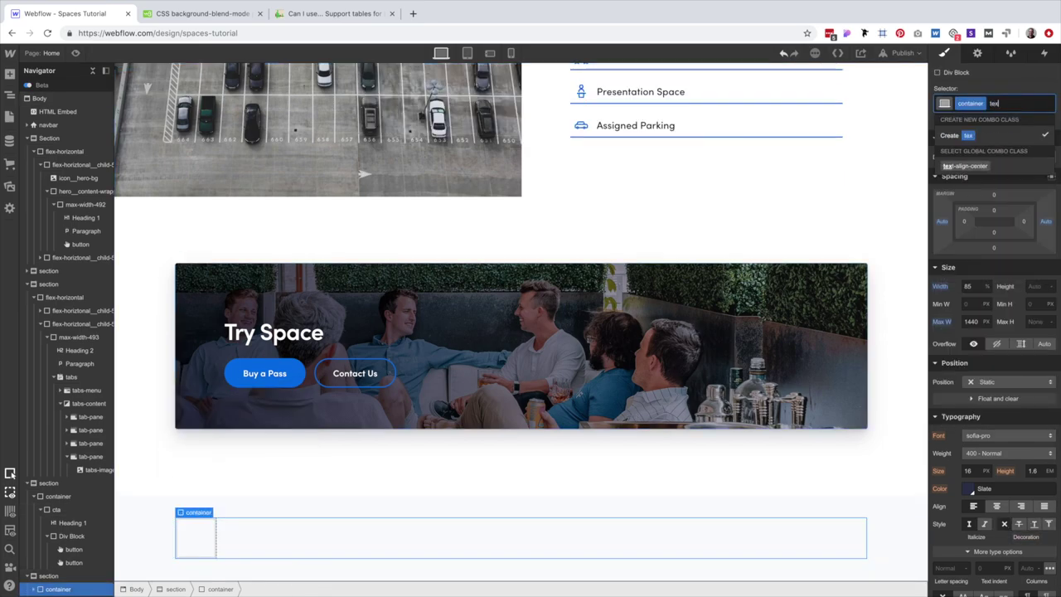
type("t-al")
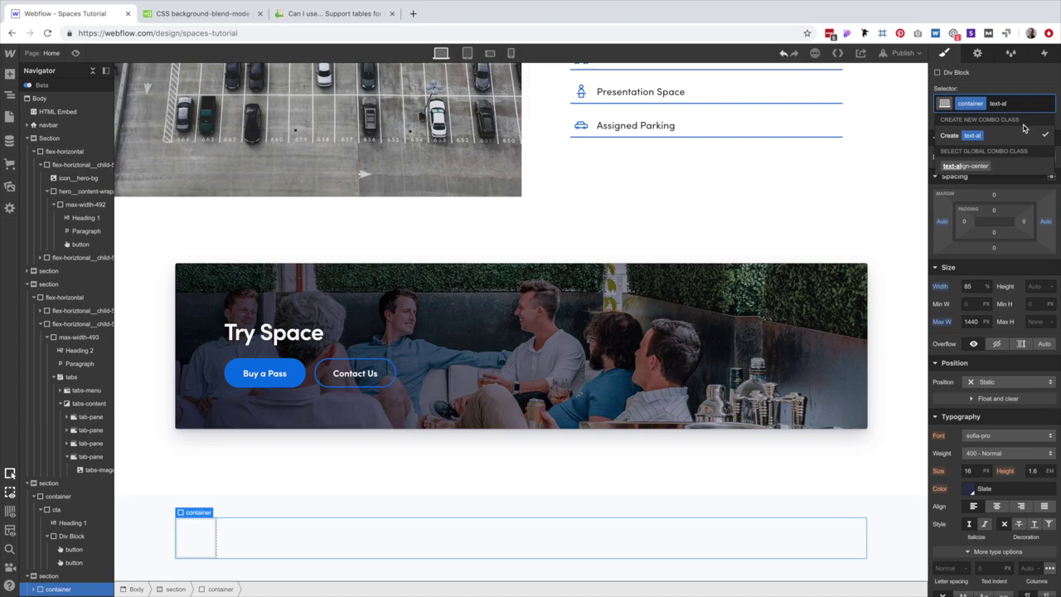
left_click(965, 166)
Copy the logo image from the navbar and paste it into the footer's Link Block.
left_click(511, 527)
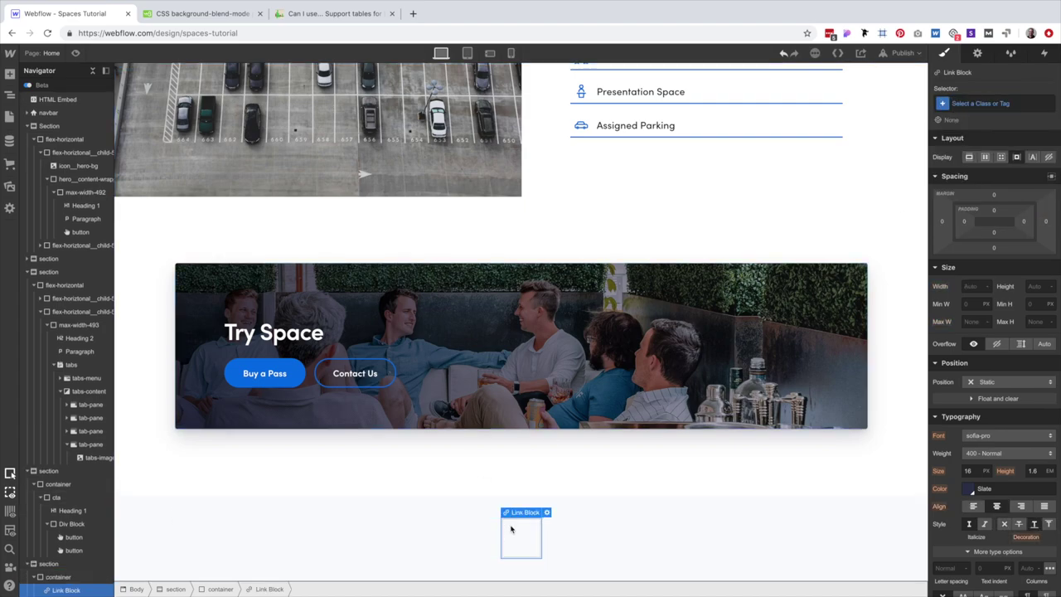
key("super+k")
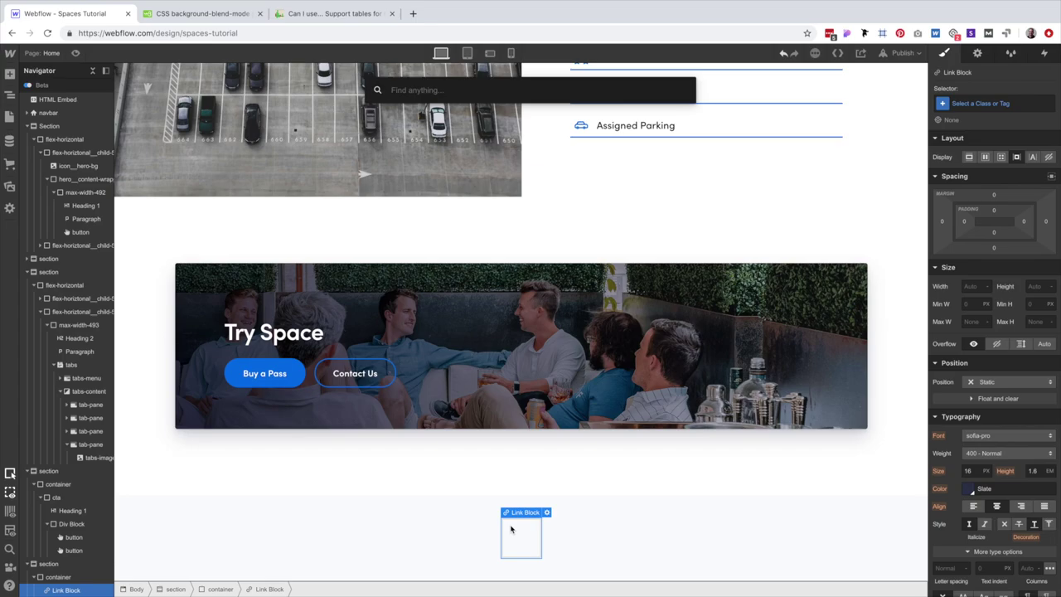
key("Escape")
scroll(380, 307, "up", 20)
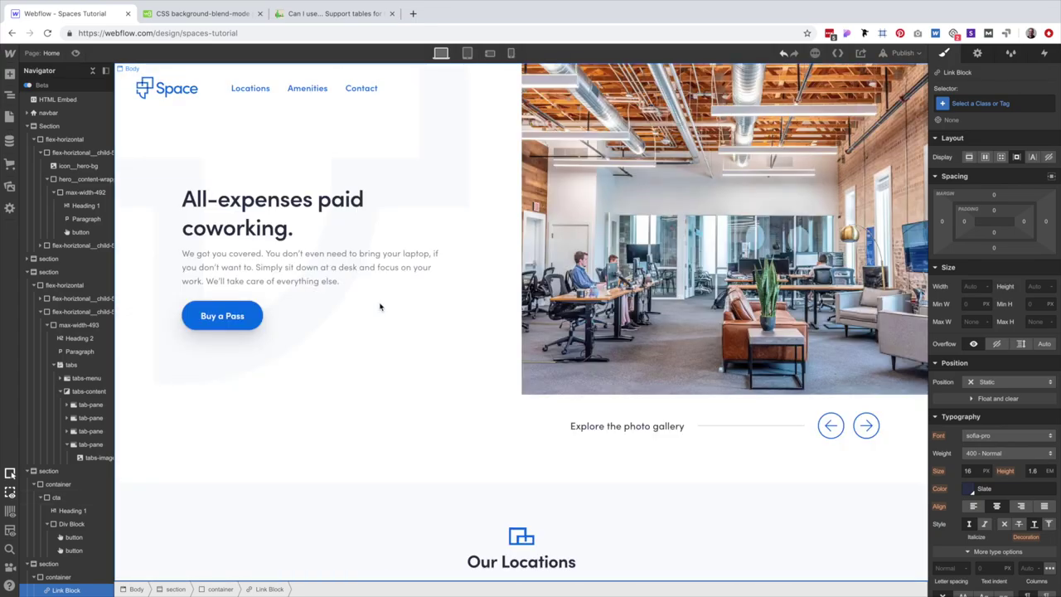
left_click(166, 88)
scroll(398, 348, "down", 15)
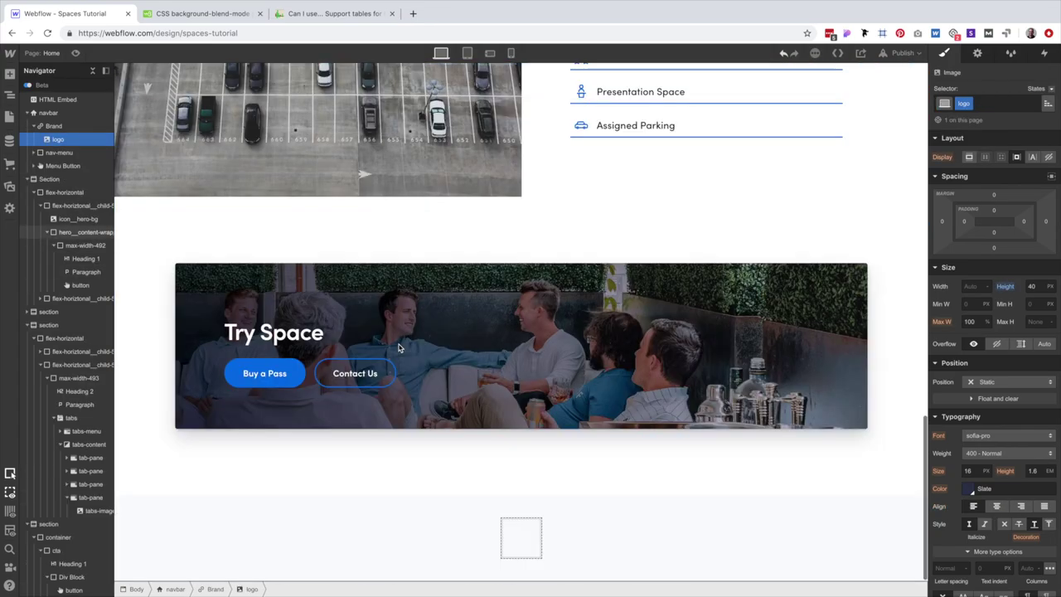
left_click(523, 539)
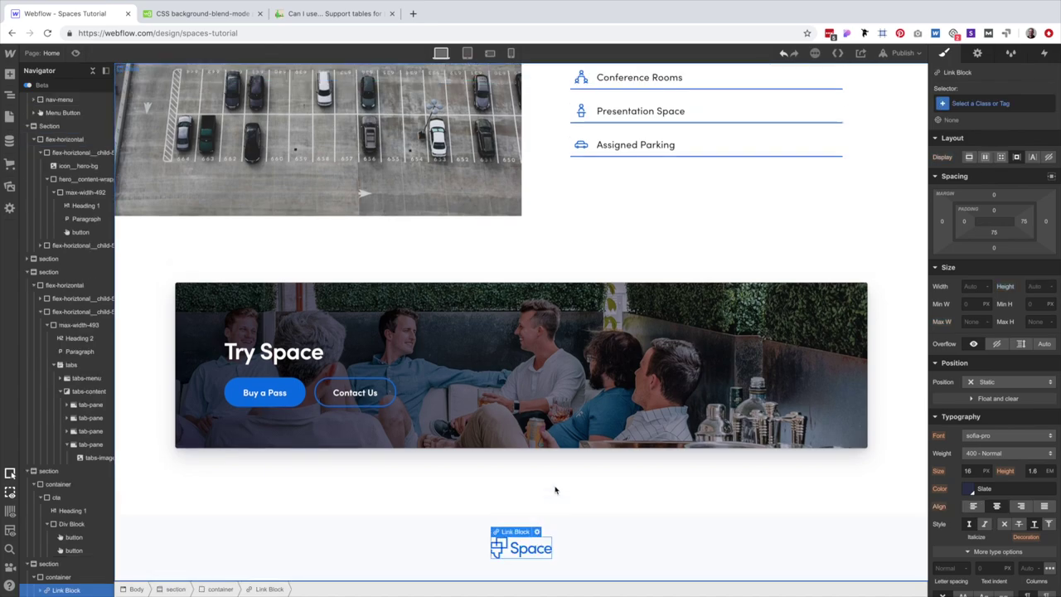
Add a Div Block below the logo in the footer container and give it a new class named footer-links-wrapper.
left_click(217, 589)
key("super+e")
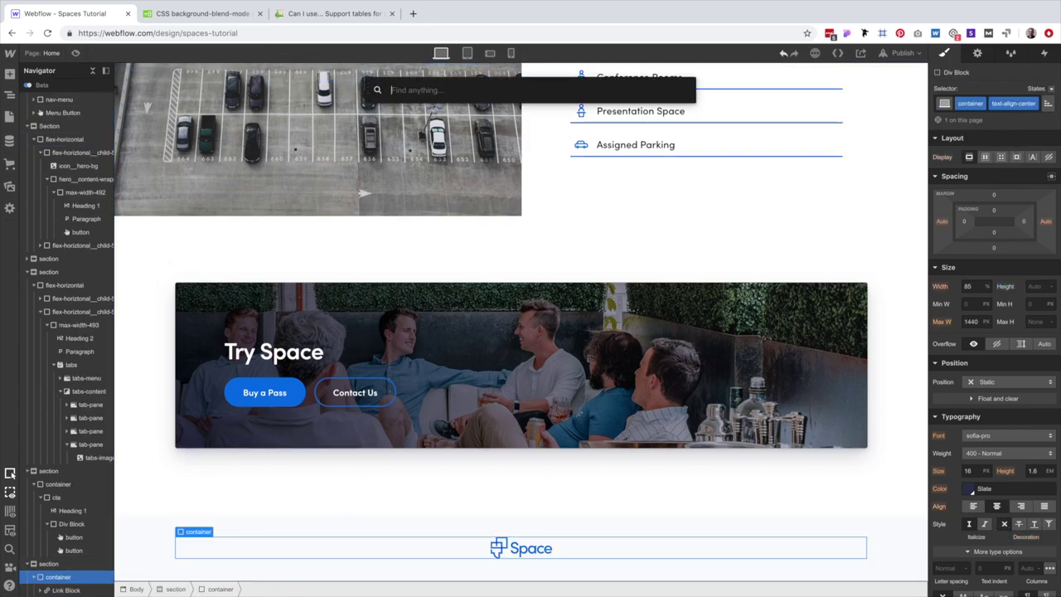
type("div")
key("Return")
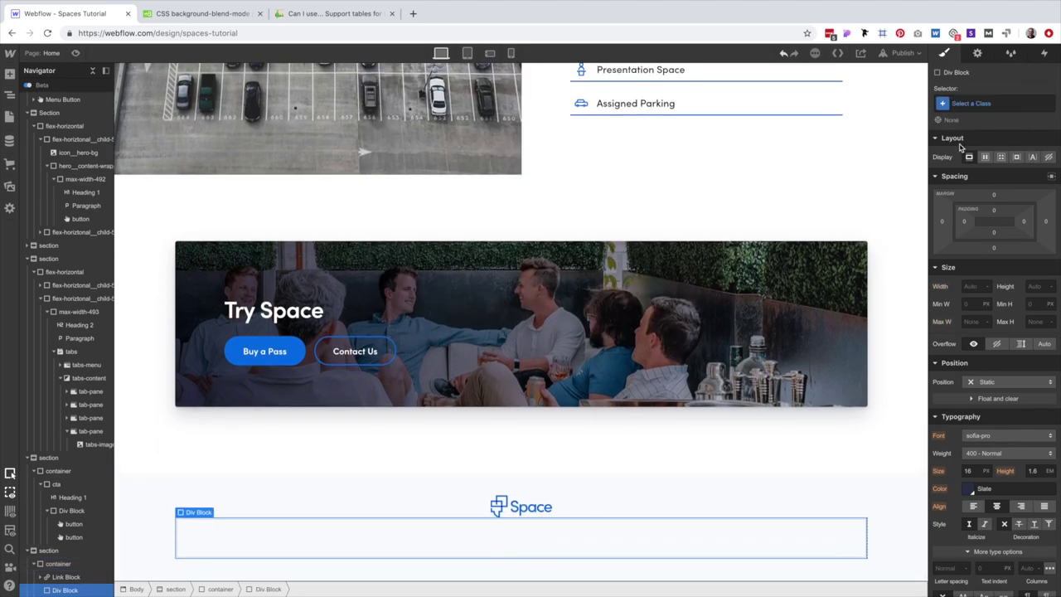
key("super+Return")
type("footer-links-wrap")
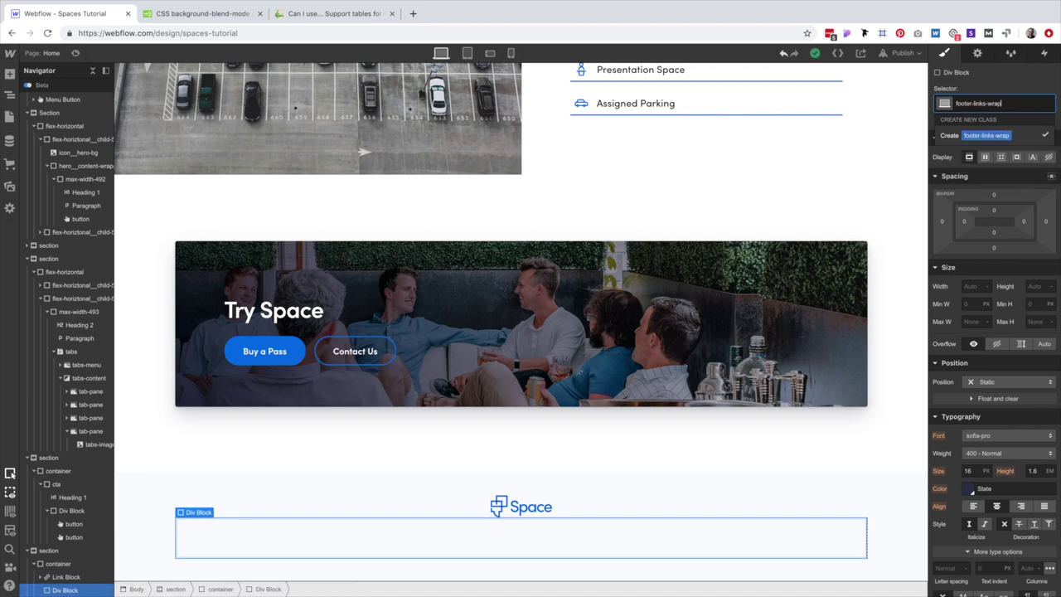
type("per")
key("Return")
Insert a Text Link inside footer-links-wrapper and dismiss its link settings.
key("super+e")
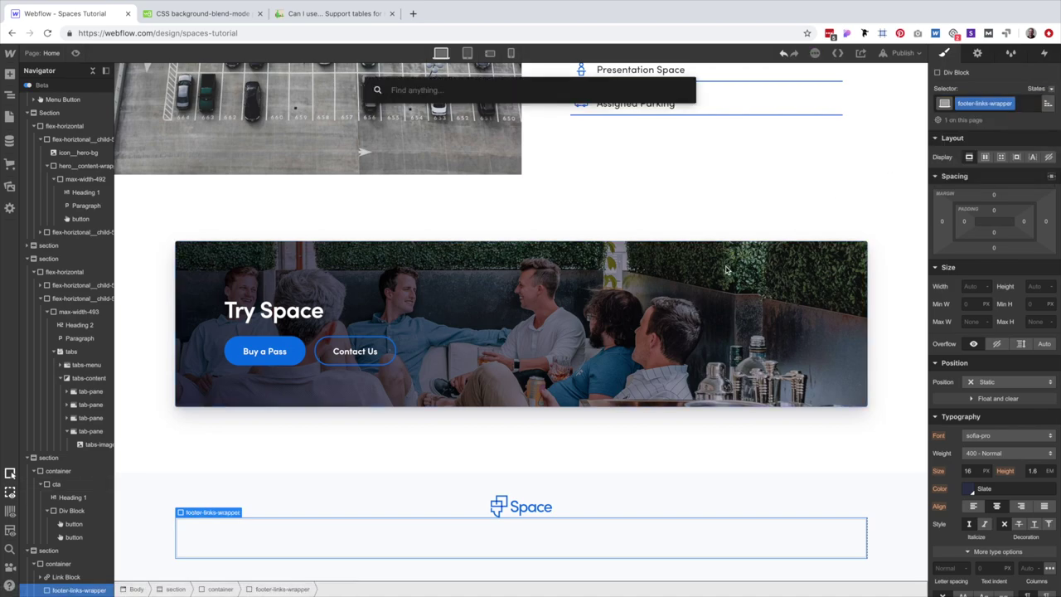
type("link")
key("Return")
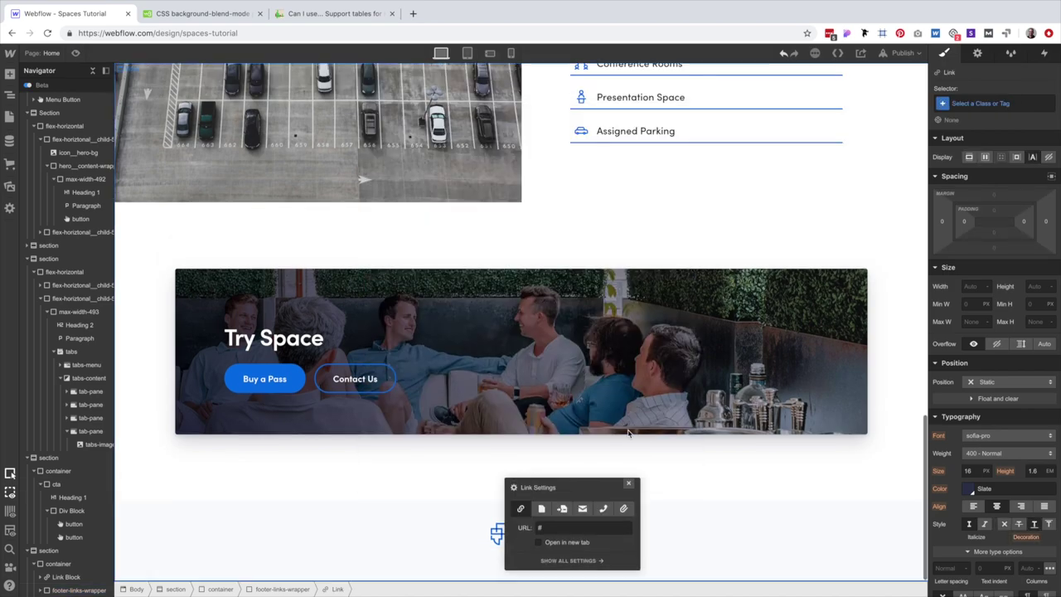
left_click(628, 483)
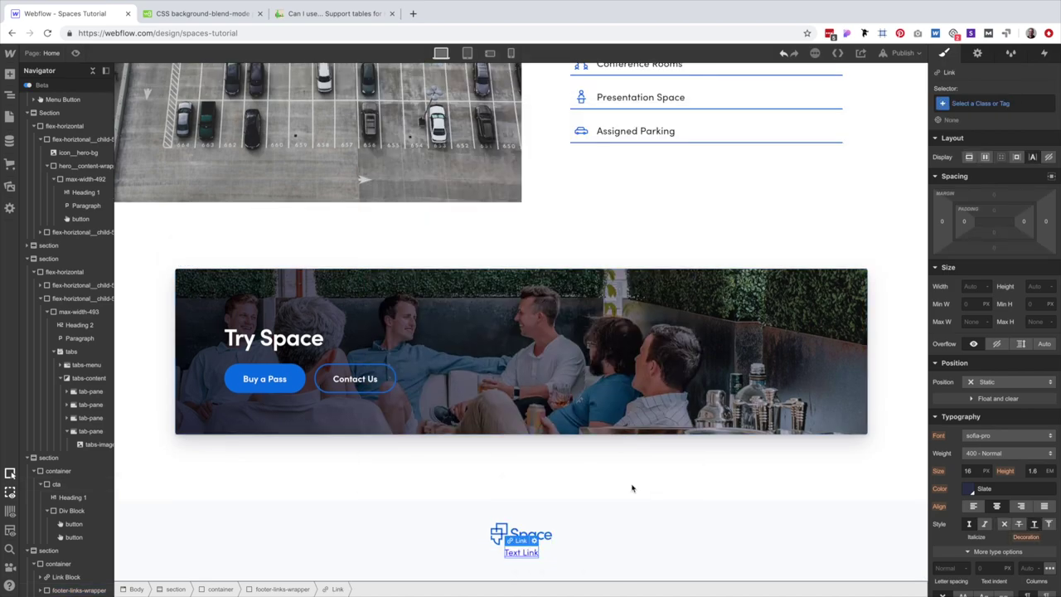
key("a")
Apply the nav-link class to the footer's text link and remove its underline decoration.
left_click(991, 104)
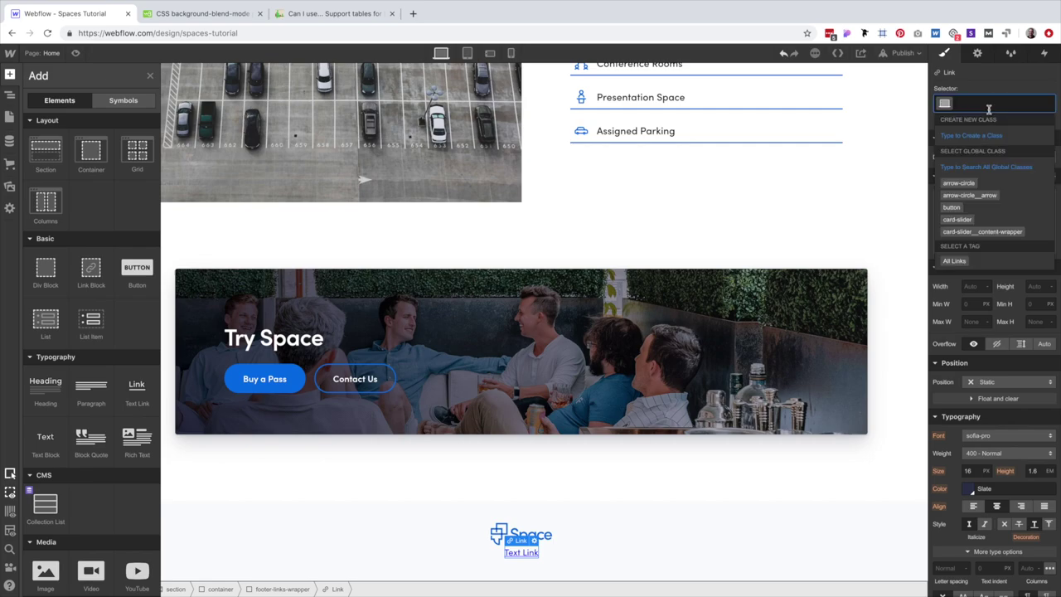
type("nav-link")
key("Return")
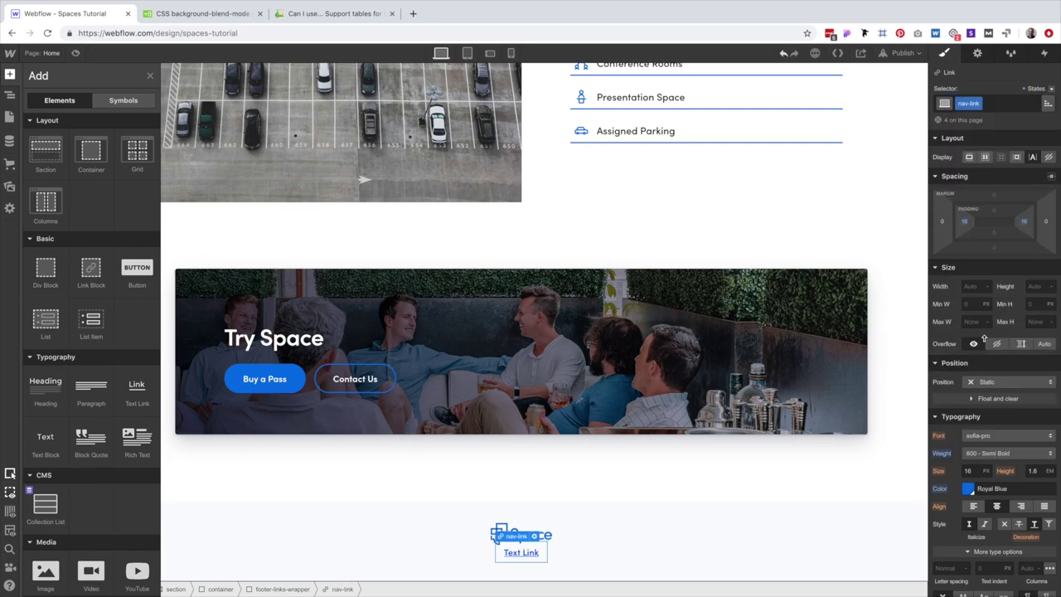
scroll(995, 365, "down", 4)
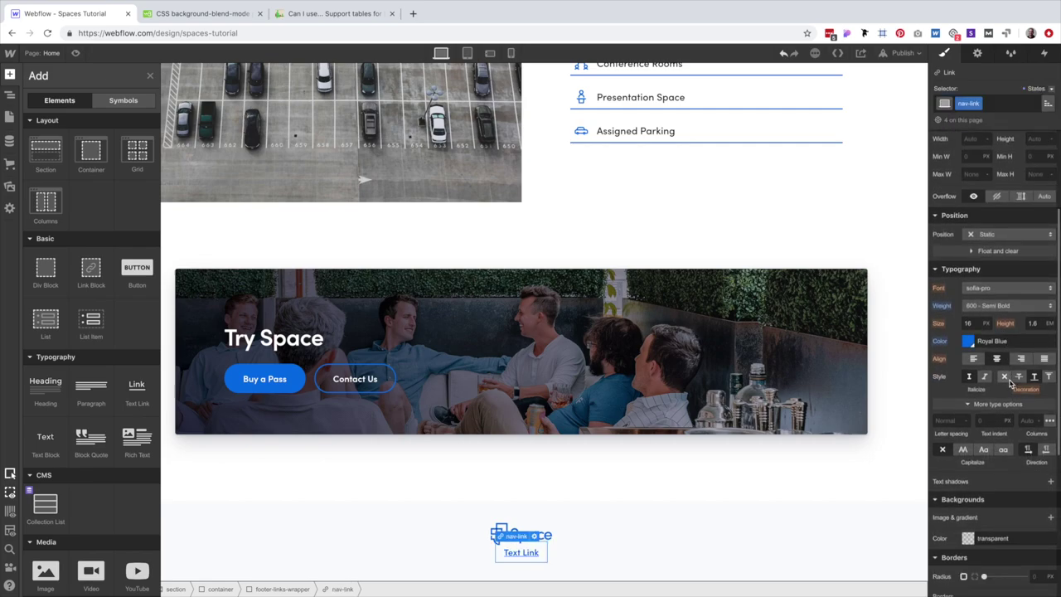
Create a footer-link combo class on the footer's text link.
left_click(1008, 108)
type("footer-l")
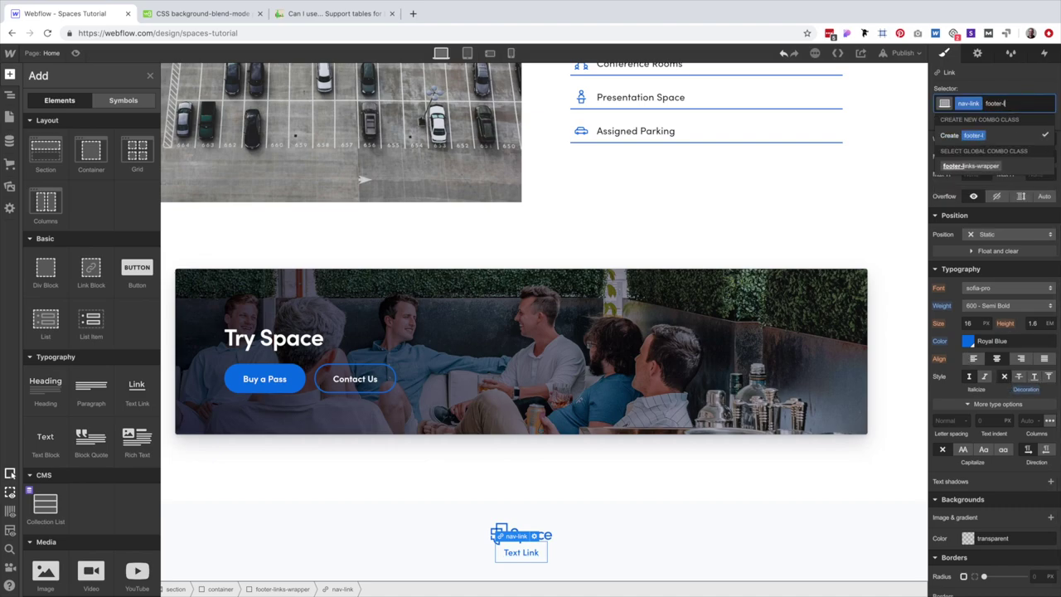
type("ink")
key("Return")
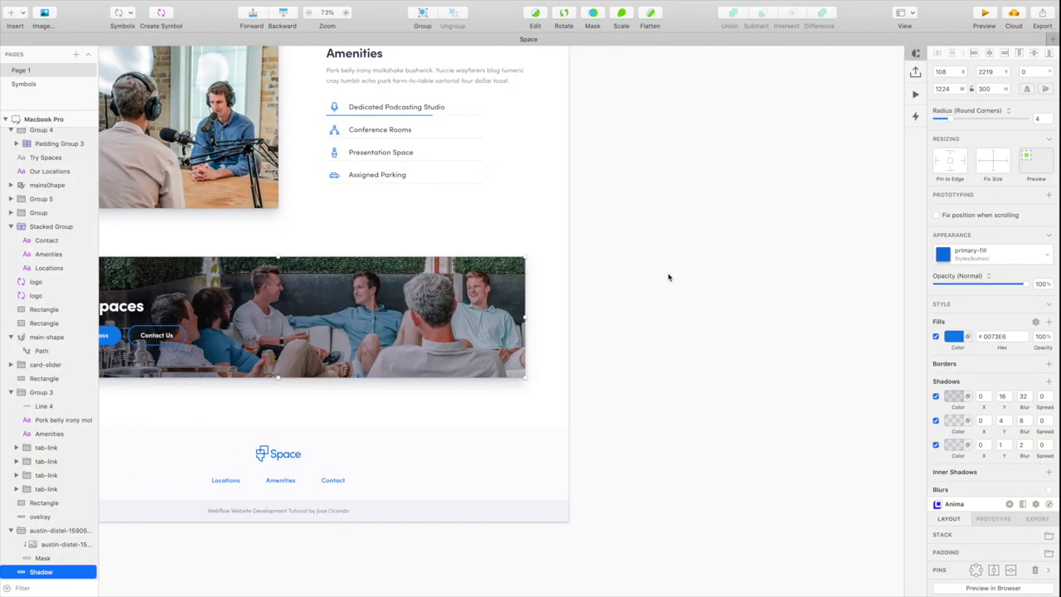
Check the footer links in the Sketch design and set the footer link's left and right padding to 32 px.
left_click(281, 481)
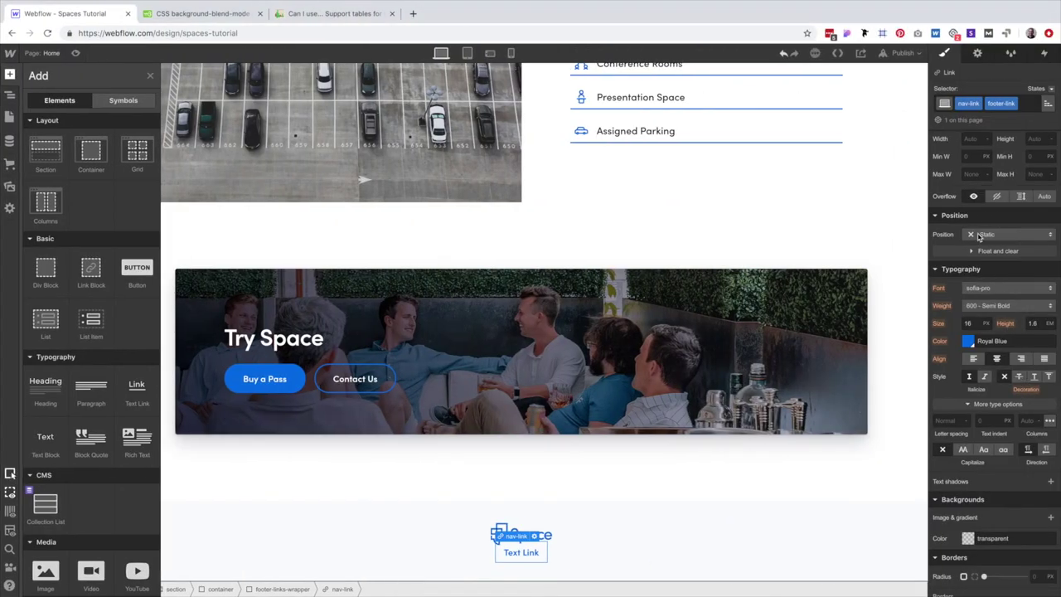
scroll(981, 238, "up", 3)
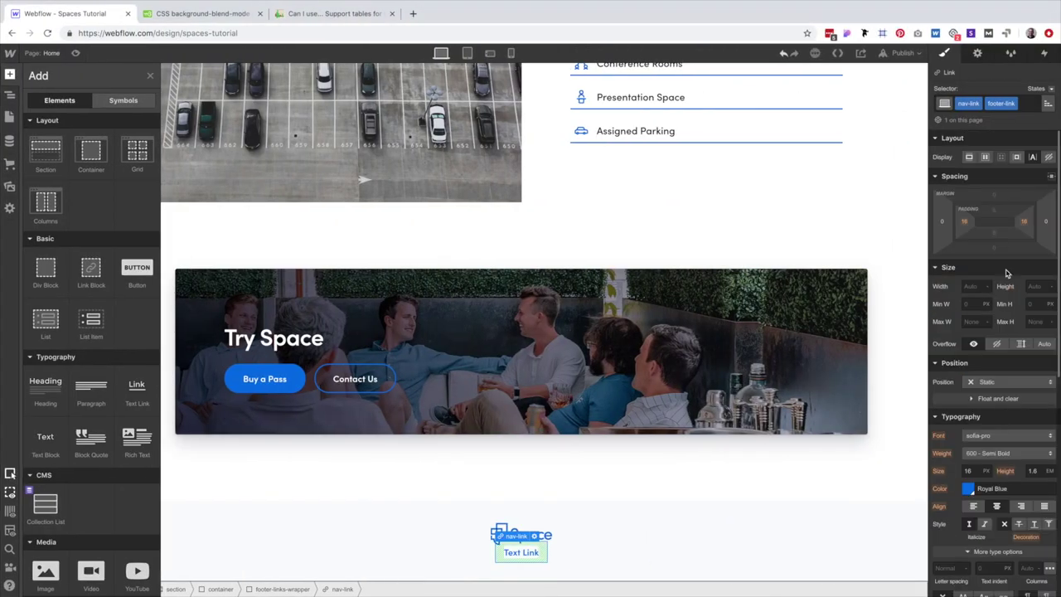
left_click_drag(971, 231, 1024, 214)
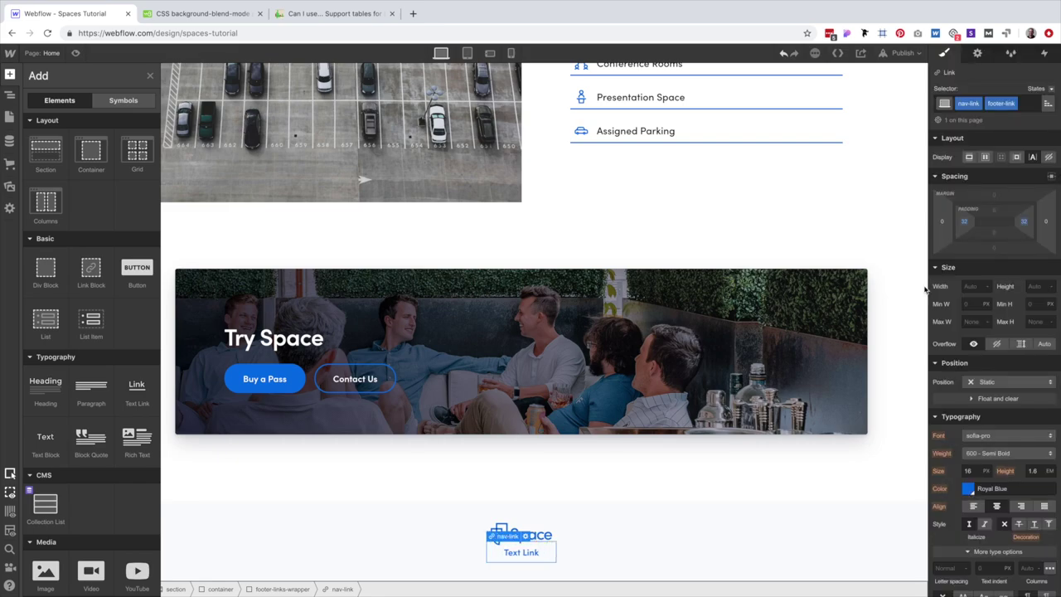
left_click(282, 588)
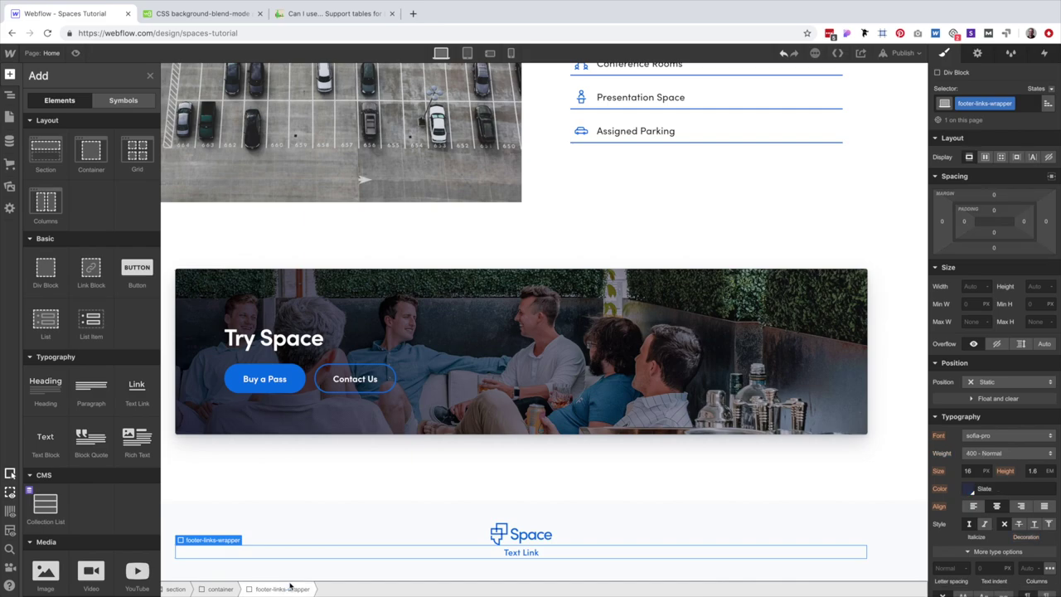
left_click(540, 554)
key("z")
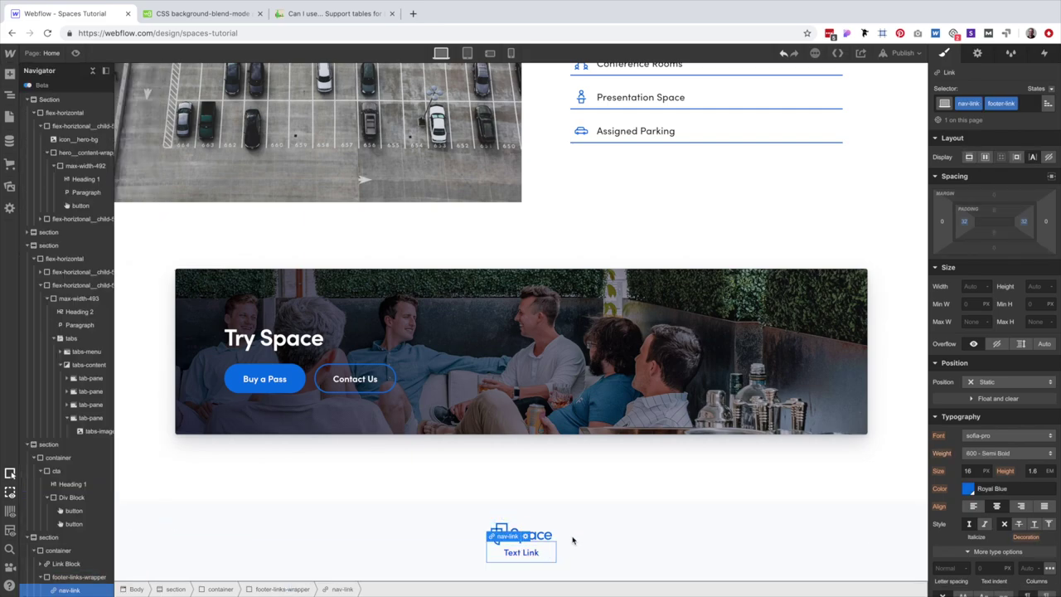
key("ctrl+z")
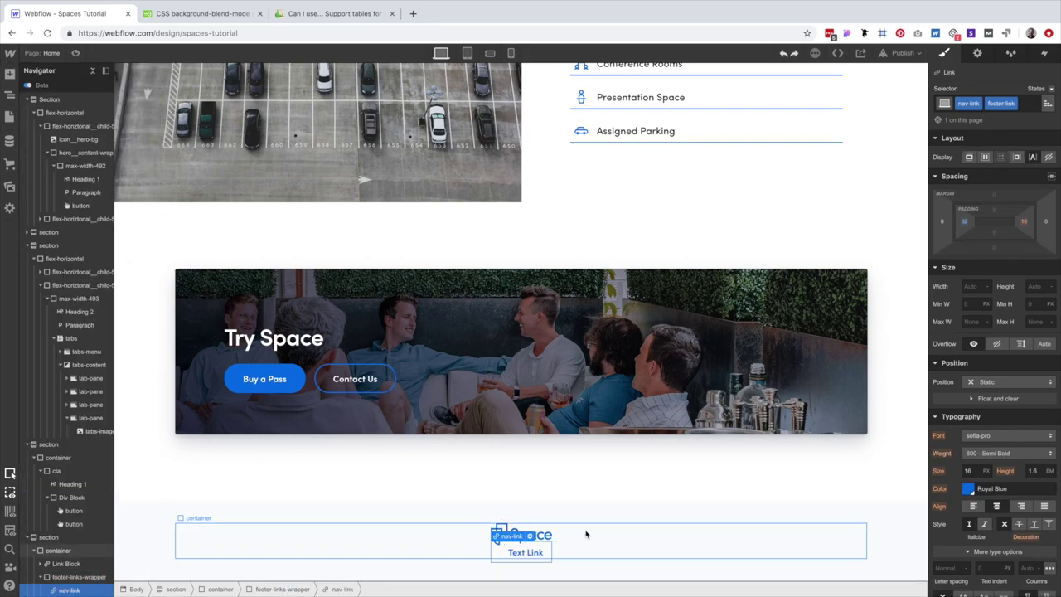
key("ctrl+shift+z")
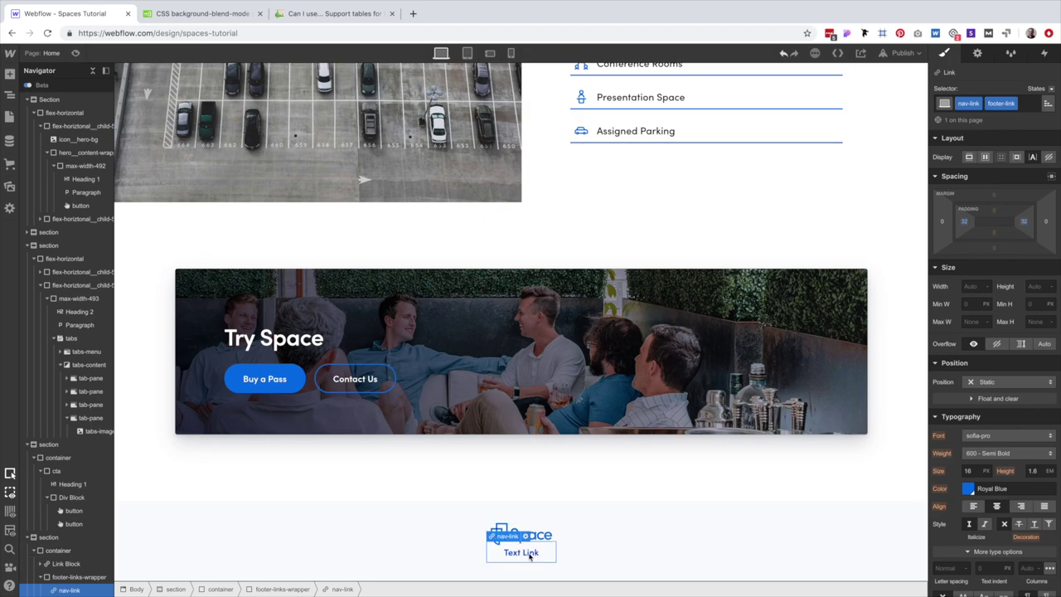
Duplicate the footer's text link twice so the wrapper holds three links.
key("ctrl+d")
key("ctrl+d")
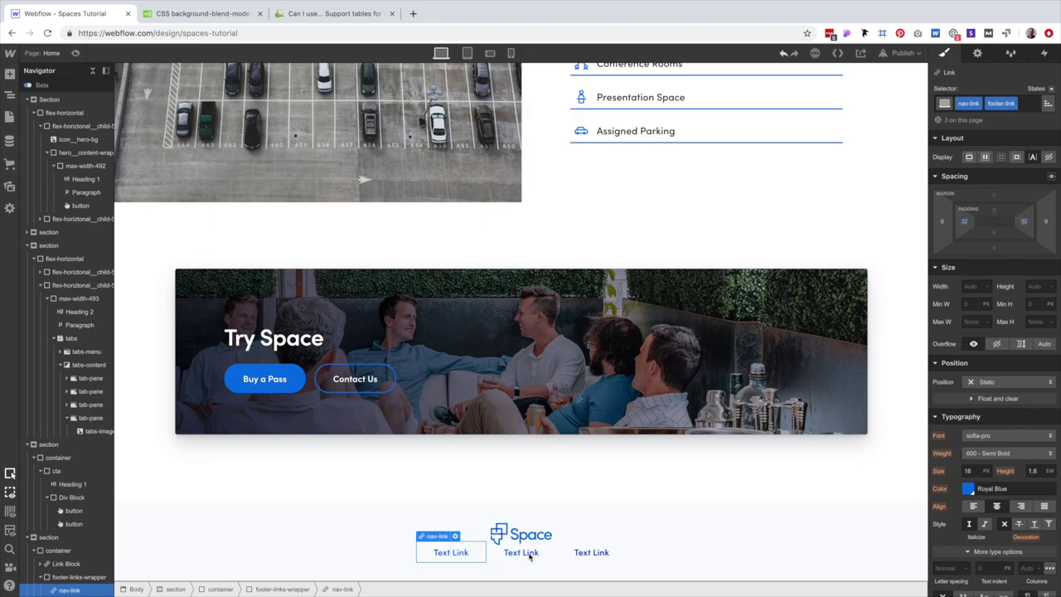
Give footer-links-wrapper a top margin of 40 px.
left_click(394, 532)
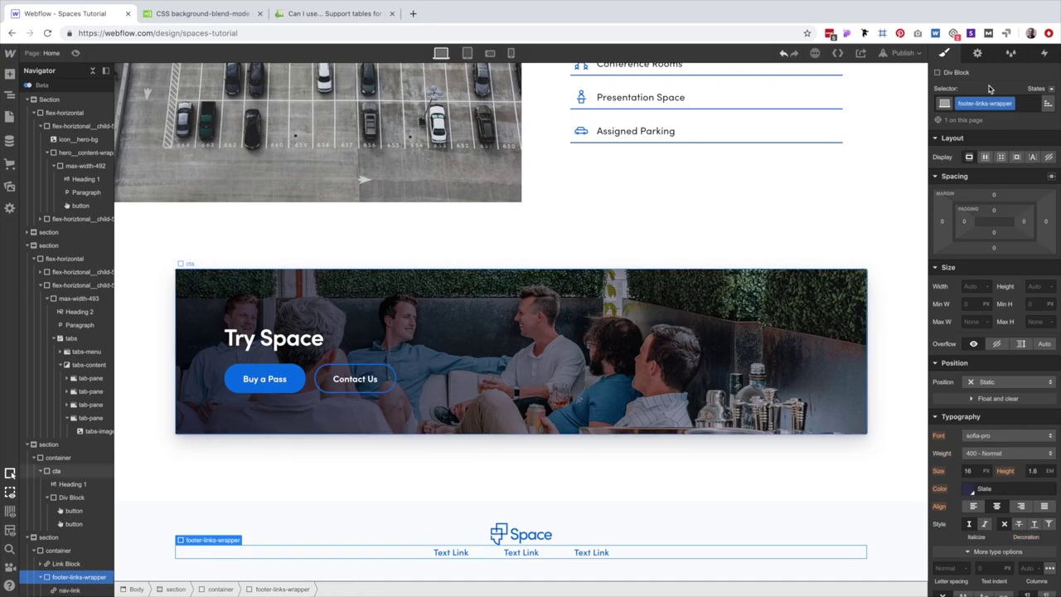
left_click(994, 196)
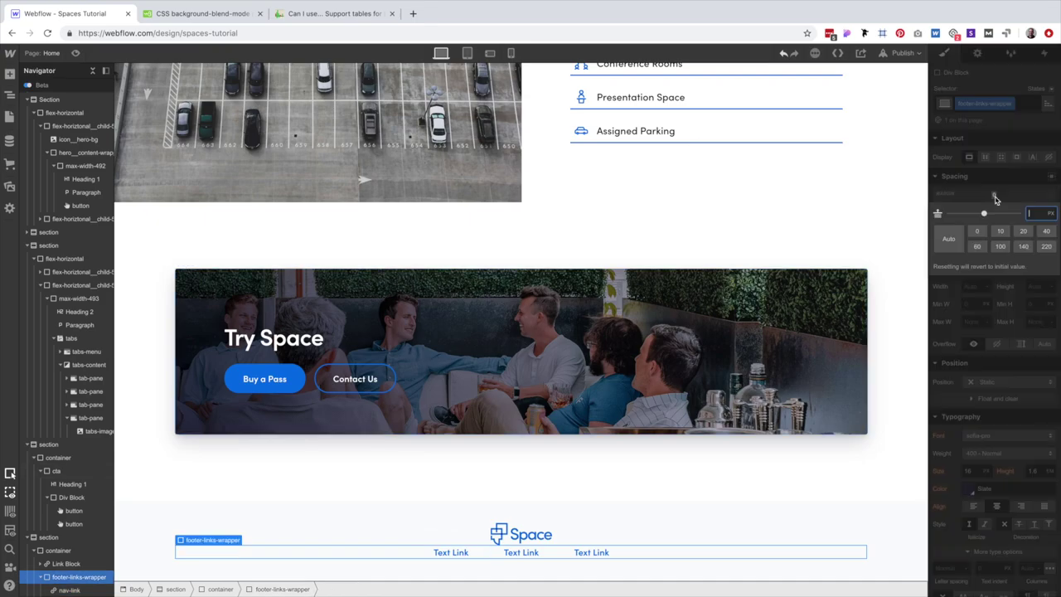
type("40")
key("Return")
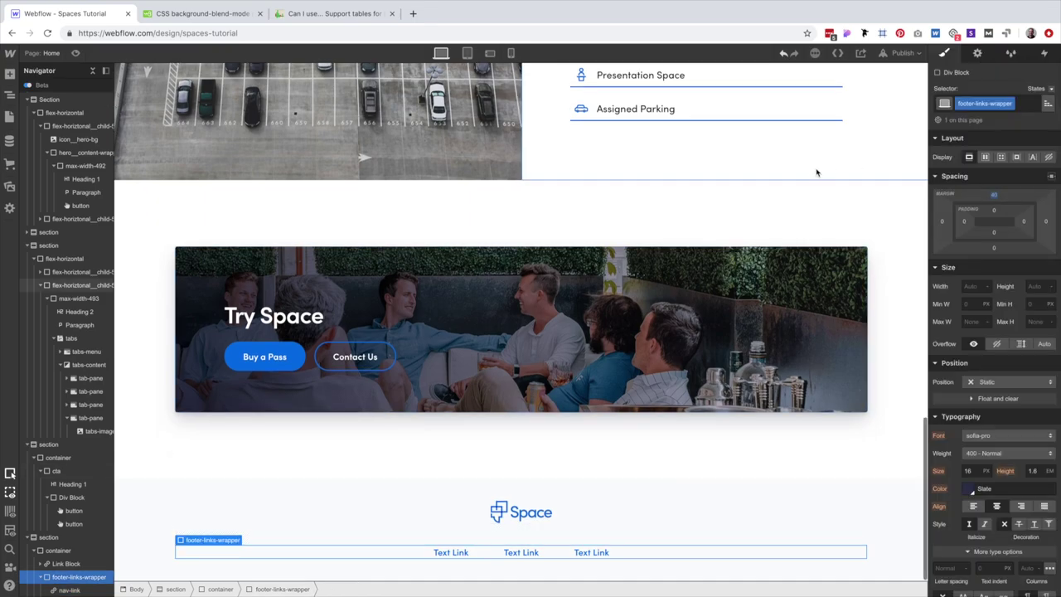
Check the footer link labels in the Sketch design and change the first footer link's text to "Locations" in Webflow.
key("ctrl+Left")
left_click(285, 454)
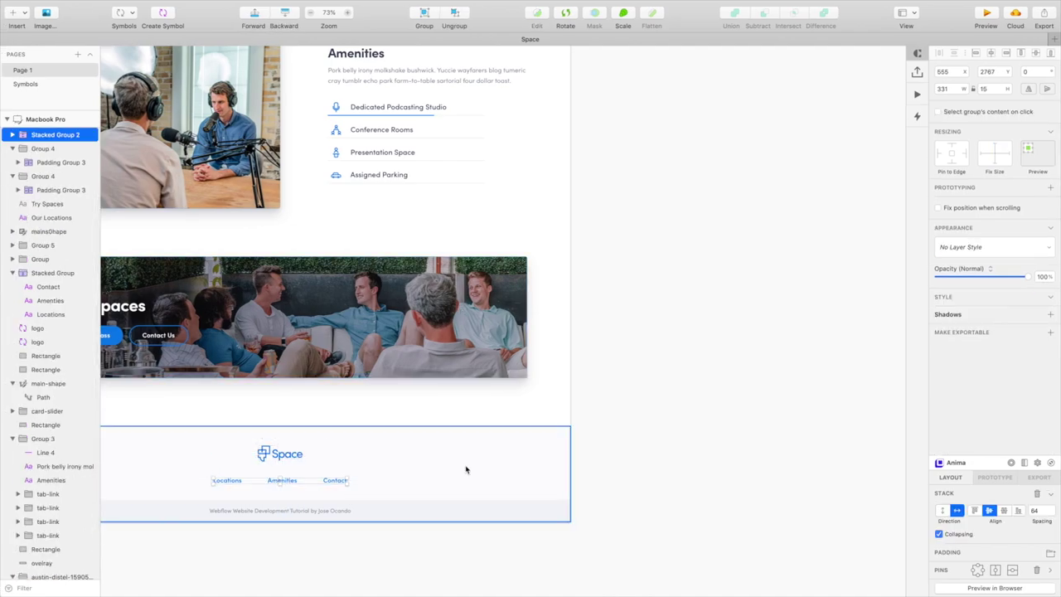
key("ctrl+Right")
left_click(448, 555)
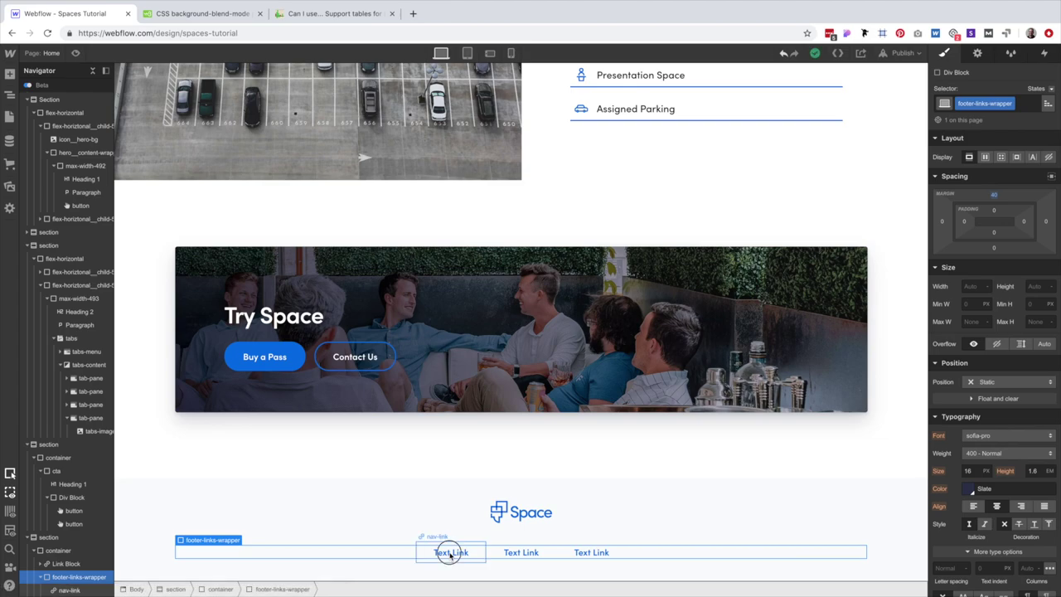
double_click(448, 553)
type("Locations")
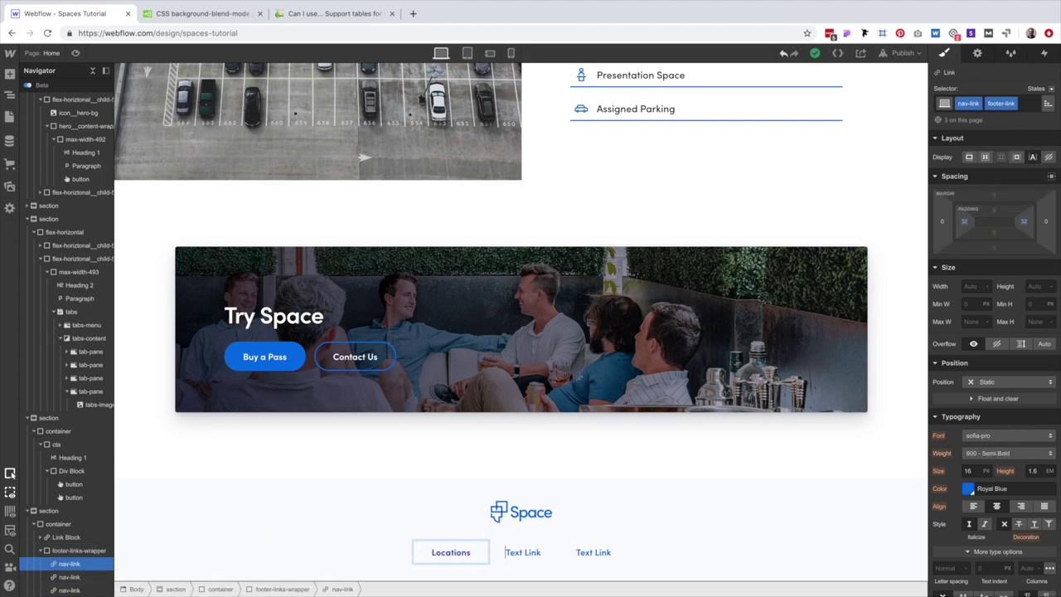
Change the second footer link's text to "Amenities" and the third link's text to "Contact".
left_click(518, 552)
double_click(519, 553)
type("Ame")
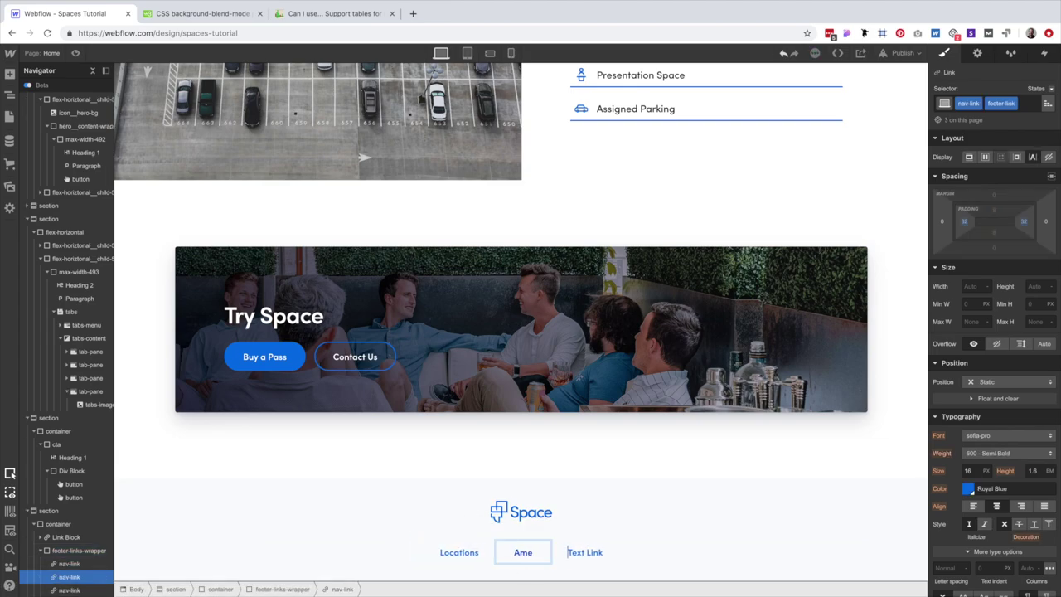
type("nities")
left_click(591, 552)
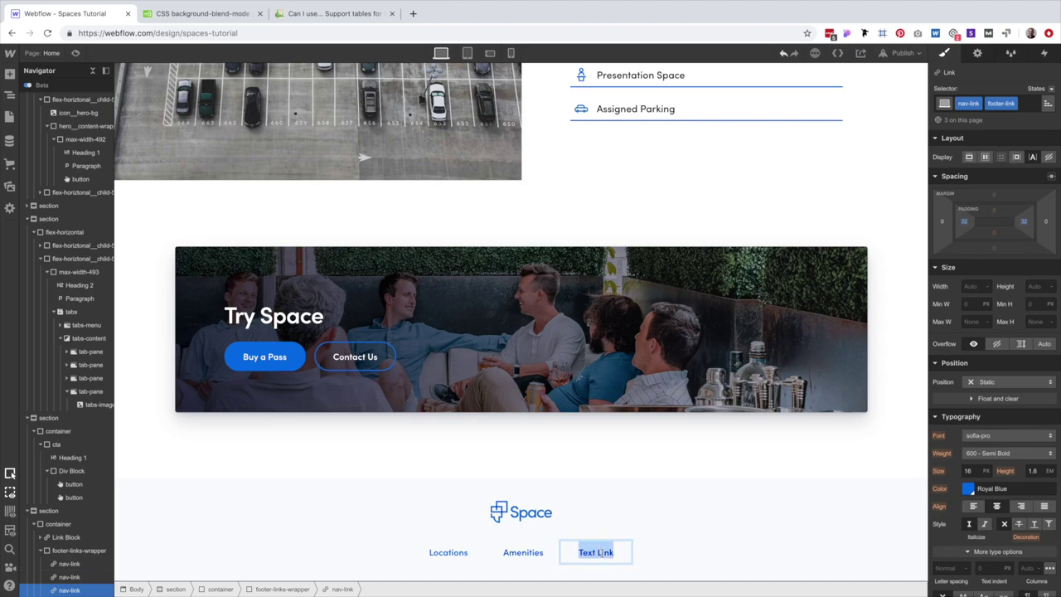
double_click(591, 552)
type("contact")
left_click(688, 528)
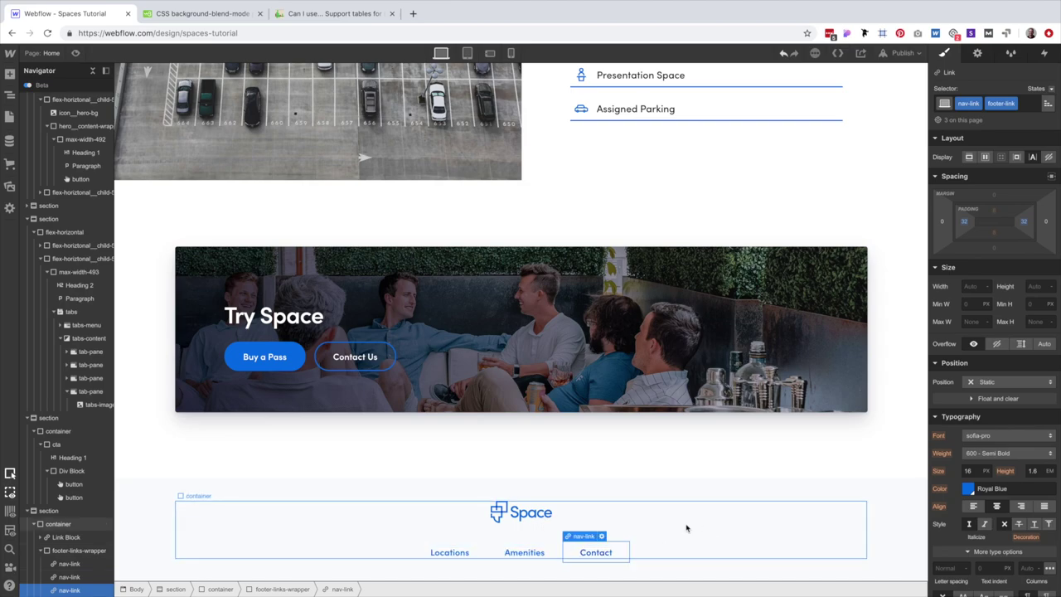
Set the footer section's bottom padding to 0 px.
left_click(900, 497)
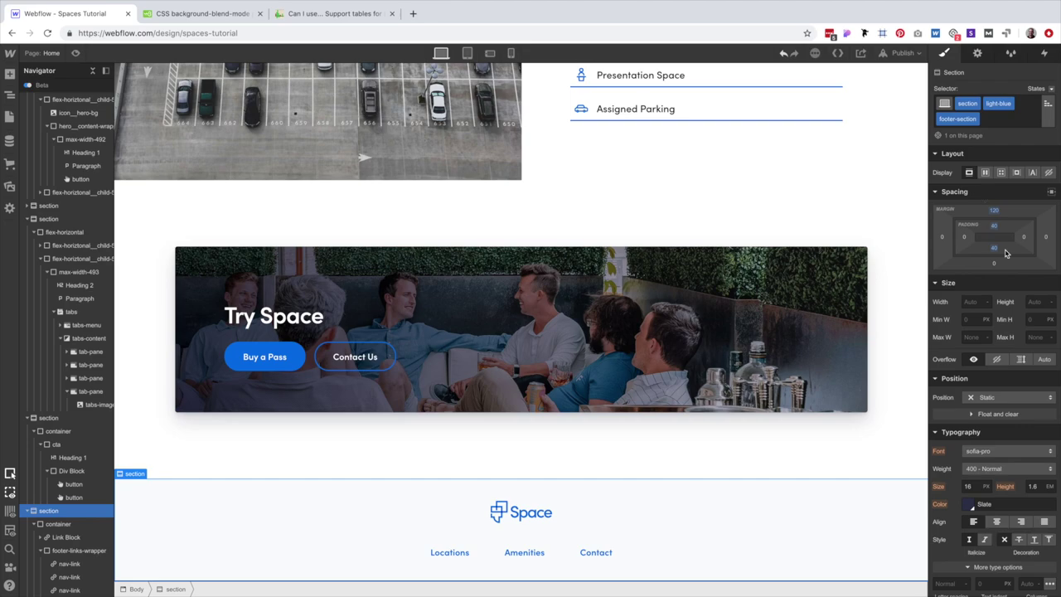
left_click(998, 250)
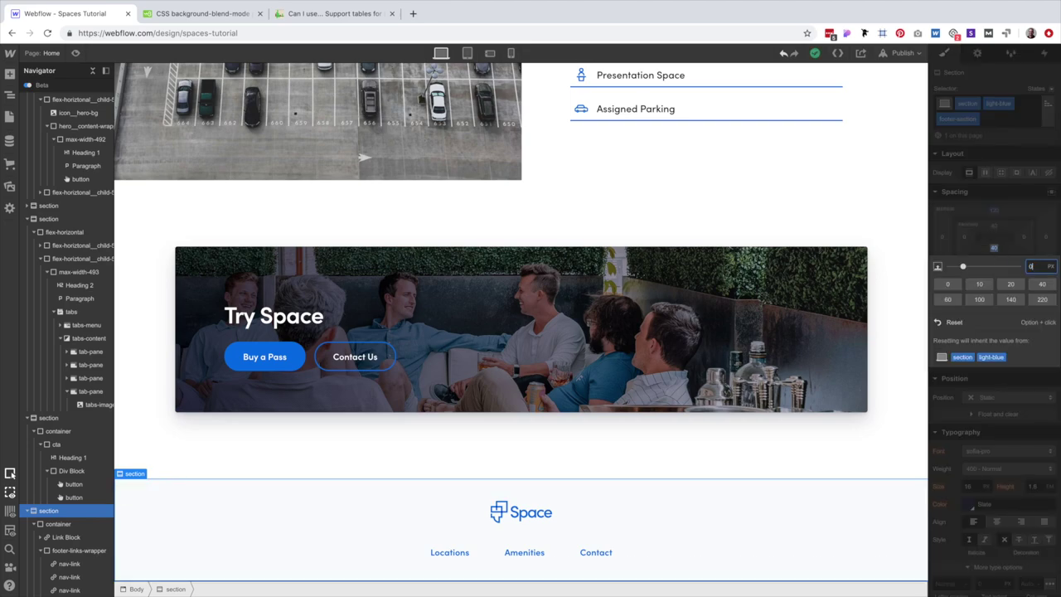
type("0")
key("Return")
Add a div block at the end of the footer section and give it the class footer-sub.
key("super+e")
type("di")
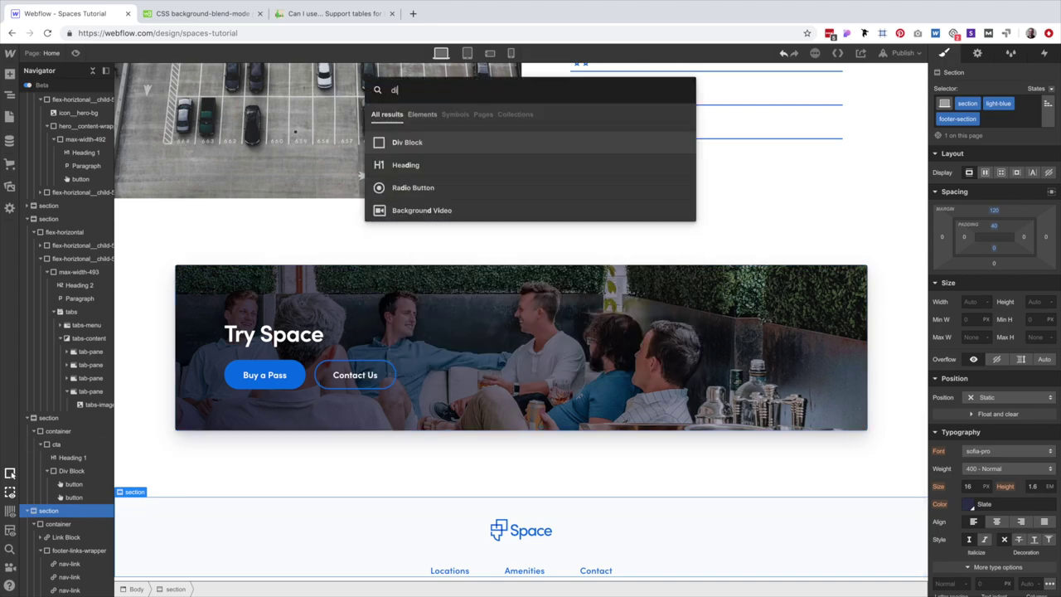
key("Return")
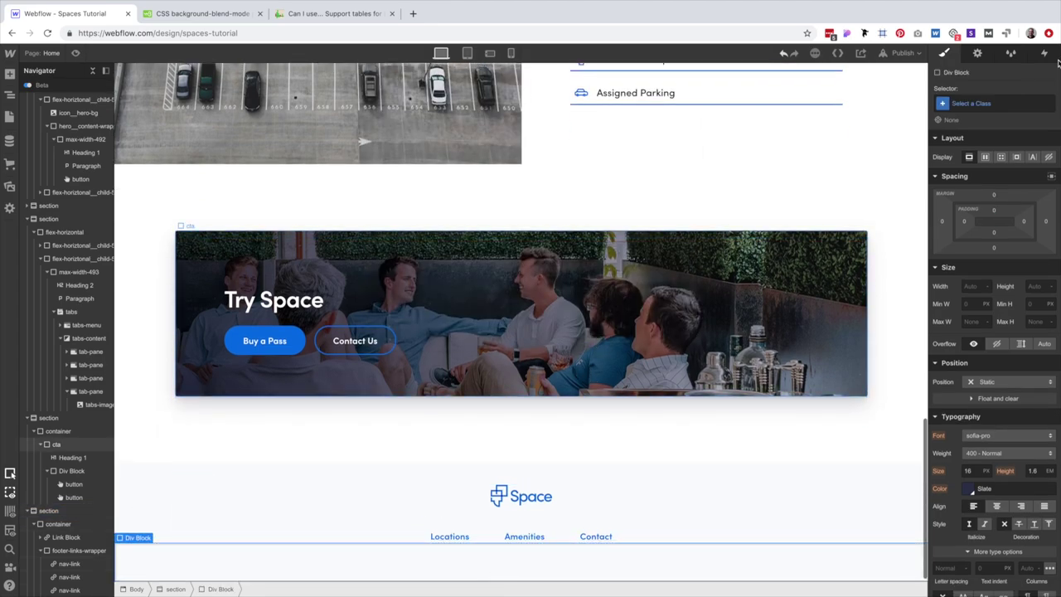
key("super+Return")
type("footer-")
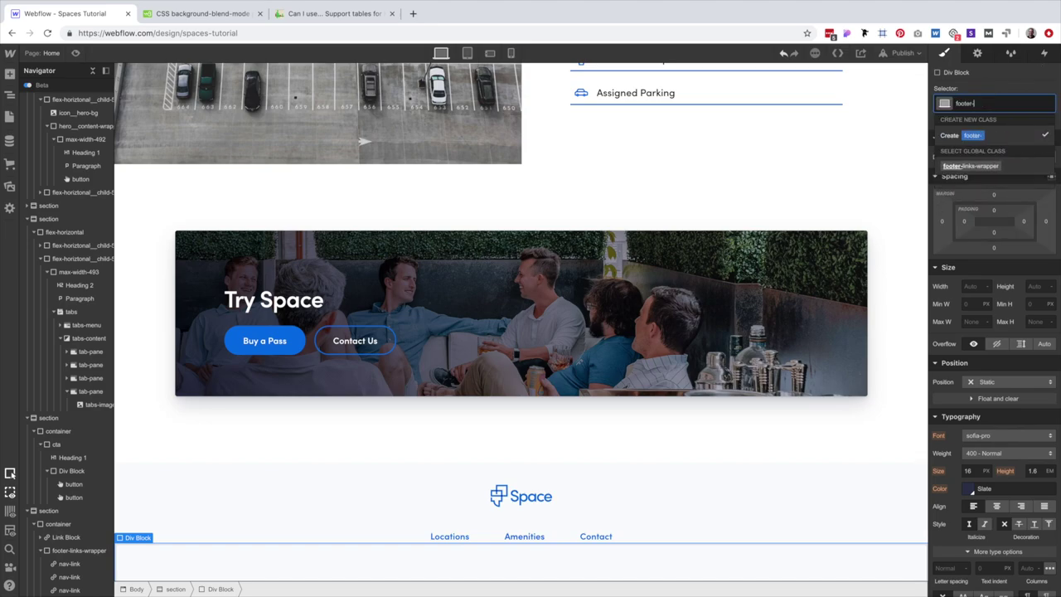
type("sub")
key("Return")
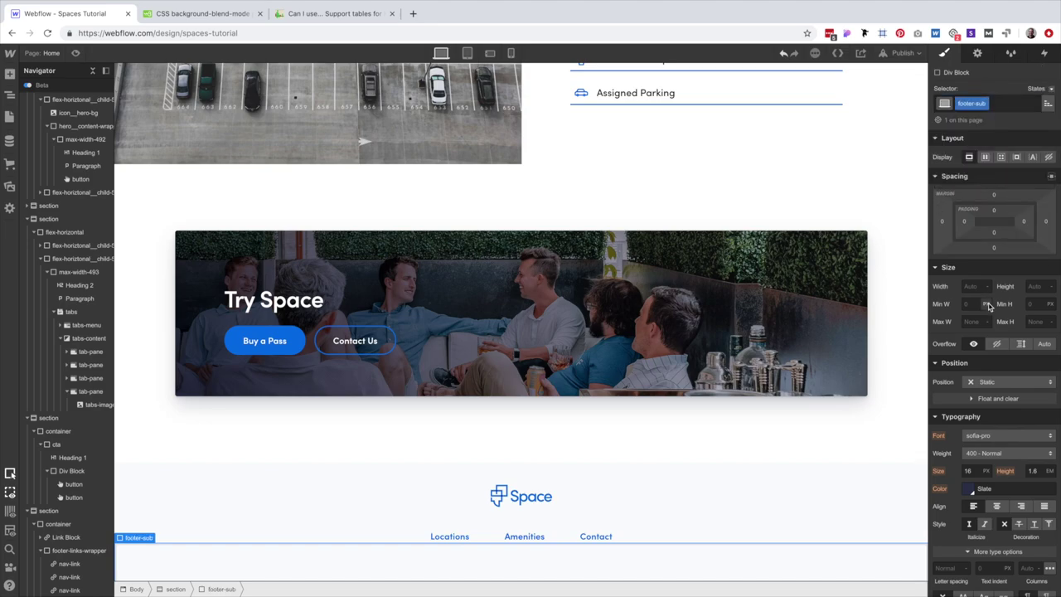
Set the footer-sub background color to the White Smoke swatch.
scroll(984, 304, "down", 5)
left_click(966, 462)
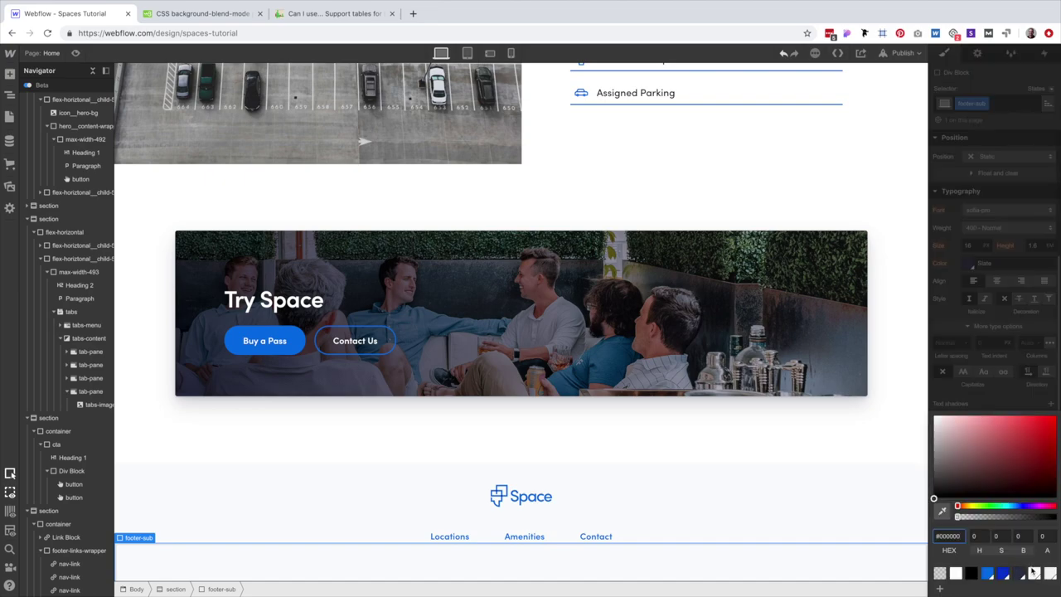
left_click(1049, 575)
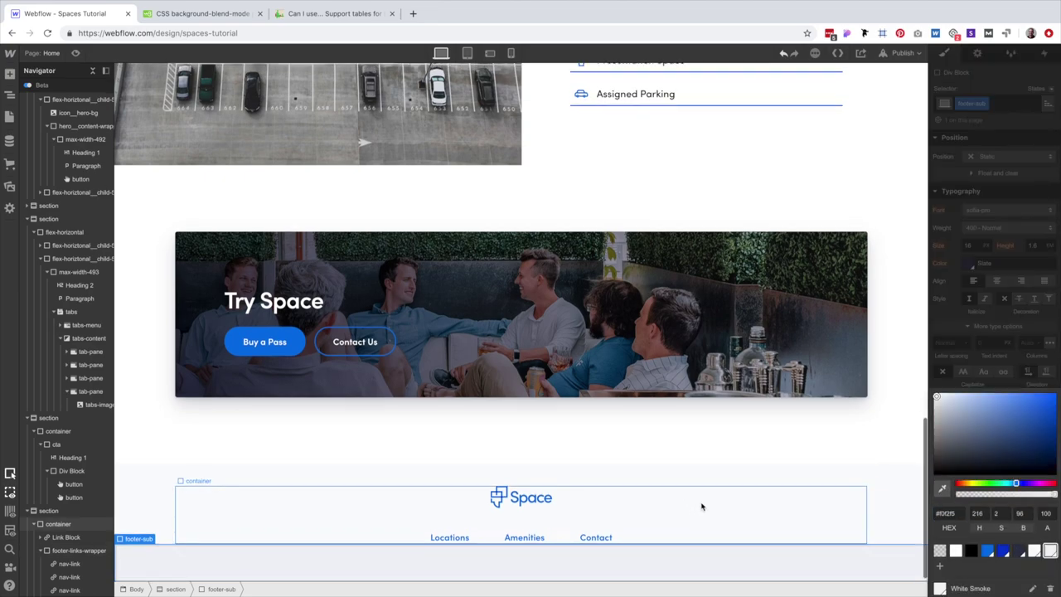
left_click(997, 337)
Give footer-sub a top margin of 40 px.
scroll(997, 273, "up", 5)
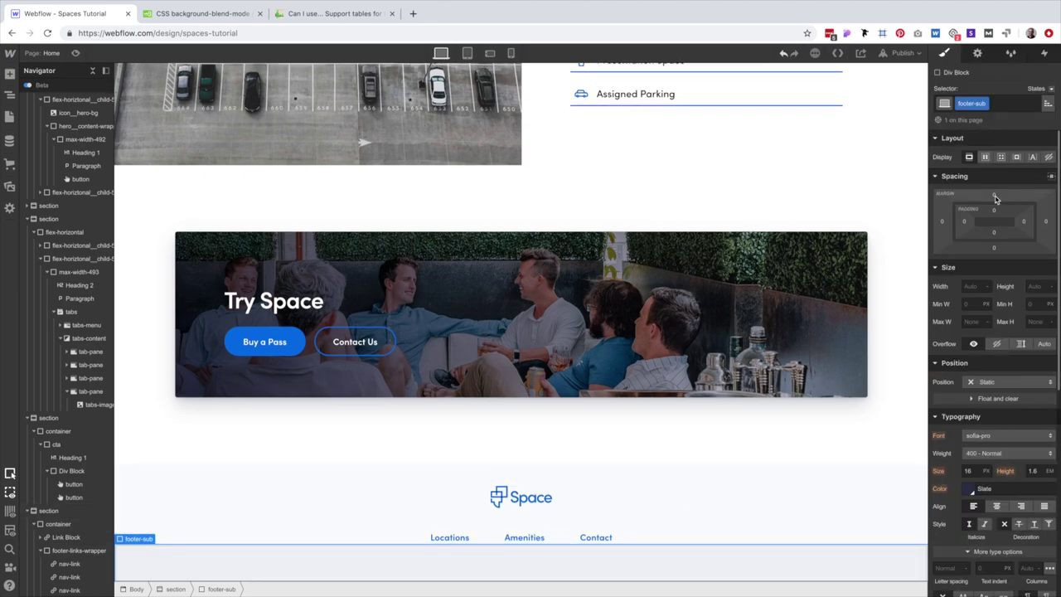
left_click(995, 197)
type("30")
key("Return")
Check the footer's bottom strip in the Sketch design and set footer-sub's top and bottom padding to 16 px in Webflow.
scroll(994, 332, "down", 10)
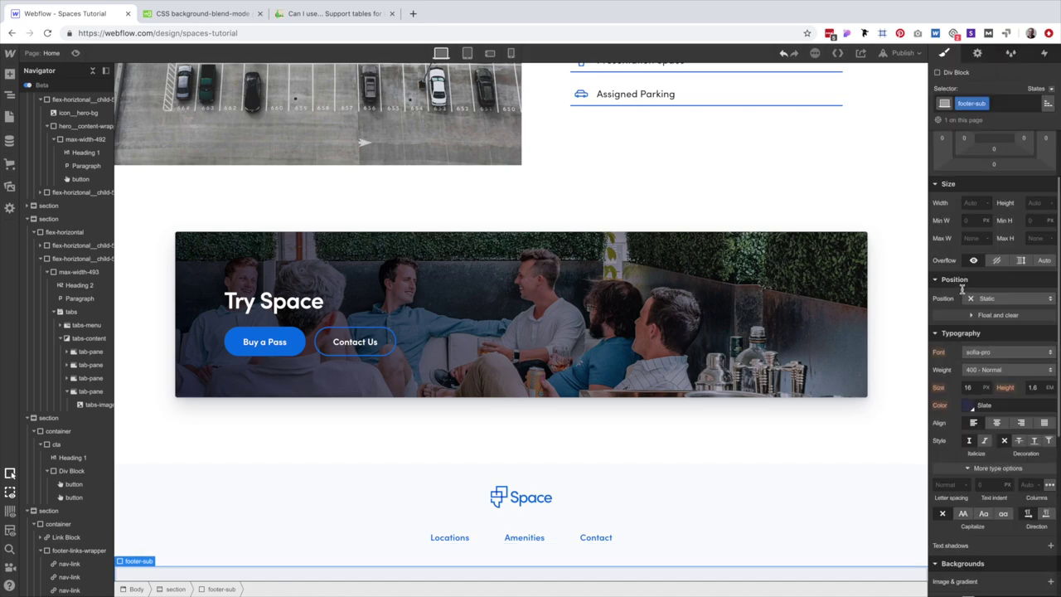
key("ctrl+Left")
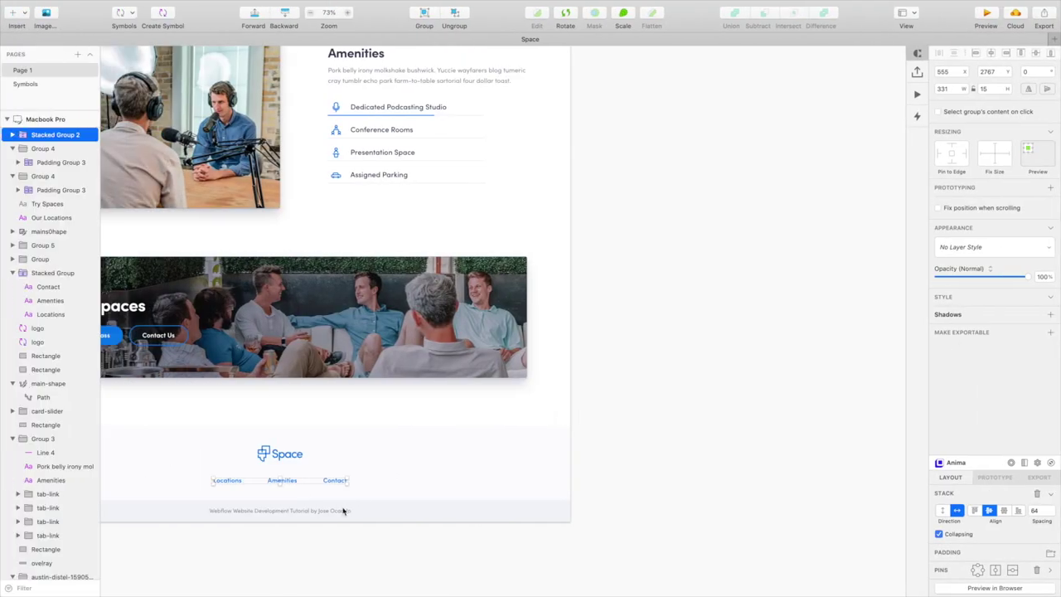
left_click(342, 513)
key("ctrl+Right")
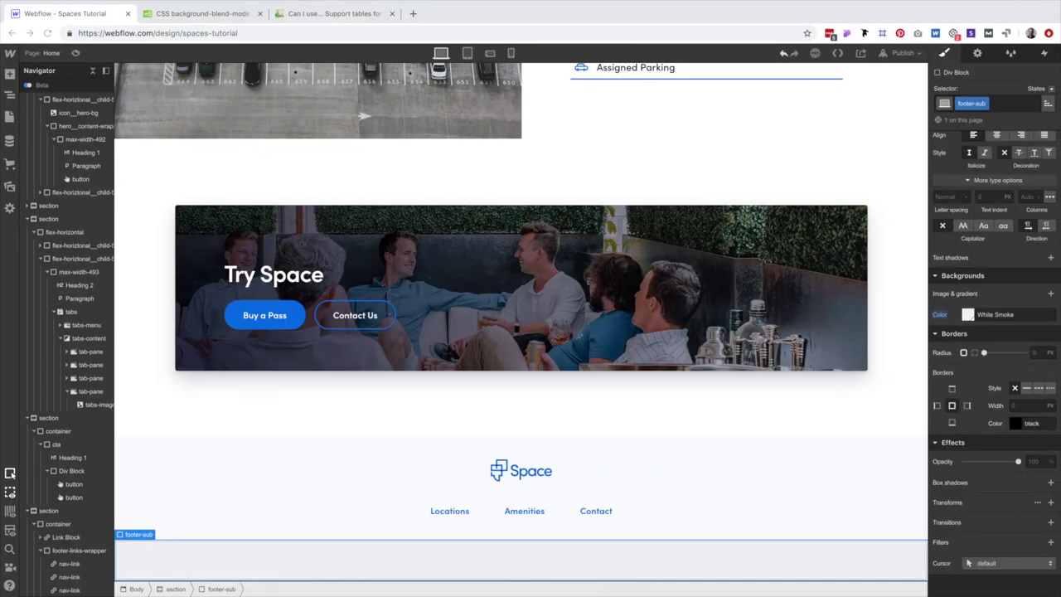
scroll(1025, 315, "up", 10)
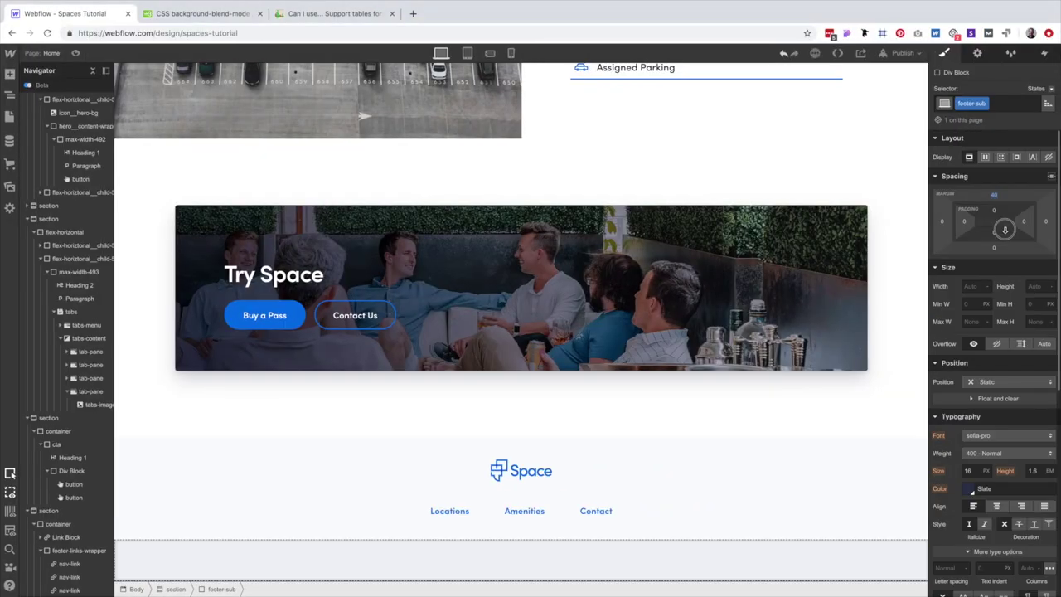
left_click_drag(1005, 230, 1004, 239)
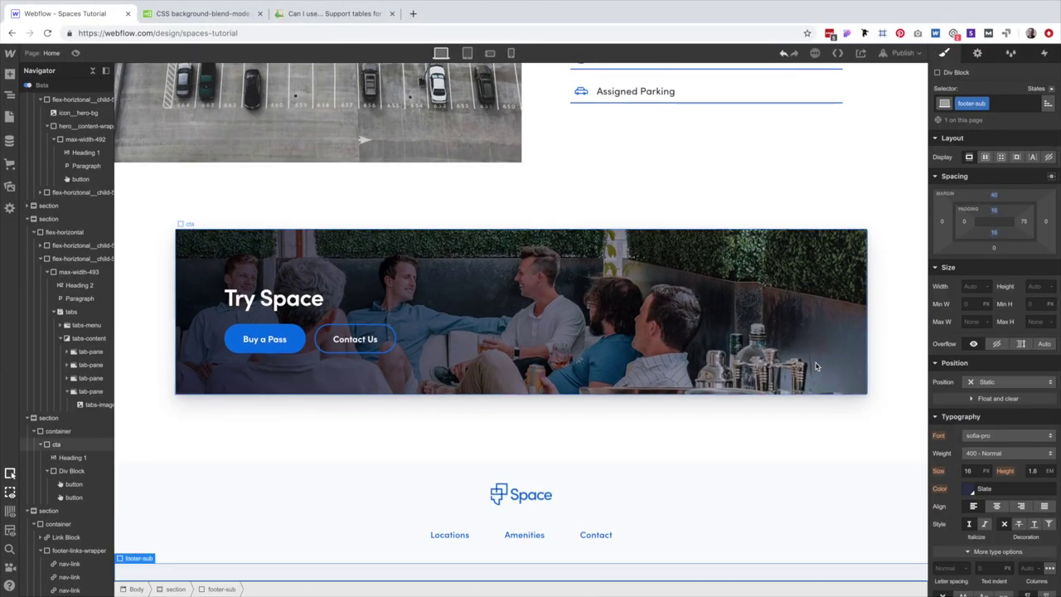
scroll(586, 525, "up", 1)
scroll(544, 552, "down", 1)
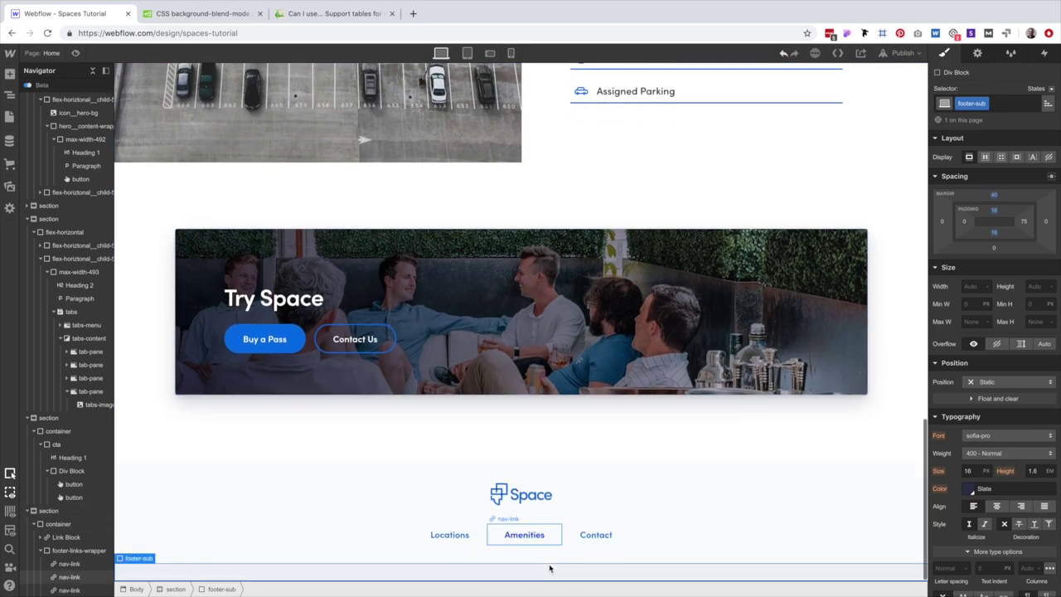
Add a paragraph inside footer-sub.
key("super+e")
type("para")
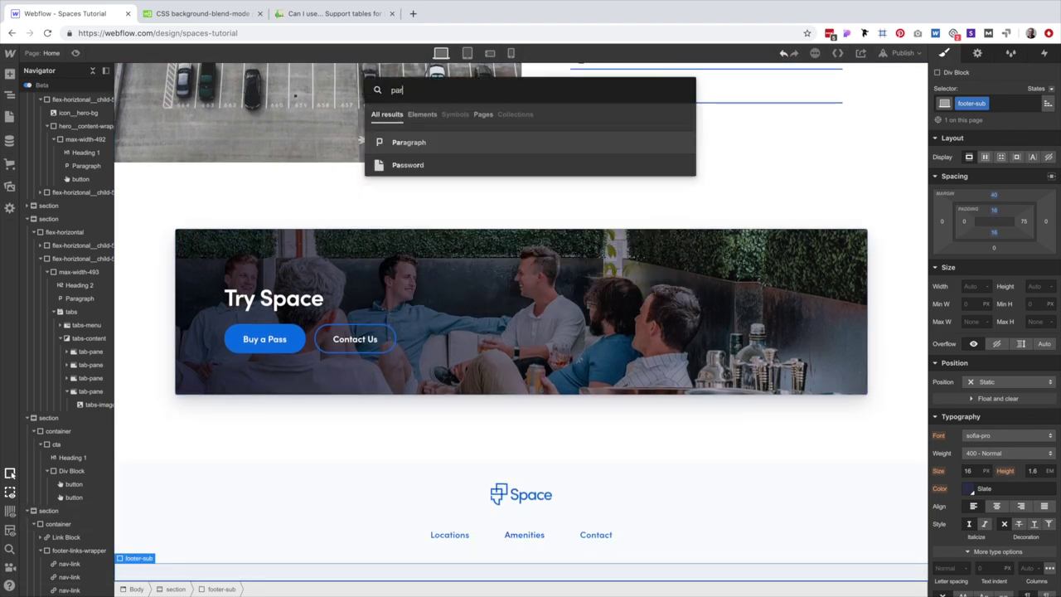
key("Return")
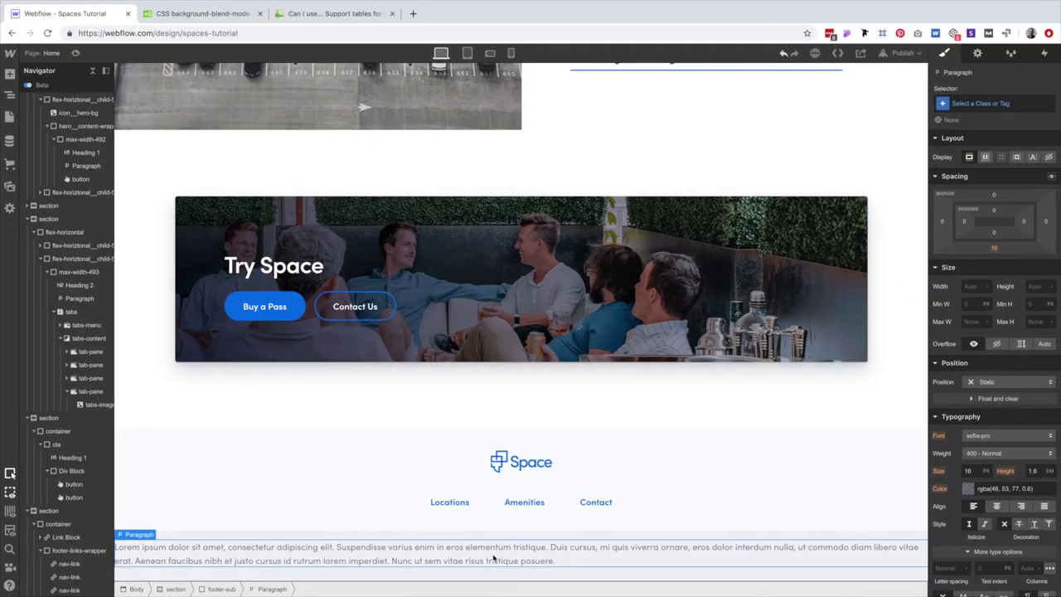
Add a text link inside footer-sub, below the paragraph.
key("super+e")
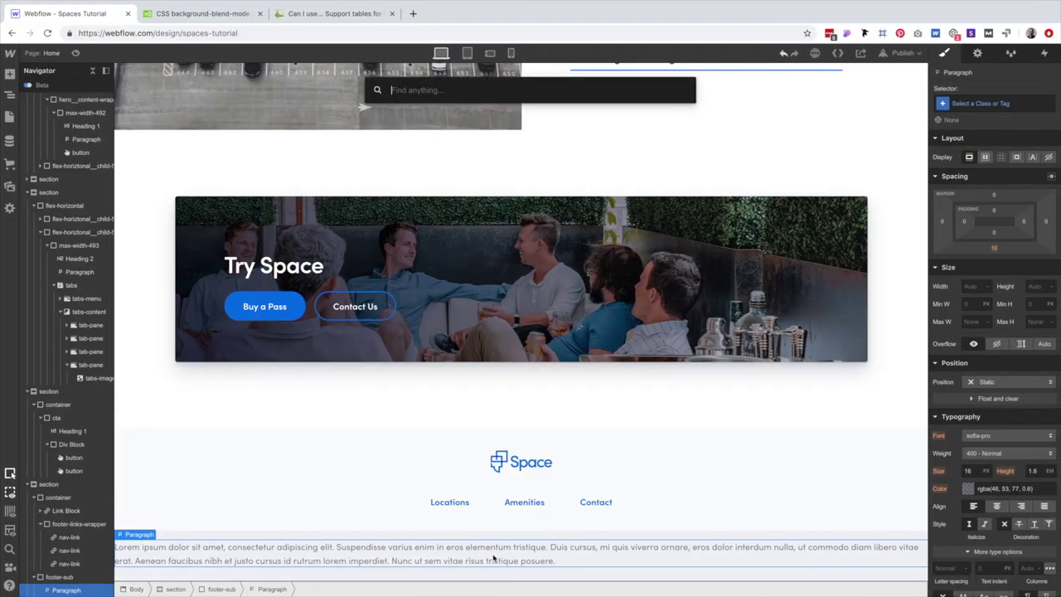
type("tex")
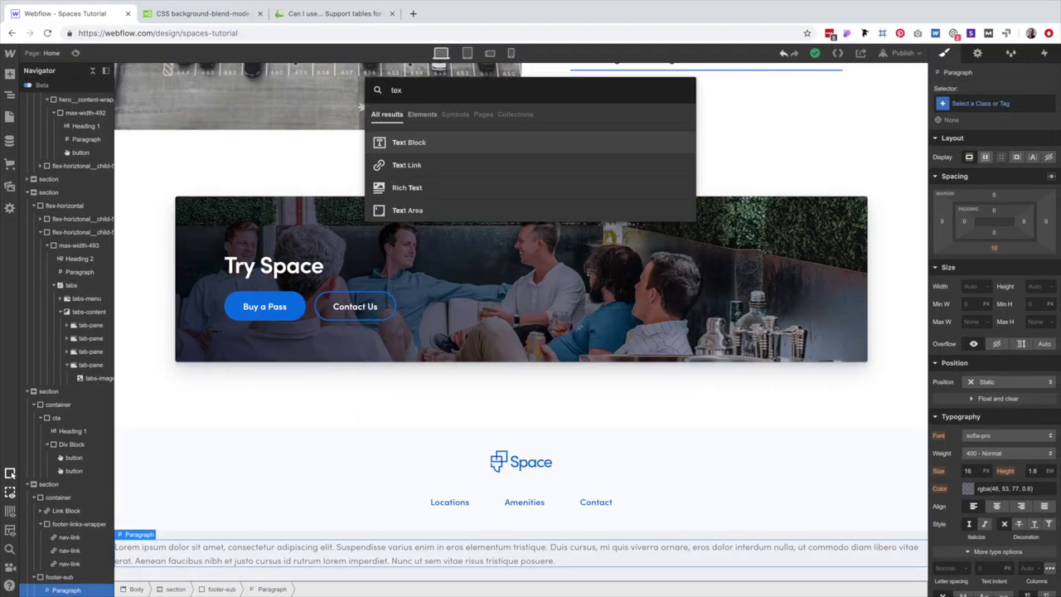
key("Down")
key("Return")
Delete the placeholder paragraph from footer-sub and center the div's text.
left_click(533, 555)
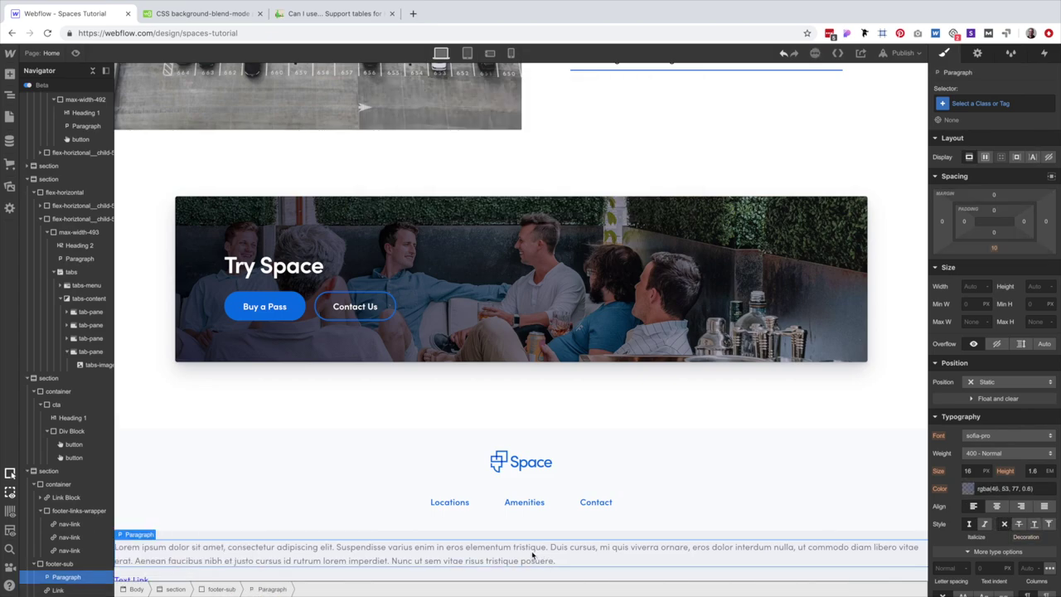
key("Delete")
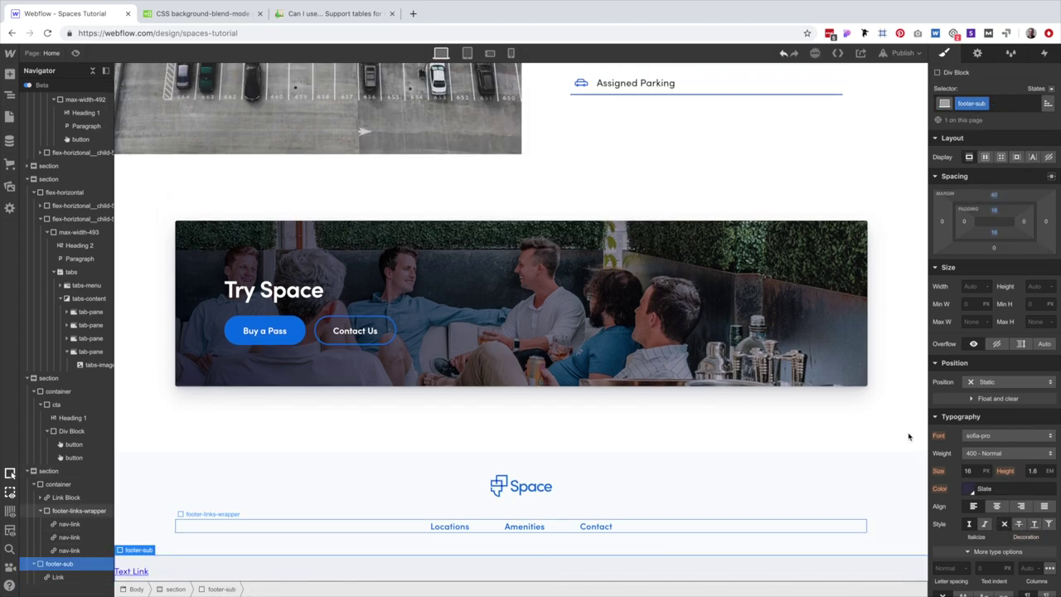
left_click(997, 505)
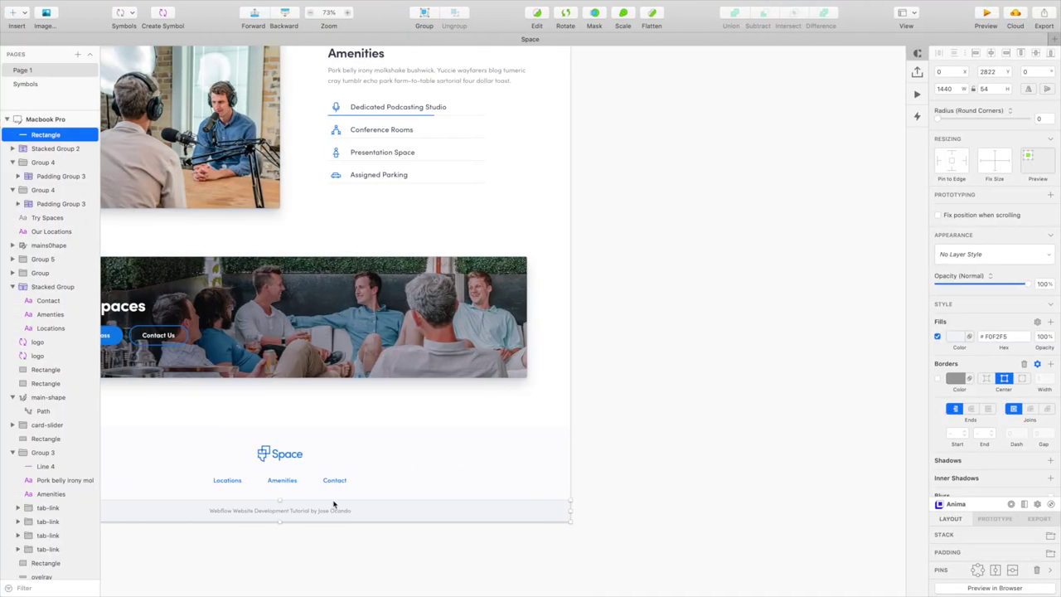
Copy the tutorial credit line from the Sketch footer and paste it as the text of the footer-sub link in Webflow.
left_click(315, 510)
key("Return")
key("super+c")
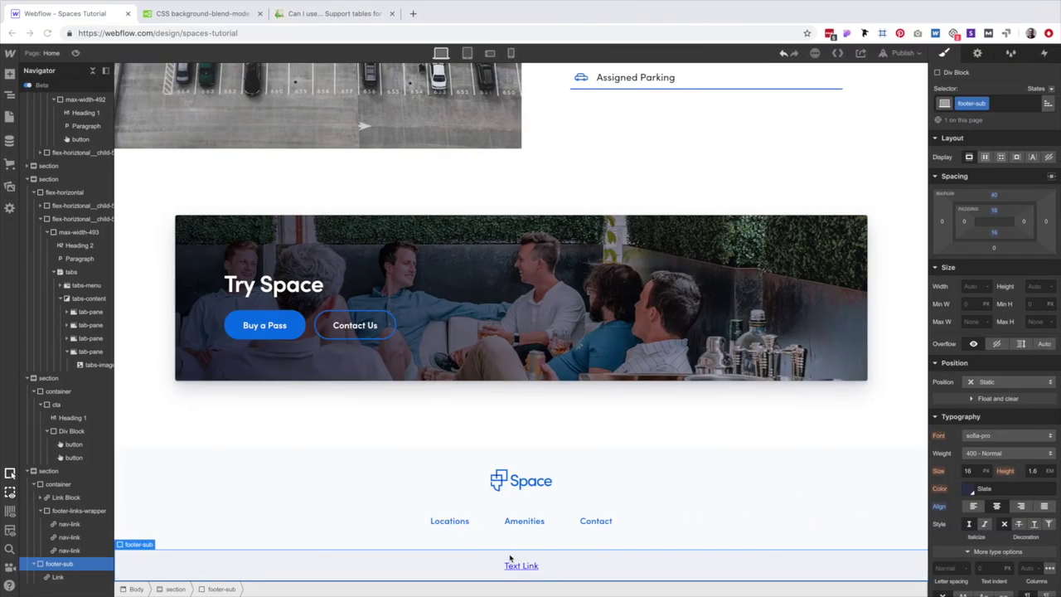
double_click(520, 565)
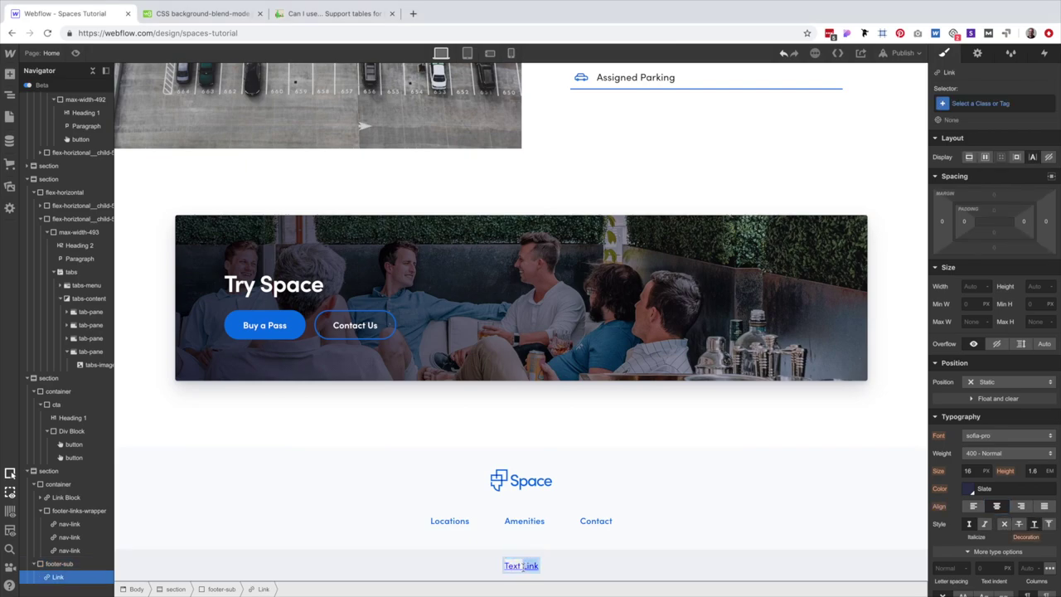
key("super+v")
key("Escape")
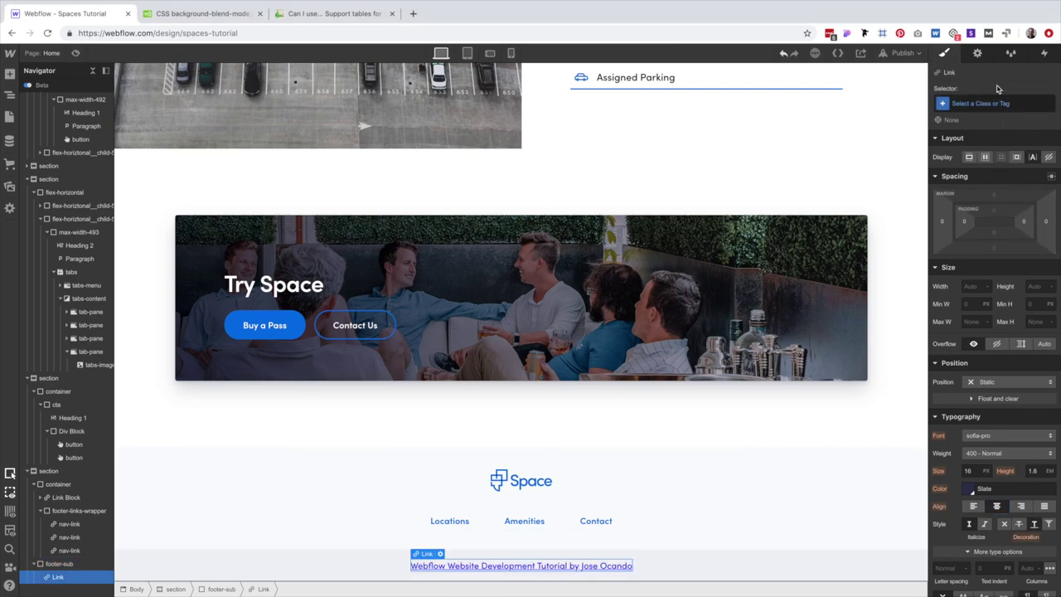
Give the footer credit link the new class p2.
left_click(978, 103)
type("p2")
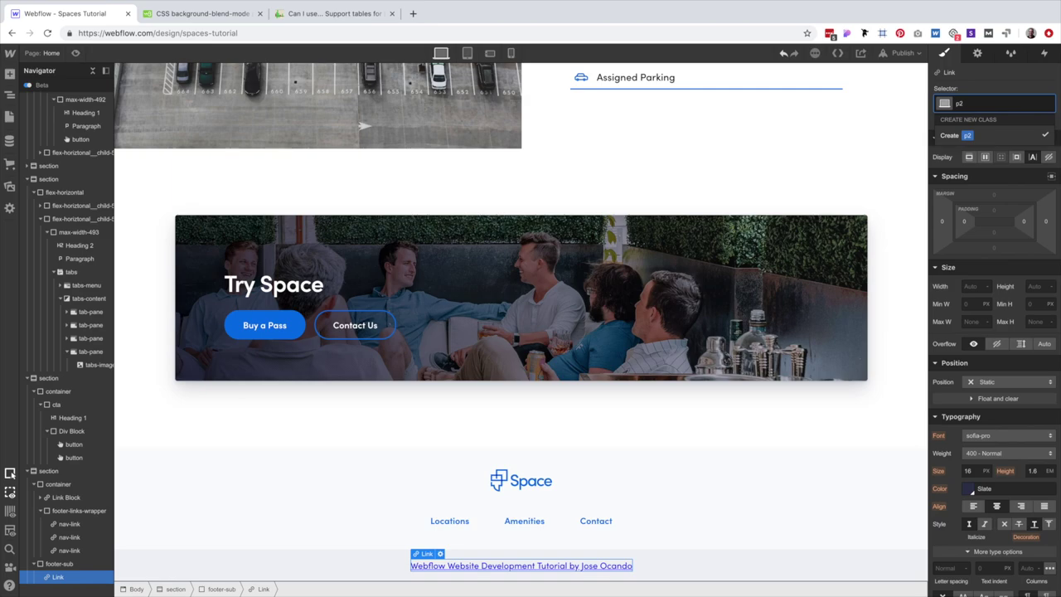
key("Return")
Set the p2 link's font size to 14/16 (0.875 em) and its line height to 1.6 em.
scroll(972, 464, "down", 3)
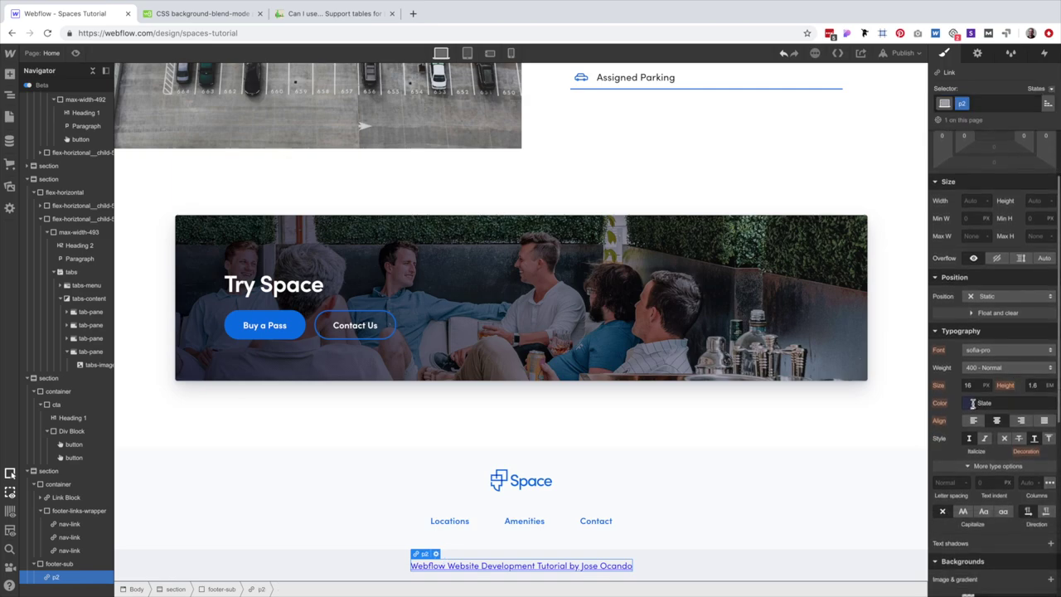
left_click(968, 386)
type("14/")
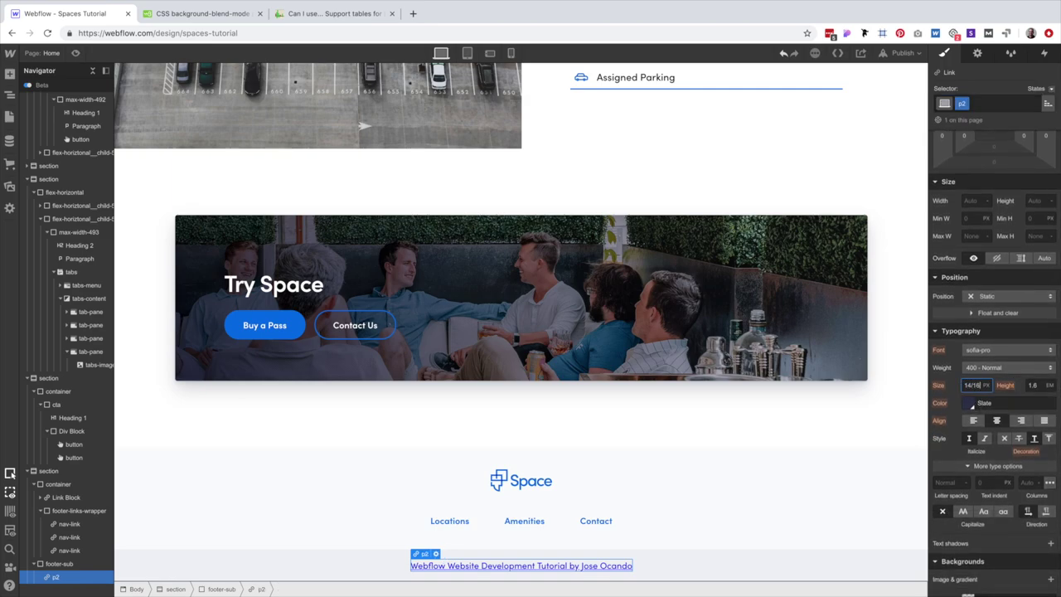
key("Return")
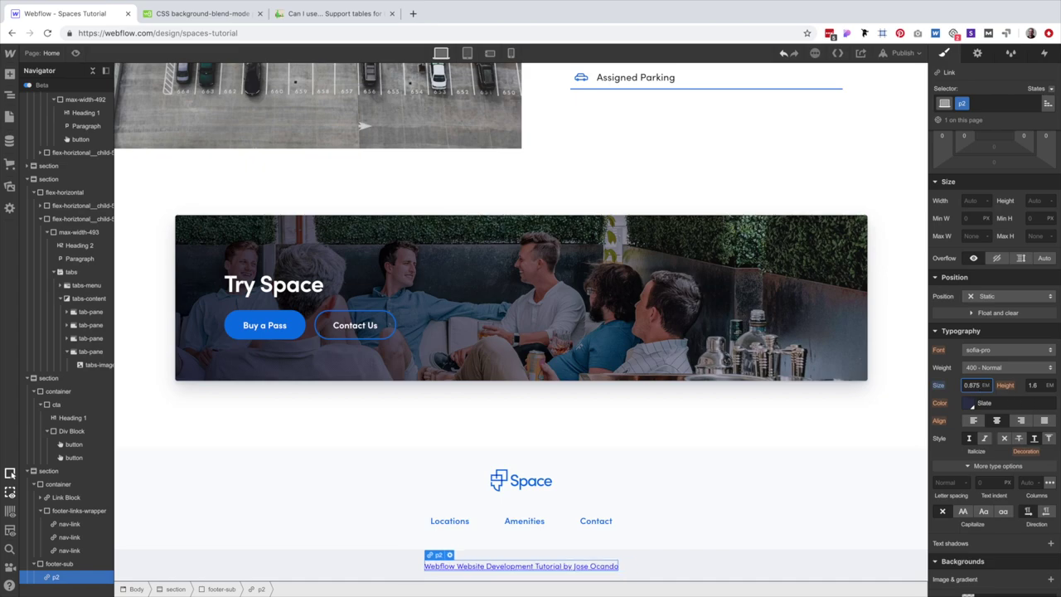
left_click(1032, 386)
Remove the p2 link's underline and set its Slate text color to 60% opacity.
scroll(1028, 452, "down", 2)
left_click(1002, 383)
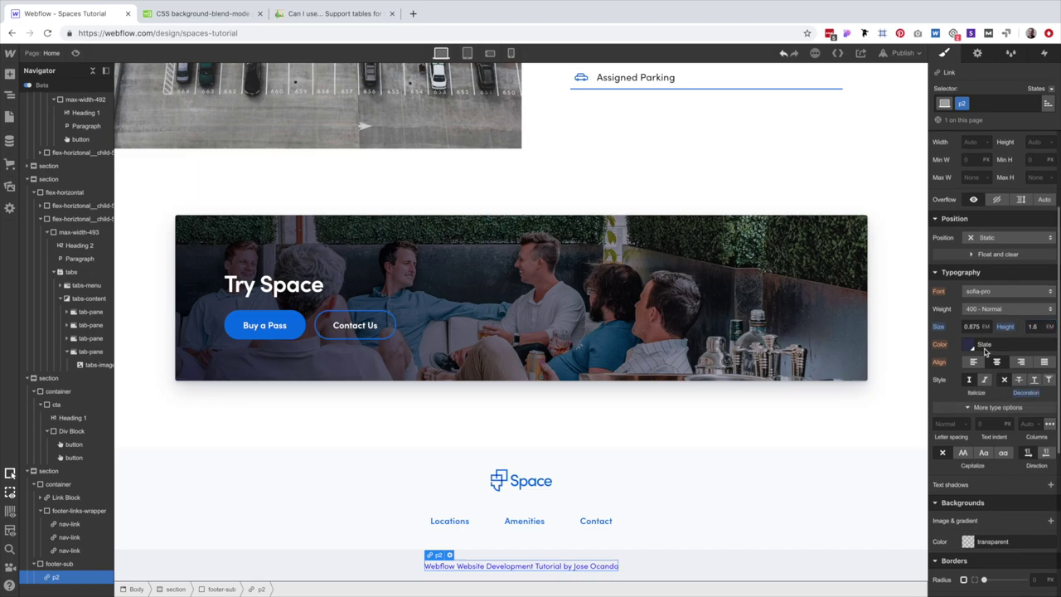
left_click(968, 345)
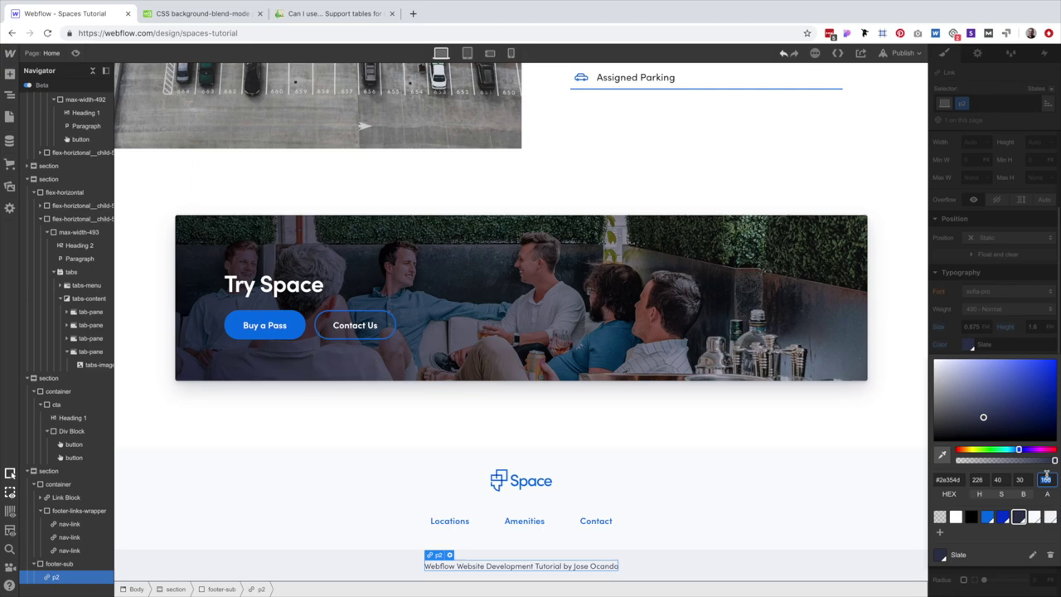
key("Return")
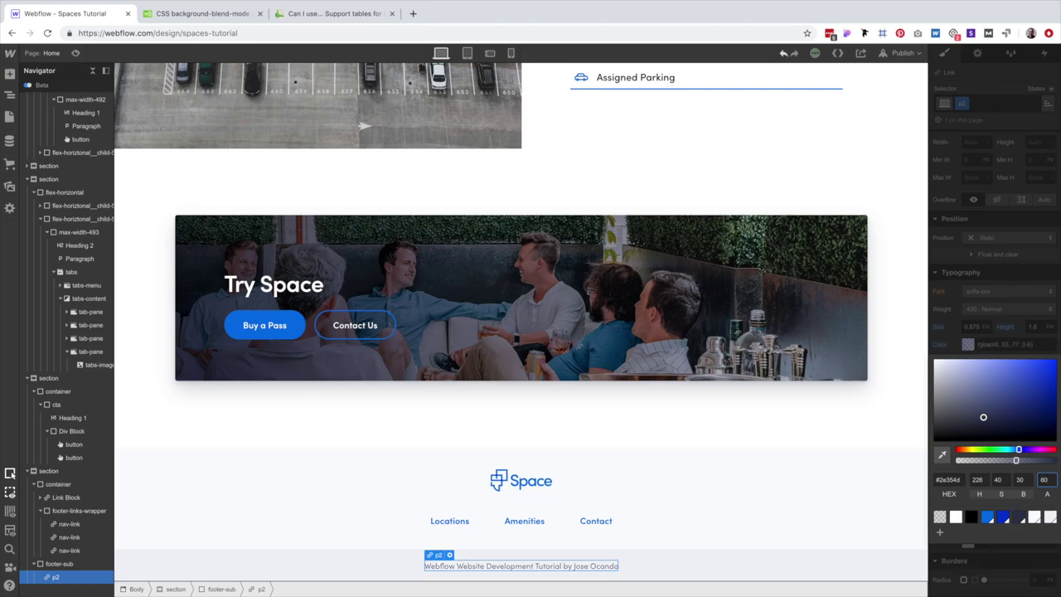
Set the p2 link's text color to the Dark Blue swatch for its Hover state.
left_click(1009, 333)
left_click(1049, 89)
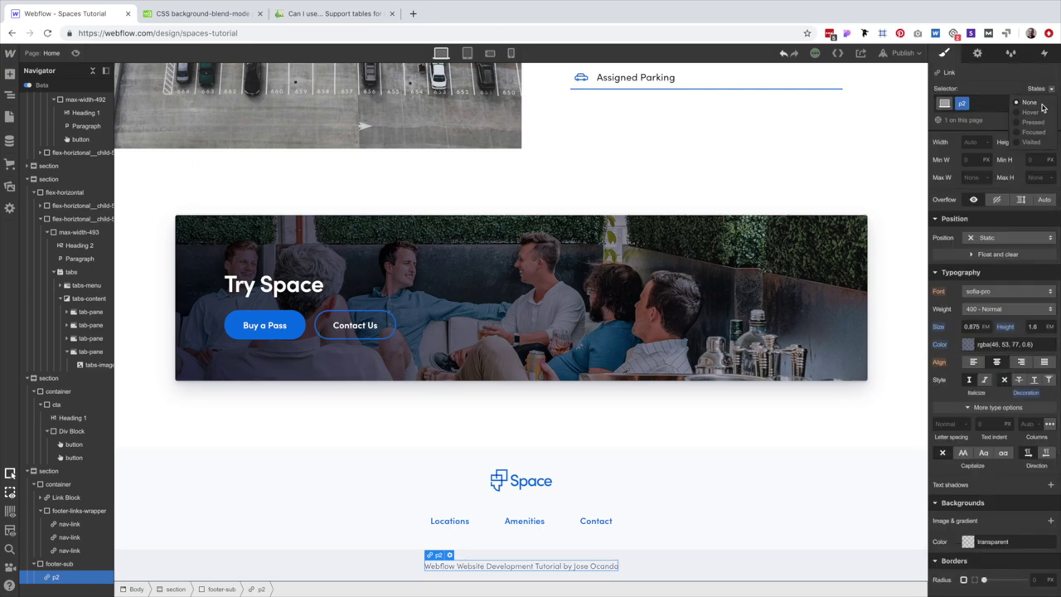
left_click(1031, 112)
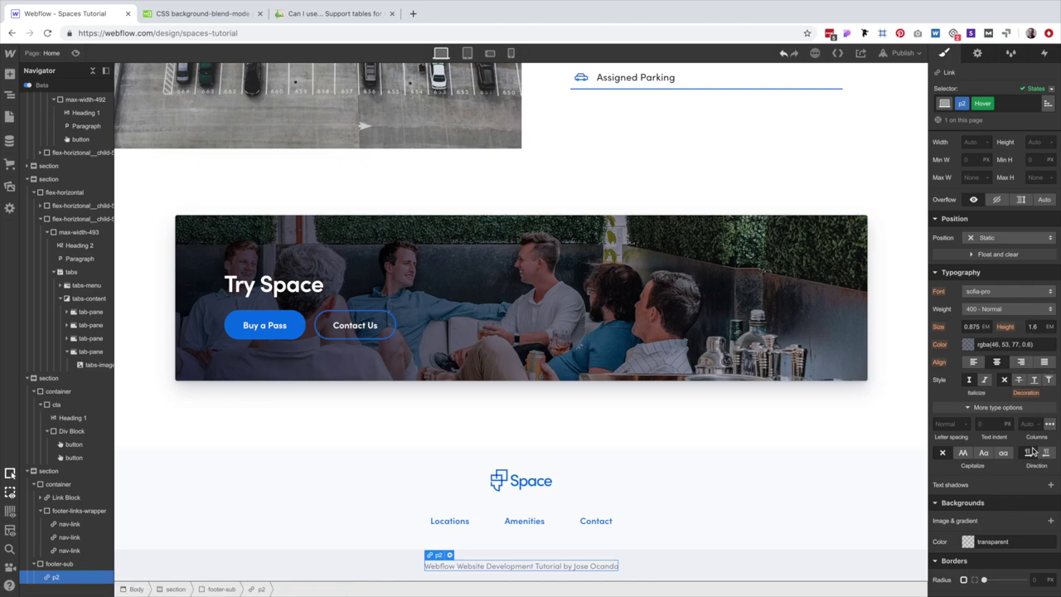
left_click(968, 345)
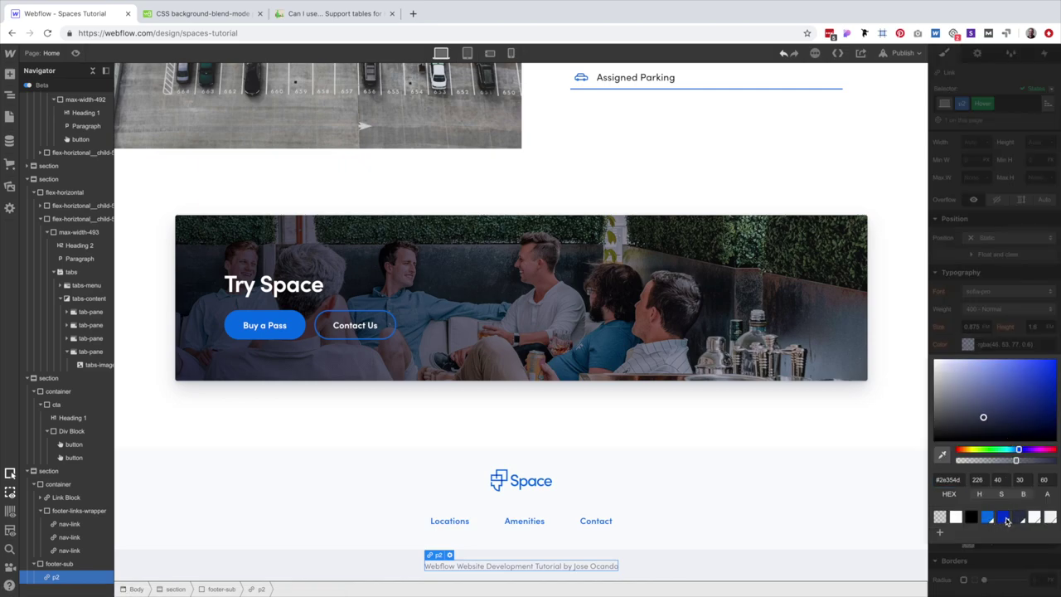
left_click(1003, 517)
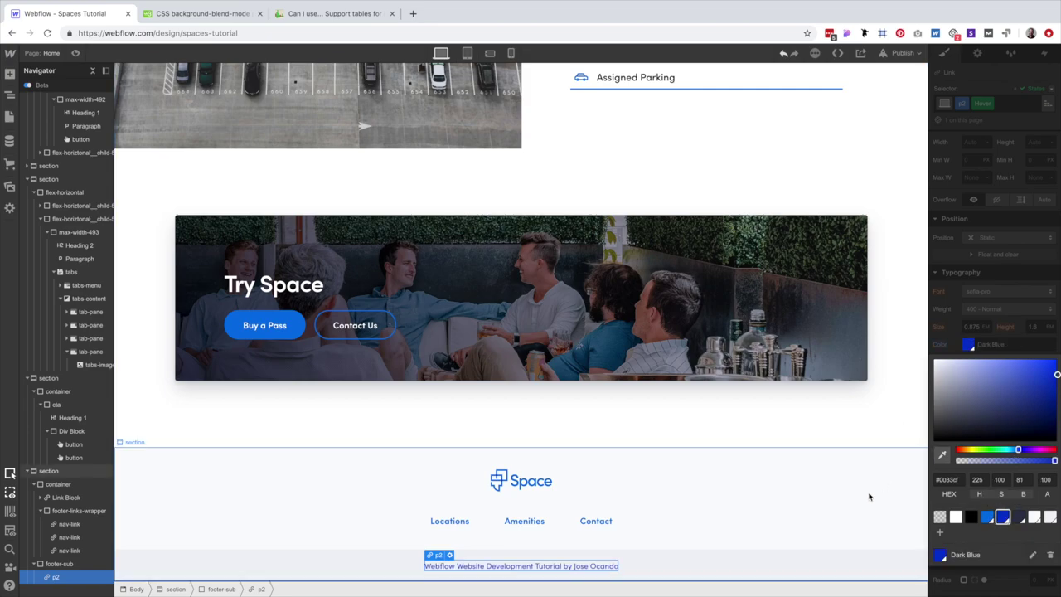
left_click(985, 325)
left_click(858, 457)
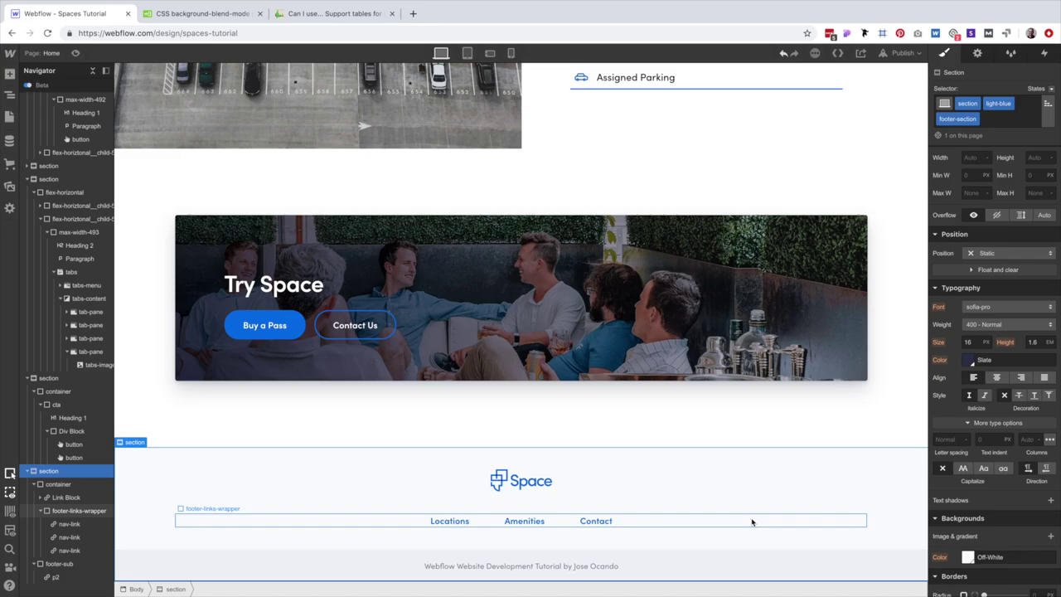
Compare the finished page with the Sketch design, and preview the home page down to the footer.
key("ctrl+Left")
key("ctrl+Right")
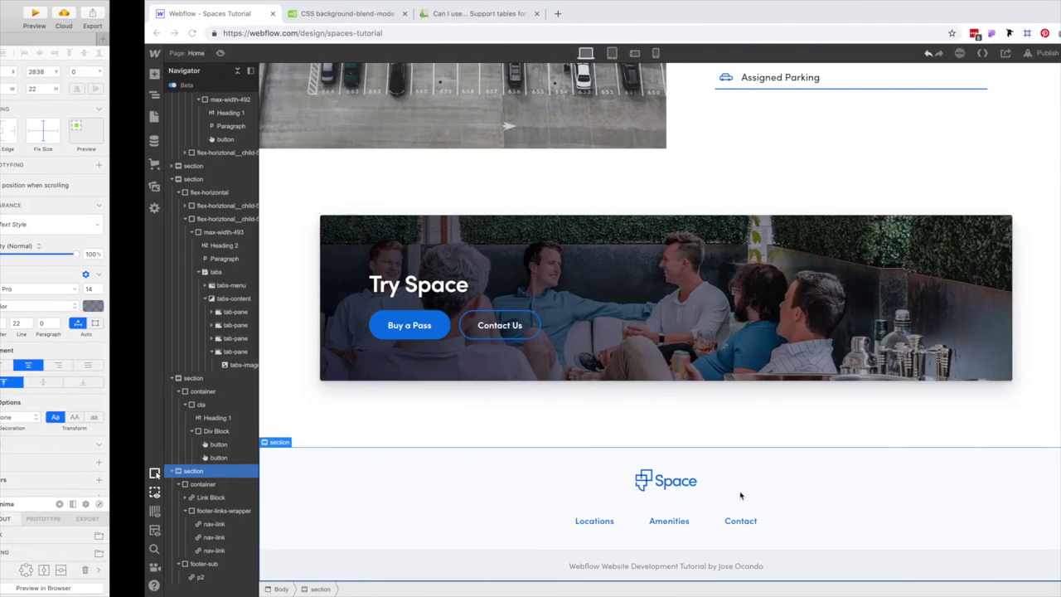
scroll(741, 494, "up", 15)
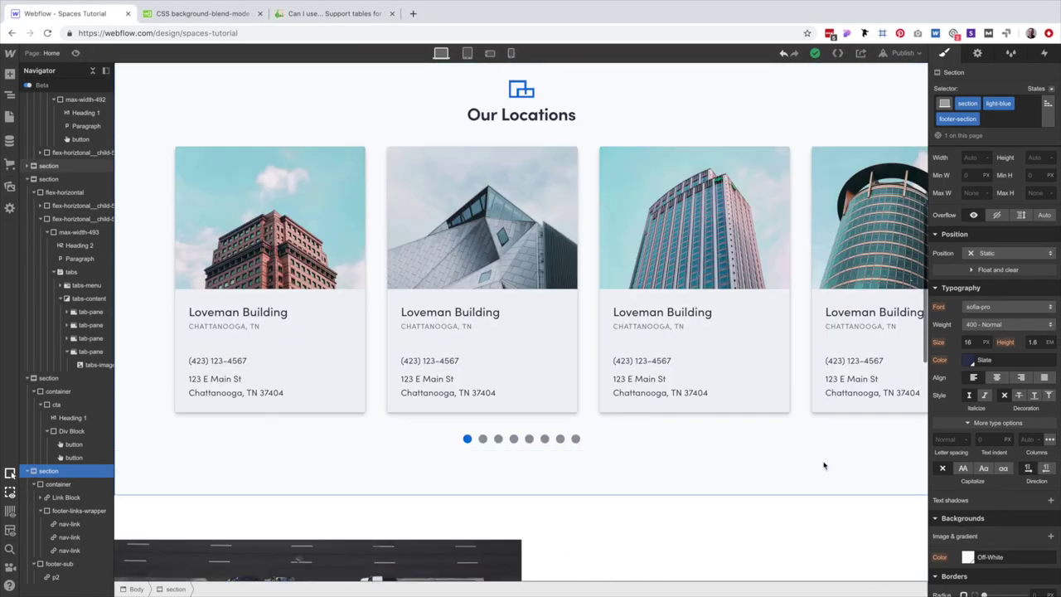
scroll(824, 465, "down", 10)
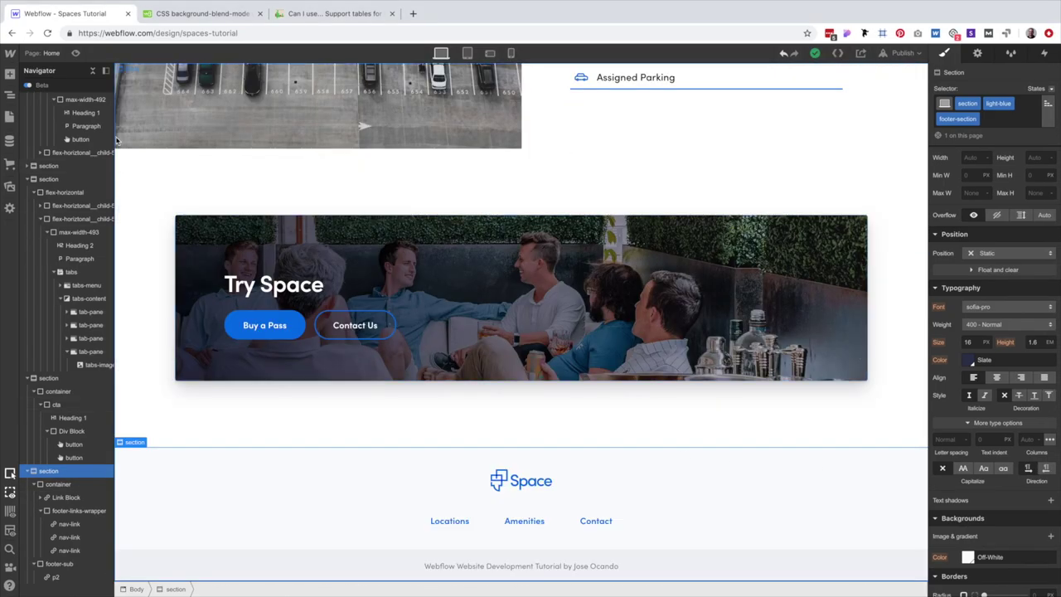
key("super+shift+p")
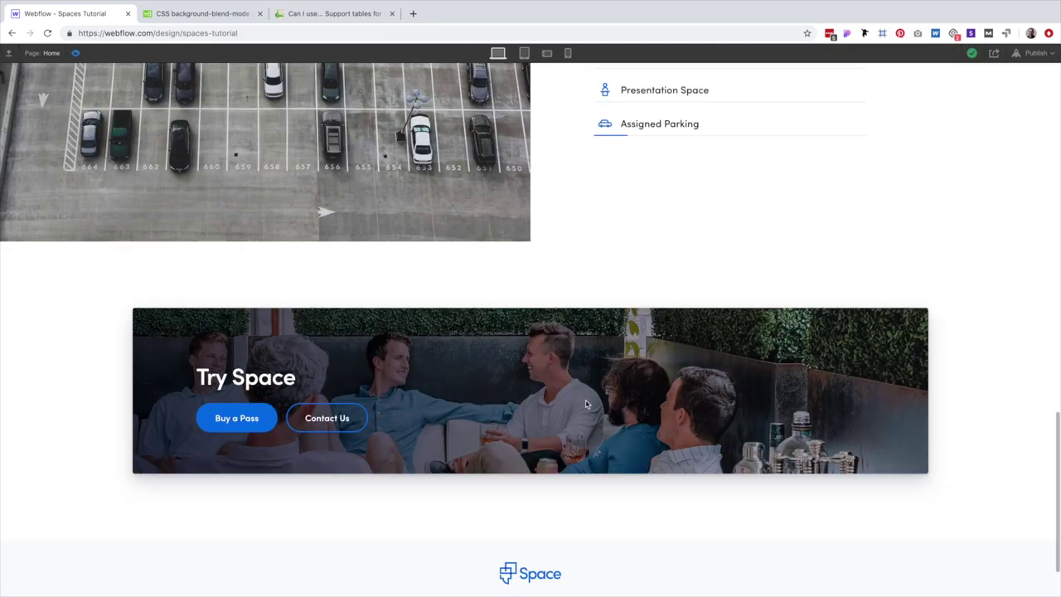
scroll(586, 403, "down", 2)
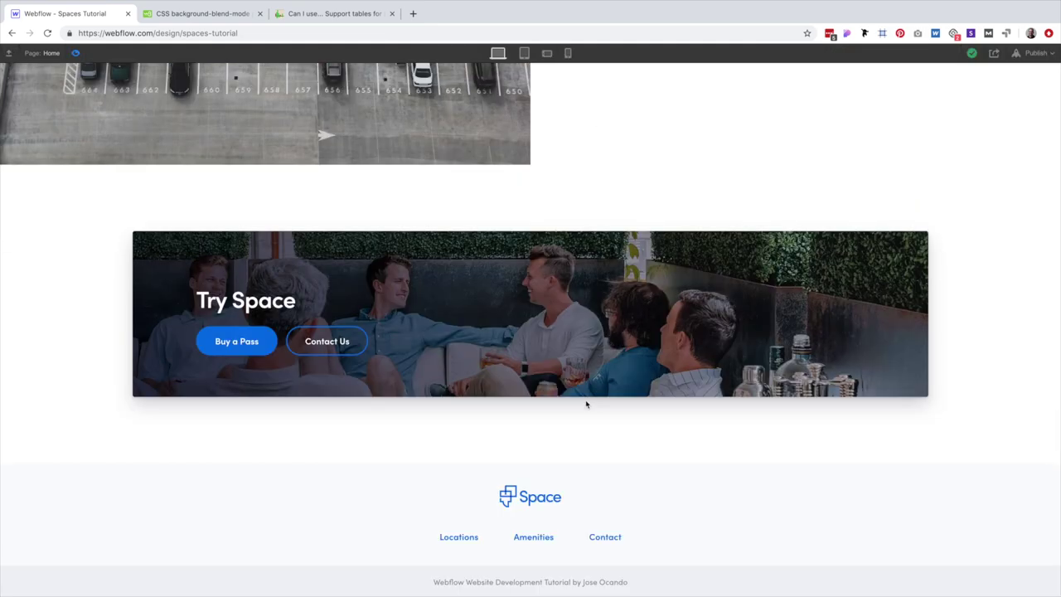